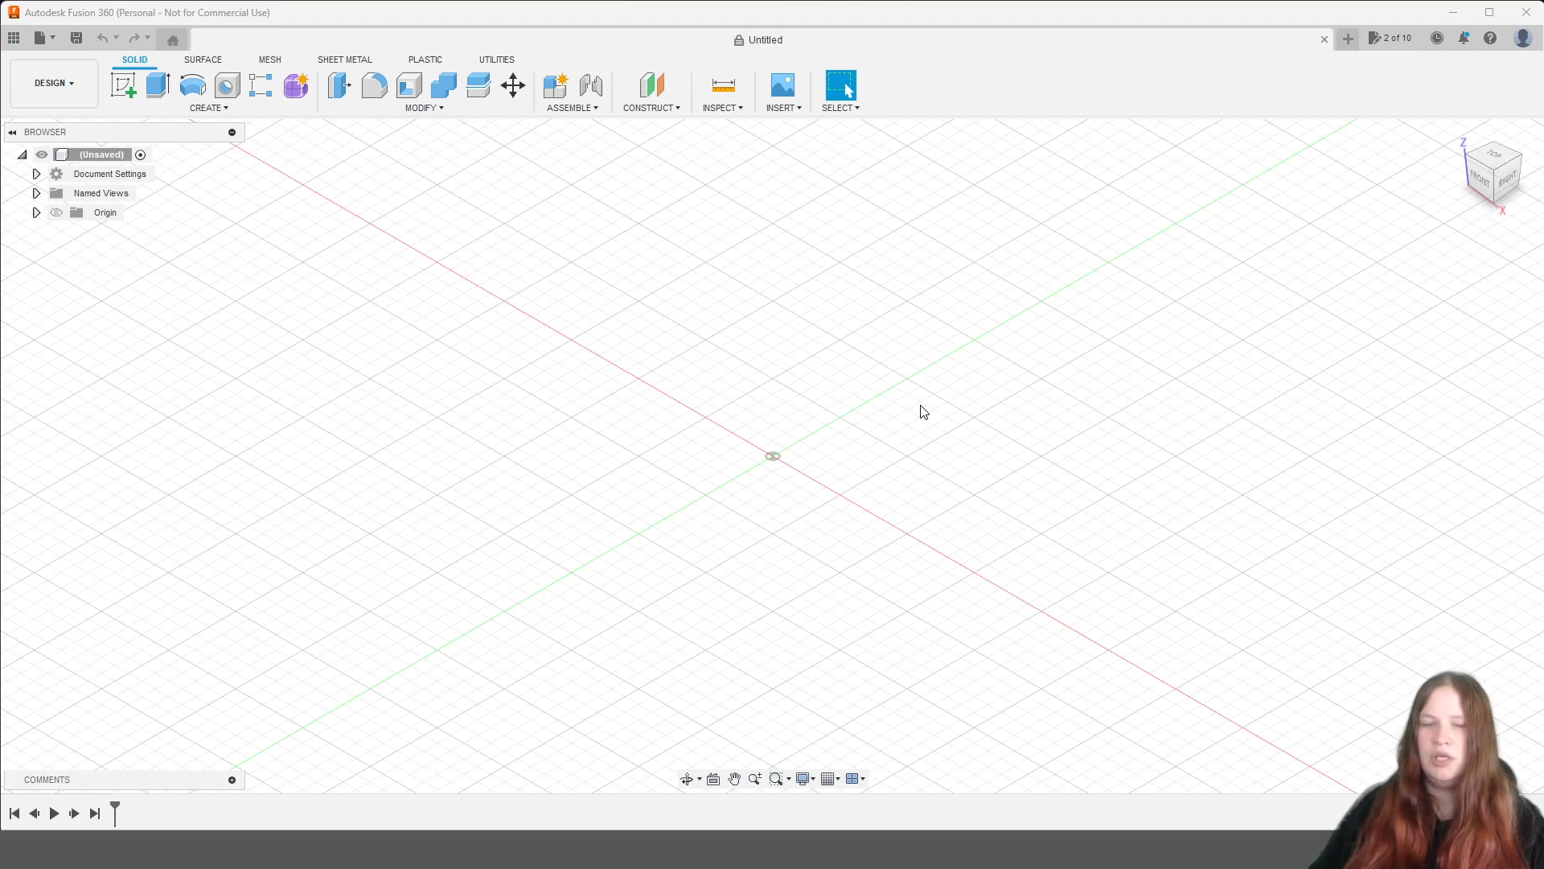
Sketch a 900 × 260 mm rectangle on the horizontal XY plane with one corner at the origin.
left_click(125, 86)
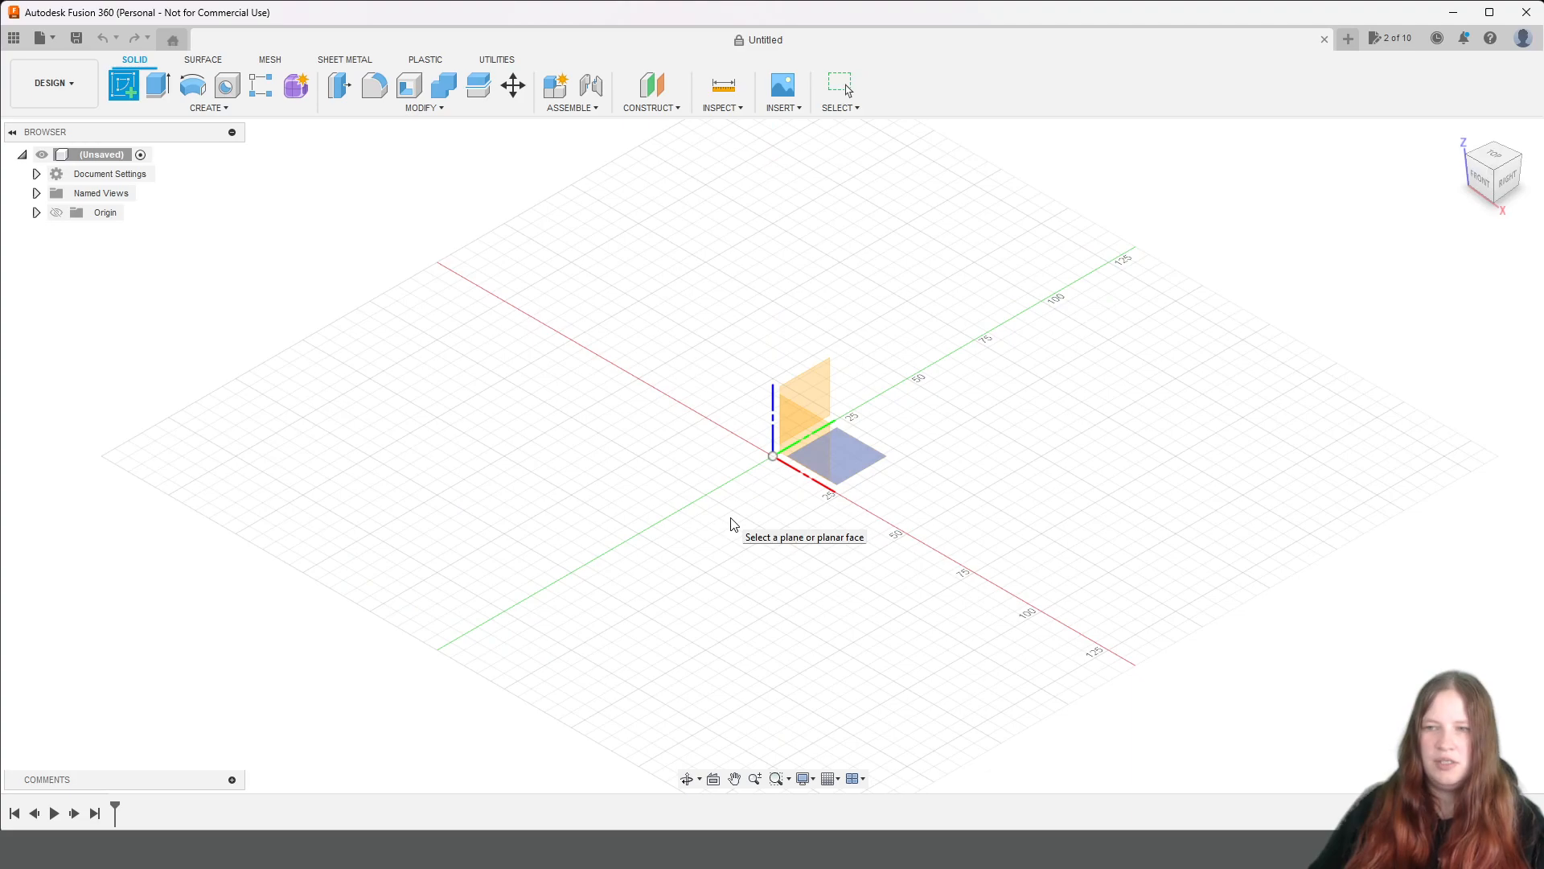
left_click(833, 456)
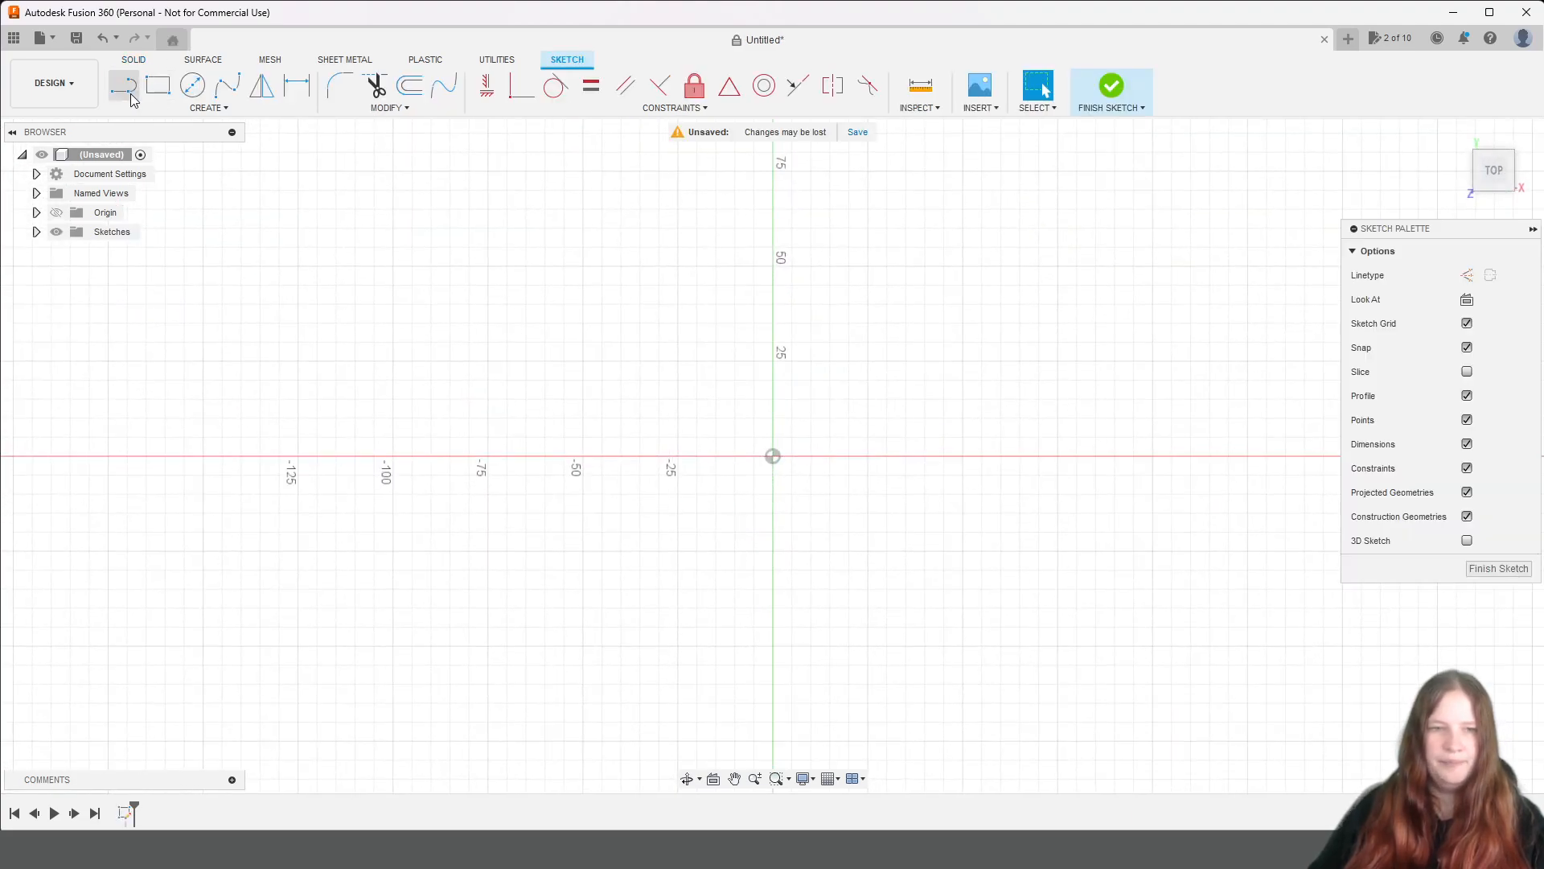
left_click(157, 95)
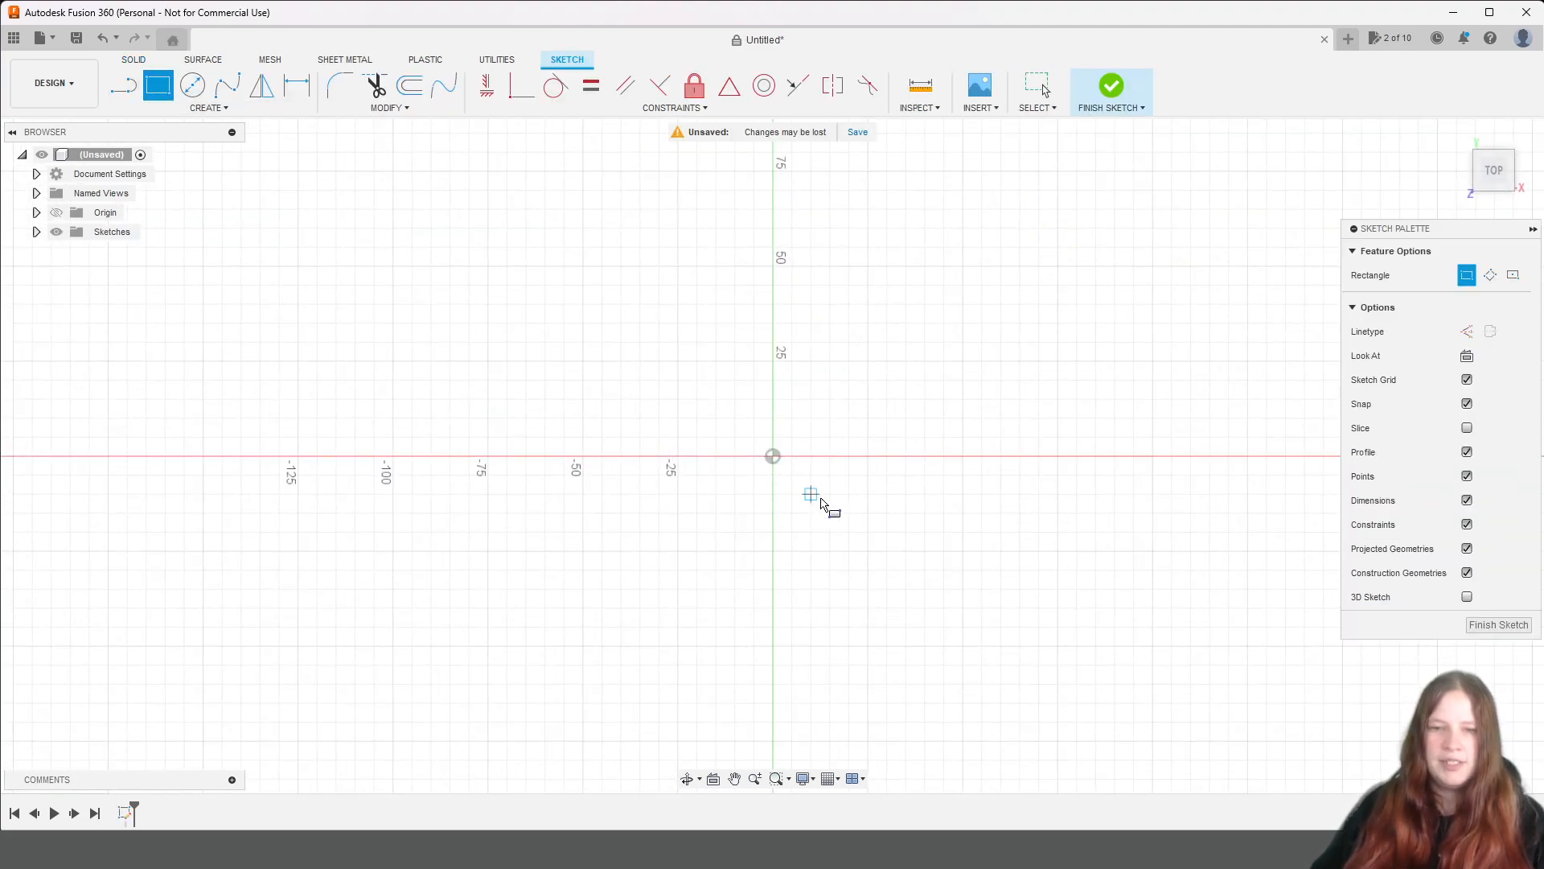
left_click(773, 456)
middle_click_drag(1100, 373, 829, 345)
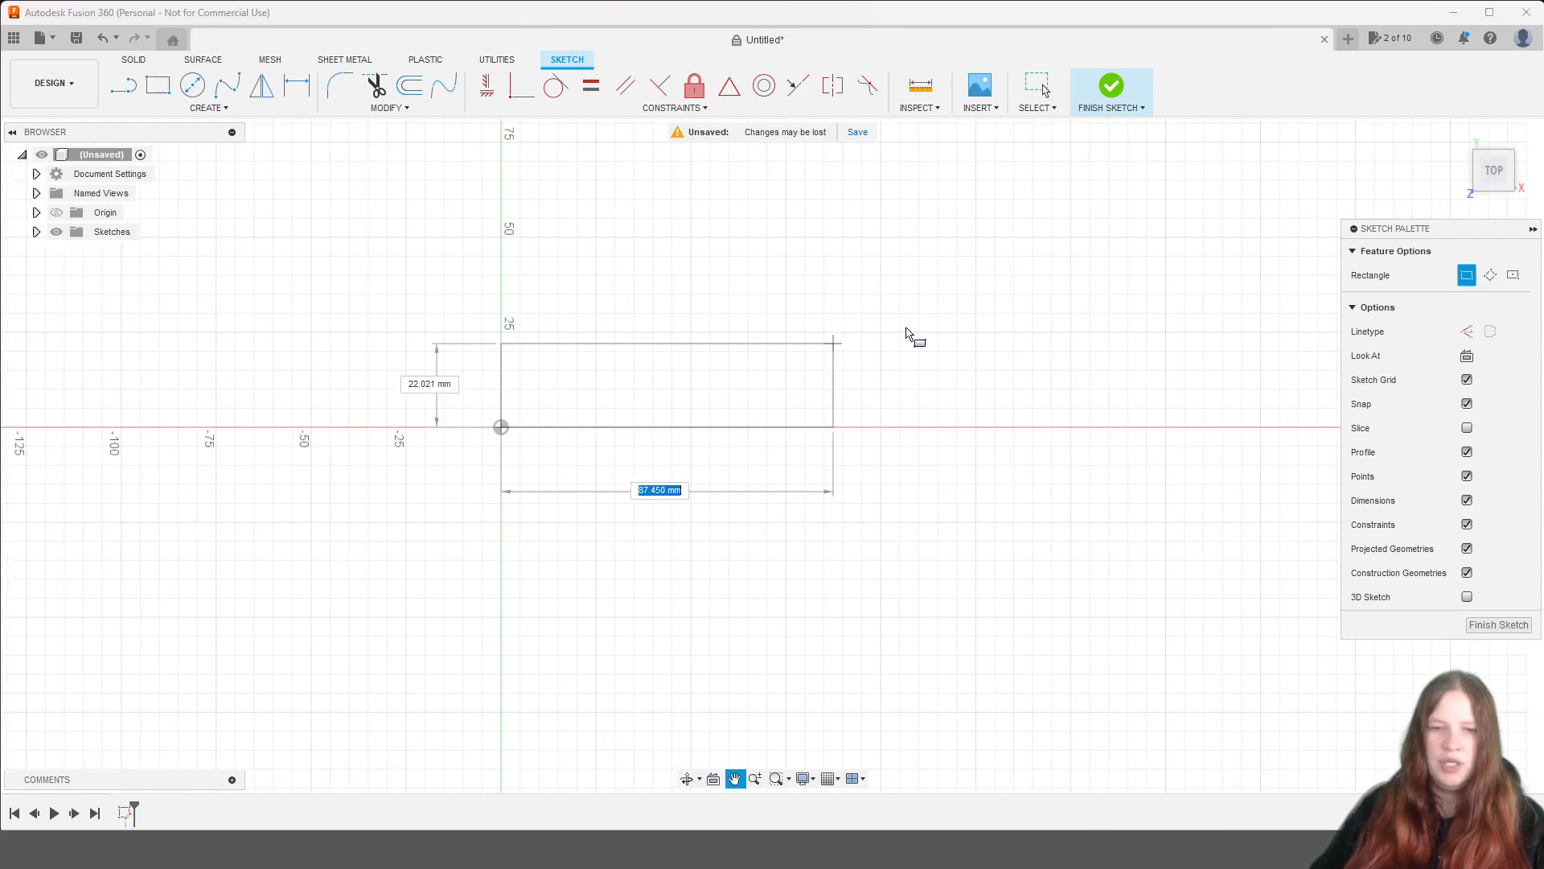
type("900")
key("Tab")
type("2")
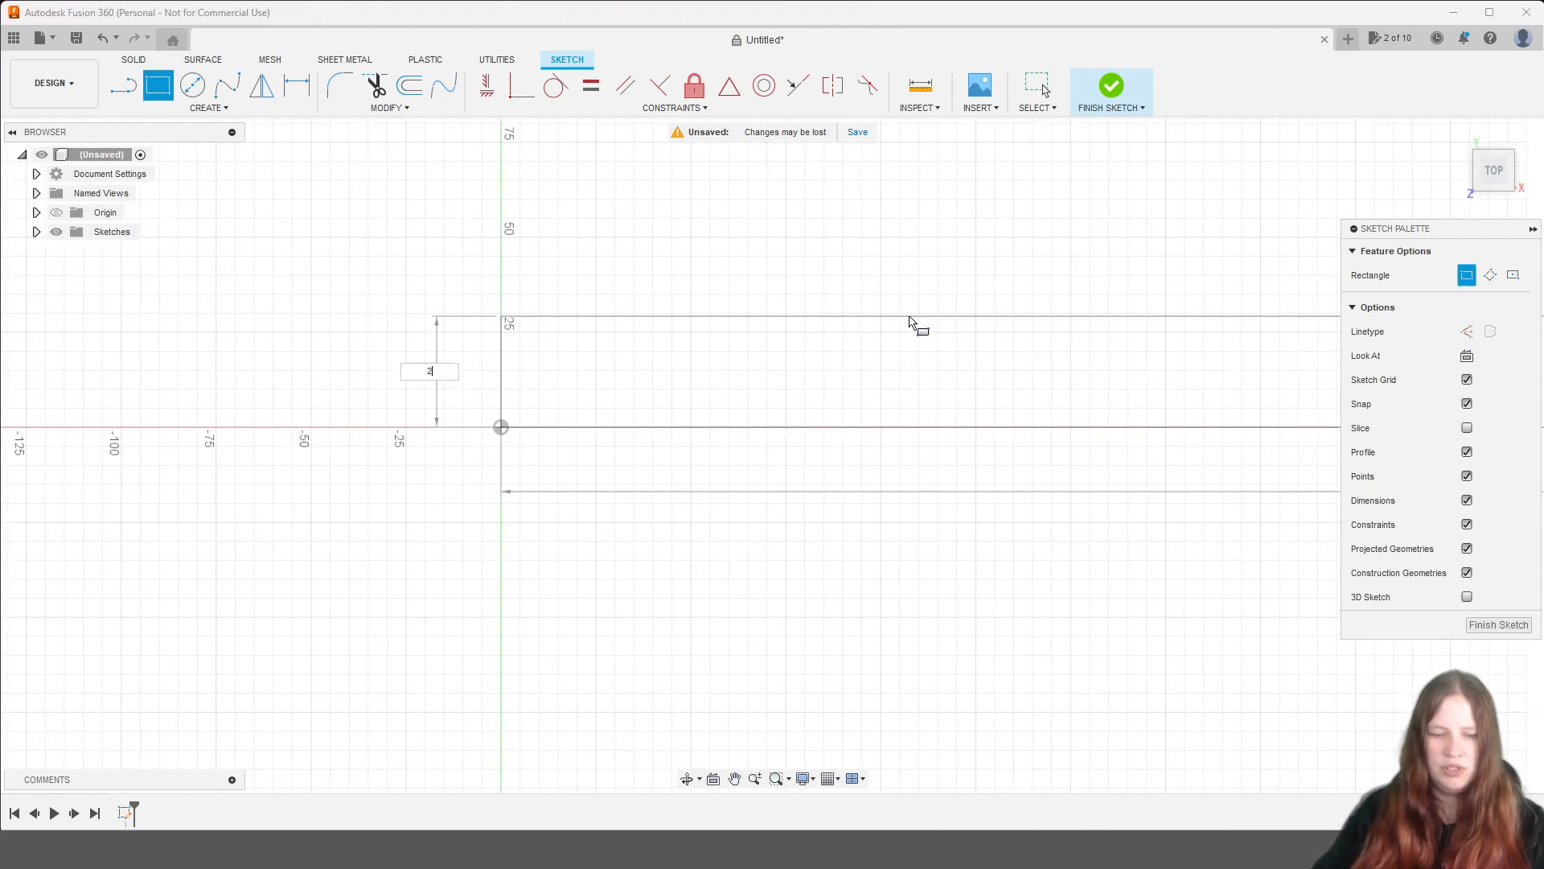
type("60")
key("Return")
scroll(915, 324, "down", 5)
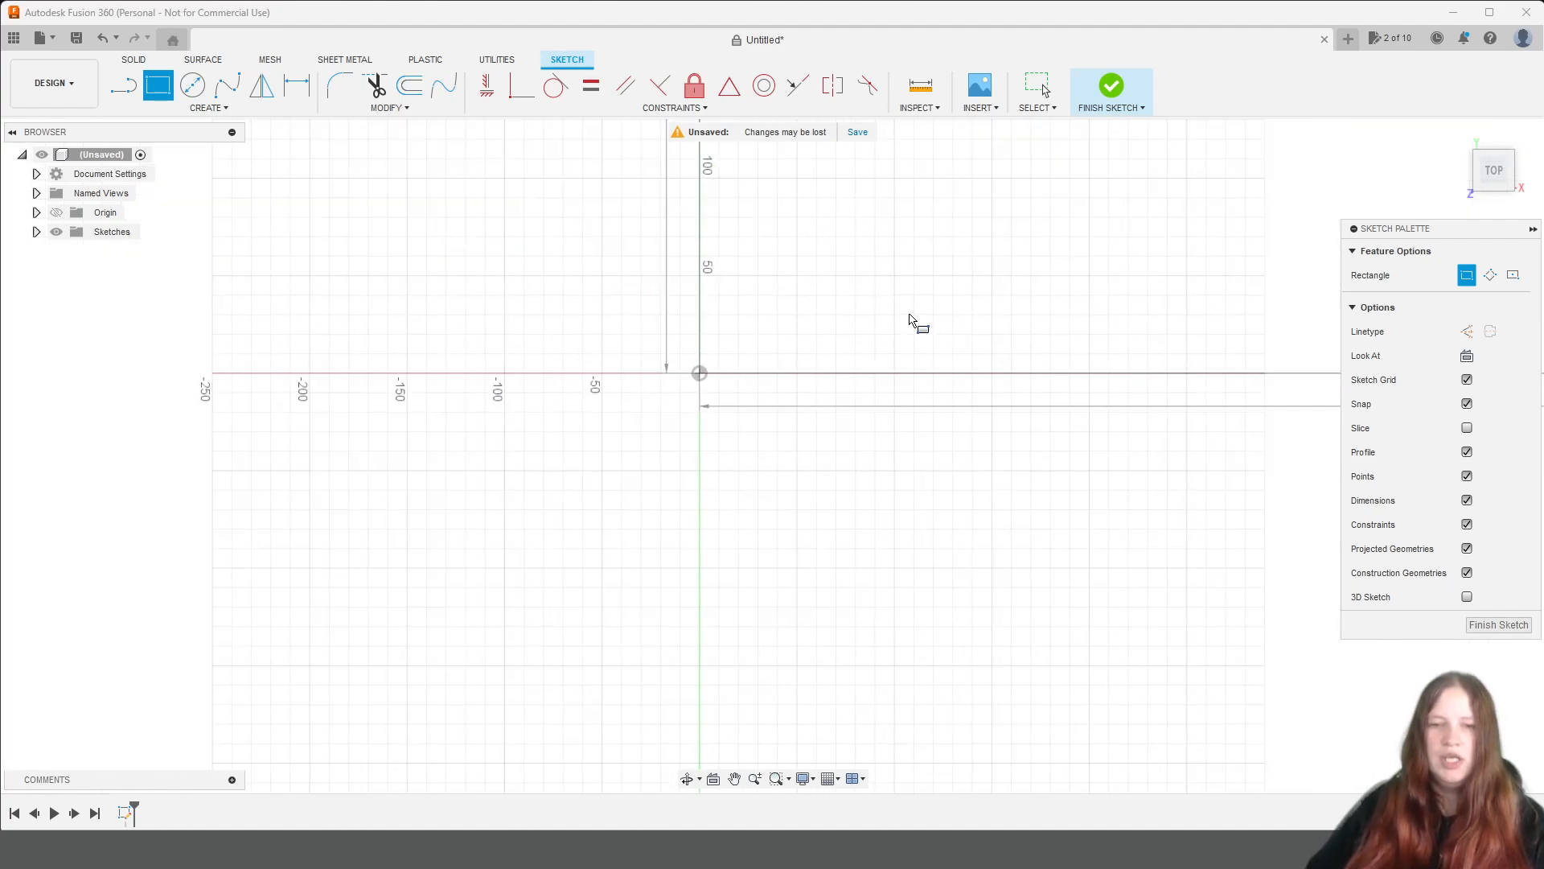
middle_click_drag(843, 311, 450, 377)
key("Tab")
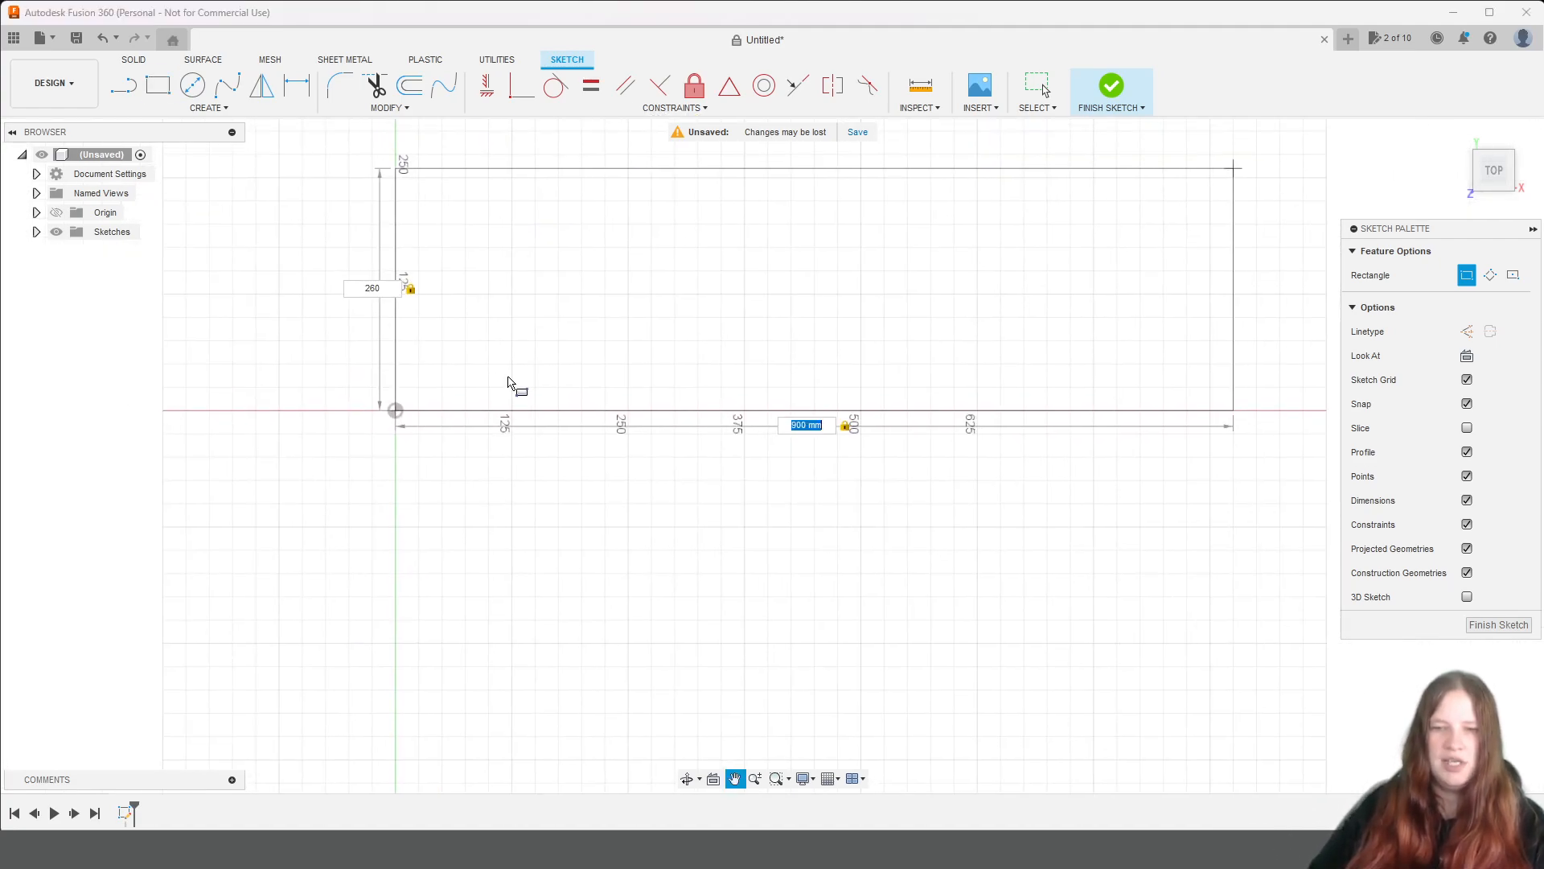
key("Return")
scroll(507, 326, "up", 2)
mouse_move(505, 326)
middle_mouse_down()
mouse_move(417, 362)
mouse_move(375, 411)
middle_mouse_up()
left_click(262, 219)
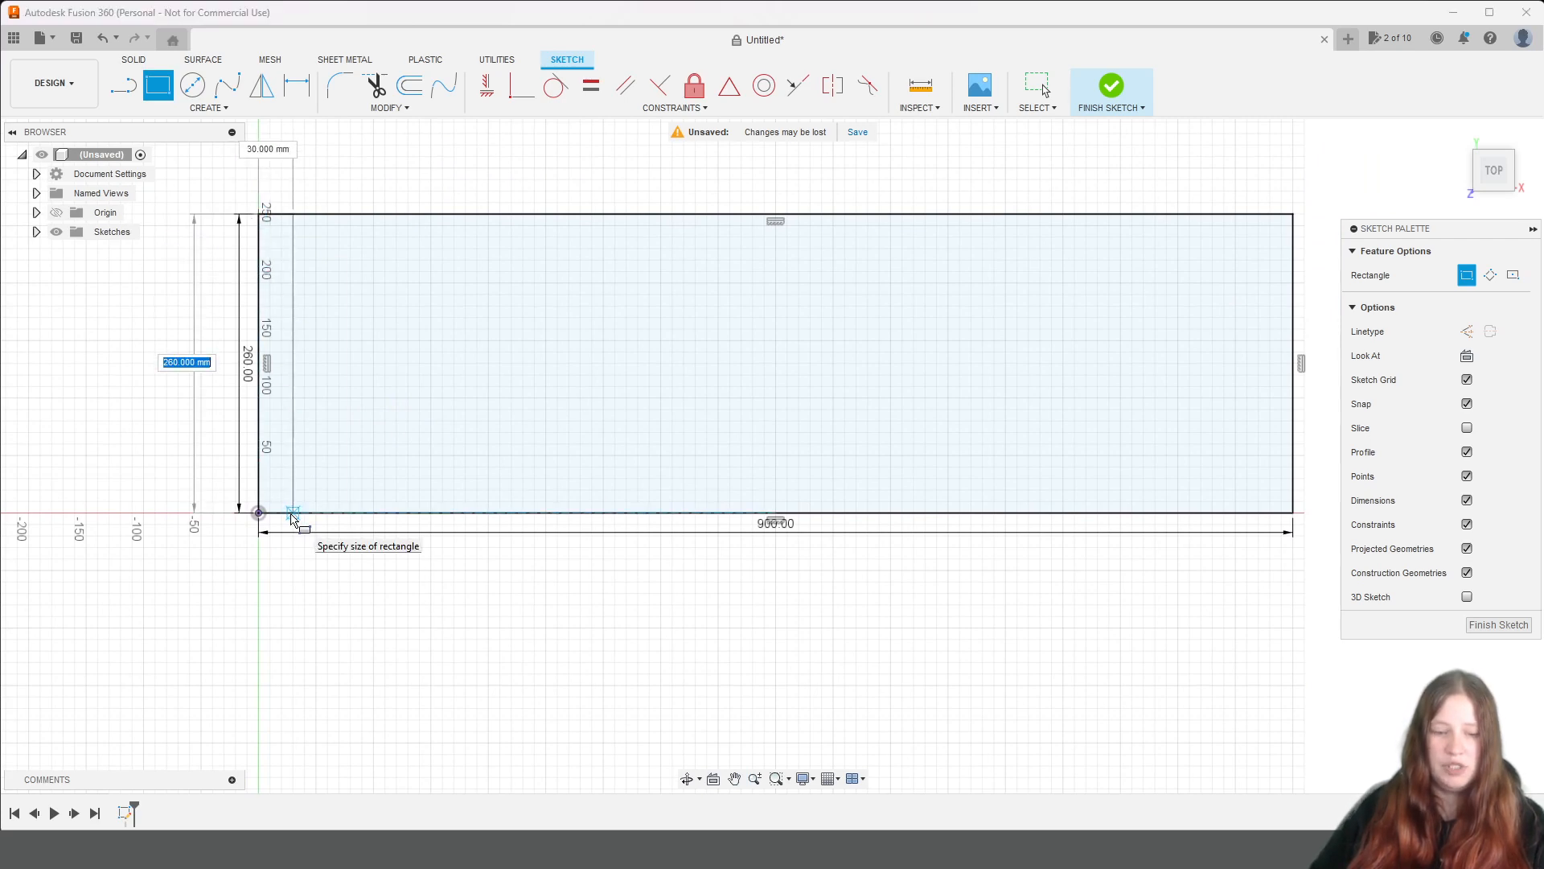
key("Tab")
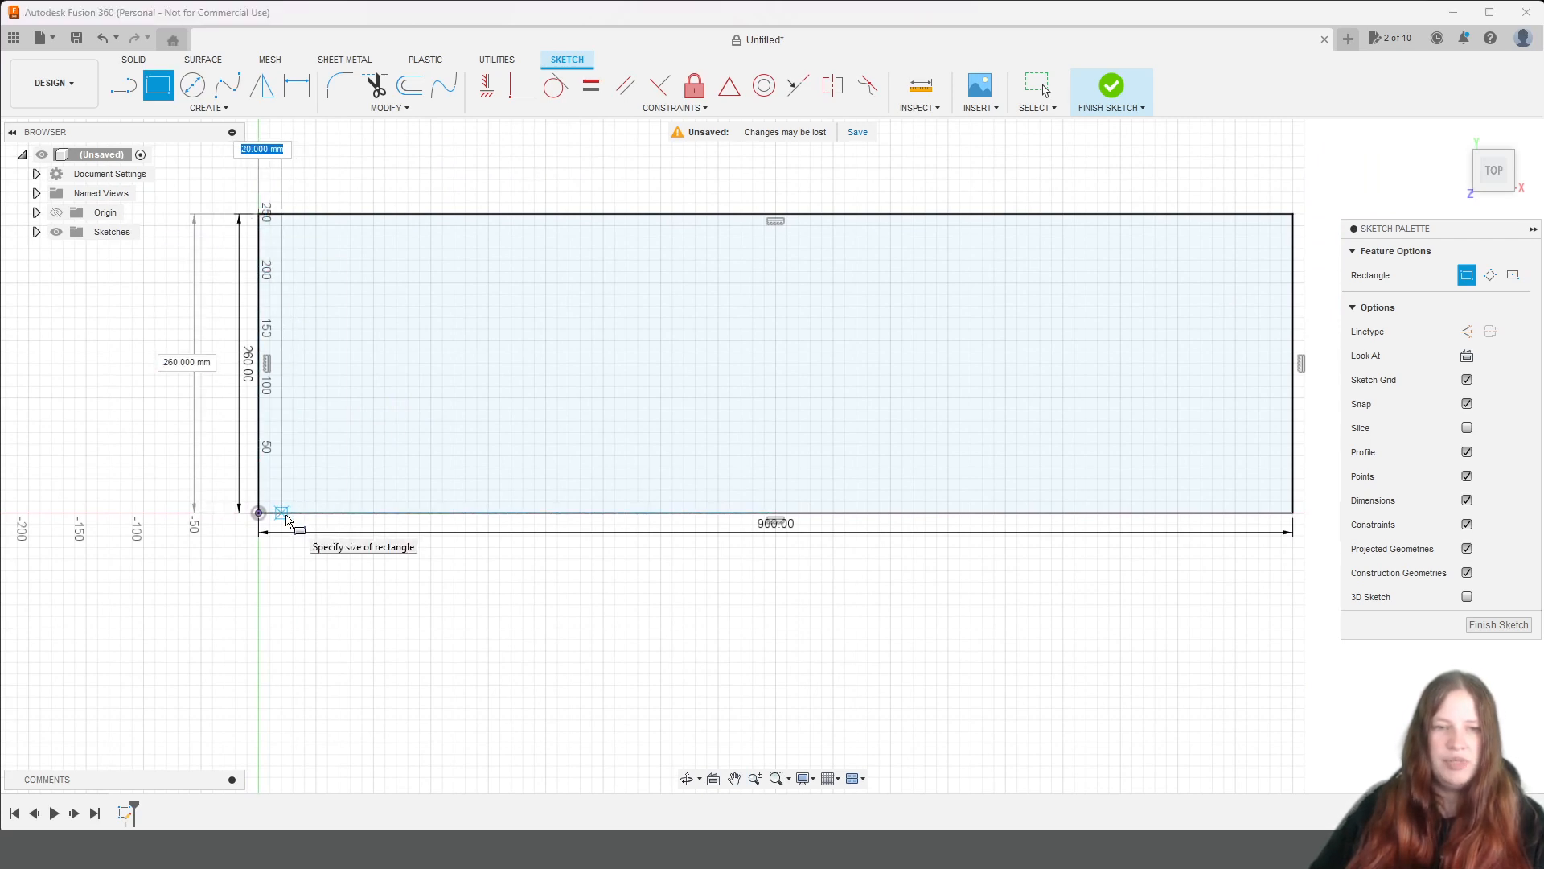
key("Escape")
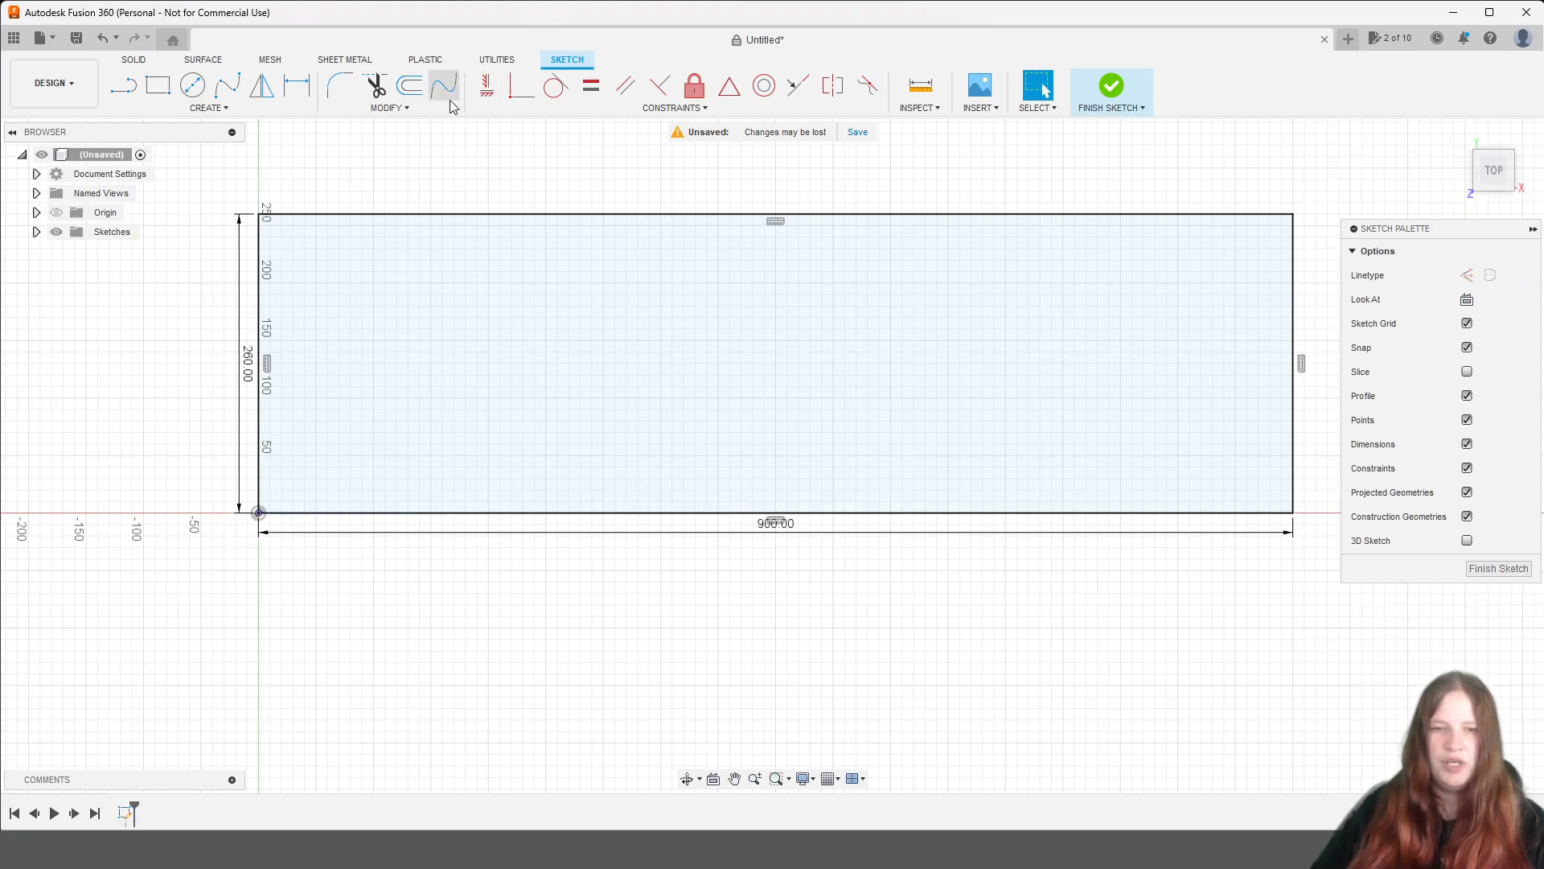
Add a user parameter named biezums in mm with the expression 16 mm.
left_click(212, 108)
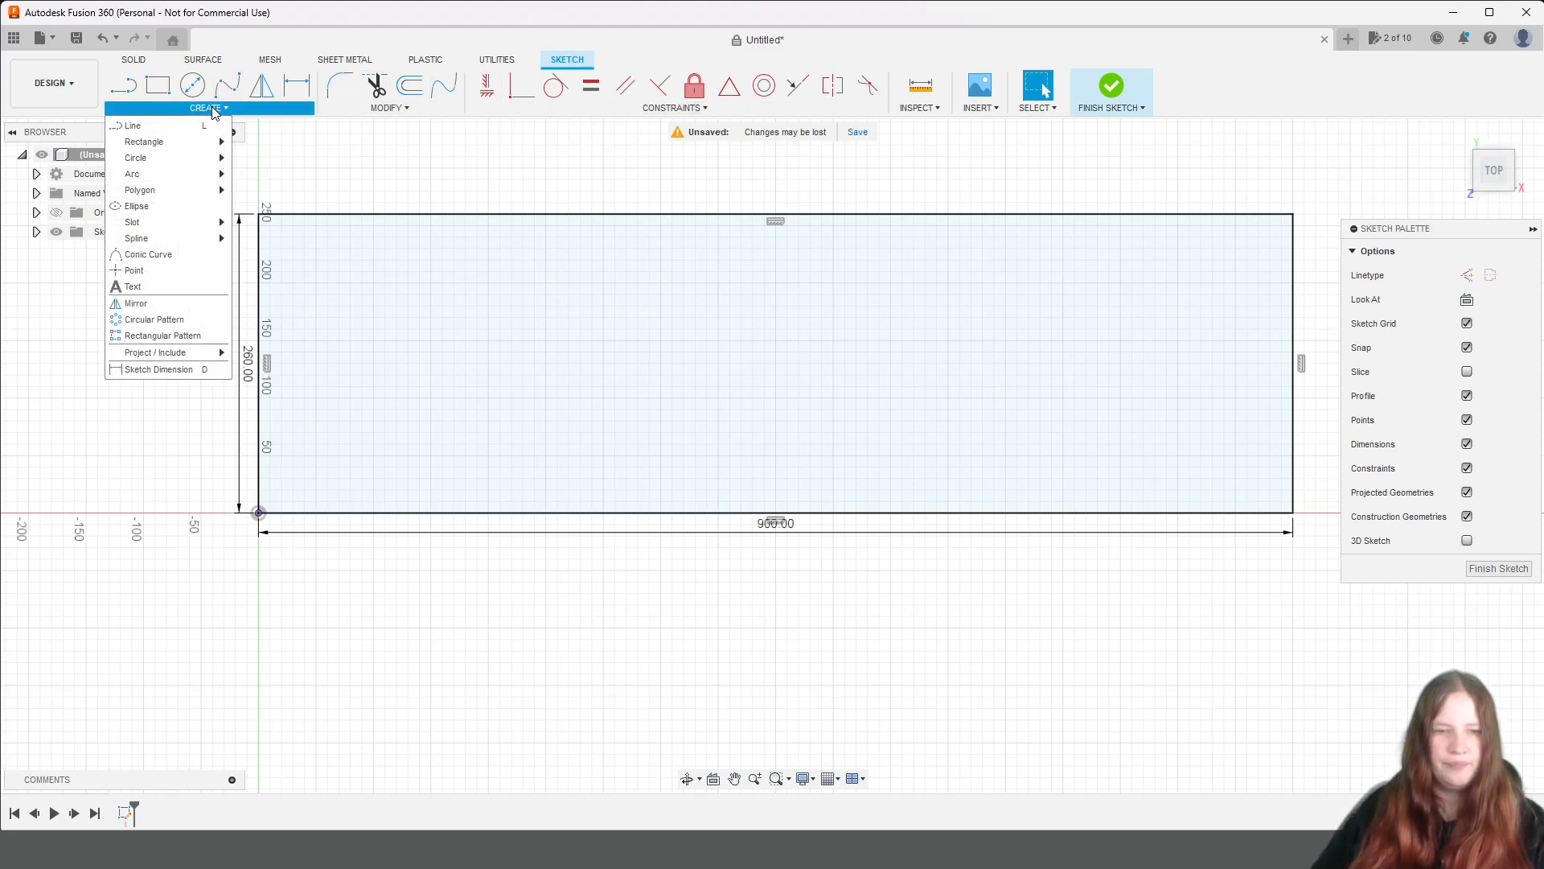
left_click(380, 111)
left_click(378, 268)
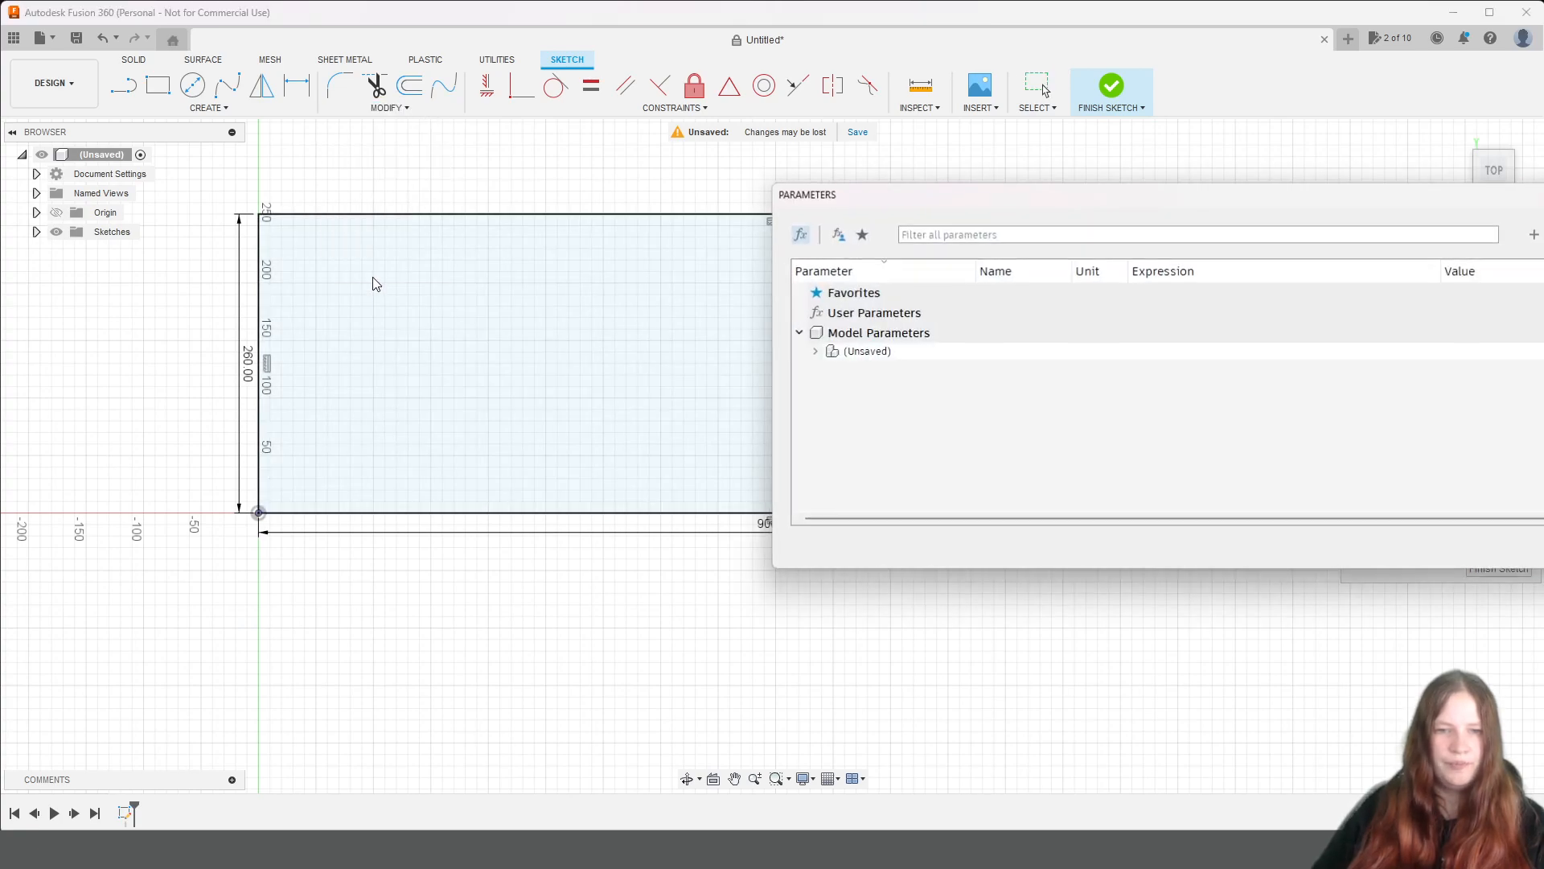
left_click_drag(983, 207, 573, 189)
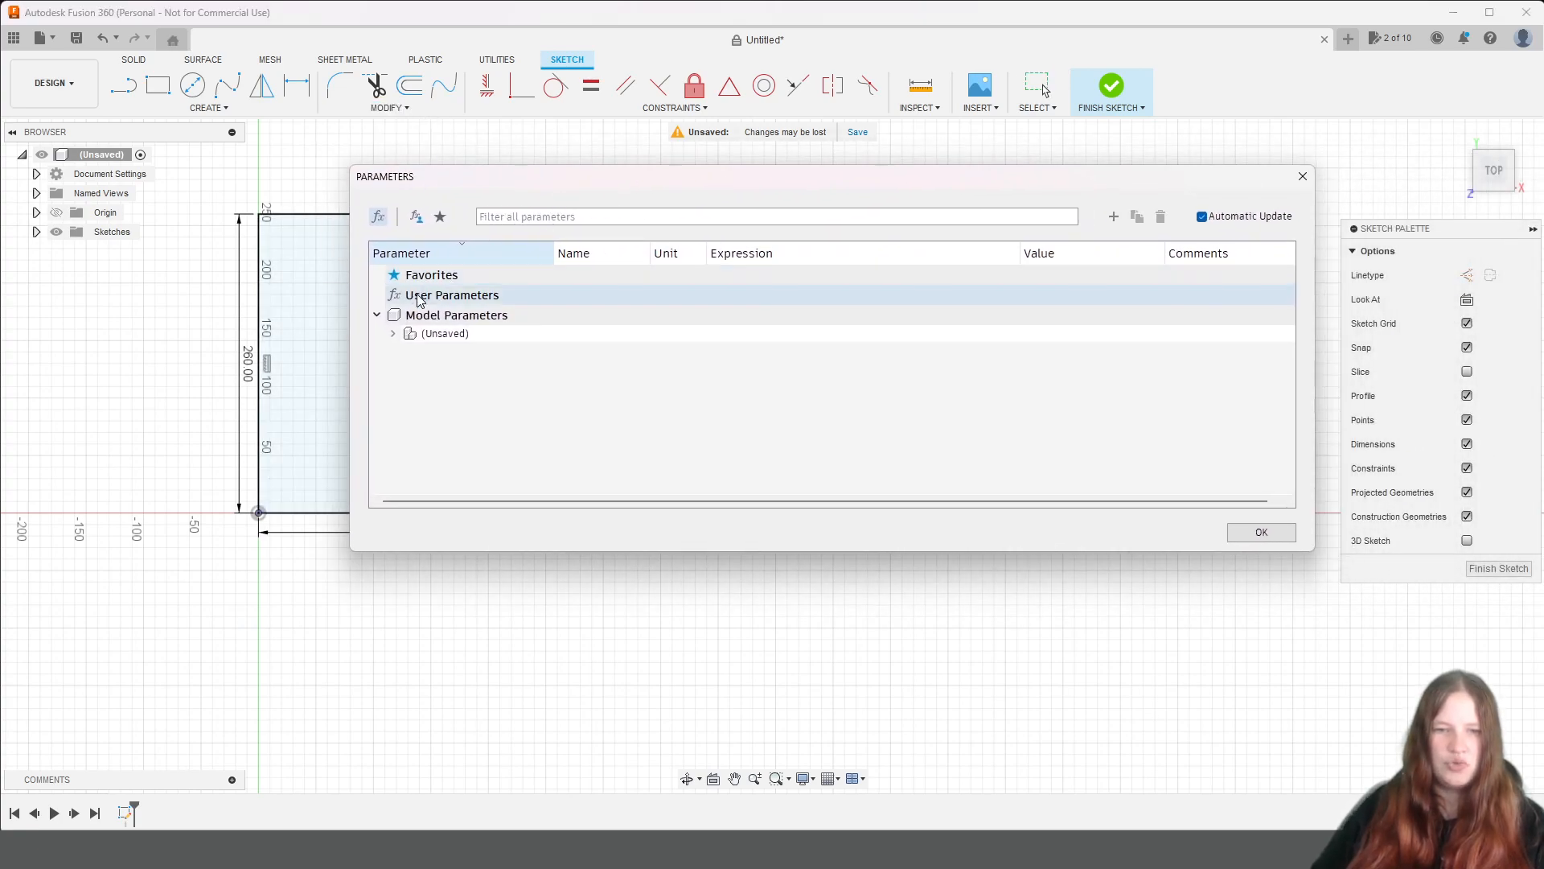
left_click(459, 302)
left_click(1113, 217)
type("biezums")
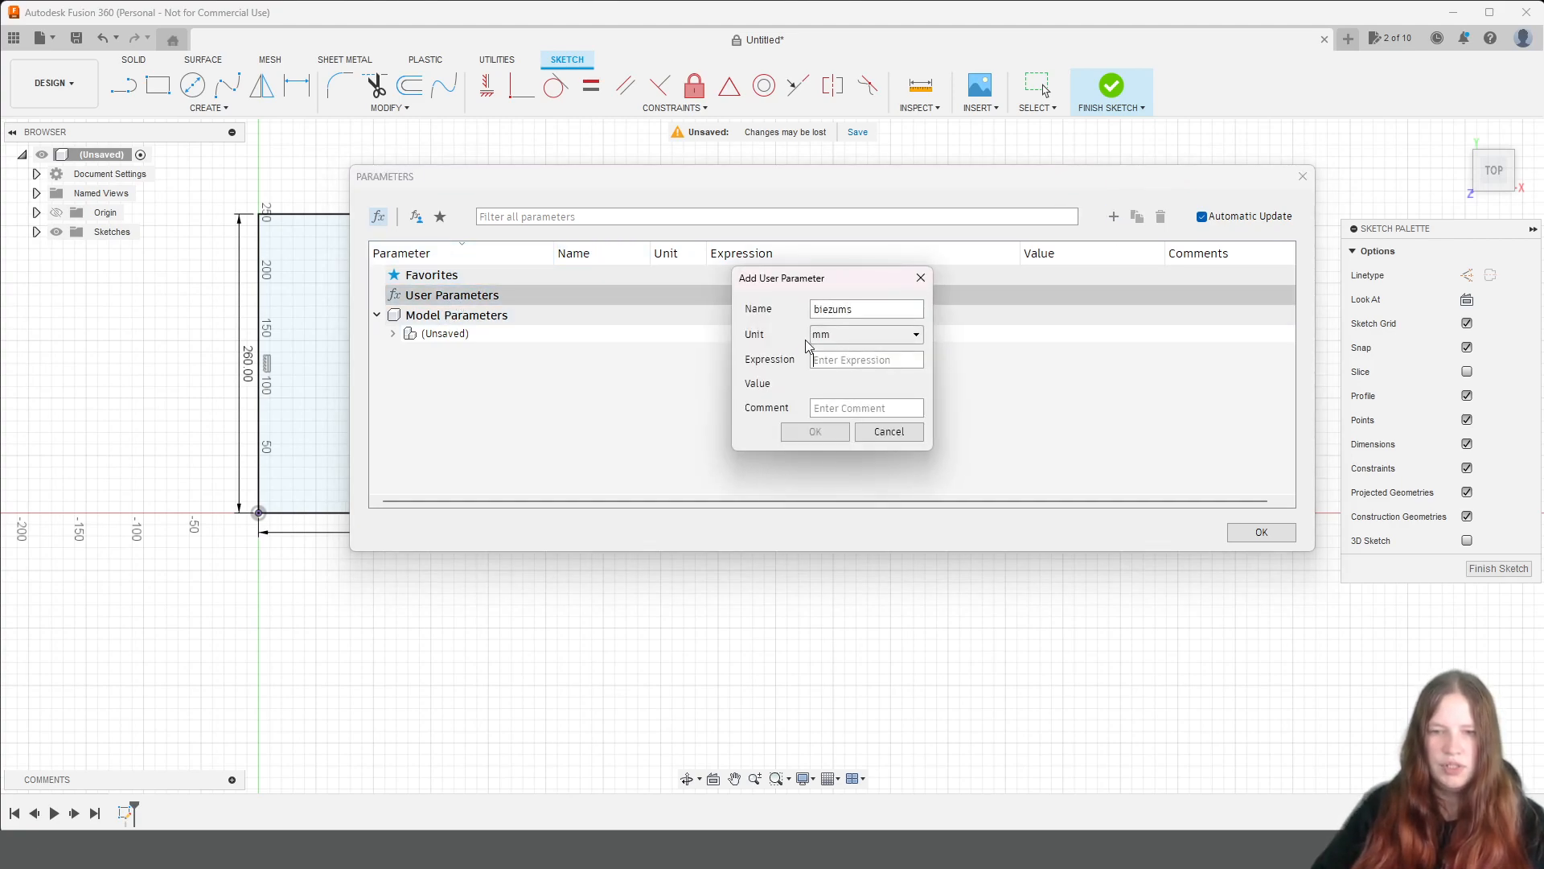
type("16mm")
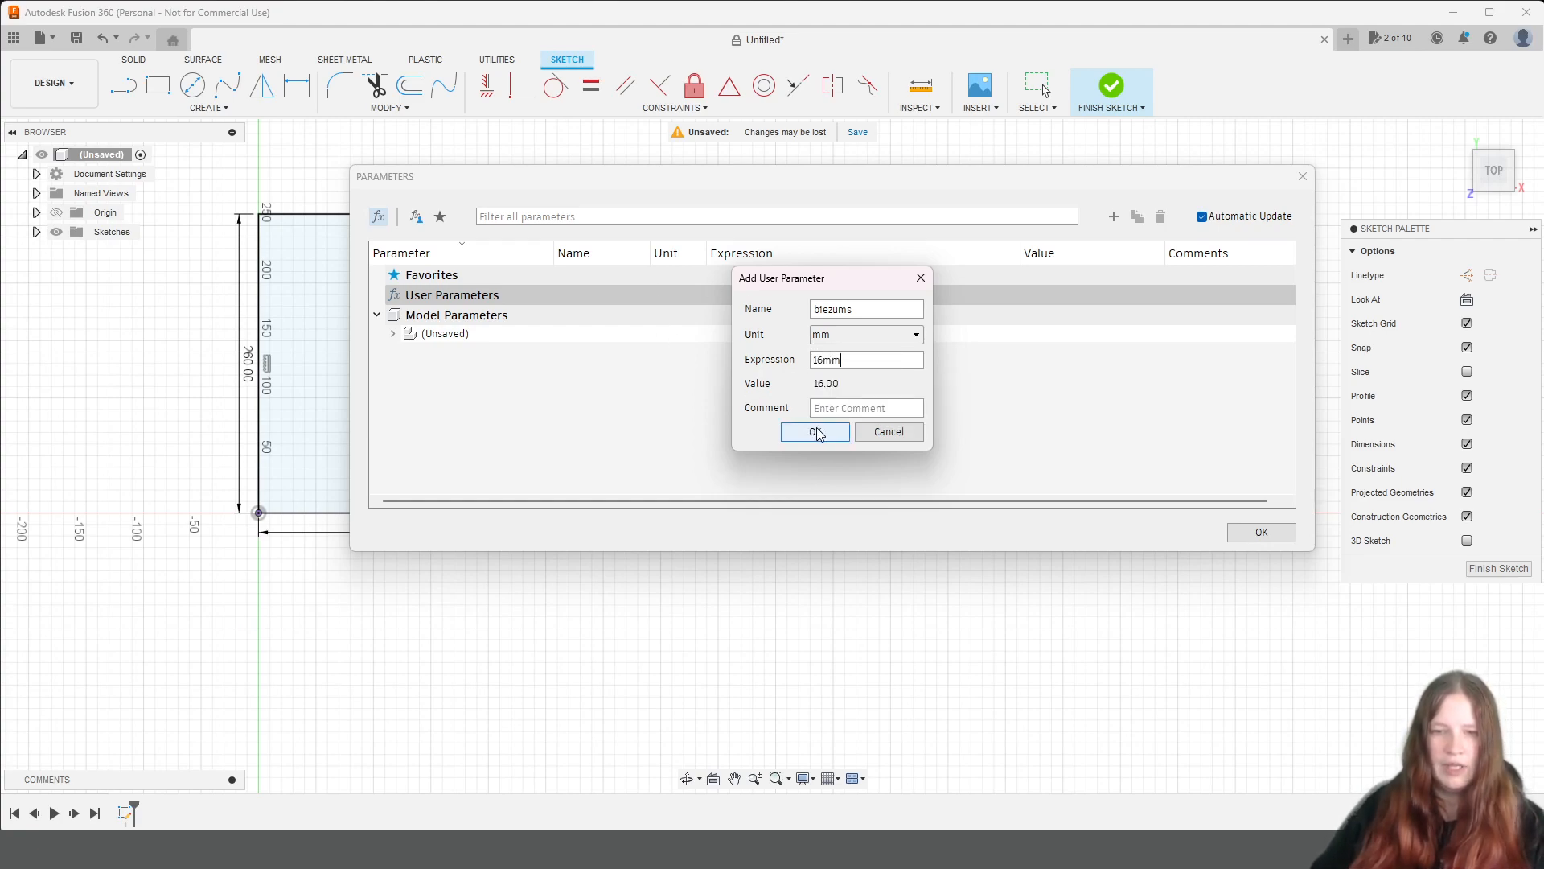
left_click(816, 433)
left_click(392, 352)
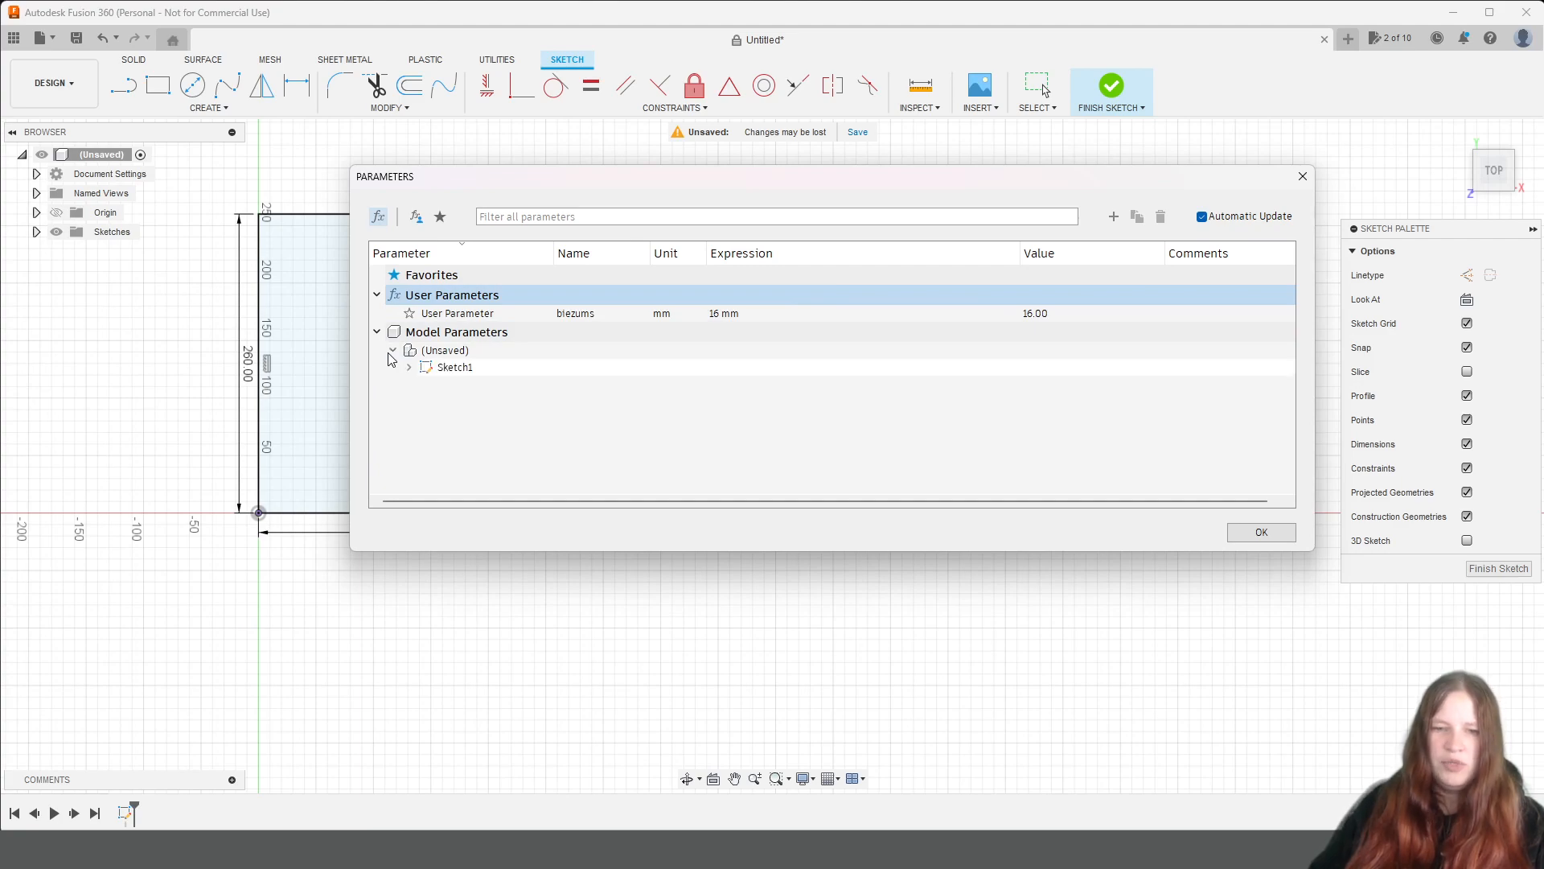
left_click(409, 367)
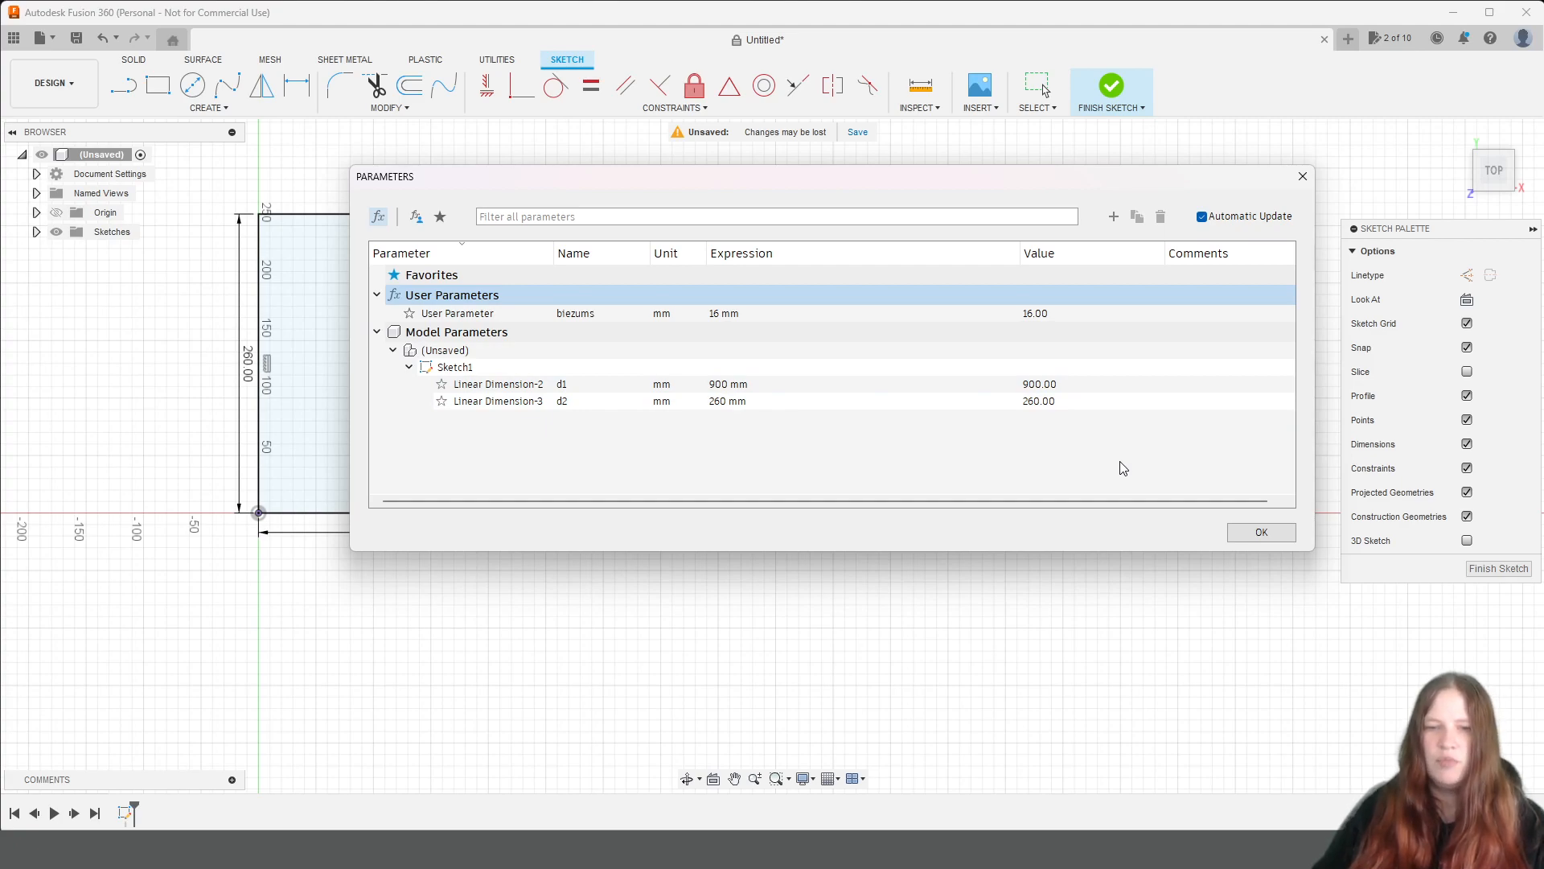
left_click(1274, 537)
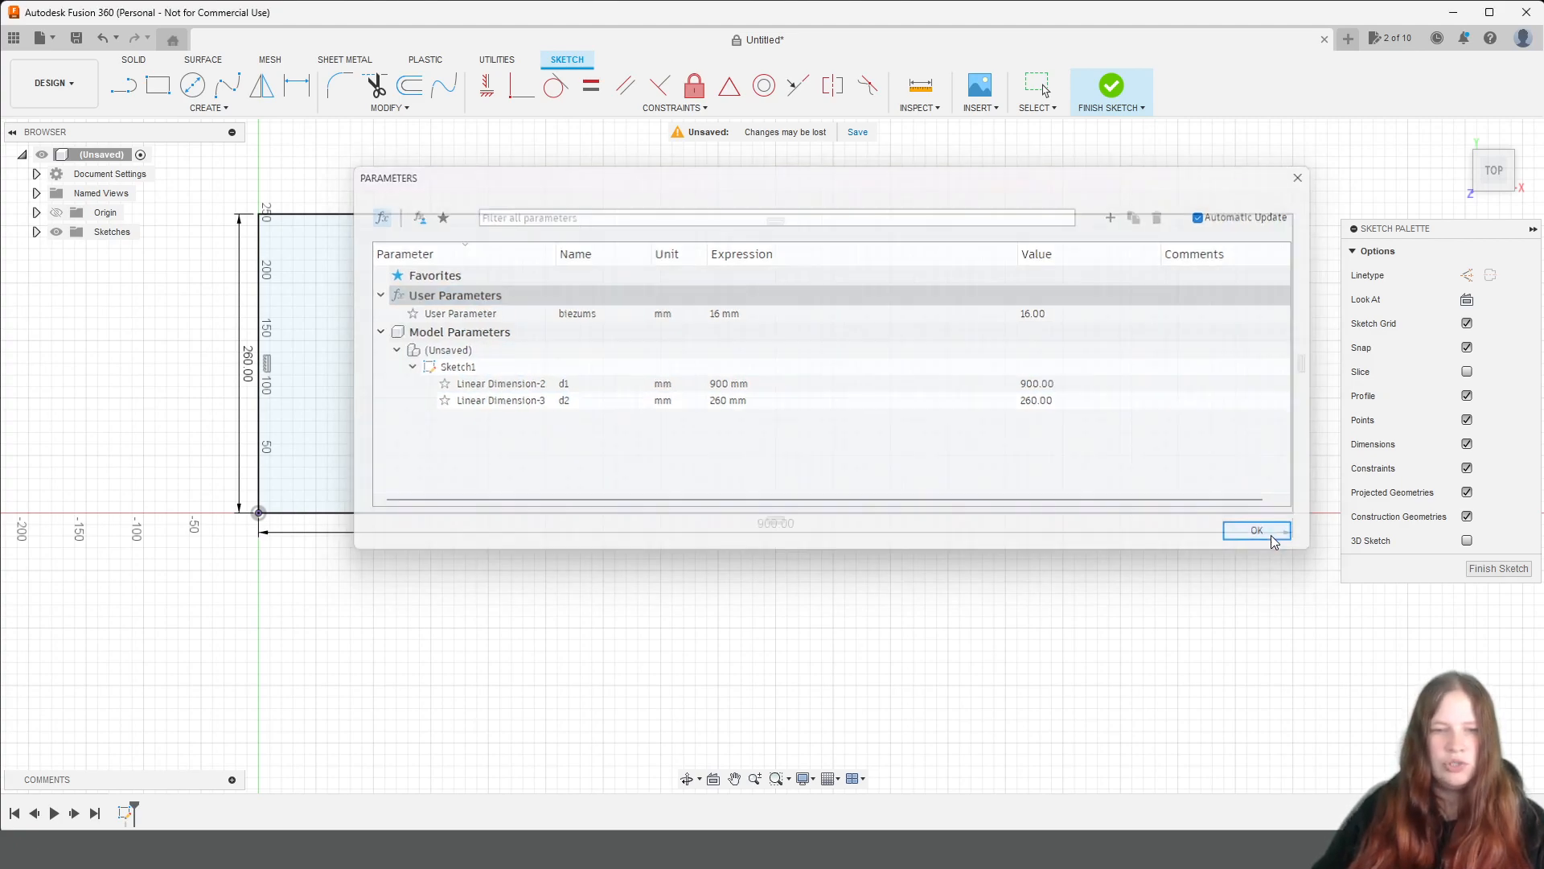
Sketch a full-height rectangle inside the outline along its short edge at the origin, with its width set to biezums.
key("r")
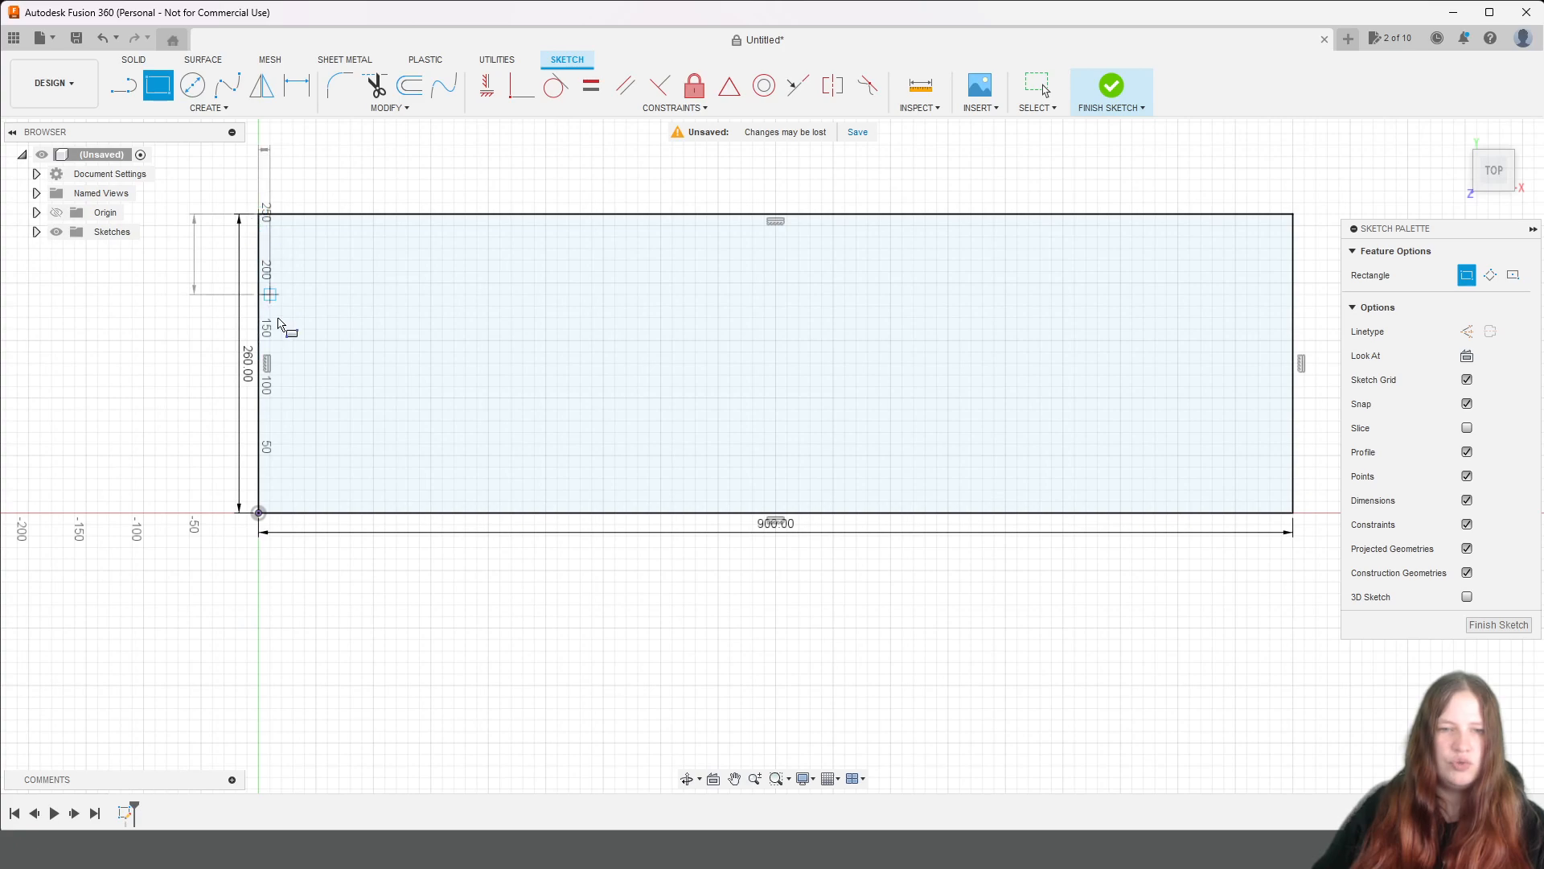
type("b")
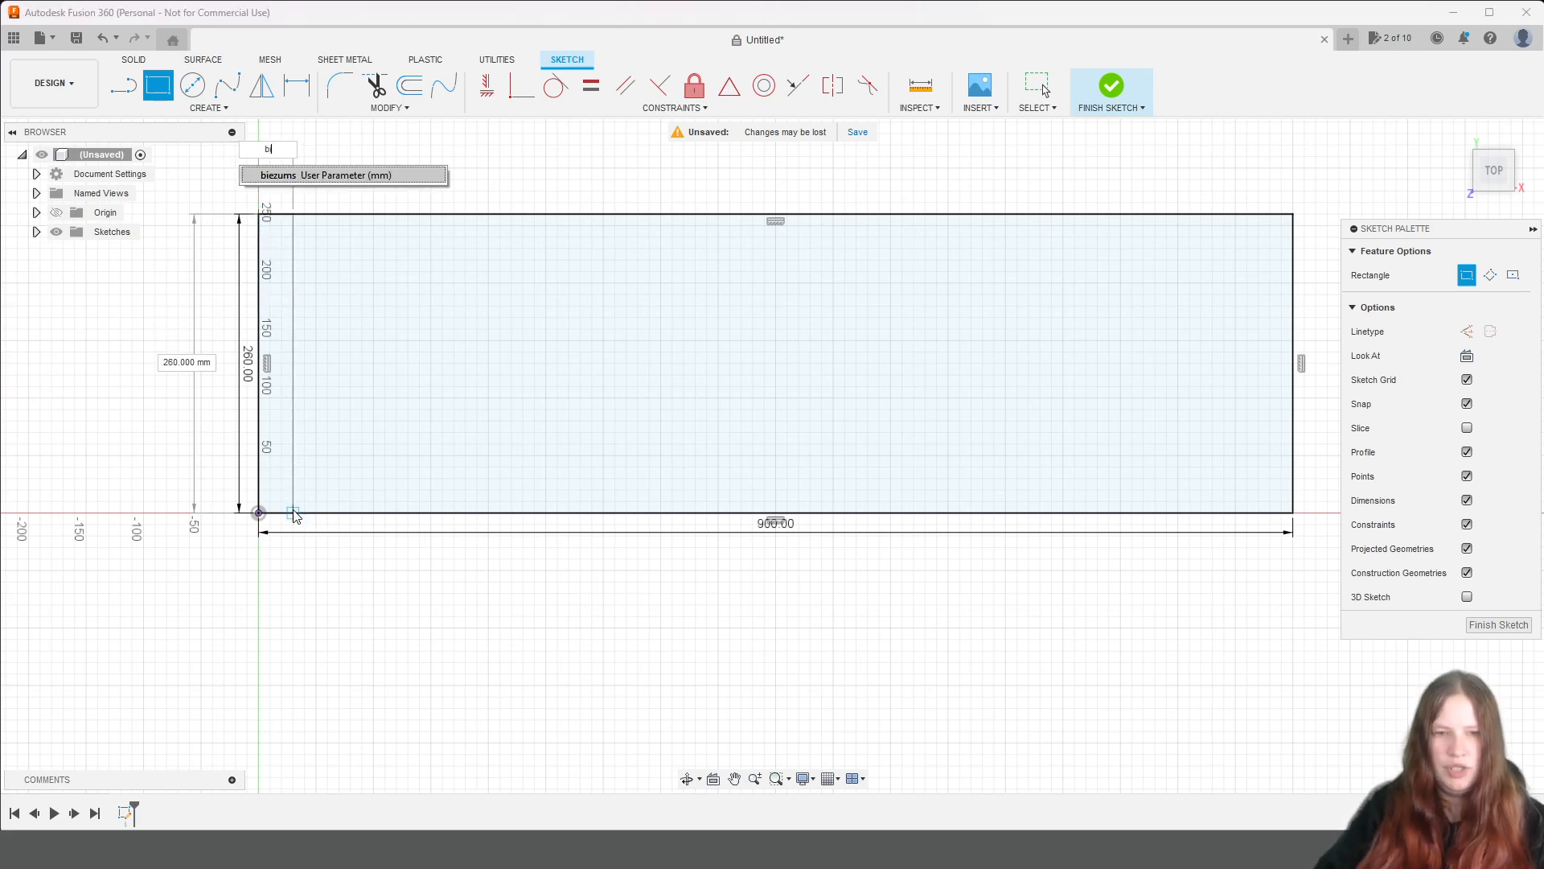
type("iez")
key("Return")
key("Tab")
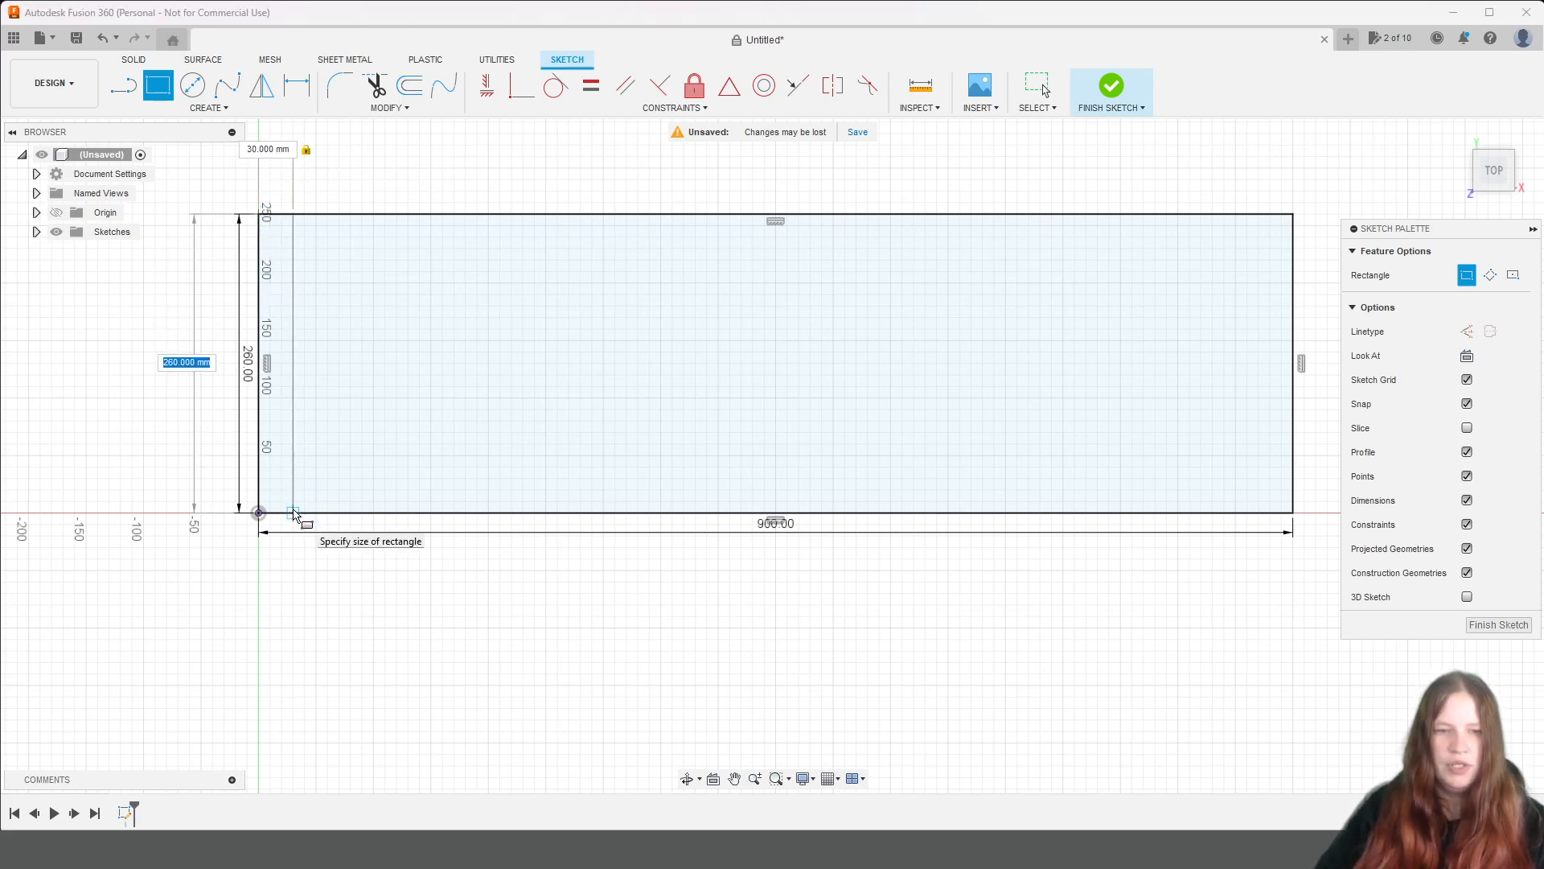
key("Tab")
type("bie")
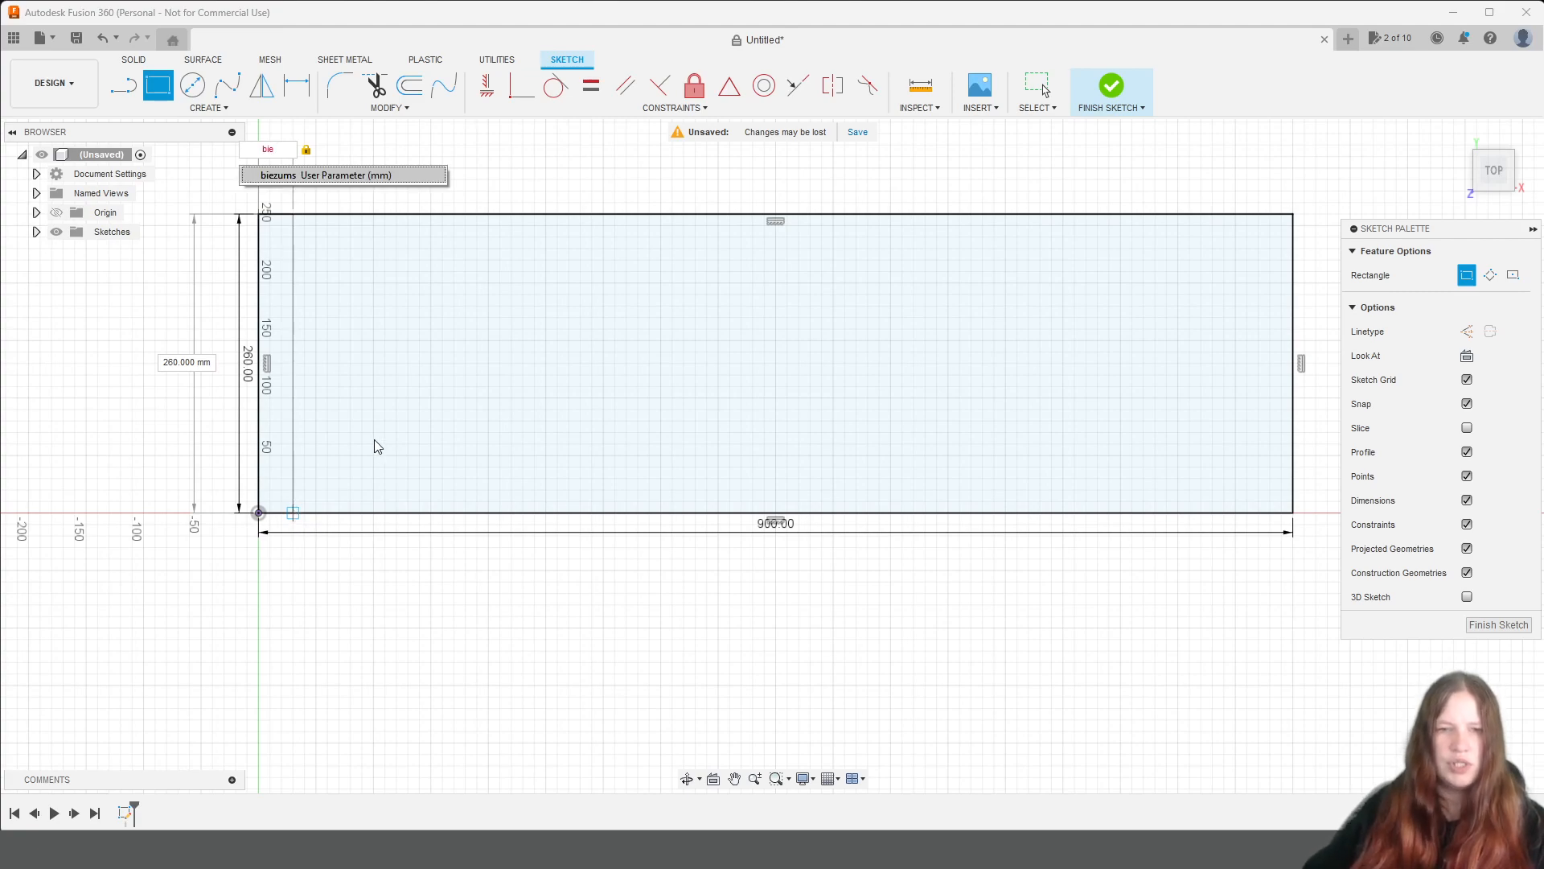
left_click(311, 179)
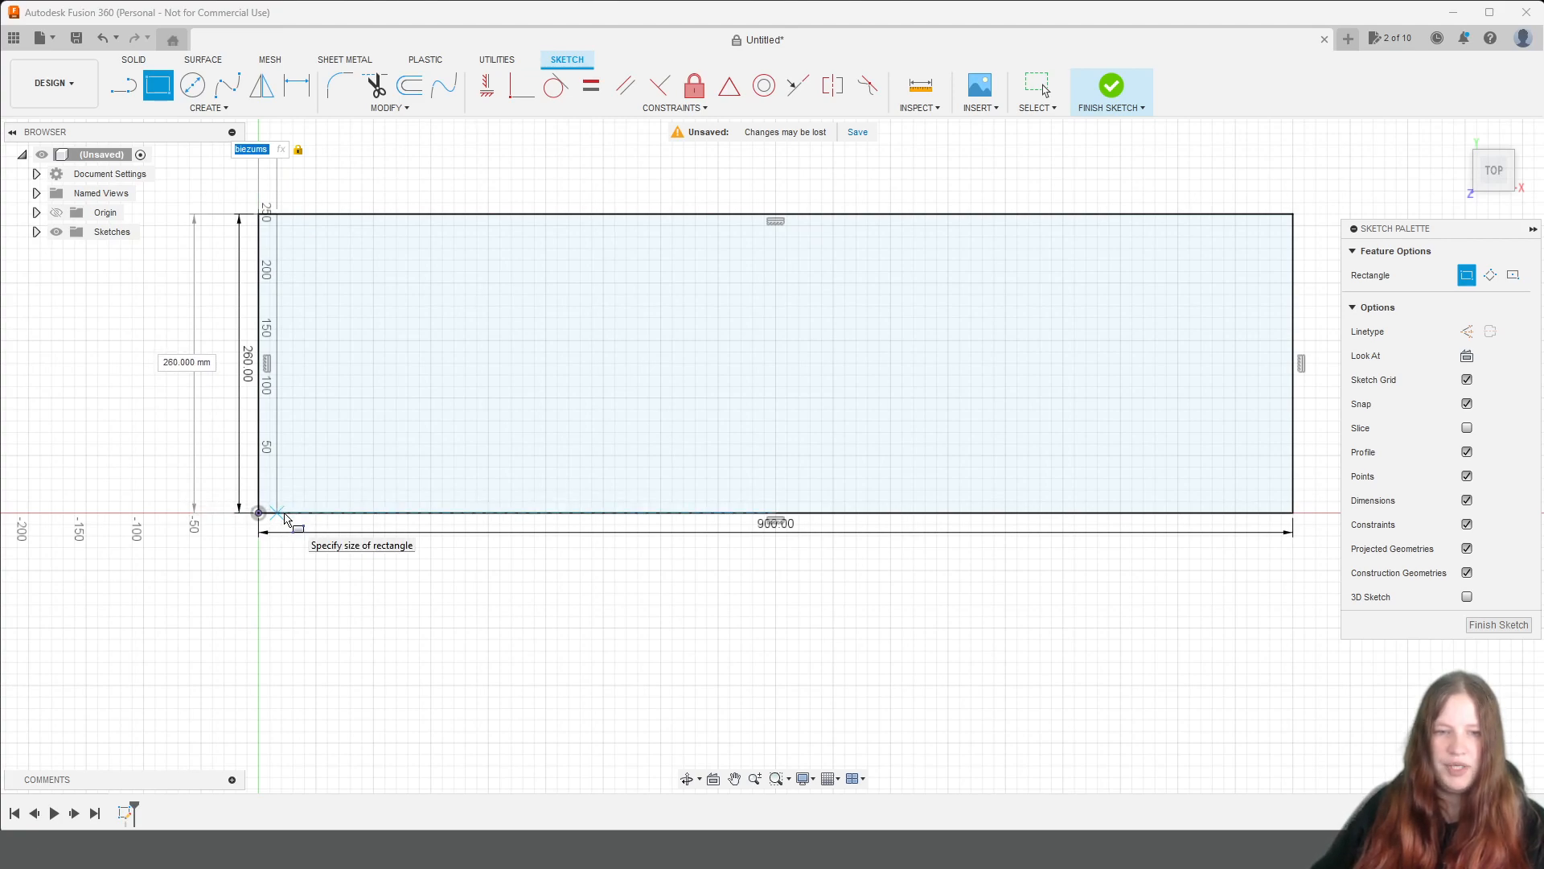
key("Return")
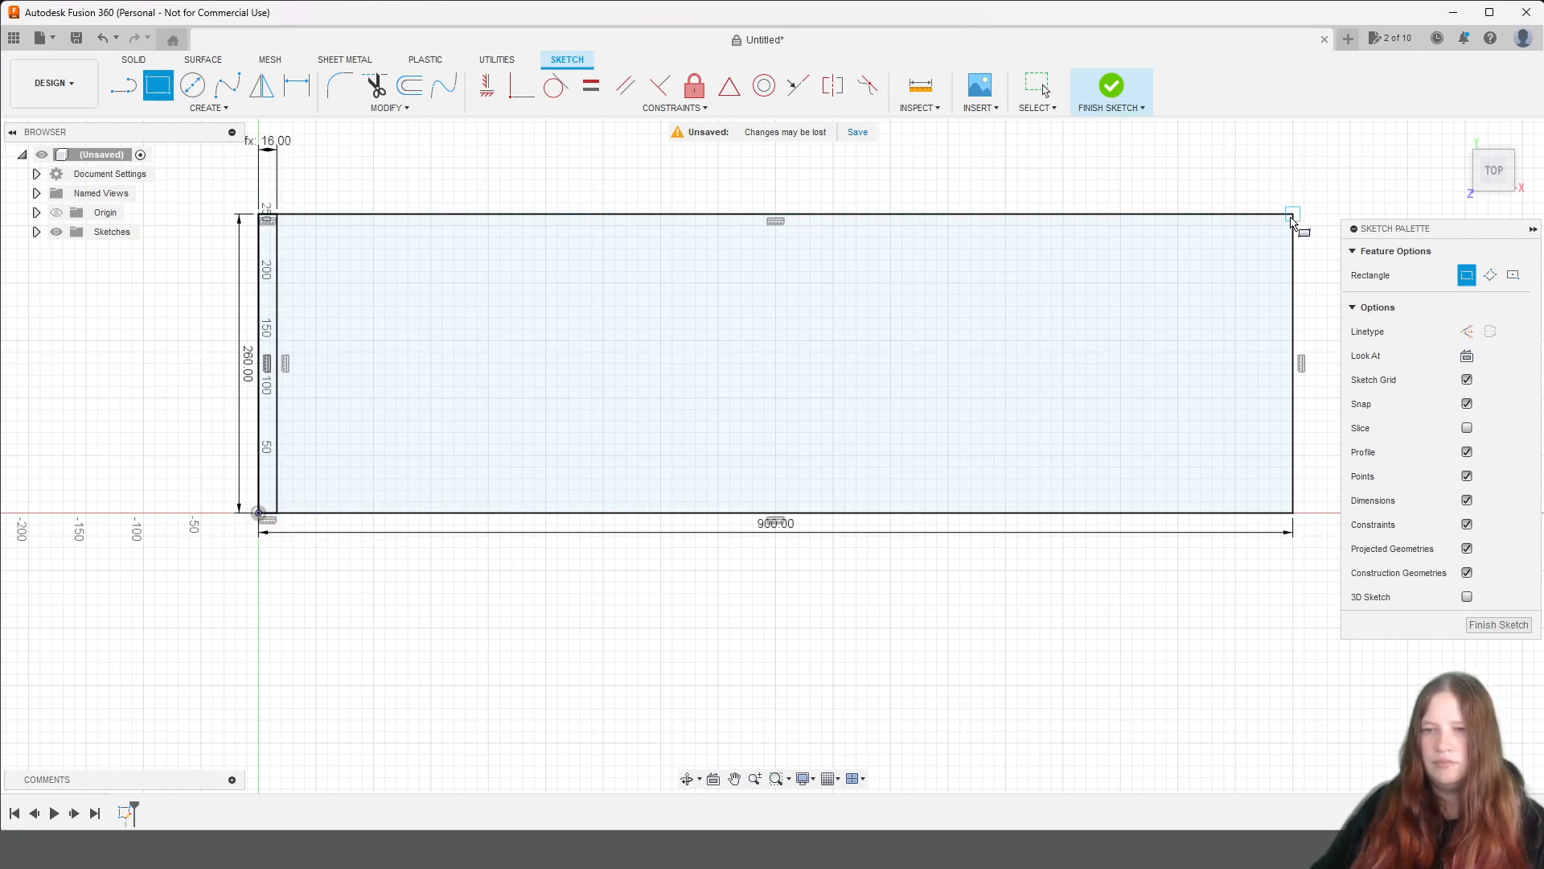
Sketch a matching full-height rectangle, biezums wide, at the outline's opposite short edge and finish the sketch.
left_click(1292, 214)
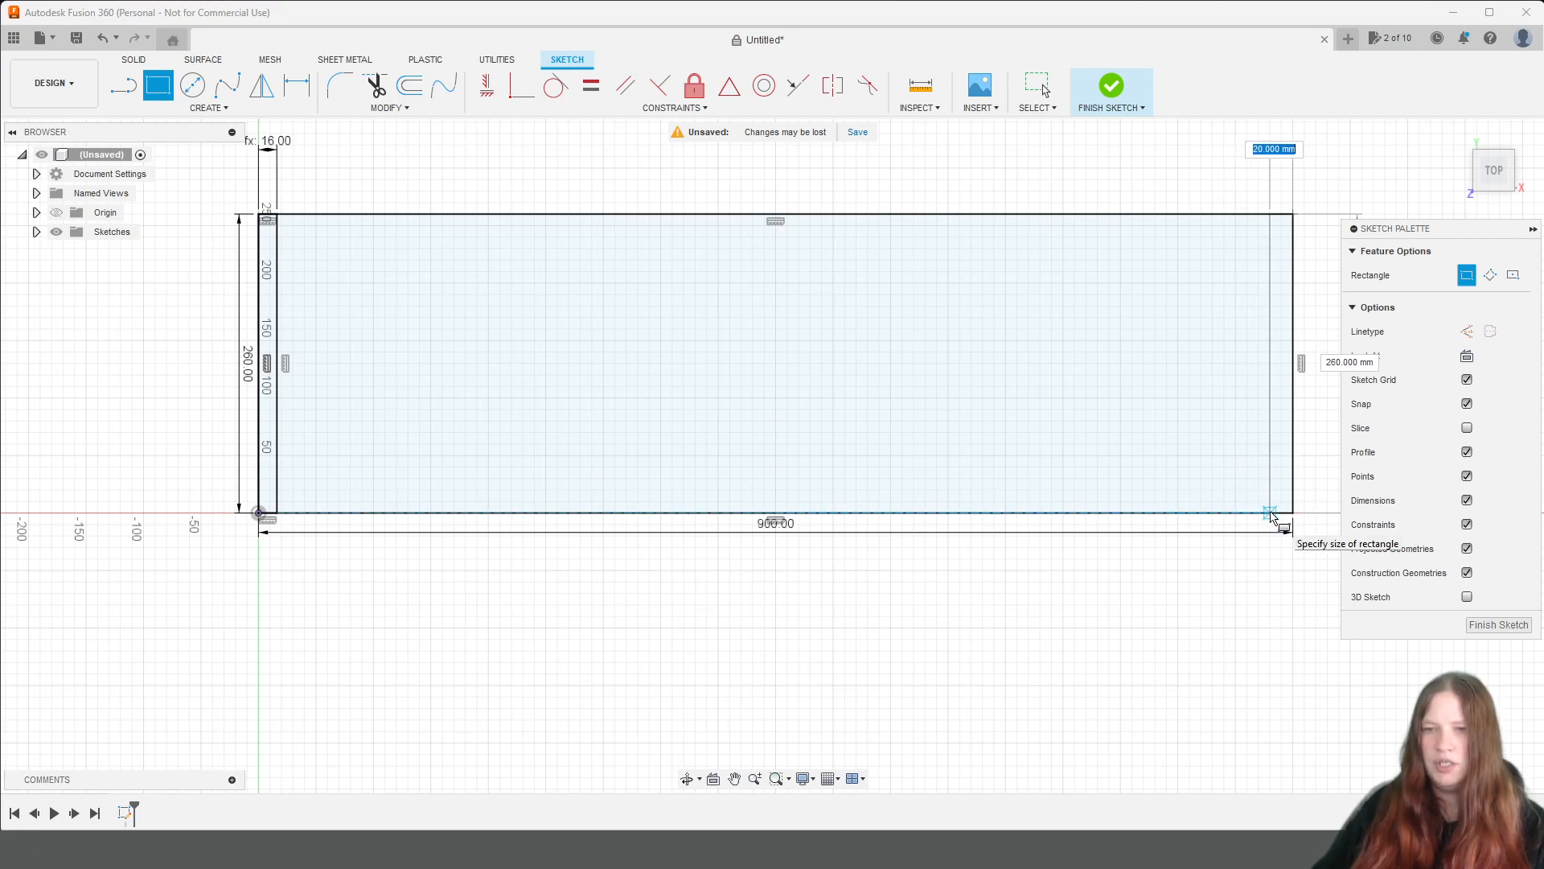
type("biezu")
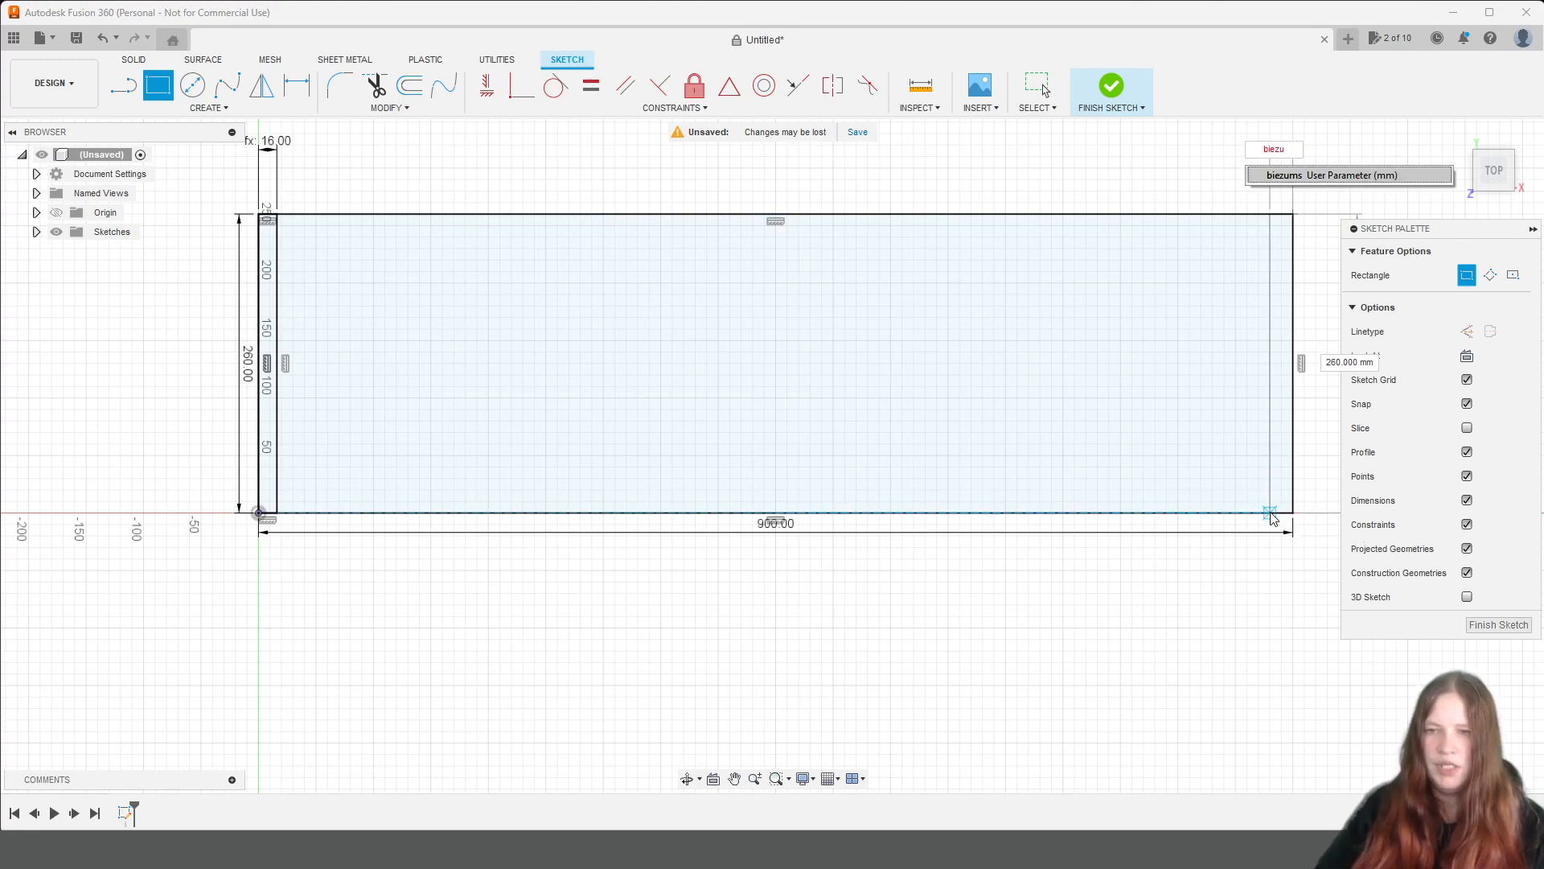
type("ms")
key("Return")
key("Tab")
key("Return")
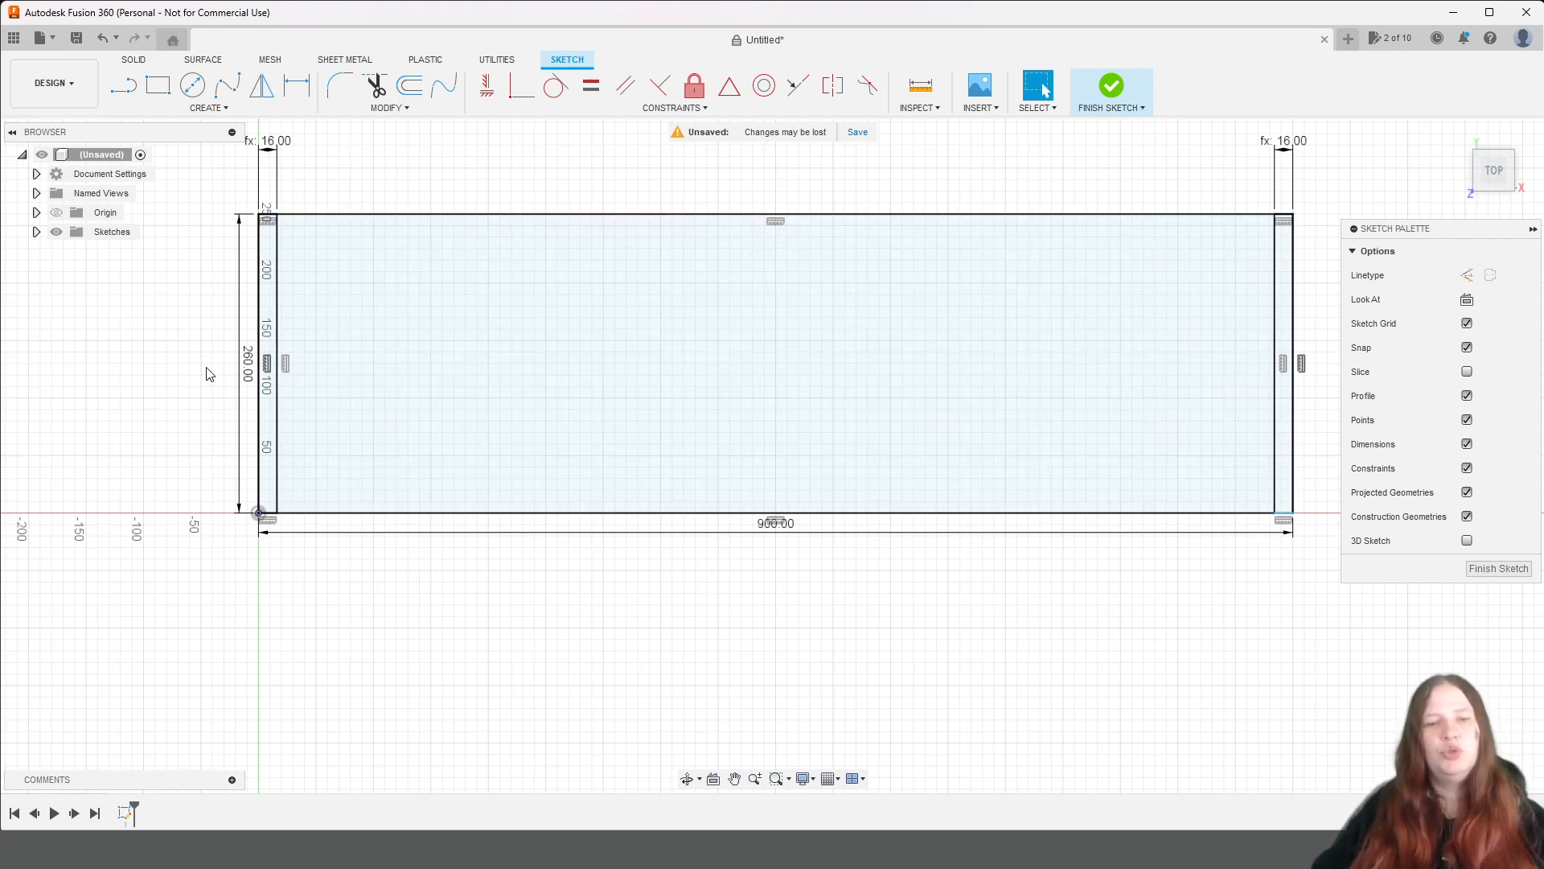
left_click(1114, 85)
Extrude the two narrow end strips of the sketch 2100 mm upward as new bodies to form the side panels.
scroll(1158, 358, "down", 2)
left_click_drag(1501, 177, 1498, 77)
scroll(1456, 331, "up", 2)
scroll(1444, 354, "down", 1)
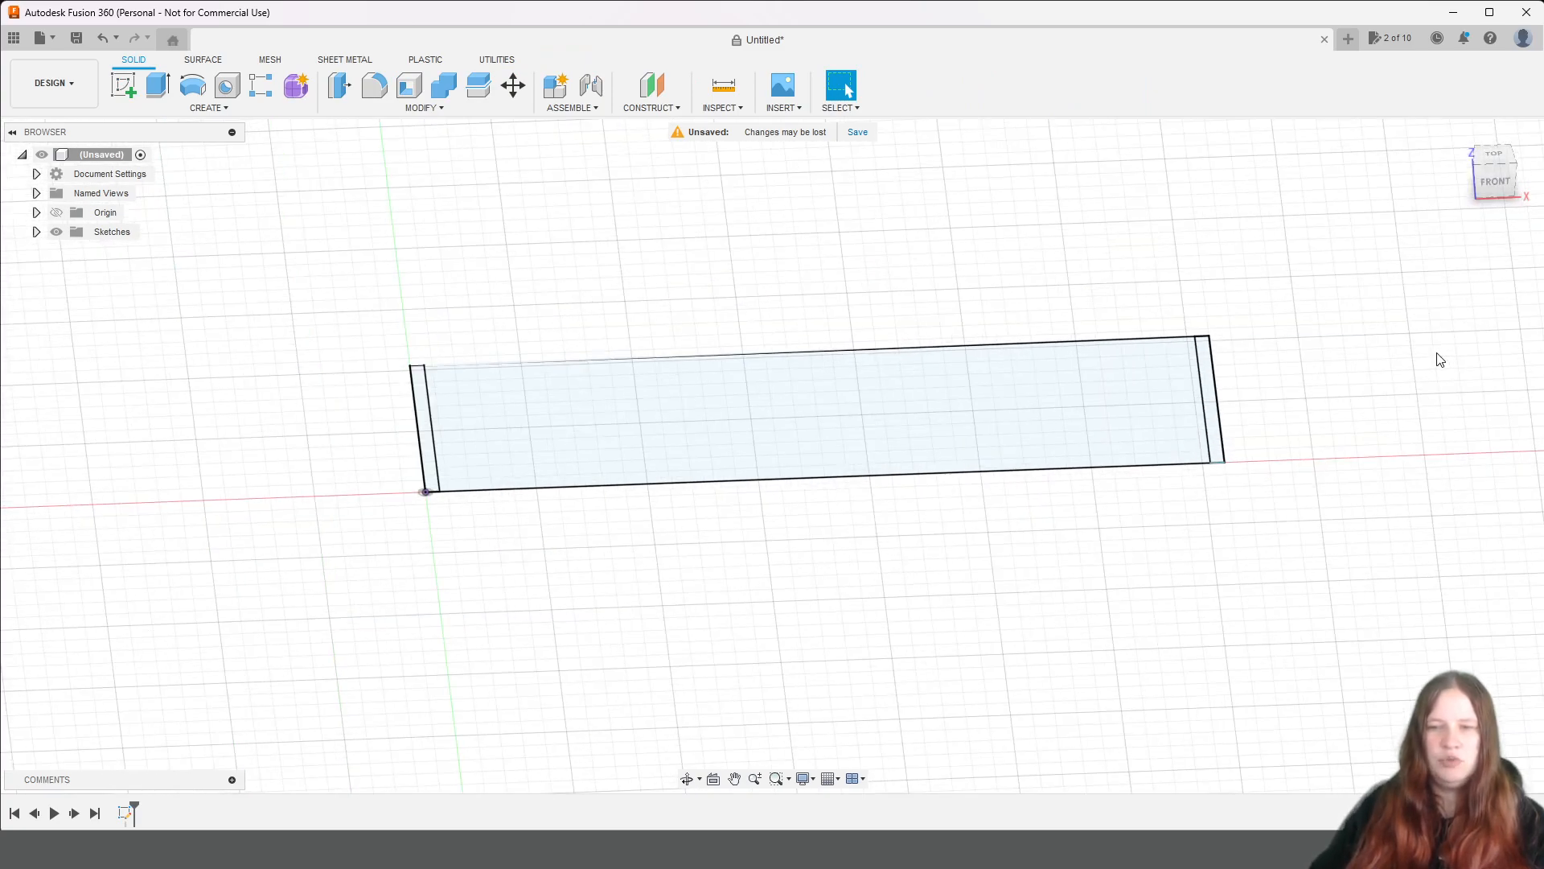
scroll(366, 378, "up", 2)
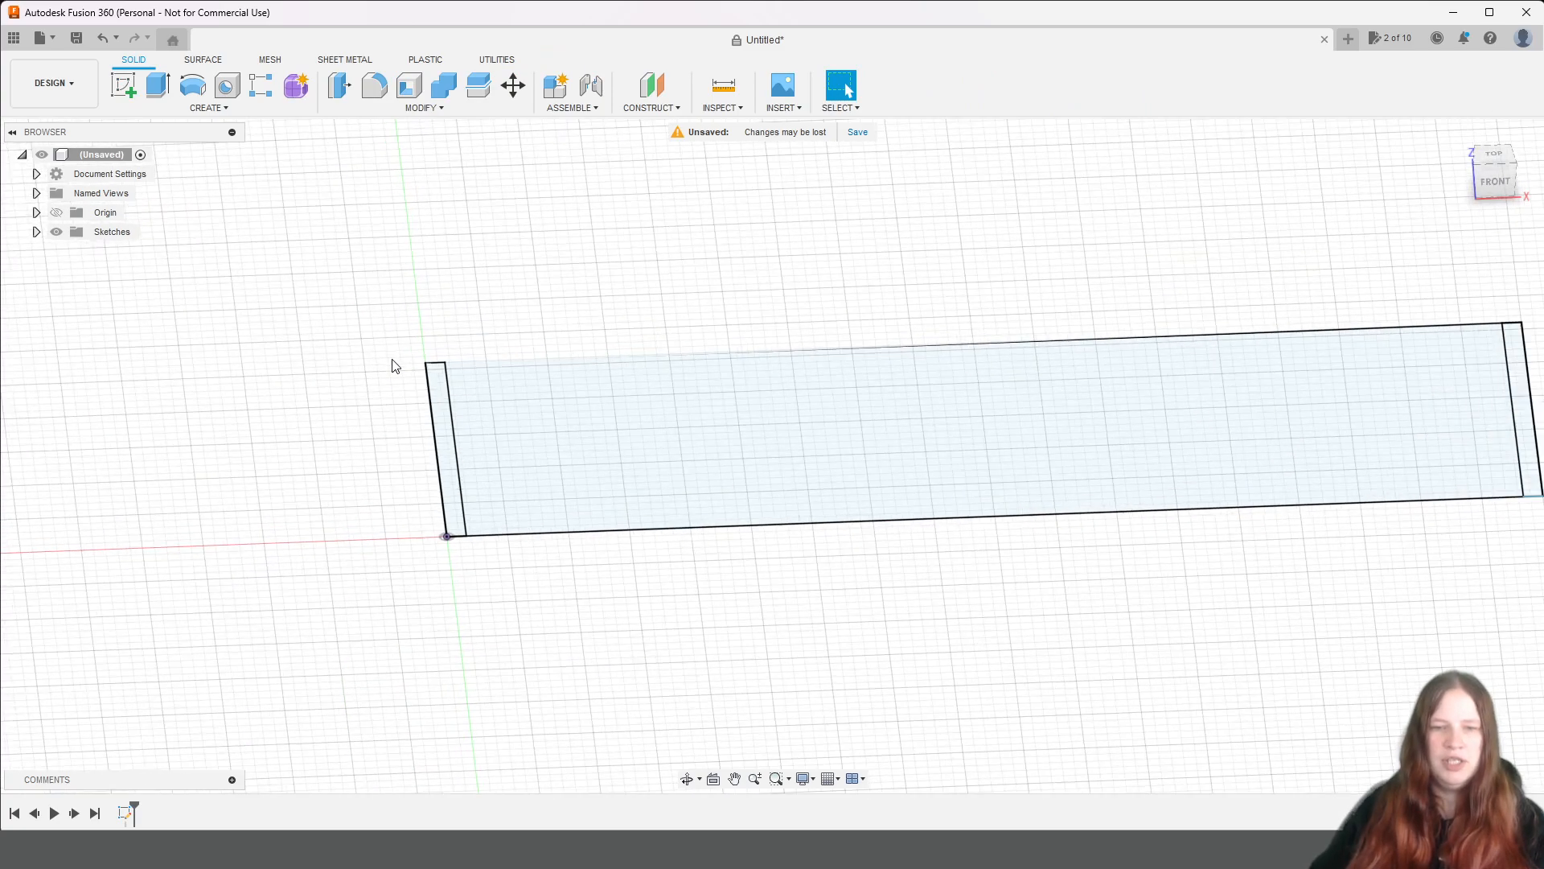
left_click(444, 425)
scroll(958, 500, "down", 1)
scroll(1334, 427, "down", 1)
scroll(1334, 428, "up", 2)
left_click(1314, 427, "shift")
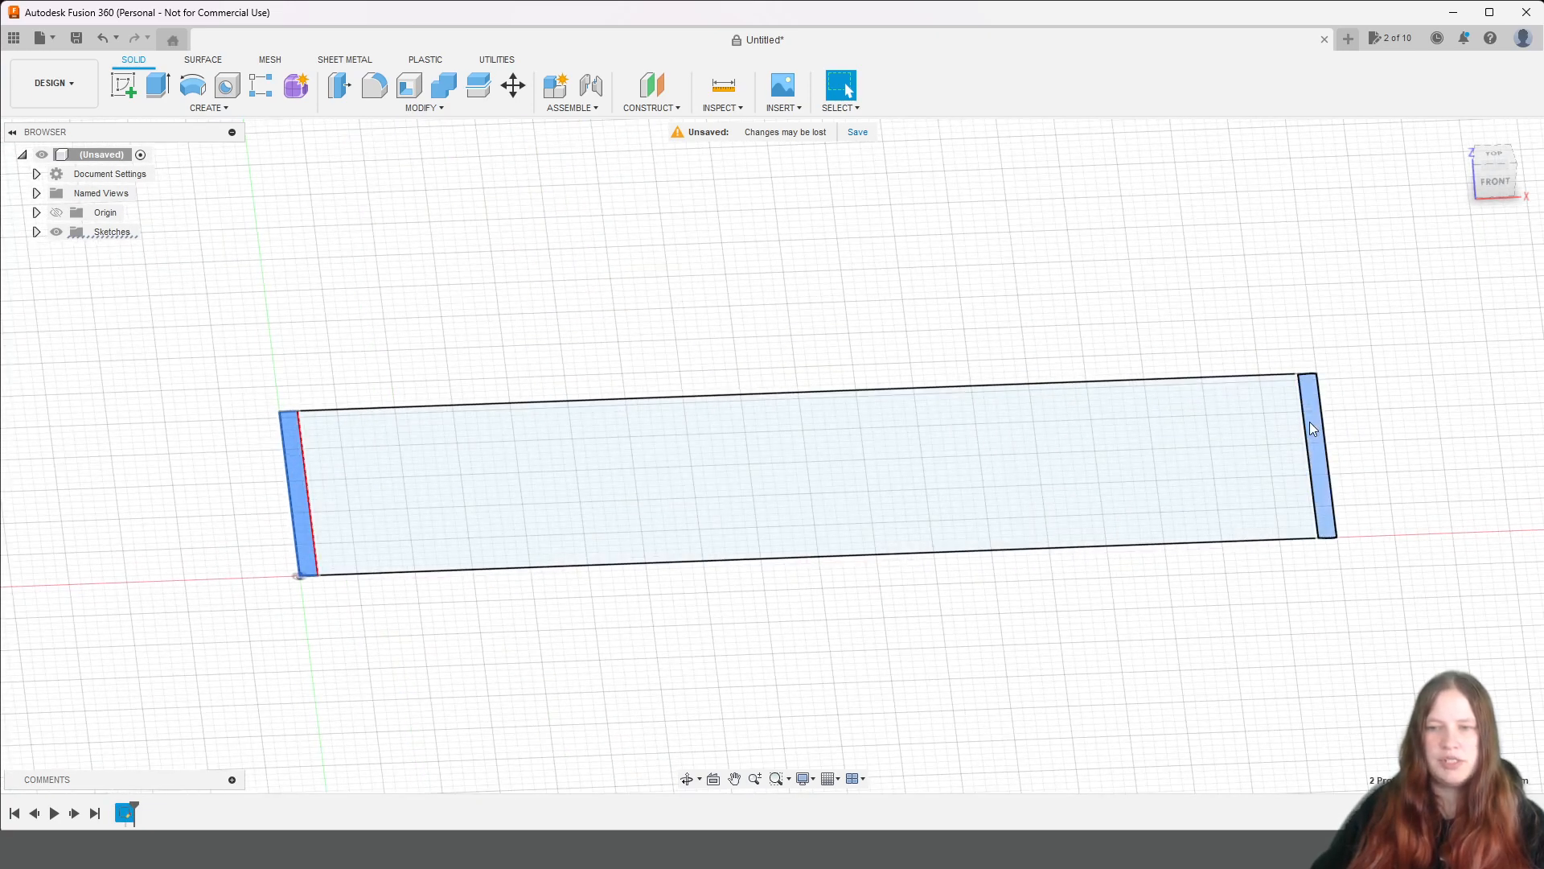
left_click(146, 82)
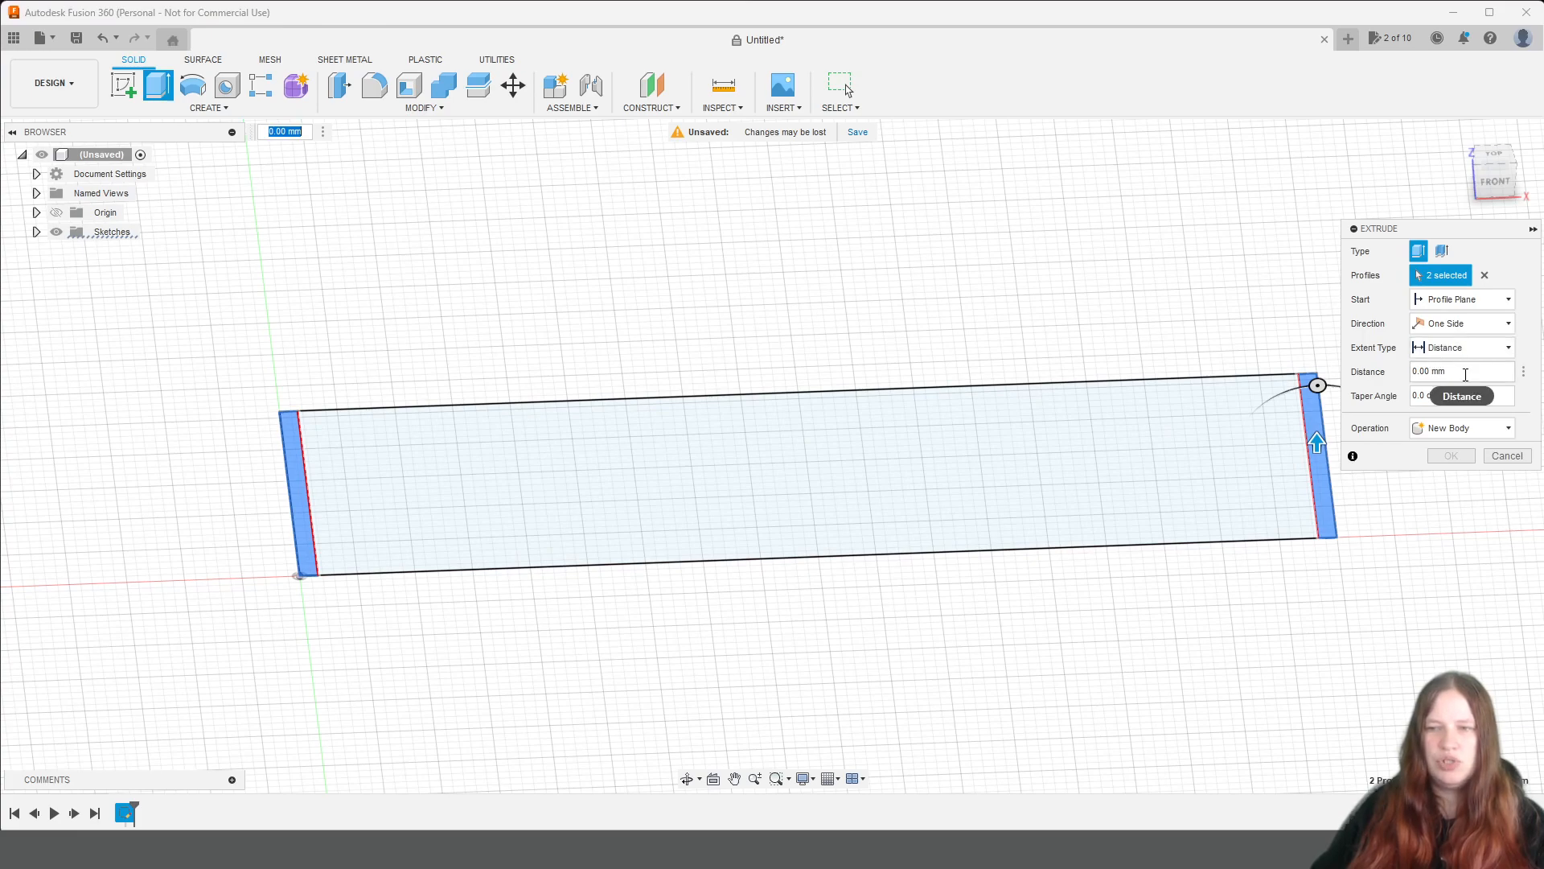
left_click(1414, 371)
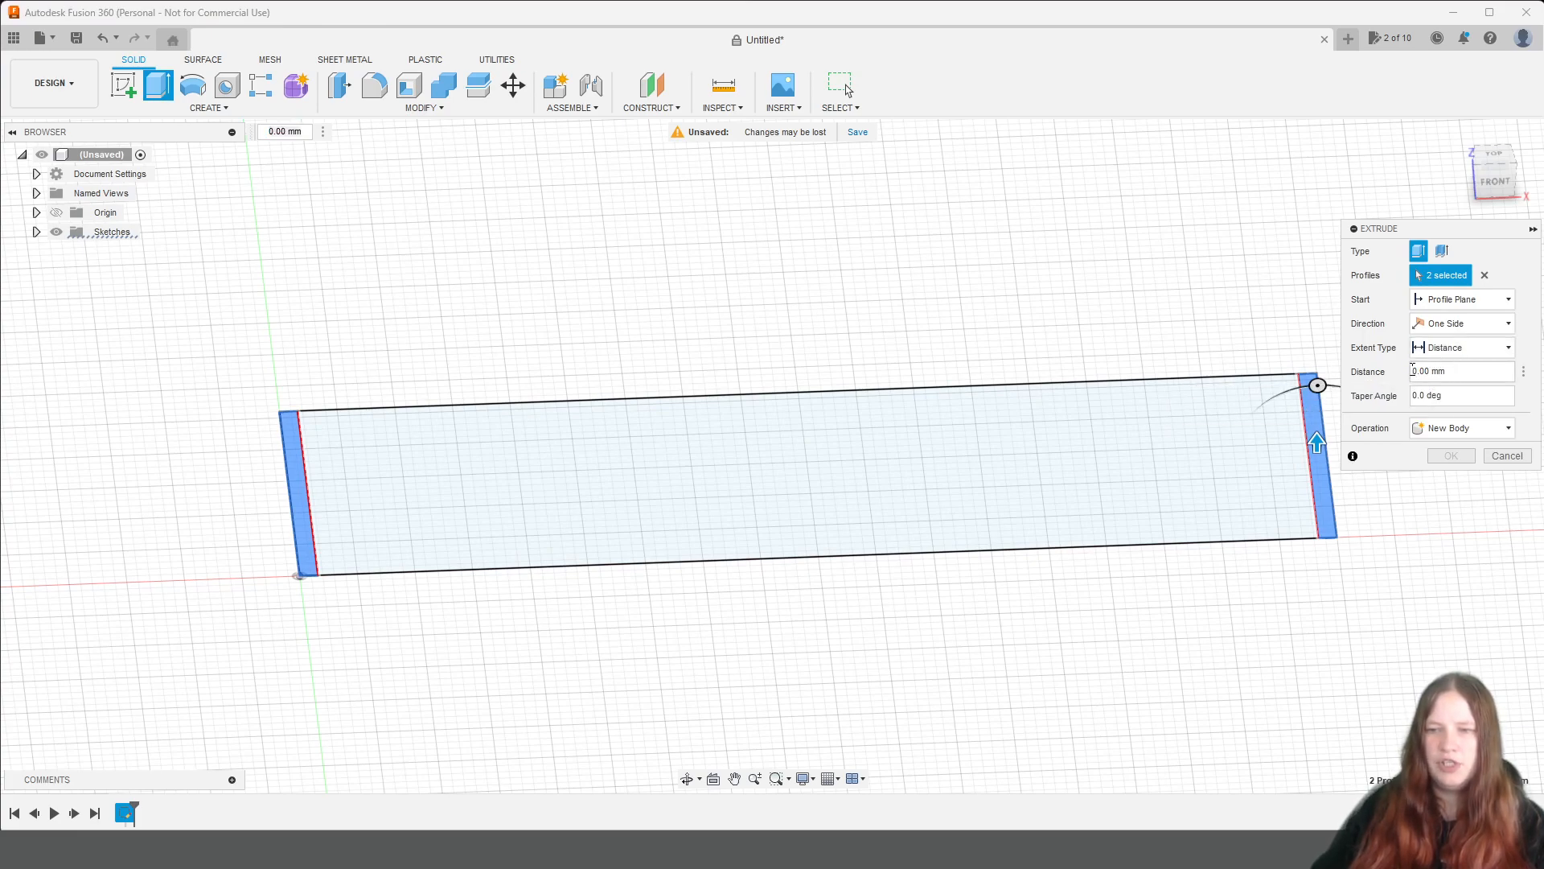
type("210")
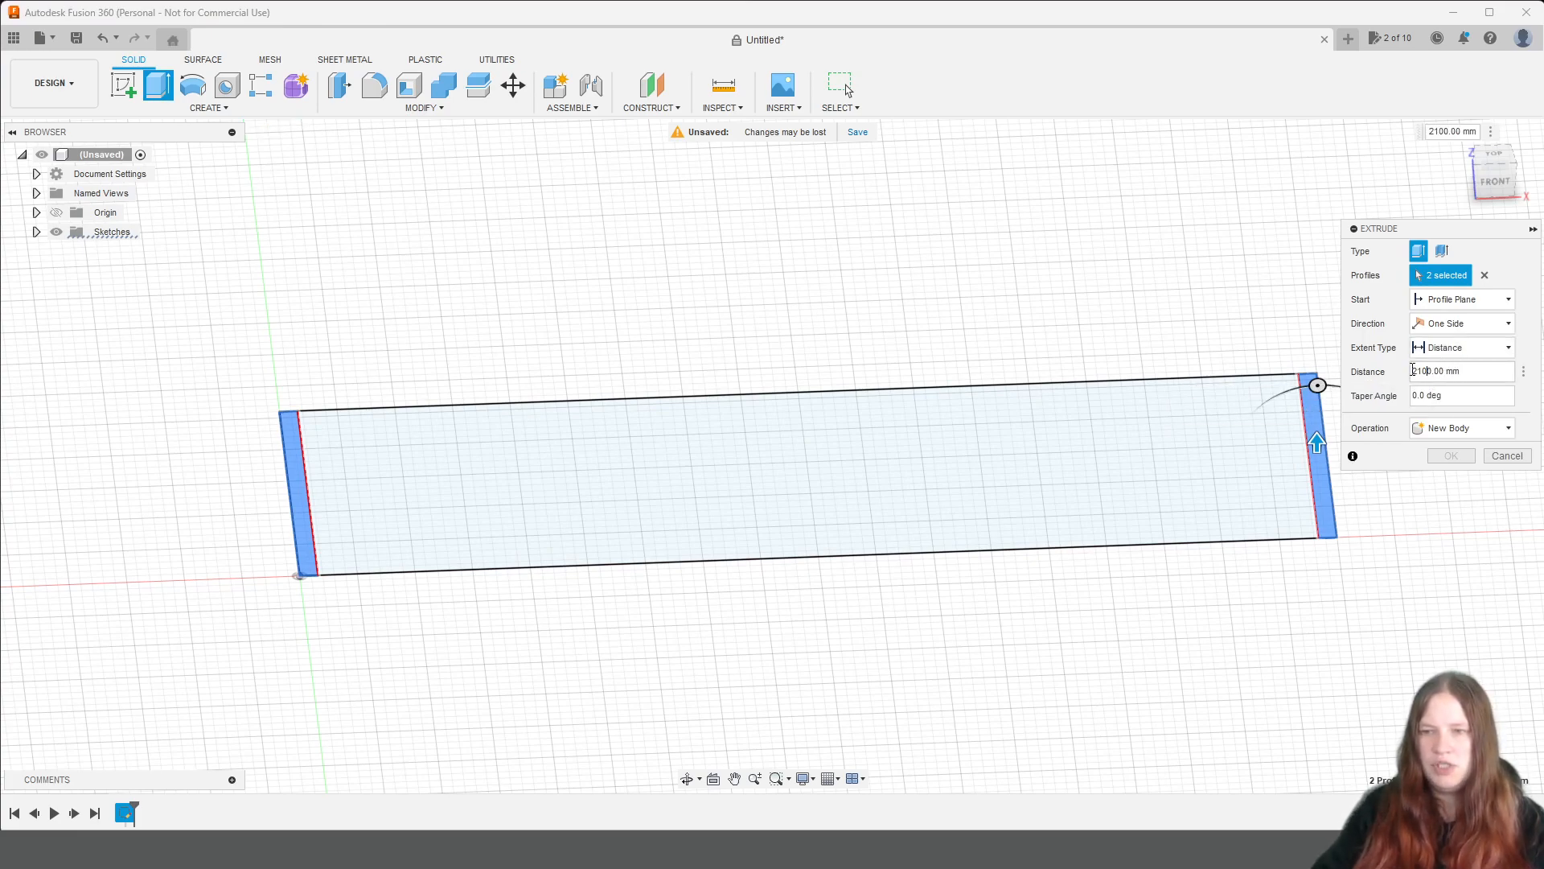
scroll(920, 342, "down", 5)
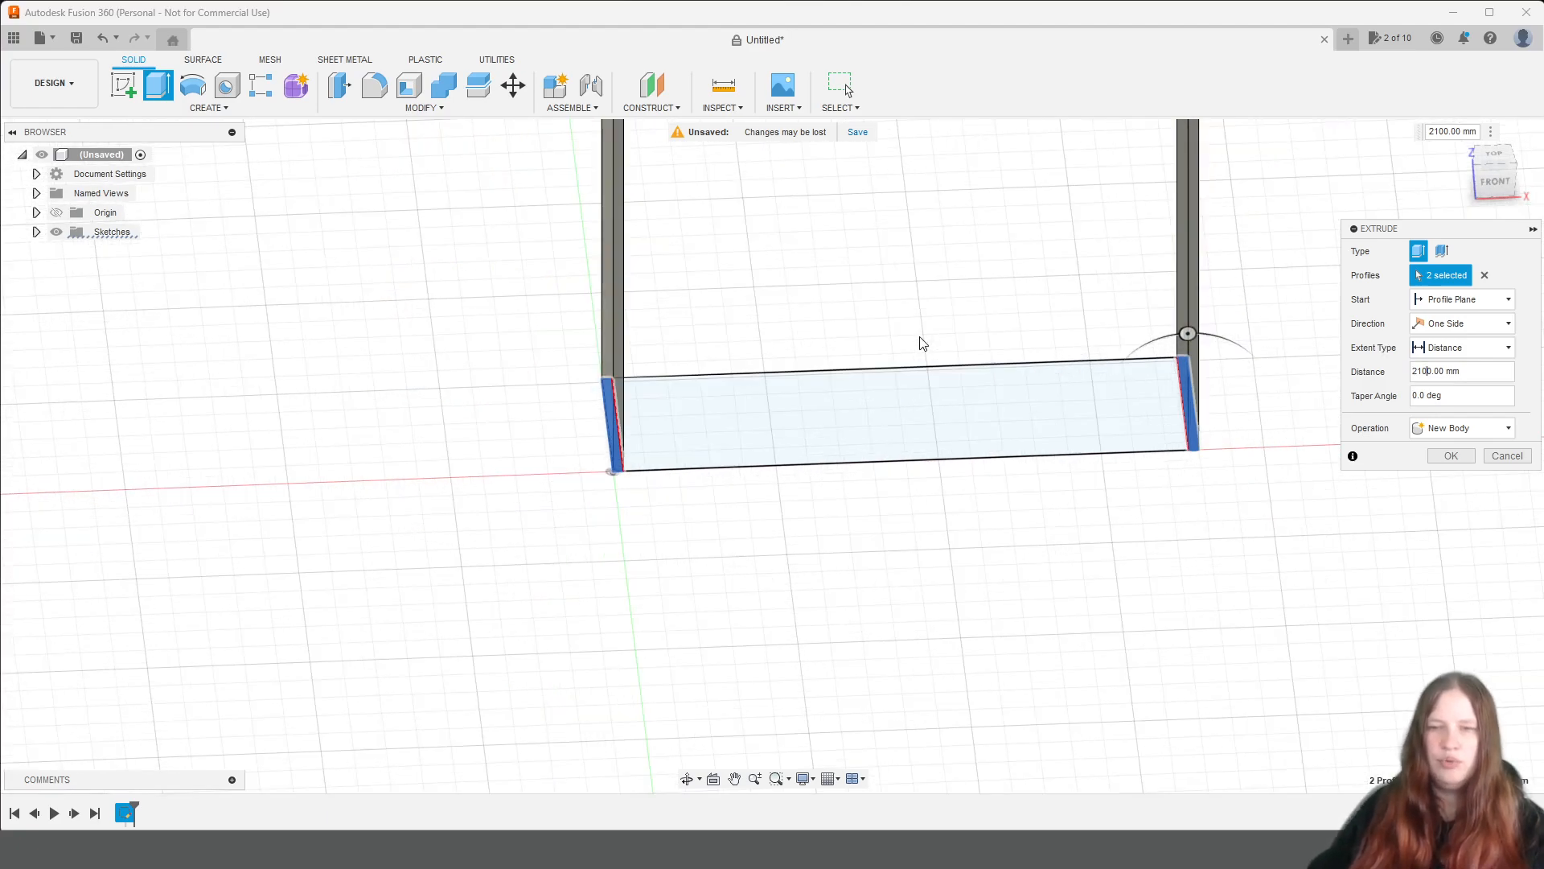
middle_click_drag(925, 337, 845, 628)
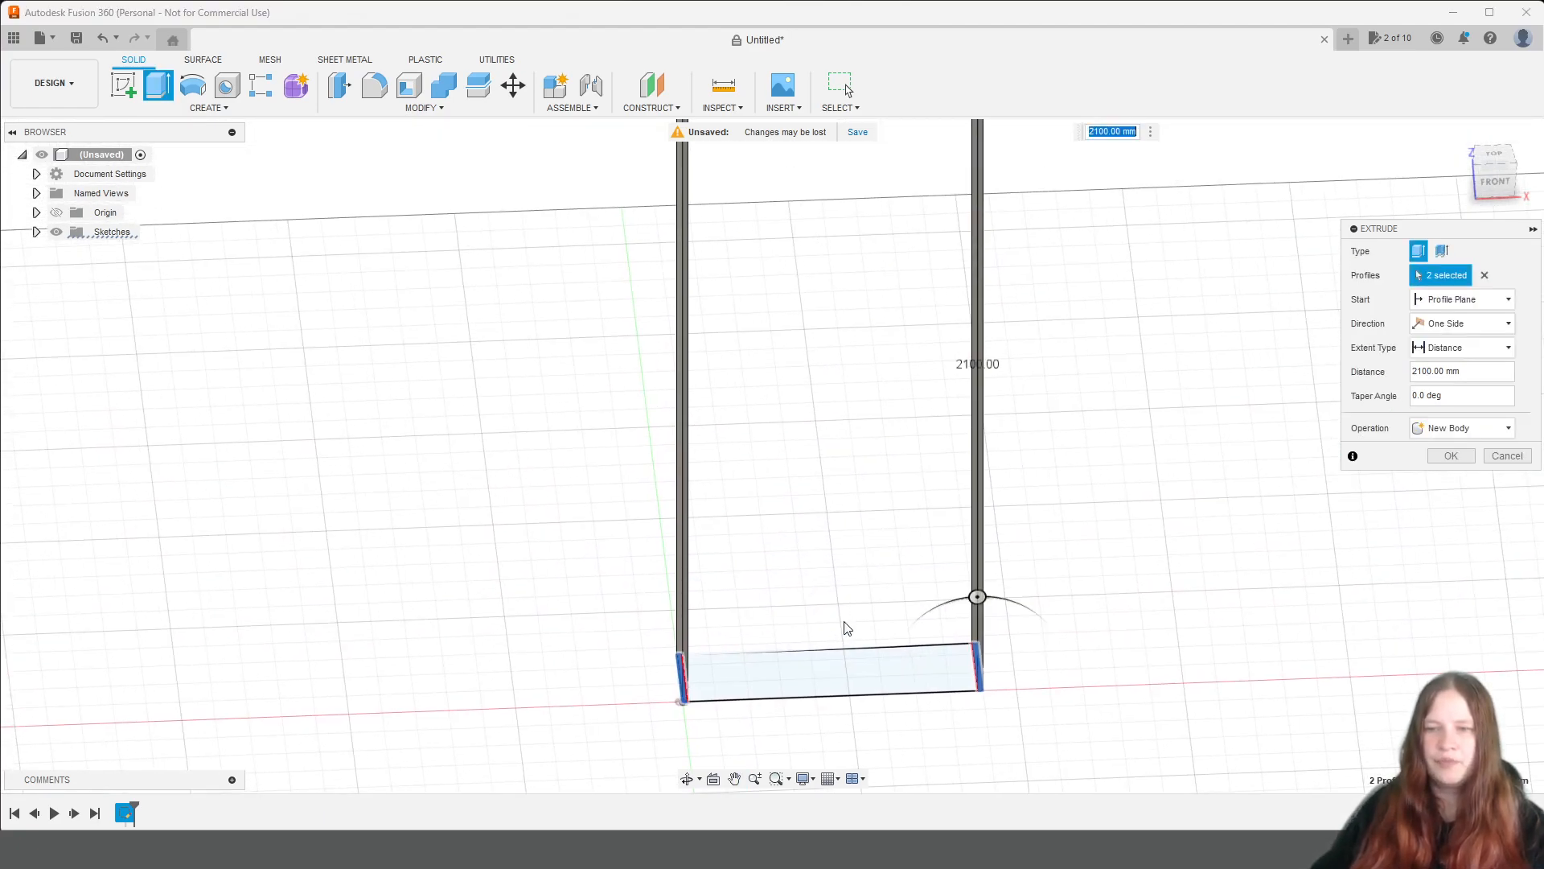
scroll(847, 626, "down", 2)
left_click(1451, 455)
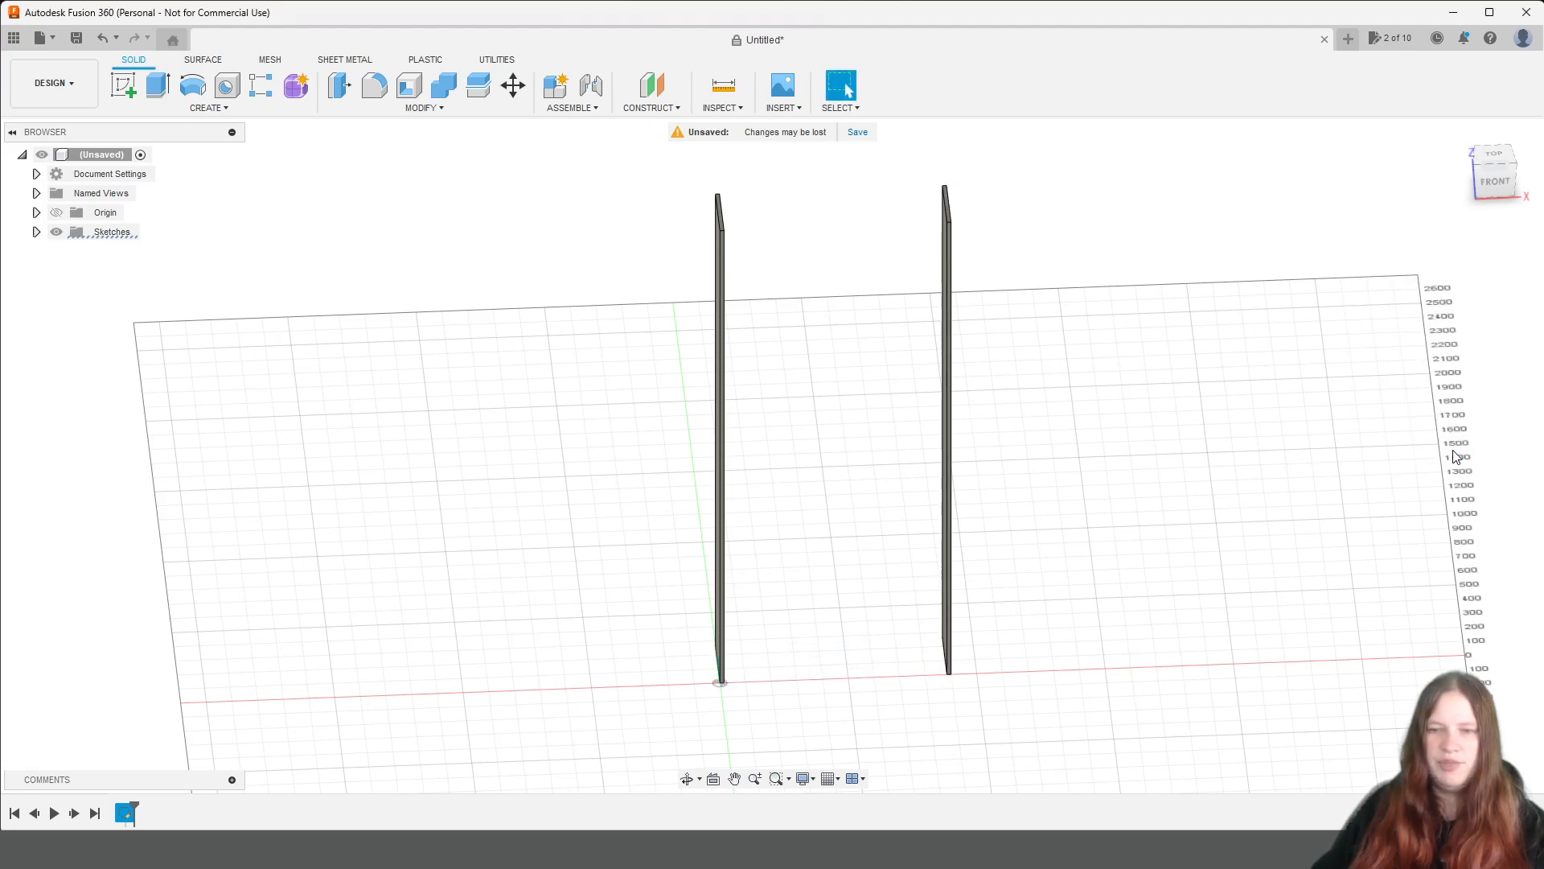
Make the base sketch visible again so its middle profile can be reused.
scroll(1163, 674, "up", 3)
middle_click_drag(1020, 649, 1073, 627)
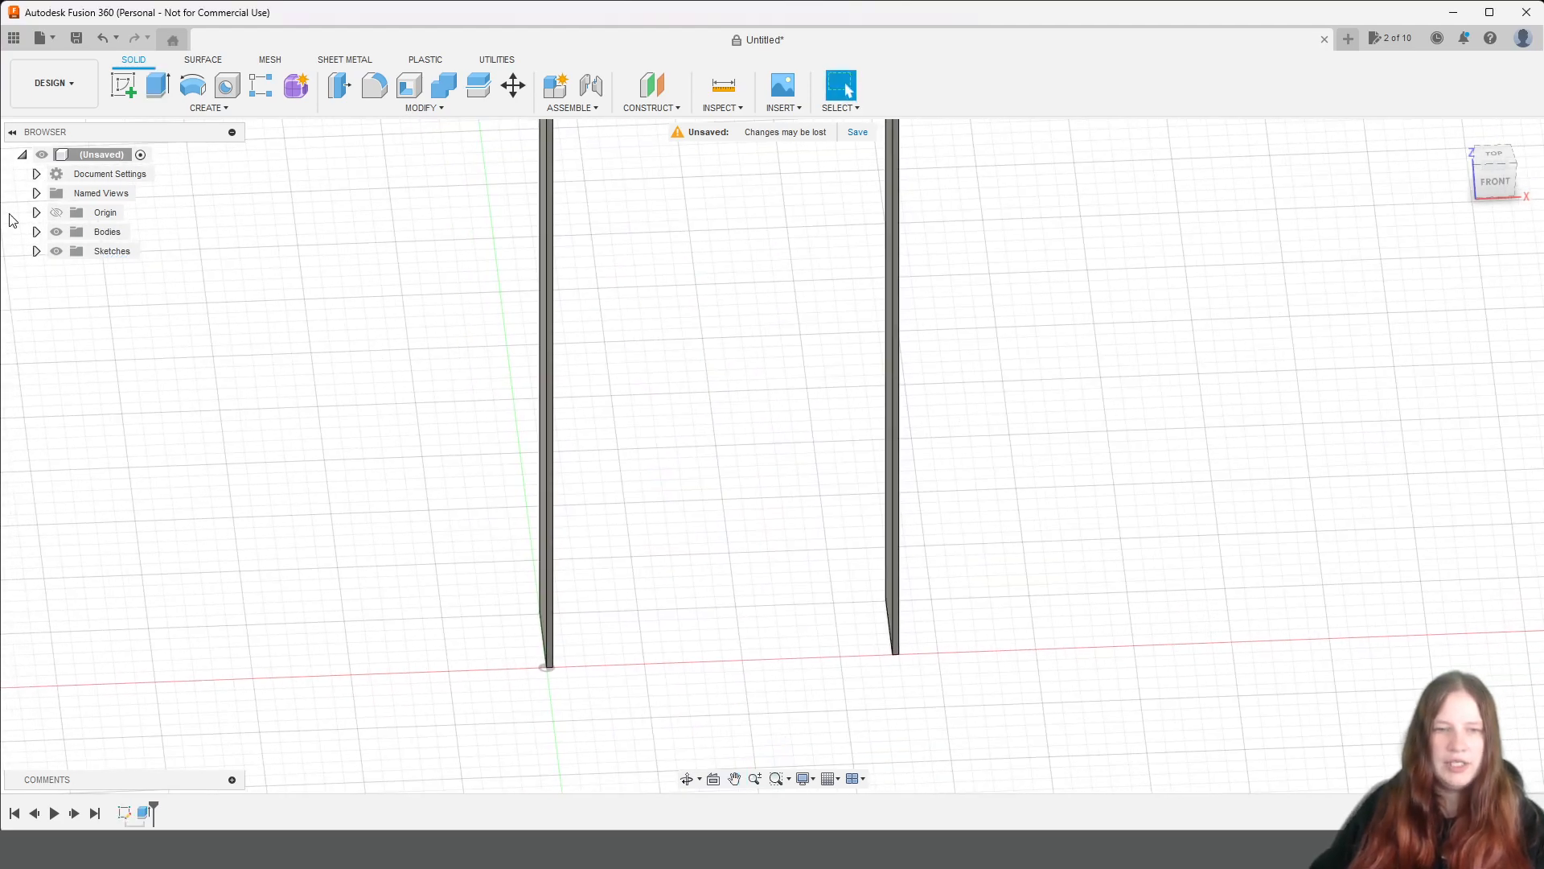
left_click(36, 251)
left_click(71, 271)
Extrude the sketch's middle profile into a bottom shelf, starting at a 120 mm offset, with distance biezums, as a new body.
scroll(641, 586, "up", 3)
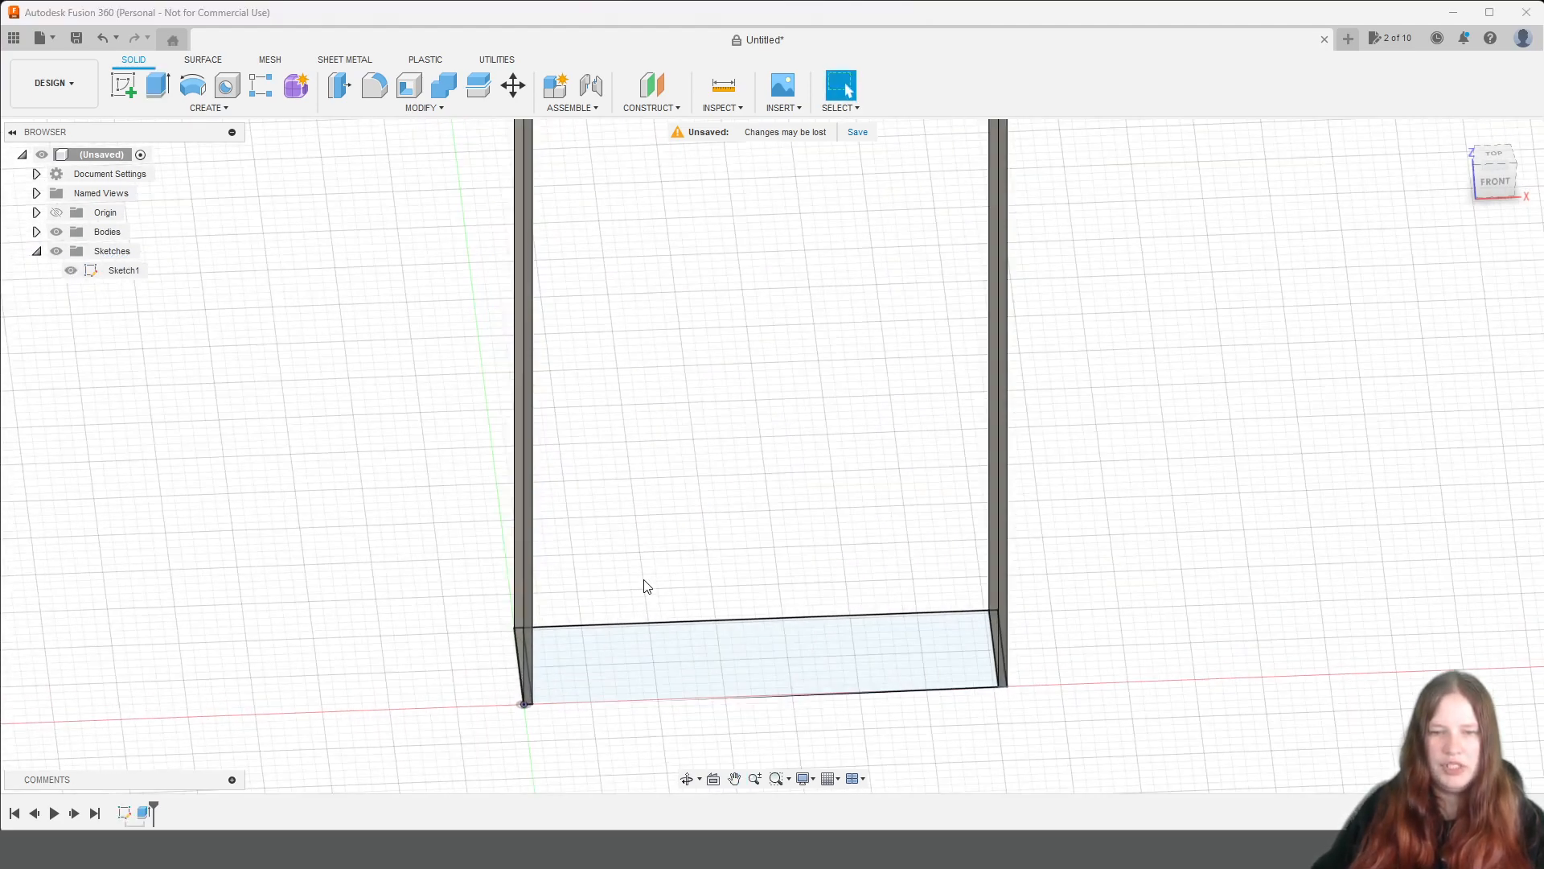
left_click(639, 651)
left_click(158, 85)
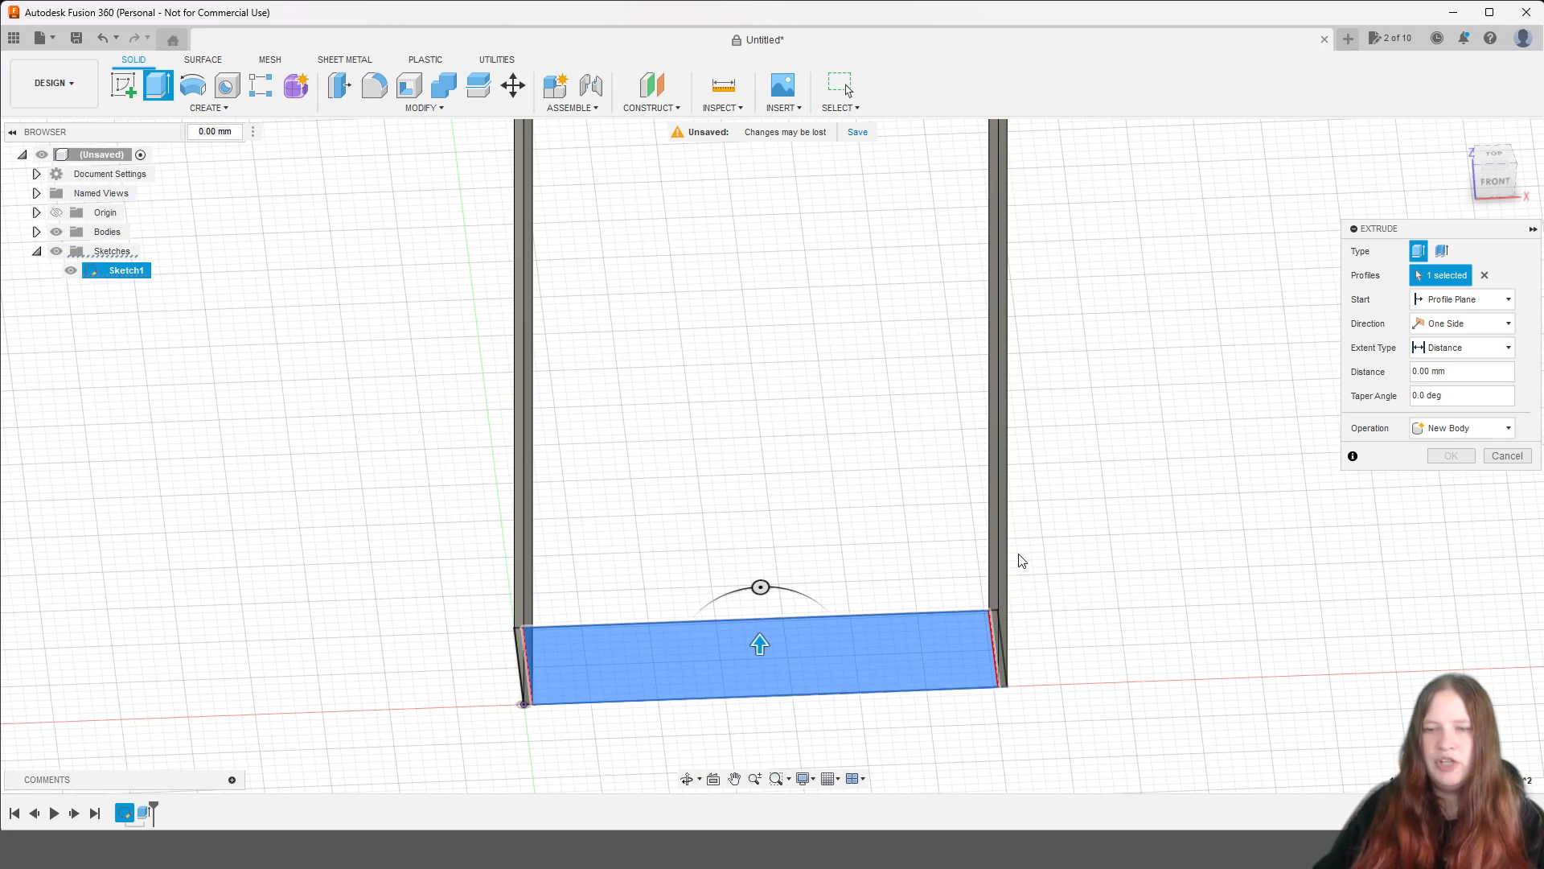
left_click(1453, 306)
left_click(1444, 333)
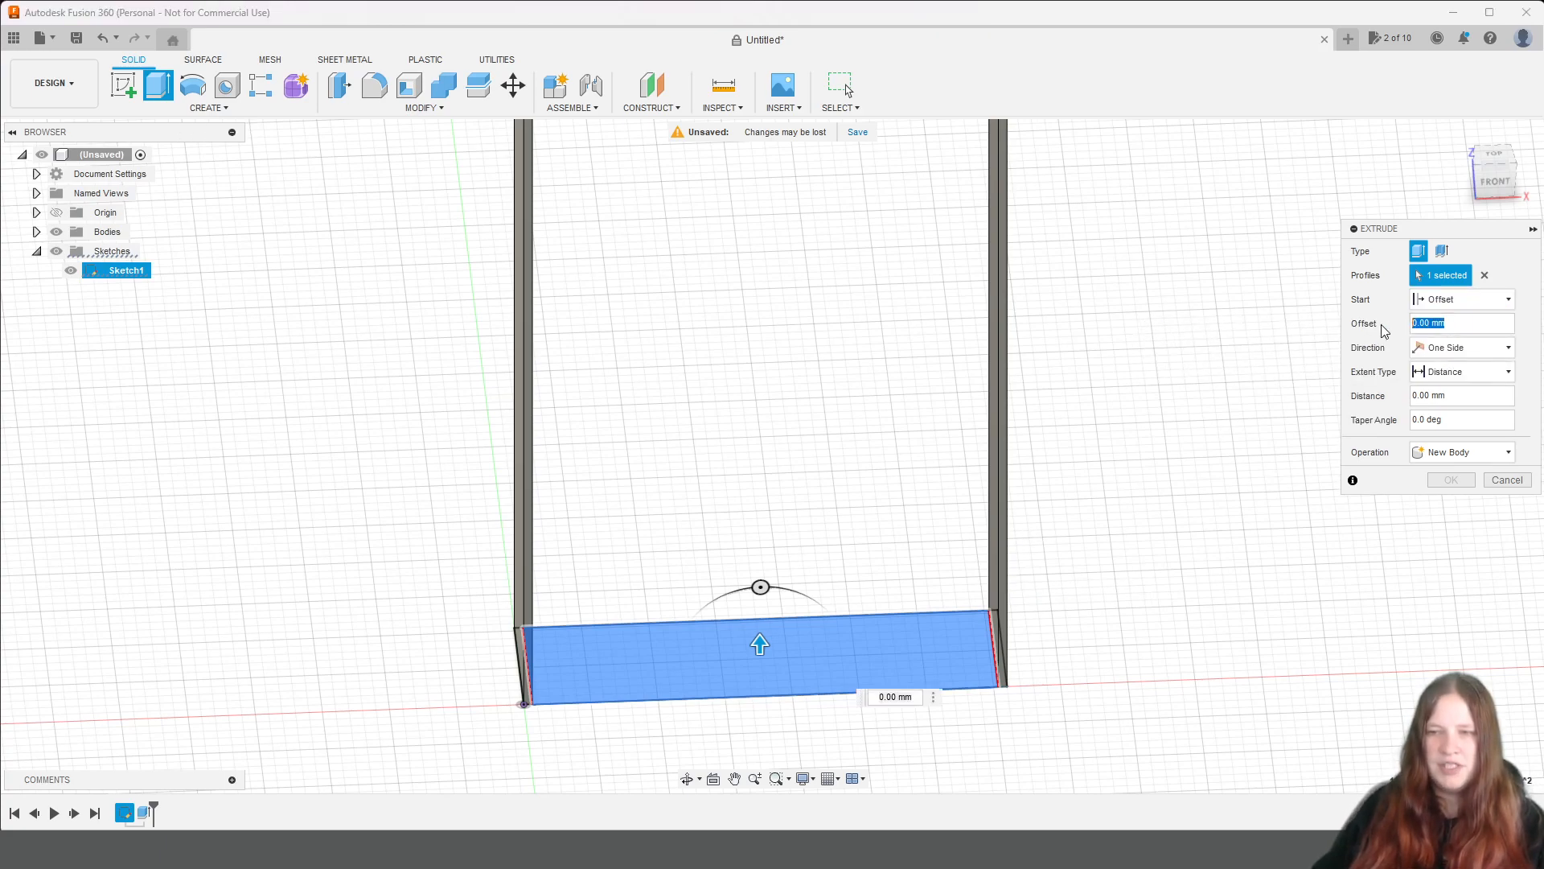
type("120")
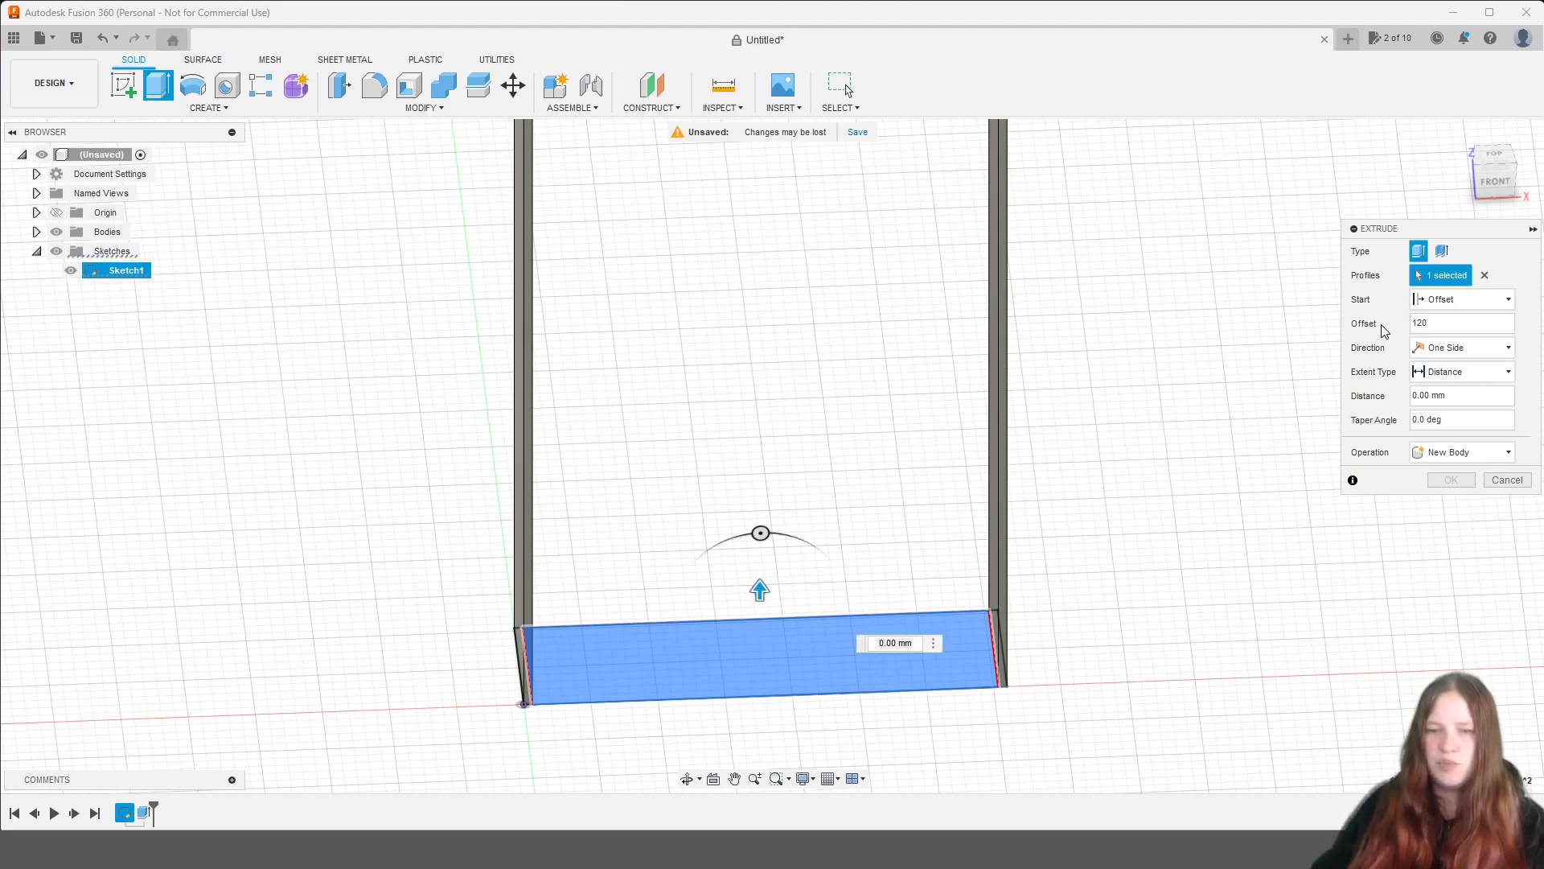
left_click_drag(1472, 400, 1403, 402)
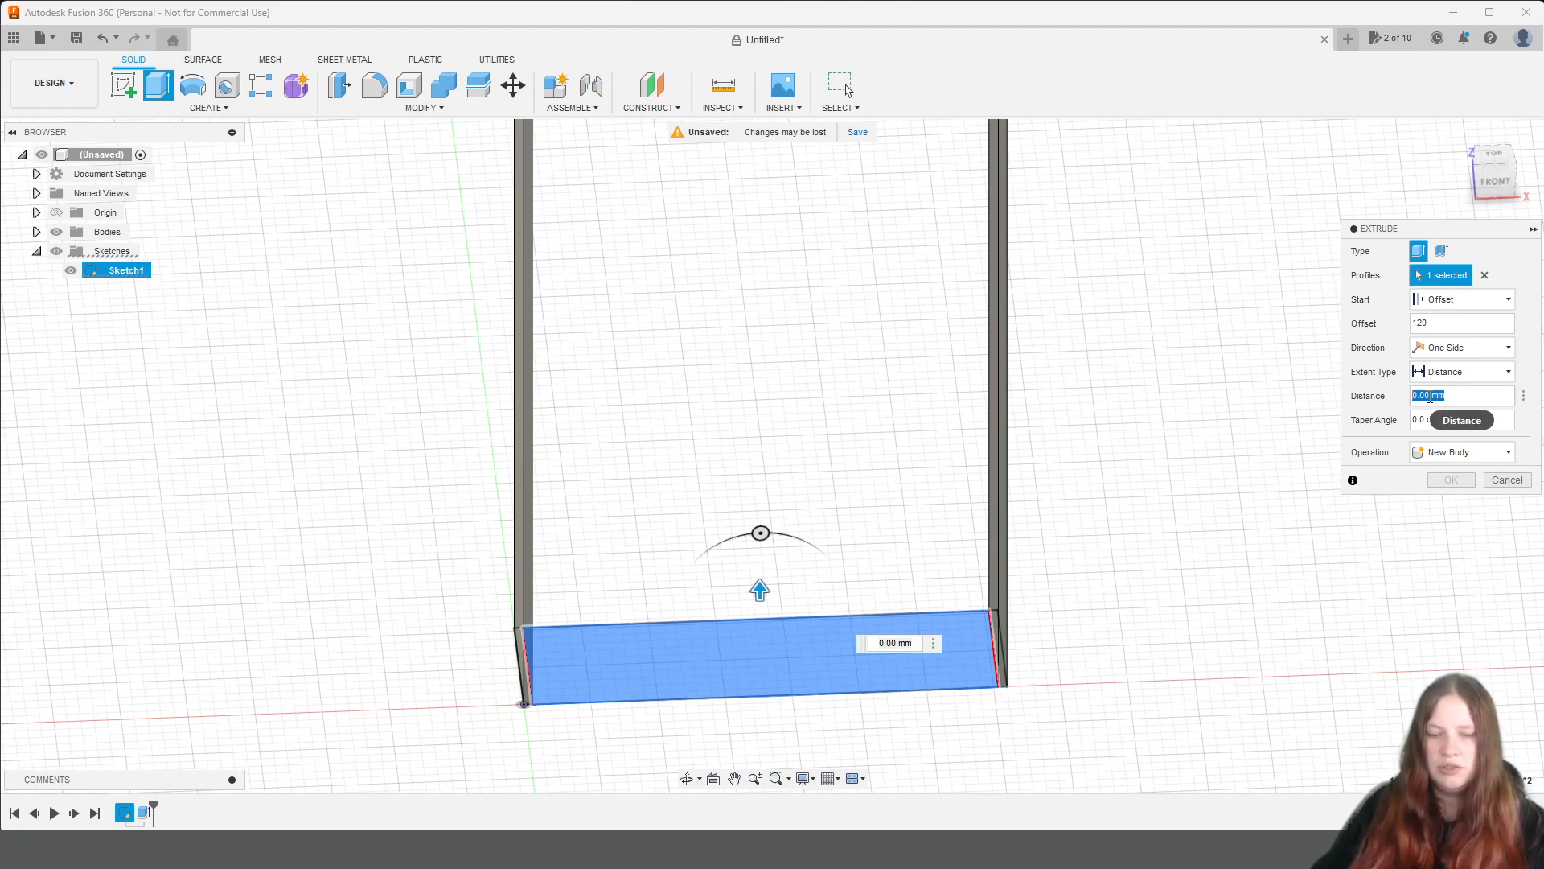
type("b")
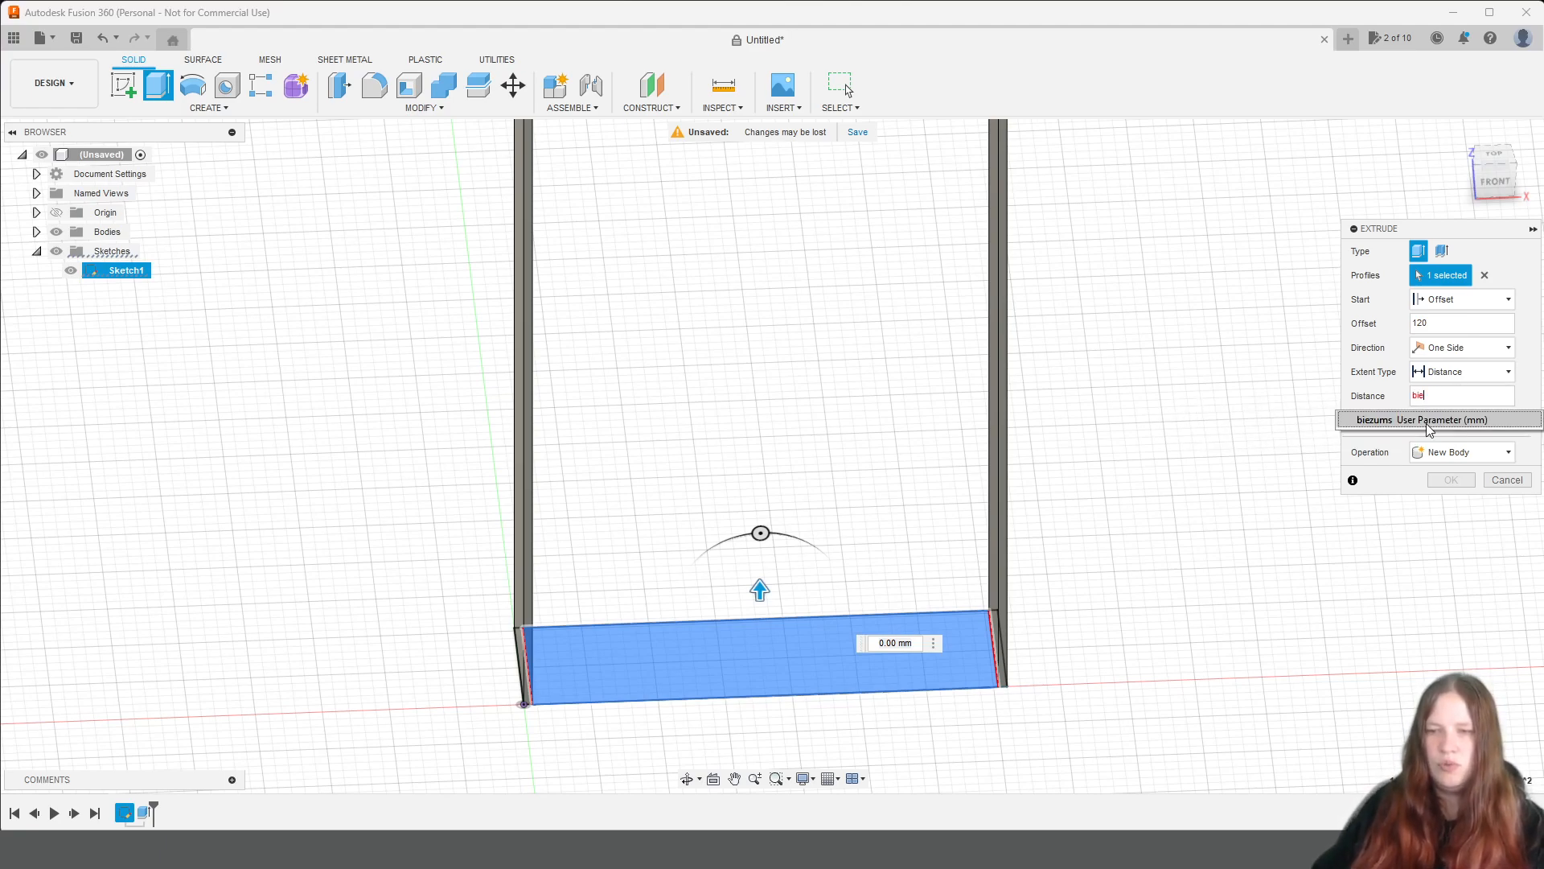
type("ie")
left_click(1427, 421)
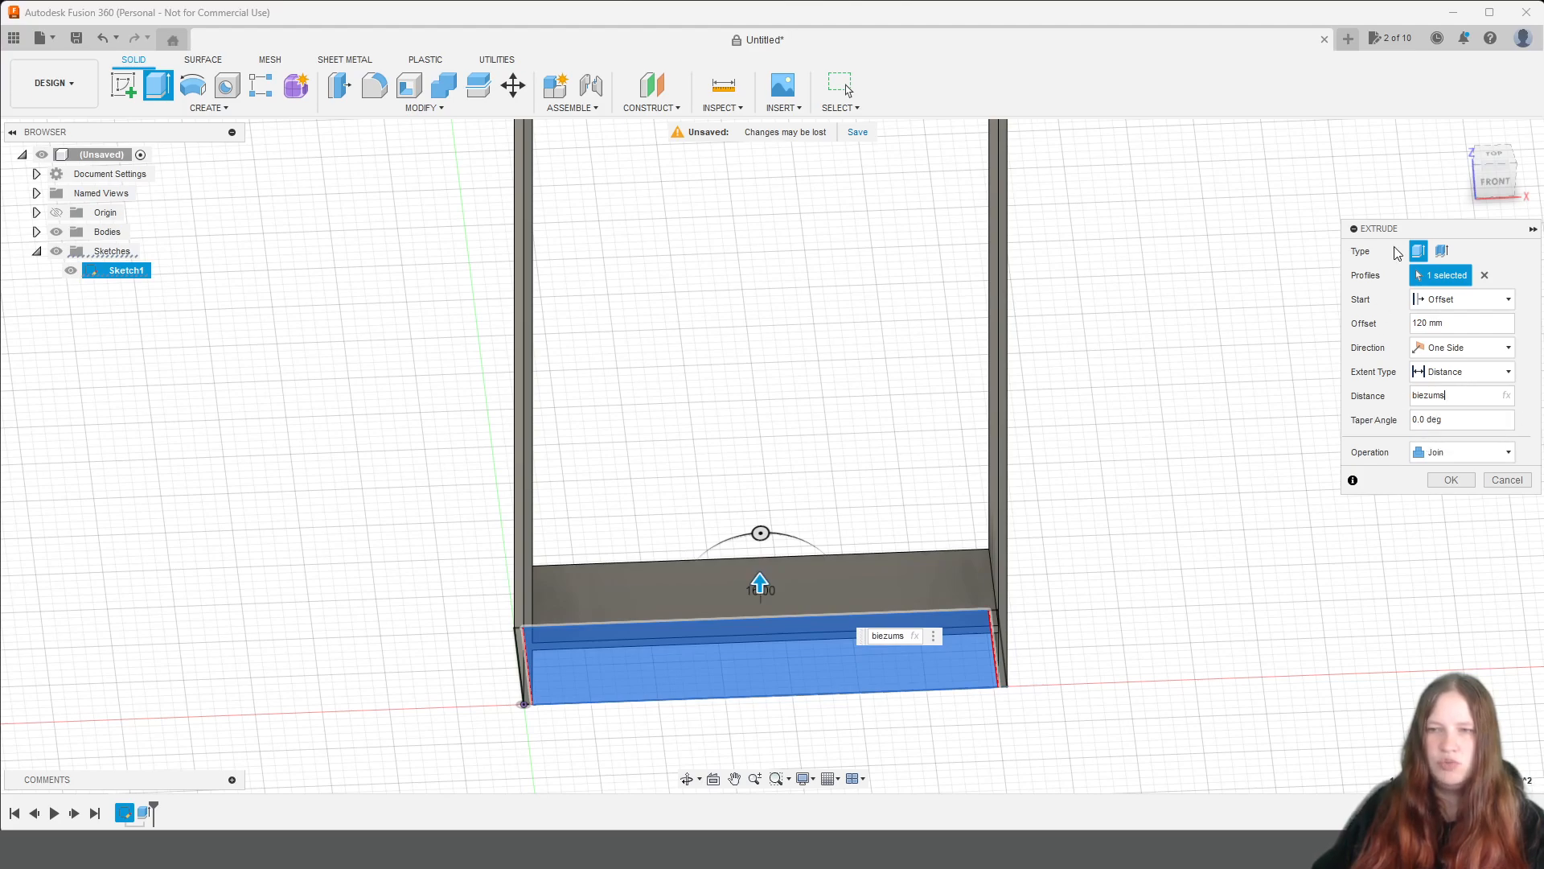
left_click_drag(1494, 190, 1484, 160)
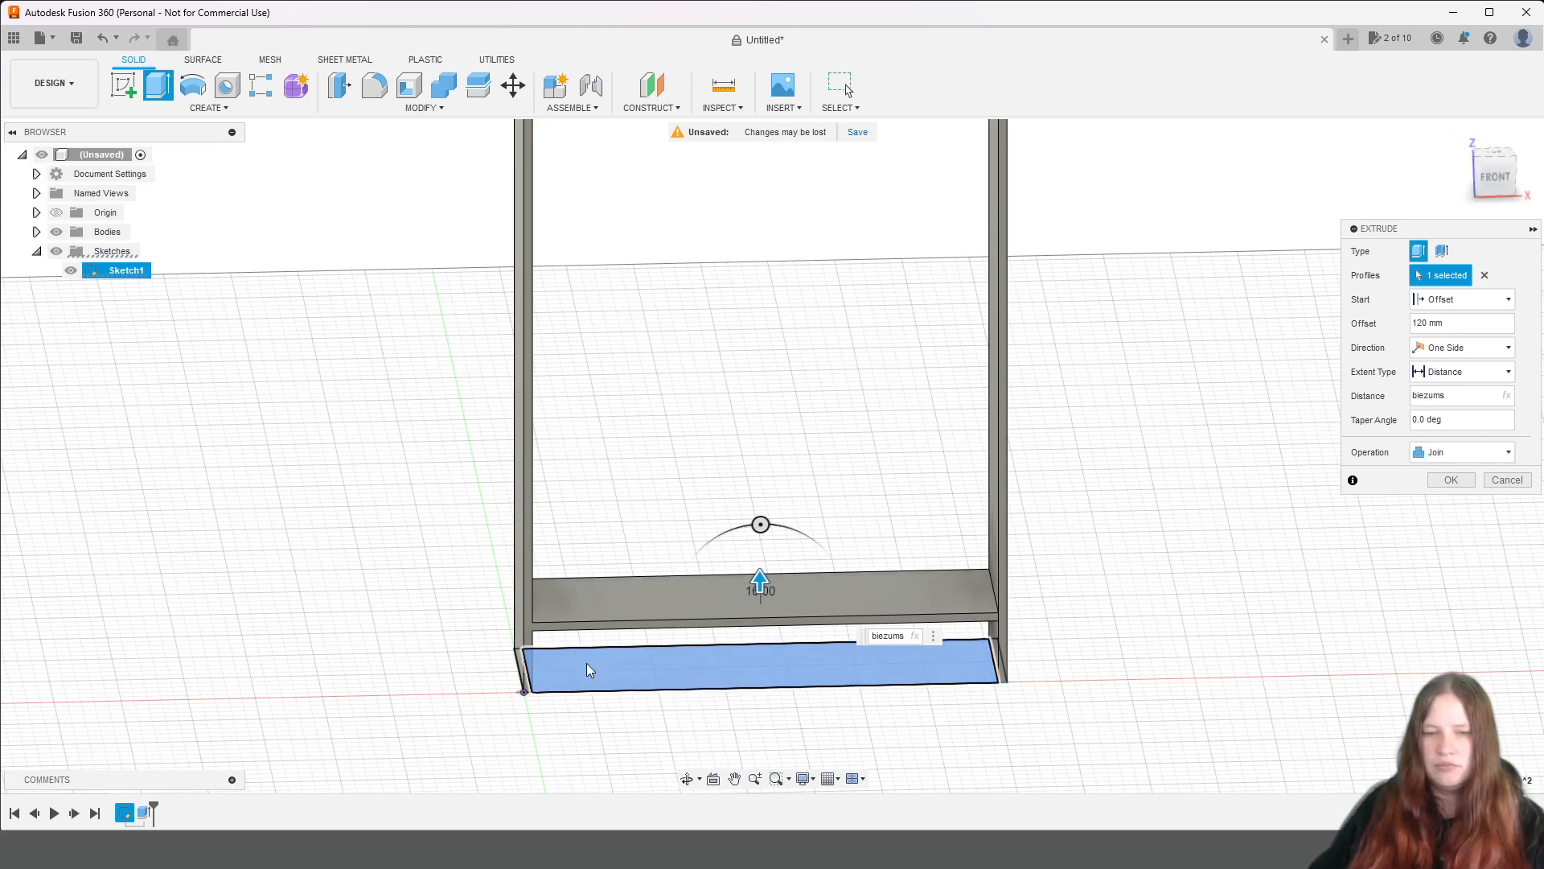
left_click(1479, 456)
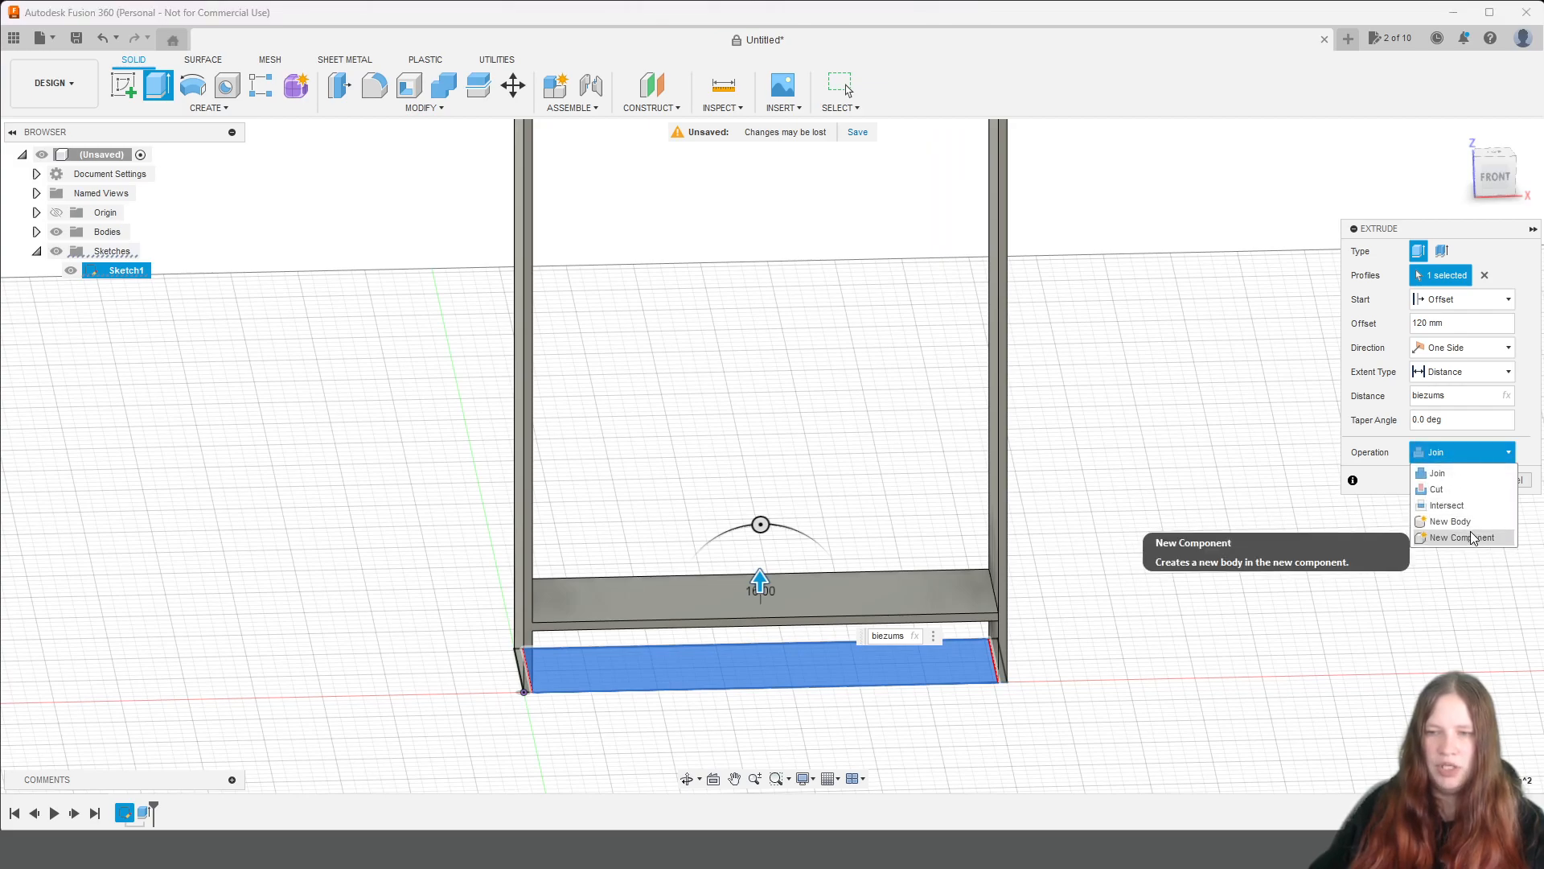
left_click(1472, 522)
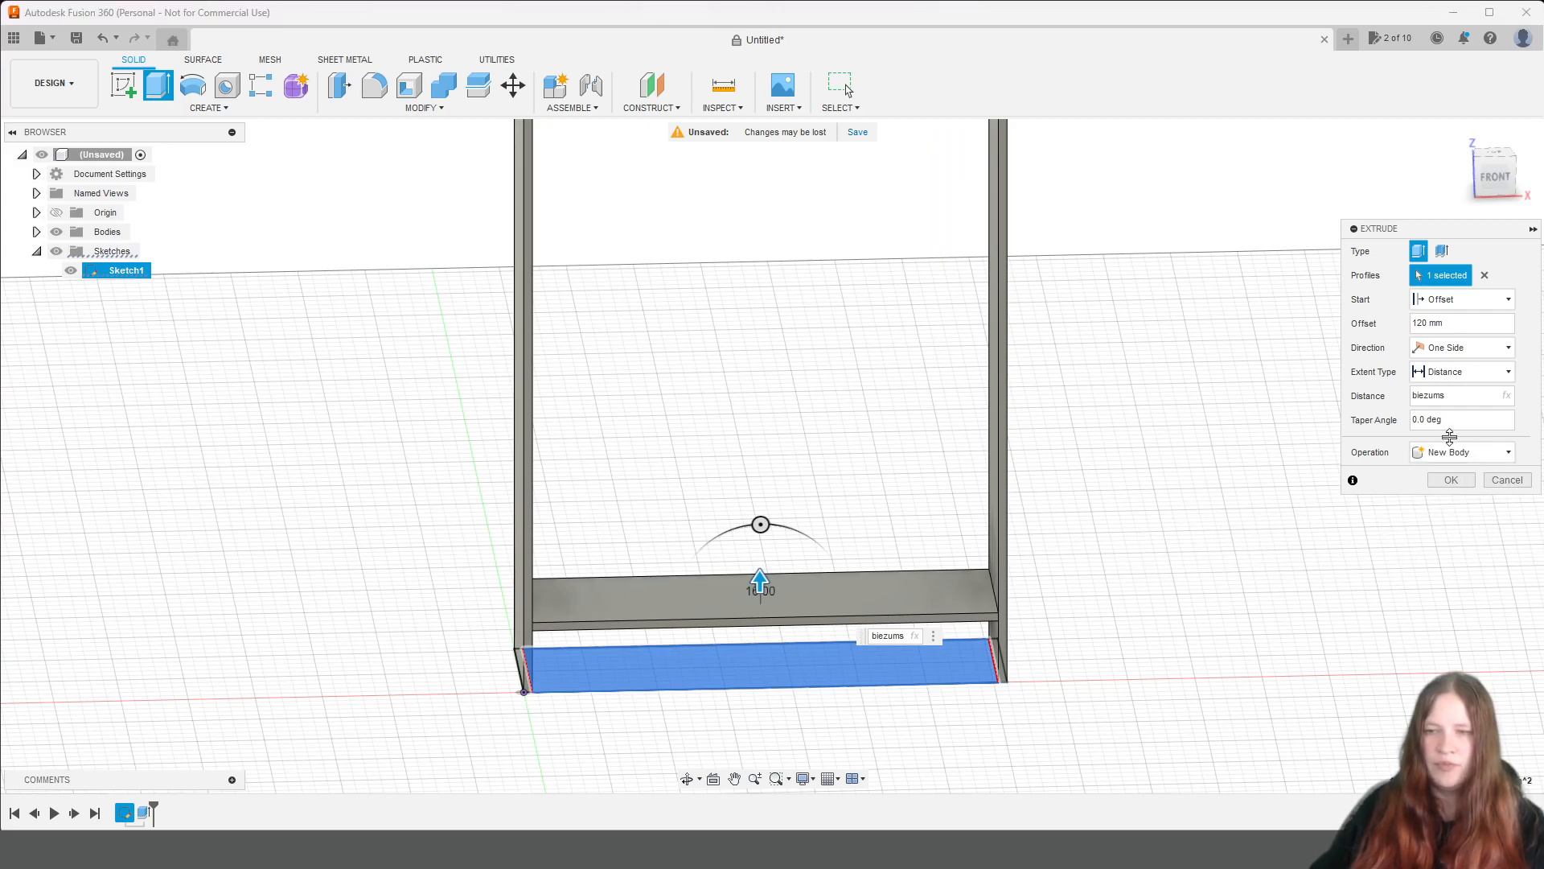
left_click(1452, 480)
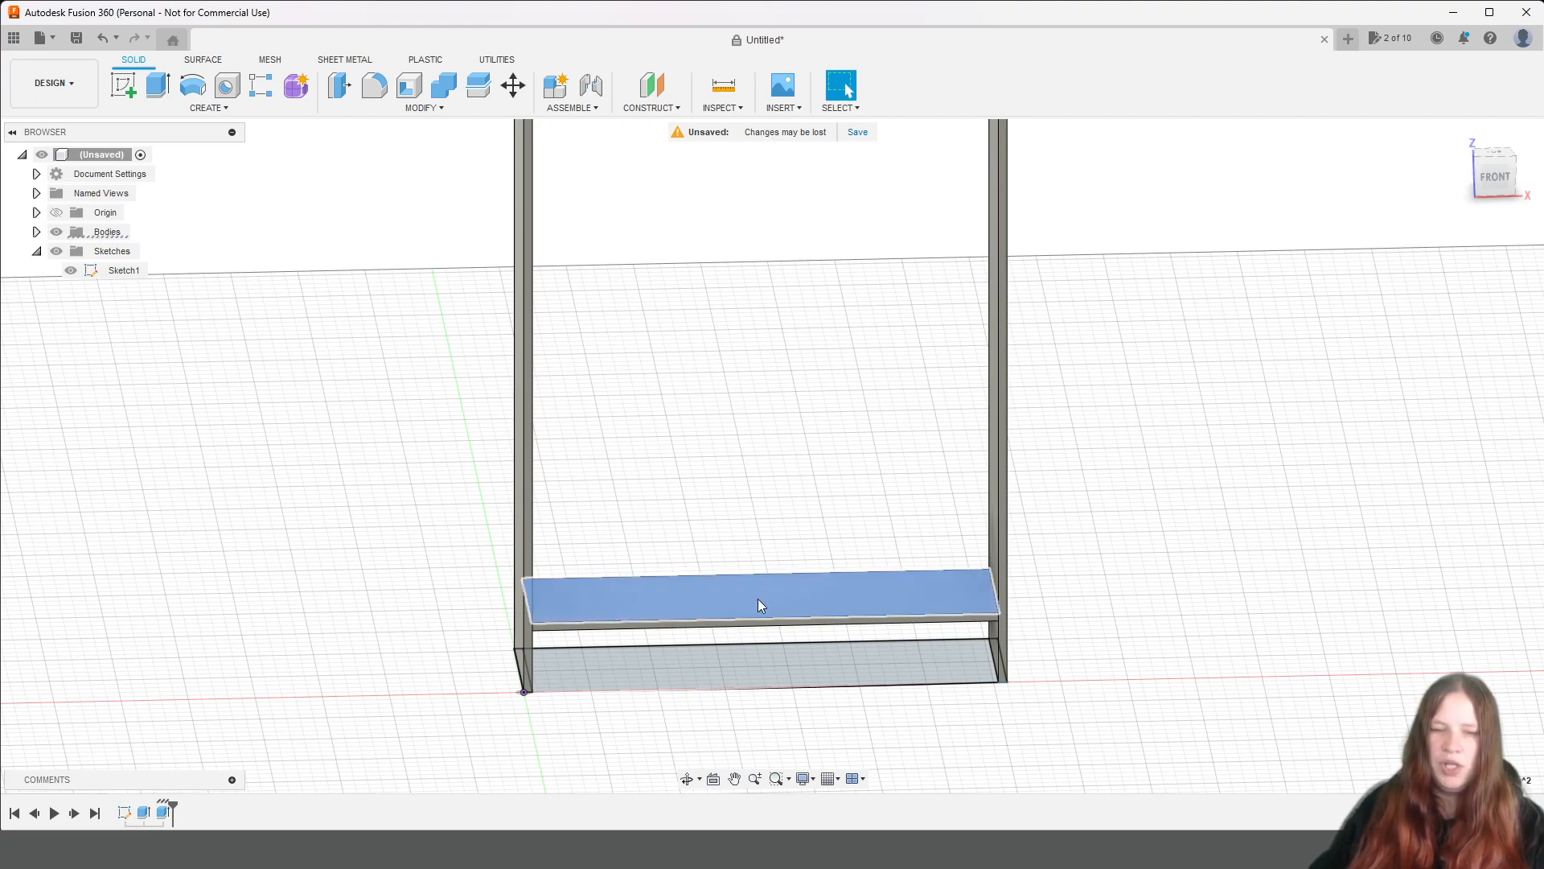
Extrude a second shelf from the bottom shelf's top face, starting at a 300 mm offset, with distance biezums, as a new body.
left_click(634, 605)
key("e")
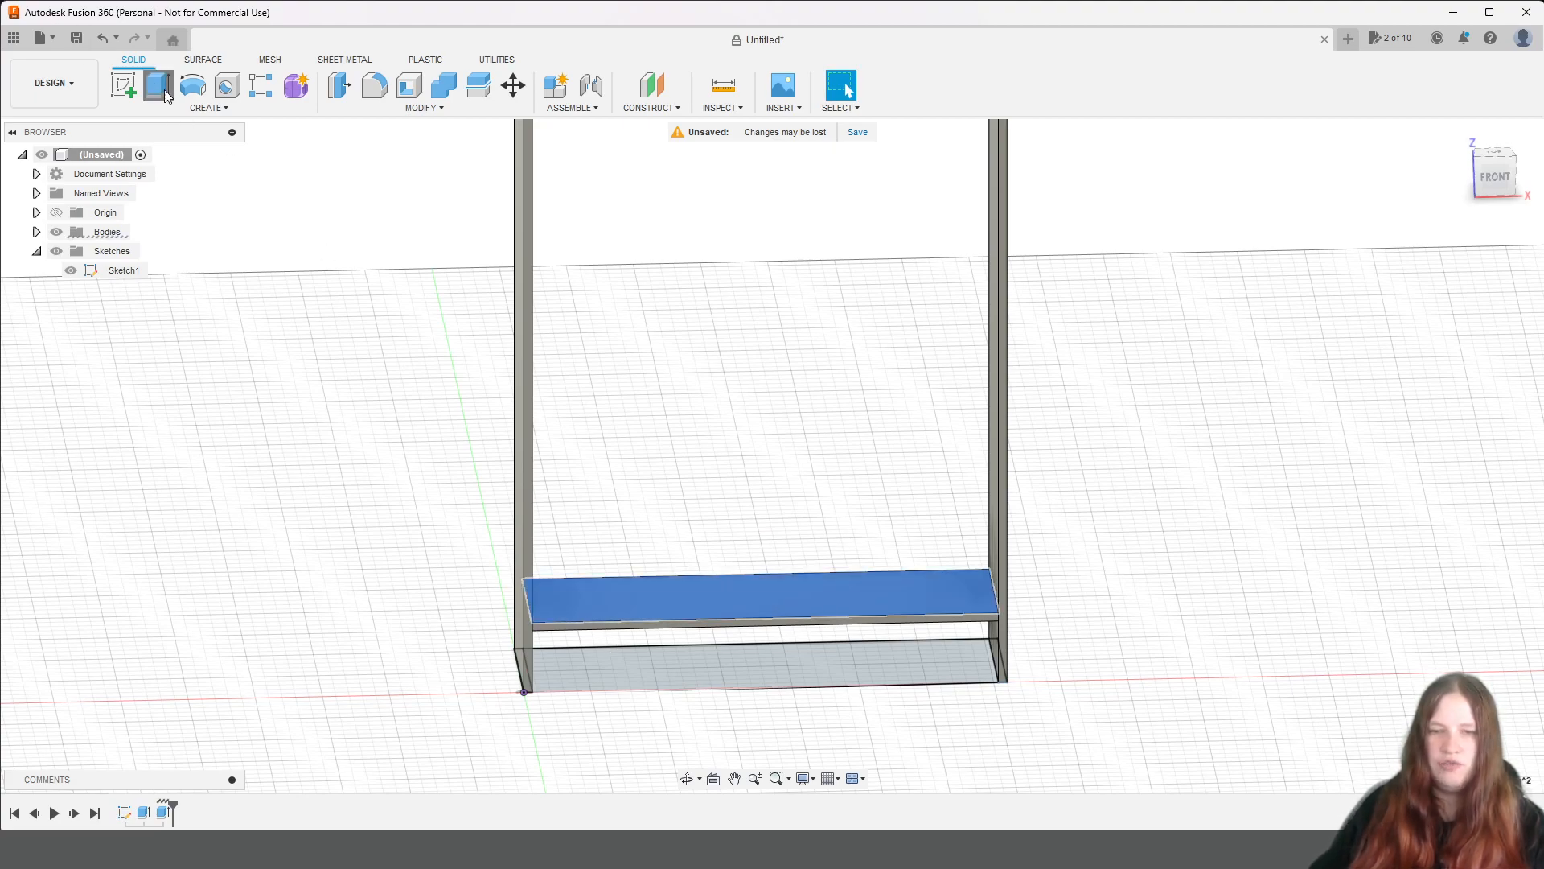
left_click(1474, 301)
left_click(1477, 336)
left_click_drag(1479, 330, 1368, 327)
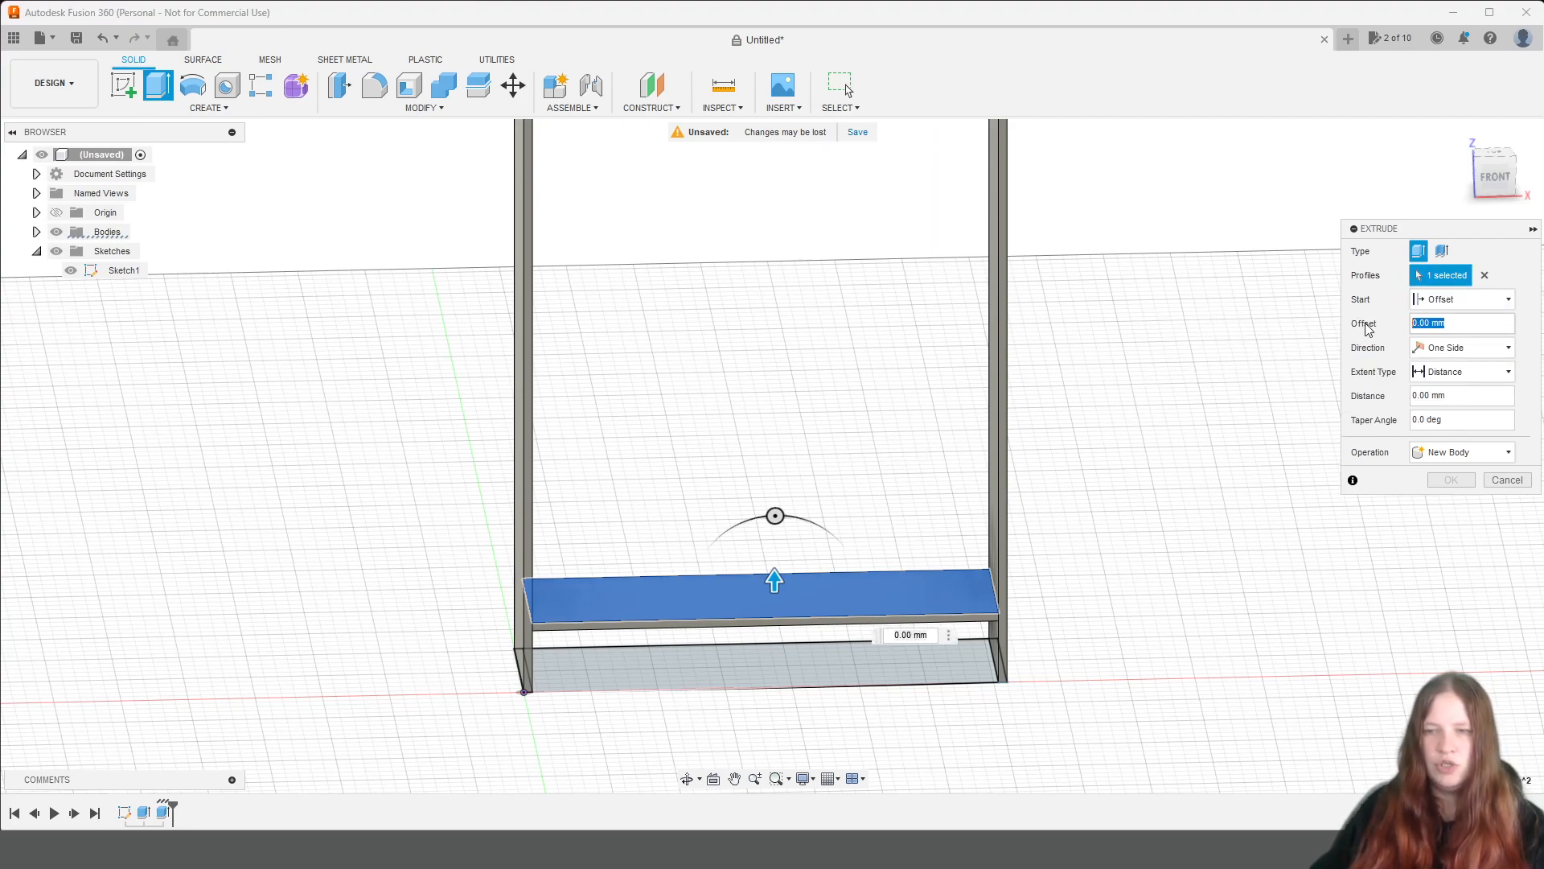
type("300")
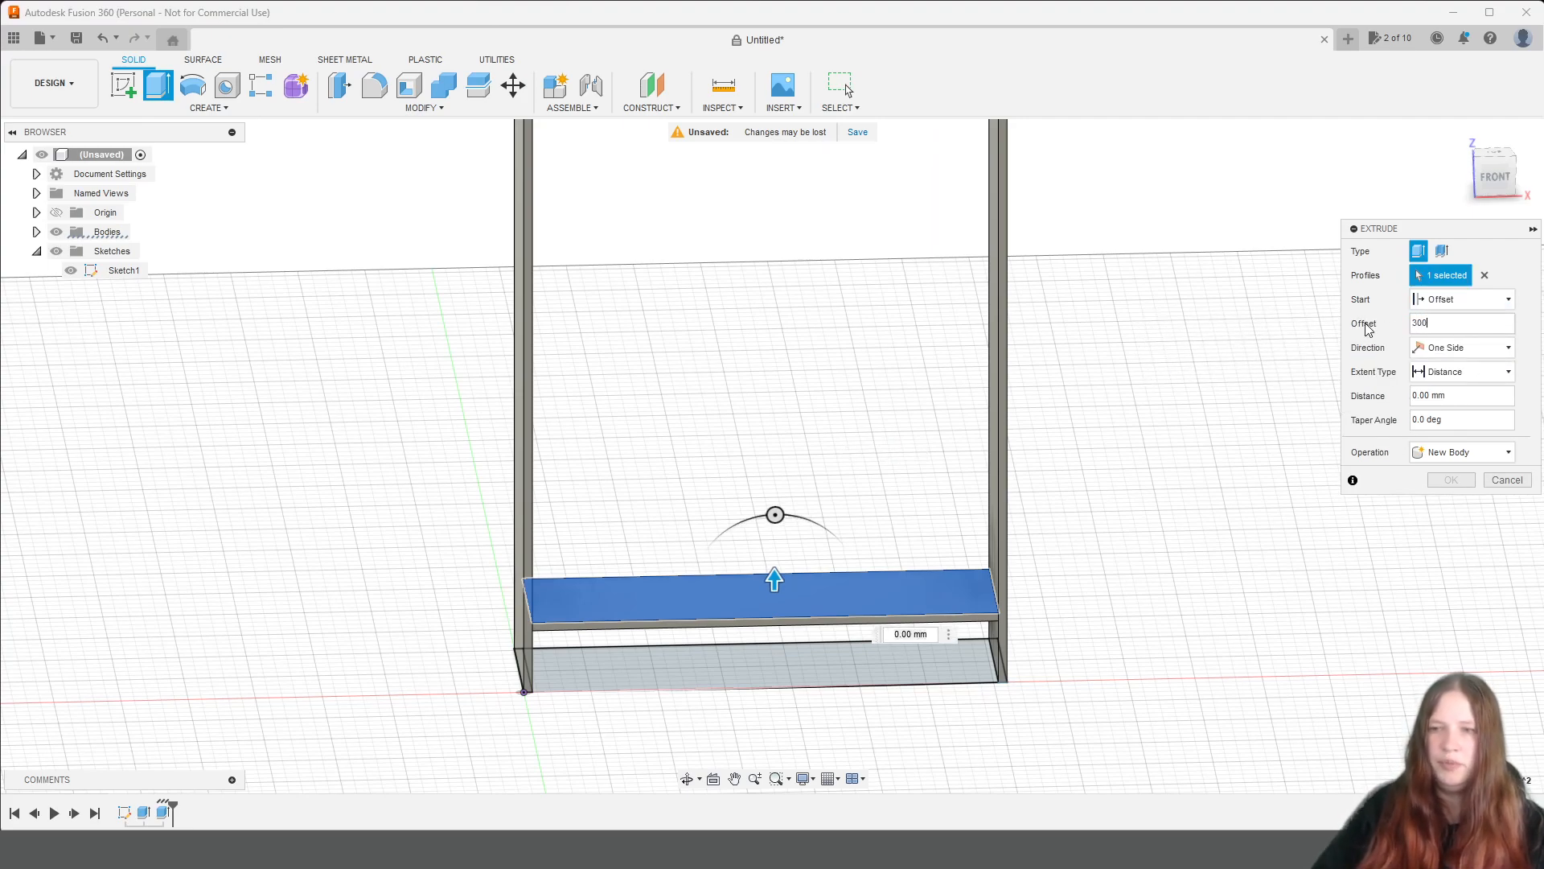
left_click(1486, 400)
left_click_drag(1486, 402, 1324, 377)
type("b")
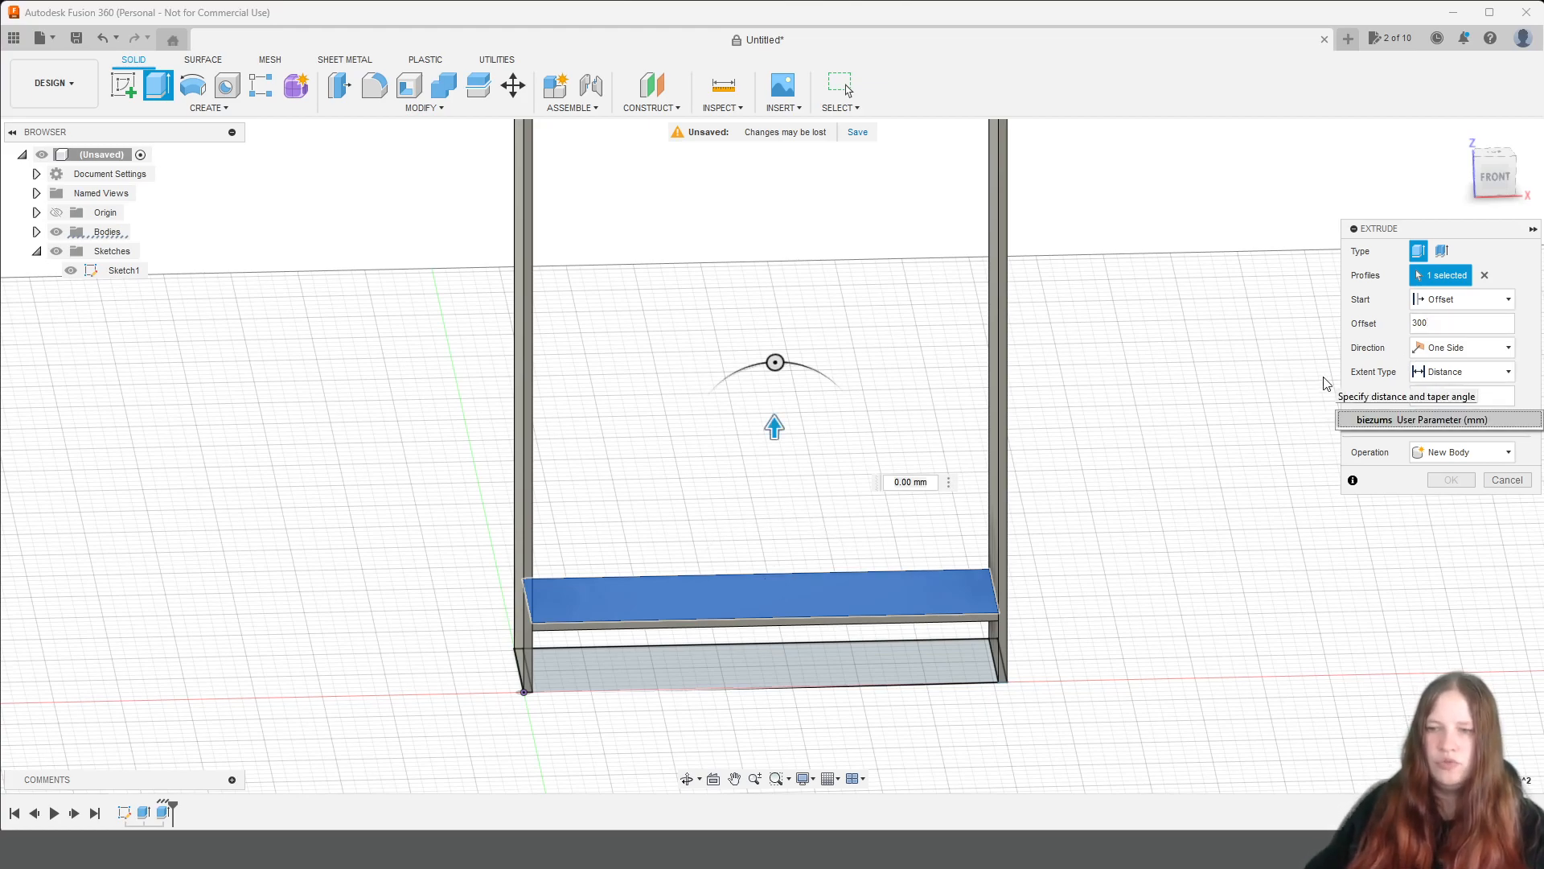
left_click(1377, 422)
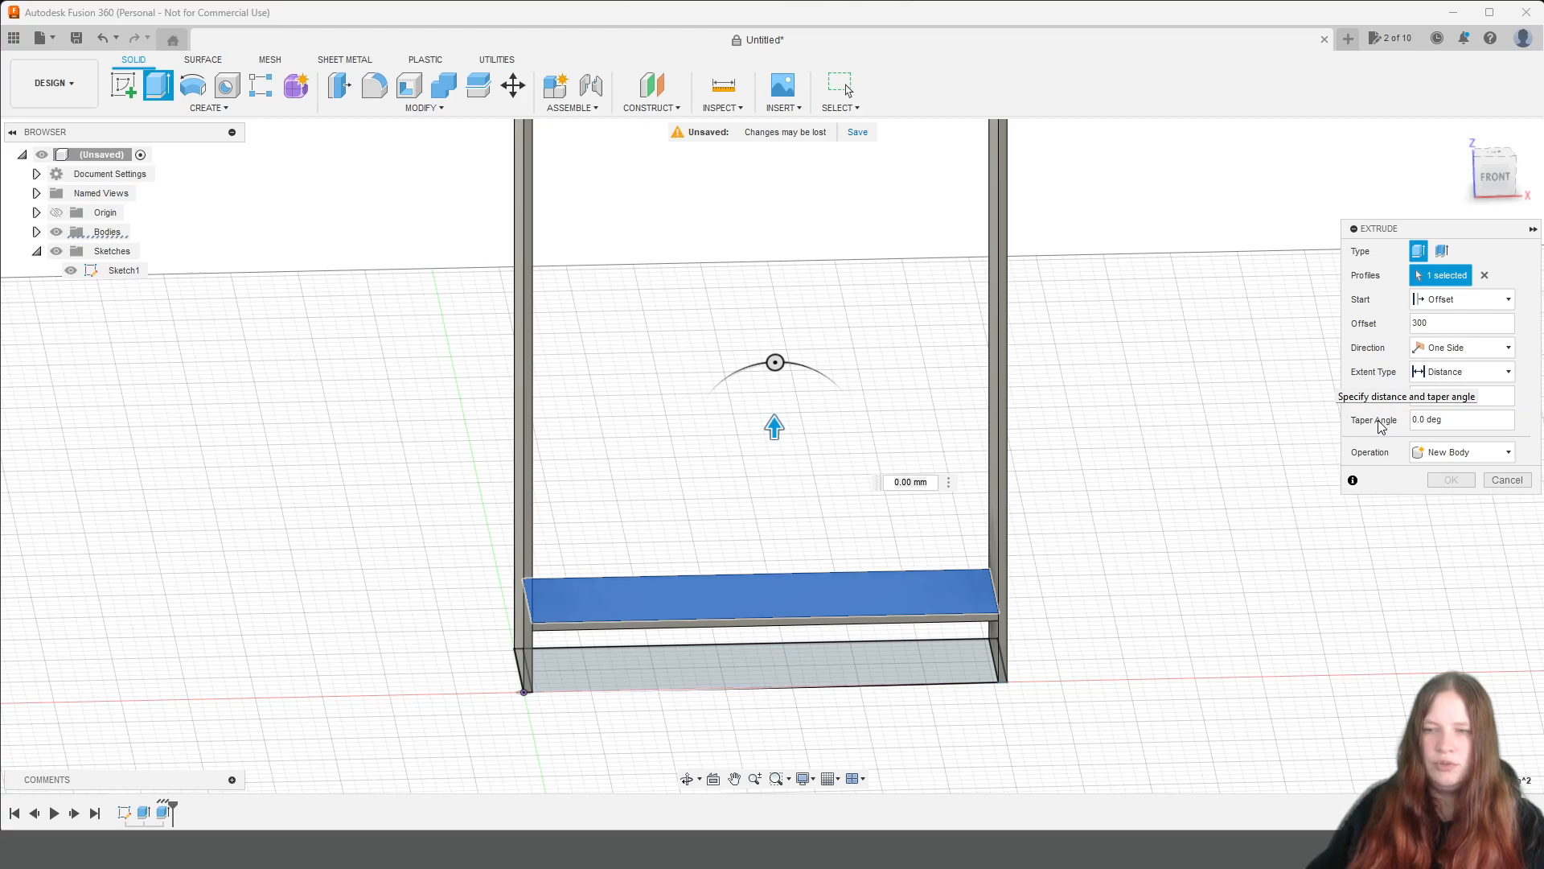
left_click(1448, 453)
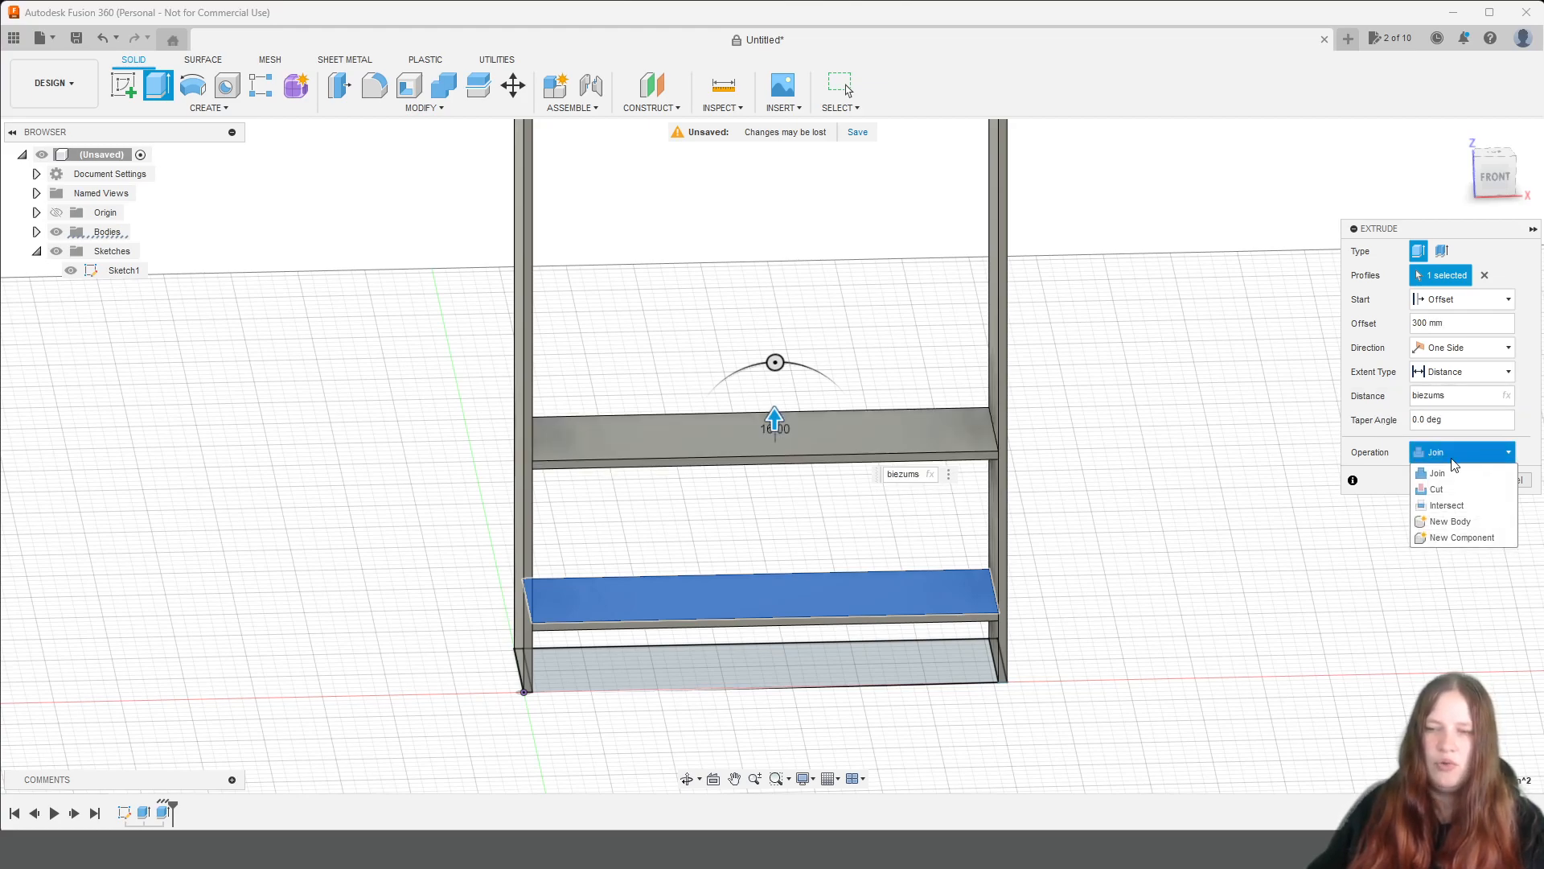
left_click(1450, 522)
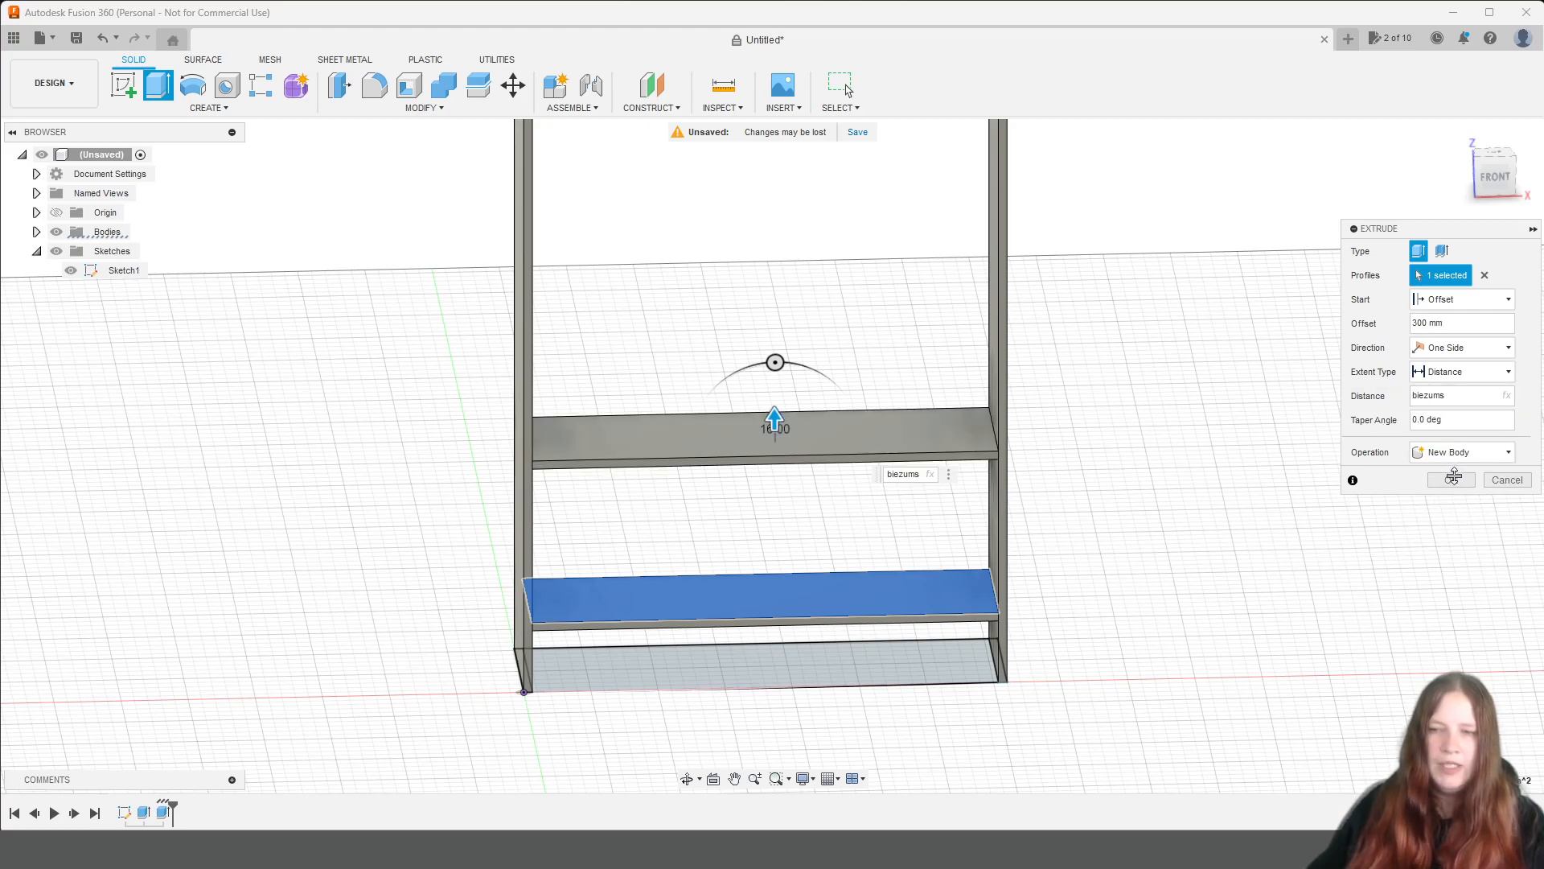
left_click(1452, 483)
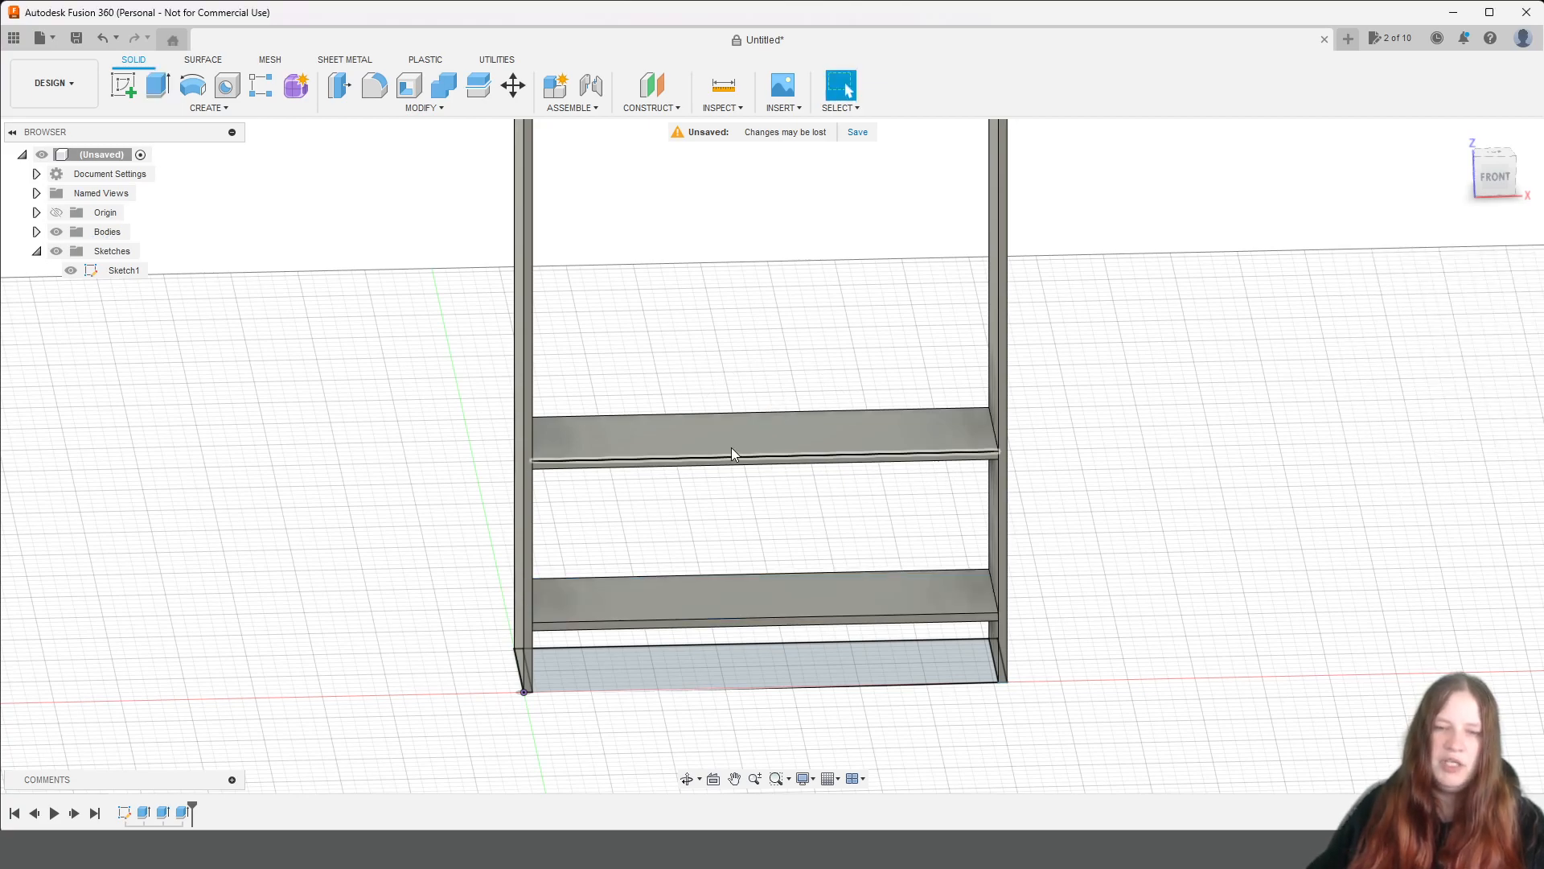
Extrude a third shelf from the second shelf's top face, starting at a 300 mm offset, with distance biezums, as a new body.
middle_click_drag(773, 270, 775, 403)
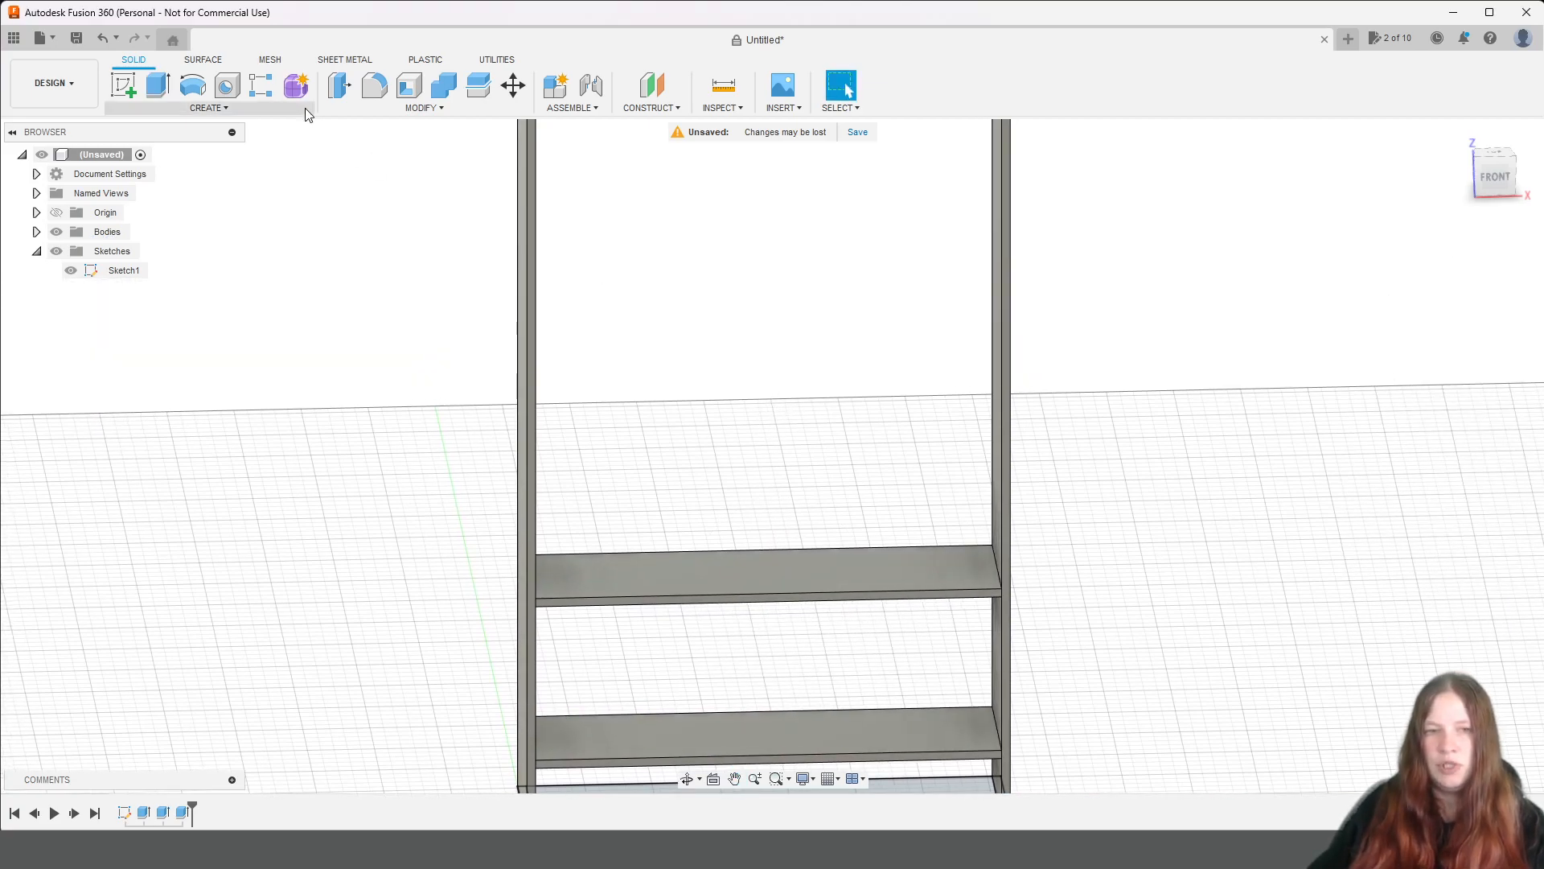
left_click(157, 84)
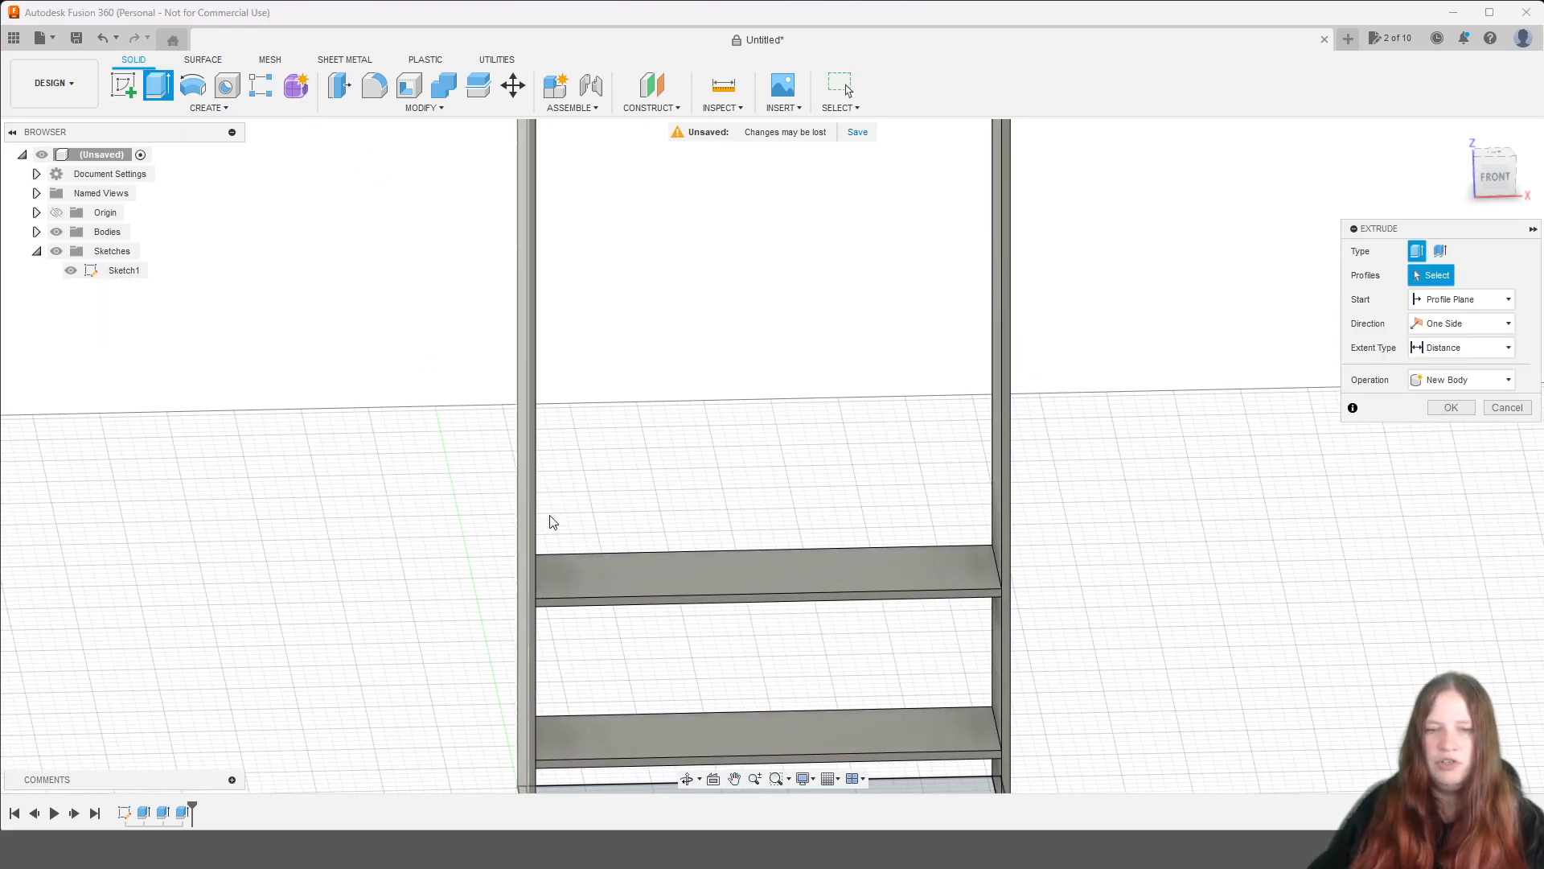
left_click(687, 573)
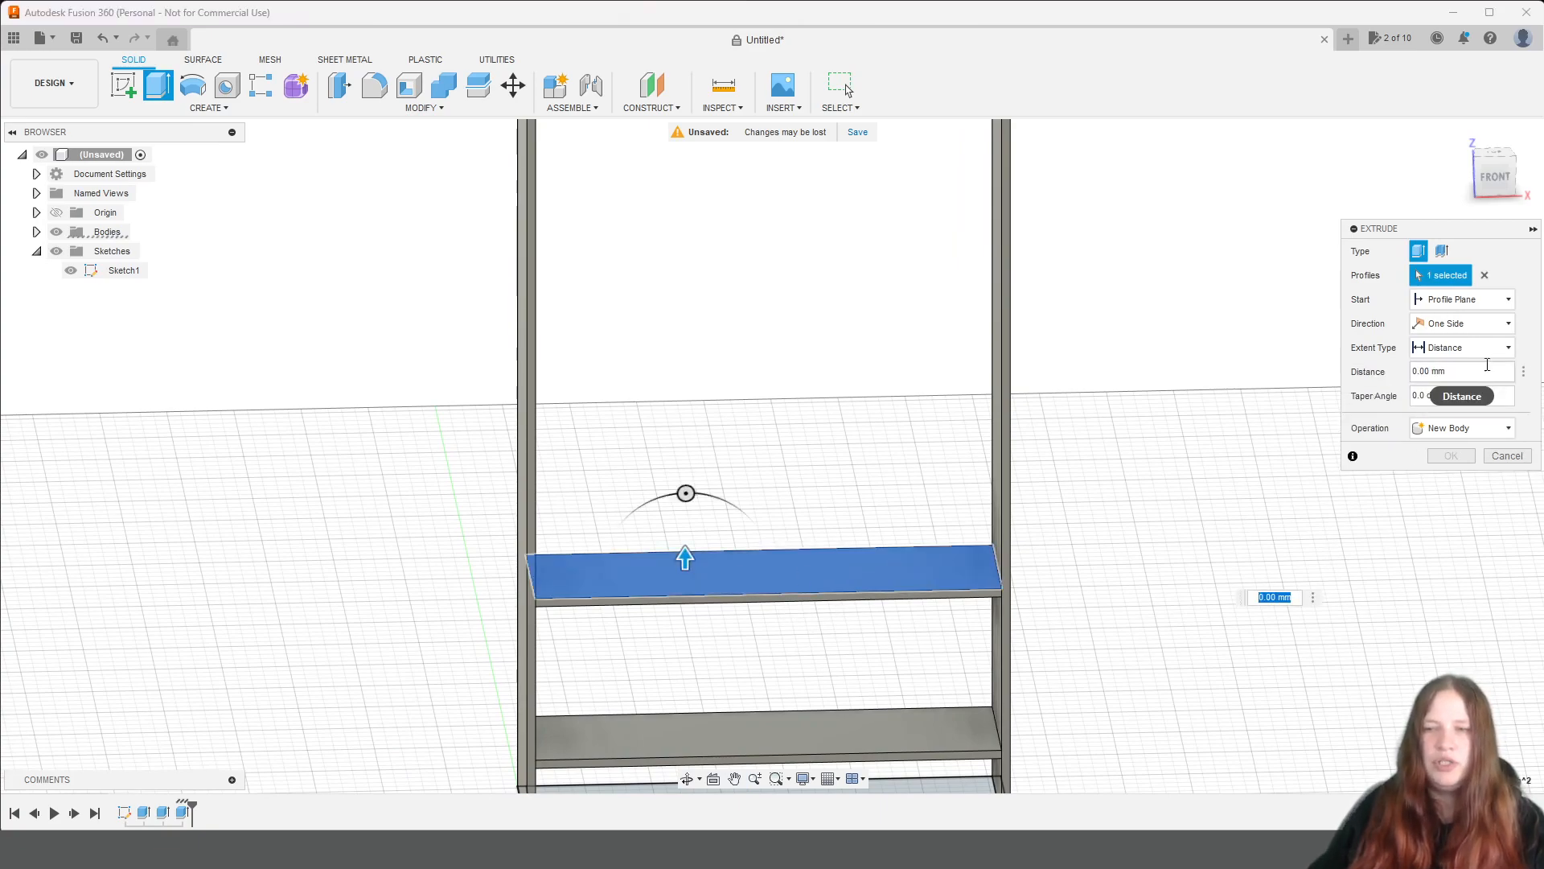
left_click(1474, 298)
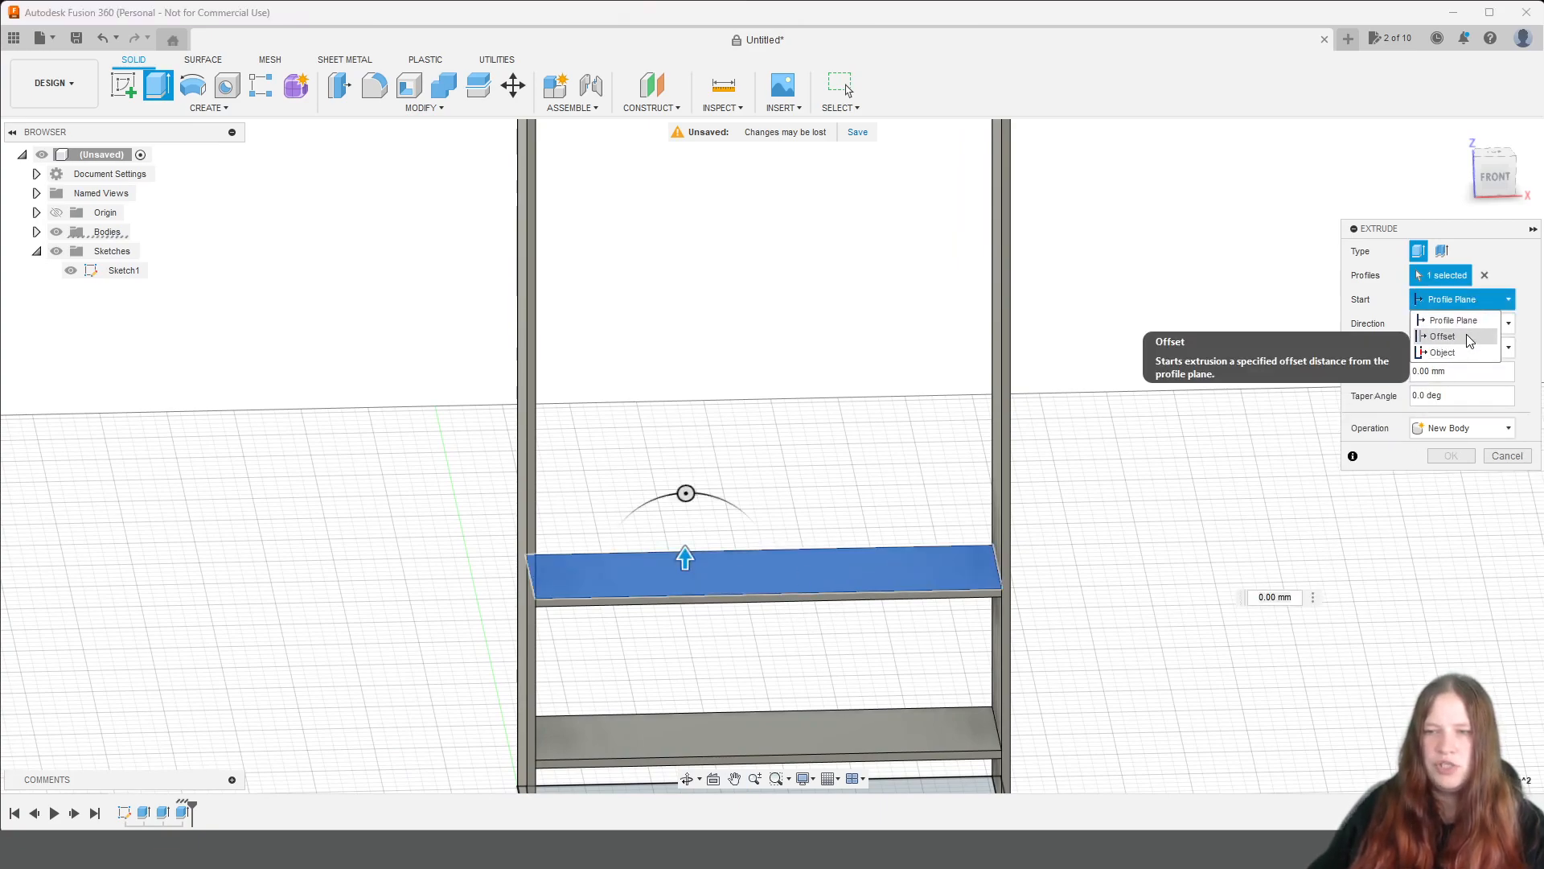
left_click(1466, 335)
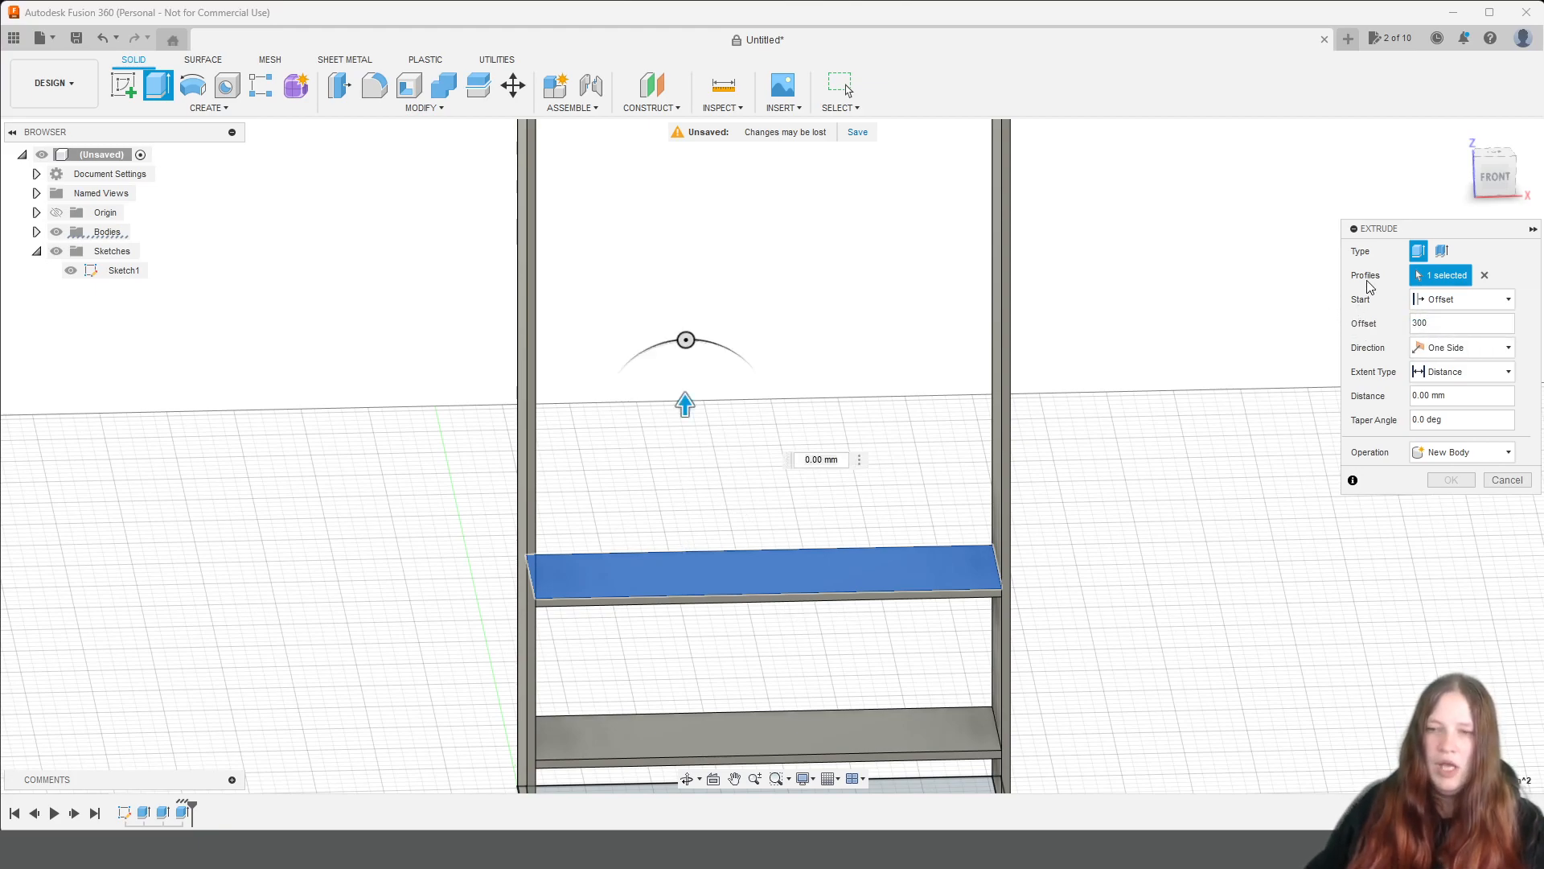
key("Tab")
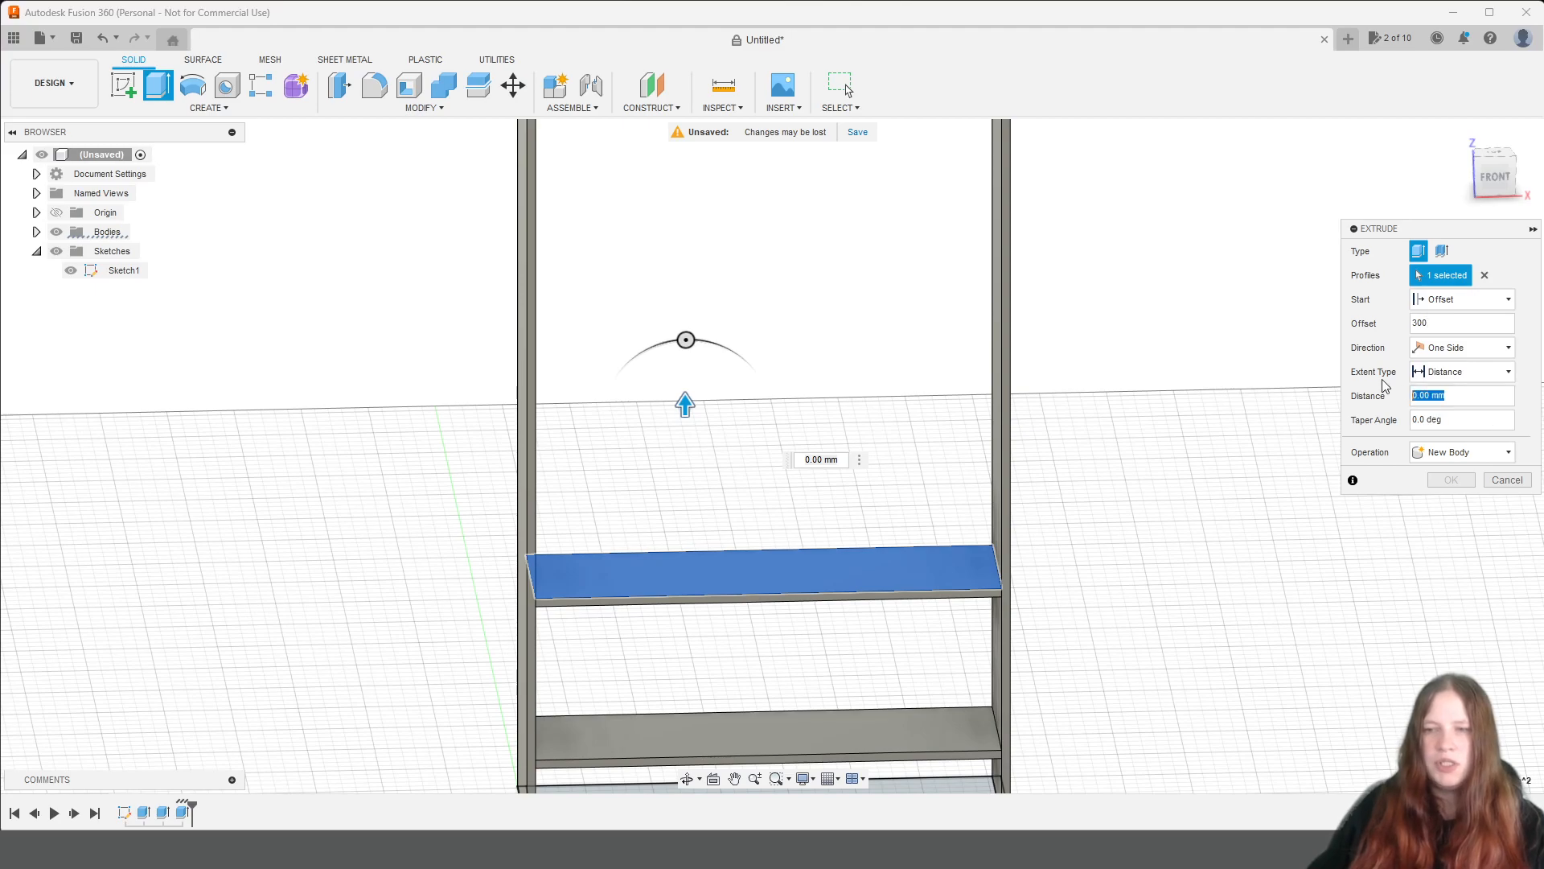
type("biez")
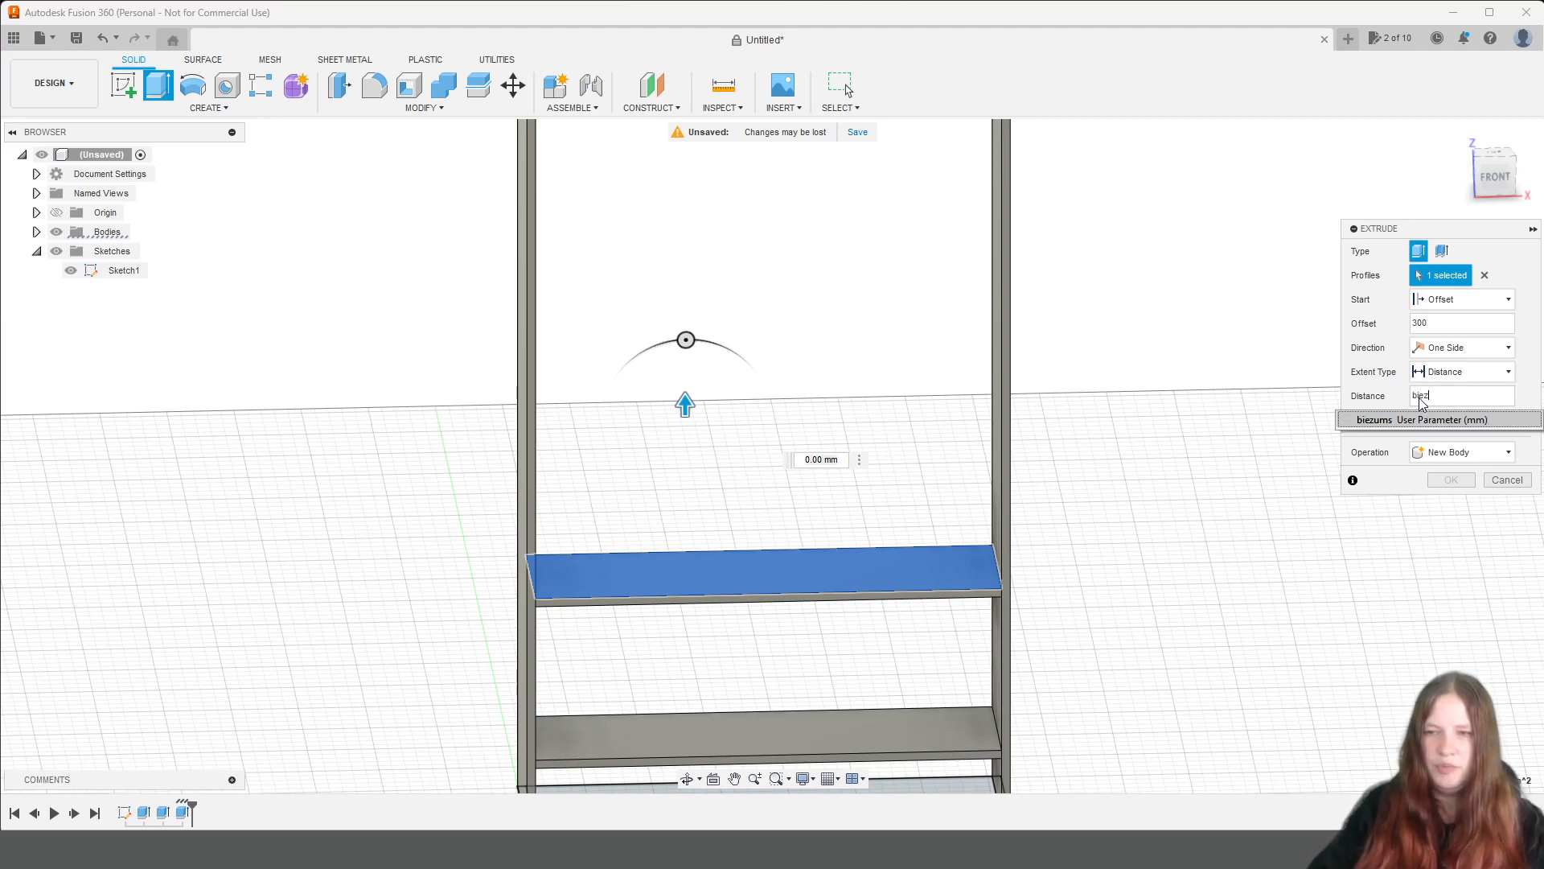
type("u")
left_click(1399, 420)
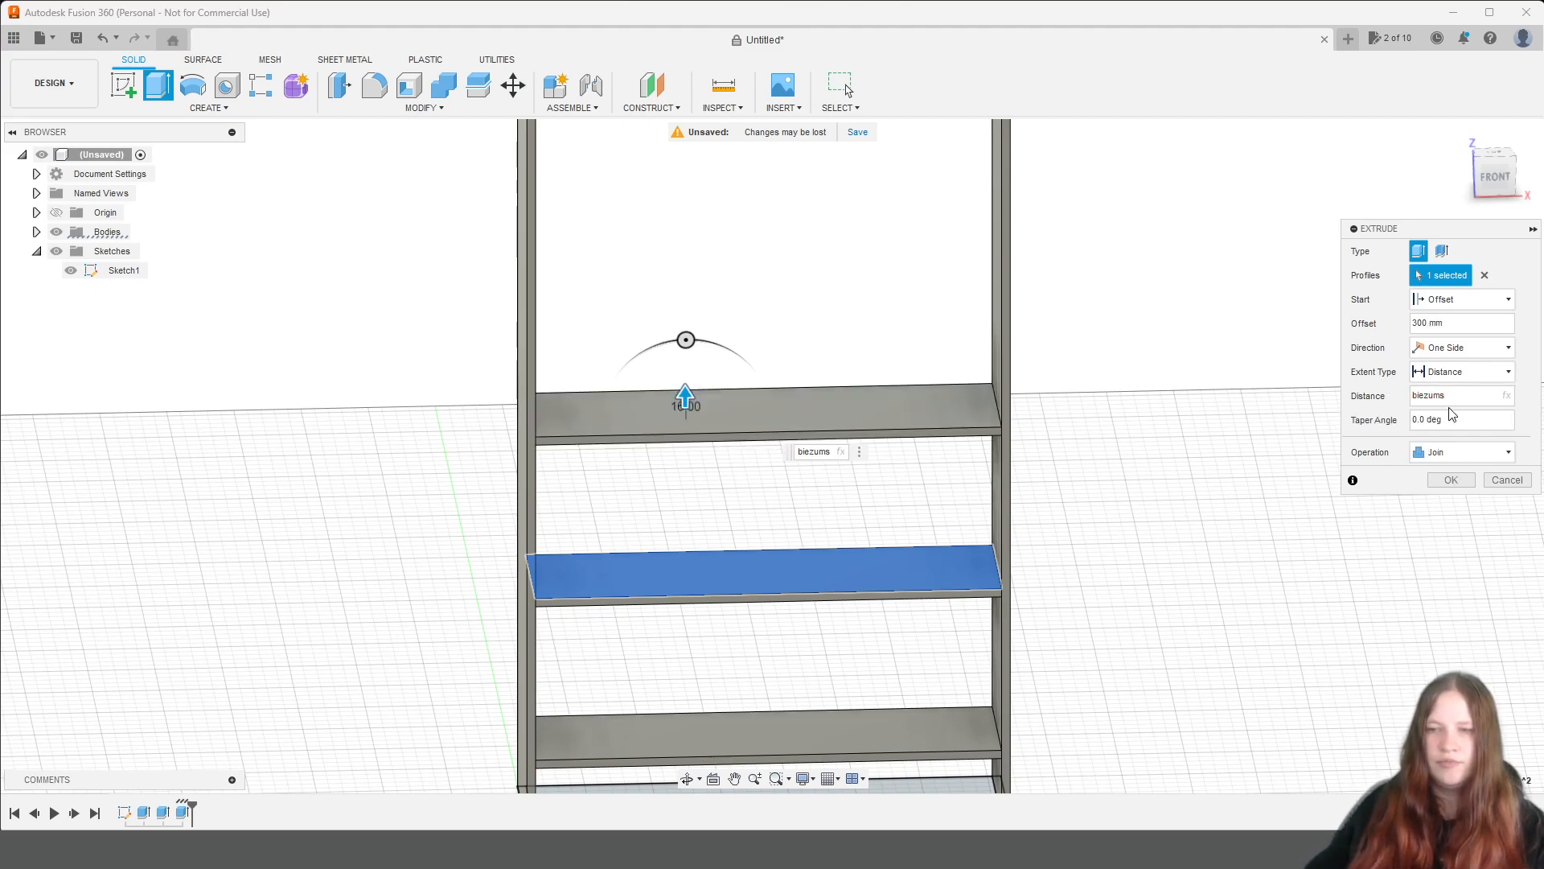
left_click(1460, 452)
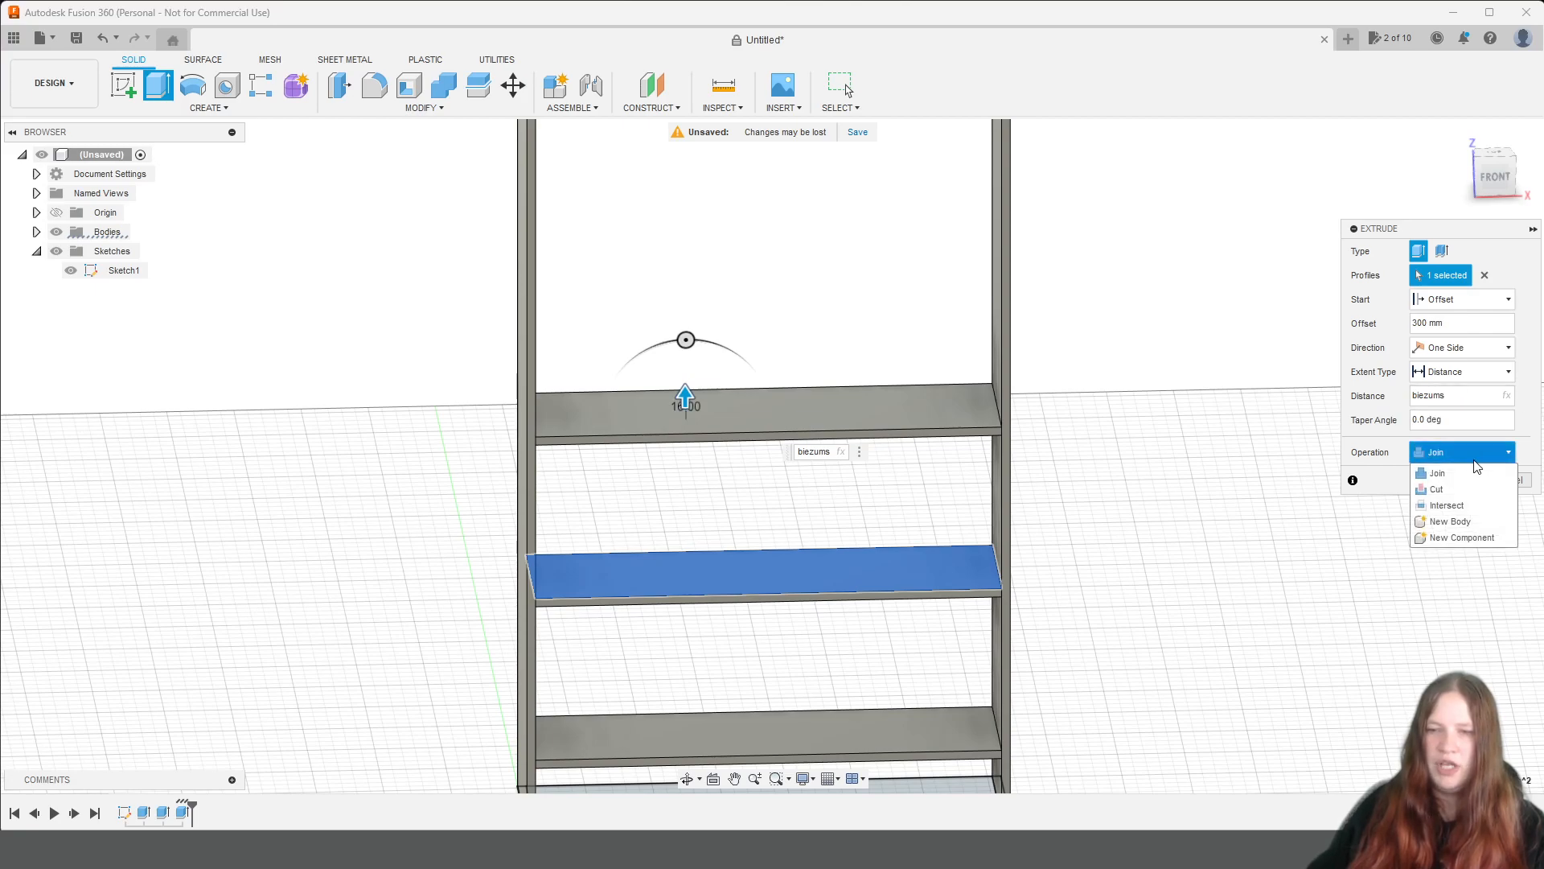
left_click(1462, 522)
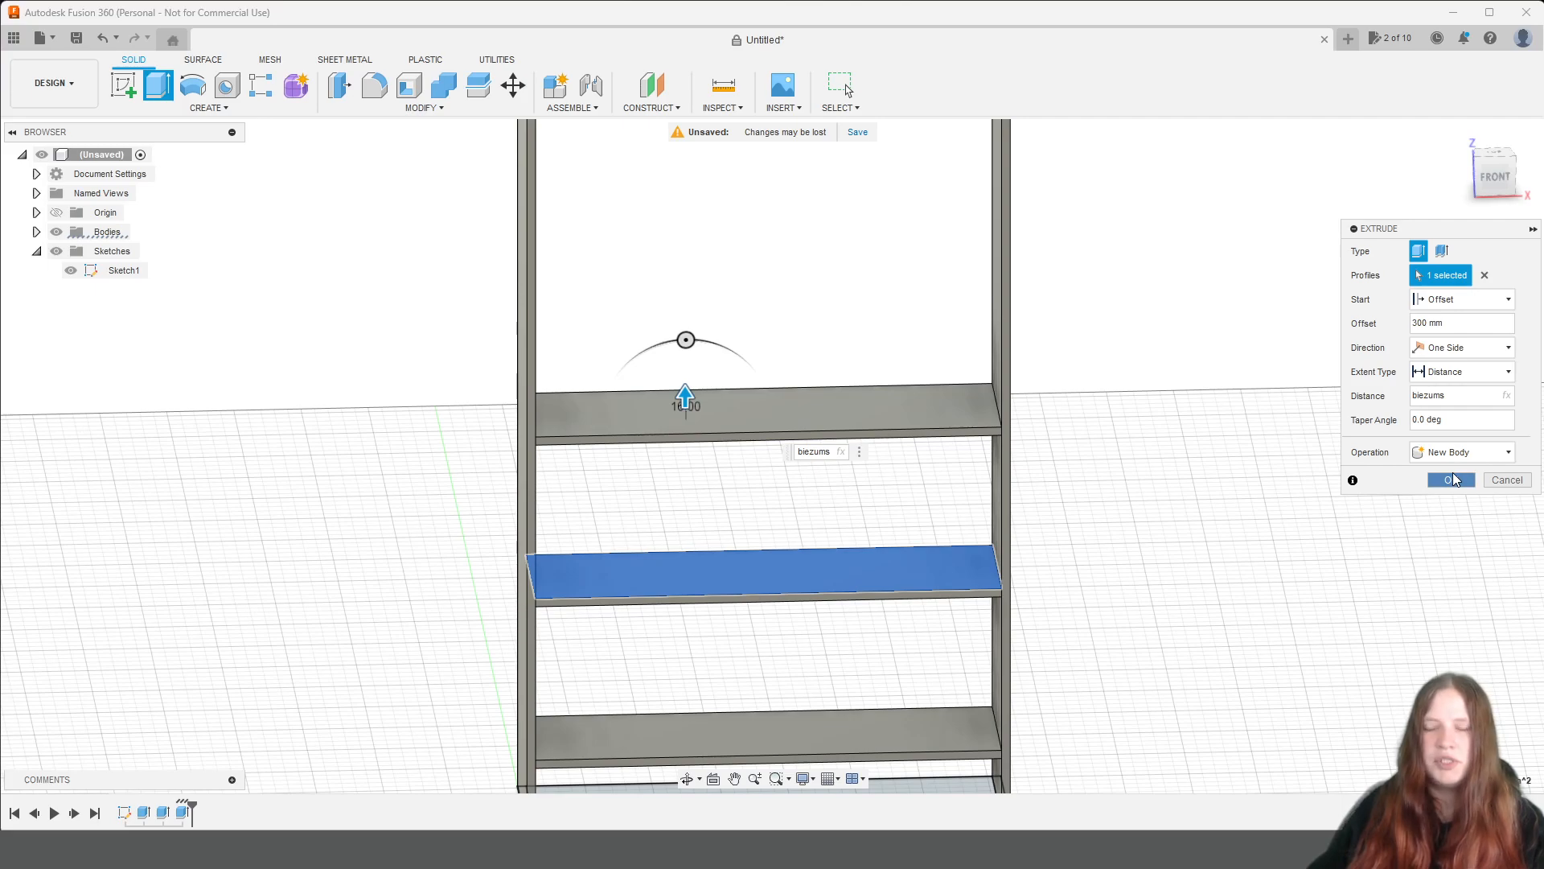
left_click(1453, 478)
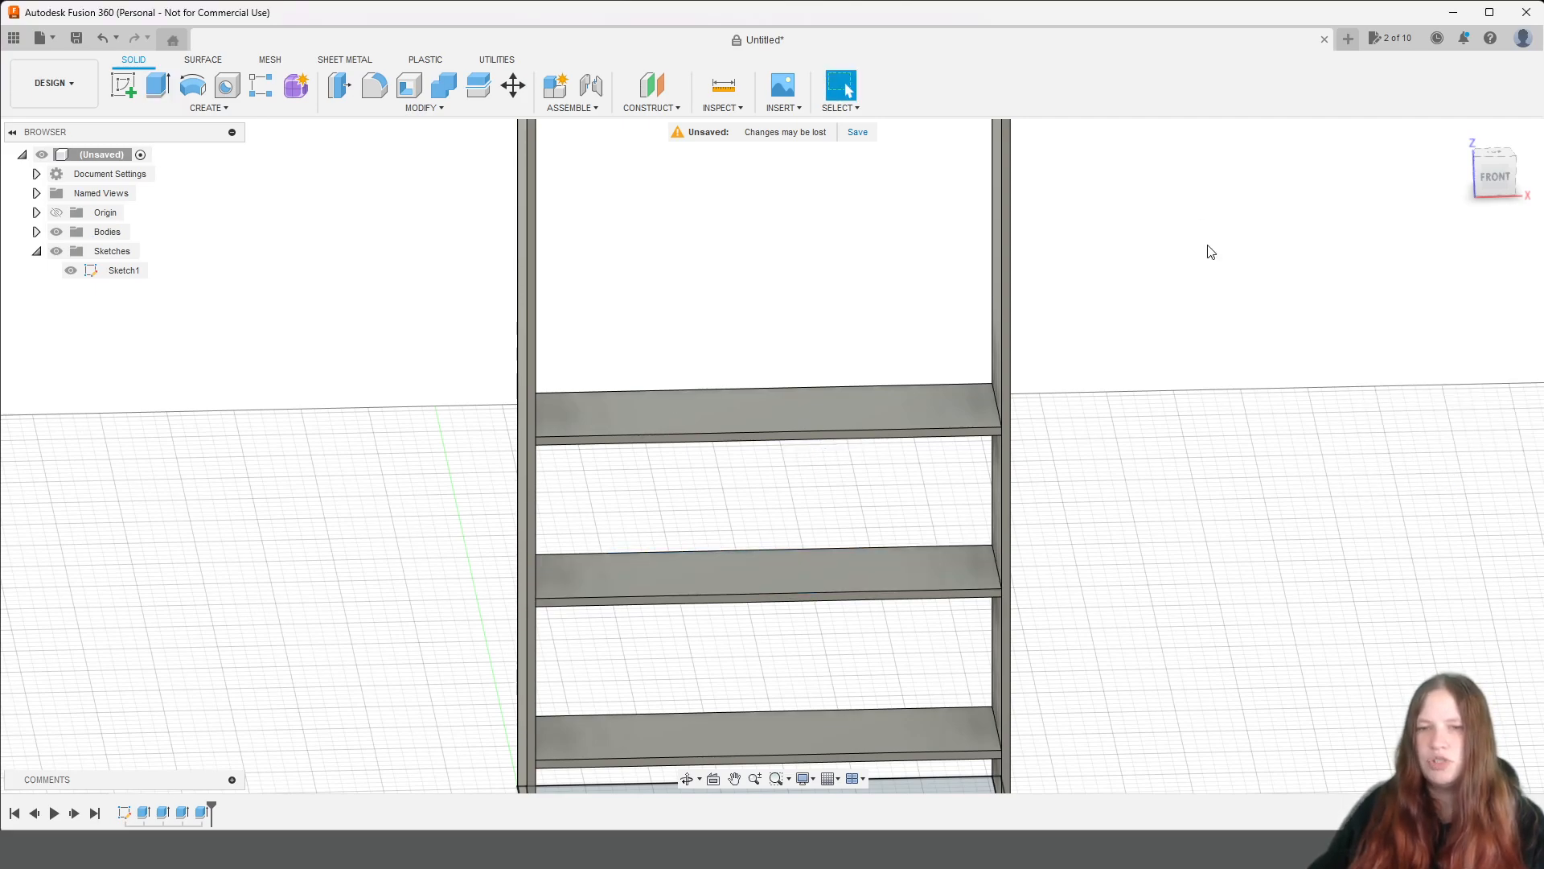
Extrude a fourth shelf from the third shelf's top face, starting at a 300 mm offset, with distance biezums, as a new body.
scroll(1211, 252, "down", 2)
middle_click_drag(1212, 255, 1225, 348)
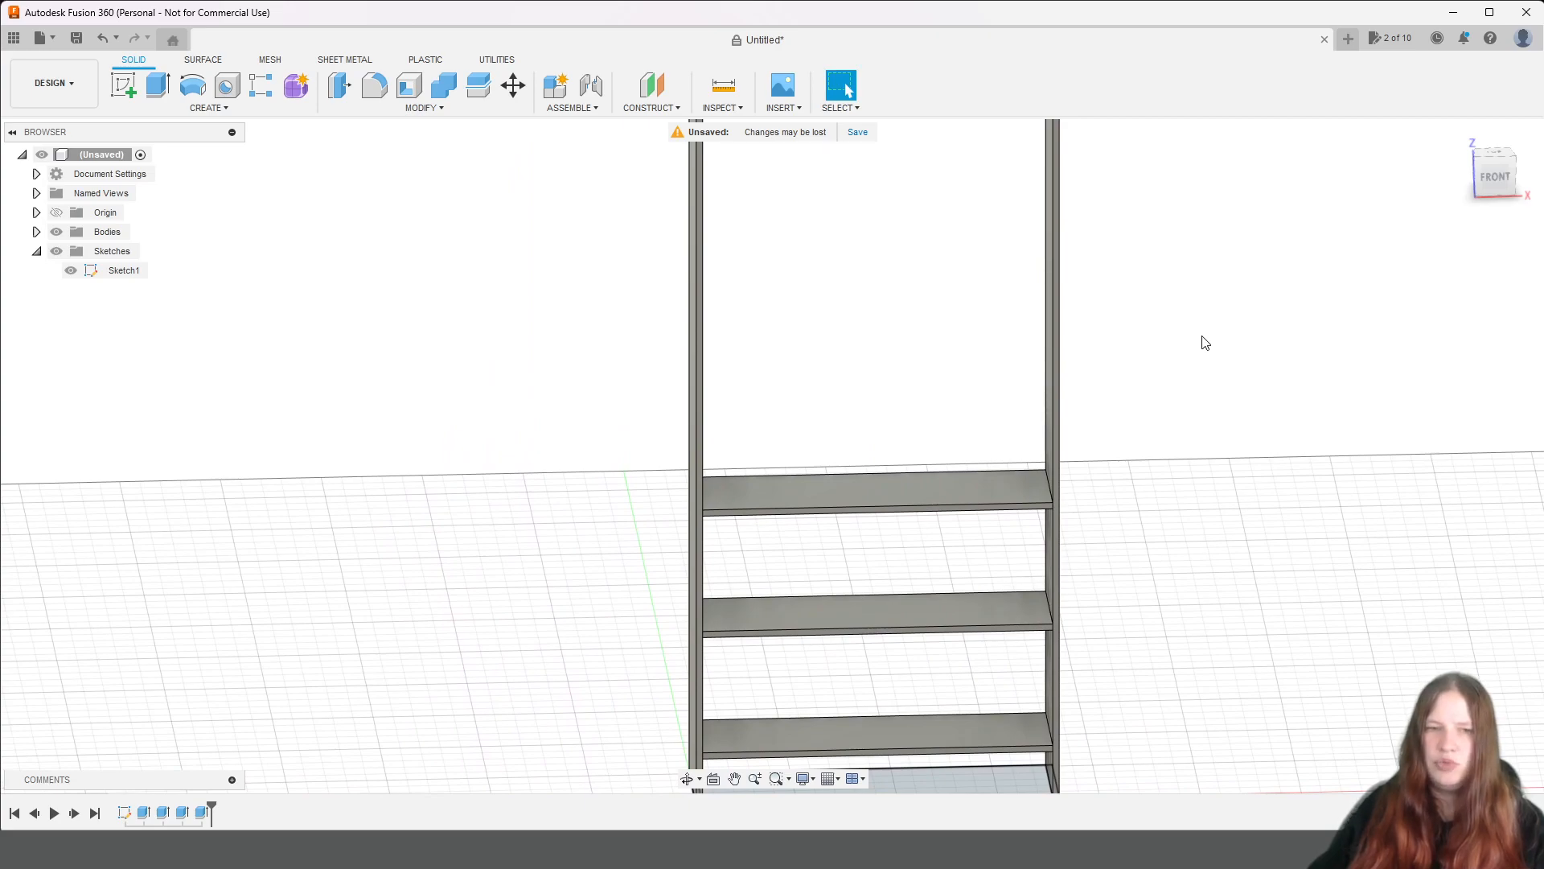
left_click(150, 98)
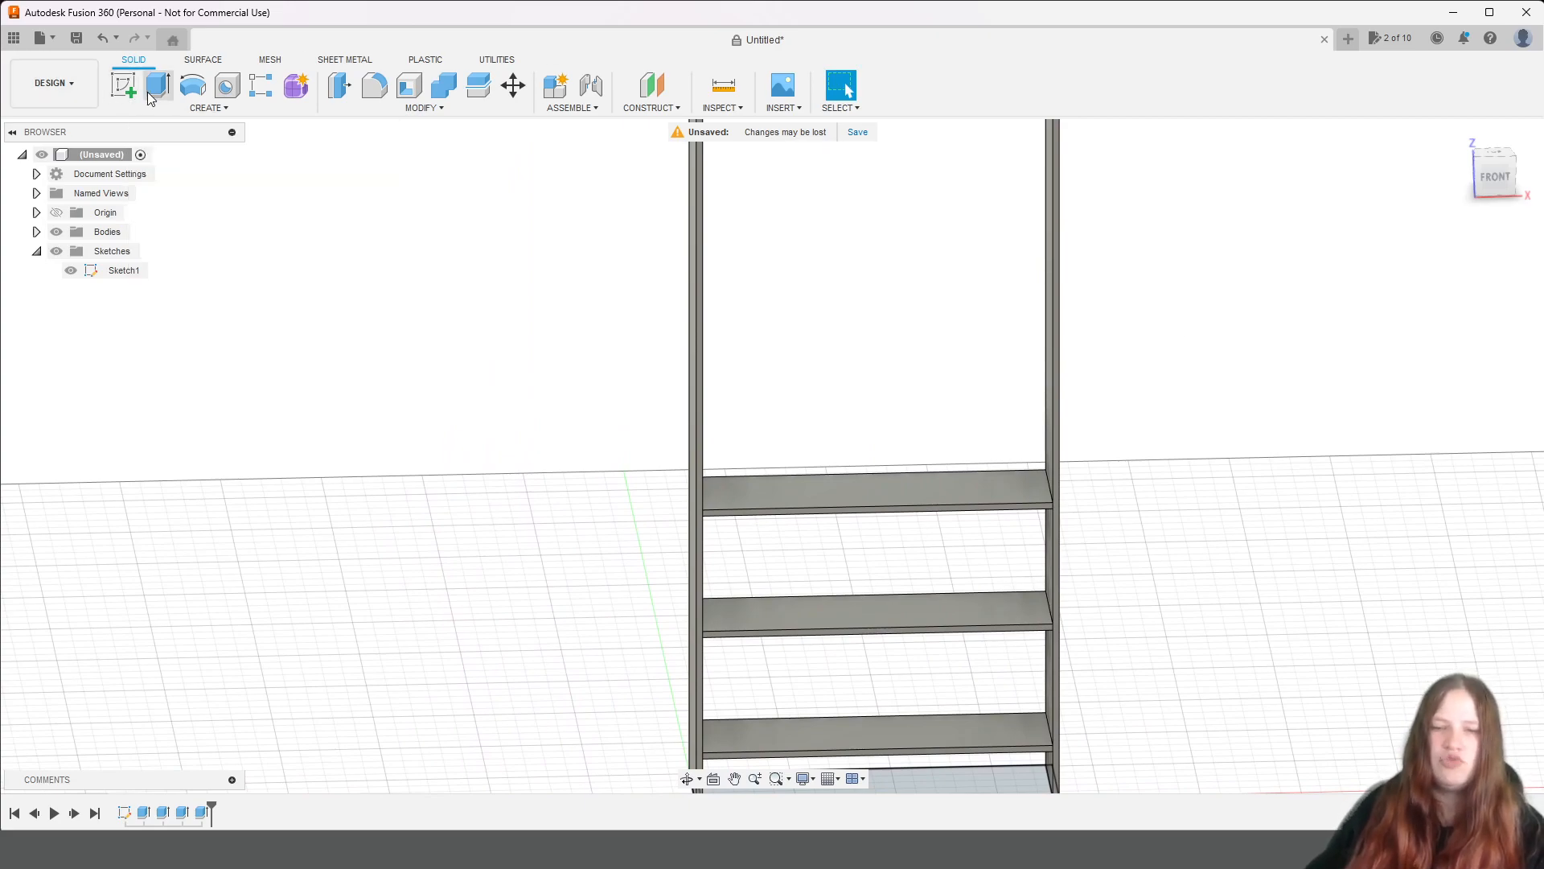
left_click(811, 500)
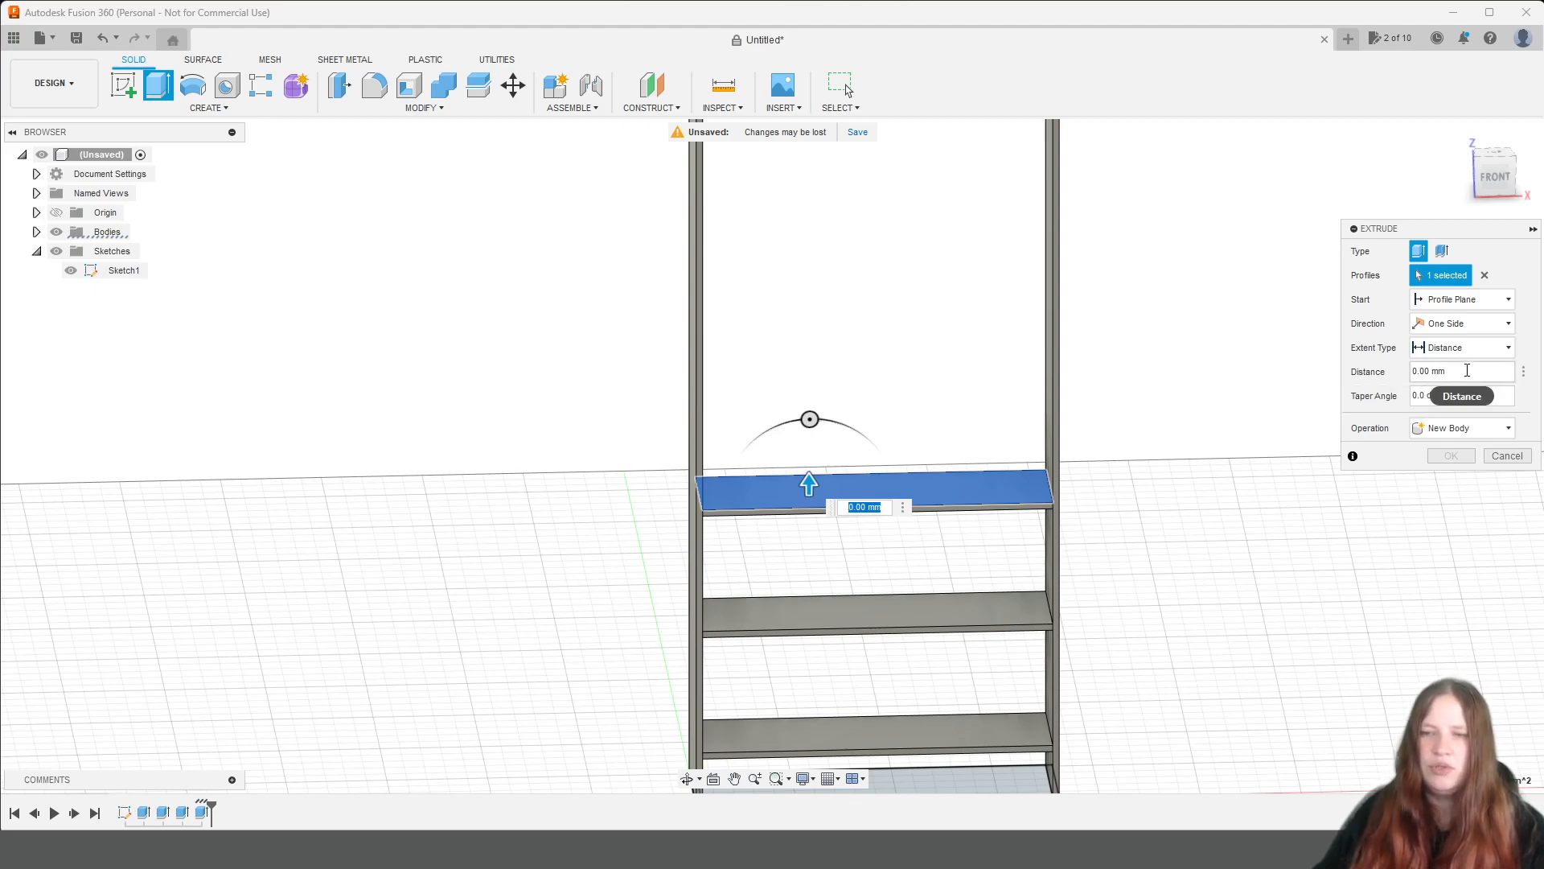
left_click(1463, 299)
left_click(1461, 336)
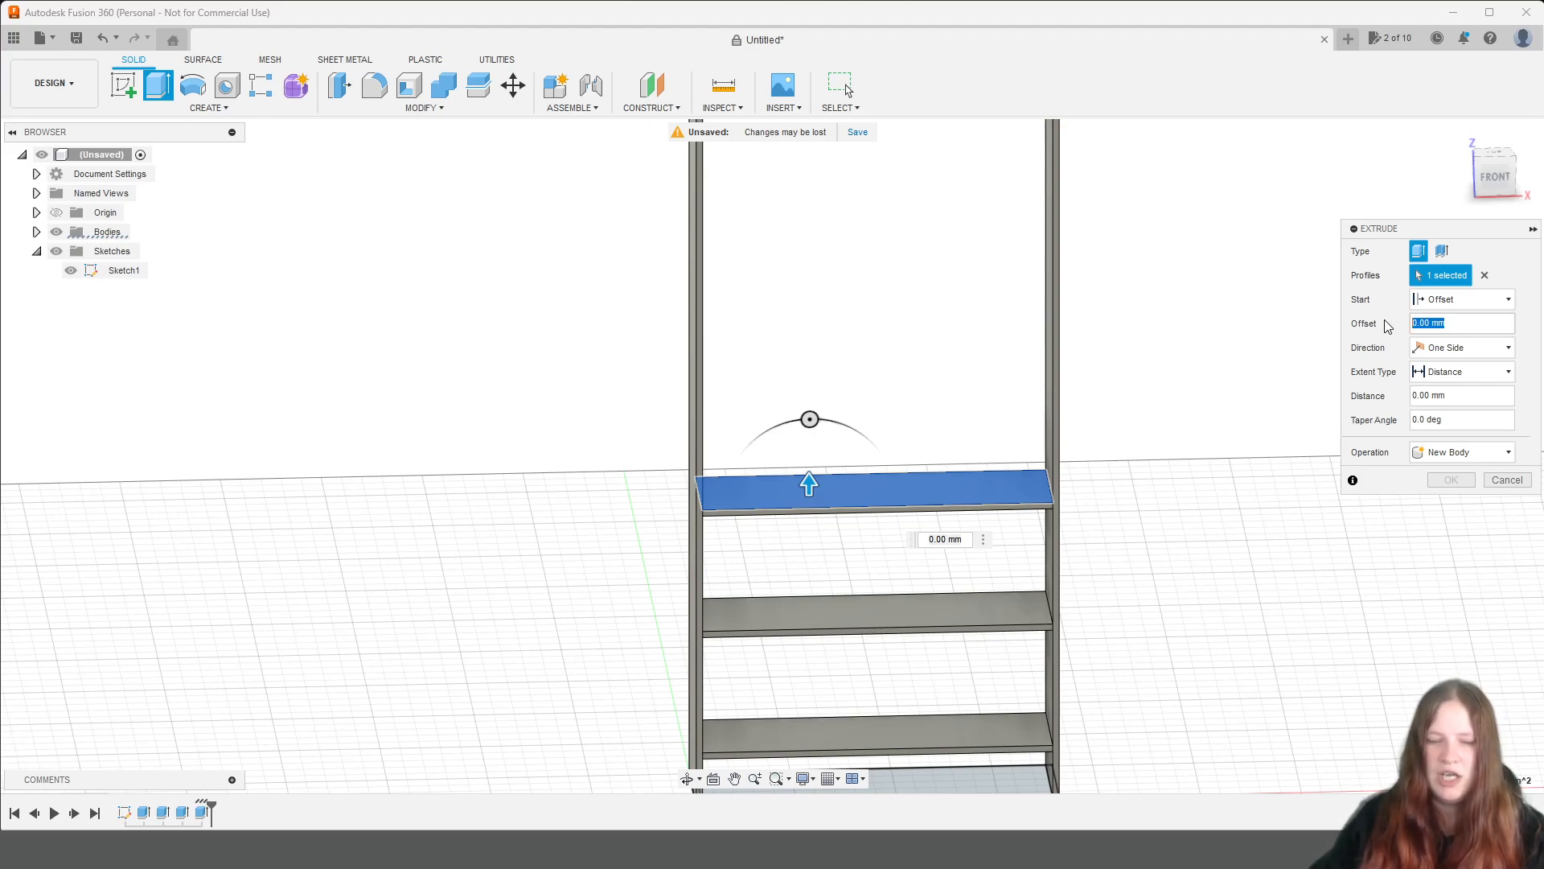
type("300")
key("Tab")
key("Tab")
key("Tab")
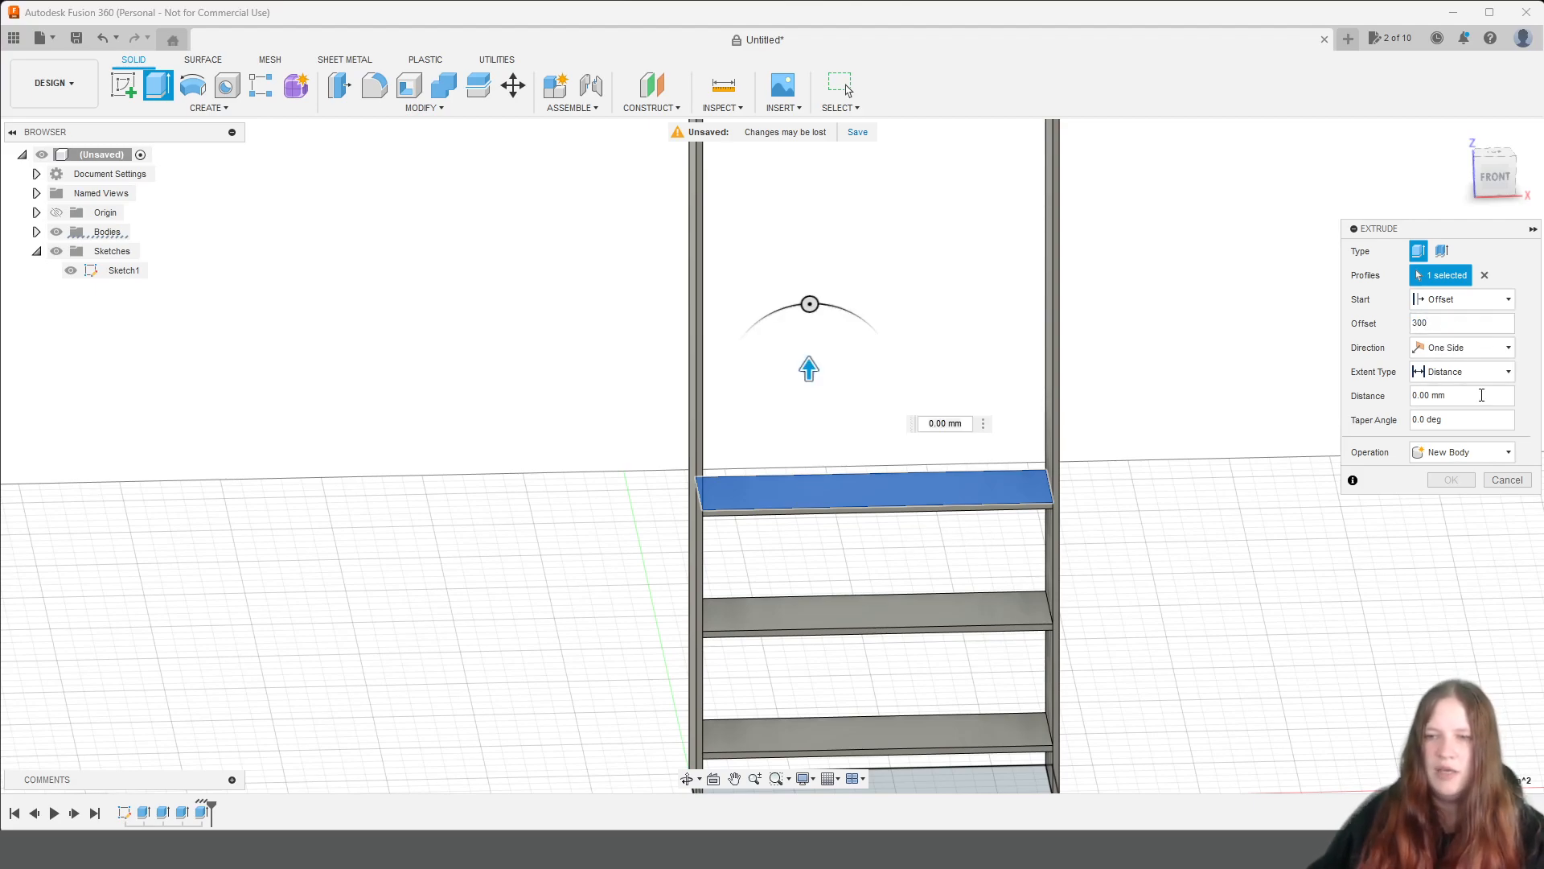
type("bie")
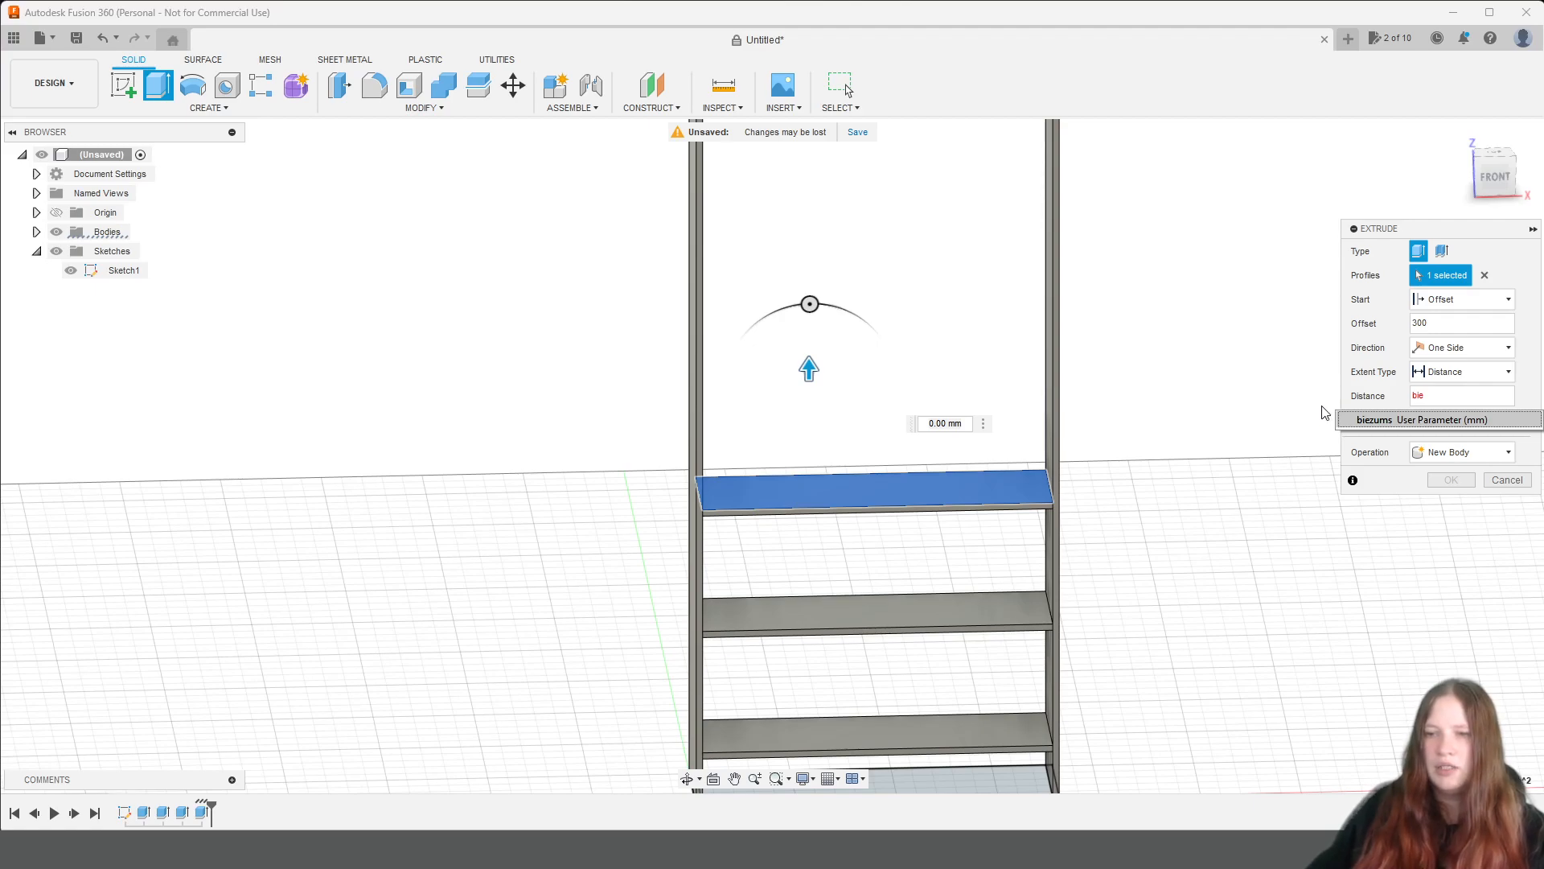
left_click(1370, 419)
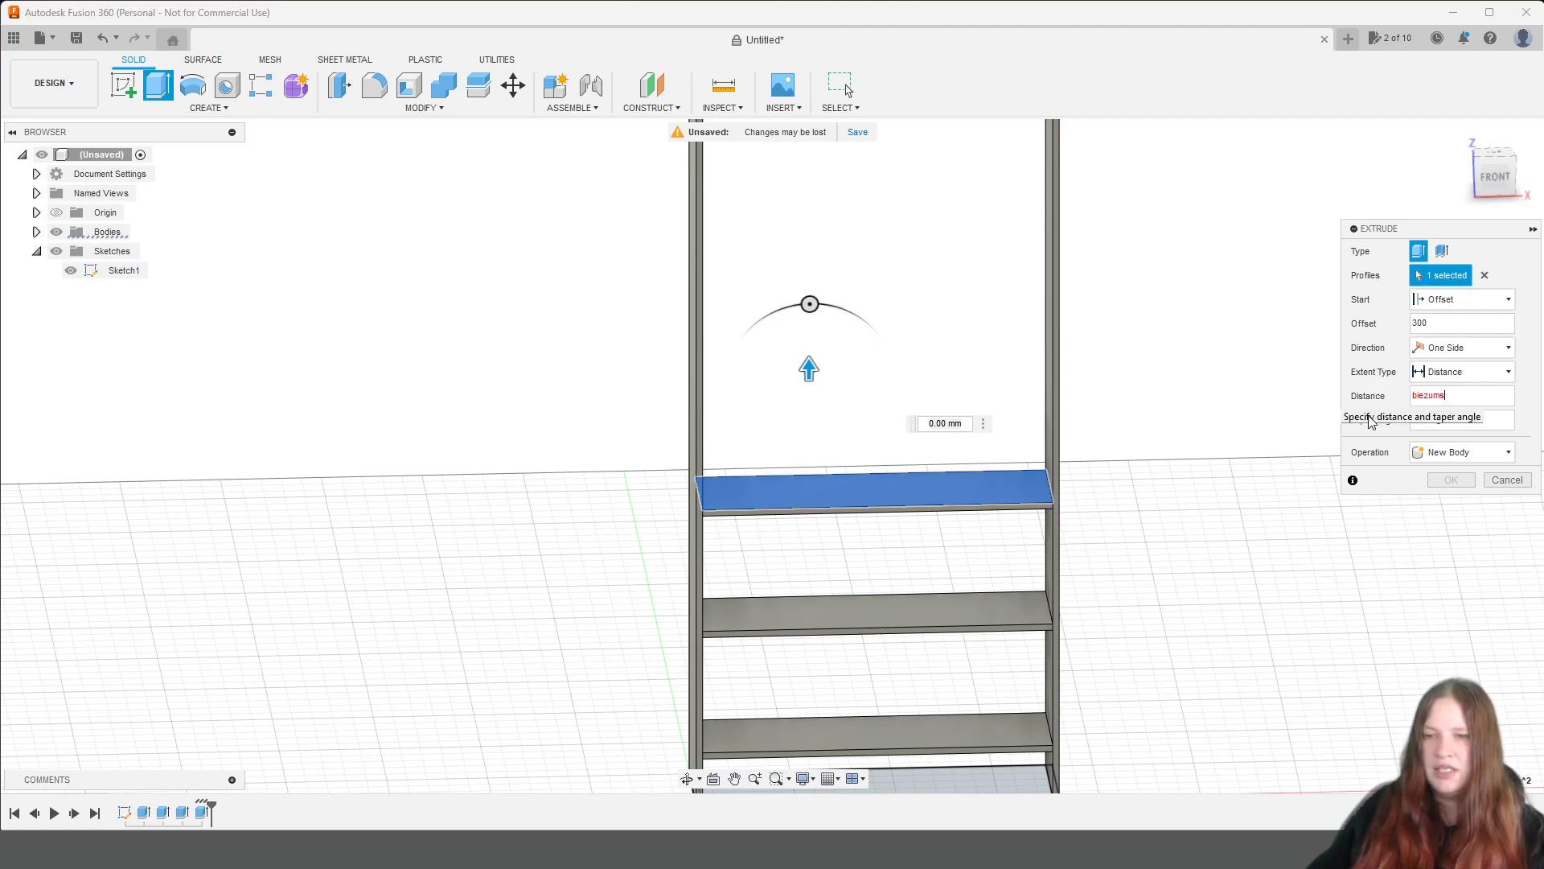
left_click(1464, 451)
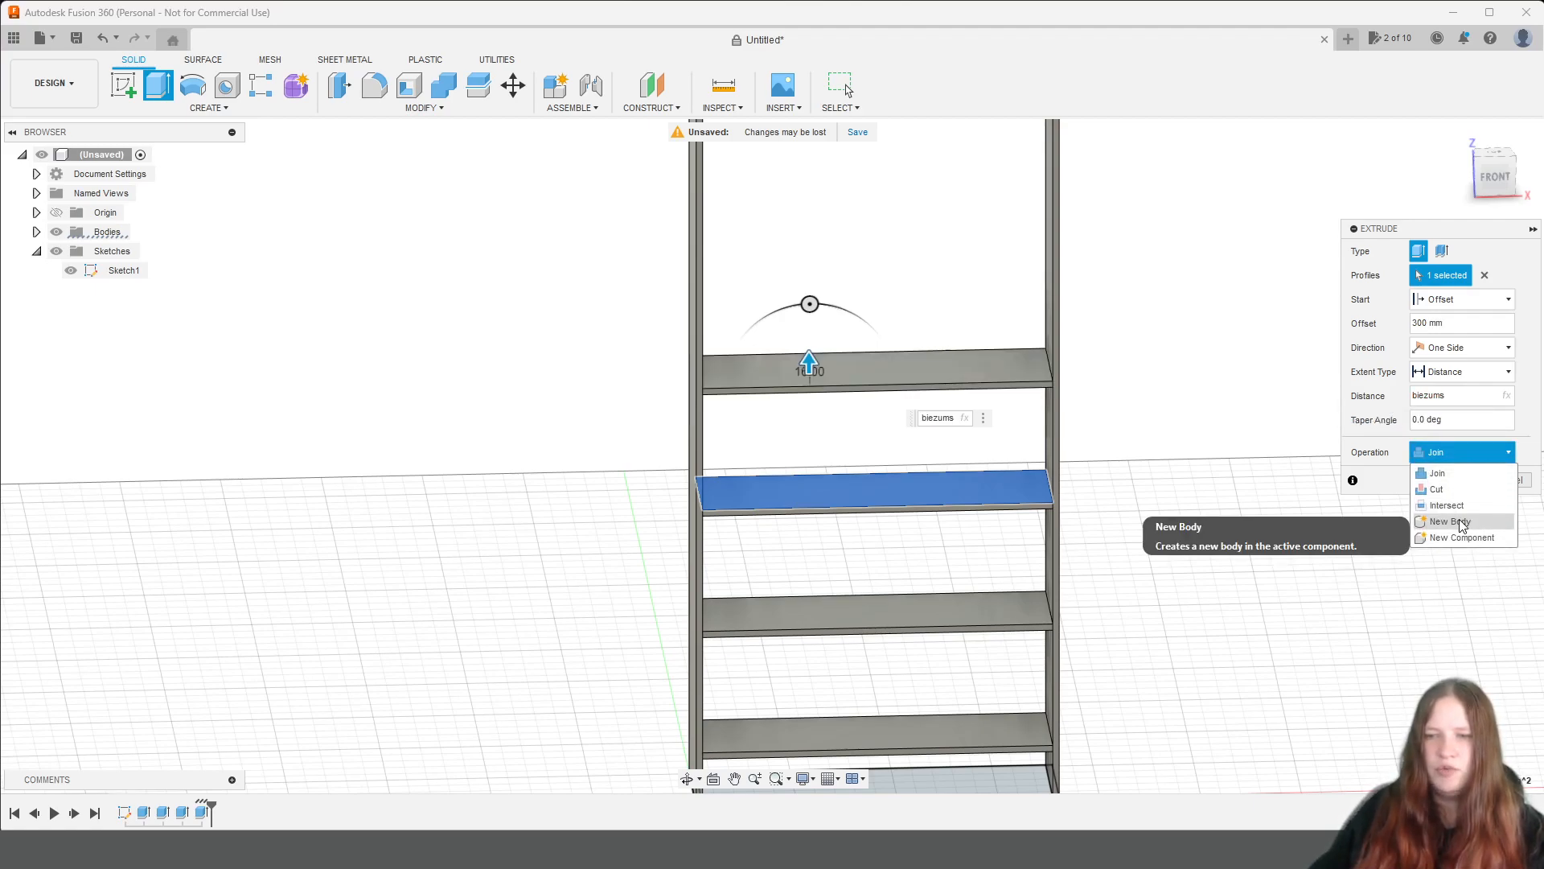
left_click(1460, 522)
left_click(1460, 480)
Extrude a fifth shelf from the fourth shelf's top face, starting at a 300 mm offset, with distance biezums, as a new body.
middle_click_drag(1201, 280, 1172, 493)
left_click(900, 585)
left_click(158, 84)
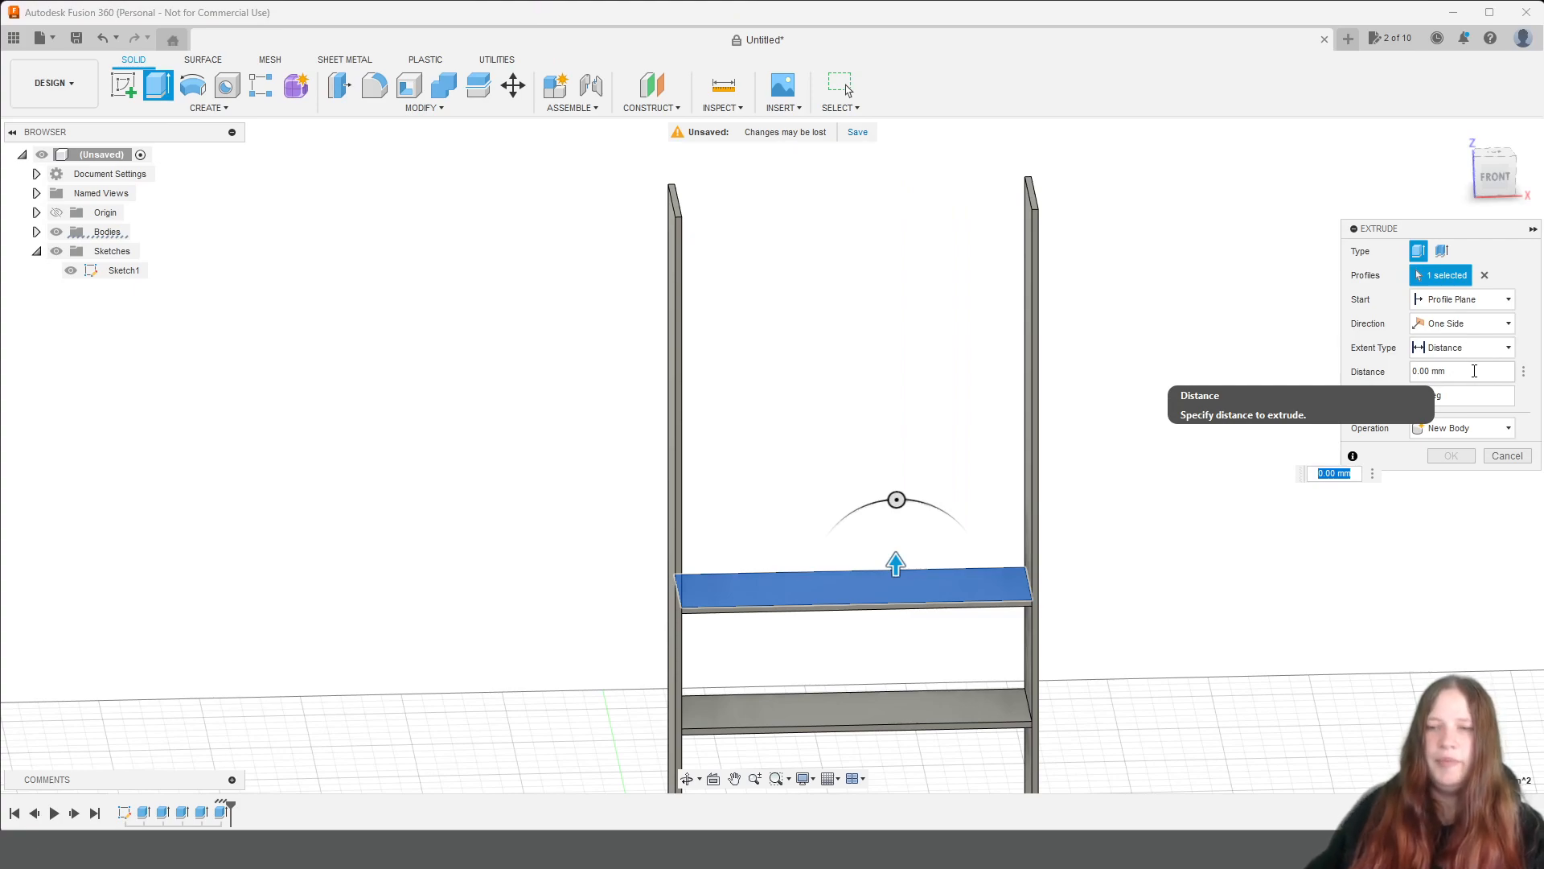
left_click(1475, 371)
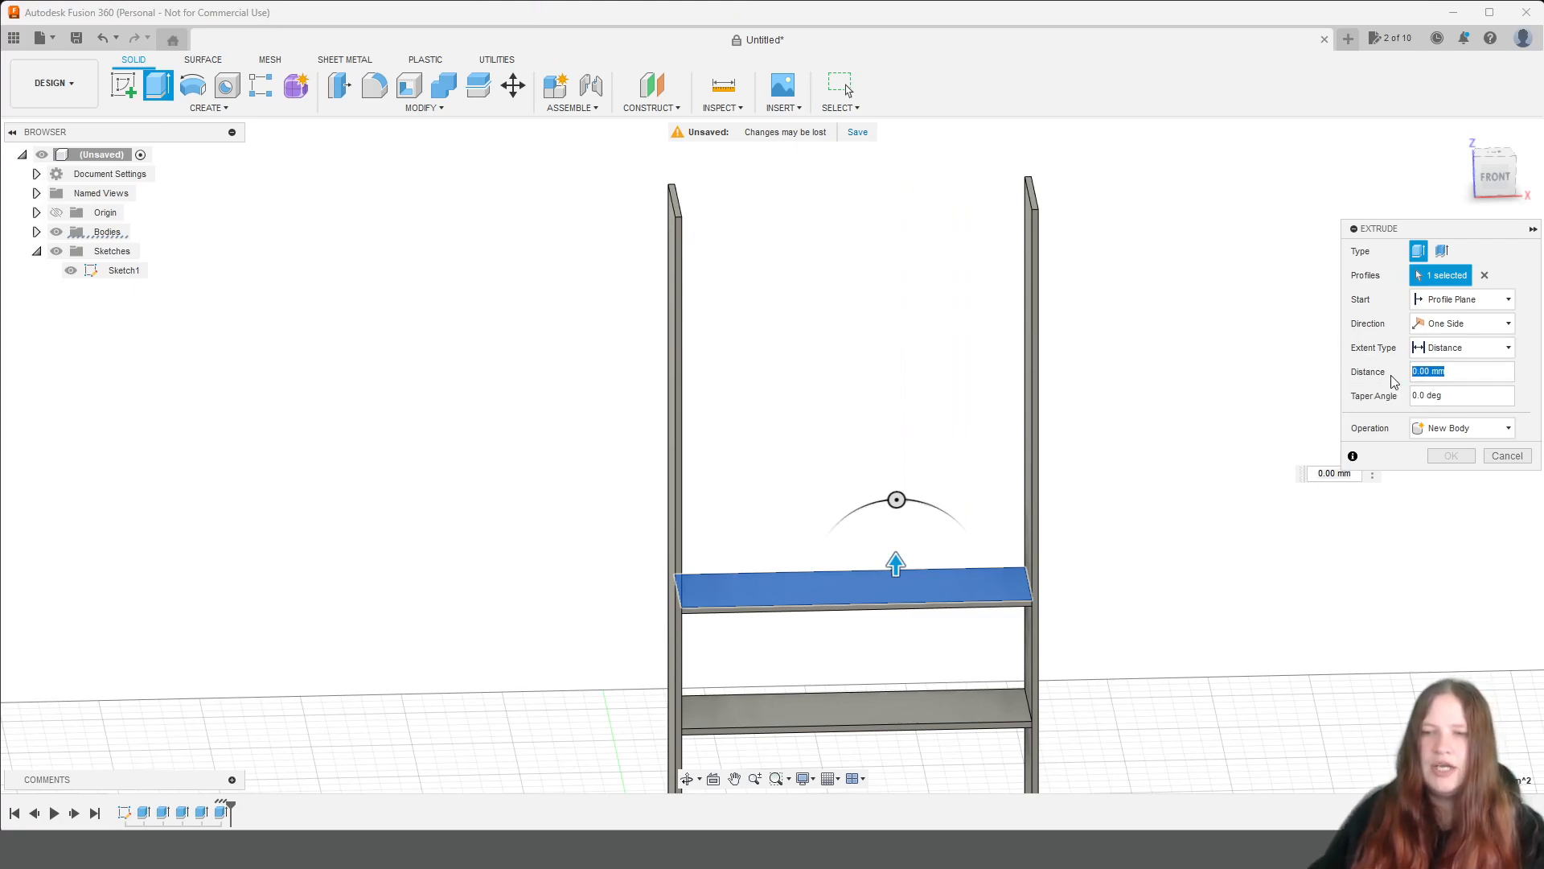
left_click(1462, 299)
left_click(1452, 332)
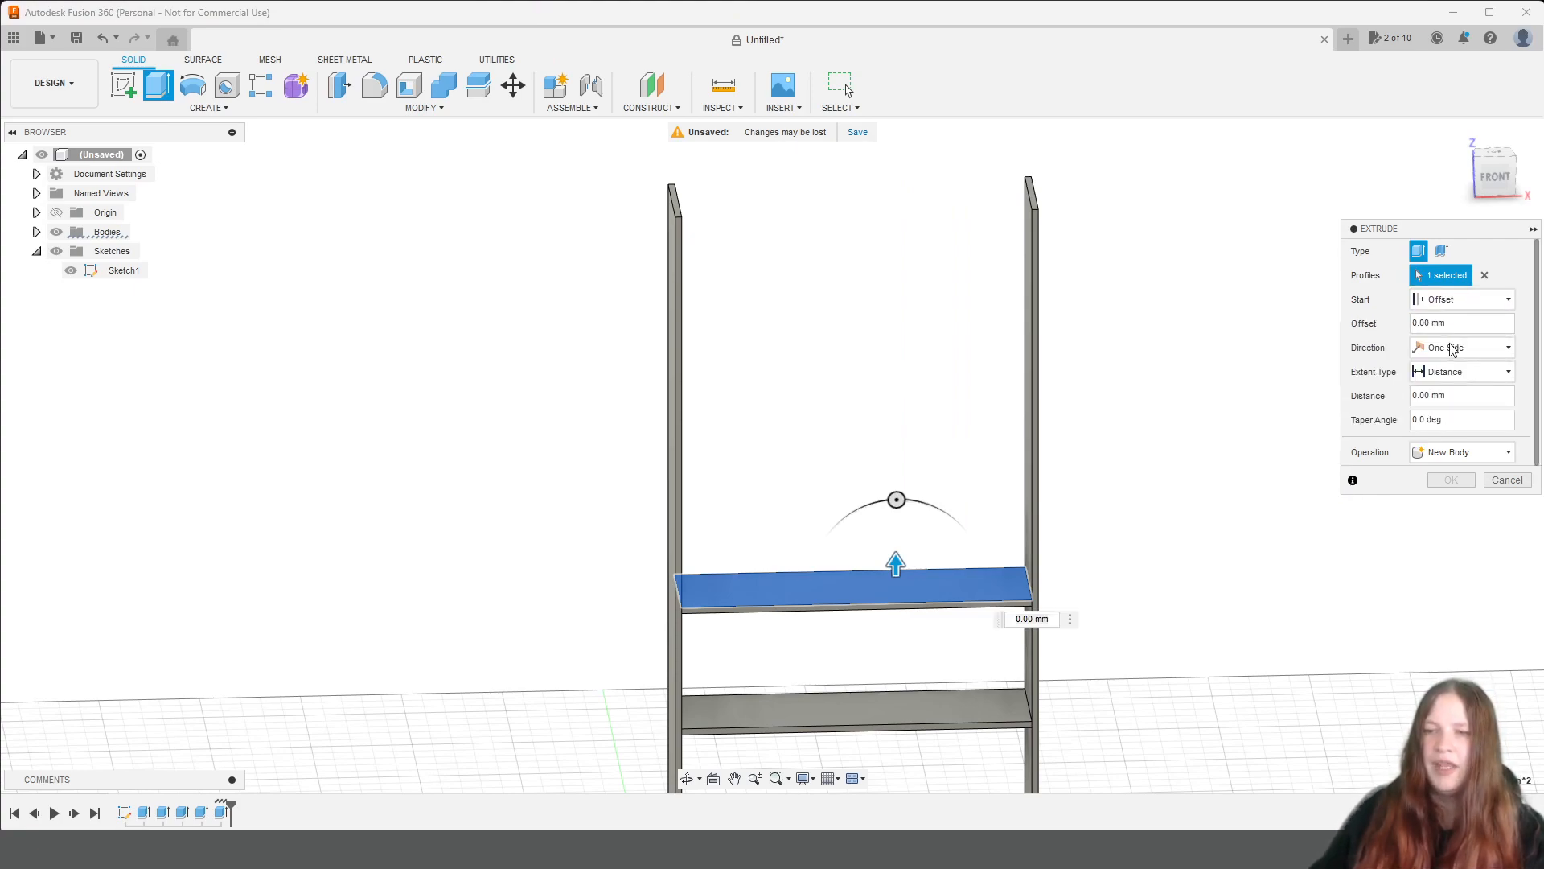
type("3")
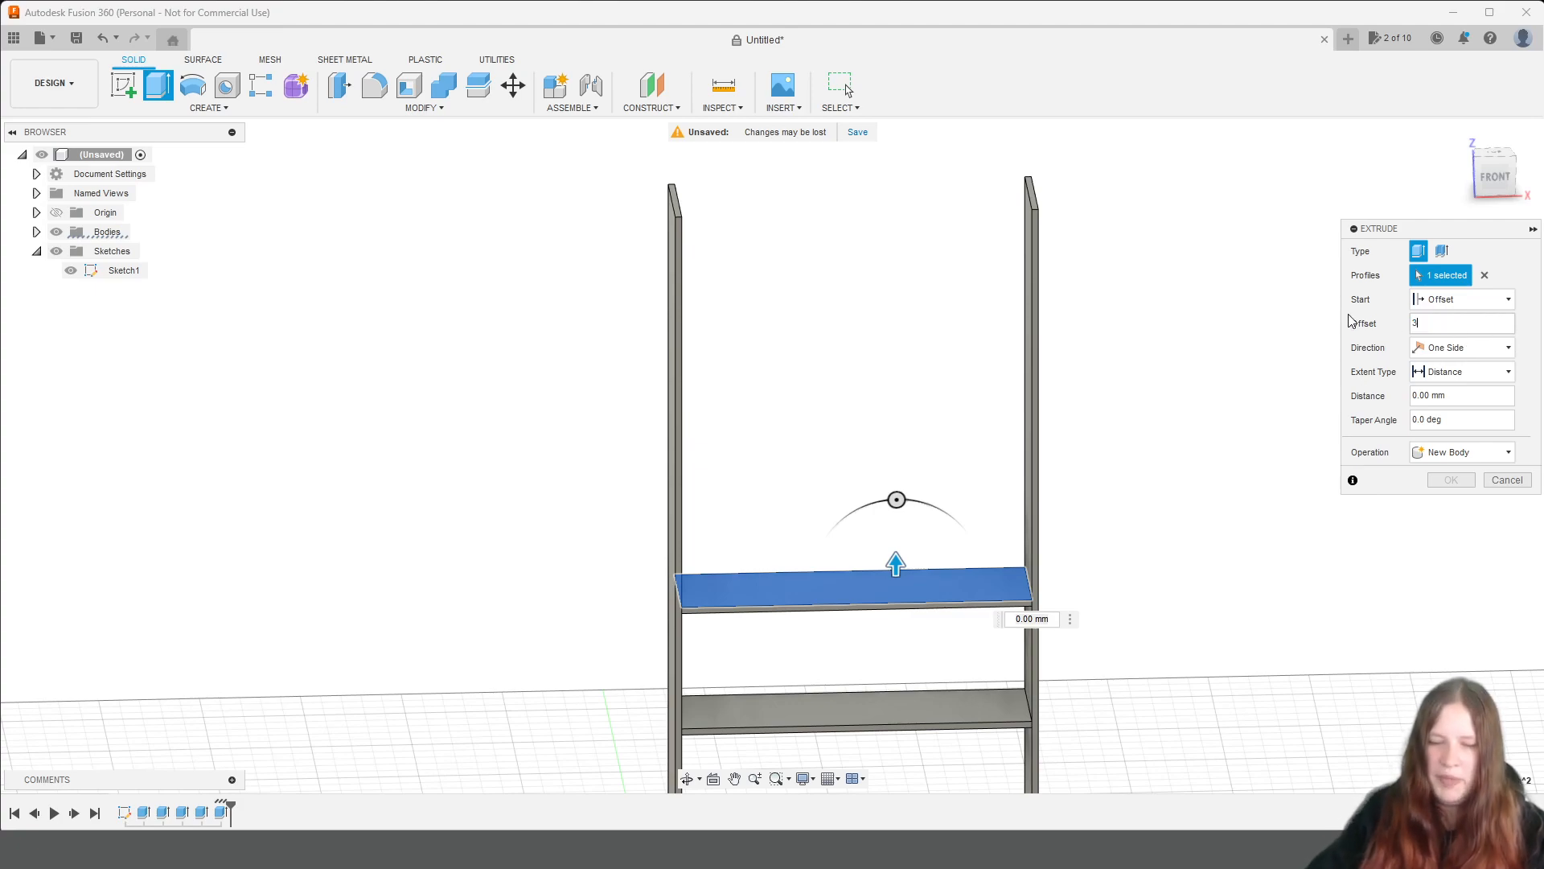
type("00")
key("Tab")
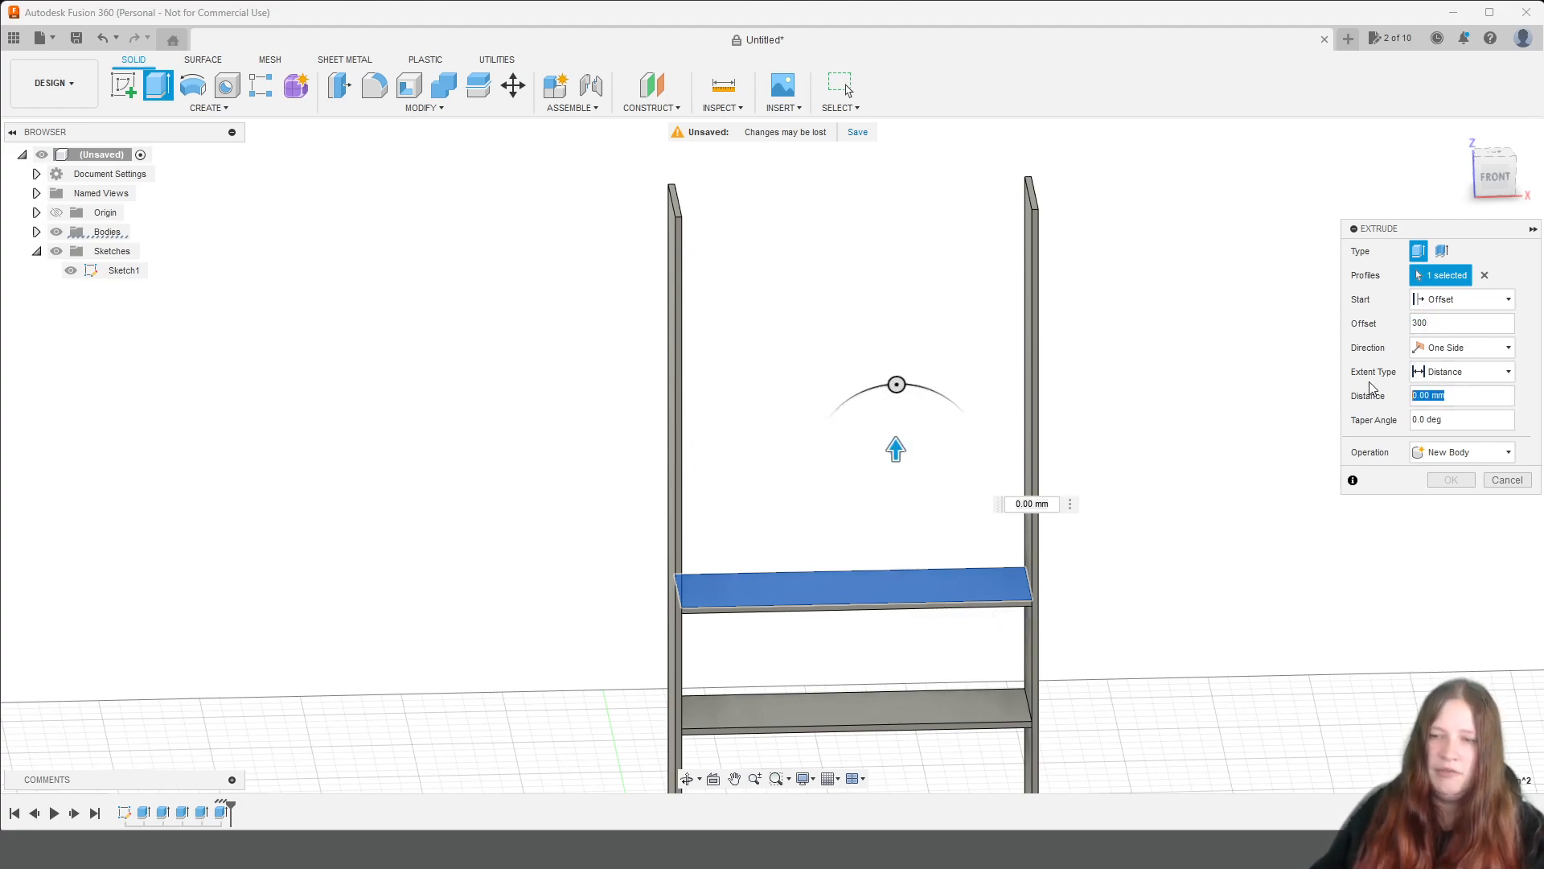
type("bie")
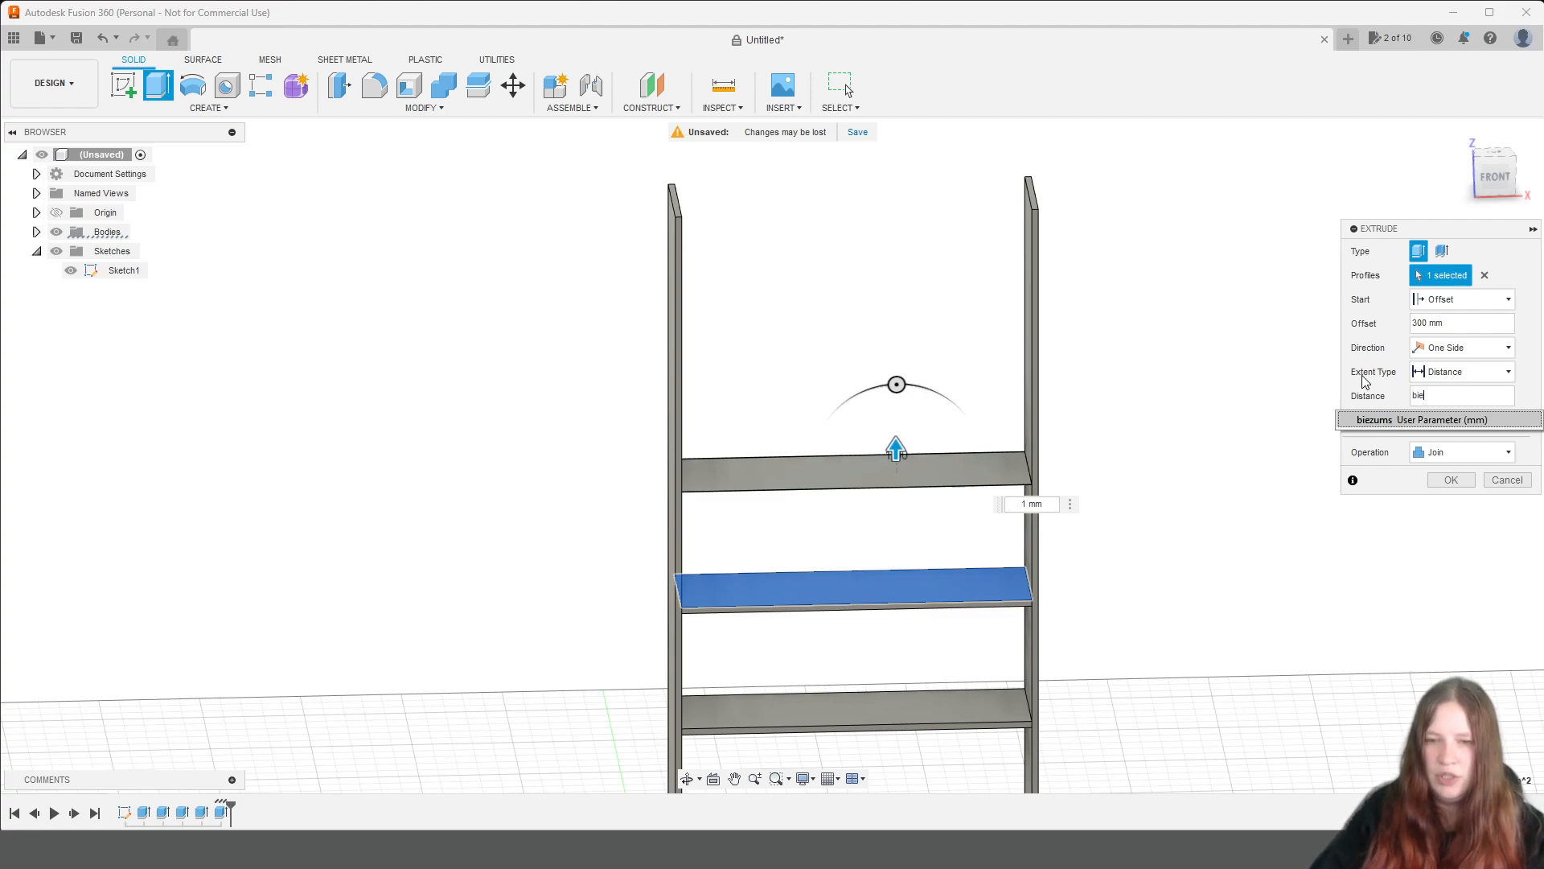
type("z")
left_click(1417, 419)
left_click(1447, 455)
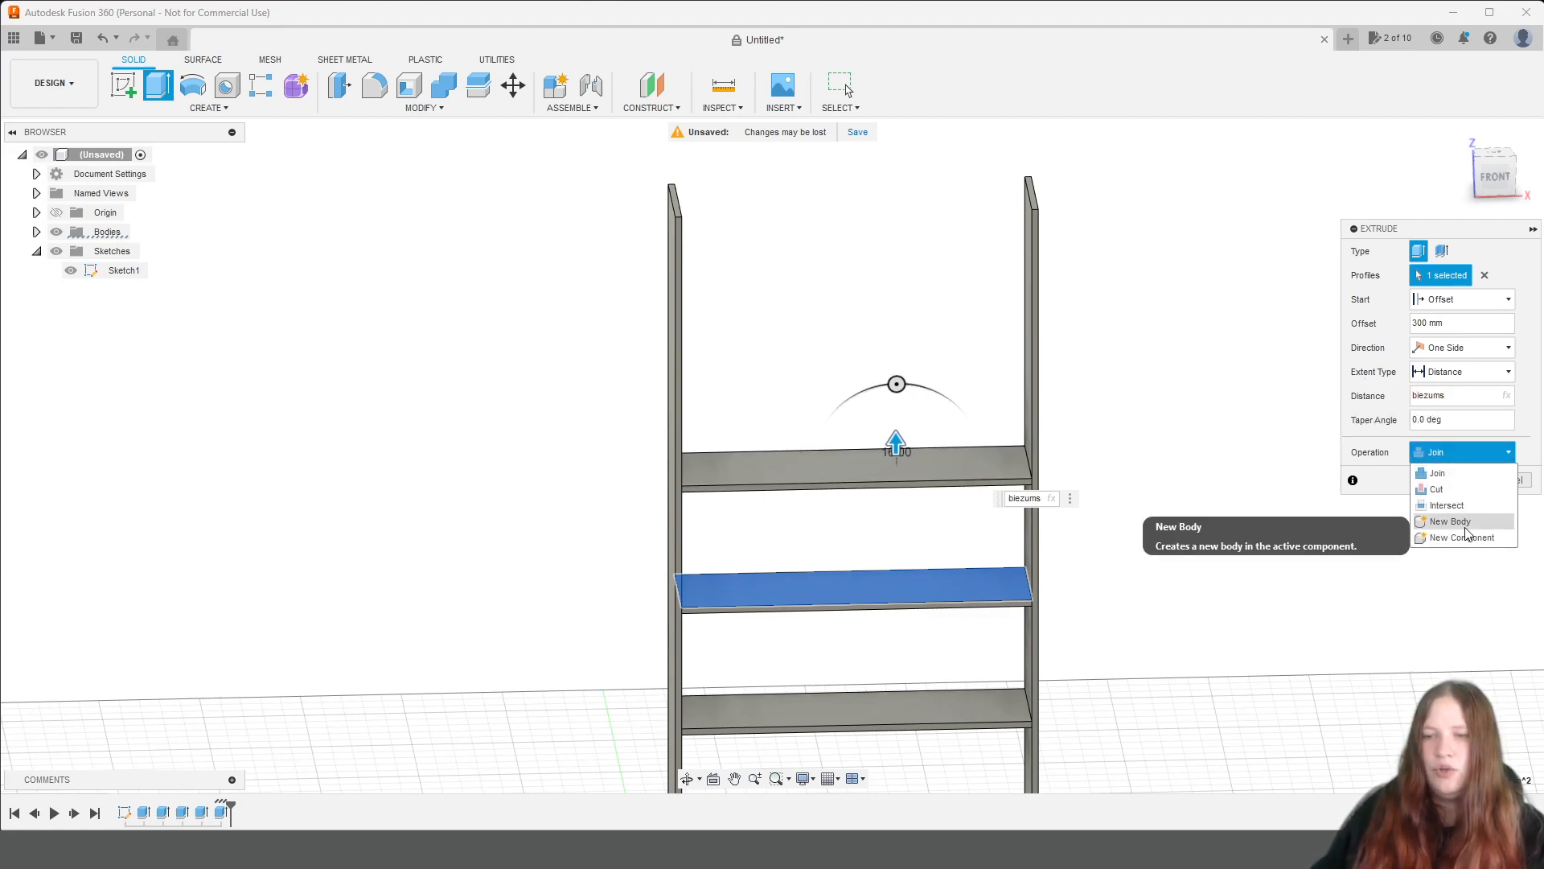
left_click(1465, 529)
left_click(1457, 481)
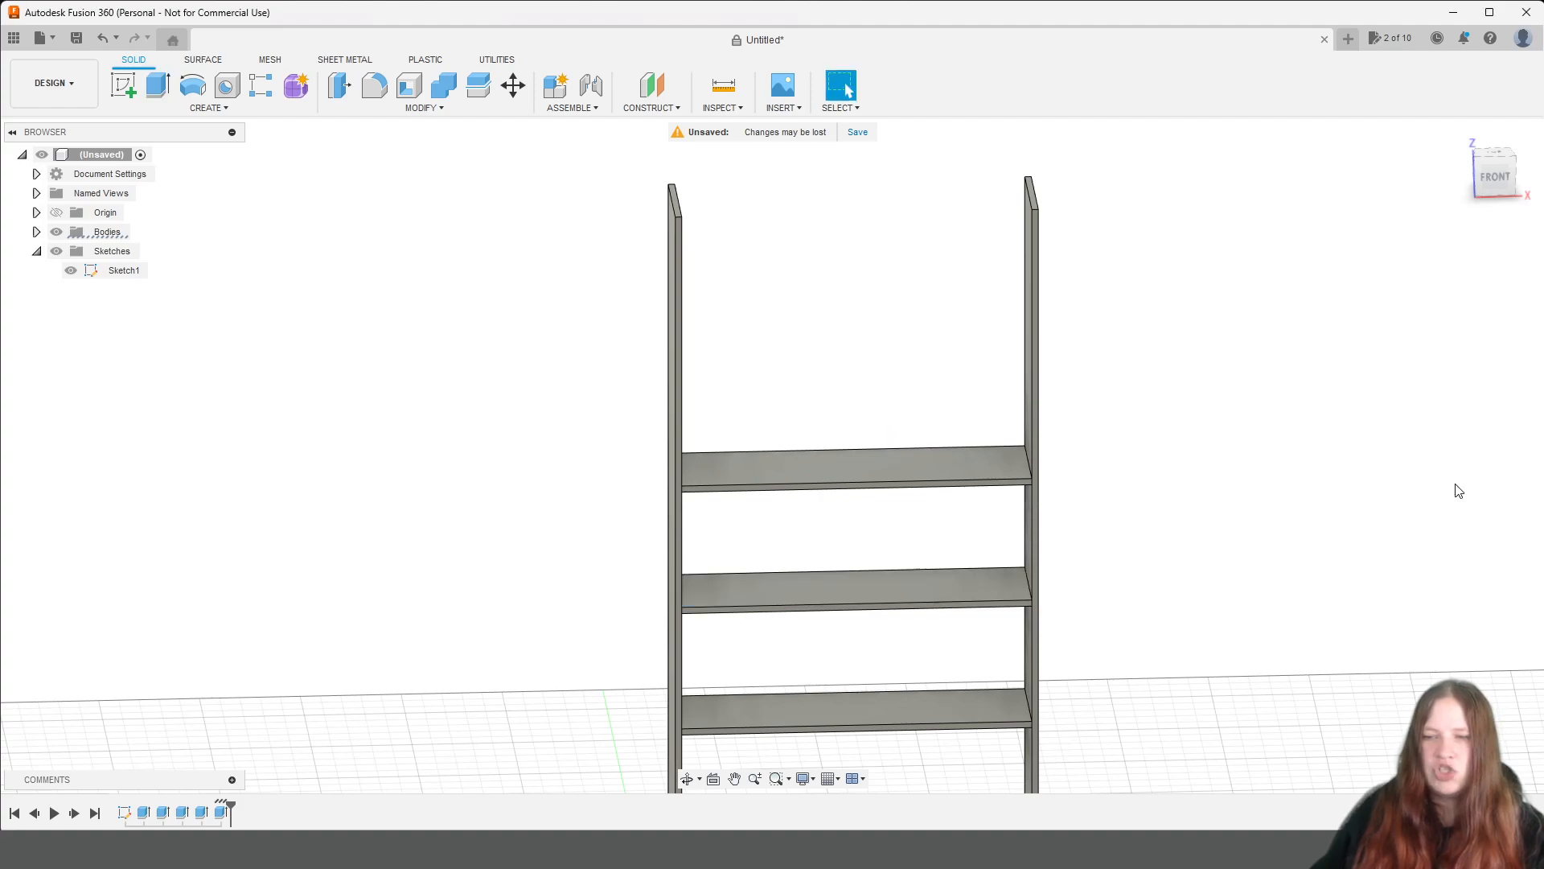
Extrude a sixth shelf from the fifth shelf's top face, starting at a 300 mm offset, with distance biezums, as a new body.
left_click(817, 462)
key("e")
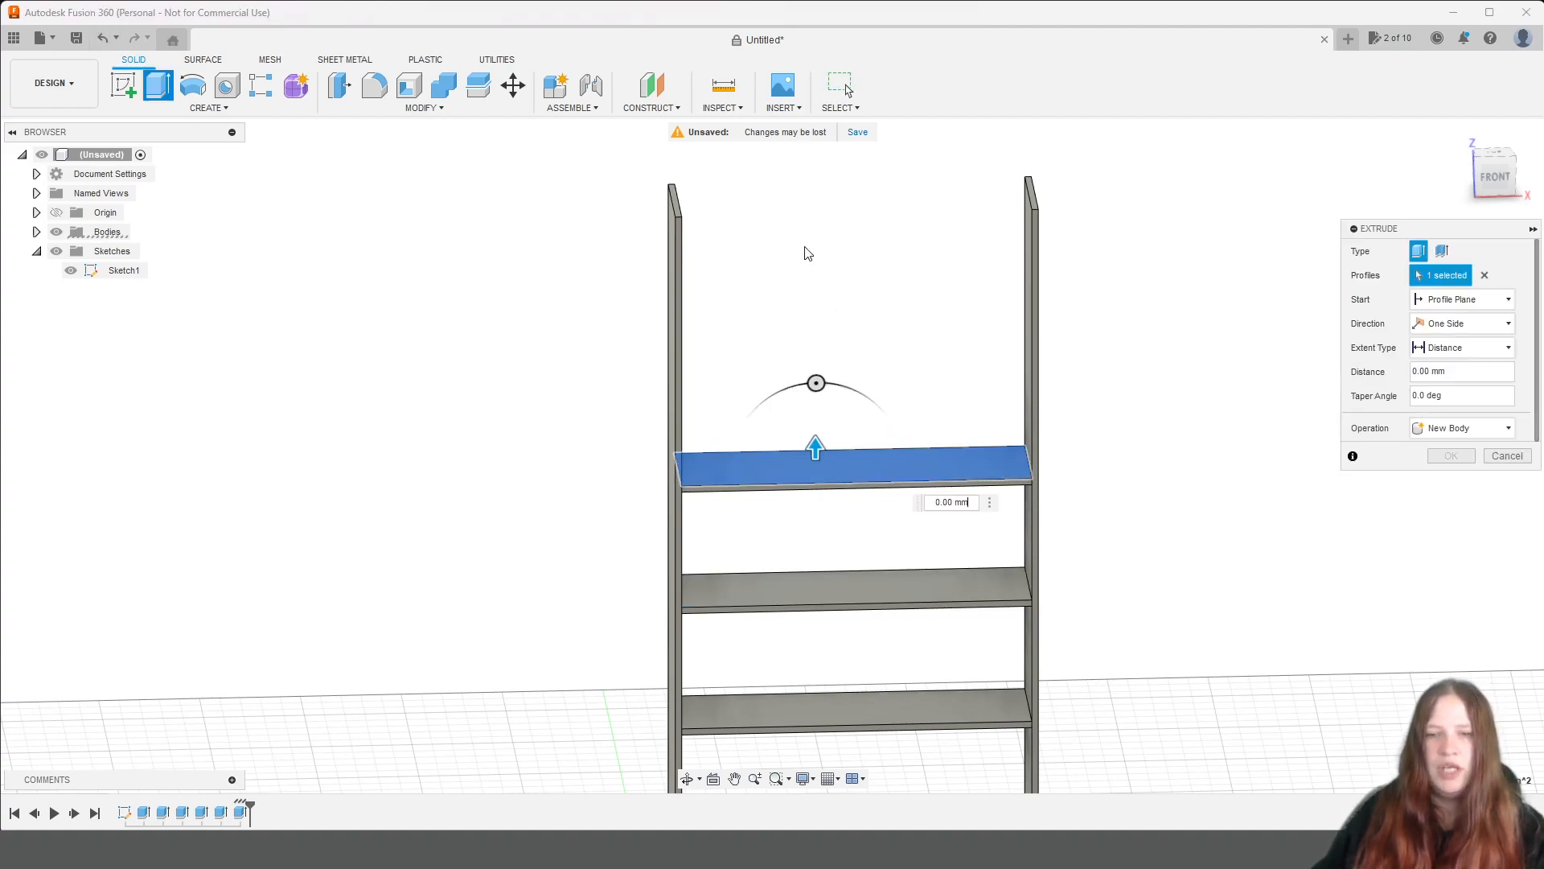
left_click(1476, 299)
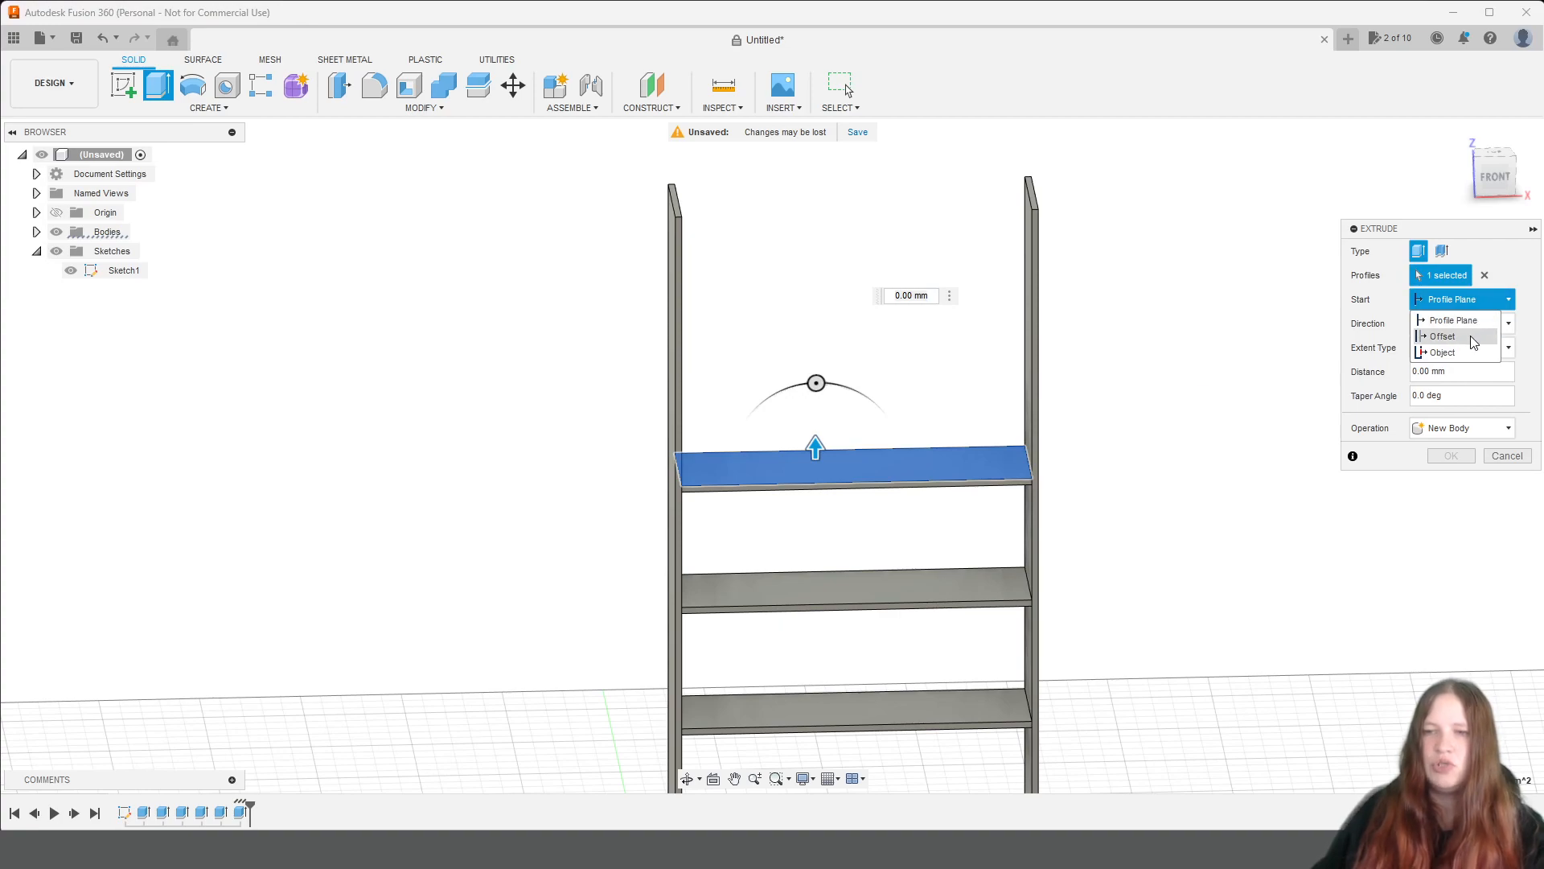
left_click(1448, 336)
left_click(1457, 324)
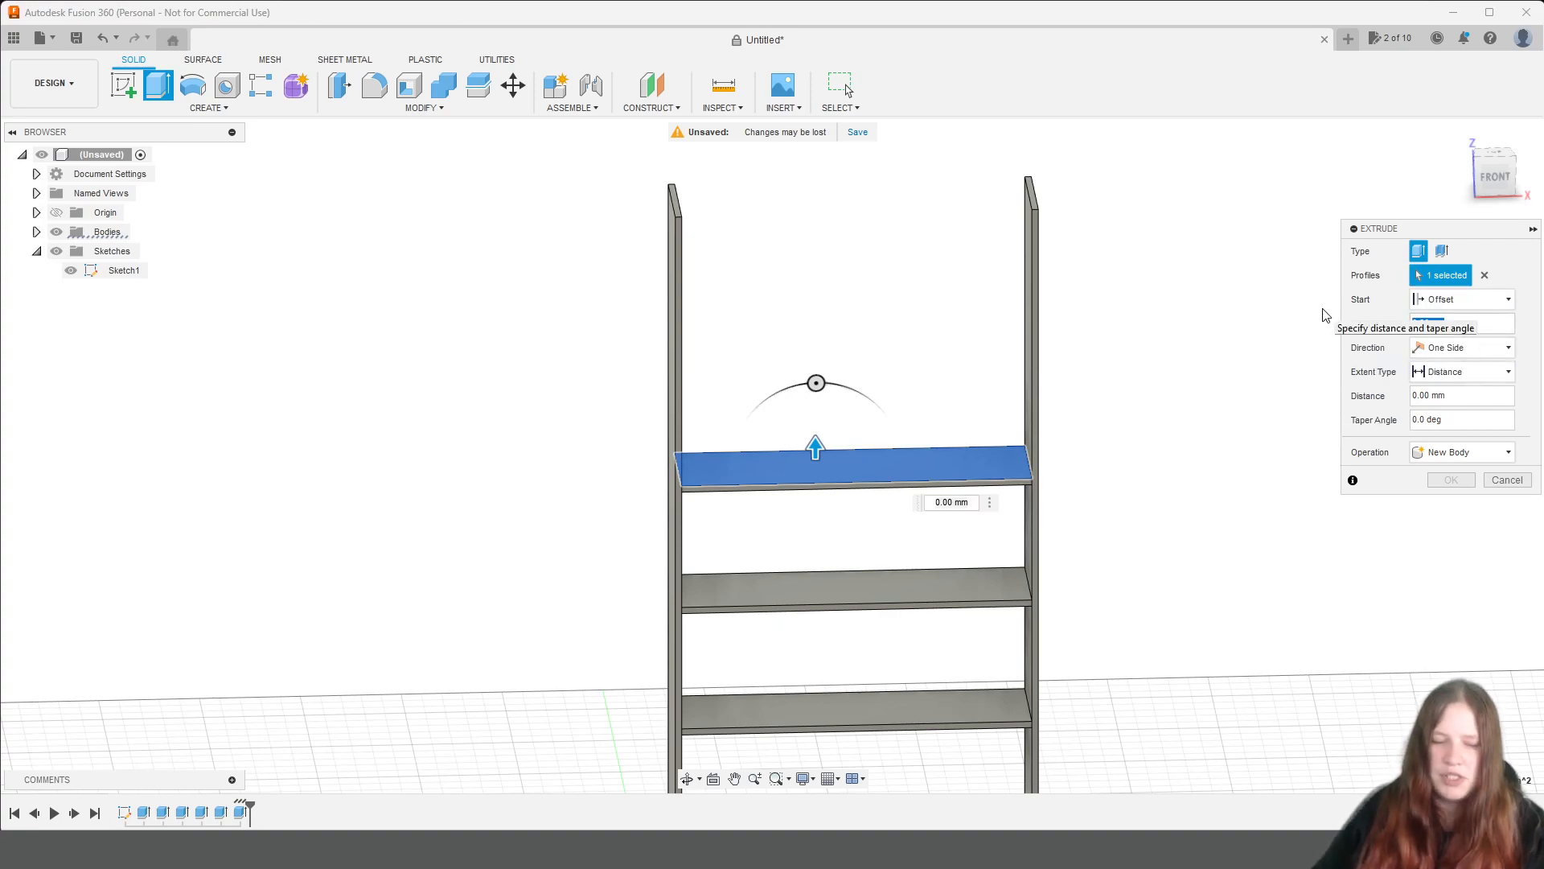
type("300")
key("Tab")
type("16")
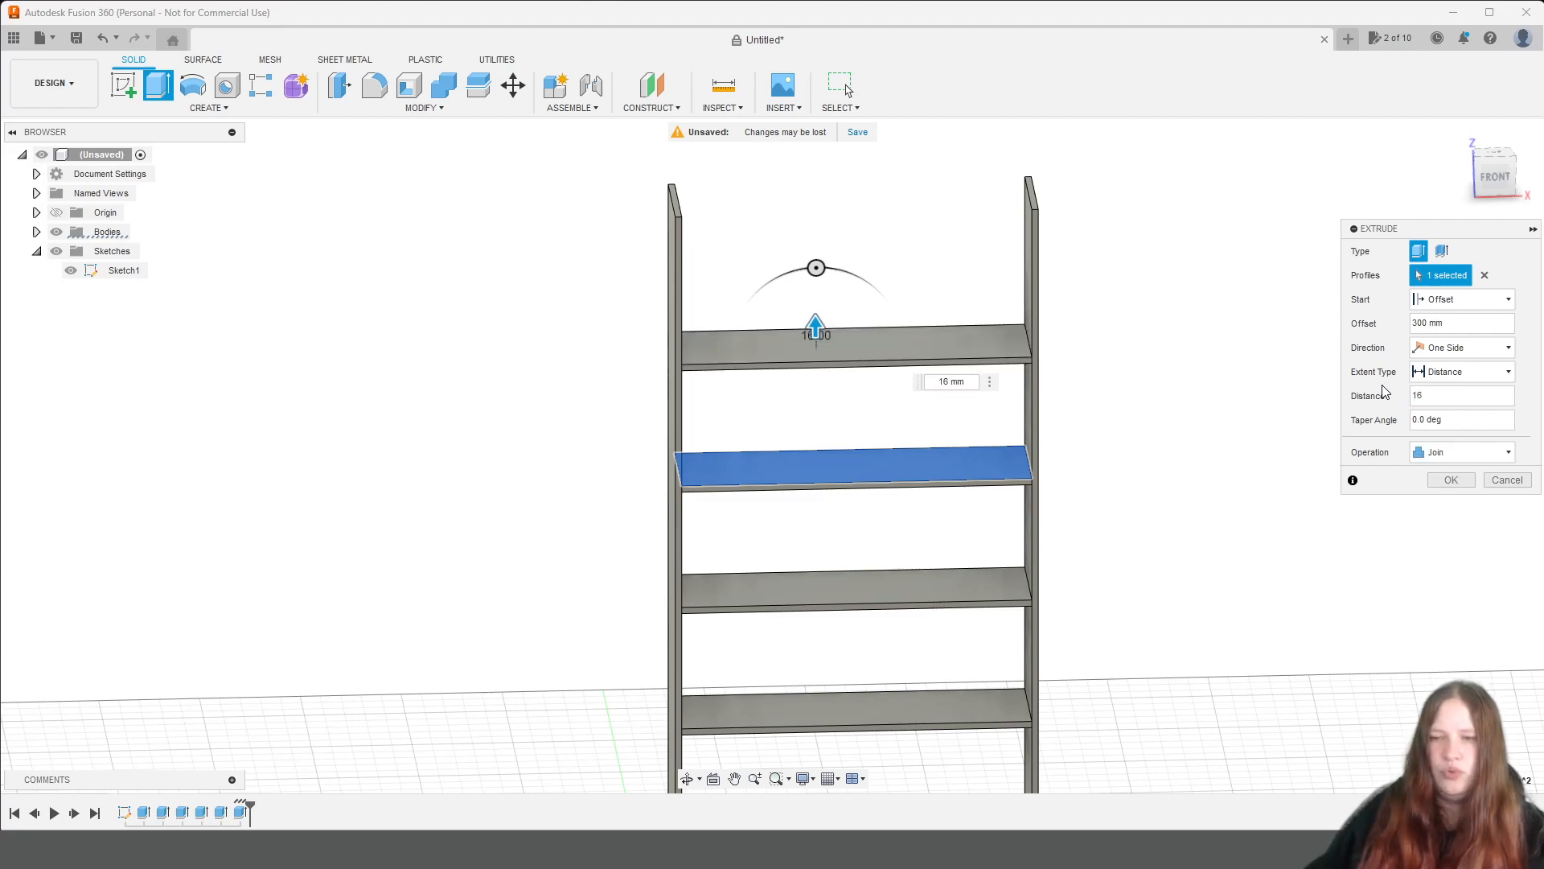
left_click_drag(1431, 395, 1396, 392)
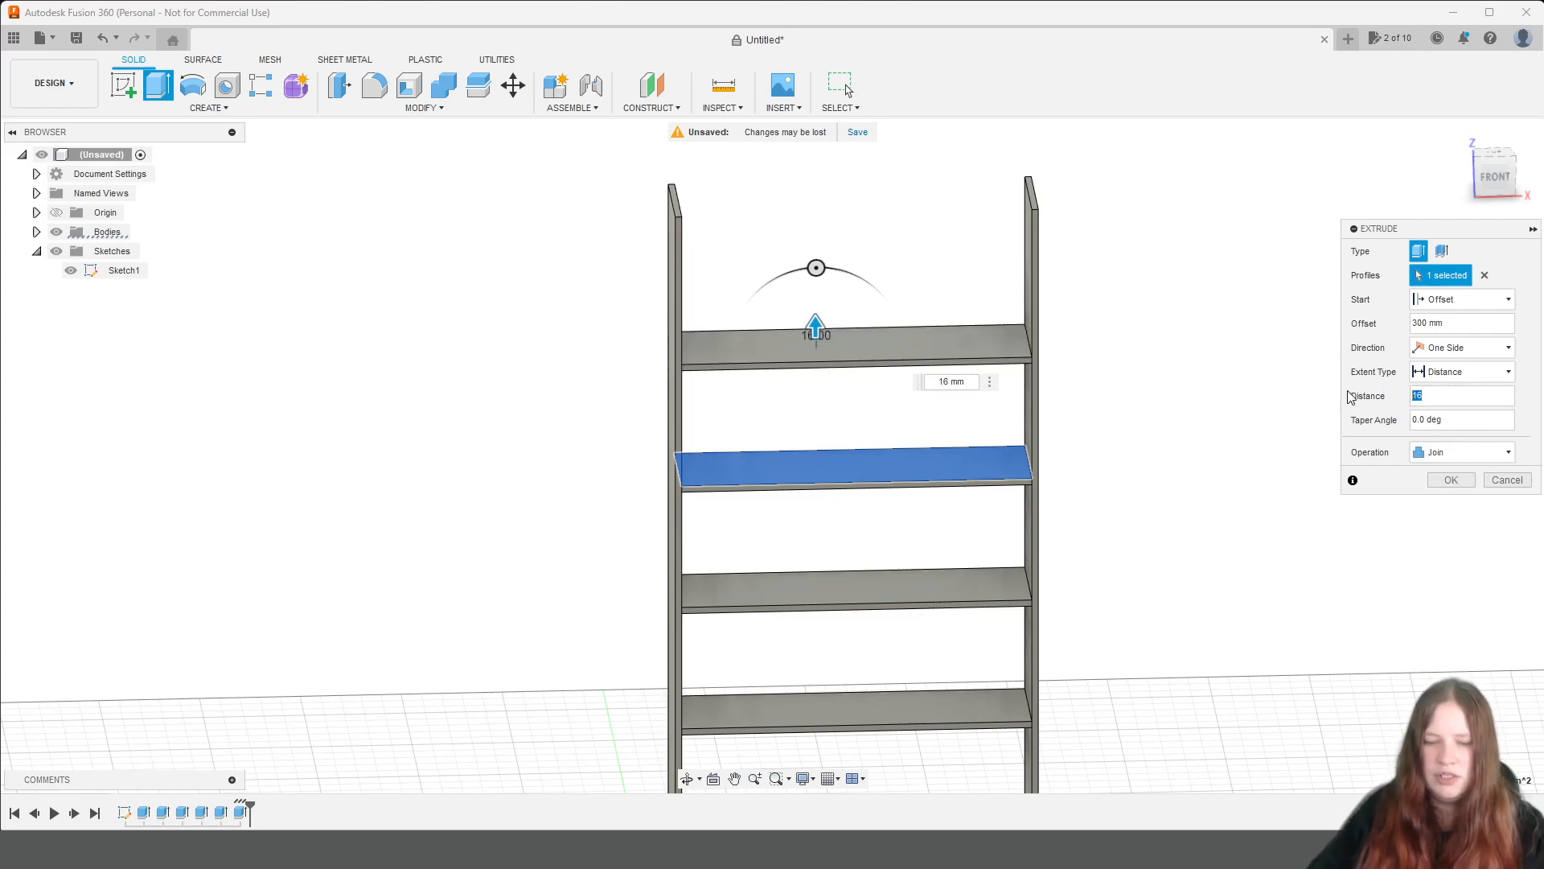
type("biezums")
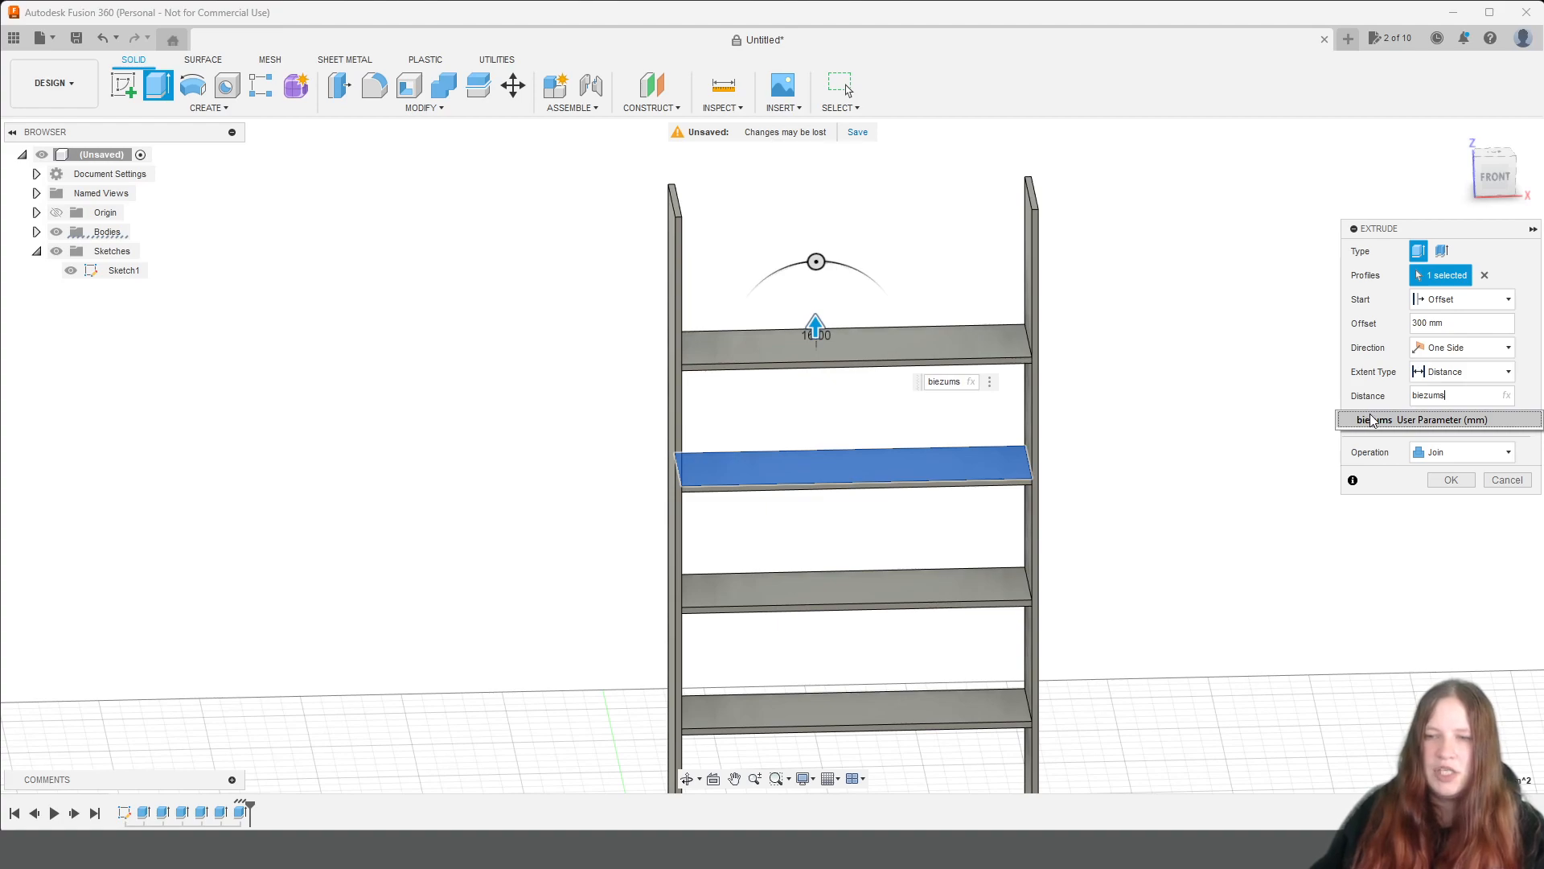
left_click(1369, 420)
left_click(1431, 453)
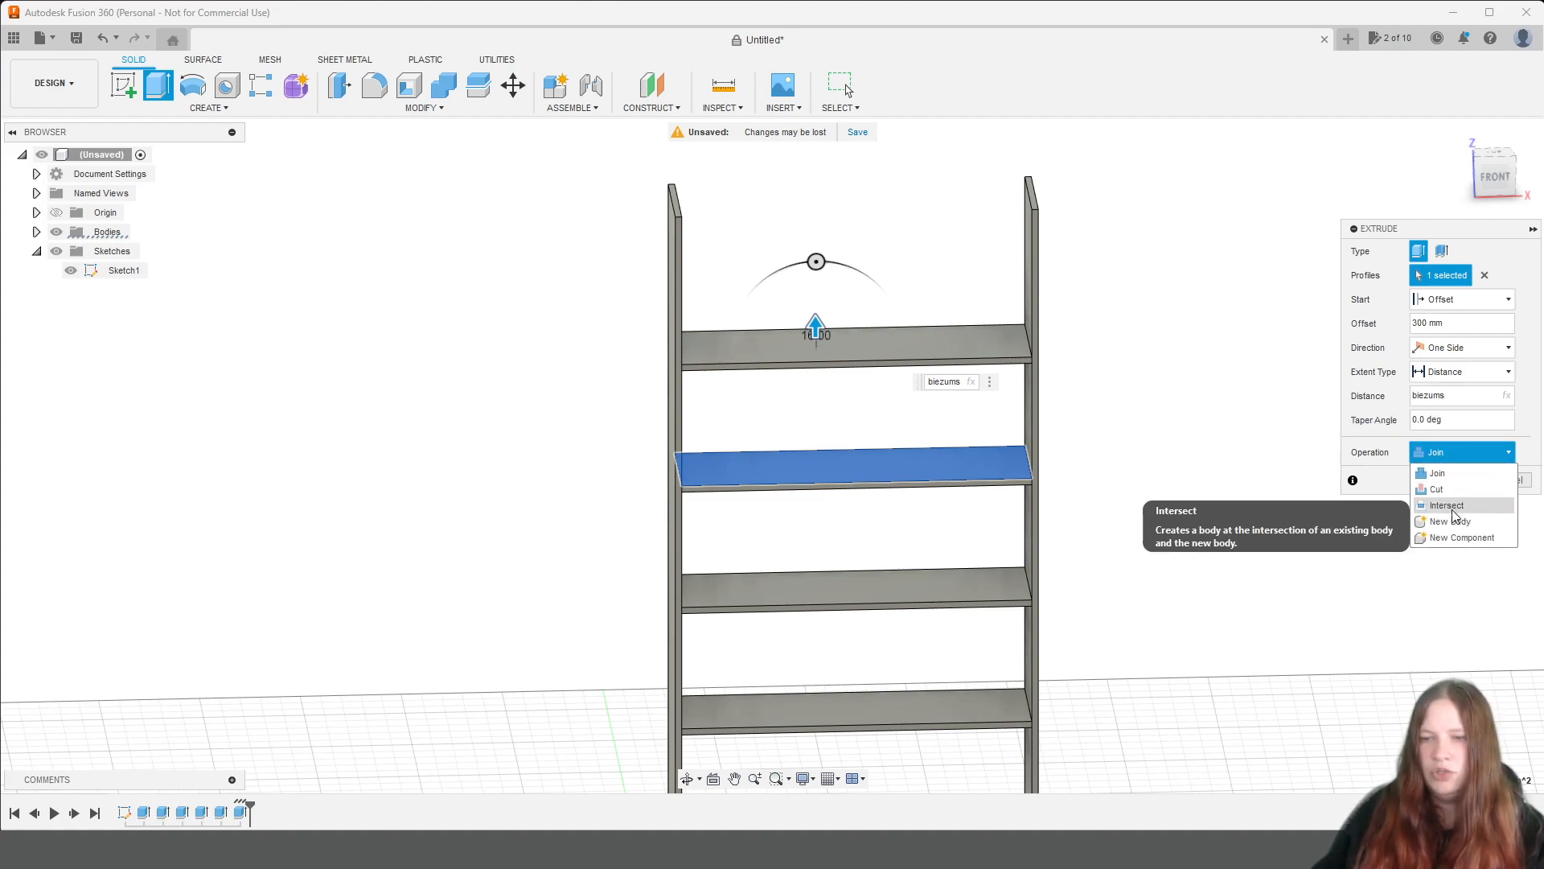
left_click(1452, 521)
left_click(1452, 480)
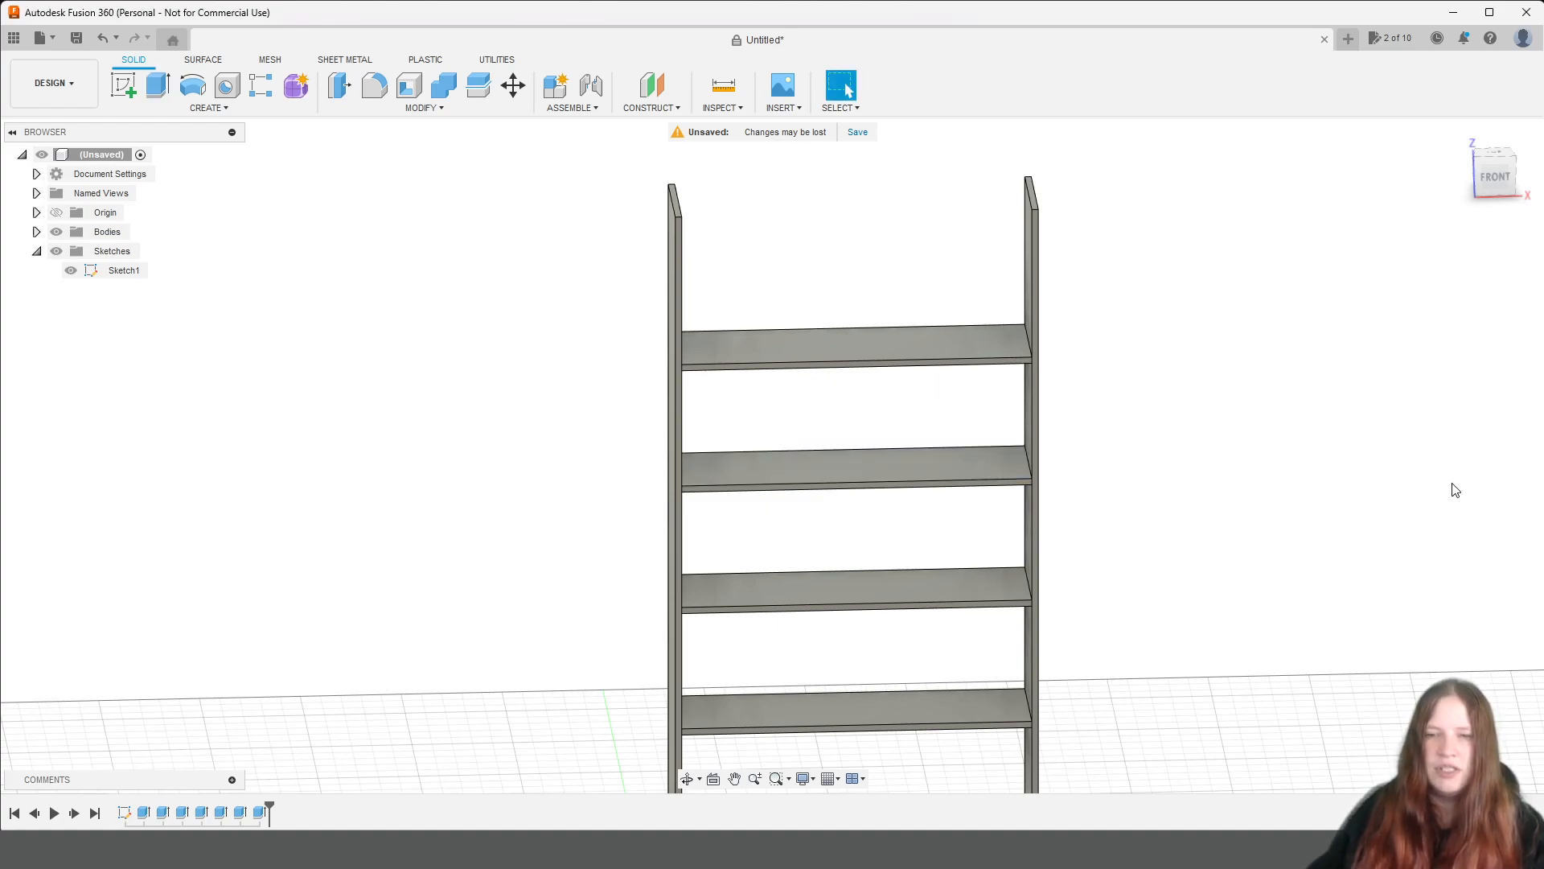
Measure the distance from the left side panel's inner front corner at the base to the underside of the third shelf.
middle_click_drag(1206, 286, 1210, 355)
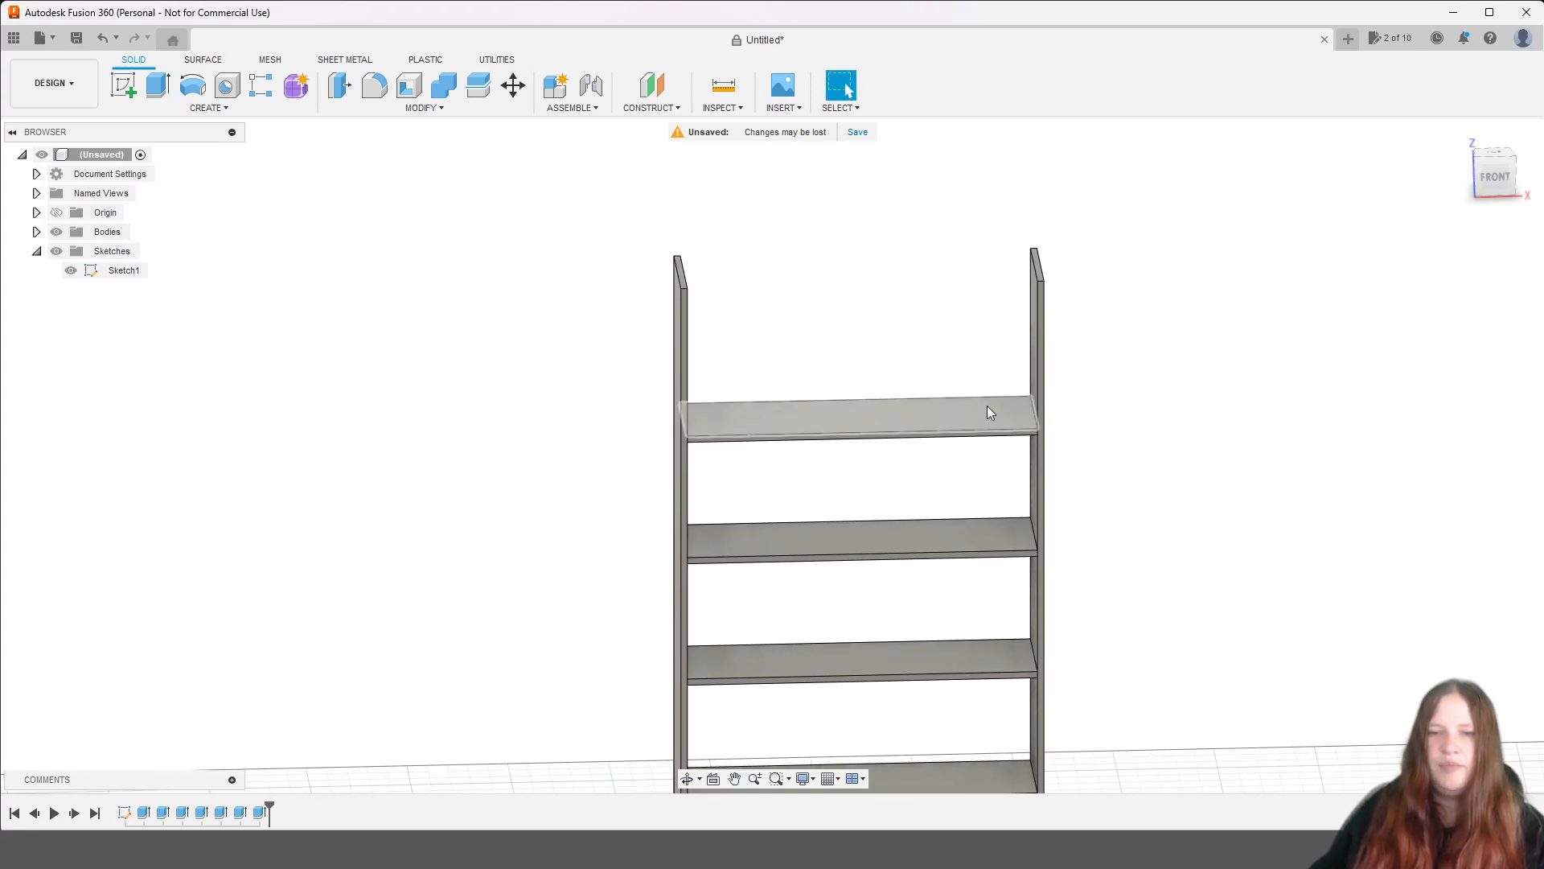
scroll(1231, 493, "down", 2)
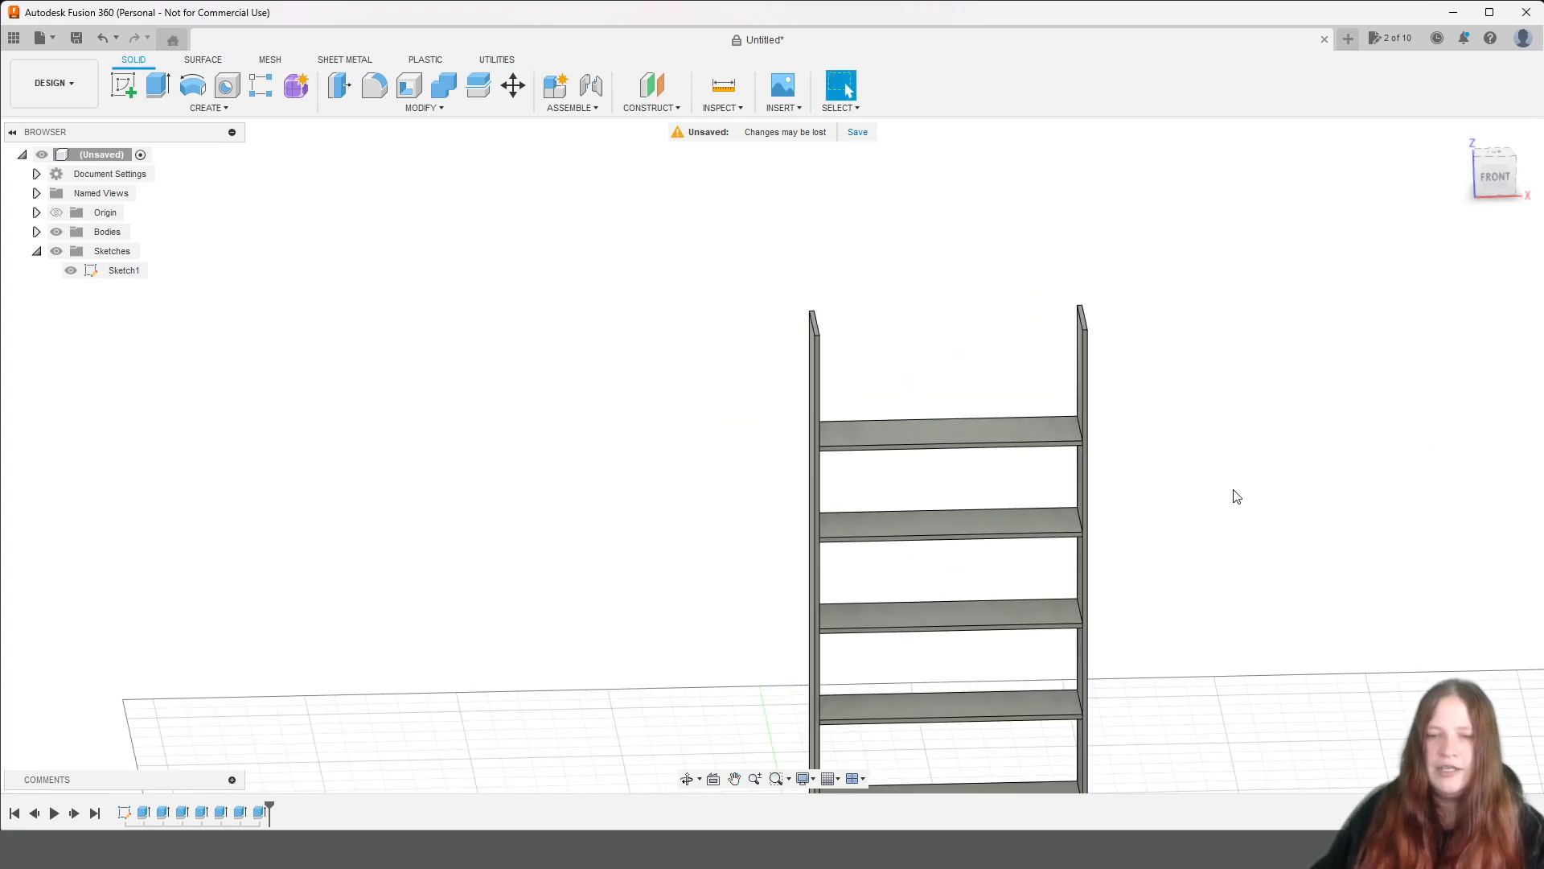
middle_click_drag(1355, 611, 1319, 444)
left_click_drag(1319, 444, 1314, 386)
key("Escape")
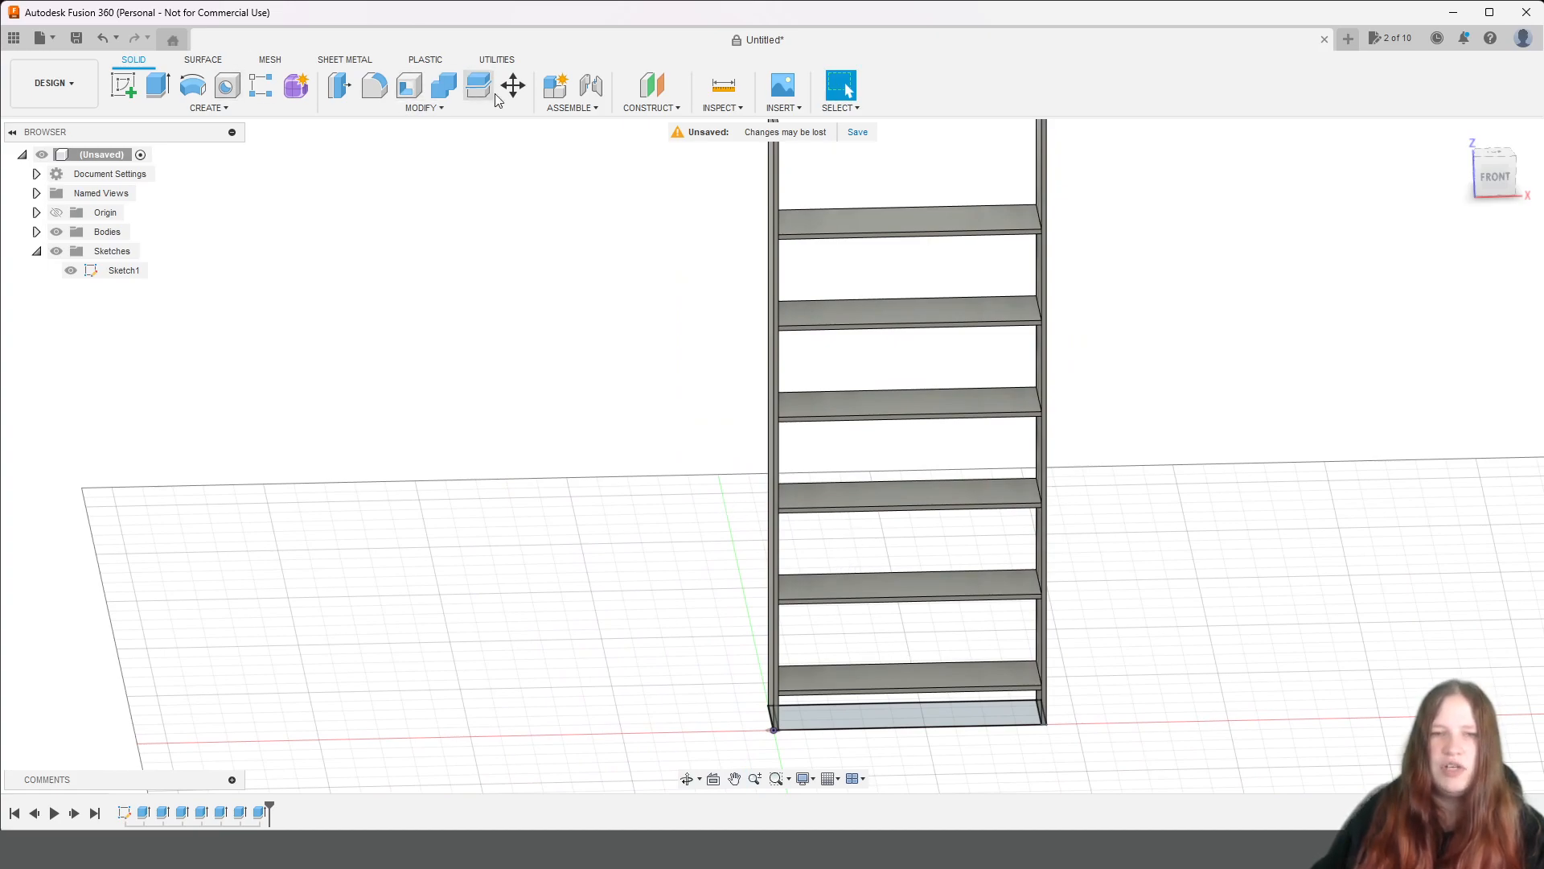
left_click(723, 85)
scroll(805, 563, "up", 5)
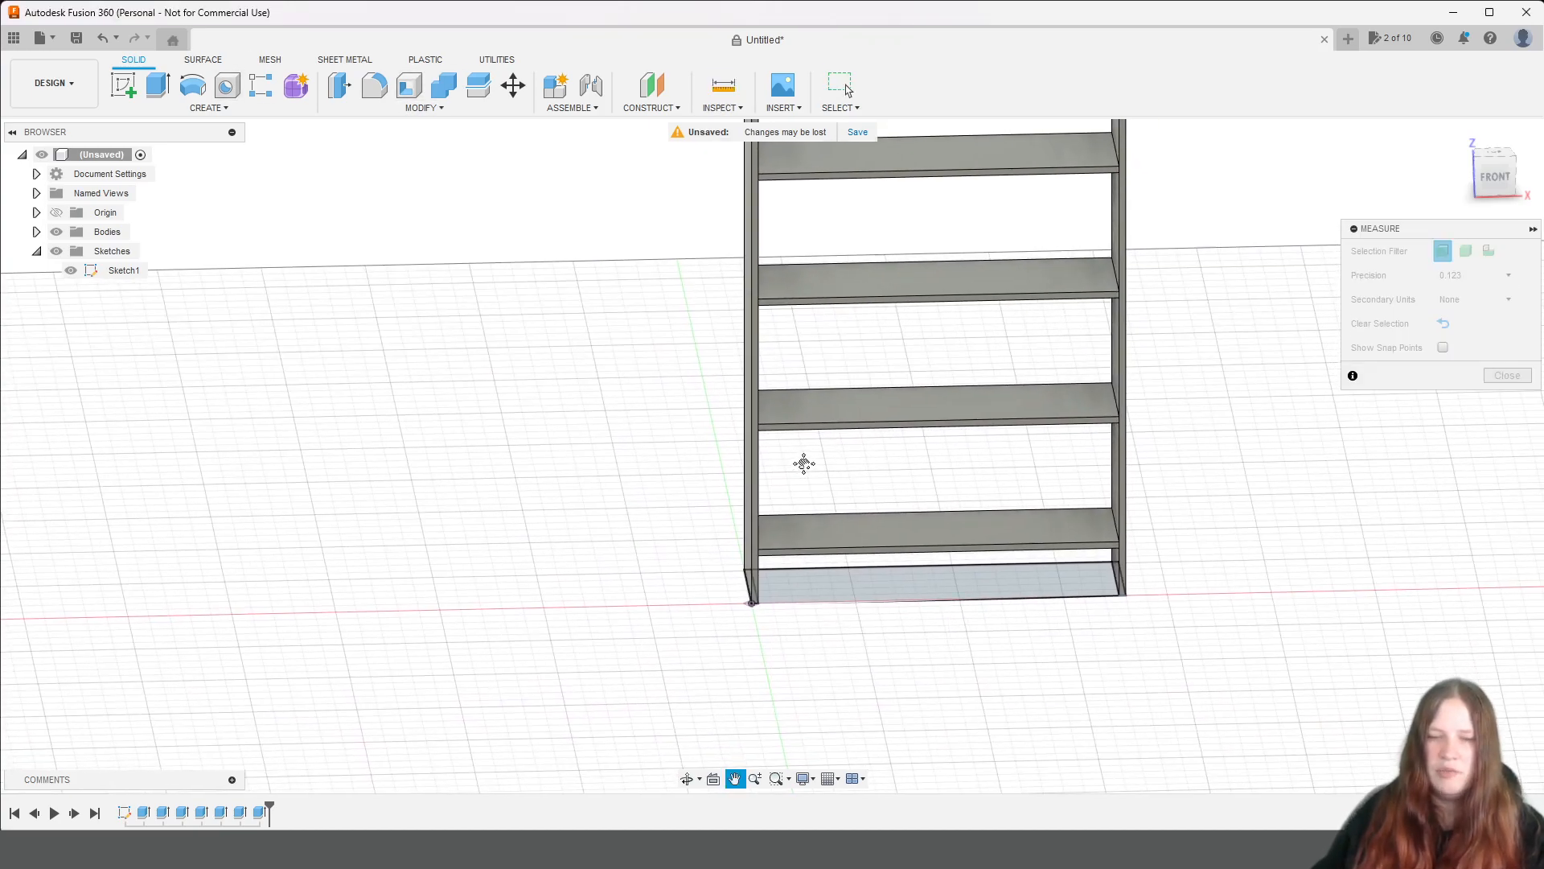
left_click(747, 601)
scroll(830, 368, "down", 2)
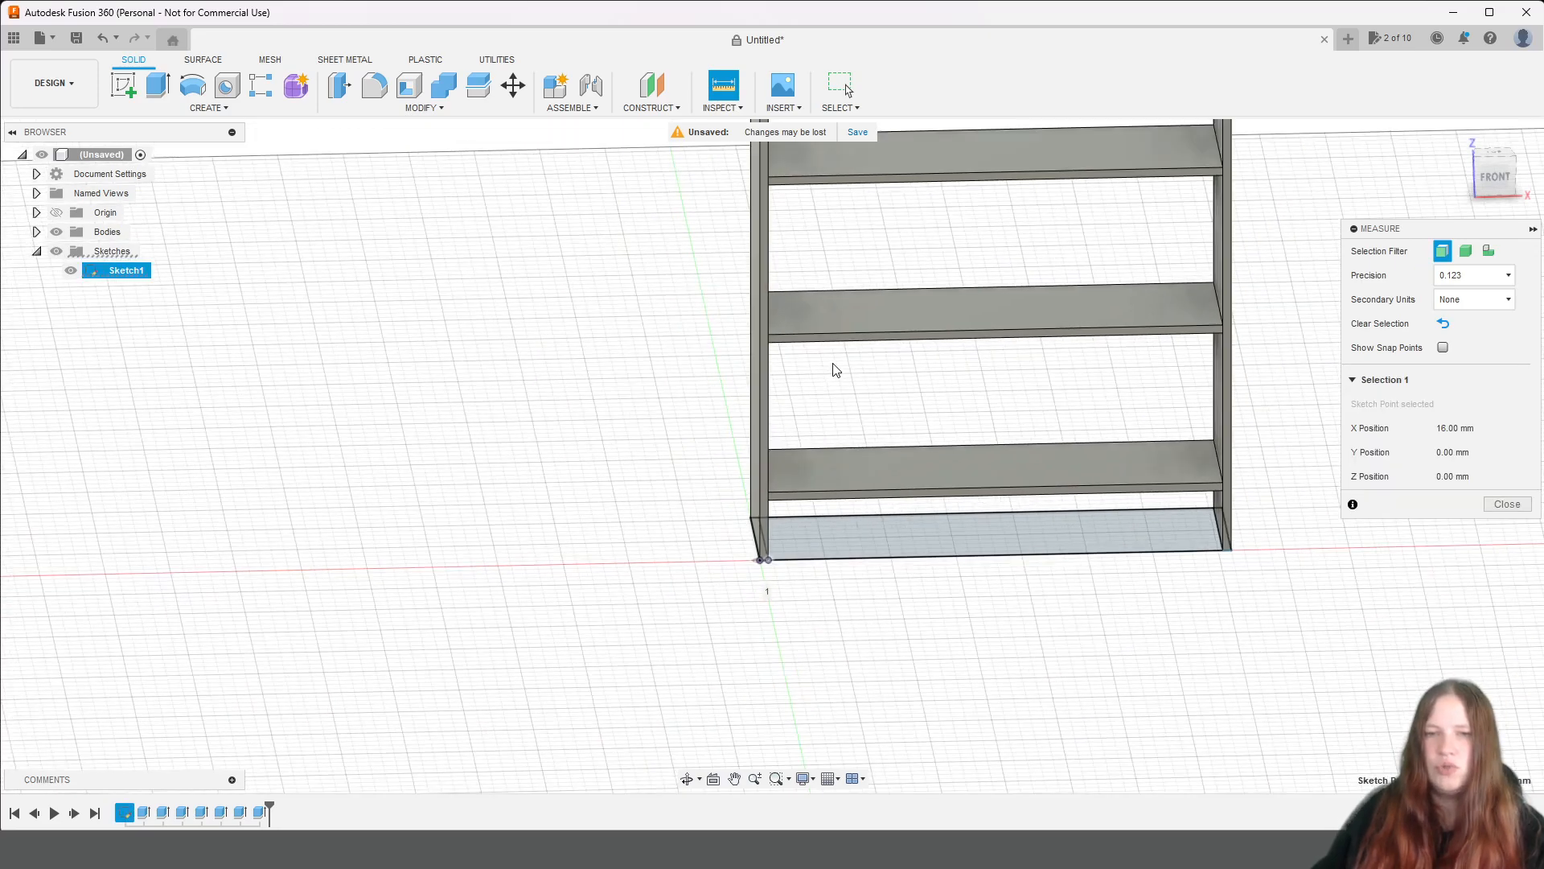
left_click(777, 203)
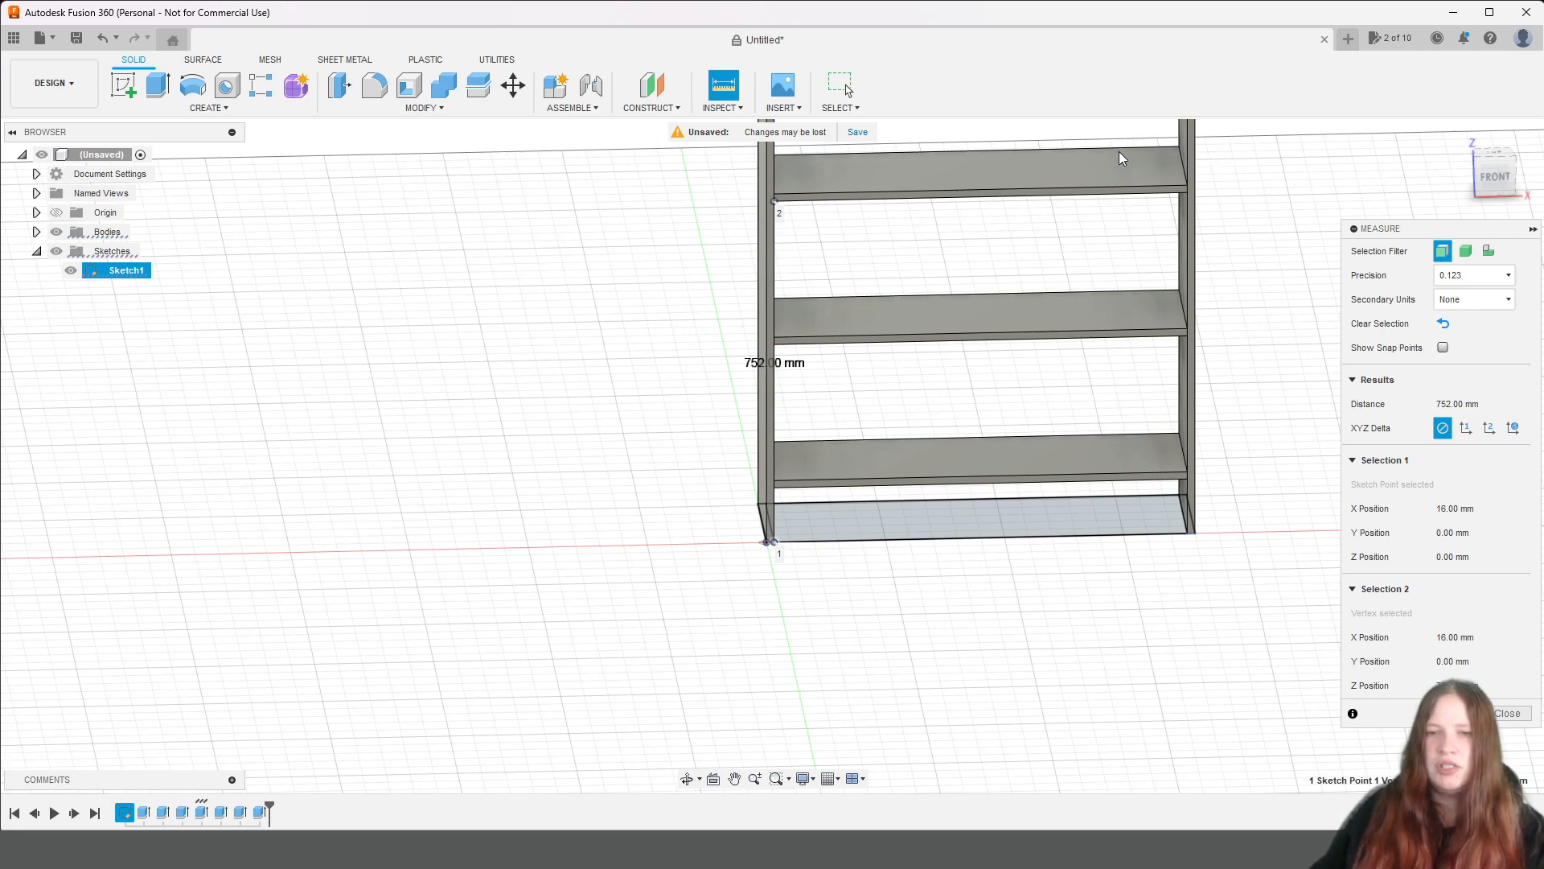
Measure the distance from the sixth shelf's upper front edge to the right side panel's top inner front corner.
middle_click_drag(1120, 155, 1131, 248)
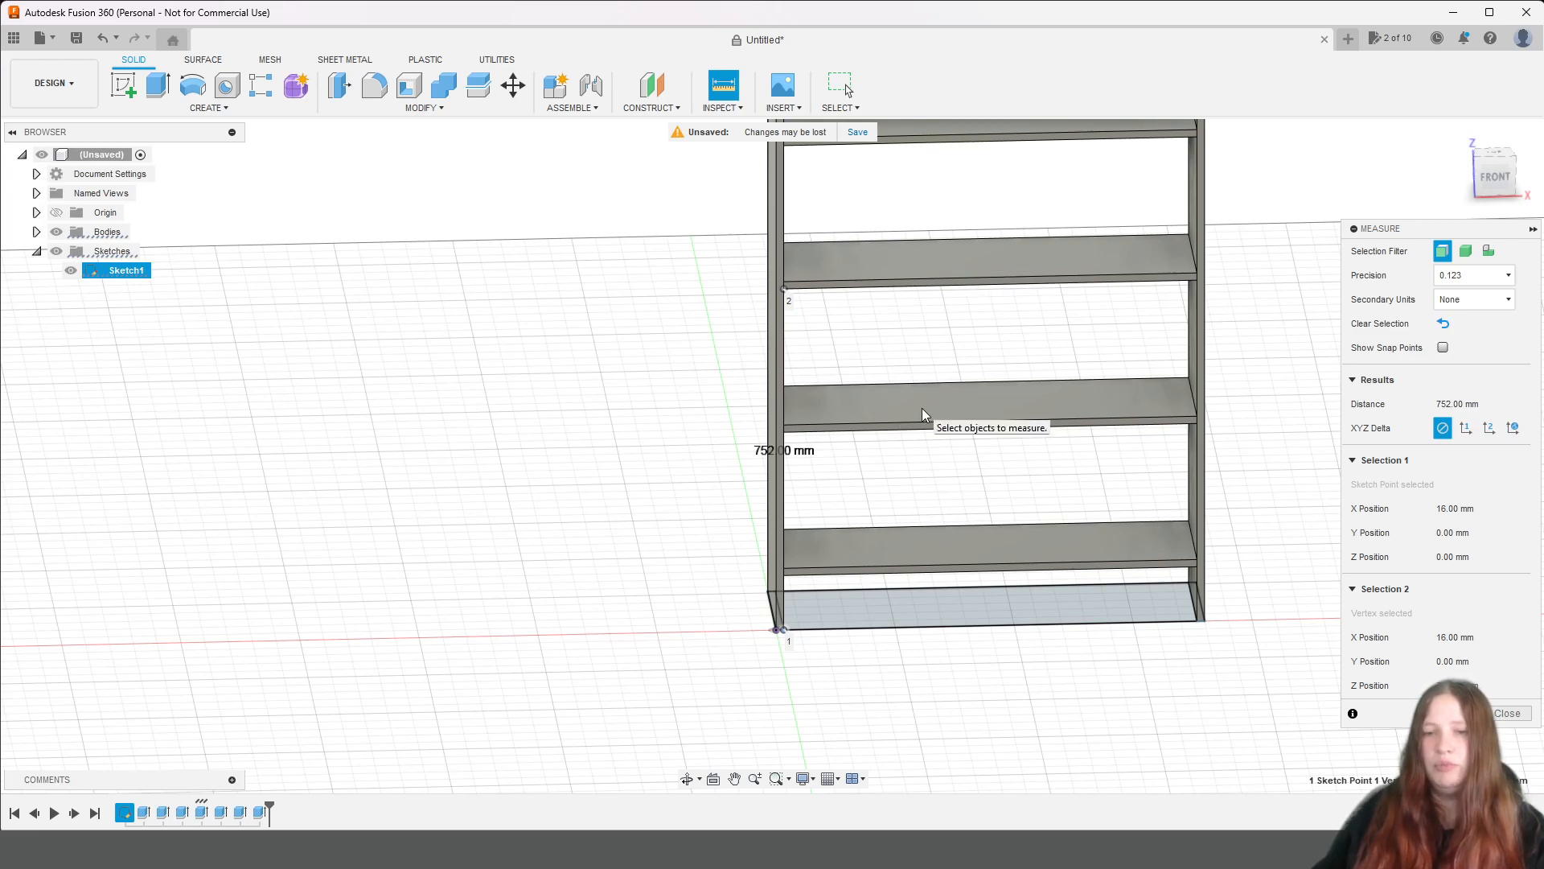
scroll(923, 412, "down", 4)
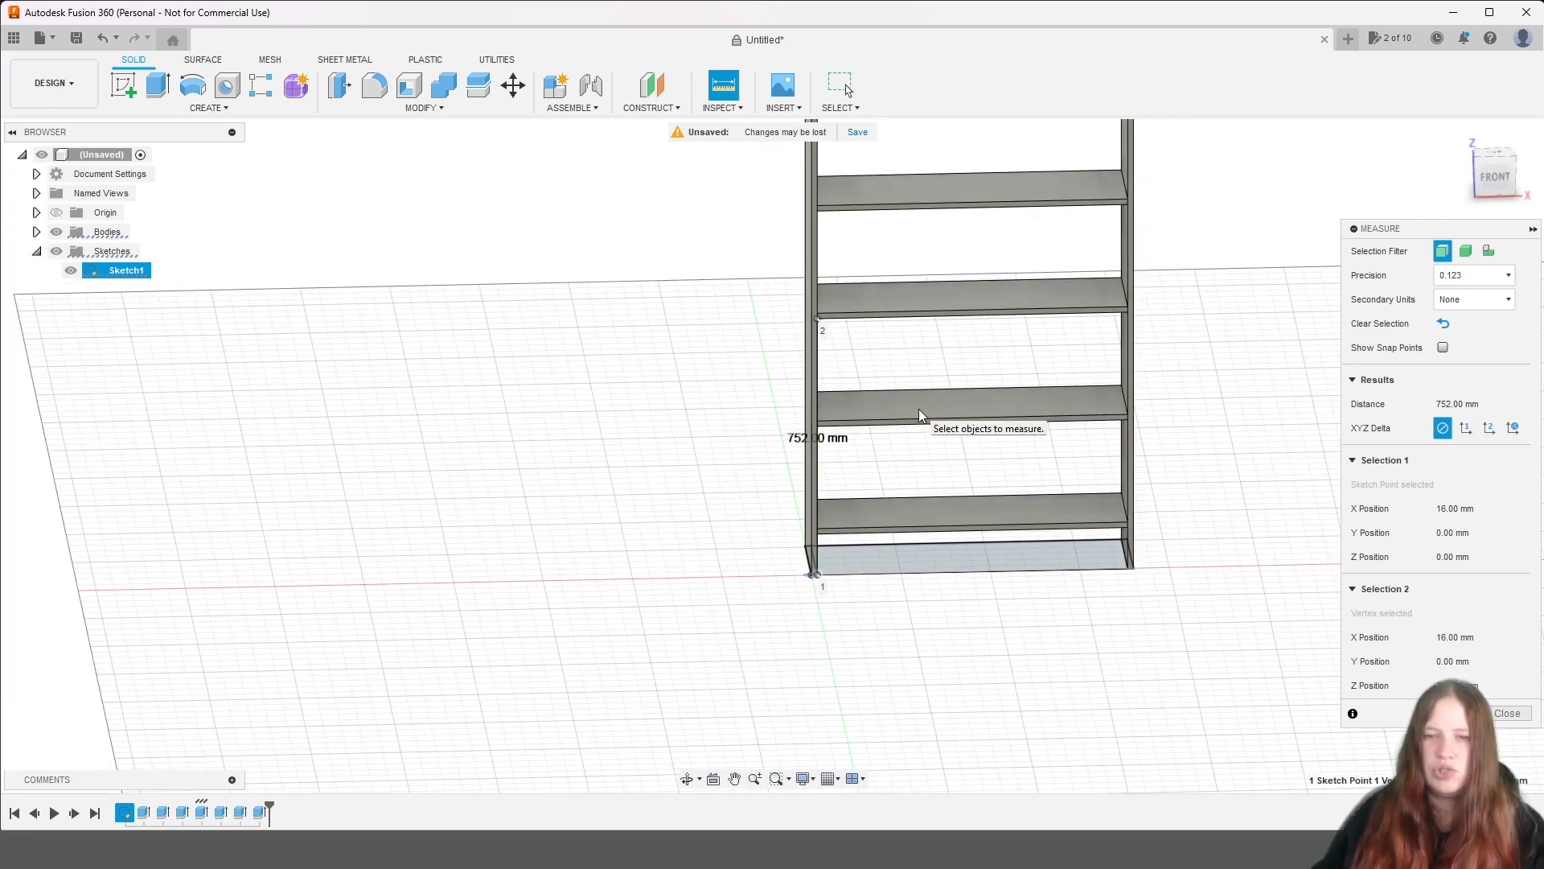
middle_click_drag(958, 281, 865, 420)
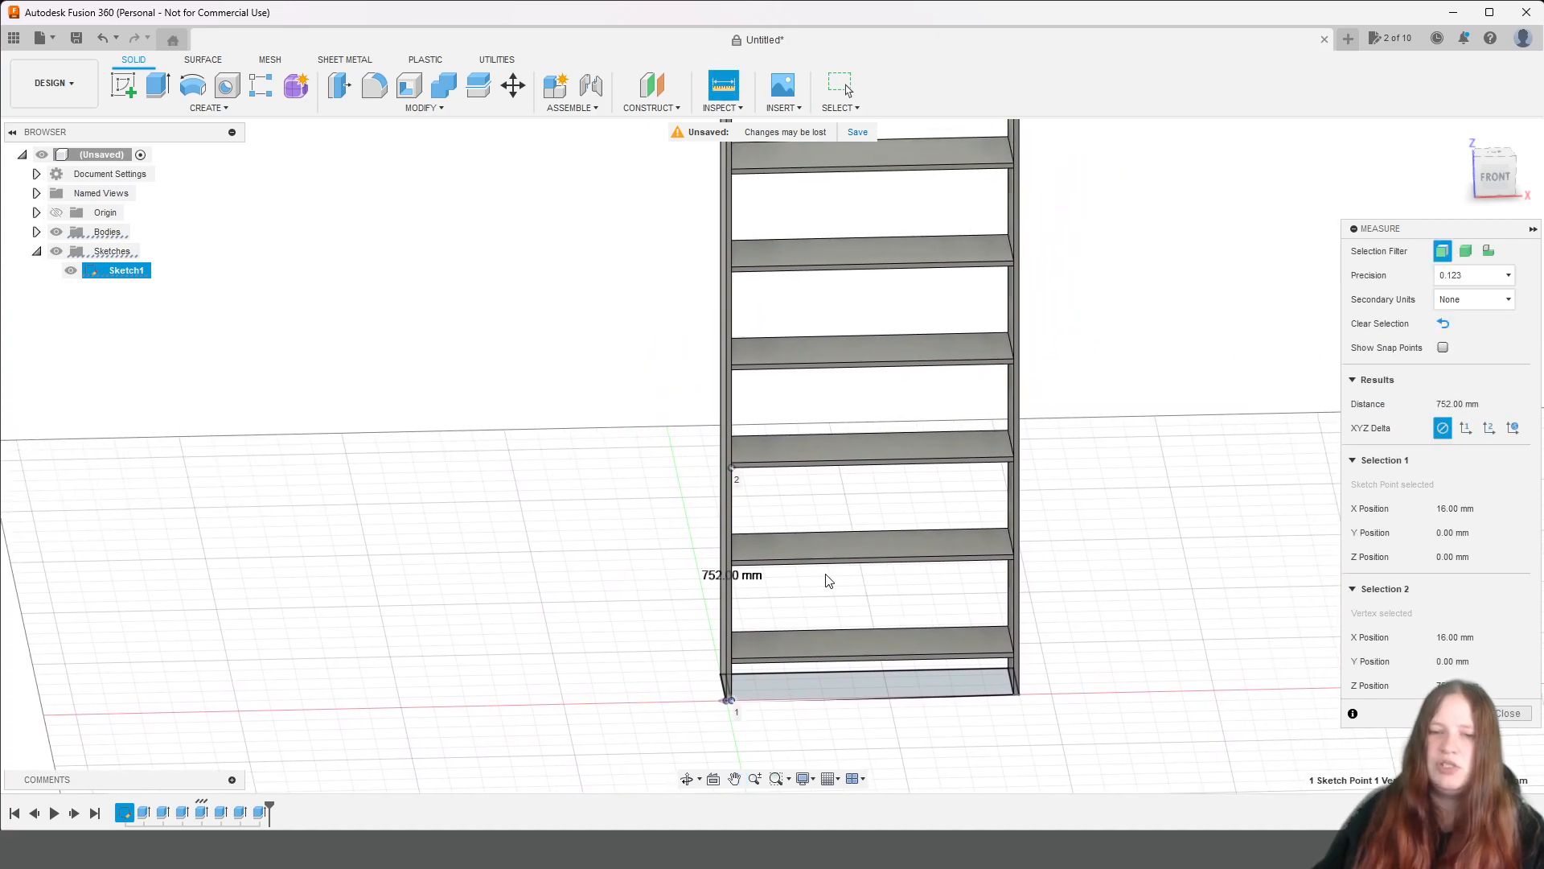
middle_click_drag(750, 494, 865, 590)
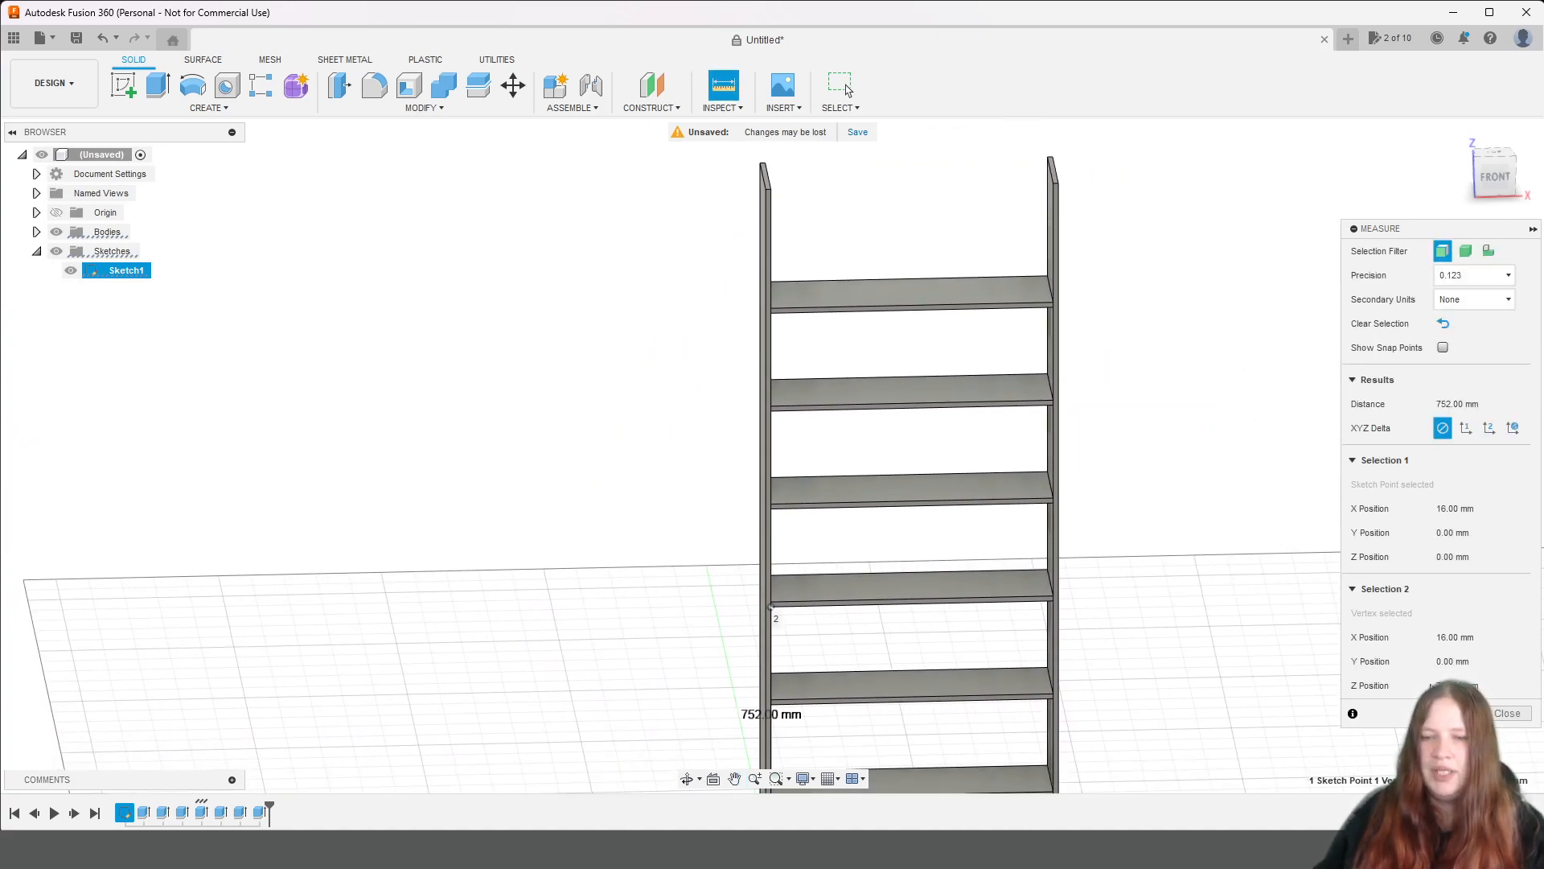
scroll(1037, 277, "up", 3)
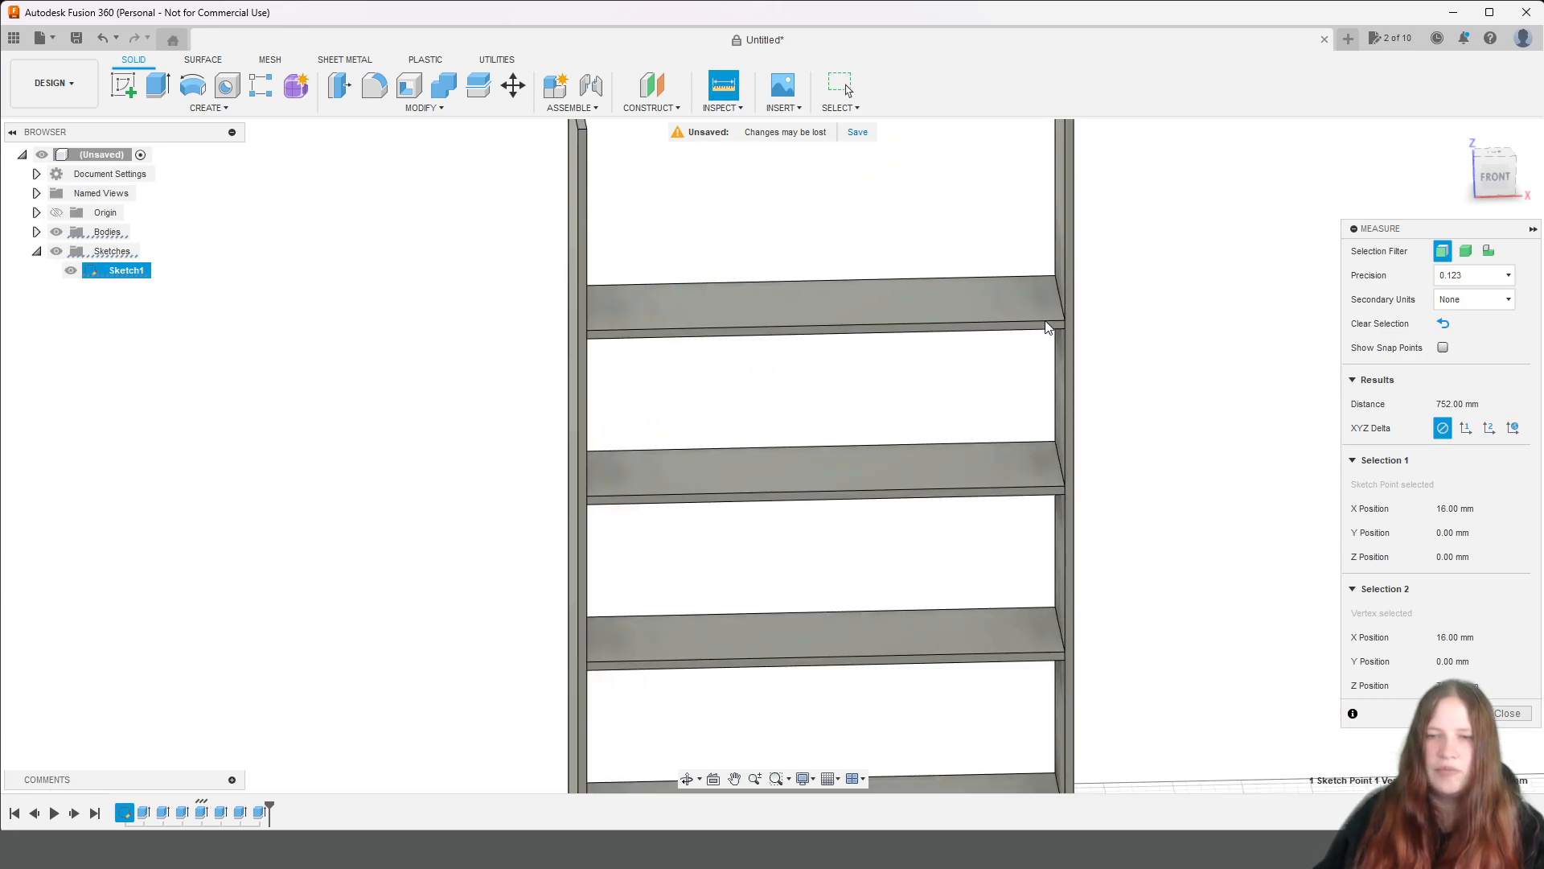
left_click(1046, 321)
left_click(1507, 375)
middle_click_drag(1279, 286, 1291, 426)
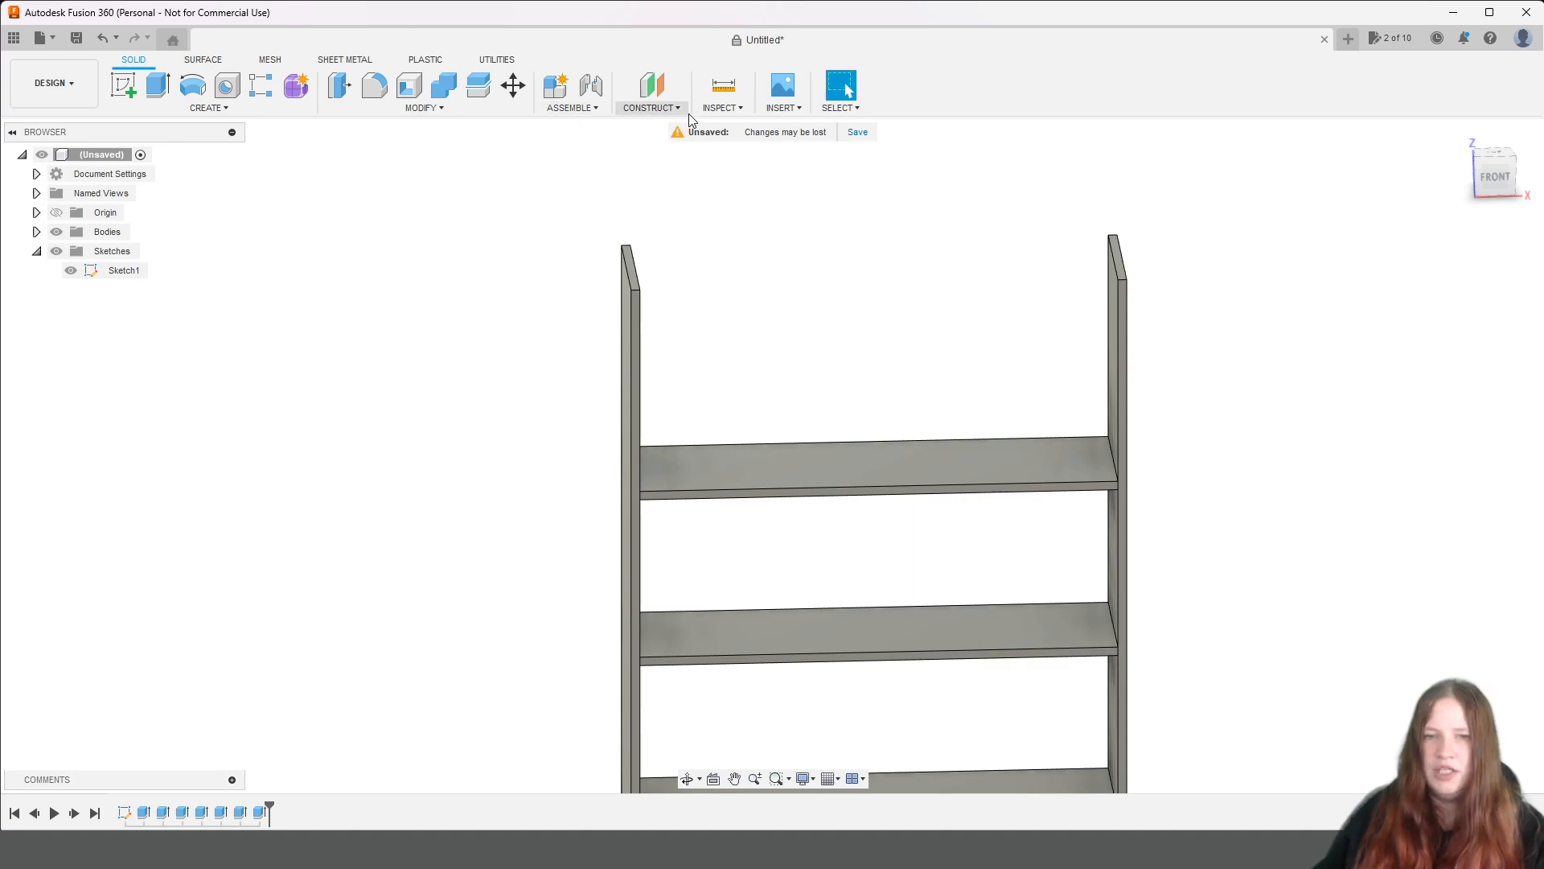
left_click(723, 84)
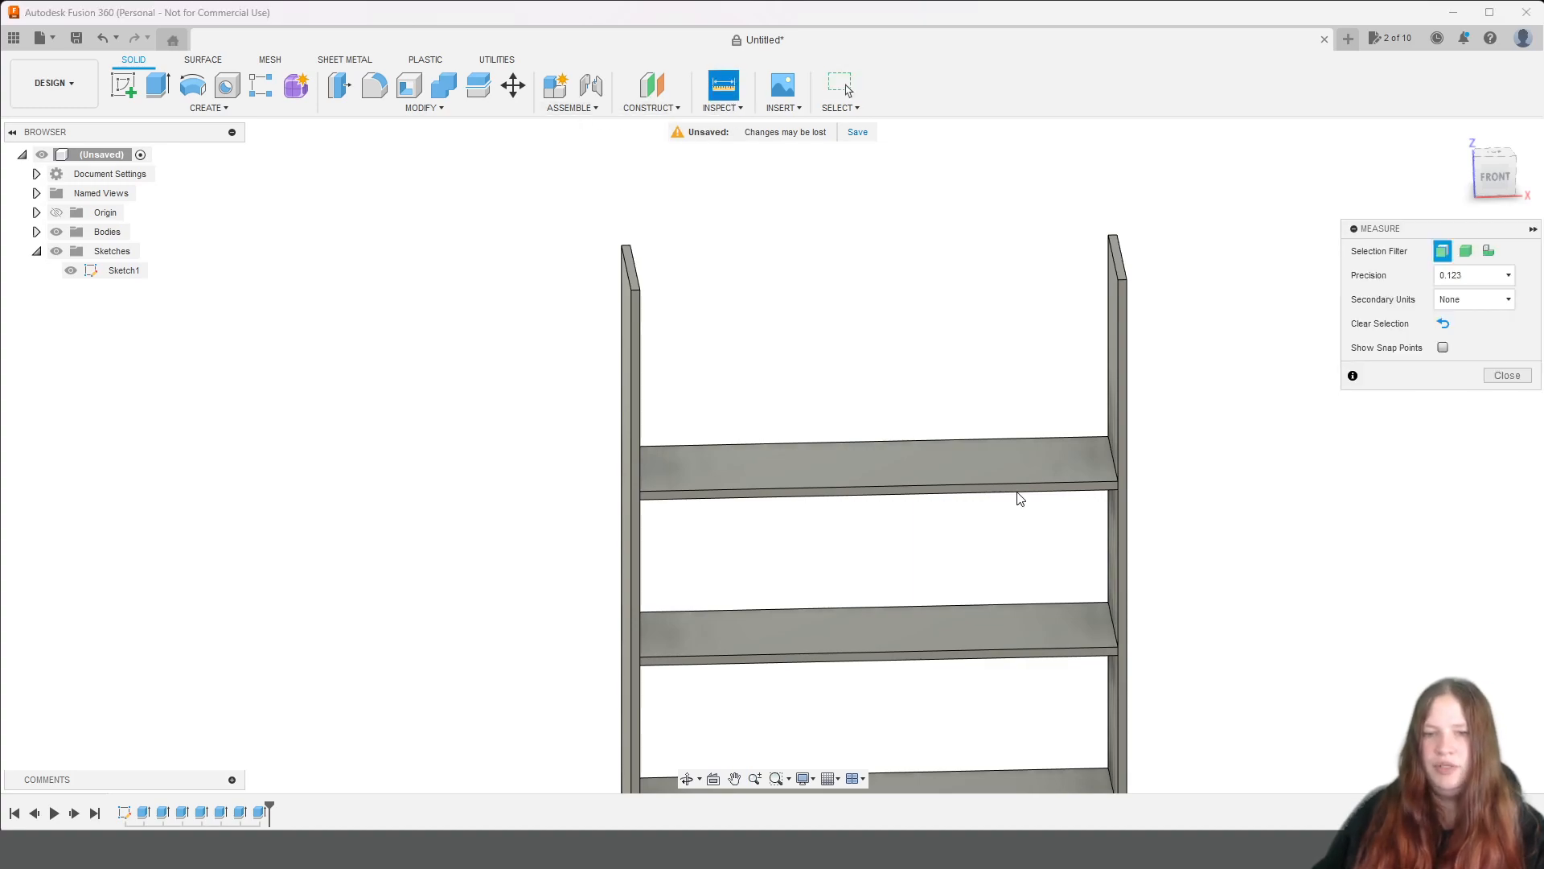
left_click(1102, 483)
left_click(1117, 279)
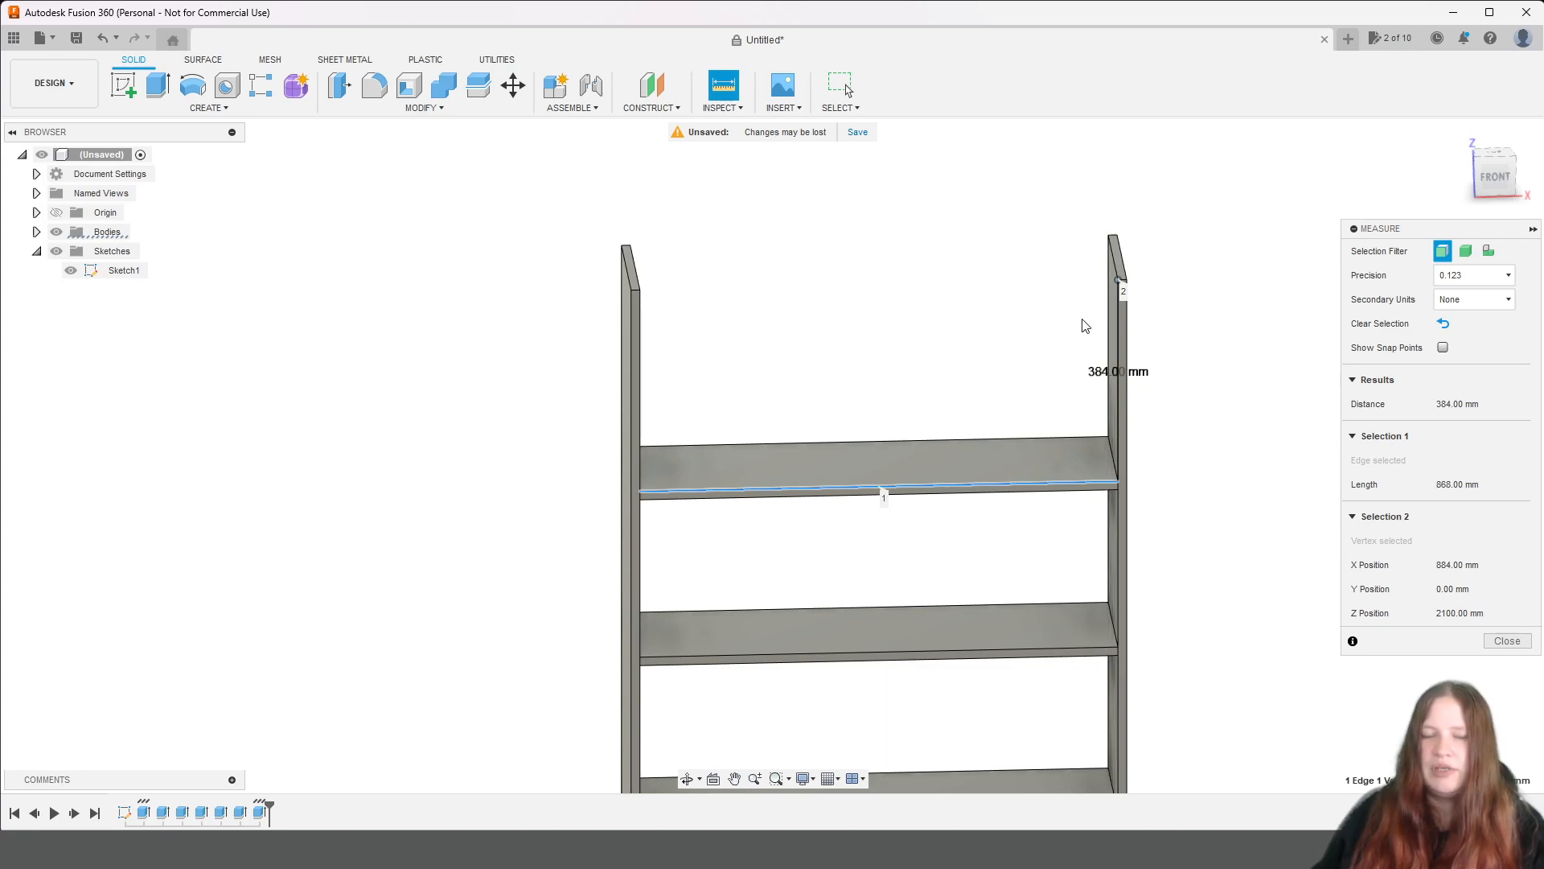
middle_click_drag(1234, 360, 1226, 297)
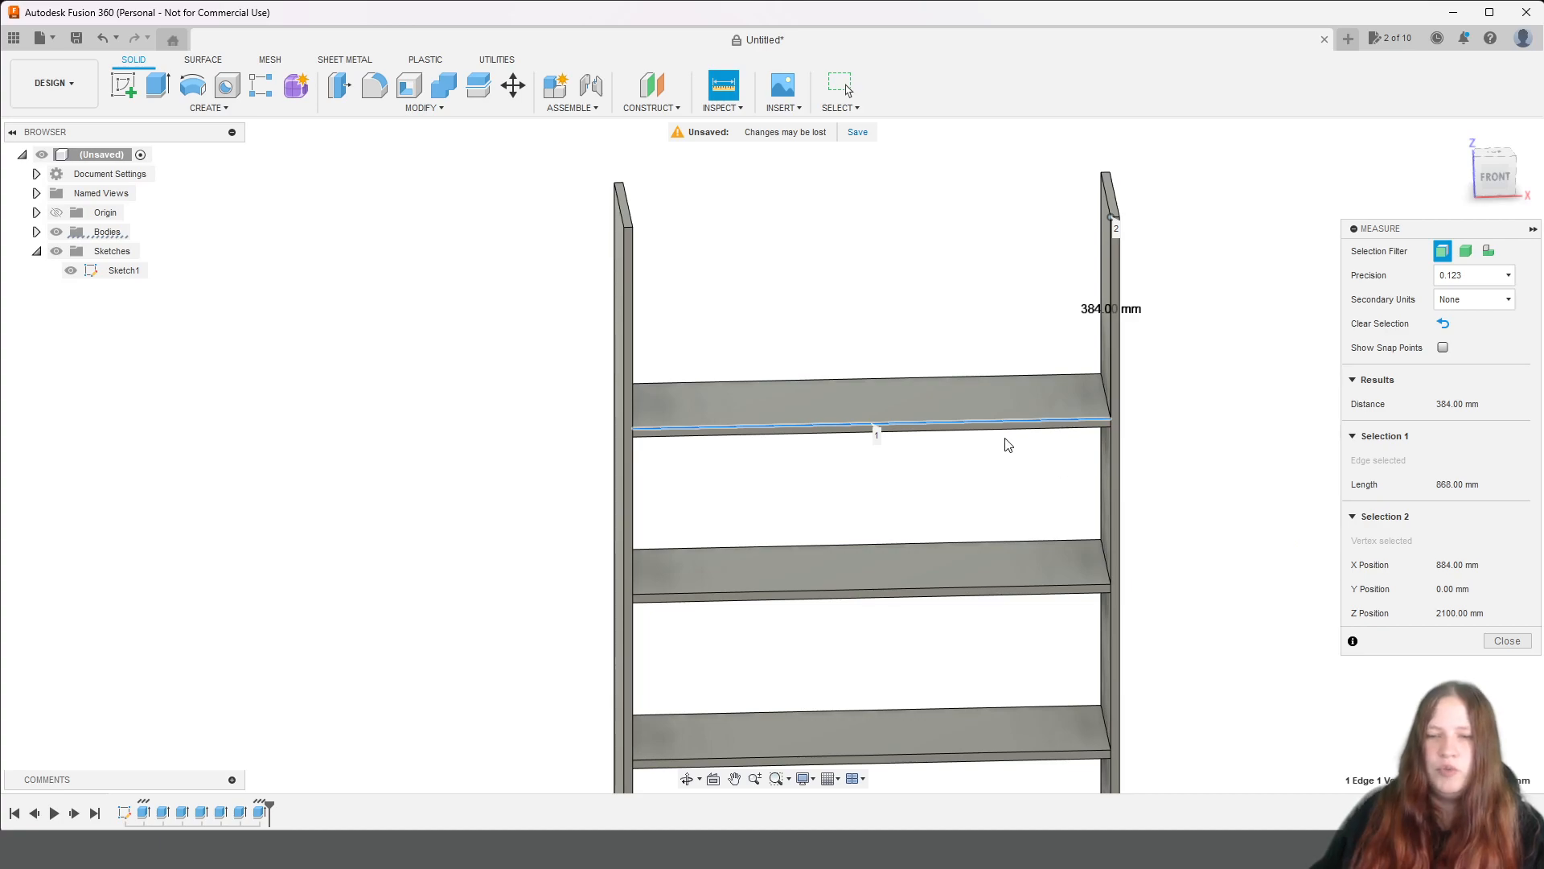
middle_click_drag(1152, 313, 1085, 396)
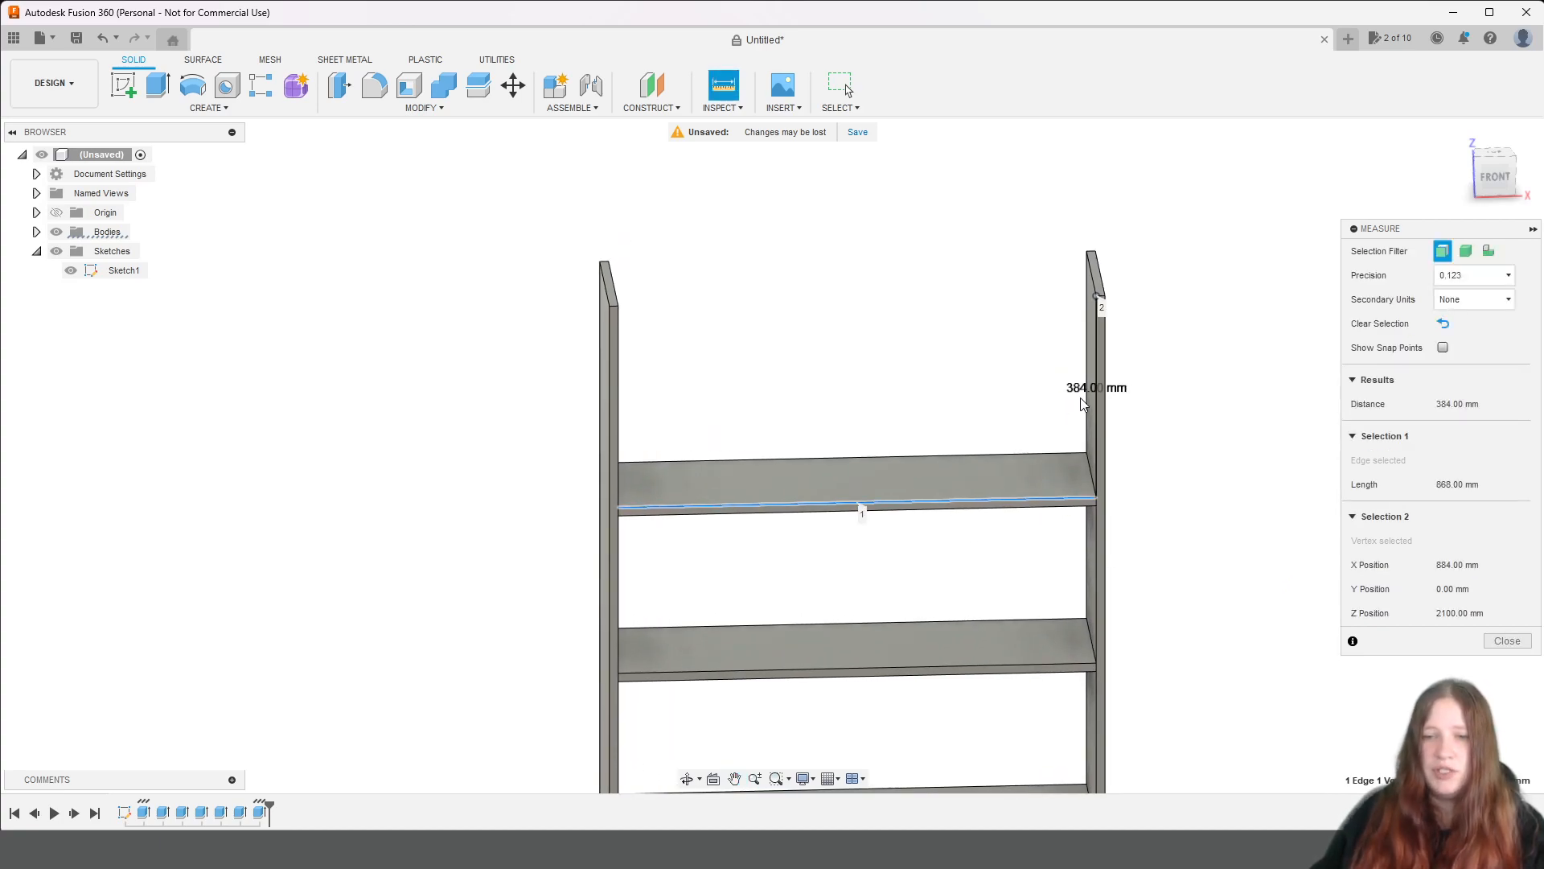
scroll(1163, 278, "down", 1)
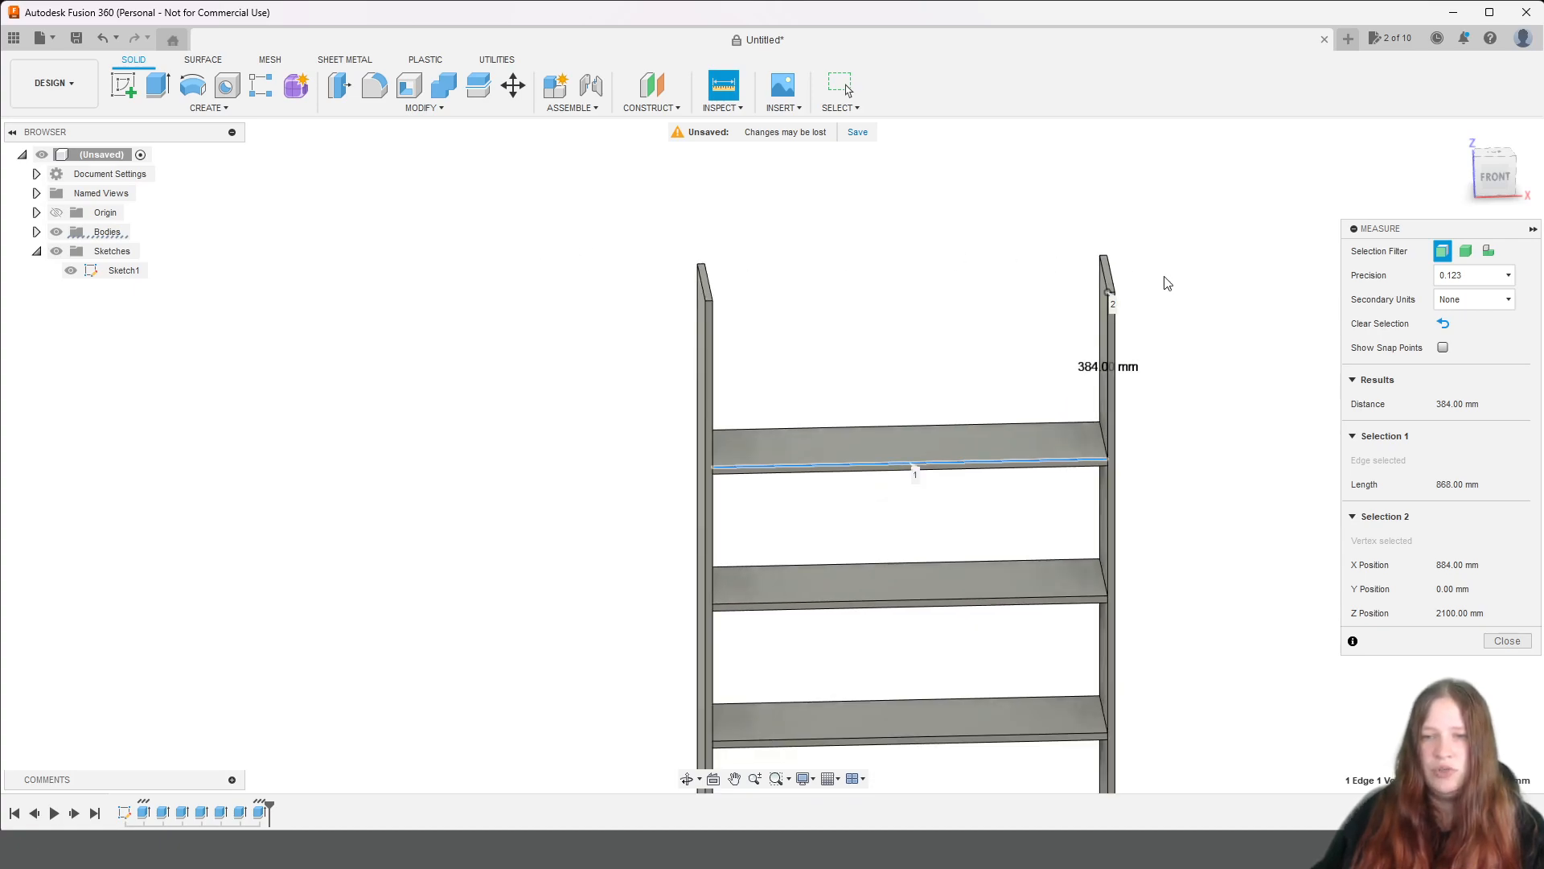
Set up a 16 mm extrusion of the sixth shelf's top face, starting at an offset of 384 mm - biezums.
scroll(1163, 289, "up", 3)
left_click(166, 85)
left_click(765, 538)
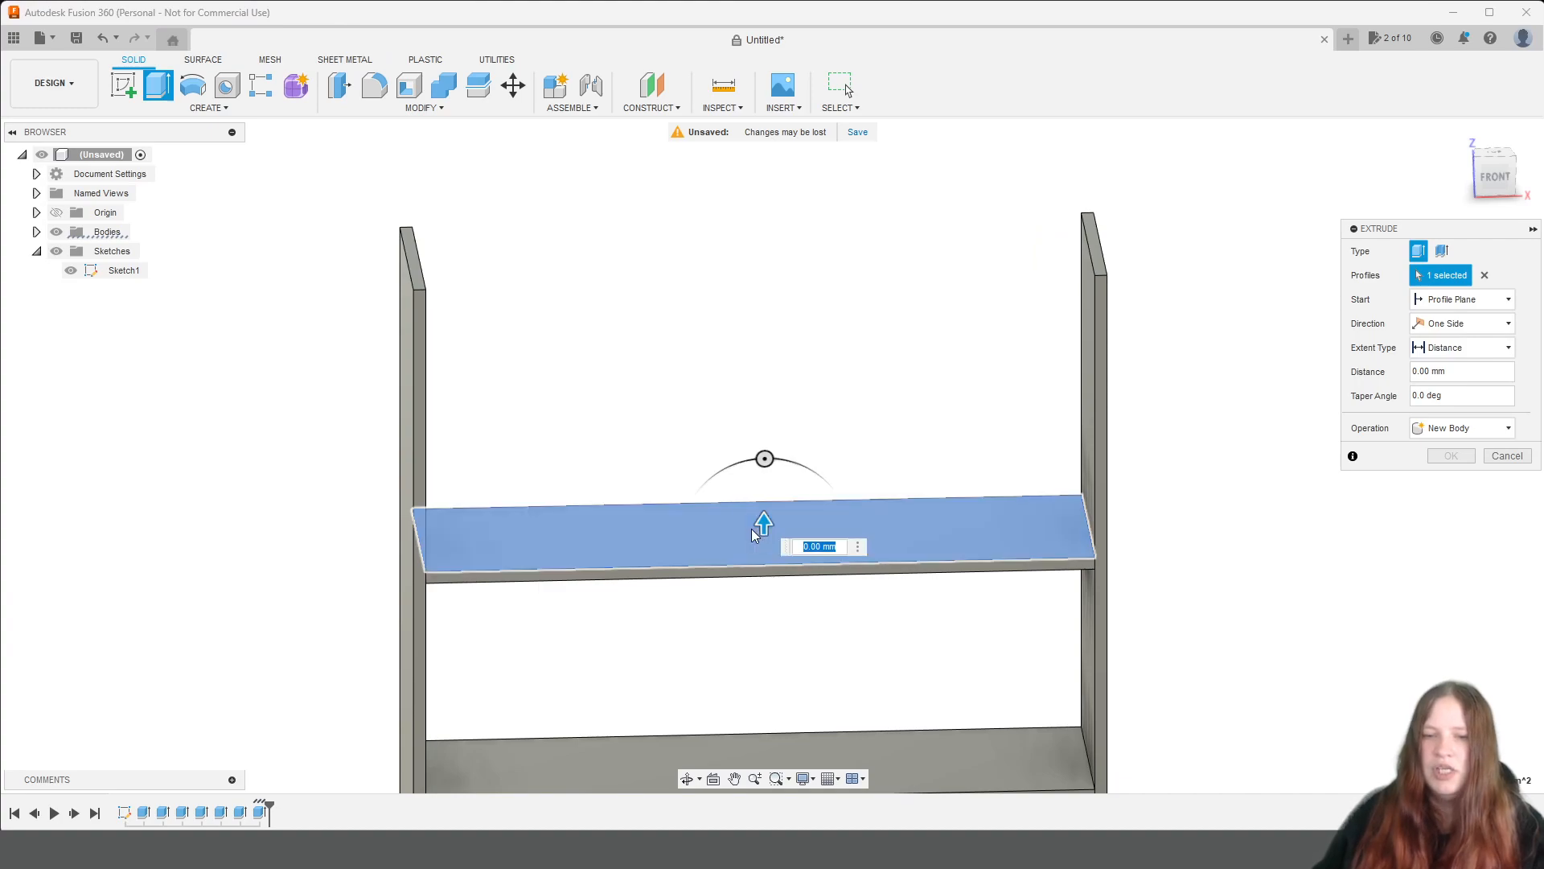
left_click_drag(764, 519, 764, 242)
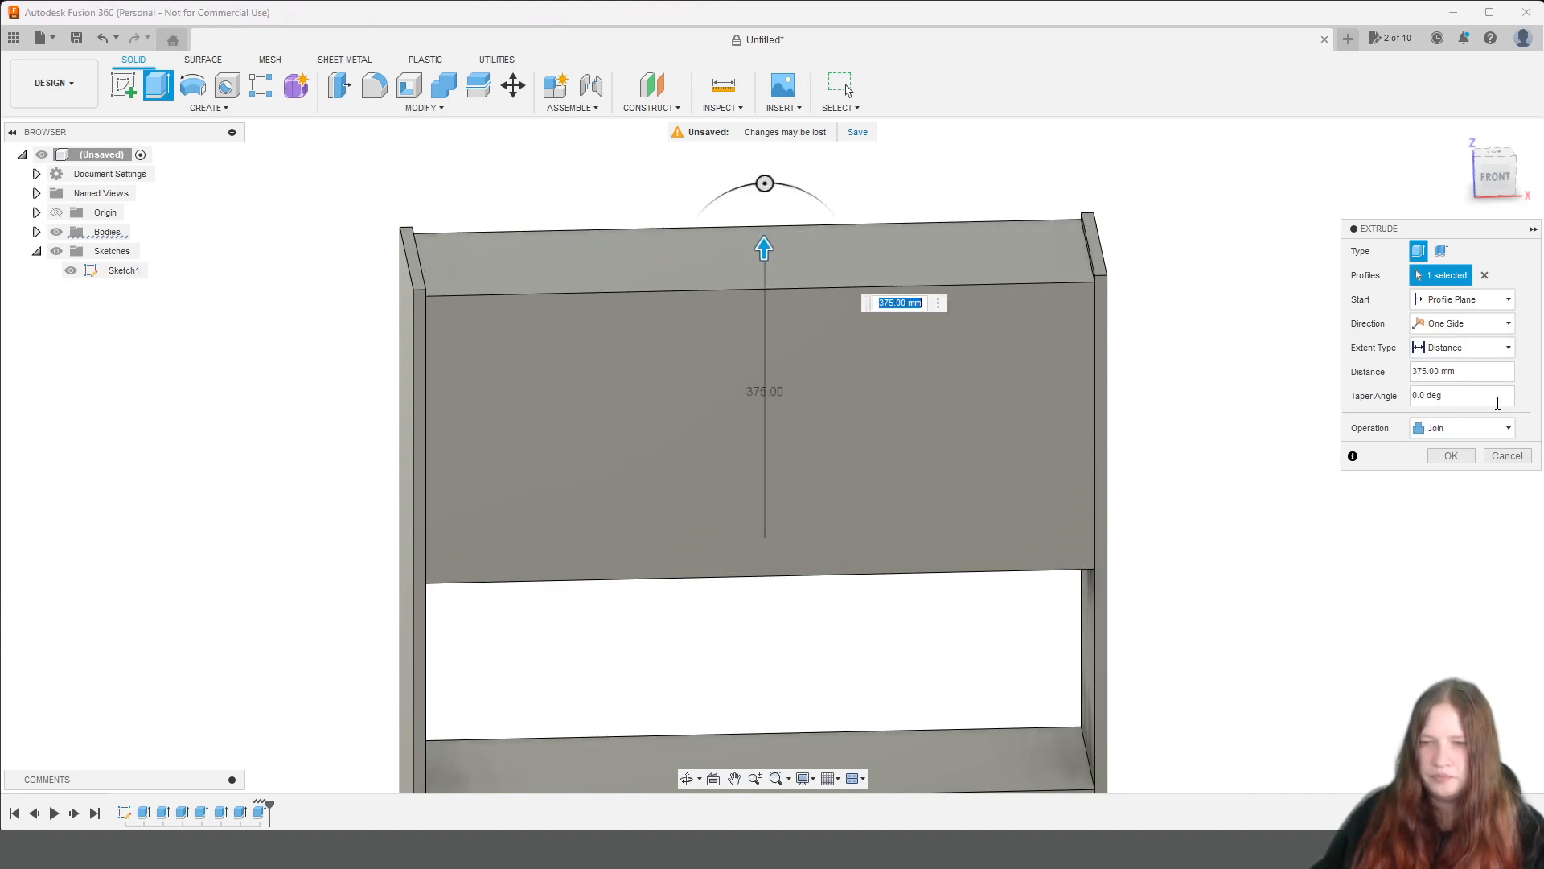
type("16")
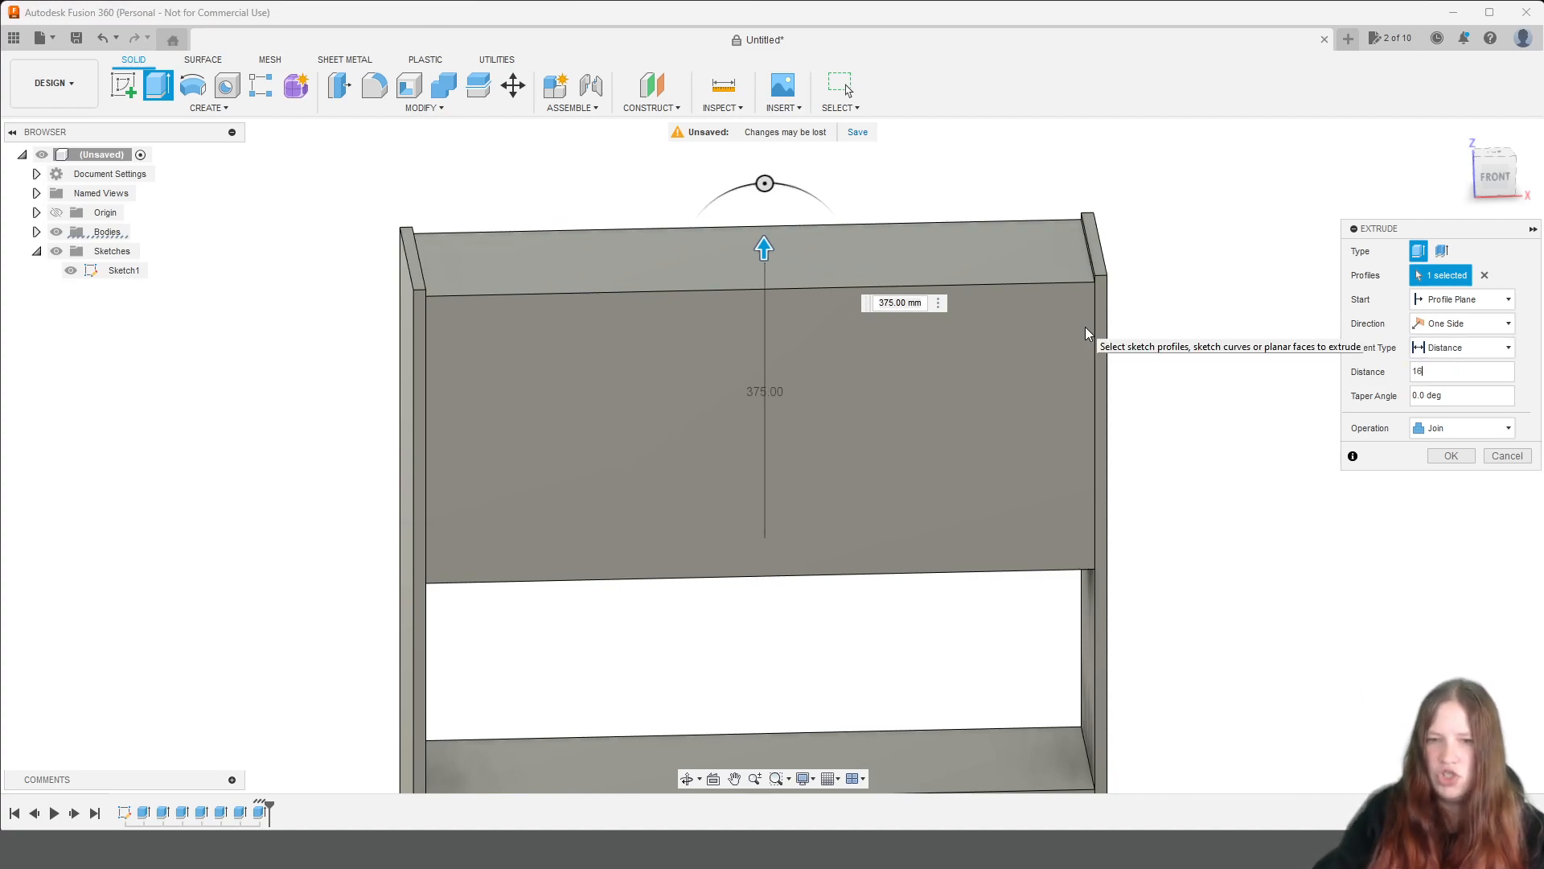
left_click(1469, 301)
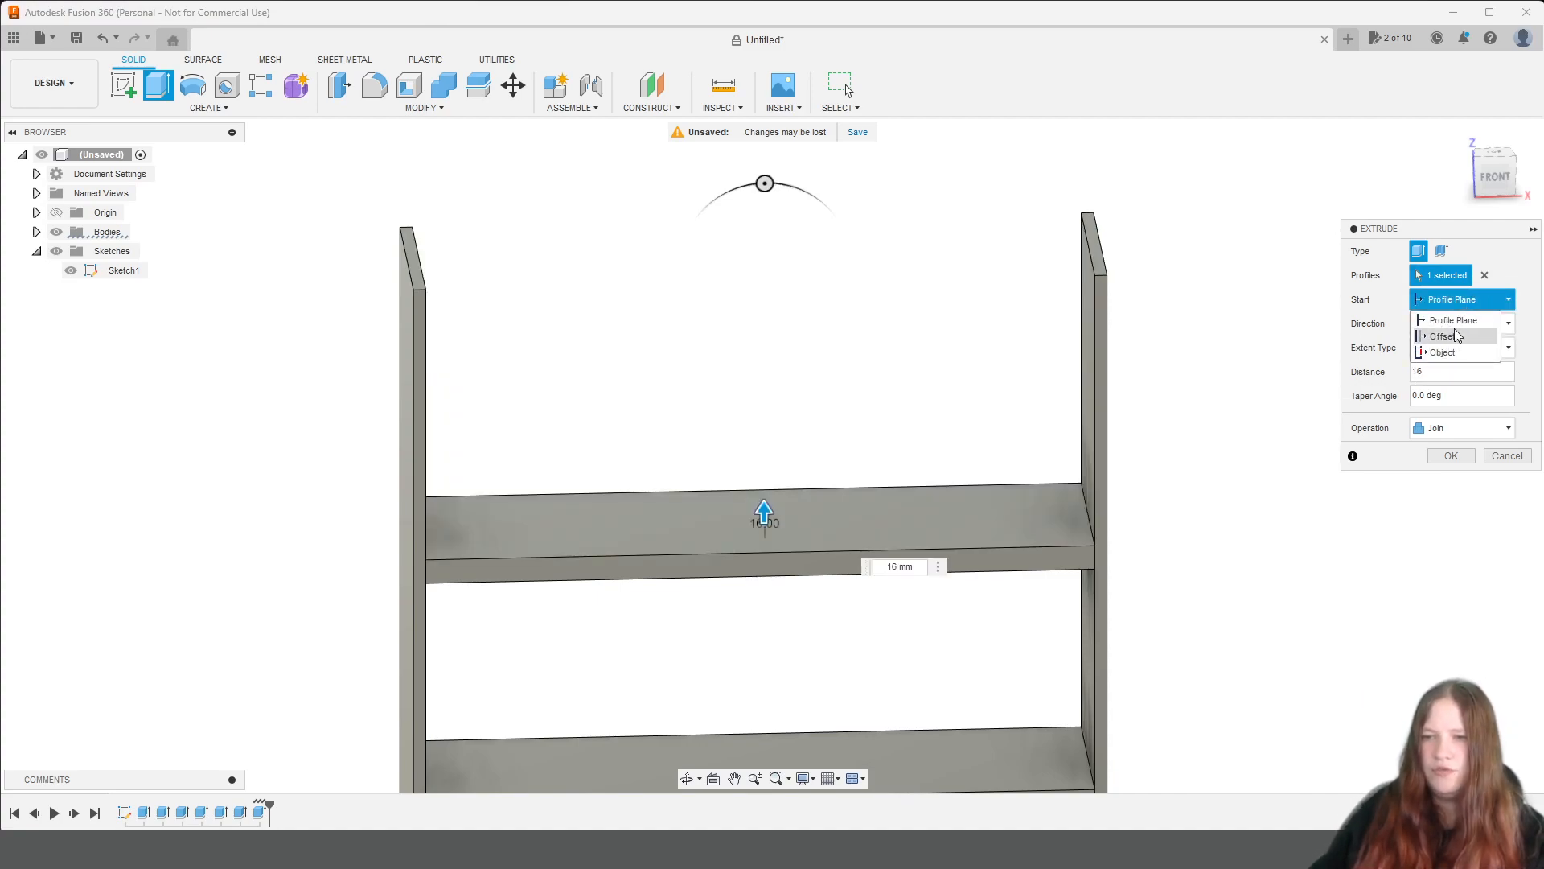
left_click(1472, 337)
left_click(1478, 321)
type("3")
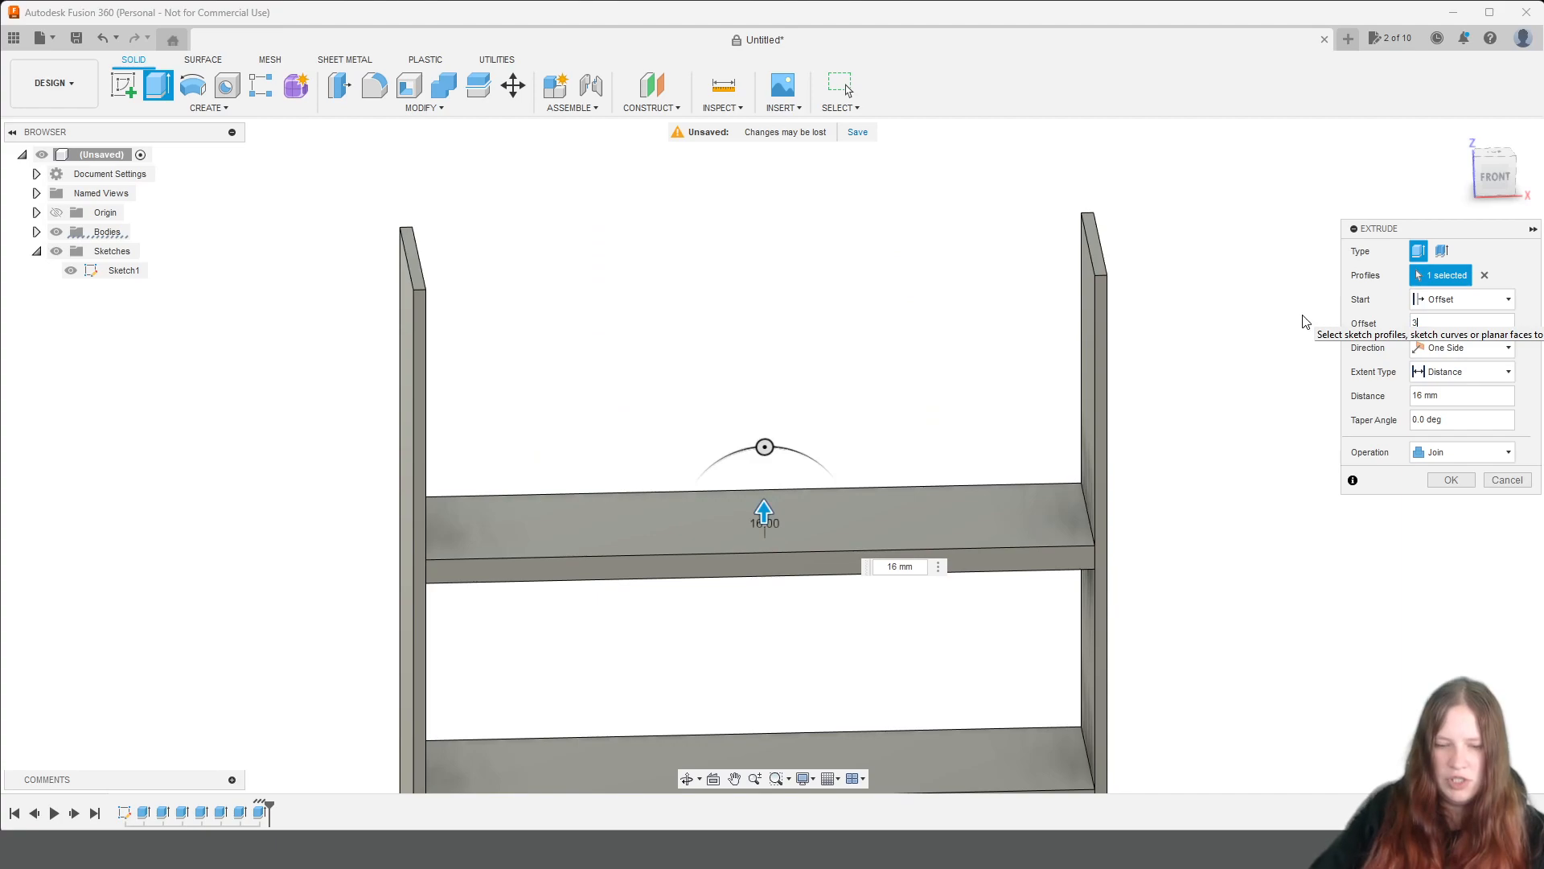
type("84-biezums")
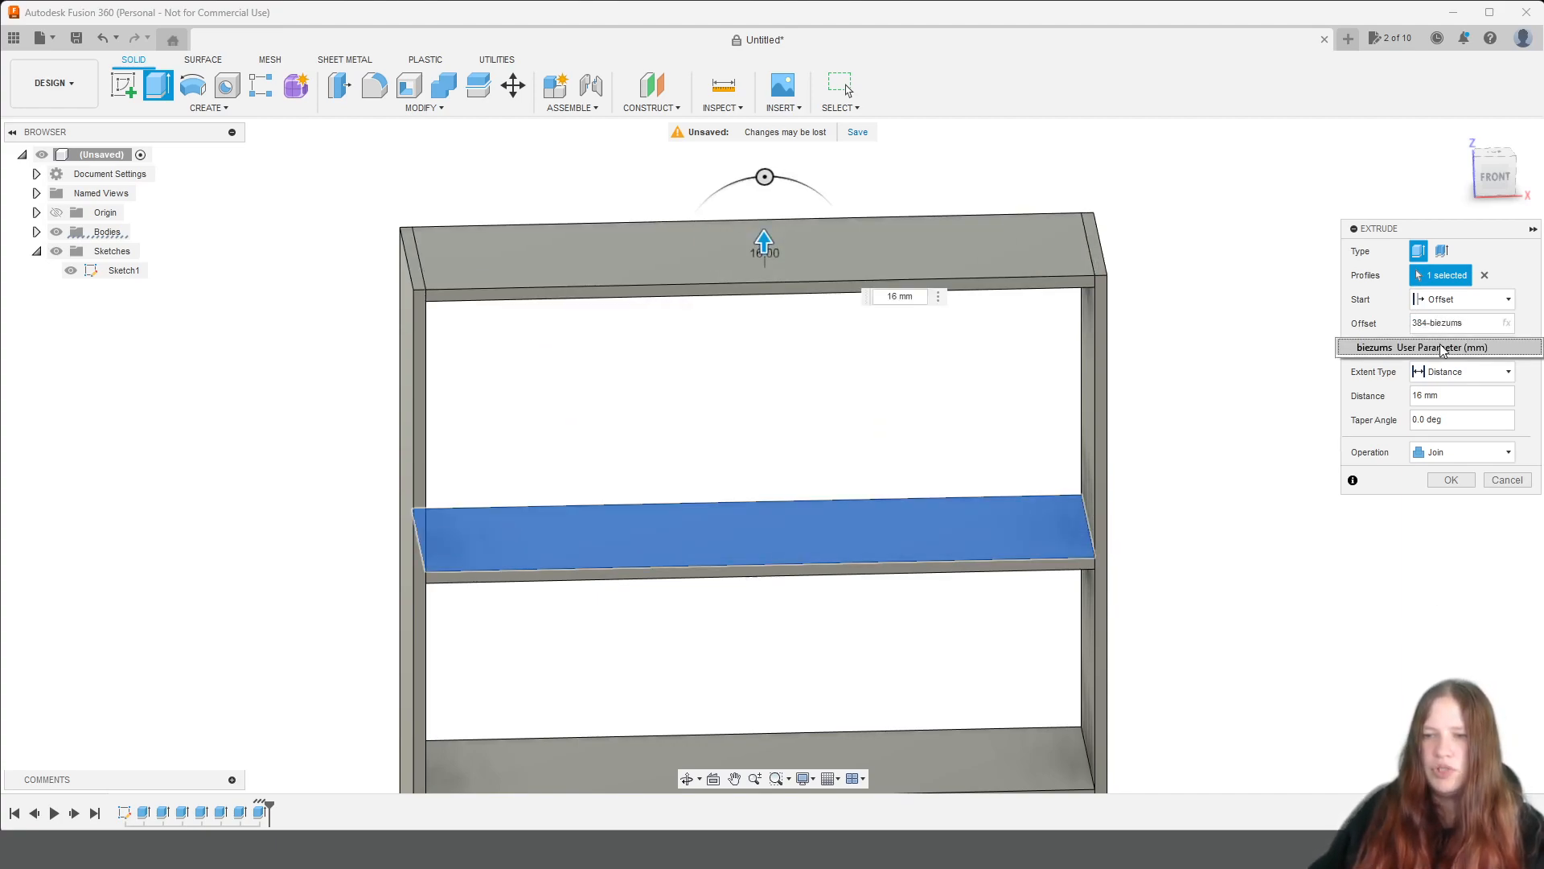
Set the top board's extrusion distance to biezums and create it as a new body.
left_click(1470, 394)
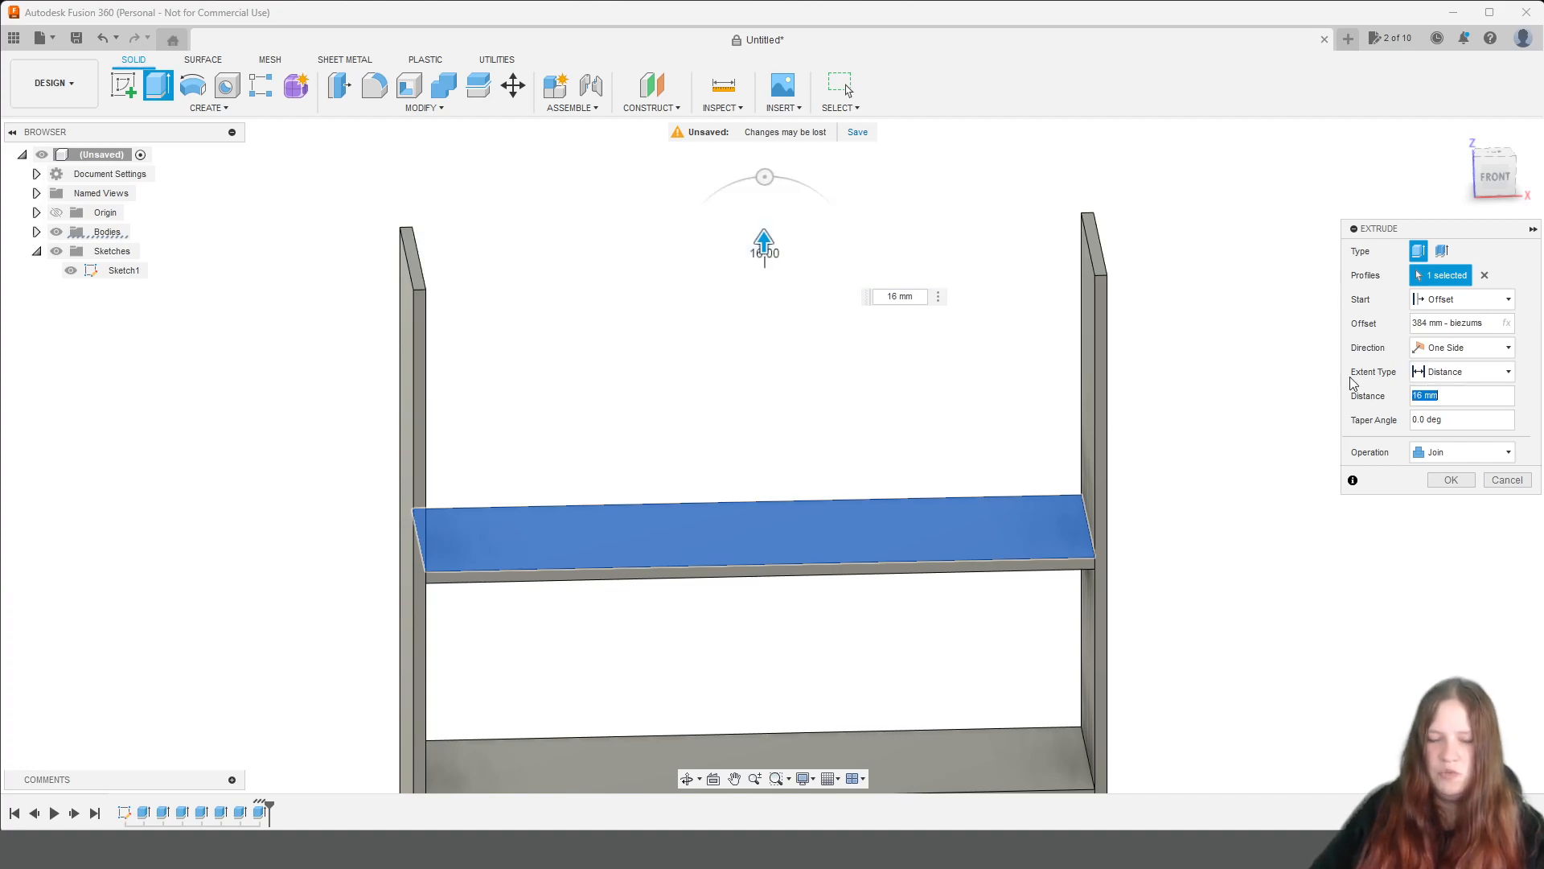
type("bie")
left_click(1487, 420)
left_click(1485, 452)
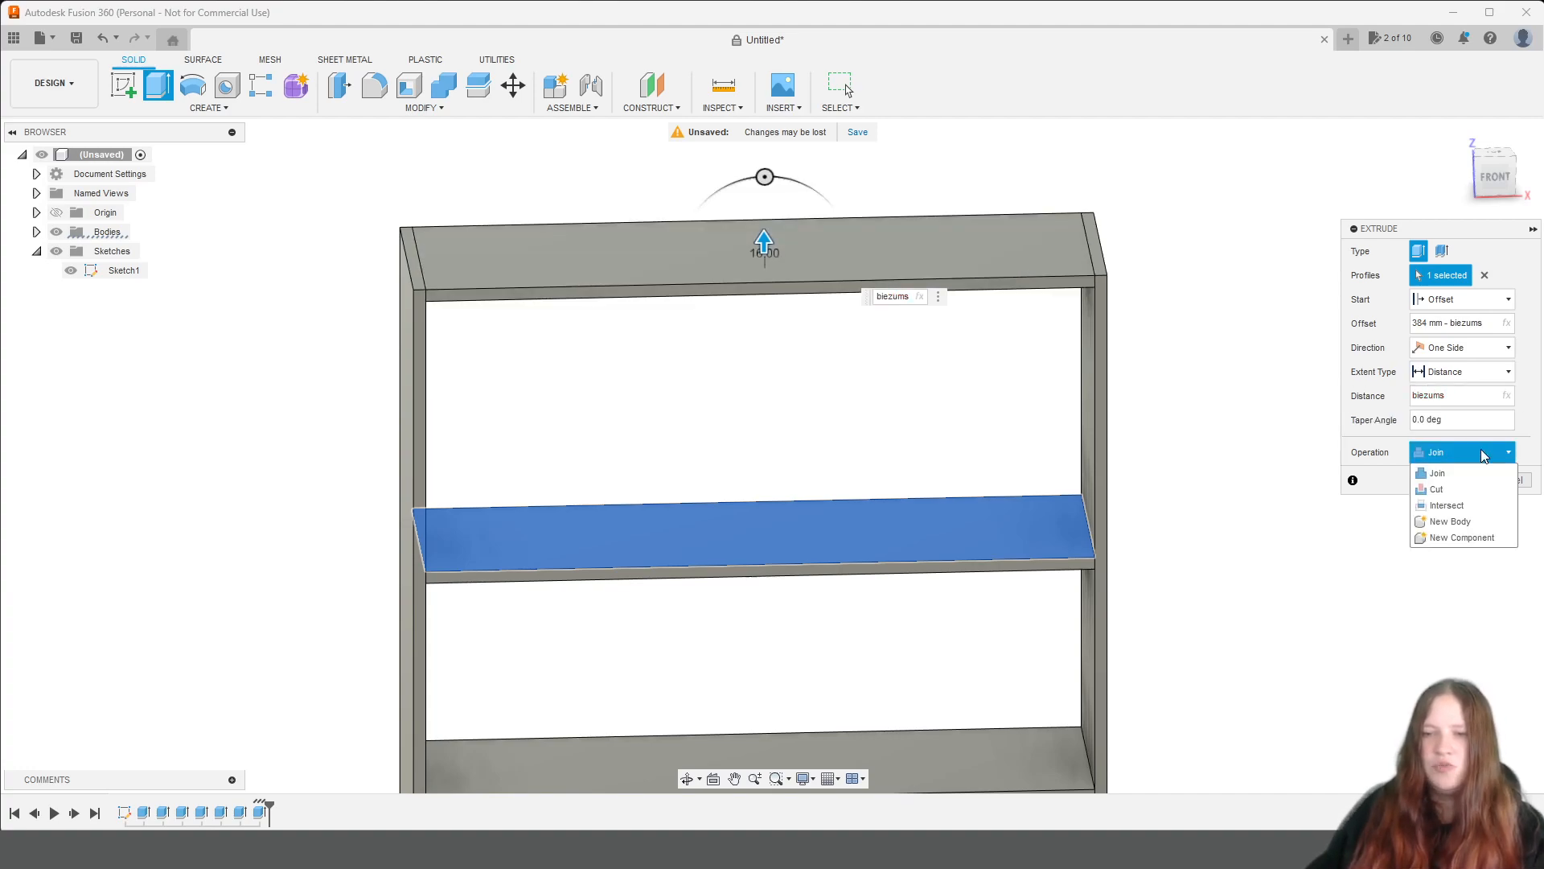
left_click(1464, 521)
left_click(1458, 481)
Examine the shelving unit with its top board from the front, the side and the back.
scroll(1381, 435, "down", 3)
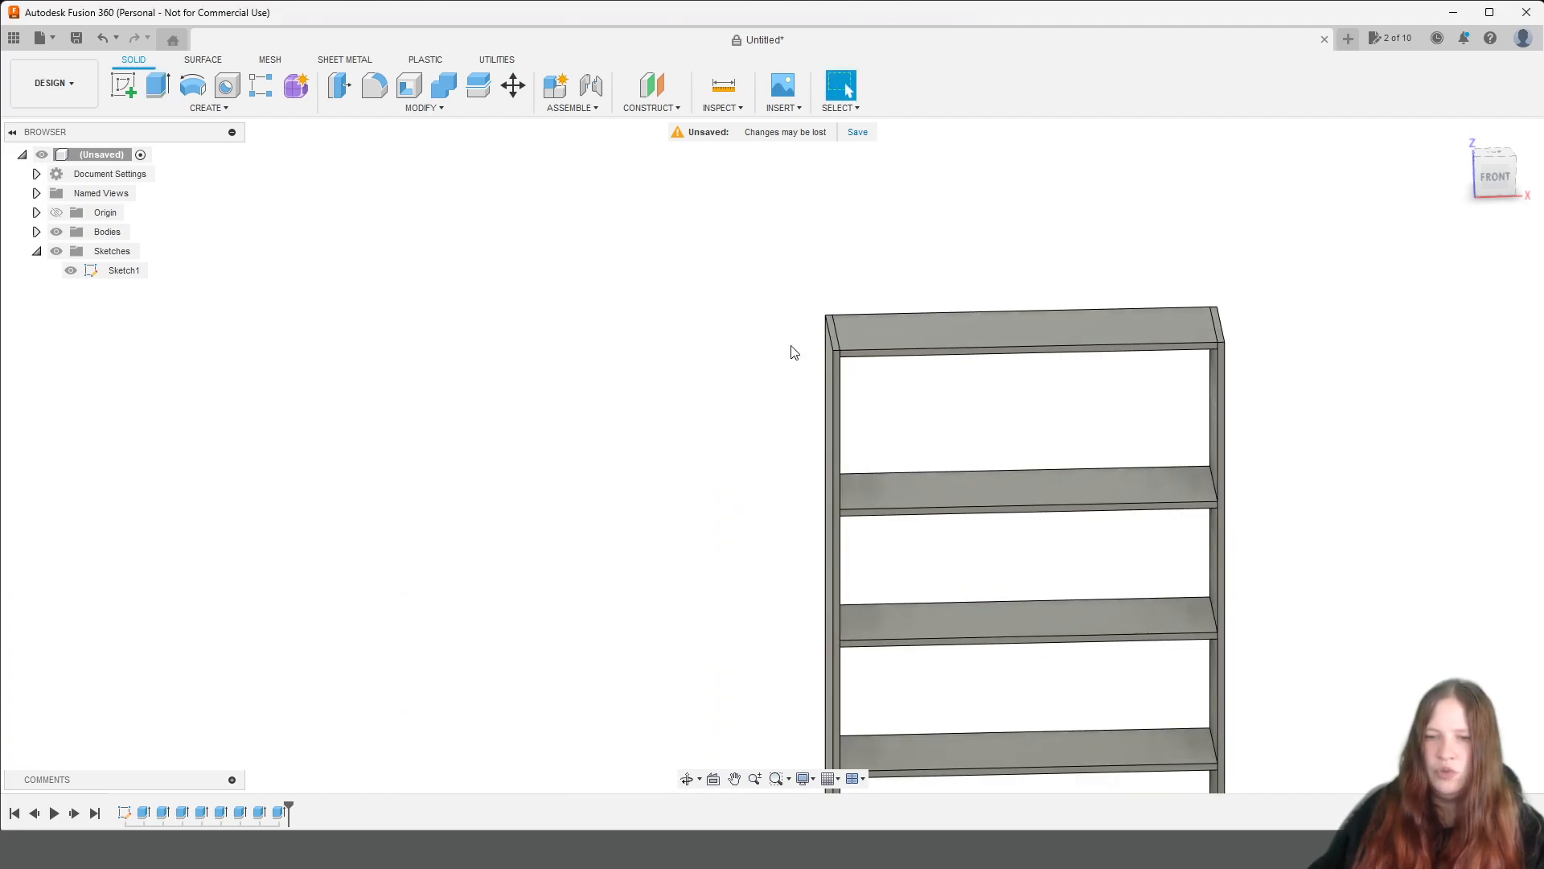
middle_click_drag(925, 525, 1223, 474, "shift")
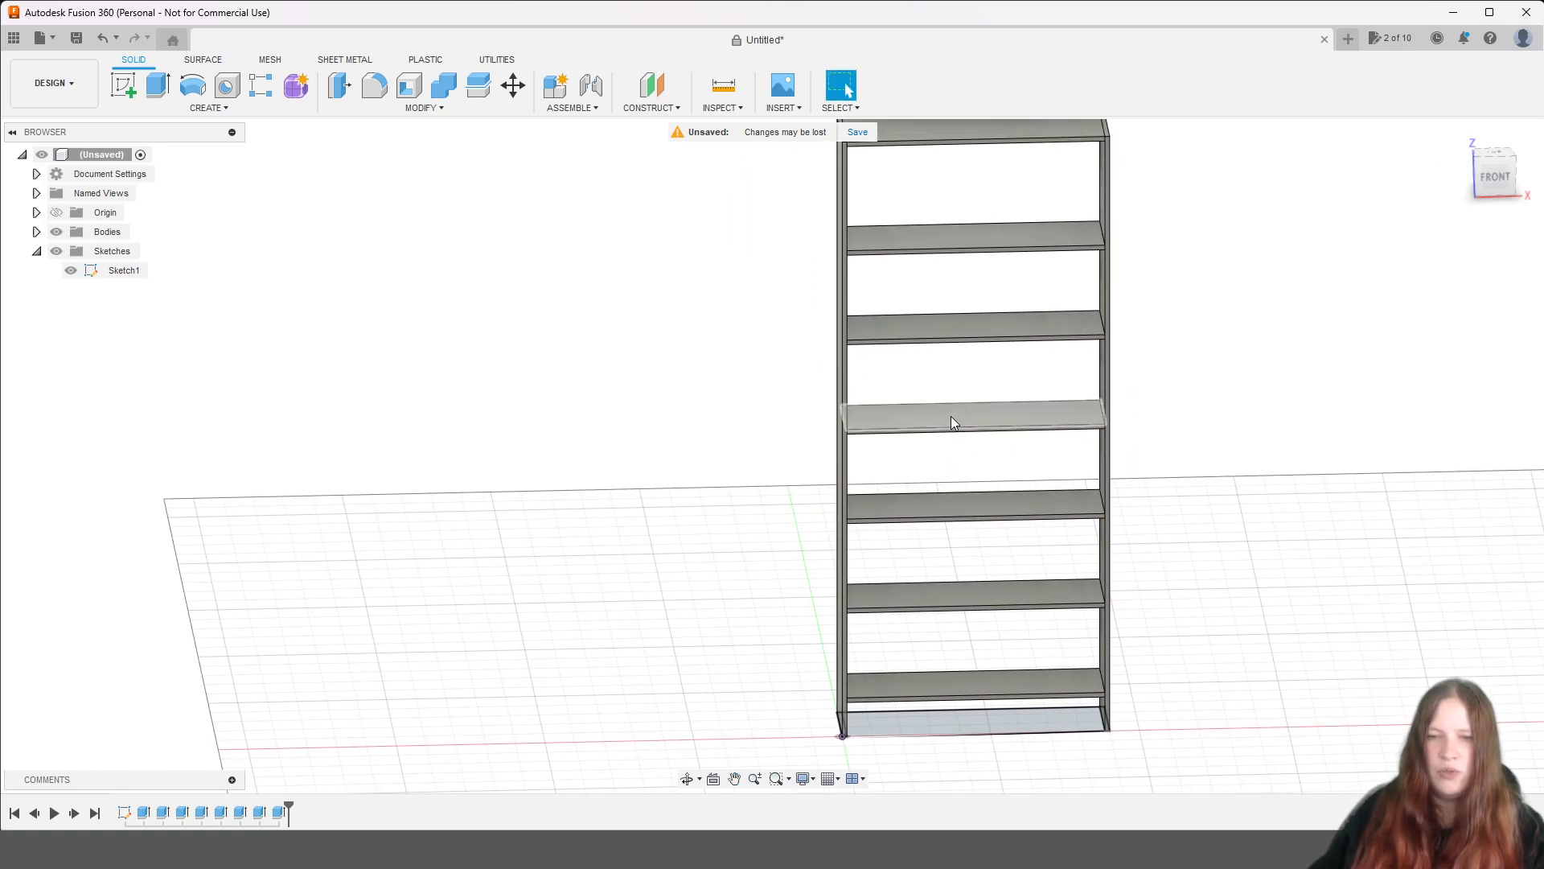
middle_click_drag(1309, 289, 1300, 454)
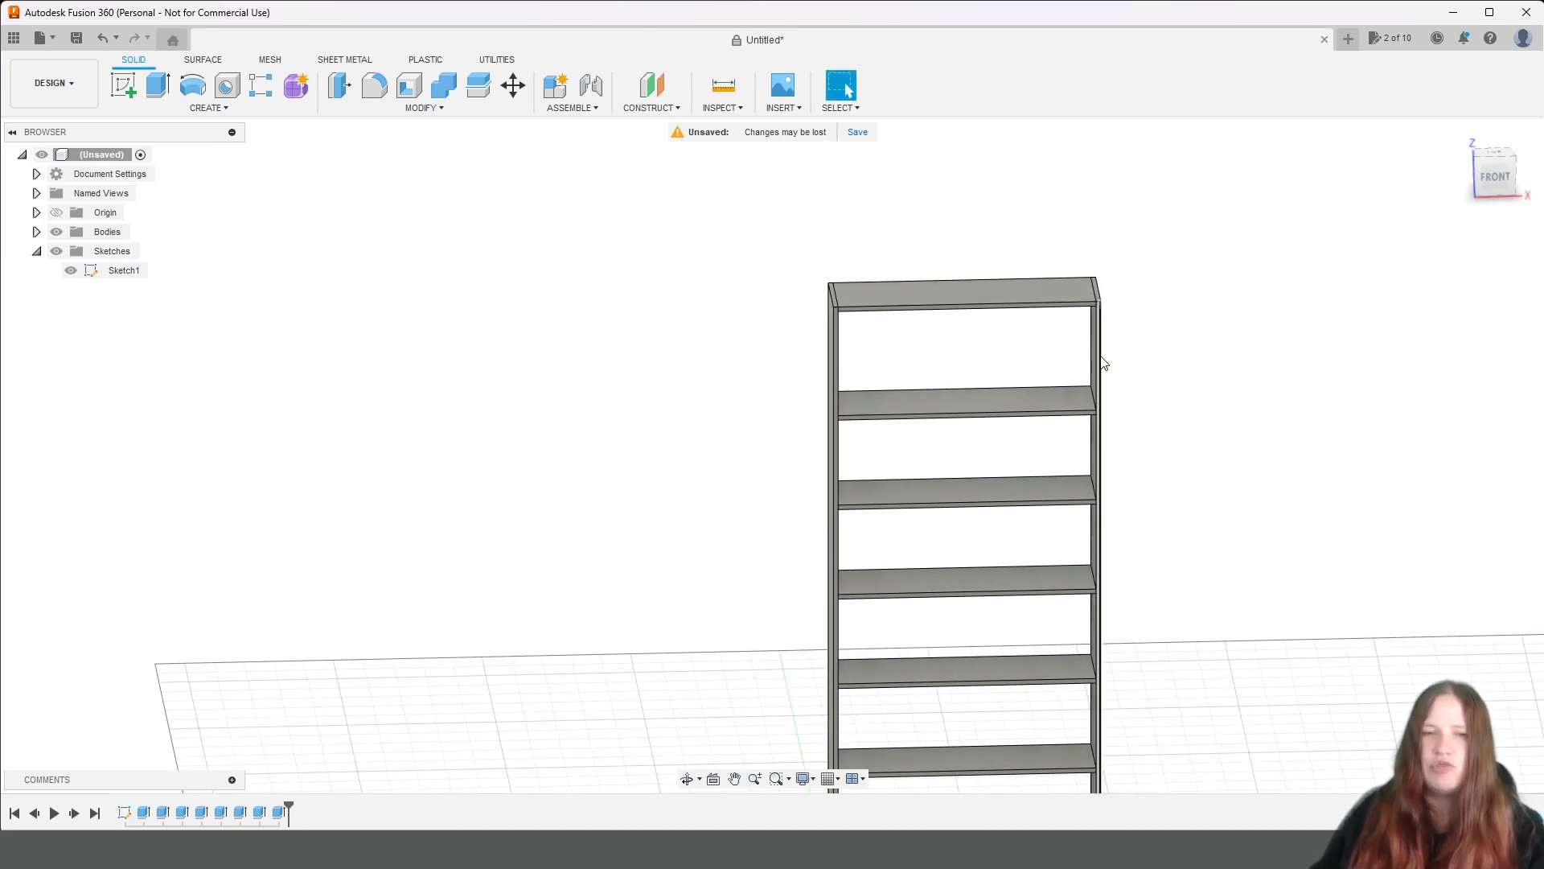
middle_click_drag(1202, 392, 1111, 359)
left_click_drag(1494, 184, 1424, 176)
scroll(672, 189, "up", 4)
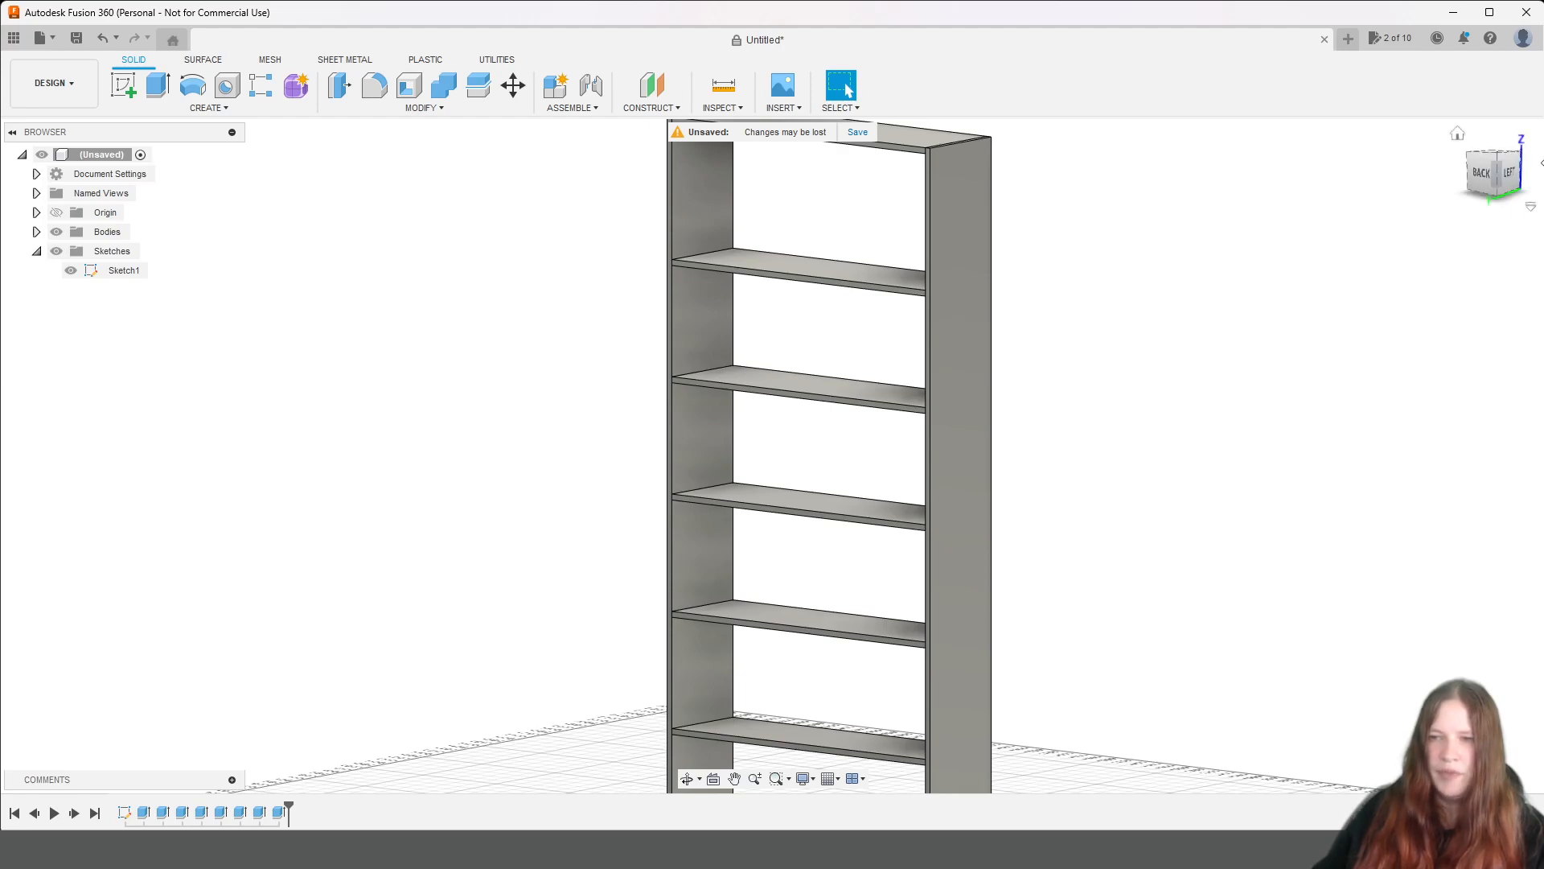
left_click(1515, 179)
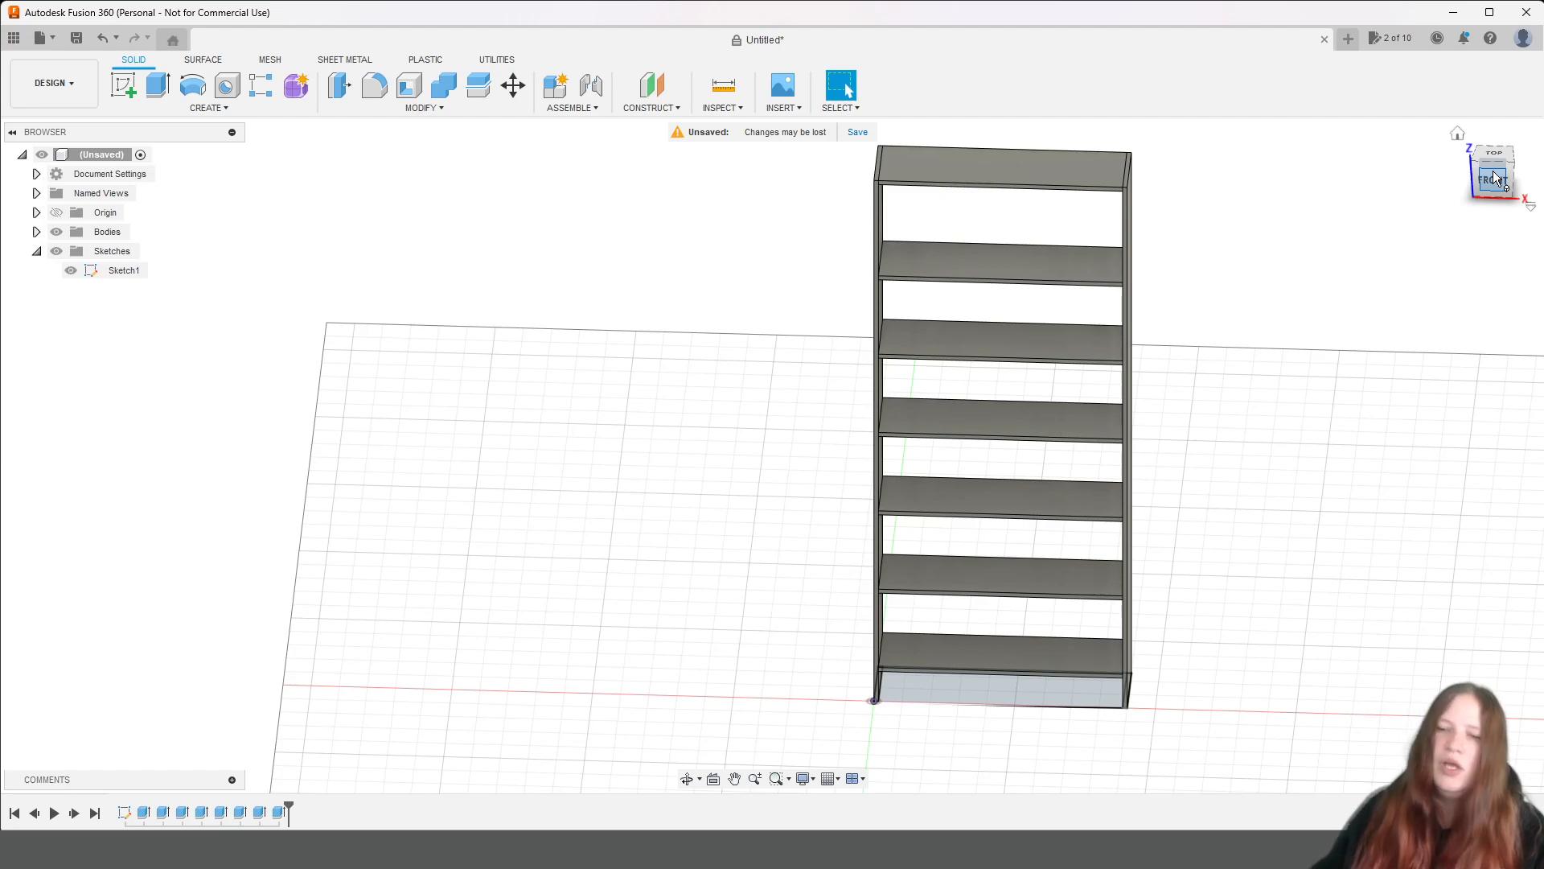
left_click_drag(1497, 177, 1543, 156)
middle_click_drag(706, 545, 1044, 612)
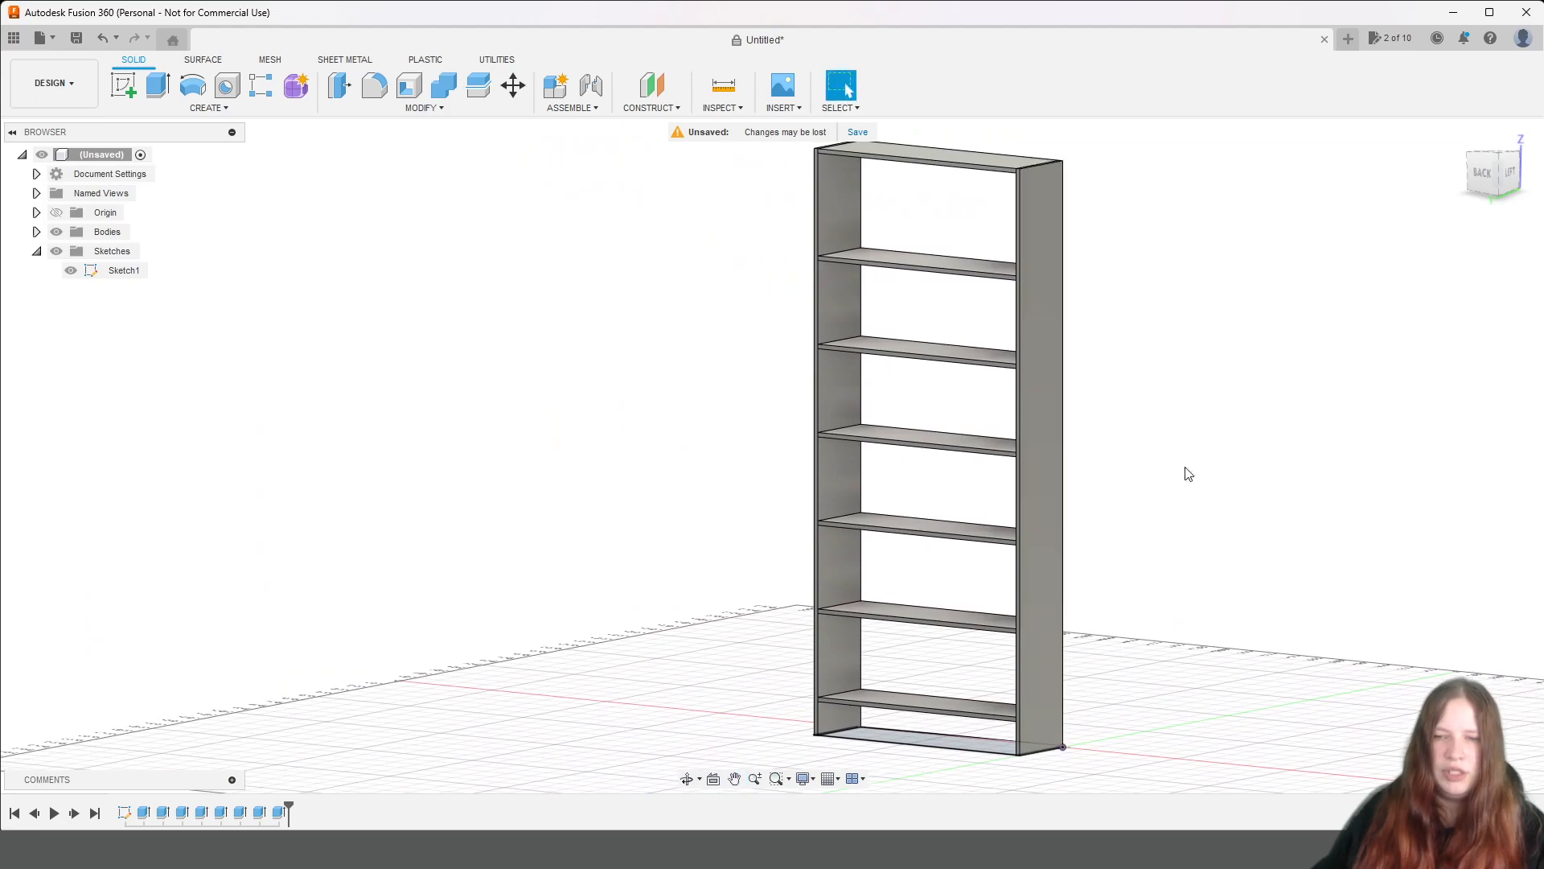
left_click(1485, 182)
scroll(1314, 297, "up", 3)
scroll(1293, 317, "down", 3)
middle_click_drag(1162, 453, 1204, 430)
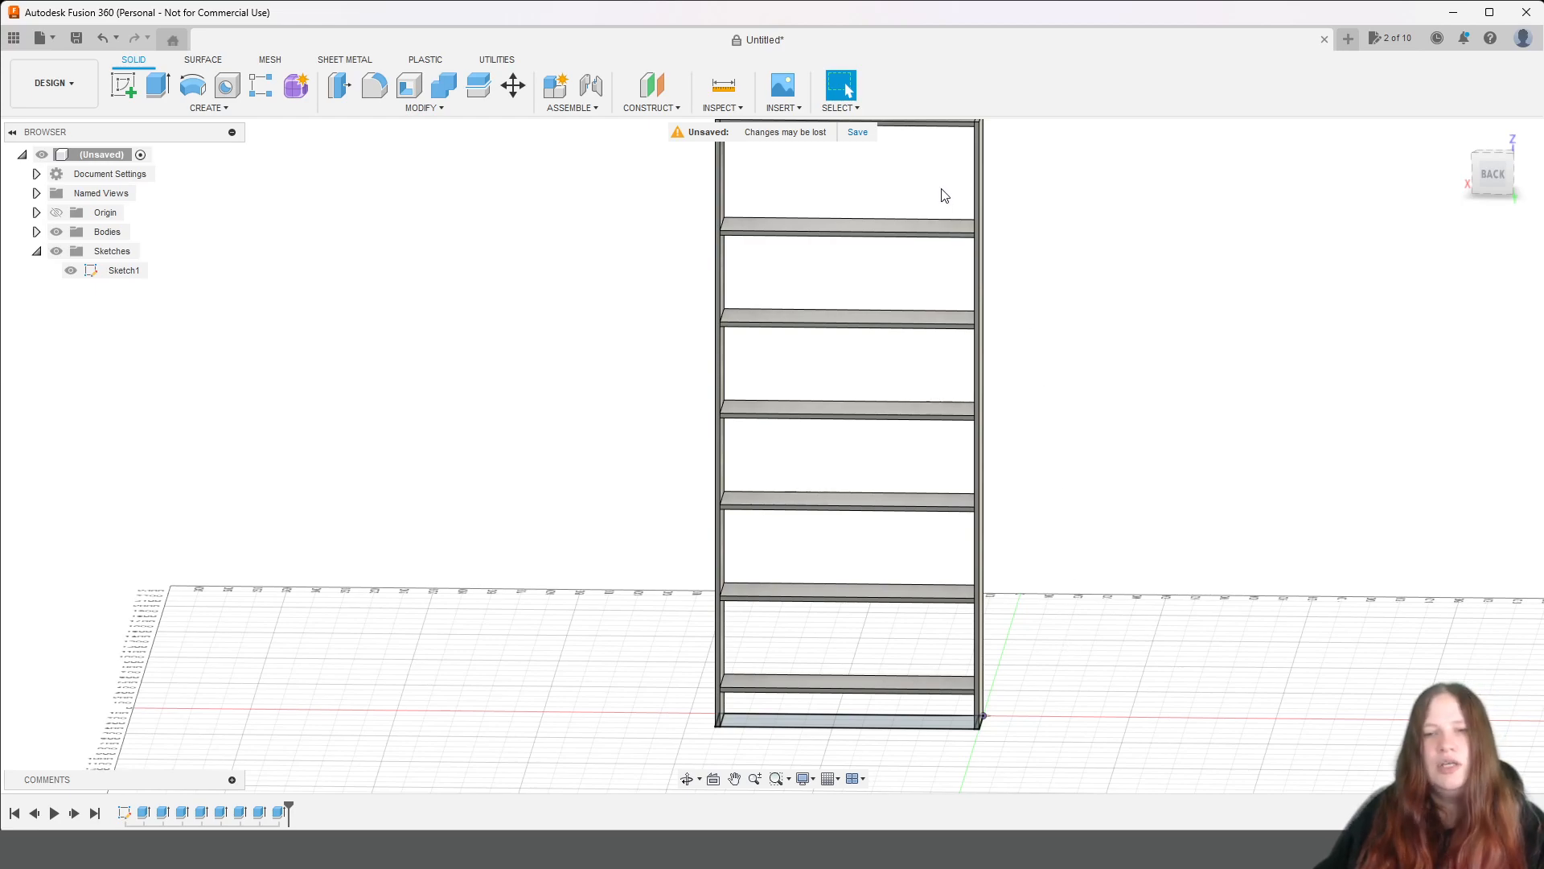
scroll(946, 194, "up", 2)
middle_click_drag(1087, 257, 1142, 384)
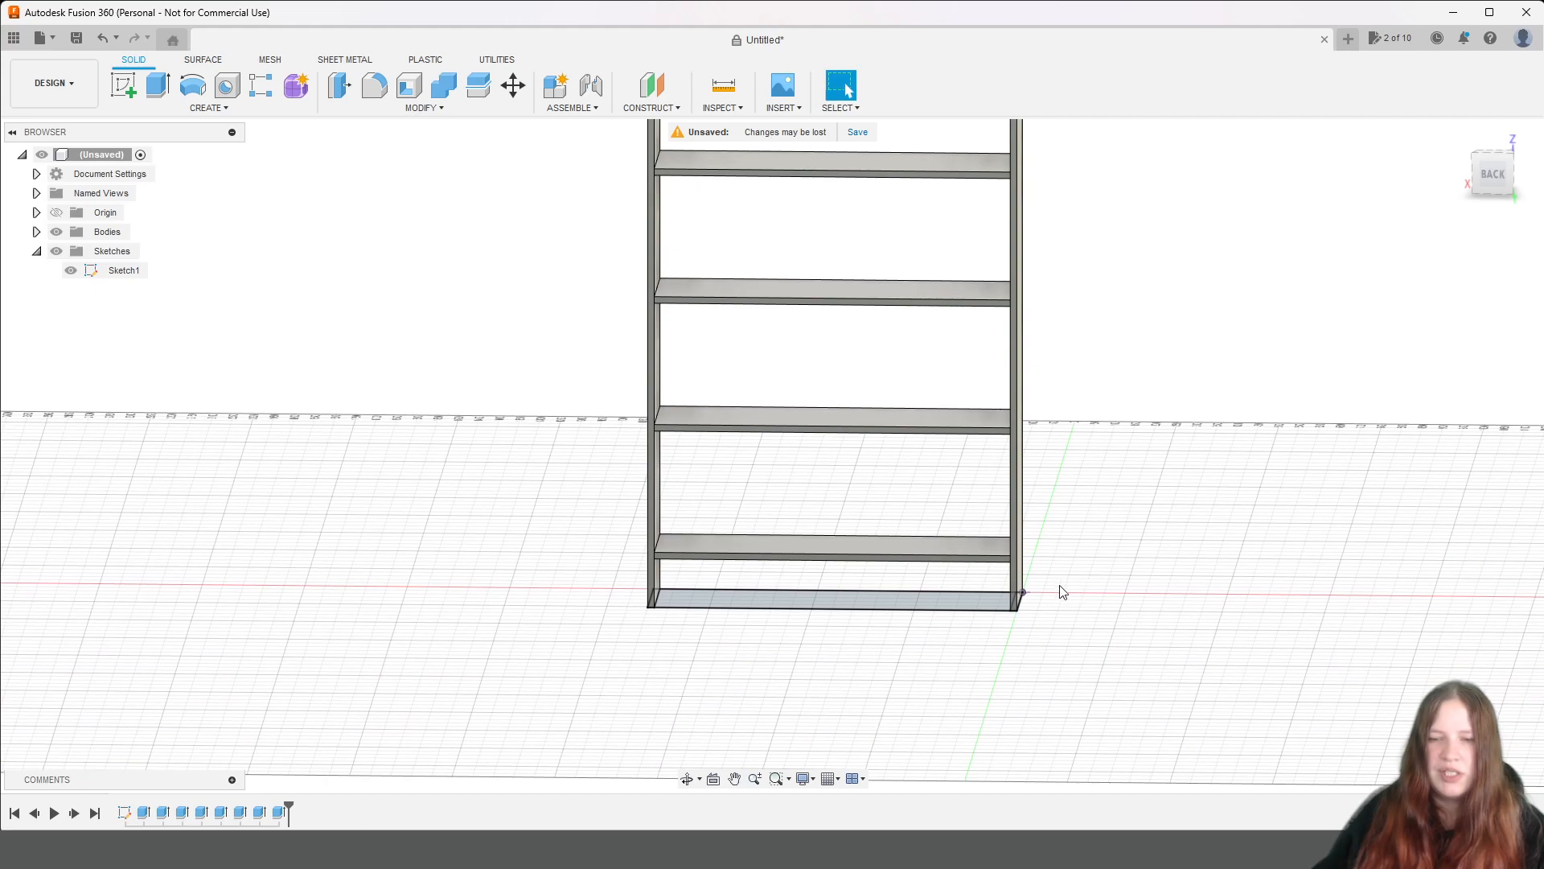
Start a new sketch on the rear edge face of the side panel at the origin.
left_click(1493, 177)
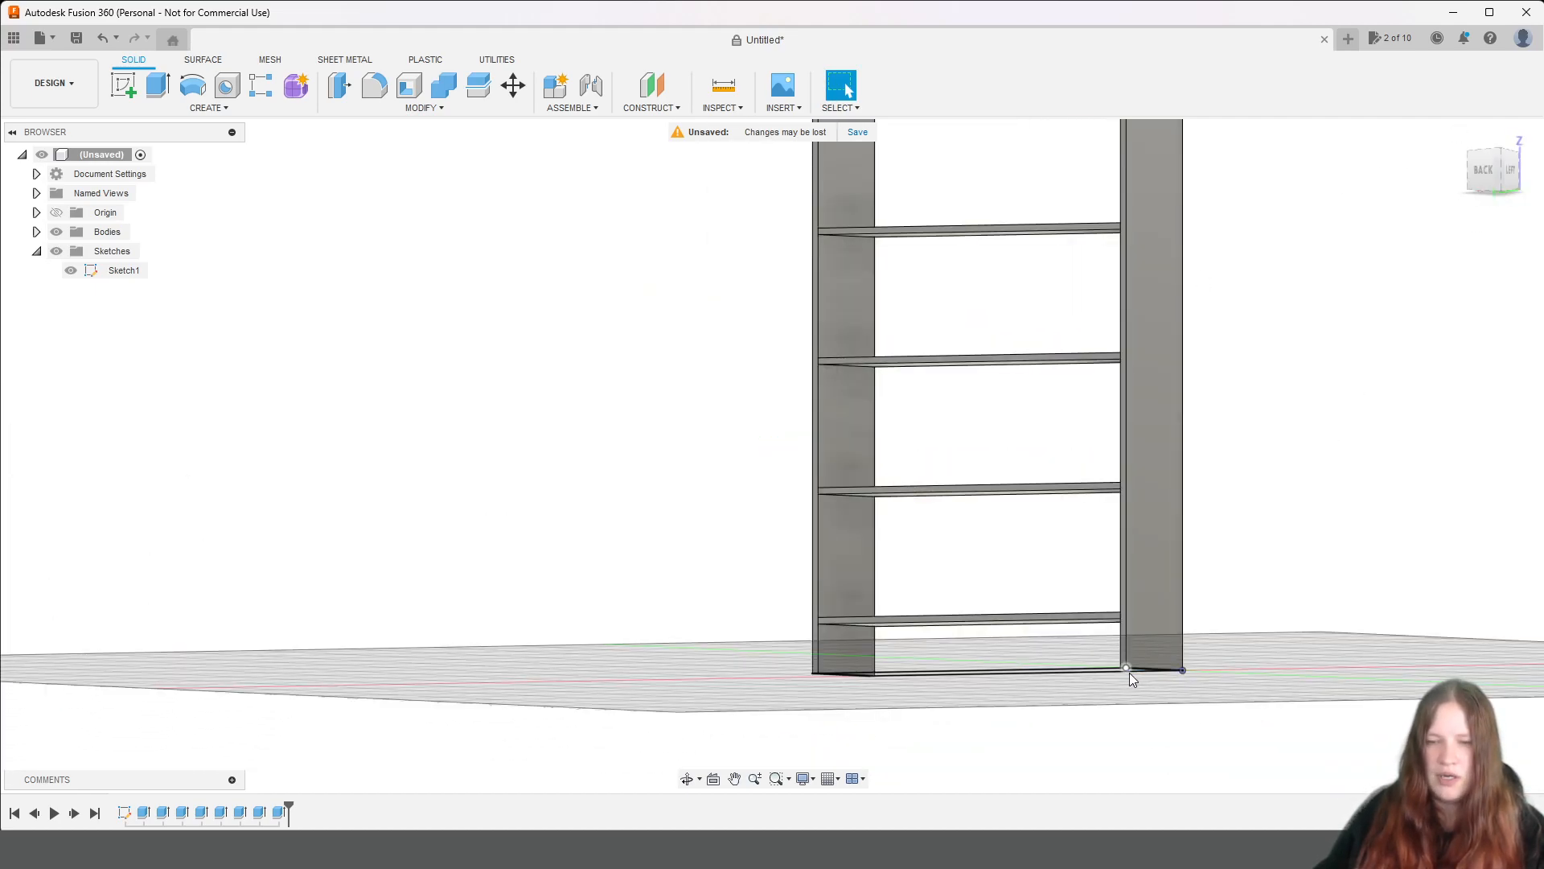
mouse_move(1495, 172)
left_mouse_down()
mouse_move(1367, 563)
mouse_move(1348, 345)
left_mouse_up()
middle_click_drag(1289, 319, 1298, 593)
left_click(127, 86)
scroll(1130, 195, "up", 5)
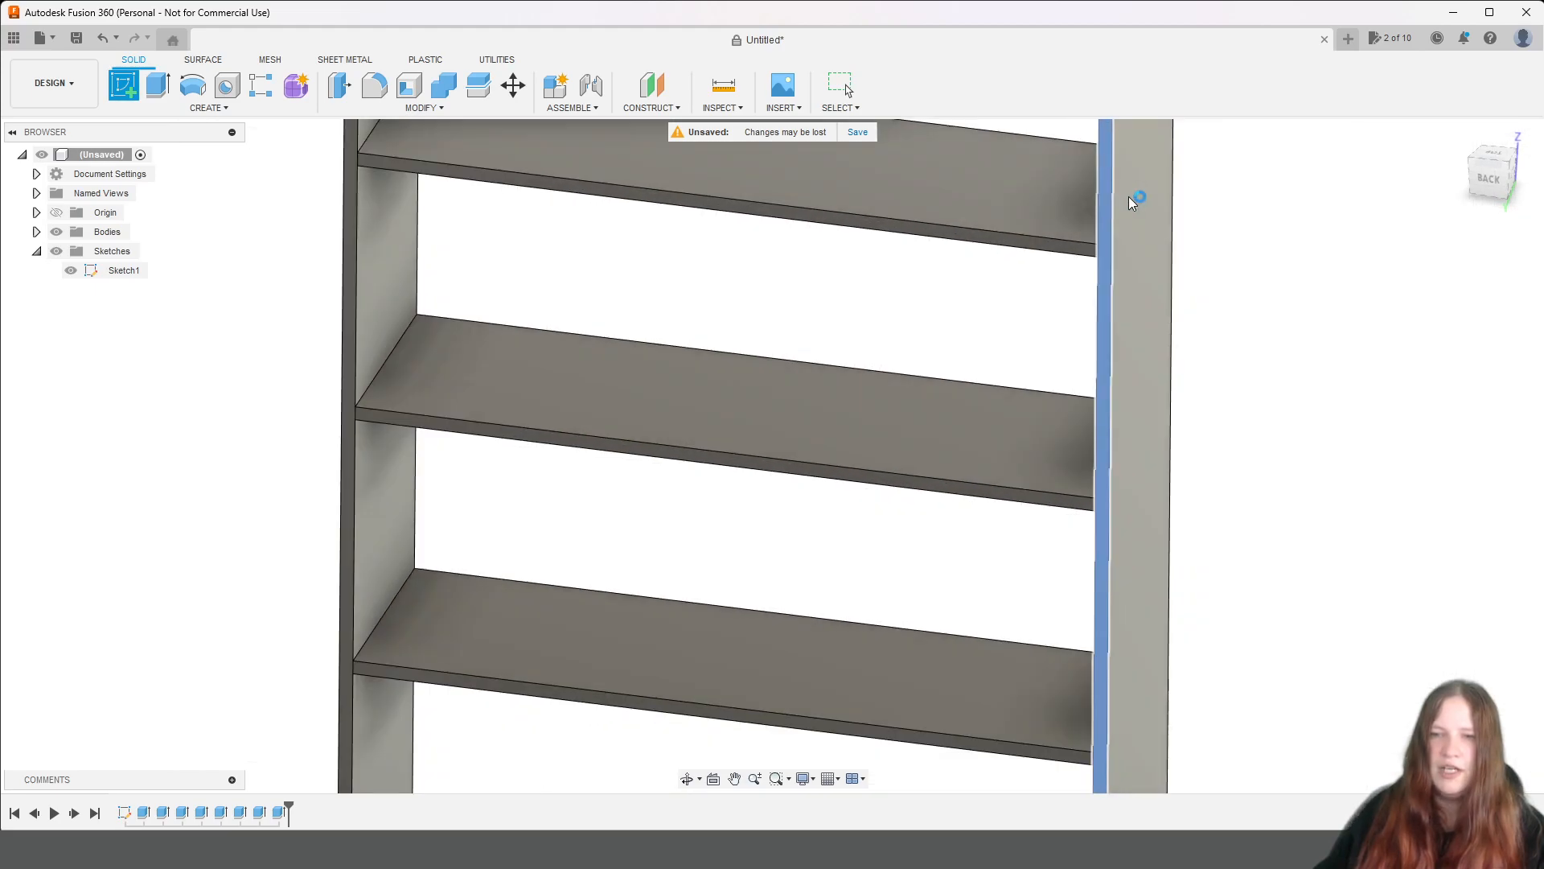
left_click(1129, 198)
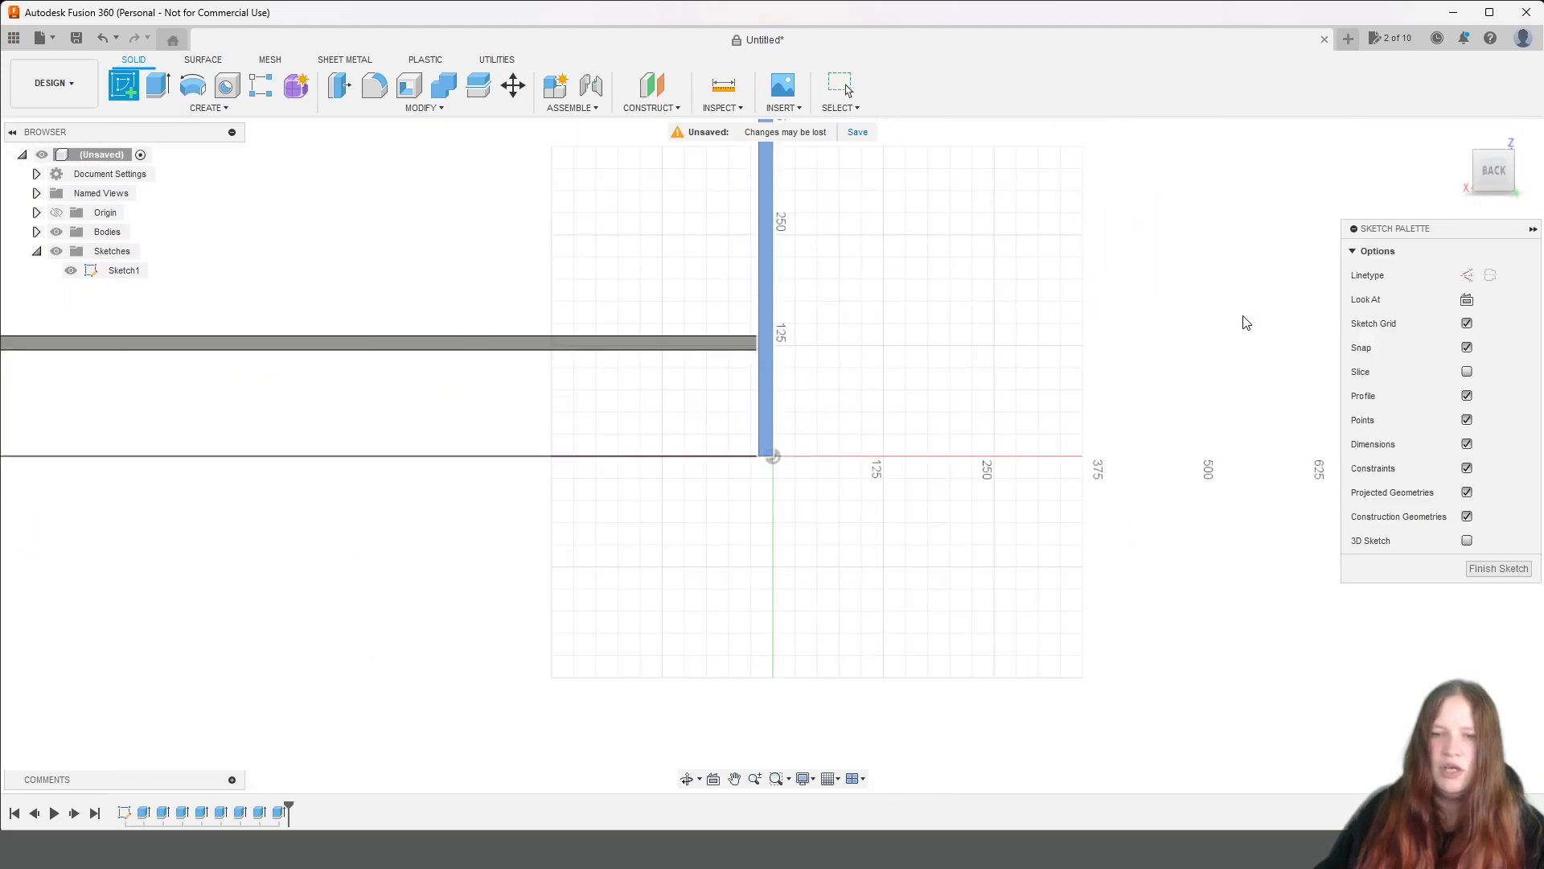
Draw a vertical construction line of length biezums/2 upward from the inner corner between the top board's underside and the side panel opposite the origin.
scroll(1245, 320, "down", 3)
mouse_move(1183, 227)
middle_mouse_down()
mouse_move(1161, 516)
mouse_move(1127, 676)
middle_mouse_up()
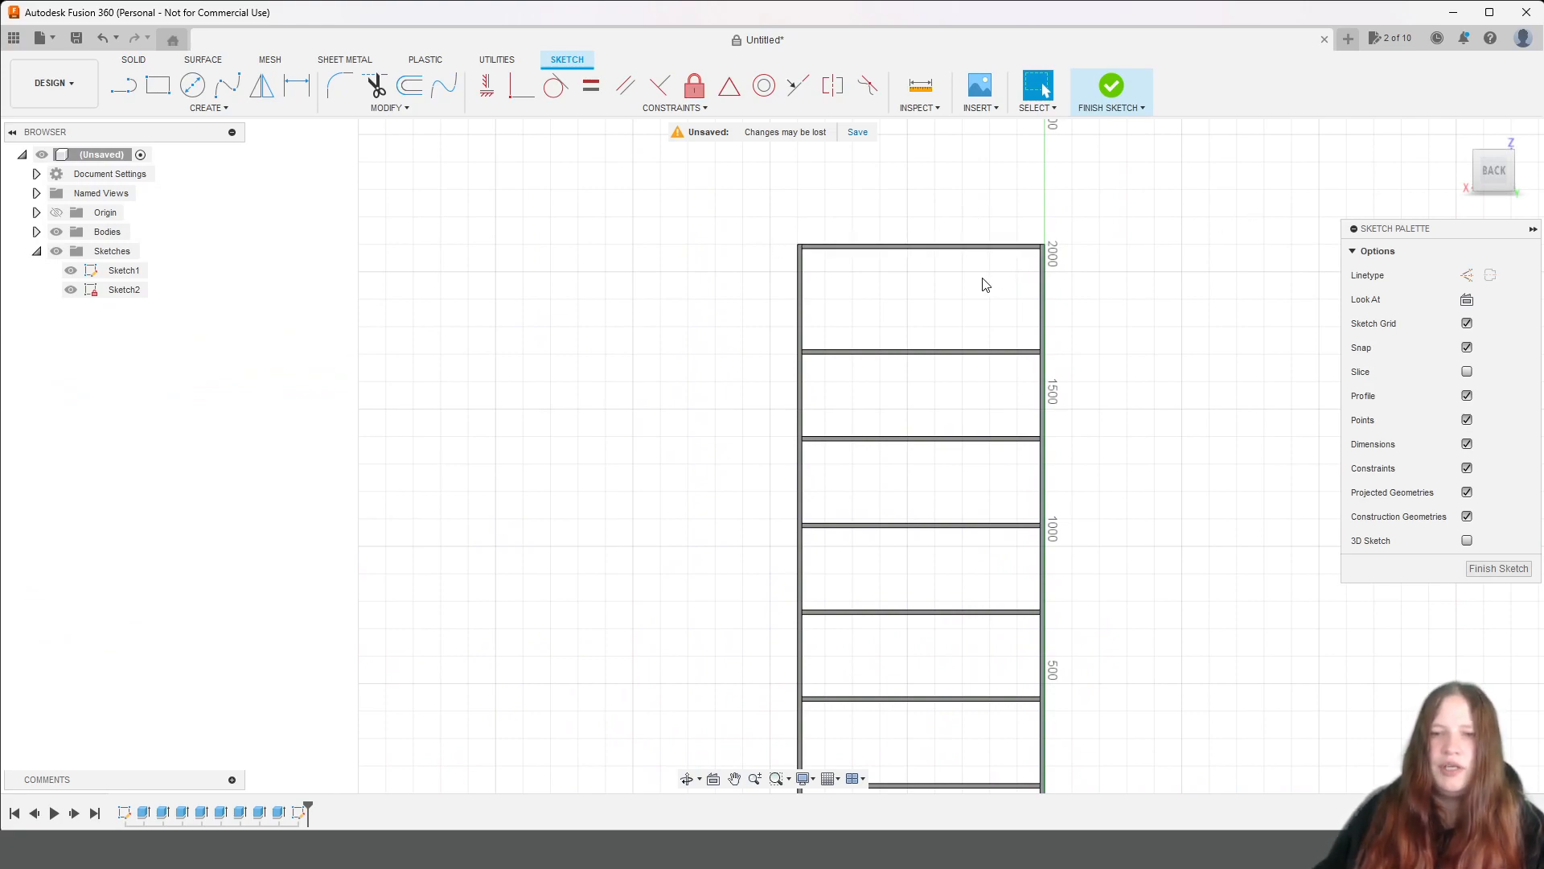
scroll(832, 231, "up", 8)
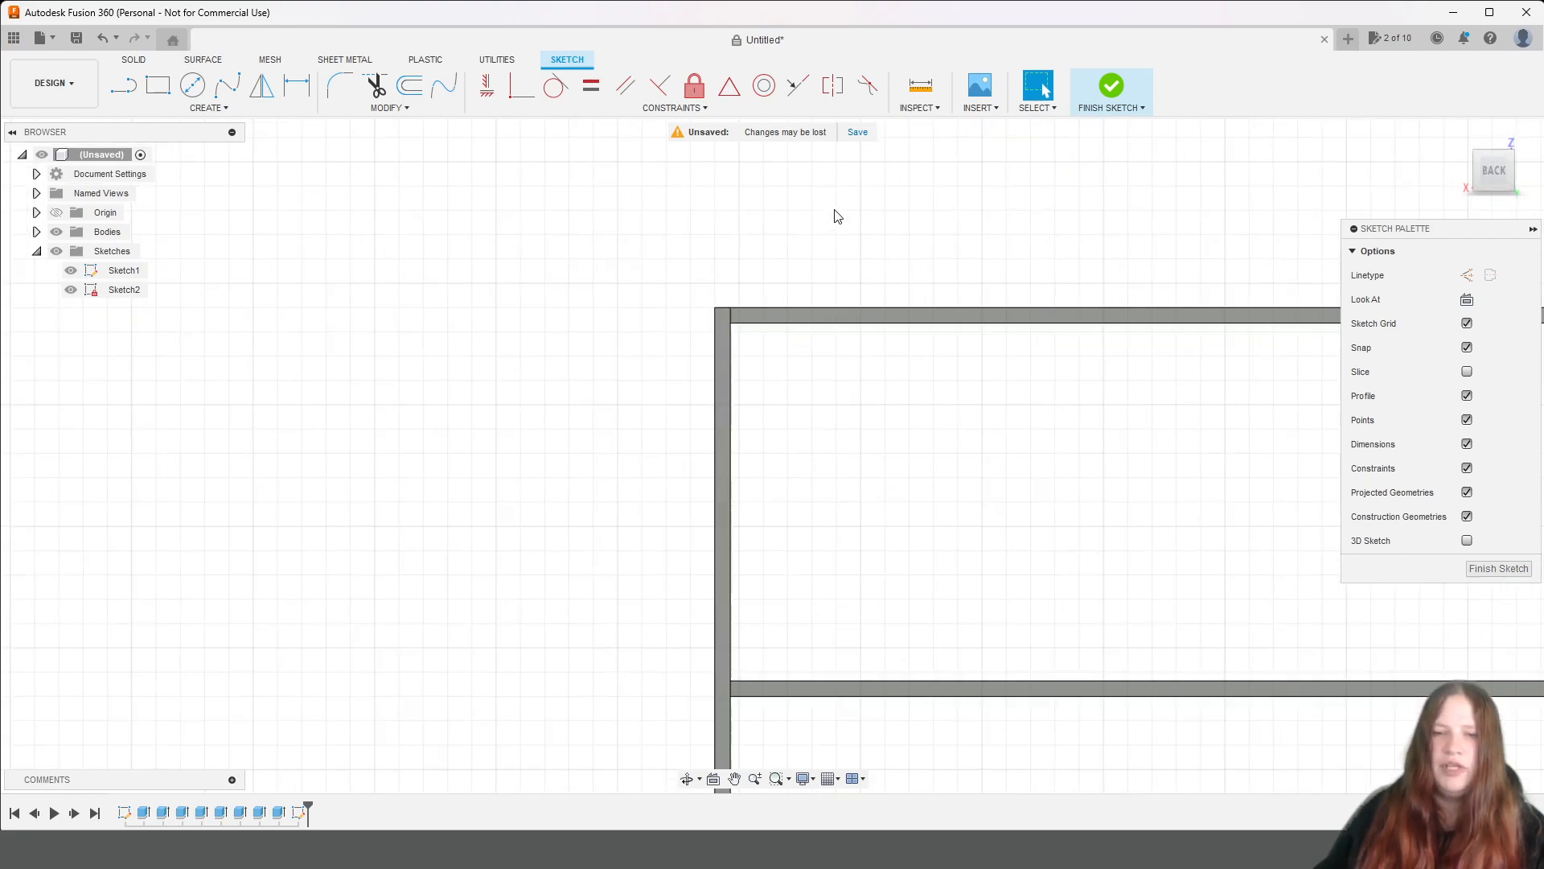
middle_click_drag(872, 227, 542, 116)
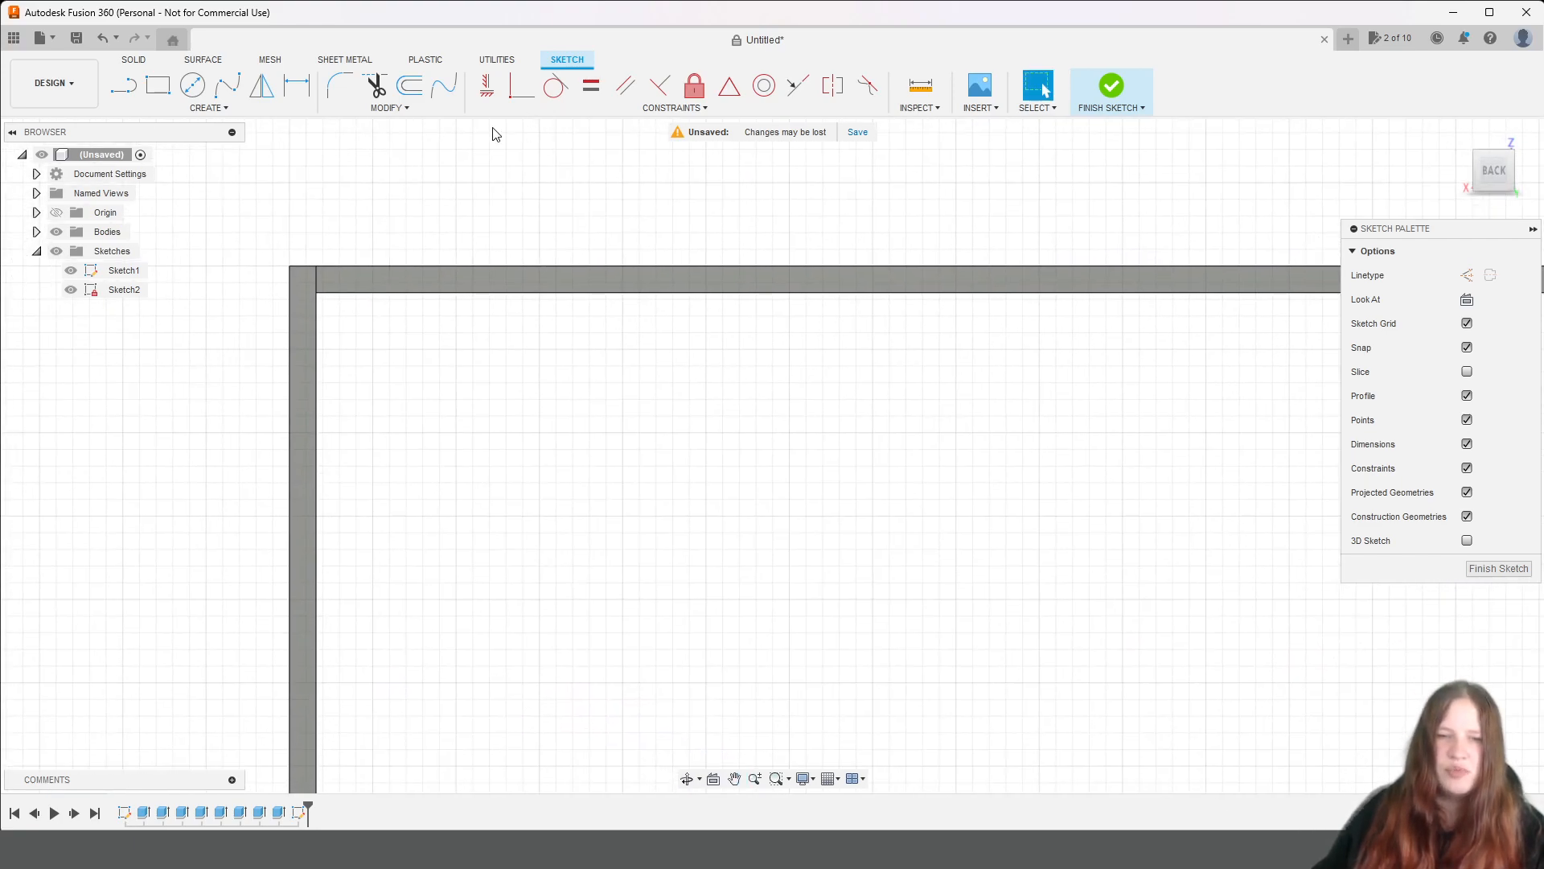
left_click(123, 85)
left_click(1466, 275)
scroll(321, 276, "up", 4)
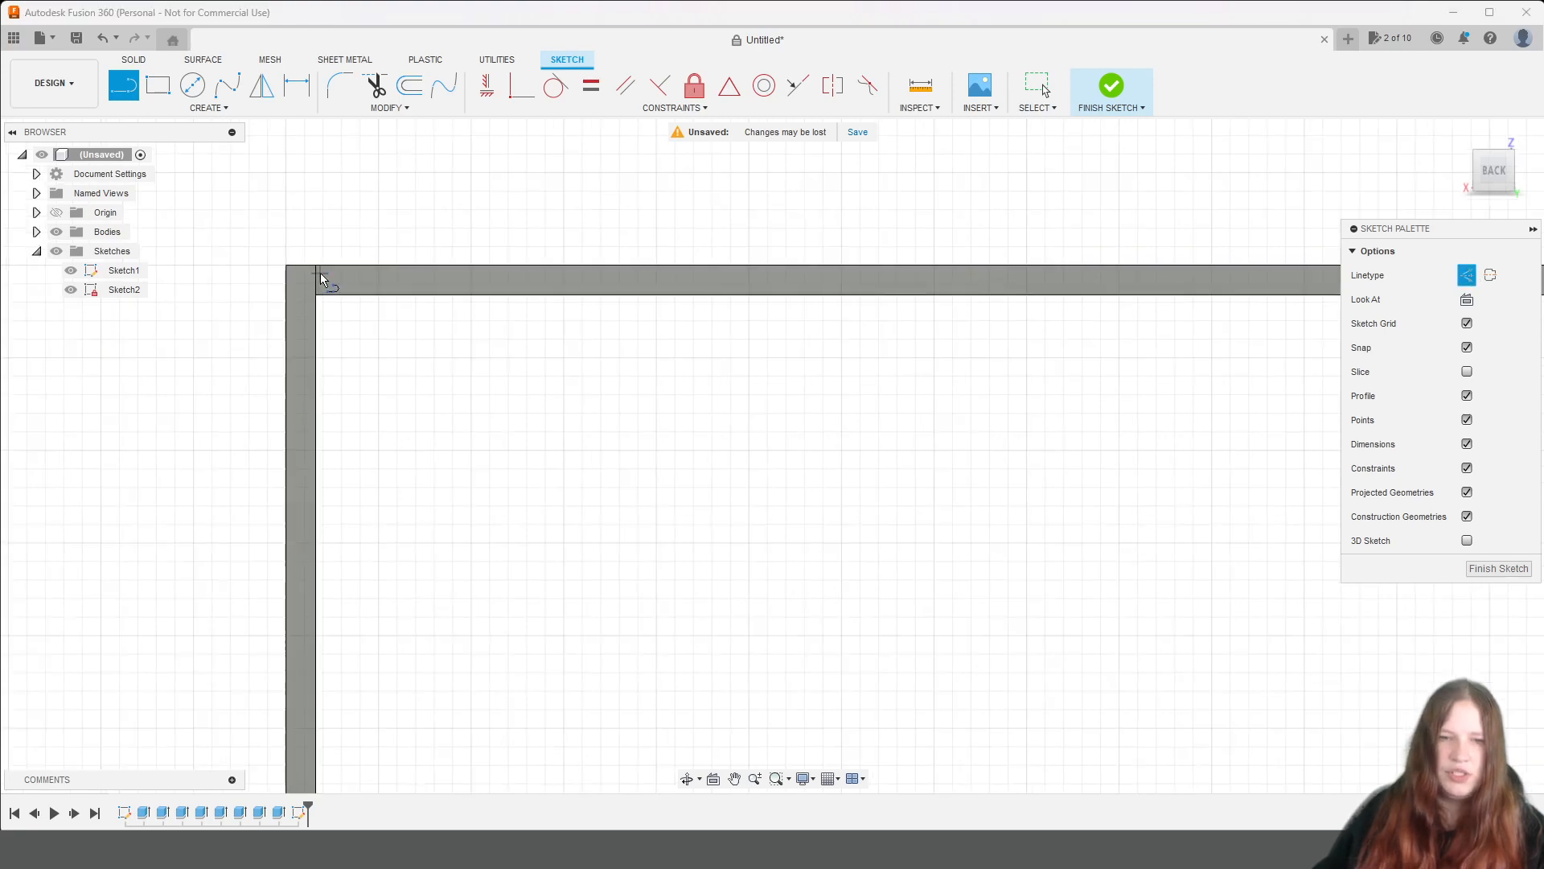
scroll(291, 336, "up", 3)
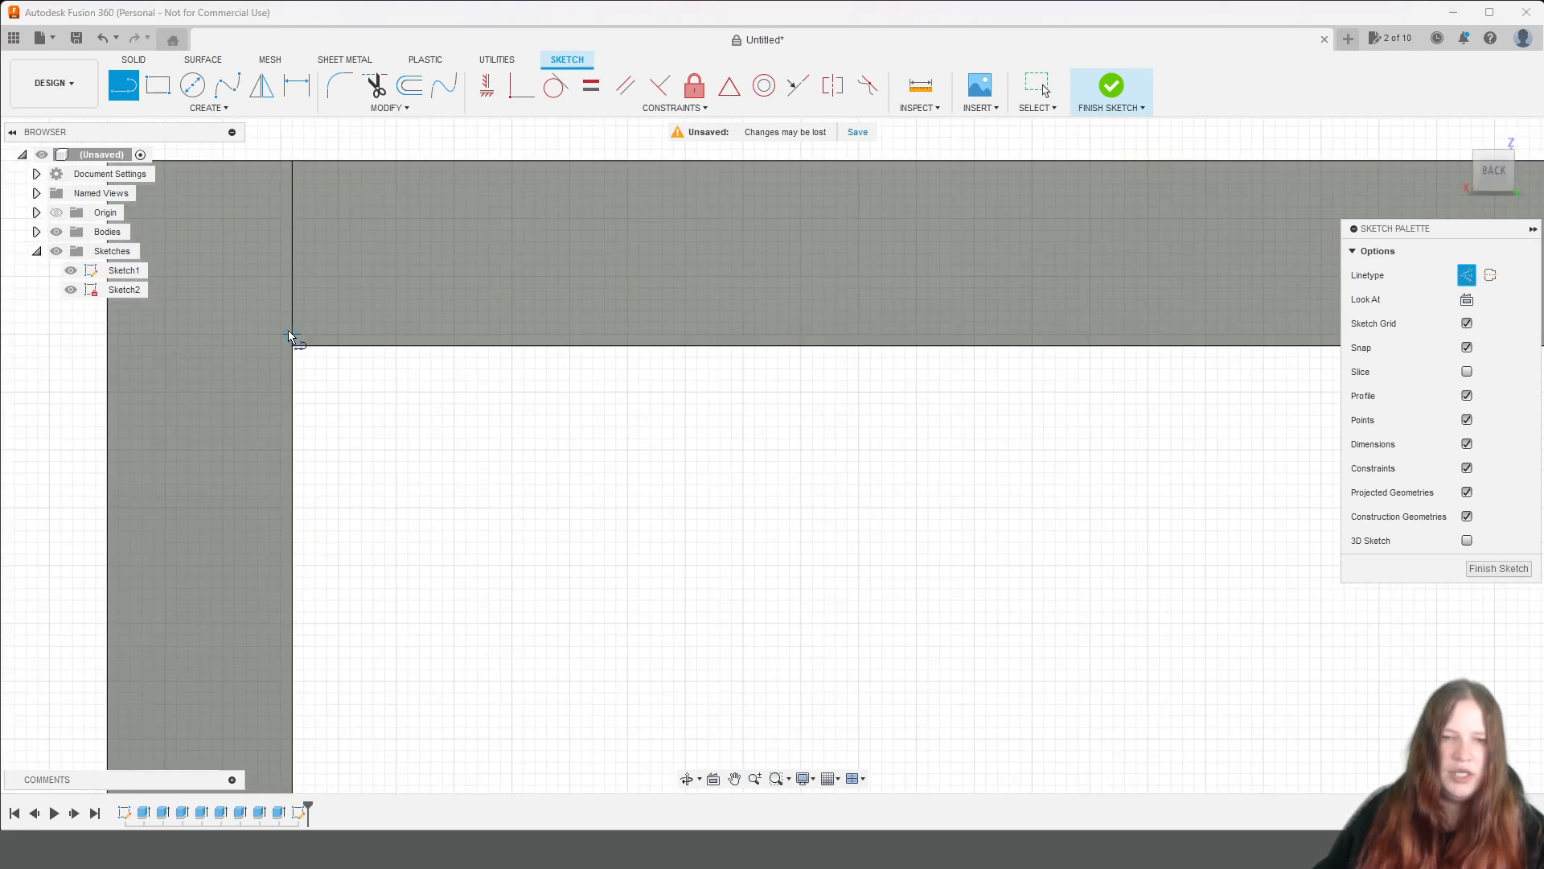
left_click(298, 348)
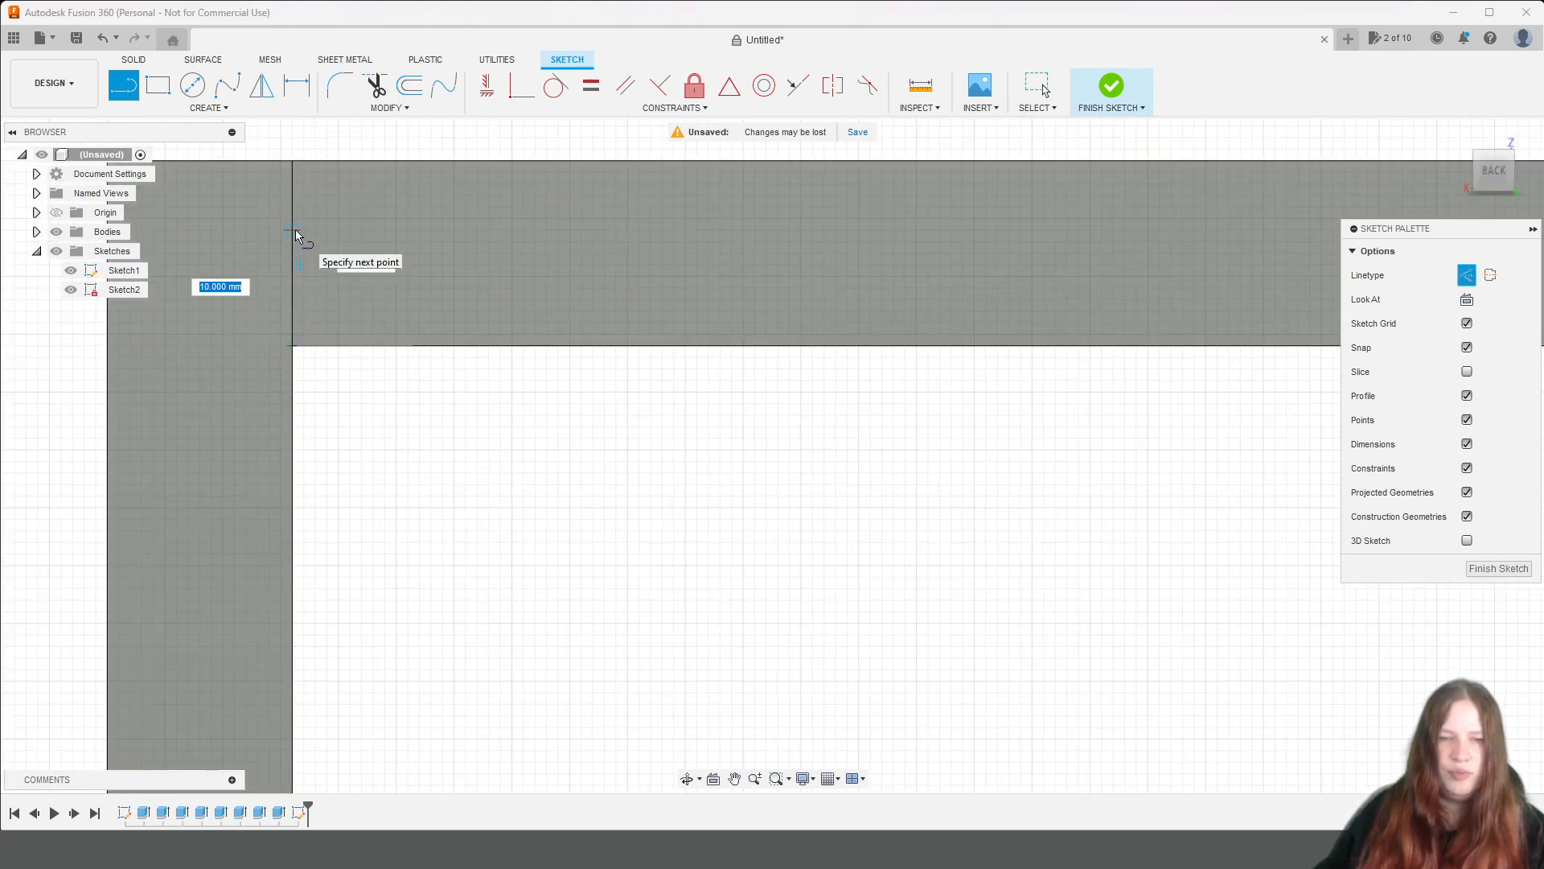
type("biezums/2")
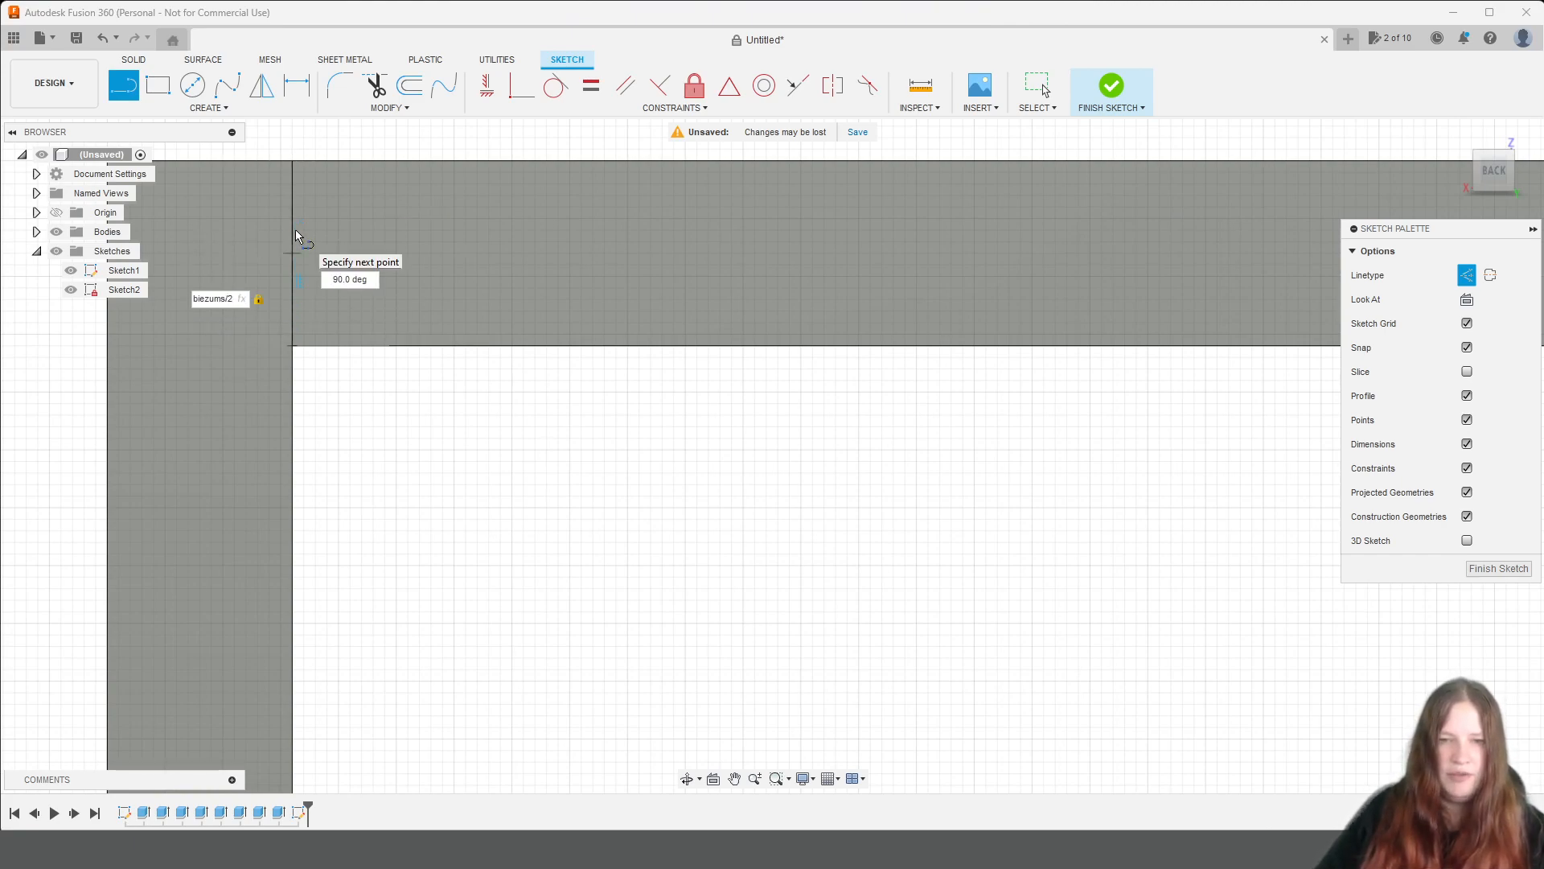
key("Return")
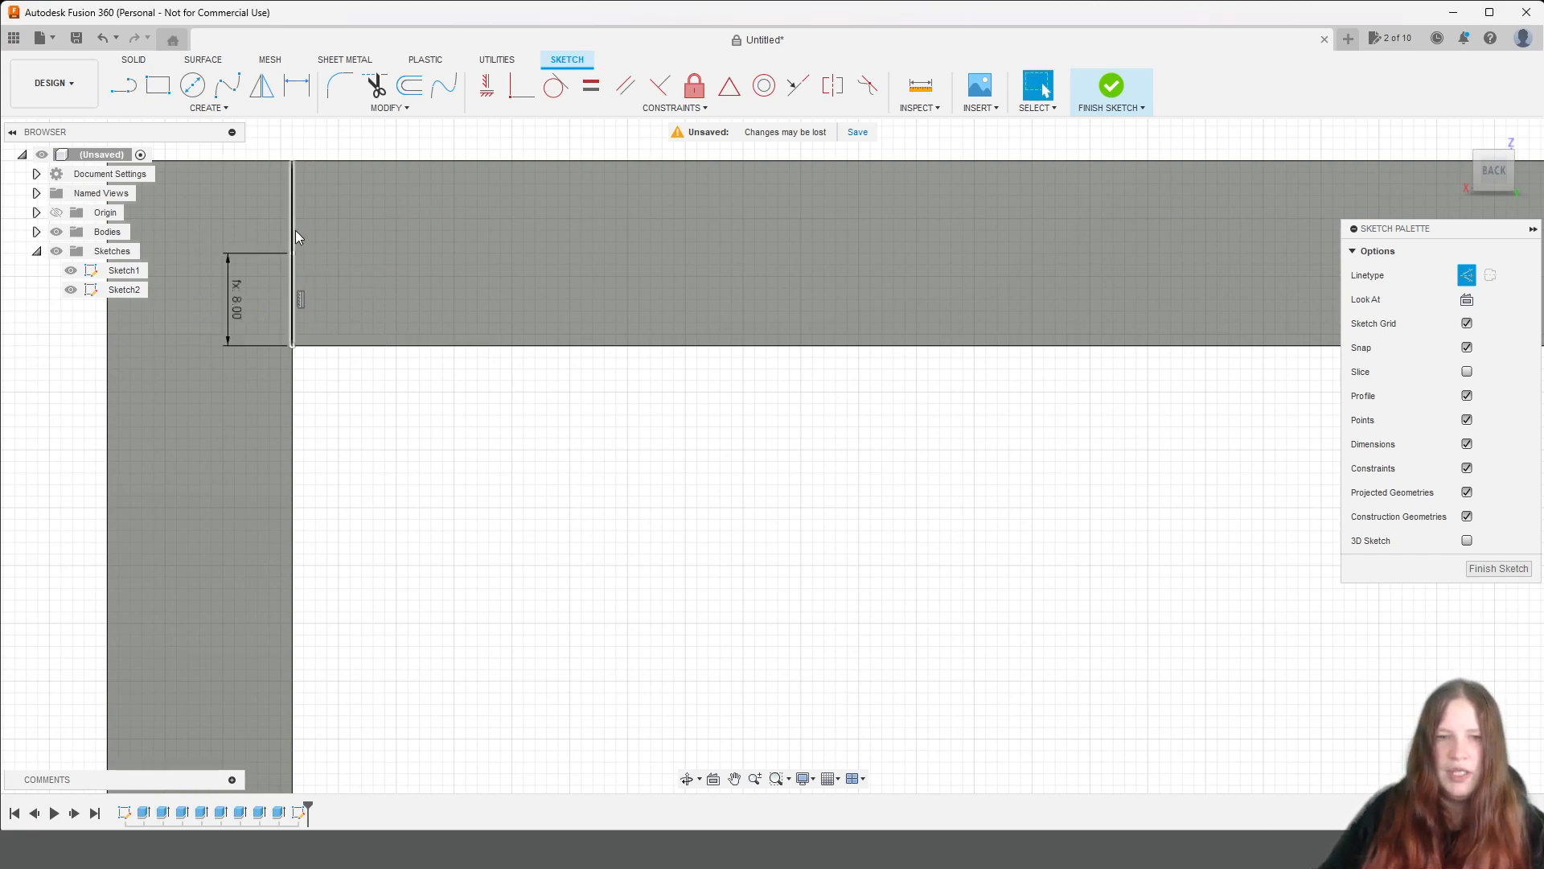
Draw a horizontal construction line of length biezums/2 from the vertical line's upper end into the side panel's thickness.
key("l")
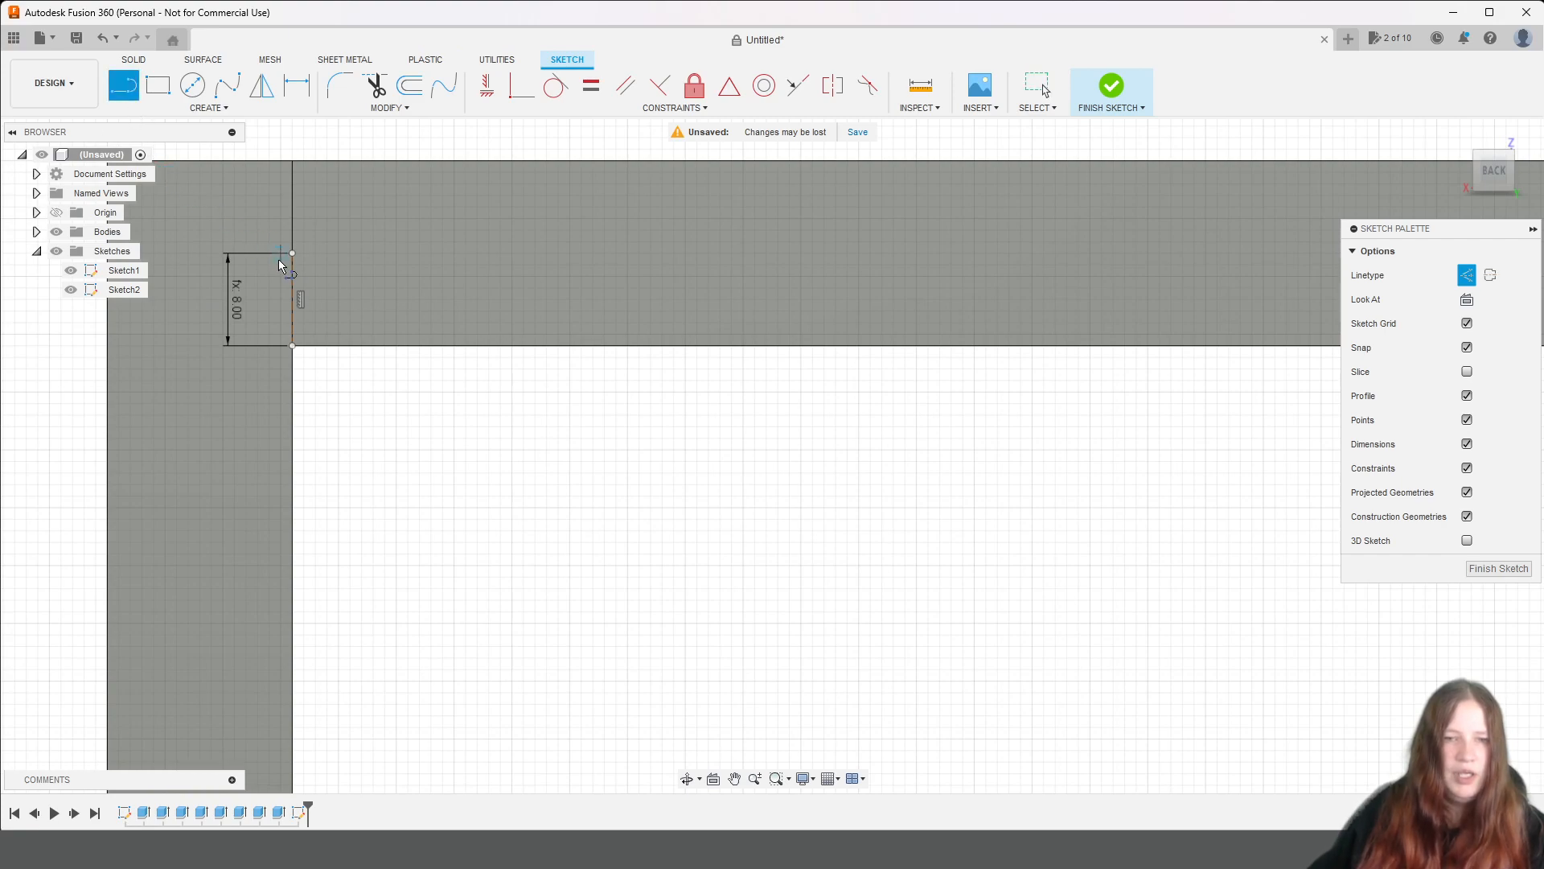
left_click(293, 254)
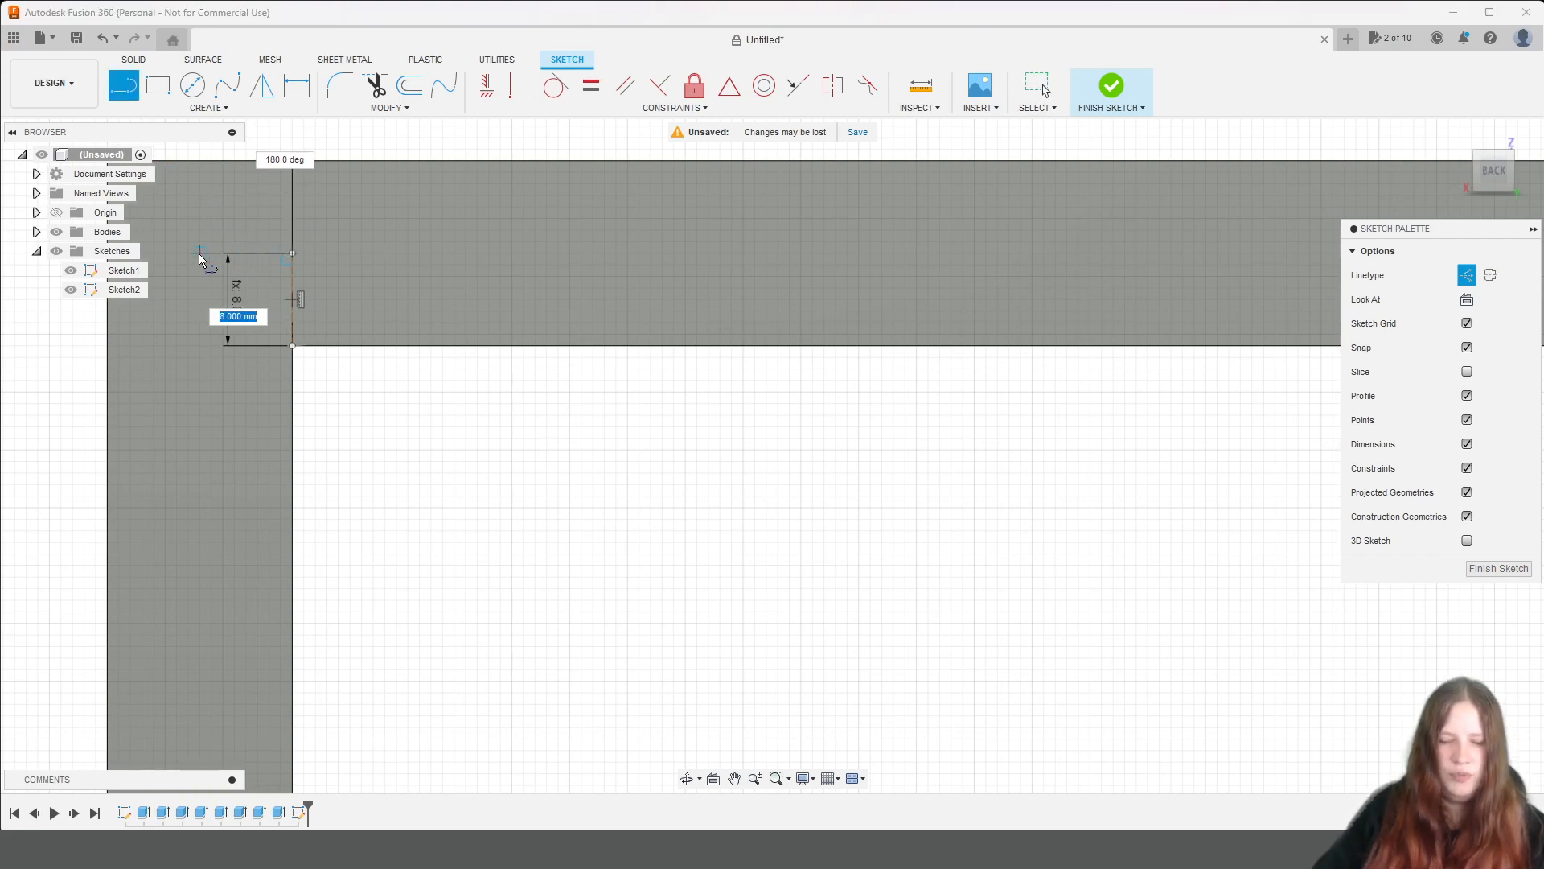
type("biezums/2")
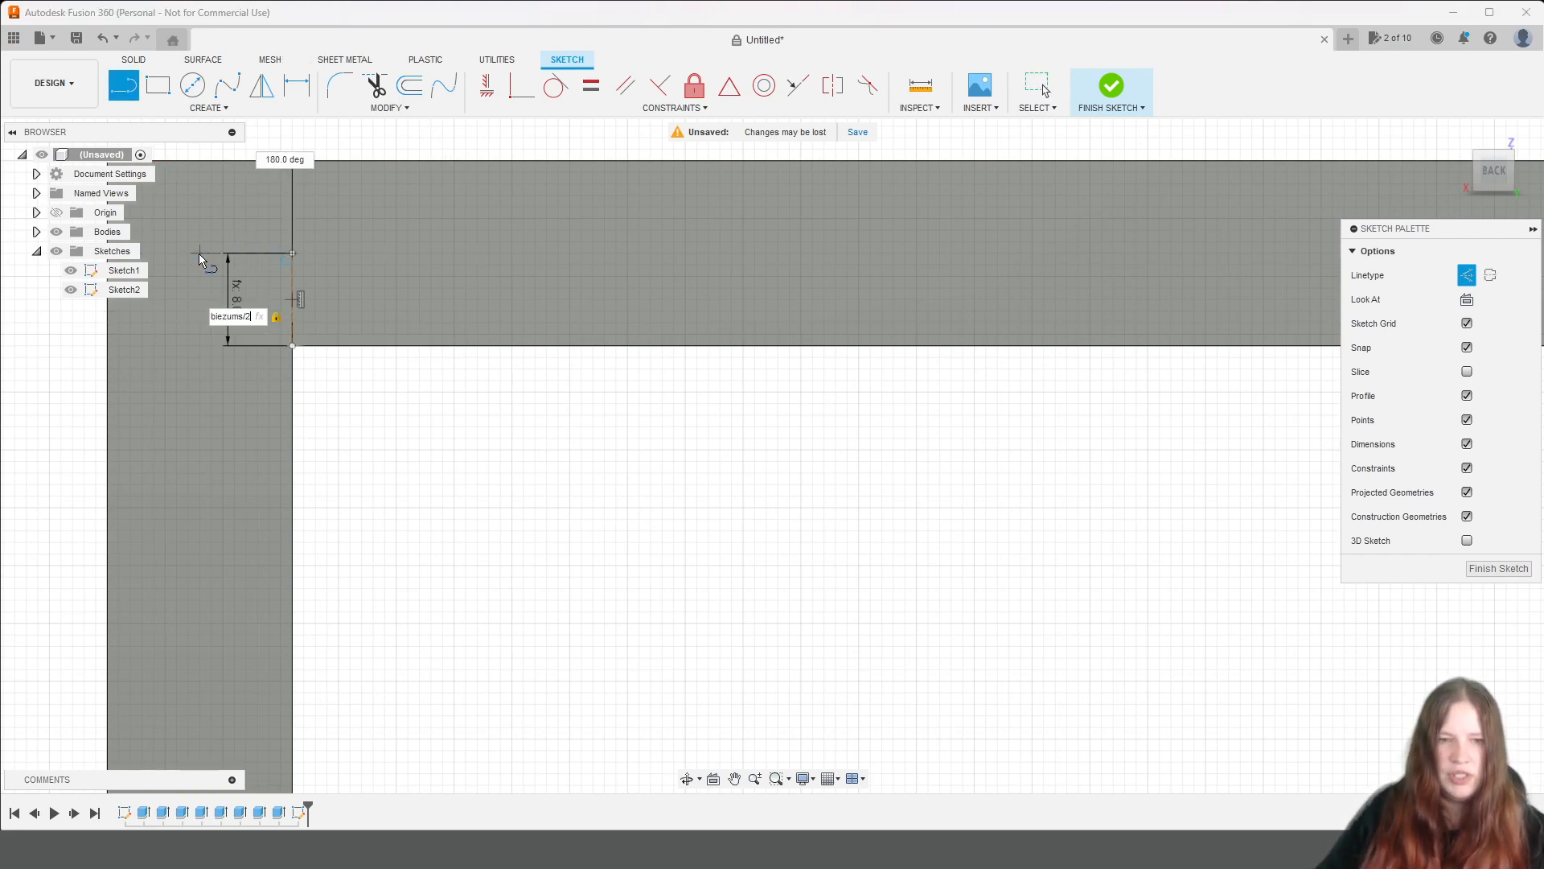
key("Return")
Examine the unit's back from the top board down to the lowest shelf, including the shelf's joint with the side panel.
scroll(621, 504, "down", 6)
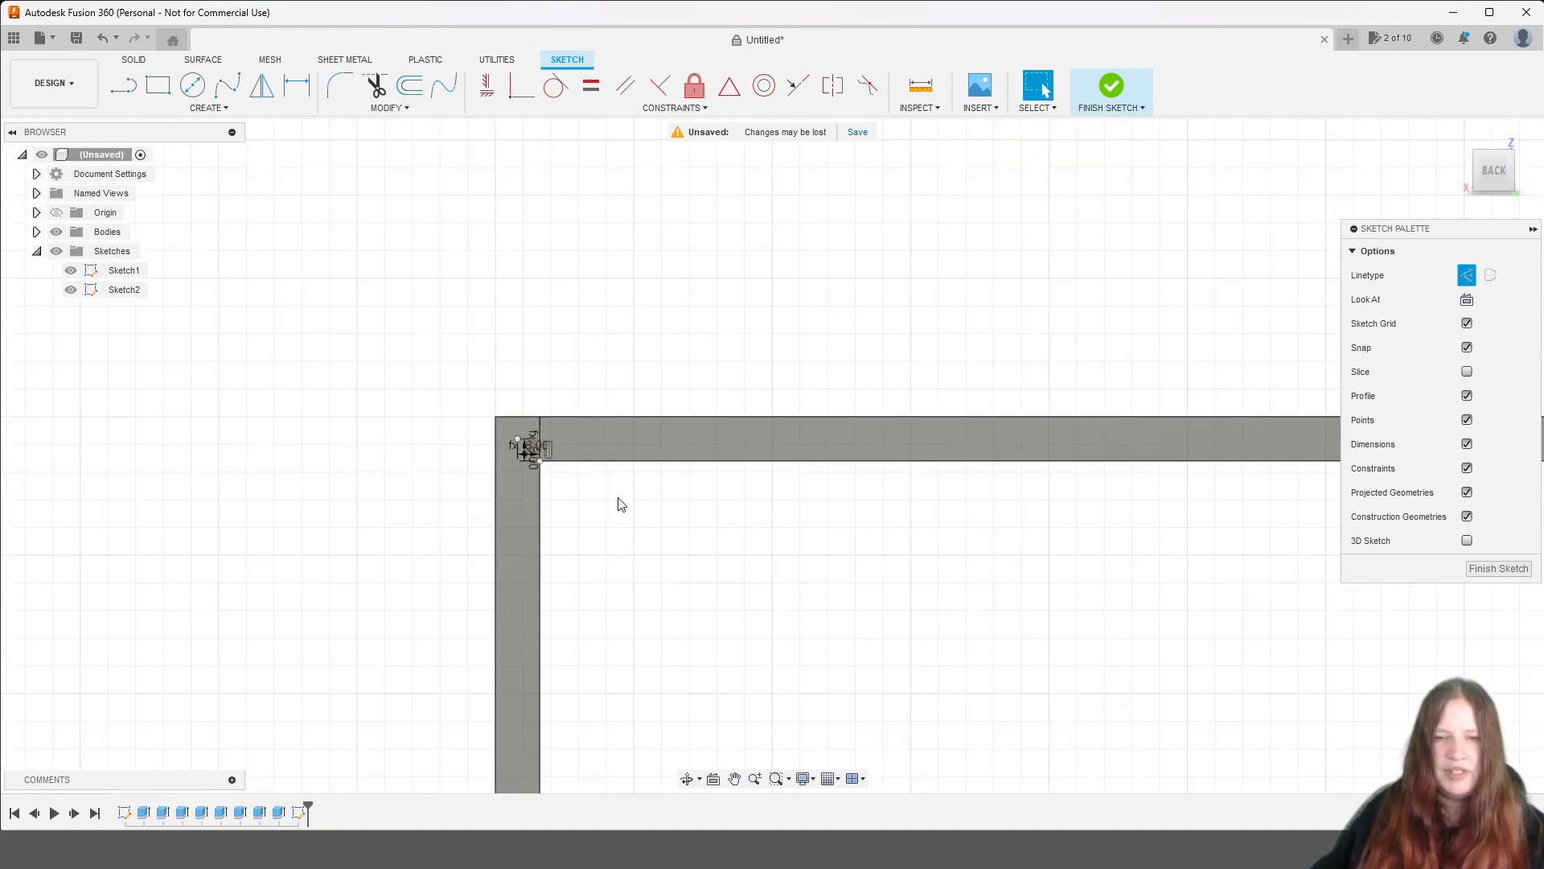
middle_click_drag(848, 656, 121, 151)
middle_click_drag(461, 730, 737, 434)
middle_click_drag(784, 662, 837, 579)
scroll(837, 579, "up", 5)
mouse_move(851, 740)
middle_mouse_down()
mouse_move(875, 610)
mouse_move(1090, 586)
mouse_move(1065, 630)
middle_mouse_up()
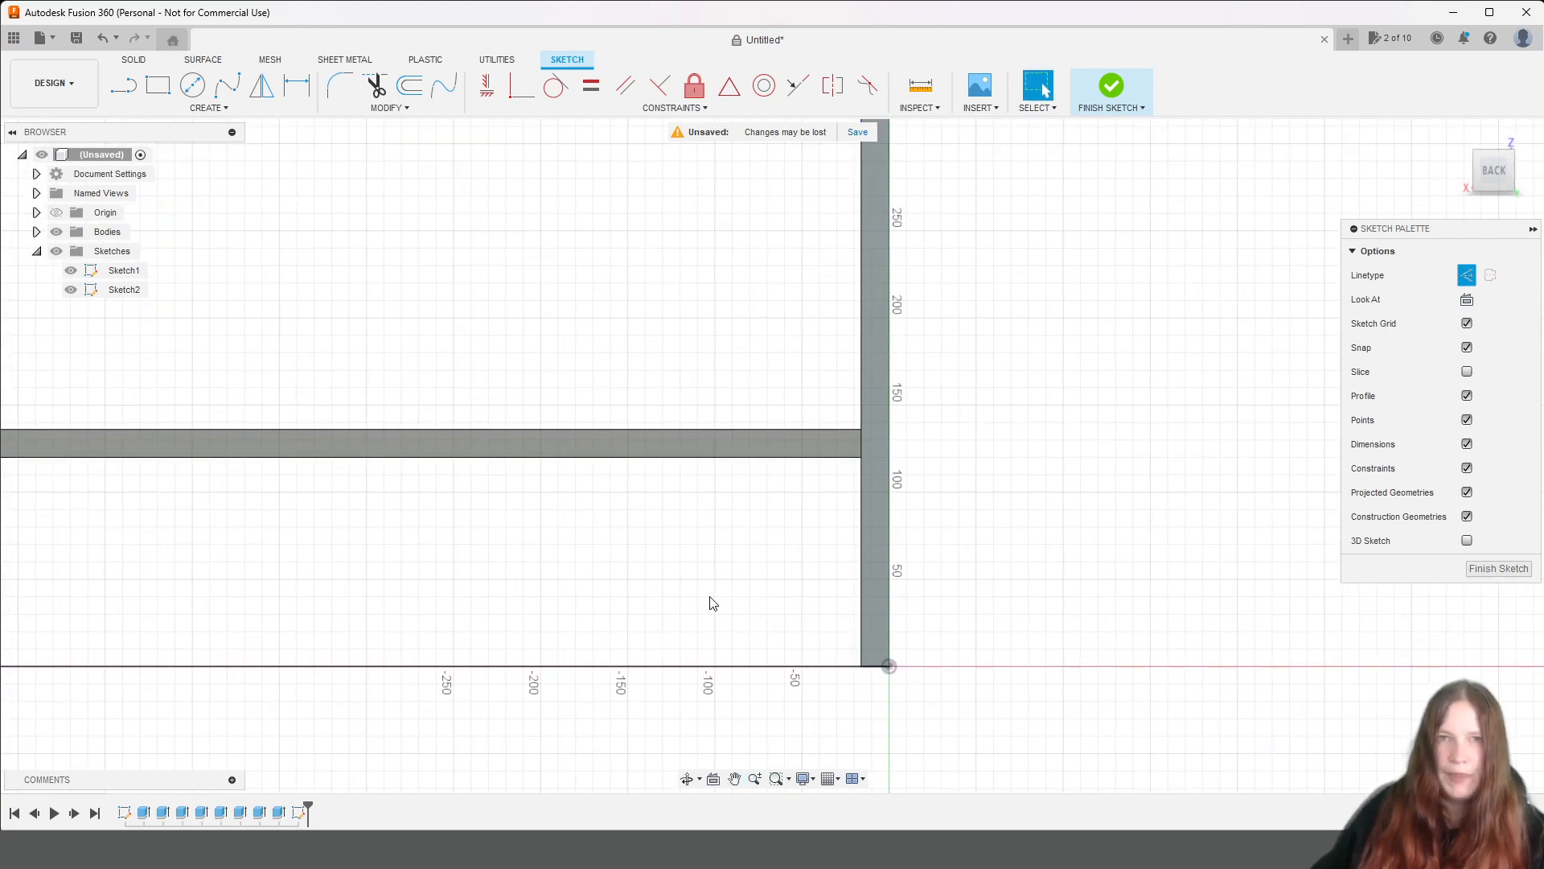
scroll(856, 475, "up", 2)
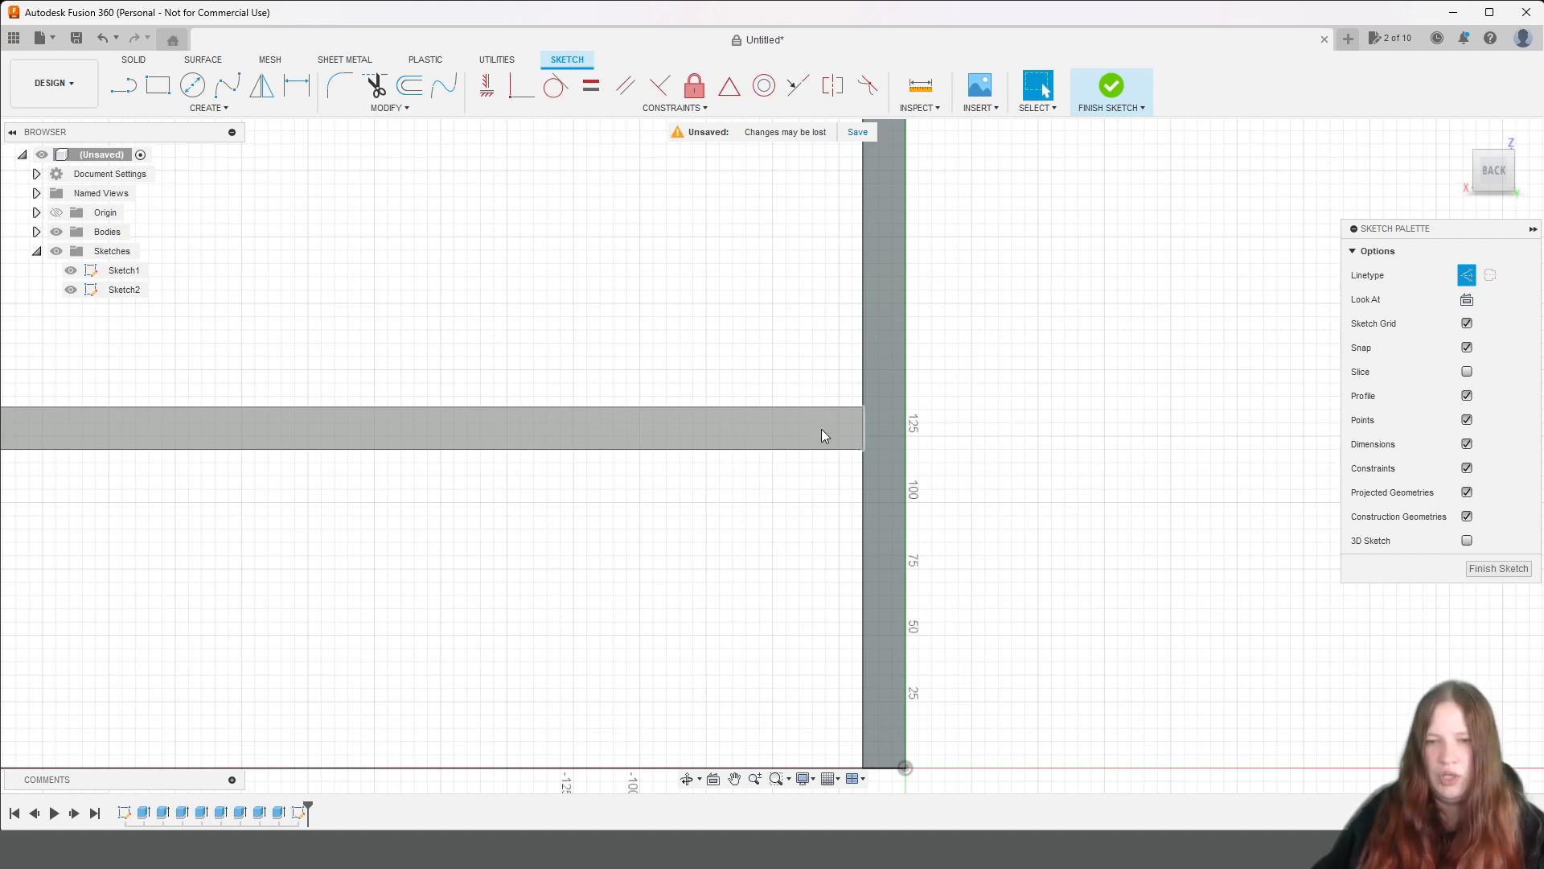
scroll(822, 428, "down", 2)
scroll(845, 436, "down", 2)
scroll(865, 431, "down", 2)
middle_click_drag(819, 314, 881, 538)
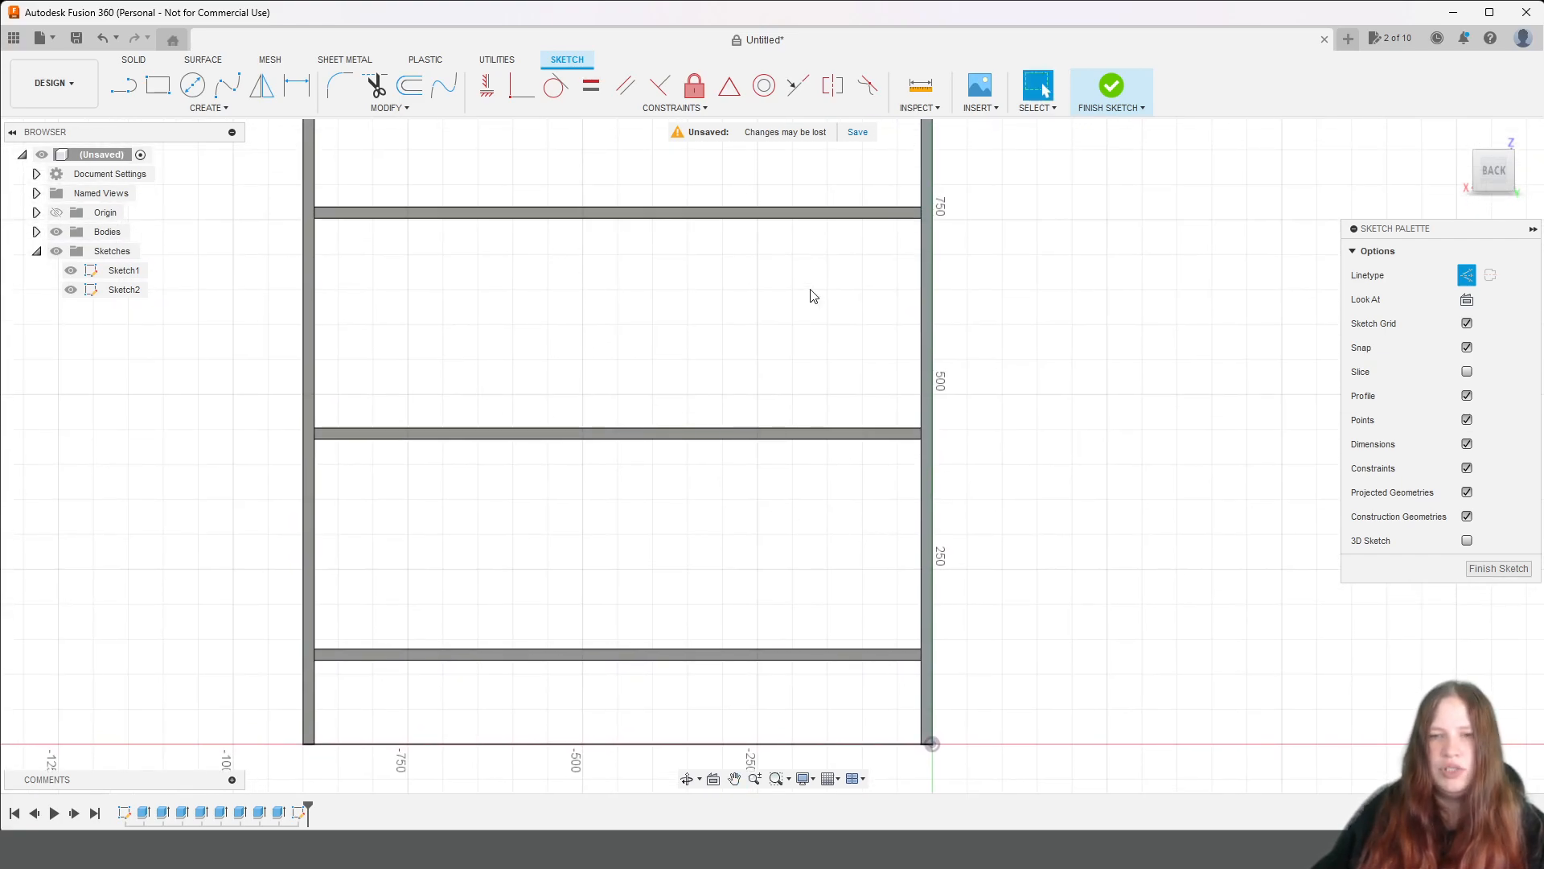
scroll(1058, 293, "down", 4)
mouse_move(1069, 321)
middle_mouse_down()
mouse_move(1035, 348)
mouse_move(971, 623)
mouse_move(958, 462)
mouse_move(934, 418)
middle_mouse_up()
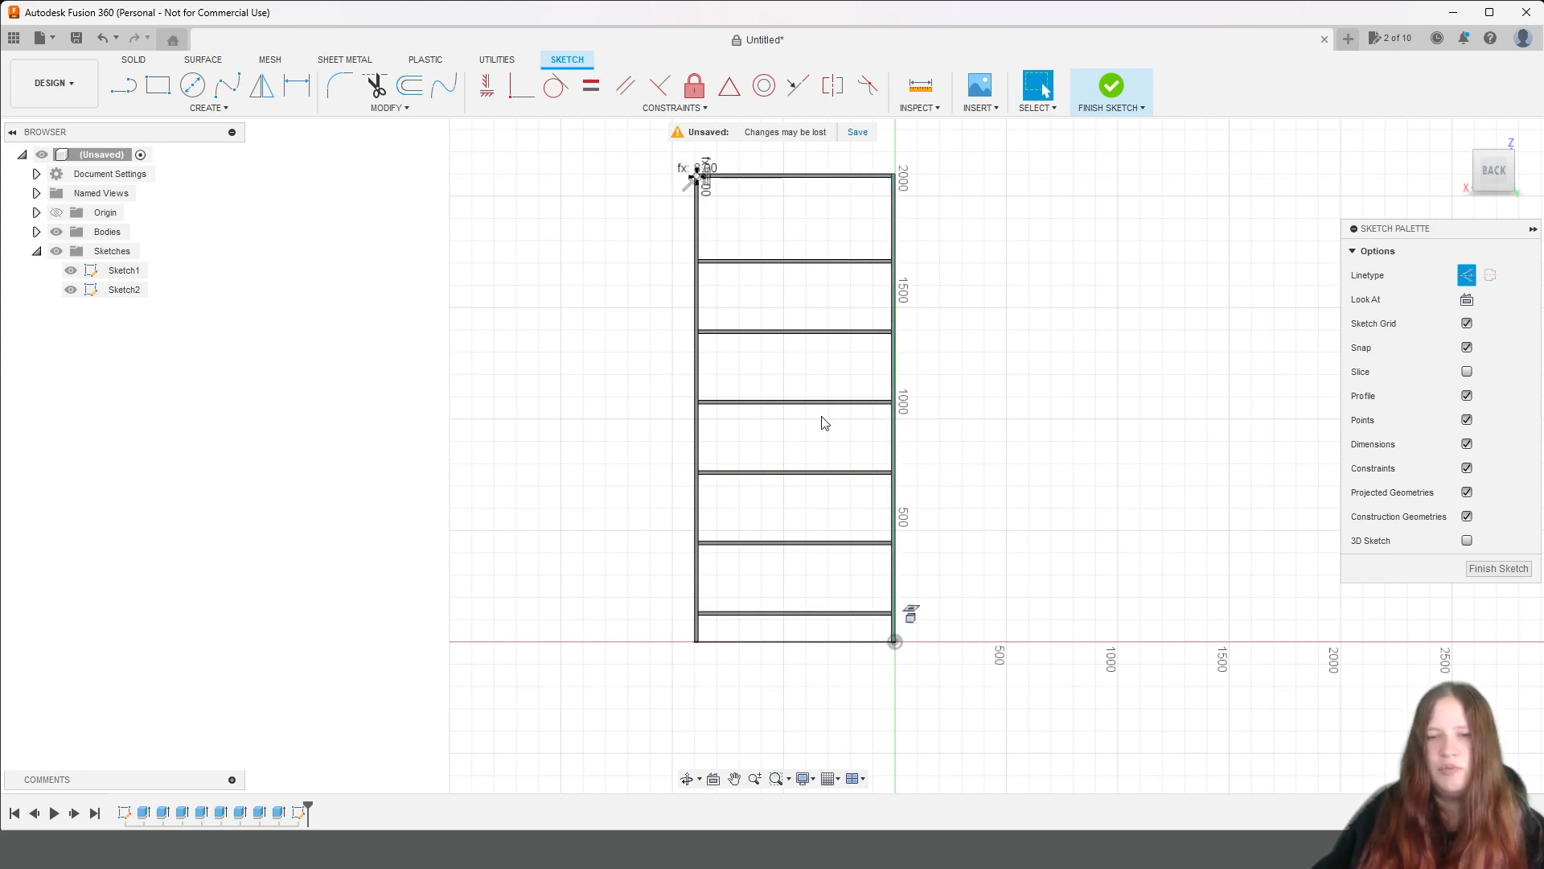
mouse_move(1034, 568)
middle_mouse_down()
mouse_move(1006, 451)
mouse_move(1038, 462)
middle_mouse_up()
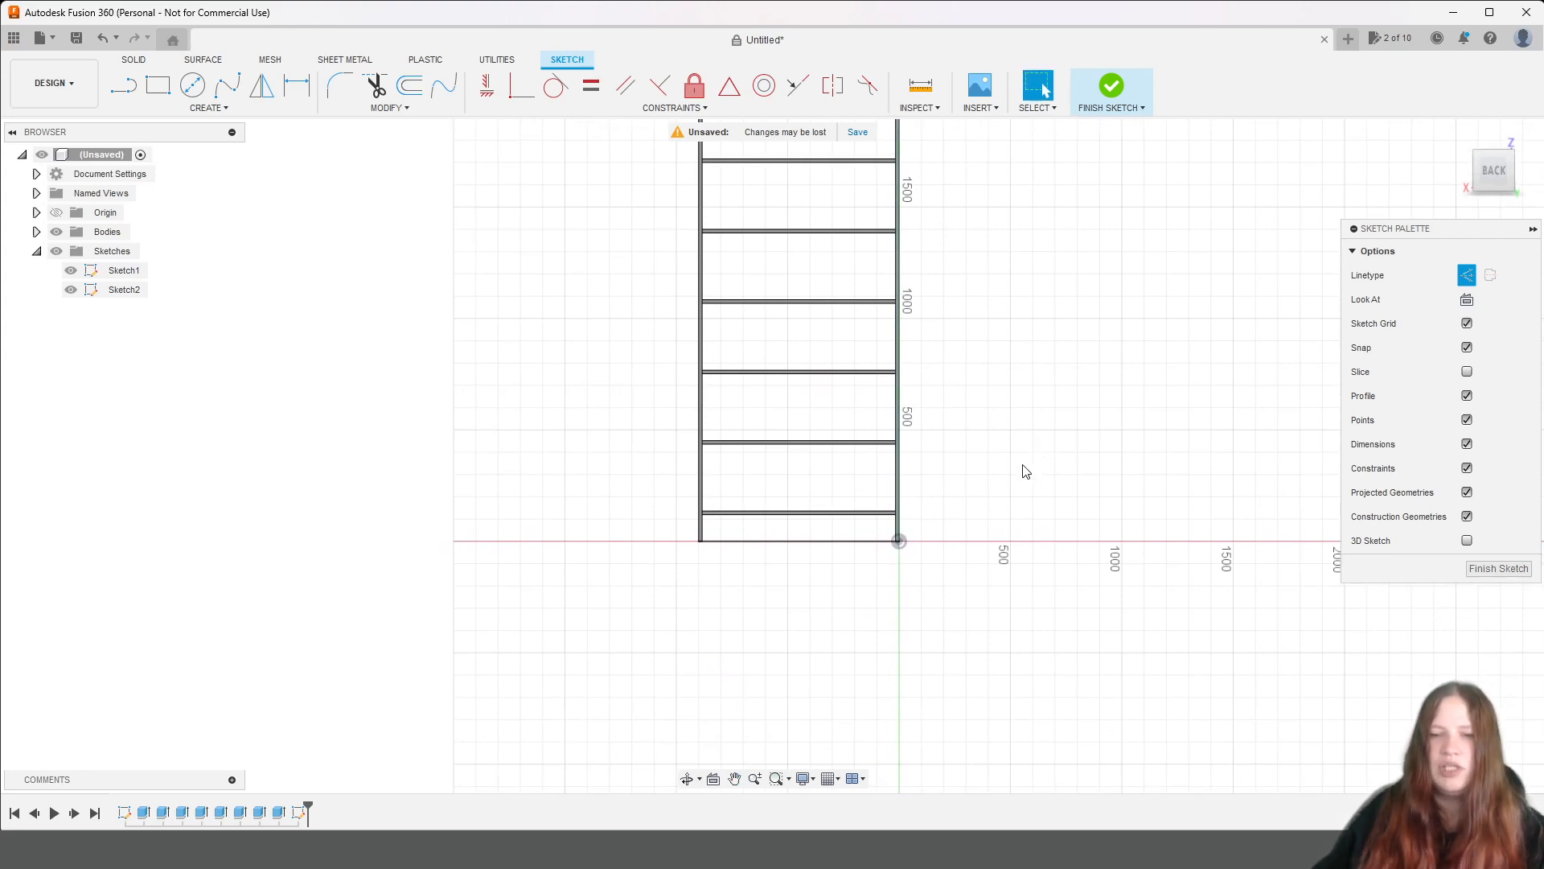
Draw a vertical construction line of length biezums/2 upward from the lowest shelf's bottom corner at the origin-side panel.
scroll(1023, 475, "up", 8)
middle_click_drag(821, 628, 1217, 549)
scroll(1066, 507, "up", 7)
middle_click_drag(883, 541, 1165, 534)
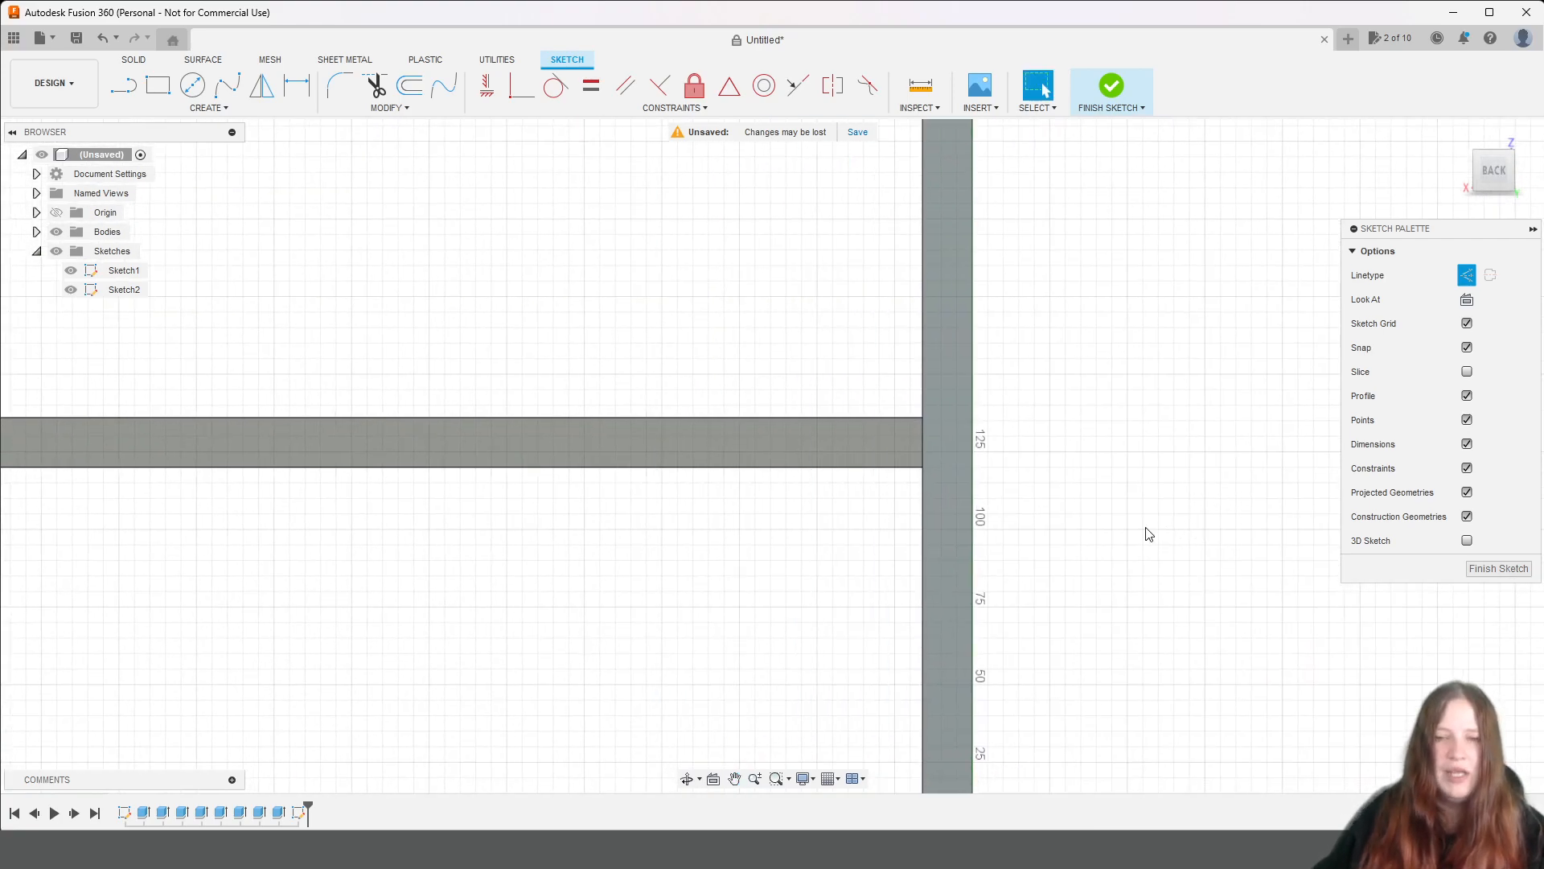
scroll(1142, 507, "up", 3)
left_click(123, 85)
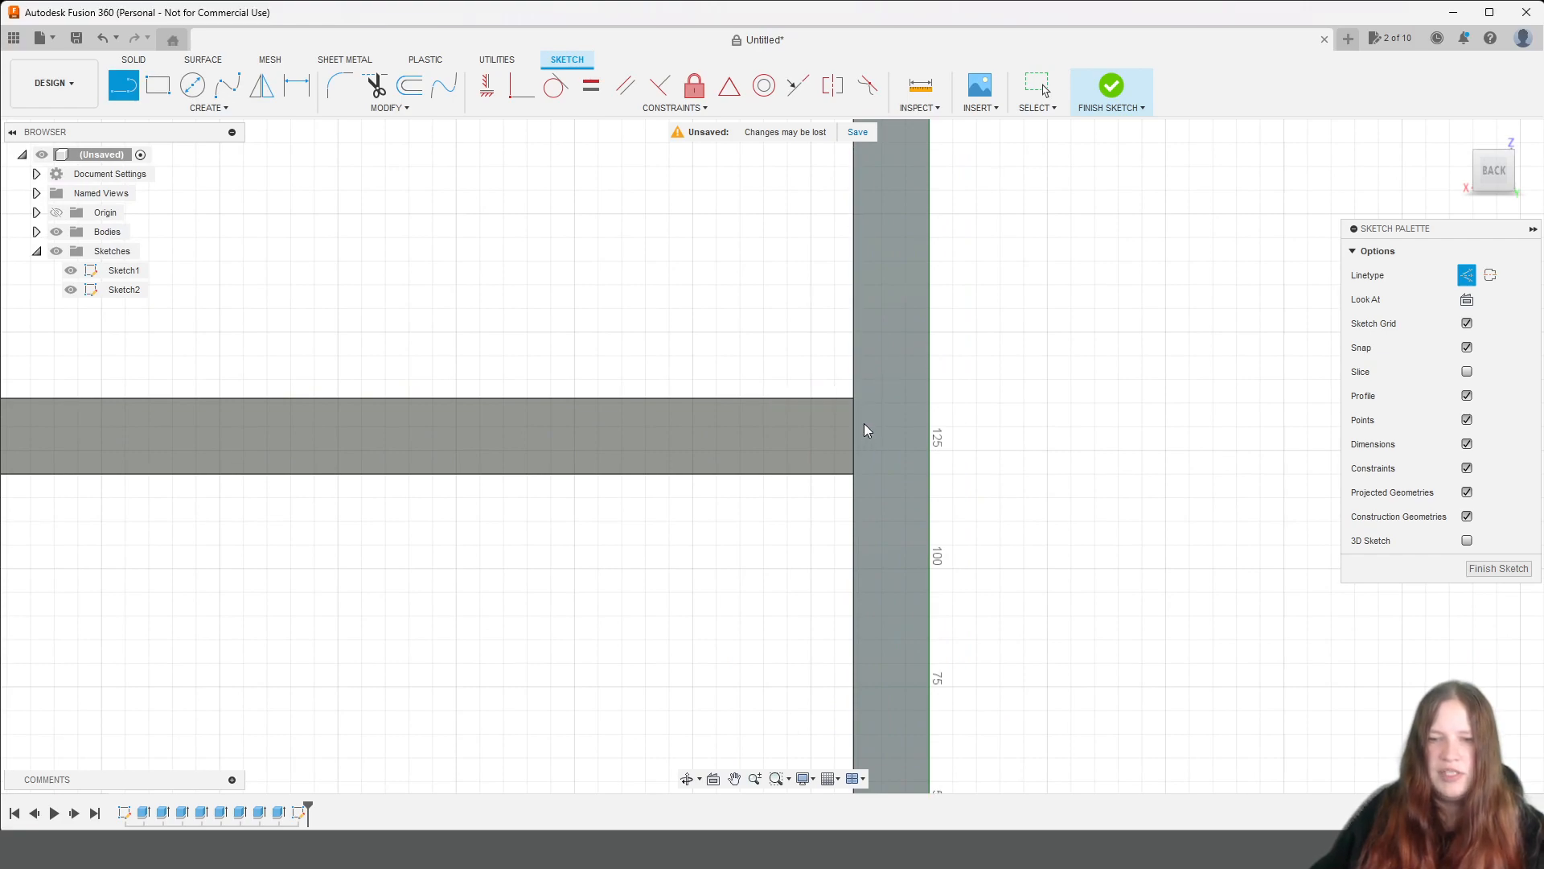
key("Escape")
left_click(122, 93)
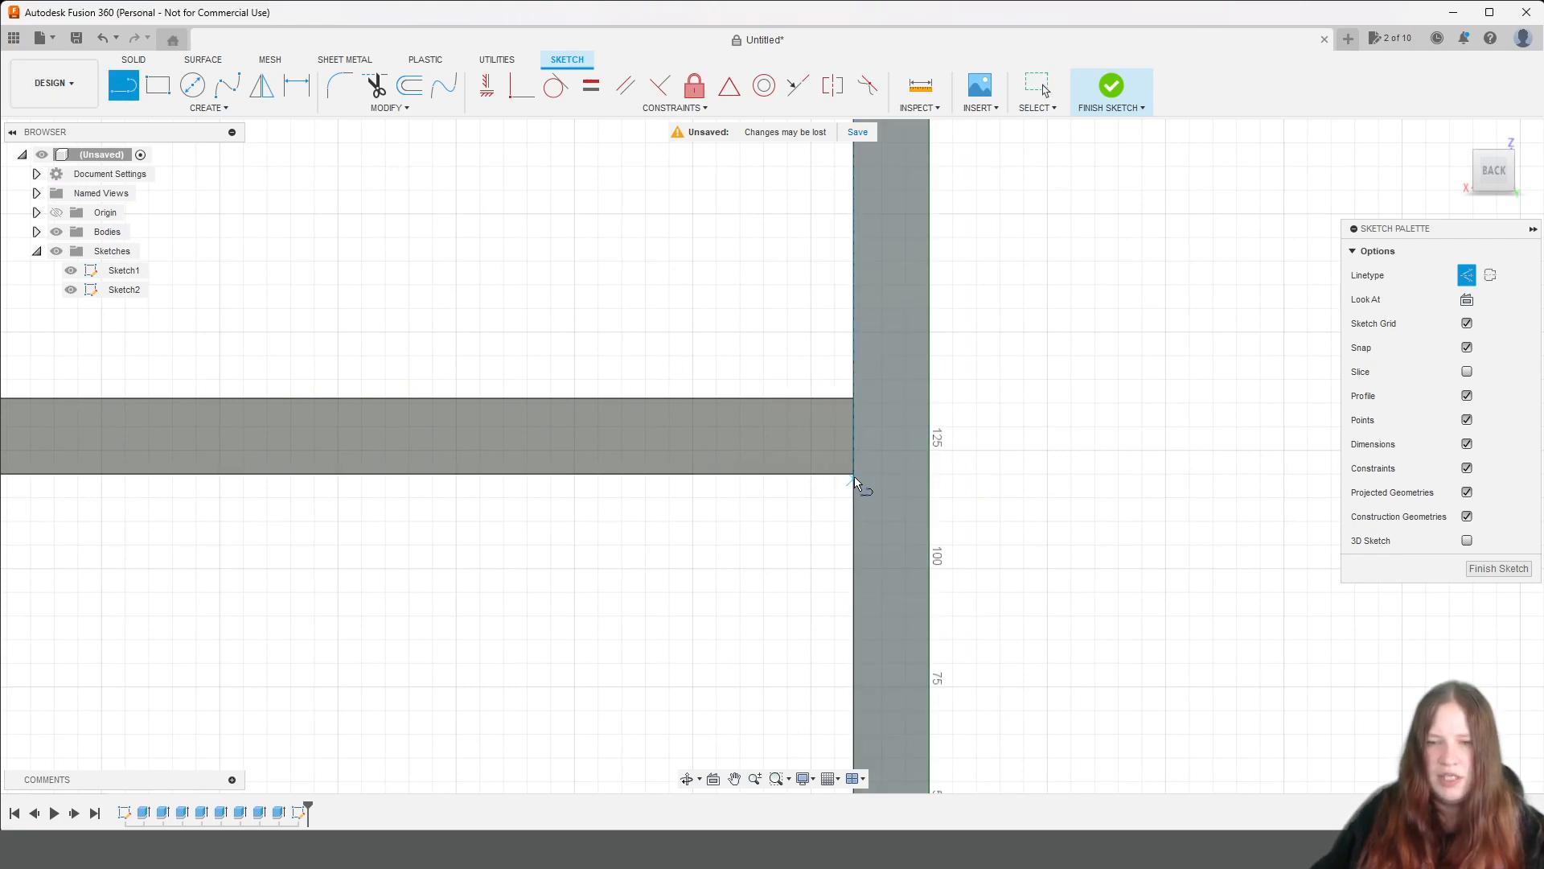
scroll(843, 484, "up", 5)
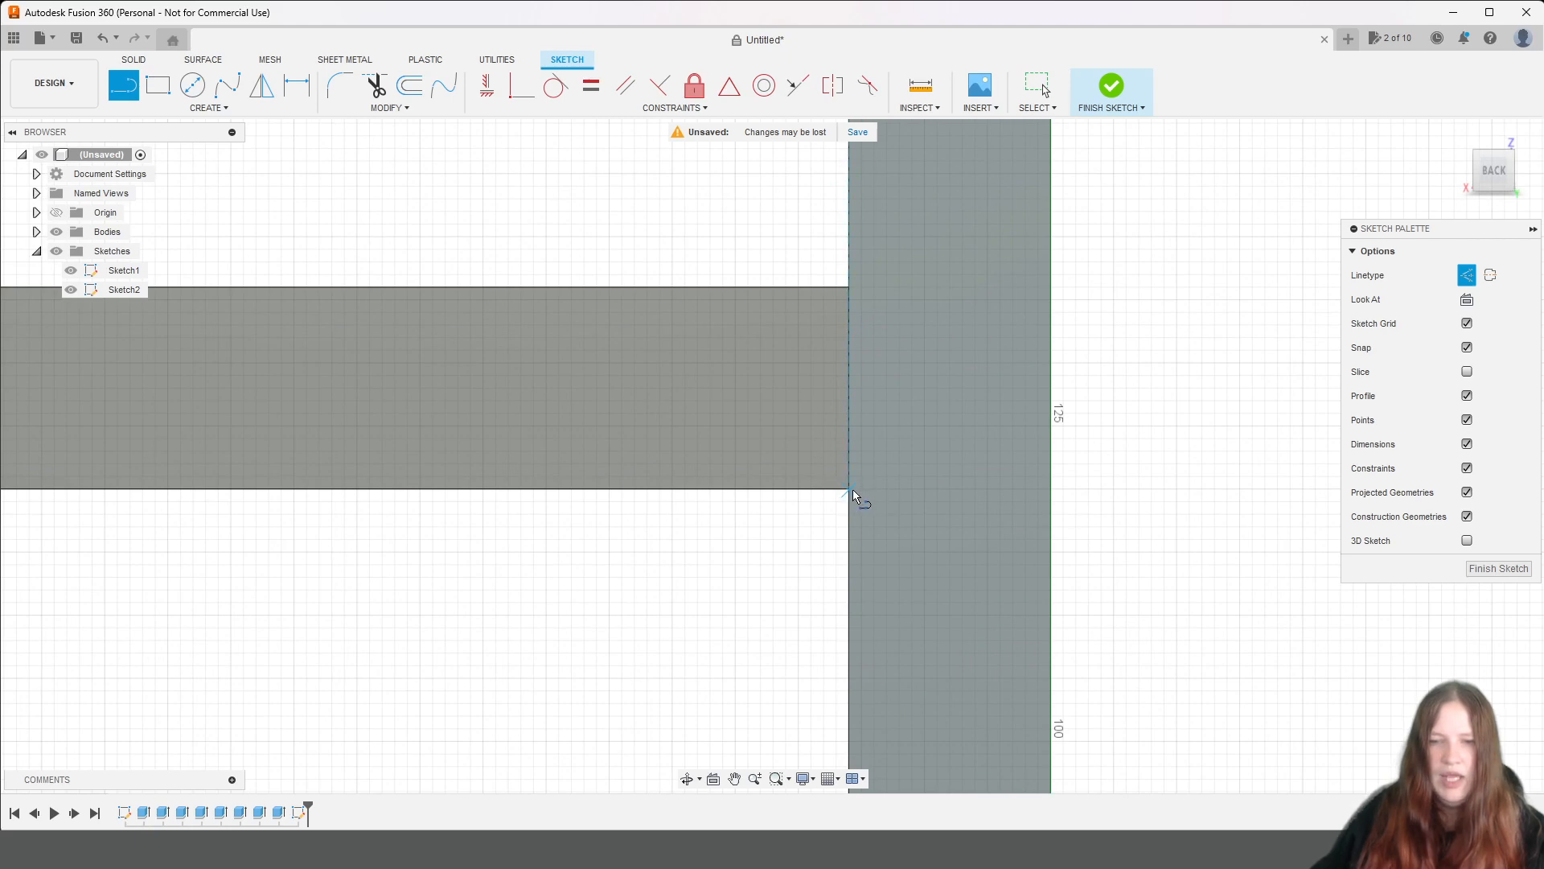
left_click(852, 489)
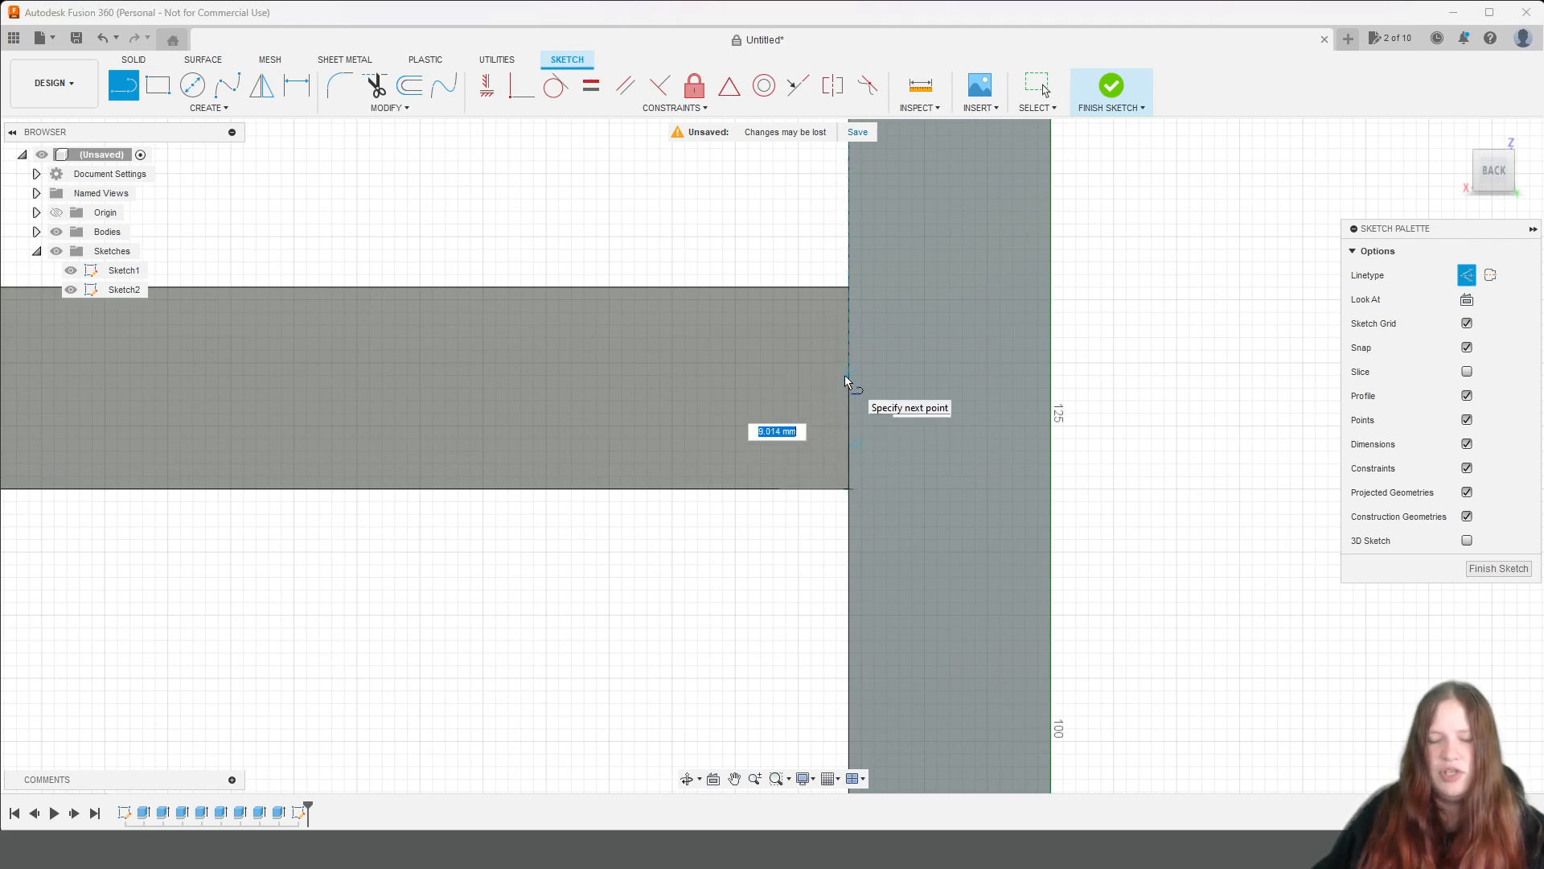
type("bie")
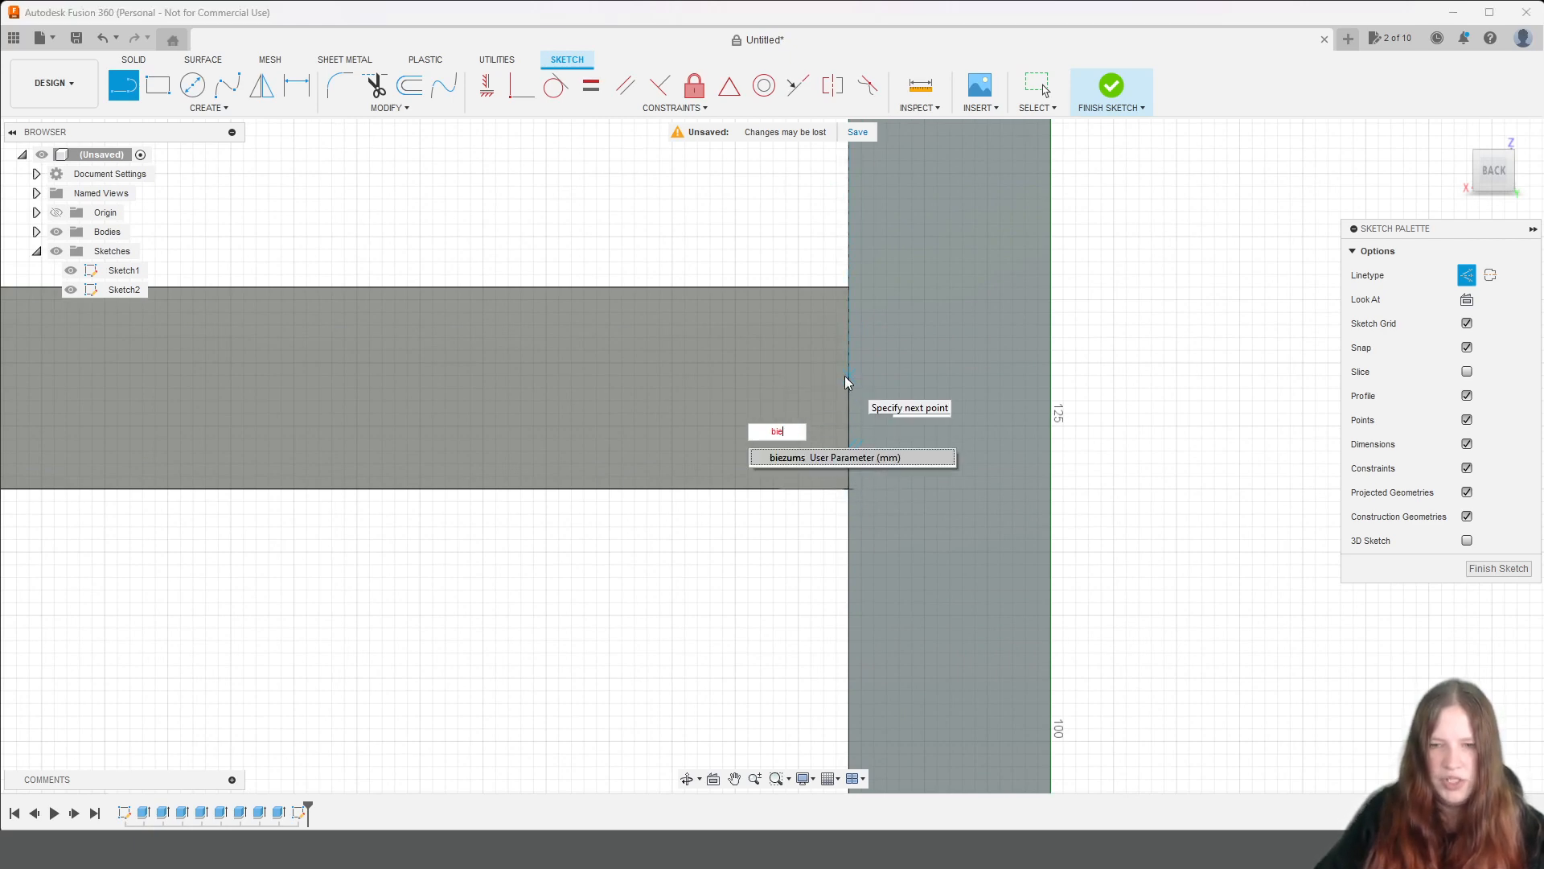
type("zums/2")
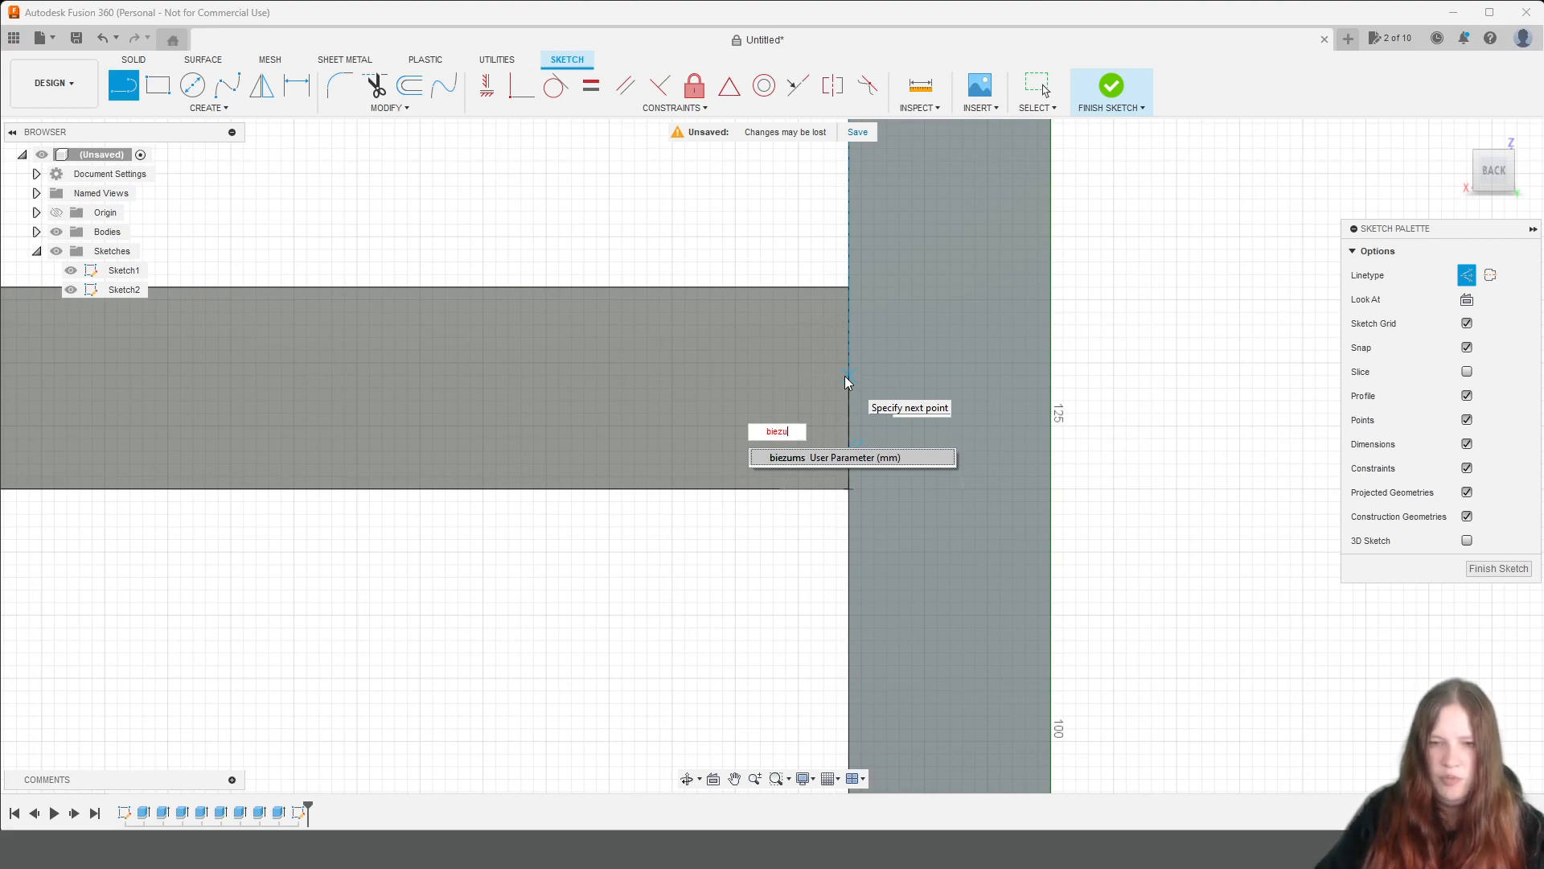
key("Return")
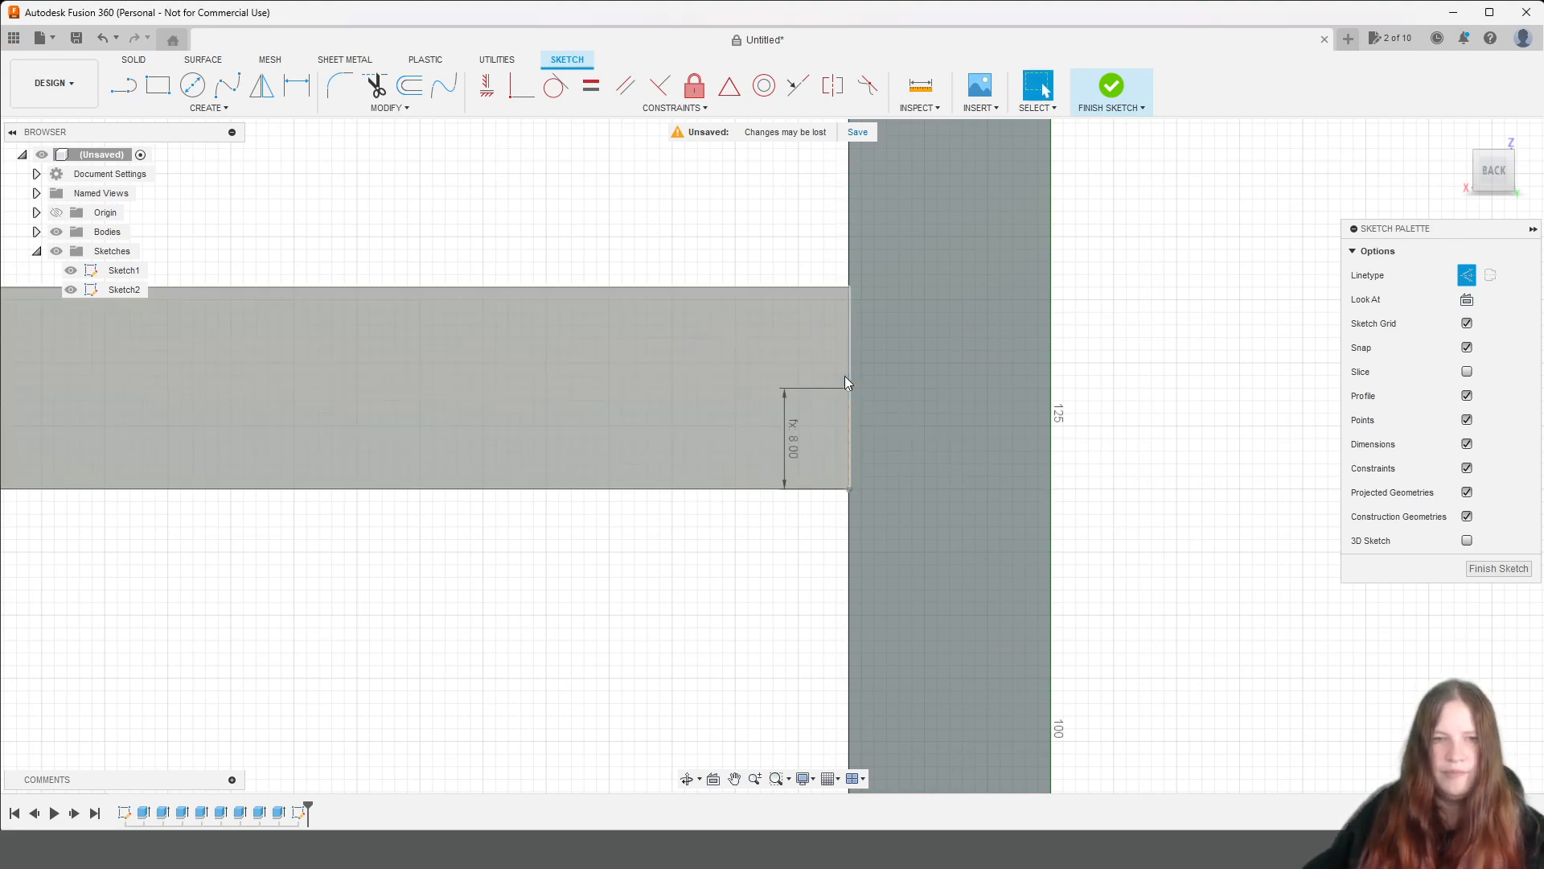
Draw a horizontal construction line of length biezums/2 from that line's upper end into the origin-side panel.
key("l")
left_click(850, 389)
type("biezum")
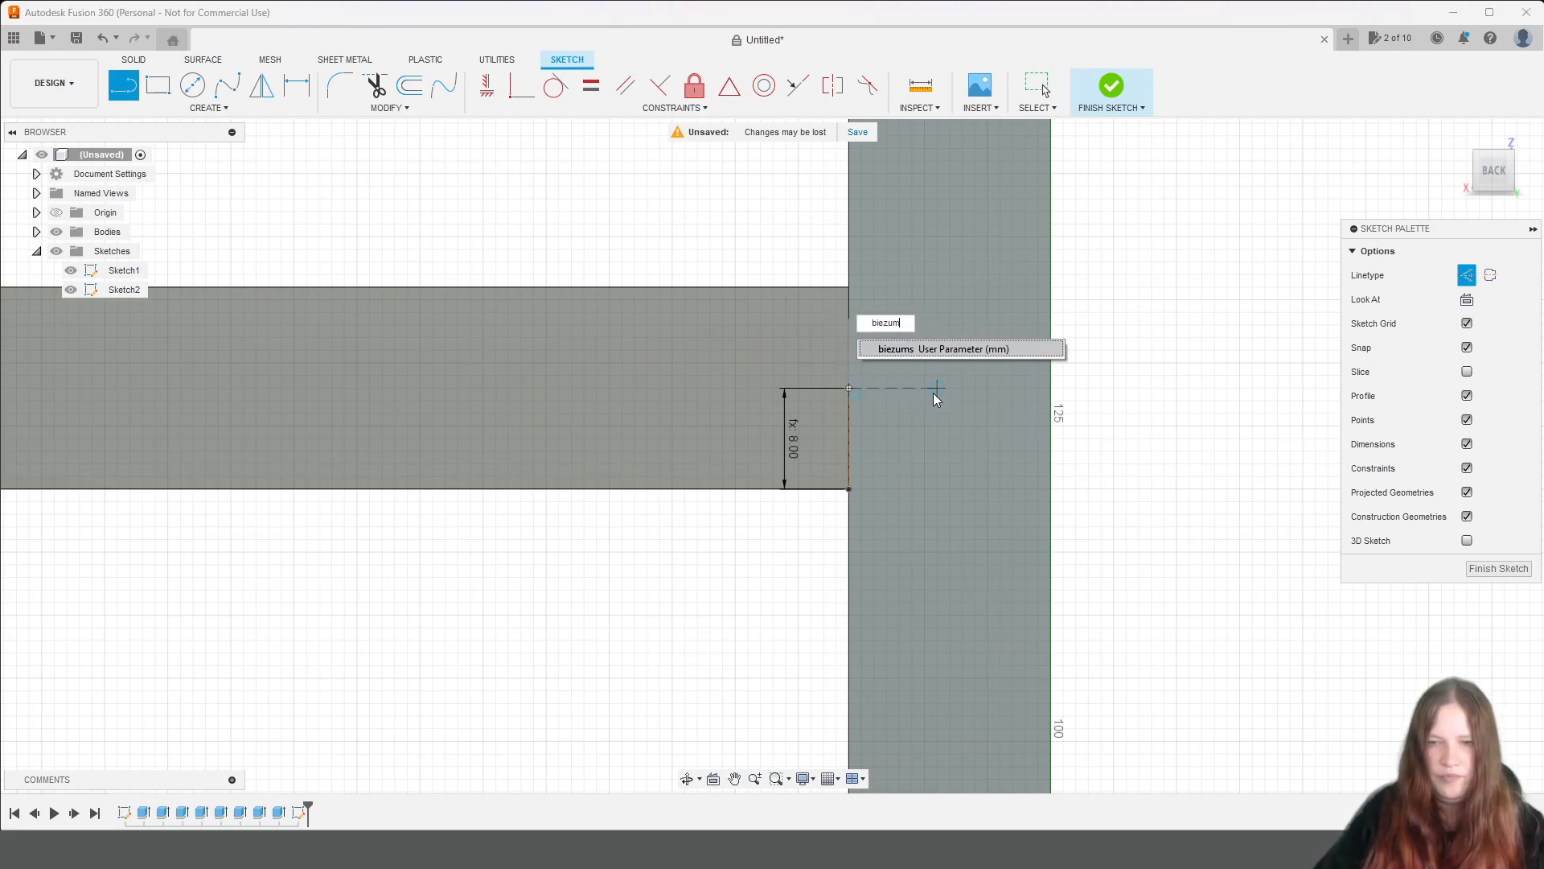
type("s/2")
key("Return")
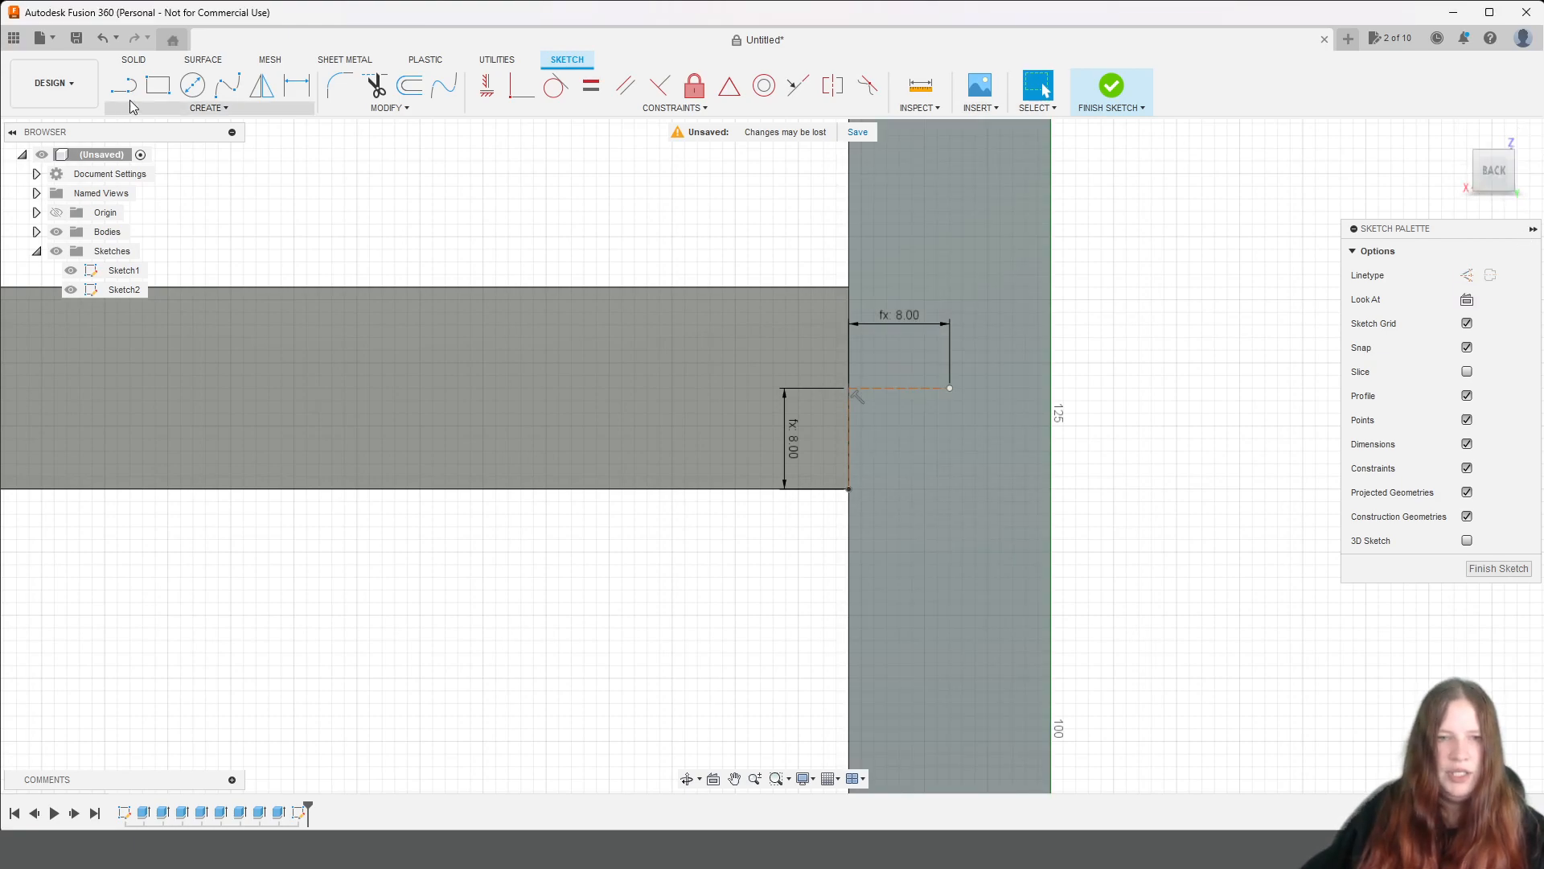
Draw a solid-line rectangle between the free ends of the lower and upper horizontal construction lines, and finish the sketch.
left_click(156, 88)
scroll(920, 368, "down", 15)
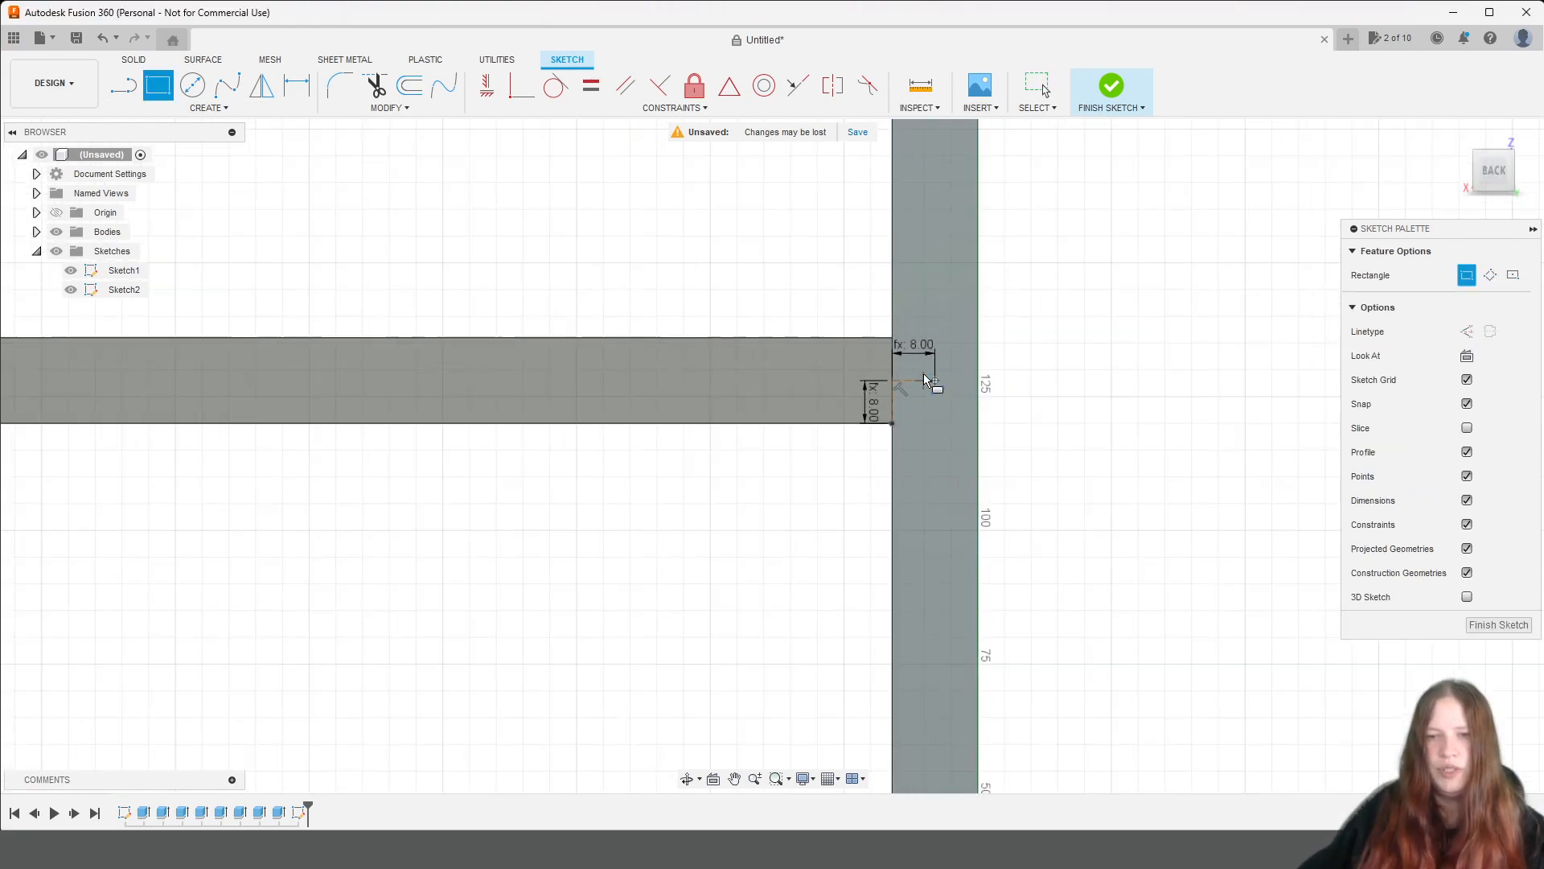
middle_click_drag(654, 338, 981, 861)
middle_click_drag(976, 196, 810, 683)
scroll(666, 417, "up", 1)
scroll(678, 490, "up", 5)
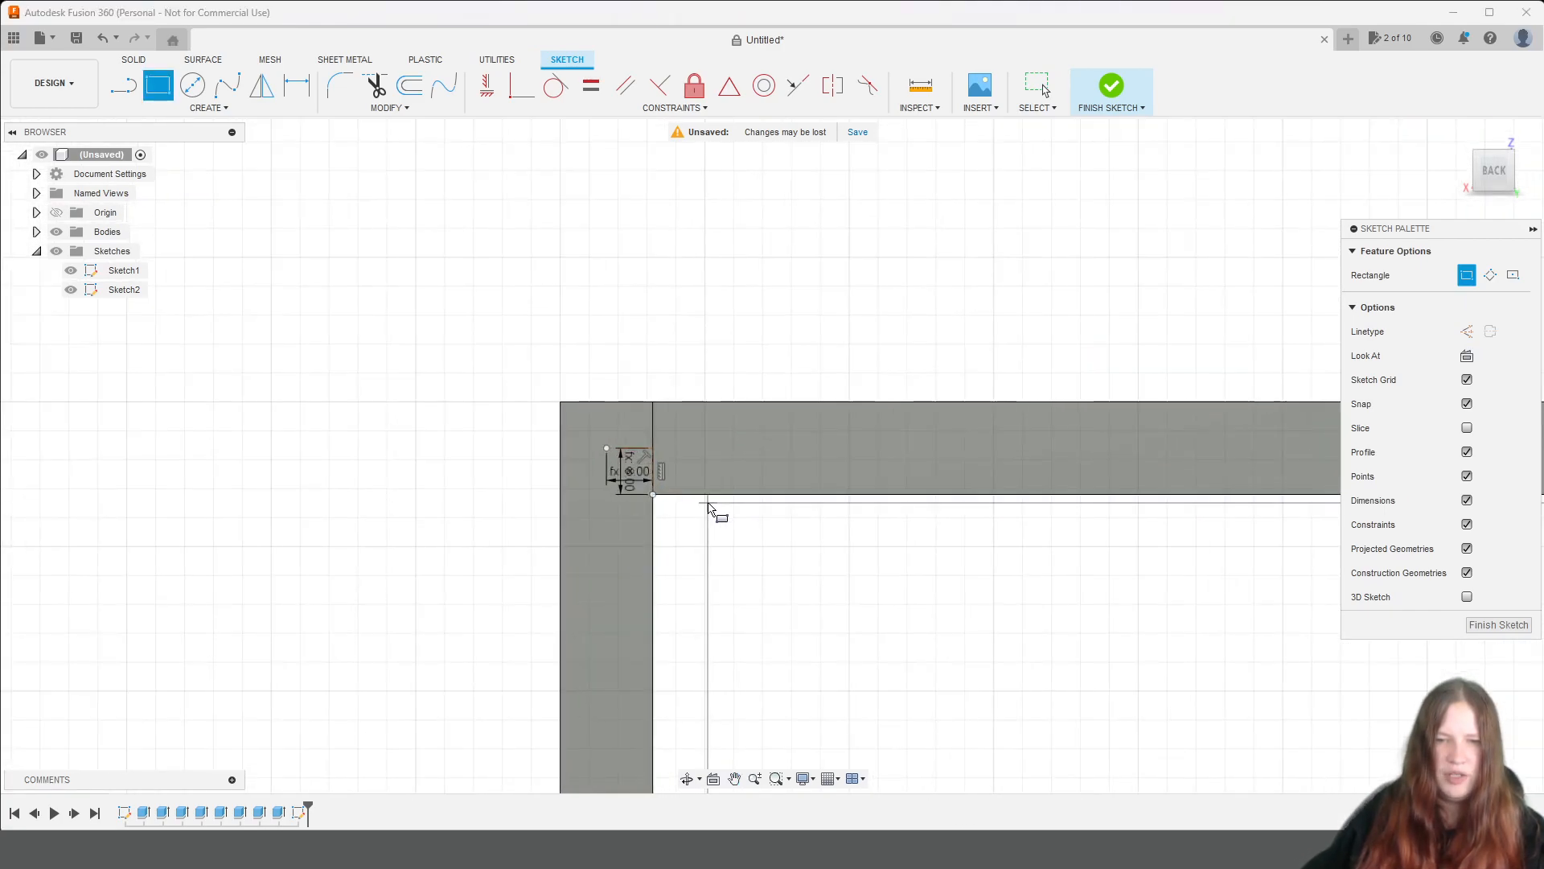
left_click(486, 392)
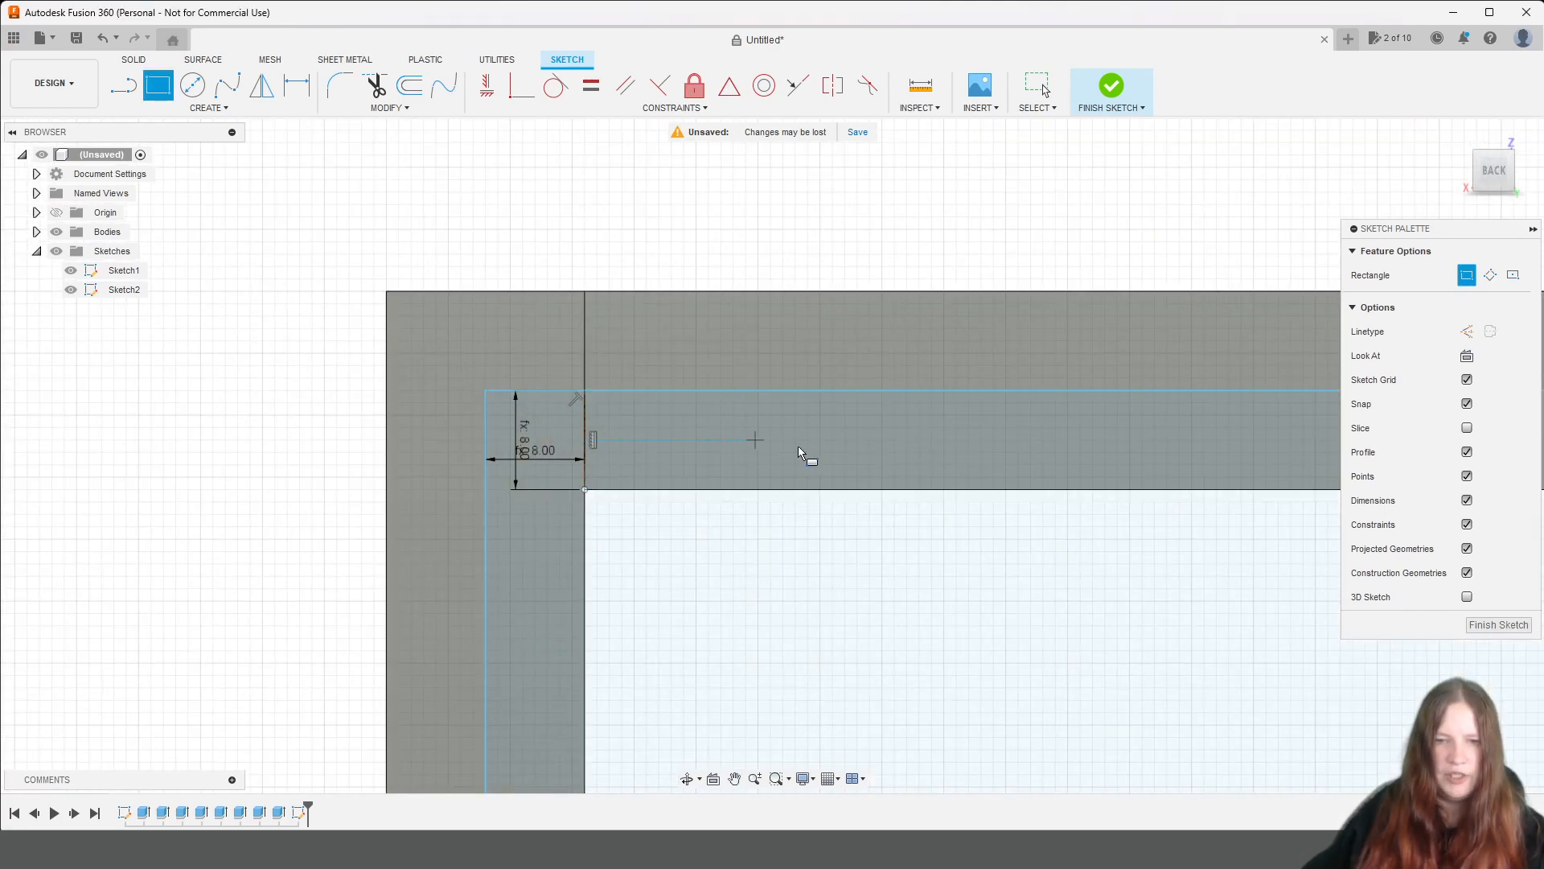
left_click(1104, 97)
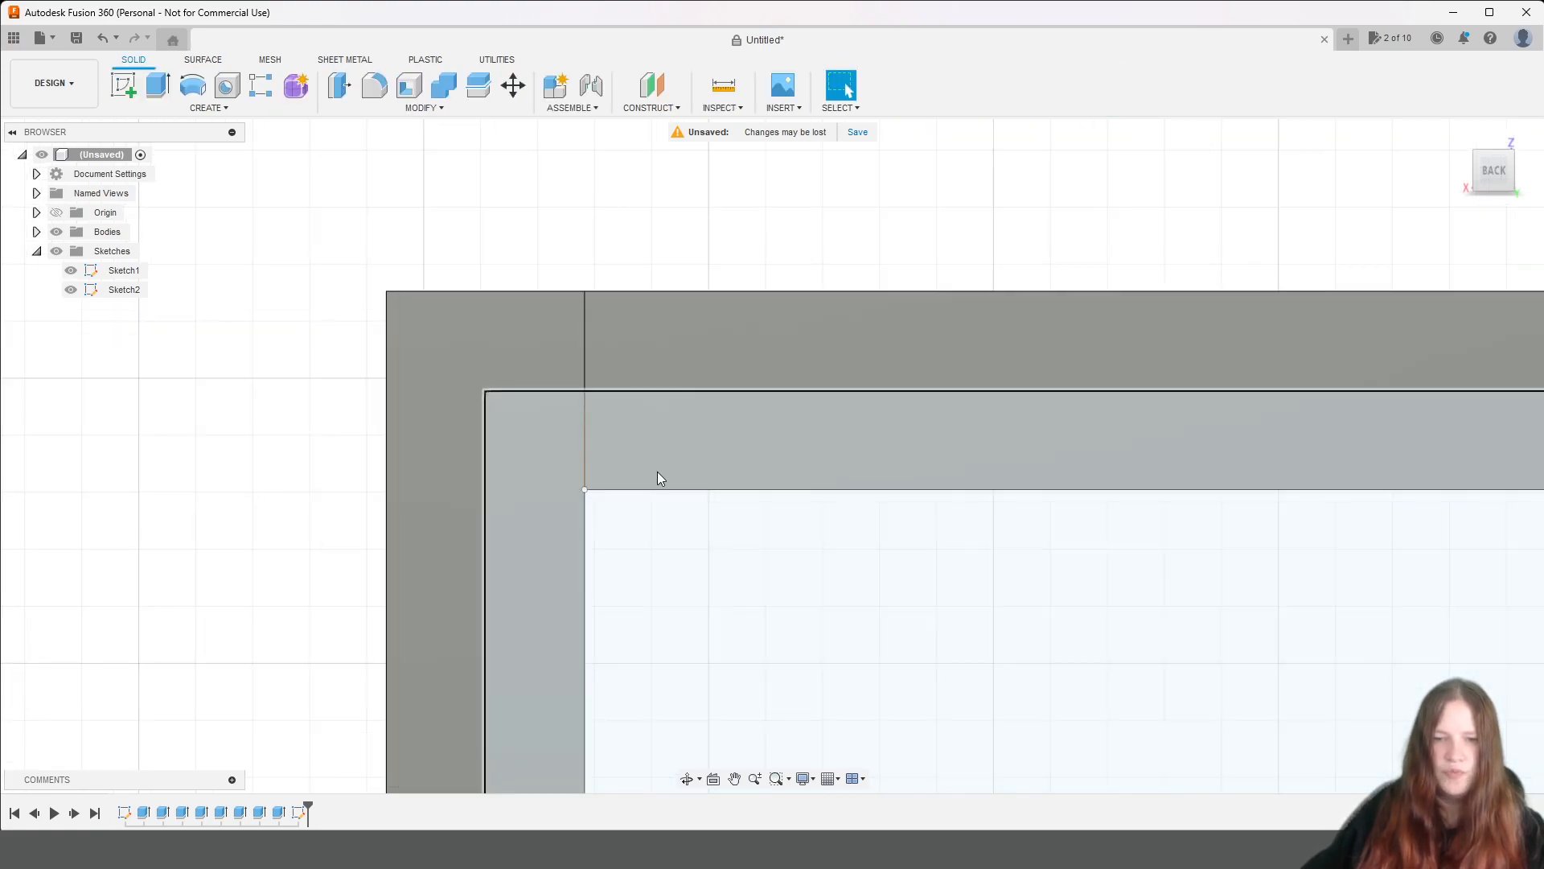
Cut the back rectangle profile -4 mm into the unit's rear edges with Extrude.
left_click(659, 469)
scroll(659, 468, "down", 5)
scroll(659, 468, "down", 5)
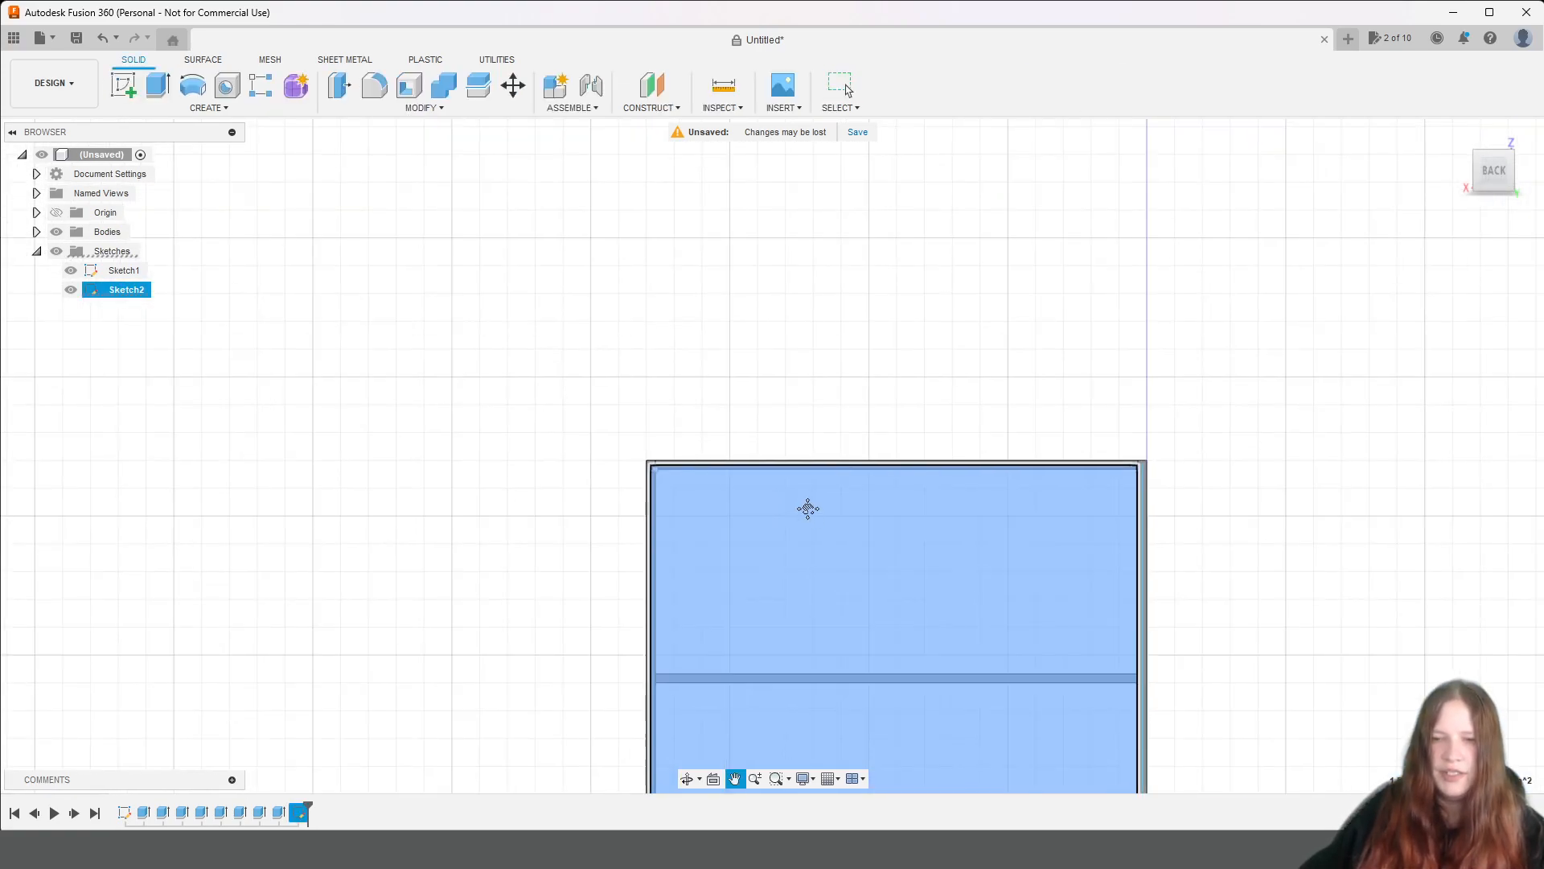
left_click(156, 85)
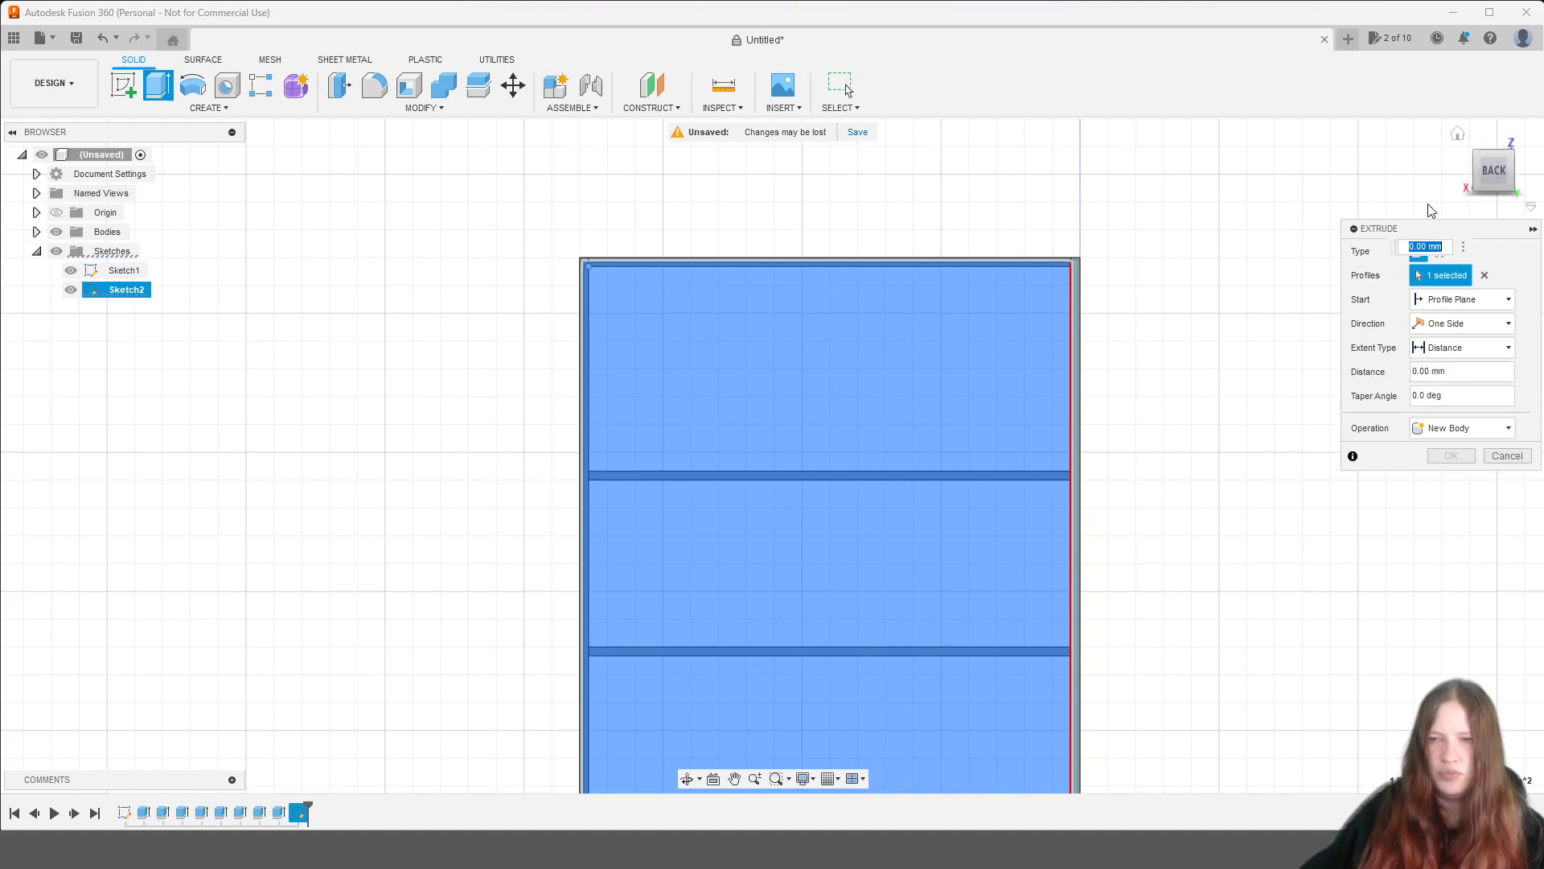
left_click_drag(1501, 174, 1485, 174)
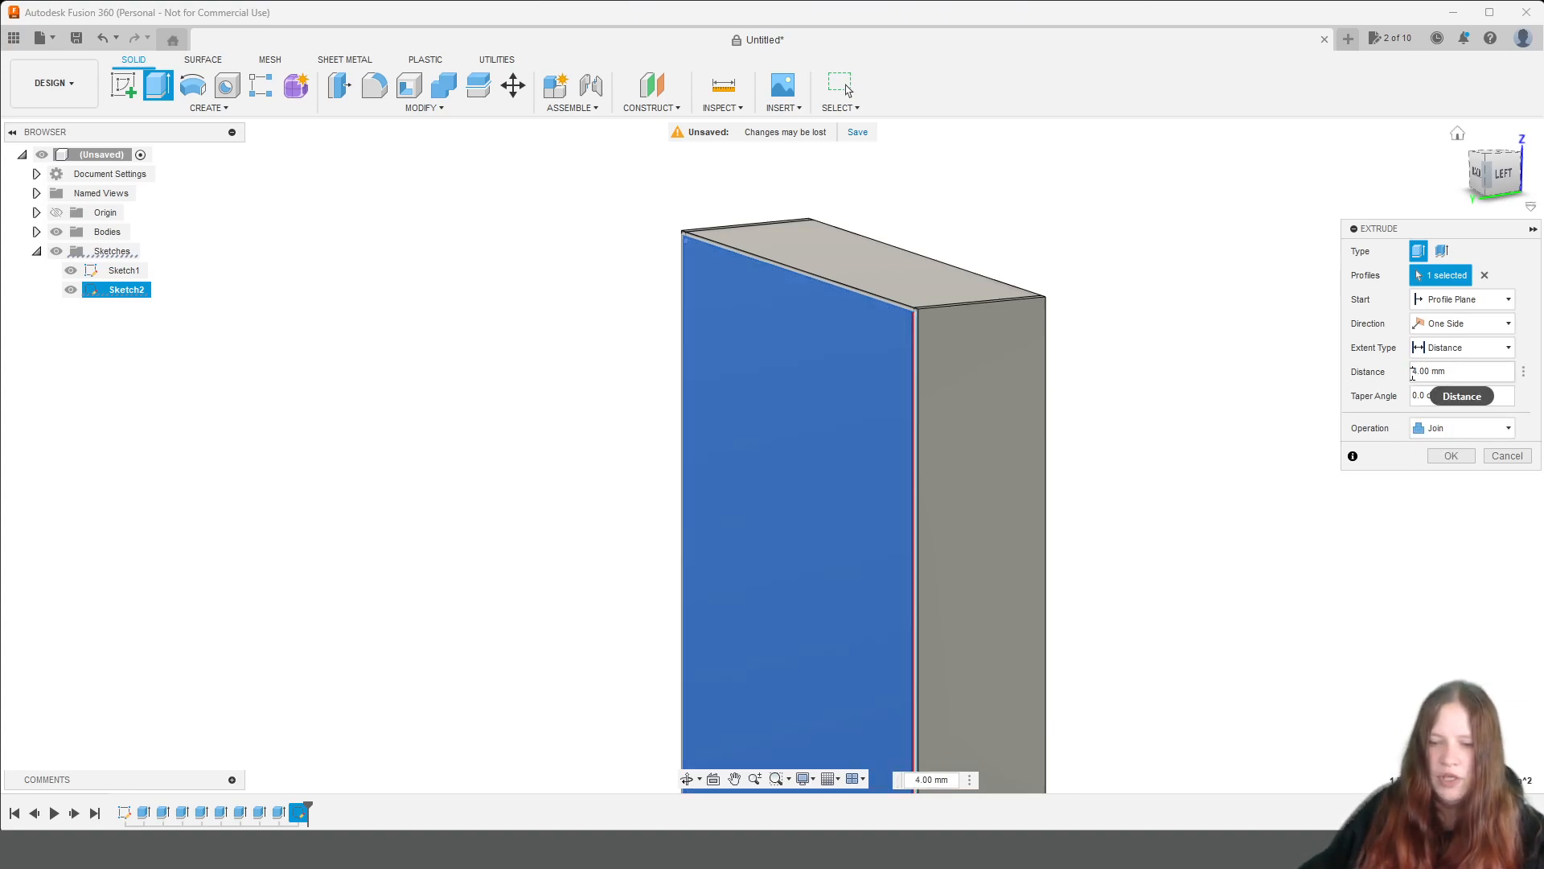
type("-")
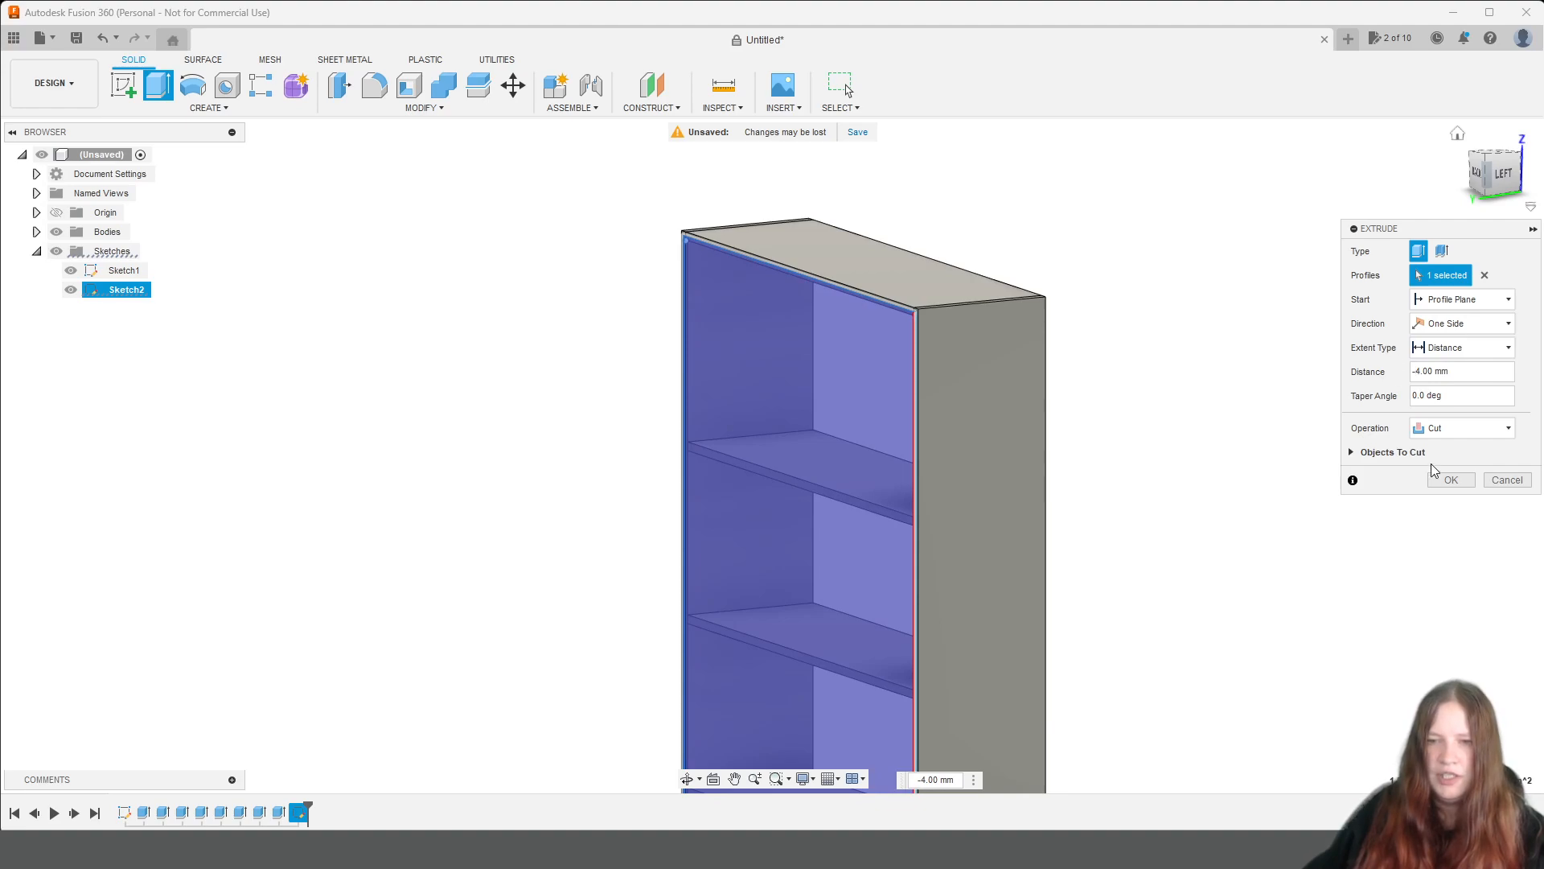
left_click(1451, 479)
List the model's bodies and show the hidden back rectangle sketch again.
left_click(36, 232)
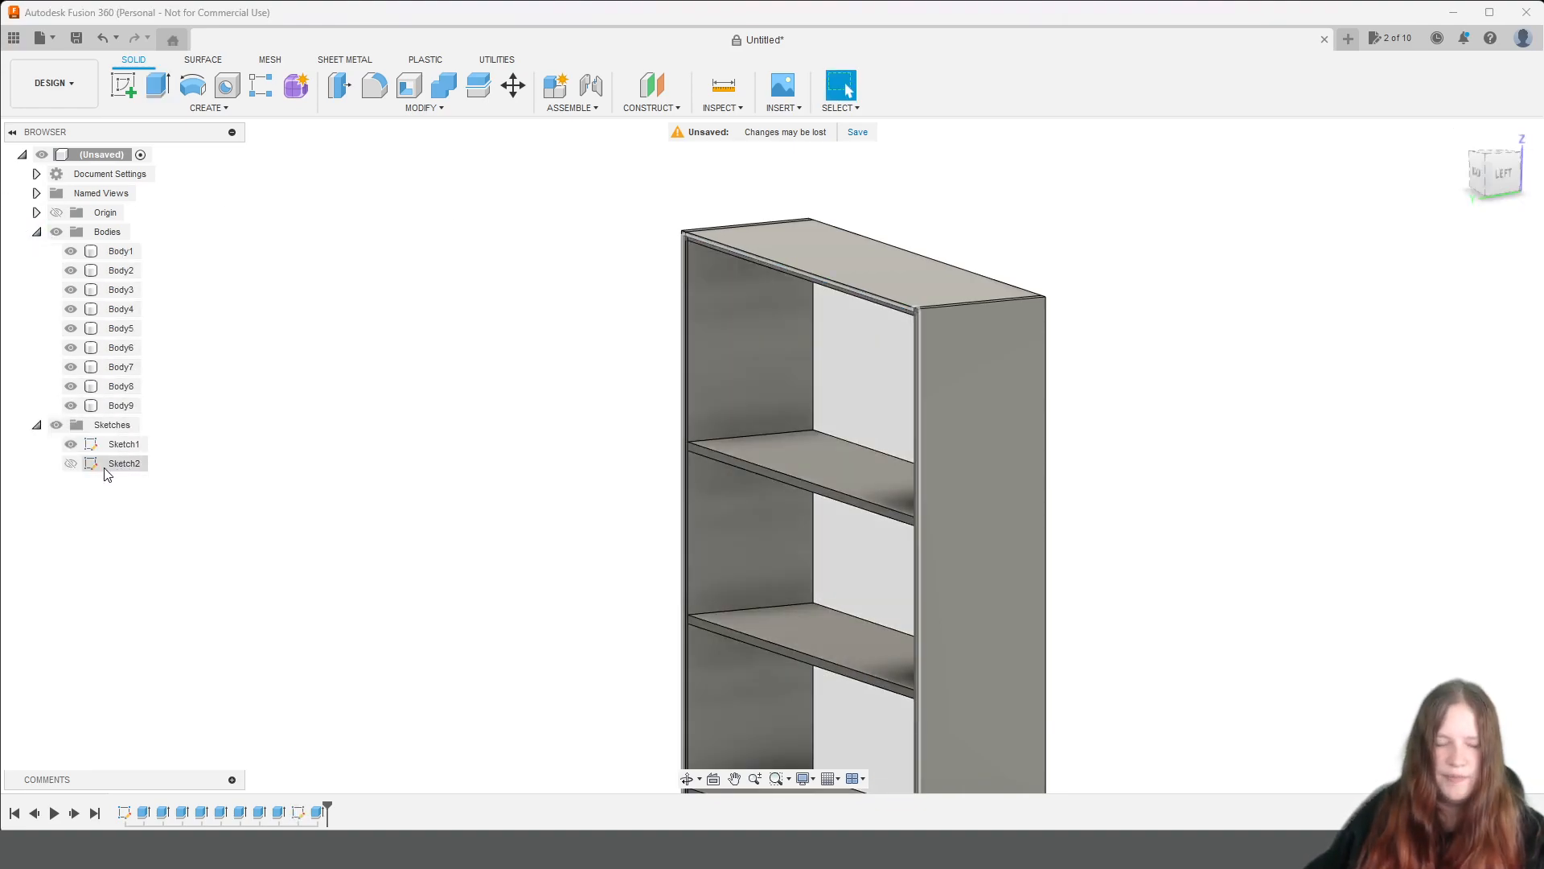
left_click(71, 464)
scroll(521, 302, "up", 3)
scroll(657, 284, "up", 1)
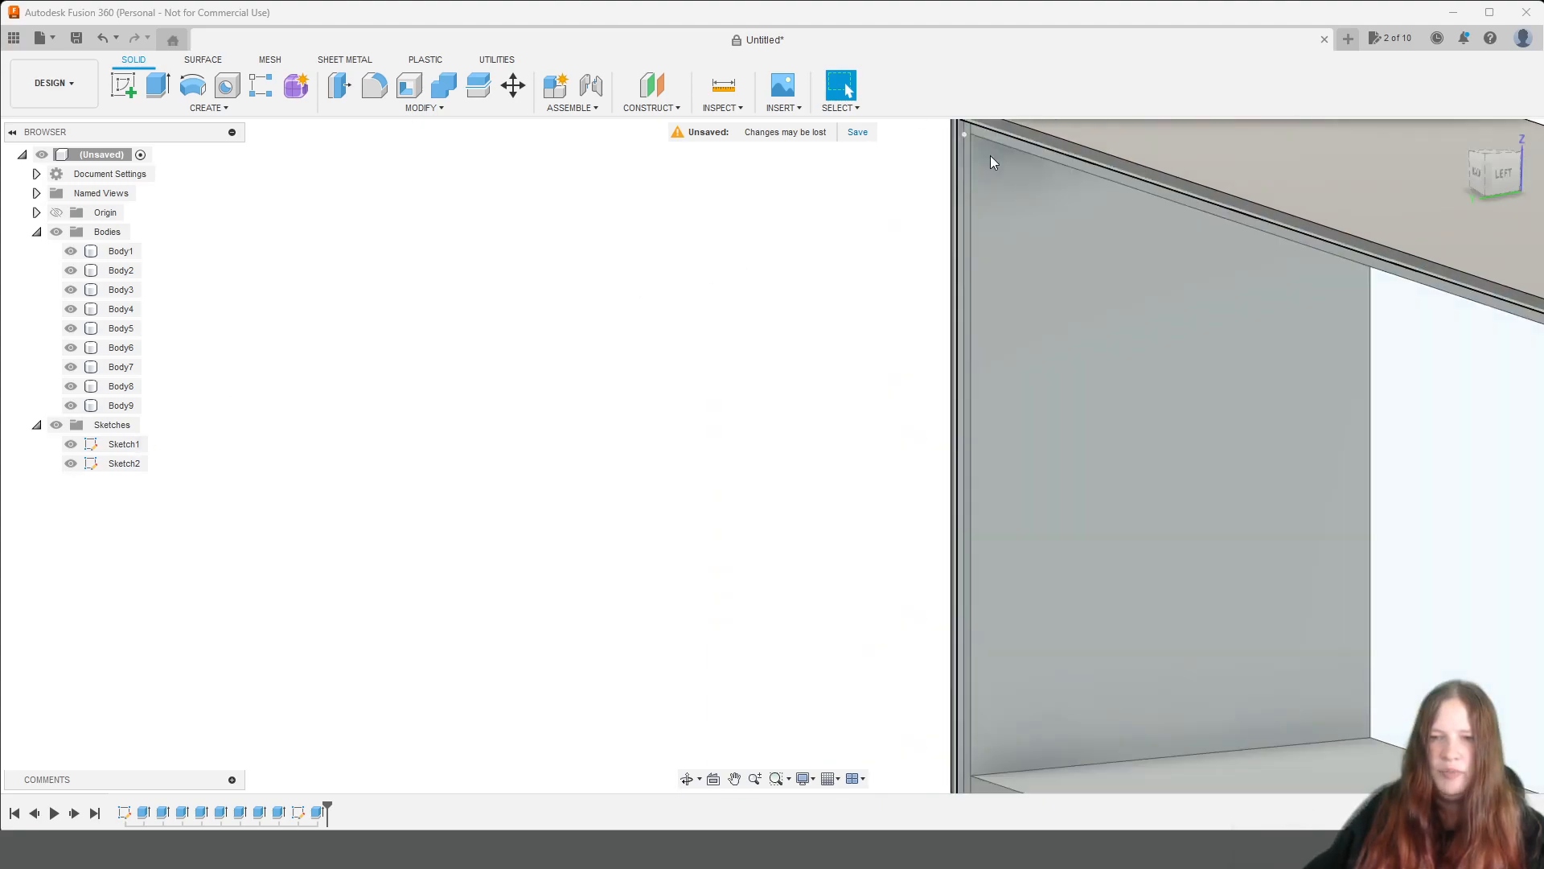
left_click(1000, 157)
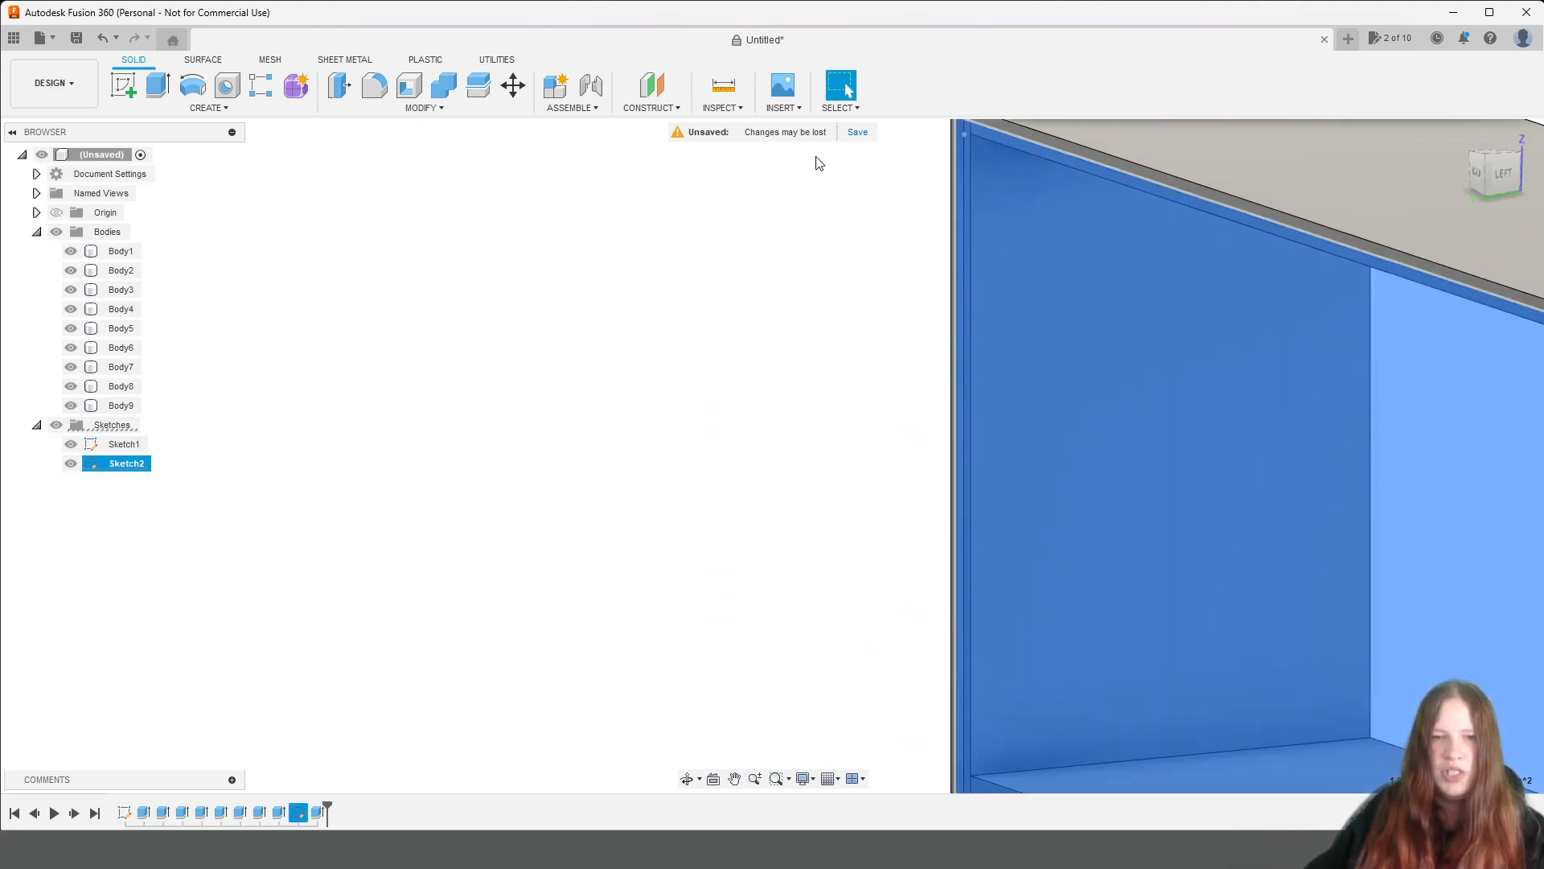
left_click(159, 87)
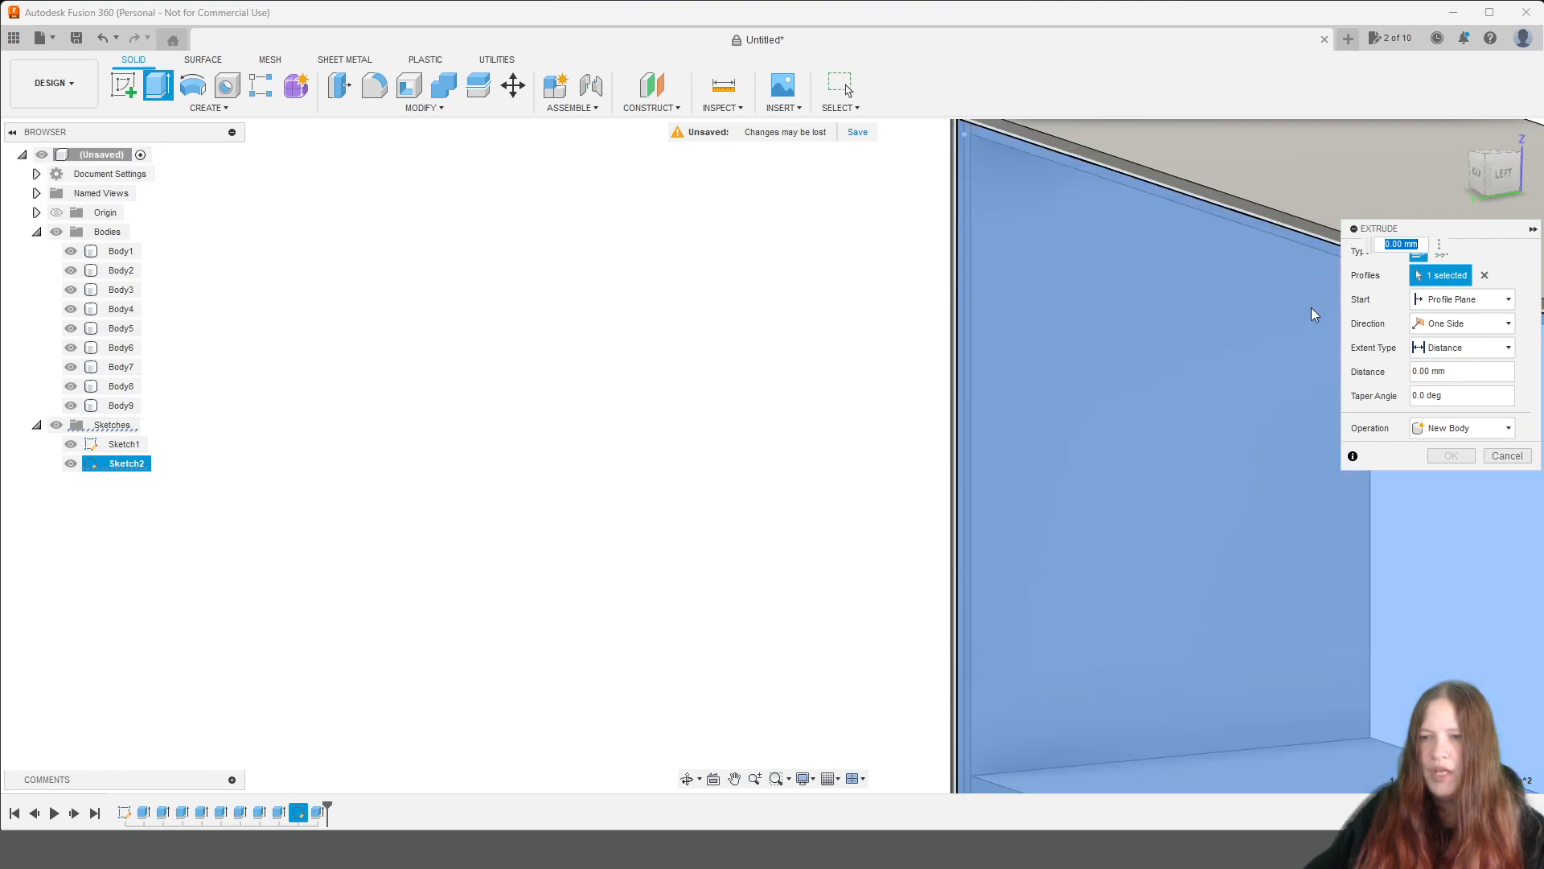
left_click(1460, 300)
left_click(1457, 333)
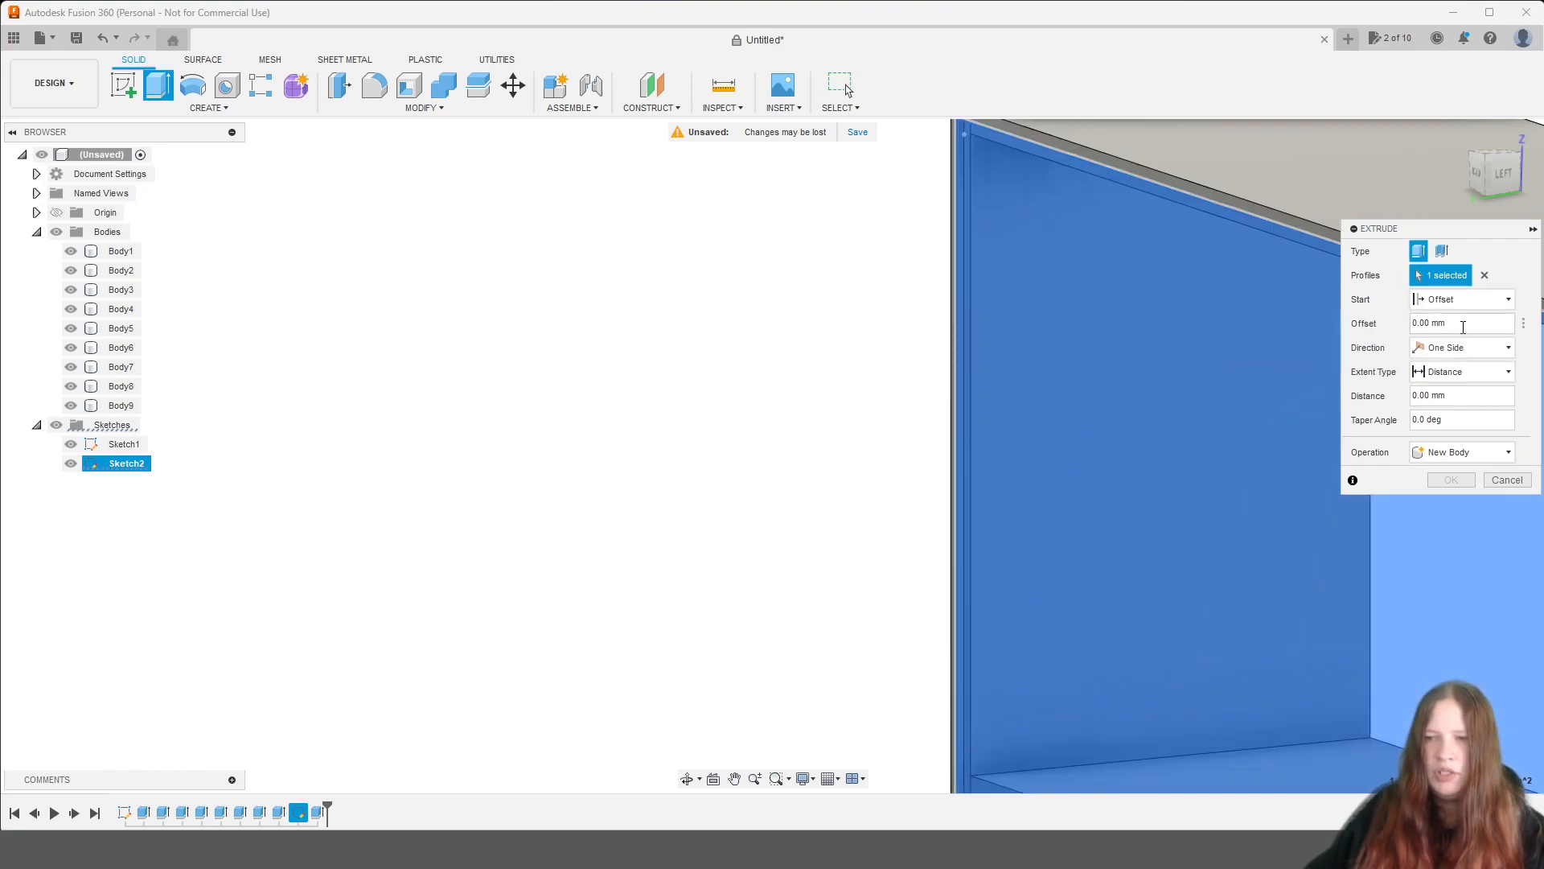
left_click(1457, 321)
type("-")
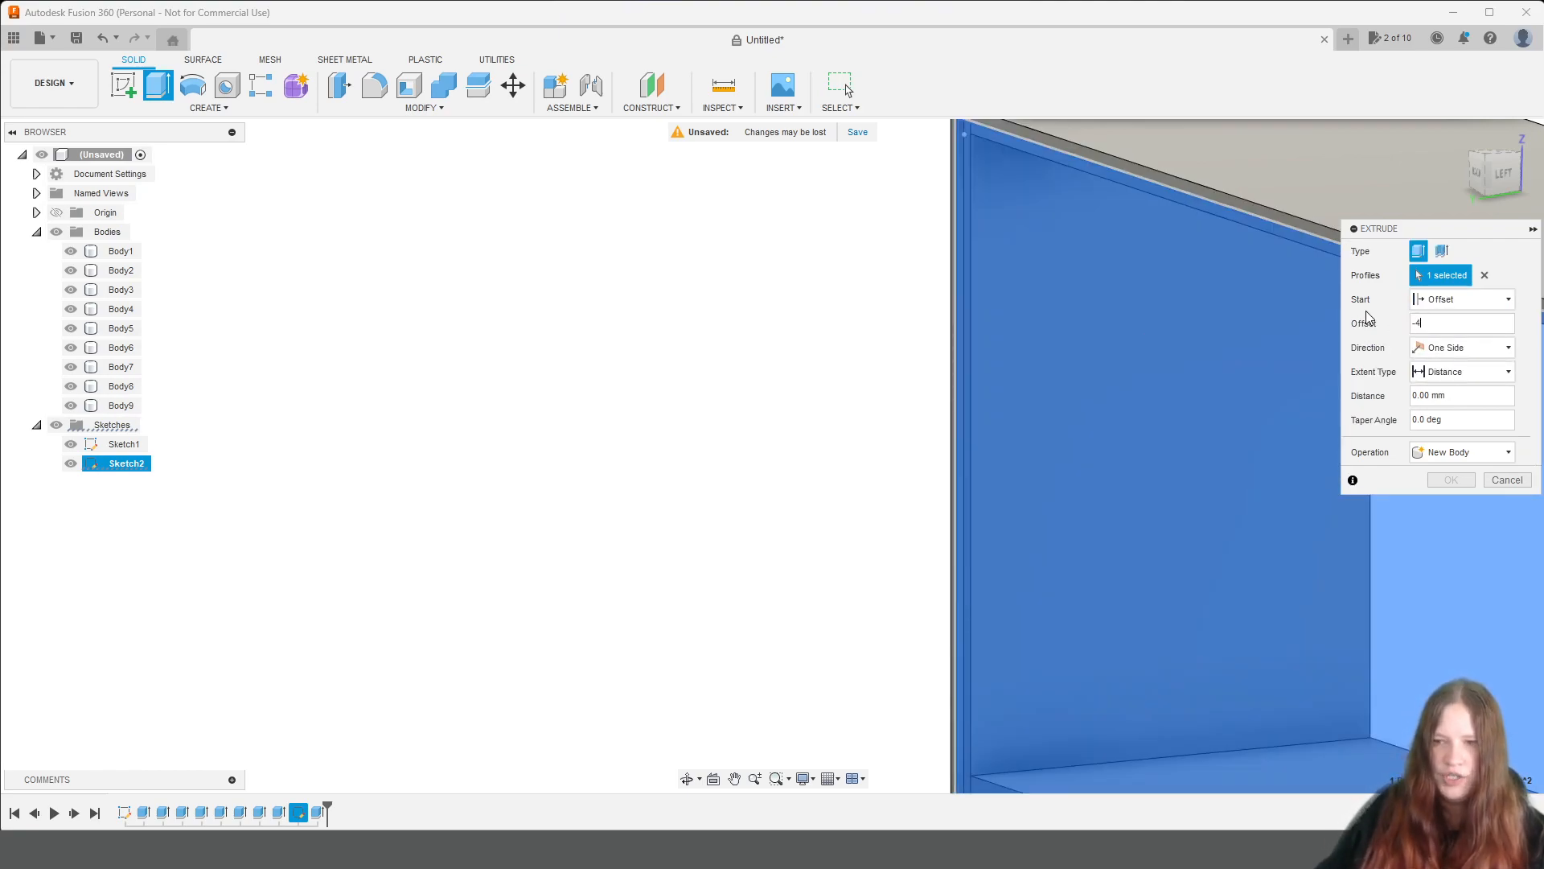
type("4")
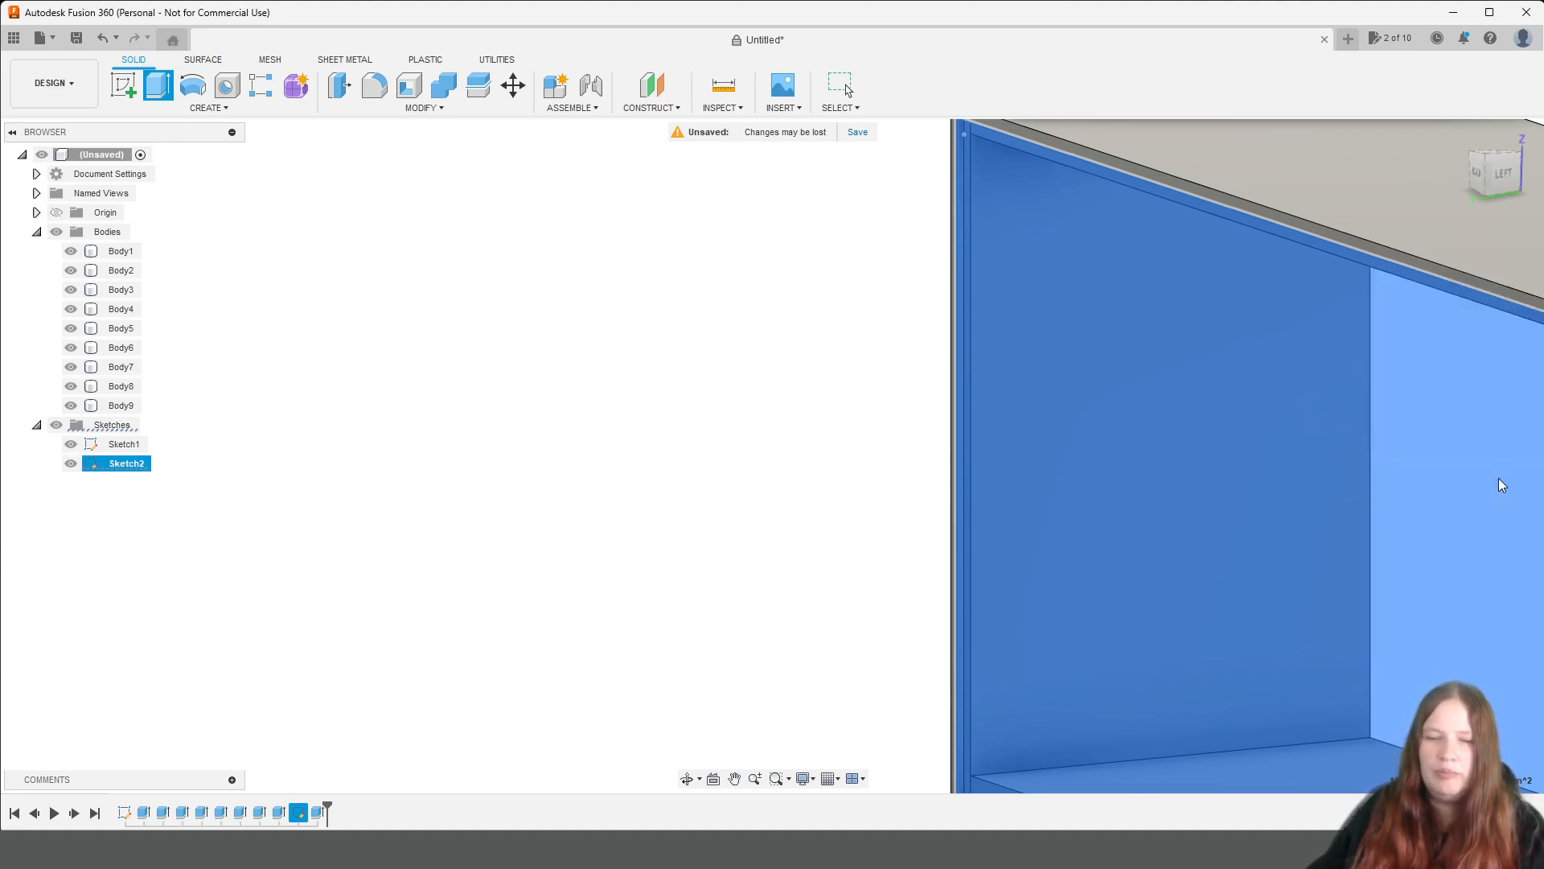
left_click(1504, 479)
Edit the rear recess cut and set its distance to -4.5 mm.
double_click(319, 813)
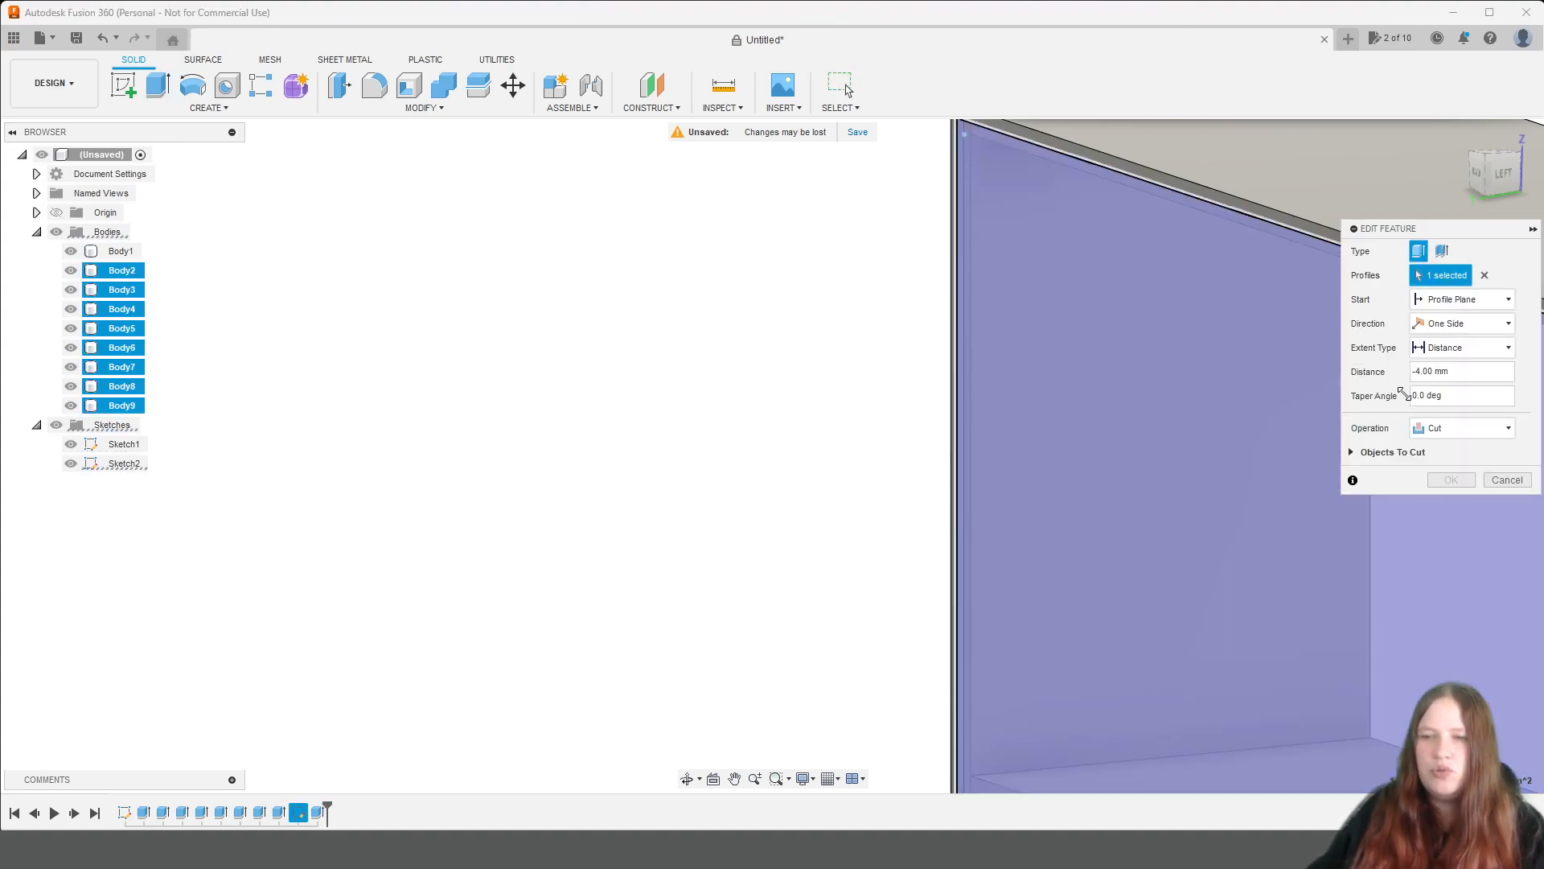
left_click(1427, 374)
key("BackSpace")
type("5")
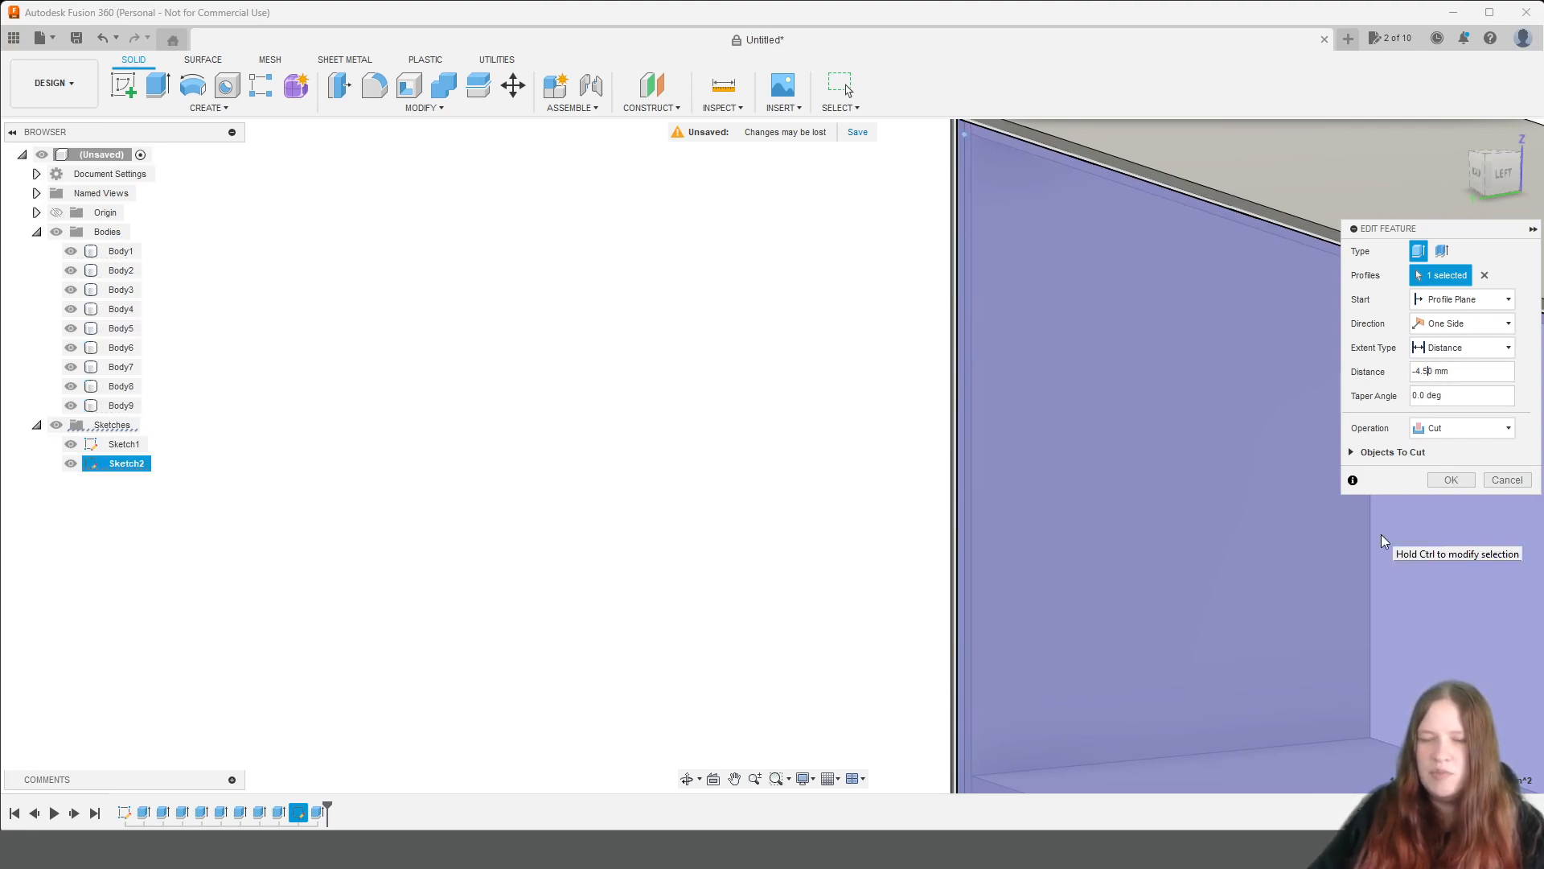
key("Return")
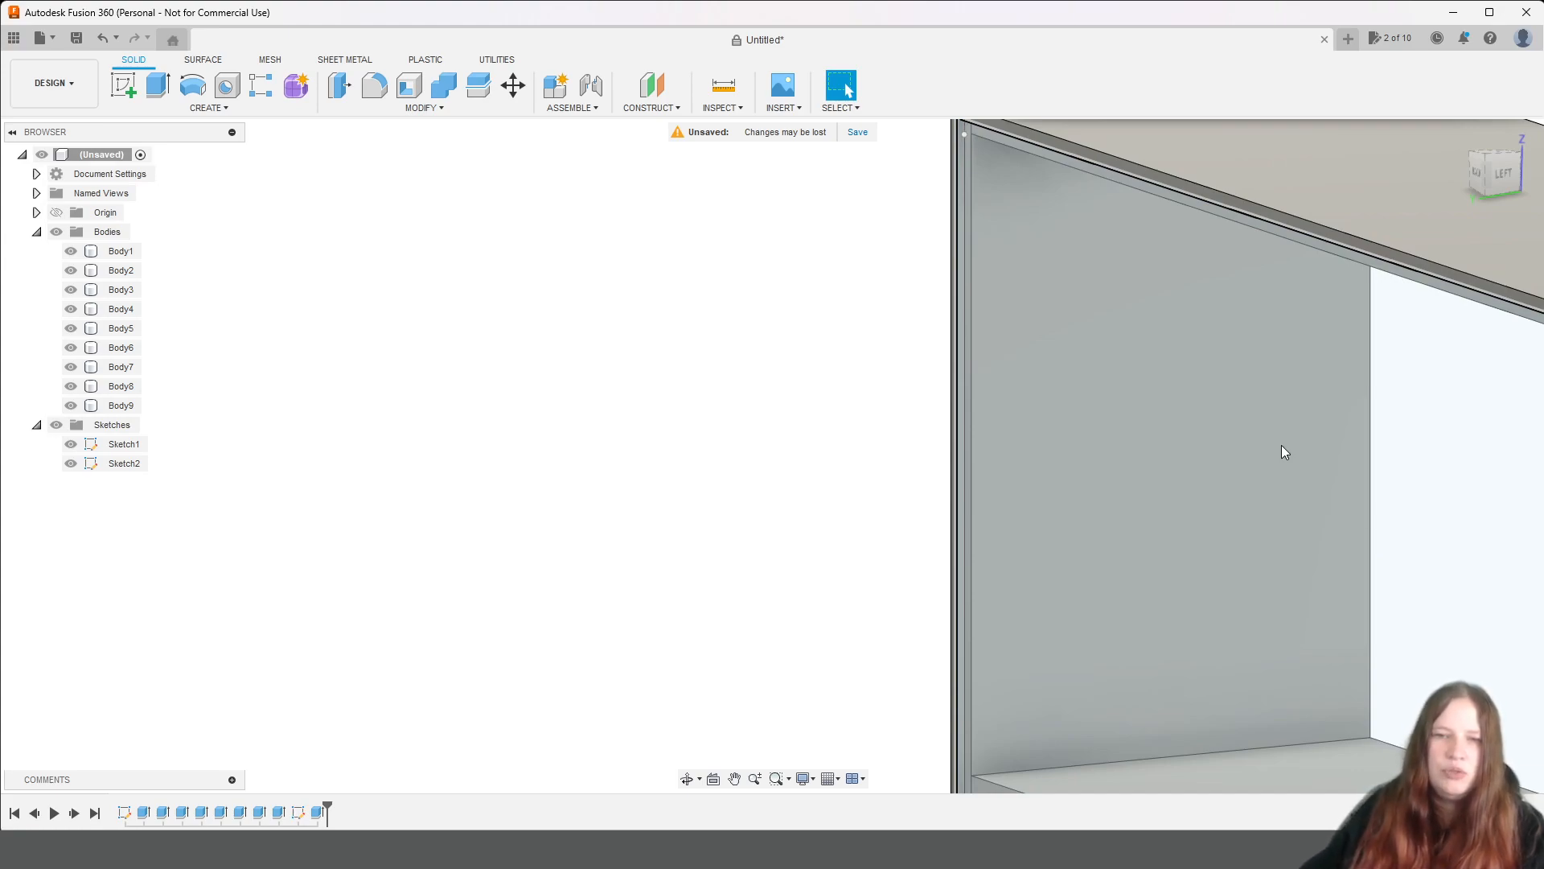
Extrude the back rectangle 4 mm as a new body, starting at an offset of -4.5 mm from the profile plane.
left_click(1152, 398)
left_click(158, 84)
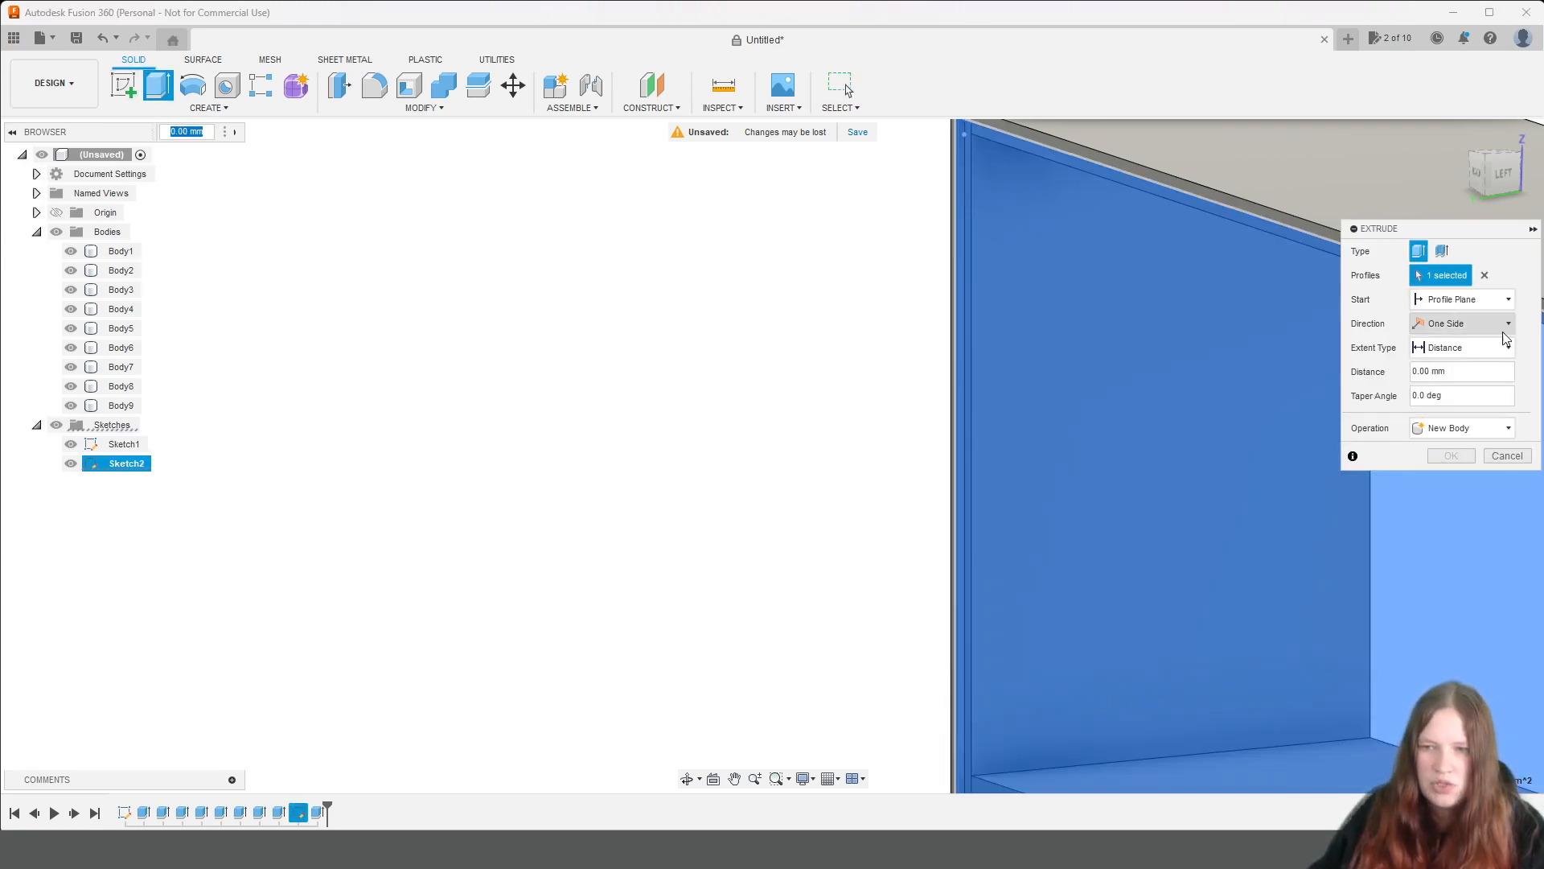
left_click(1409, 376)
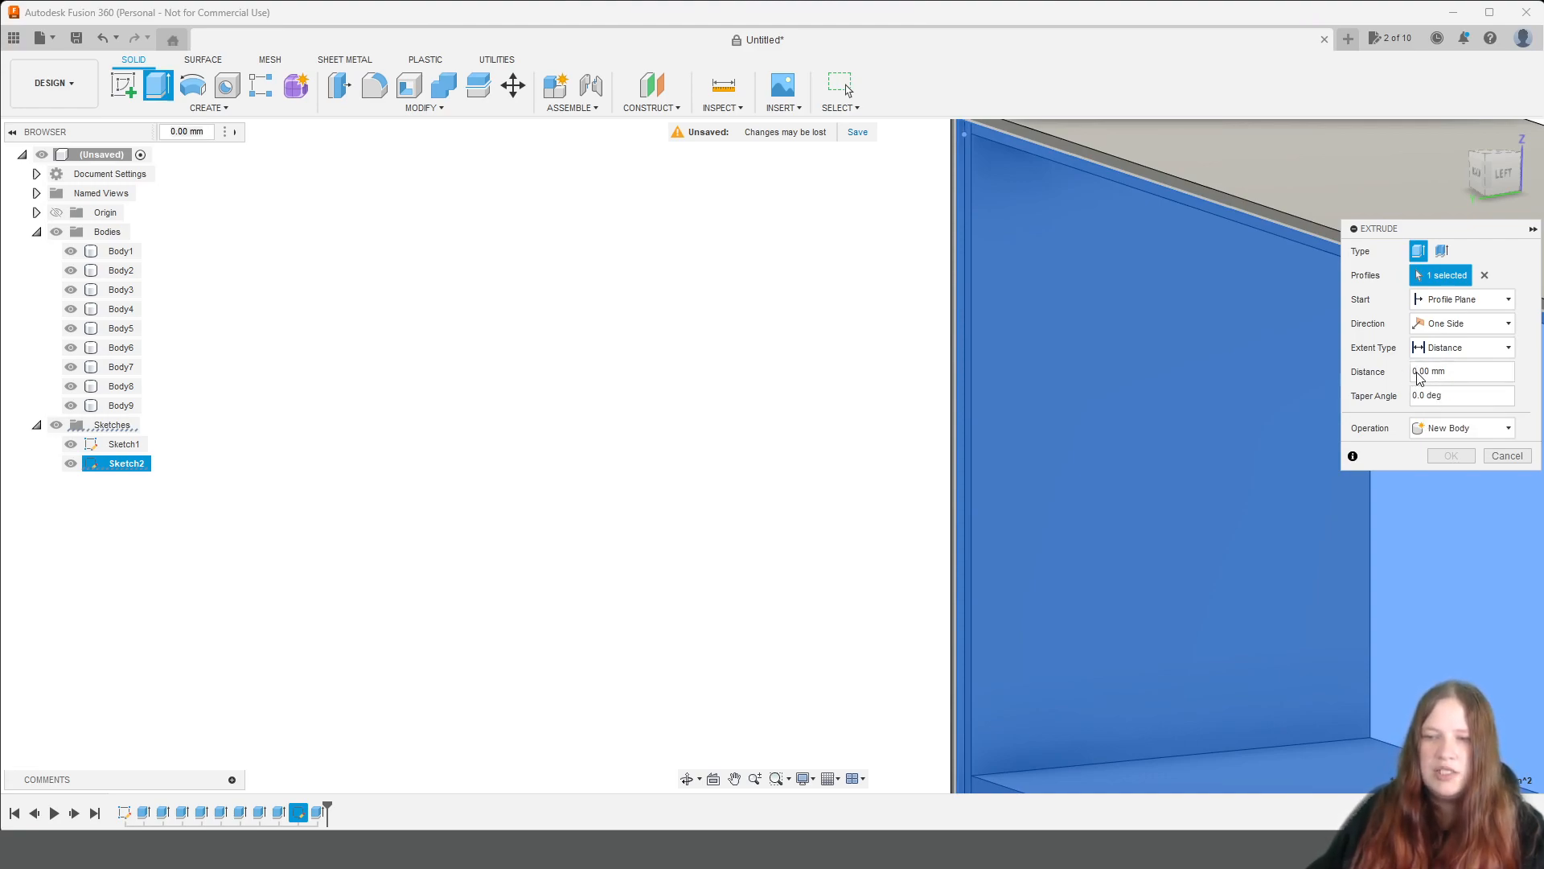
left_click(1447, 310)
left_click(1441, 332)
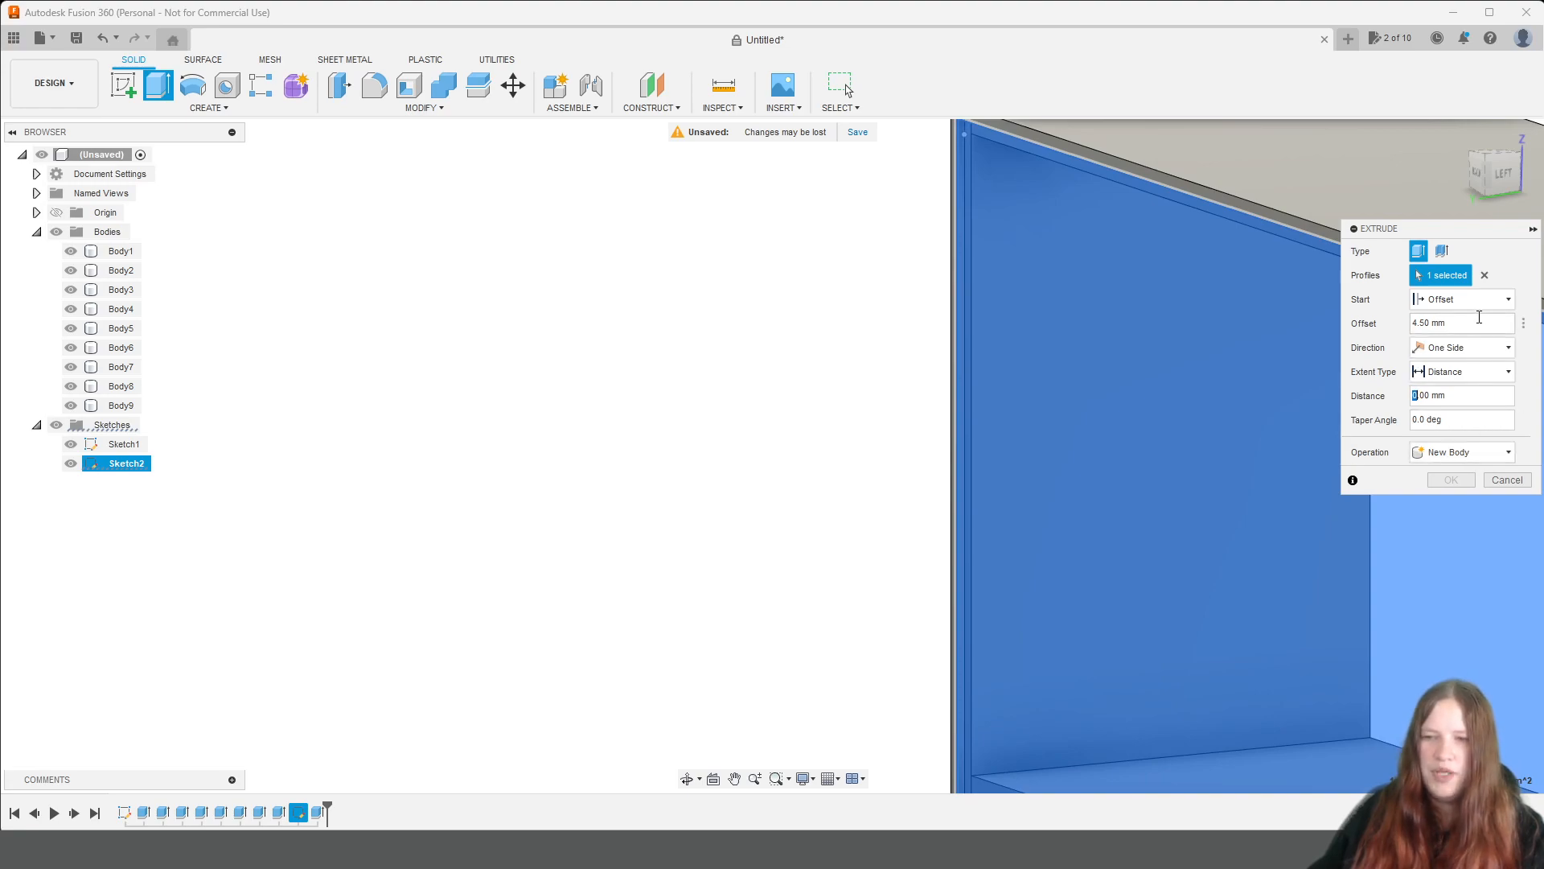
type("4")
left_click(1486, 455)
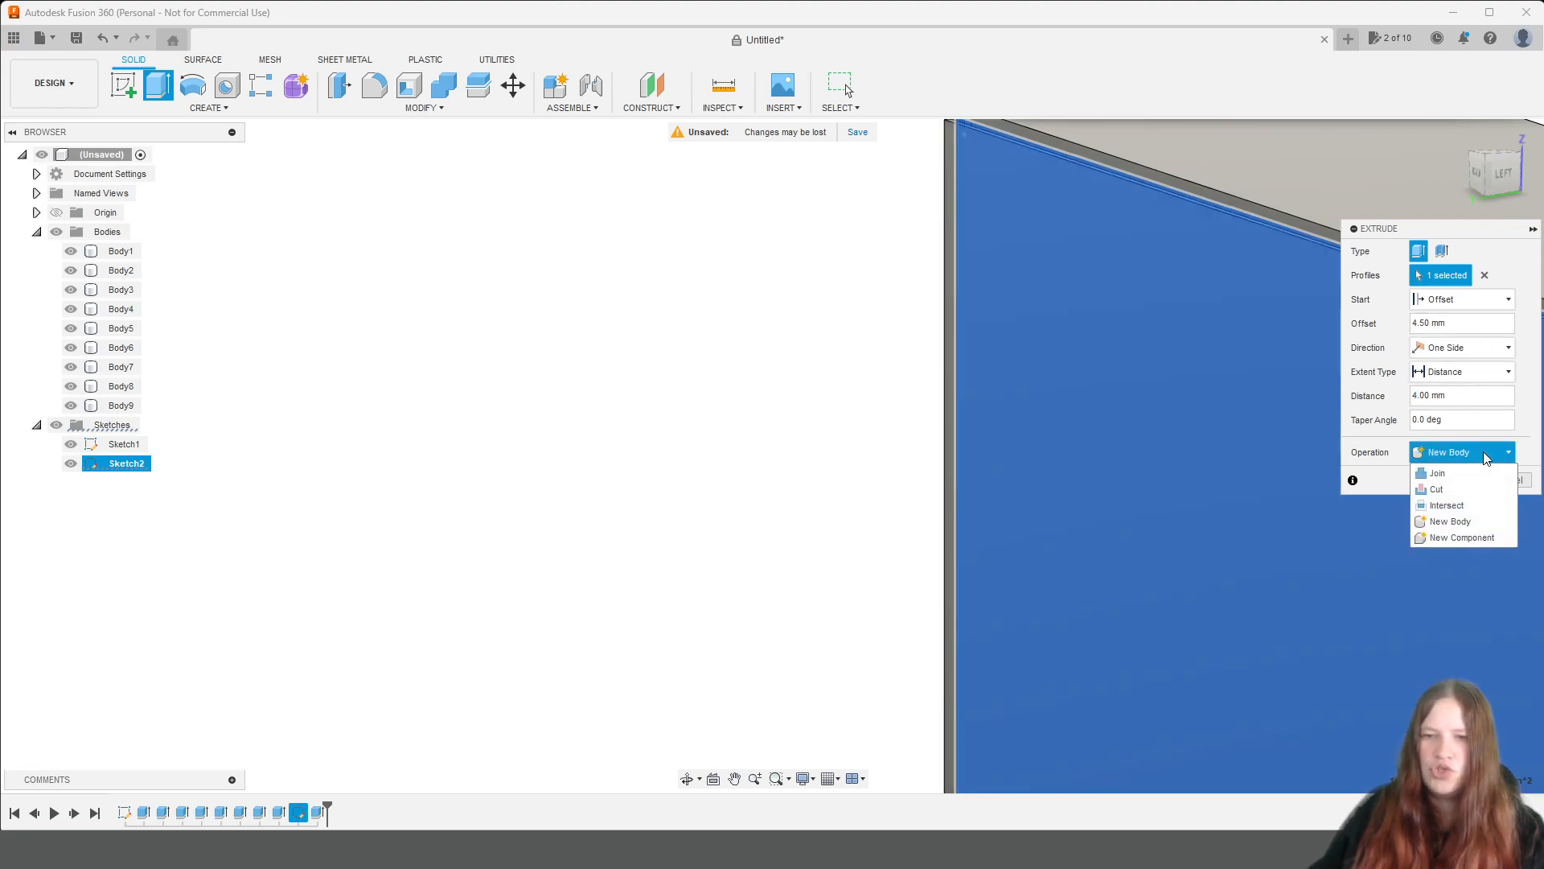
left_click(1530, 362)
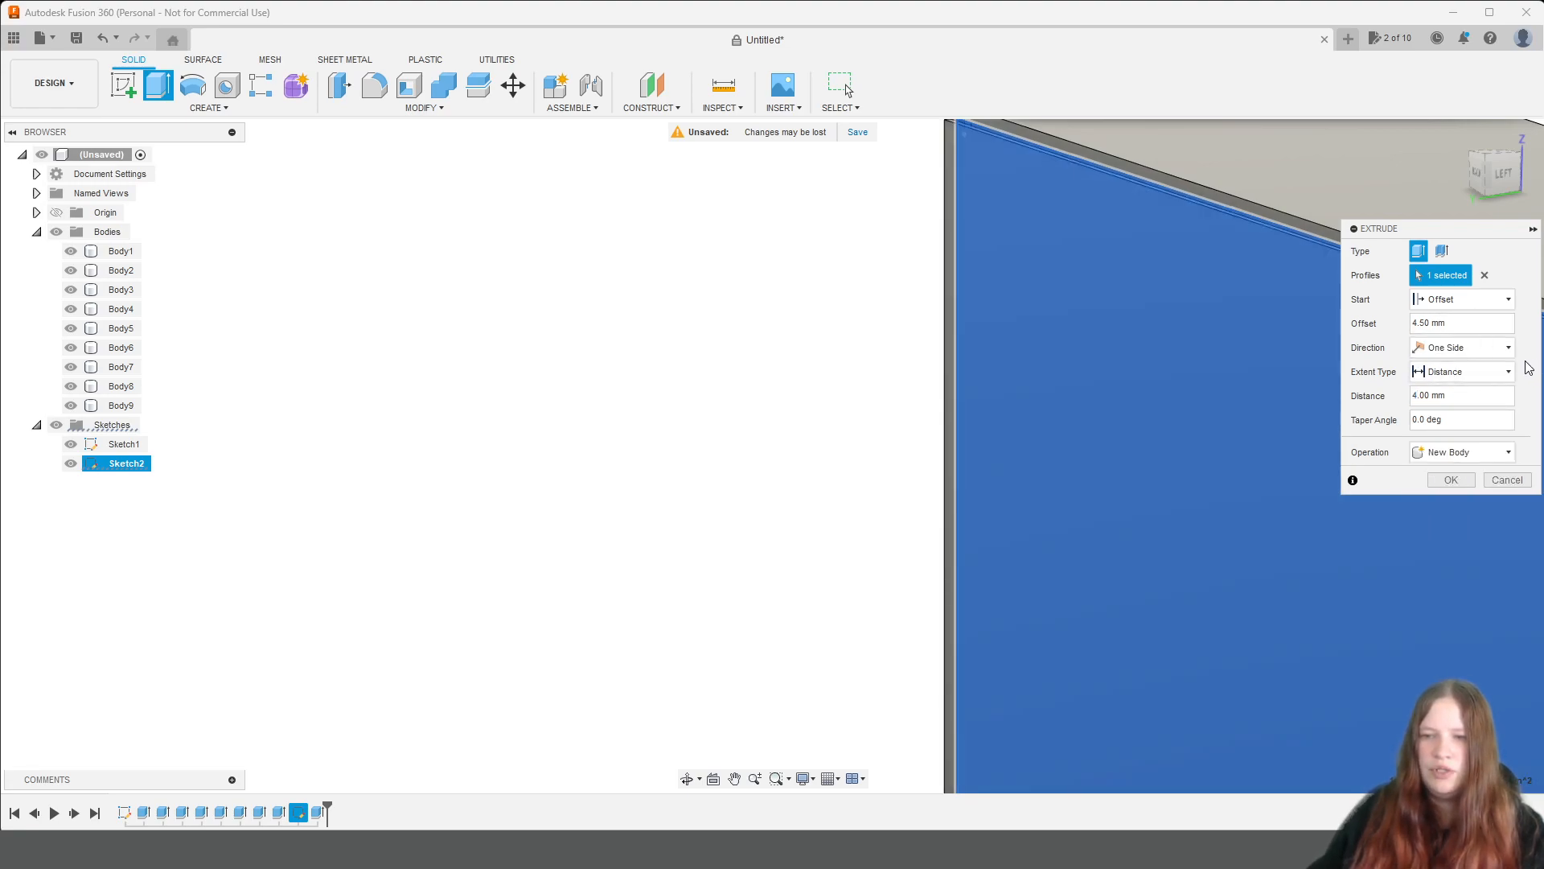
left_click_drag(1487, 178, 1484, 199)
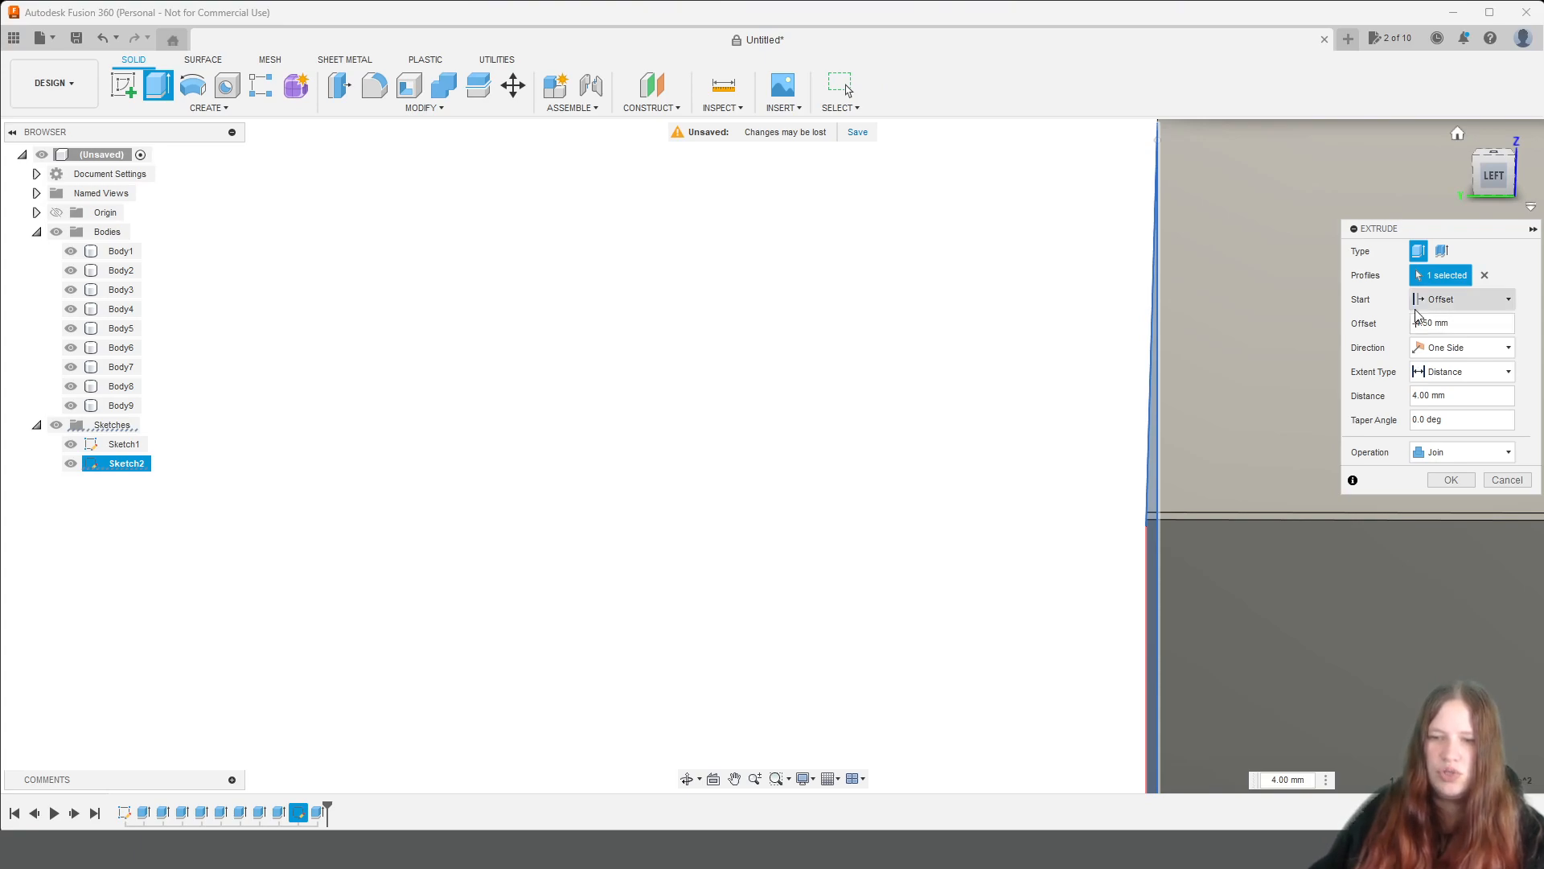
left_click(1458, 451)
left_click(1456, 522)
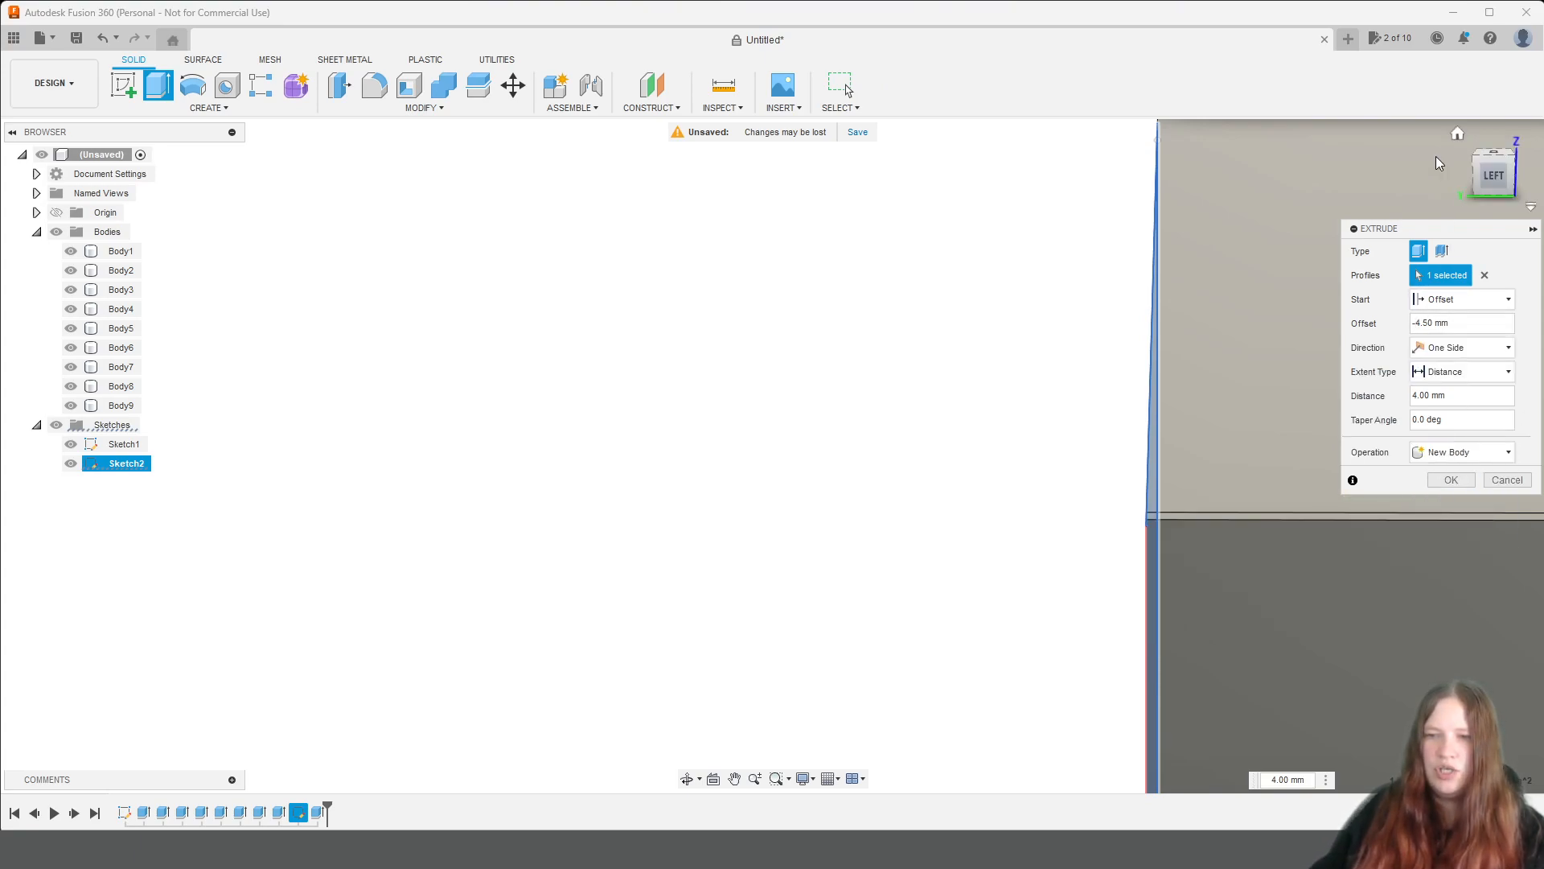
left_click_drag(1481, 173, 1501, 175)
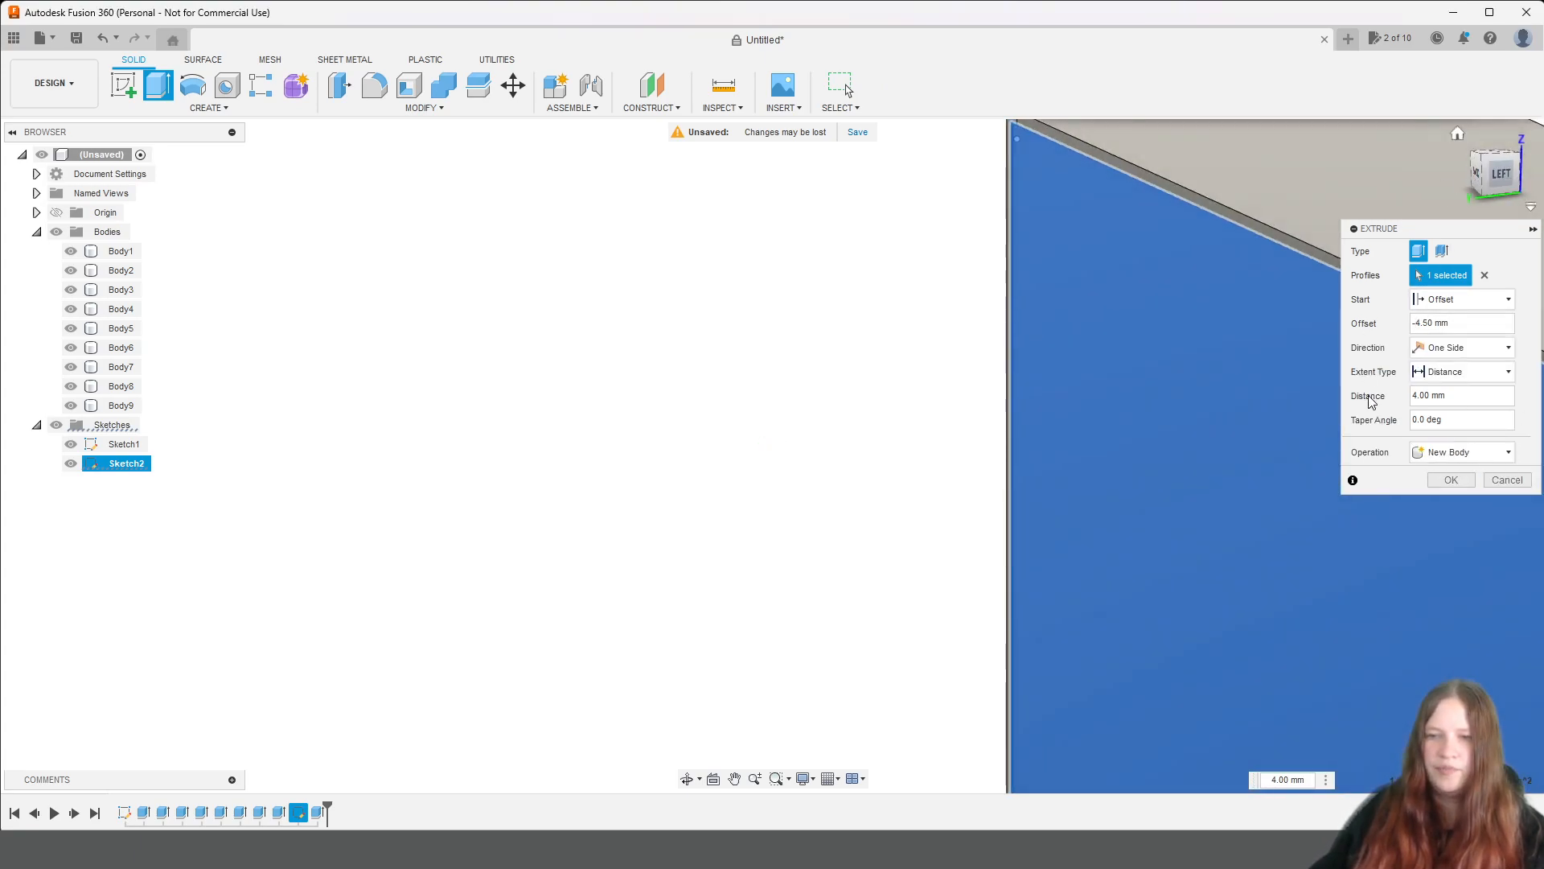
left_click(1449, 480)
Hide both sketches, Sketch1 and Sketch2.
scroll(1317, 539, "down", 3)
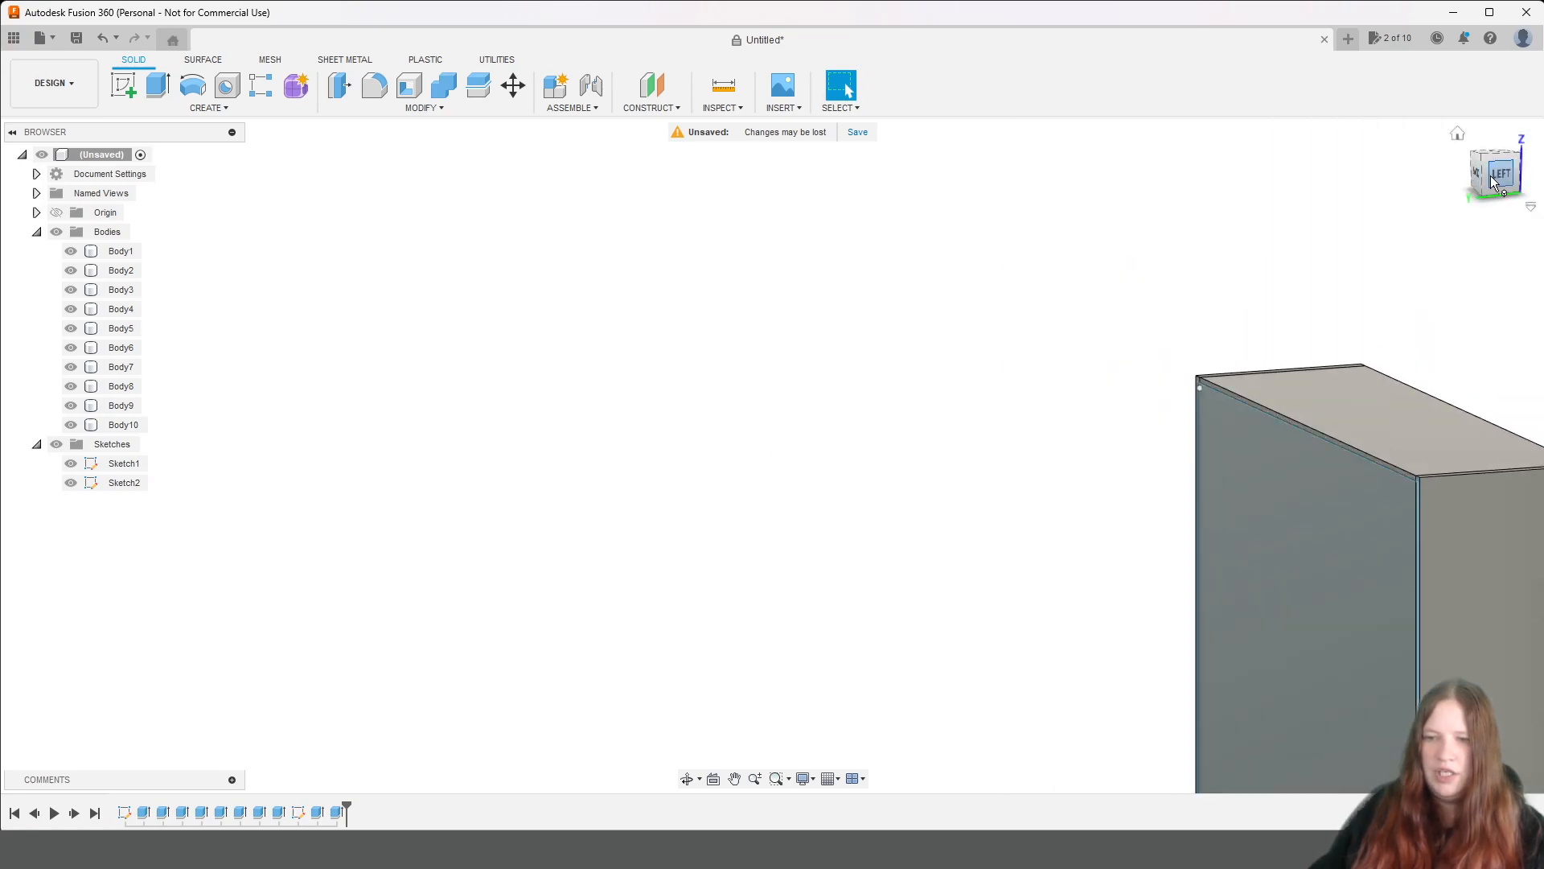
left_click(1493, 181)
left_click(74, 482)
left_click(72, 464)
Examine the shelving unit with its back panel from the front, from the top board down to the lowest shelf.
mouse_move(1497, 175)
left_mouse_down()
mouse_move(1336, 193)
mouse_move(1239, 165)
left_mouse_up()
middle_click_drag(1110, 492, 1540, 401)
left_click_drag(1482, 172, 1506, 197)
middle_click_drag(1354, 500, 1339, 342)
scroll(1425, 406, "down", 3)
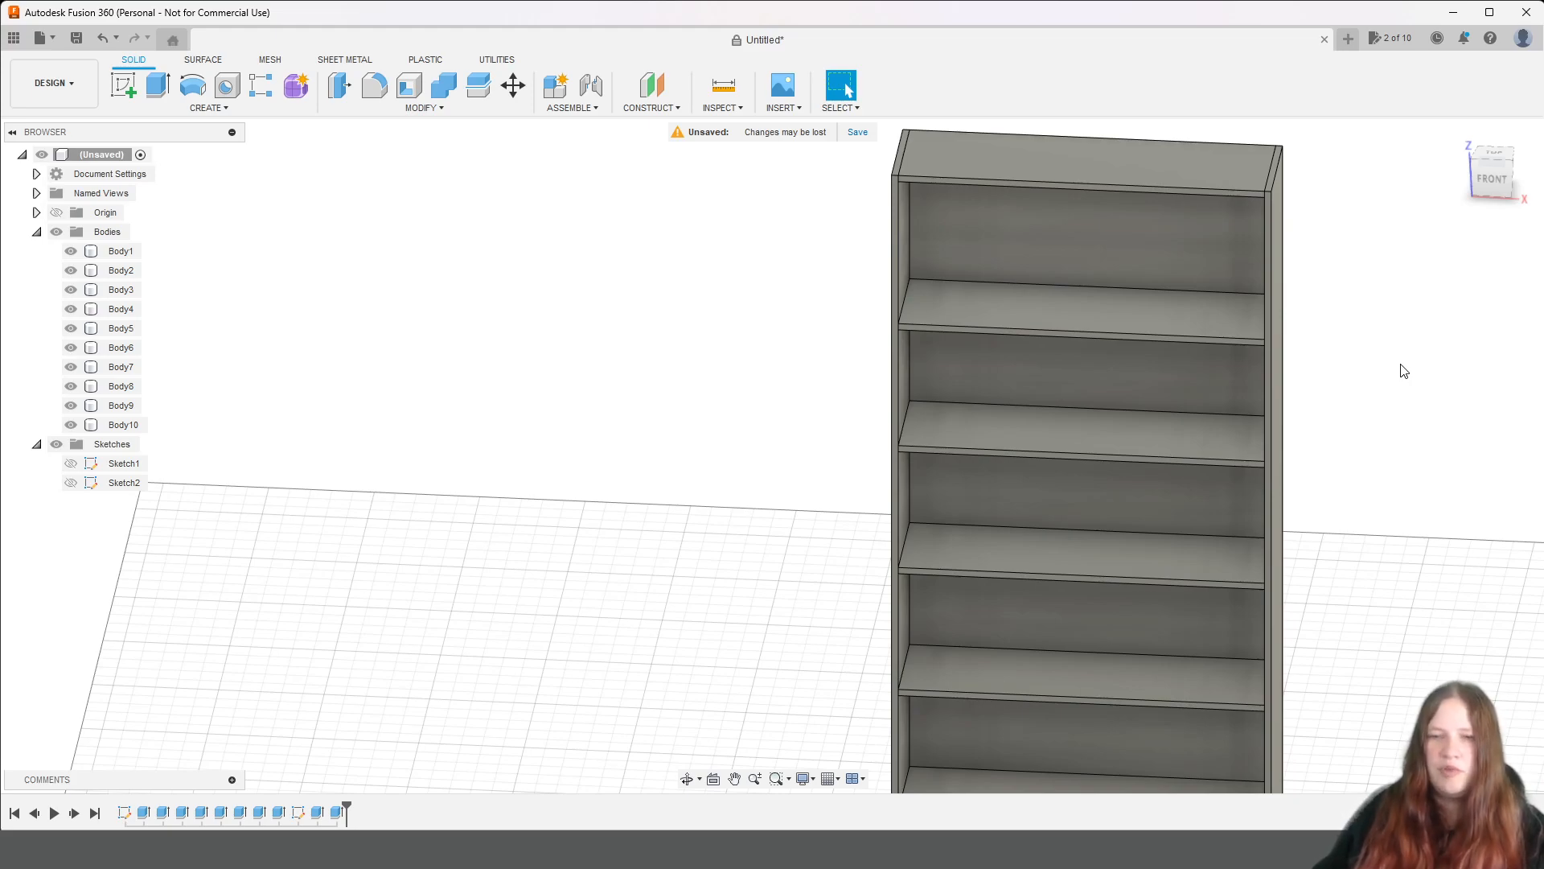
middle_click_drag(1410, 510, 1372, 466)
scroll(1365, 445, "down", 3)
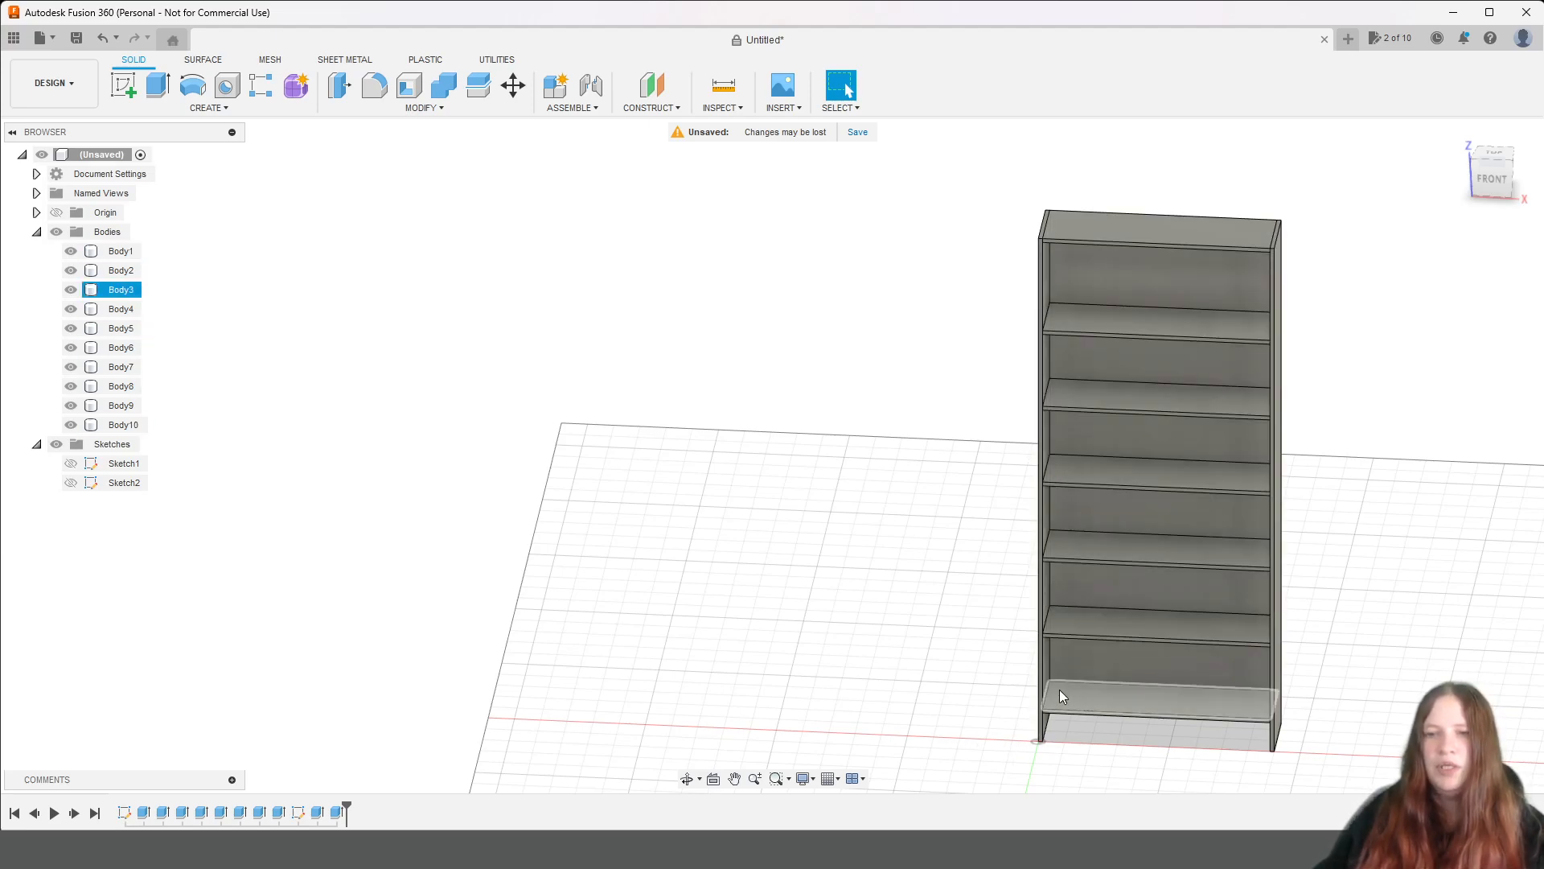
scroll(1057, 254, "up", 1)
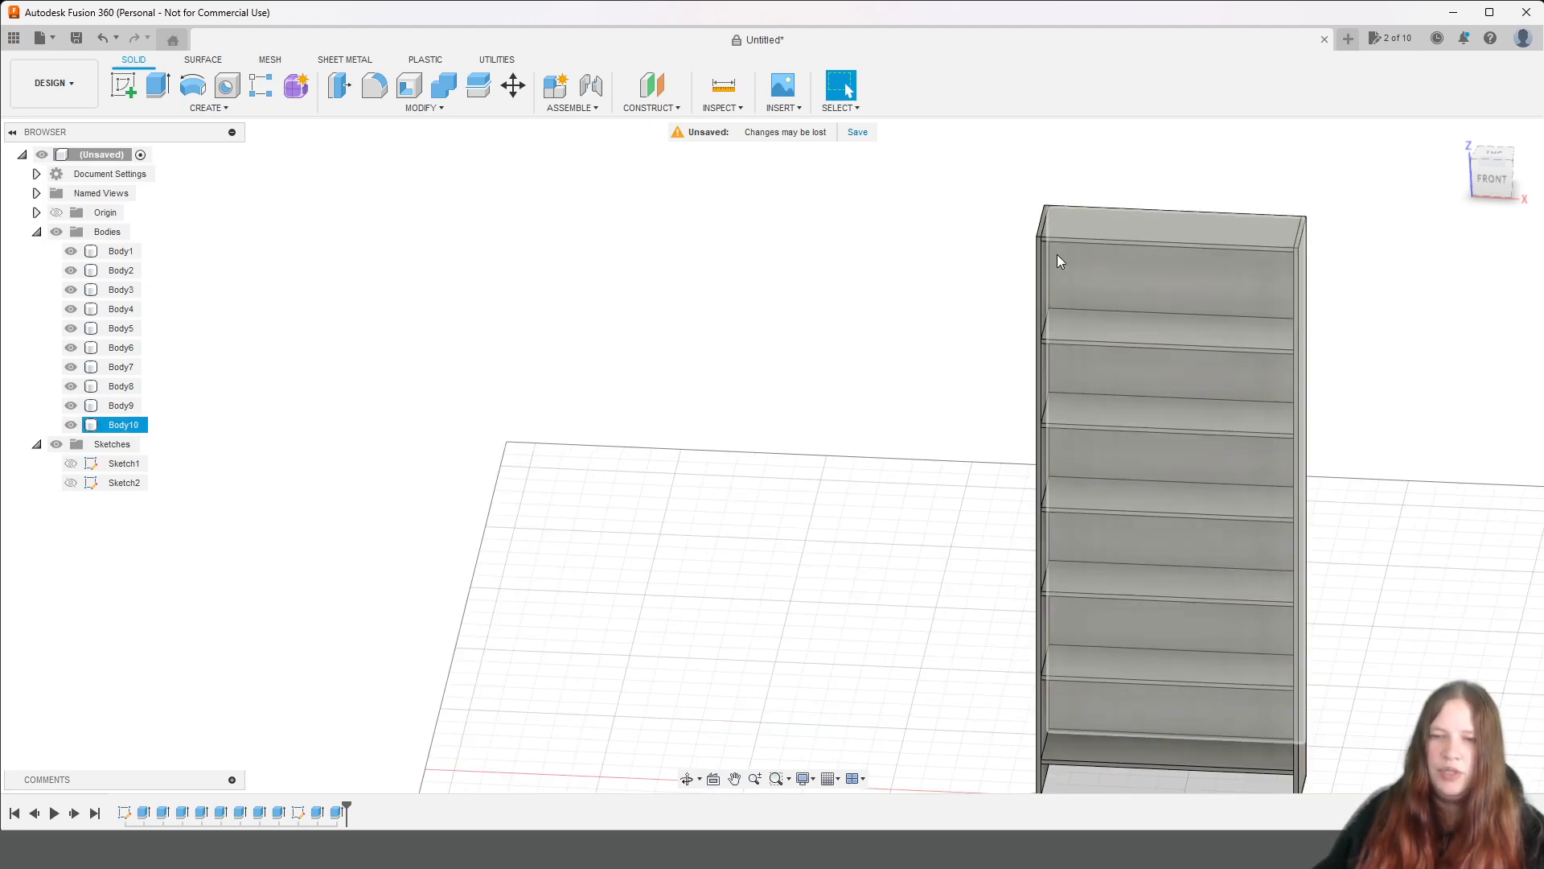
scroll(1057, 254, "up", 3)
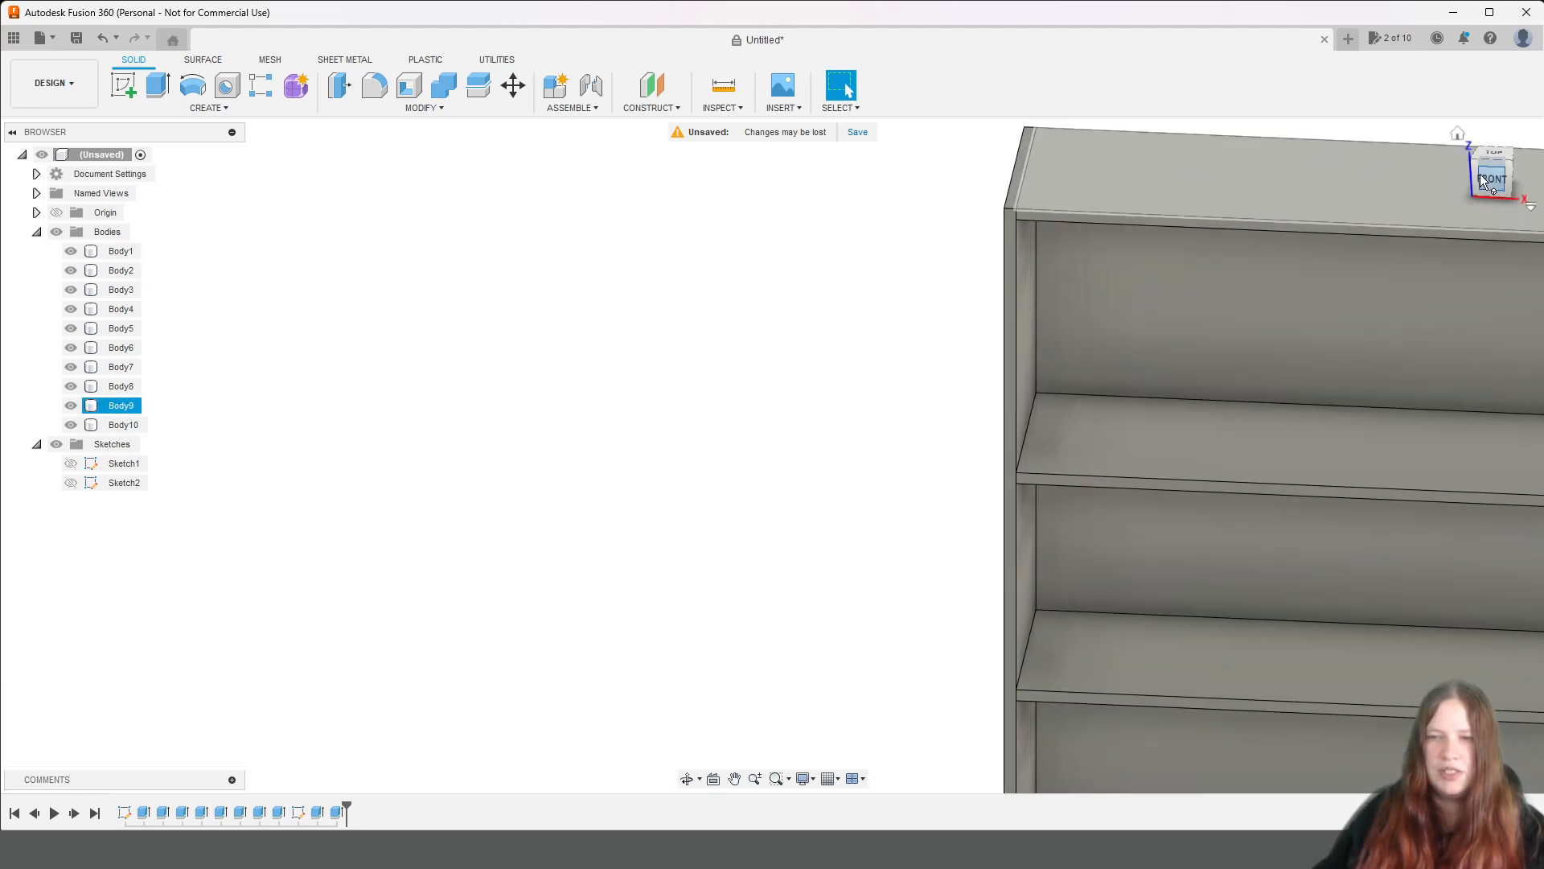
scroll(1243, 394, "down", 5)
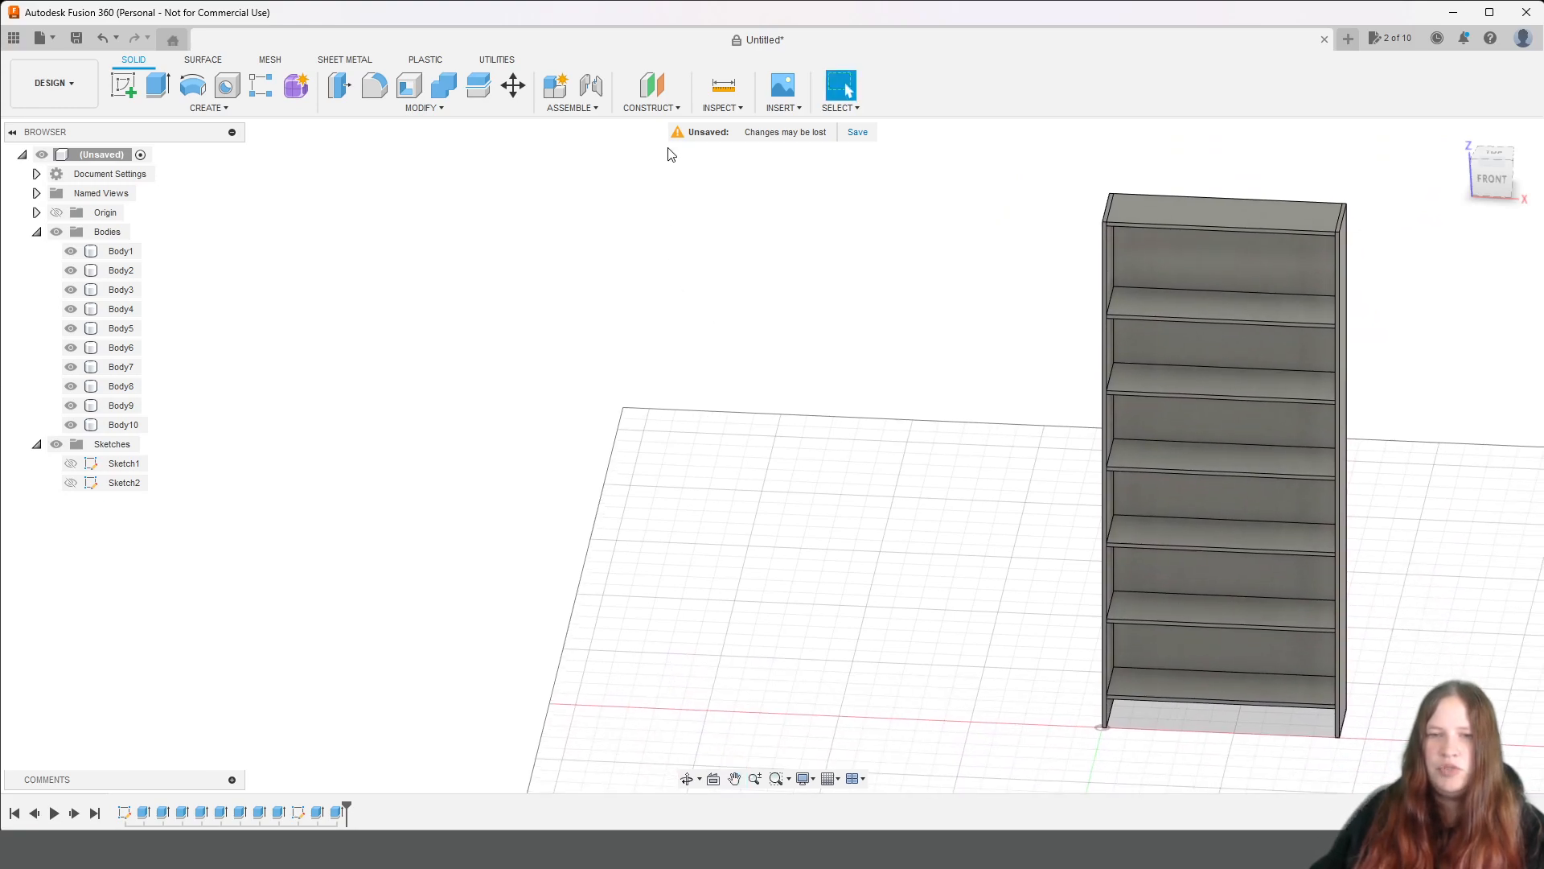
Open the McMaster-Carr component catalog for insertion and search it for "angle hinge".
left_click(723, 112)
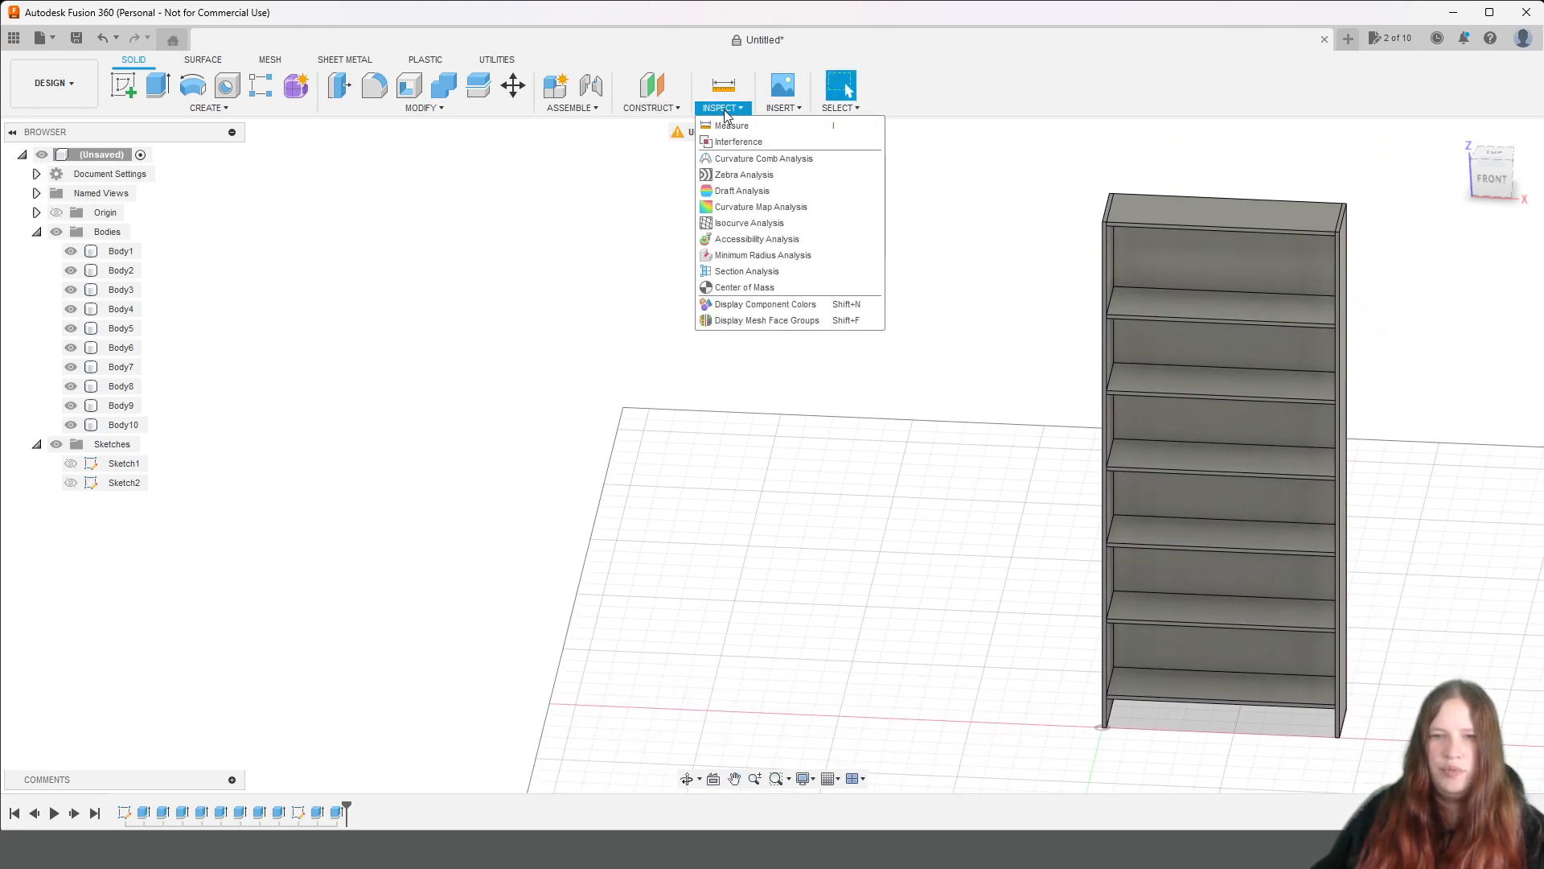
mouse_move(777, 114)
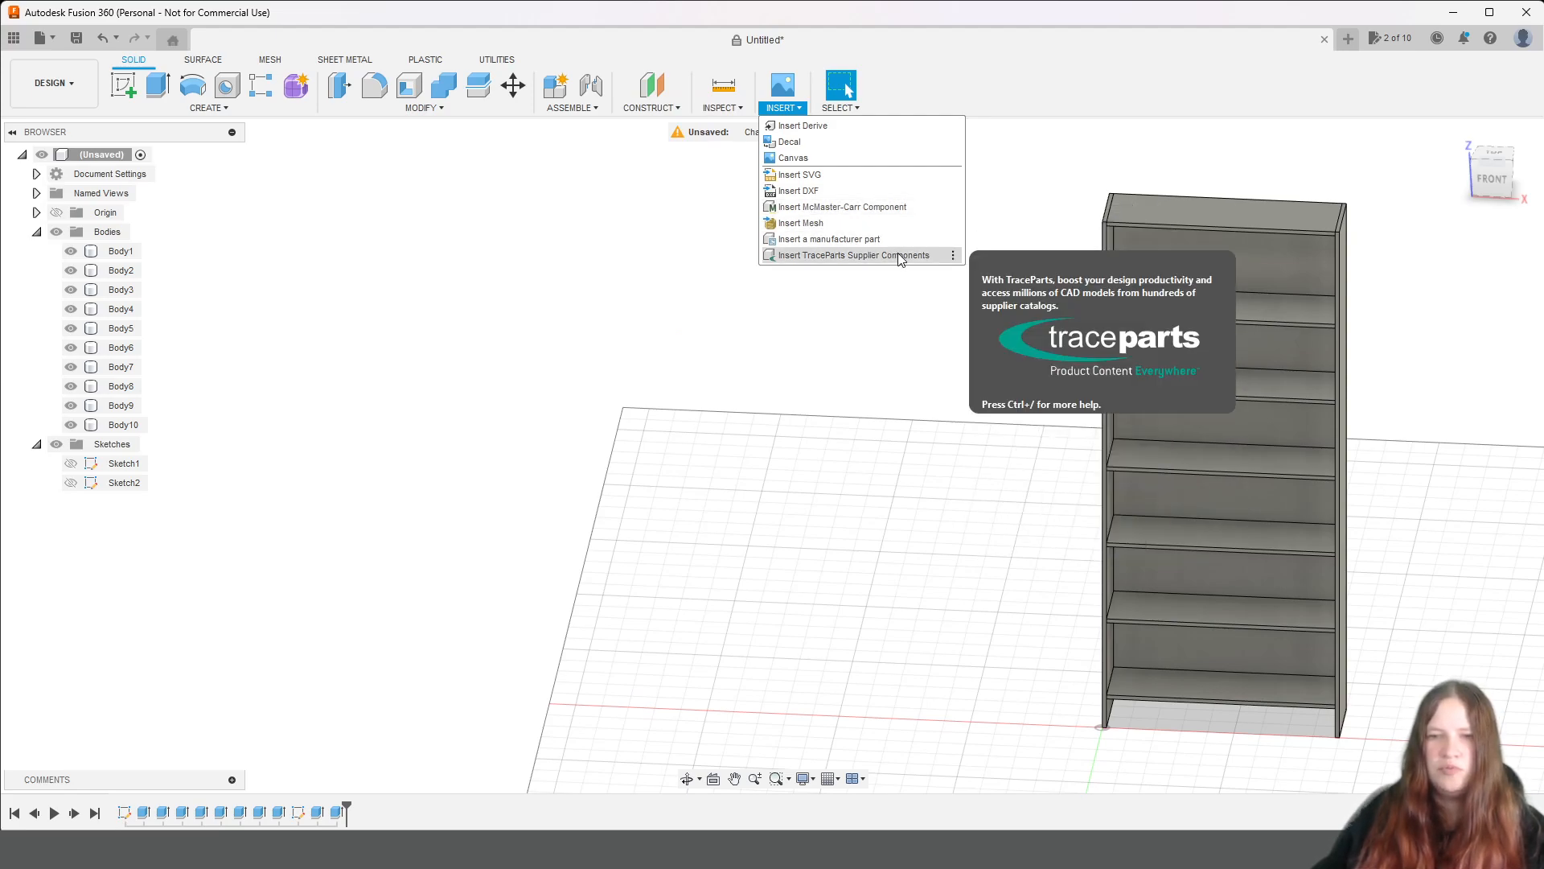
left_click(910, 206)
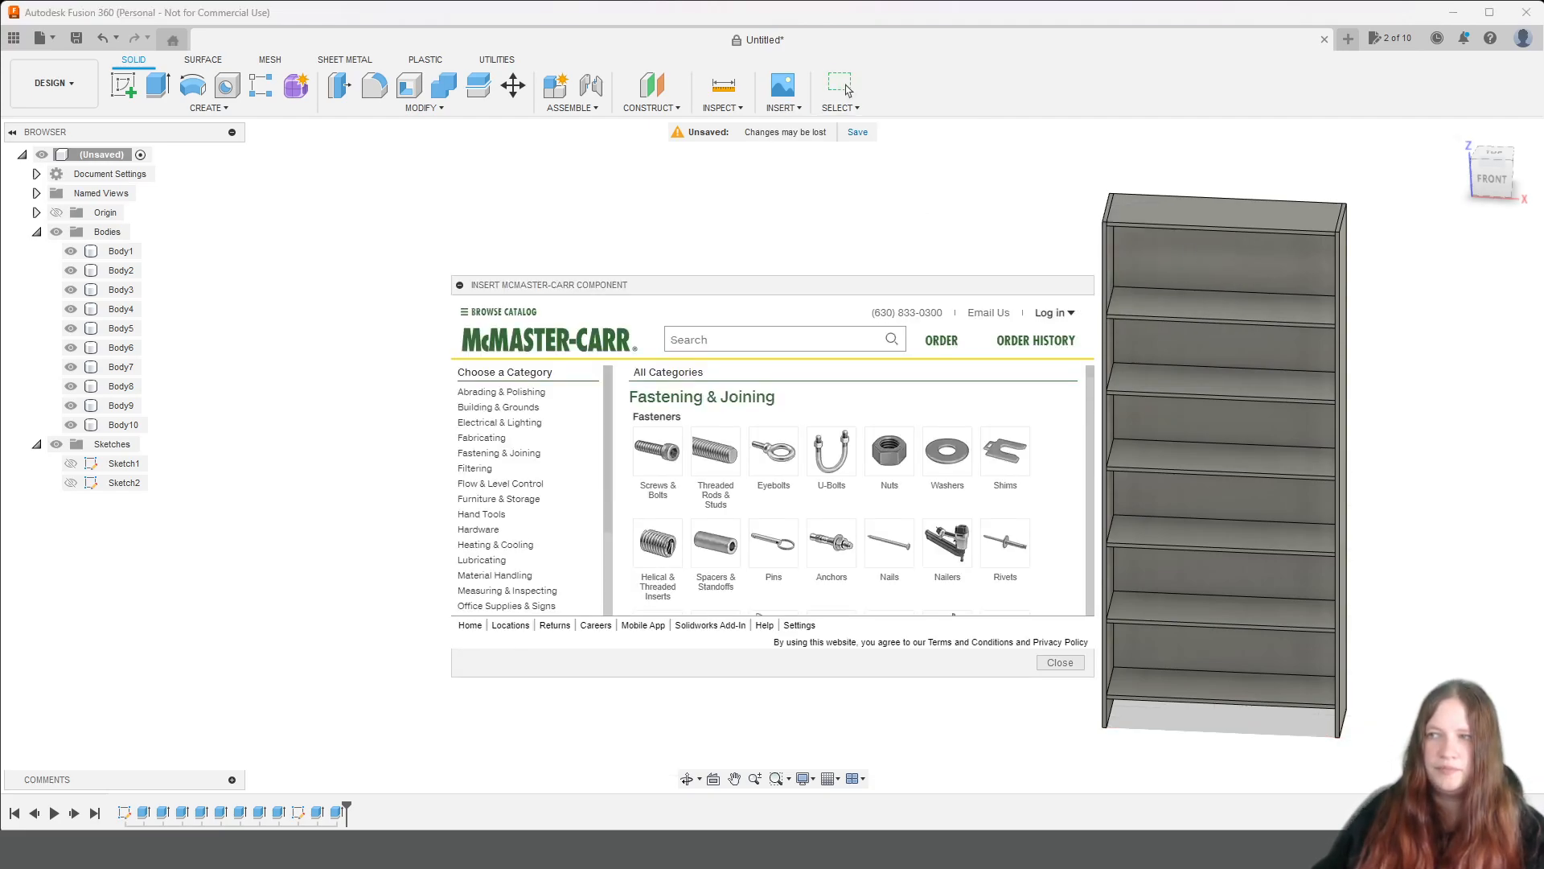
left_click(740, 345)
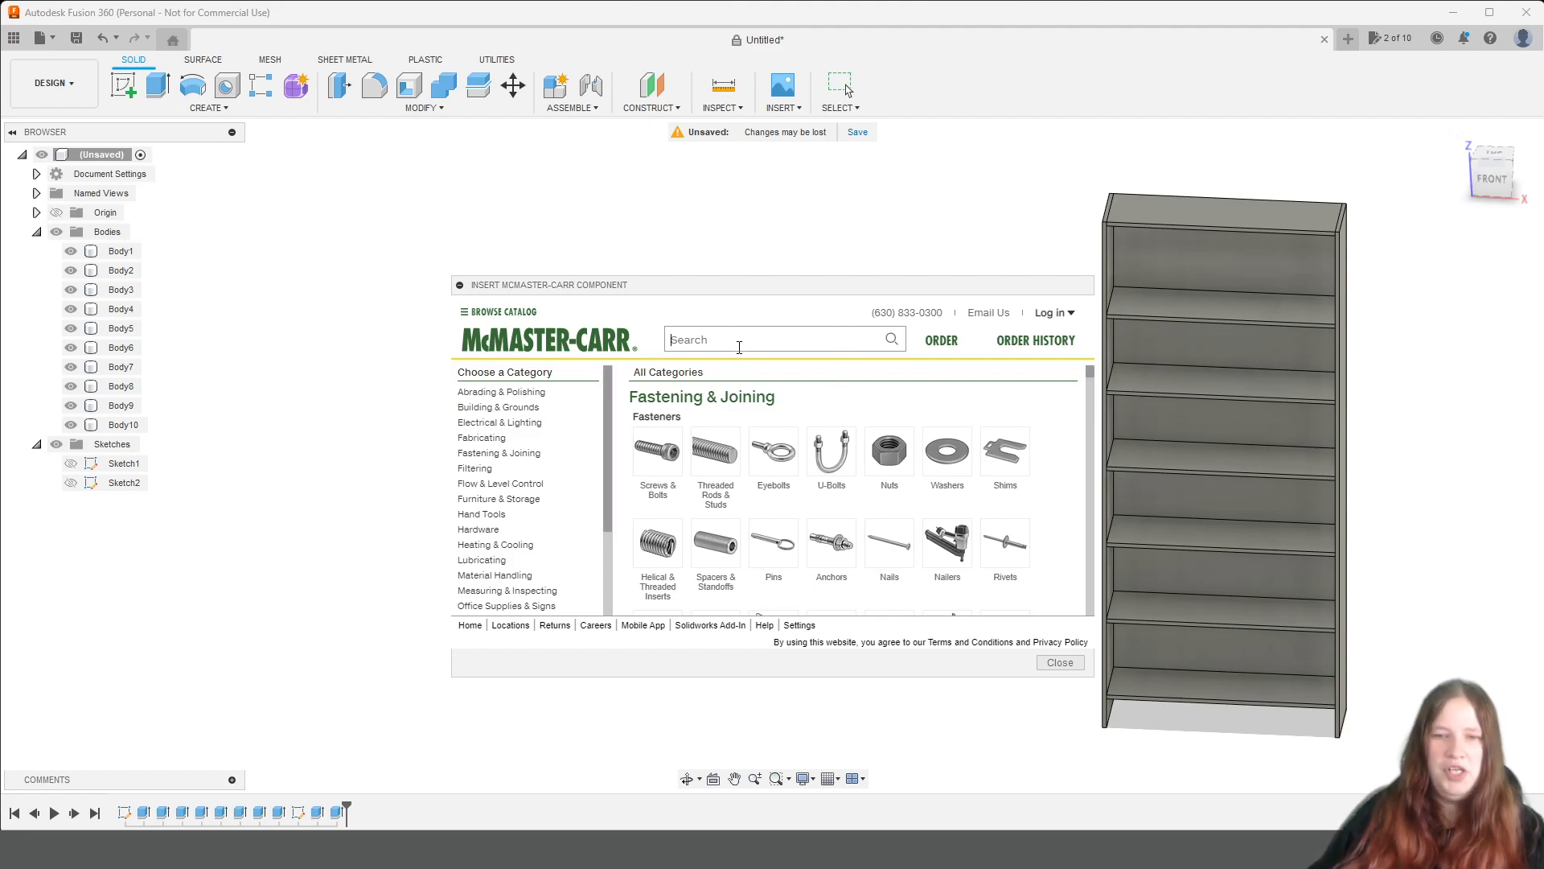
type("angl")
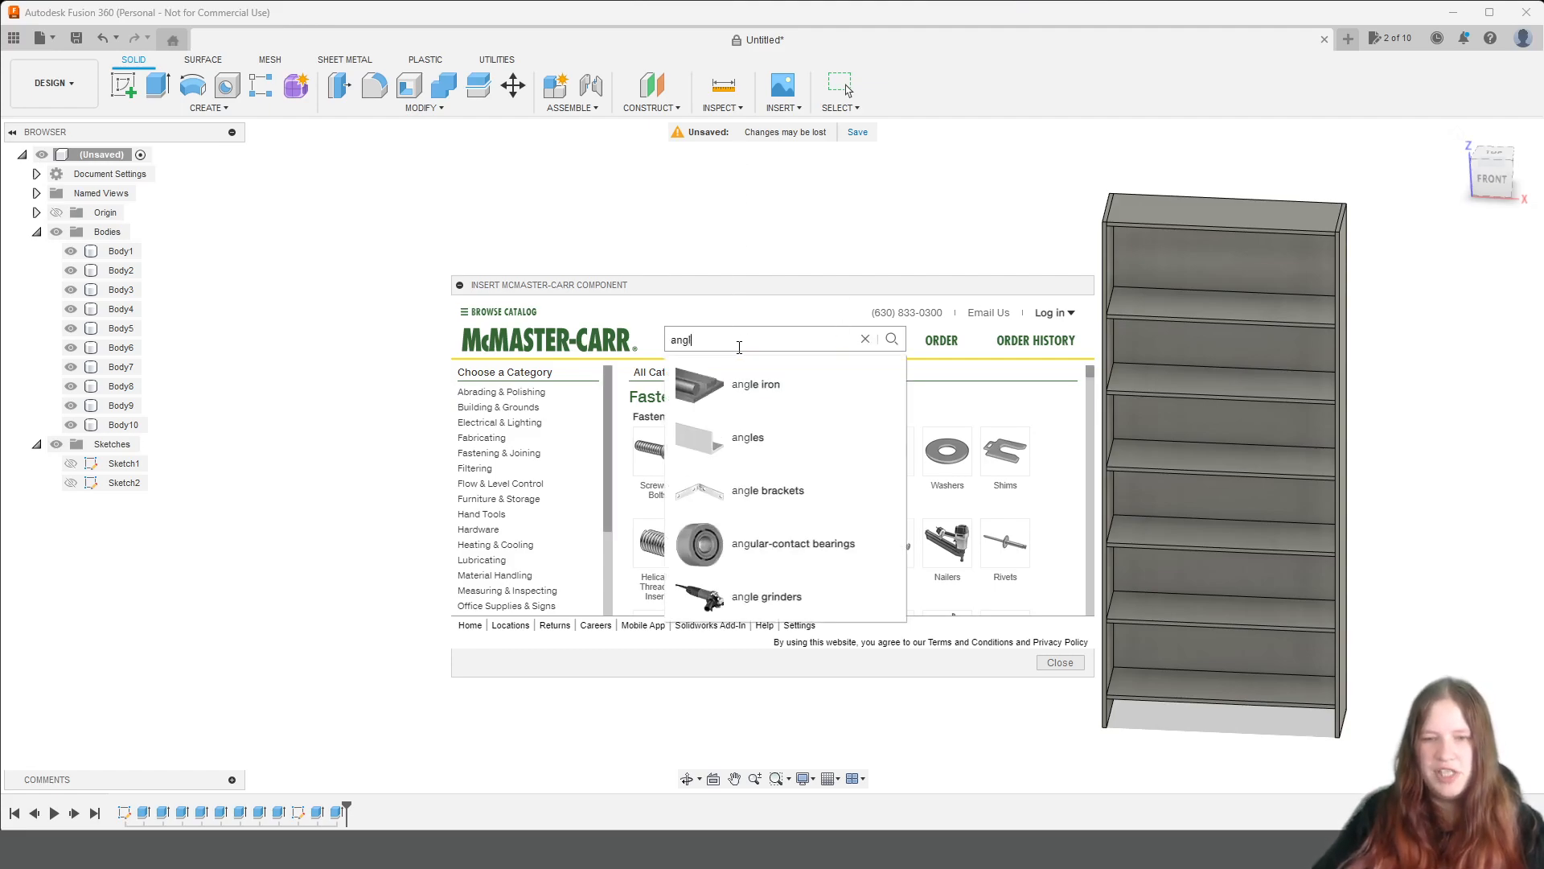
type("e hinge")
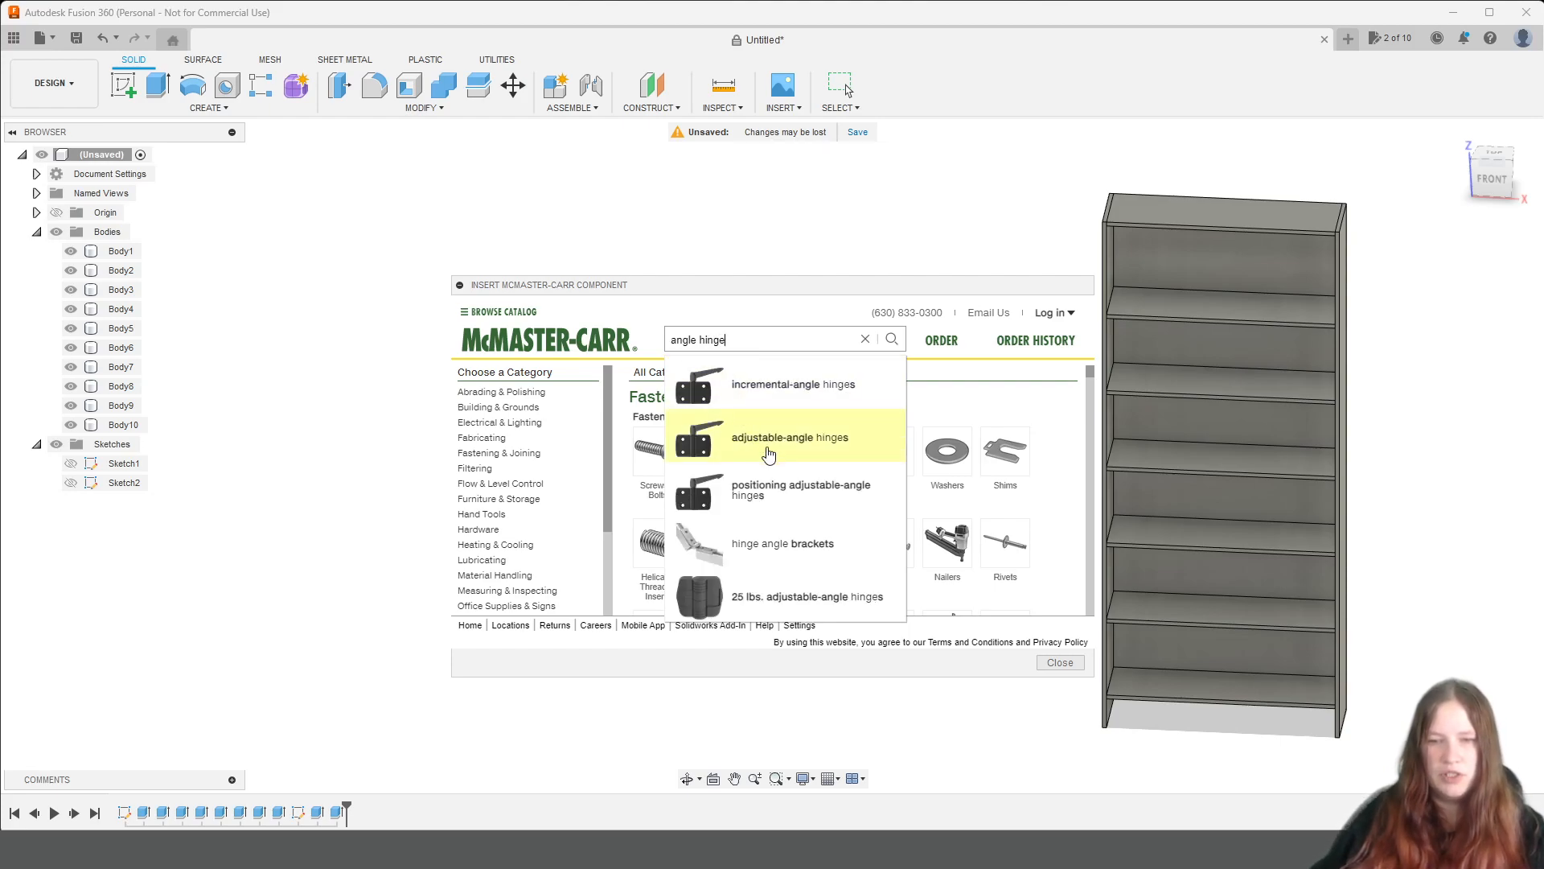
key("Return")
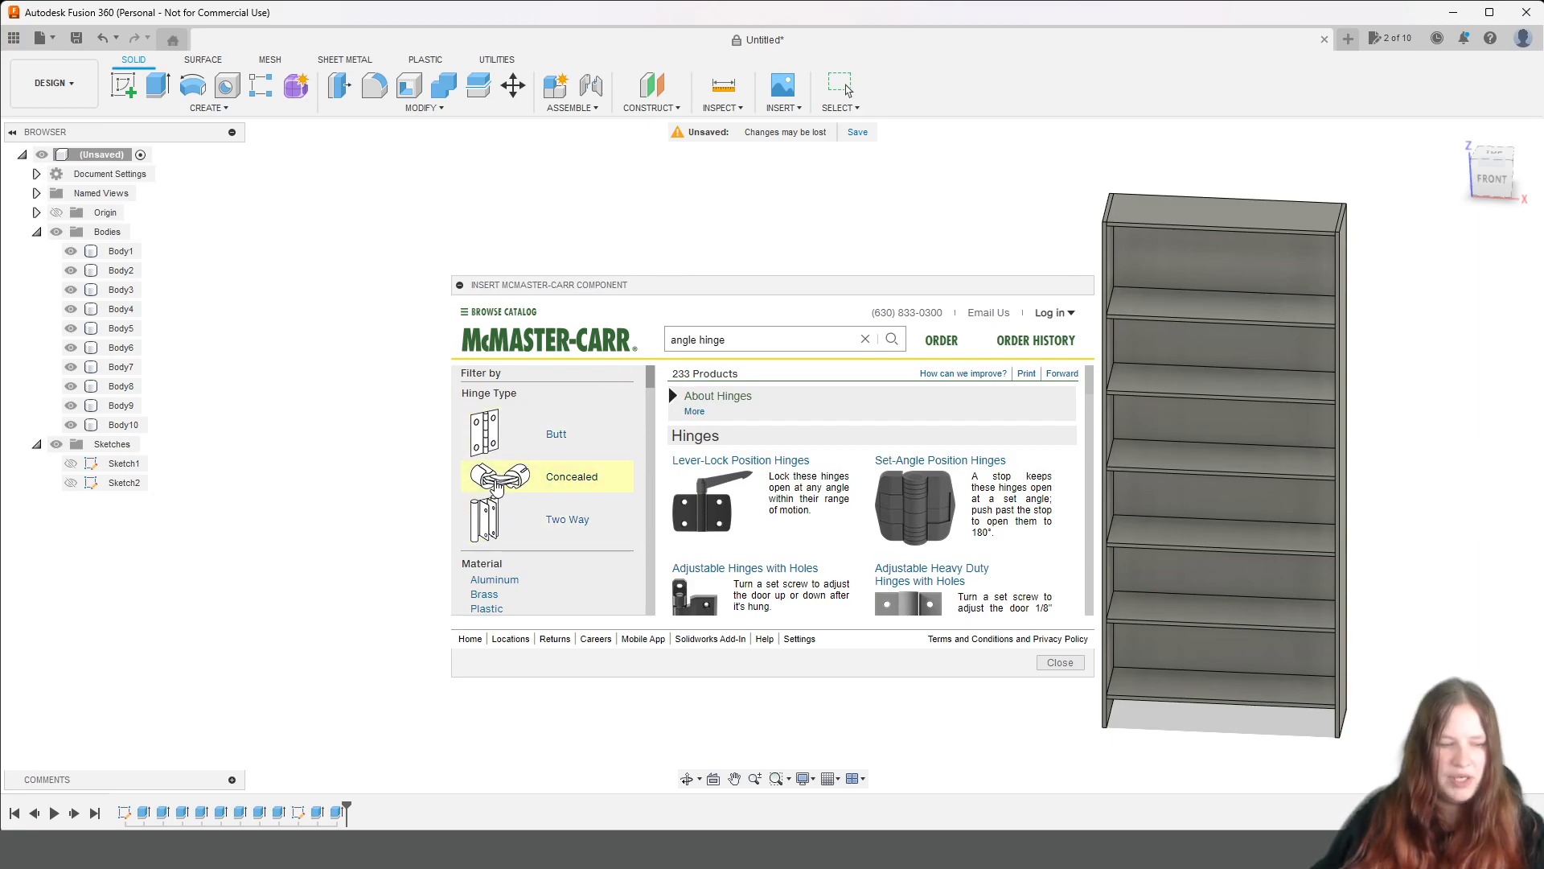
Browse the hinge filters and product families, and open the Hold-Closed Half-Mortise Concealed Cabinet Hinges.
scroll(496, 487, "down", 5)
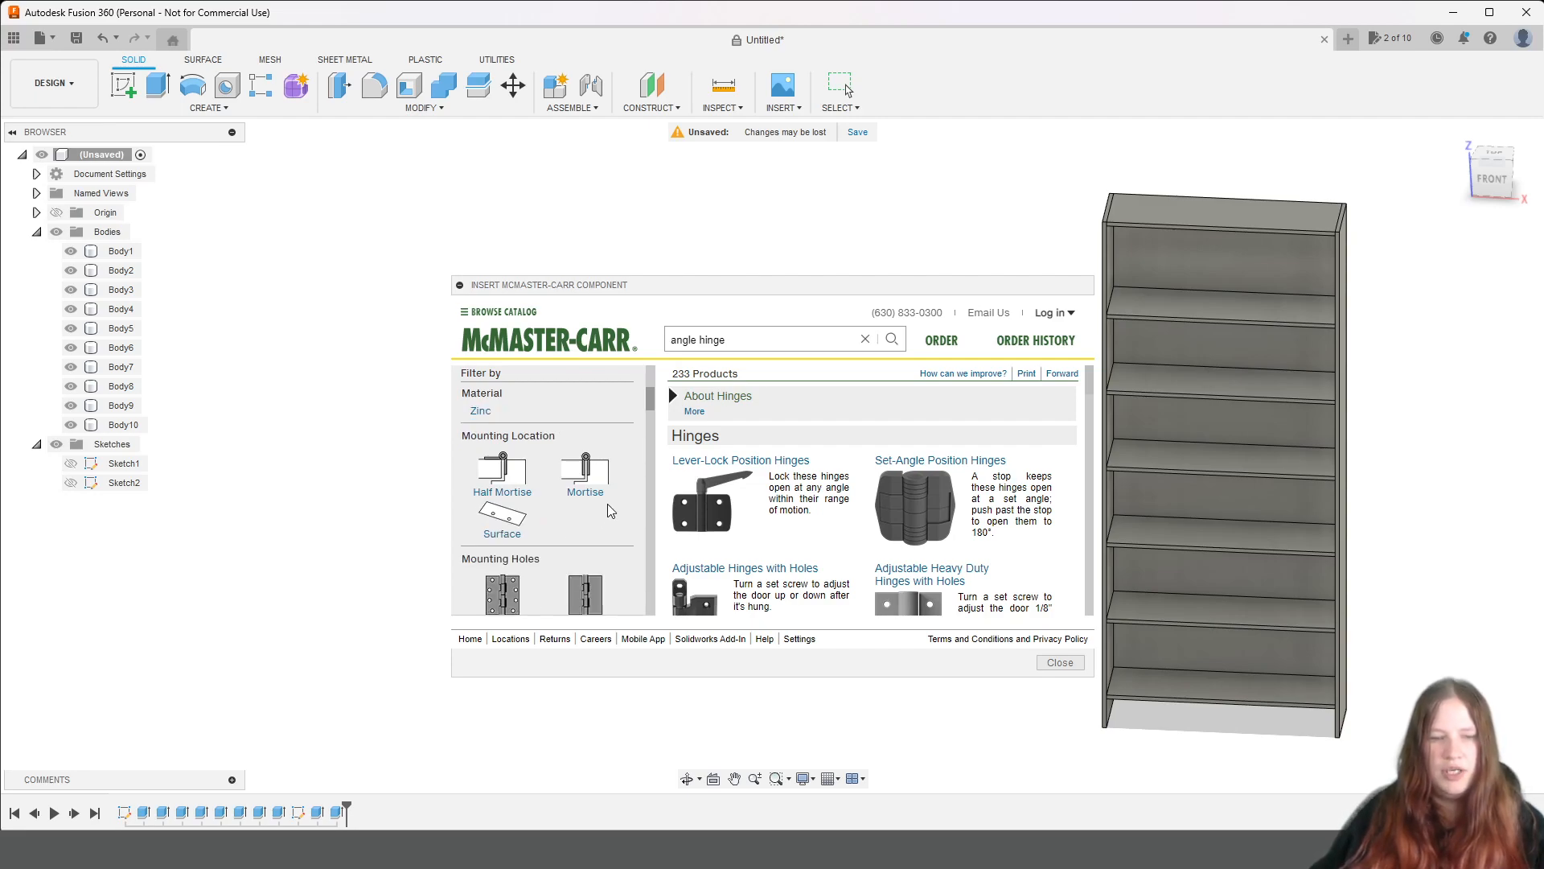
scroll(602, 507, "down", 5)
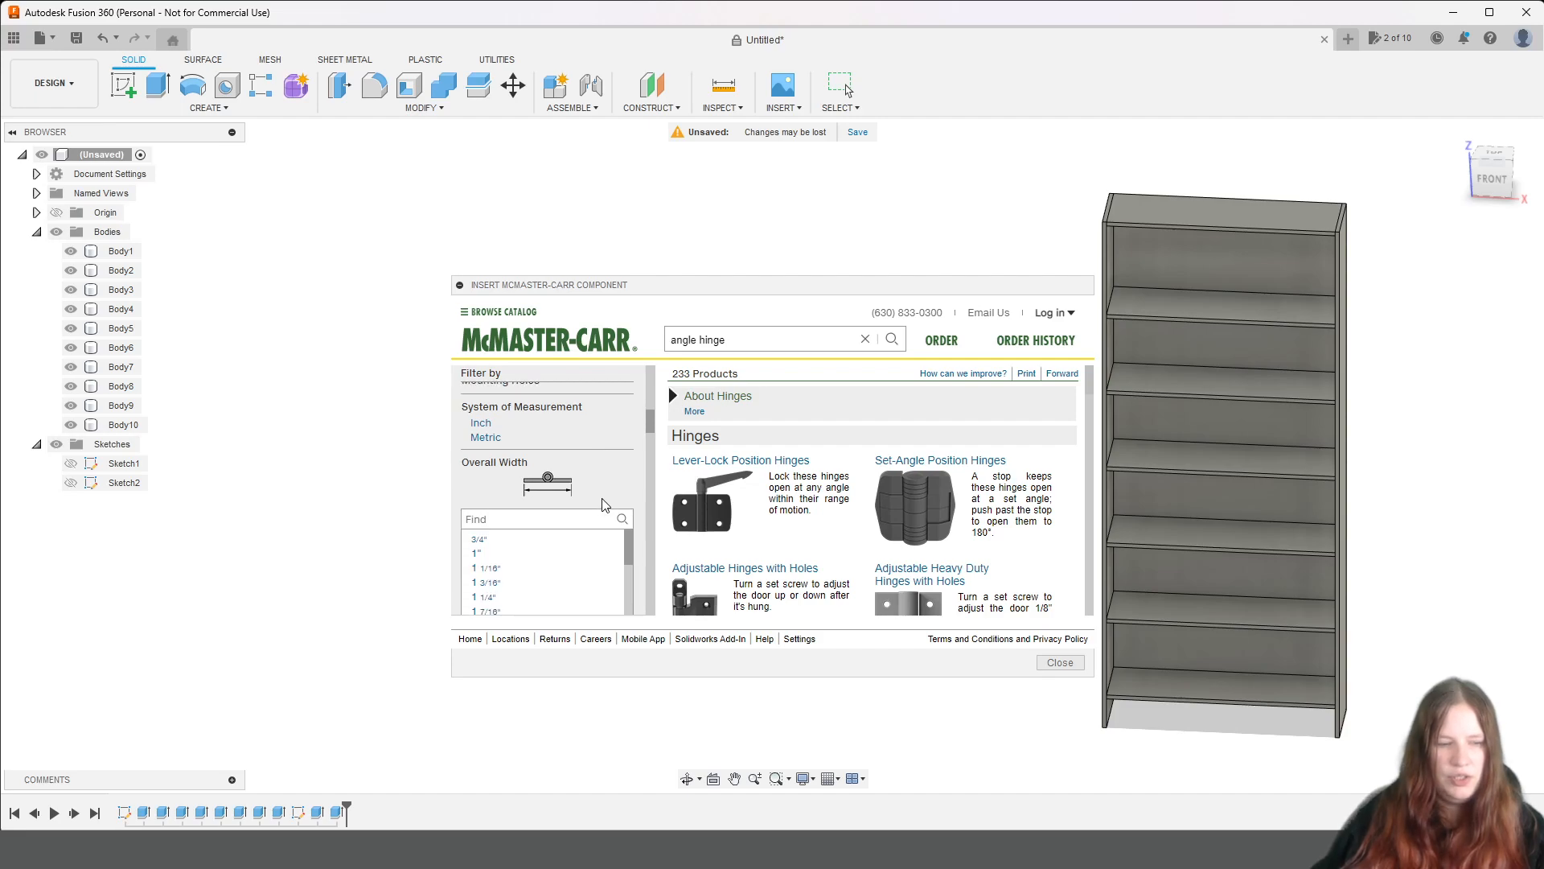
scroll(603, 500, "up", 3)
scroll(805, 482, "down", 5)
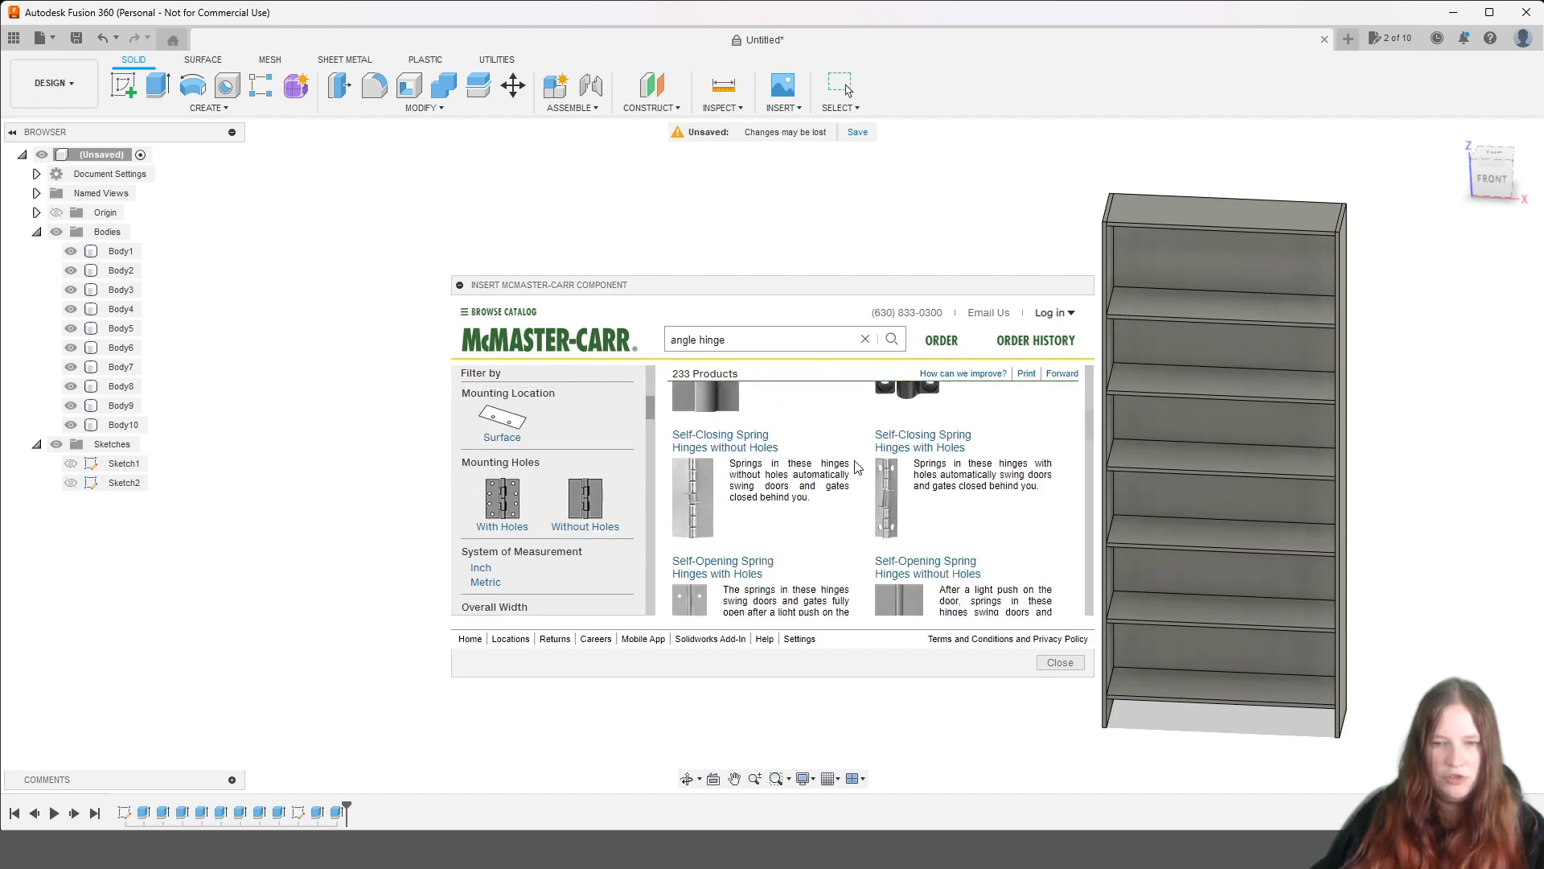
scroll(711, 487, "down", 5)
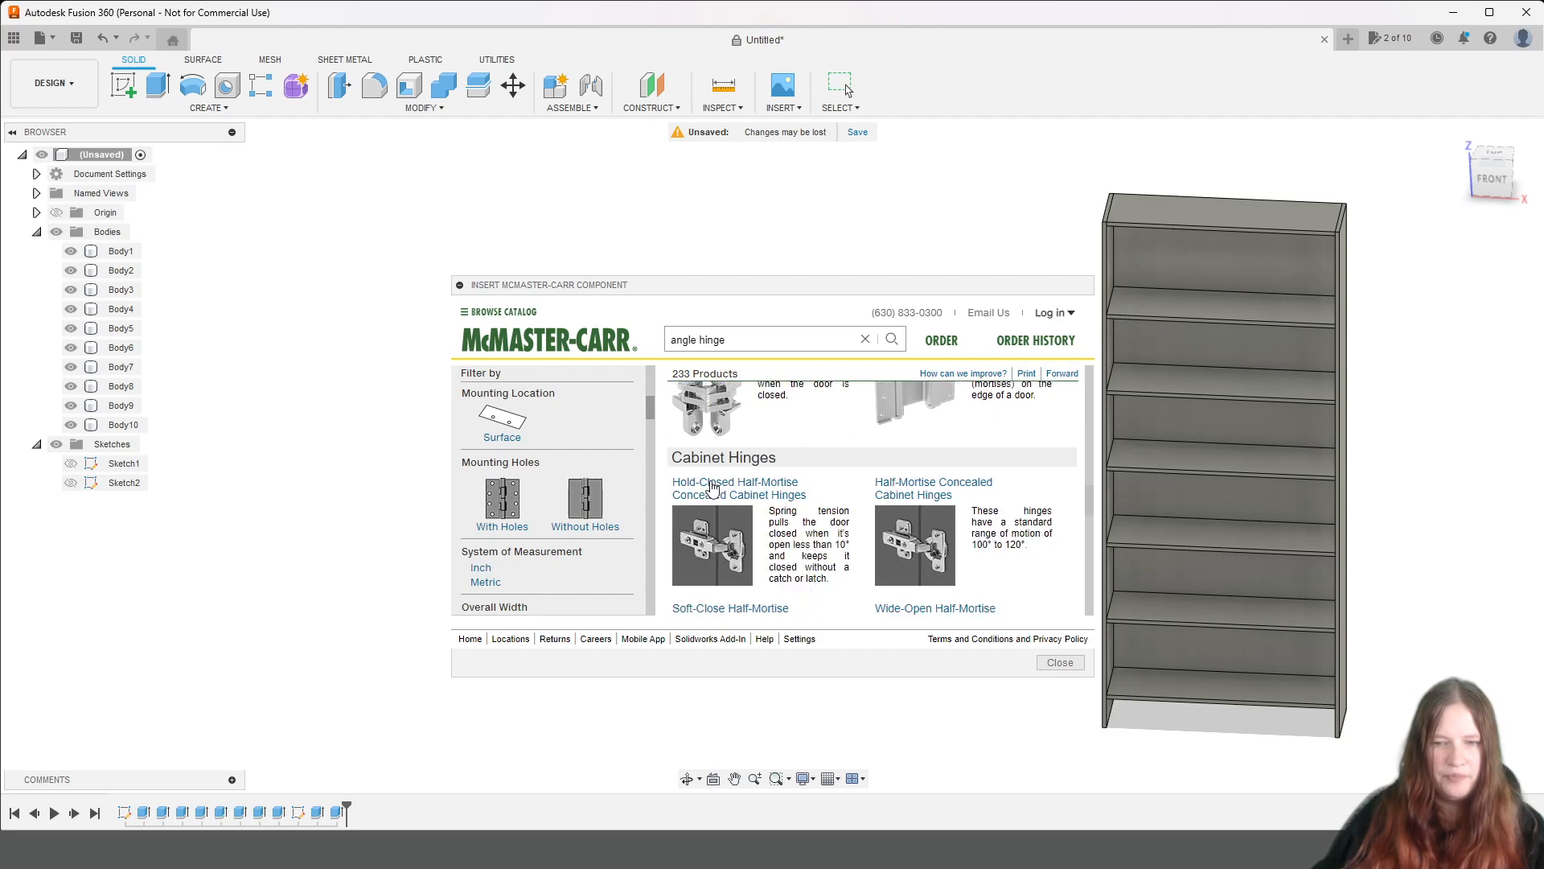
scroll(711, 487, "up", 2)
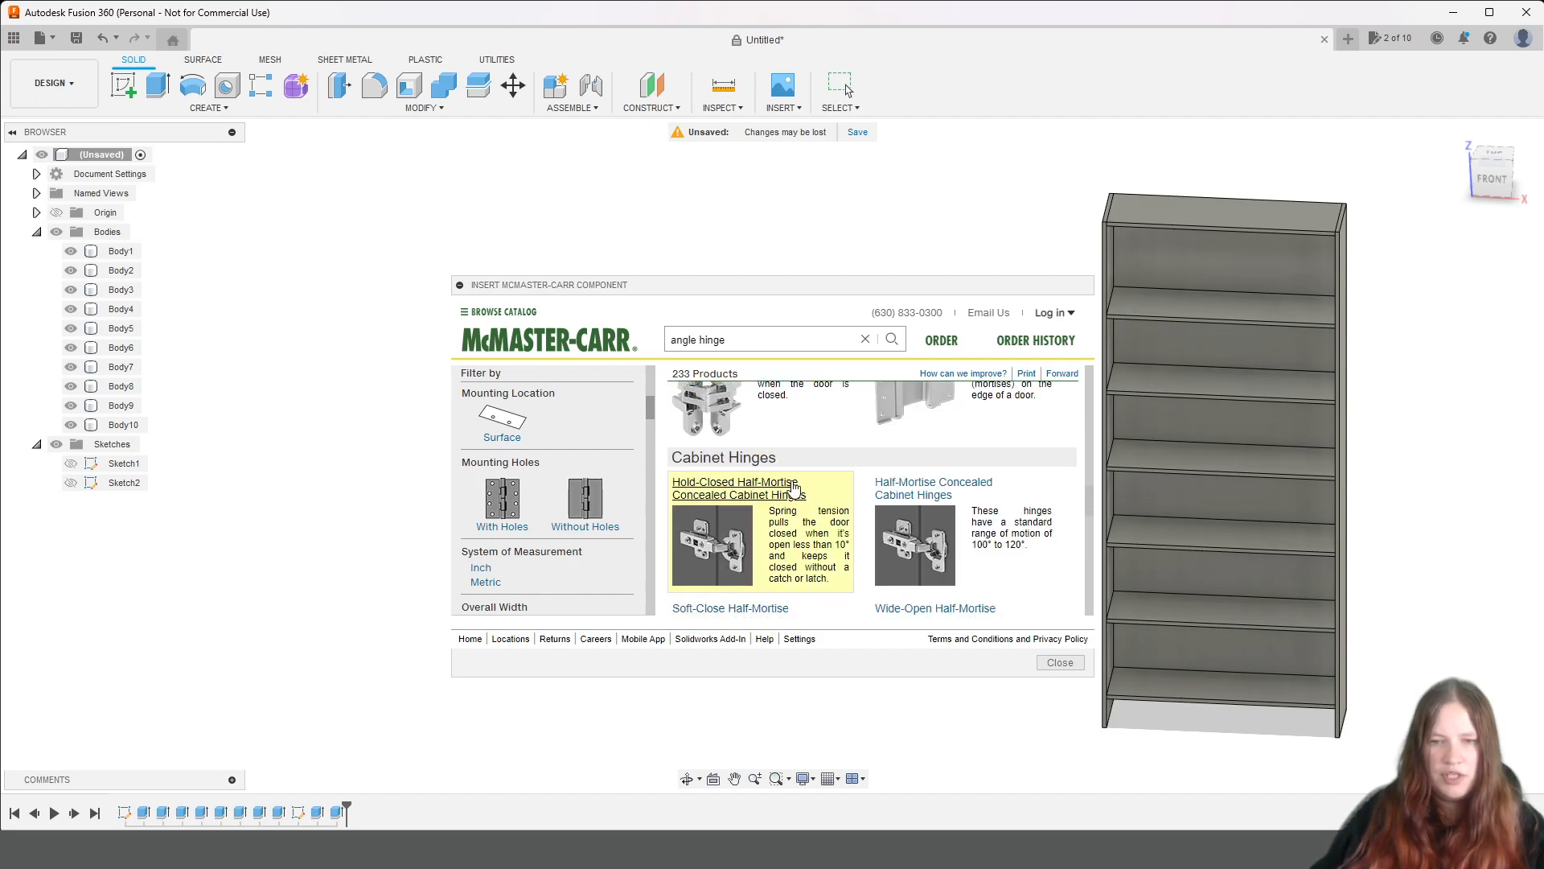
left_click(753, 466)
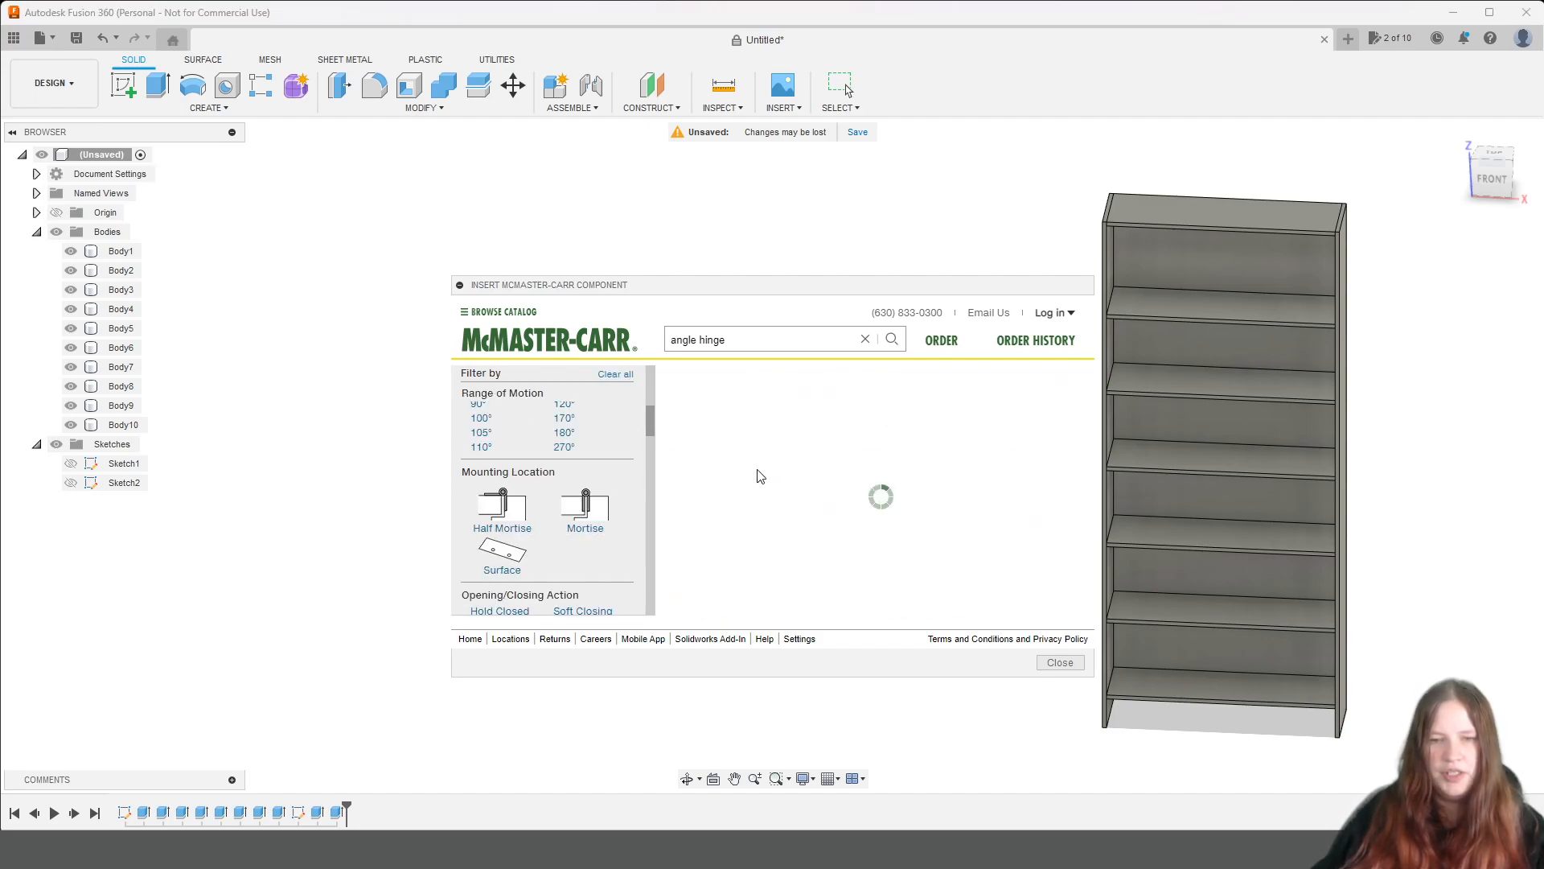
Filter the concealed cabinet hinges to a 90° range of motion.
scroll(924, 505, "down", 5)
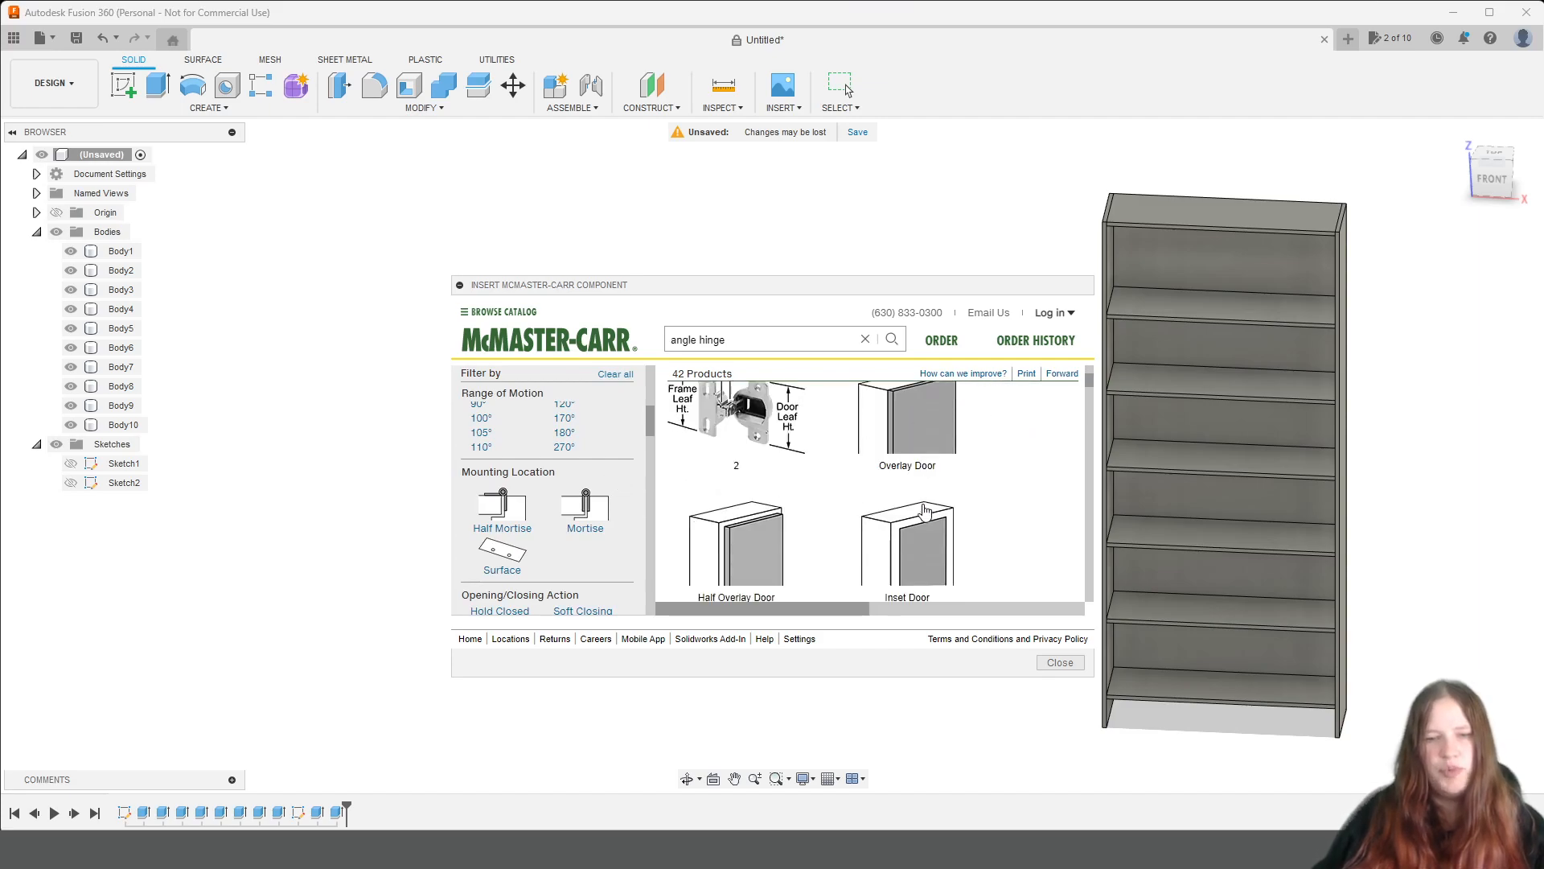
scroll(924, 504, "up", 5)
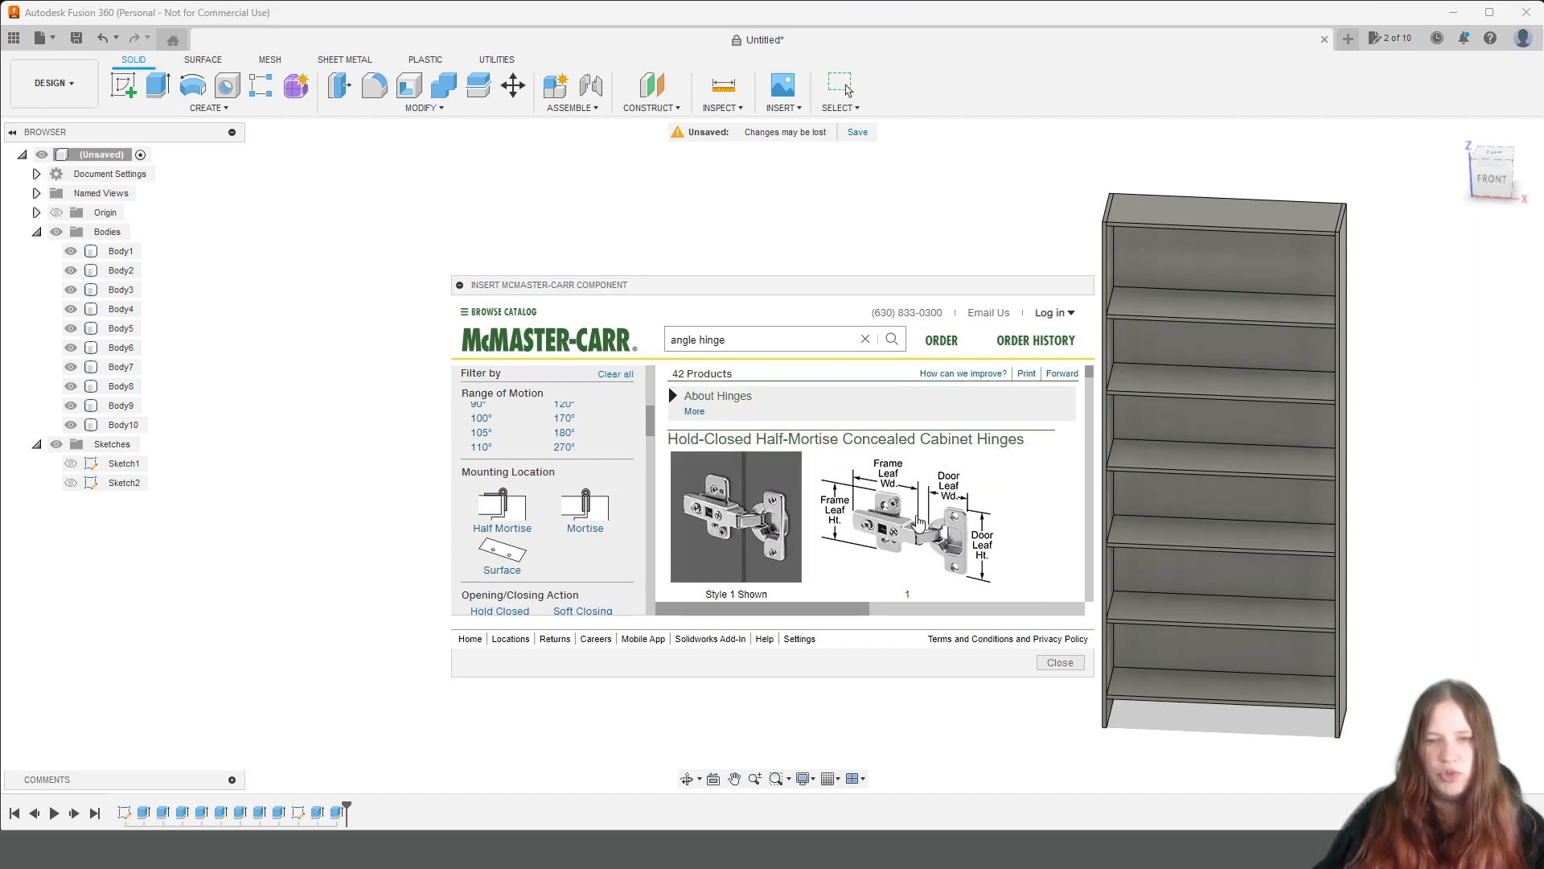
scroll(472, 532, "up", 2)
scroll(472, 533, "up", 1)
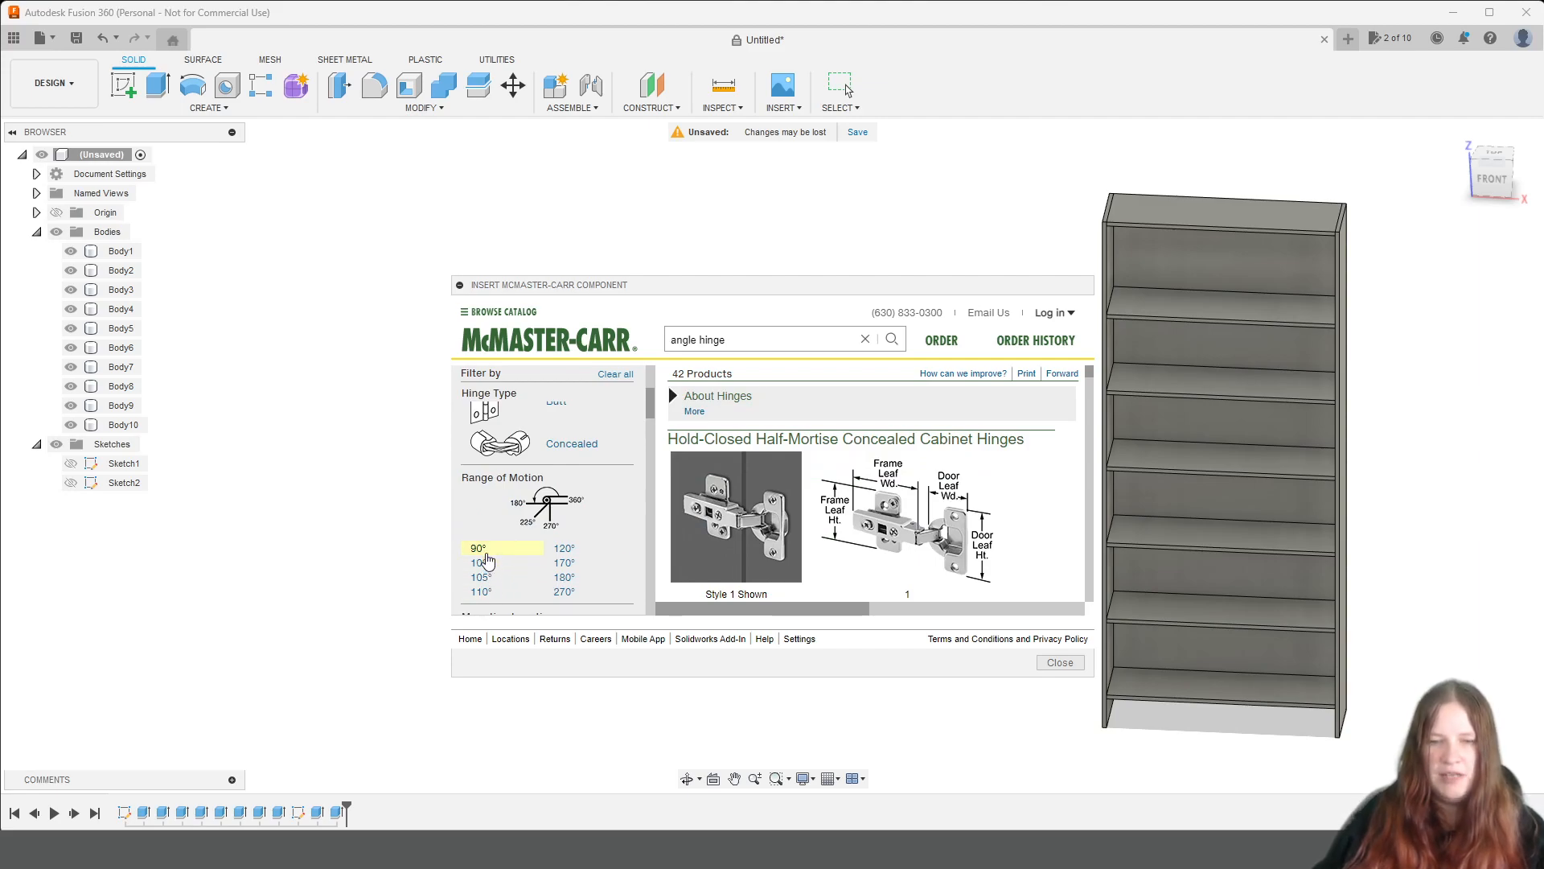
left_click(482, 549)
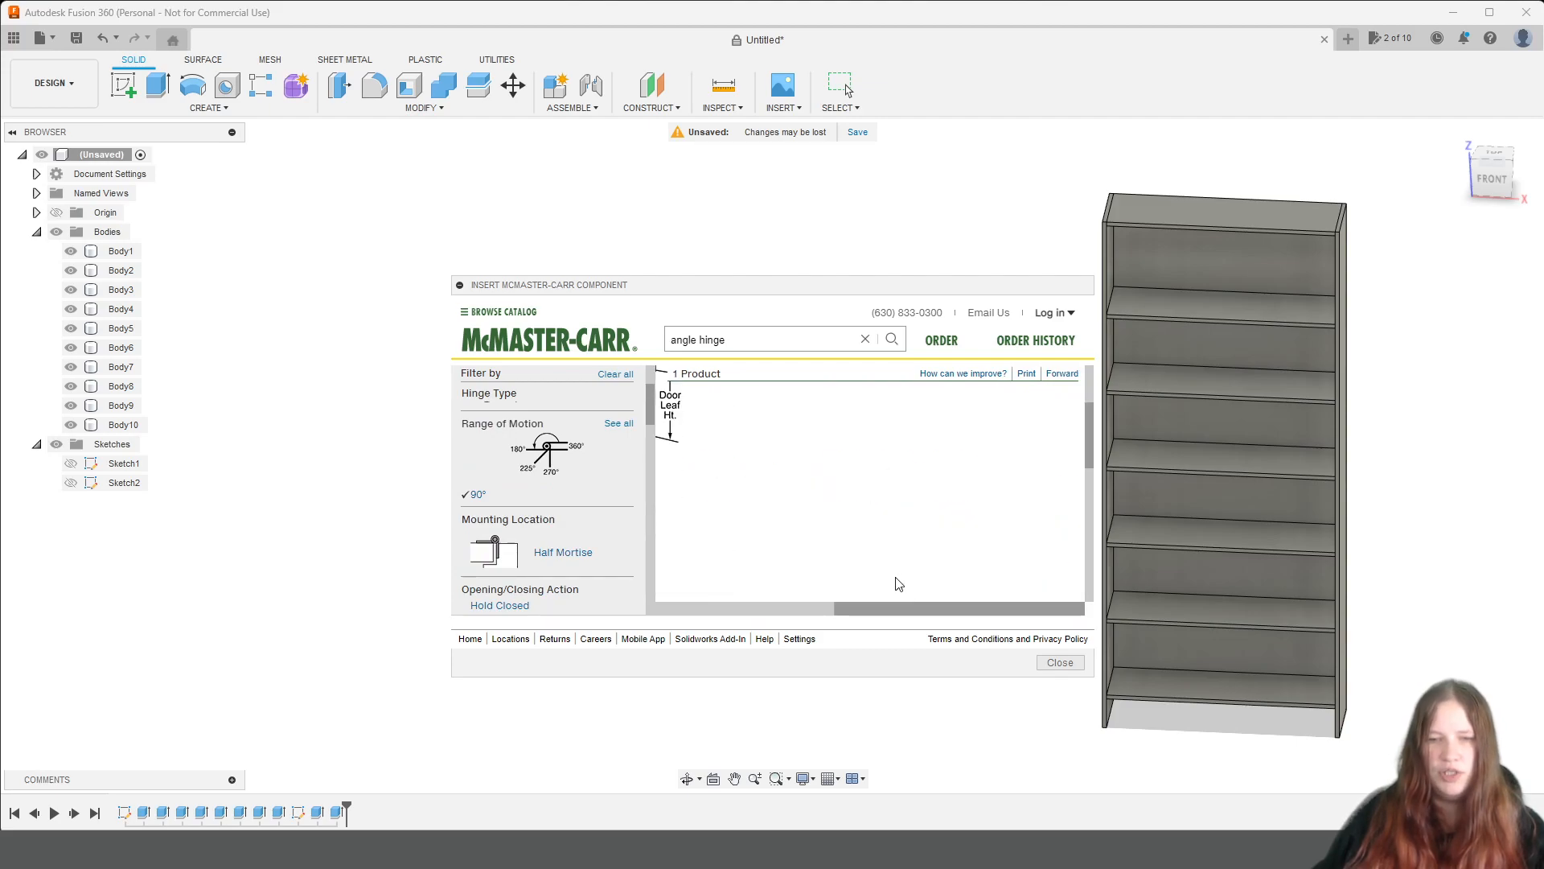
Examine the 90° hinge's illustrations and its specification table, from door thickness and cutout sizes across to the part number.
left_click_drag(954, 605, 779, 609)
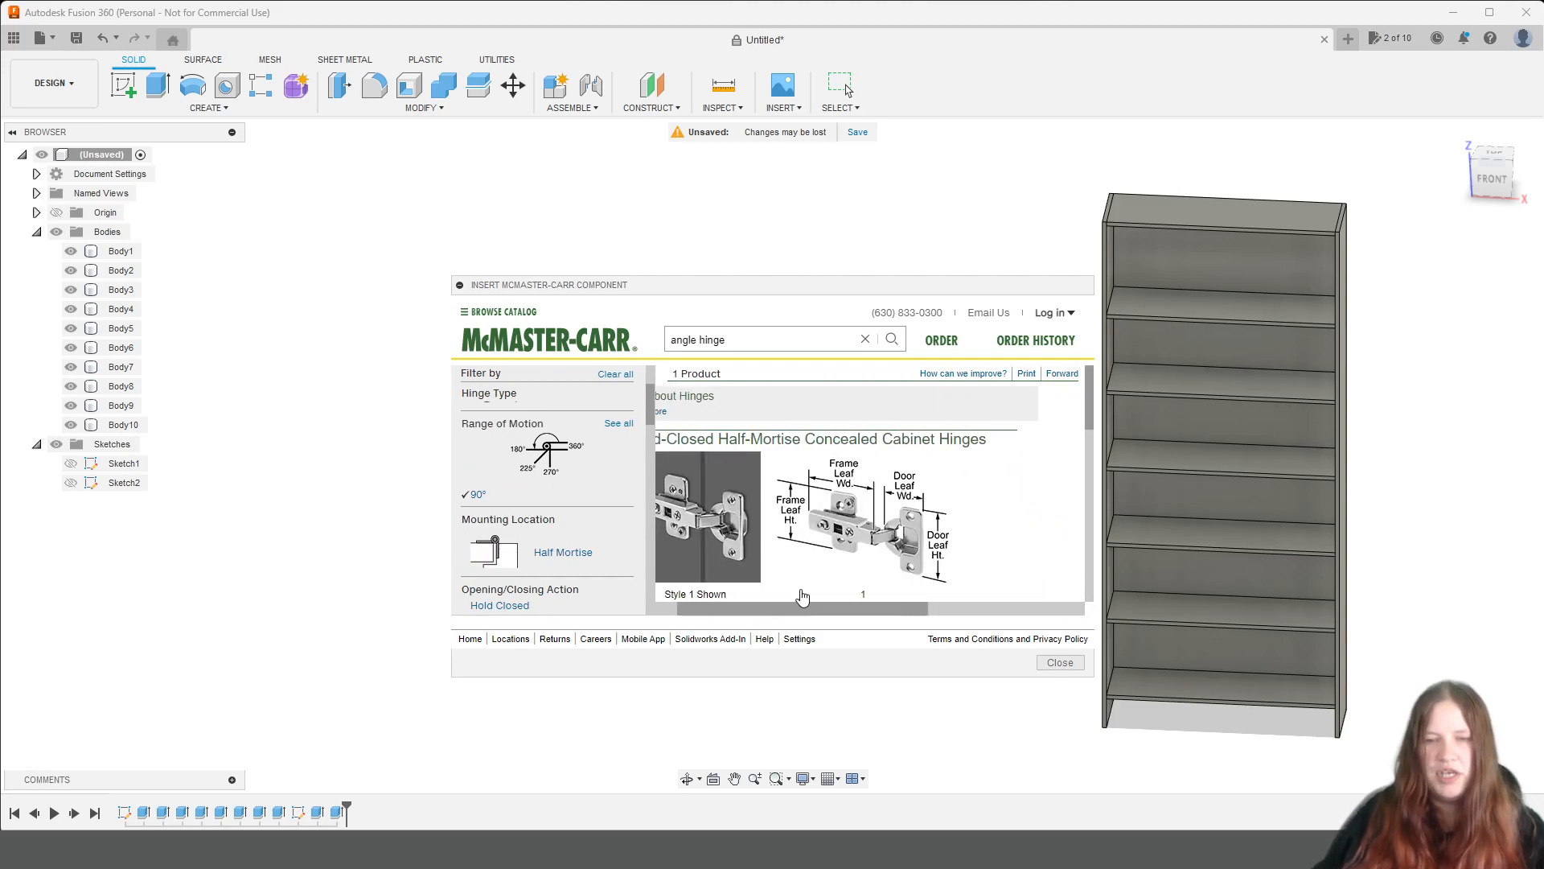
scroll(921, 442, "down", 1)
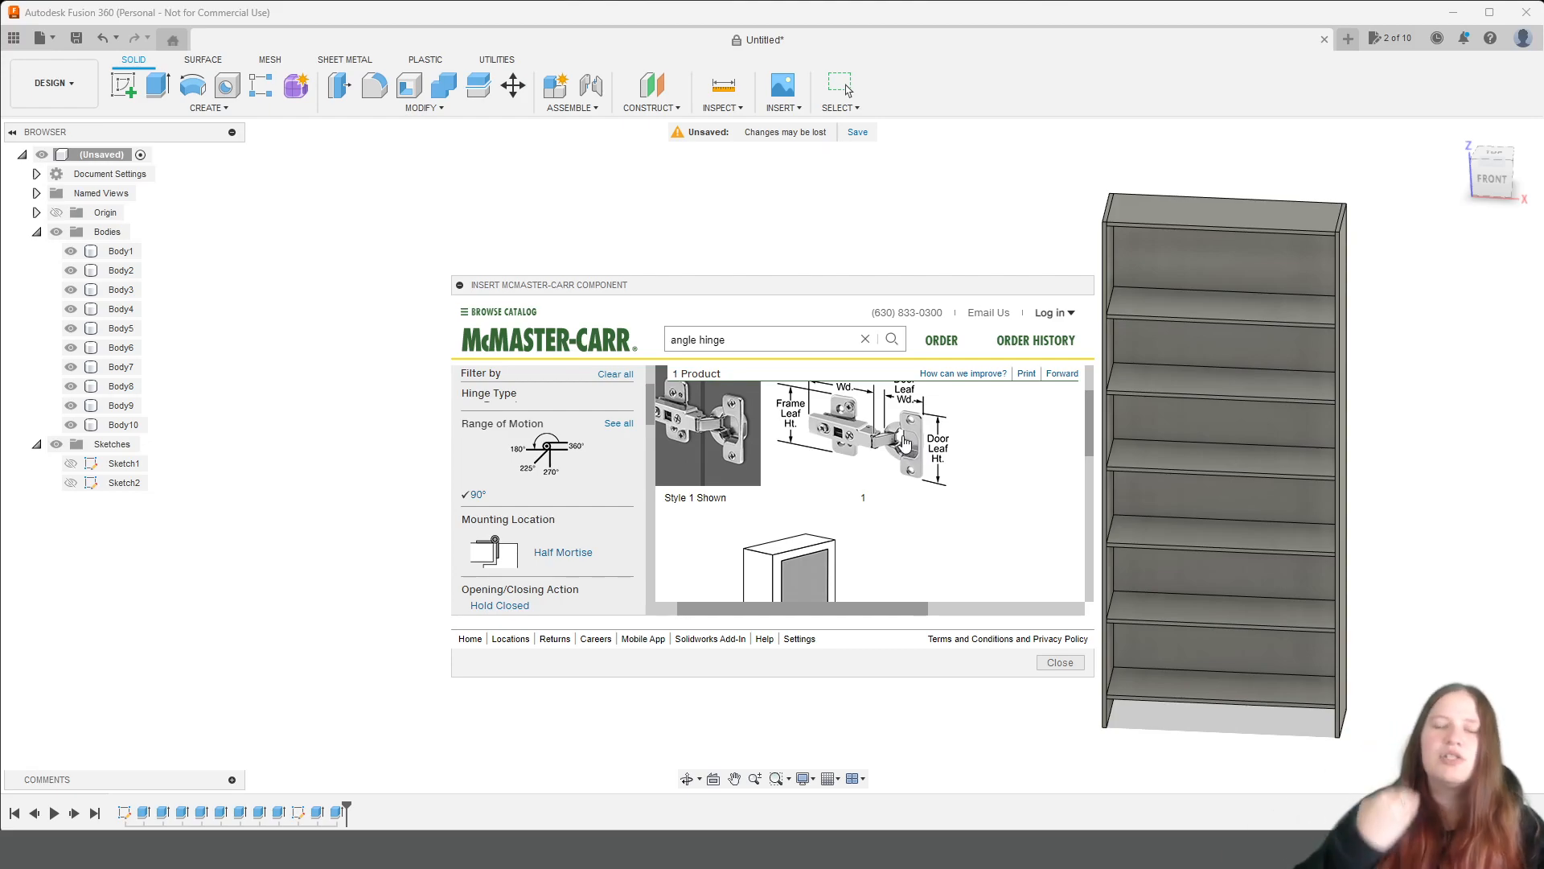
scroll(905, 442, "down", 4)
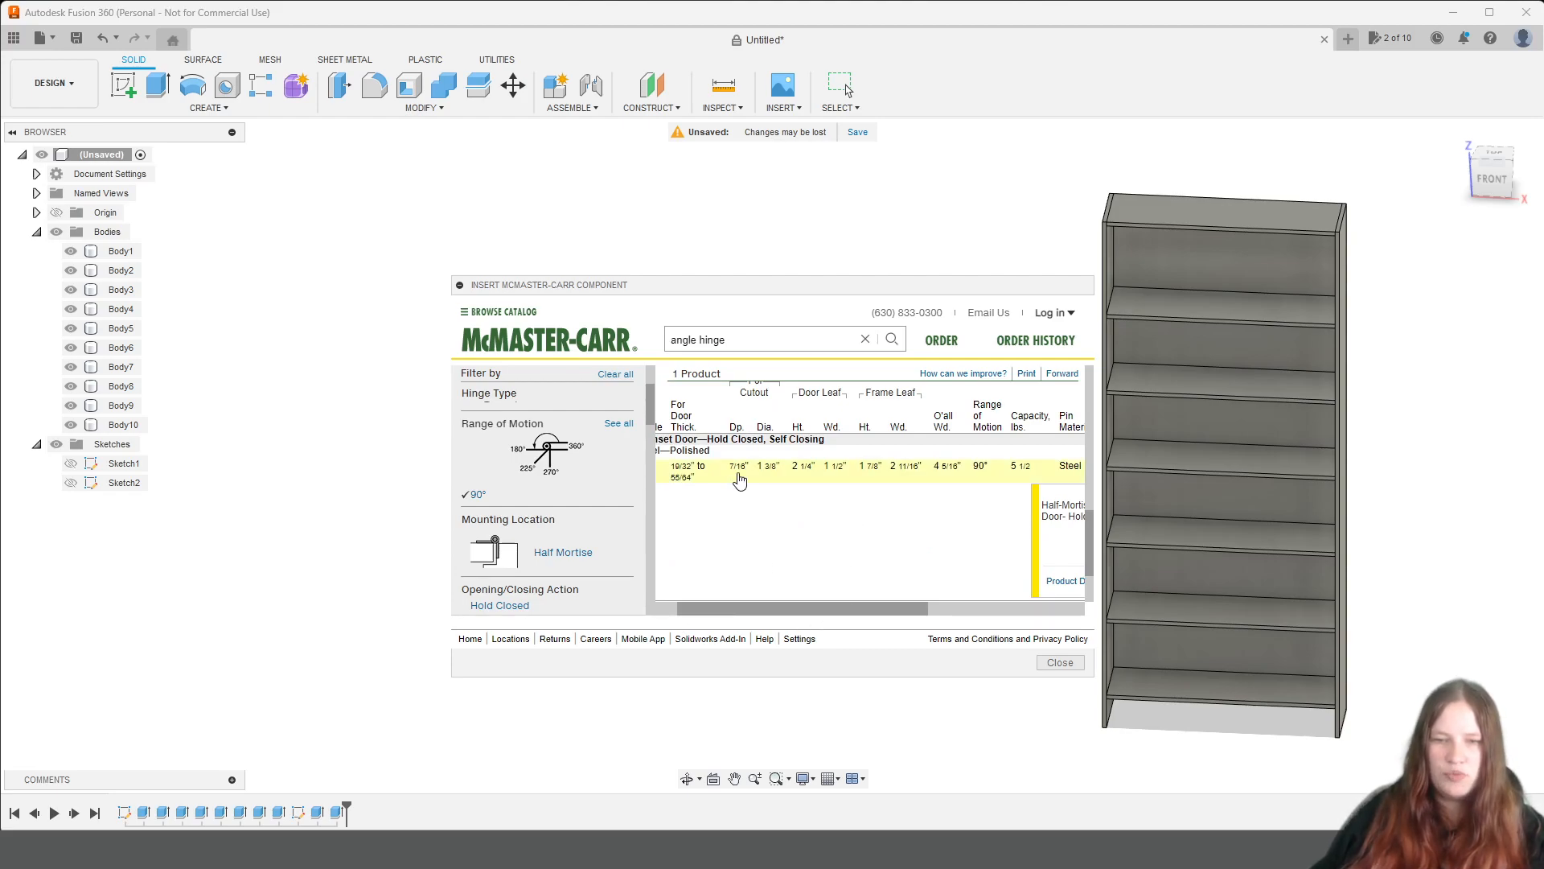
scroll(796, 551, "up", 1)
left_click_drag(838, 608, 795, 617)
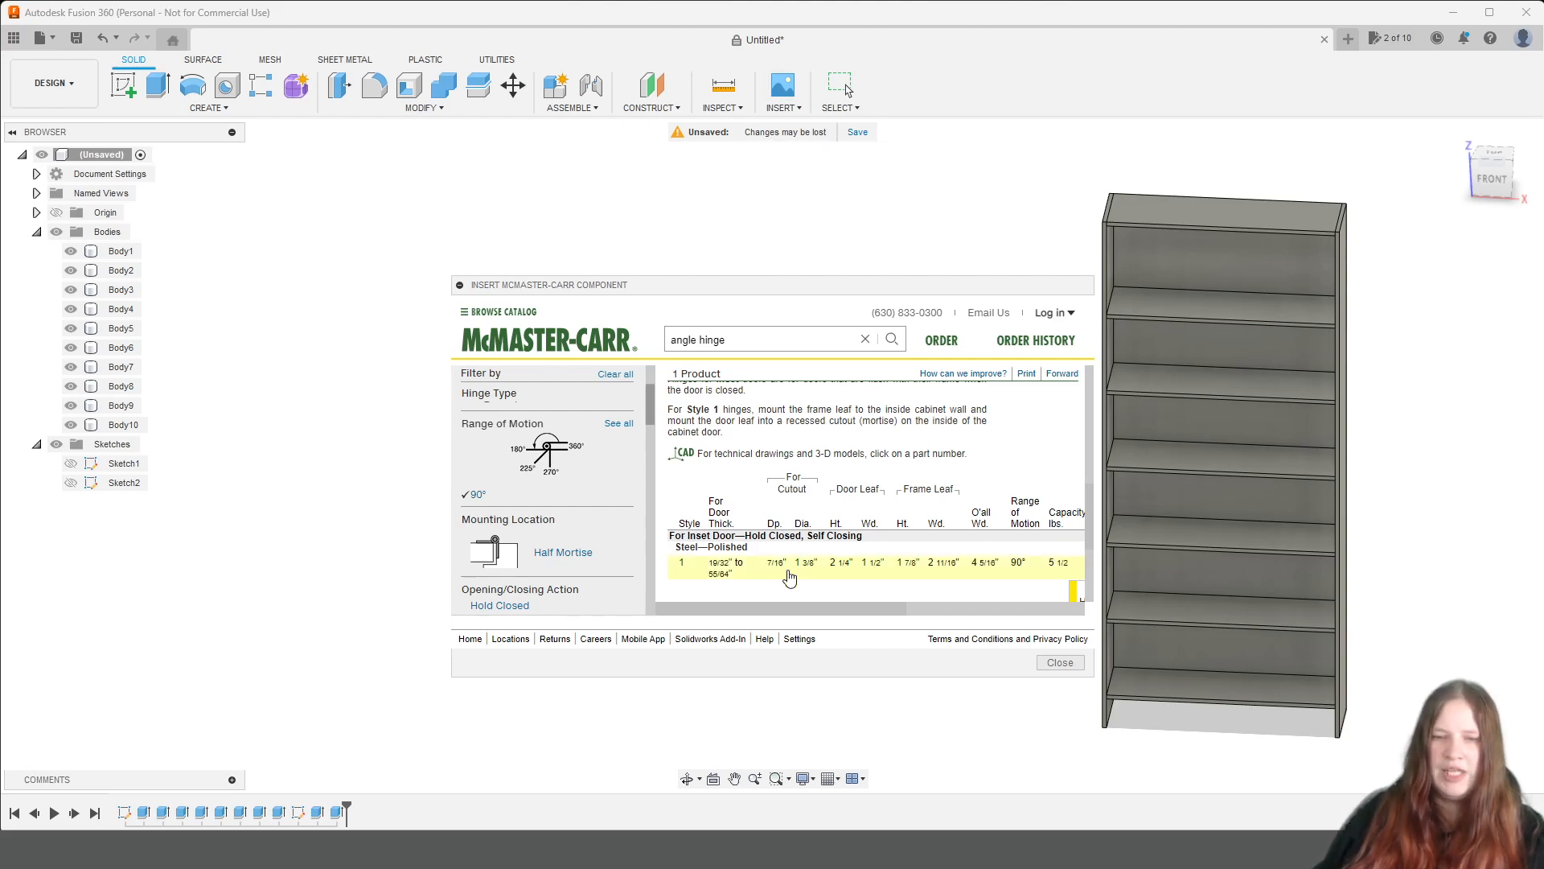
left_click_drag(850, 601, 1079, 605)
left_click(984, 571)
left_click_drag(986, 605, 1057, 609)
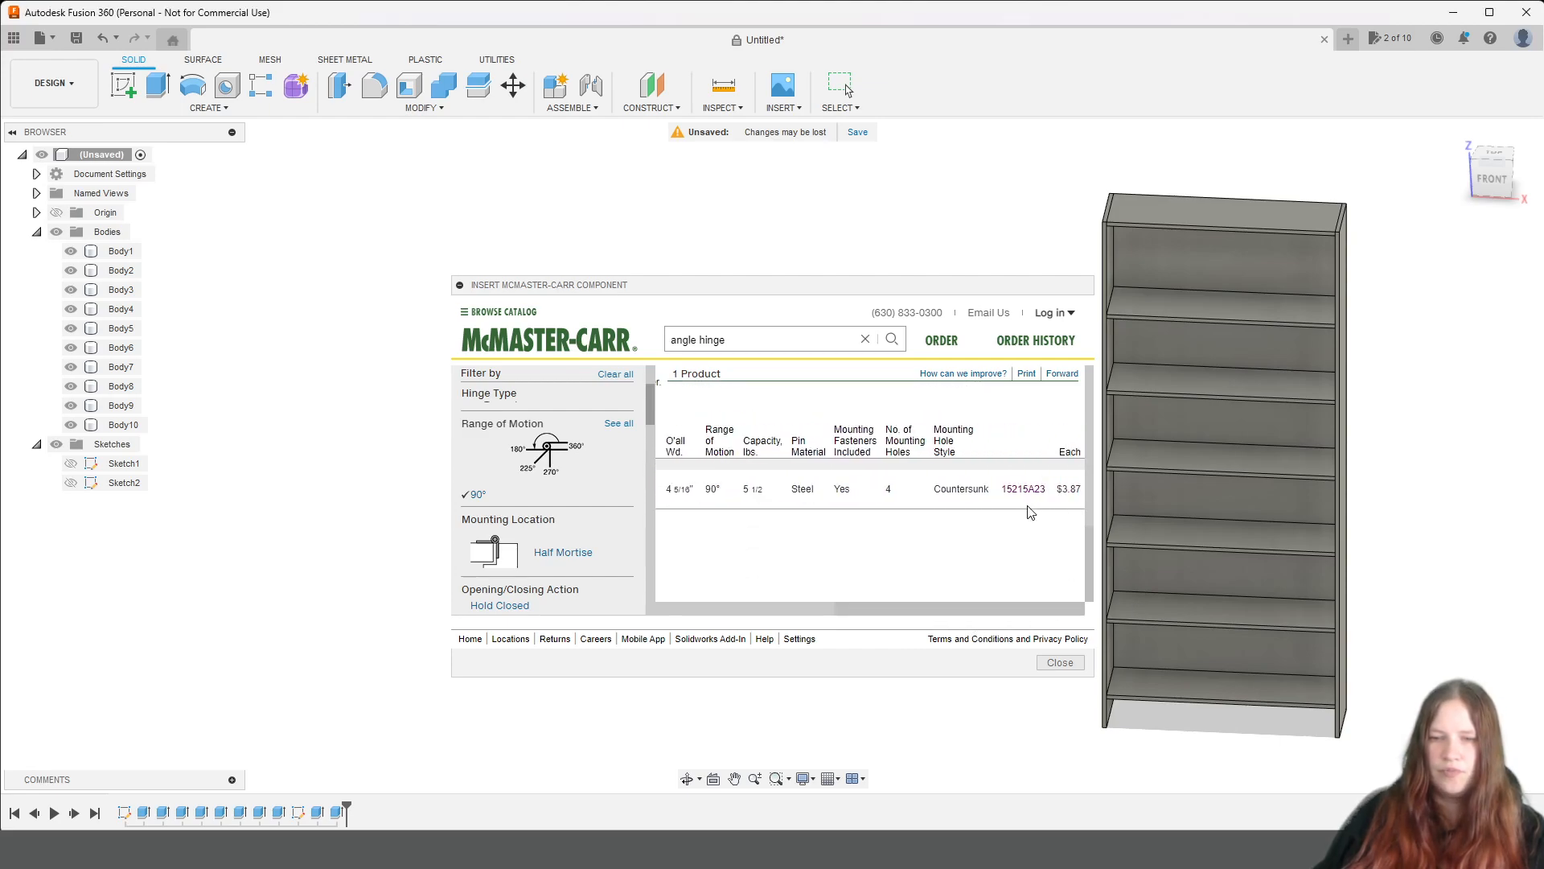
Open part 15215A23, choose the 3-D SAT format, and download the hinge into the design.
left_click(1023, 489)
scroll(962, 539, "down", 1)
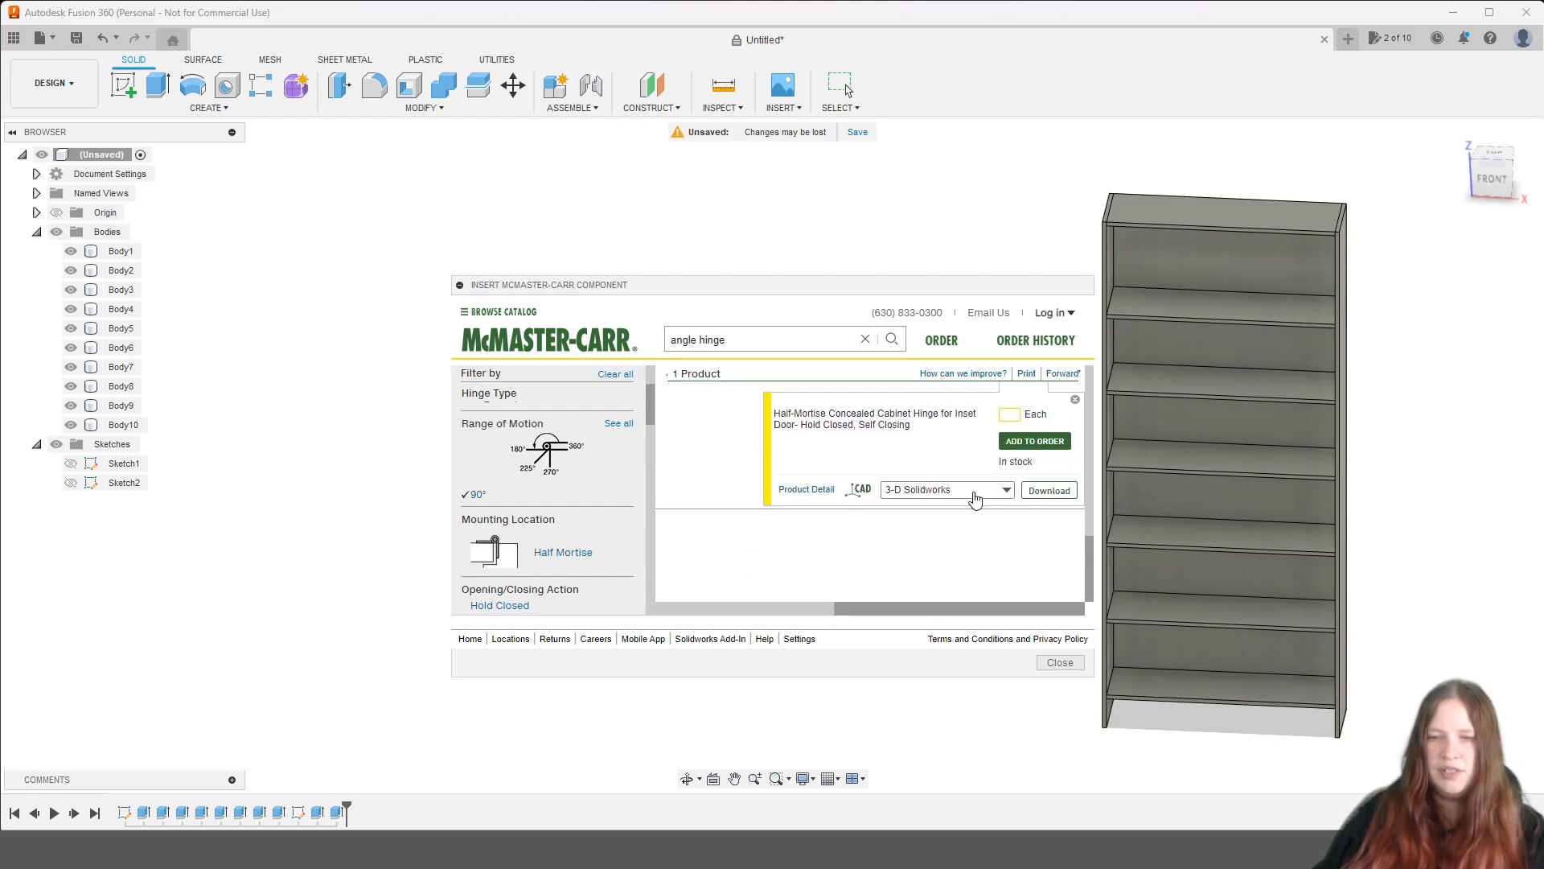
left_click(896, 493)
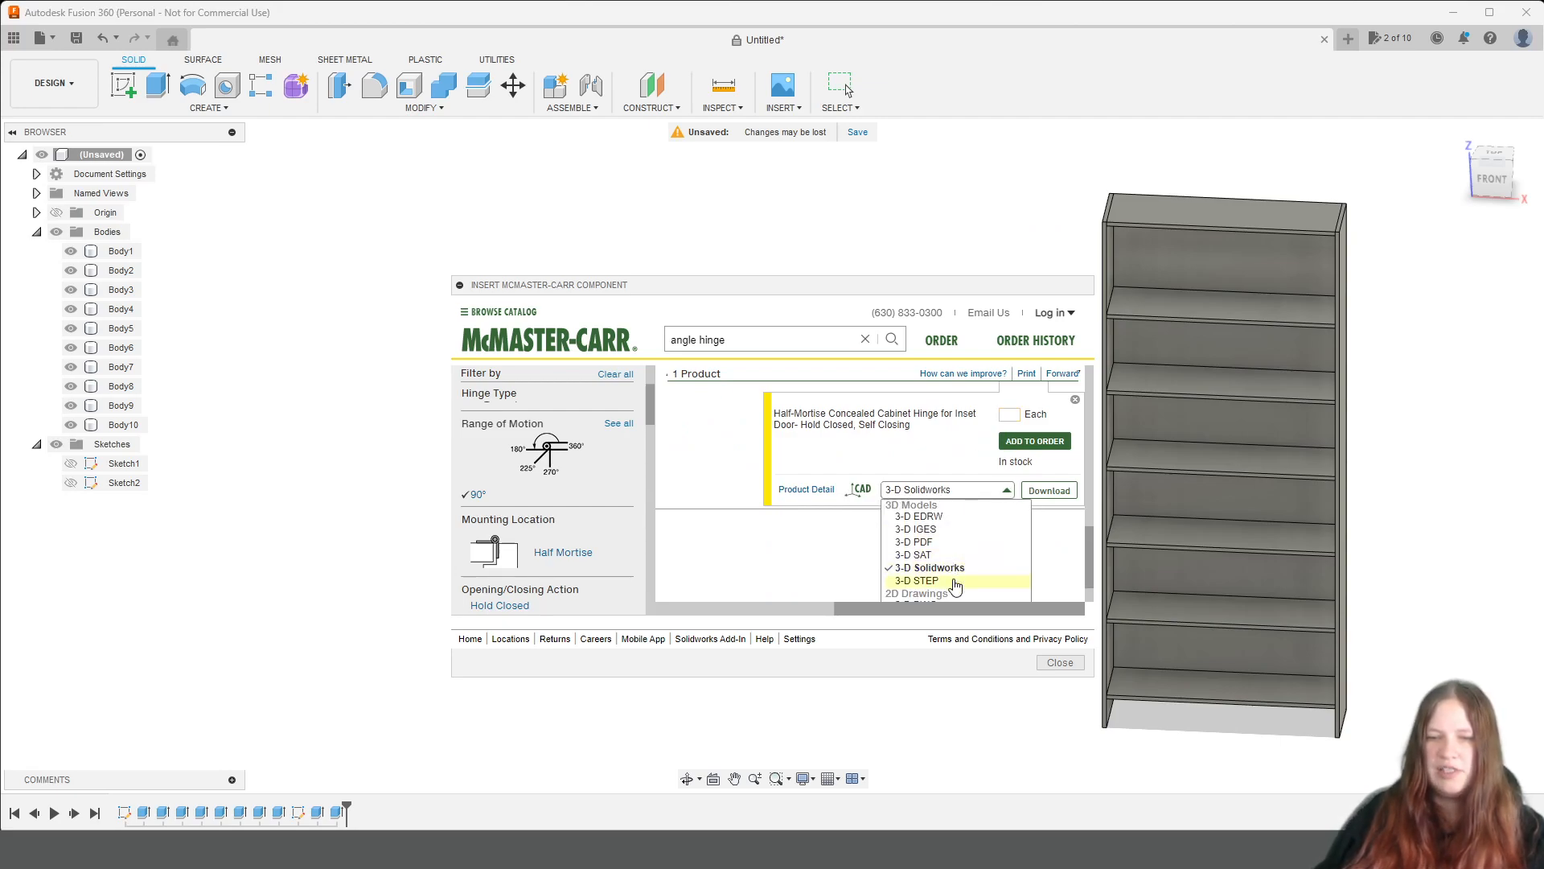
left_click(937, 555)
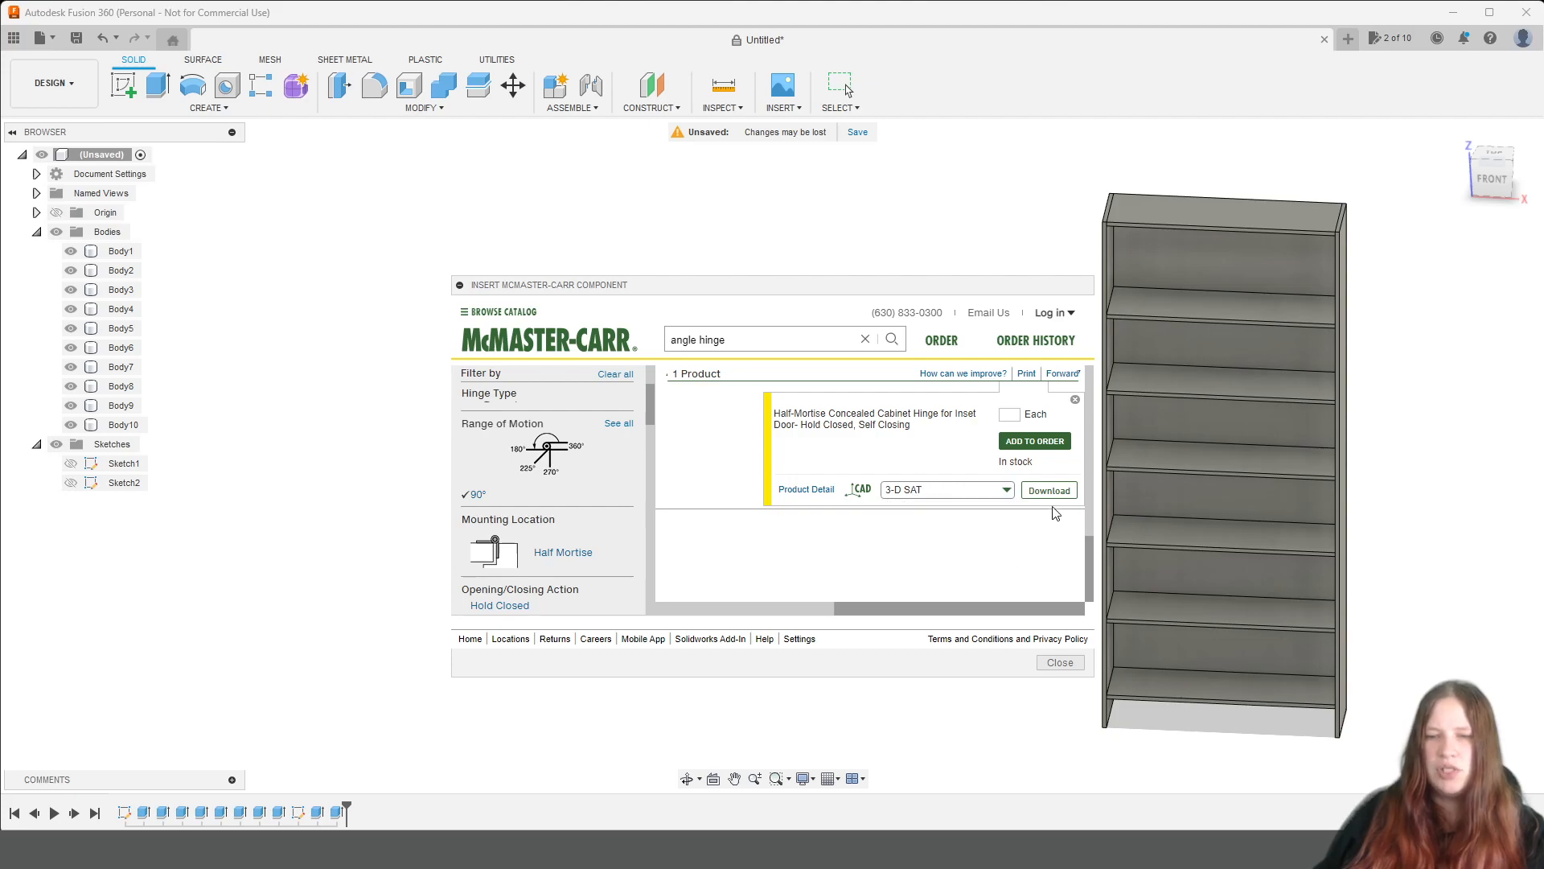
left_click(1066, 656)
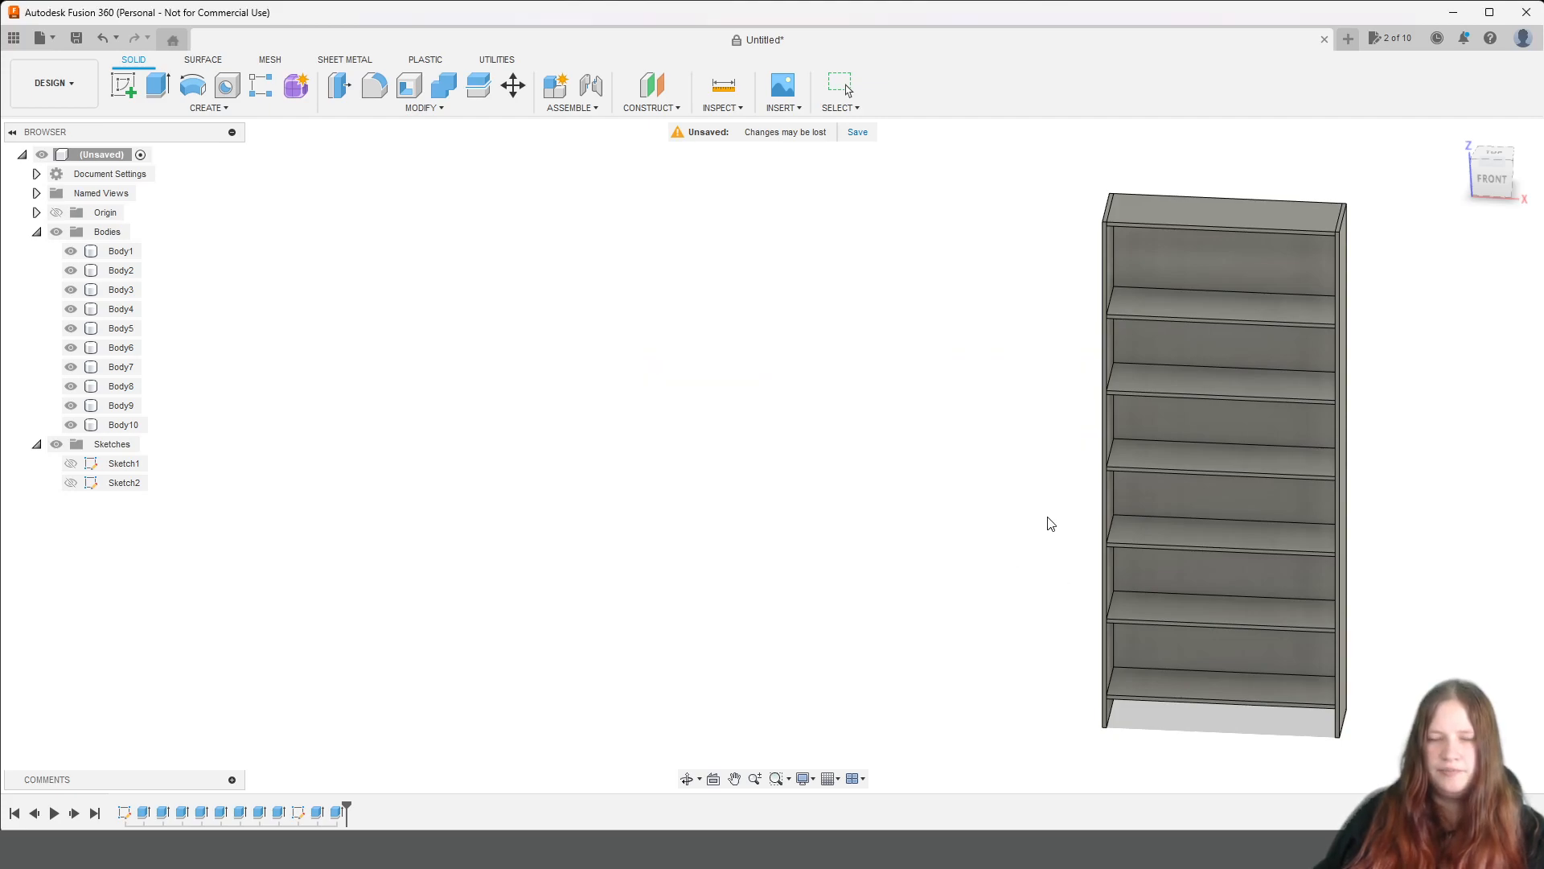
Move the inserted hinge 1750 mm upward along Z to the shelving unit's uppermost compartment.
scroll(624, 605, "up", 2)
middle_click_drag(1020, 700, 987, 497)
scroll(733, 366, "up", 1)
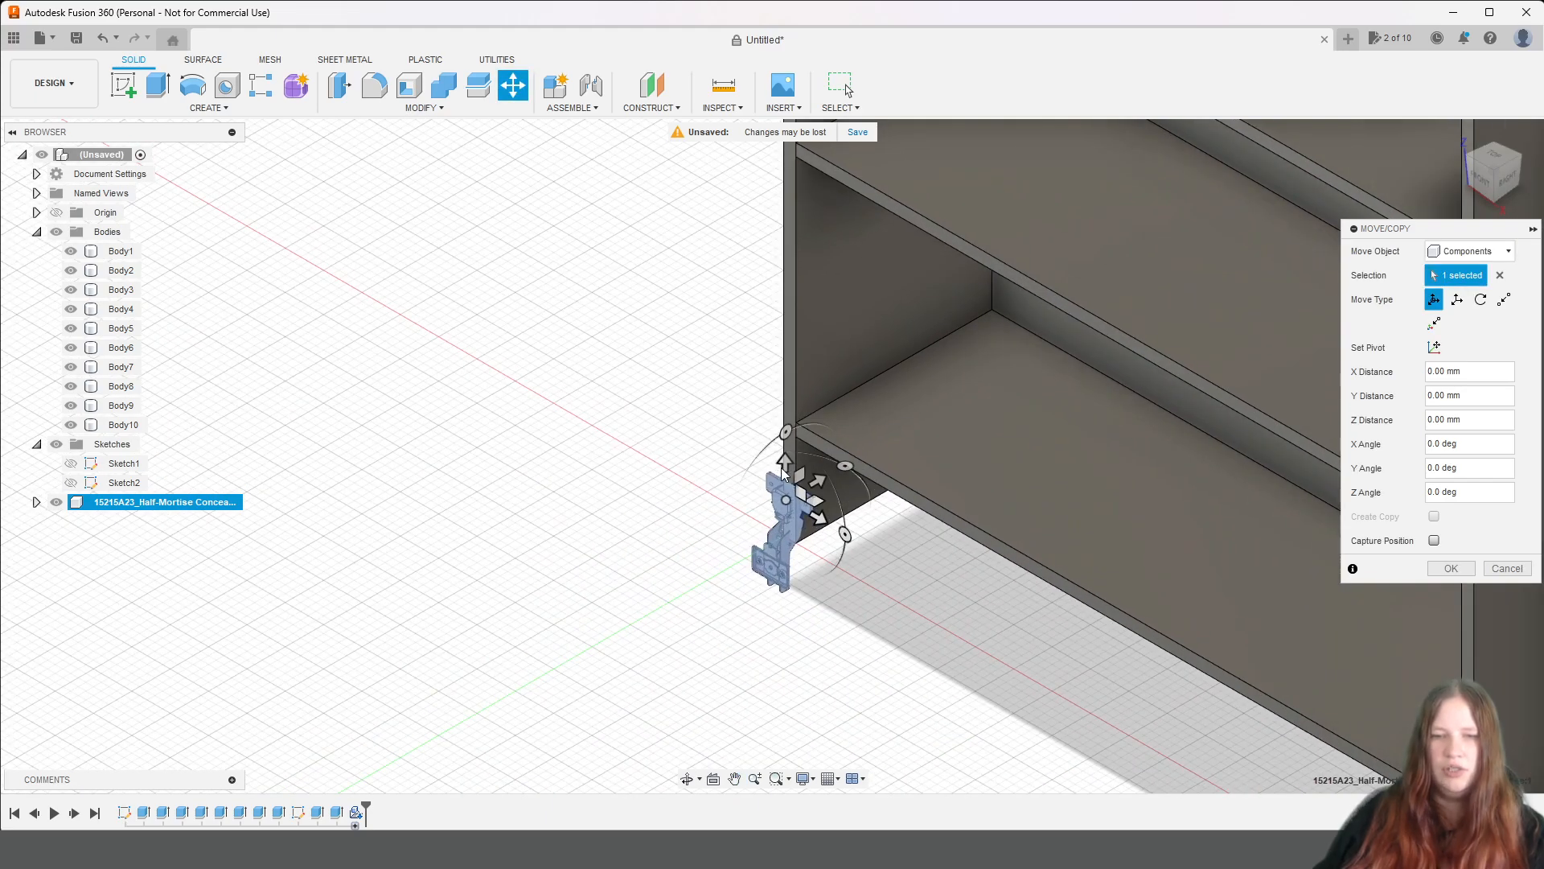
left_click_drag(780, 447, 1001, 301)
scroll(1000, 301, "down", 5)
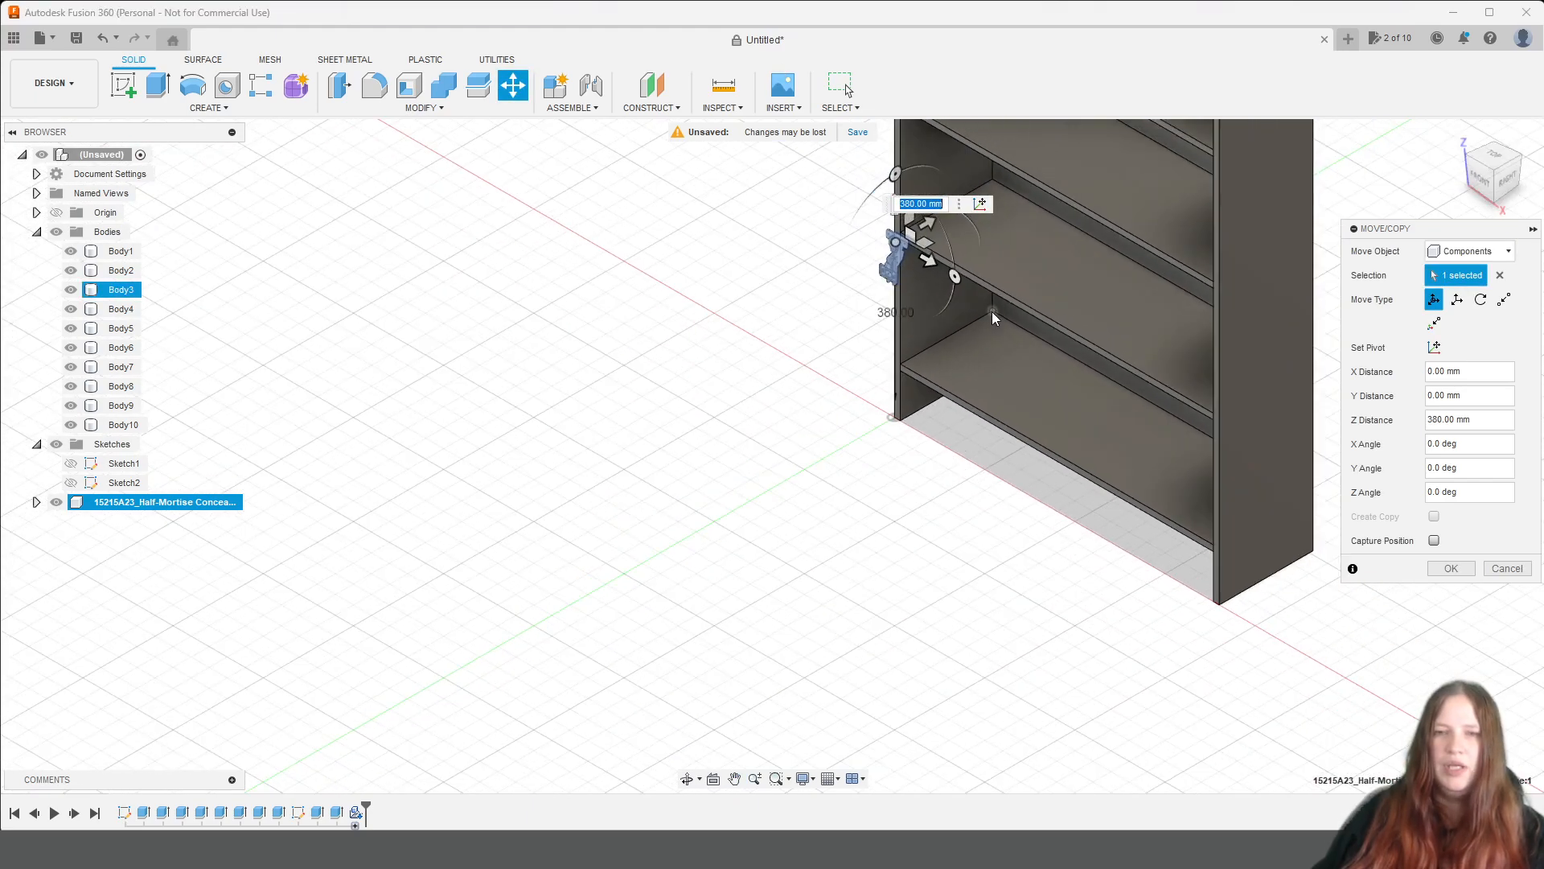
middle_click_drag(993, 313, 972, 599)
left_click_drag(902, 533, 902, 128)
scroll(1036, 267, "down", 1)
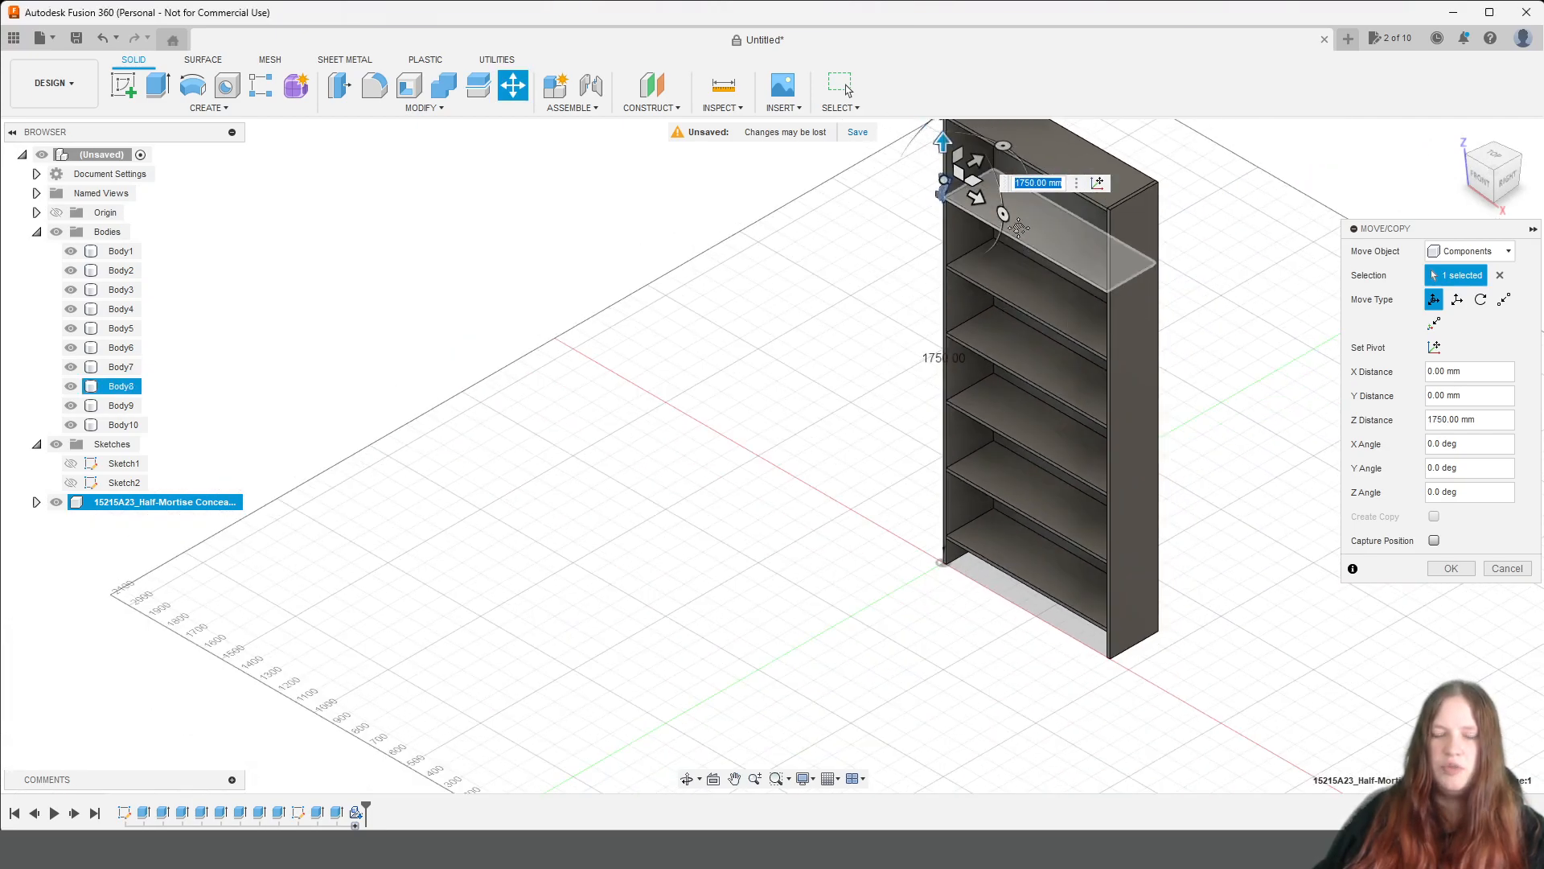
Rotate the hinge 90° about its Y axis, working from the front of the unit.
middle_click_drag(1036, 267, 1030, 476)
scroll(1031, 476, "up", 5)
middle_click_drag(930, 415, 1153, 601)
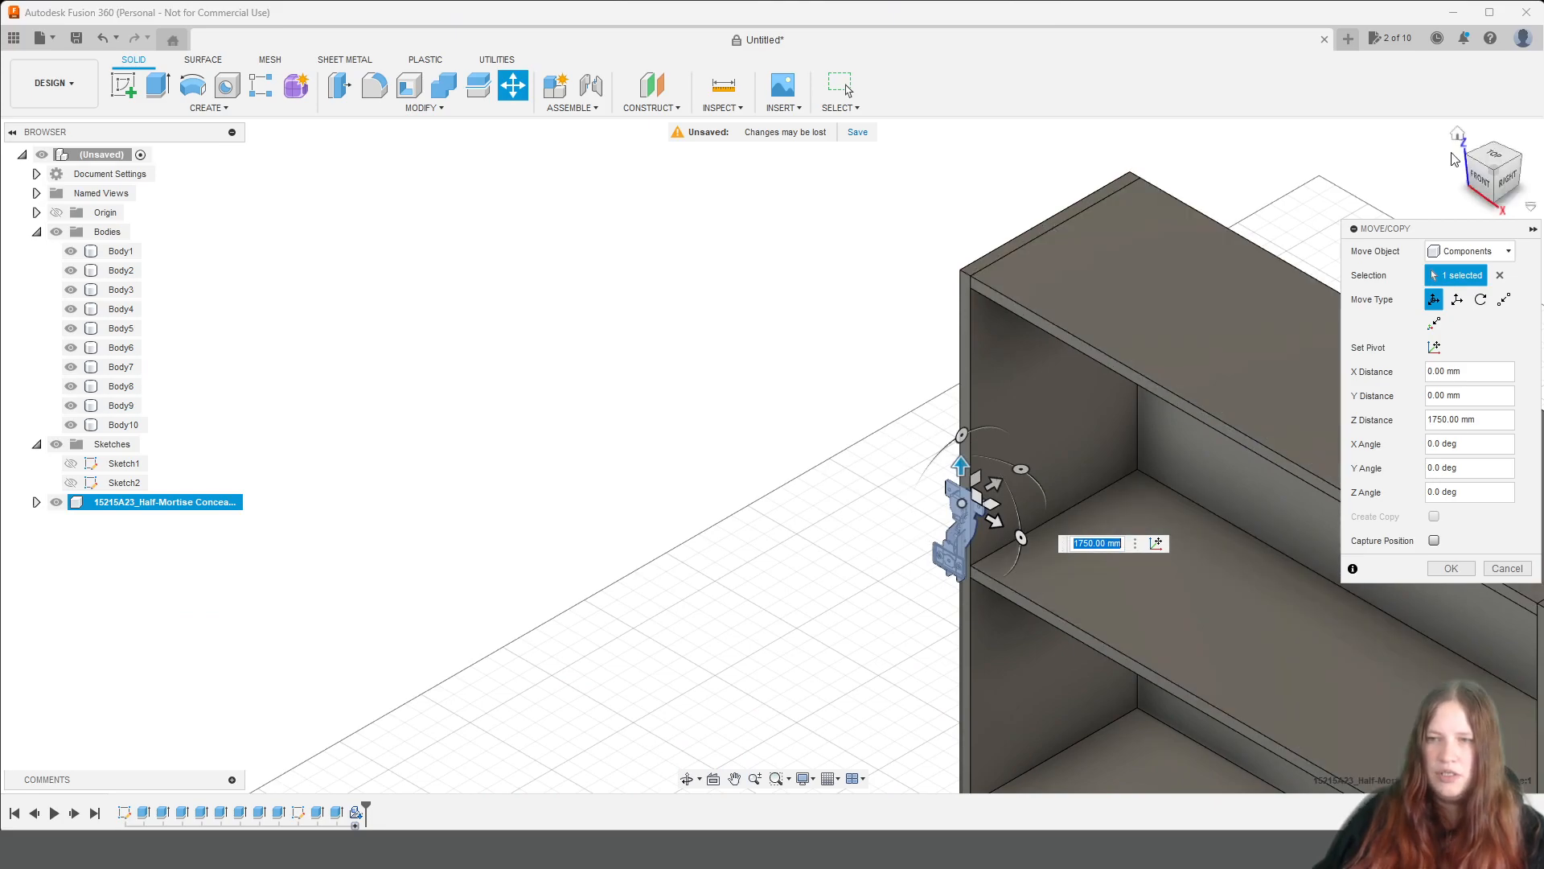
left_click(1480, 179)
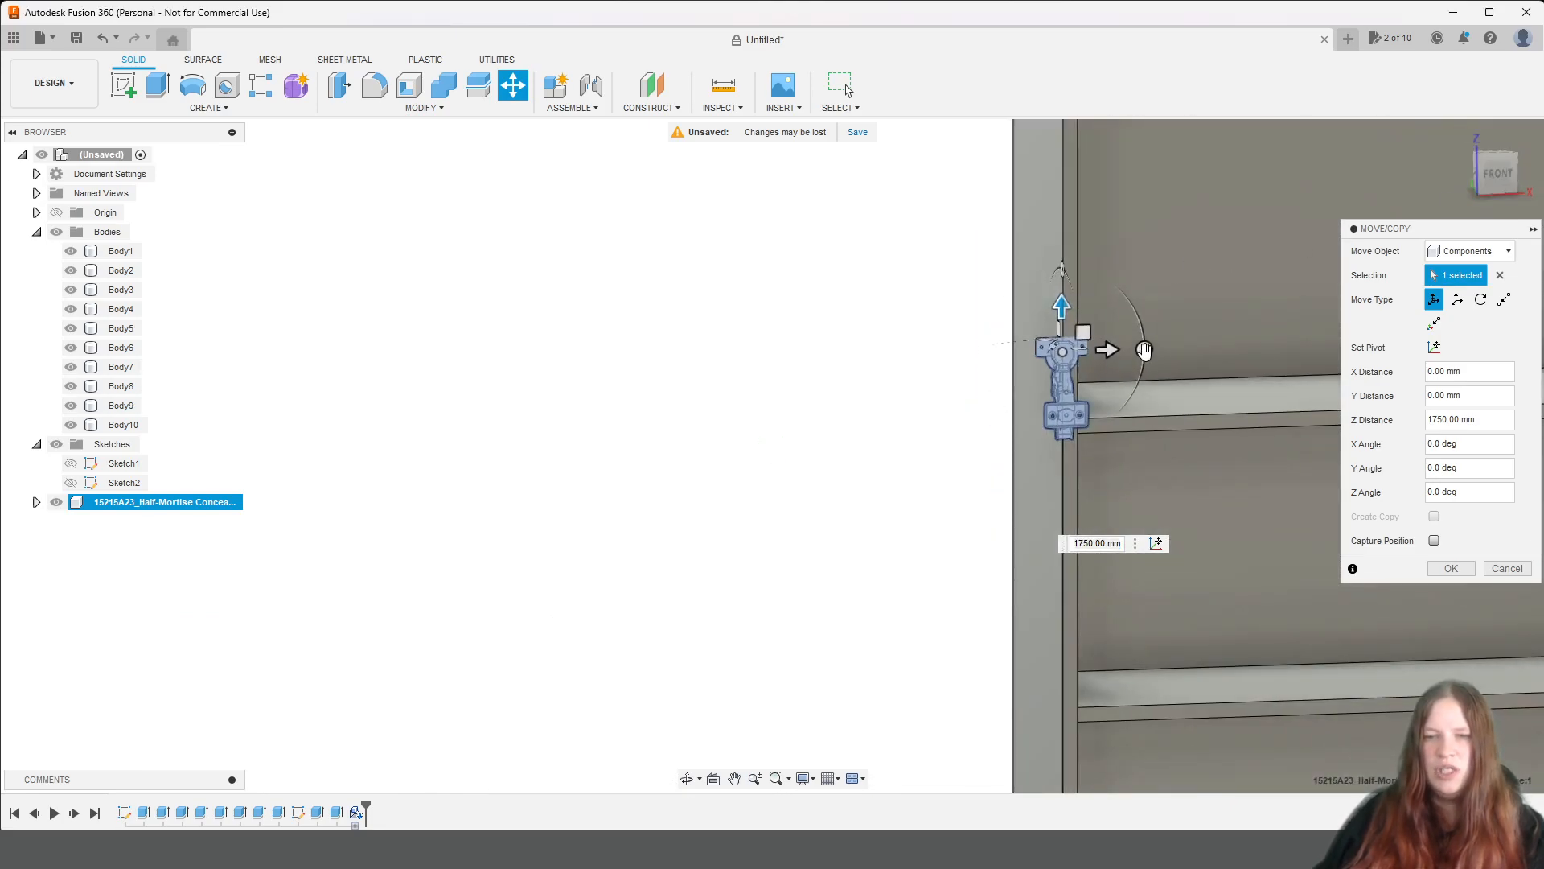
left_click_drag(1144, 349, 1065, 417)
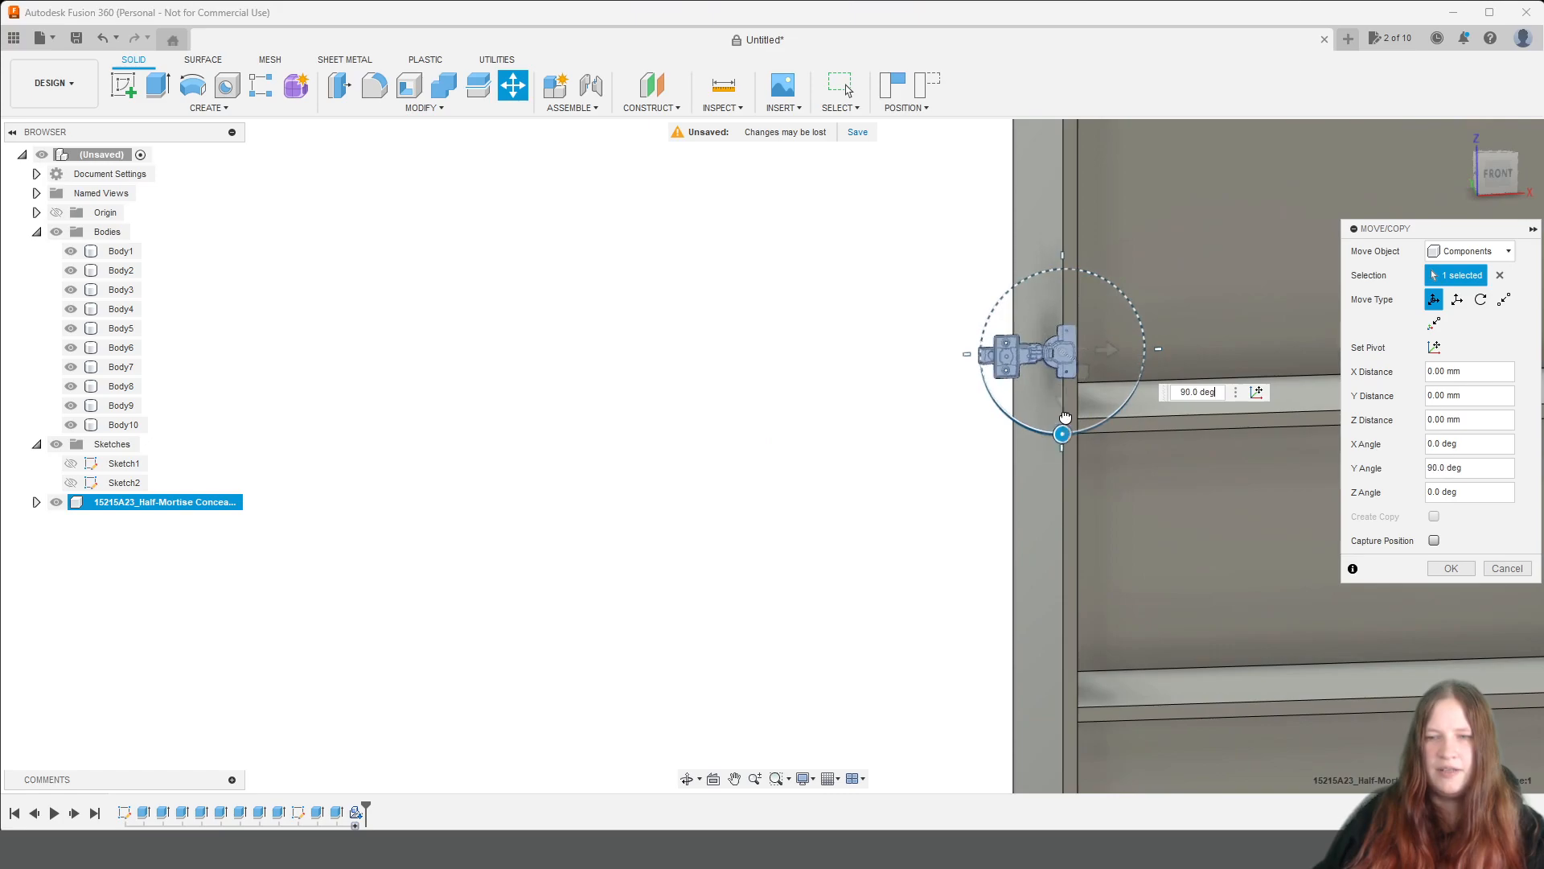
scroll(1195, 271, "down", 3)
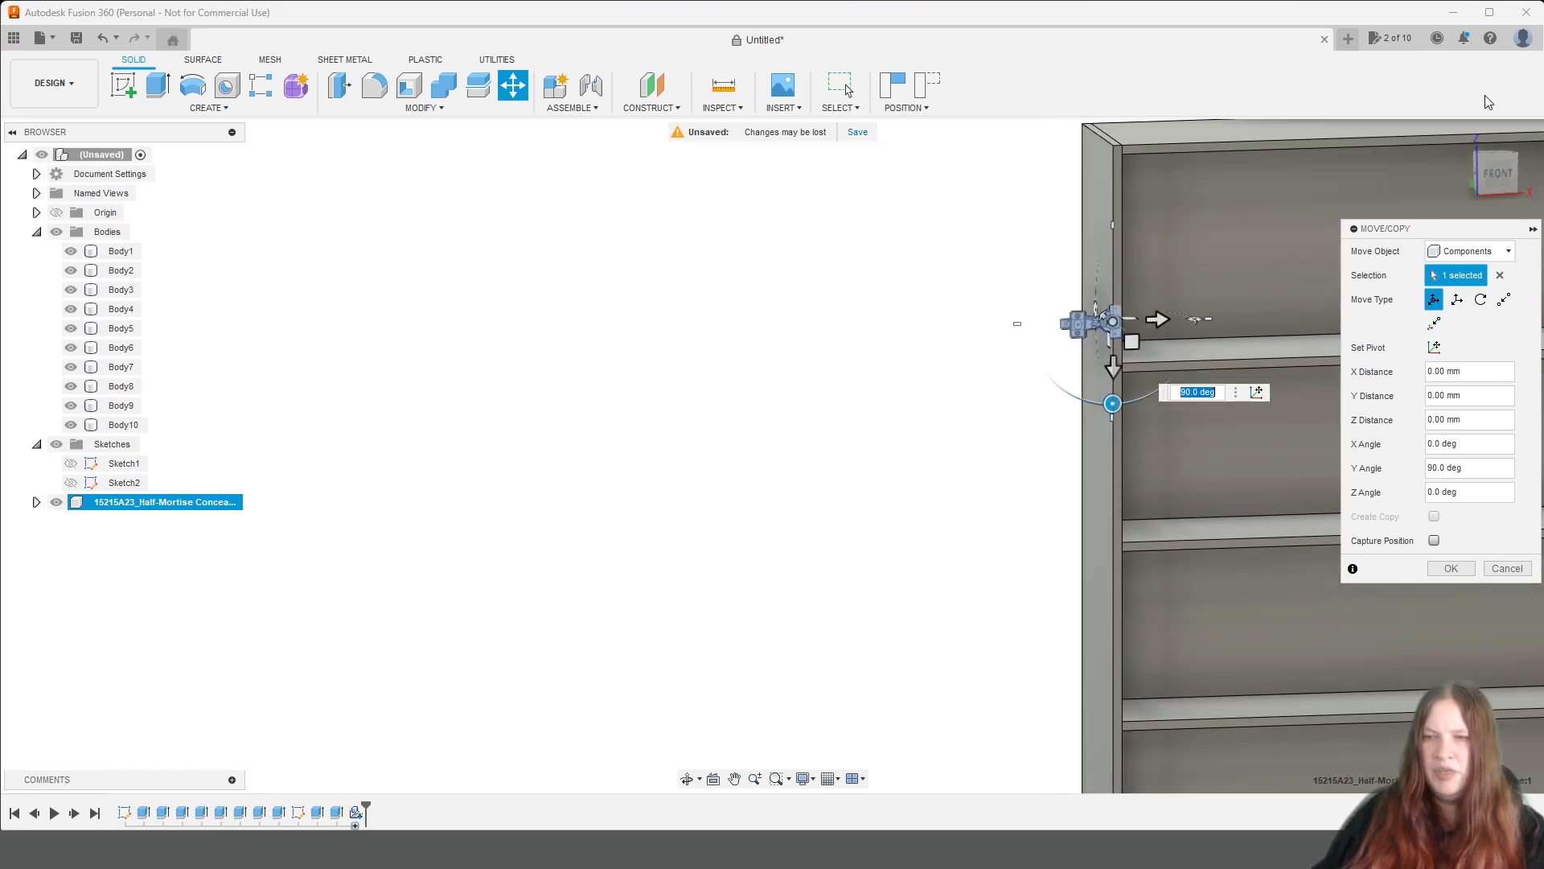
Rotate the hinge 90° about its X axis and -180° about its Y axis.
left_click_drag(1486, 174, 1543, 177)
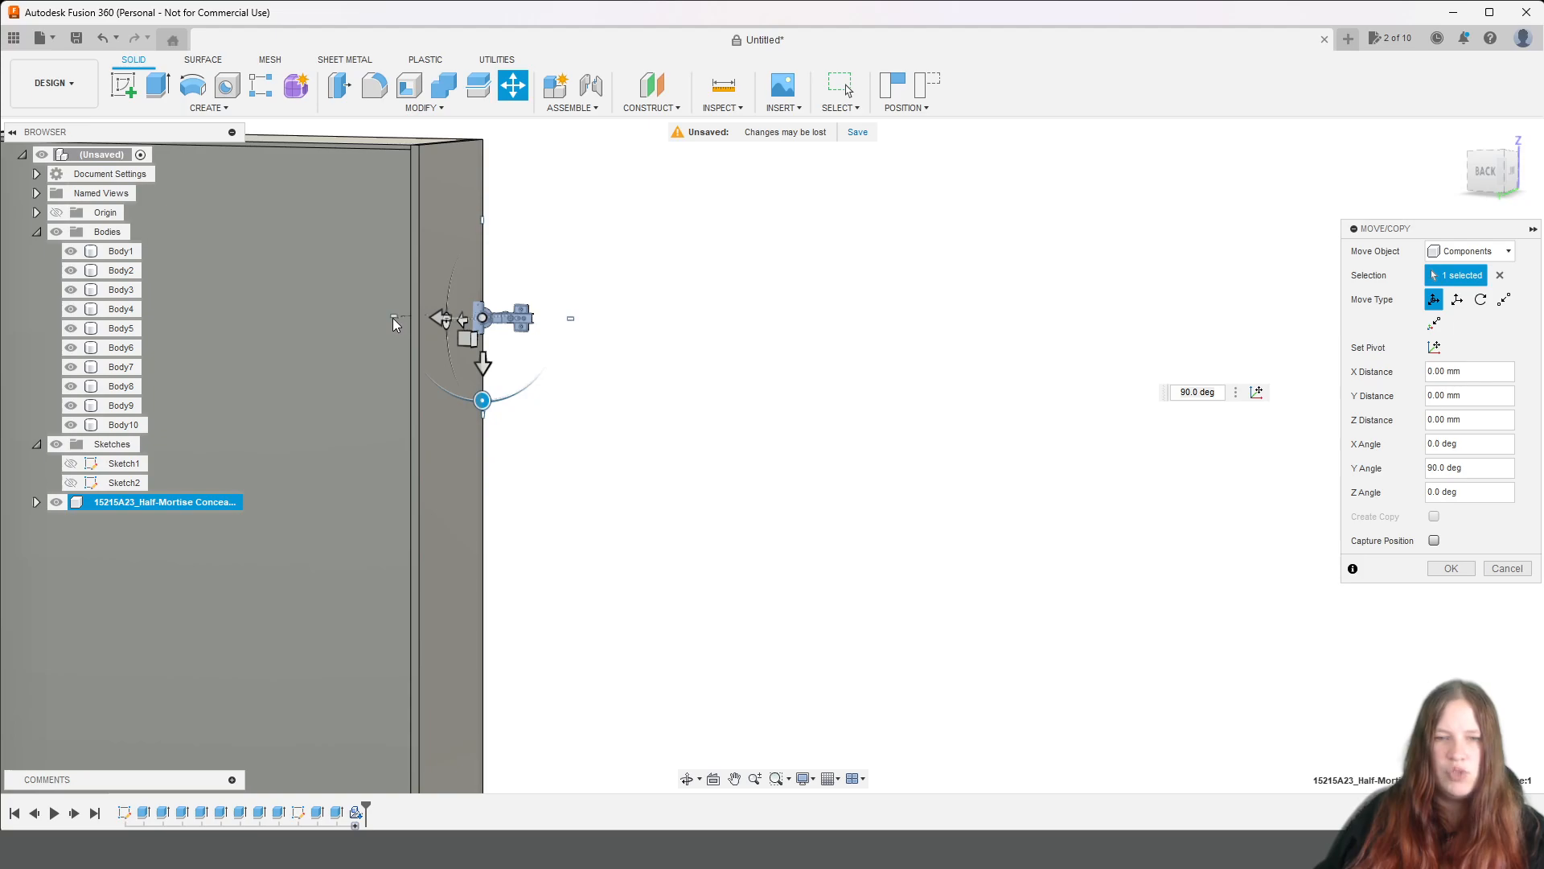
left_click_drag(1488, 183, 1504, 177)
mouse_move(950, 257)
middle_mouse_down()
mouse_move(896, 300)
mouse_move(848, 513)
middle_mouse_up()
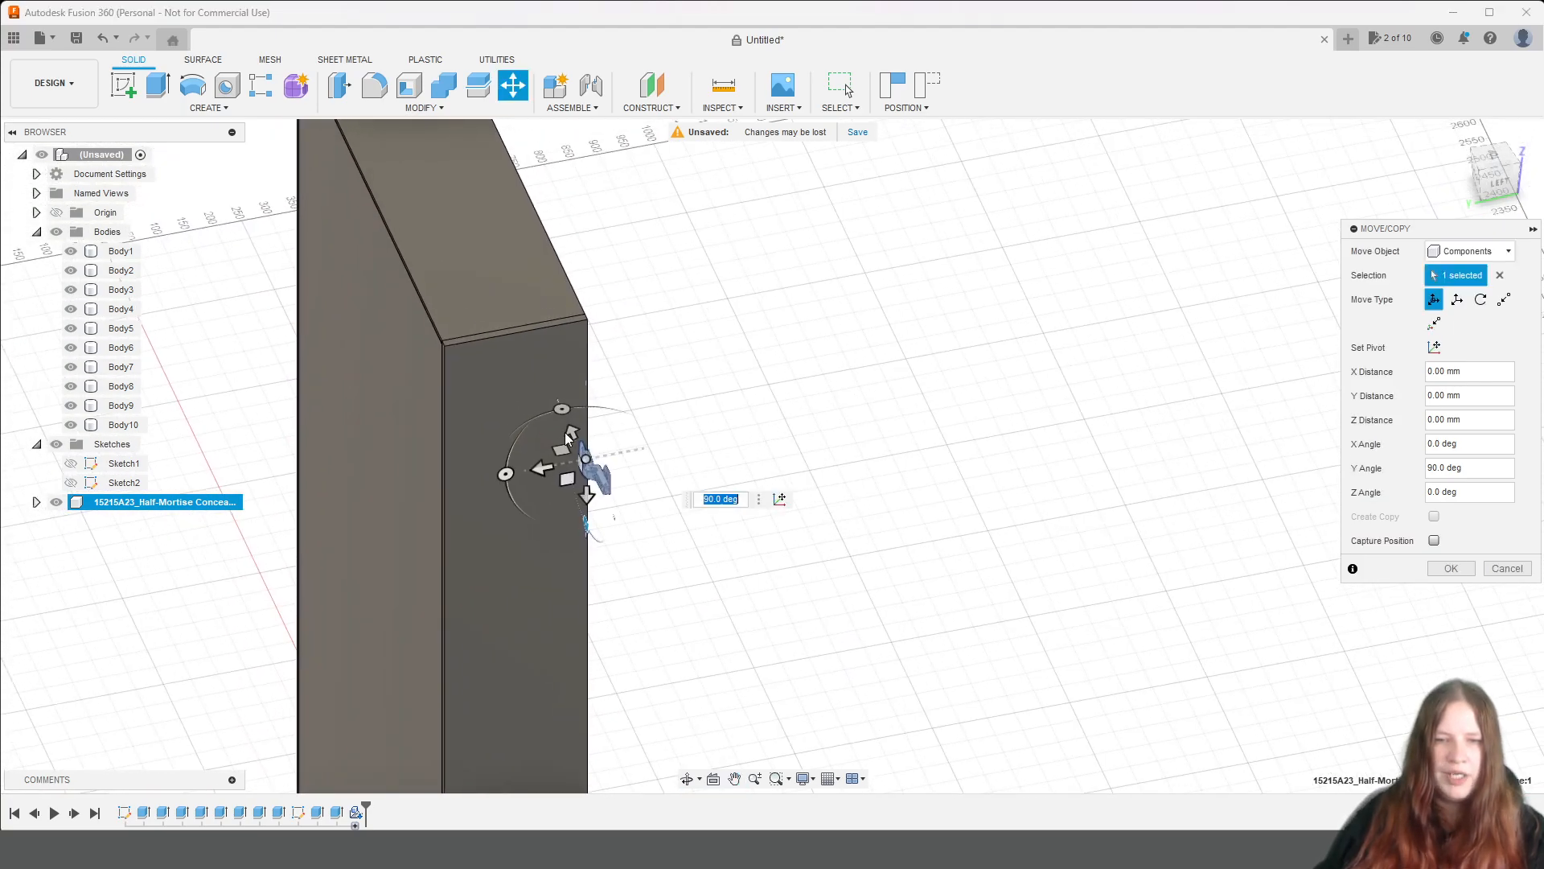
left_click_drag(571, 431, 497, 479)
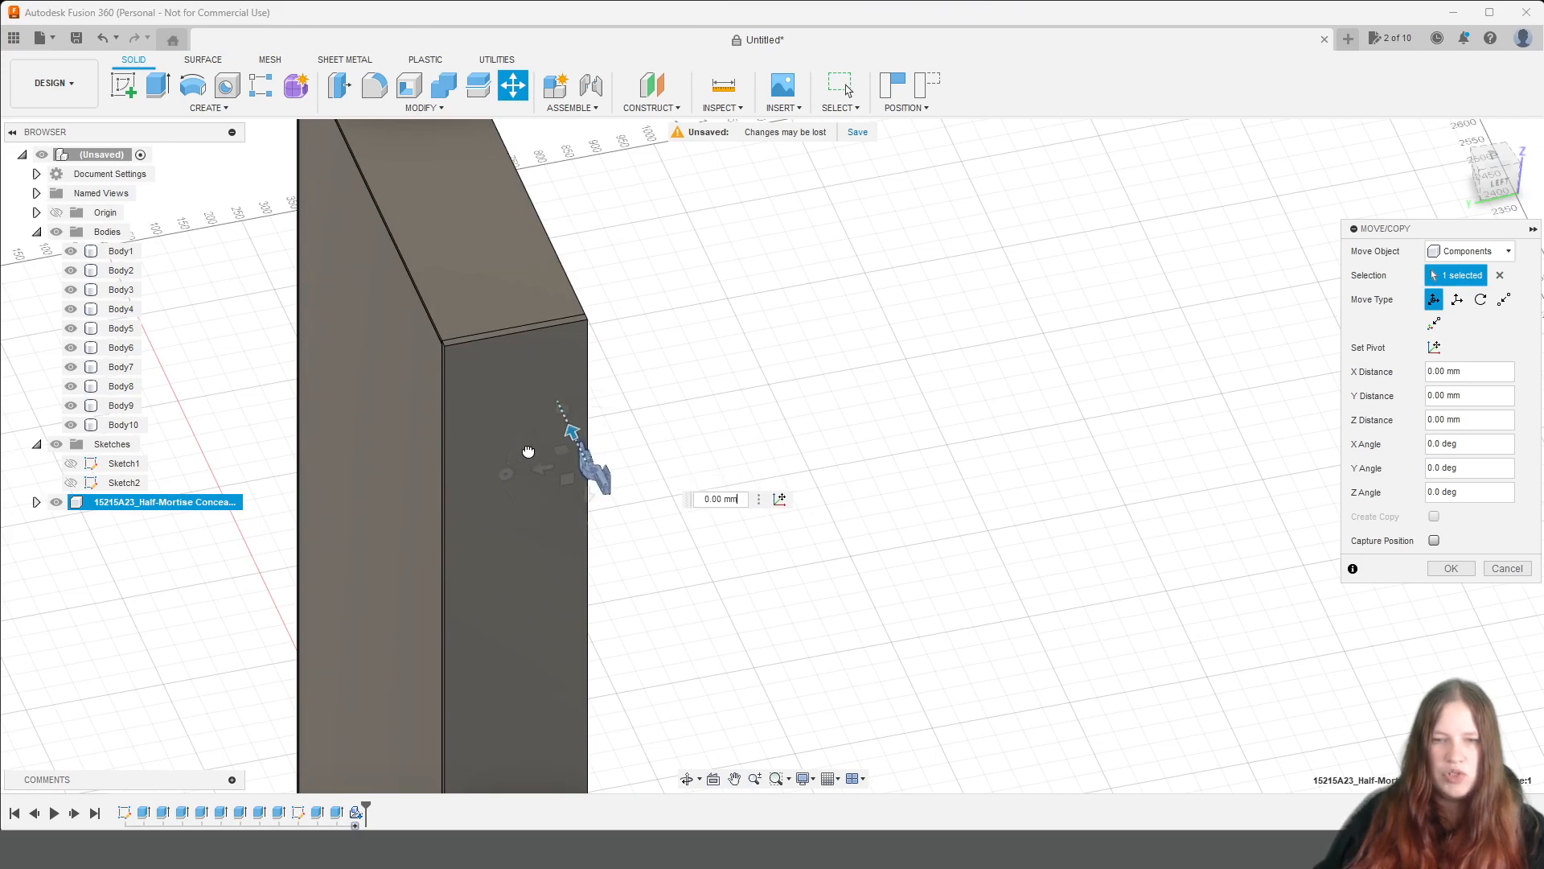
left_click_drag(620, 408, 698, 433)
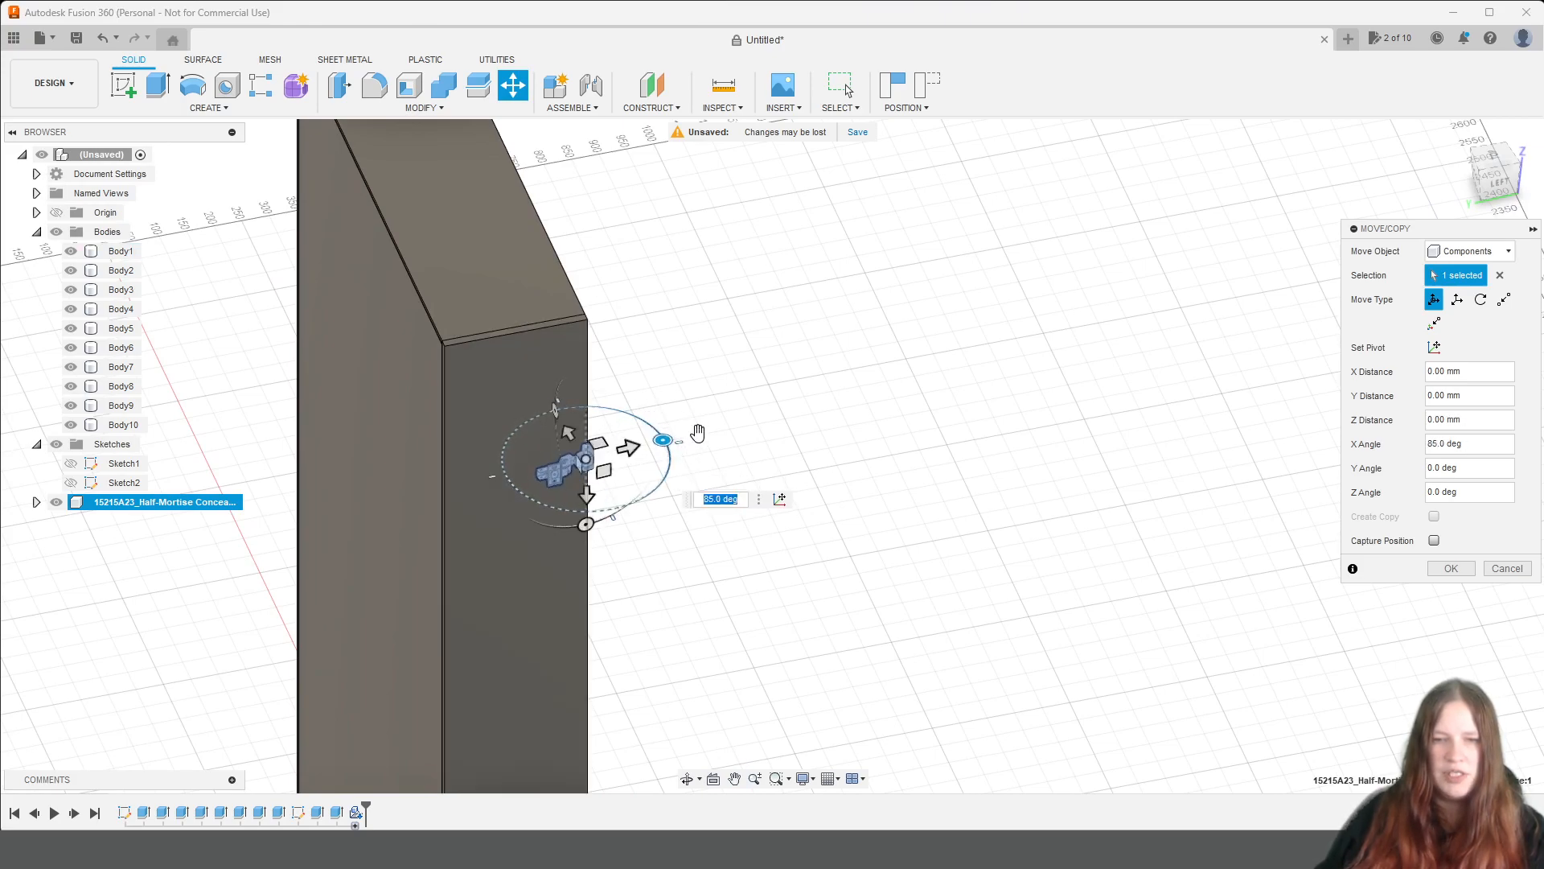
scroll(888, 369, "down", 2)
scroll(768, 419, "up", 3)
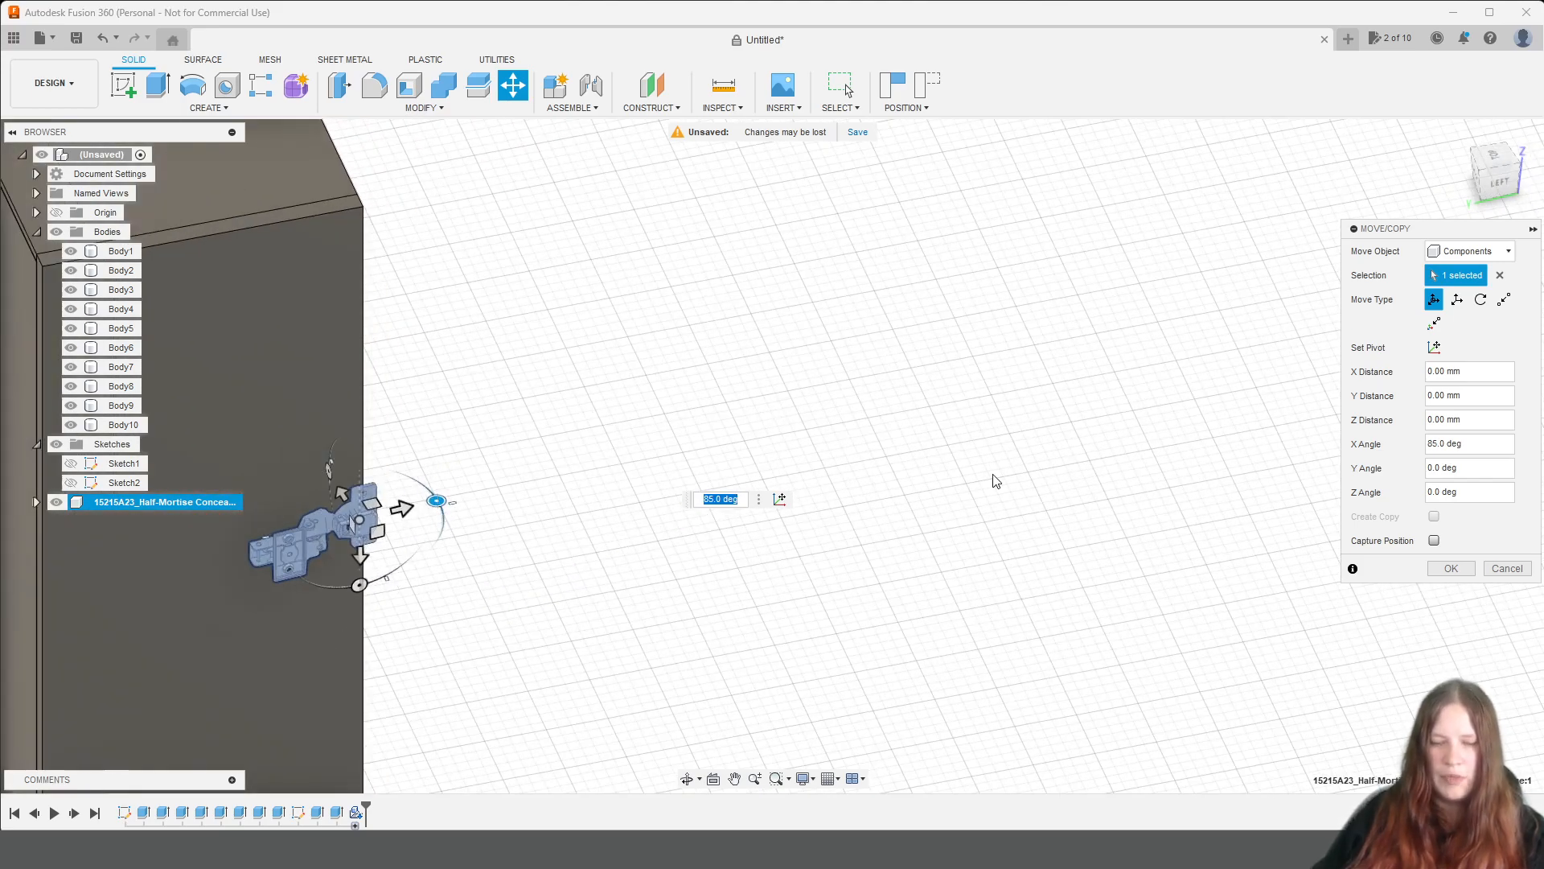
type("90")
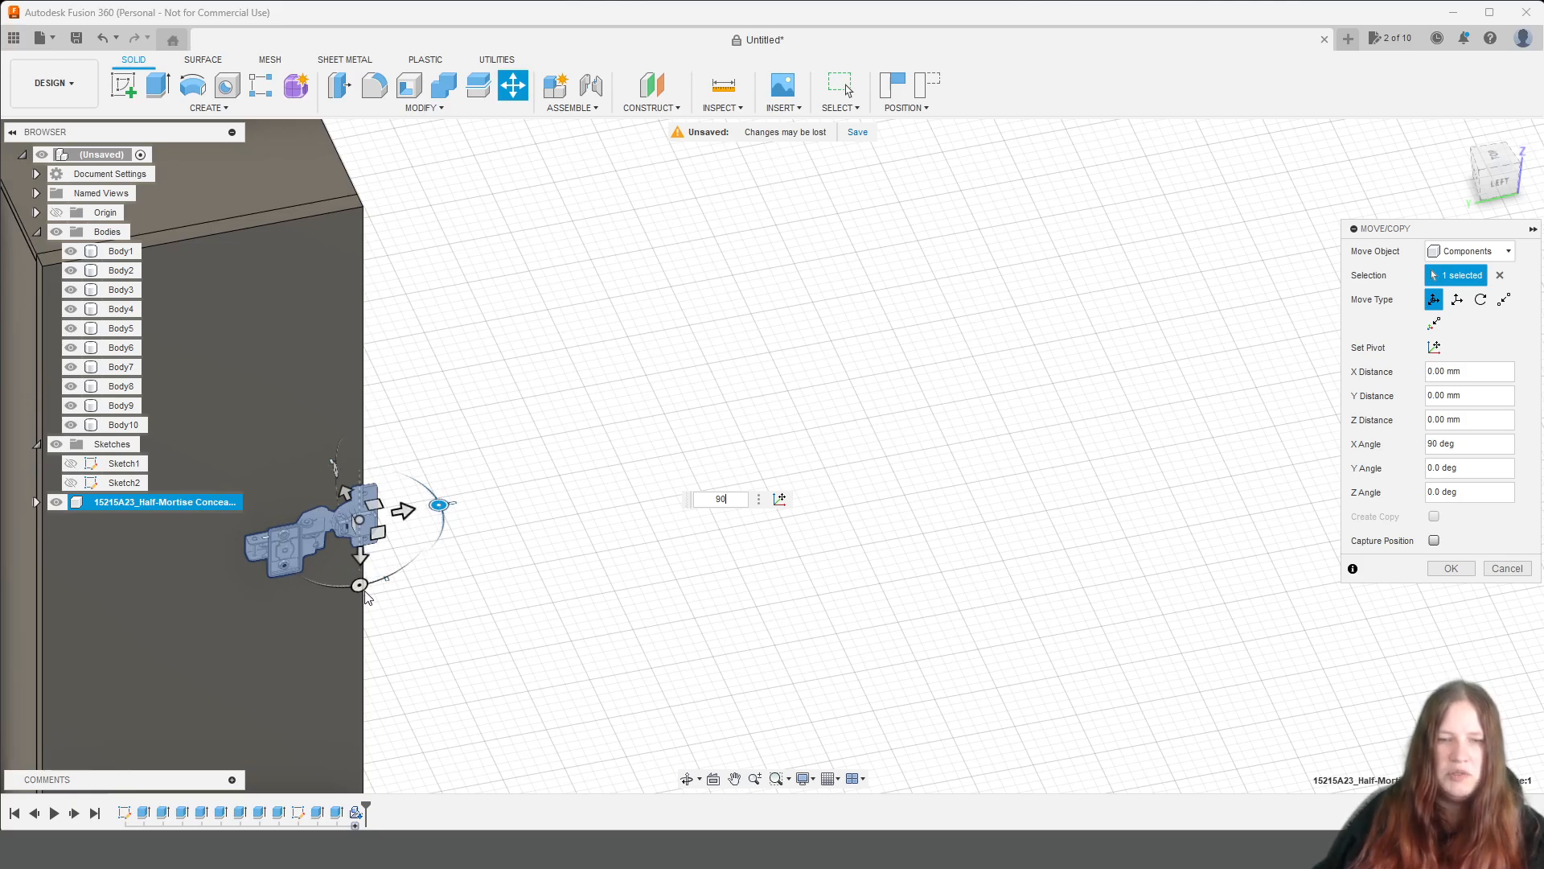
left_click(424, 569)
left_click_drag(425, 570, 355, 396)
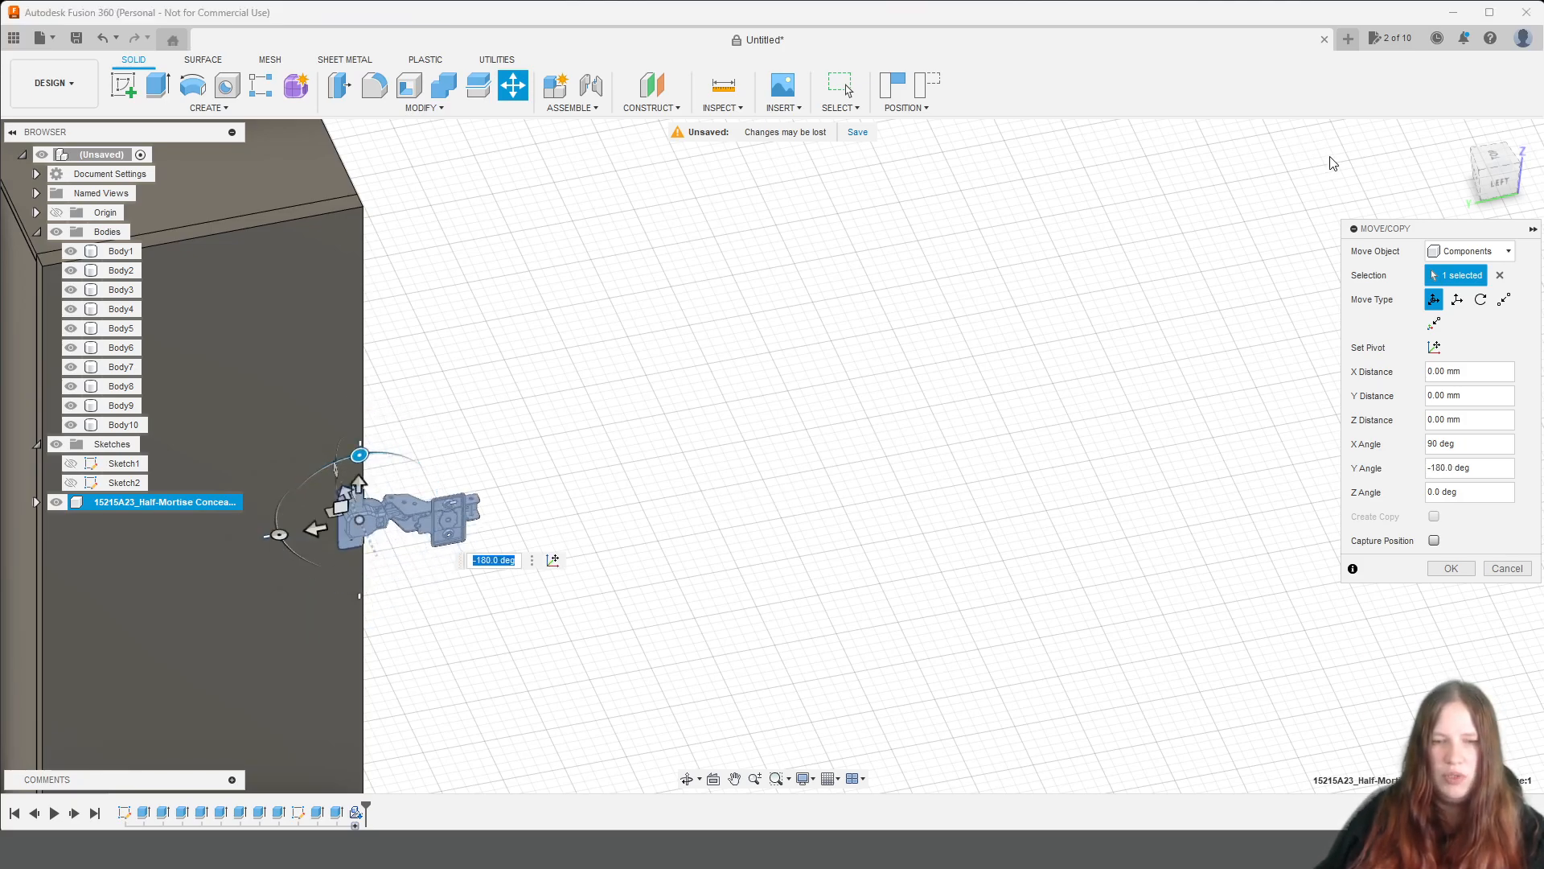
Move the hinge 20 mm along its Y direction, past the side panel into the shelf compartment.
left_click_drag(1500, 171, 1159, 349)
middle_click_drag(1159, 349, 1045, 611)
left_click_drag(1498, 171, 1408, 116)
middle_click_drag(983, 640, 890, 456)
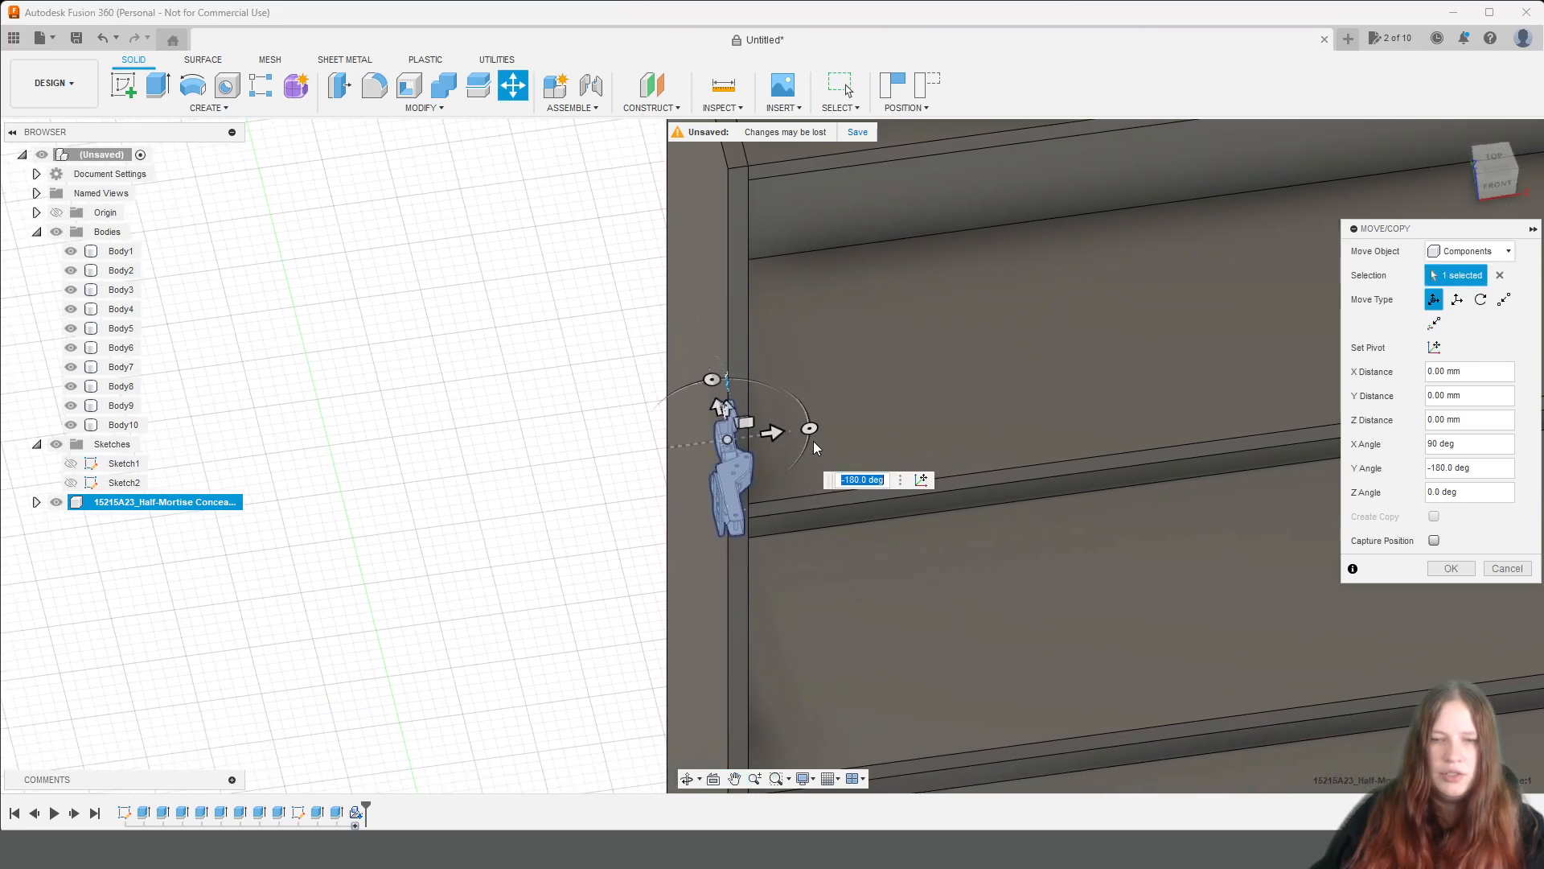
left_click_drag(776, 431, 802, 428)
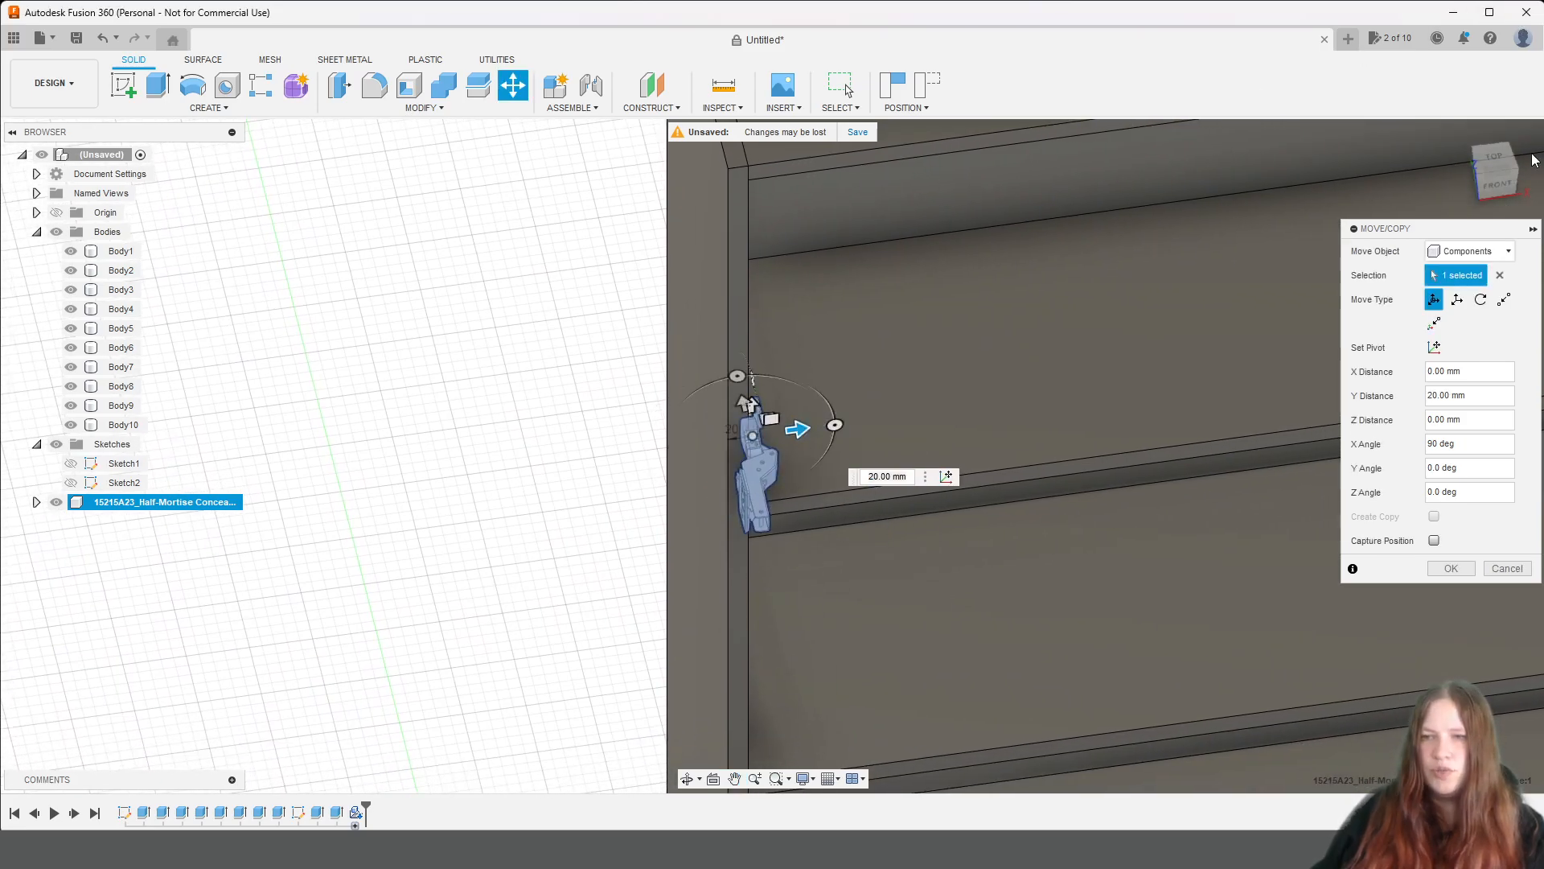
Reduce the hinge's Y distance to 13 mm so its mounting plate sits against the side panel's inner face in the front view.
left_click(1504, 191)
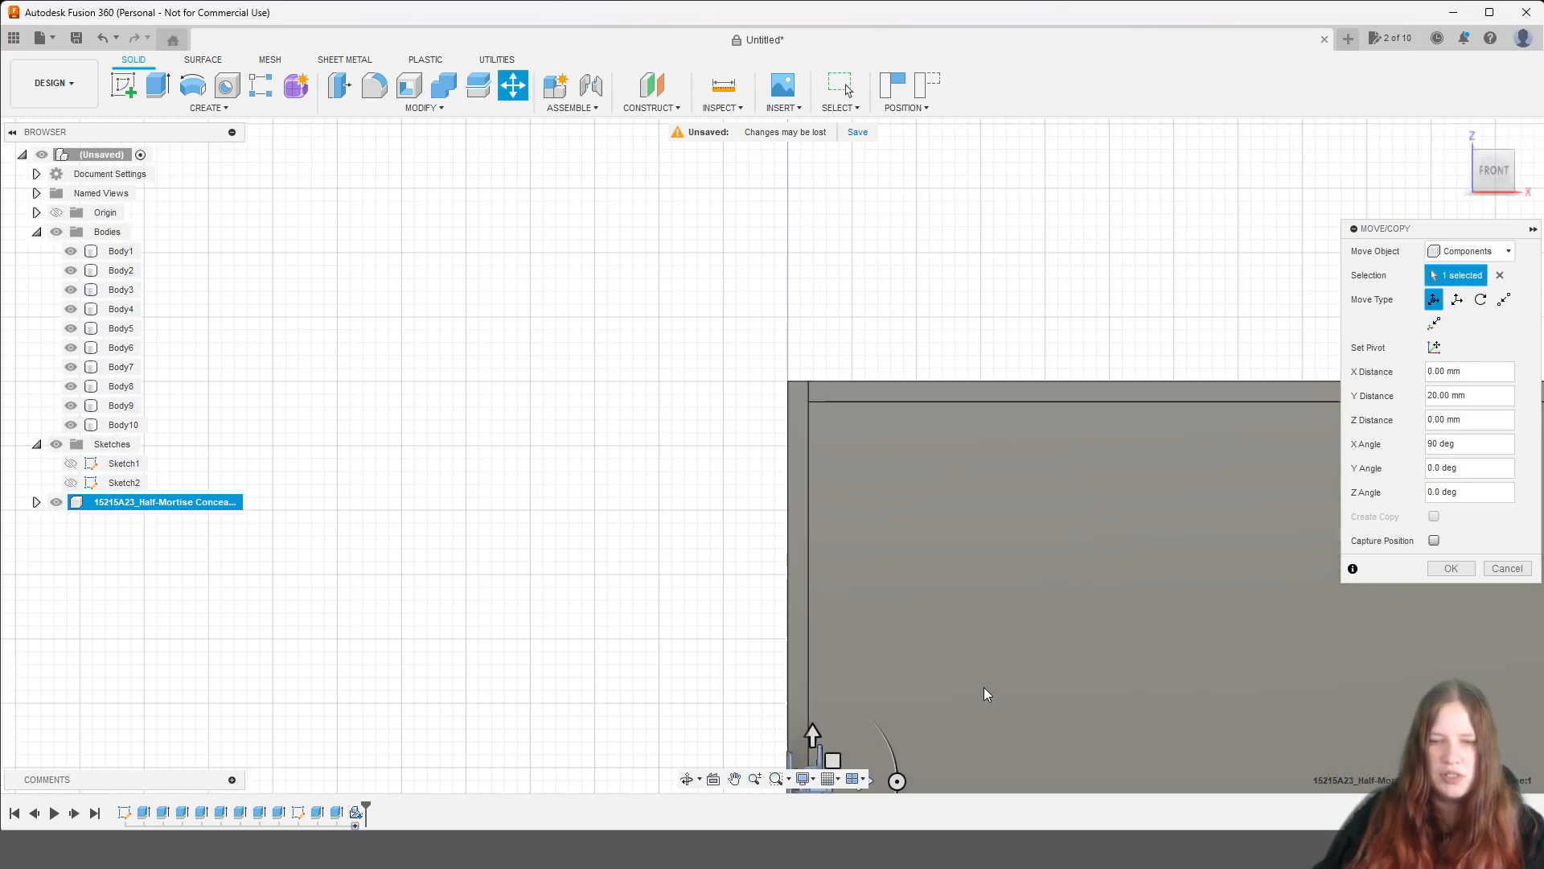
middle_click_drag(987, 694, 973, 359)
scroll(888, 348, "up", 3)
scroll(887, 342, "up", 2)
middle_click_drag(793, 544, 925, 312)
left_click_drag(1506, 175, 1445, 178)
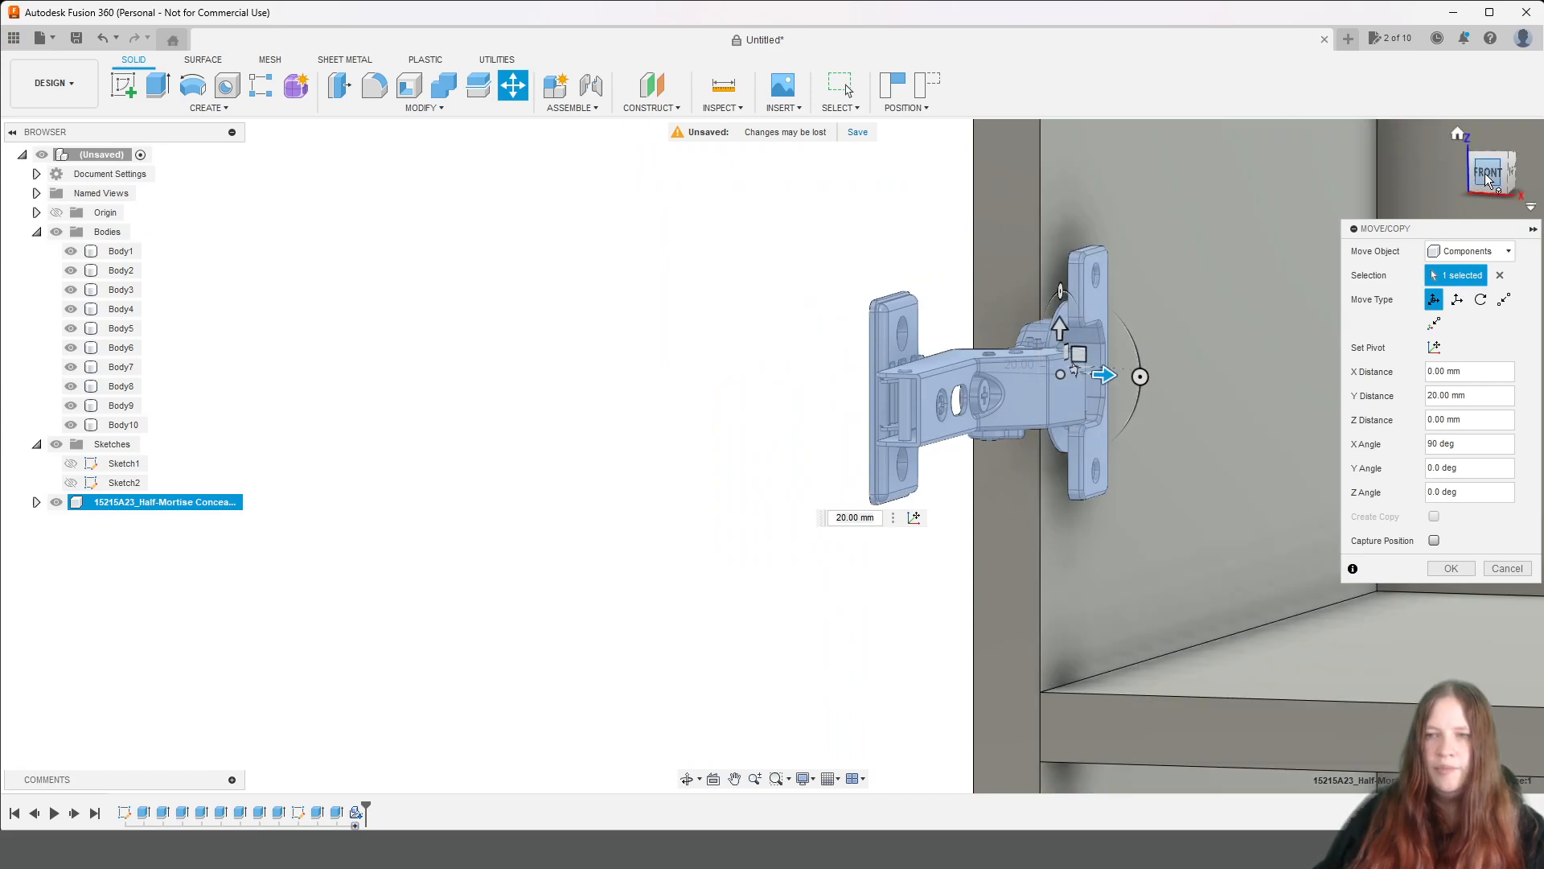
left_click(1488, 172)
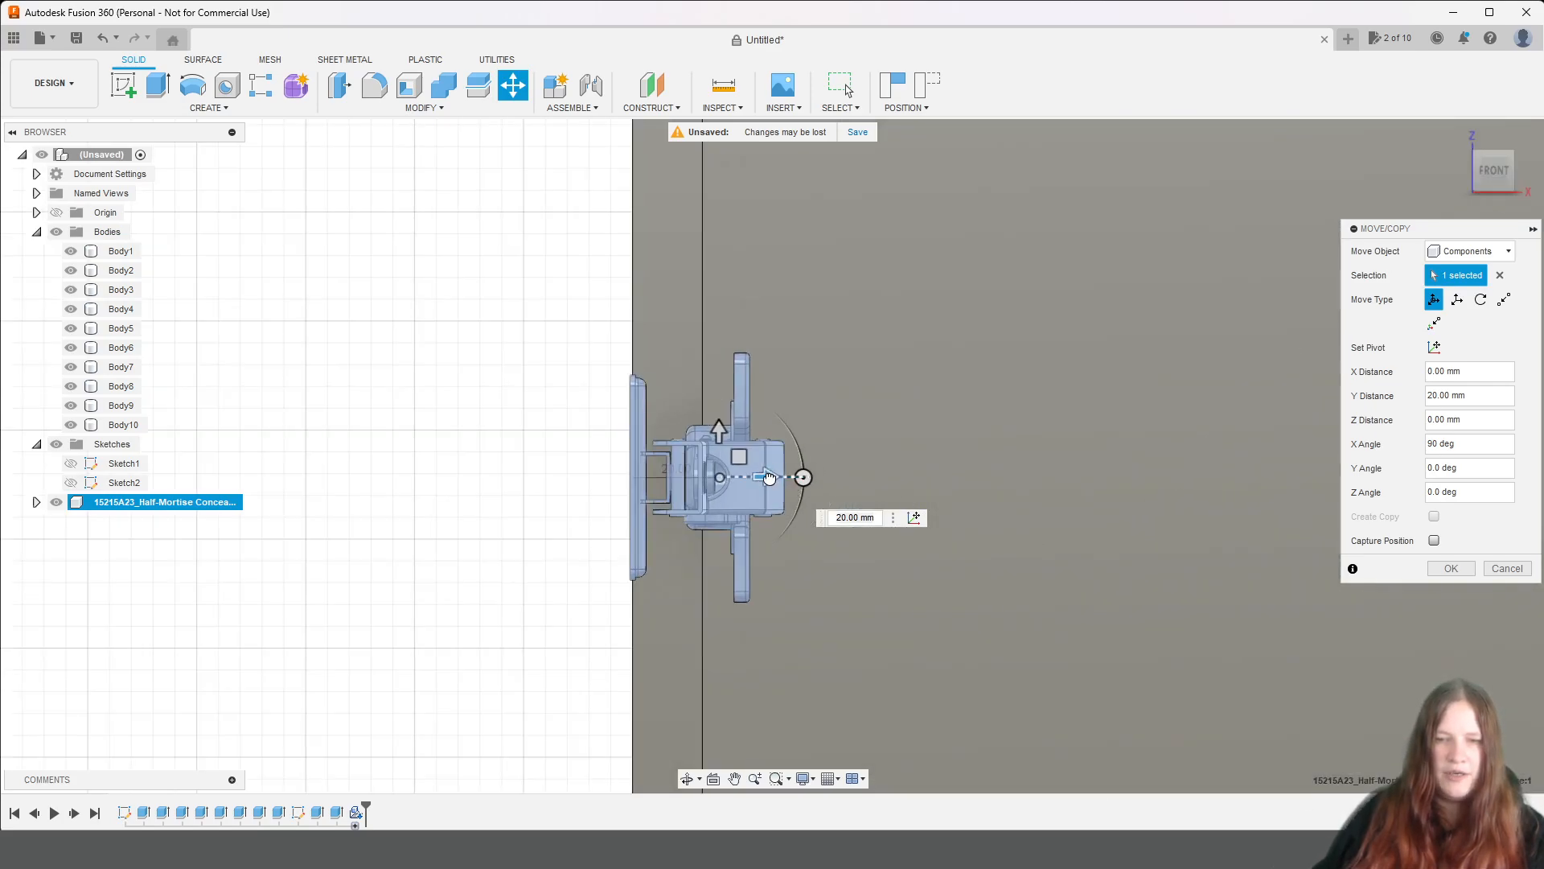
left_click_drag(768, 477, 749, 476)
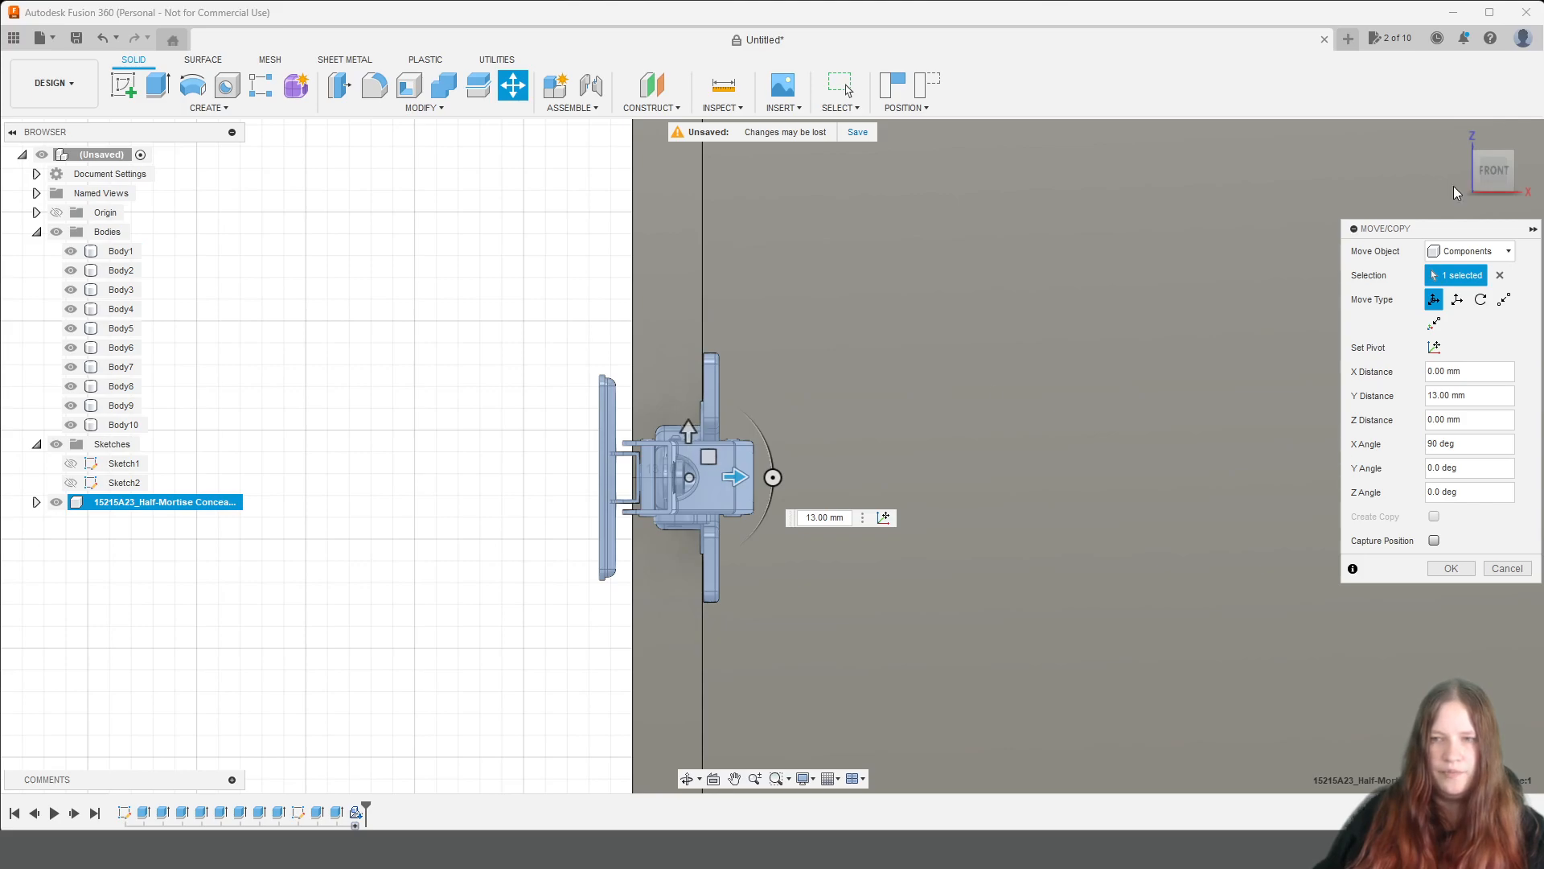
From the top view, move the hinge 23 mm along its Z direction, deeper into the shelving unit.
left_click(1495, 154)
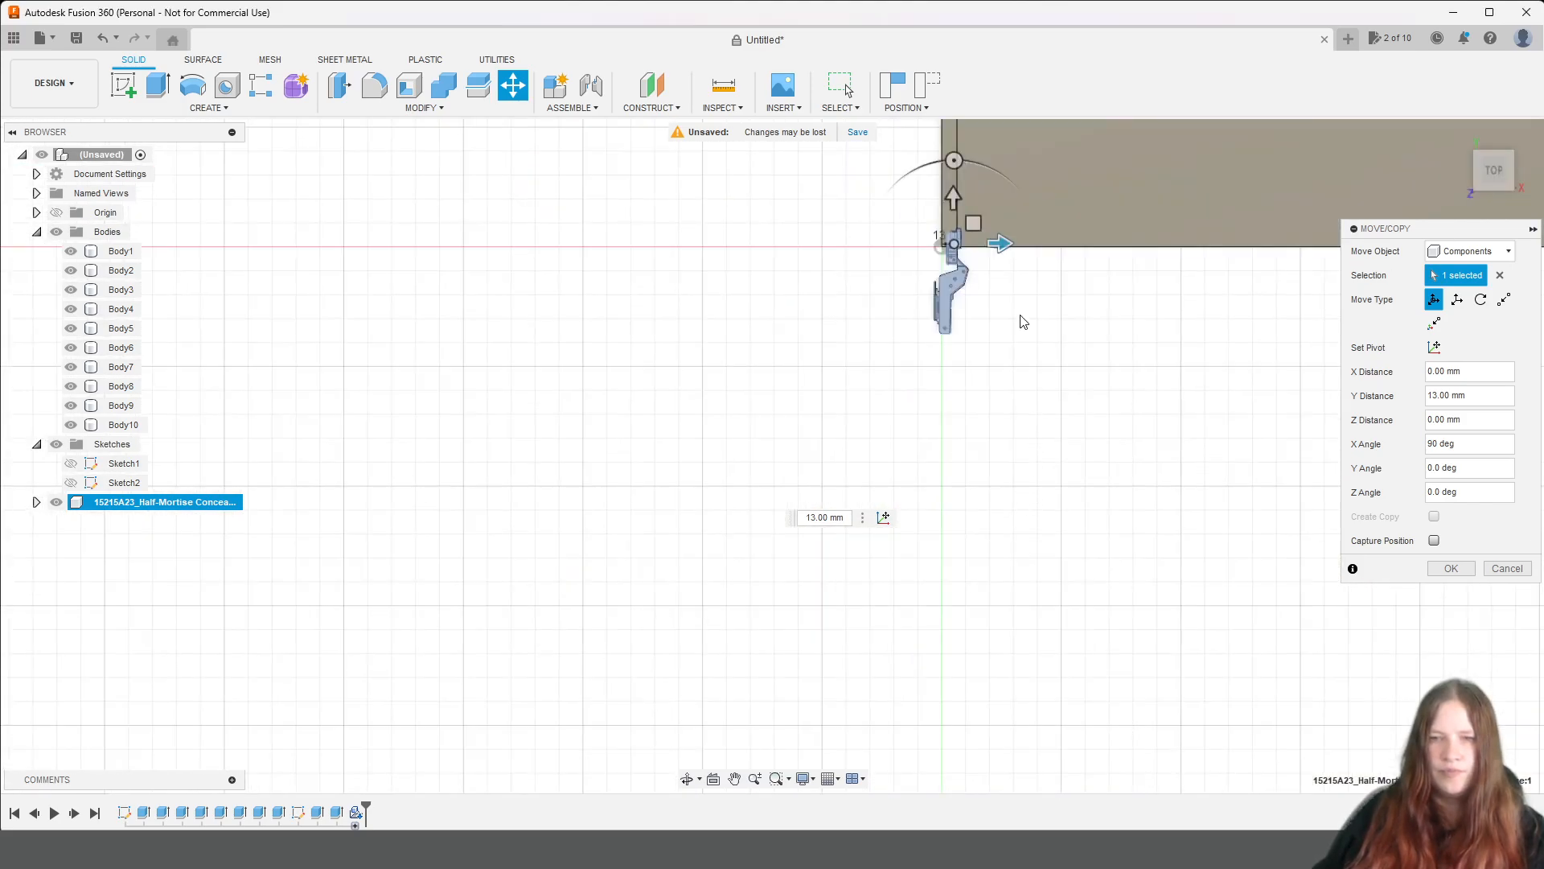
scroll(1023, 322, "up", 8)
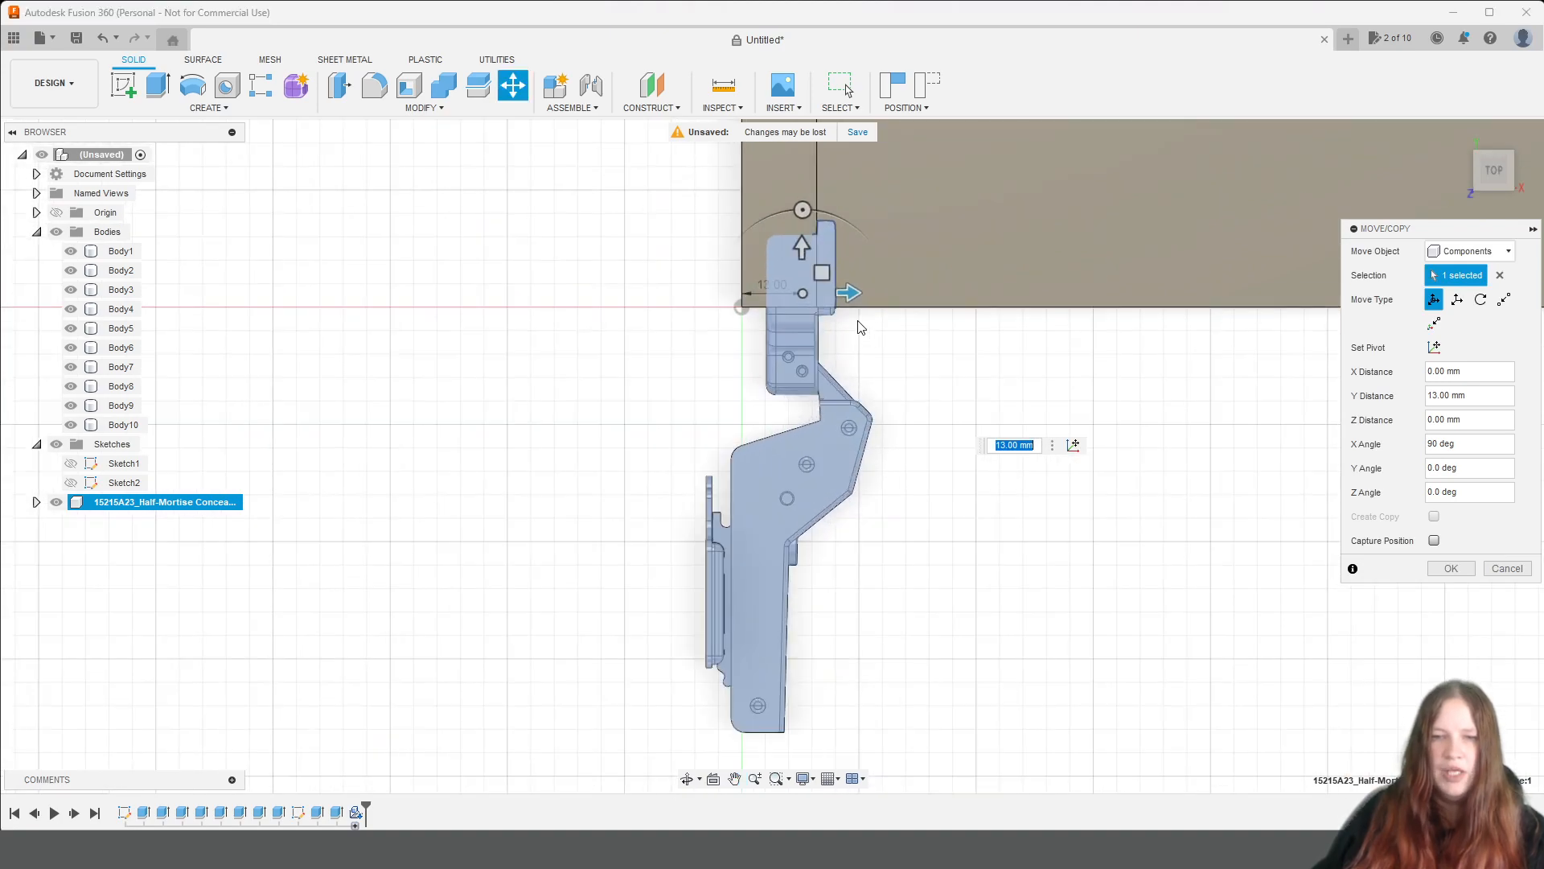
scroll(837, 333, "up", 2)
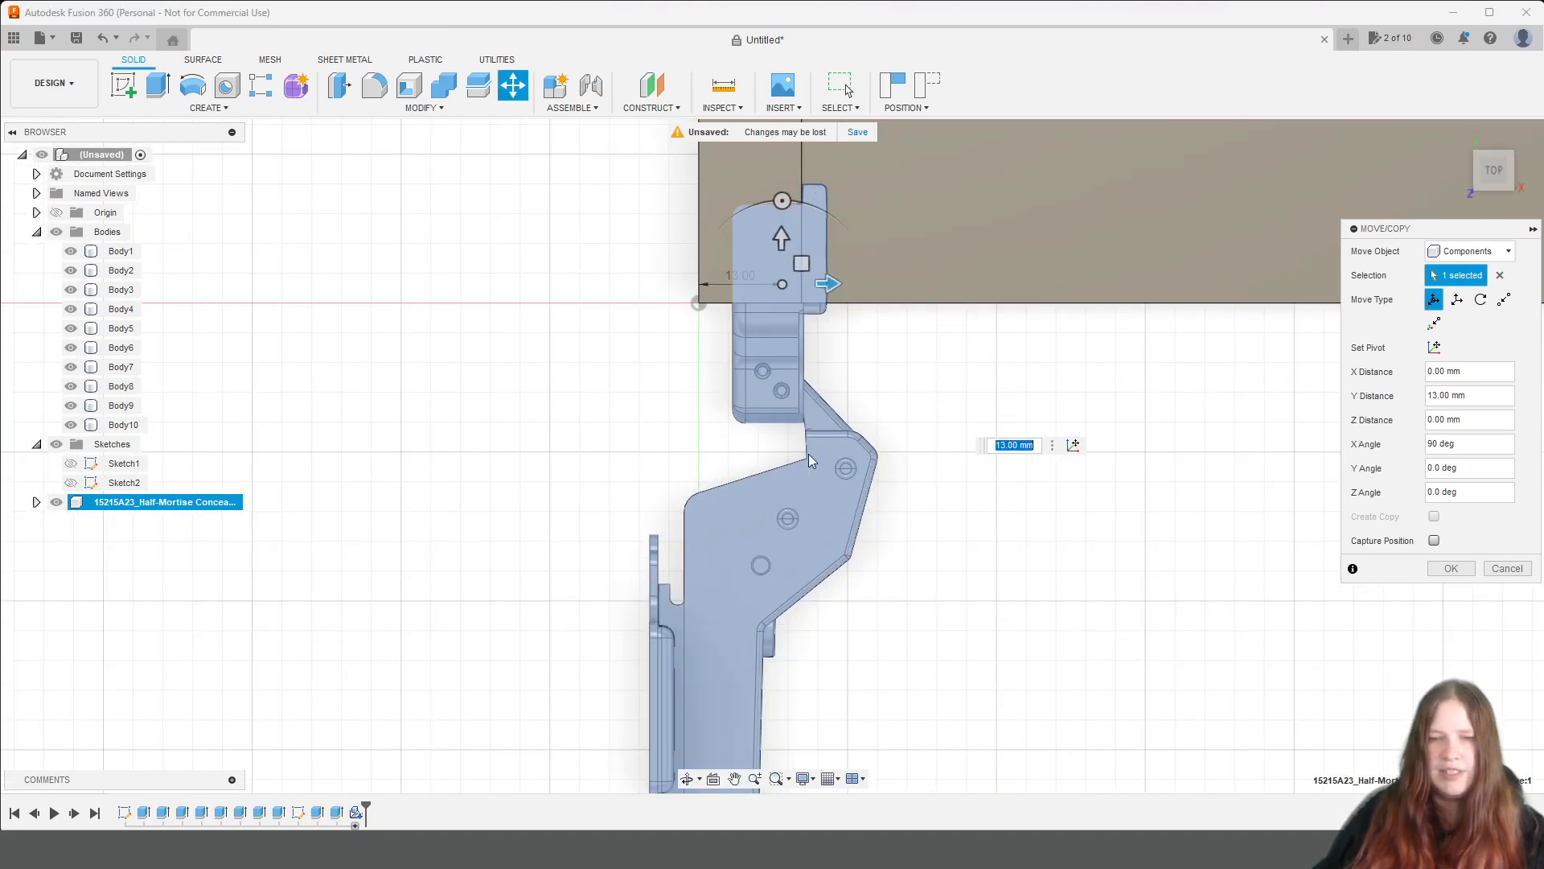
middle_click_drag(889, 335, 918, 481)
left_click_drag(806, 380, 800, 271)
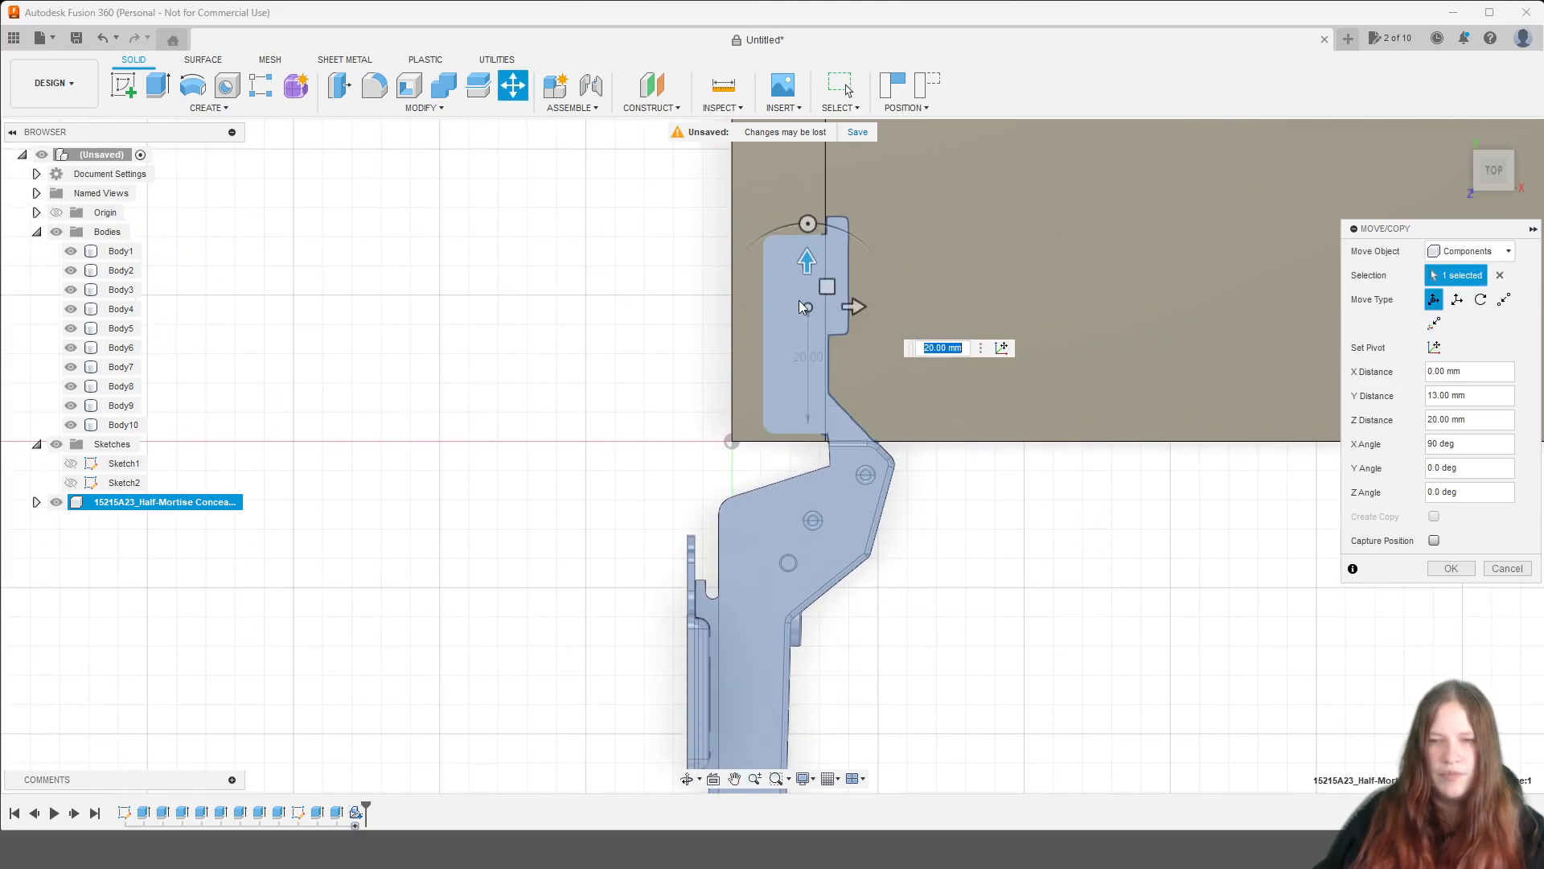
left_click(932, 349)
key("BackSpace")
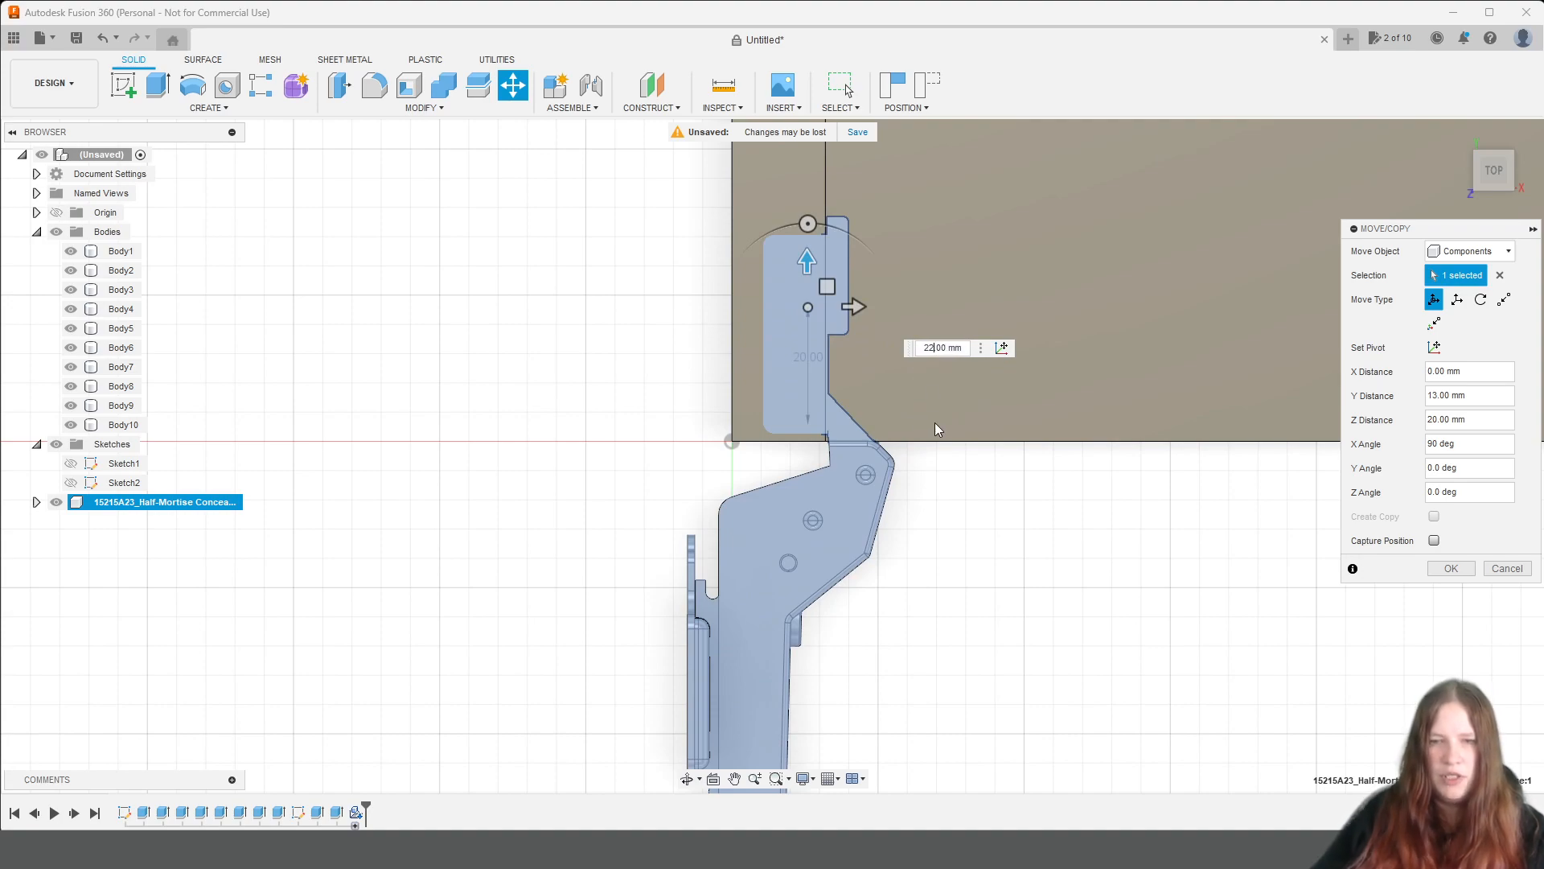
type("2")
key("BackSpace")
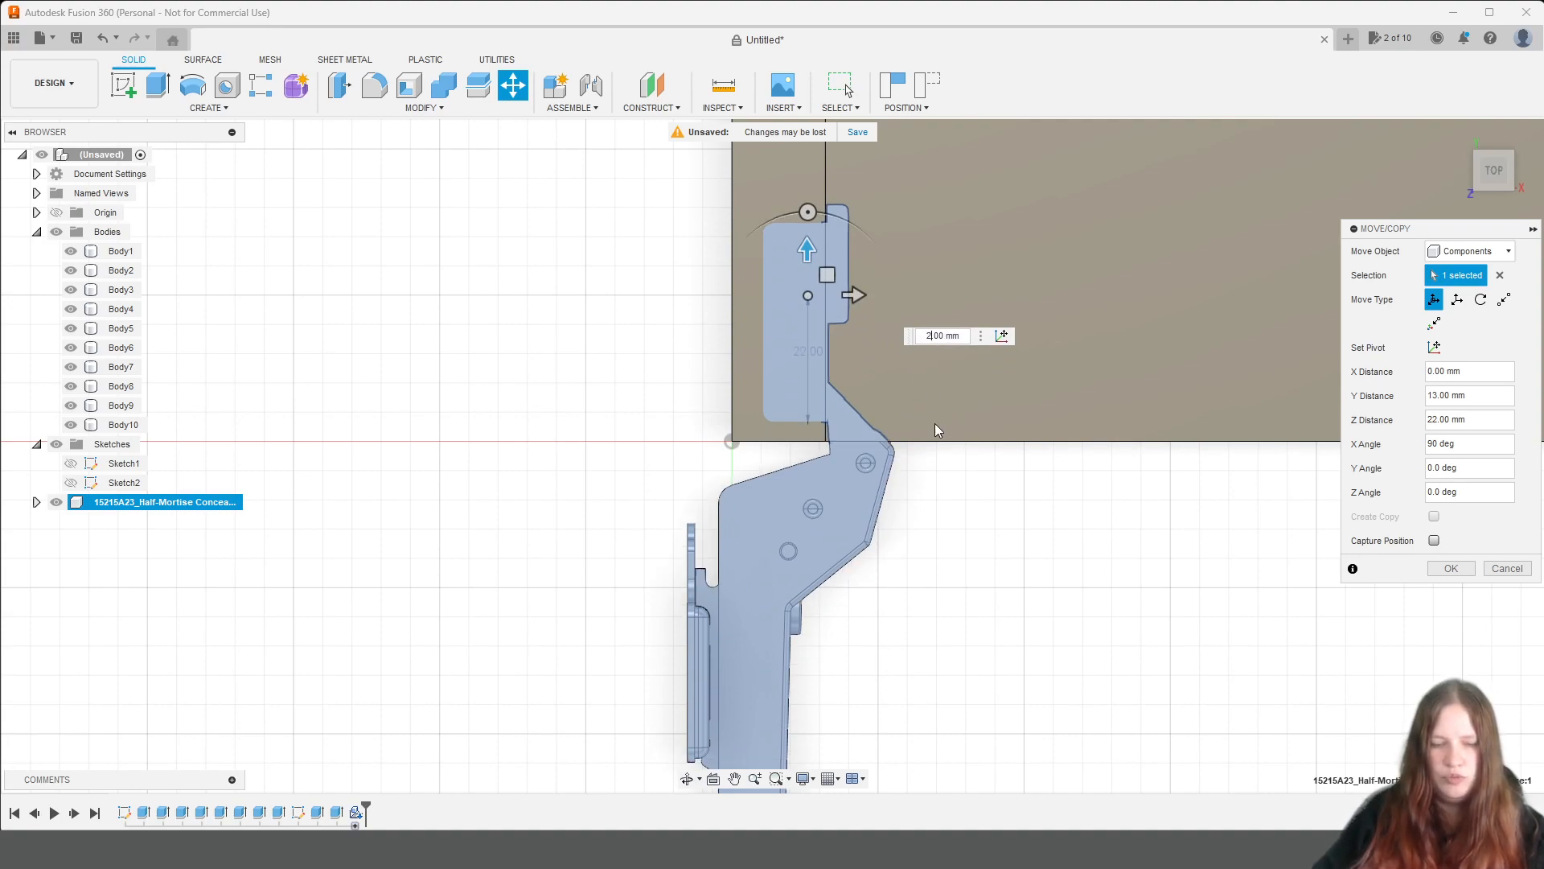
type("3")
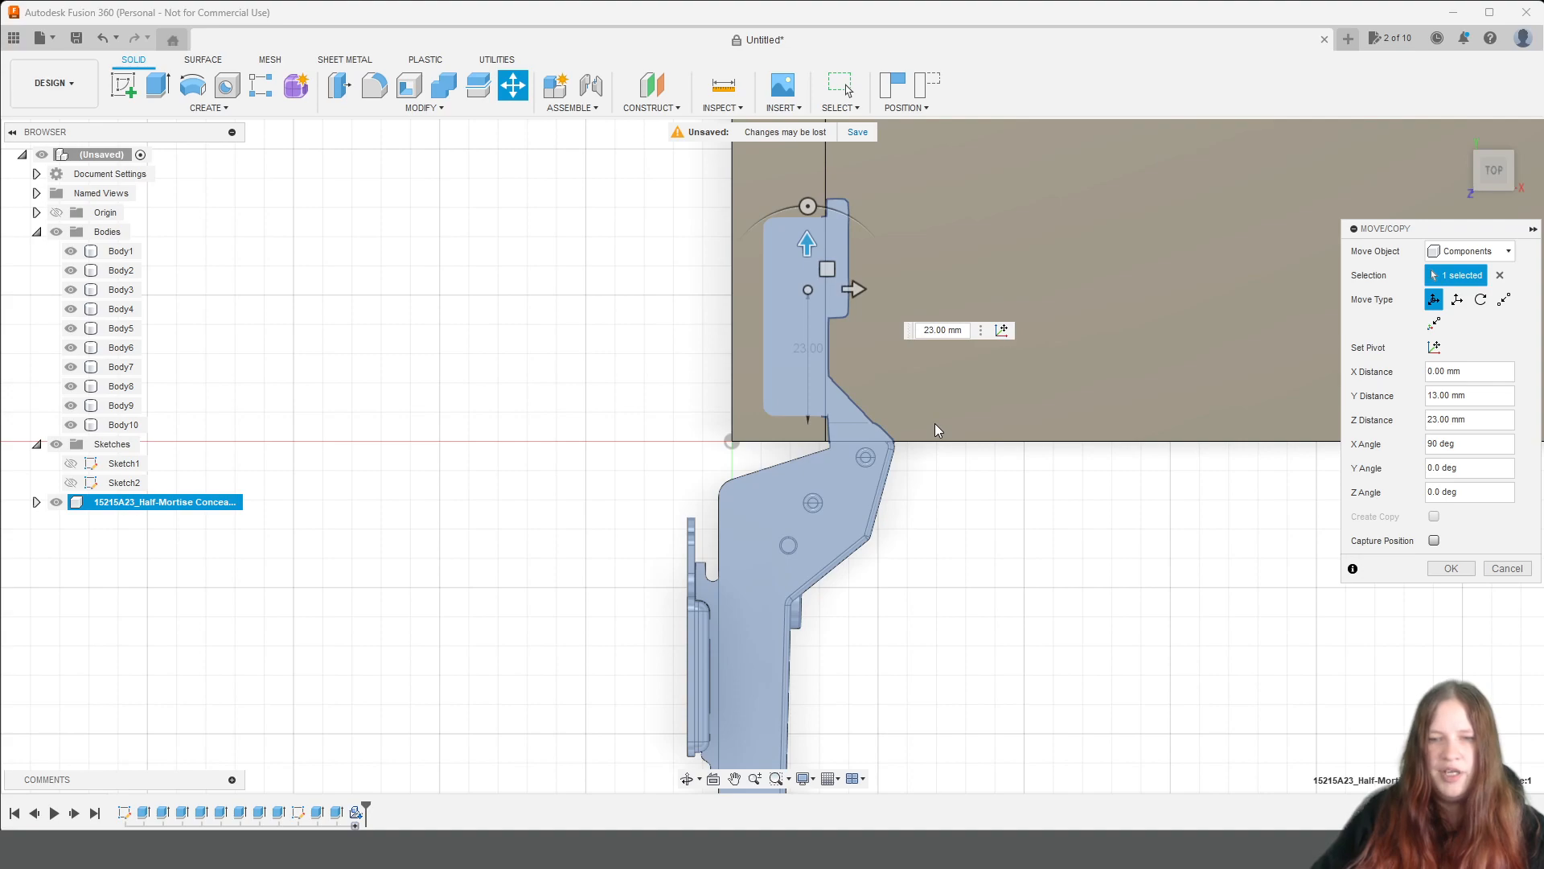
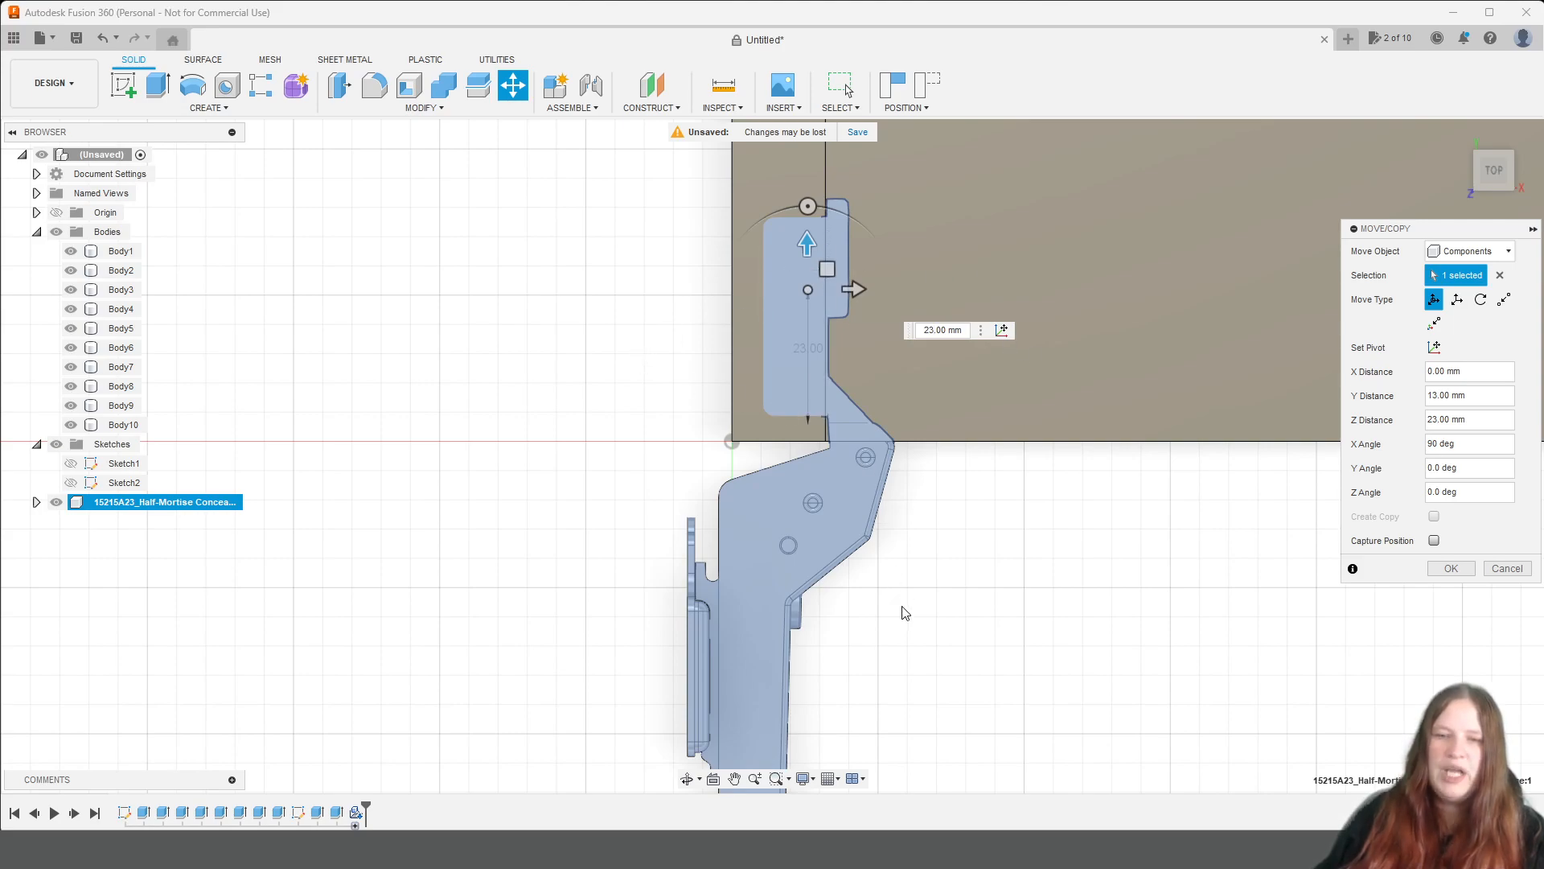
Apply the hinge's move and inspect how its mounting plate sits against the side panel's inner face.
scroll(872, 523, "down", 3)
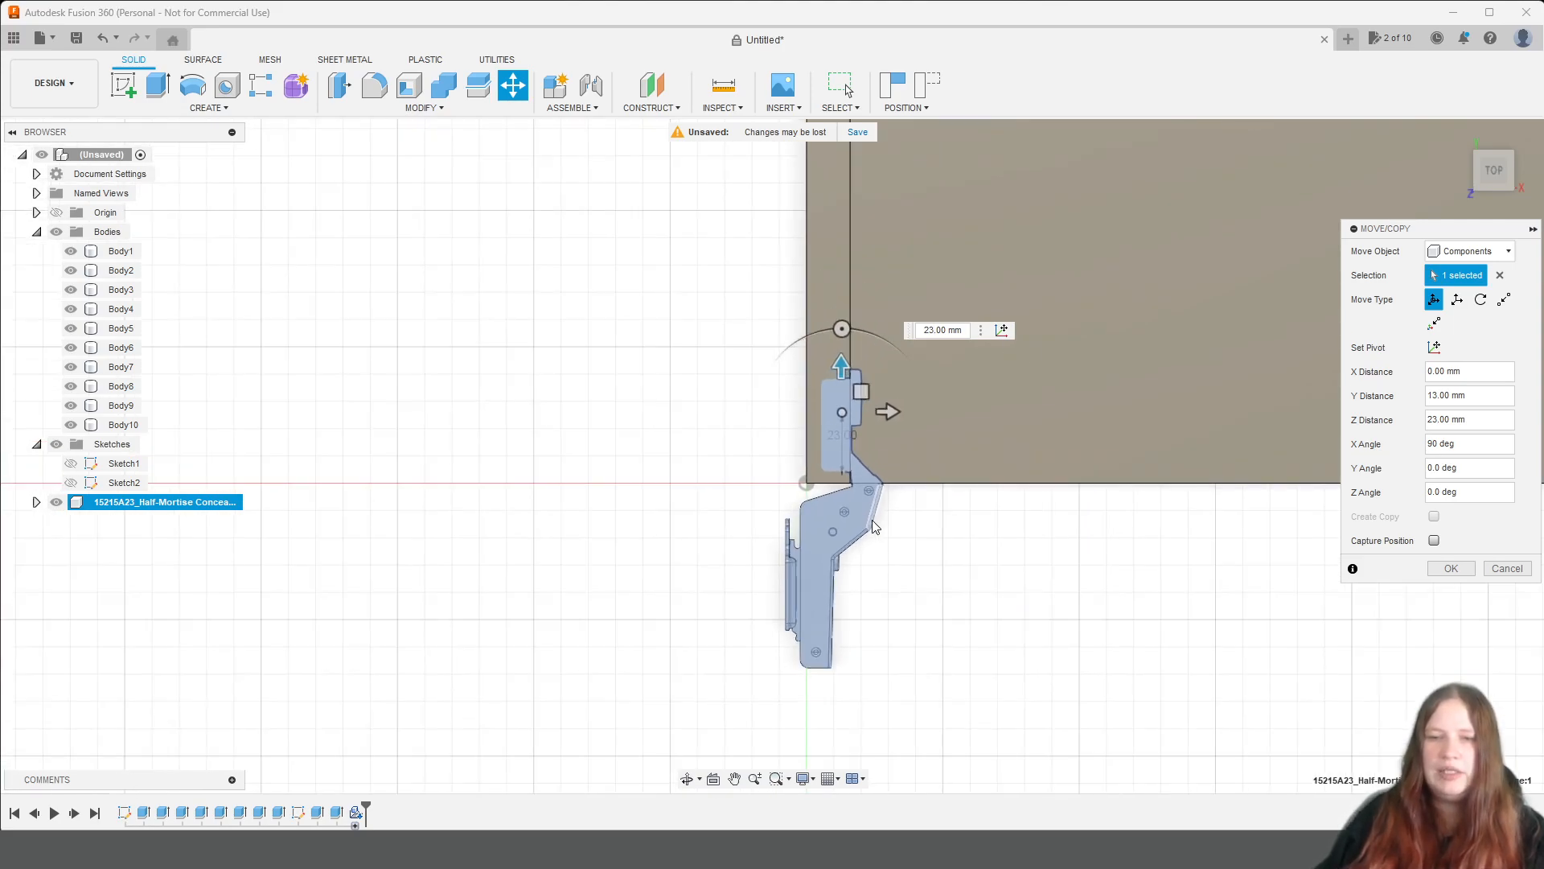
left_click(1451, 568)
left_click(1476, 402)
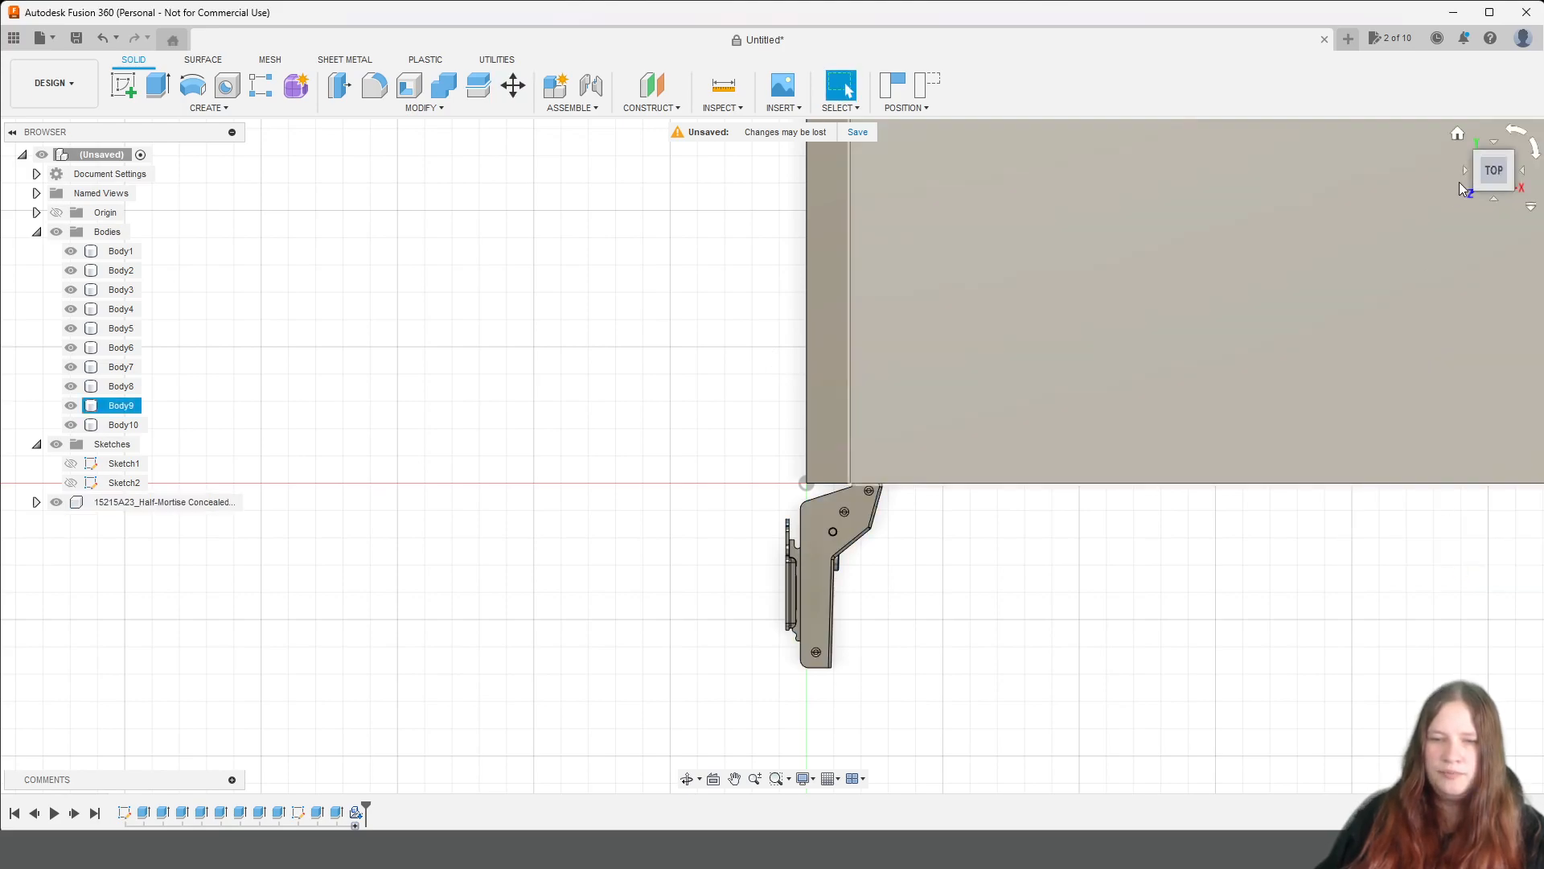
mouse_move(1494, 172)
left_mouse_down()
mouse_move(1468, 121)
mouse_move(1481, 88)
mouse_move(1432, 72)
mouse_move(1440, 100)
mouse_move(1508, 88)
left_mouse_up()
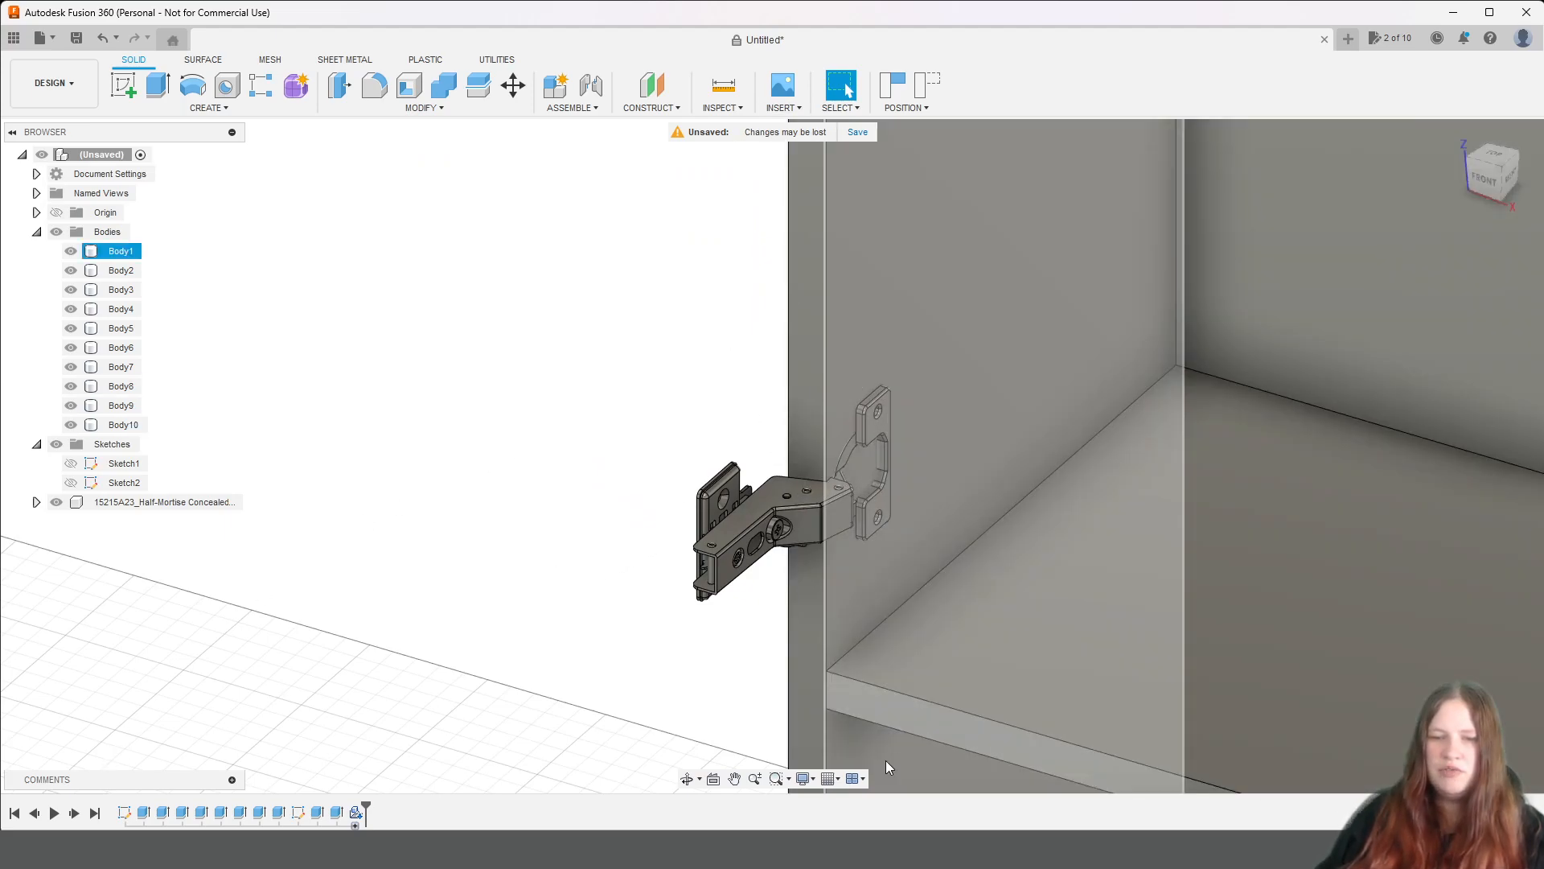
scroll(993, 434, "up", 3)
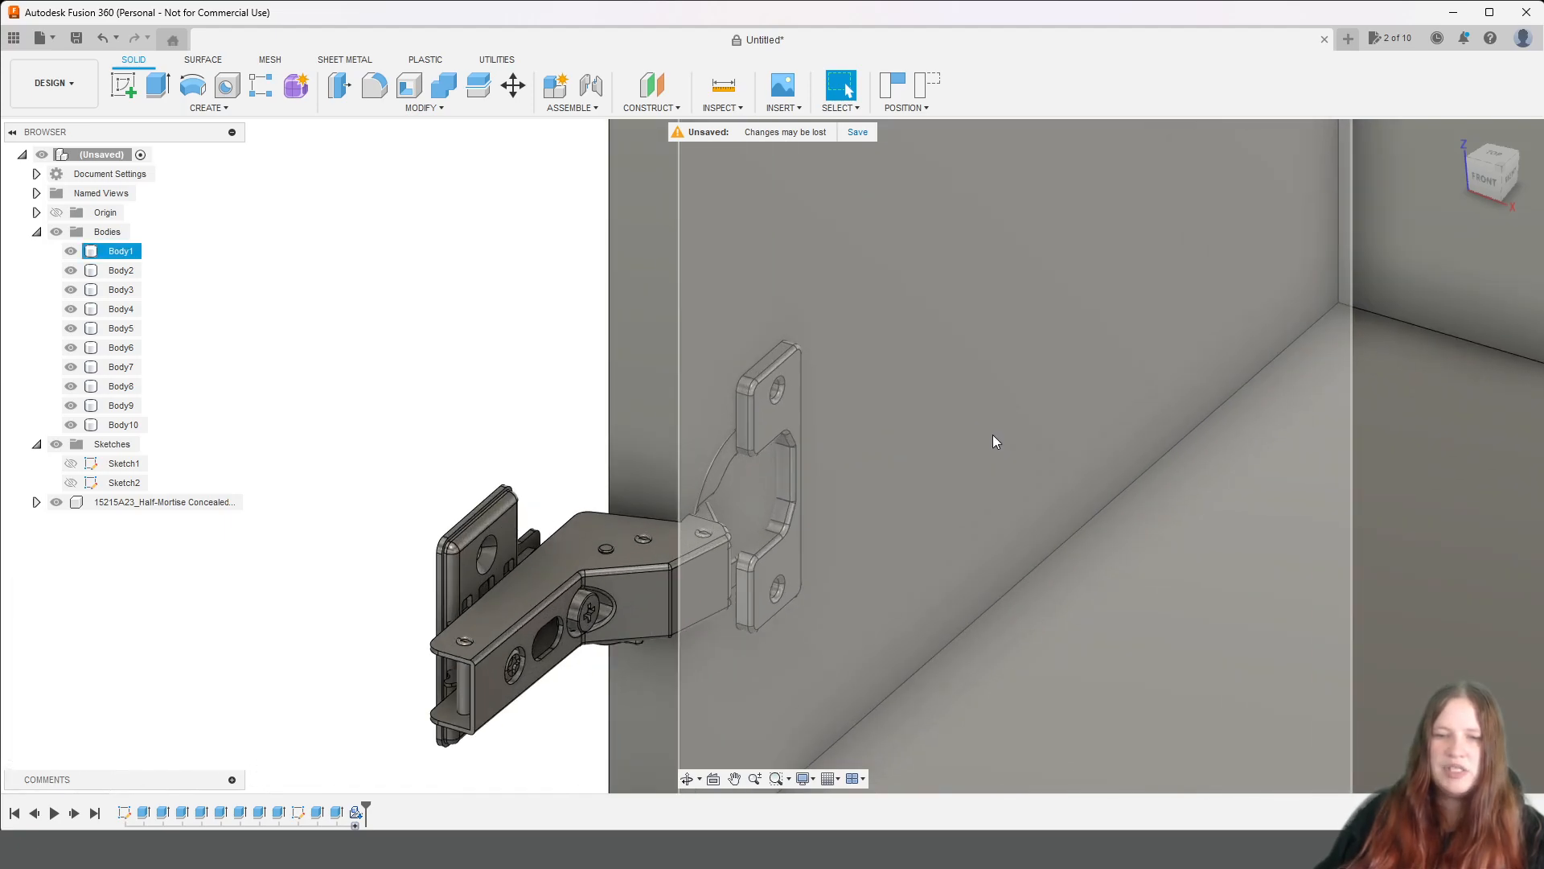
left_click(1510, 171)
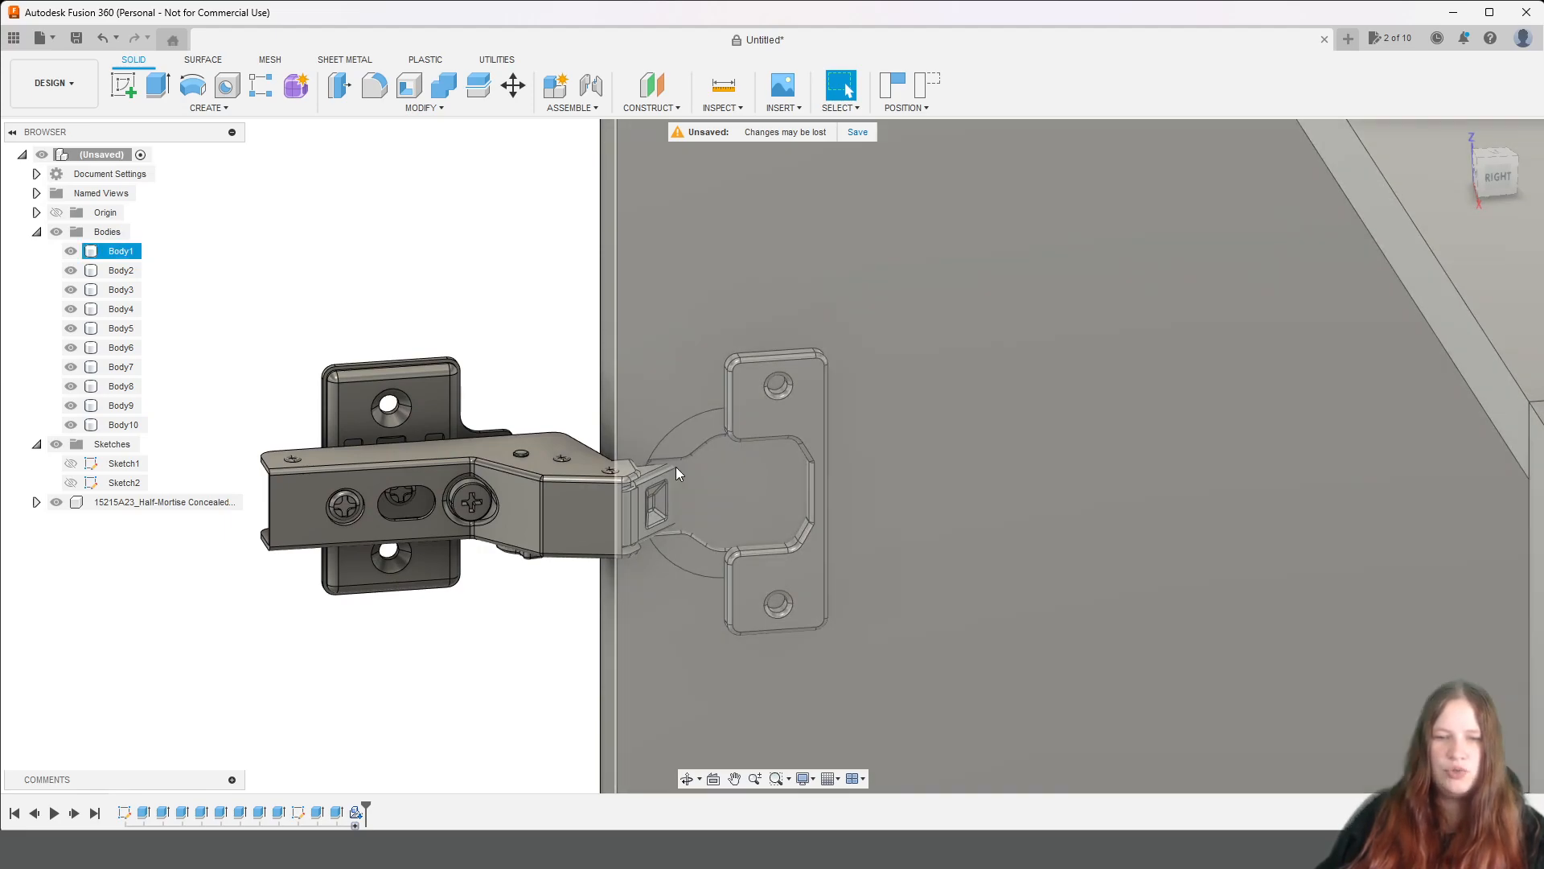
scroll(45, 270, "down", 2)
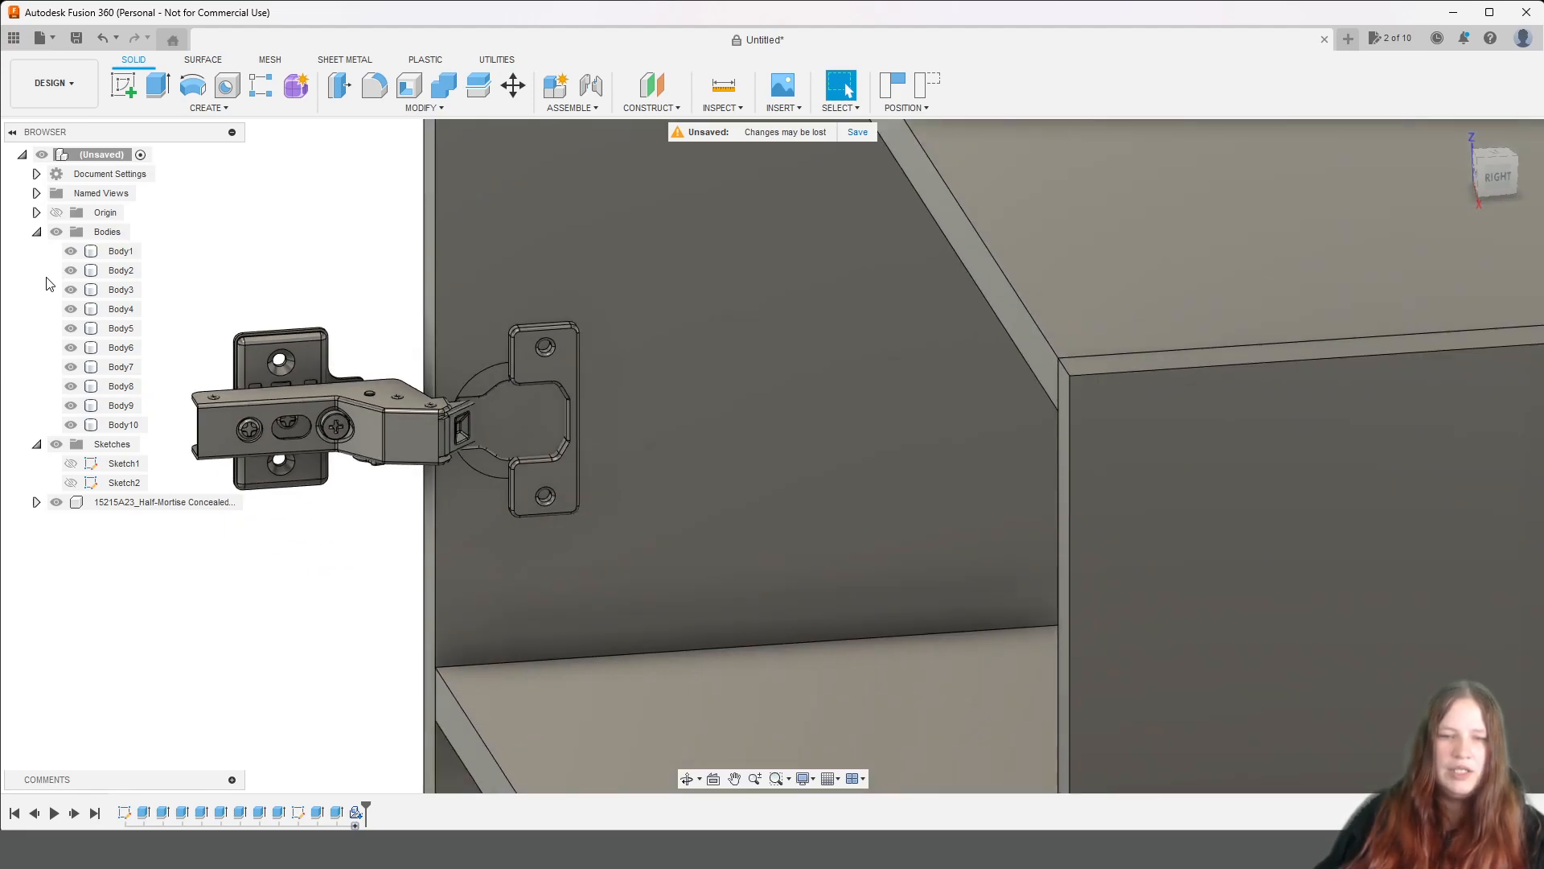
Start a sketch on the side panel's inner face behind the hinge, capturing the hinge's current position.
scroll(47, 278, "up", 1)
left_click(112, 94)
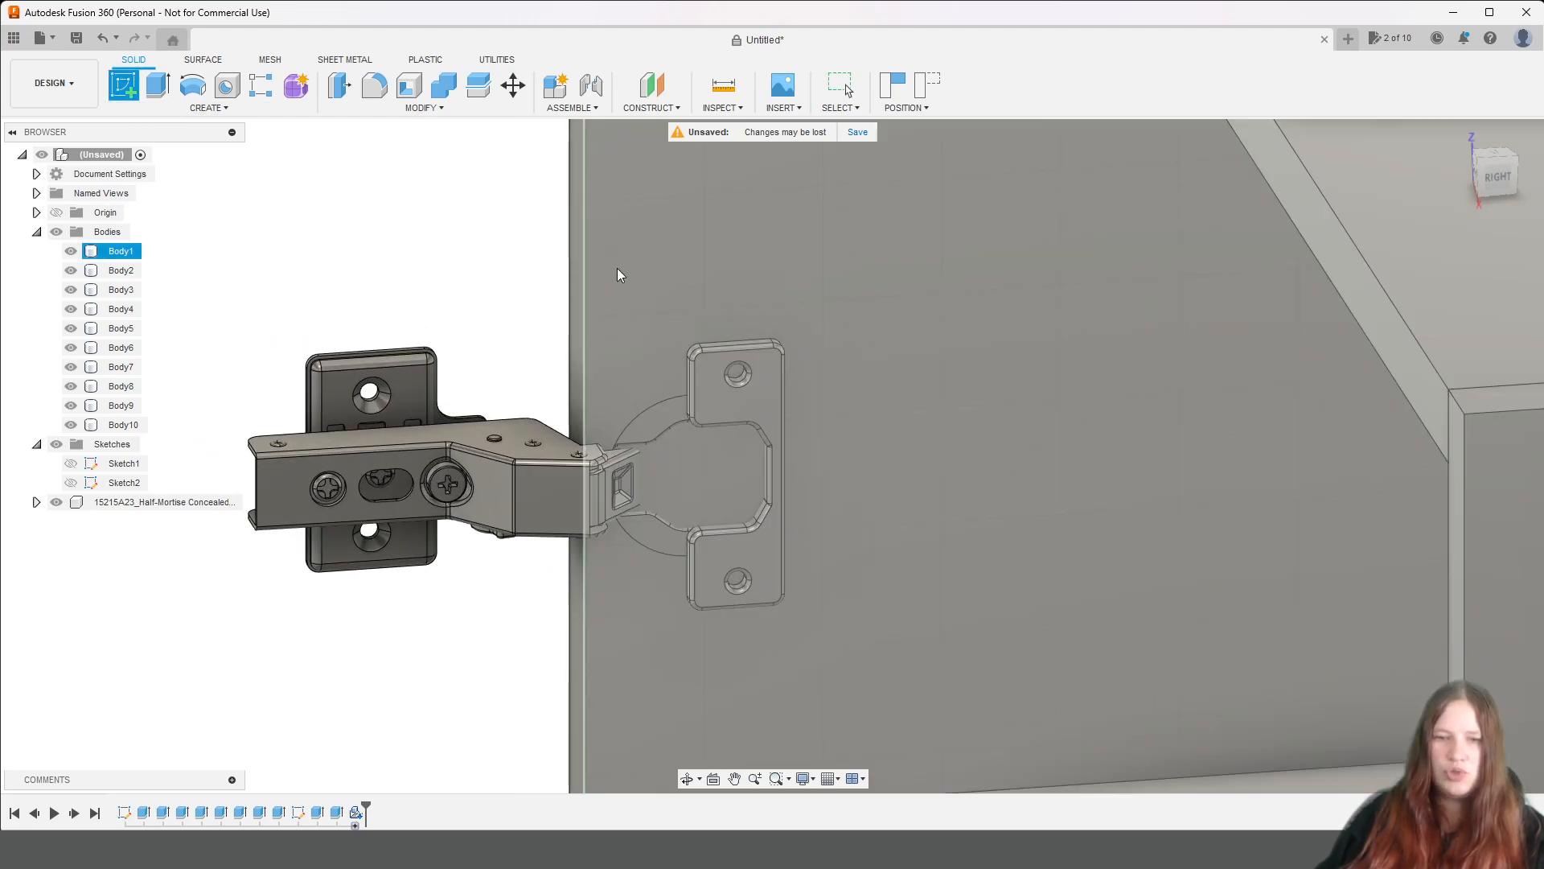
left_click(625, 284)
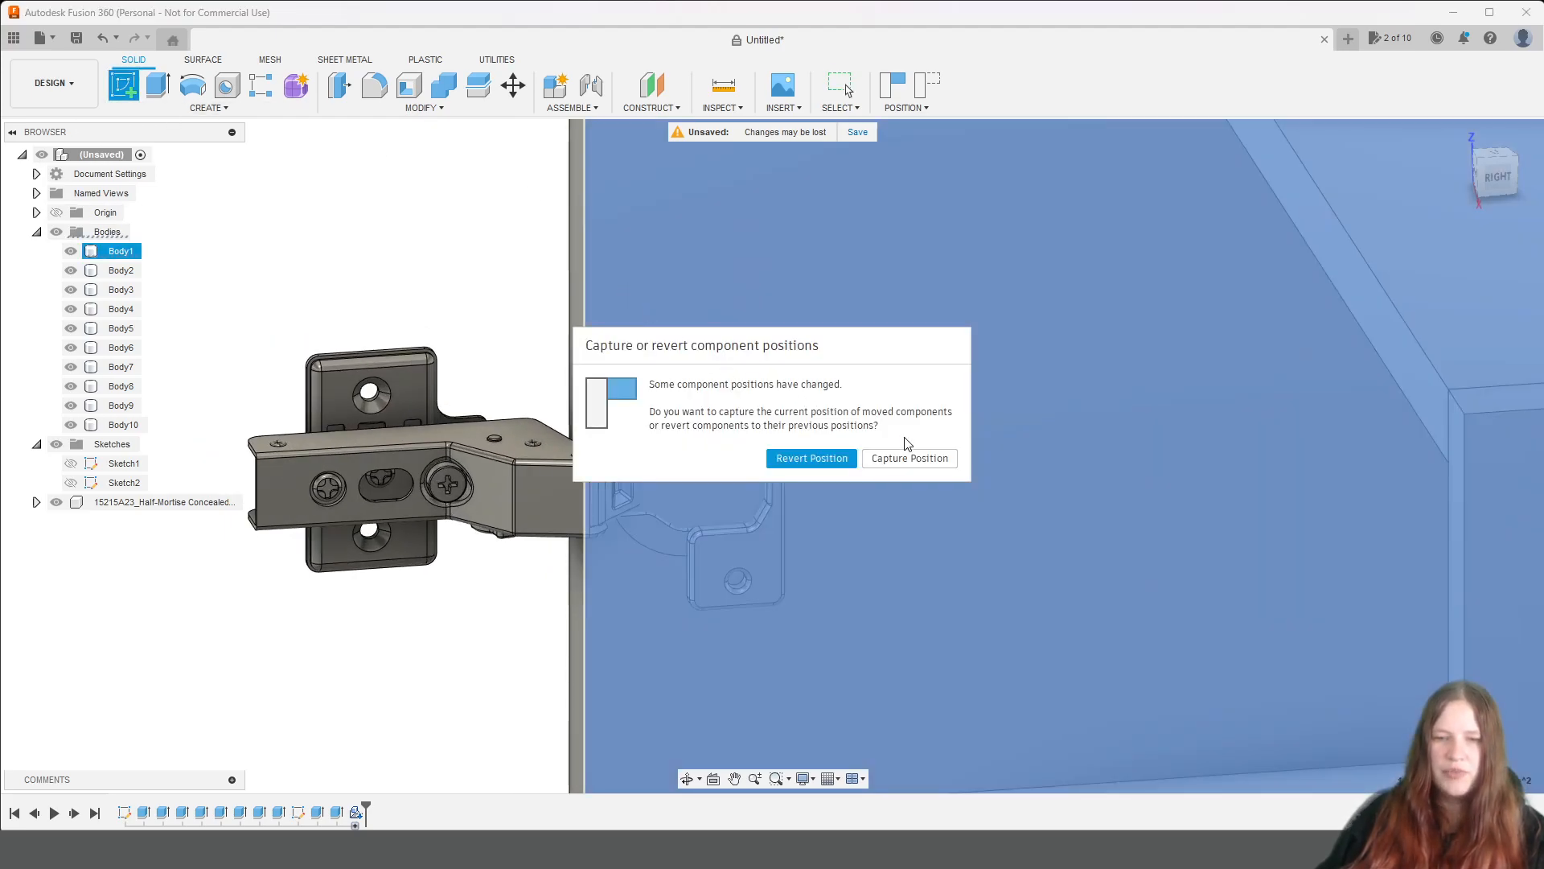
left_click(899, 458)
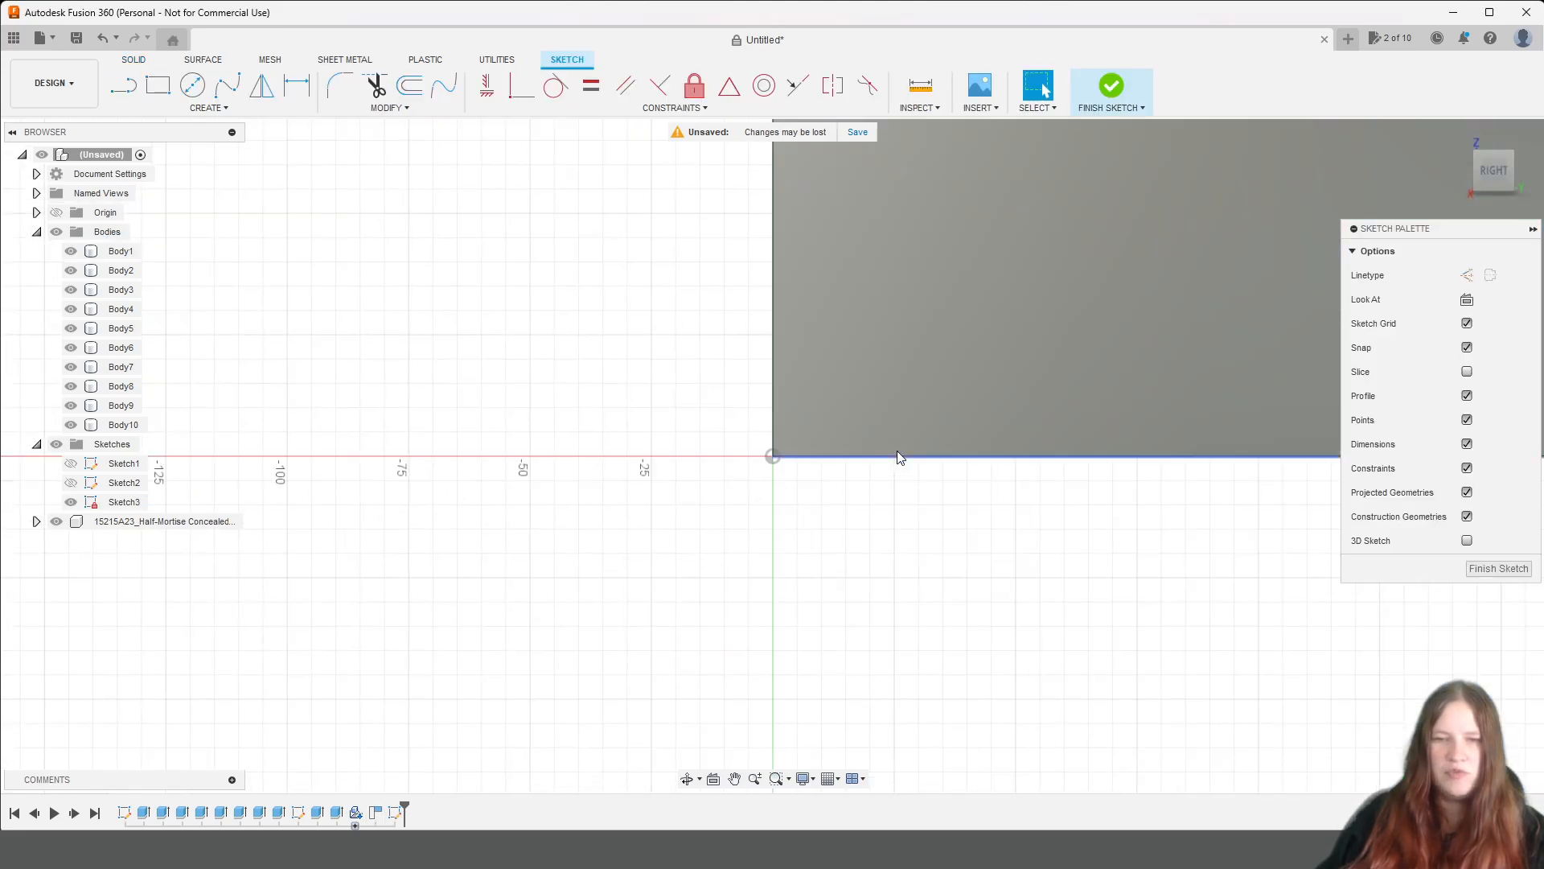
Hide Body2, the opposite side panel, to expose the hinge in the sketch view.
scroll(957, 435, "down", 5)
middle_click_drag(1003, 302, 1042, 659)
middle_click_drag(1038, 233, 978, 689)
scroll(827, 418, "down", 3)
scroll(845, 335, "up", 5)
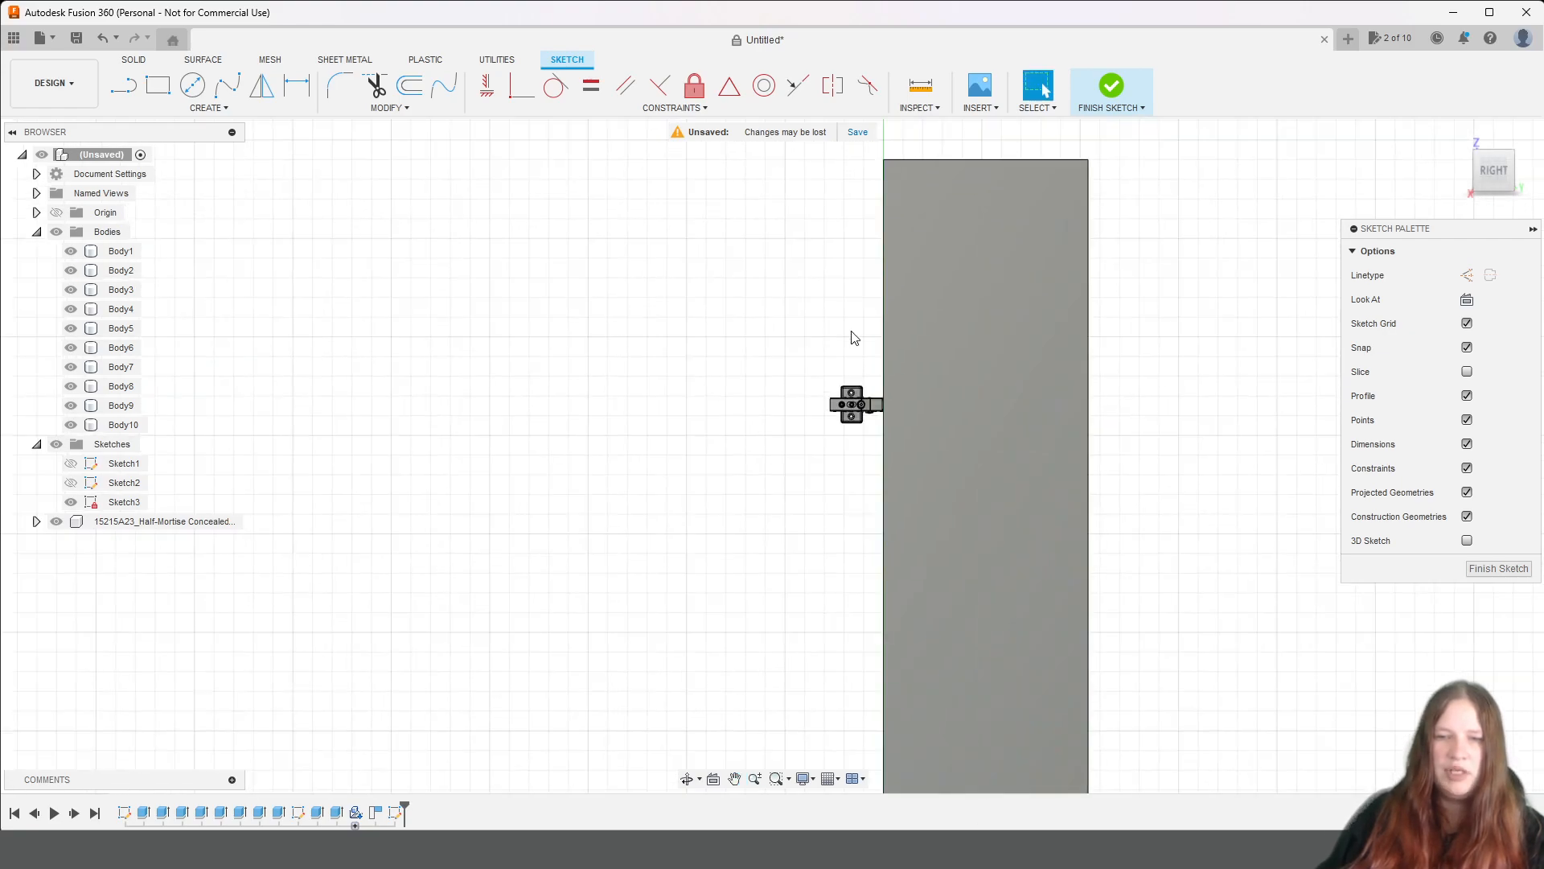
left_click(71, 271)
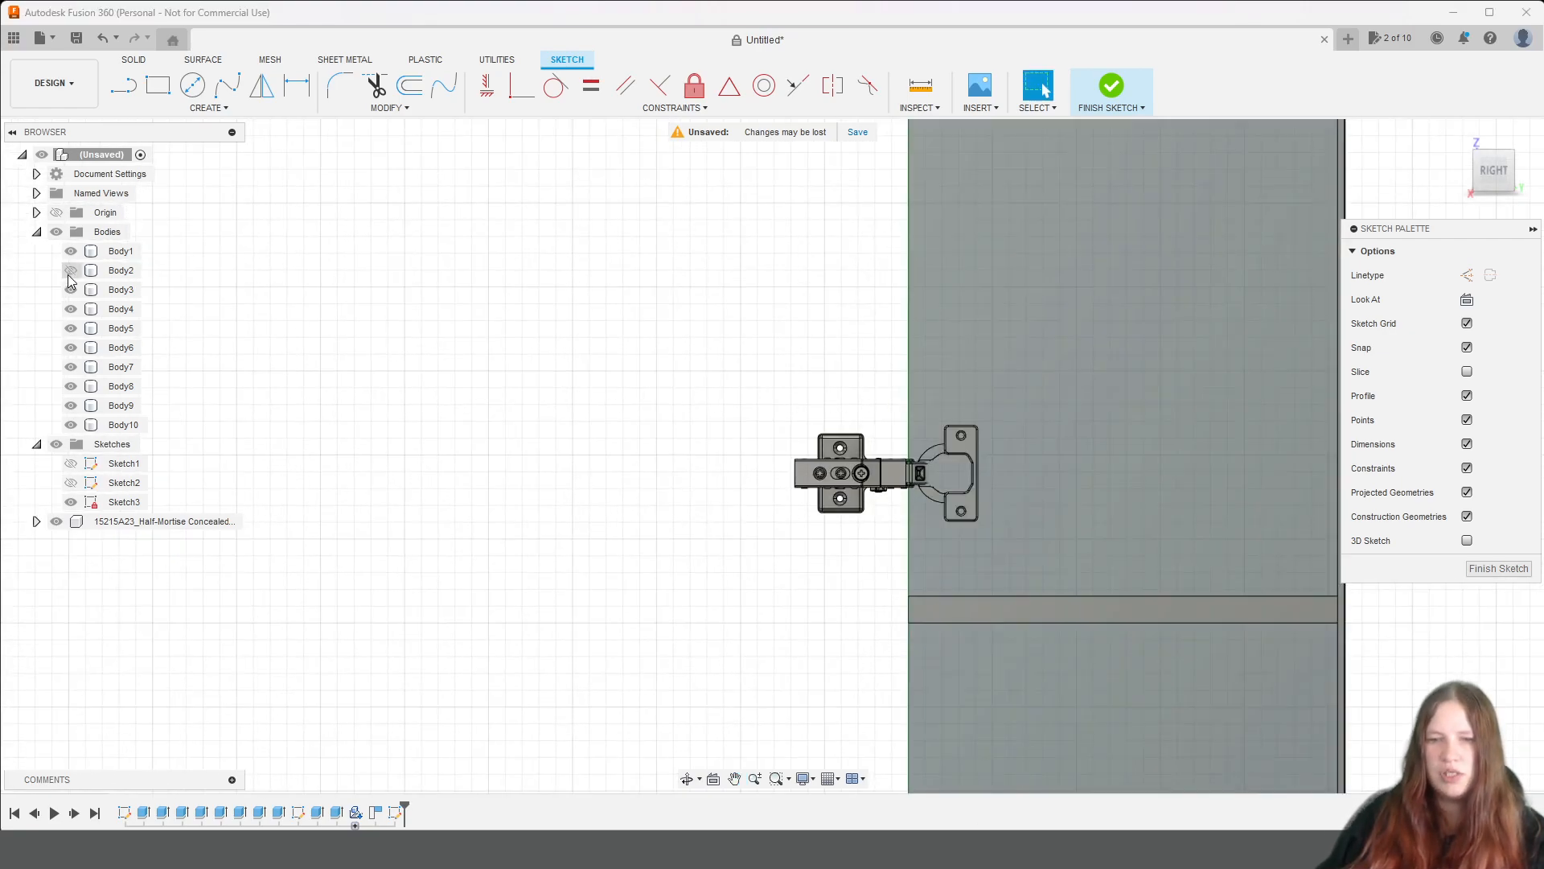
Rename the two side panel bodies, Body1 as siena and Body2 as siena2.
right_click(108, 252)
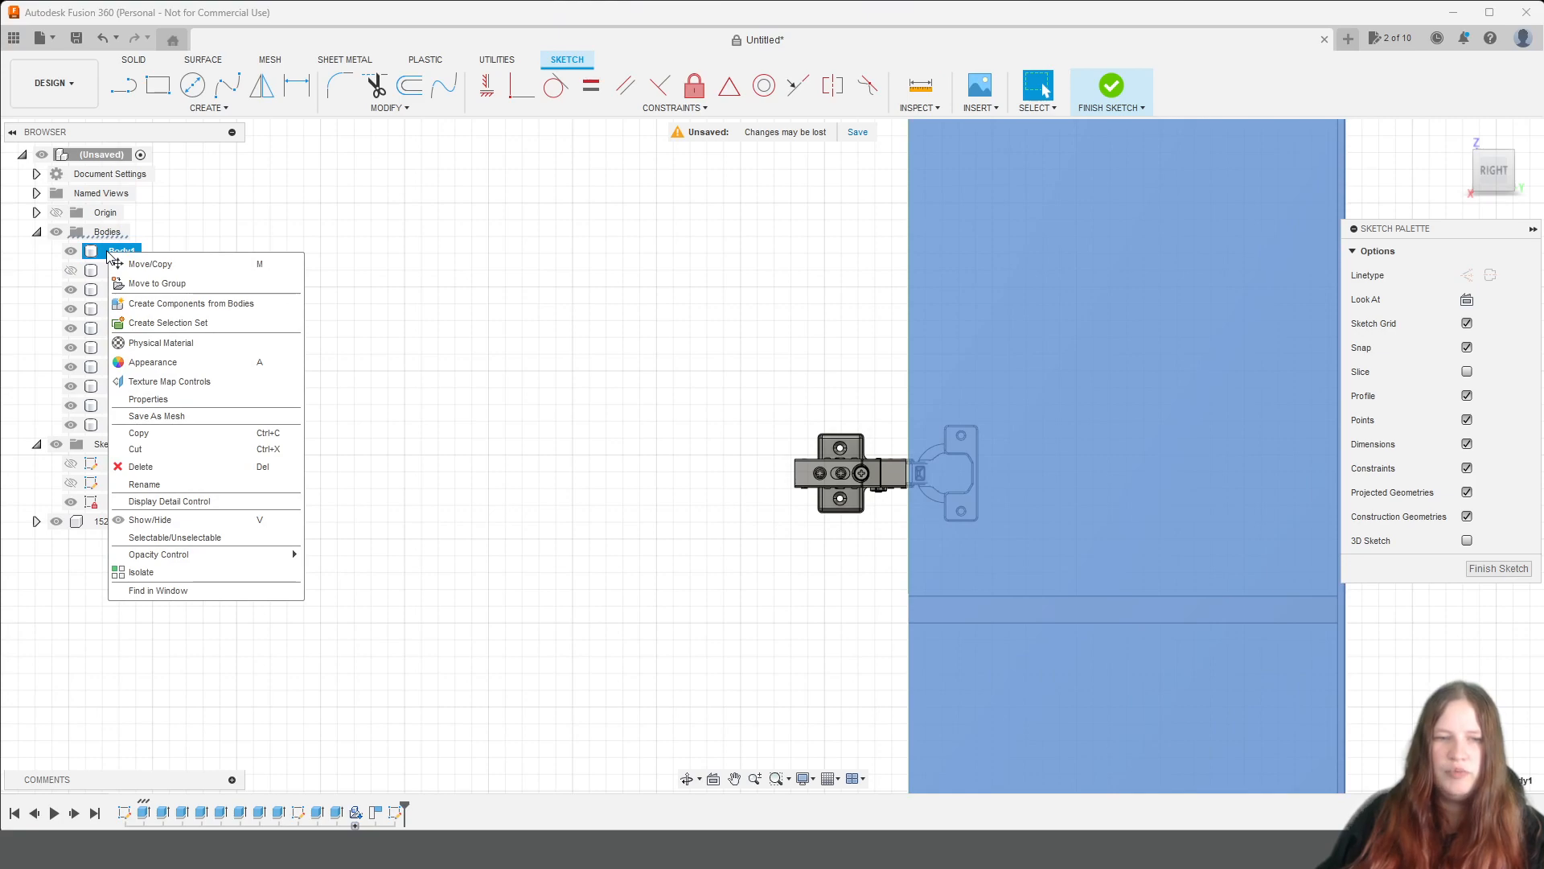
left_click(161, 485)
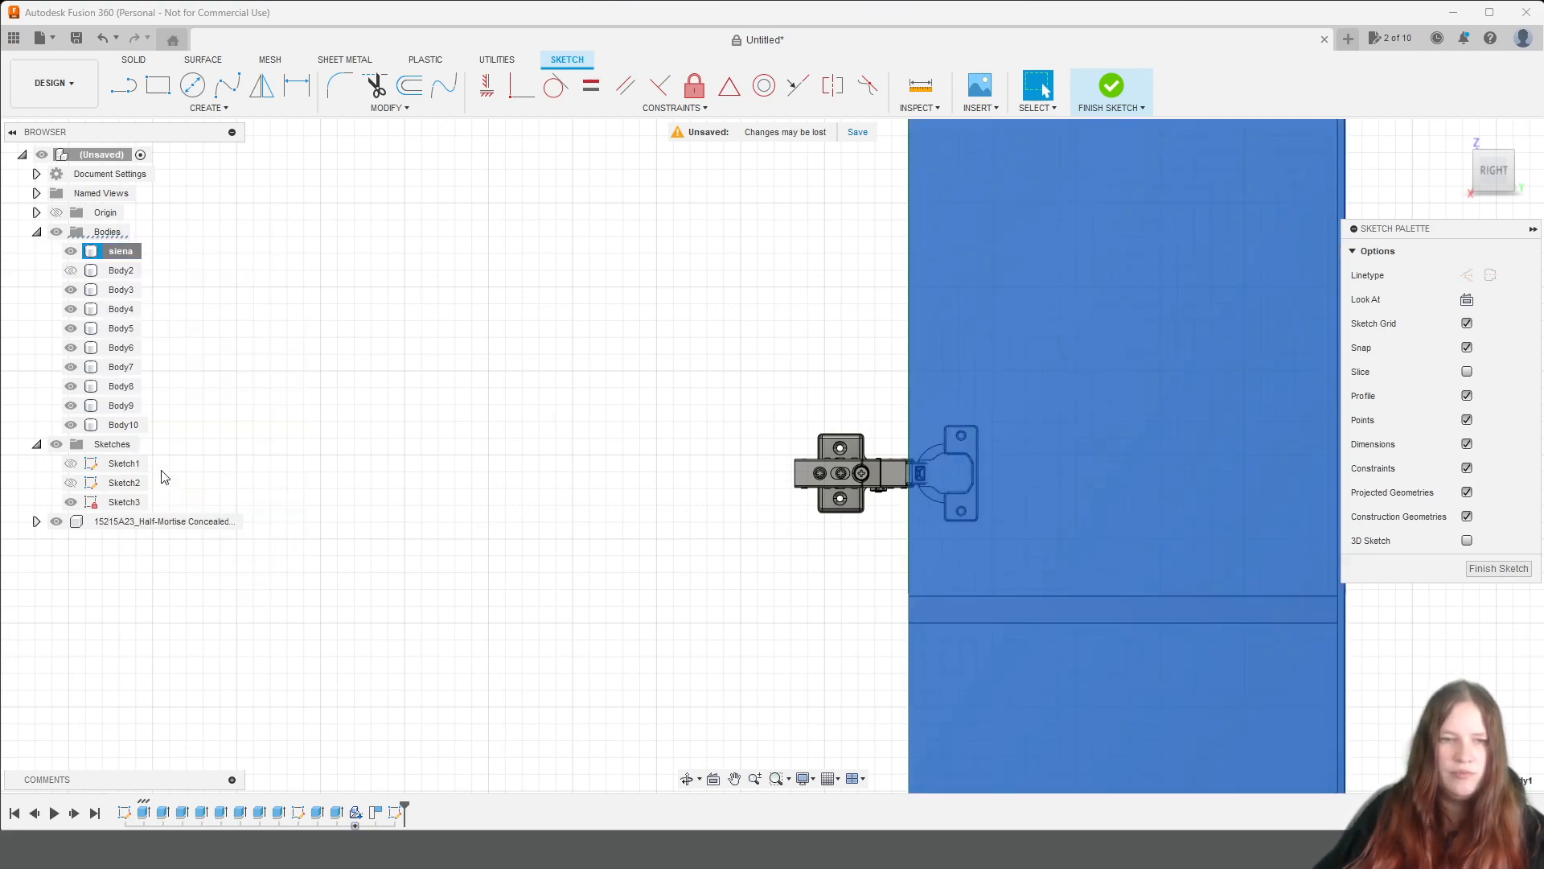
left_click(119, 270)
right_click(120, 271)
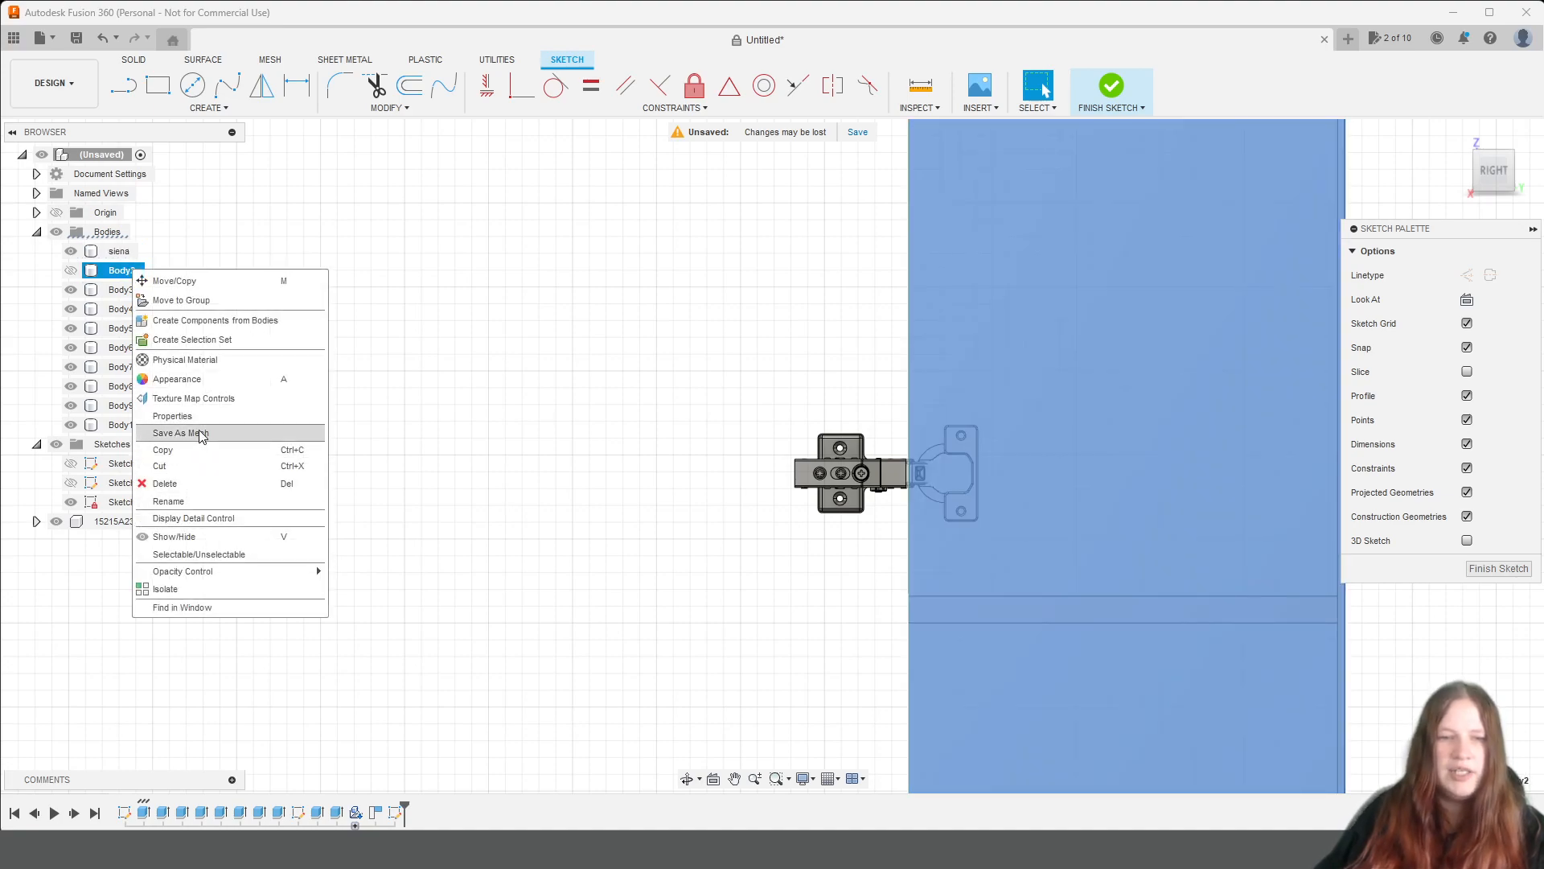
left_click(173, 501)
type("siena2")
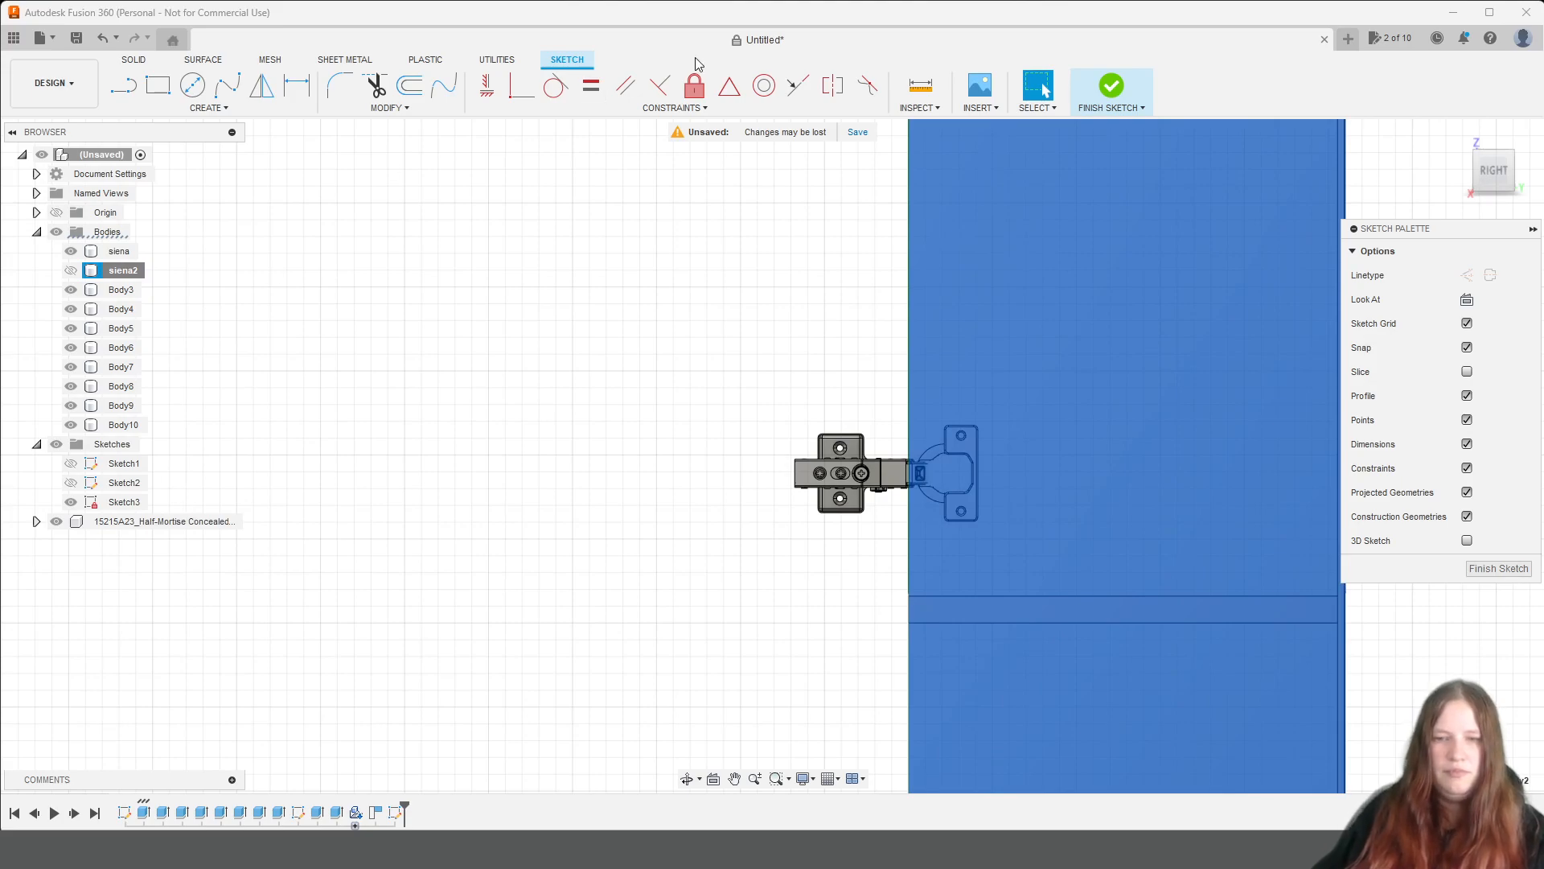
Hide the siena body to uncover the hinge cup embedded in that side panel.
scroll(806, 233, "up", 3)
middle_click_drag(939, 371, 939, 371)
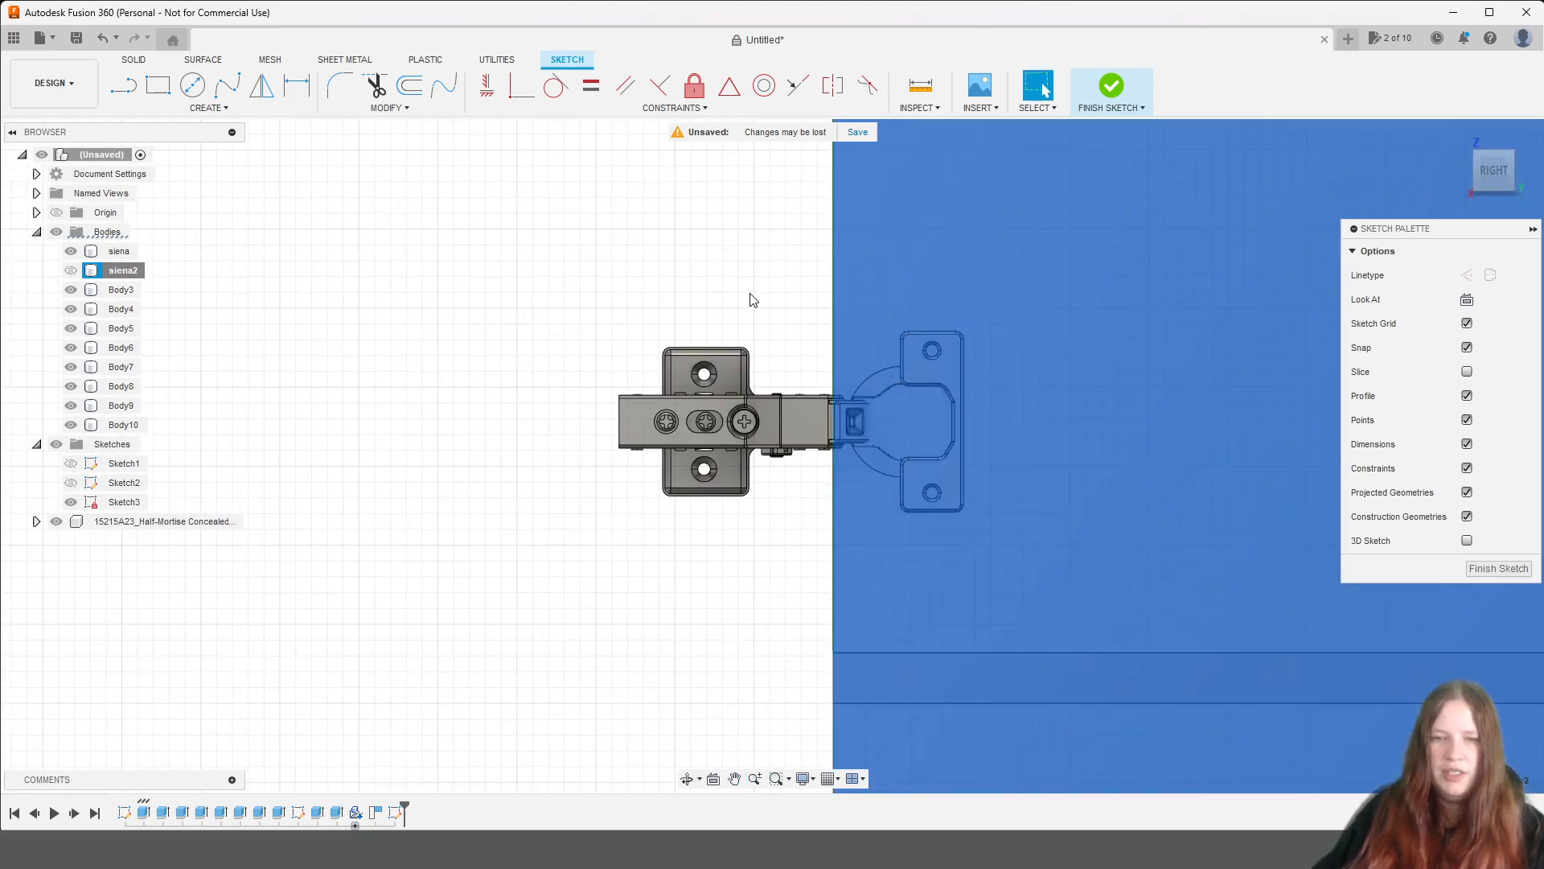
scroll(949, 322, "up", 5)
middle_click_drag(1068, 504, 1035, 354)
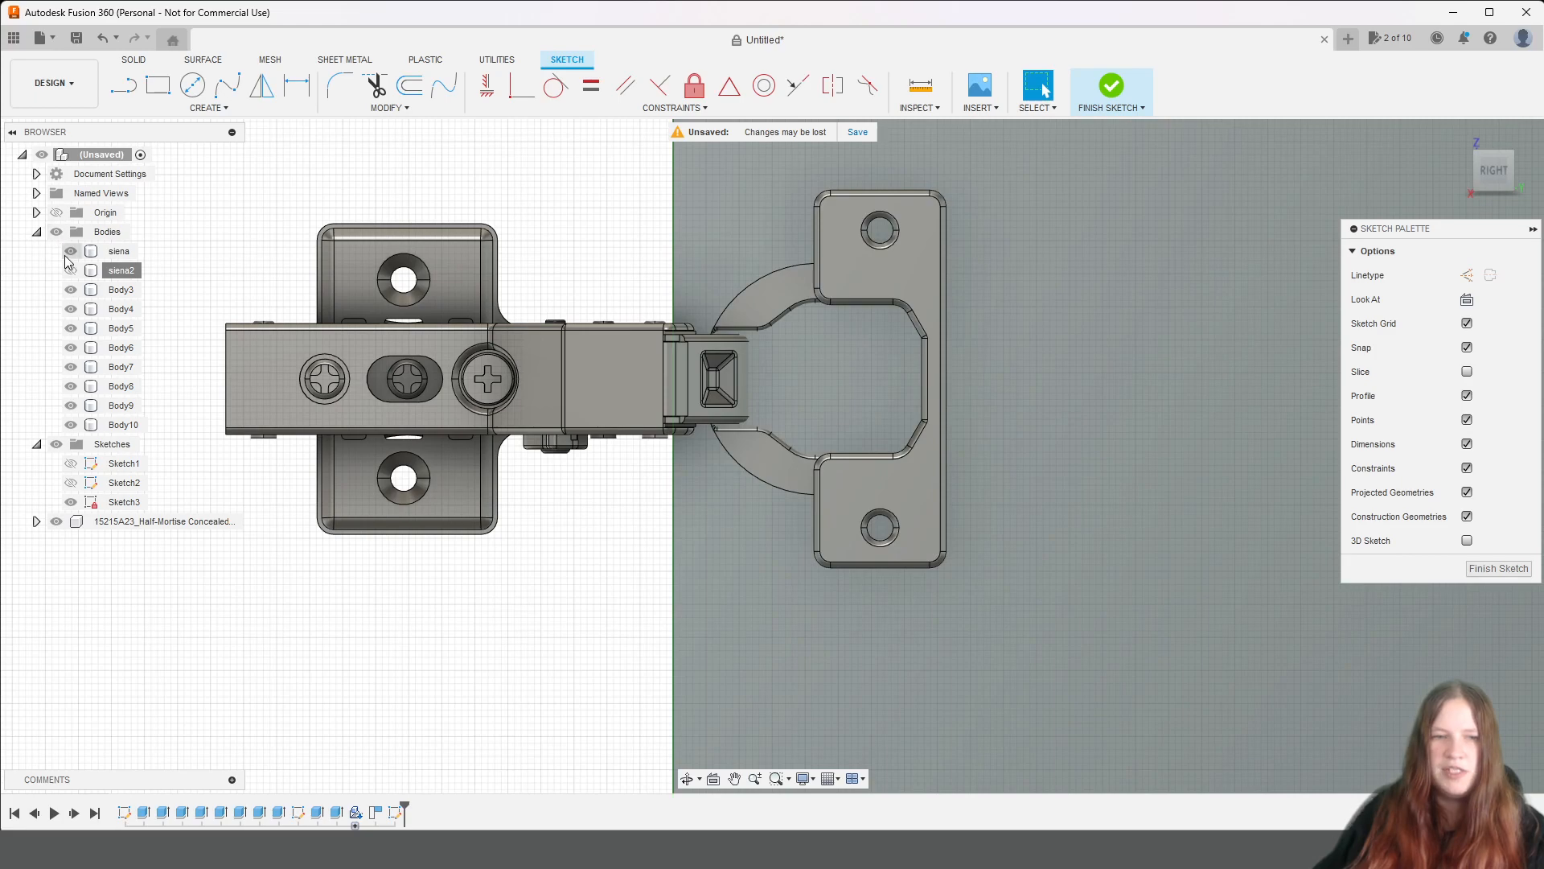
left_click(71, 251)
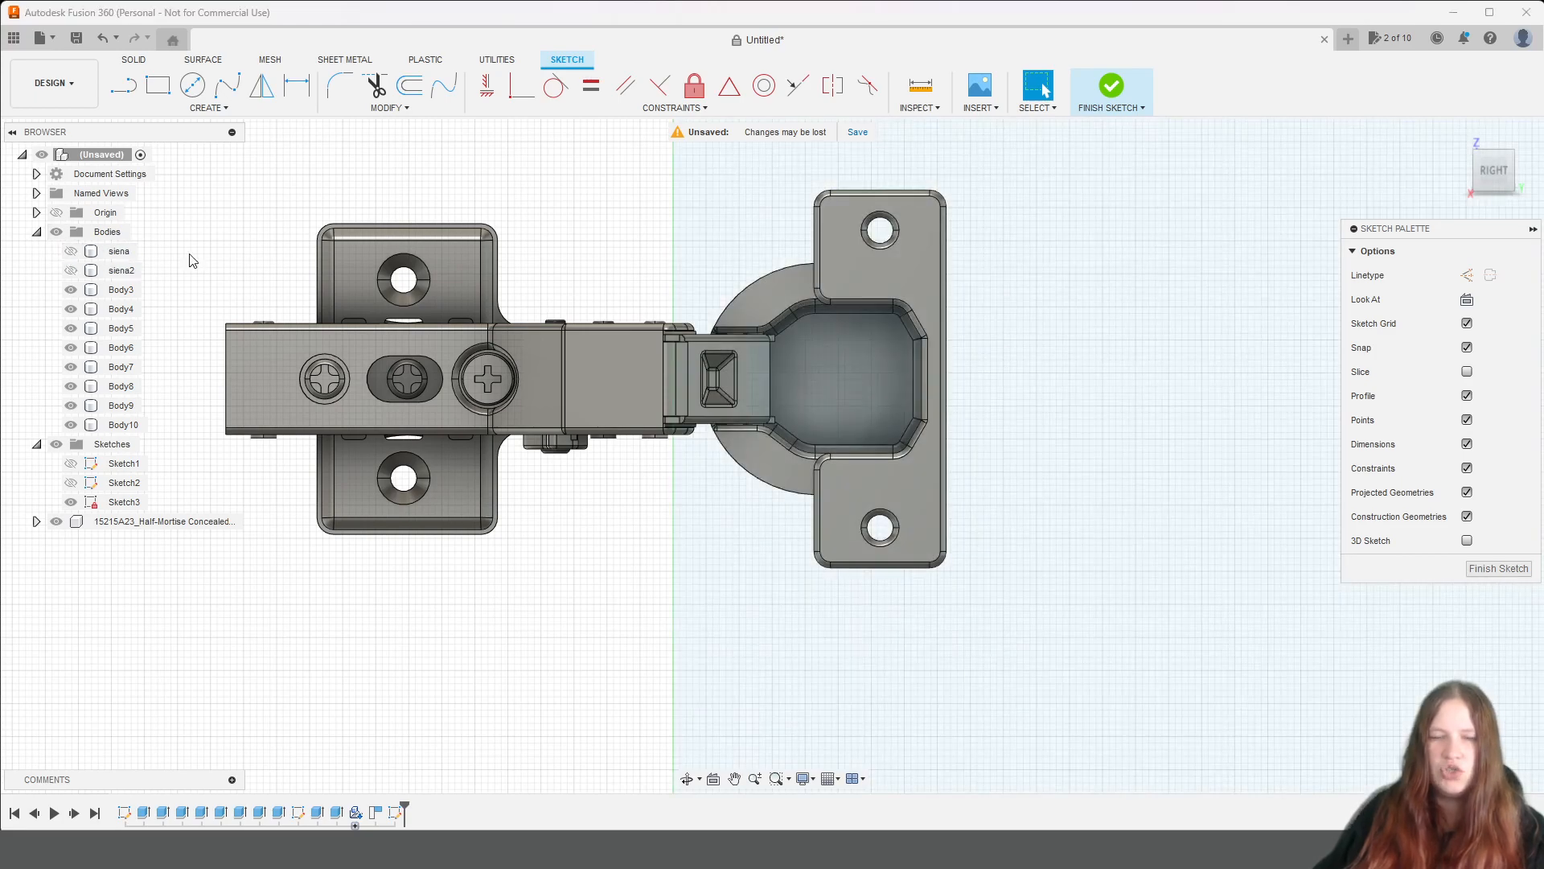
From the left side, start the Project command with the sloped edge along the hinge cup's upper contour selected.
left_click(1471, 177)
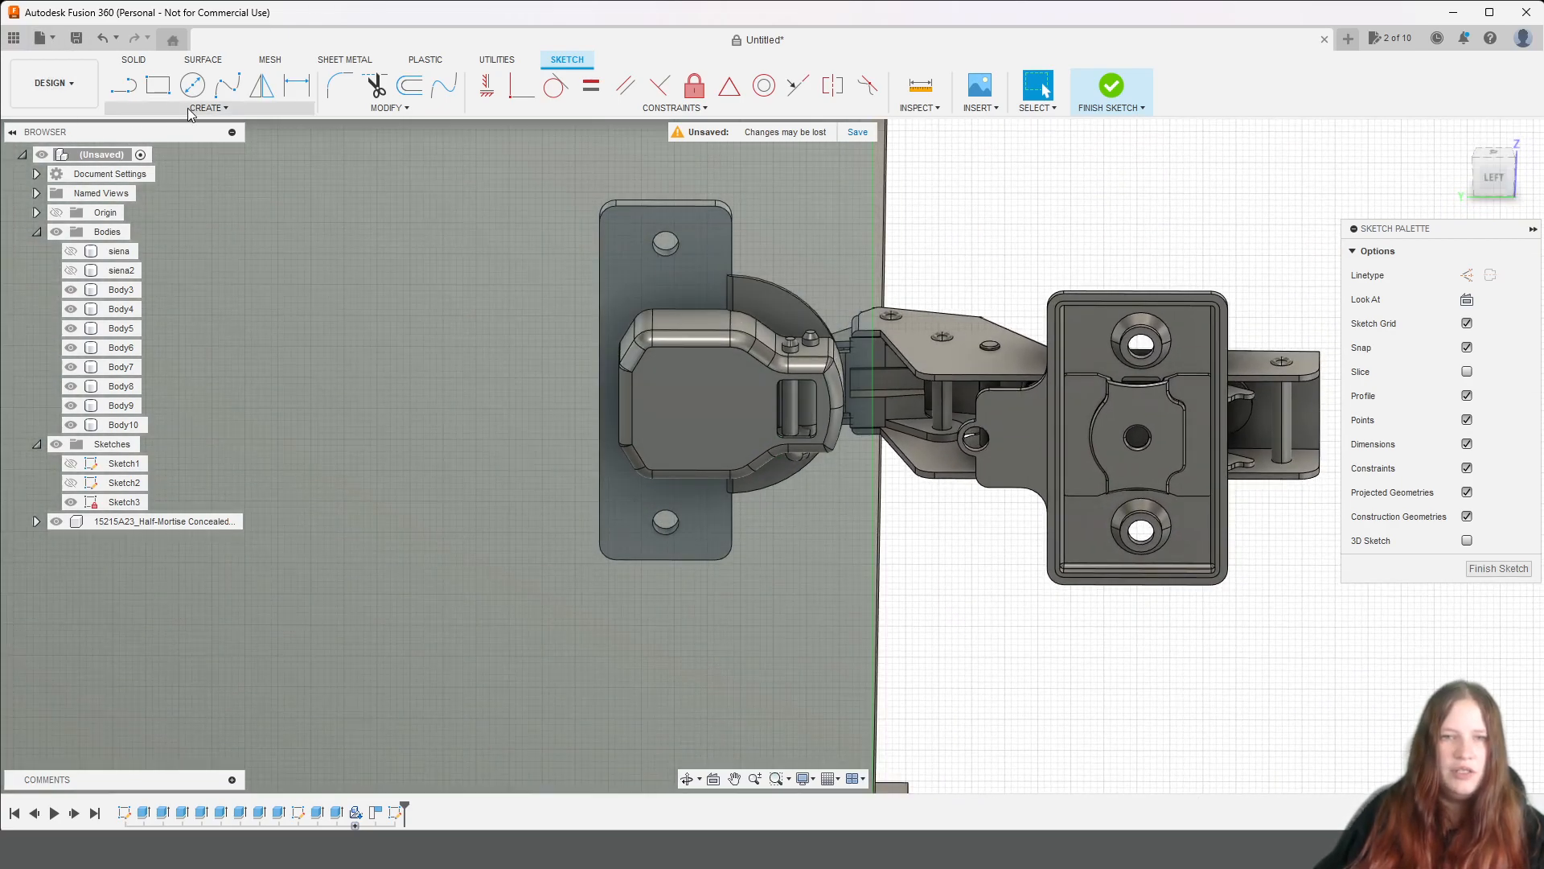
left_click(190, 109)
mouse_move(205, 356)
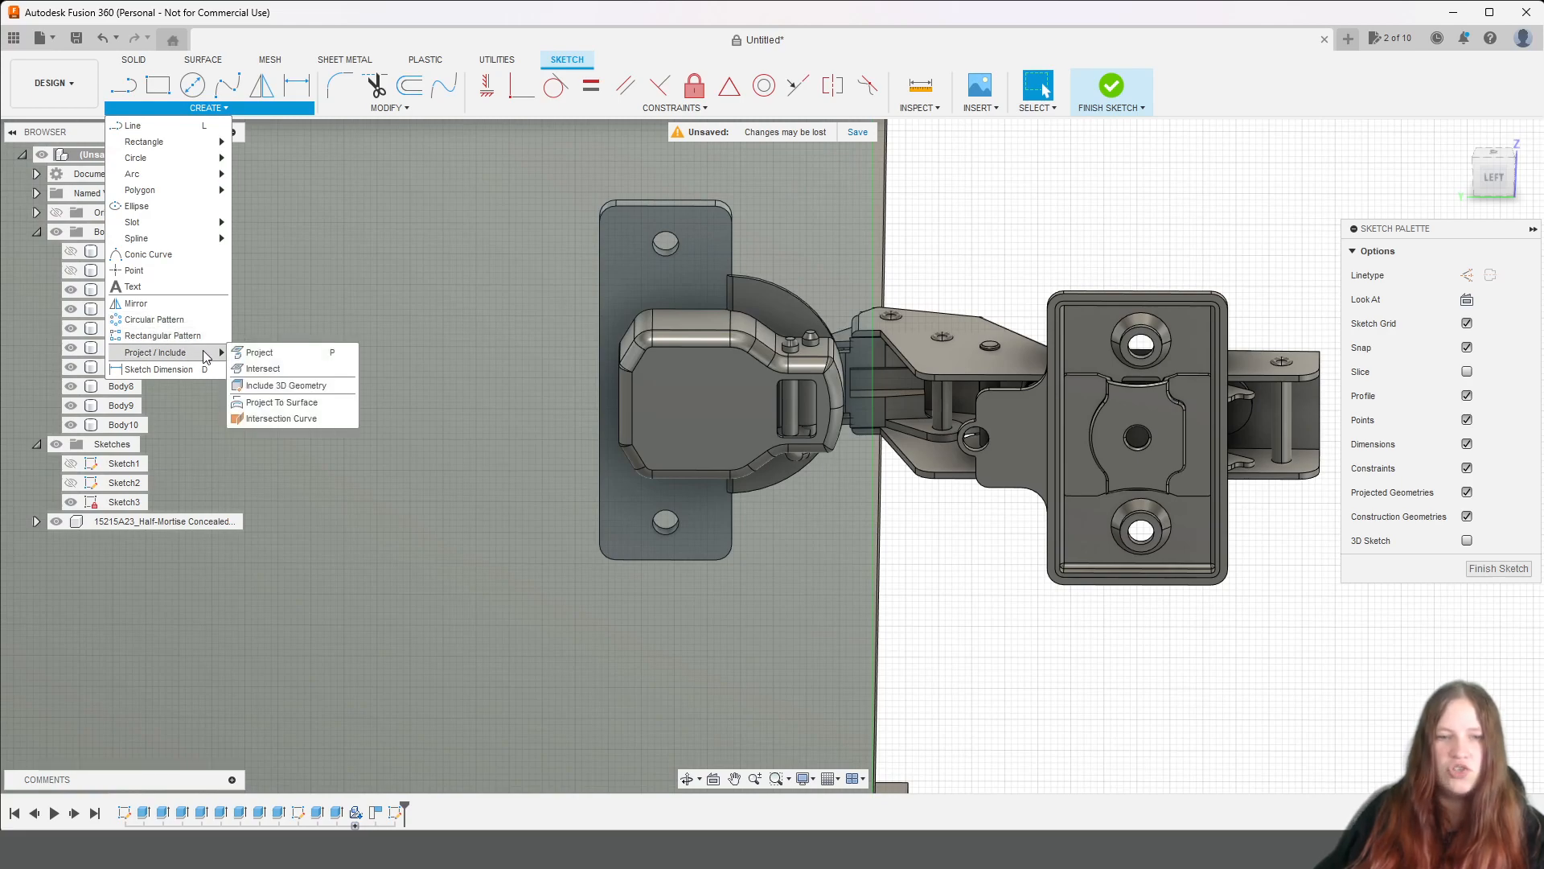
scroll(780, 342, "up", 5)
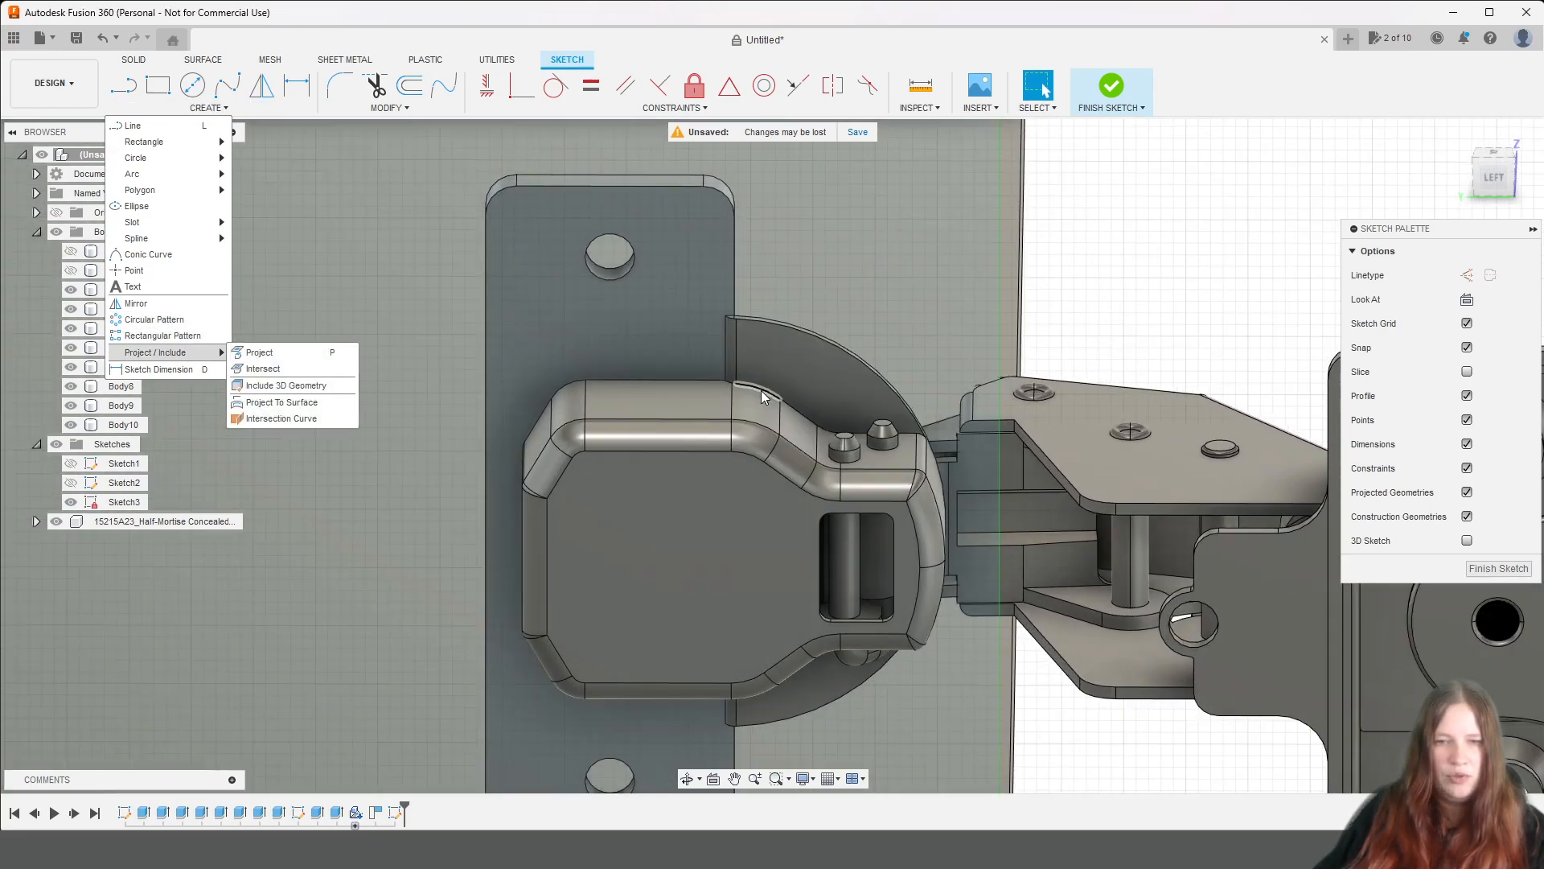
scroll(761, 389, "up", 6)
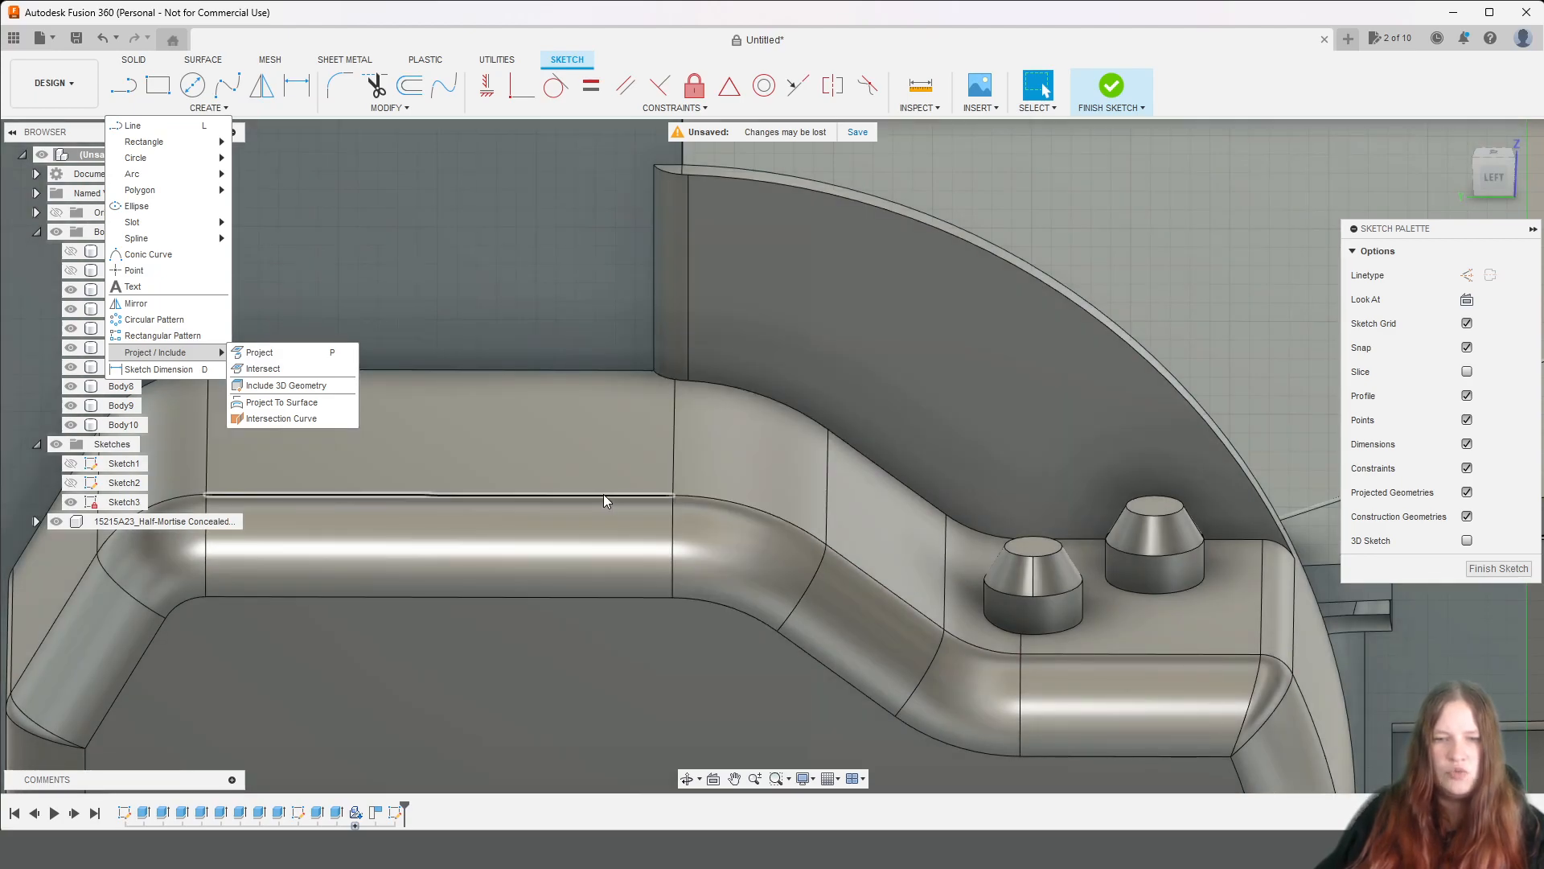
left_click(603, 494)
left_click(748, 505)
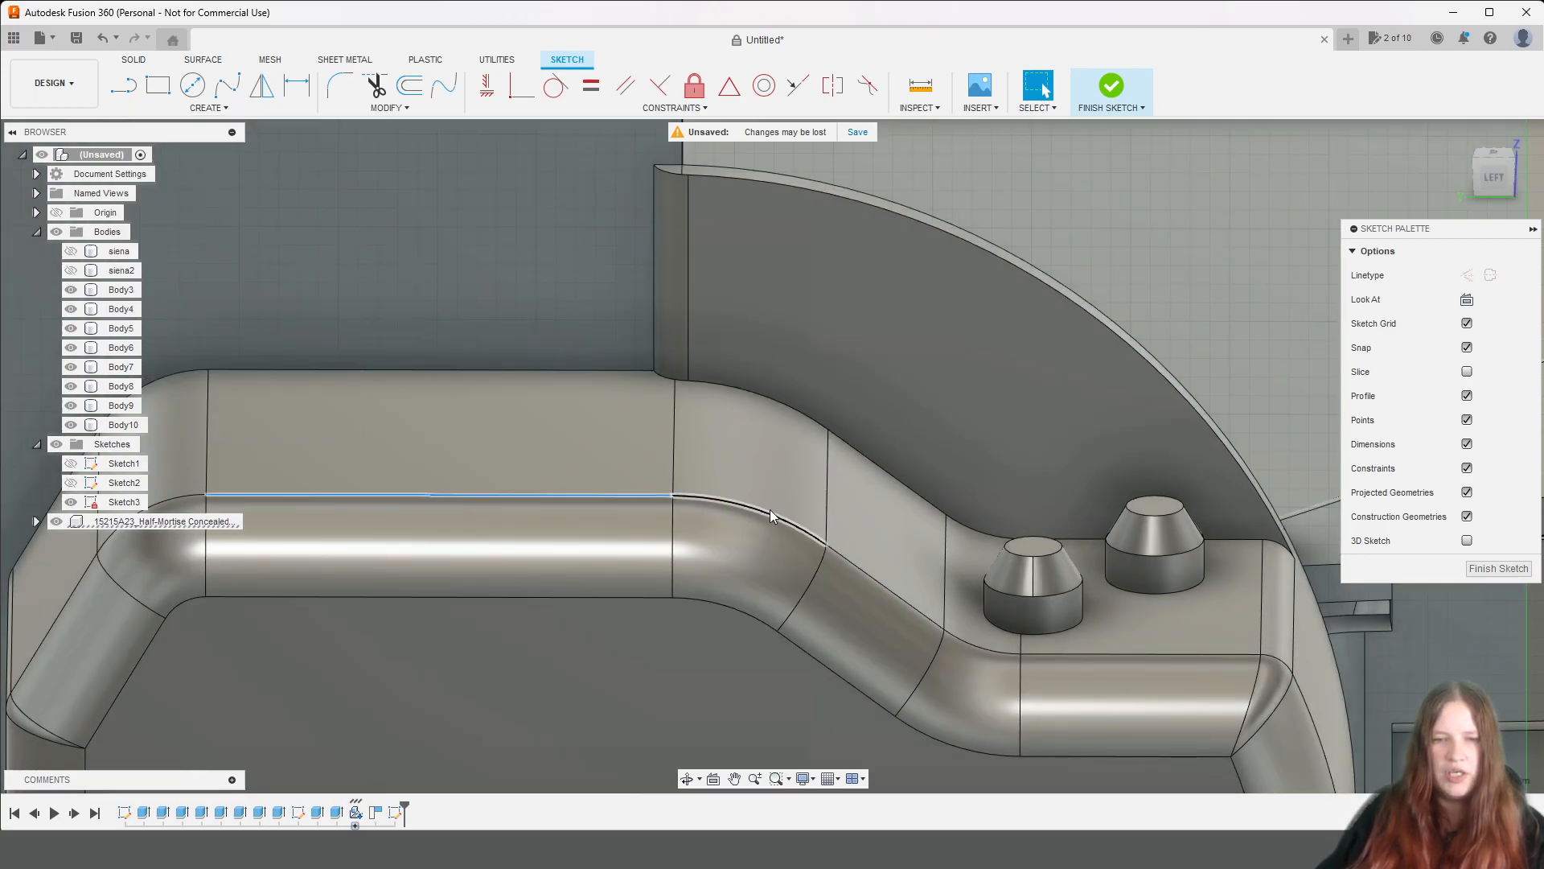
left_click(909, 601)
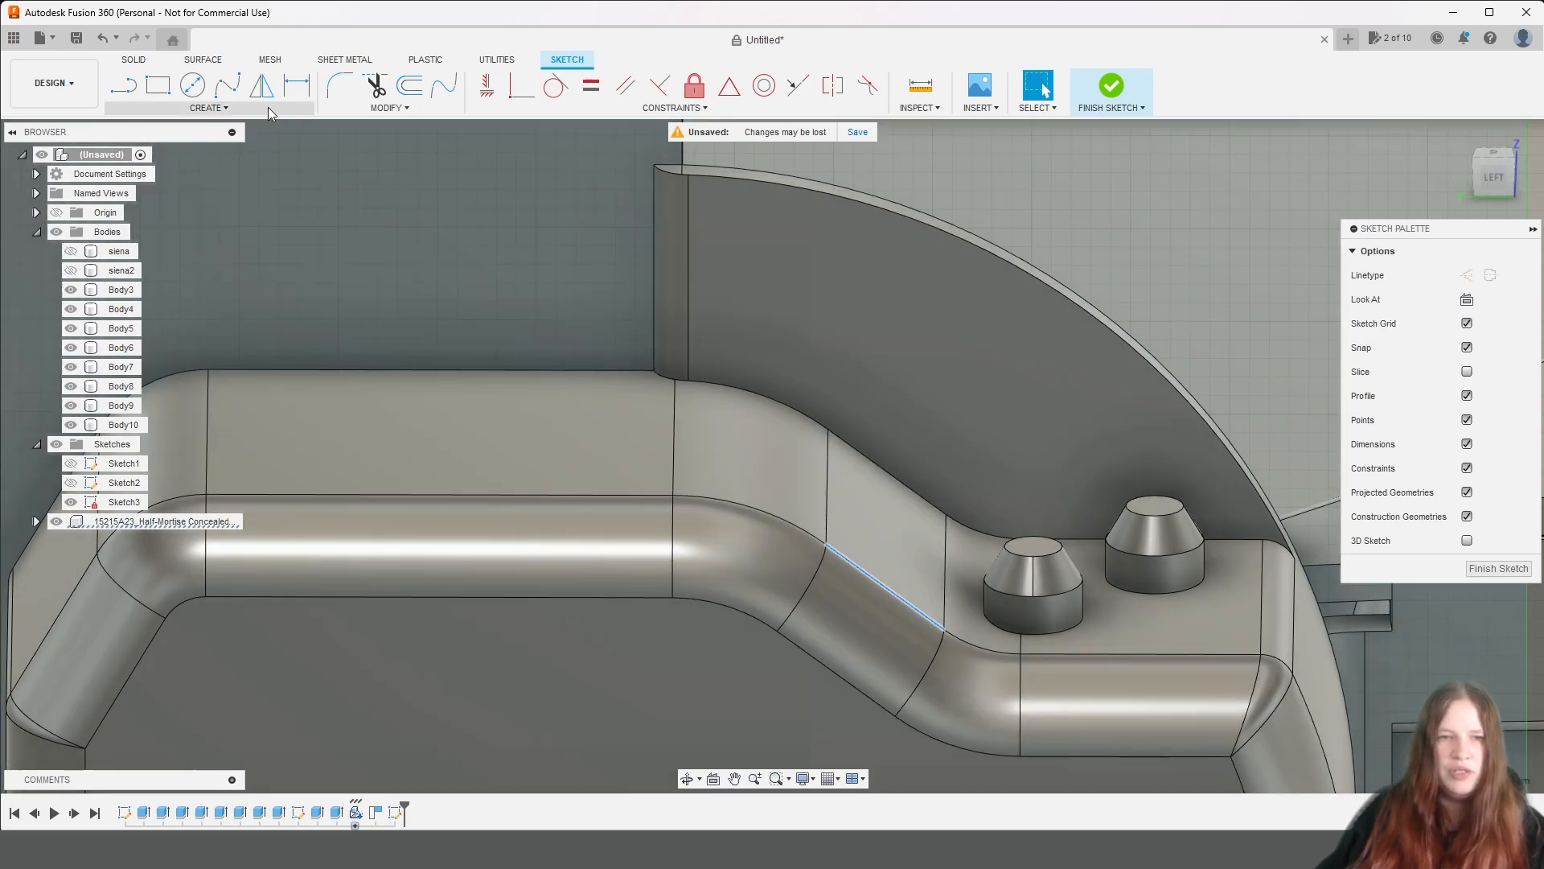
left_click(268, 107)
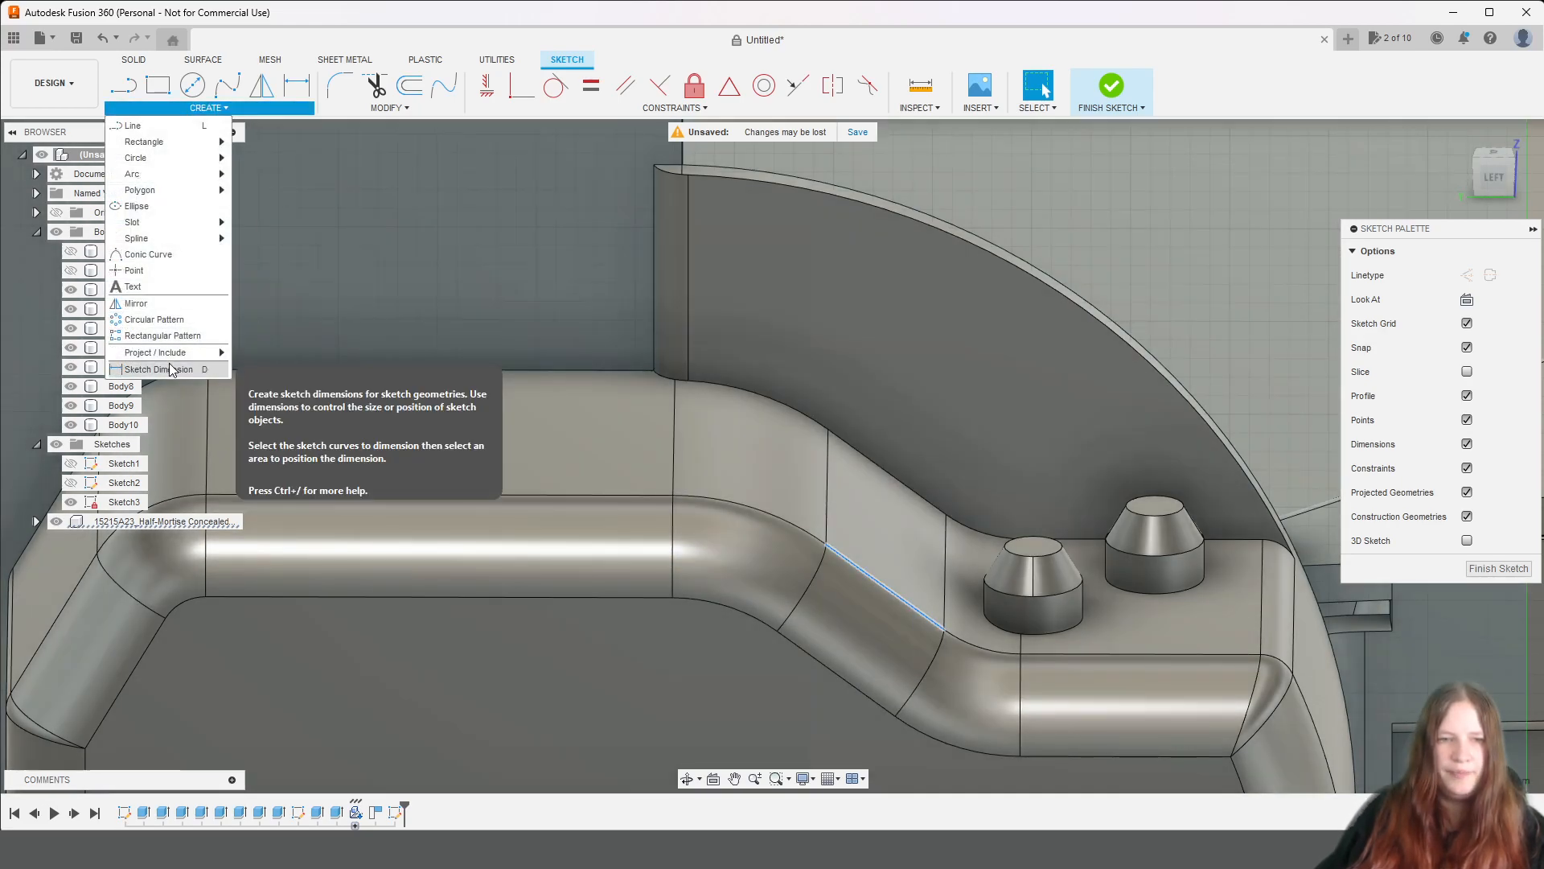
left_click(277, 364)
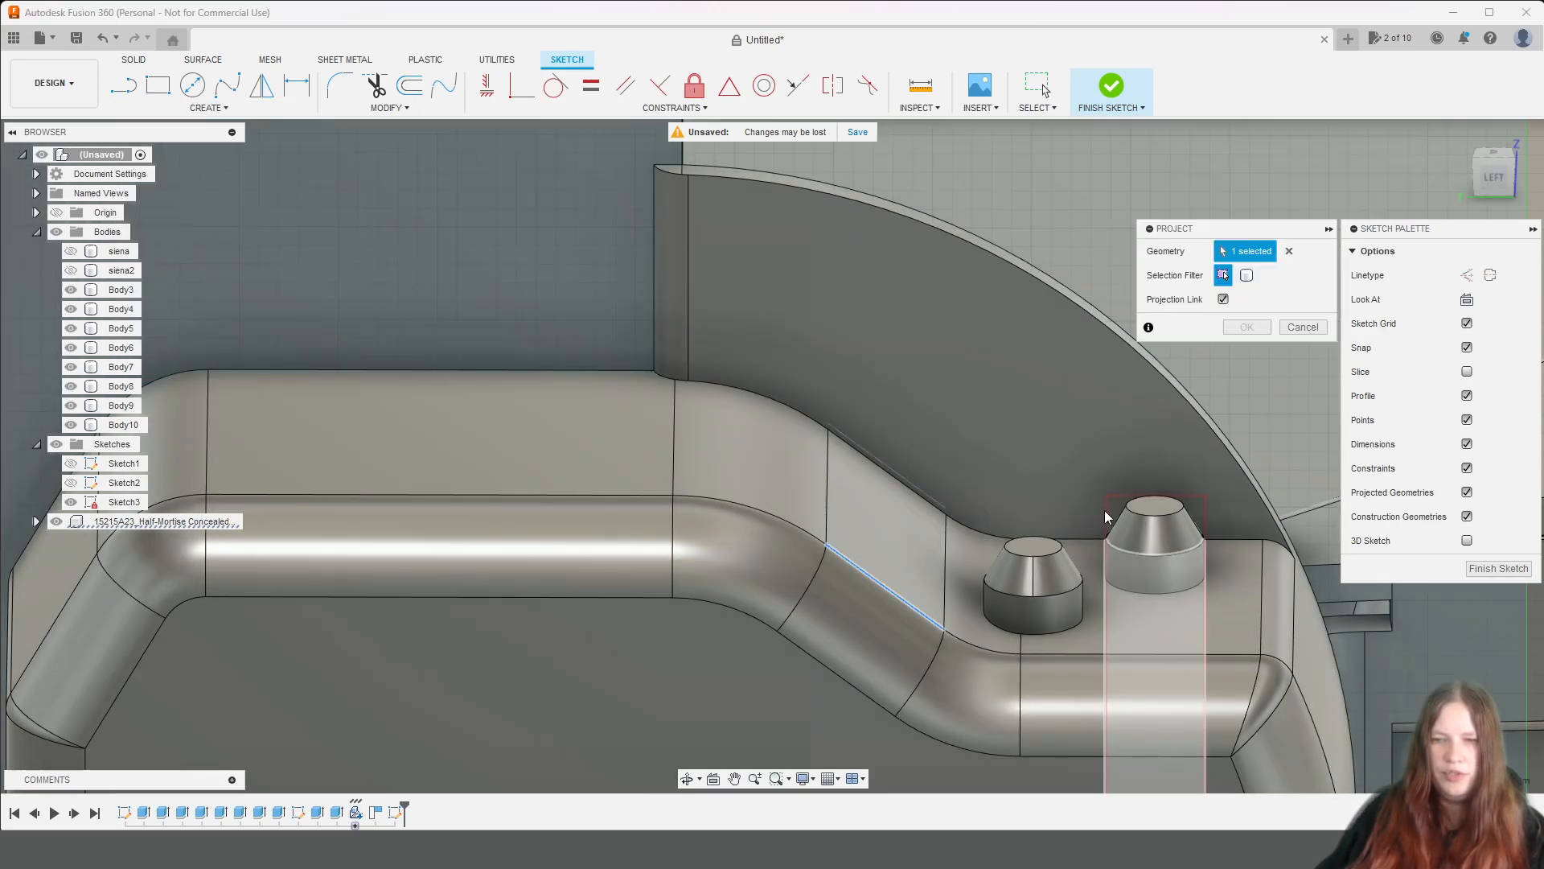
Add the hinge cup's upper curved edge, long straight edge and rounded corner to the projected geometry.
left_click(576, 505)
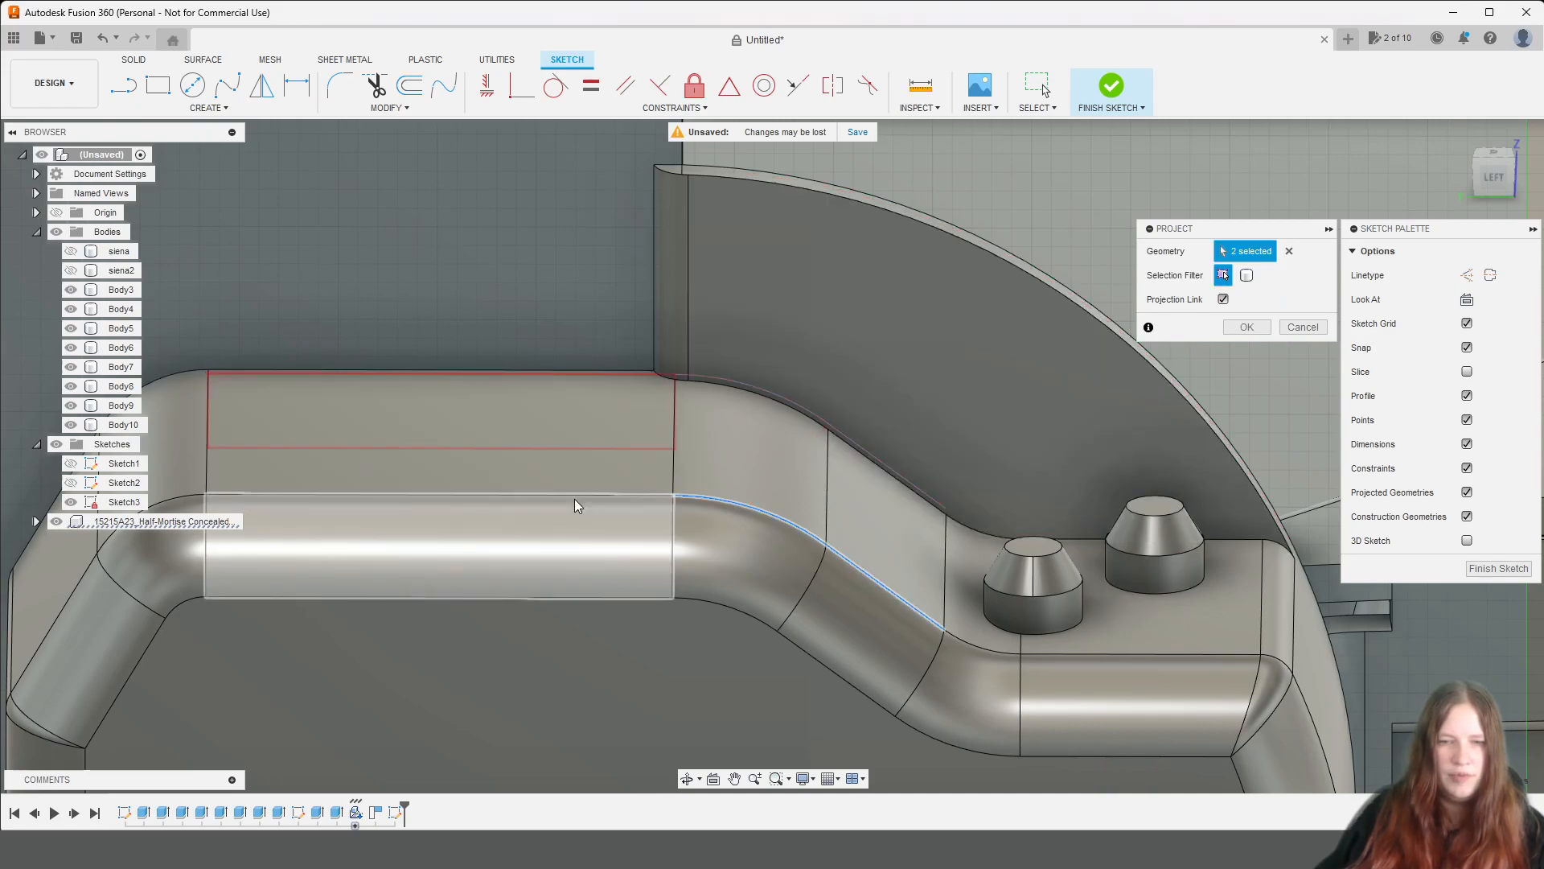
left_click(566, 495)
middle_click_drag(249, 659, 658, 420)
left_click(531, 286)
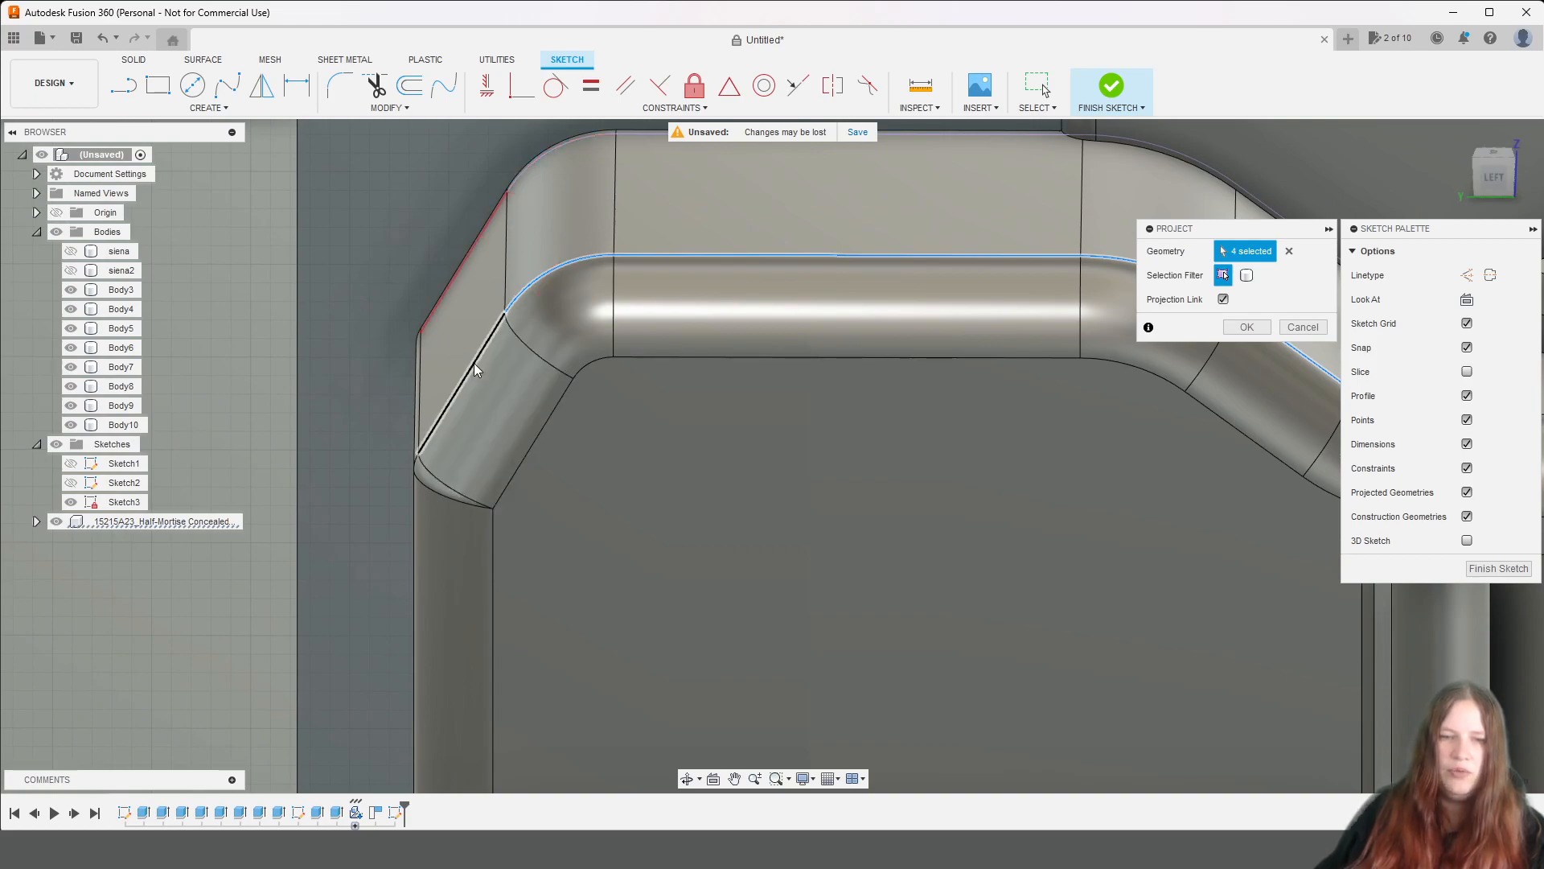
Add the cup's far upper sloped edge, small corner edge and long vertical edge to the projected geometry.
middle_click_drag(526, 447, 822, 281)
left_click_drag(1486, 184, 1499, 184)
middle_click_drag(947, 307, 936, 561)
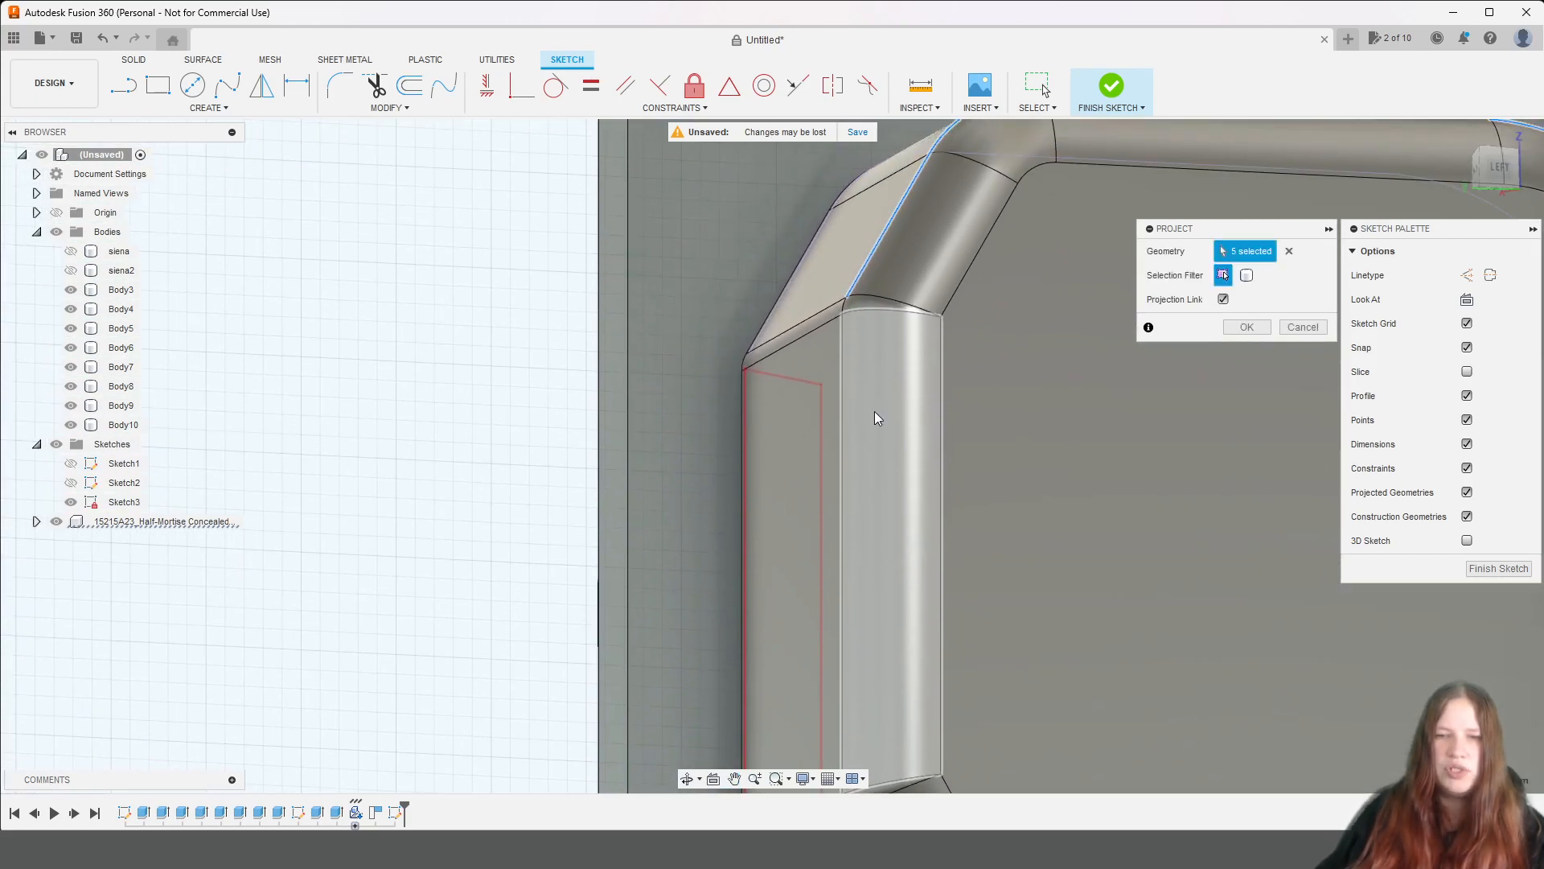
left_click(844, 308)
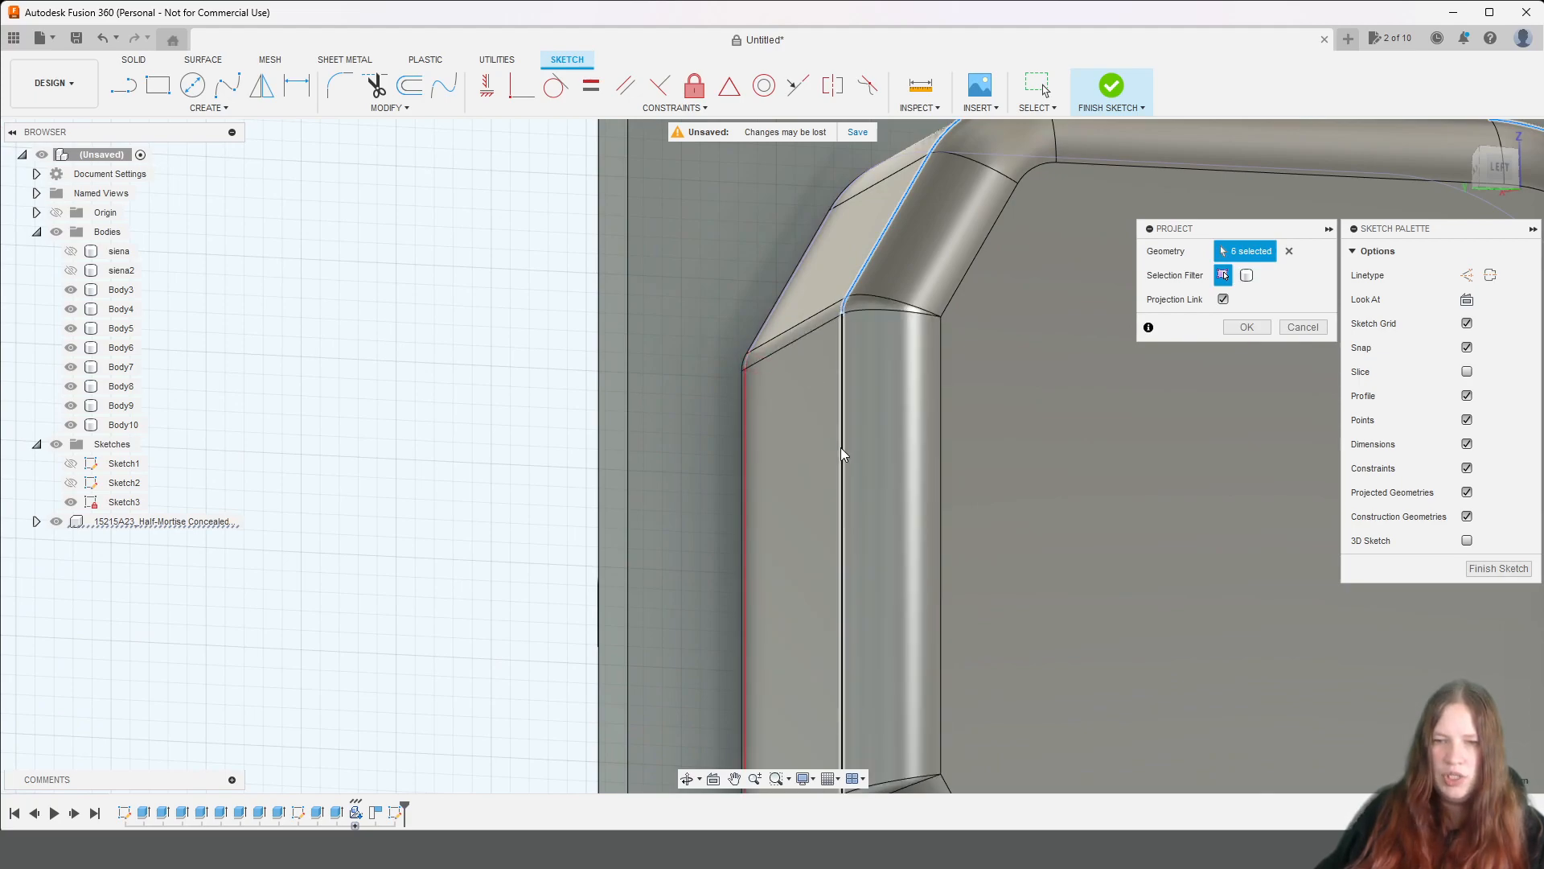
left_click(842, 451)
Add the cup's far lower sloped edge, rounded corner and long straight lower edge to the projected geometry.
middle_click_drag(1166, 720, 998, 284)
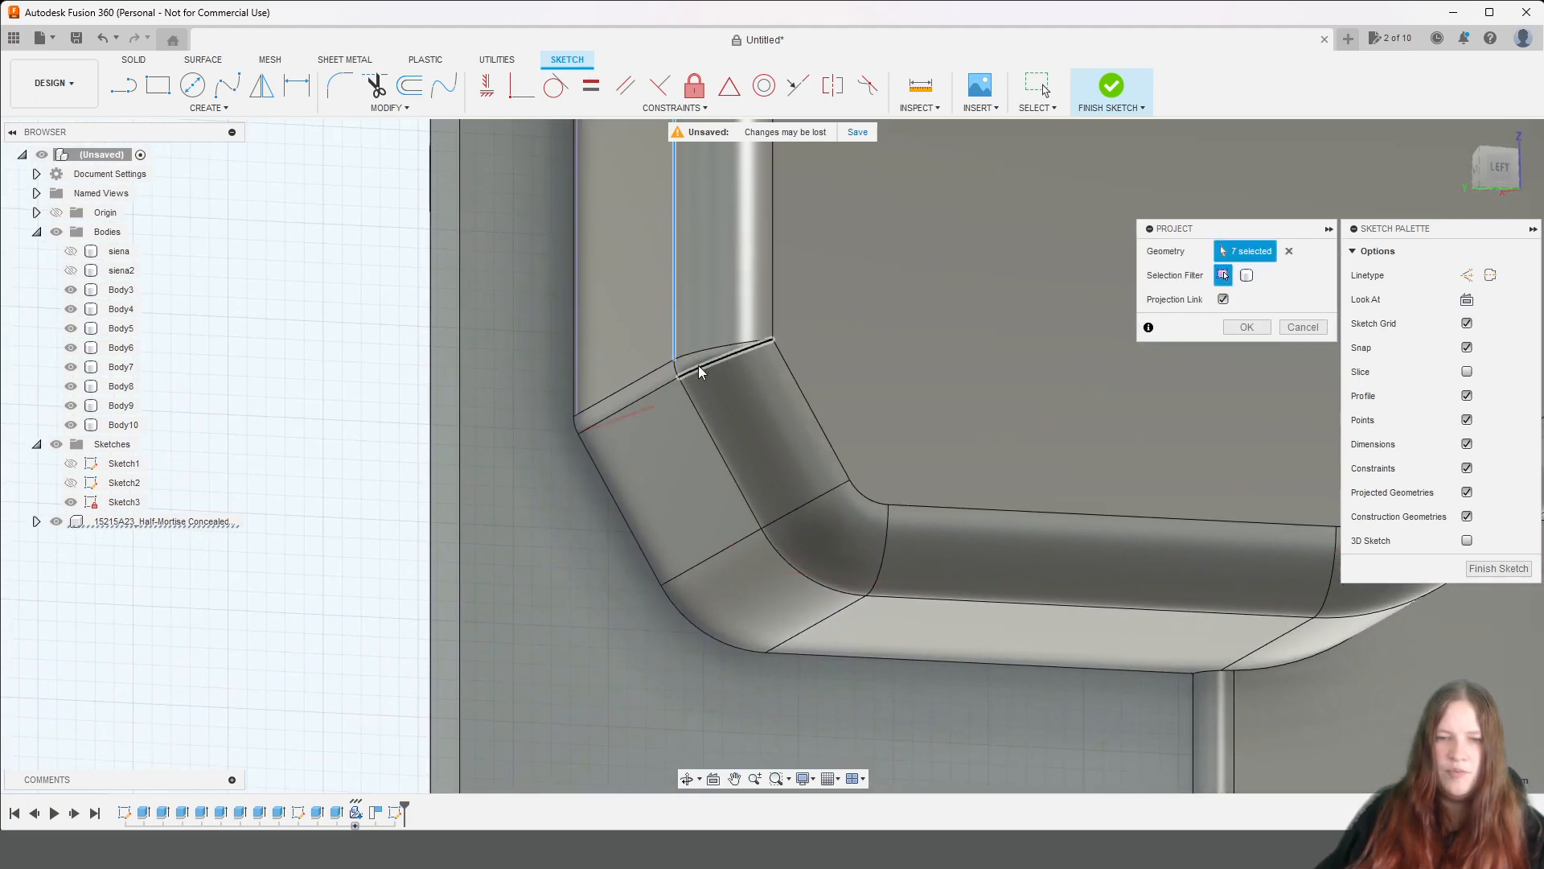
left_click(712, 436)
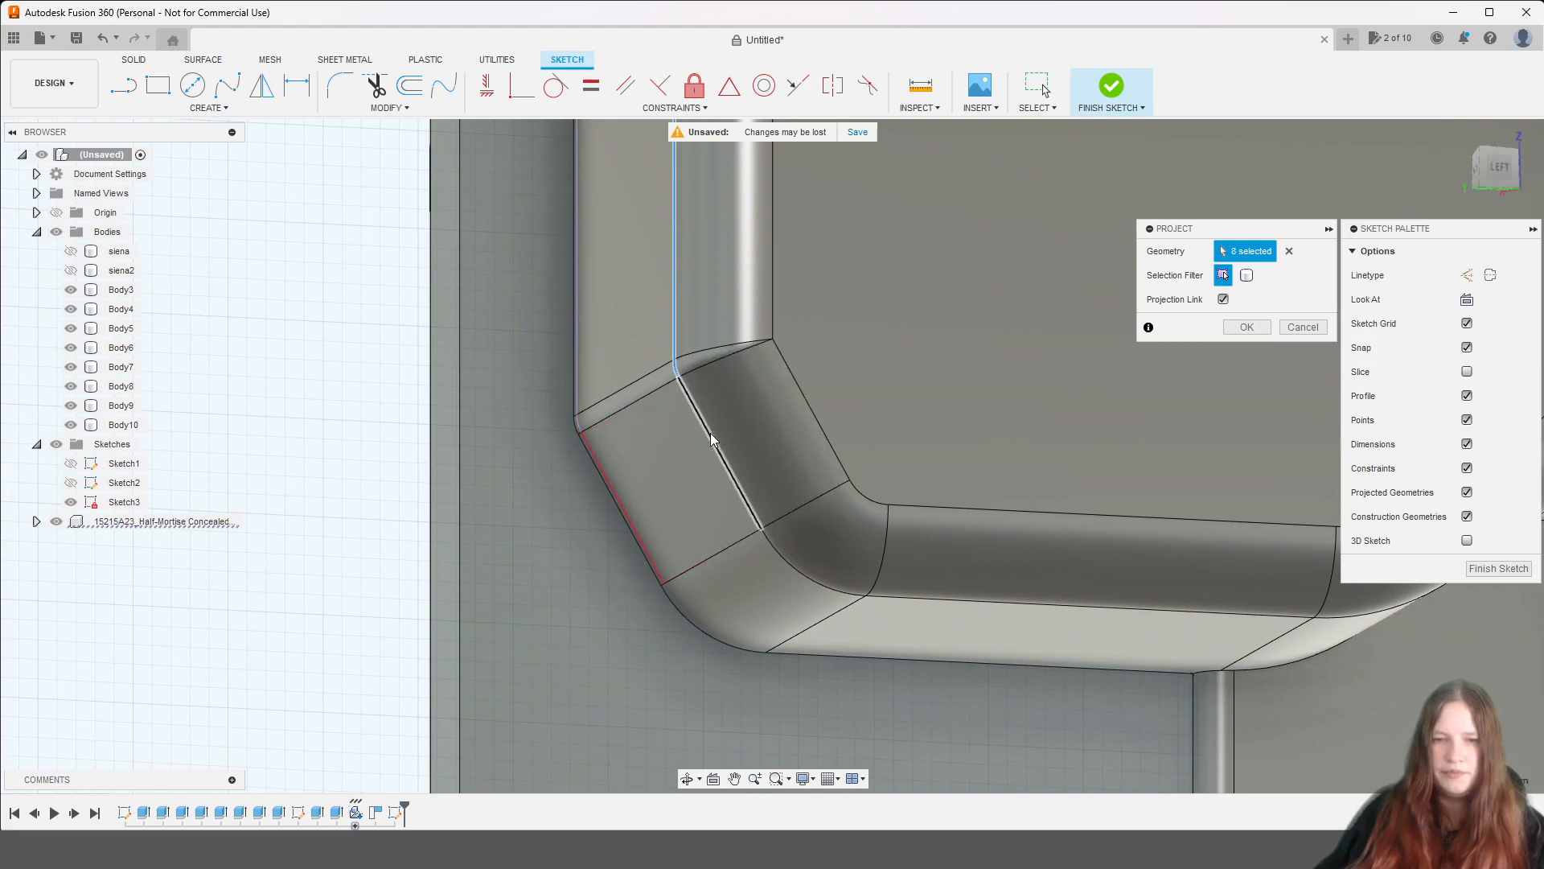
left_click(837, 592)
left_click(1022, 614)
Add the cup's near lower S-shaped contour, narrow-end straight edge, rounded corner and adjoining curved end edge to the projected geometry.
middle_click_drag(1024, 614, 786, 573)
left_click(811, 580)
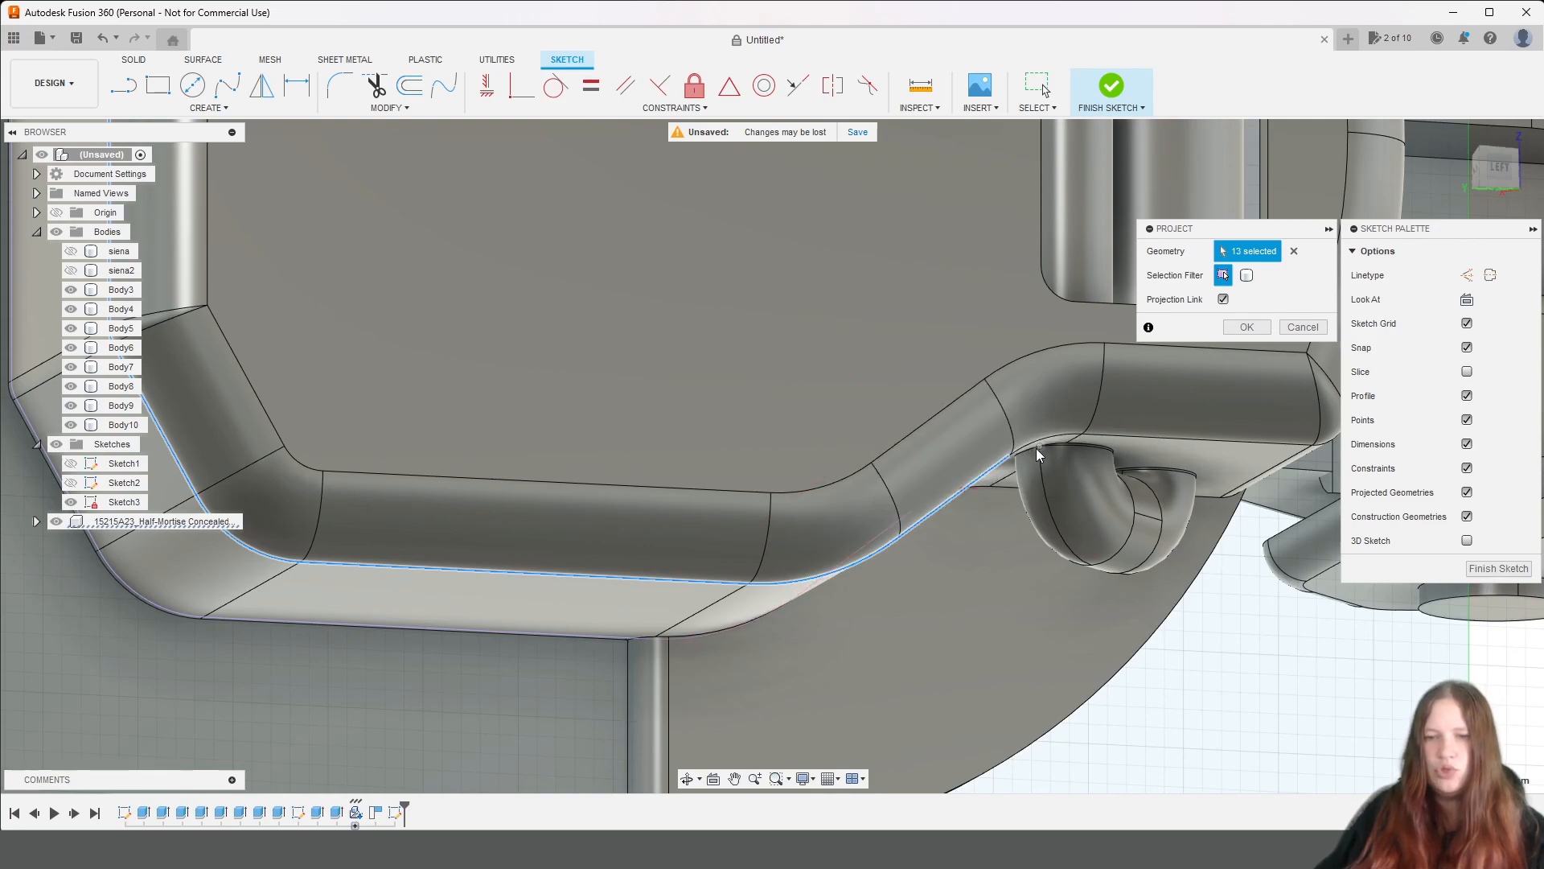
left_click(1142, 443)
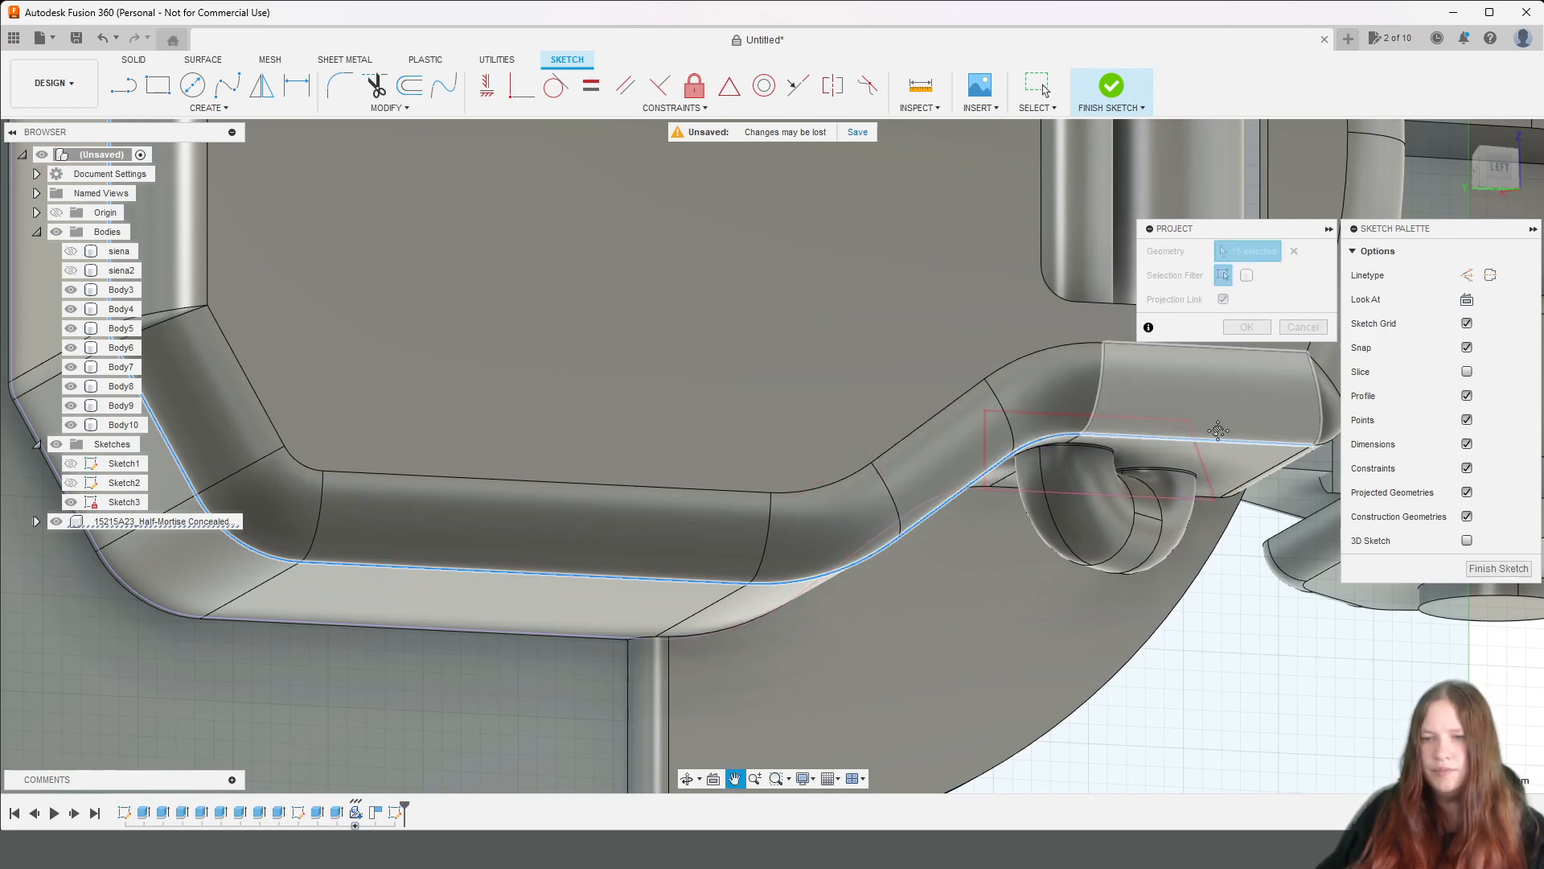
middle_click_drag(1142, 443, 846, 500)
left_click(856, 489)
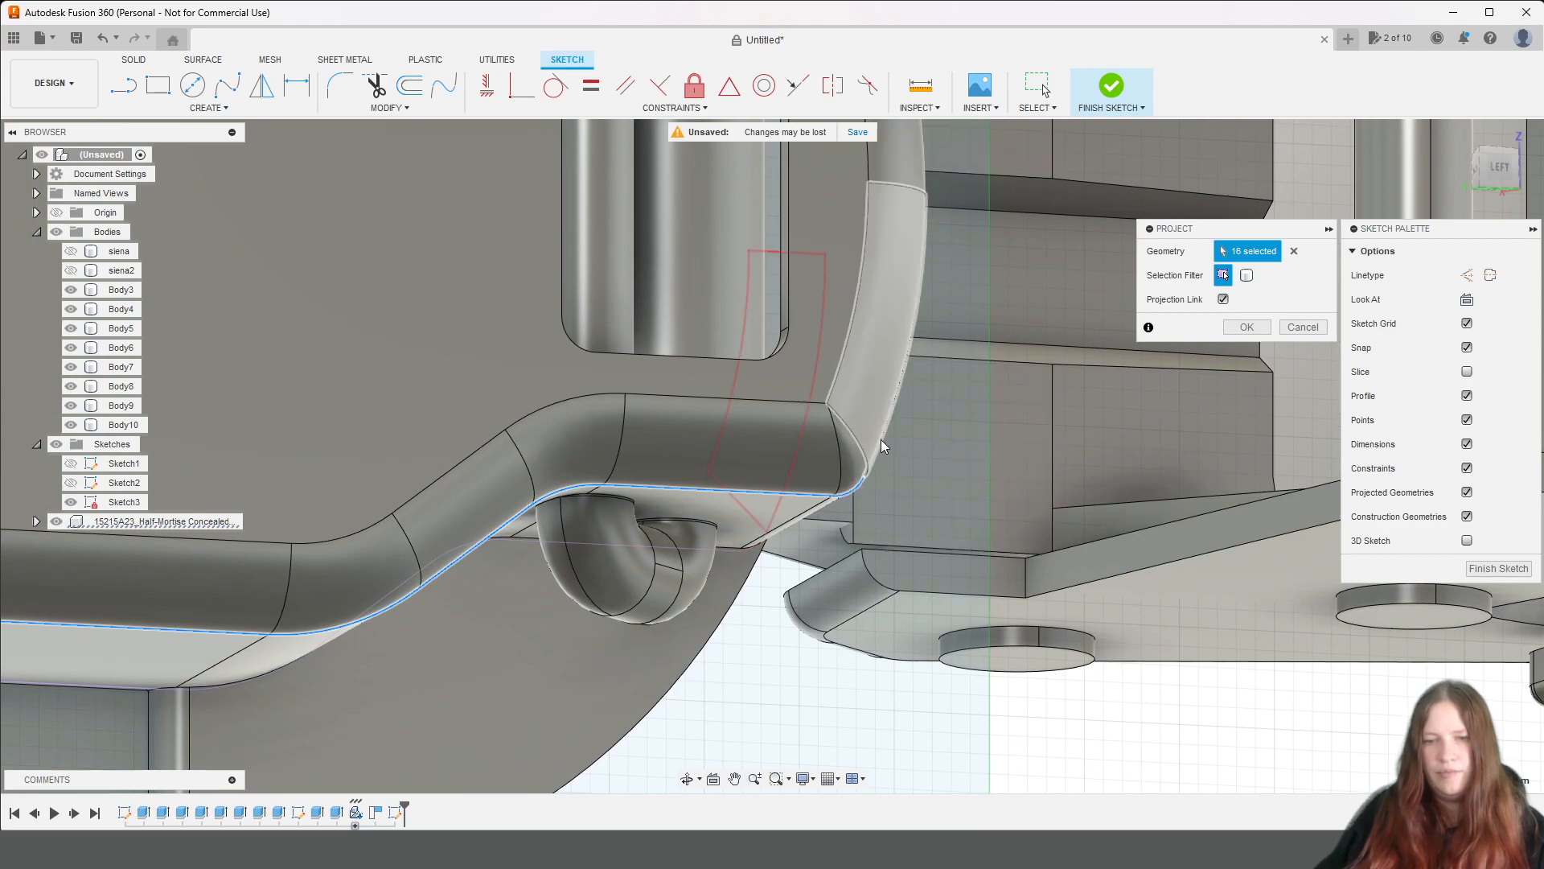
left_click(882, 442)
Complete the cup outline with the narrow end's upper corner, straight edge and adjoining curve, and apply the projection.
left_click_drag(1490, 173, 1380, 234)
middle_click_drag(993, 312, 1181, 510)
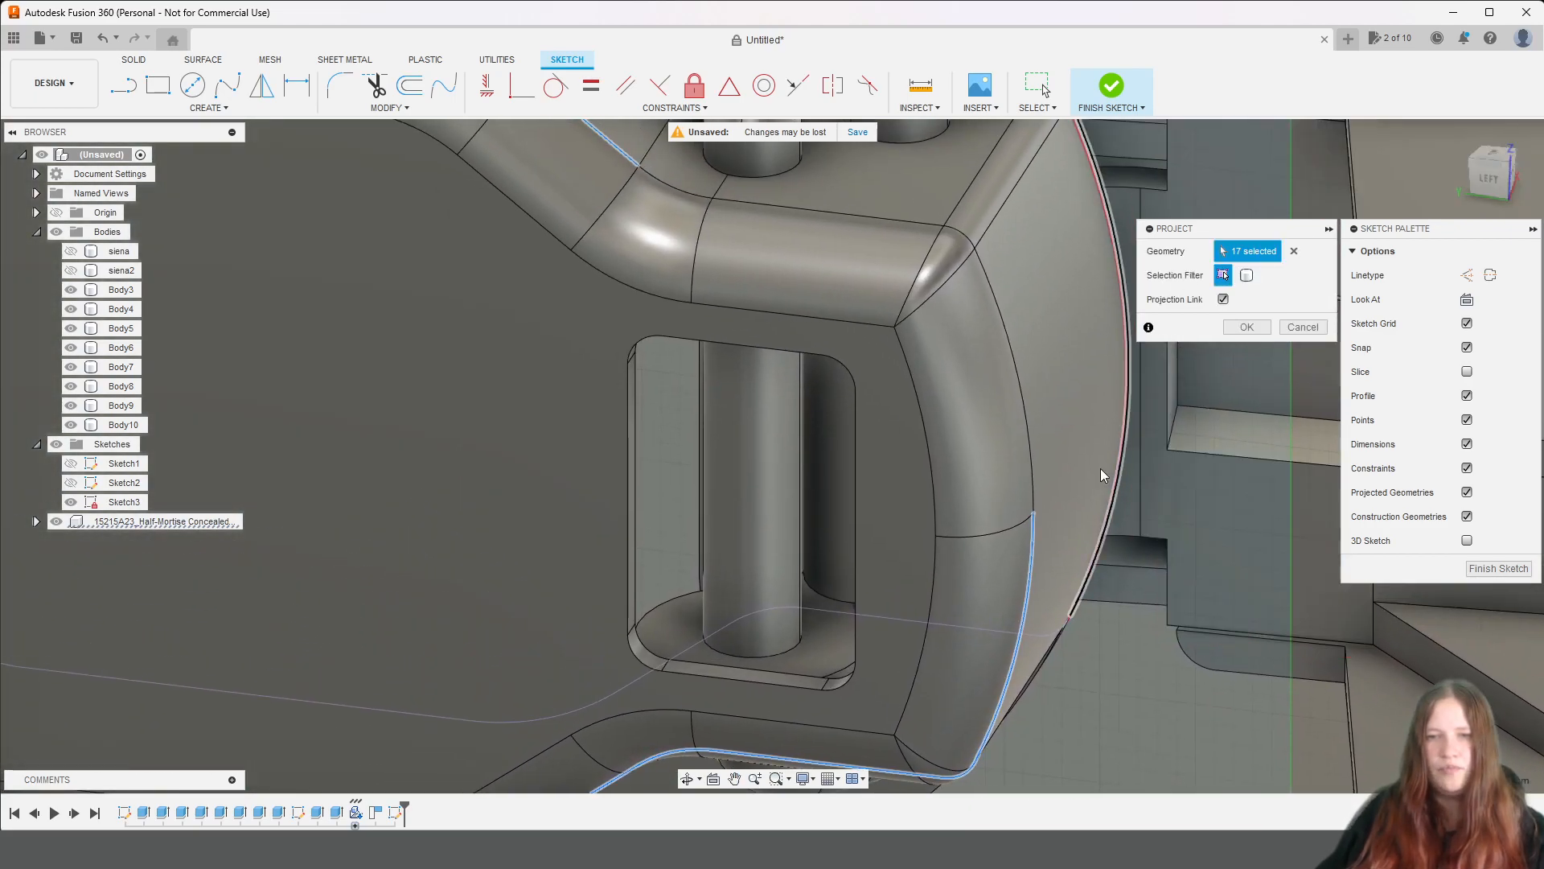
scroll(1106, 470, "down", 2)
left_click(983, 280)
left_click(915, 262)
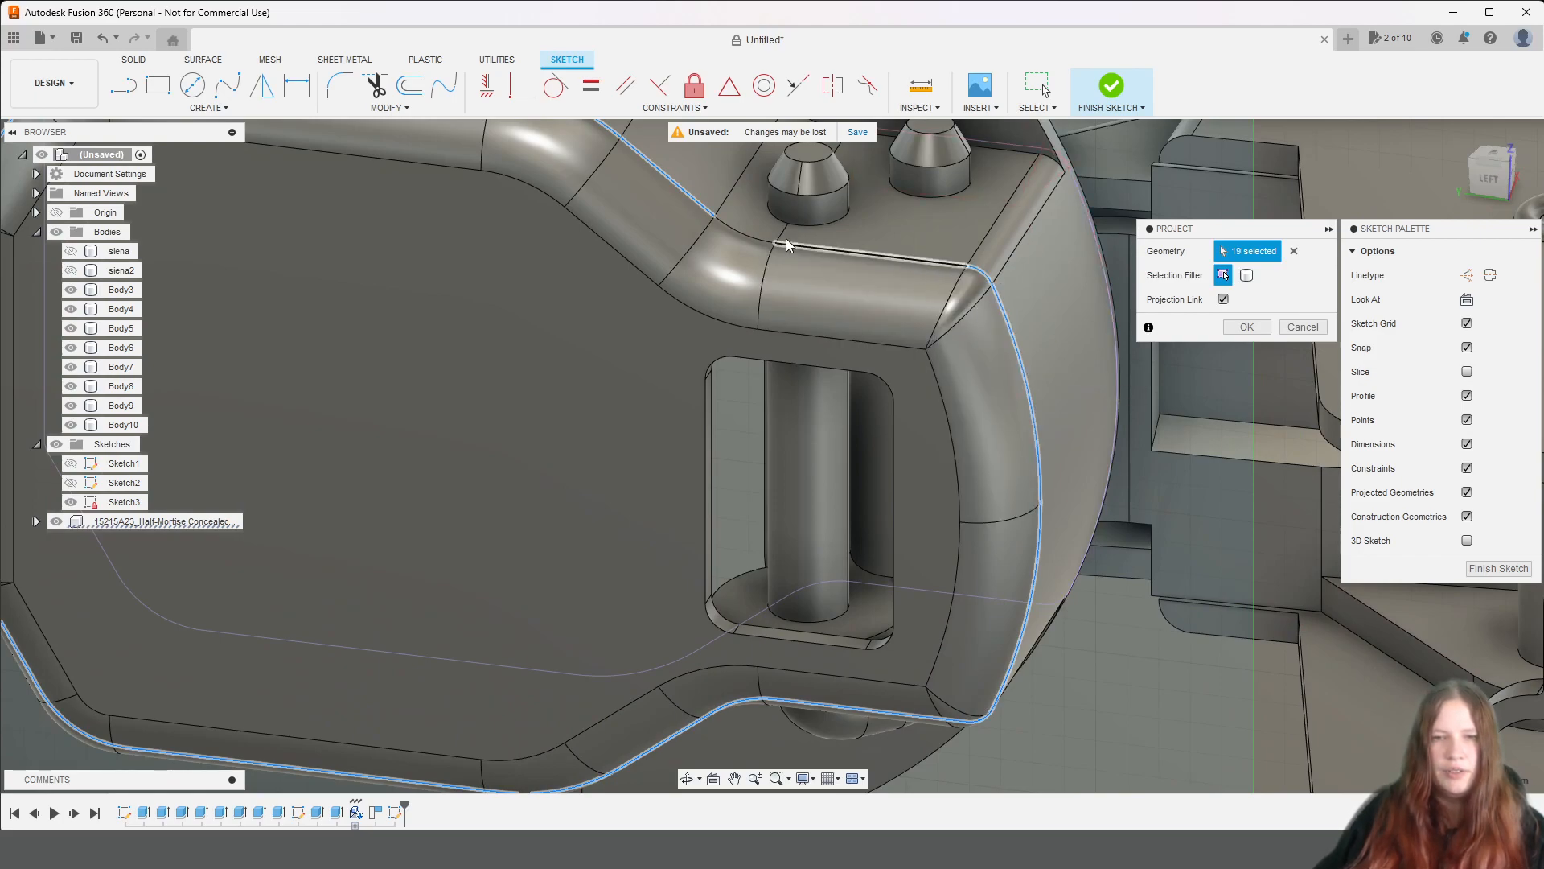
left_click(746, 234)
left_click(1247, 326)
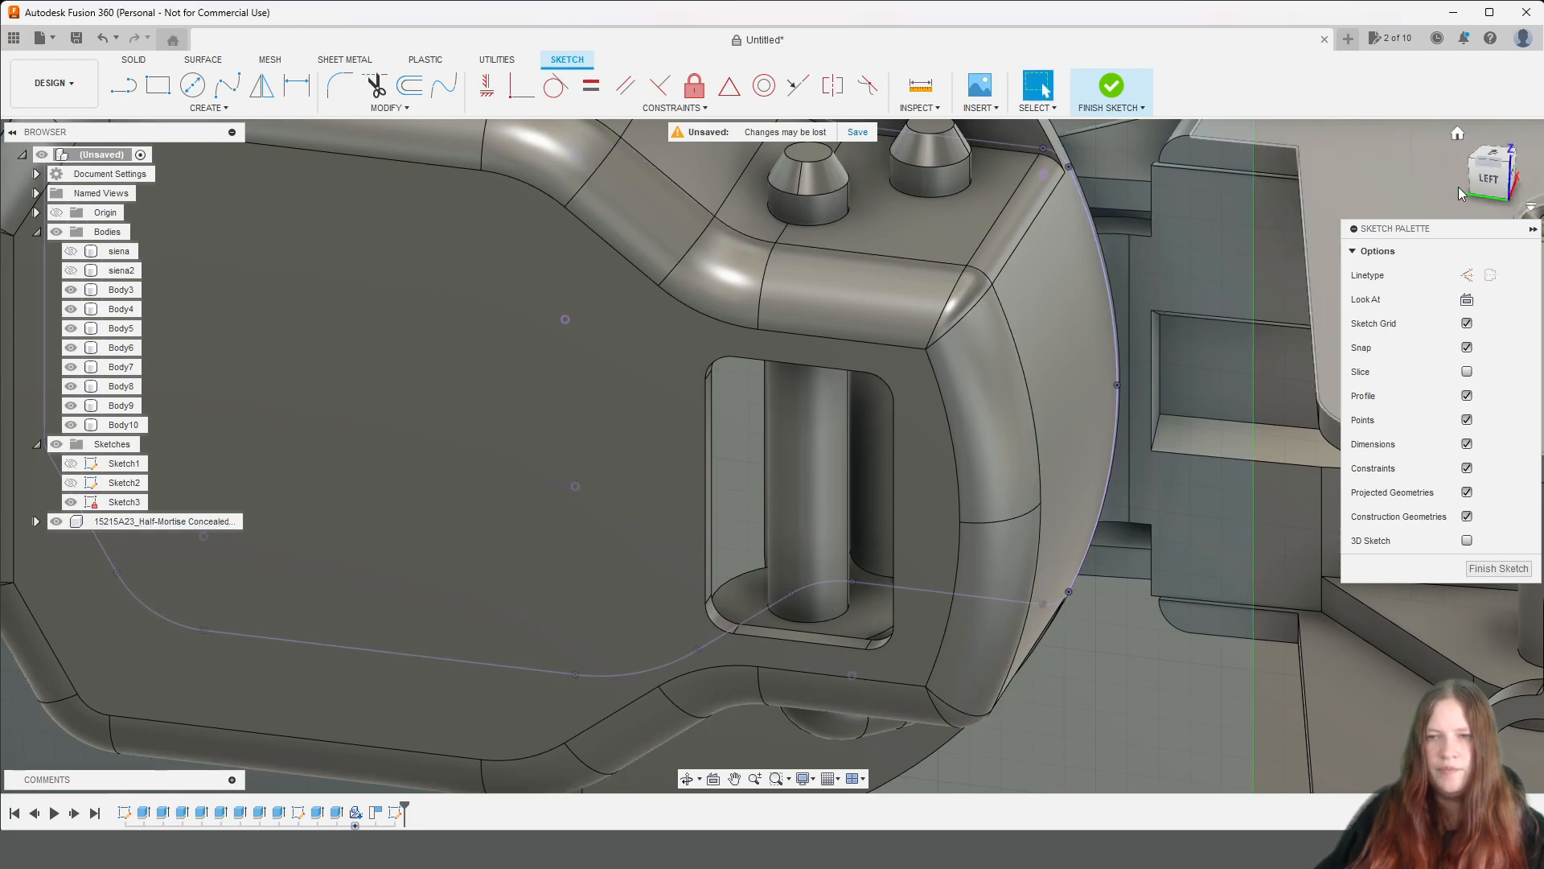
Examine the projected outline against the hinge cup from the right side.
middle_click_drag(1428, 186, 841, 368, "shift")
scroll(864, 369, "down", 4)
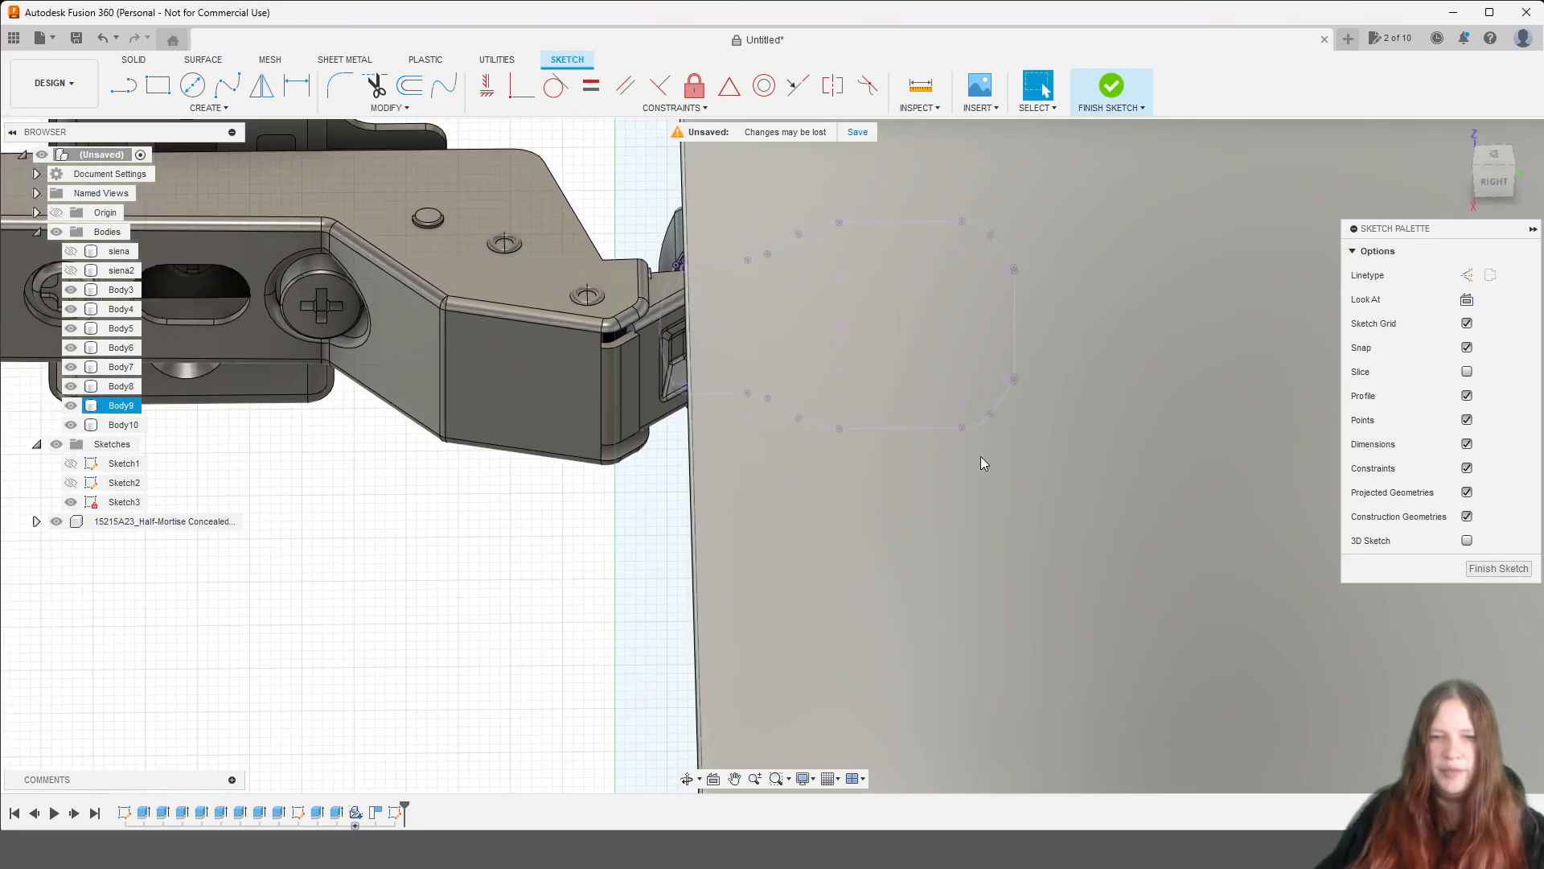
scroll(727, 255, "up", 3)
scroll(726, 254, "up", 1)
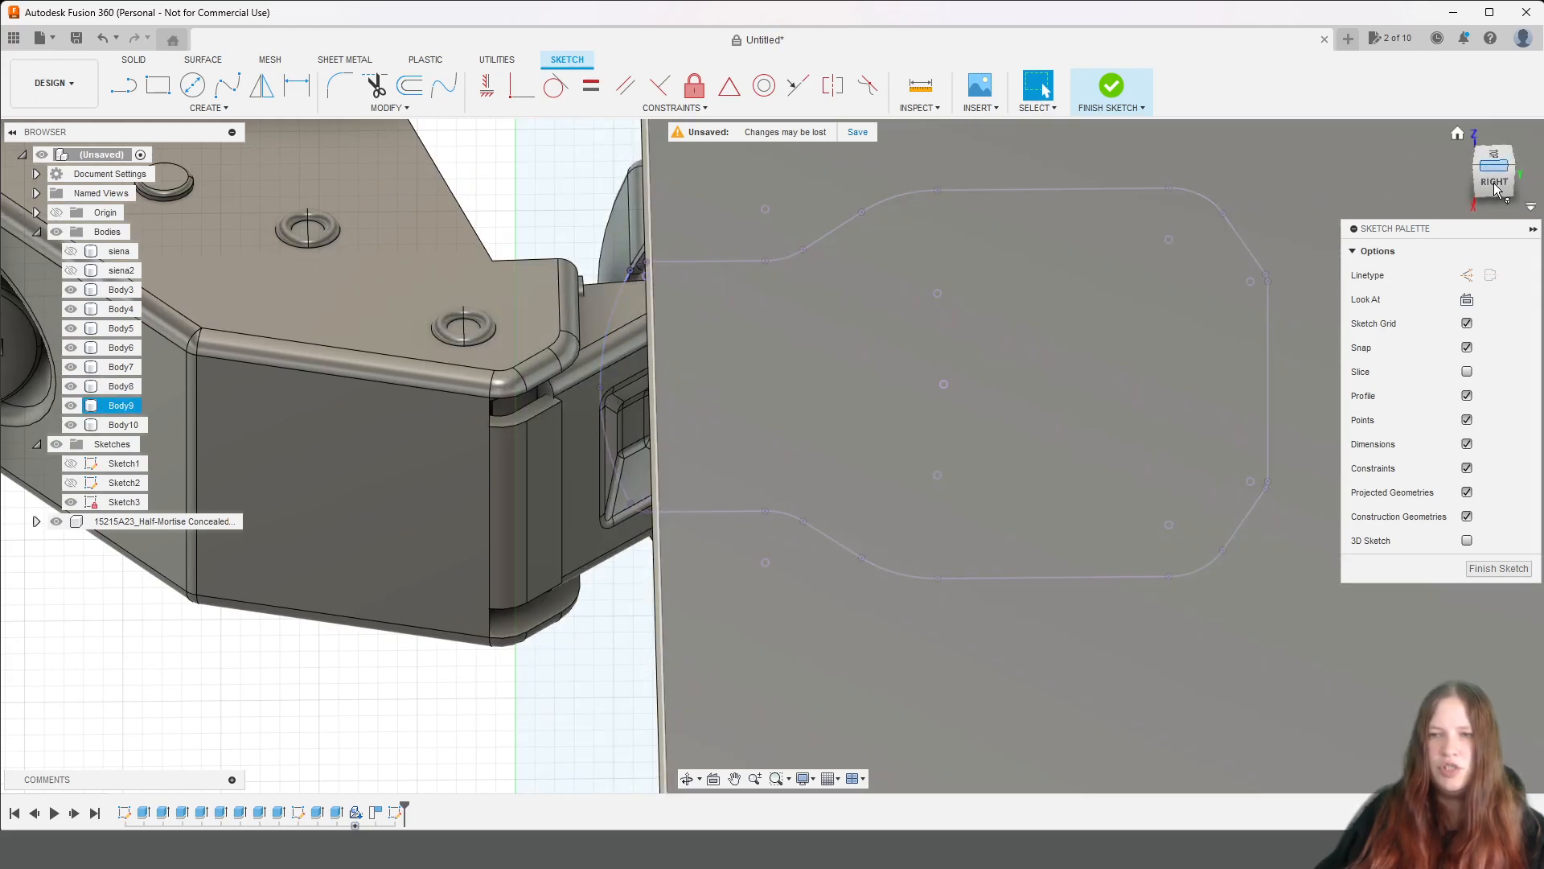
mouse_move(1495, 190)
left_mouse_down()
mouse_move(1536, 210)
mouse_move(1497, 180)
mouse_move(1534, 192)
mouse_move(1512, 185)
left_mouse_up()
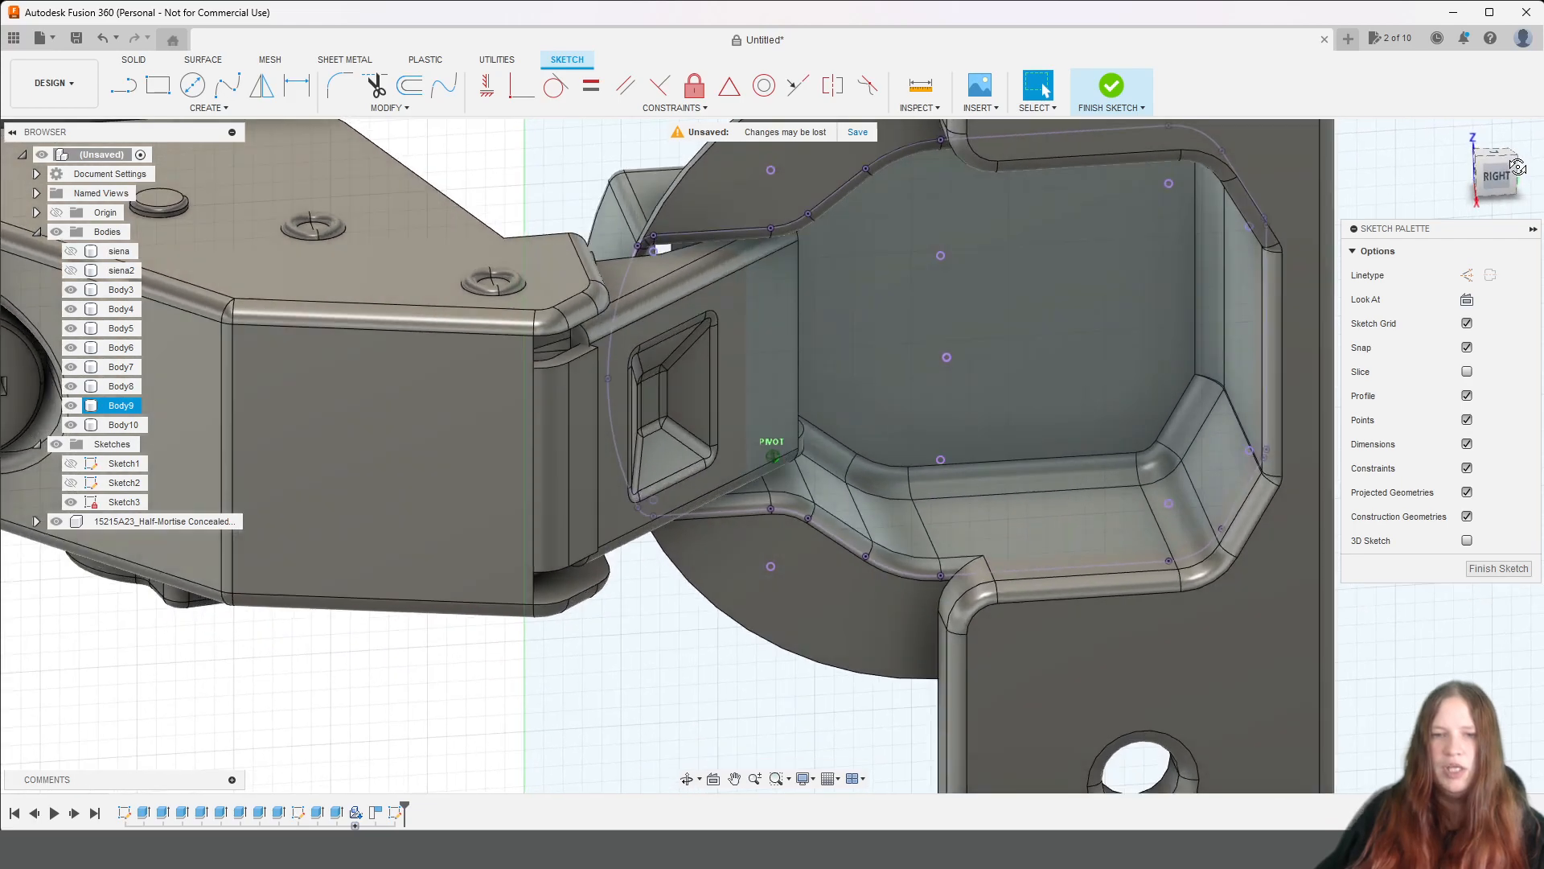
scroll(1151, 252, "down", 8)
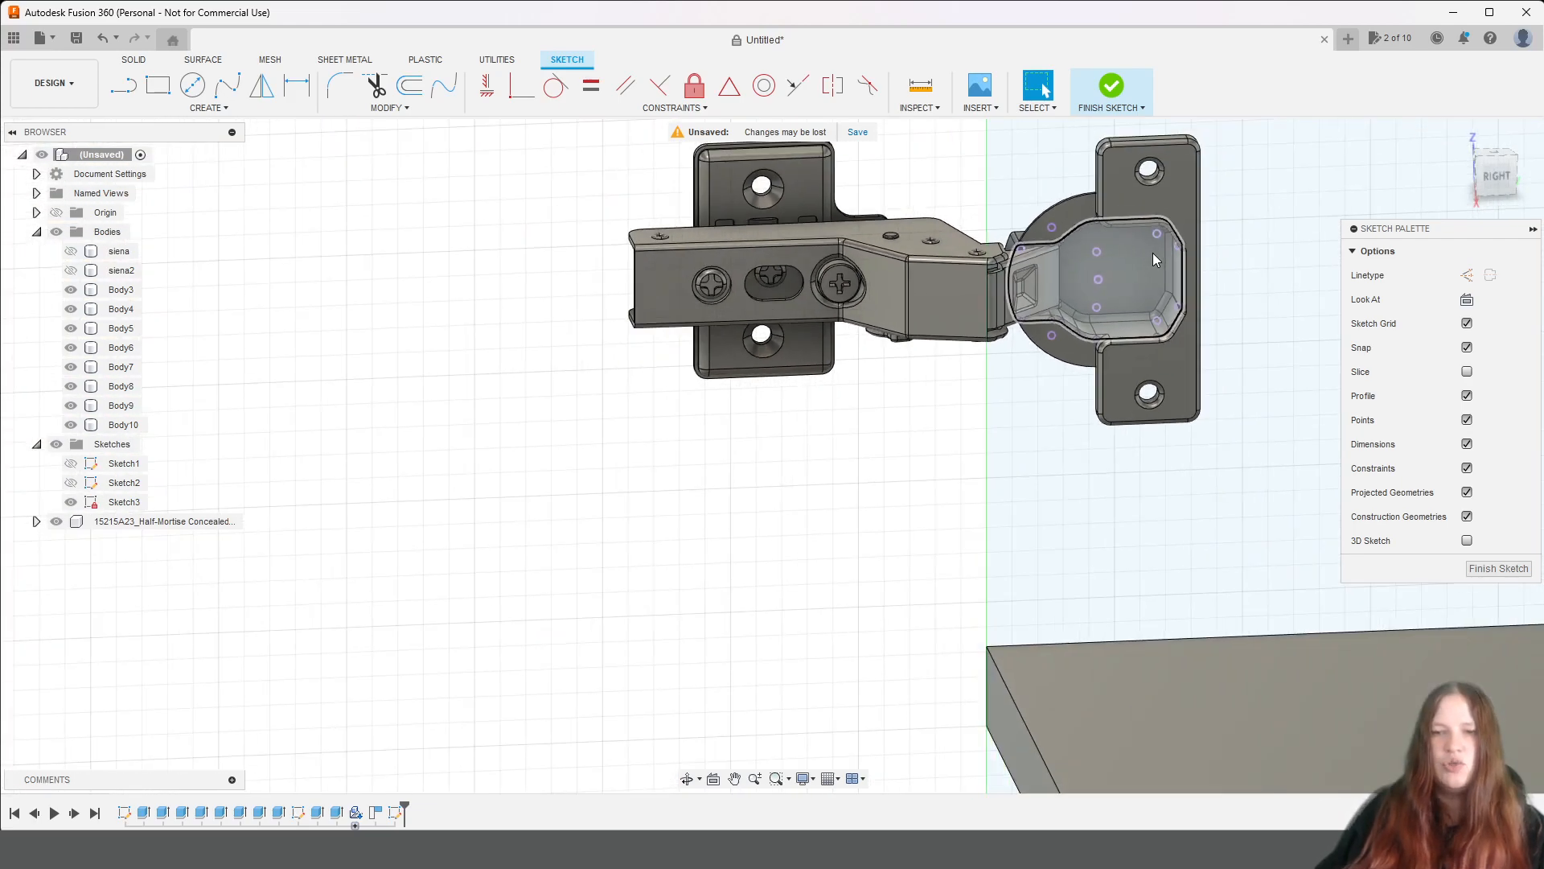
middle_click_drag(1020, 305, 827, 384)
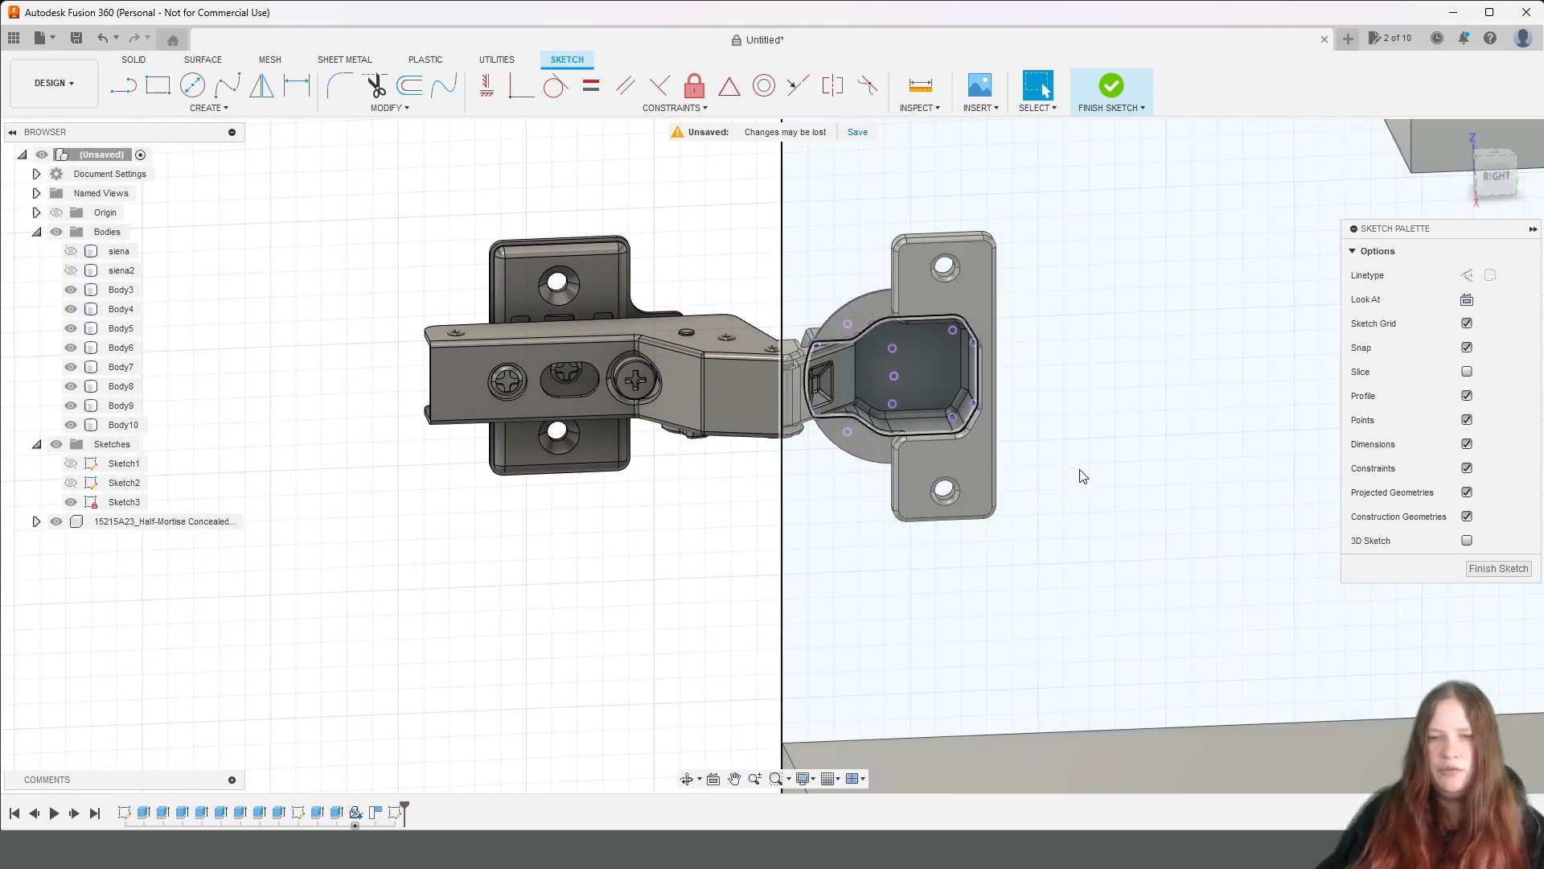
left_click(846, 389)
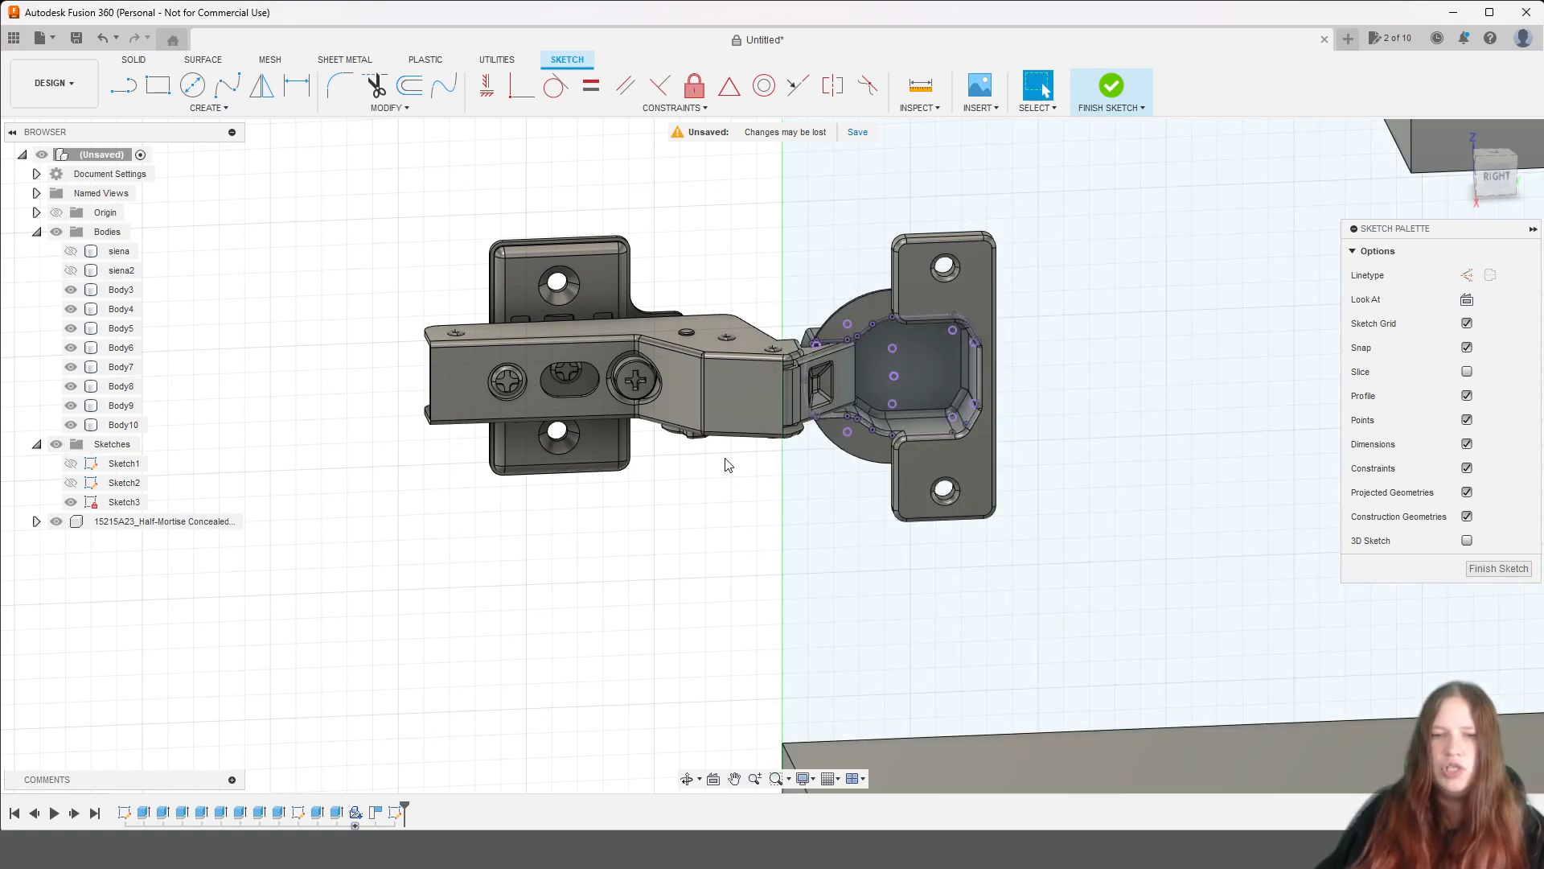
Show the siena side panel, hide the hinge component and finish the sketch.
left_click(71, 251)
scroll(859, 341, "down", 2)
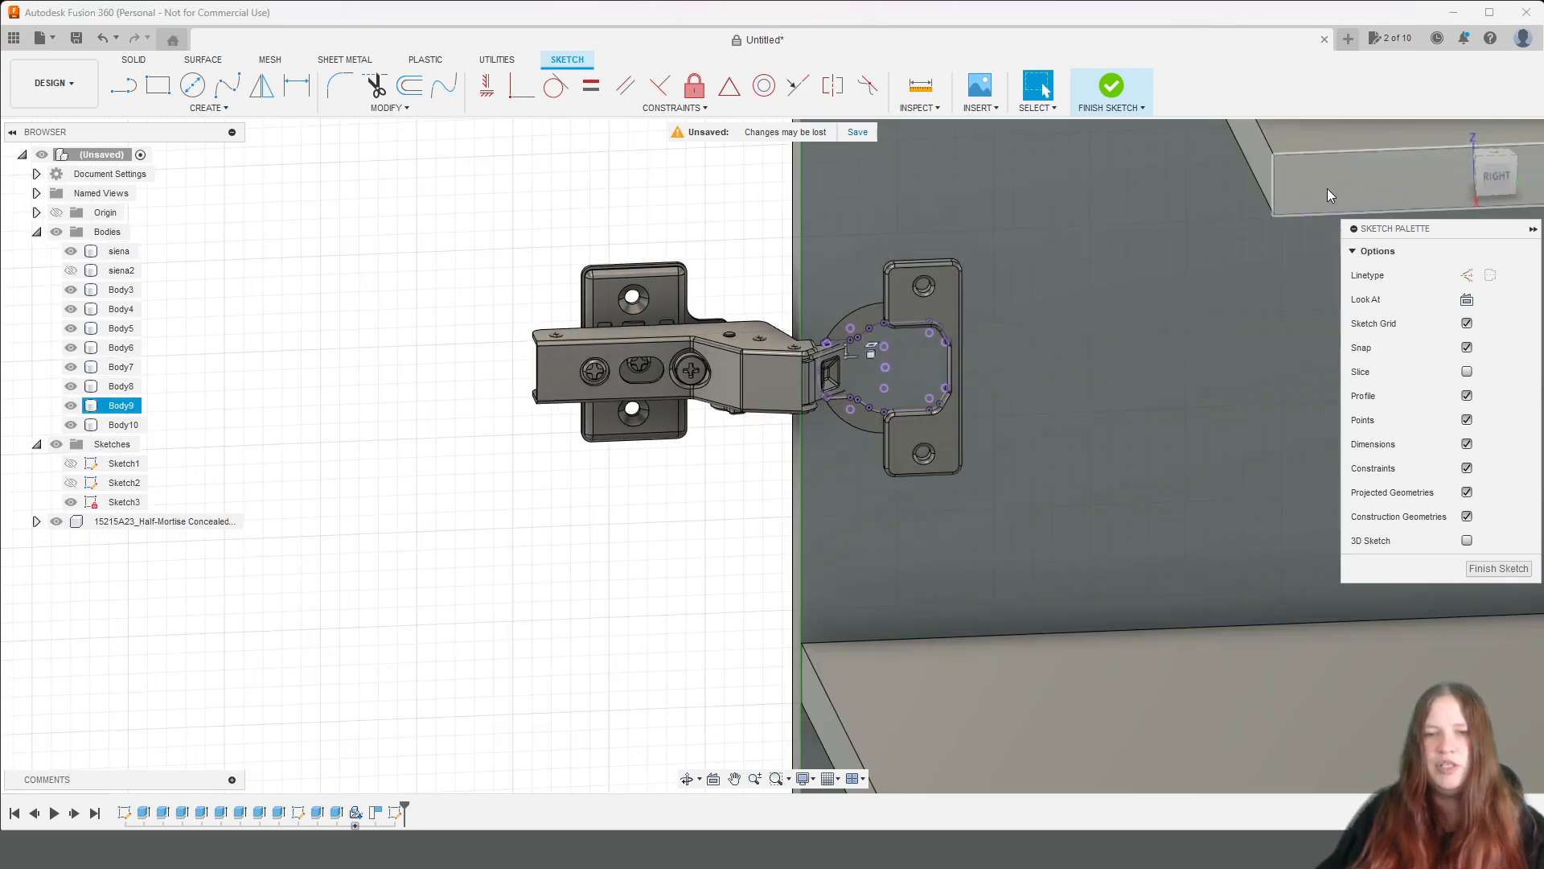
left_click(1489, 180)
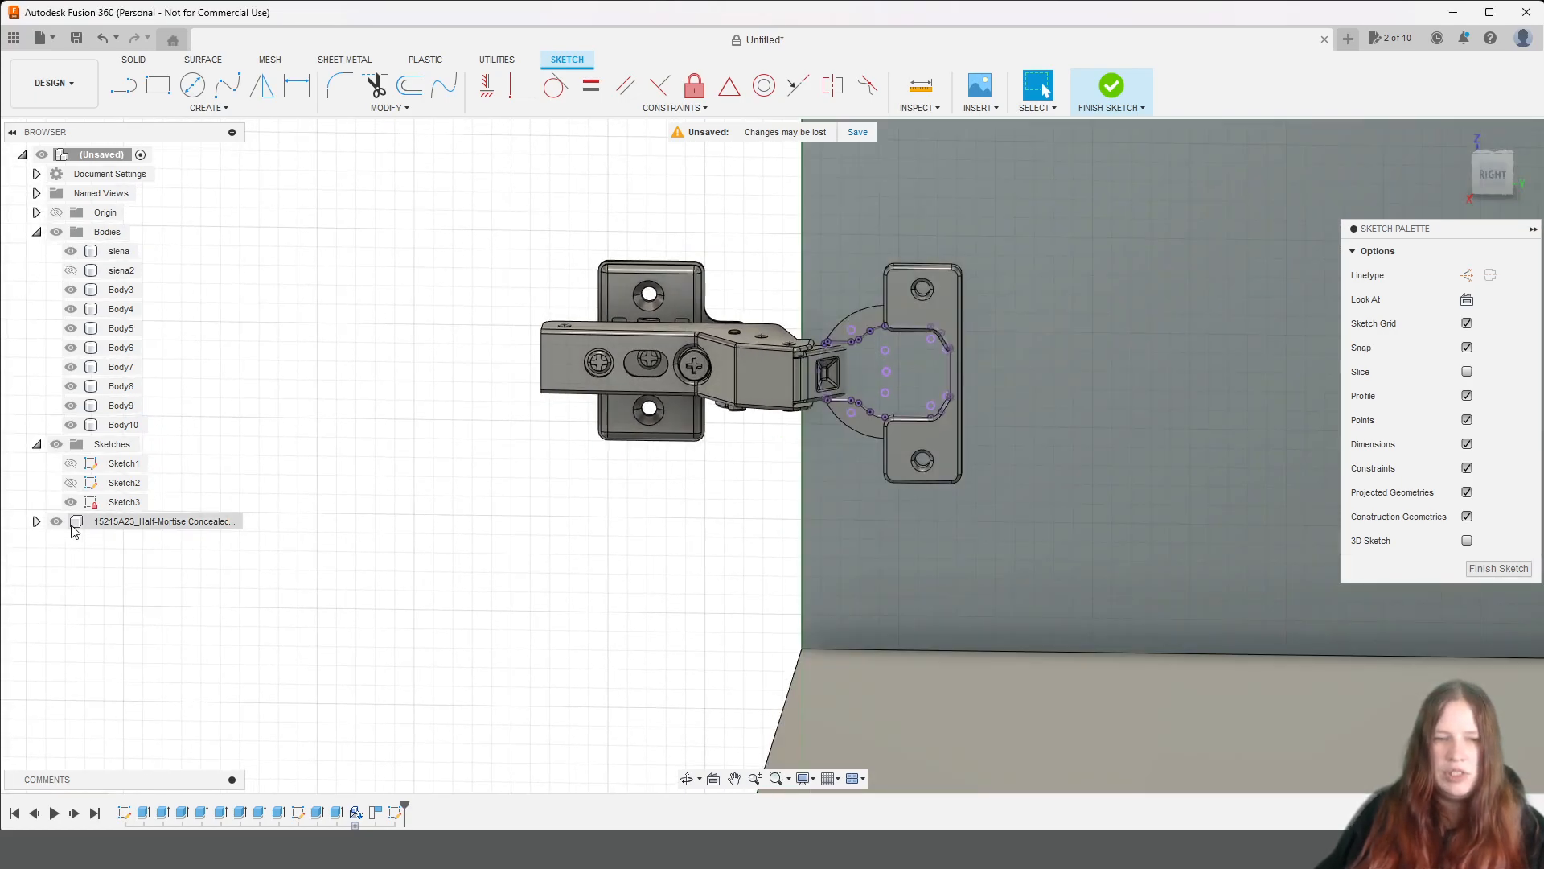
left_click(56, 521)
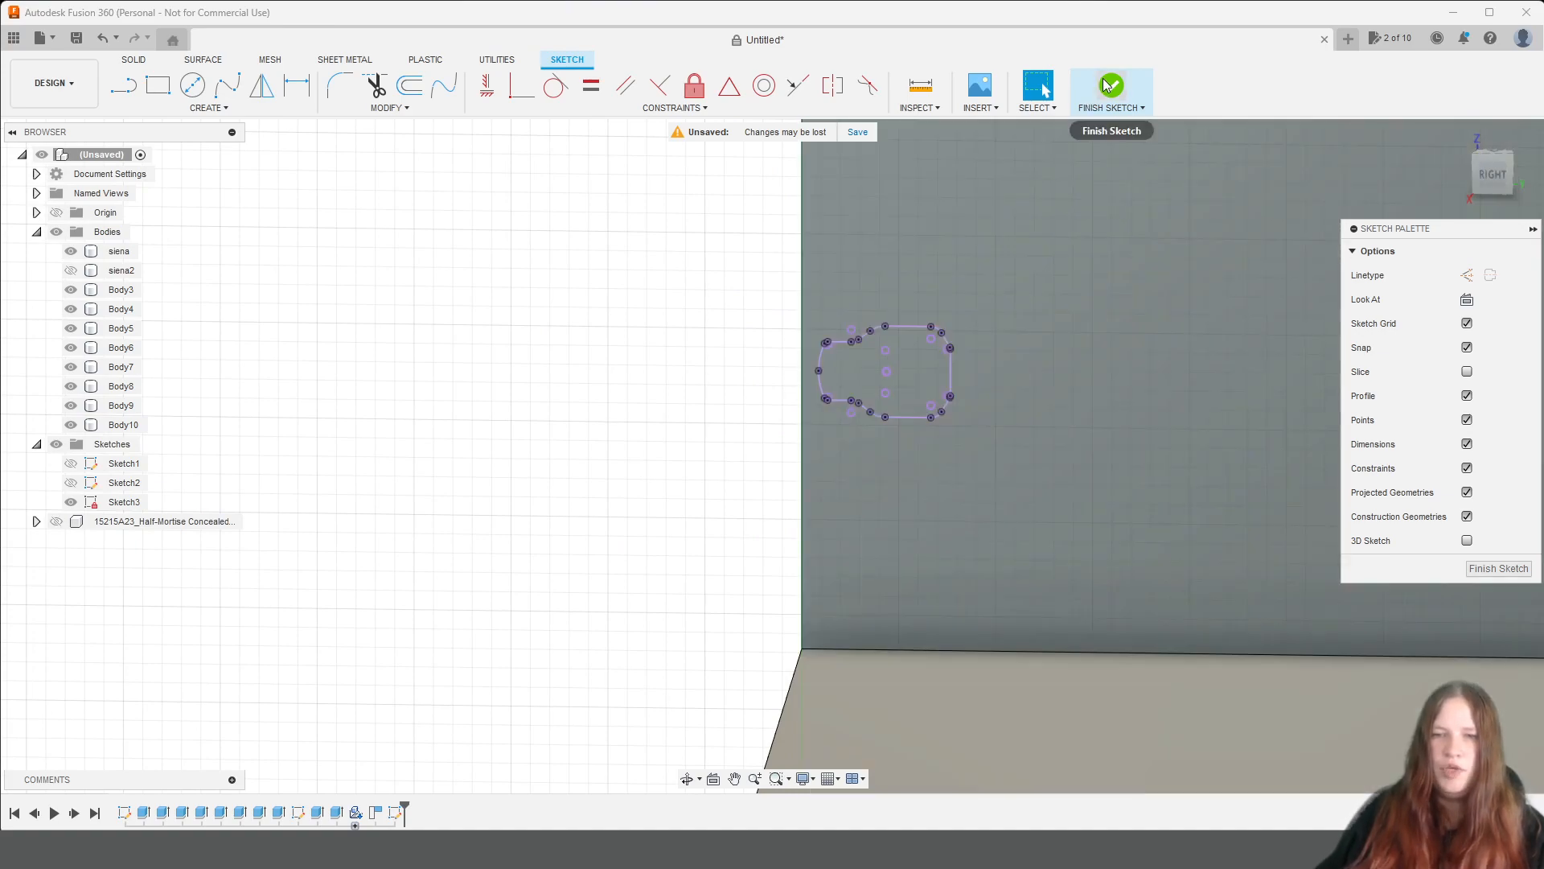
left_click(1109, 86)
Start an Extrude of the projected cup profile with the extent type set to To Object.
left_click(930, 373)
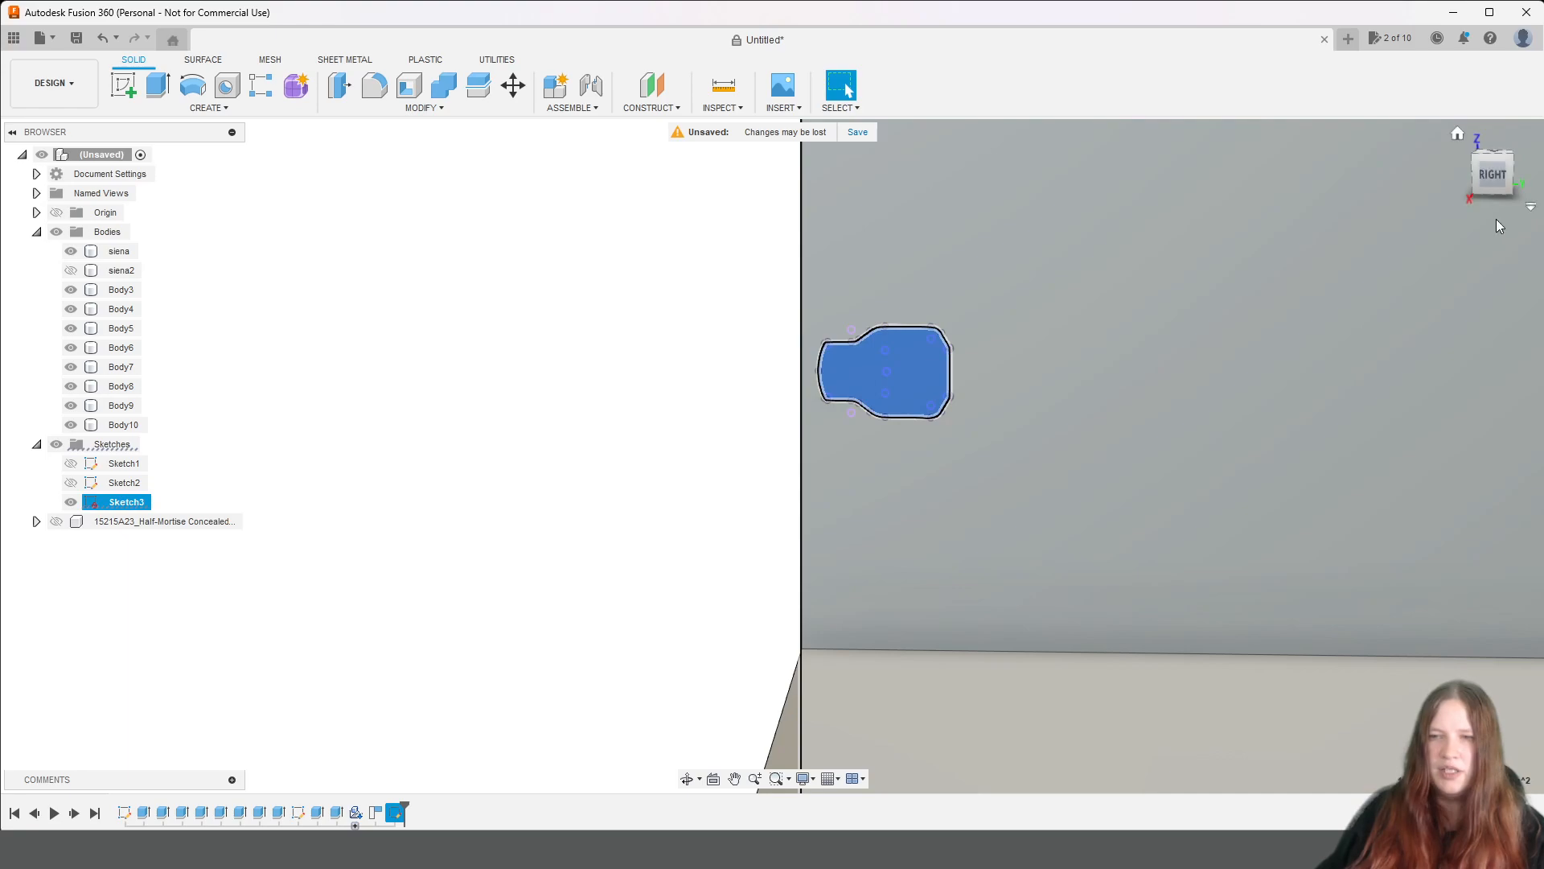
left_click_drag(1518, 187, 1541, 201)
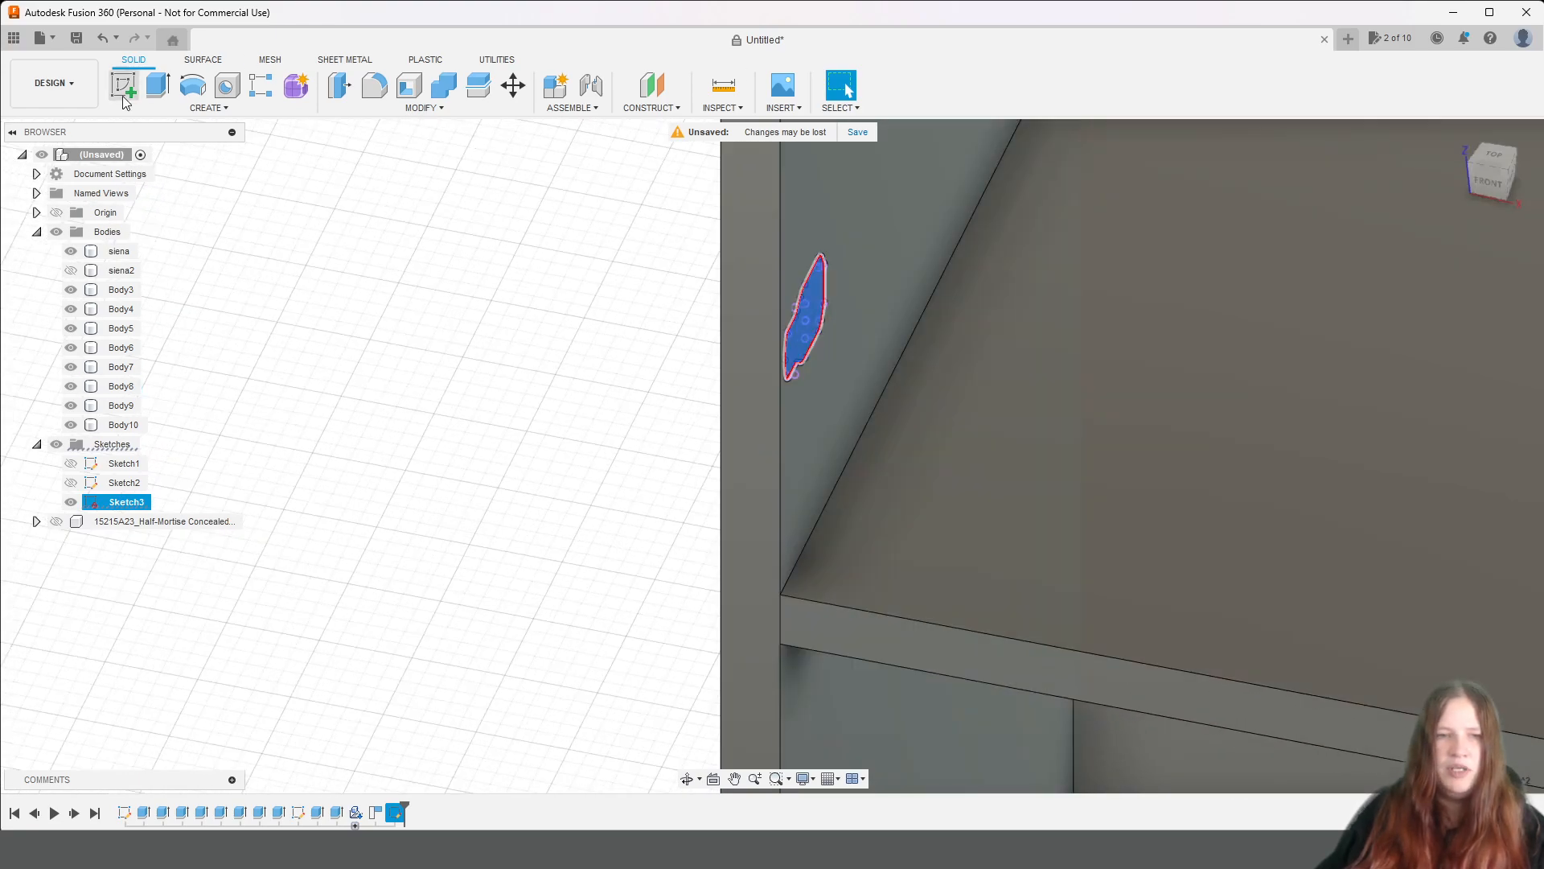
left_click(156, 97)
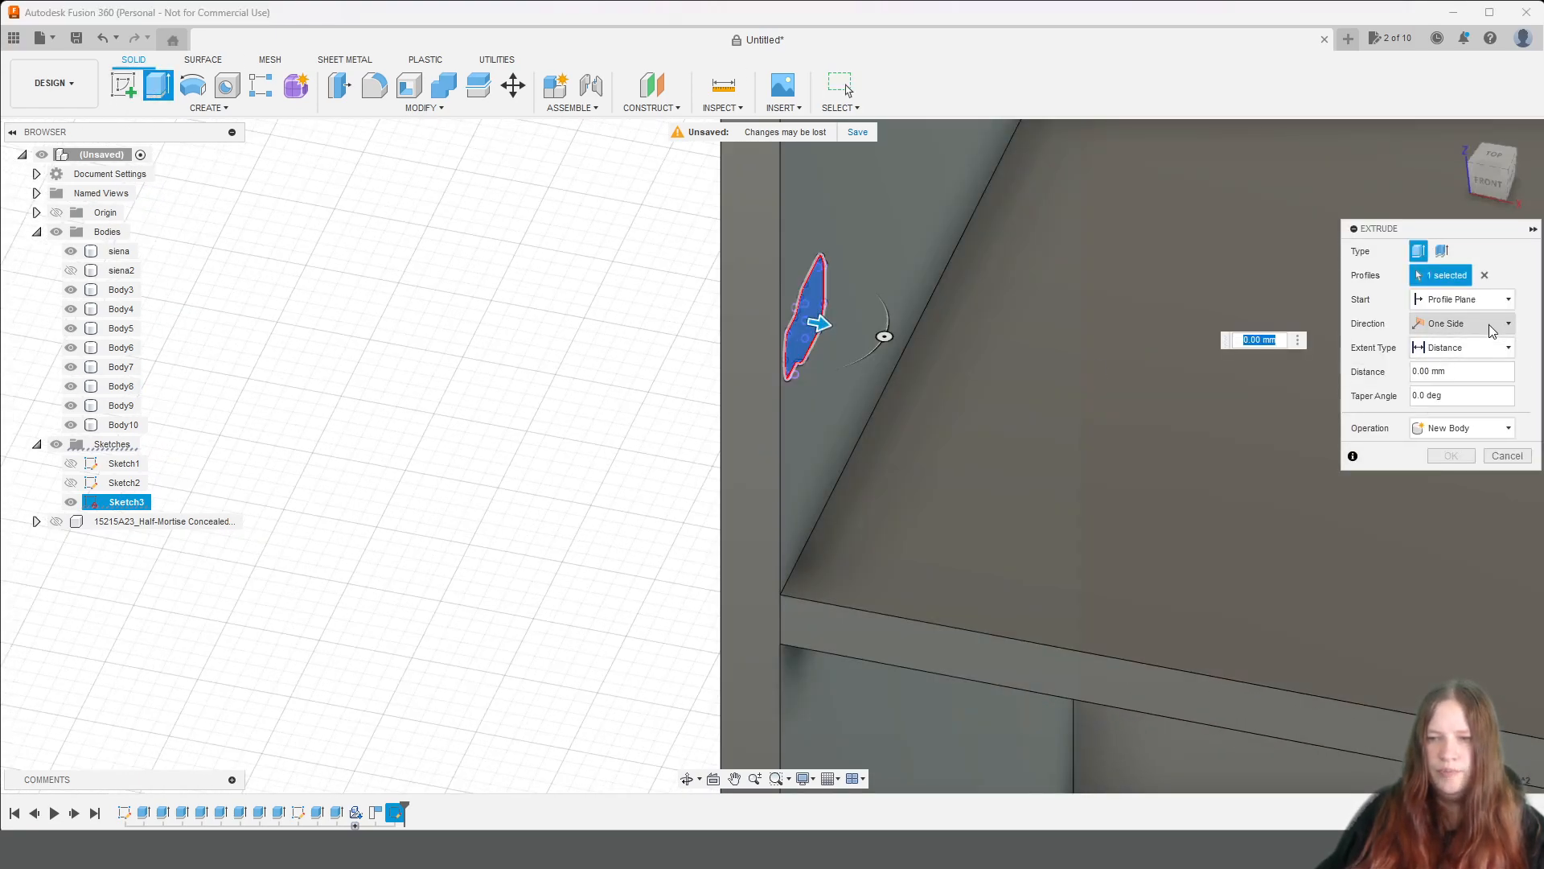
left_click(1477, 360)
left_click(1460, 384)
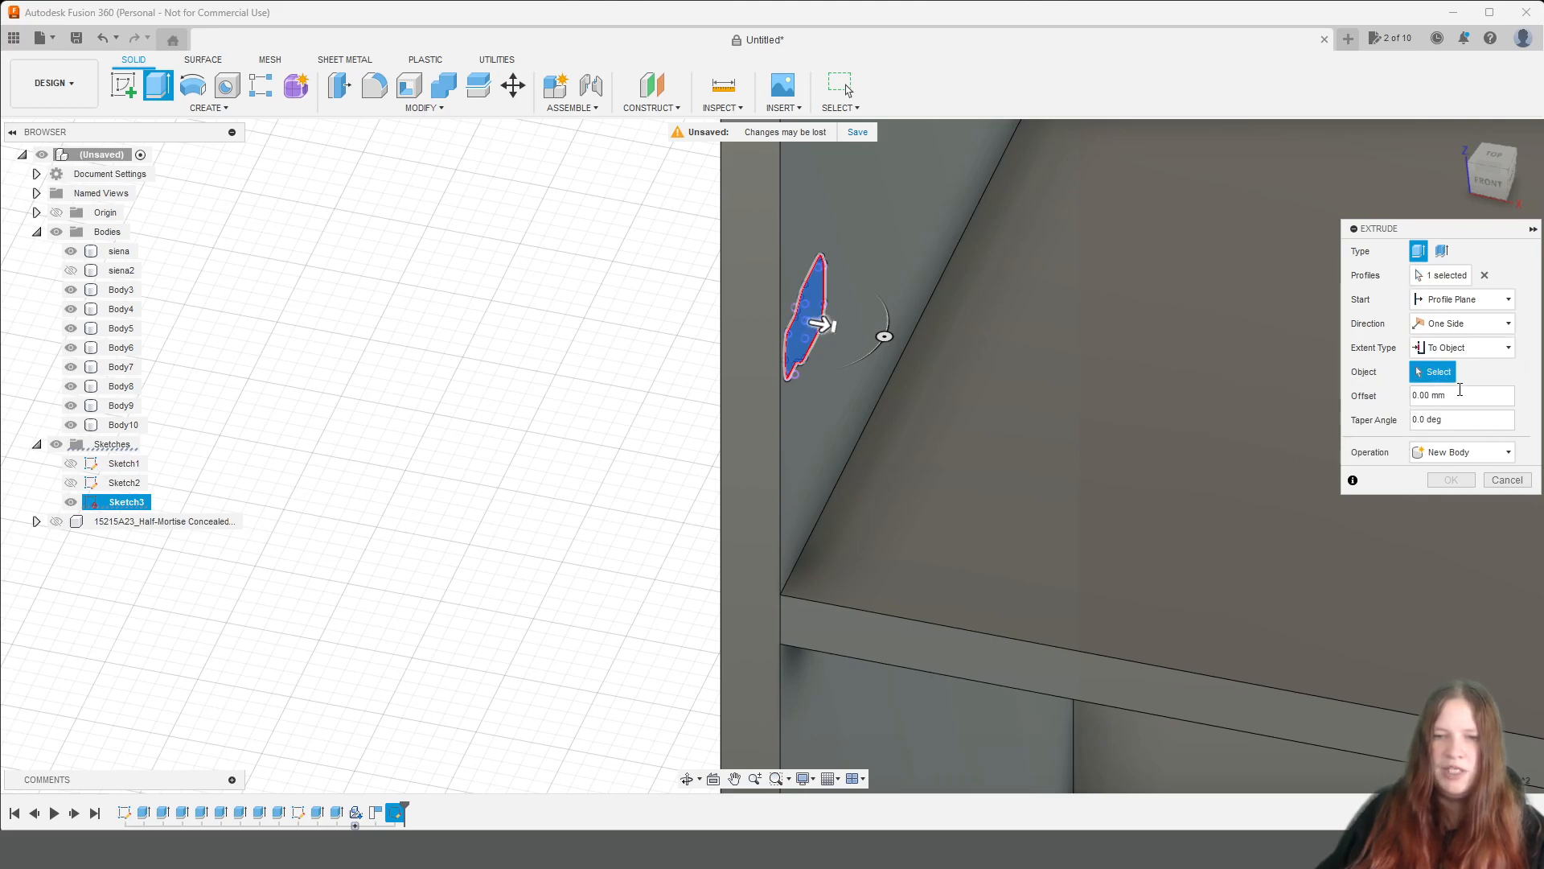
Show the hinge, hide the siena panel and set the hinge cup's flat back face as the extrusion's end object.
left_click(55, 522)
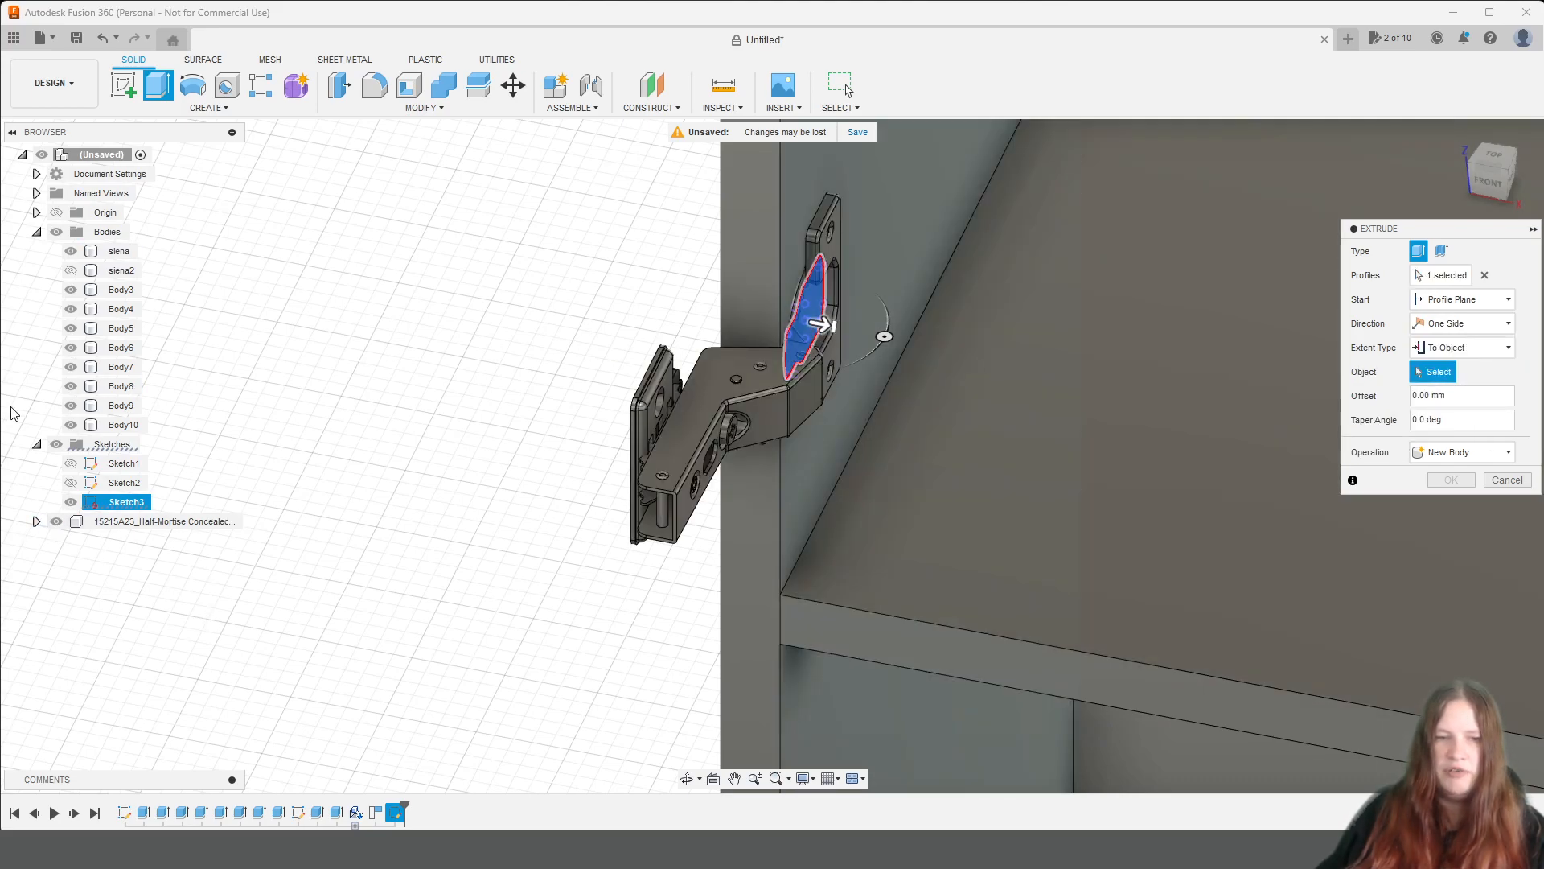
left_click(70, 251)
left_click_drag(1521, 177, 1543, 175)
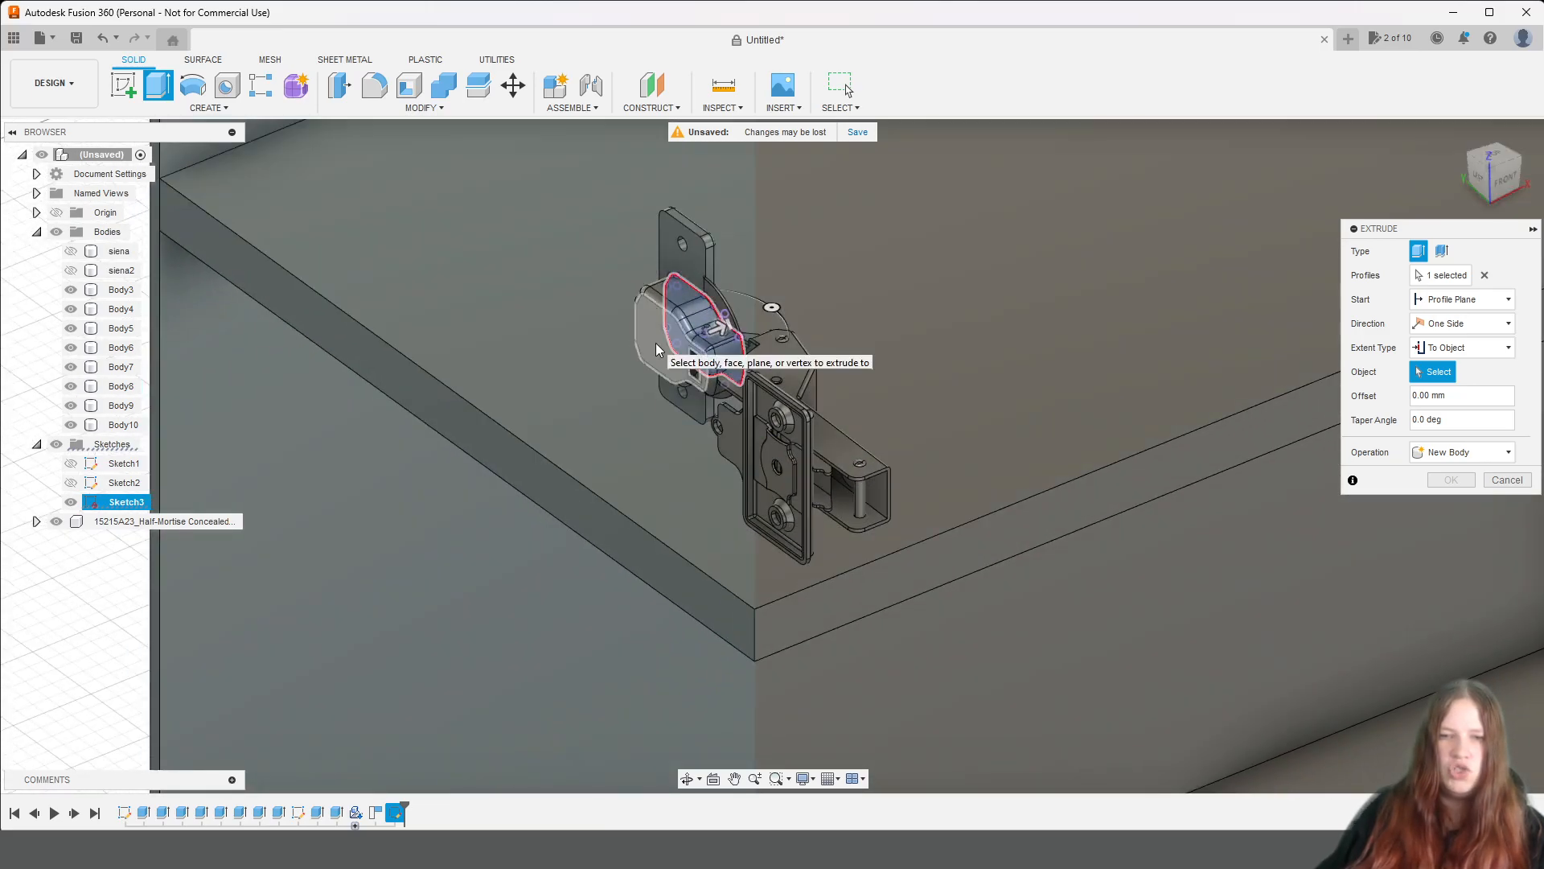
left_click(656, 349)
left_click(1514, 196)
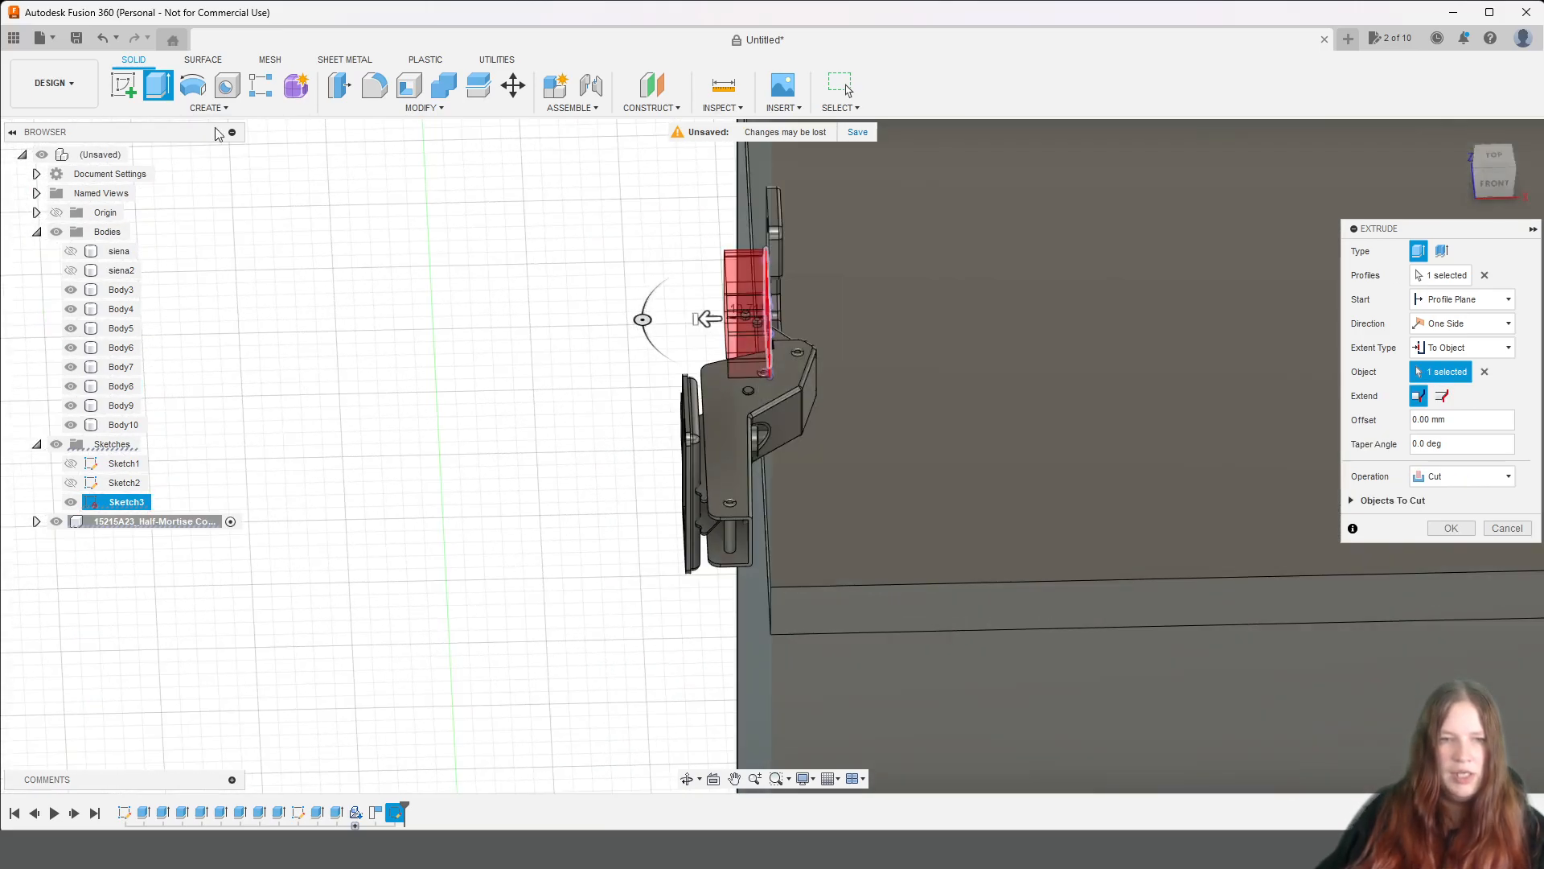
Show the siena panel again and apply the extrusion as a cut with 0 mm offset, making the cup recess.
left_click(70, 252)
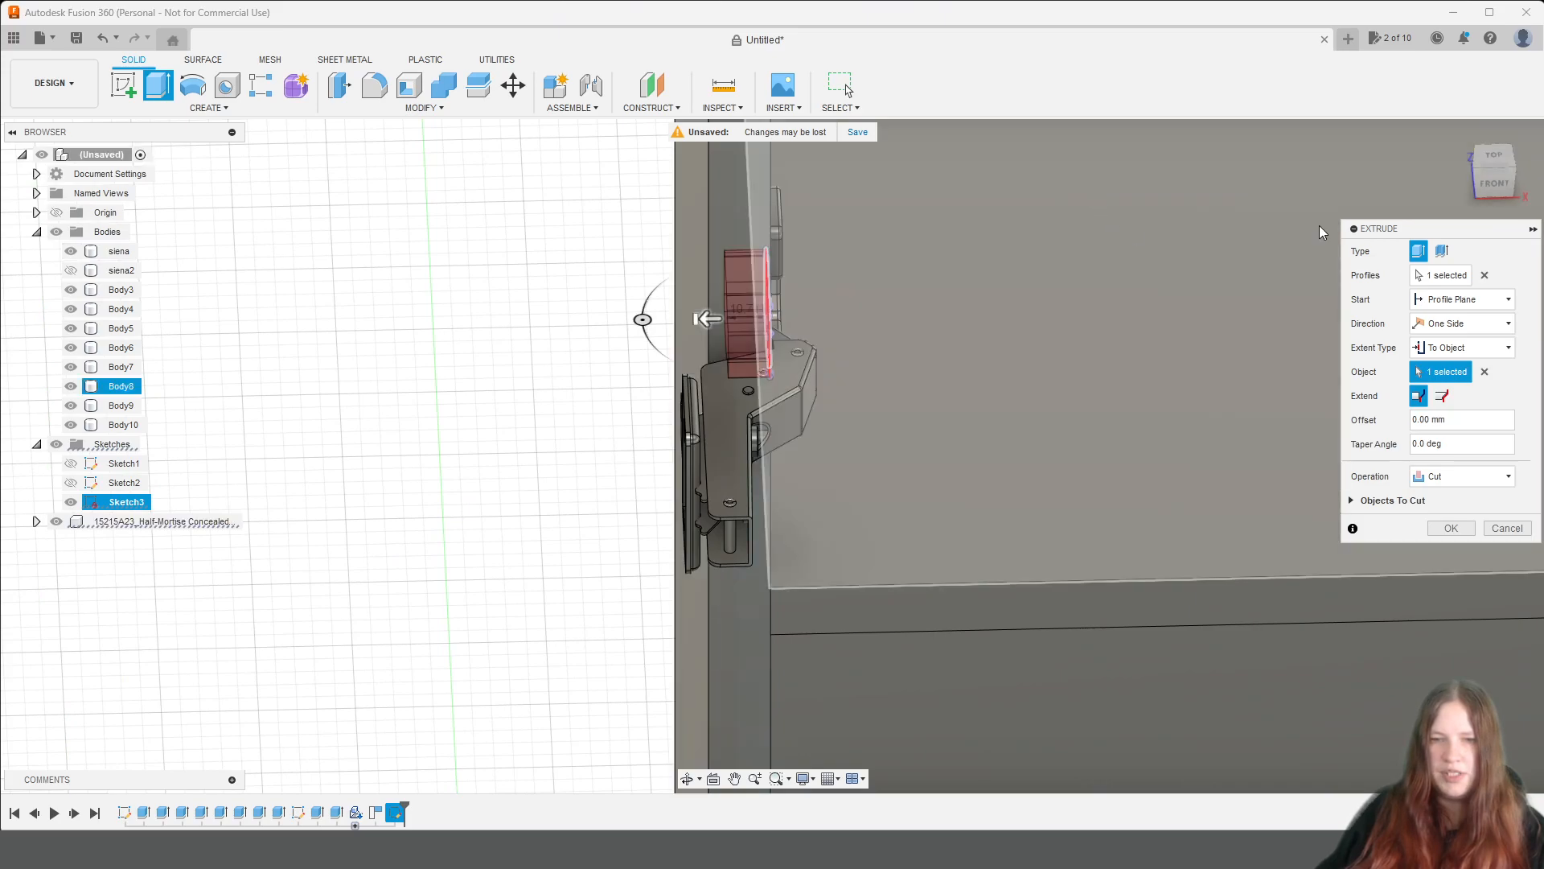
left_click(1501, 179)
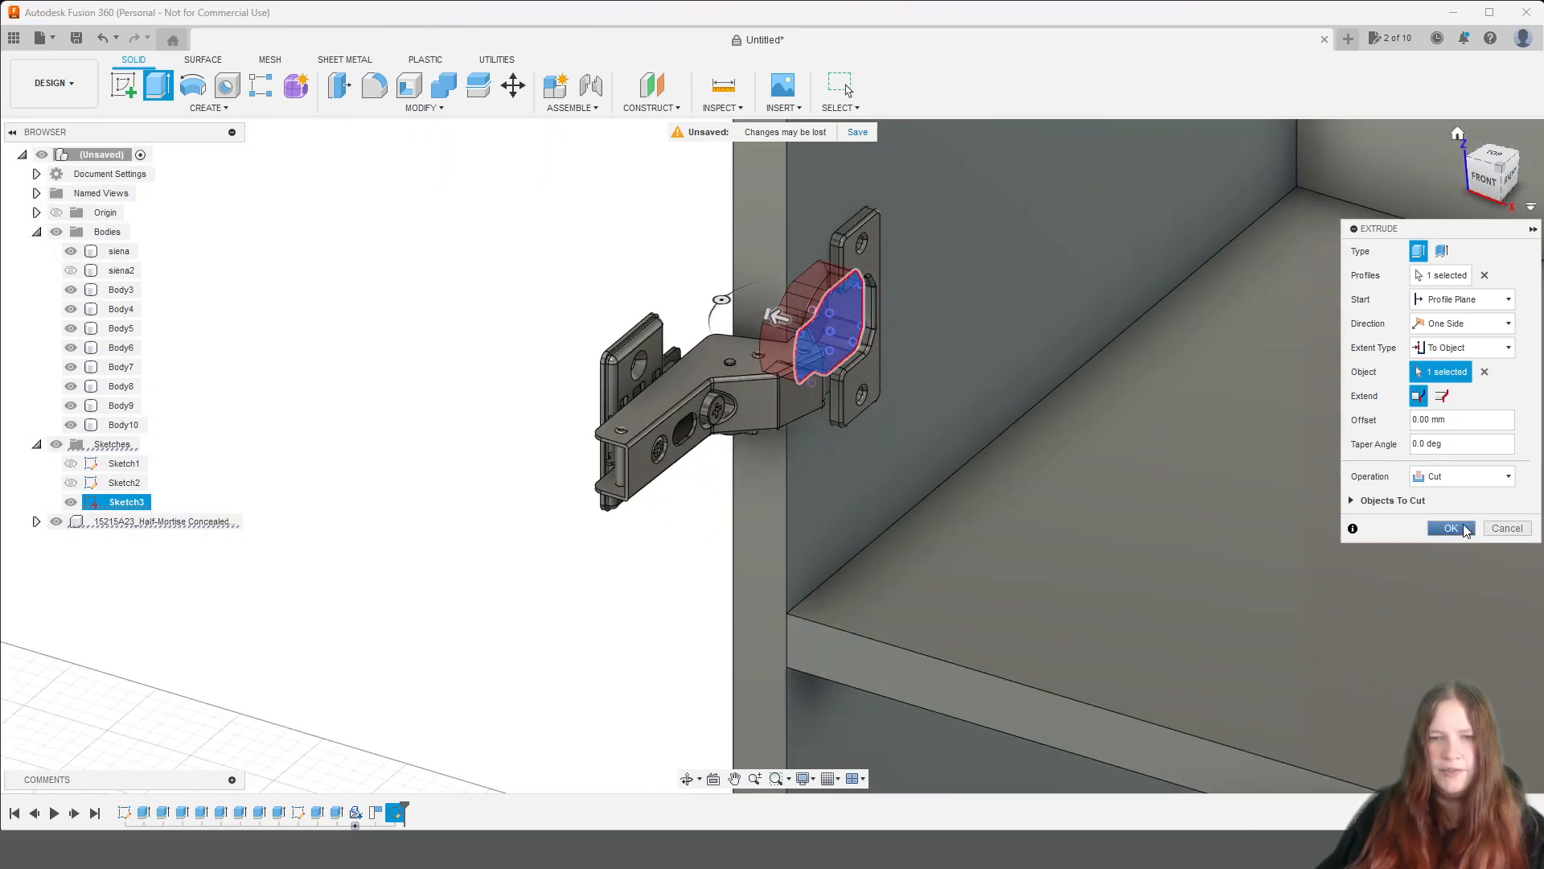
left_click(1466, 529)
Hide the hinge component and inspect the cup recess in the siena side panel.
scroll(1464, 524, "down", 3)
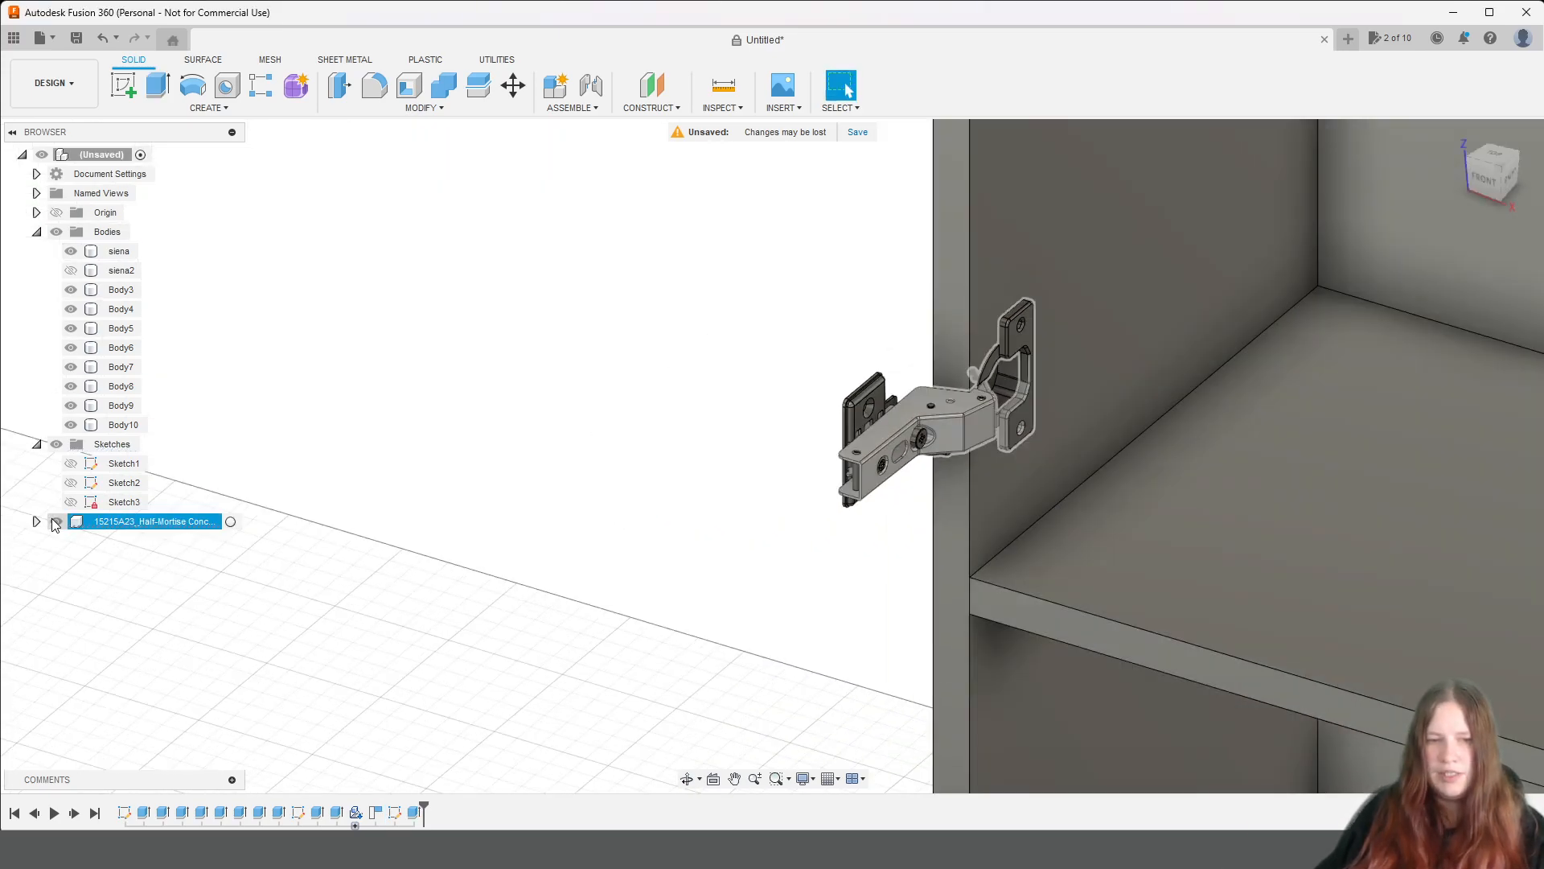
left_click(55, 522)
left_click(1026, 372)
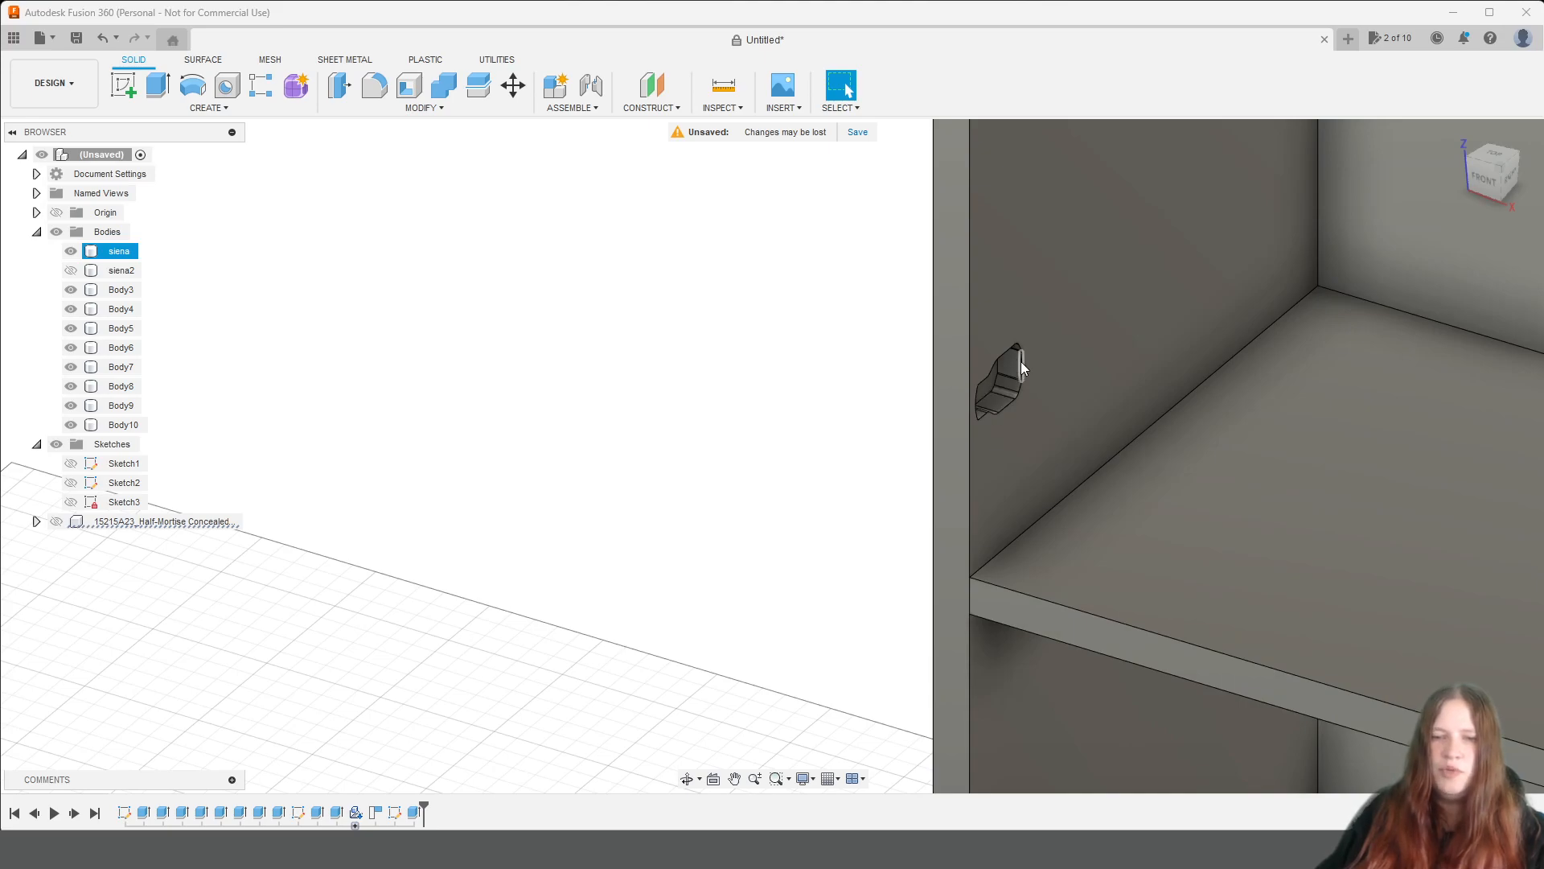
scroll(981, 403, "down", 3)
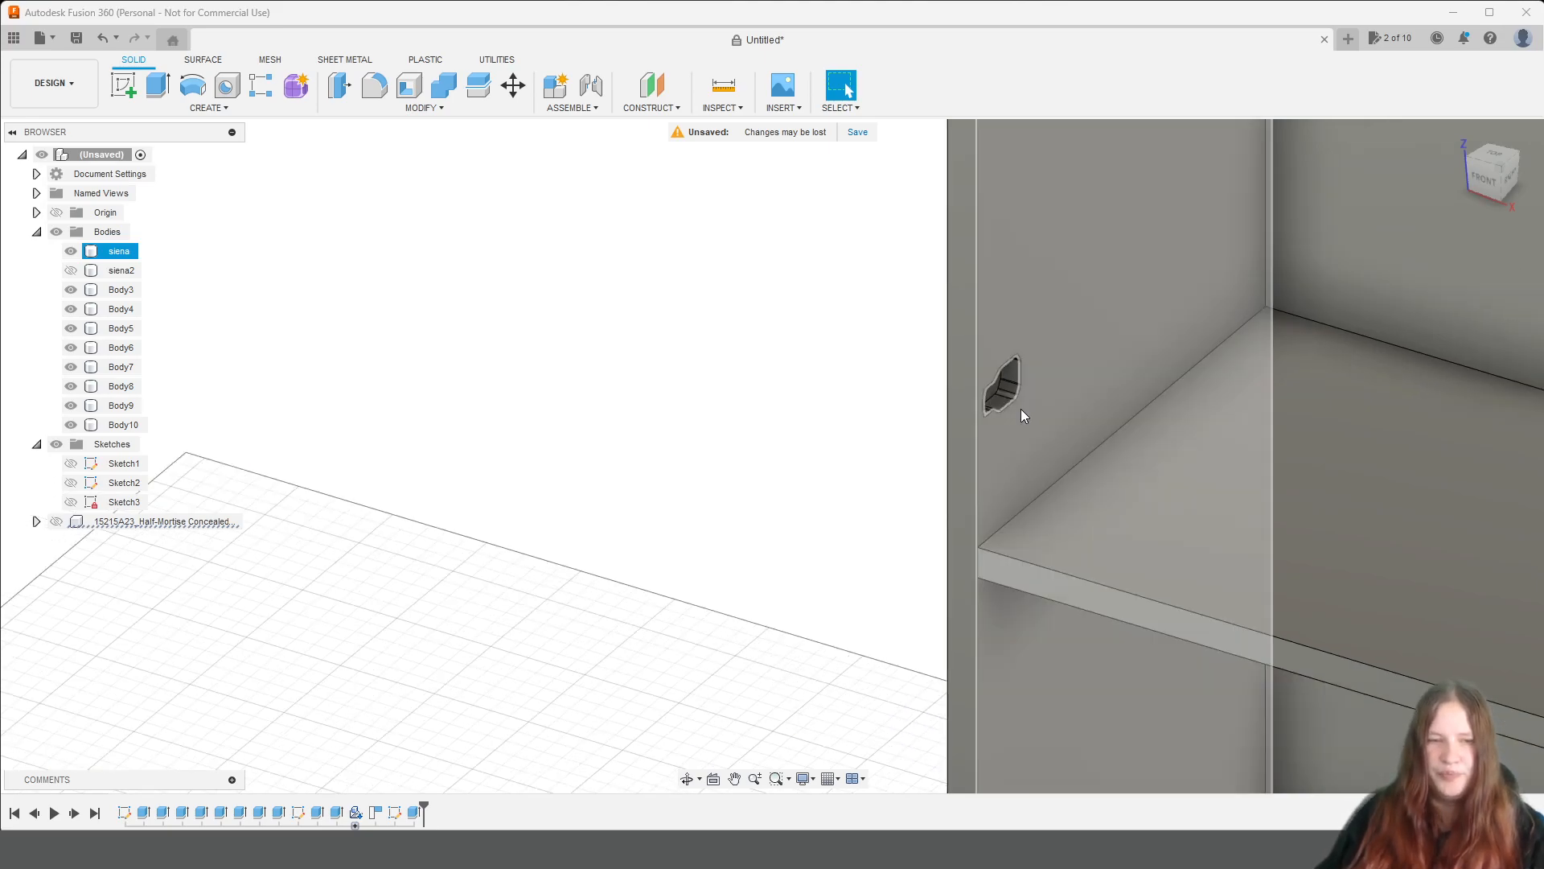
left_click(1228, 411)
scroll(1232, 425, "down", 2)
middle_click_drag(1266, 404, 1112, 425)
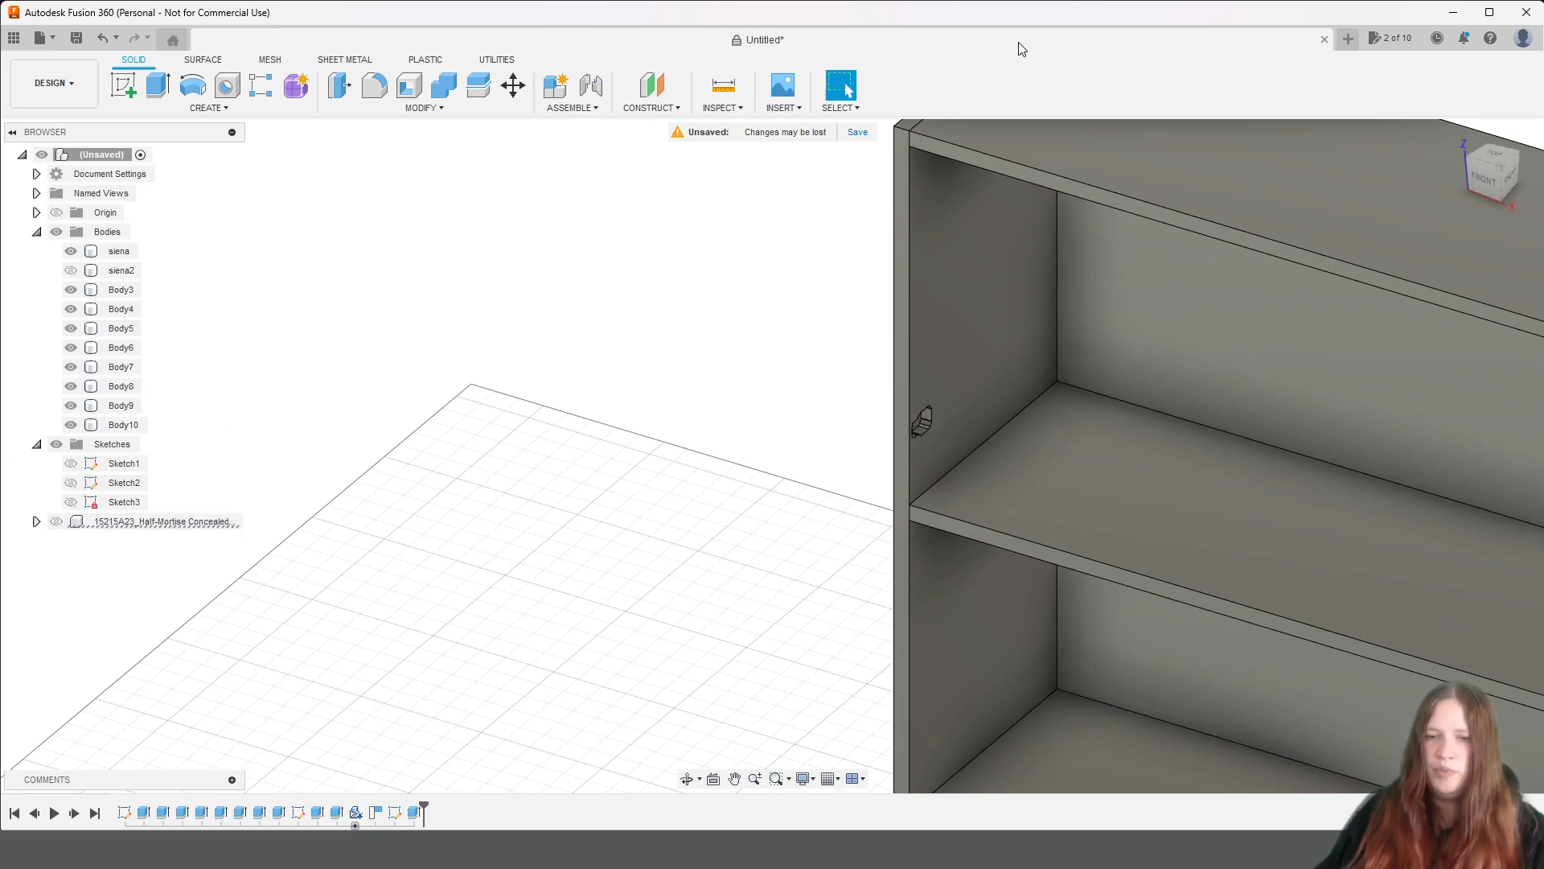
Open the McMaster-Carr component catalogue for insertion and search it for "hinges".
left_click(795, 113)
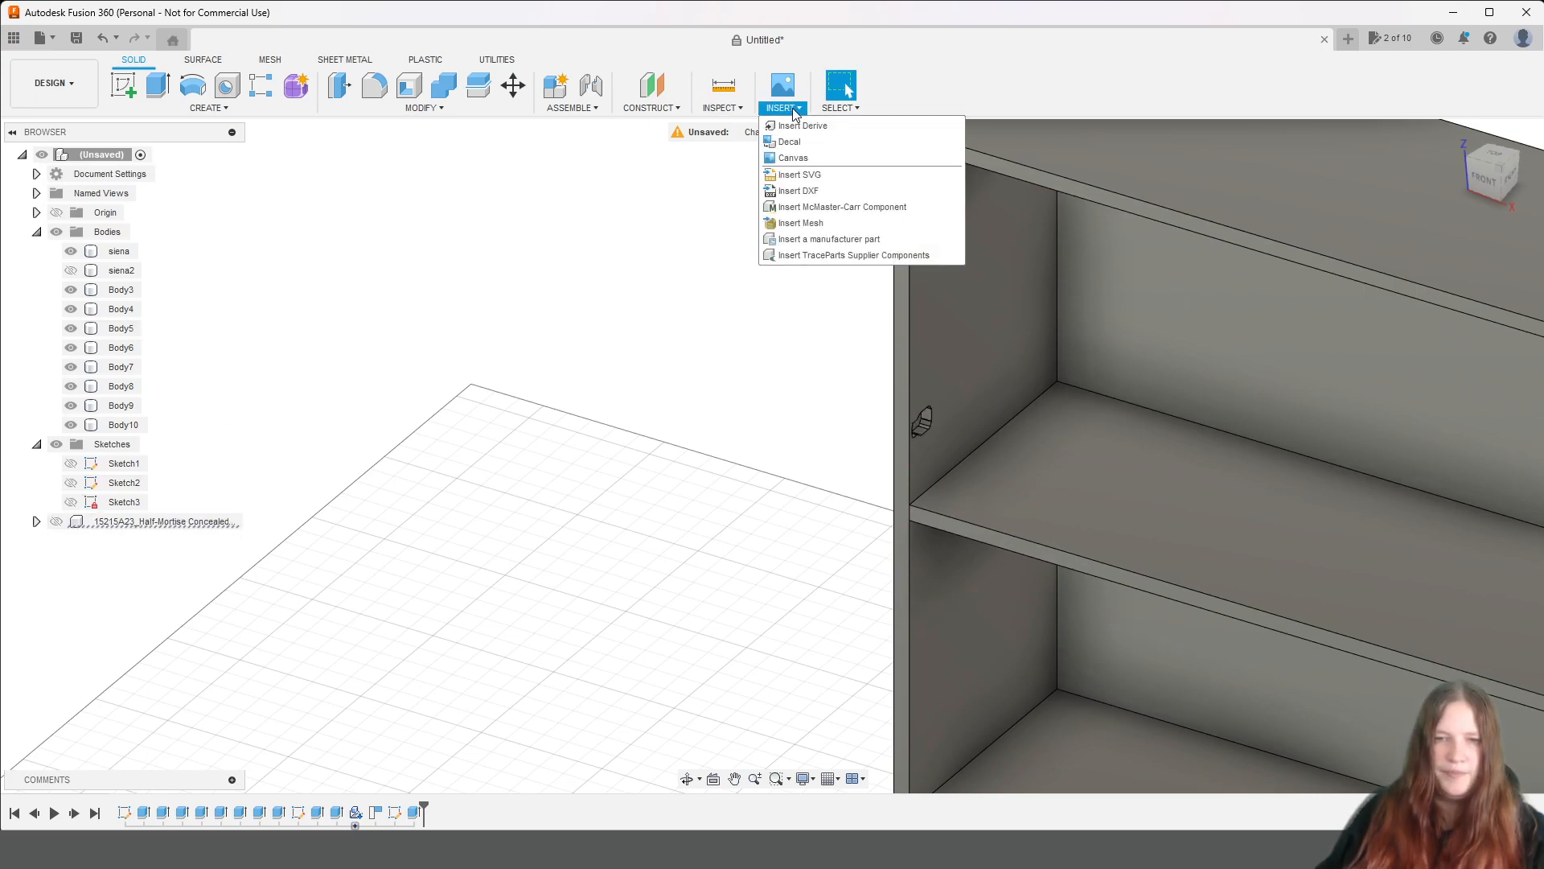
left_click(833, 207)
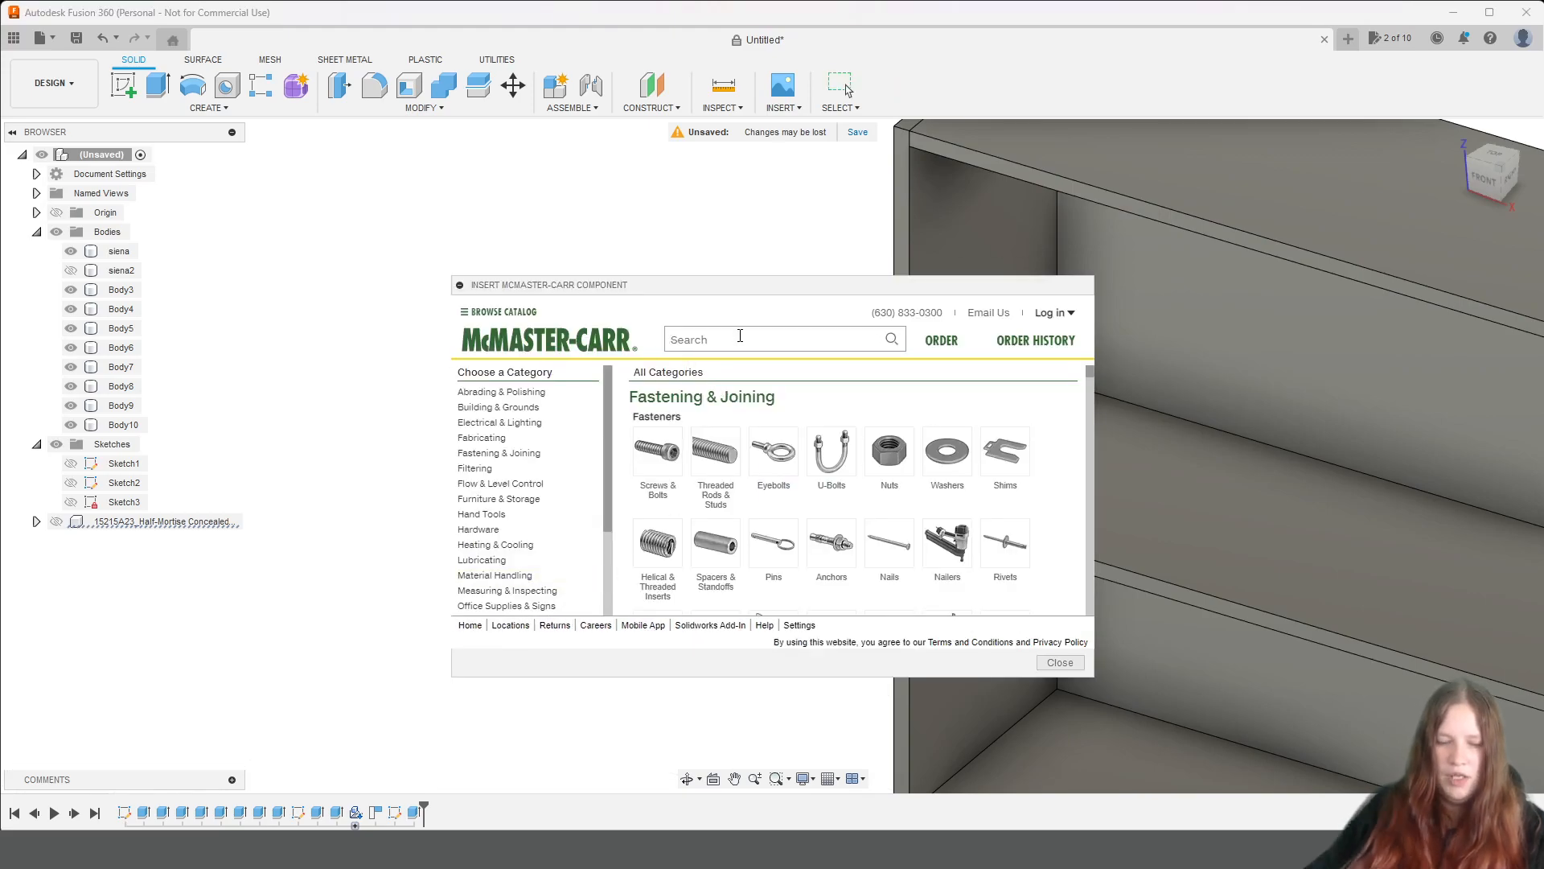
left_click(740, 339)
type("hinges")
key("Return")
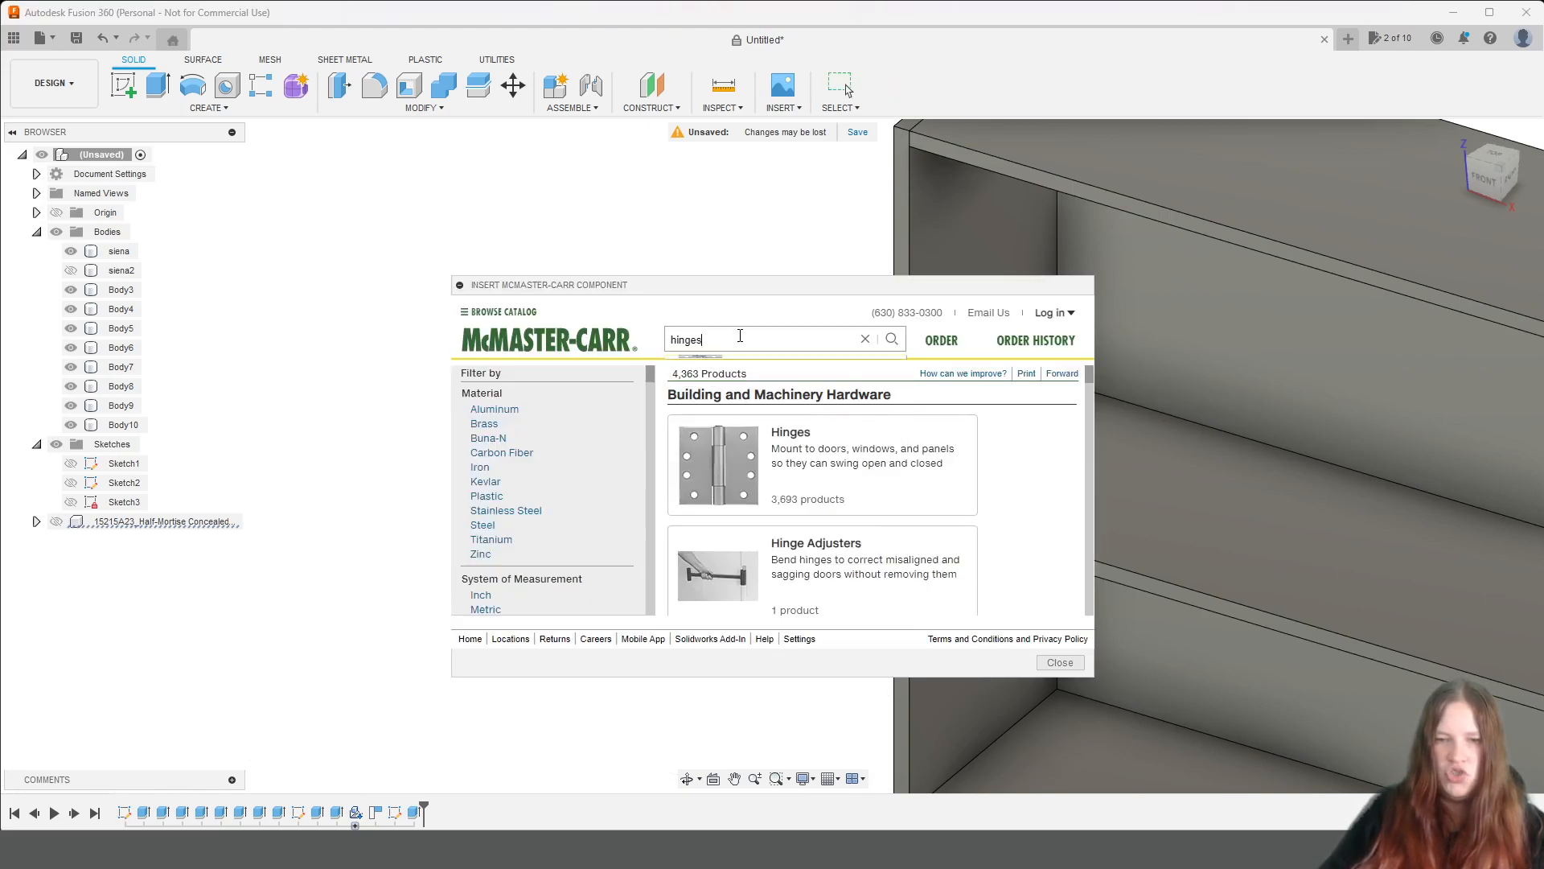
Look through the hardware categories in the "hinges" search results down to the end of the list.
scroll(804, 451, "down", 10)
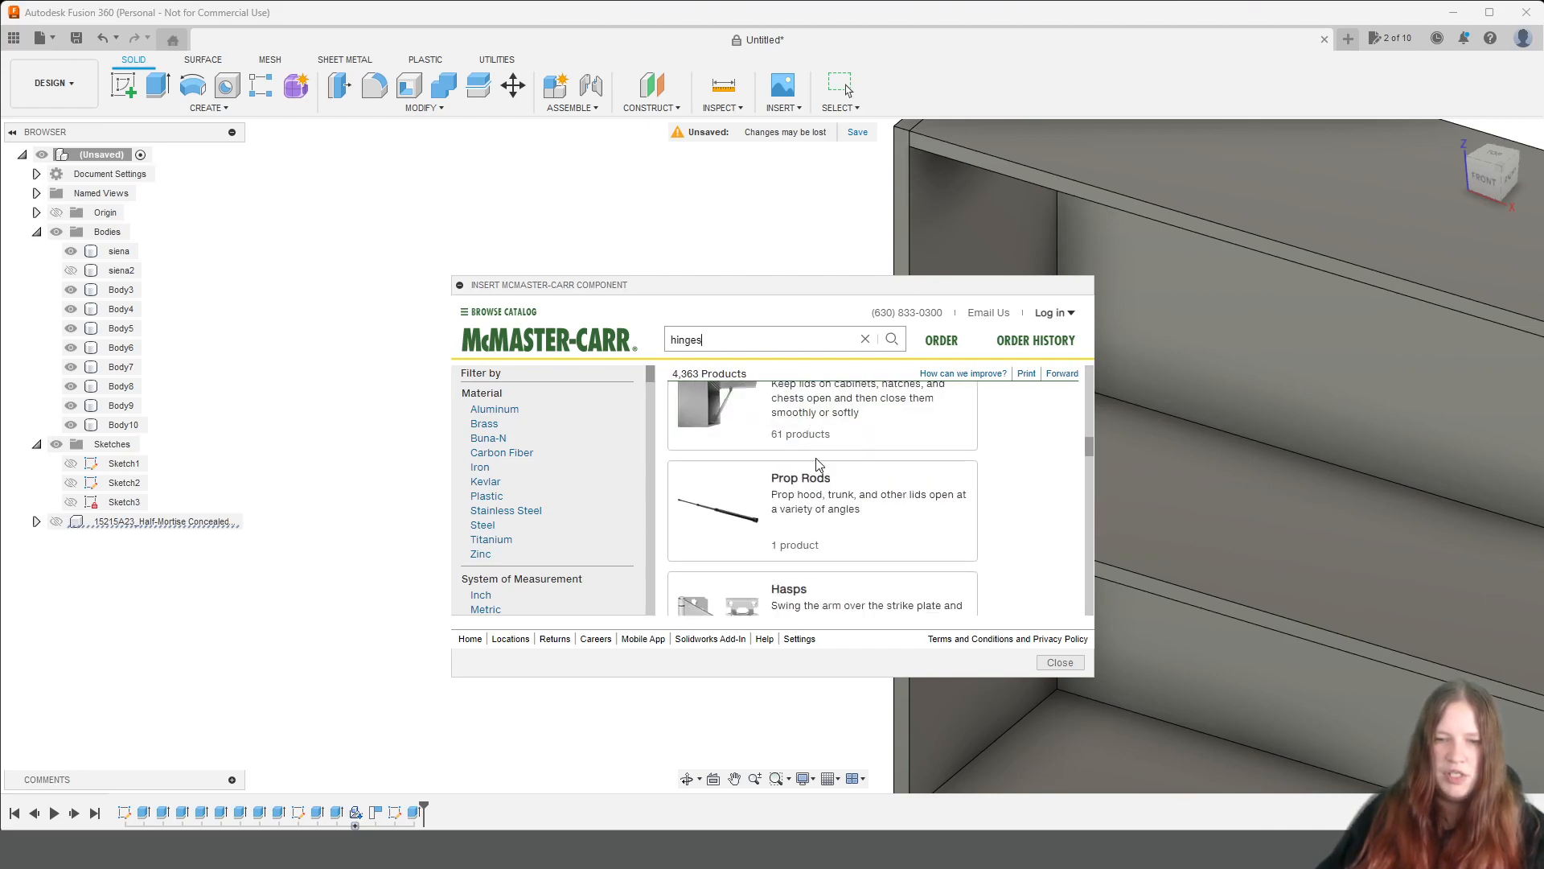
scroll(822, 461, "down", 10)
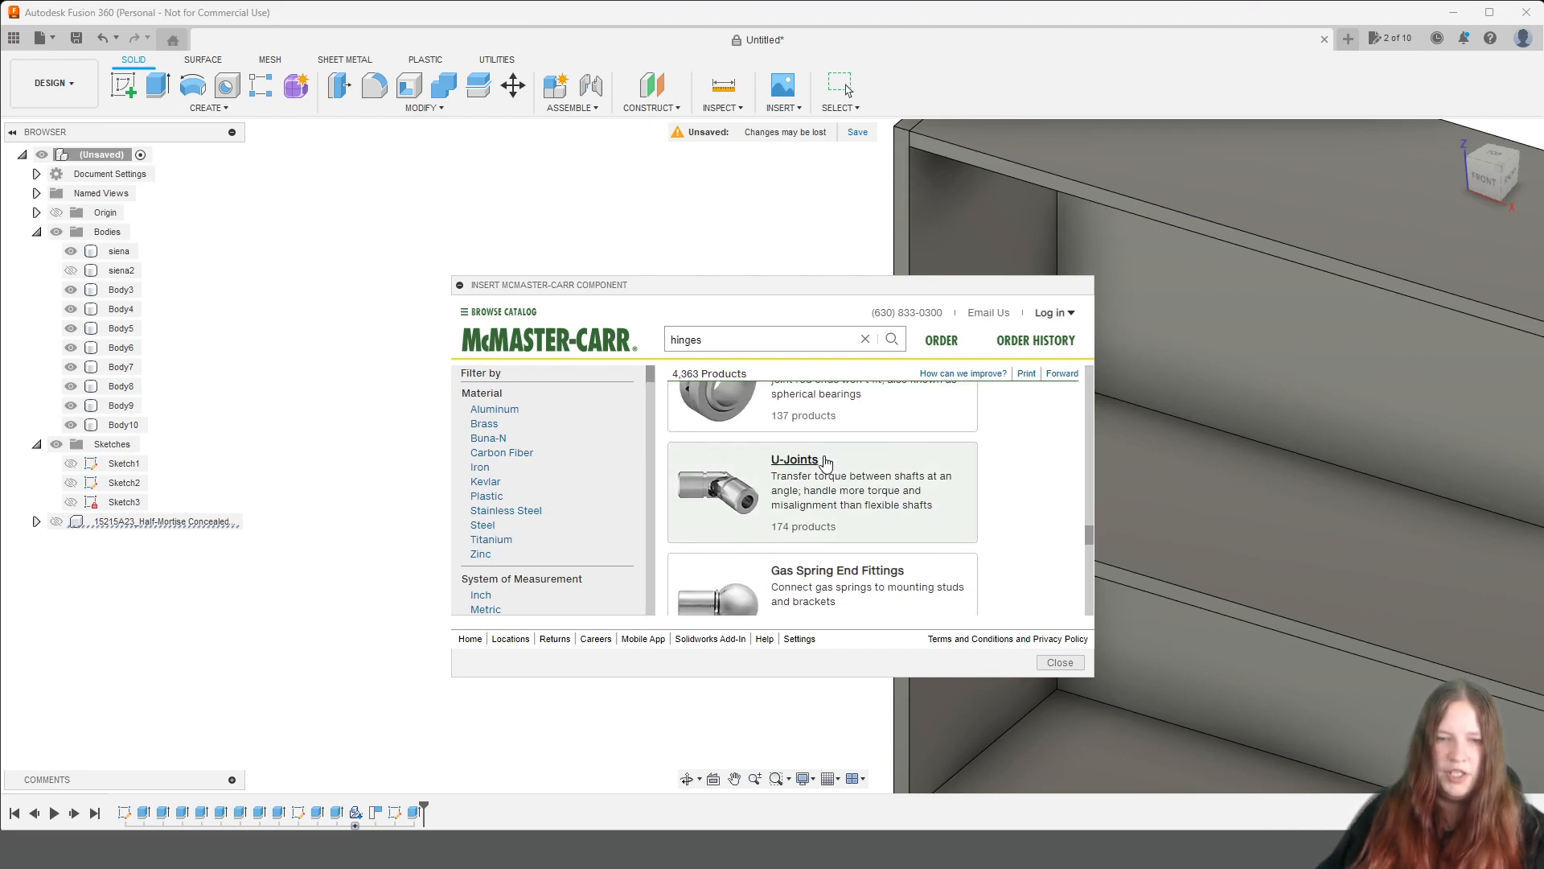
scroll(825, 461, "down", 3)
scroll(829, 461, "up", 6)
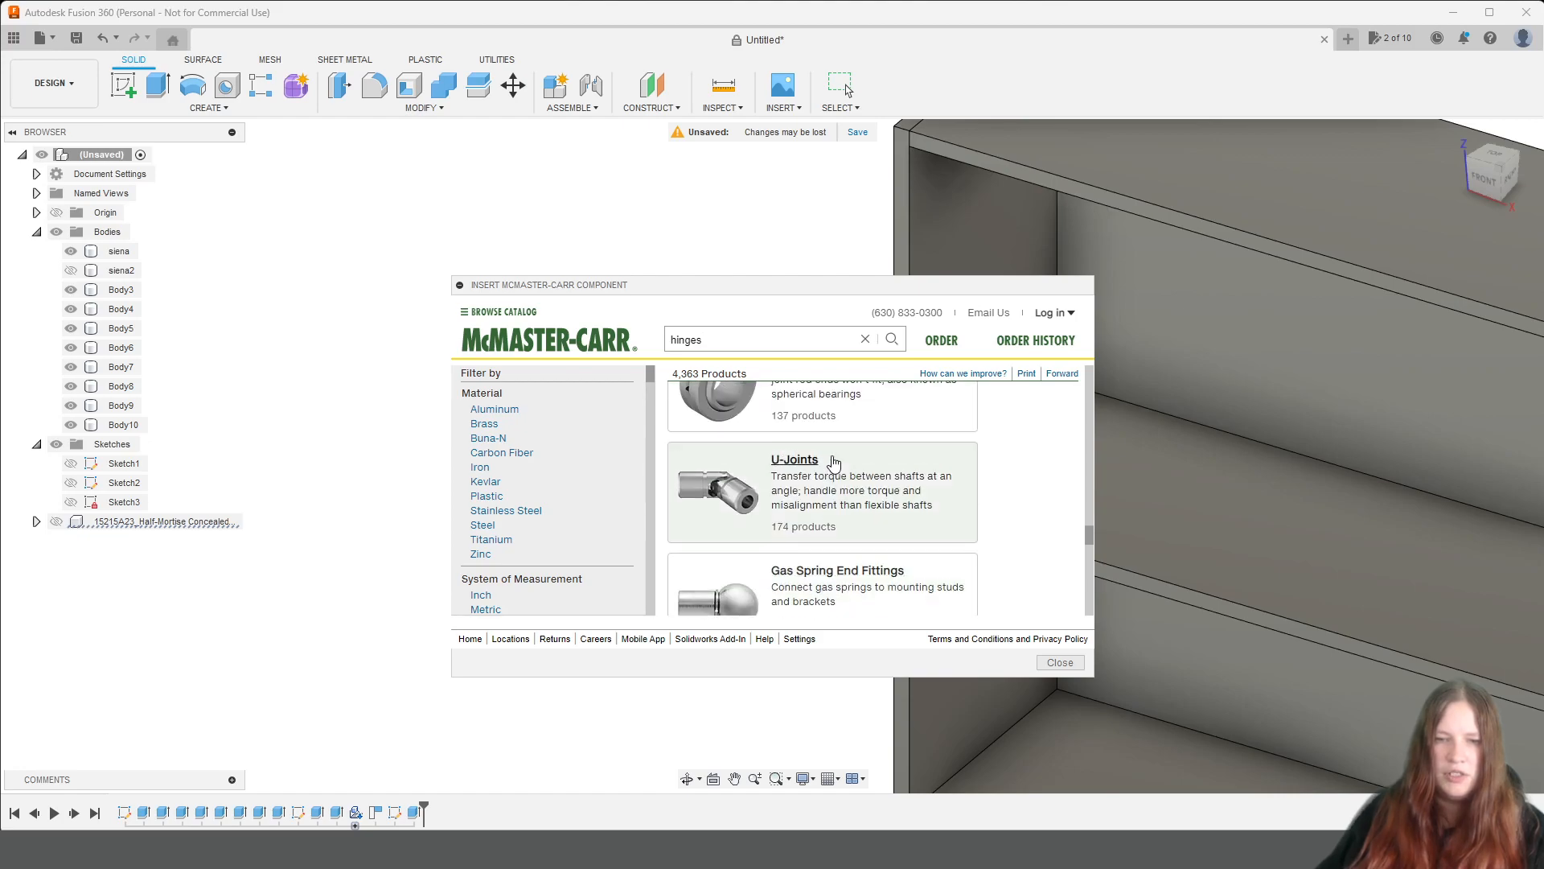
scroll(830, 462, "up", 5)
scroll(825, 469, "down", 5)
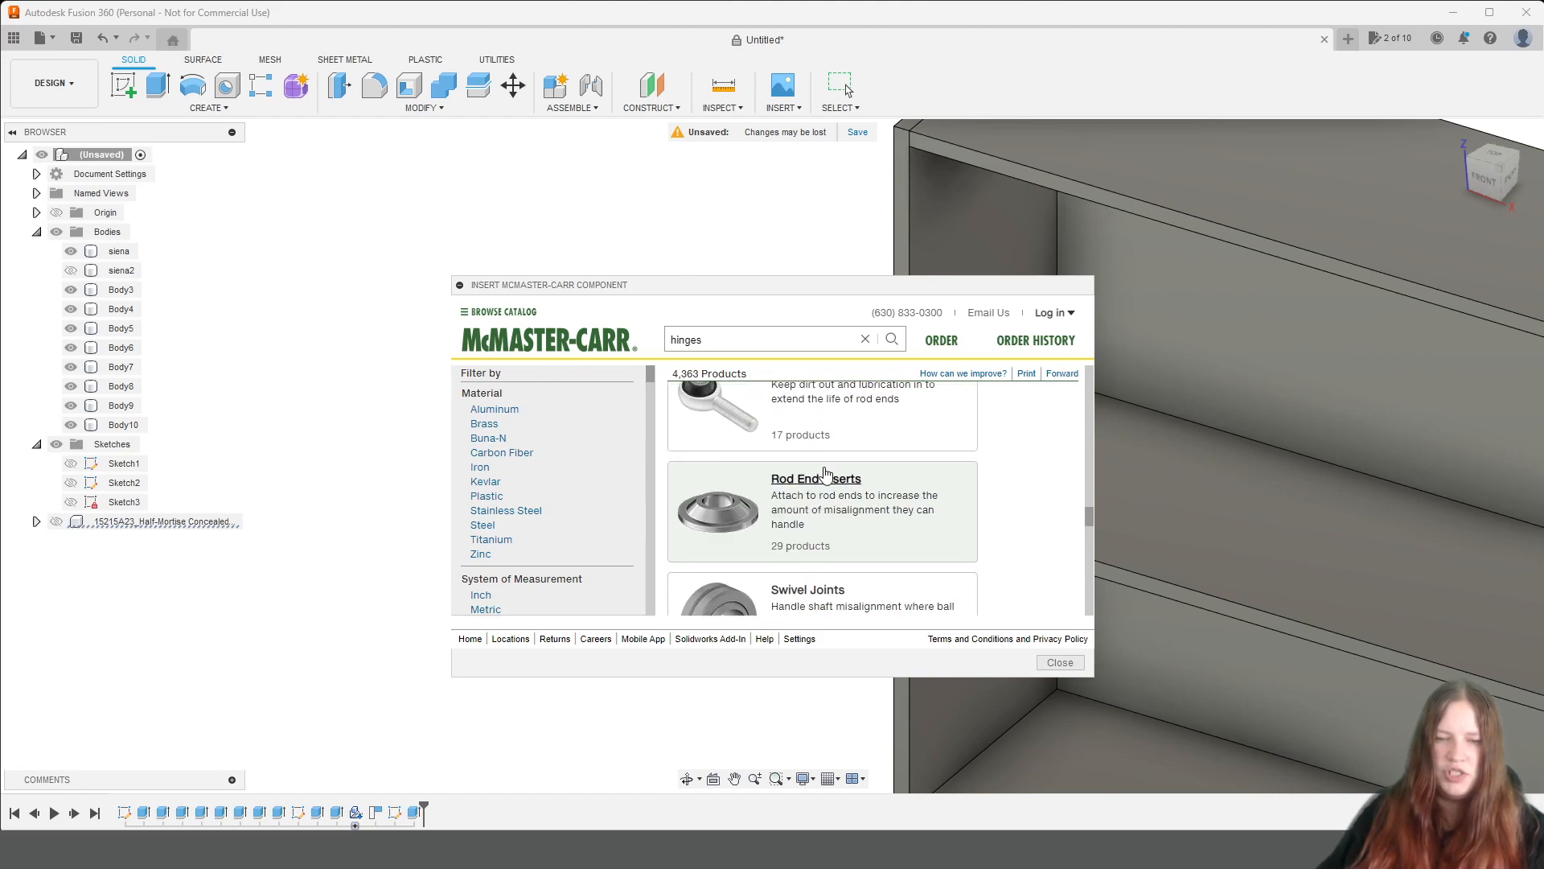
scroll(813, 487, "down", 10)
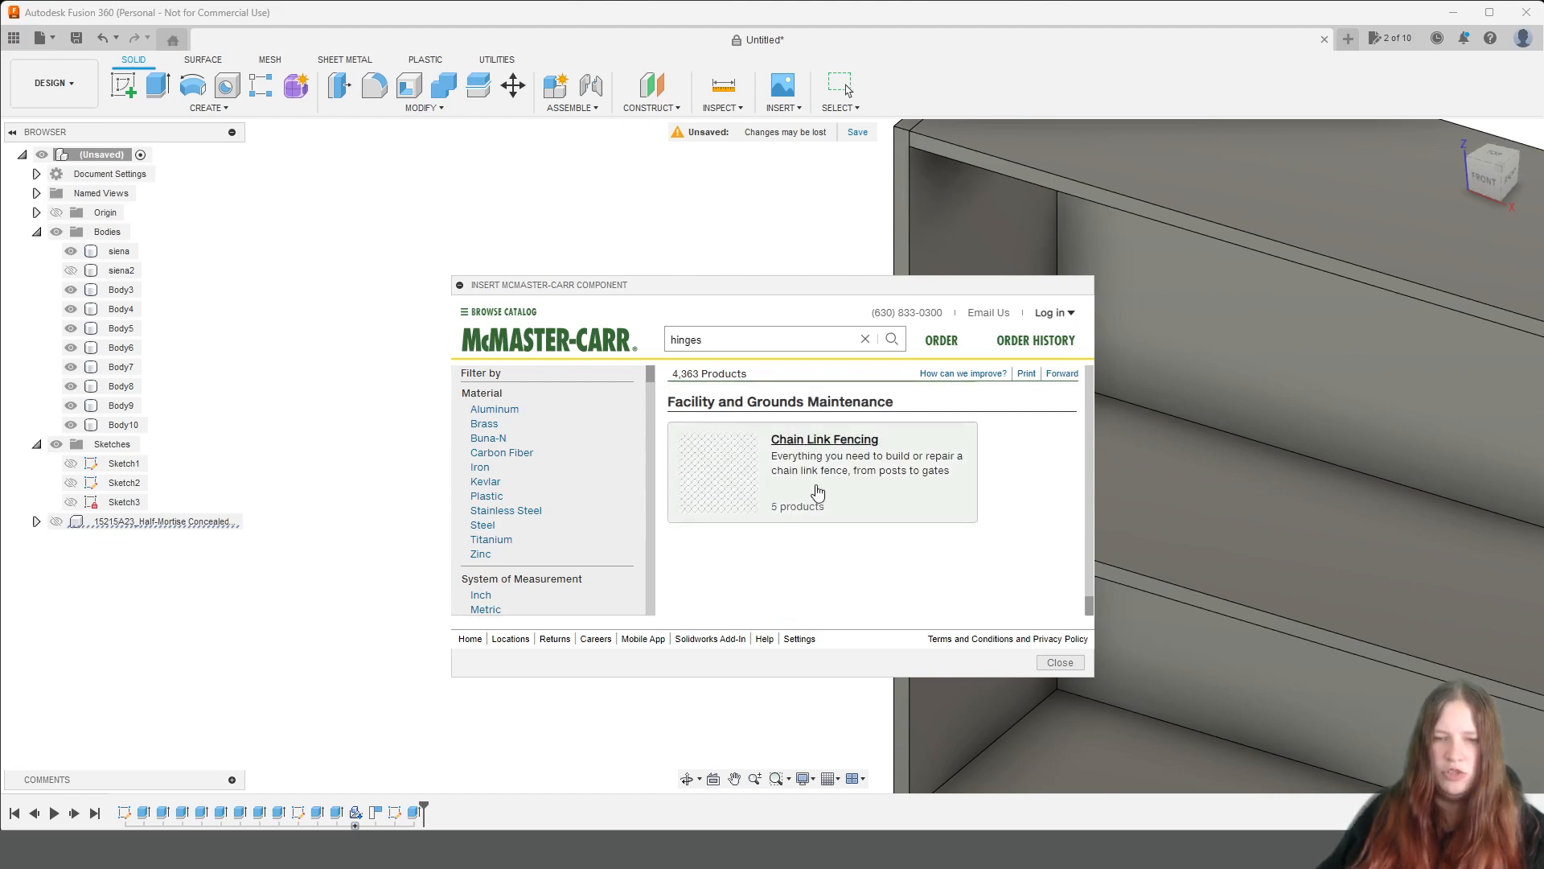
Search the catalogue for "angle hinge", filter the results to the Butt hinge type and look through them.
type("angle")
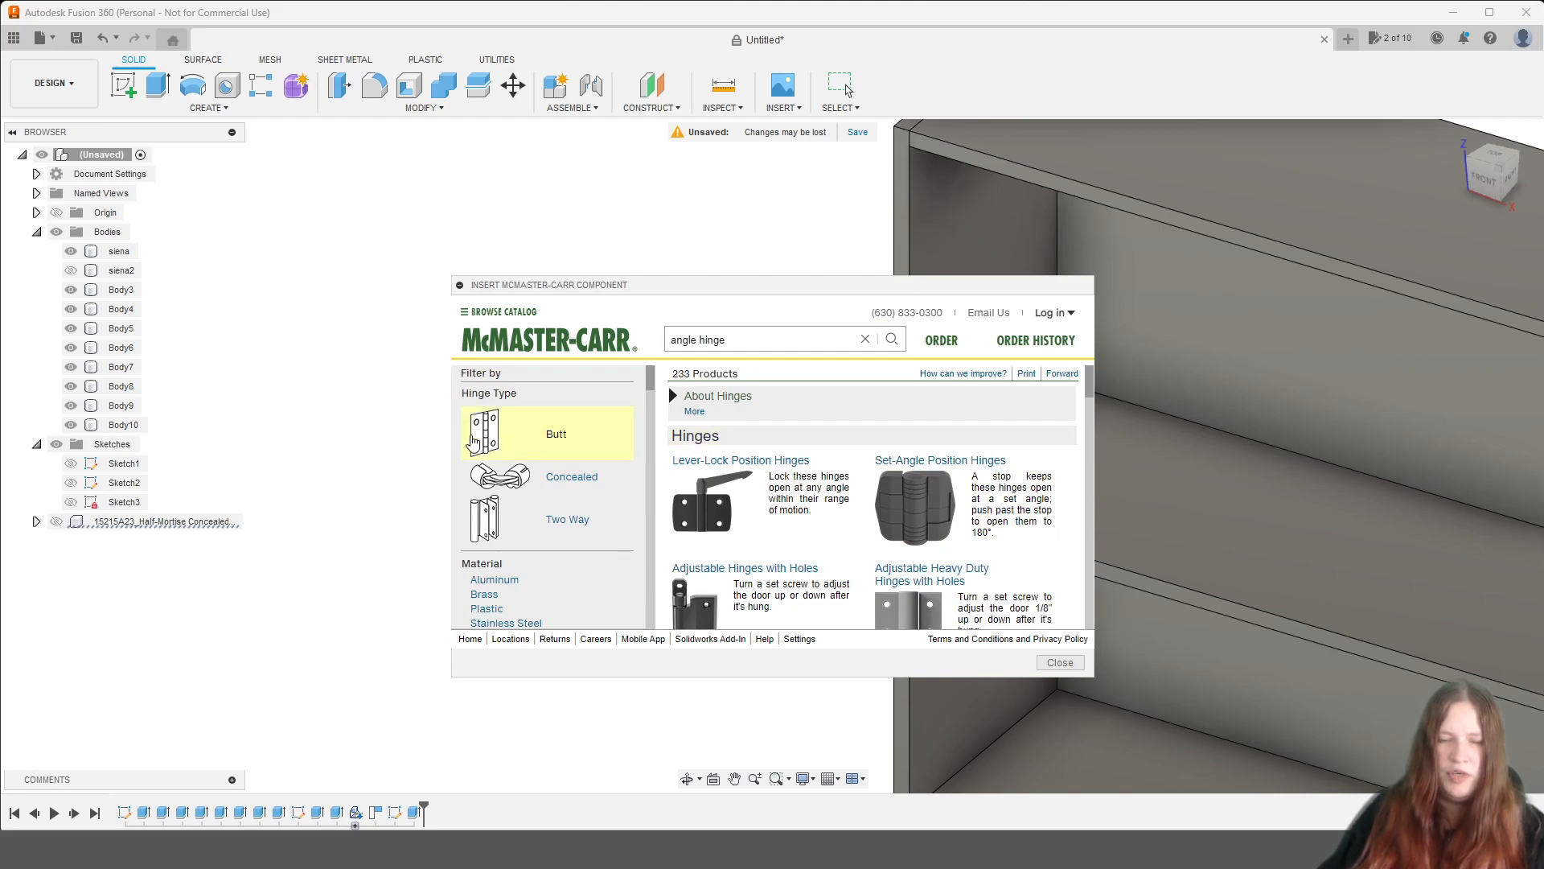
left_click(524, 446)
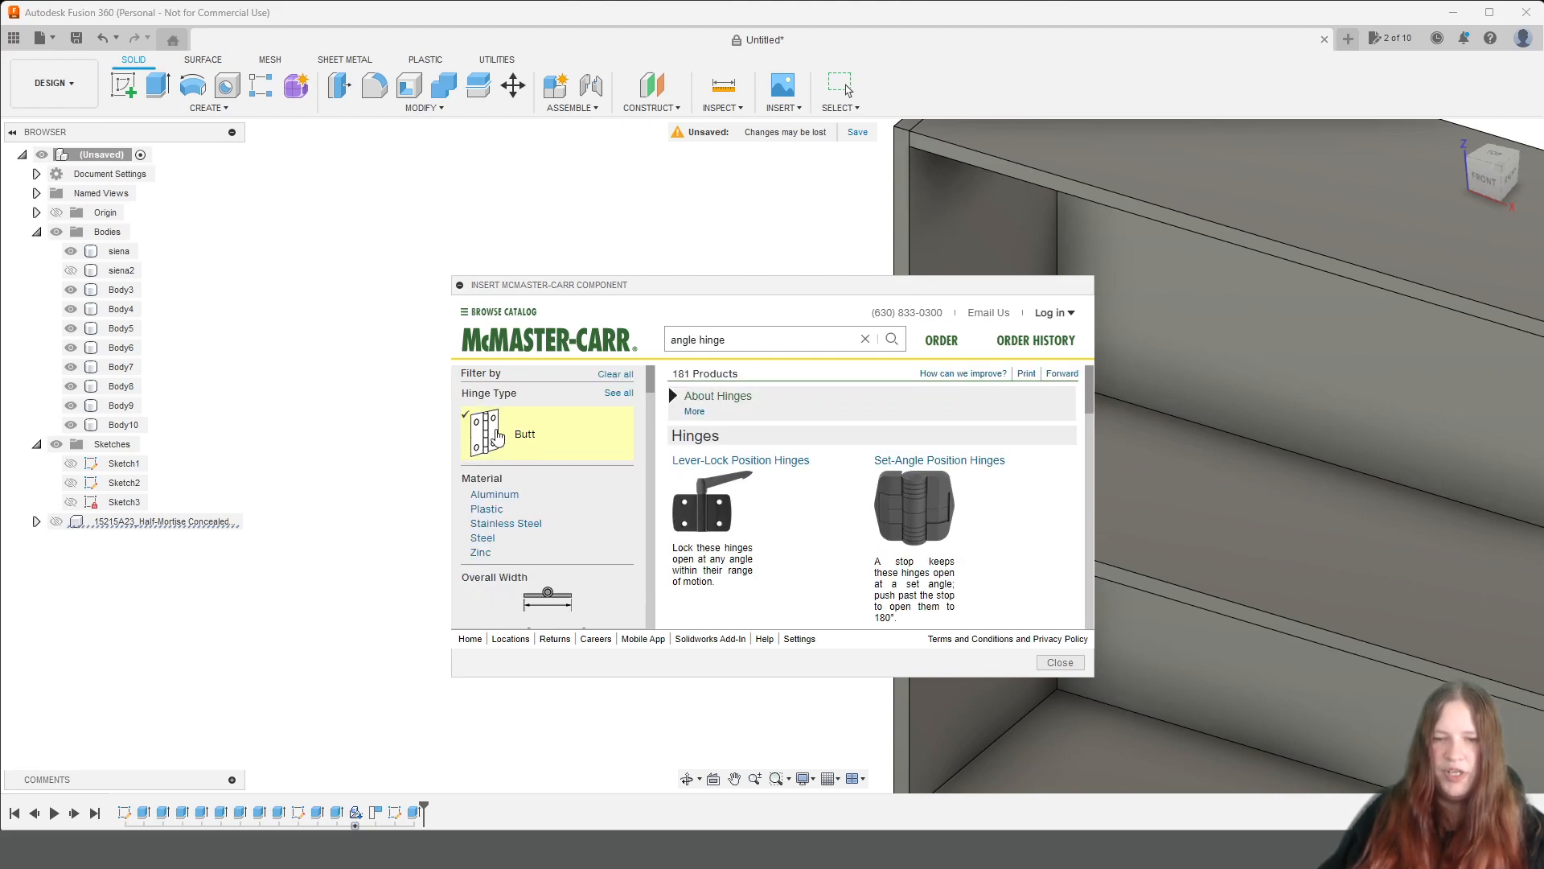
scroll(989, 418, "down", 6)
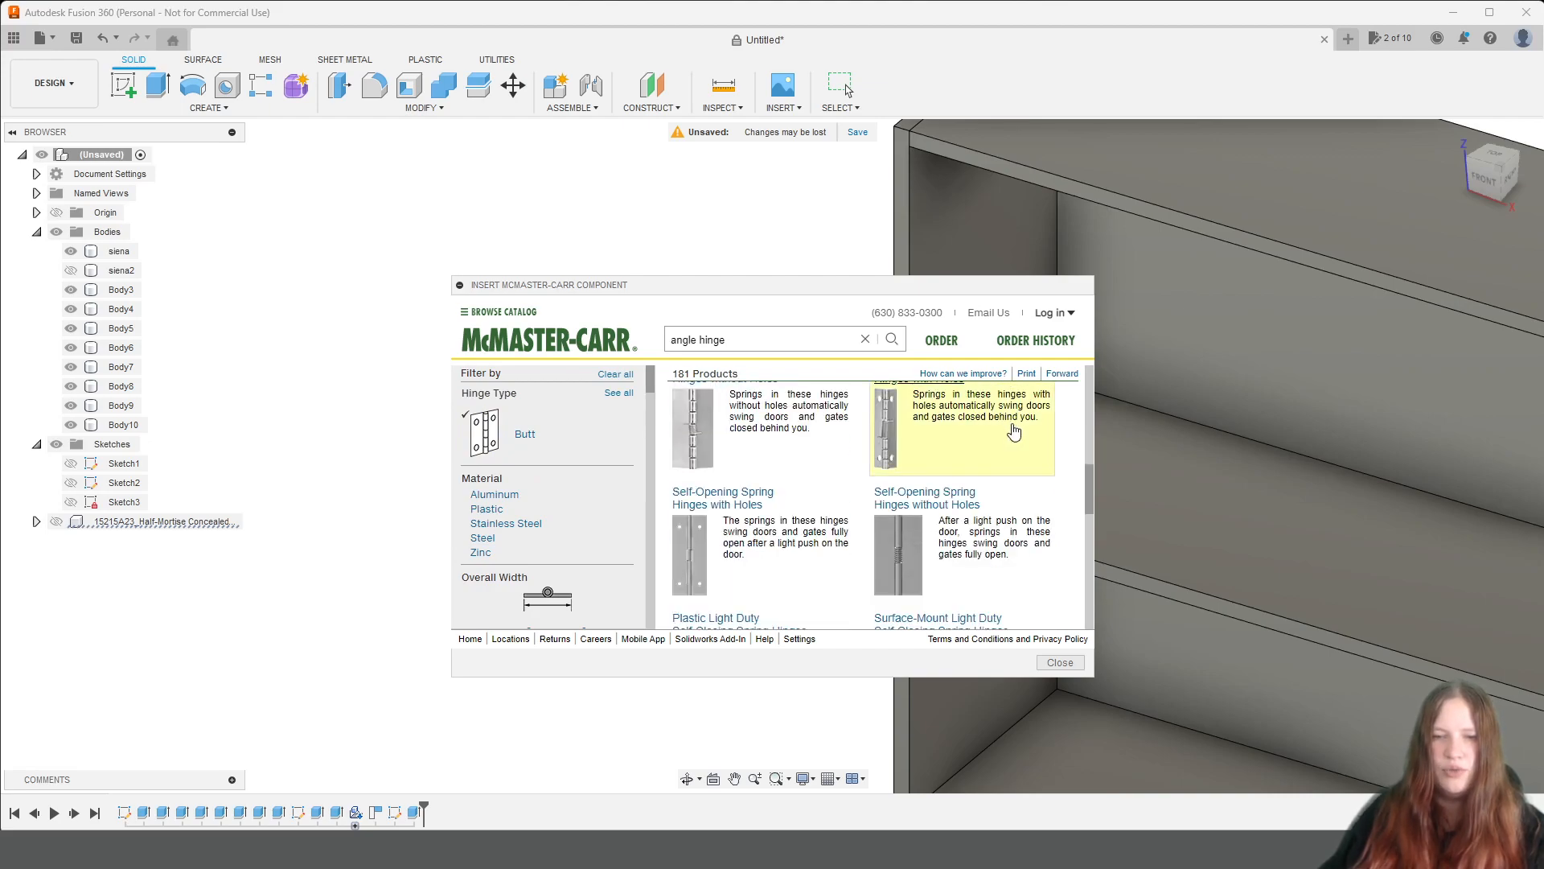
scroll(1015, 428, "up", 2)
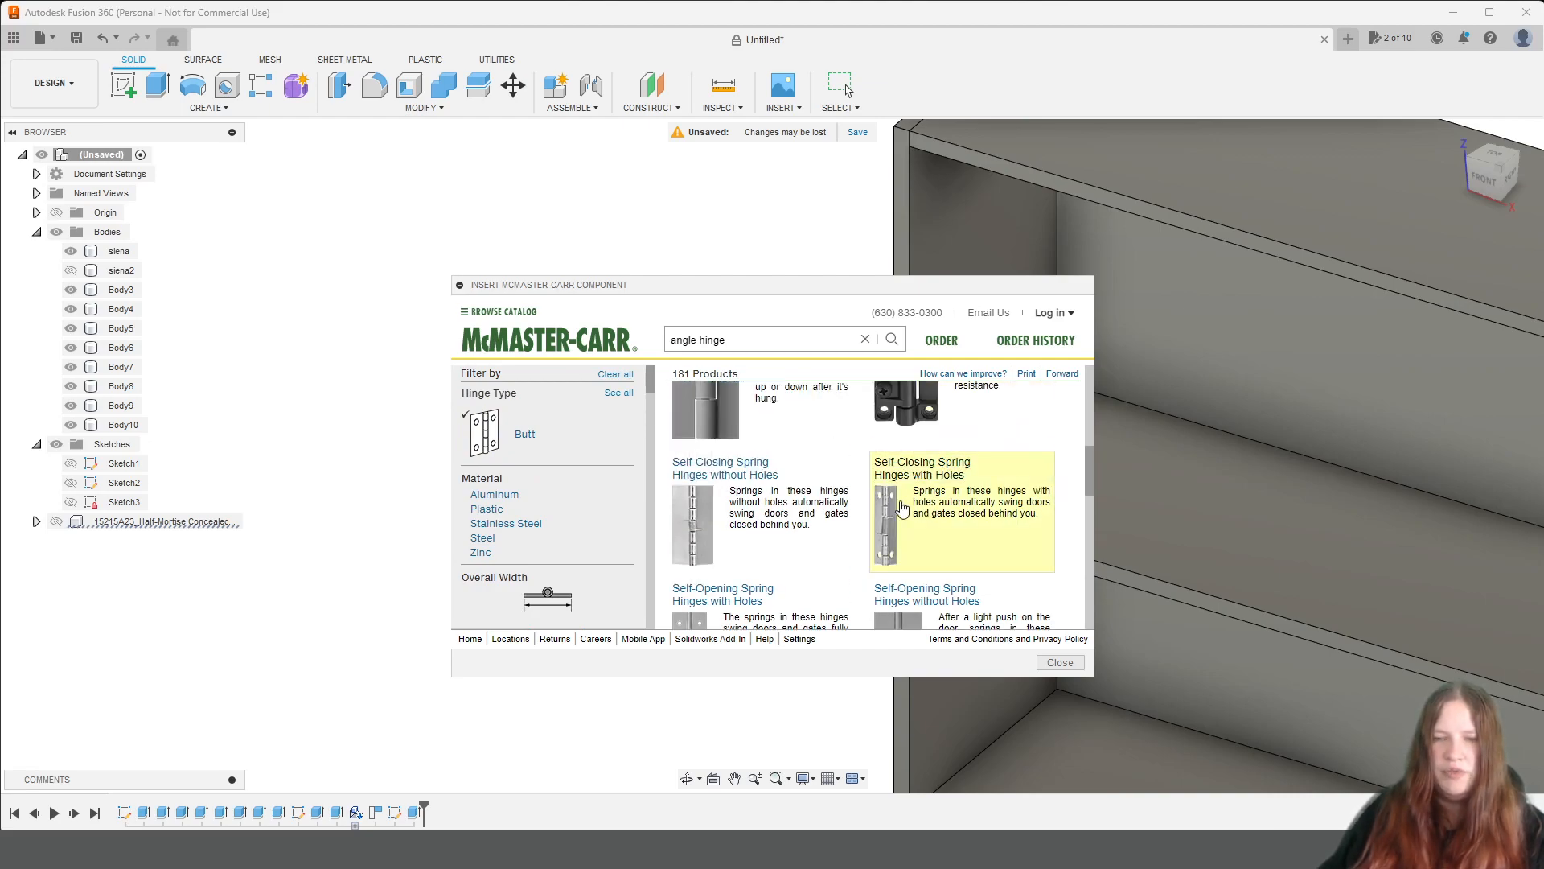
scroll(948, 473, "down", 8)
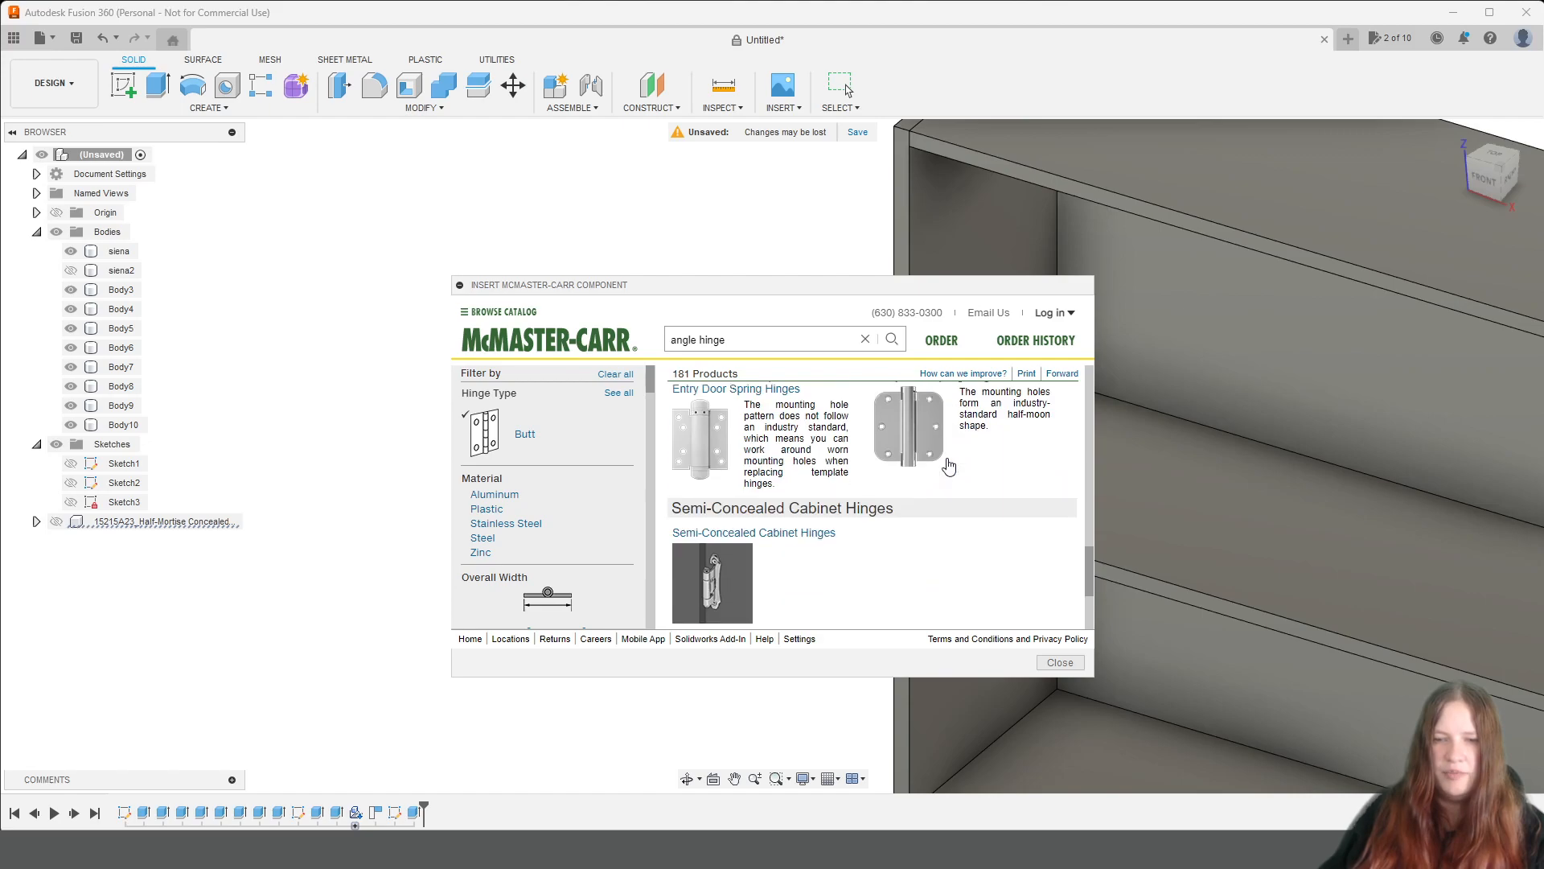
scroll(949, 467, "up", 8)
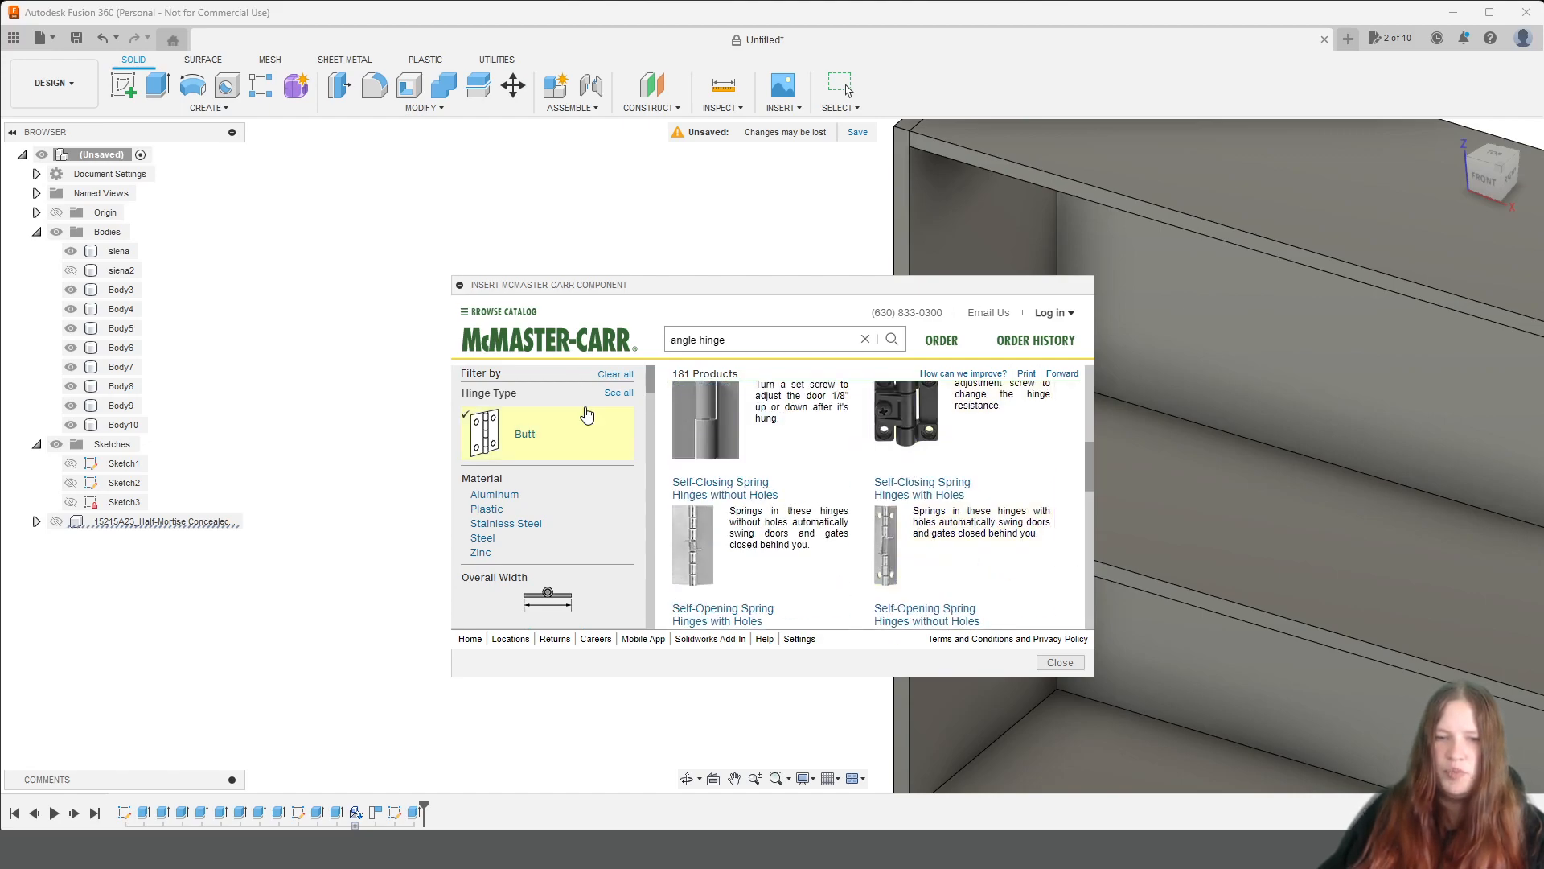
Clear the hinge type filter and review the full list of angle hinge results and the available filters.
left_click(615, 375)
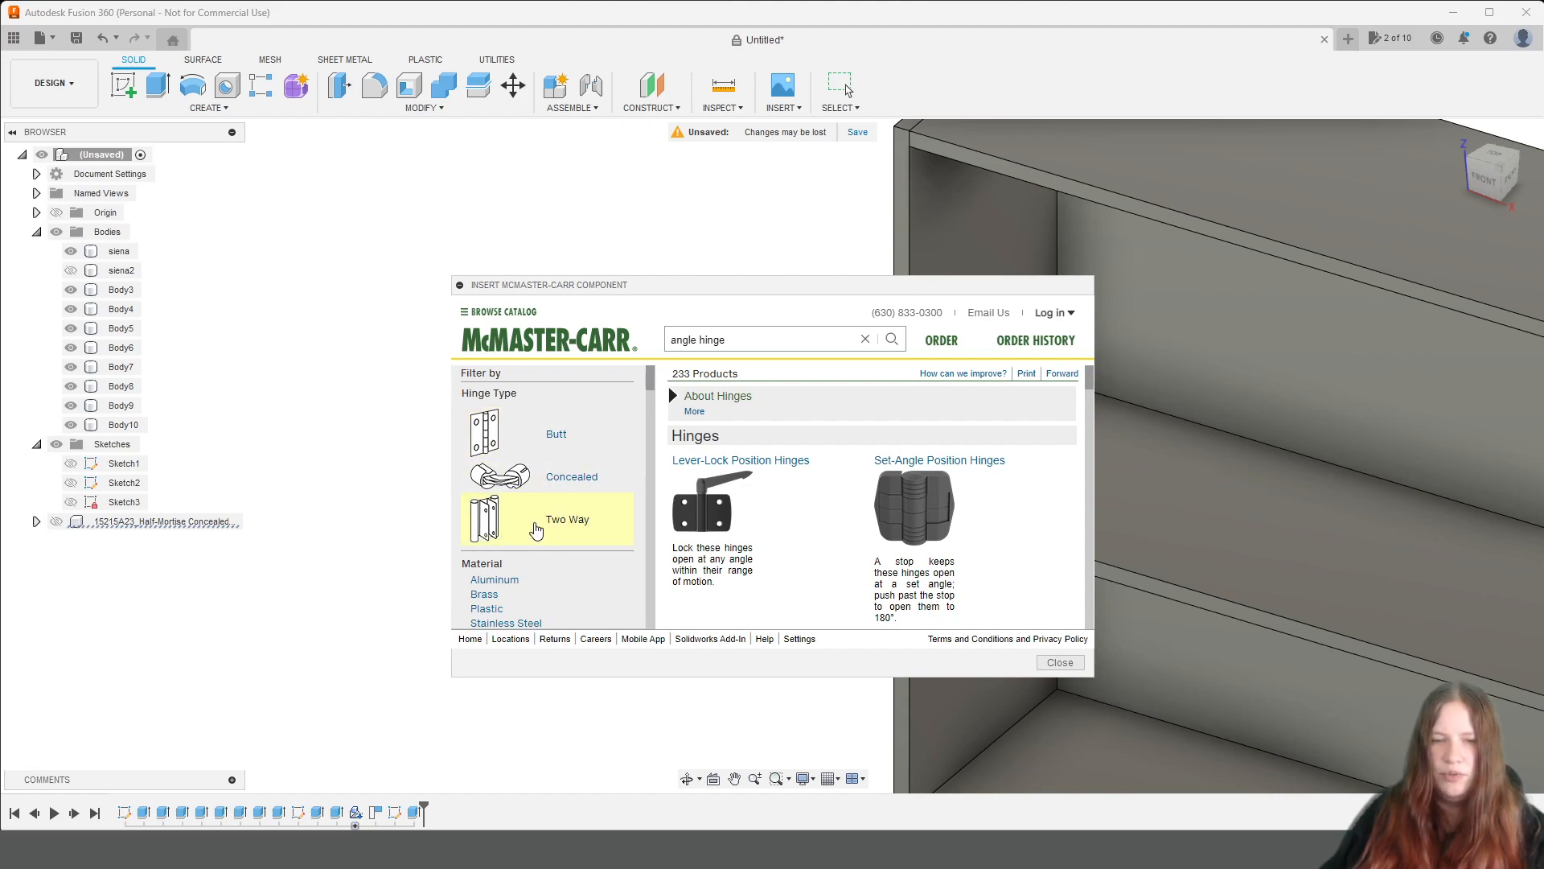
scroll(919, 486, "down", 8)
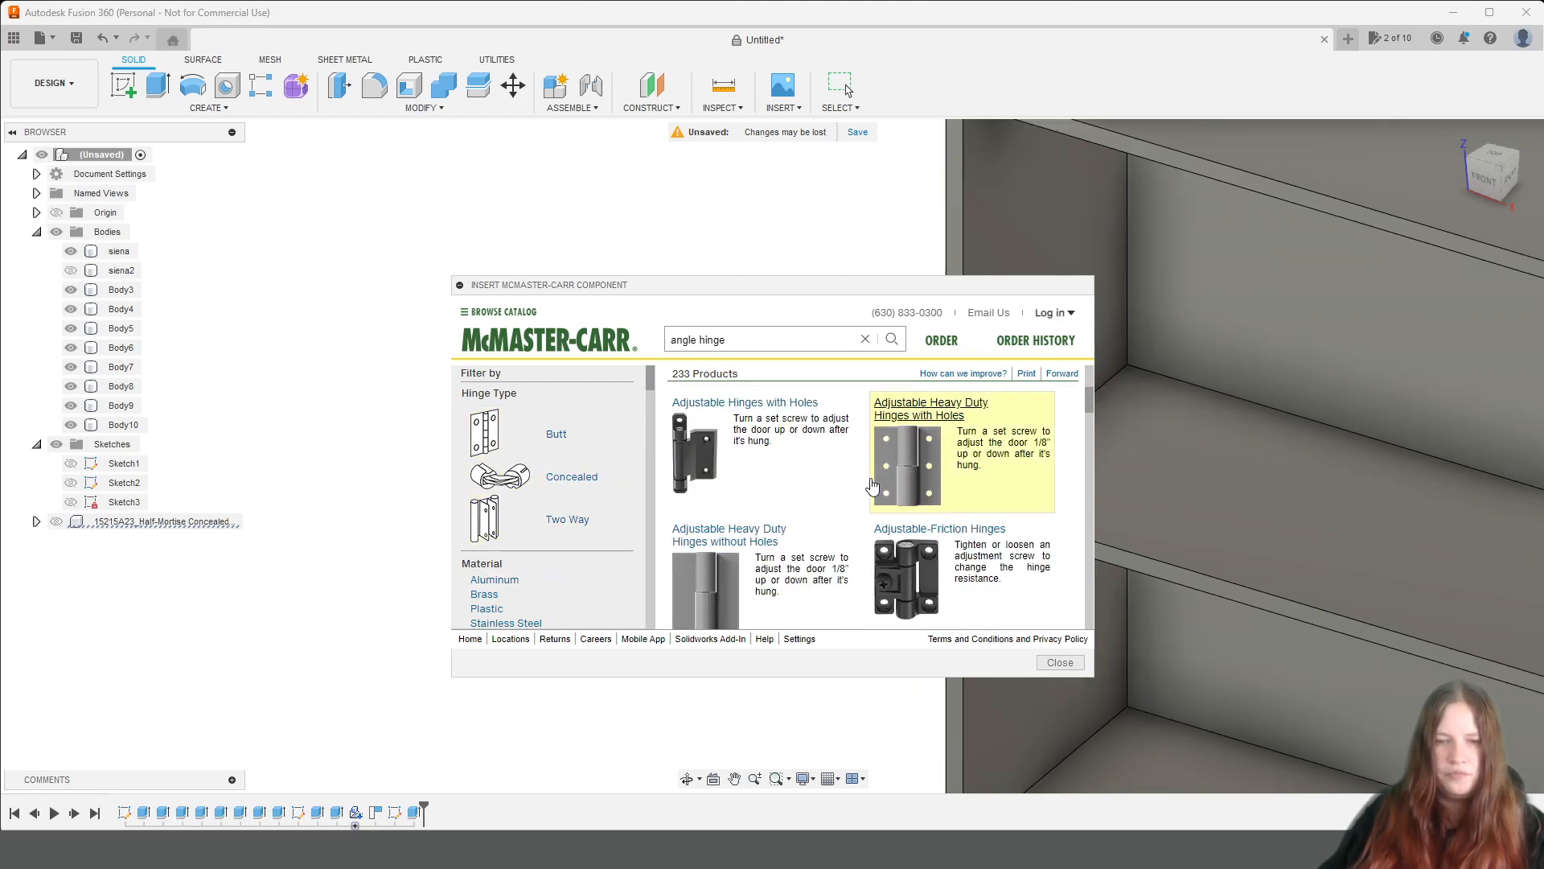
scroll(986, 500, "up", 1)
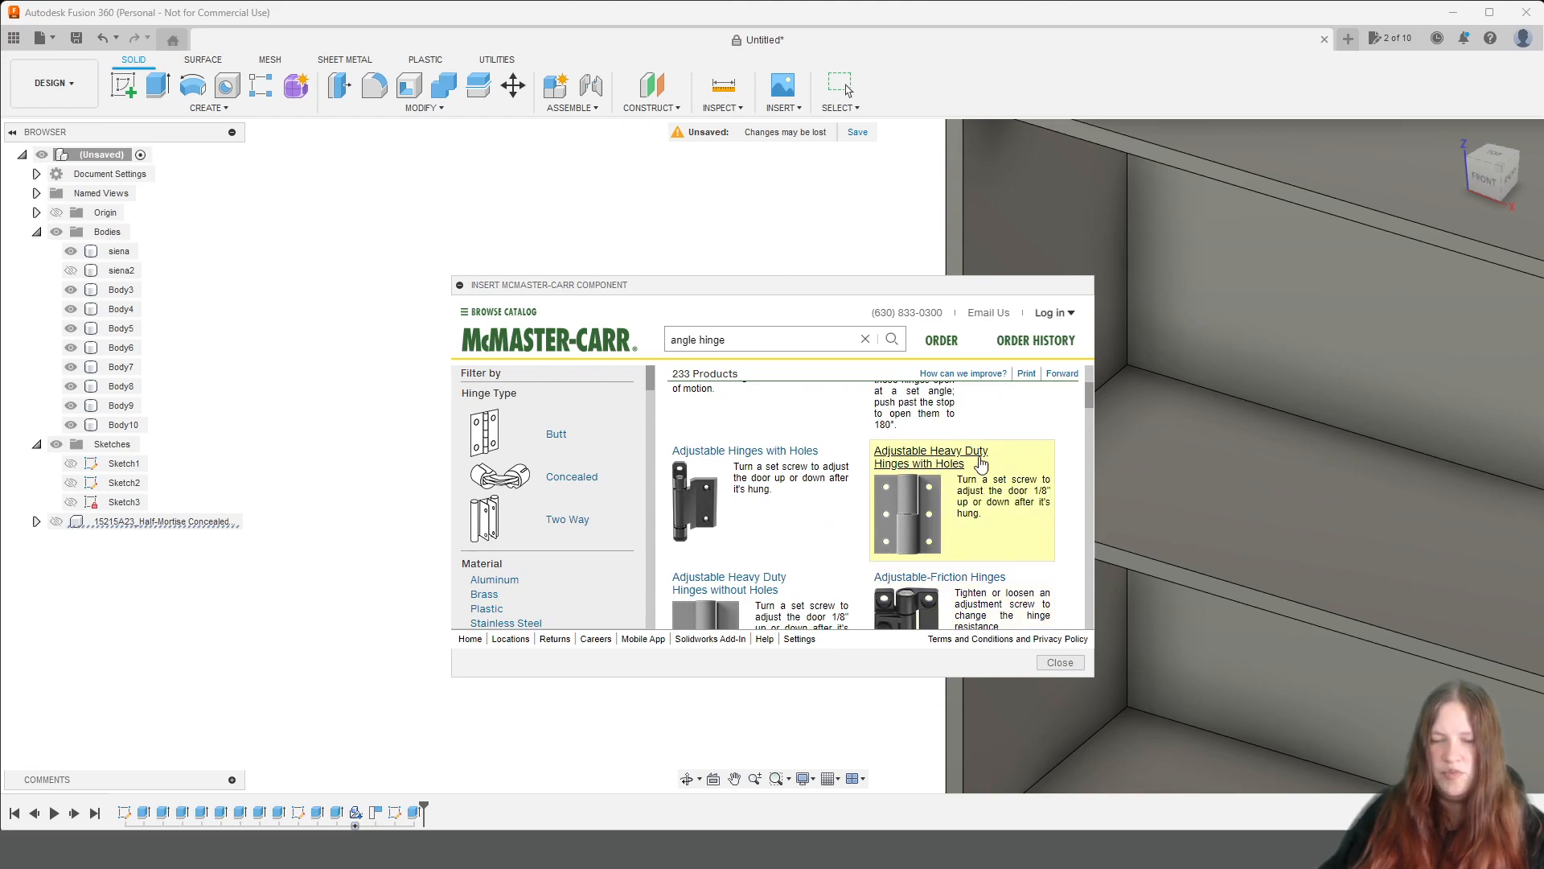
scroll(948, 473, "down", 3)
scroll(786, 490, "up", 2)
scroll(555, 487, "down", 5)
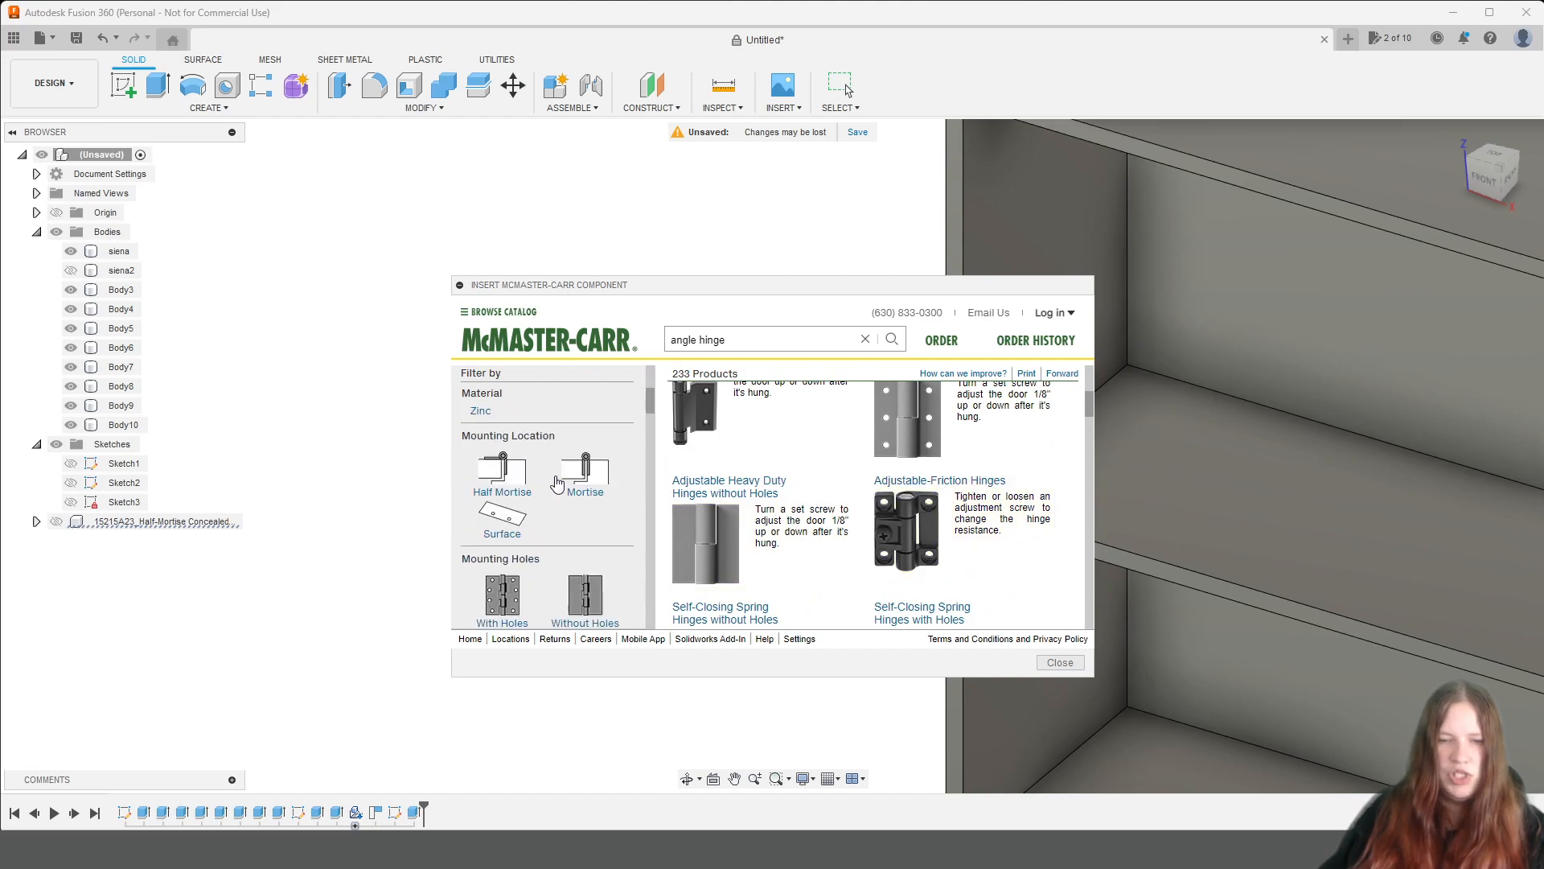
Filter the angle hinges to those with mounting holes and look through the spring and entry door hinge types.
left_click(503, 478)
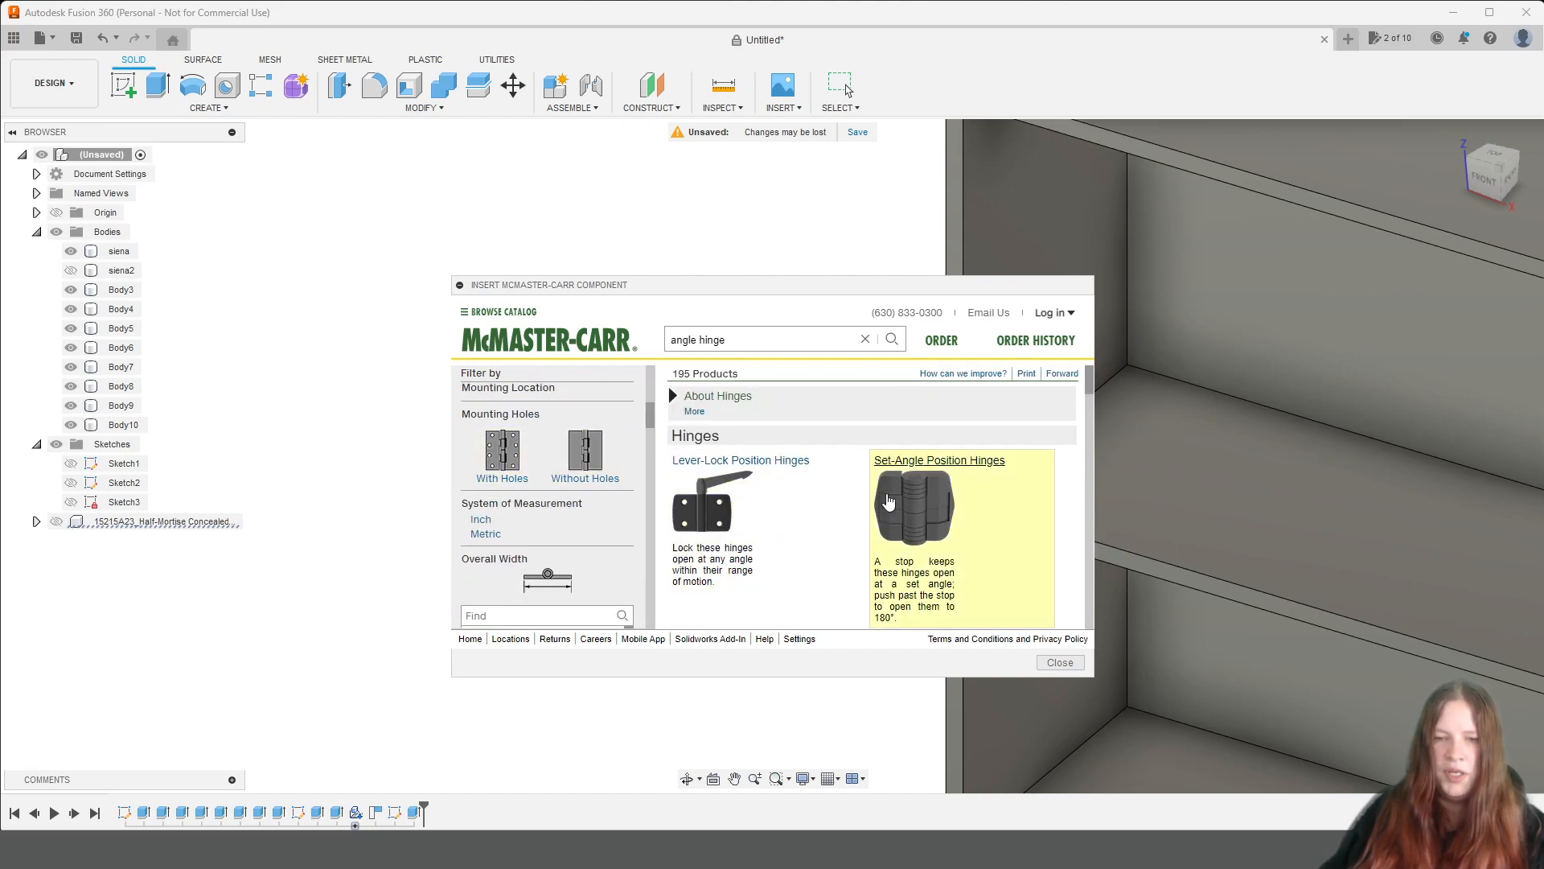
scroll(950, 475, "down", 2)
scroll(982, 471, "down", 5)
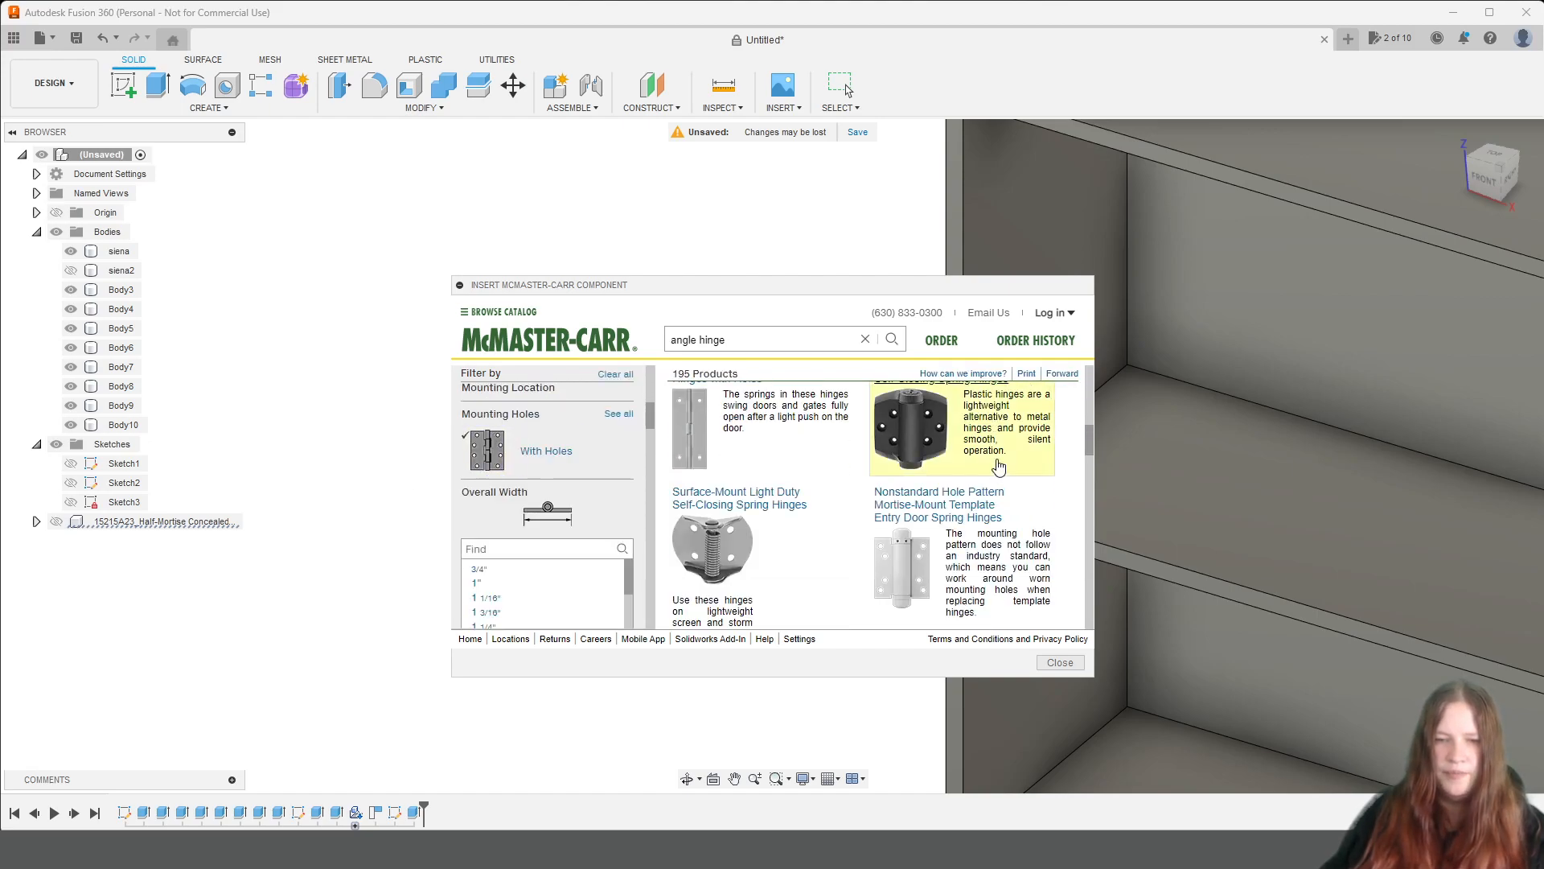
scroll(1002, 465, "down", 1)
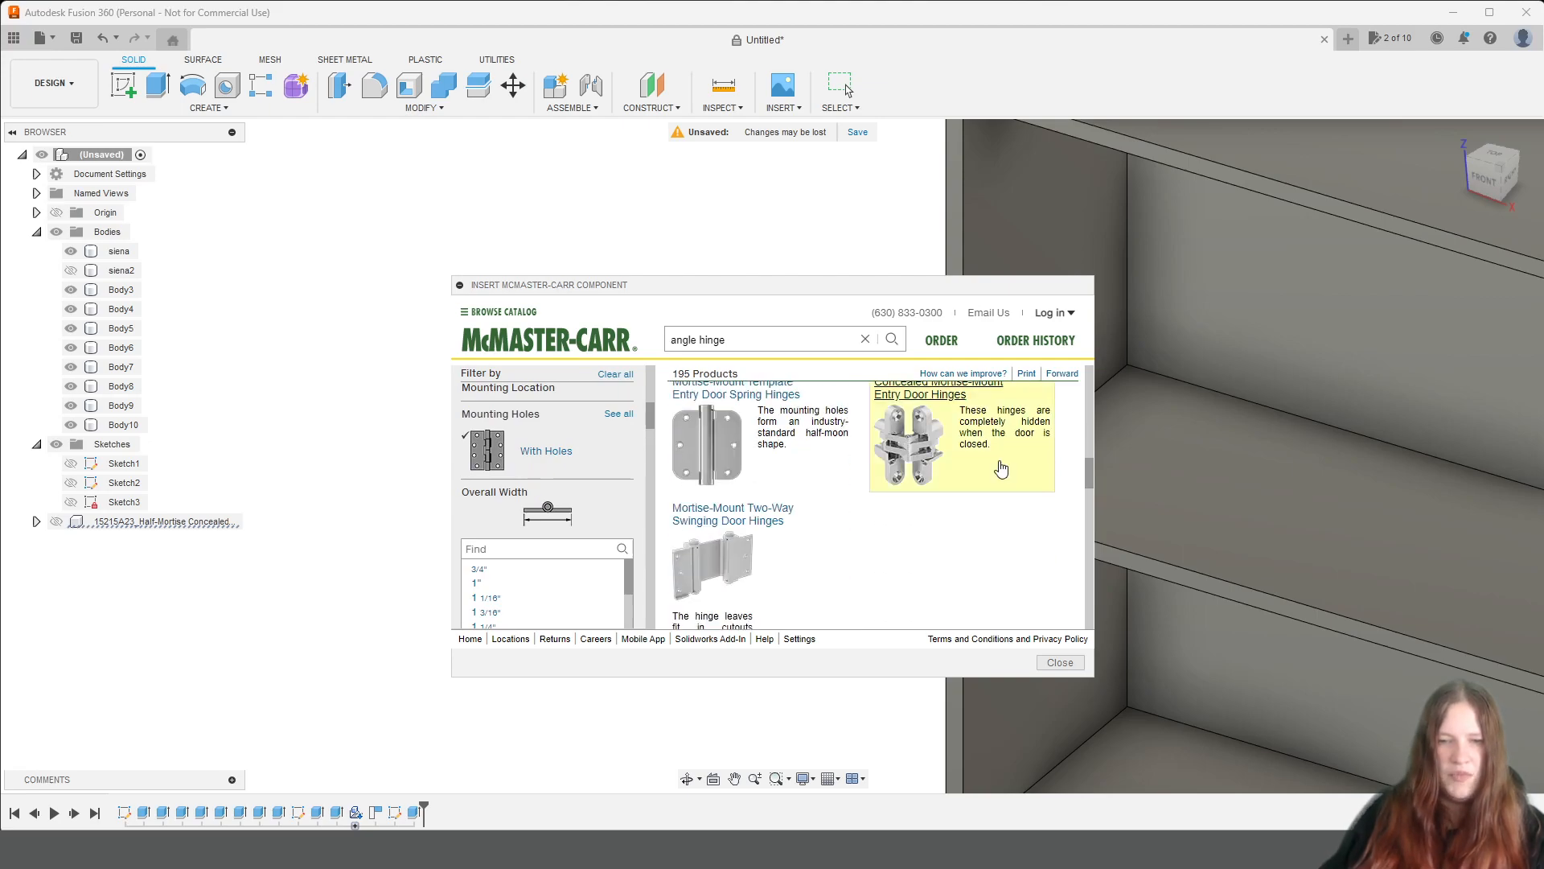
scroll(816, 471, "up", 1)
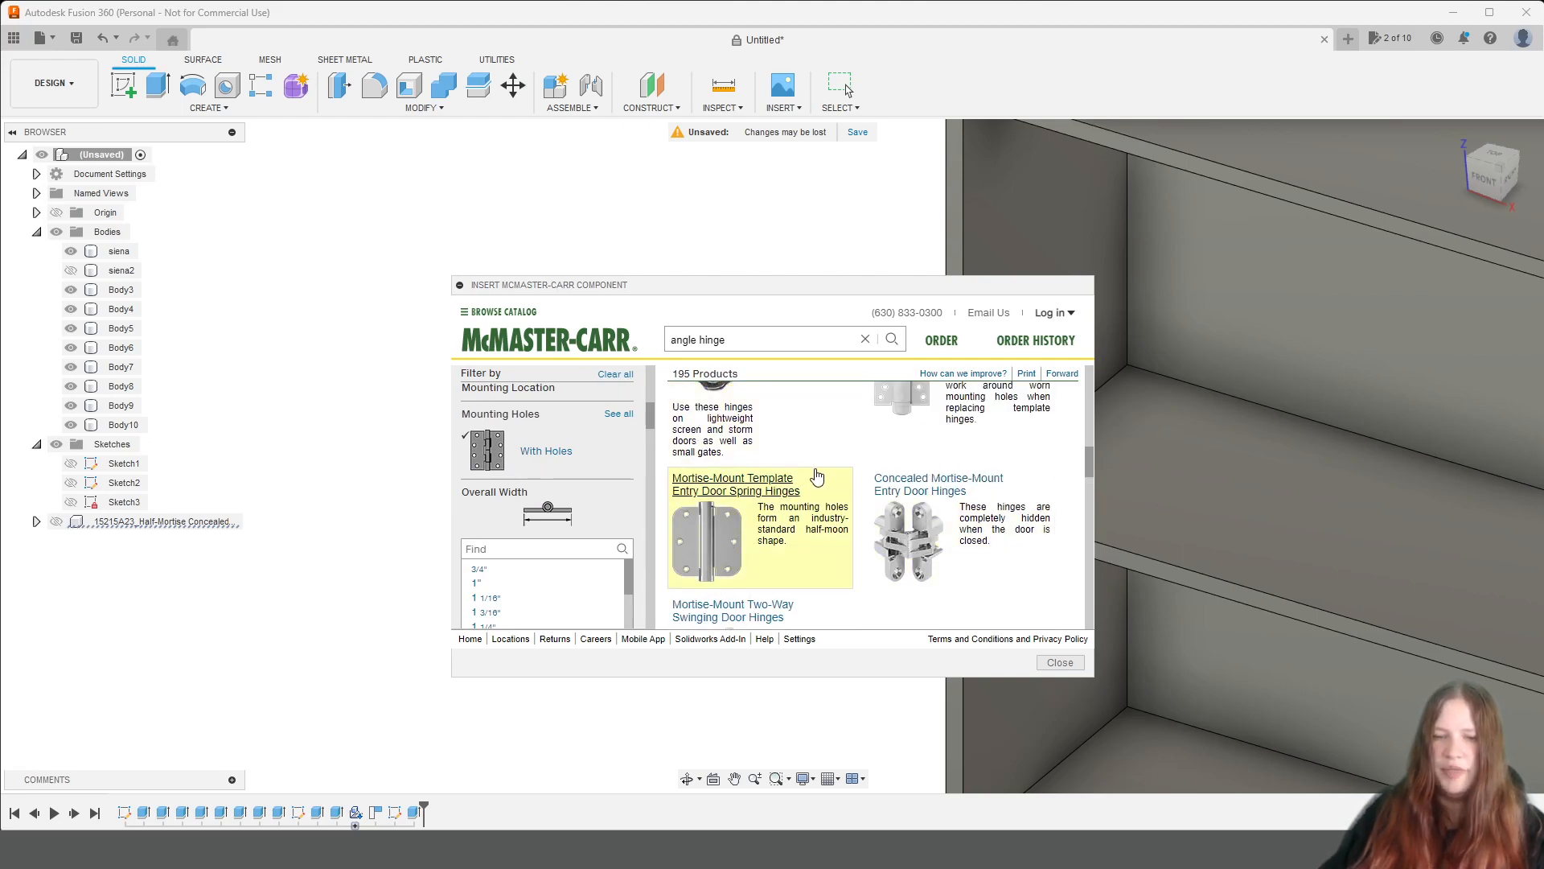
scroll(816, 476, "down", 1)
scroll(819, 468, "down", 3)
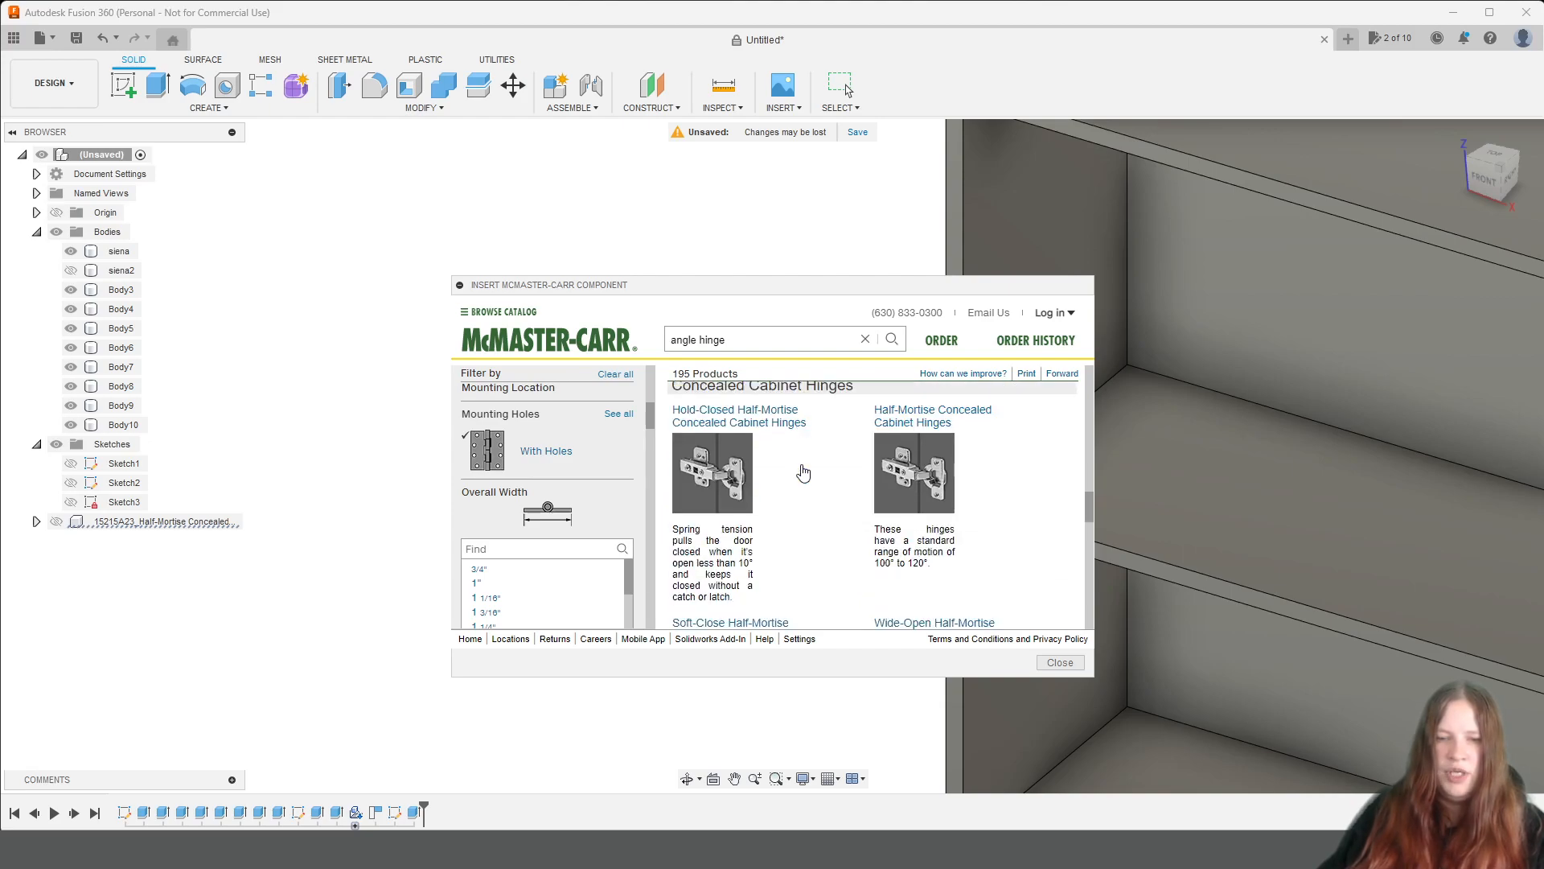
Compare the concealed and semi-concealed cabinet hinge types among the results with mounting holes.
scroll(811, 471, "up", 1)
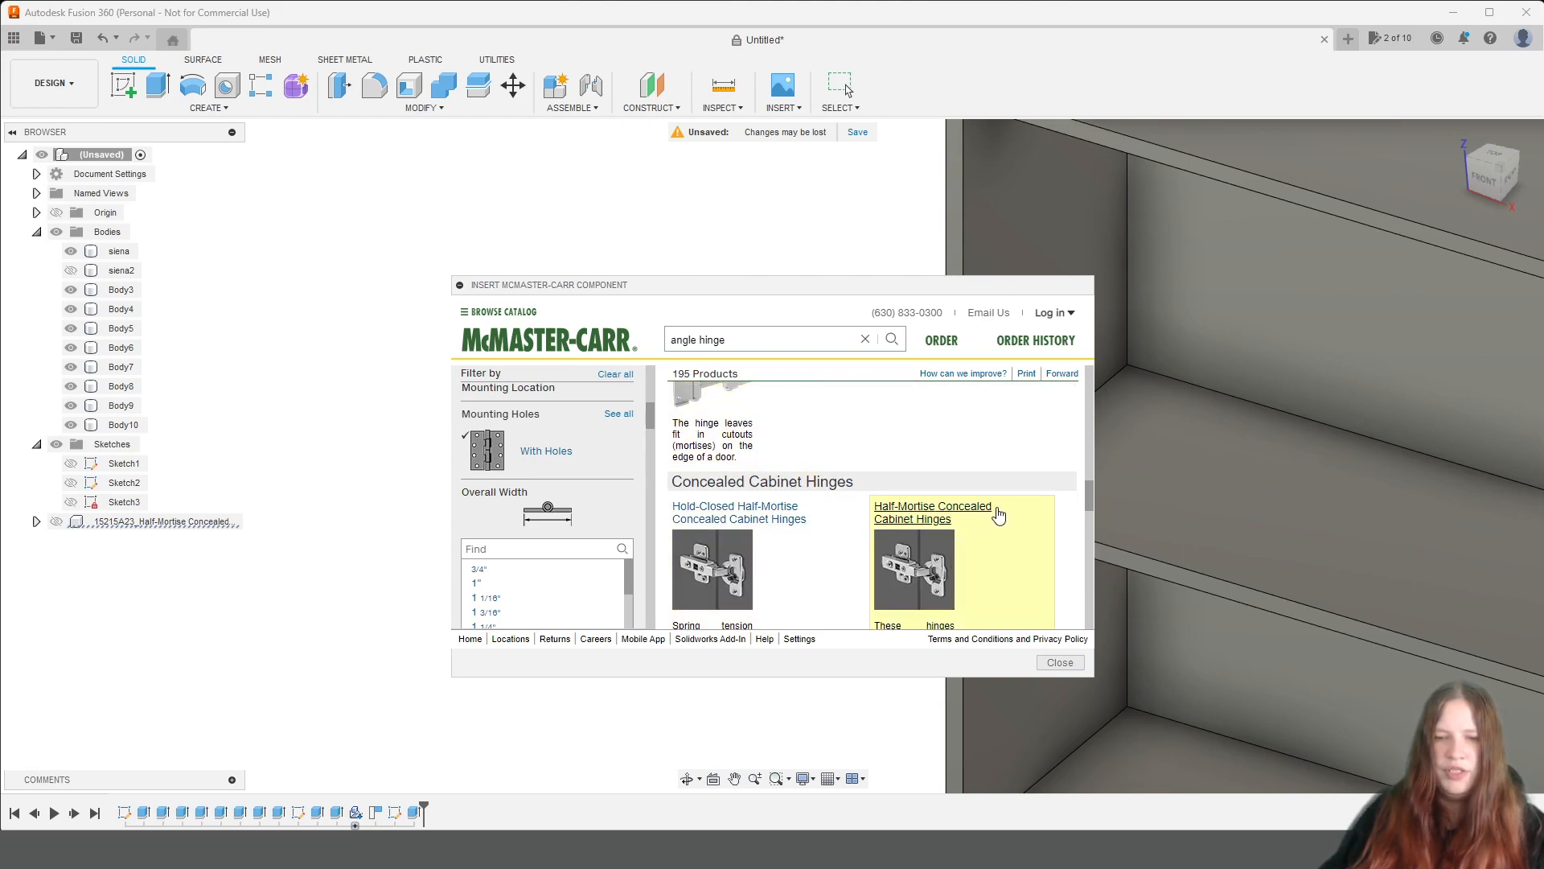
scroll(1016, 507, "down", 3)
scroll(1019, 505, "down", 2)
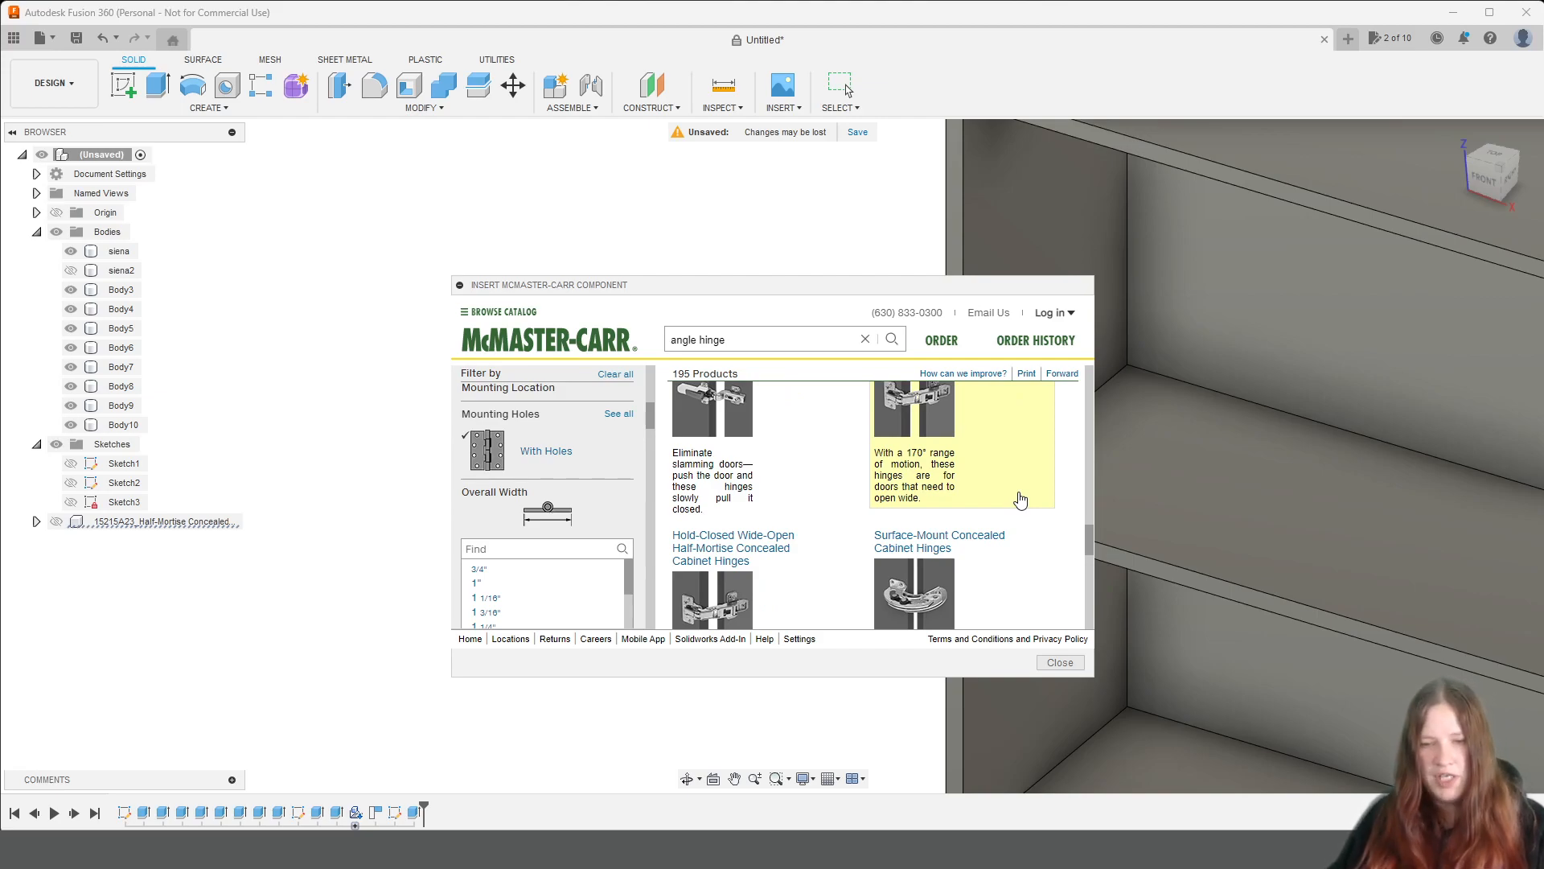
scroll(1024, 471, "down", 5)
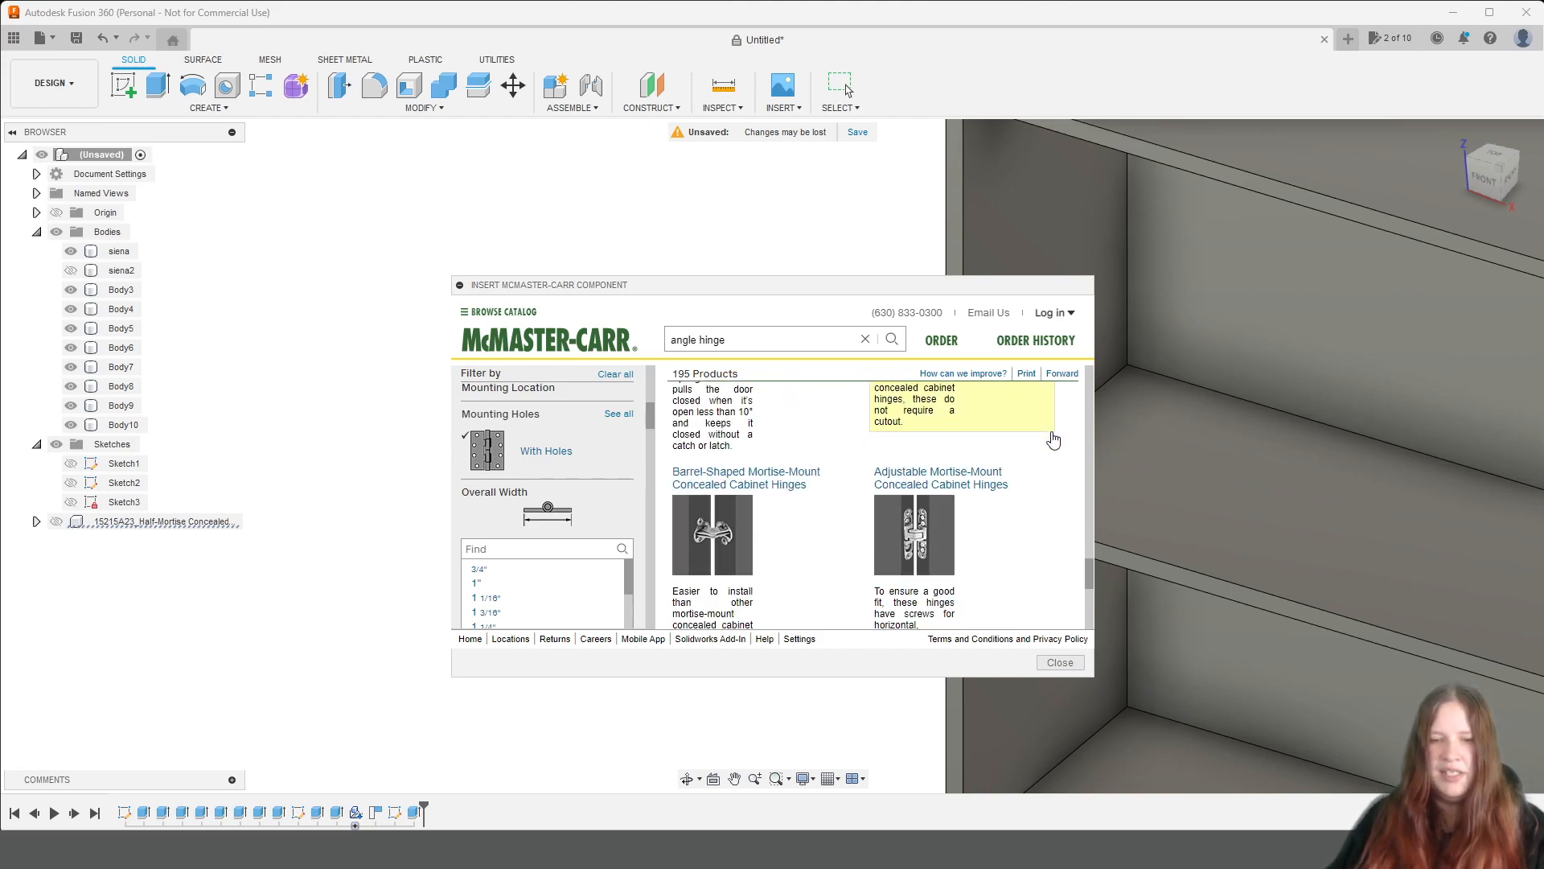
scroll(1055, 447, "up", 5)
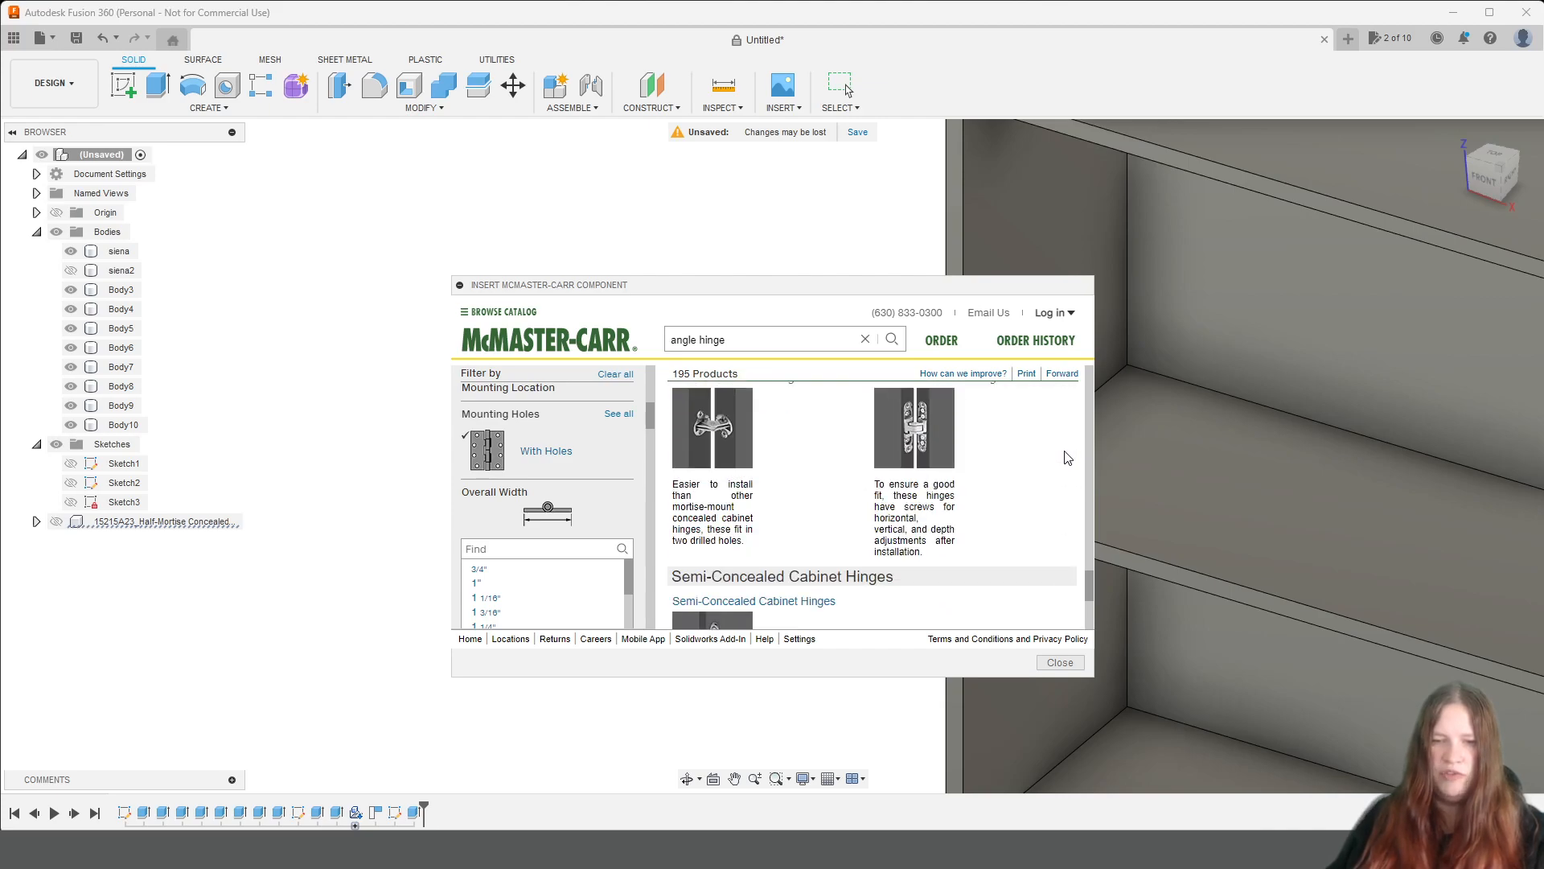
scroll(1062, 466, "up", 8)
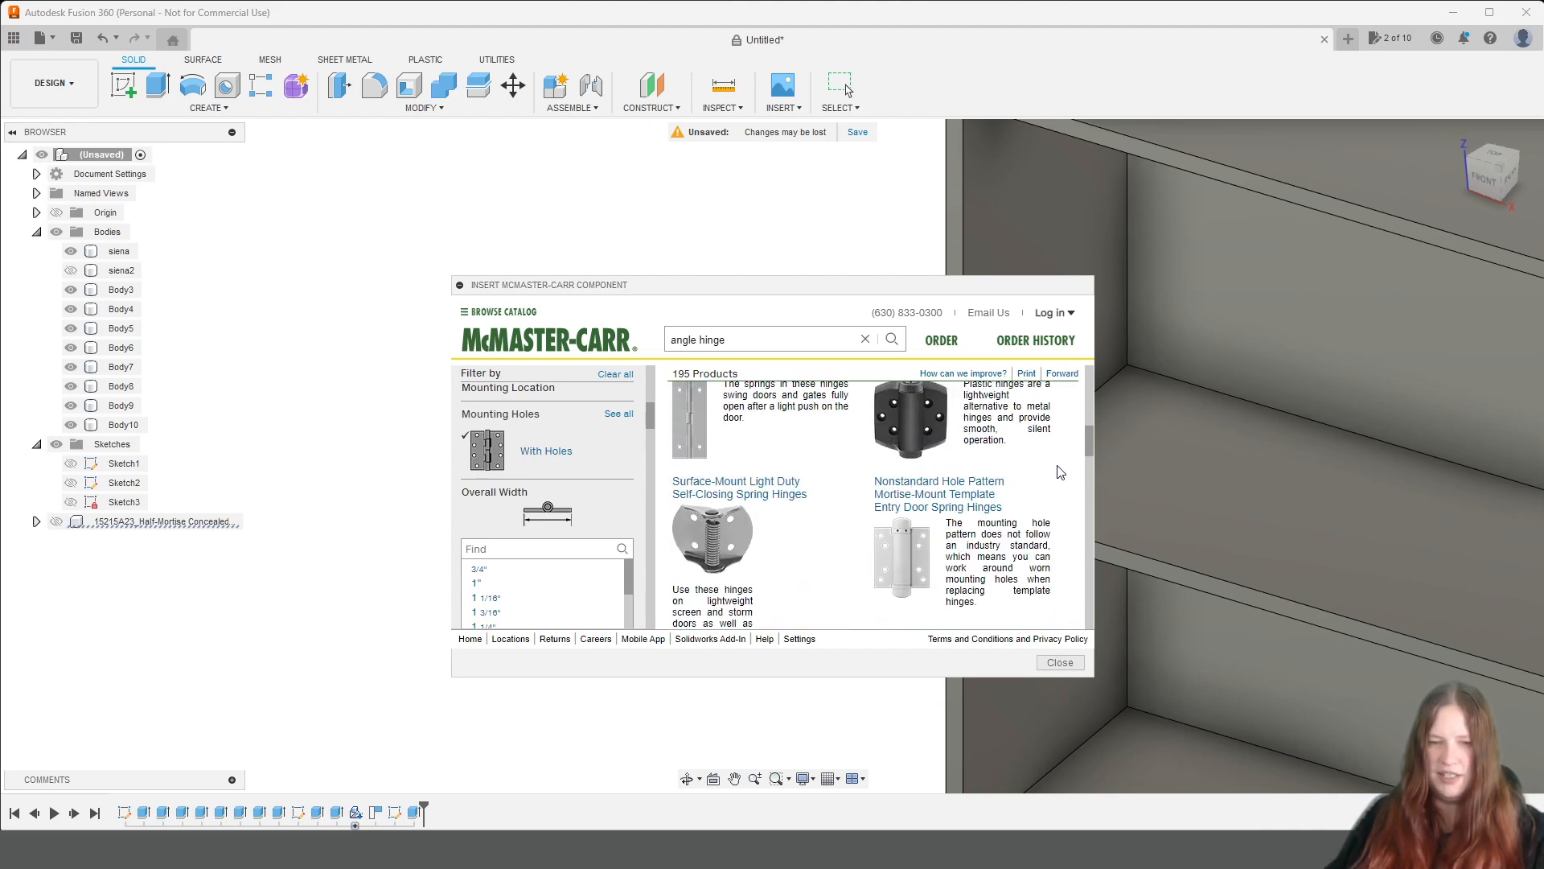
scroll(1059, 476, "up", 1)
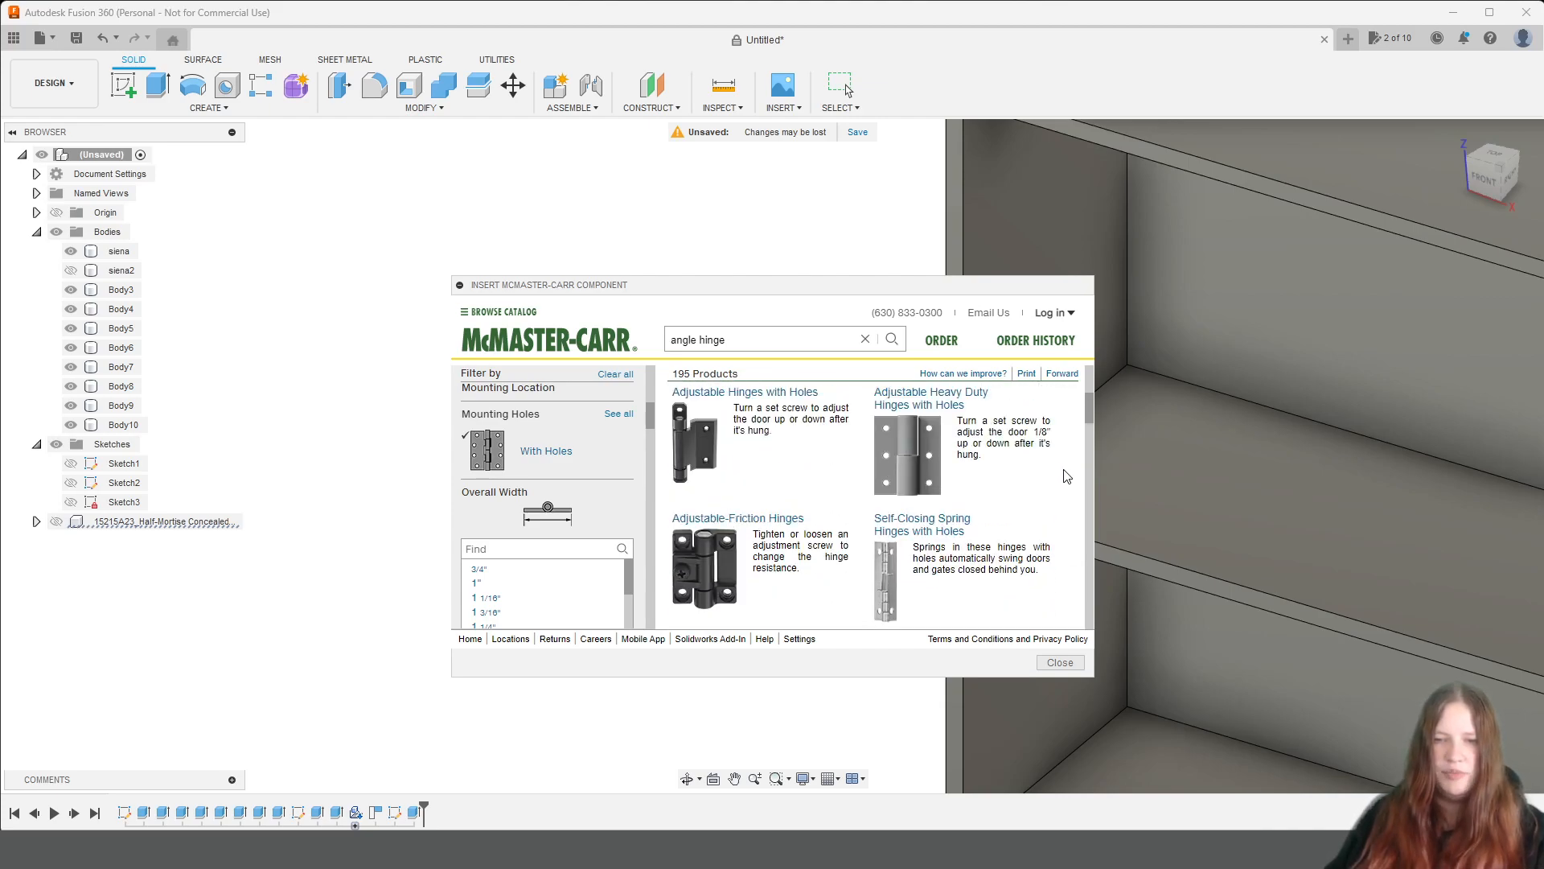
Narrow the results further to the semi-concealed cabinet hinges, check them and clear all filters.
scroll(631, 485, "down", 5)
scroll(632, 485, "down", 5)
scroll(632, 486, "up", 1)
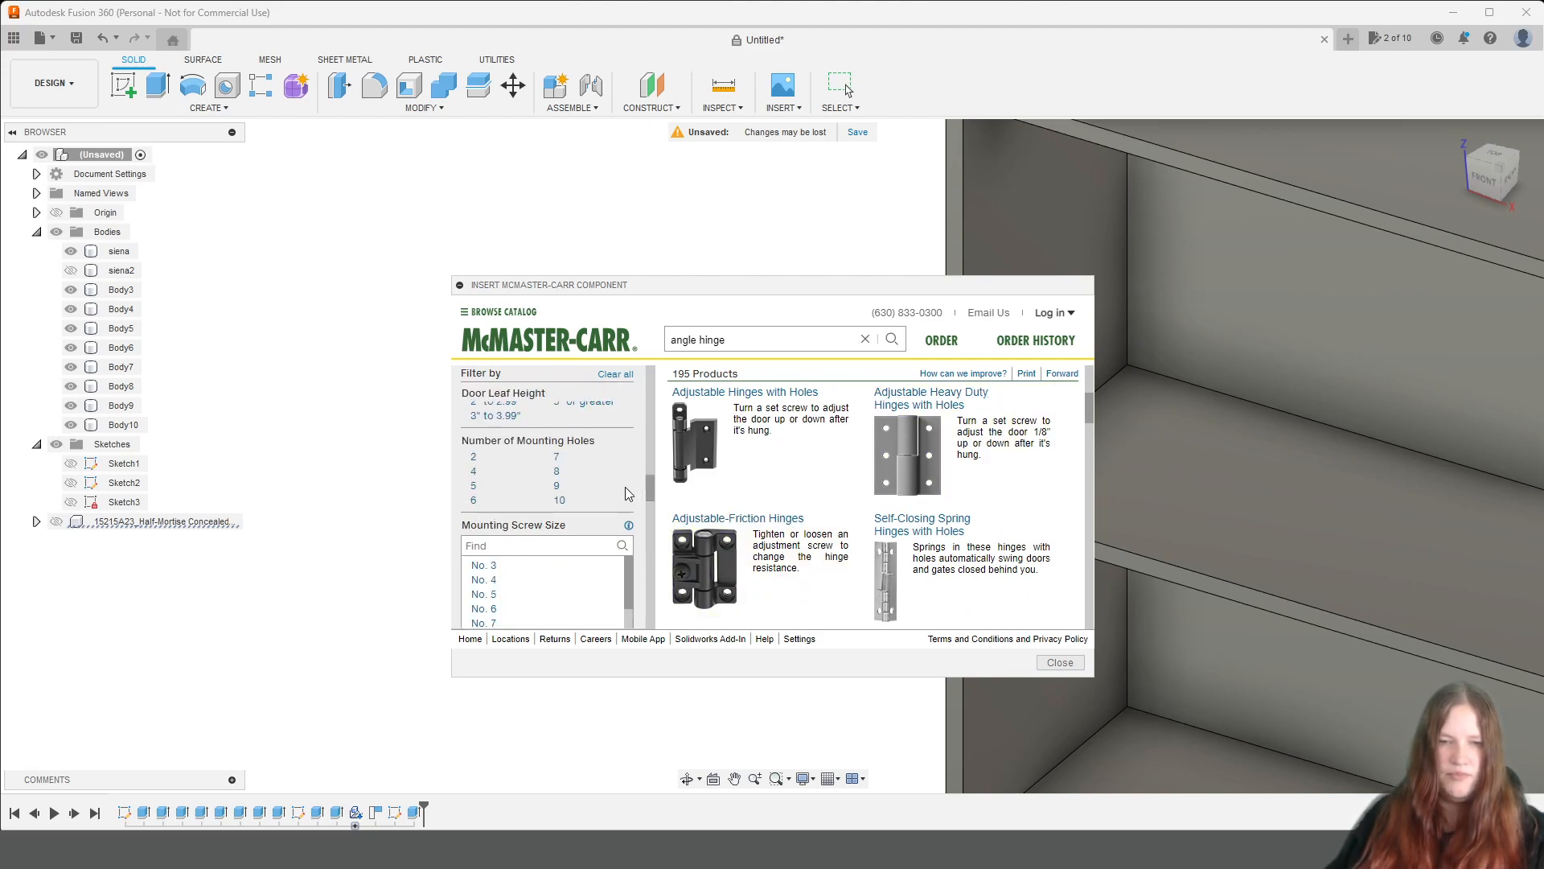
left_click(498, 473)
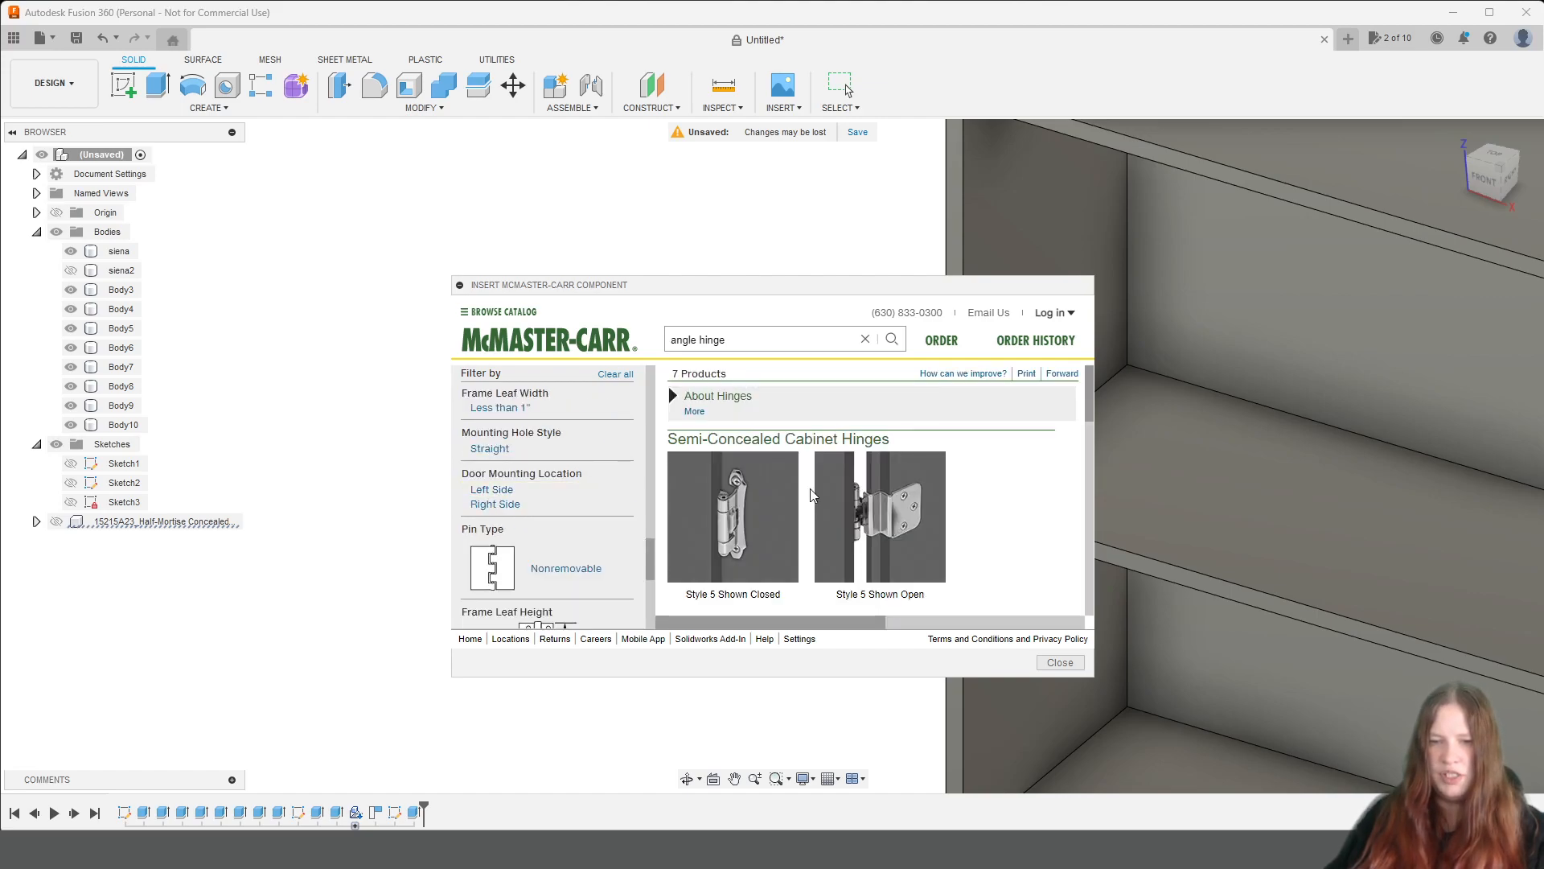
scroll(917, 500, "down", 5)
scroll(981, 510, "up", 5)
left_click(621, 375)
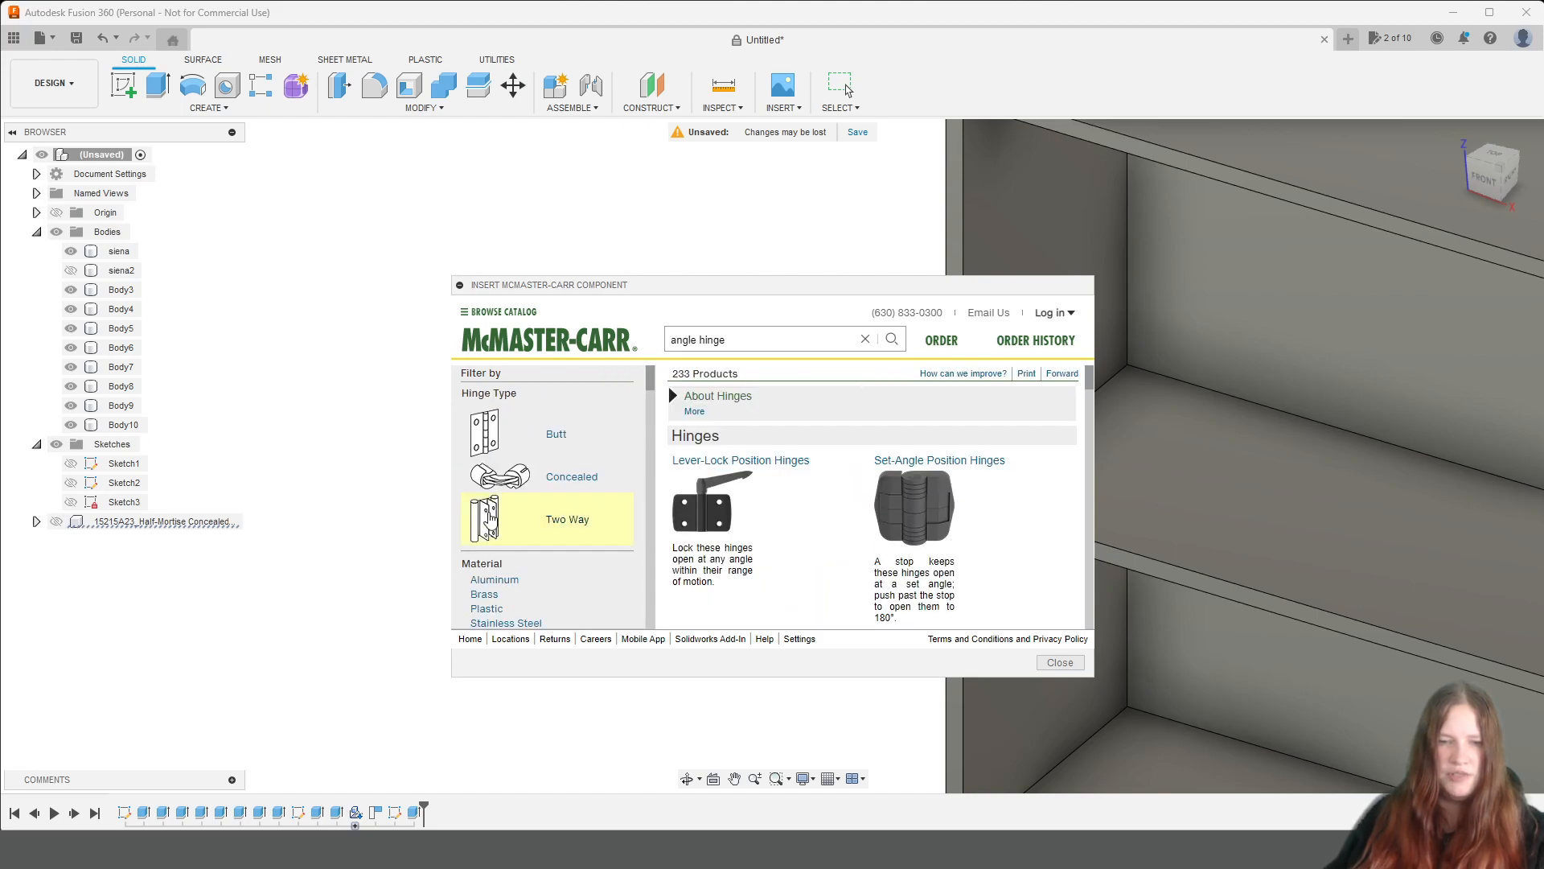
Filter the angle hinge results to the Butt hinge type with mounting holes.
left_click(499, 437)
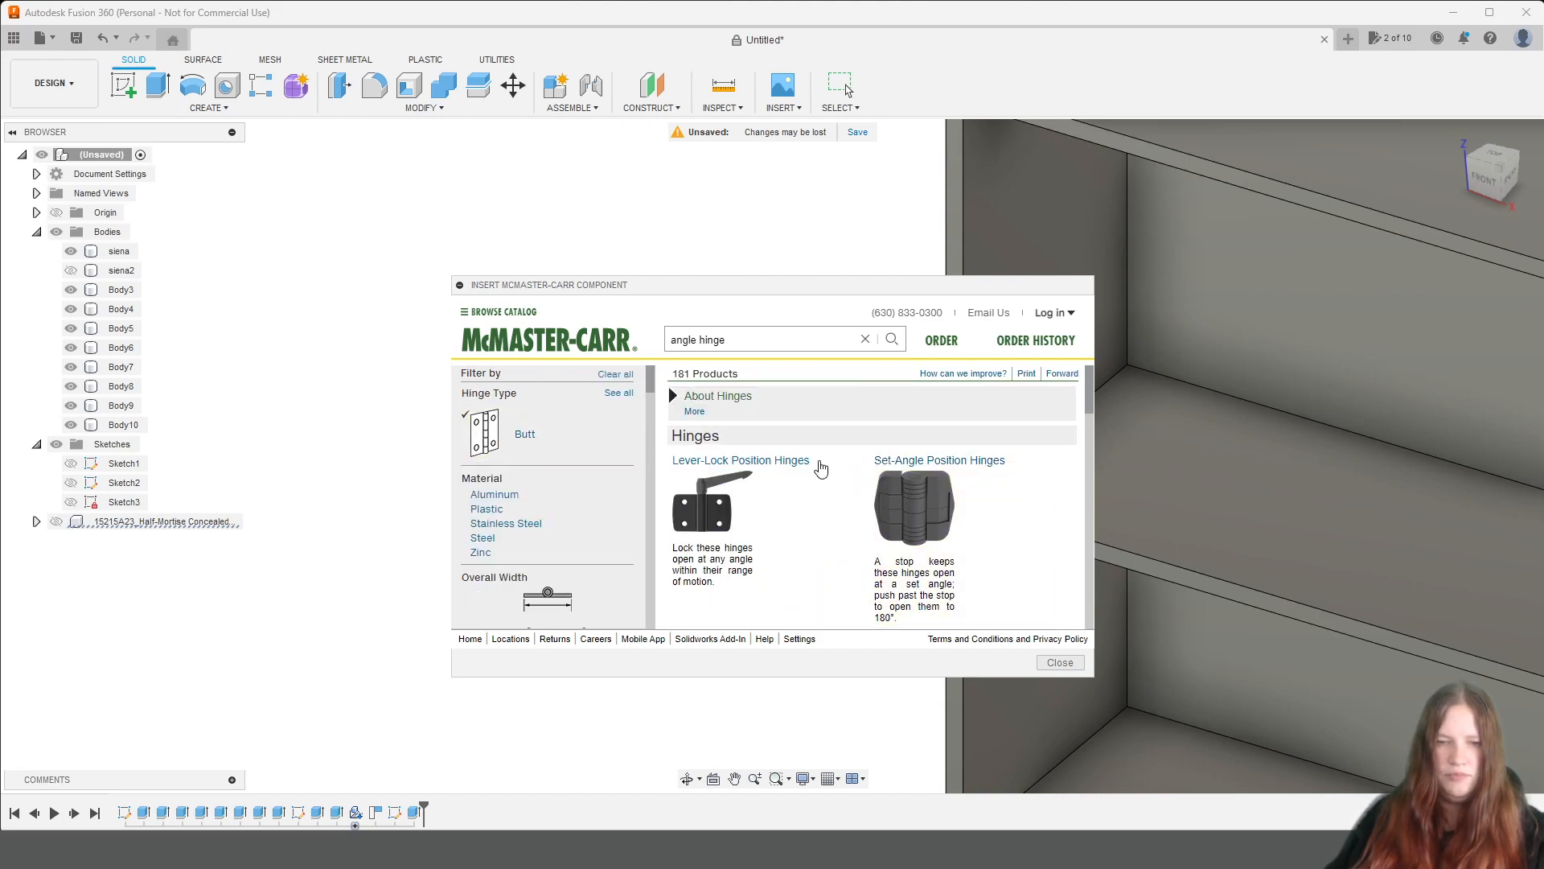
scroll(547, 547, "down", 1)
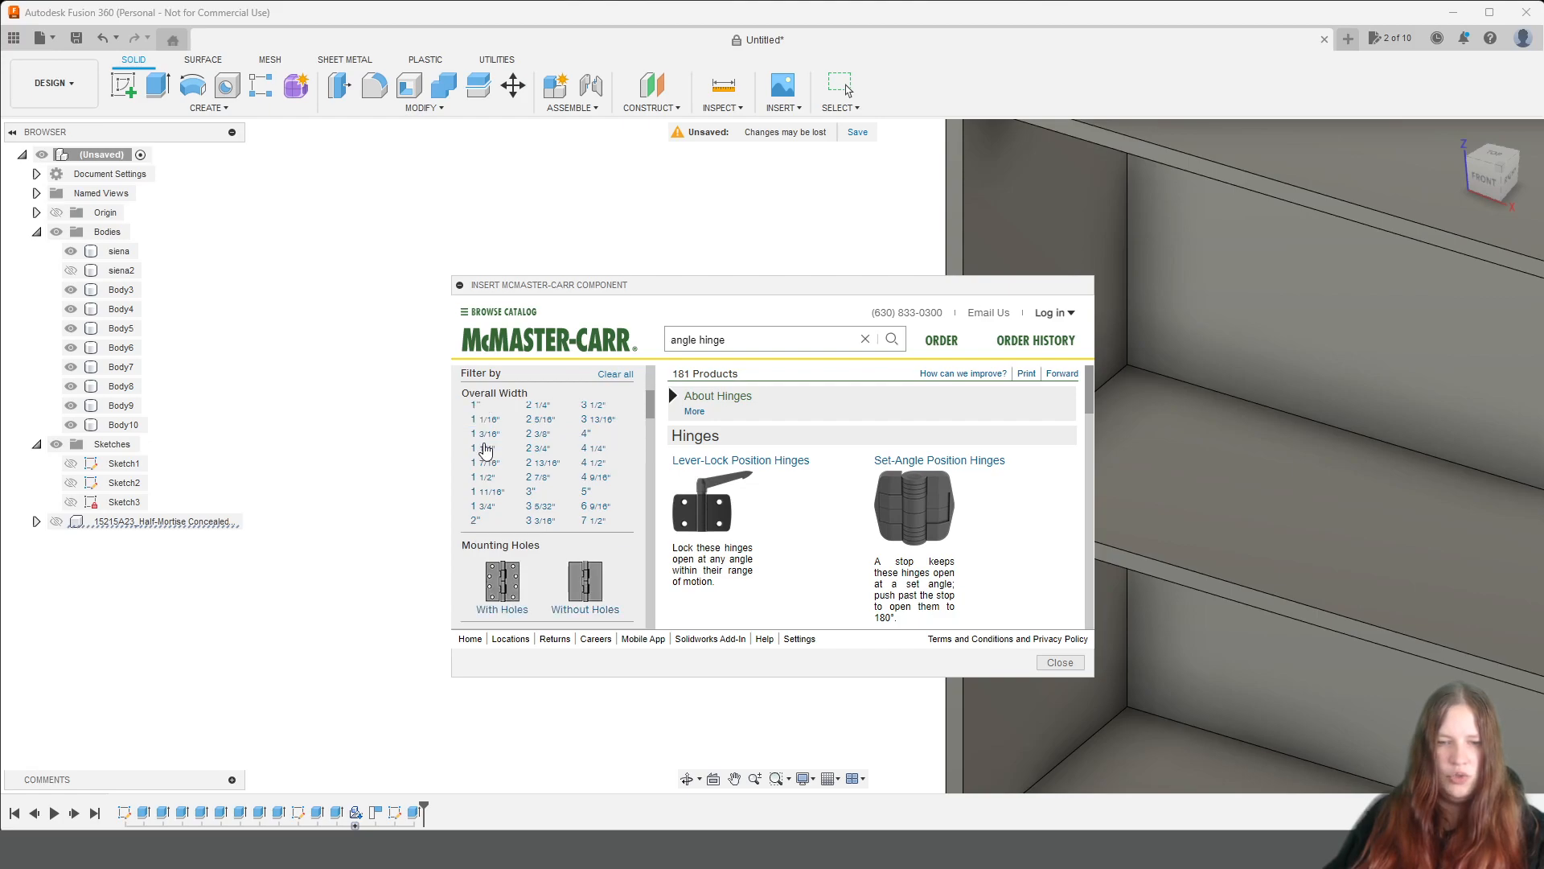
left_click(521, 603)
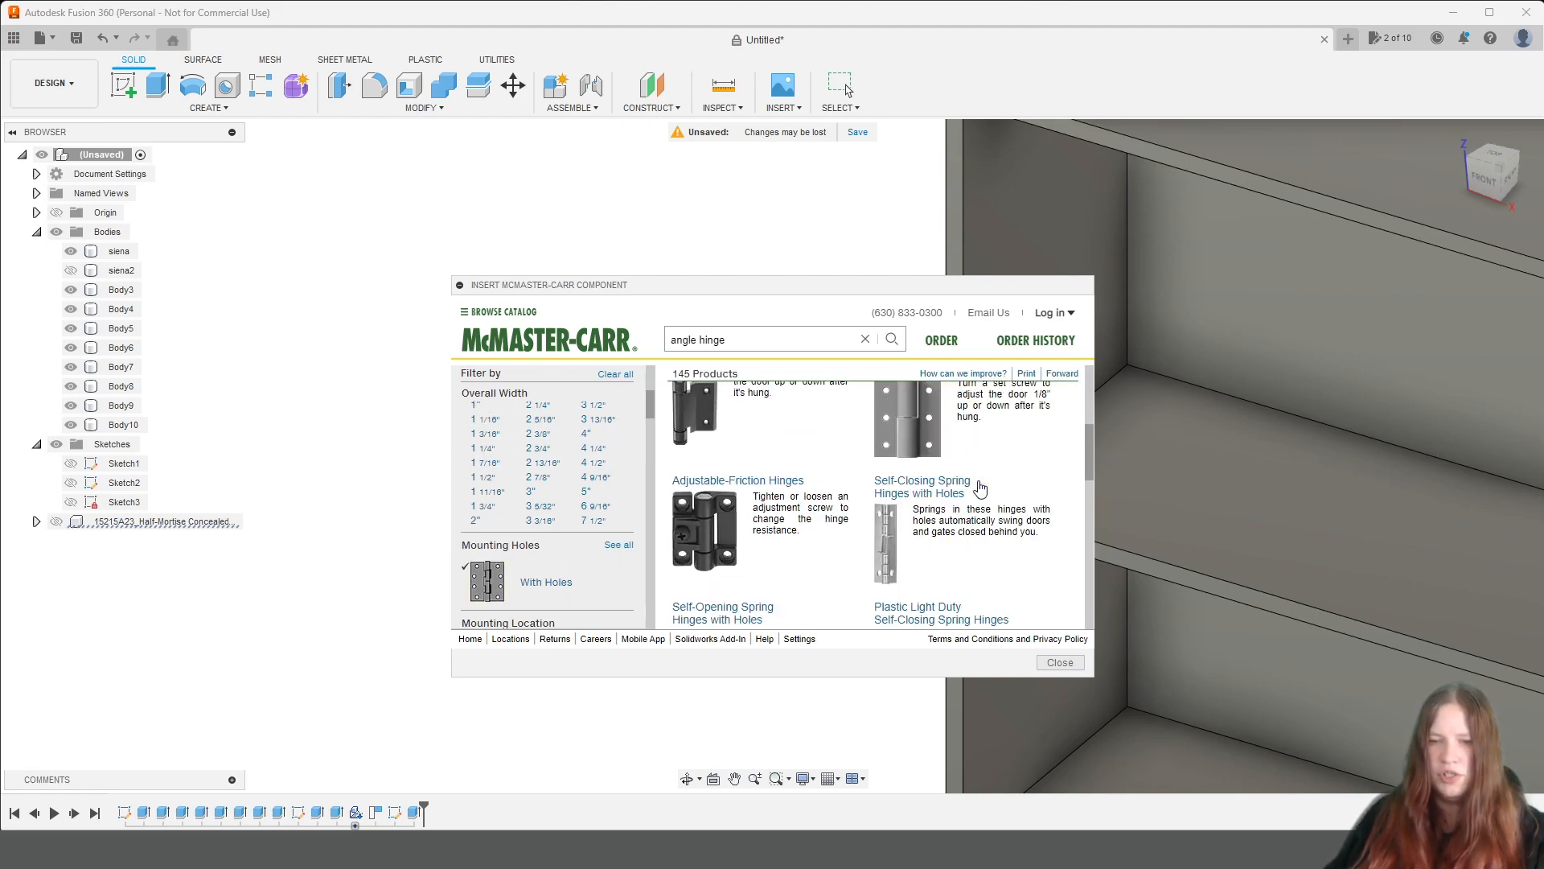
Open the Adjustable Heavy Duty Hinges with Holes and examine their table of sizes, materials and door mounting locations.
scroll(1020, 522, "up", 1)
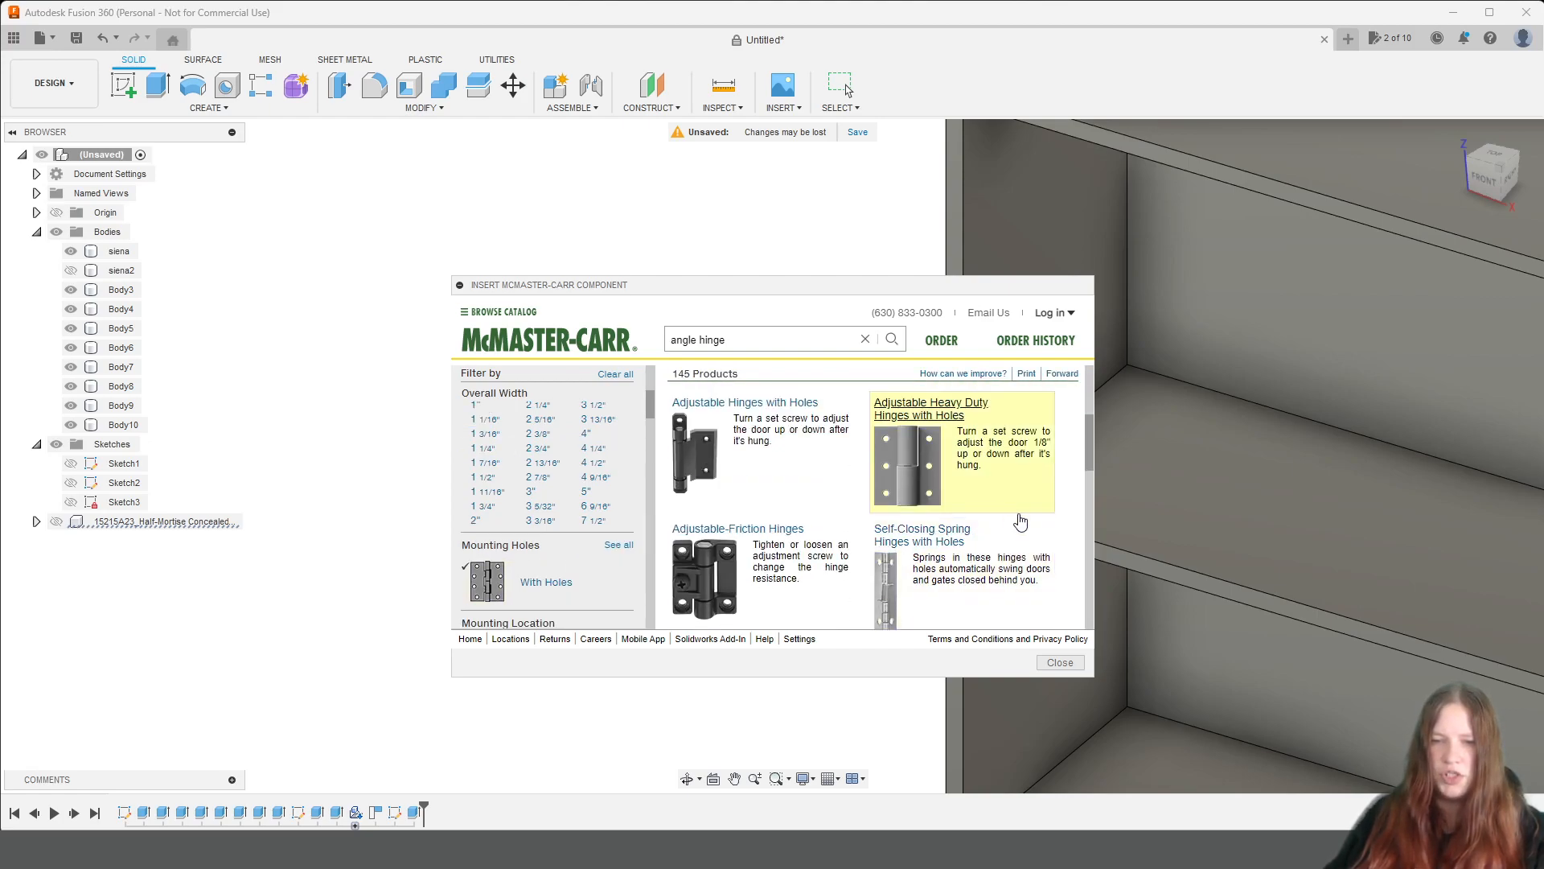
left_click(945, 433)
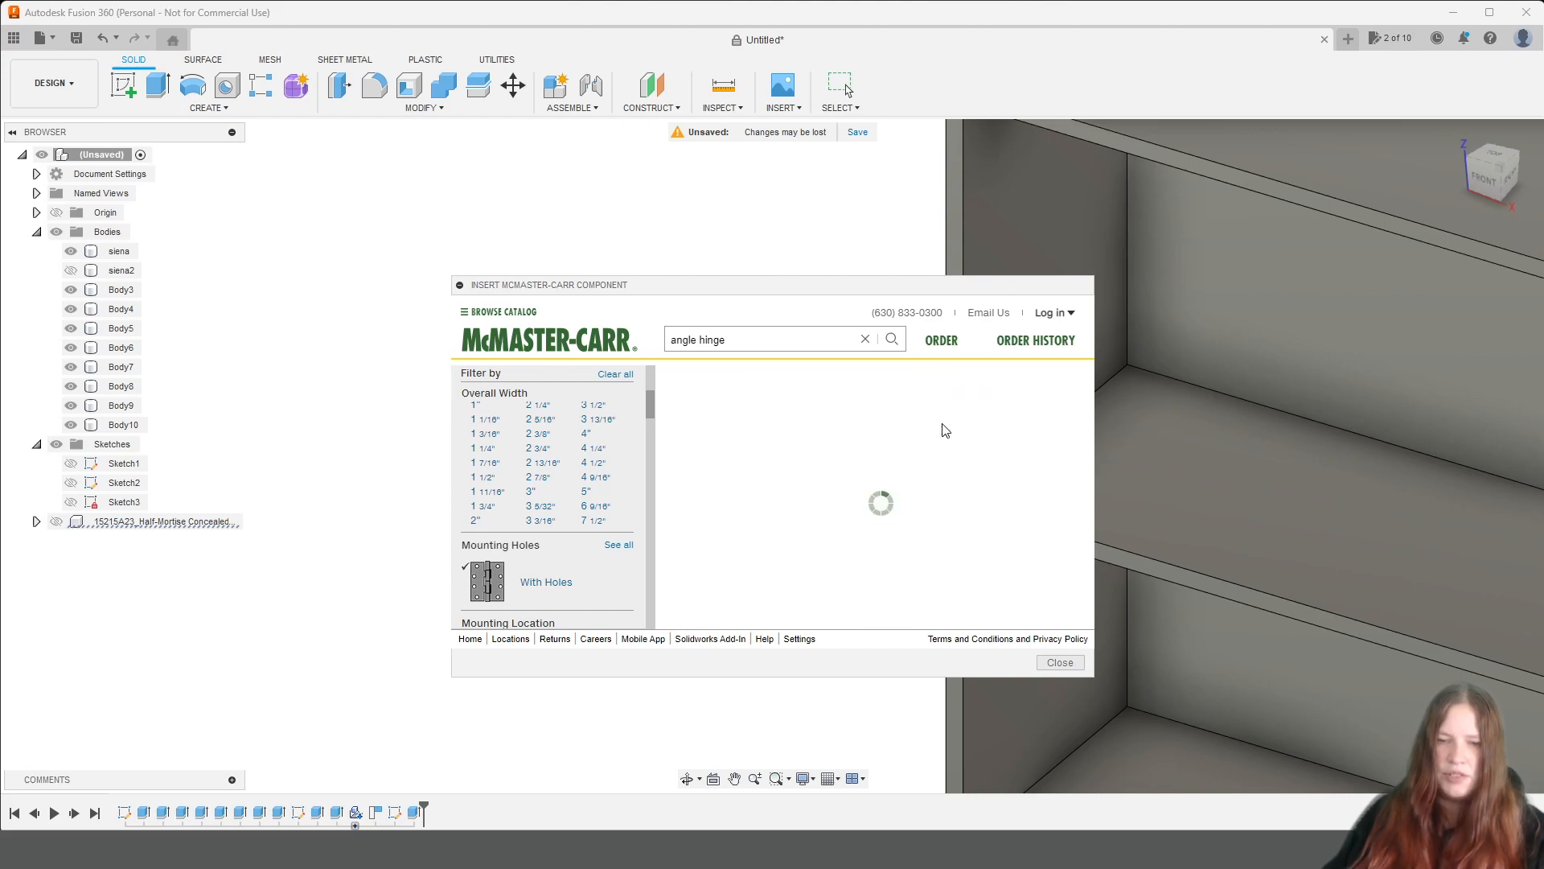
scroll(945, 451, "down", 5)
scroll(949, 468, "down", 1)
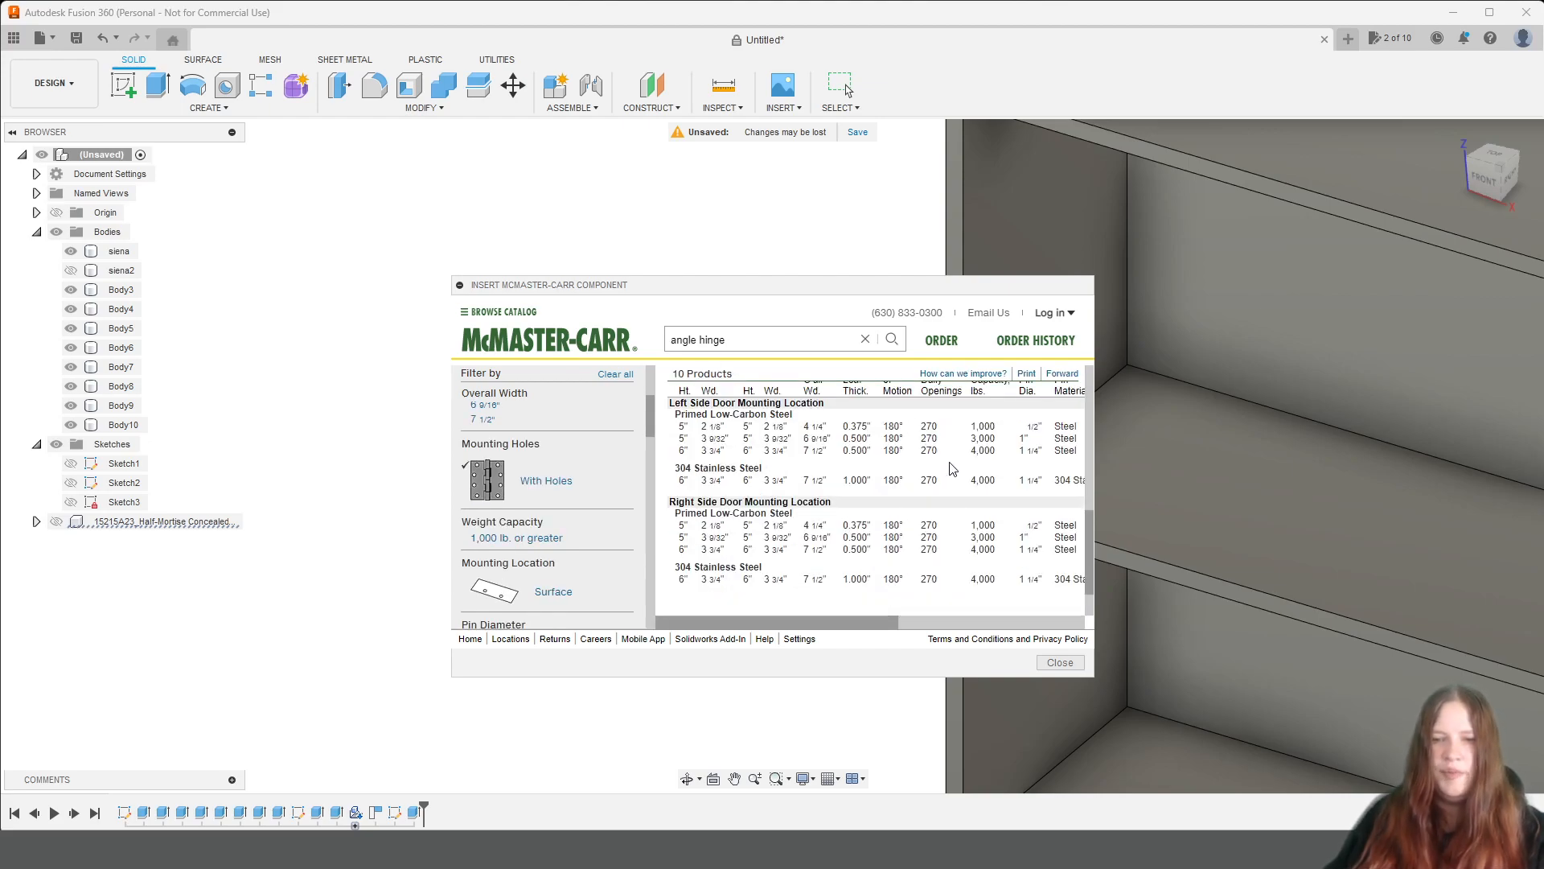
Review the Adjustable Heavy Duty Hinges with Holes again, comparing their pictures, size table and the available filter options.
scroll(889, 618, "up", 6)
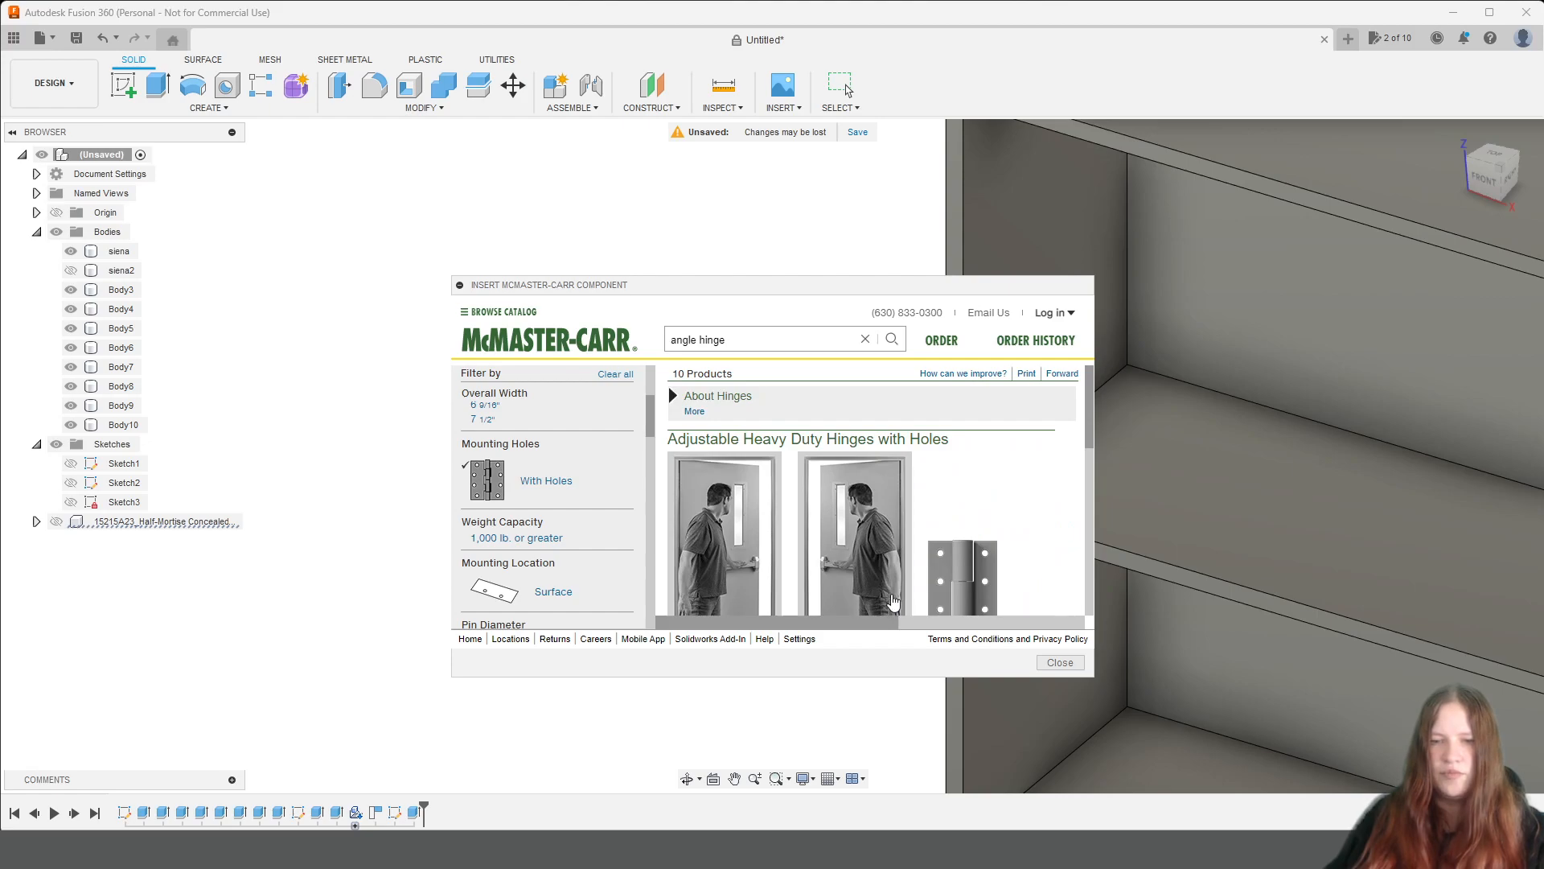
scroll(839, 612, "down", 3)
scroll(839, 612, "up", 3)
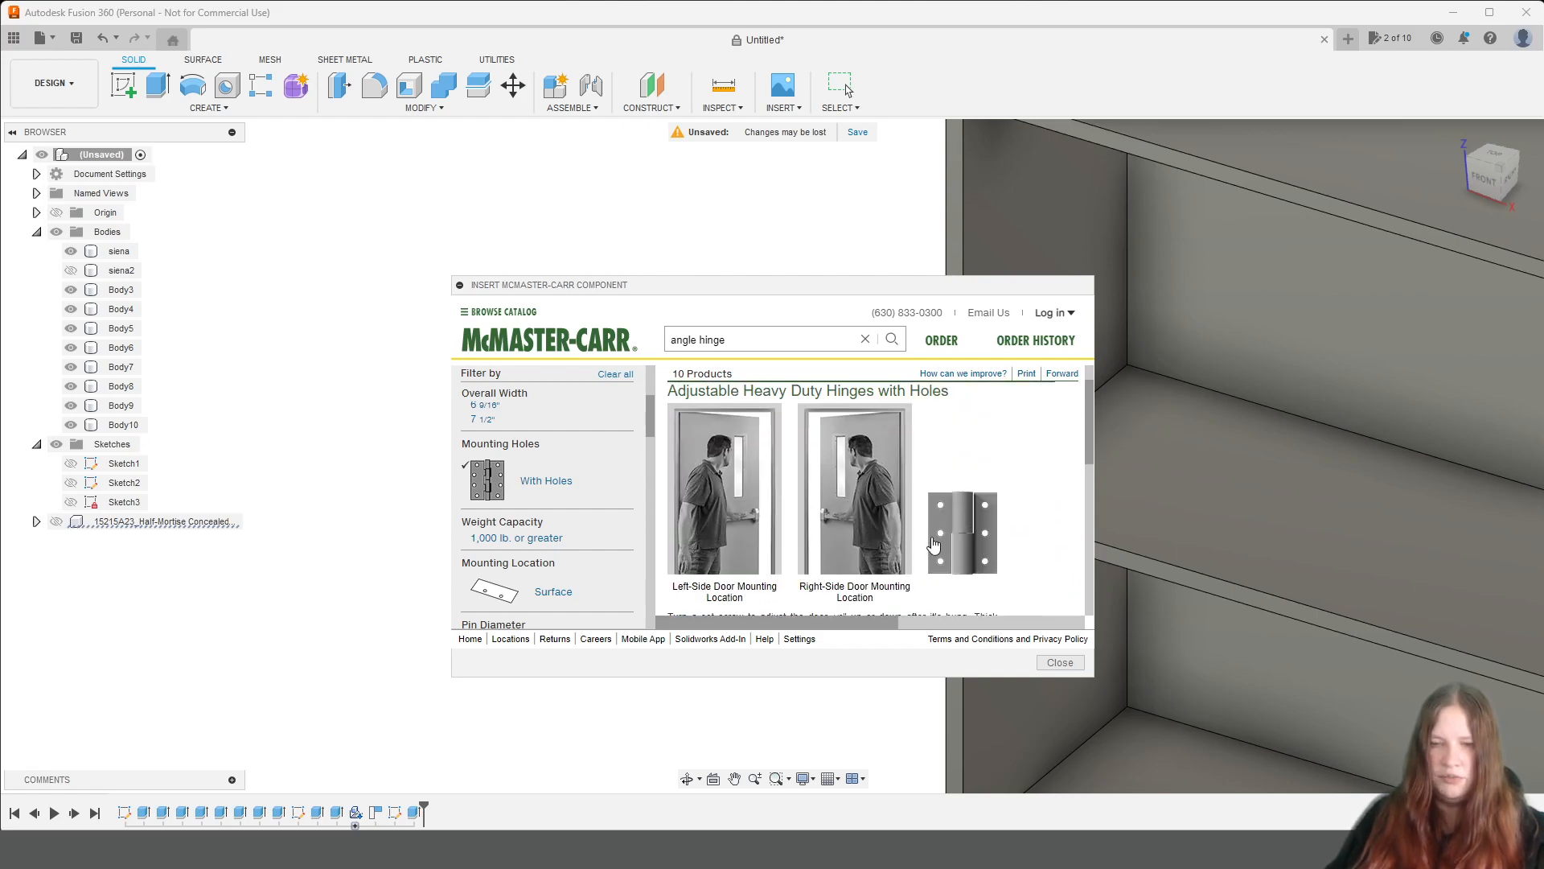
scroll(935, 547, "down", 5)
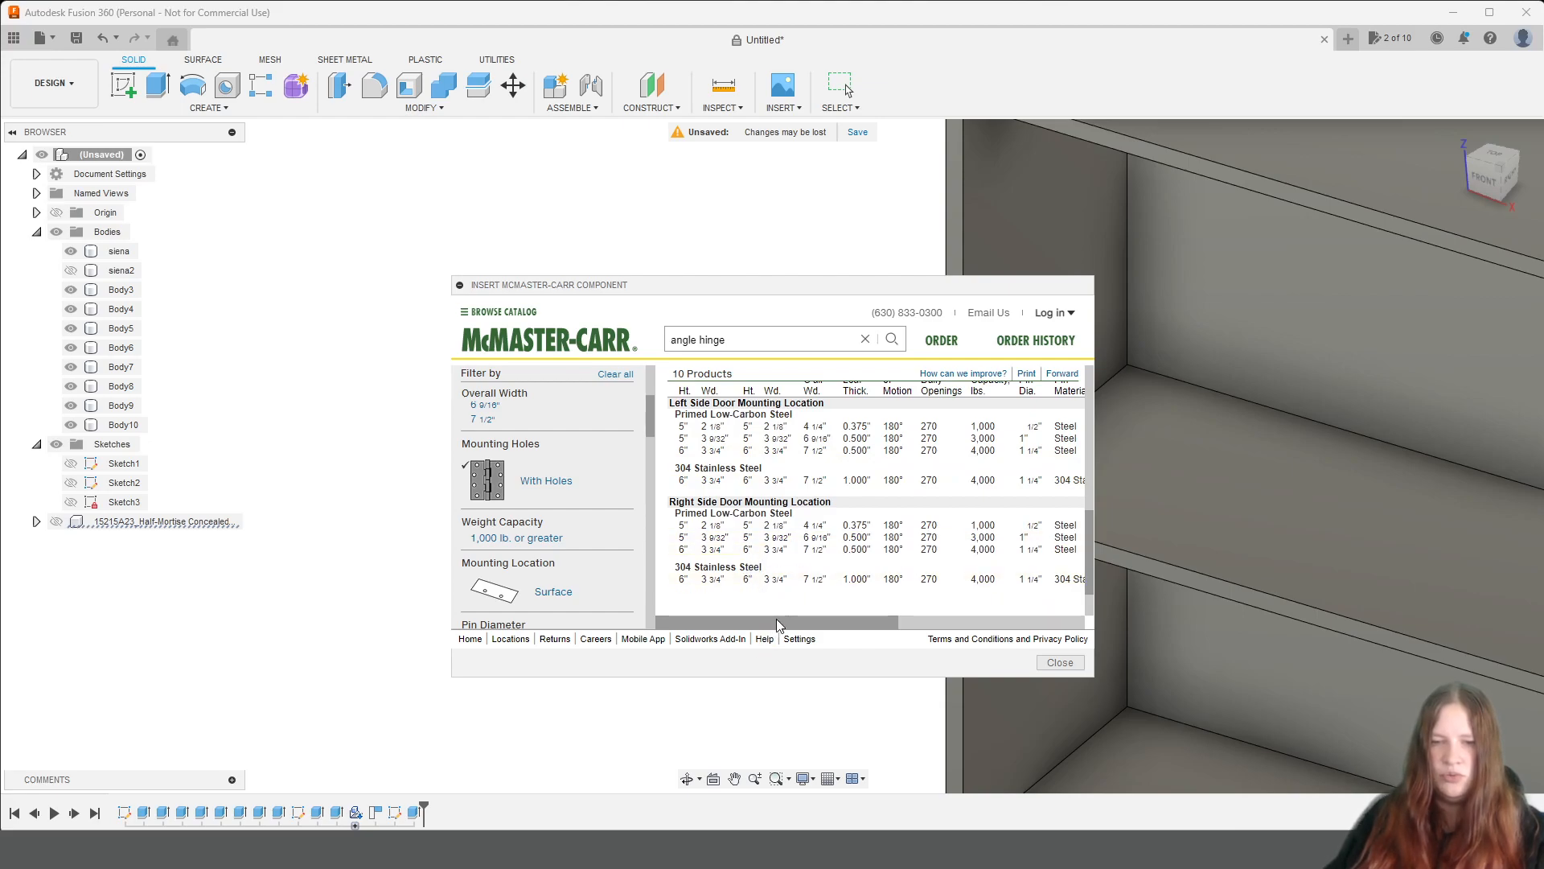
left_click_drag(790, 619, 708, 632)
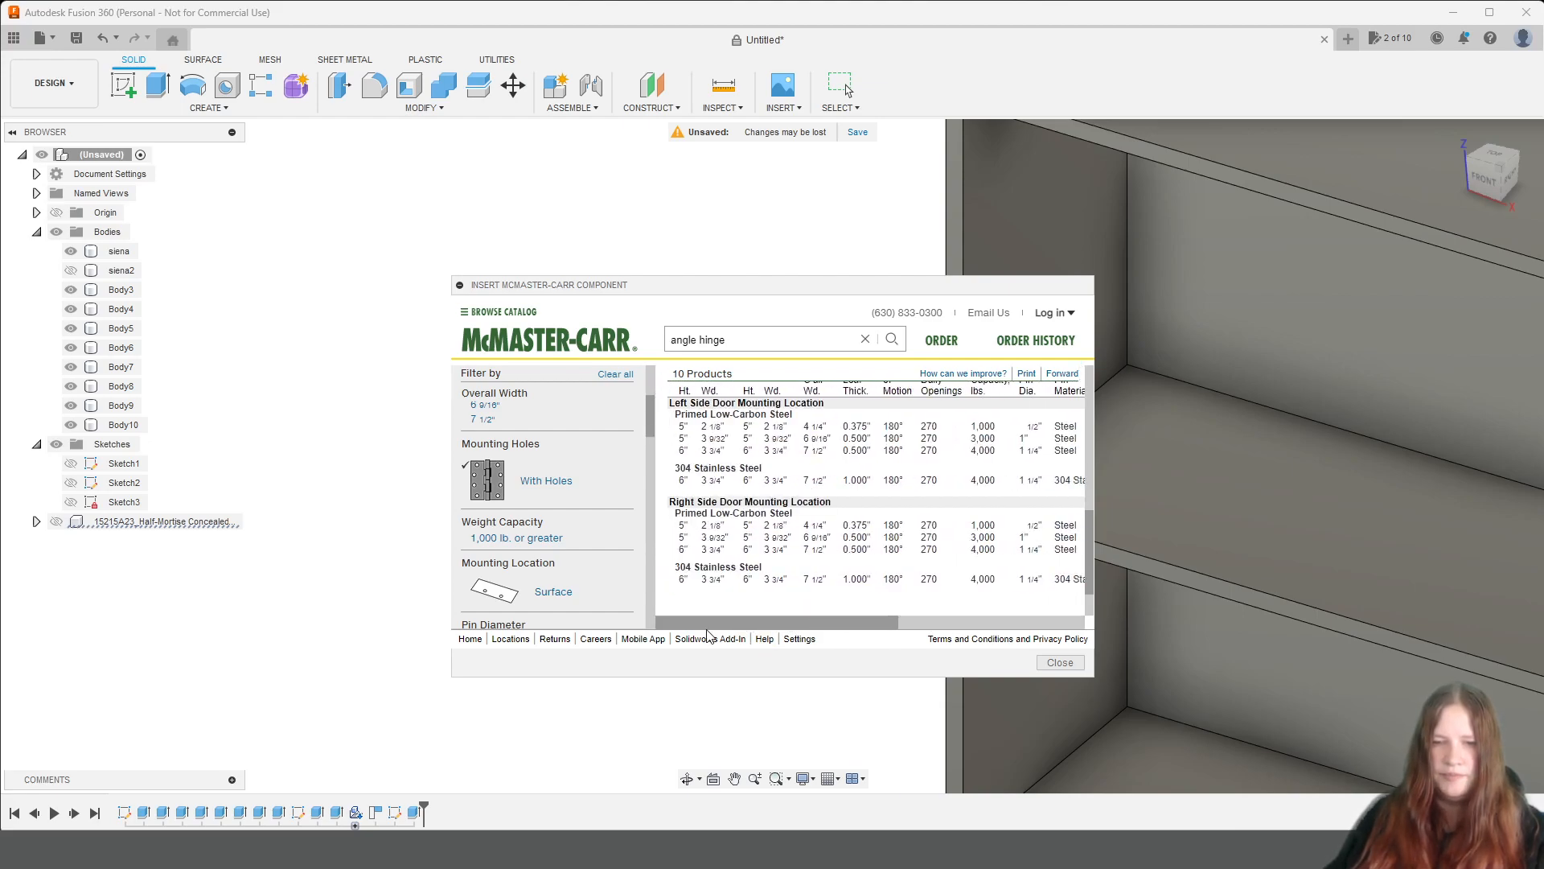
scroll(572, 481, "up", 2)
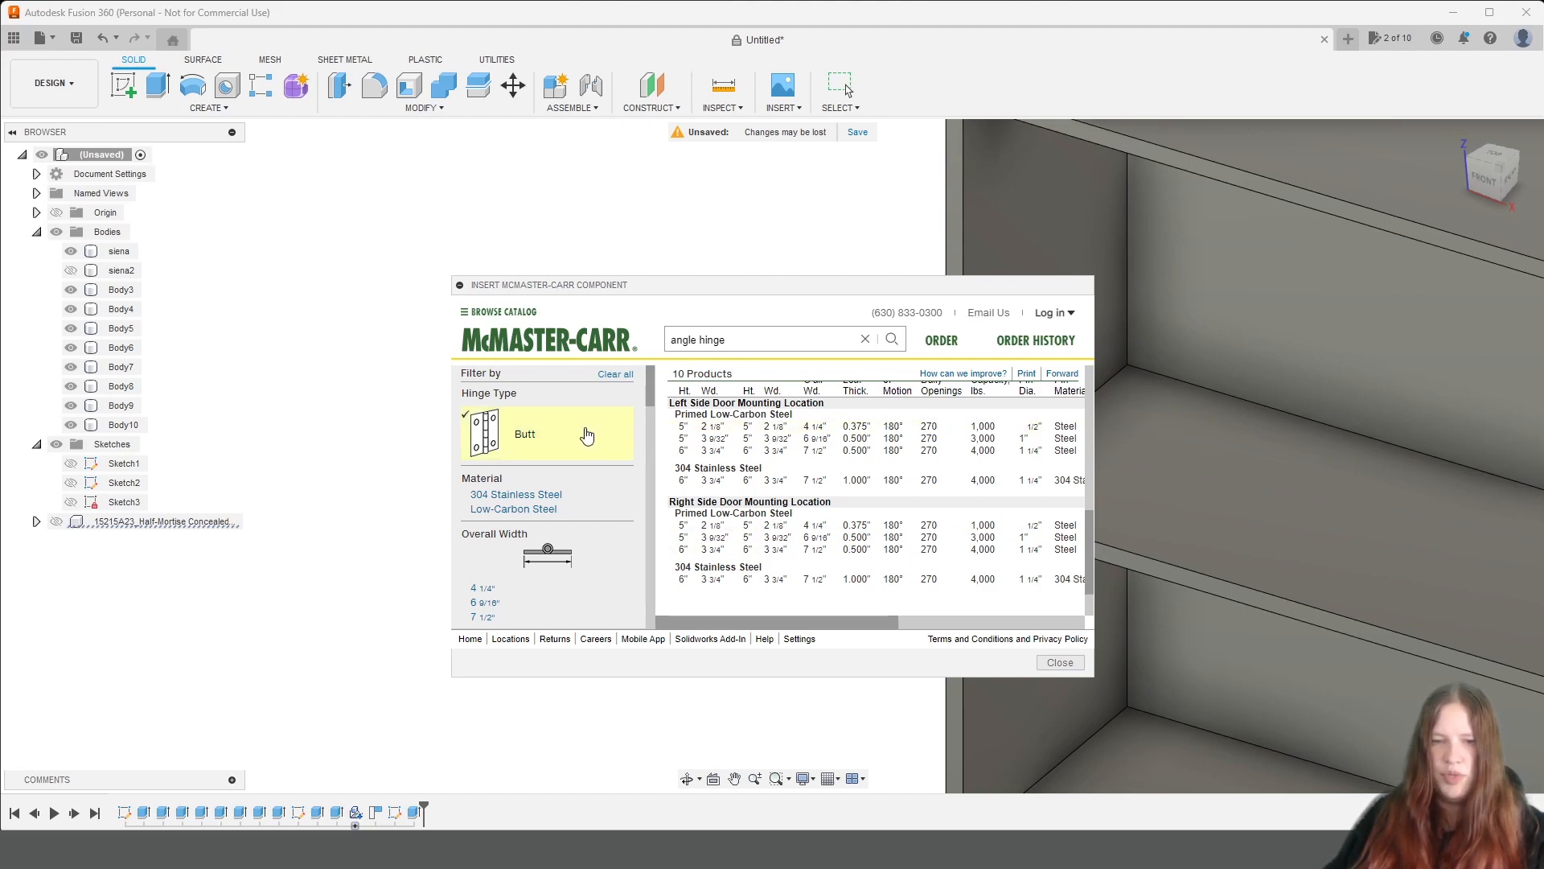
scroll(885, 438, "down", 1)
scroll(885, 438, "up", 5)
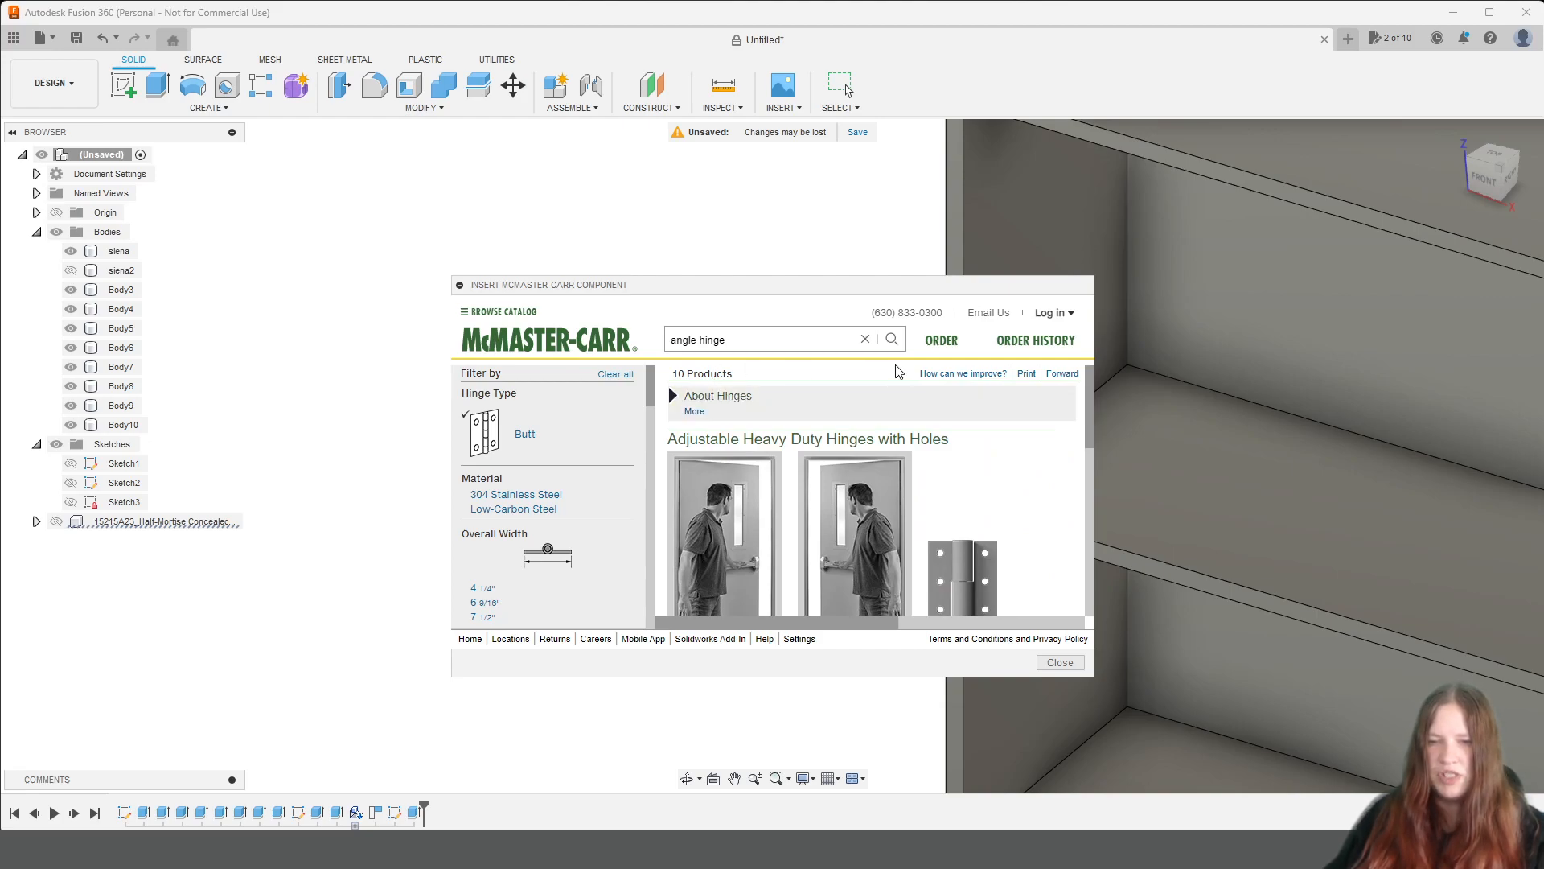
Open the About Hinges guide and read its leaf thickness, pin diameter and mounting style explanations.
left_click(672, 398)
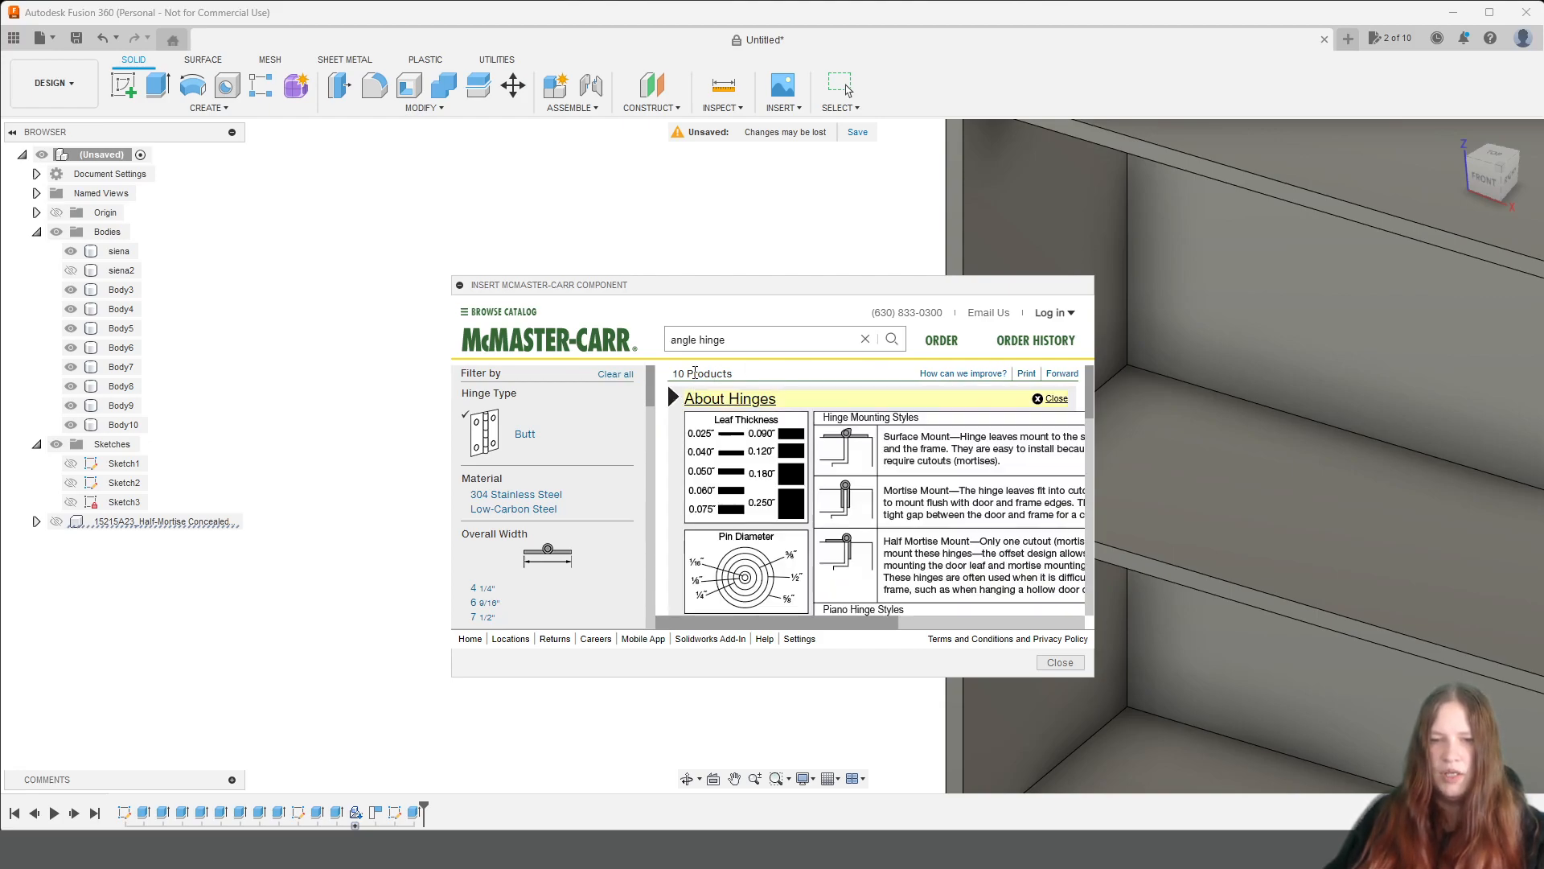
scroll(860, 442, "down", 4)
scroll(861, 442, "up", 3)
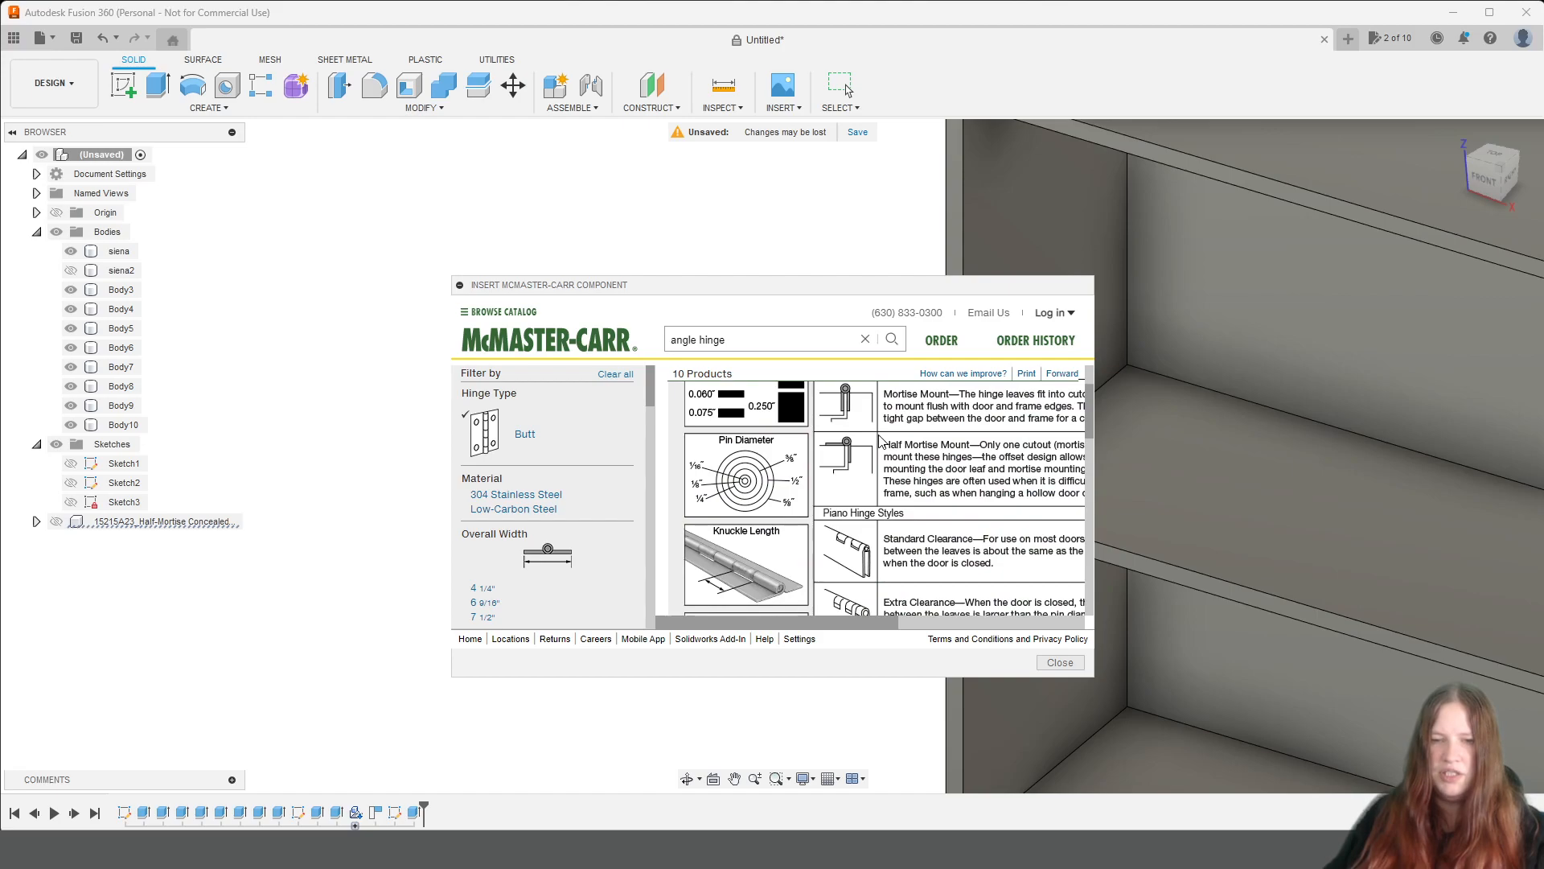
scroll(998, 410, "up", 1)
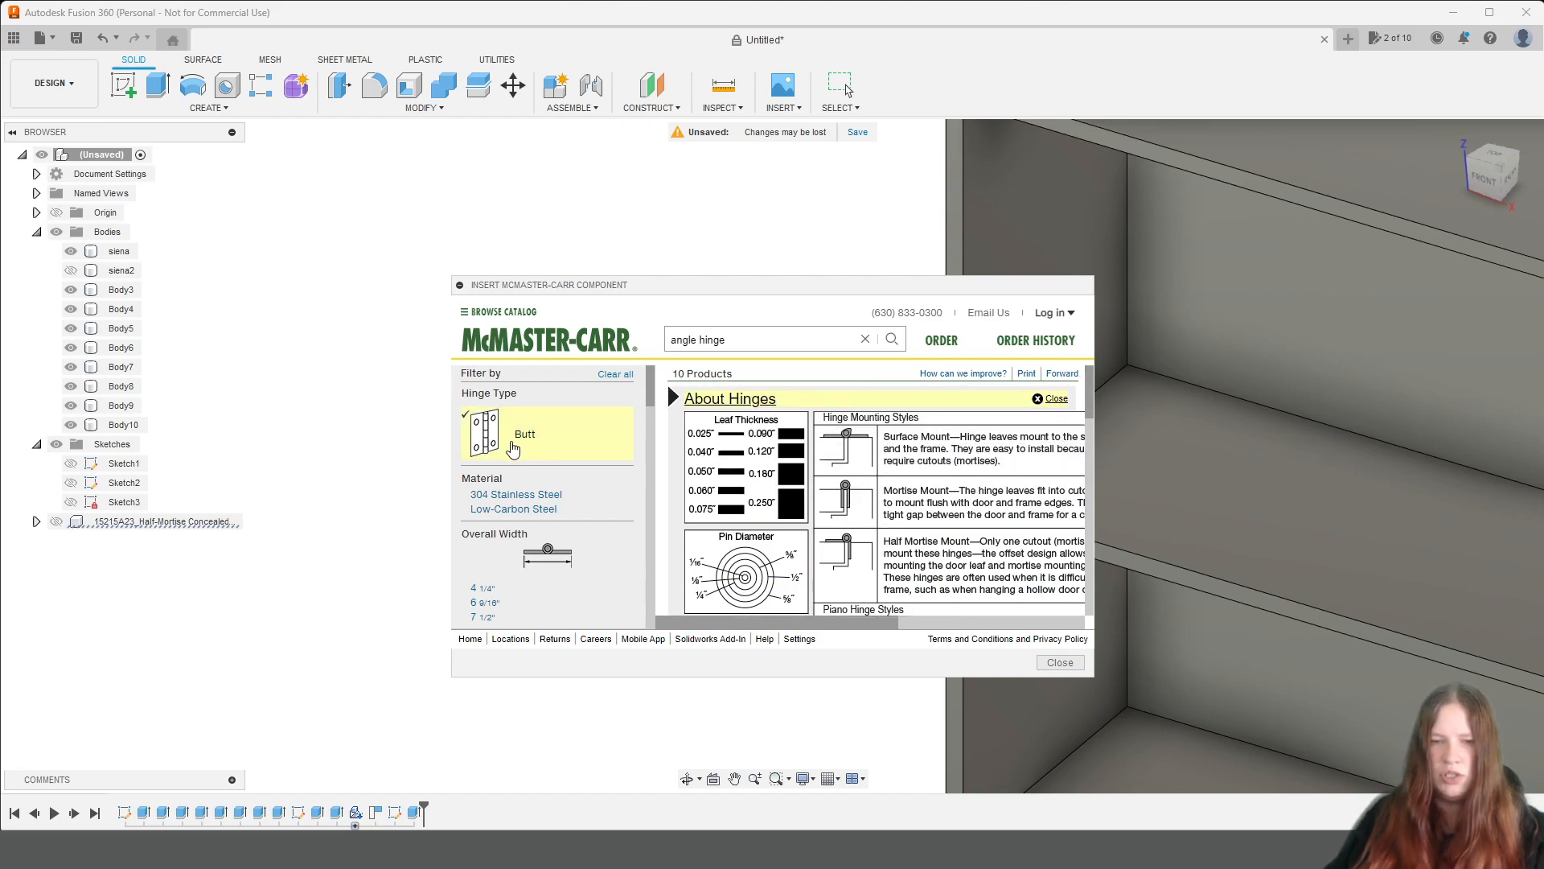
Clear the current filters and narrow the angle hinge results to Butt hinges with a 2" overall width.
left_click(539, 434)
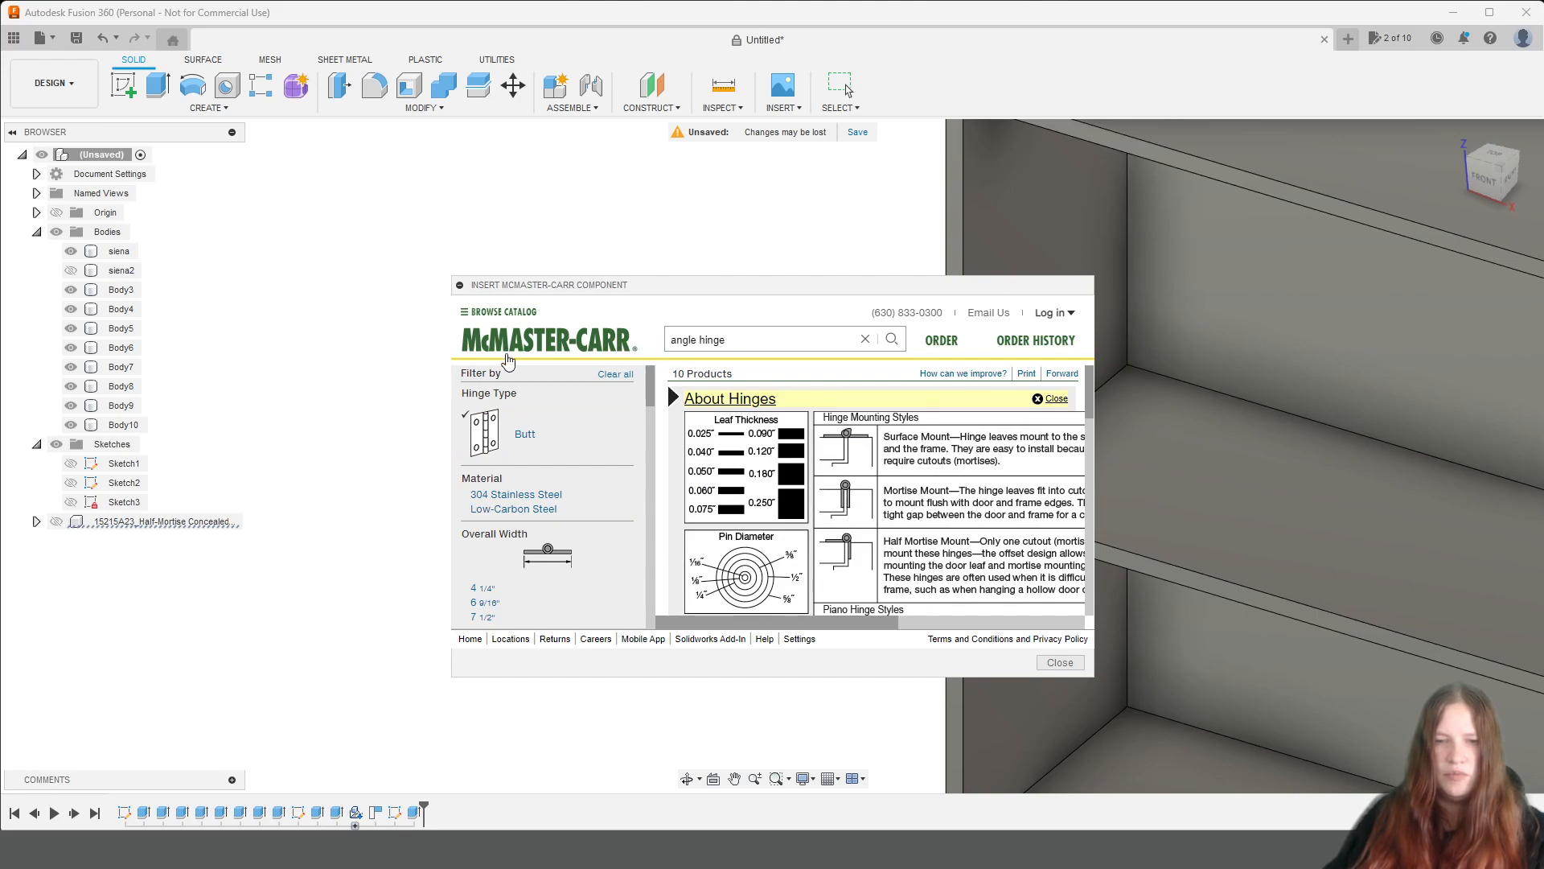
left_click(615, 374)
left_click(556, 435)
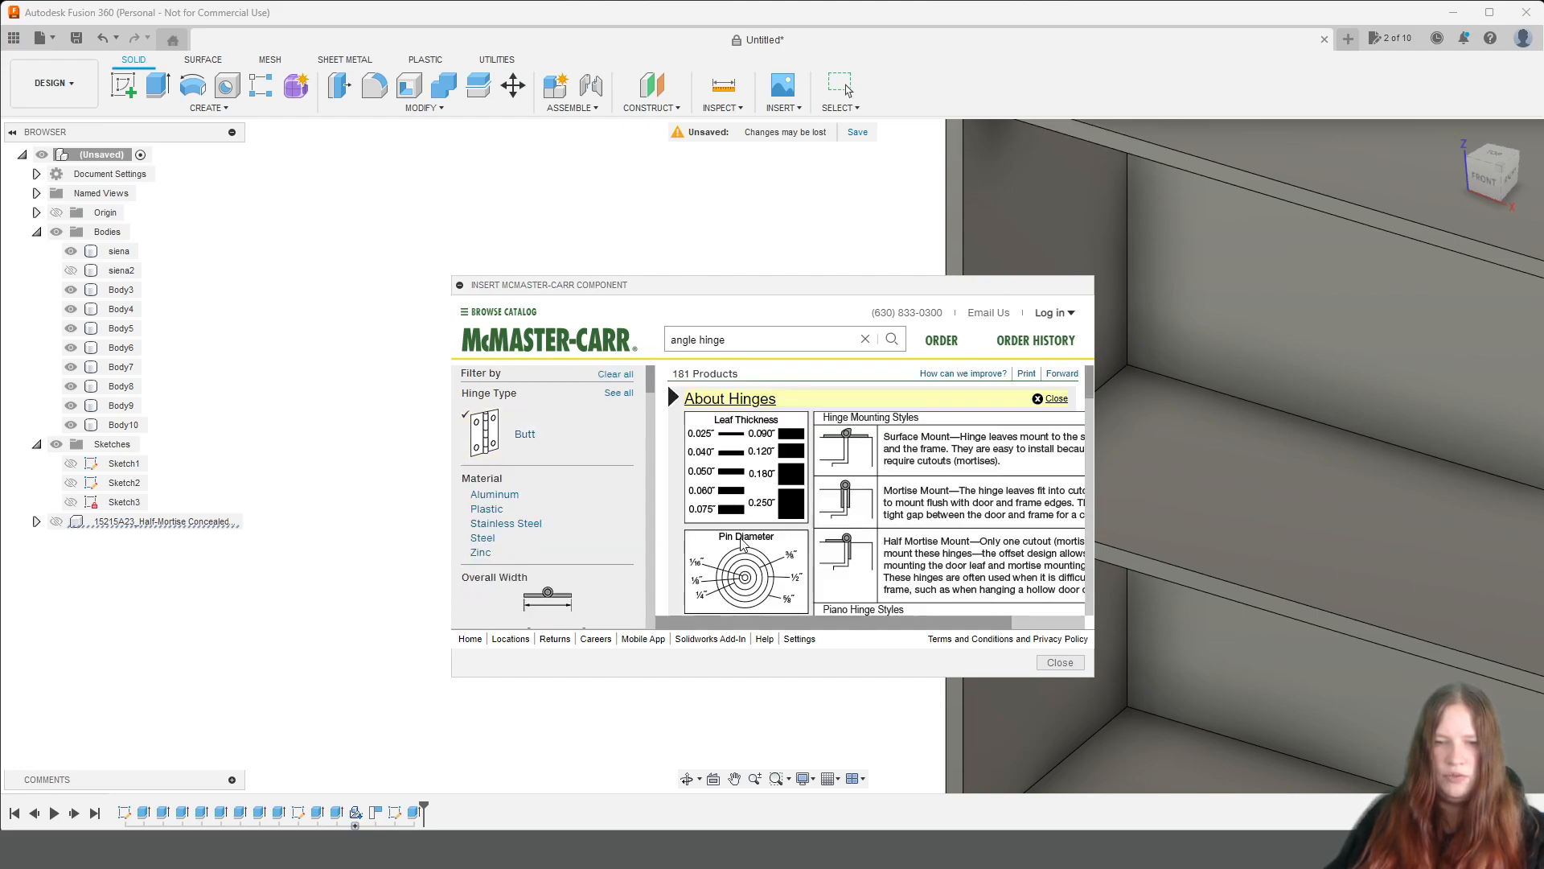
left_click(555, 506)
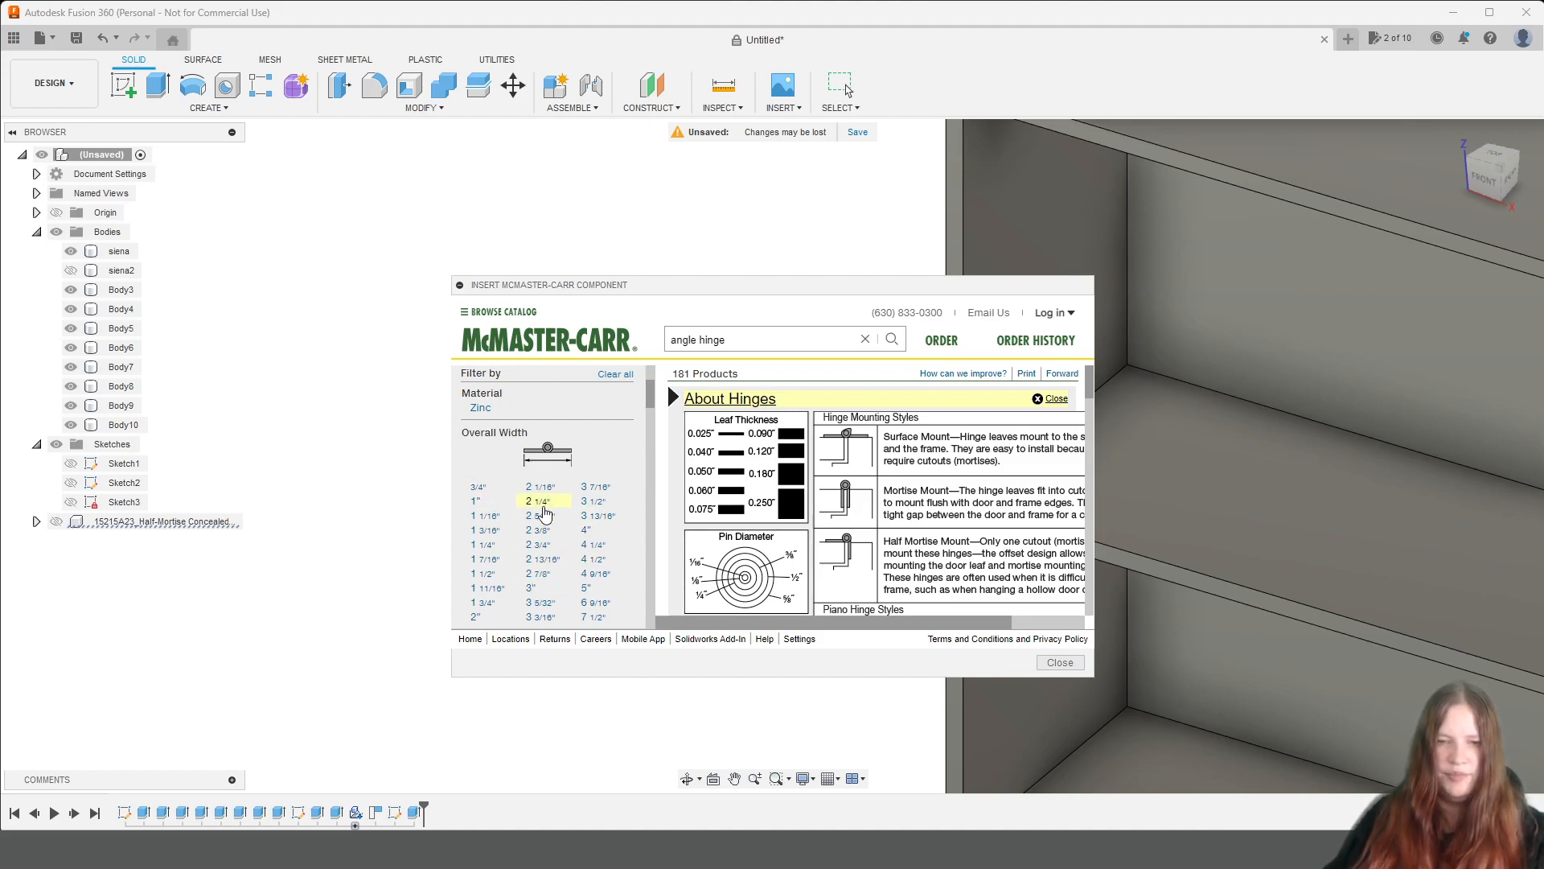
left_click(490, 617)
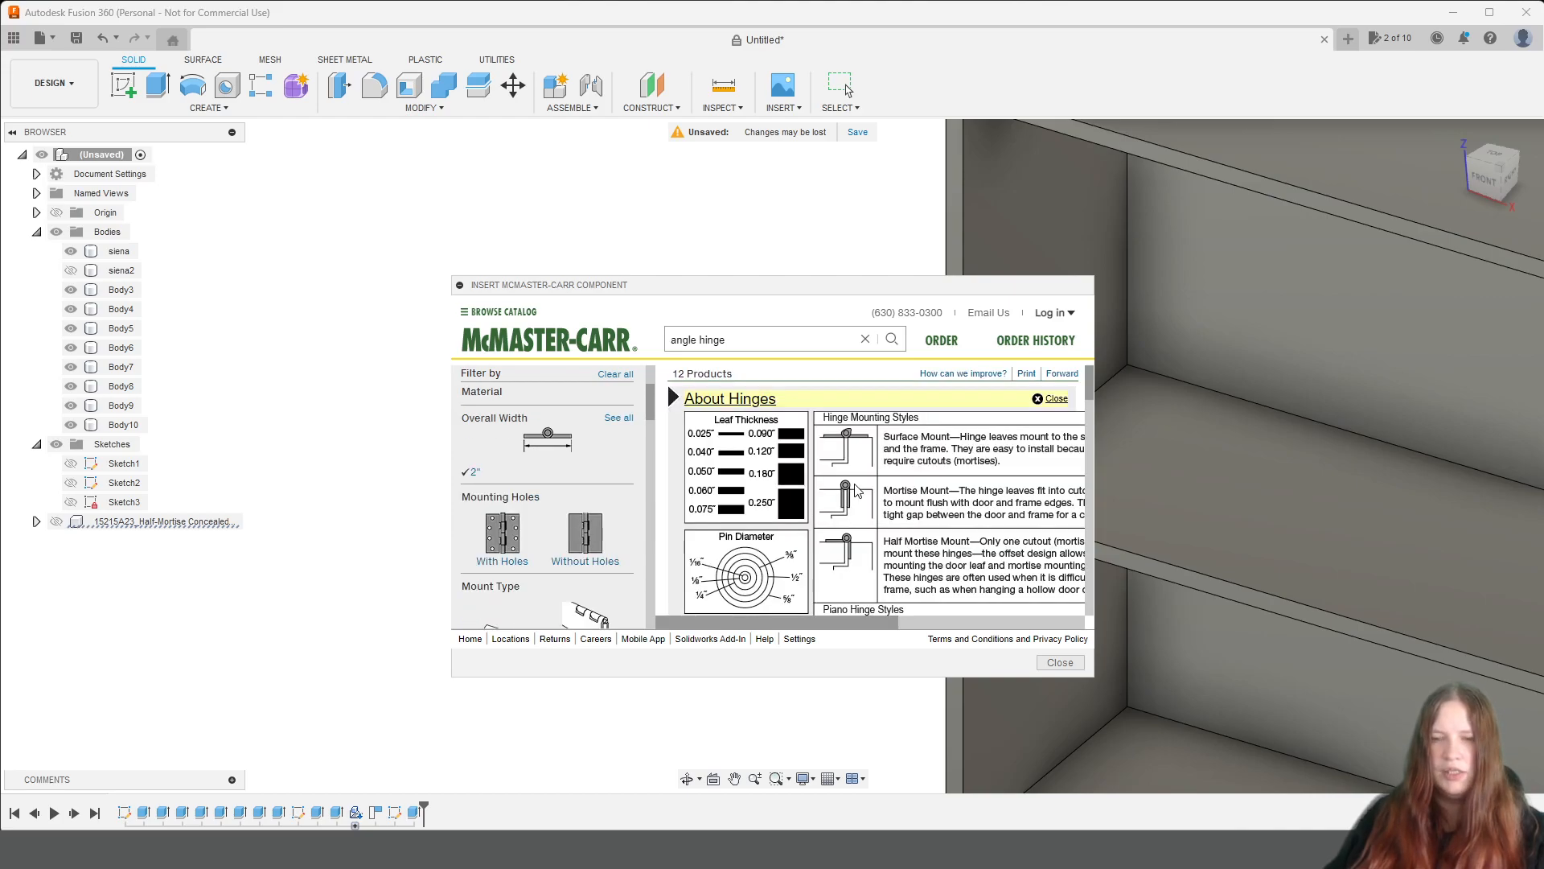
Examine the sizes, materials and mounting holes of the 2" wide butt hinges in the product tables.
scroll(852, 488, "down", 3)
scroll(853, 489, "down", 10)
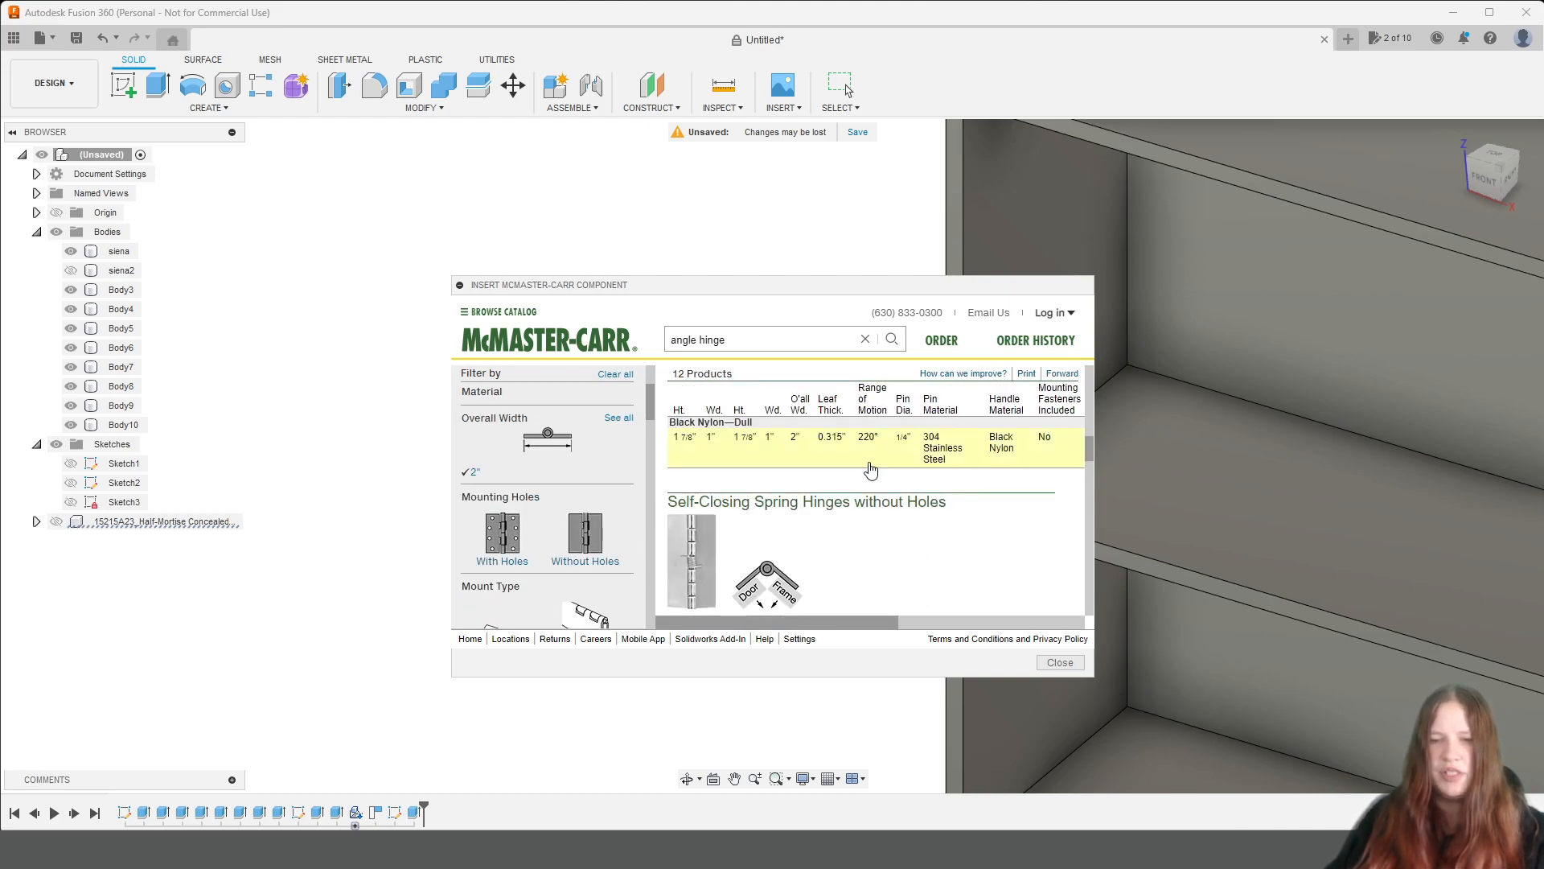
scroll(873, 469, "down", 10)
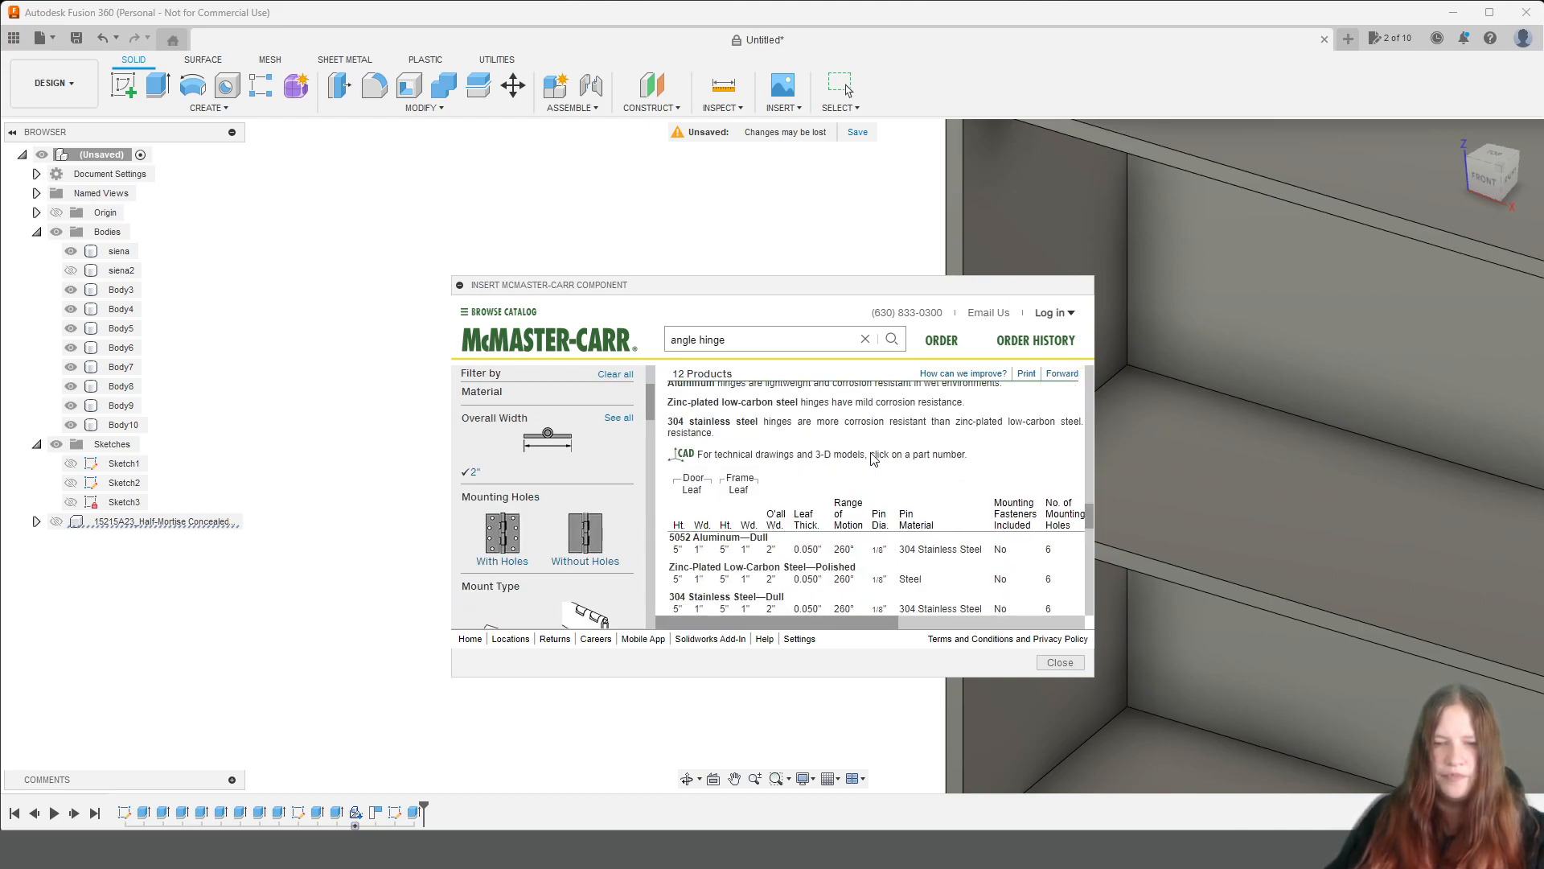
scroll(874, 451, "down", 8)
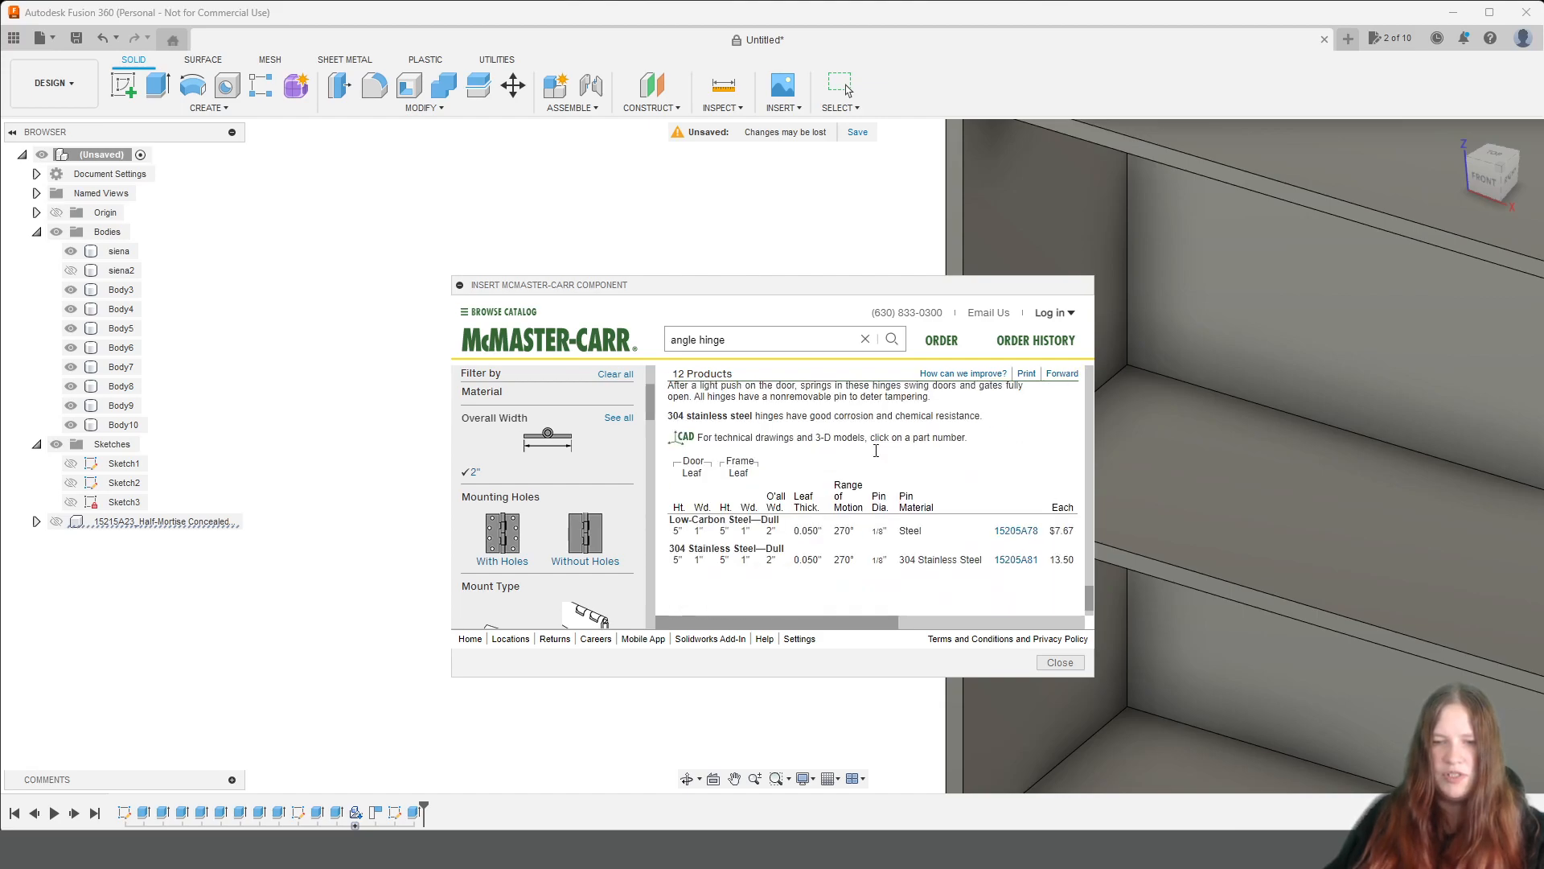
scroll(878, 453, "up", 5)
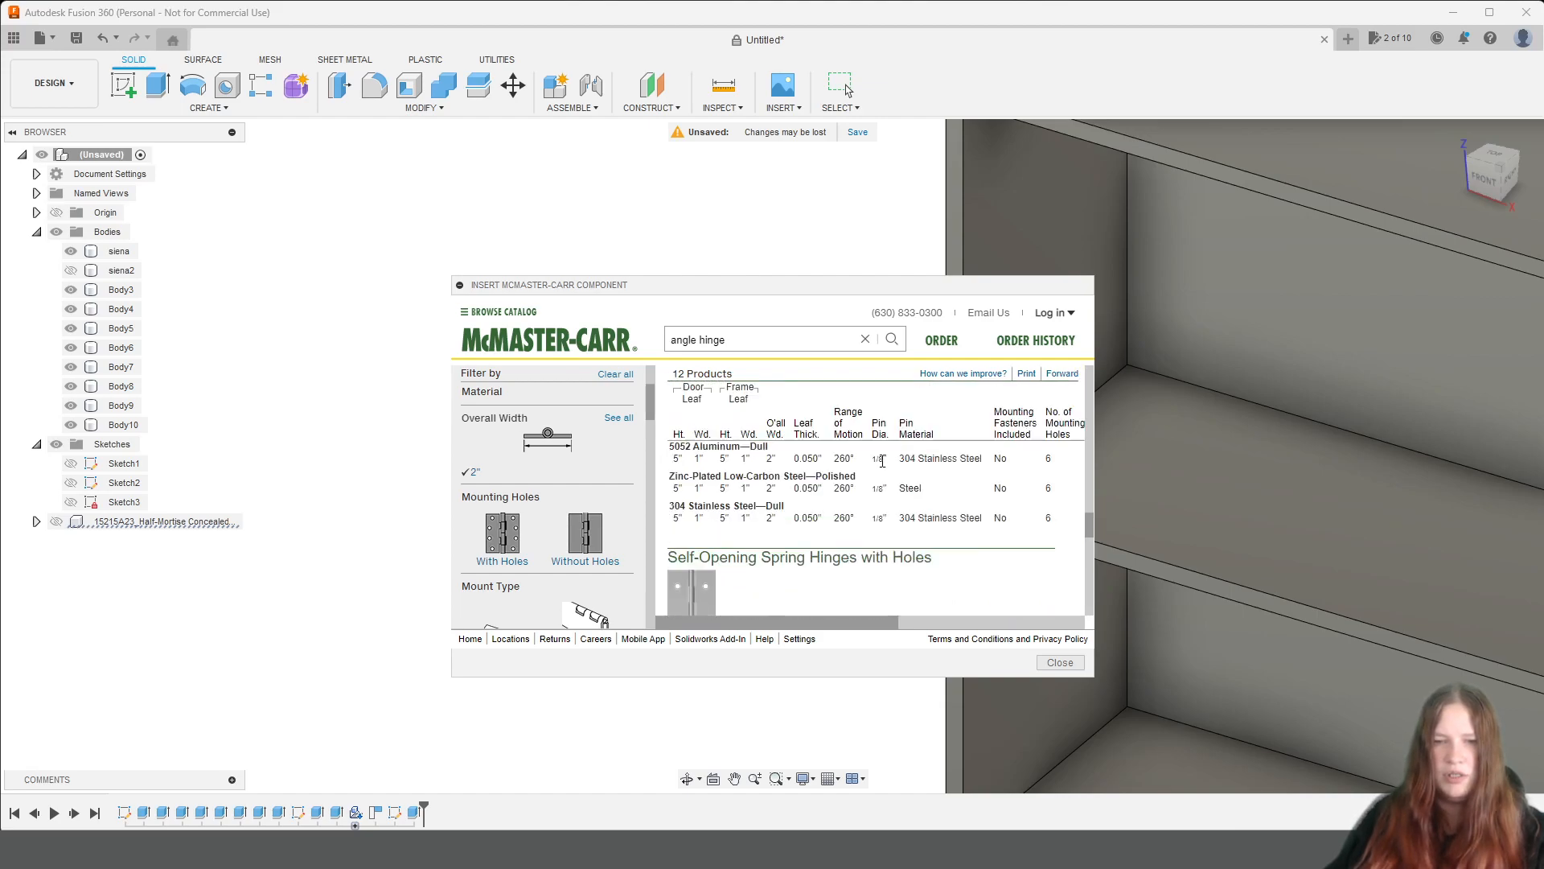
Clear all filters, search the catalog for "hinges" and open the Hinges category.
left_click(616, 374)
triple_click(747, 339)
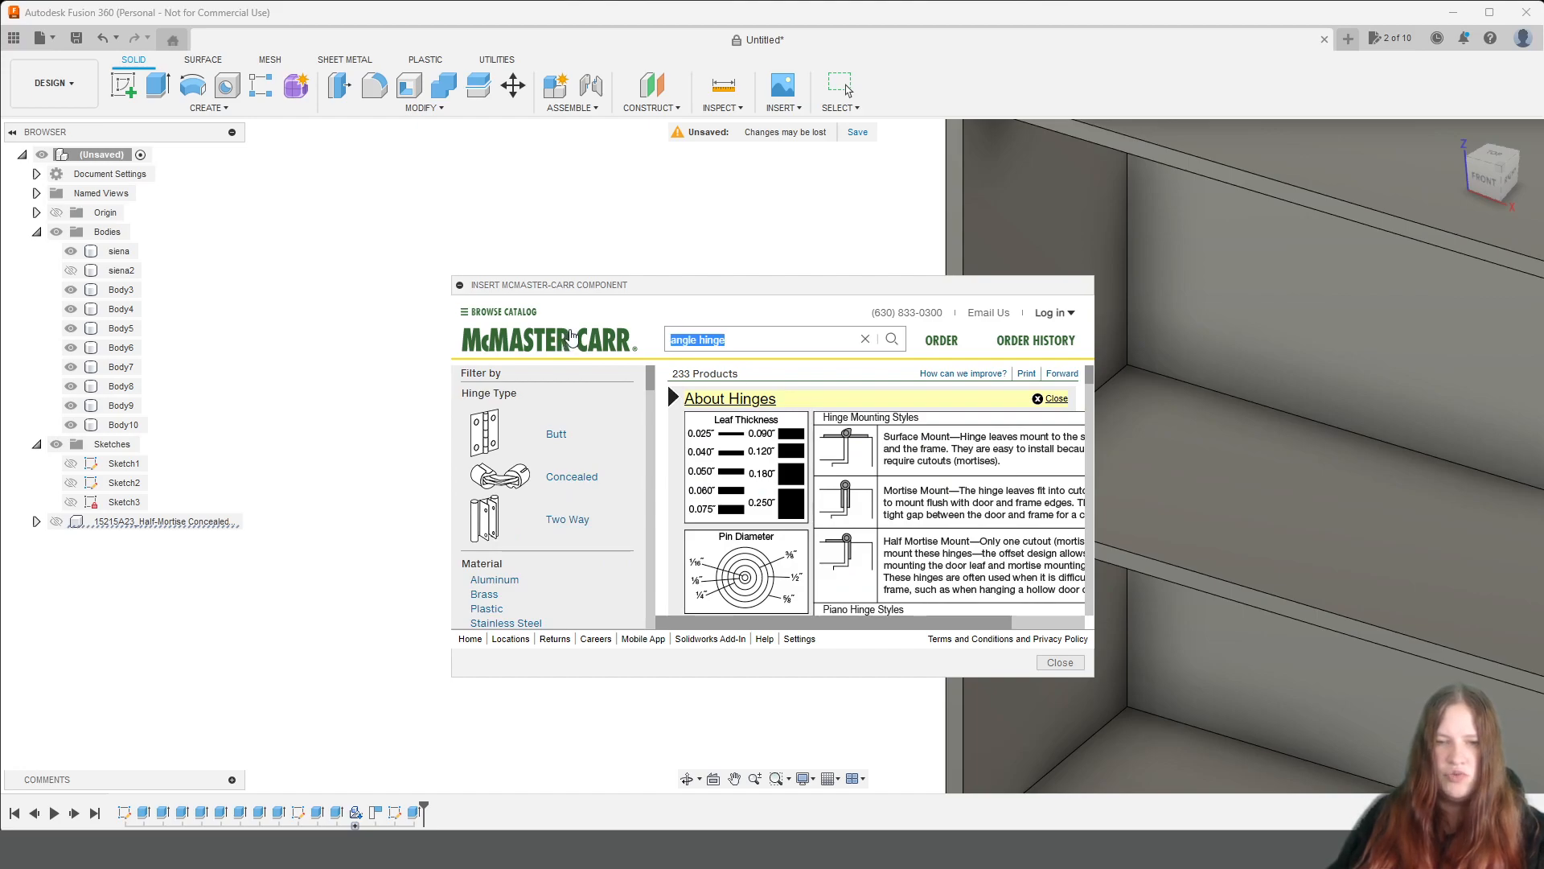
type("hin")
key("Return")
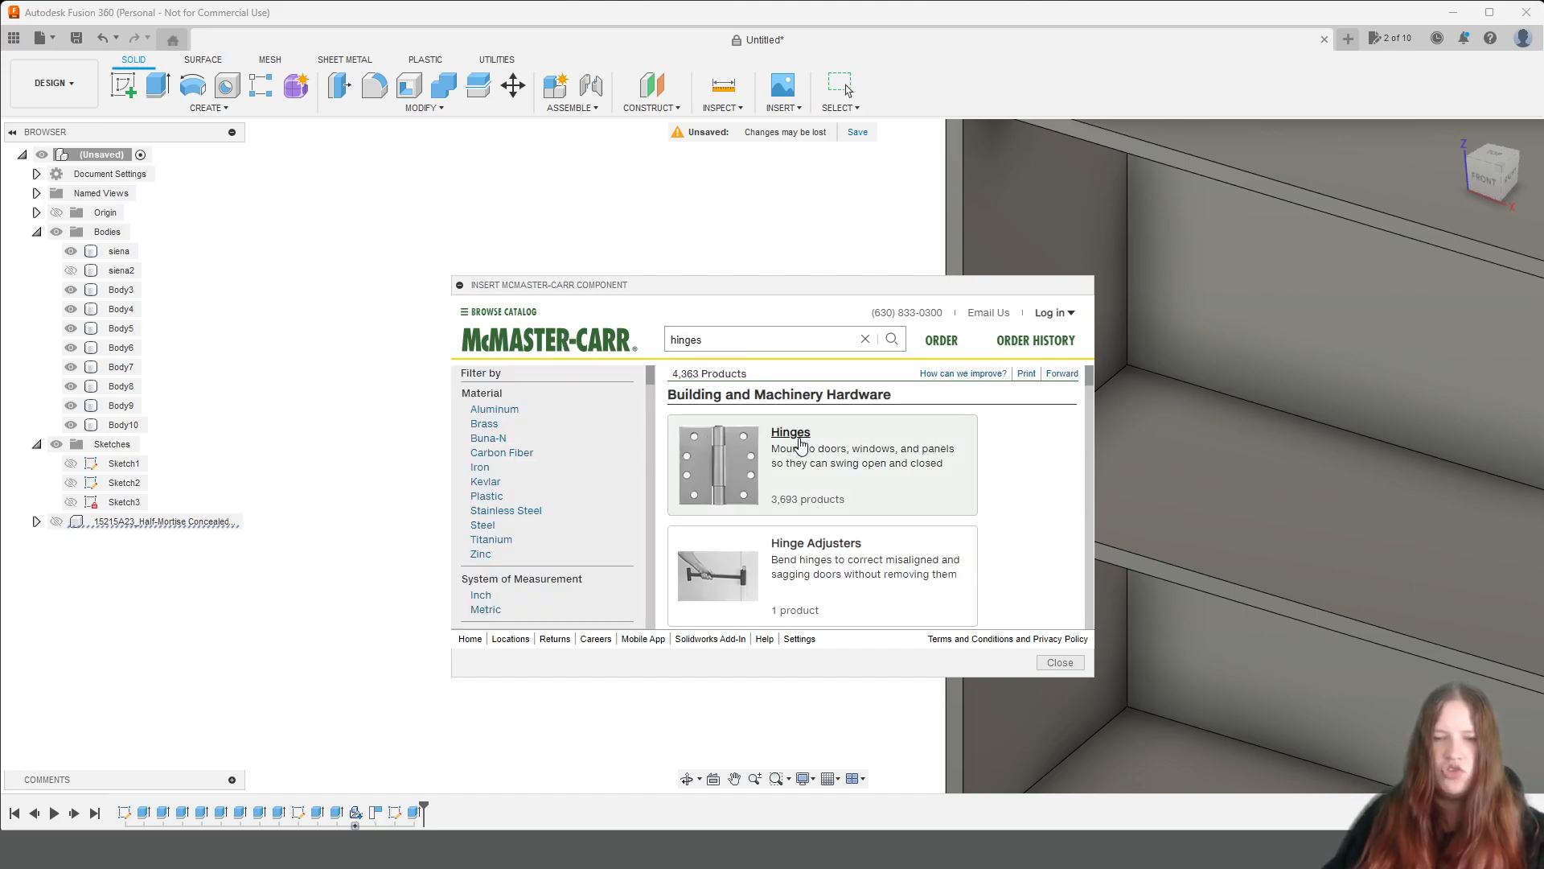
left_click(823, 444)
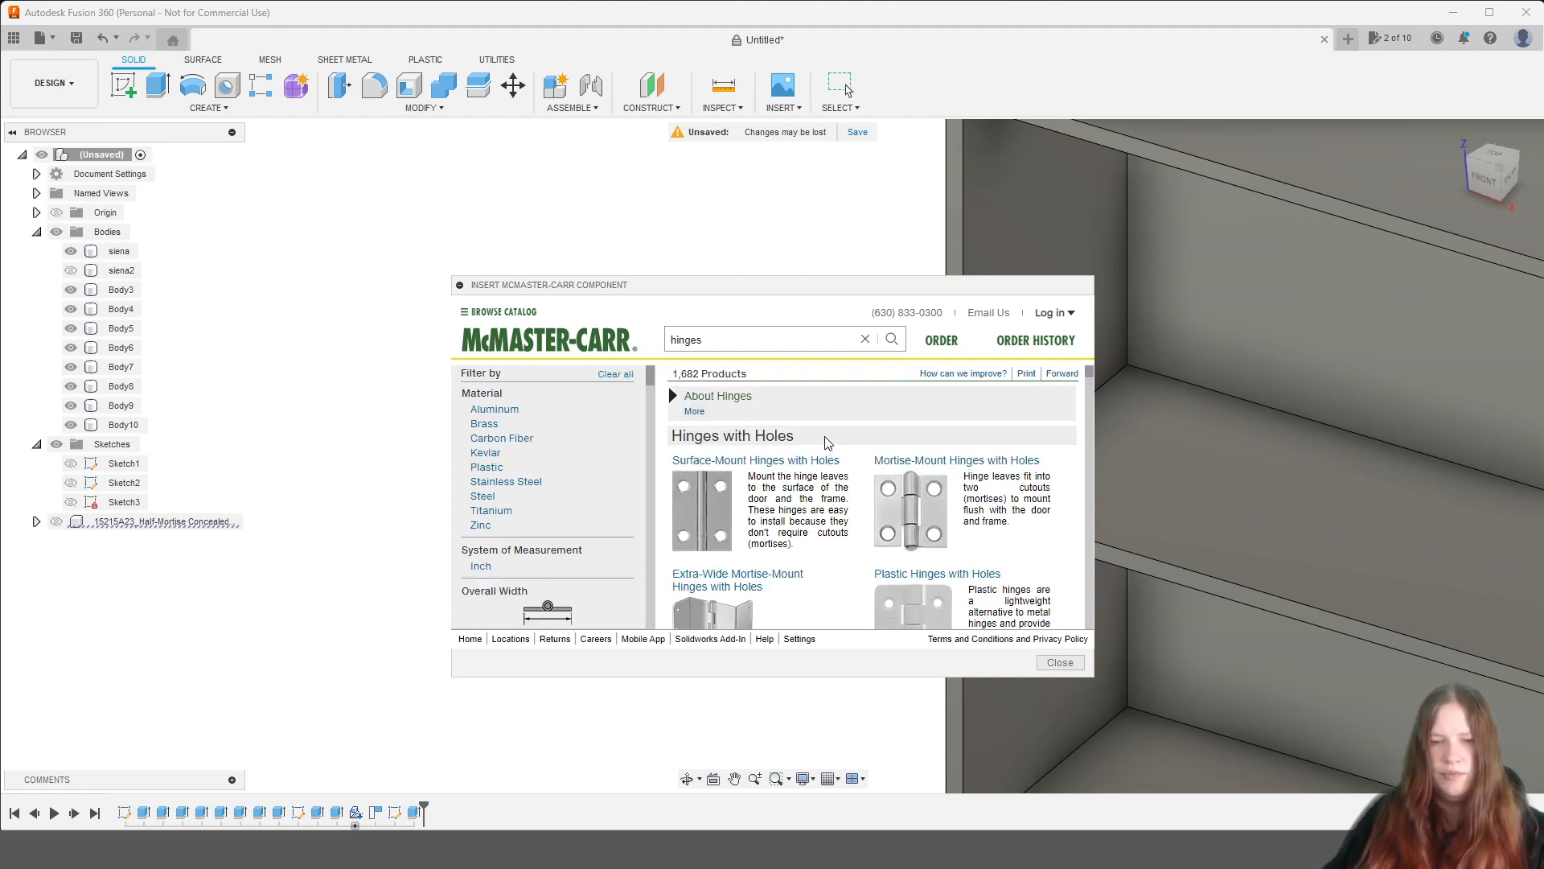
Filter the hinges category to the Butt hinge type.
scroll(1015, 443, "down", 3)
scroll(1014, 443, "down", 4)
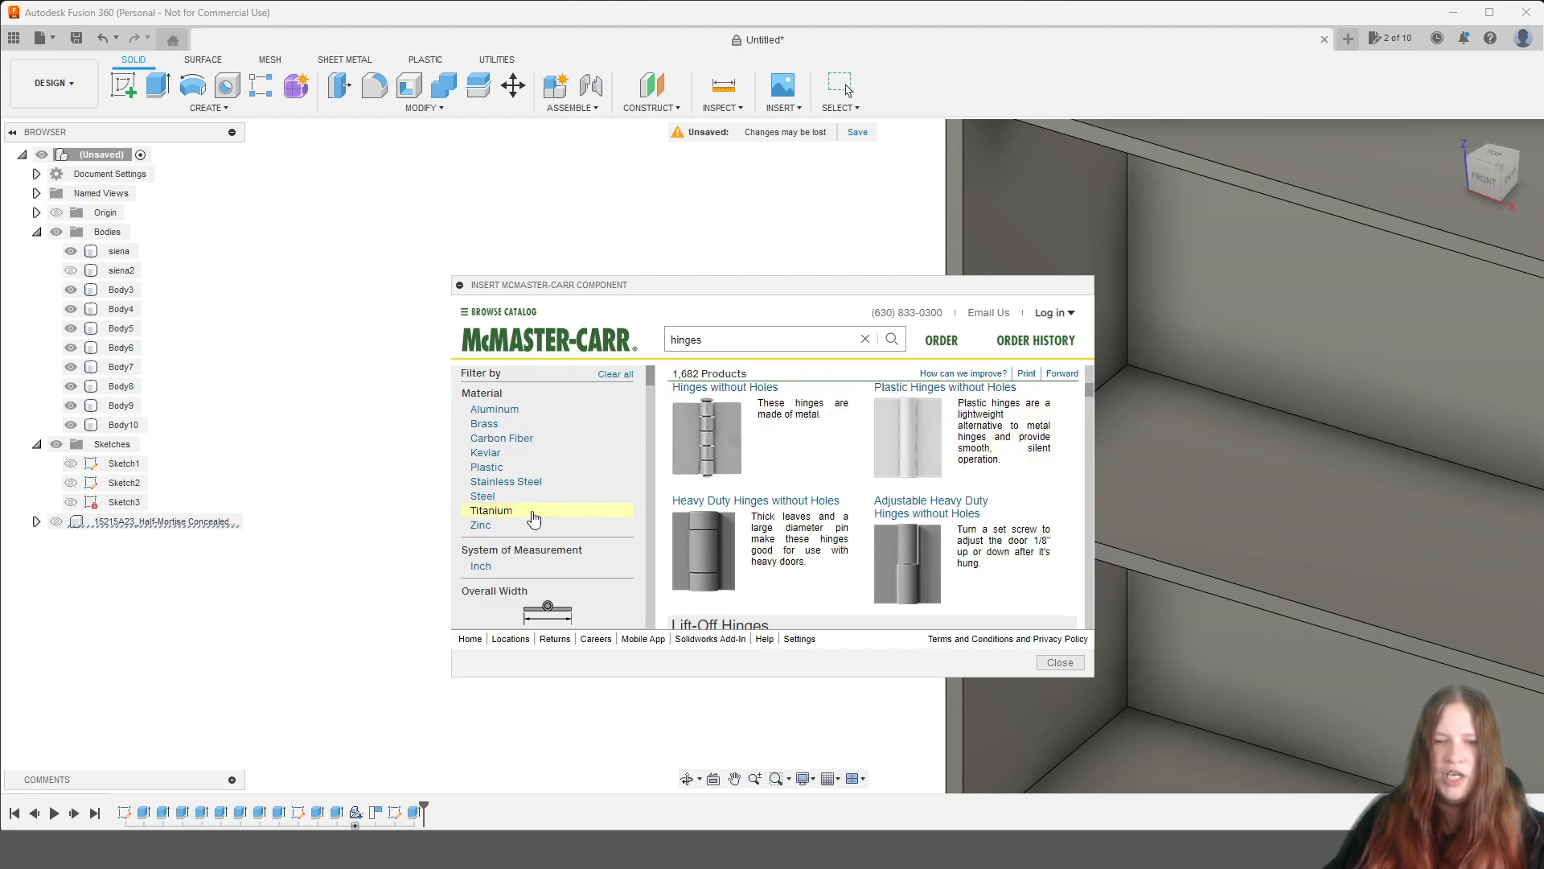
scroll(547, 508, "down", 3)
scroll(558, 505, "down", 4)
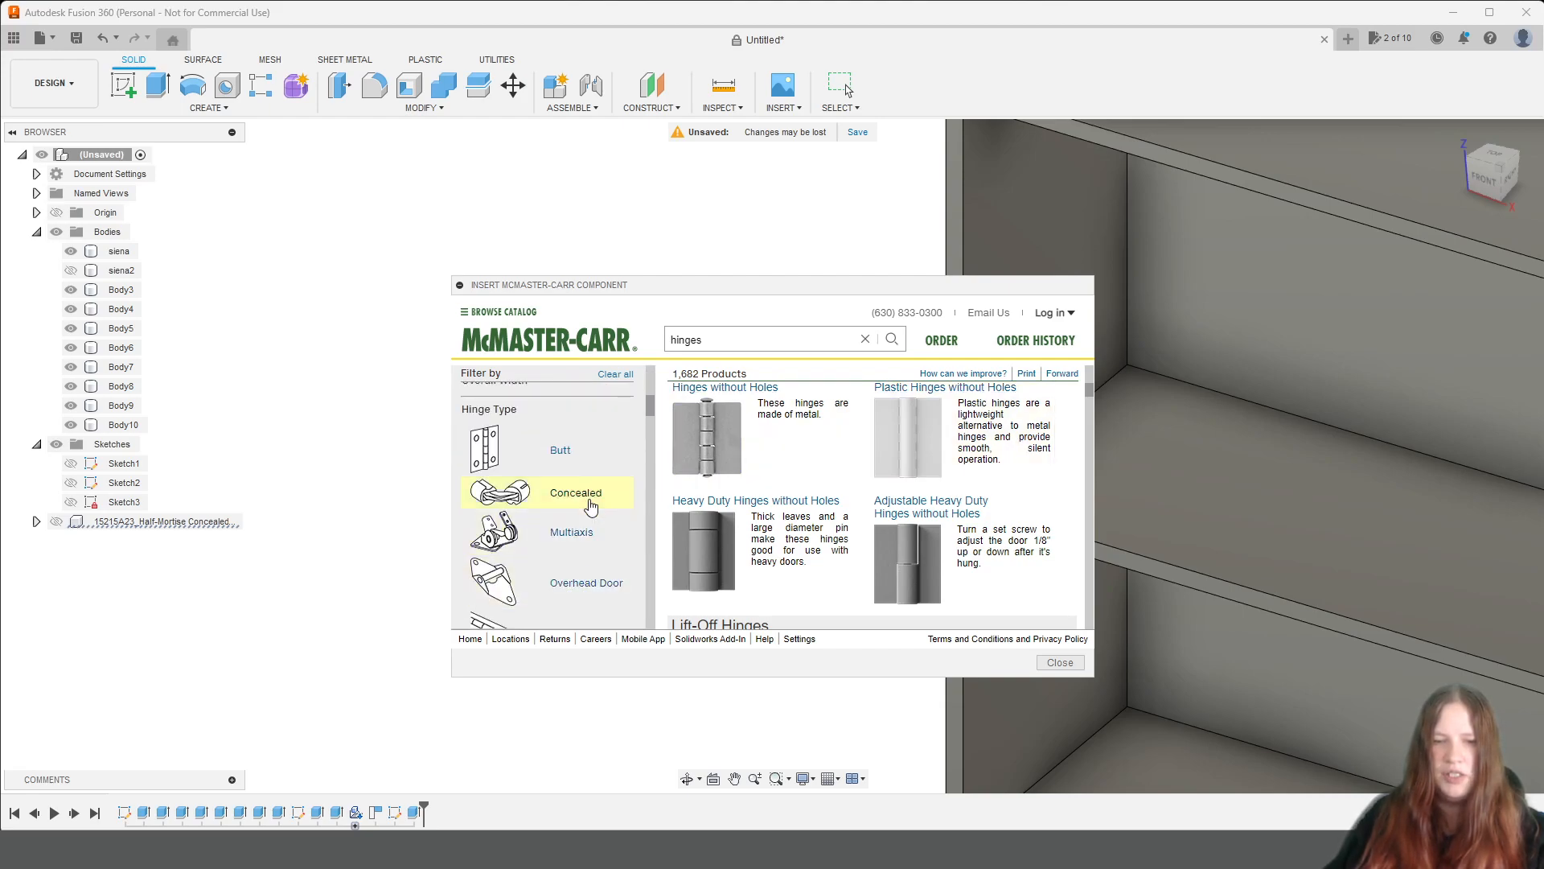
left_click(574, 456)
Browse the butt hinge families, comparing the lift-off, spring and other types for a suitable door hinge.
scroll(965, 466, "down", 4)
scroll(998, 480, "down", 10)
scroll(1002, 481, "down", 4)
scroll(1001, 481, "up", 2)
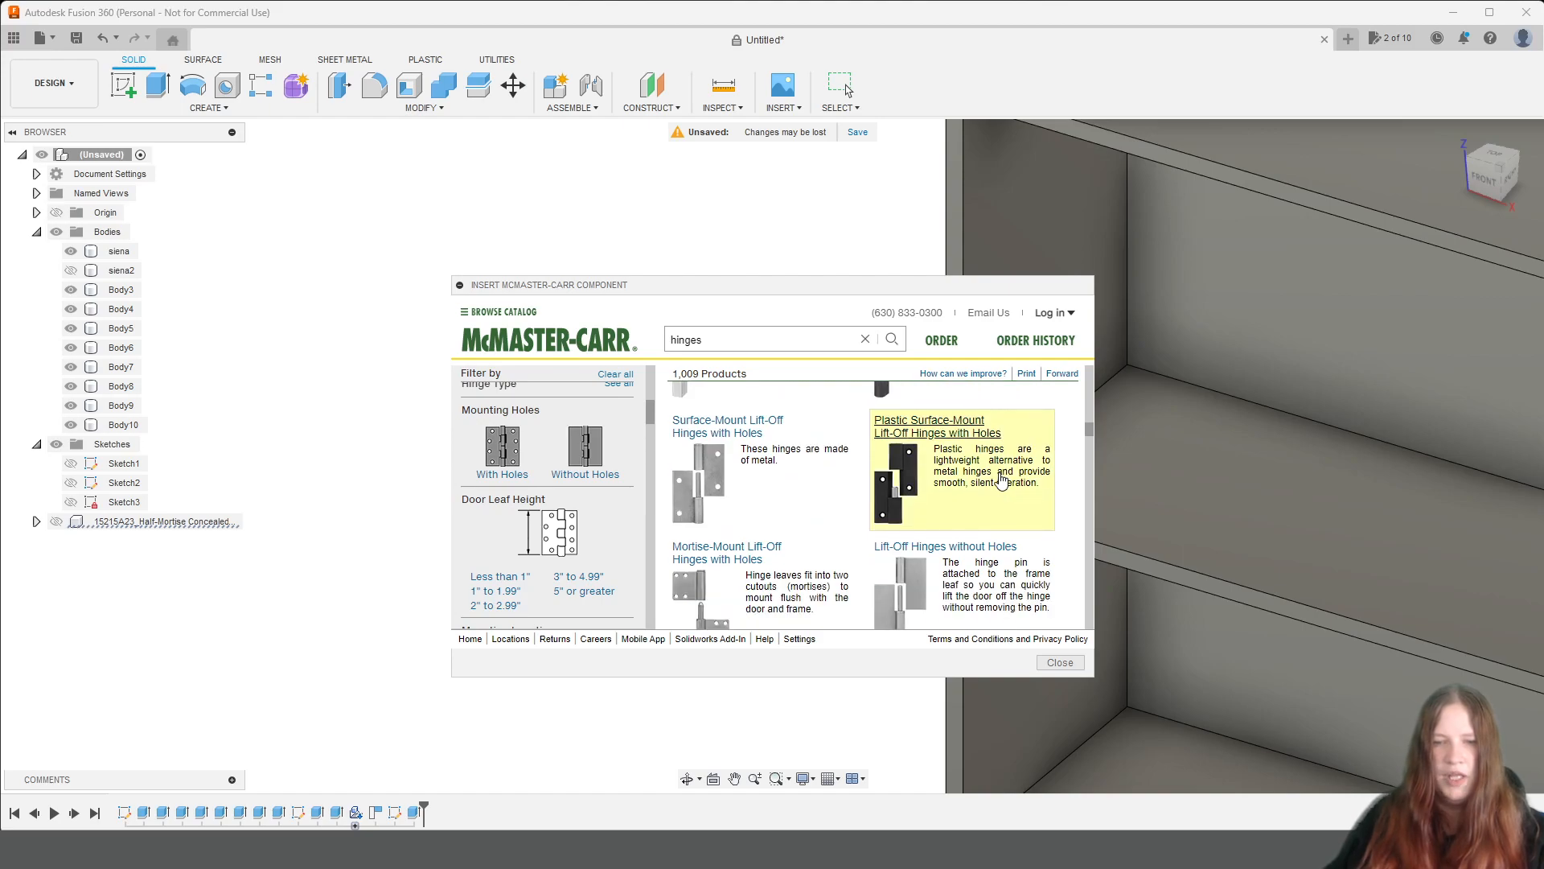
scroll(997, 483, "down", 1)
scroll(715, 458, "down", 2)
scroll(716, 459, "down", 8)
scroll(730, 463, "down", 3)
scroll(793, 503, "up", 8)
scroll(793, 507, "up", 3)
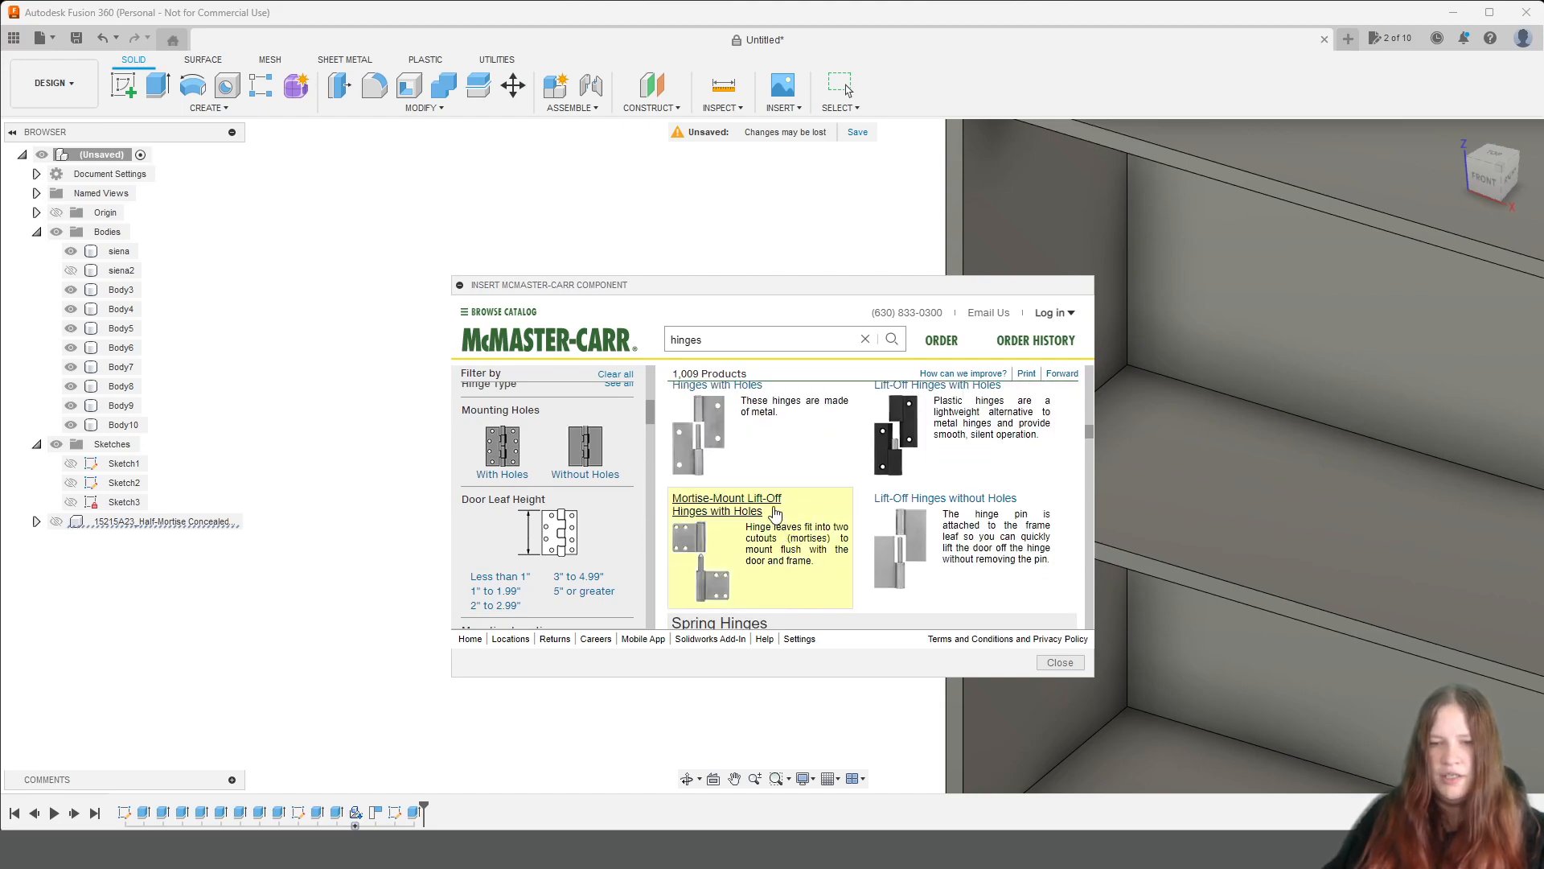
Insert the 3-D SAT model of the left-side brass Mortise-Mount Lift-Off Hinge with Holes, part 12575A811.
left_click(775, 512)
scroll(775, 512, "down", 2)
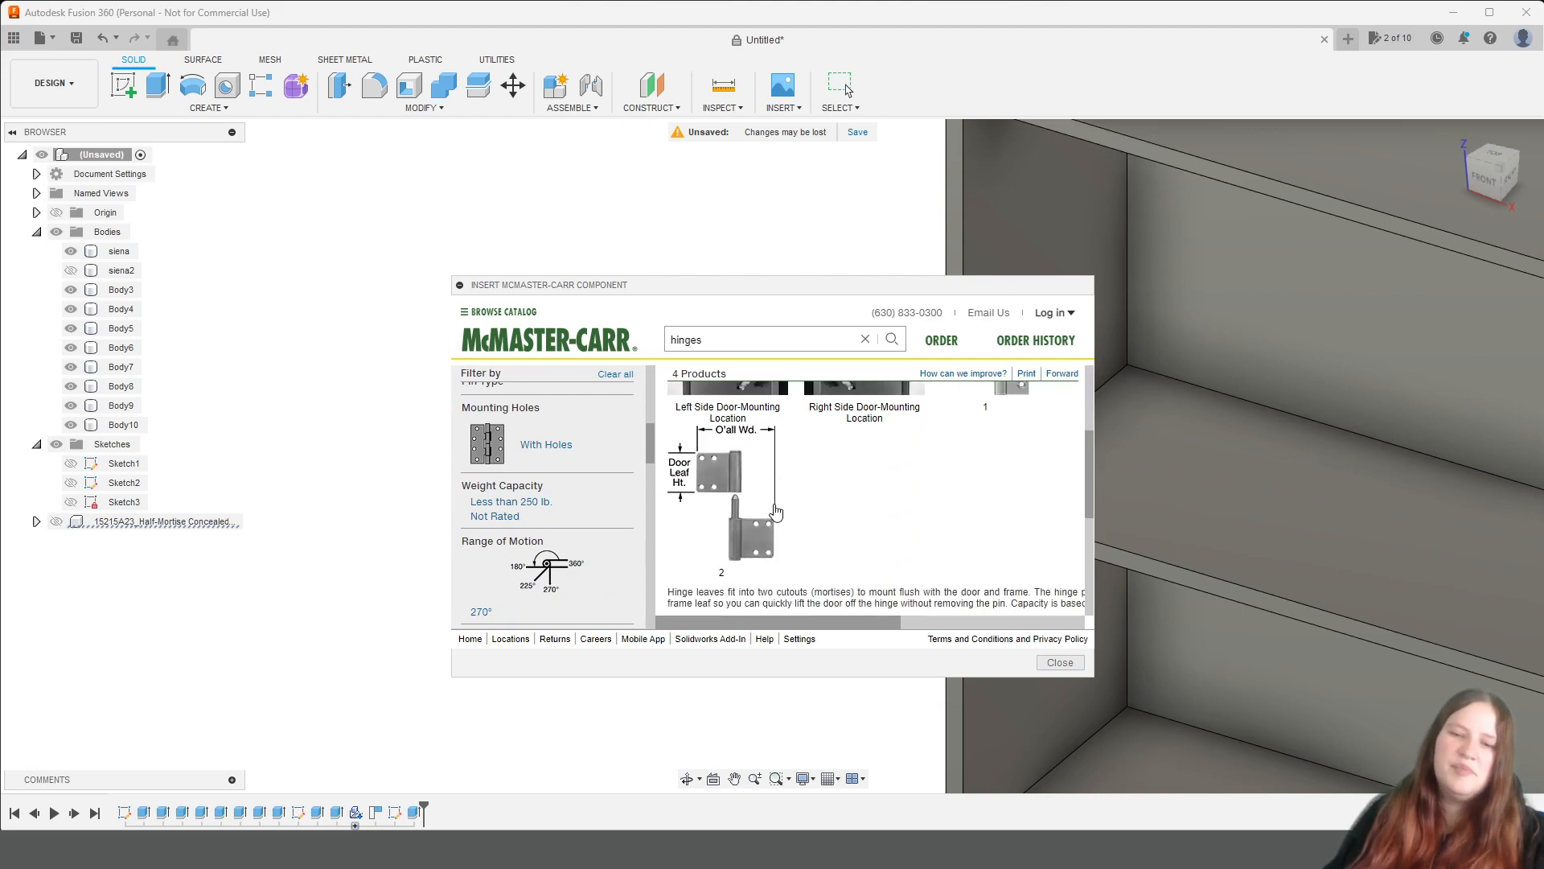
scroll(781, 508, "down", 2)
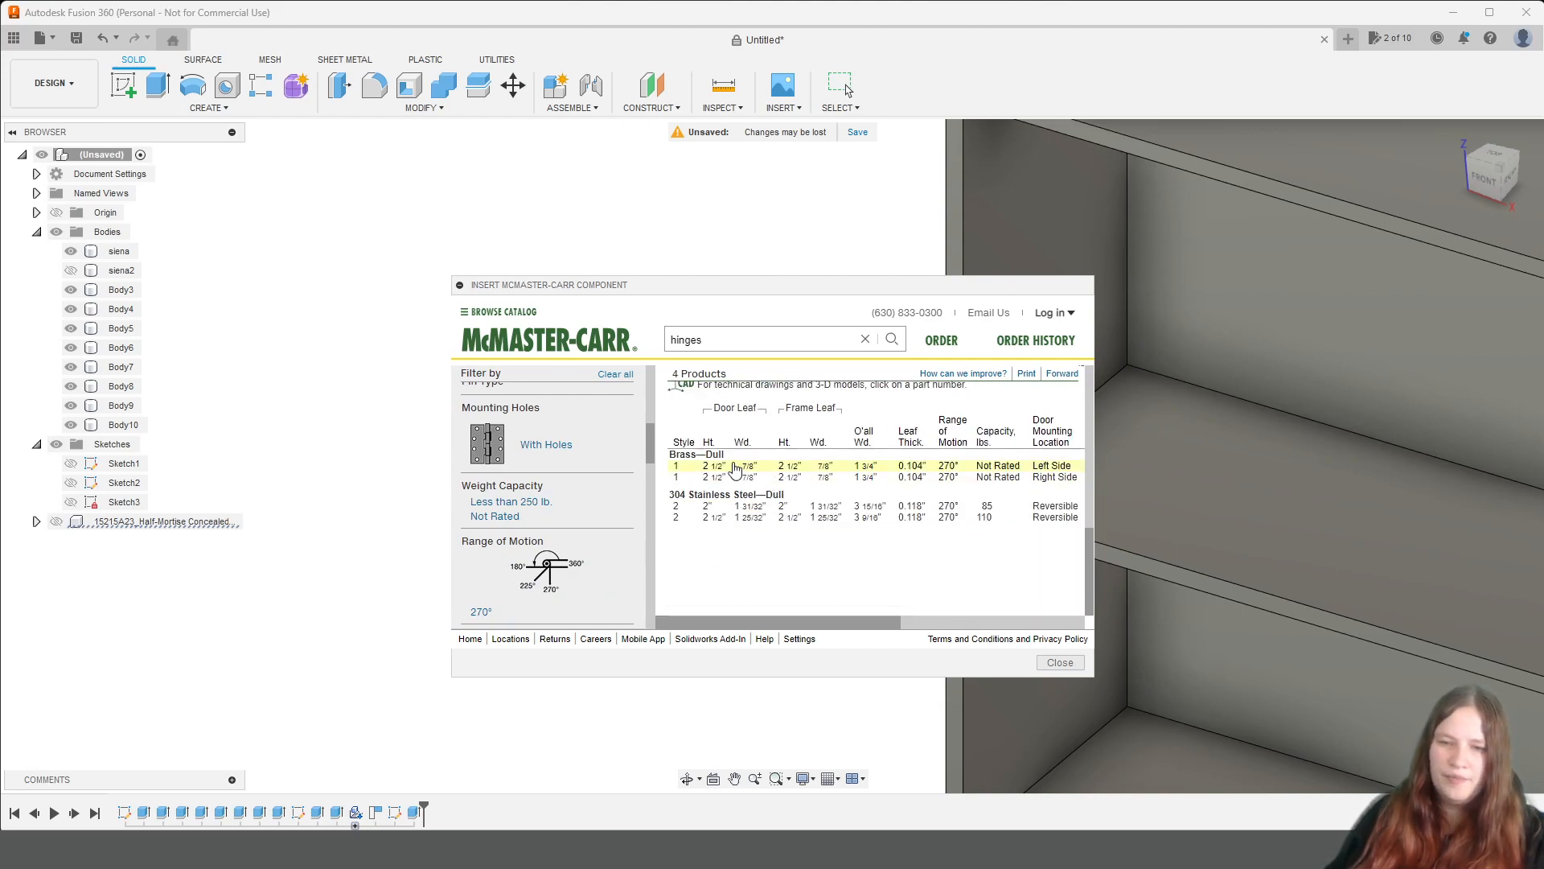
left_click(779, 470)
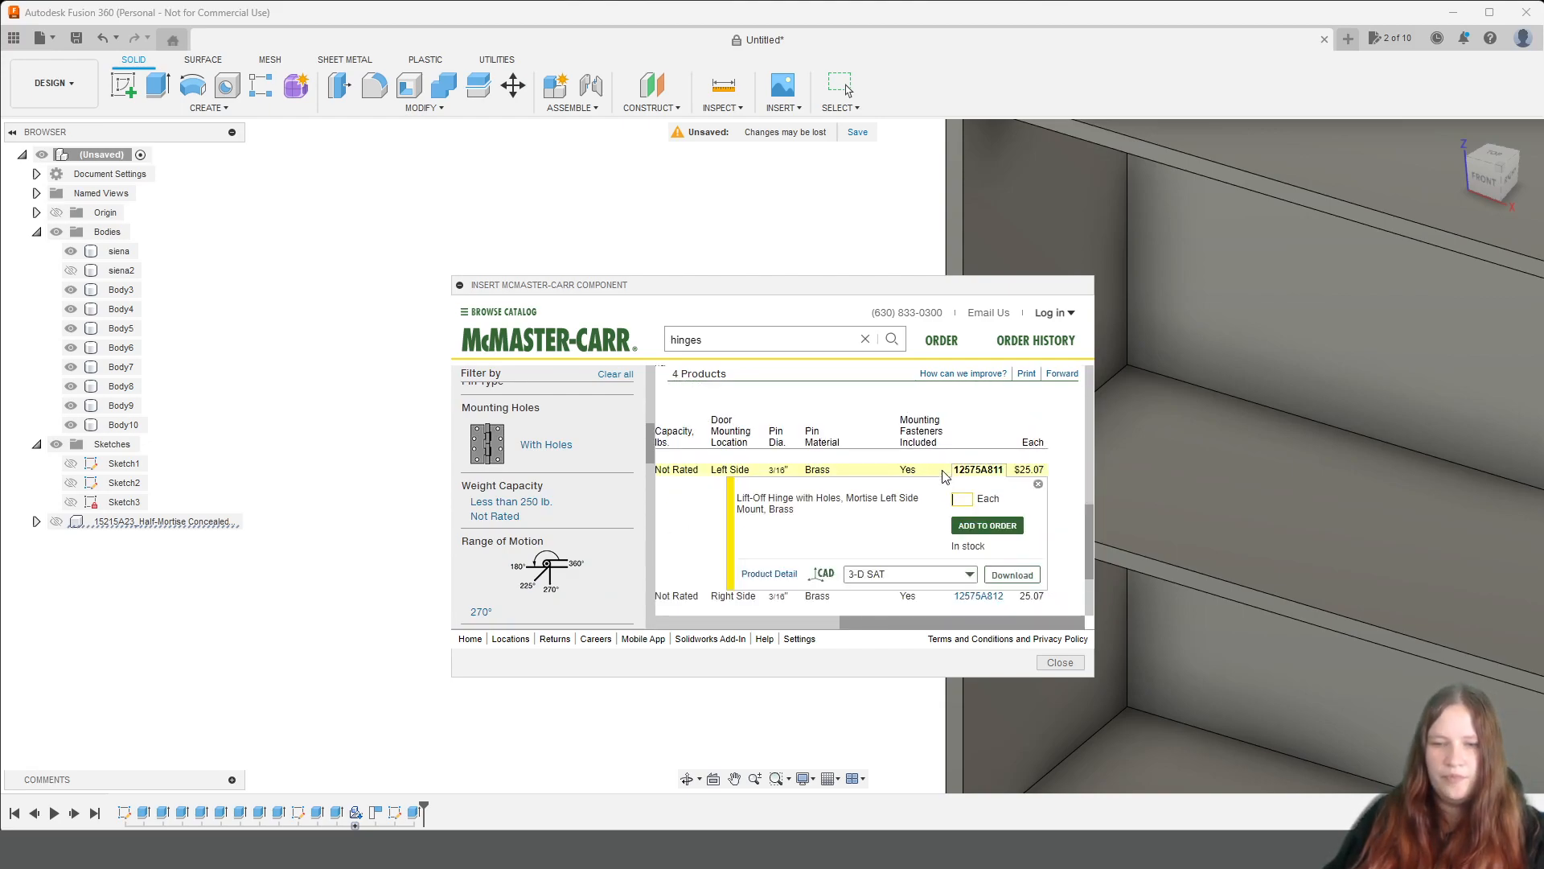
left_click(948, 530)
left_click(947, 530)
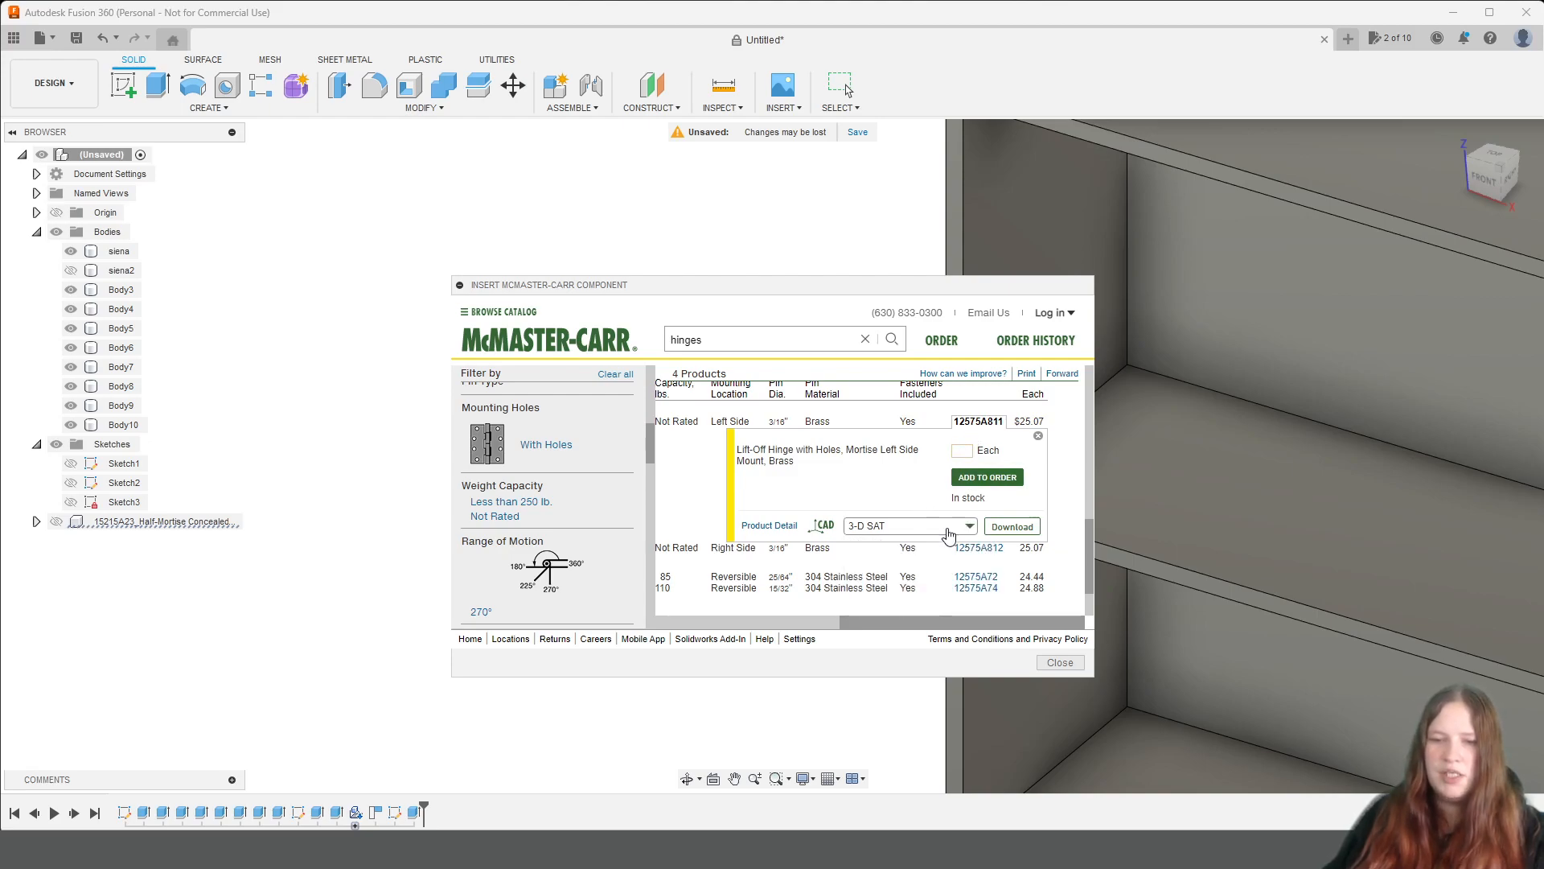
left_click(1011, 527)
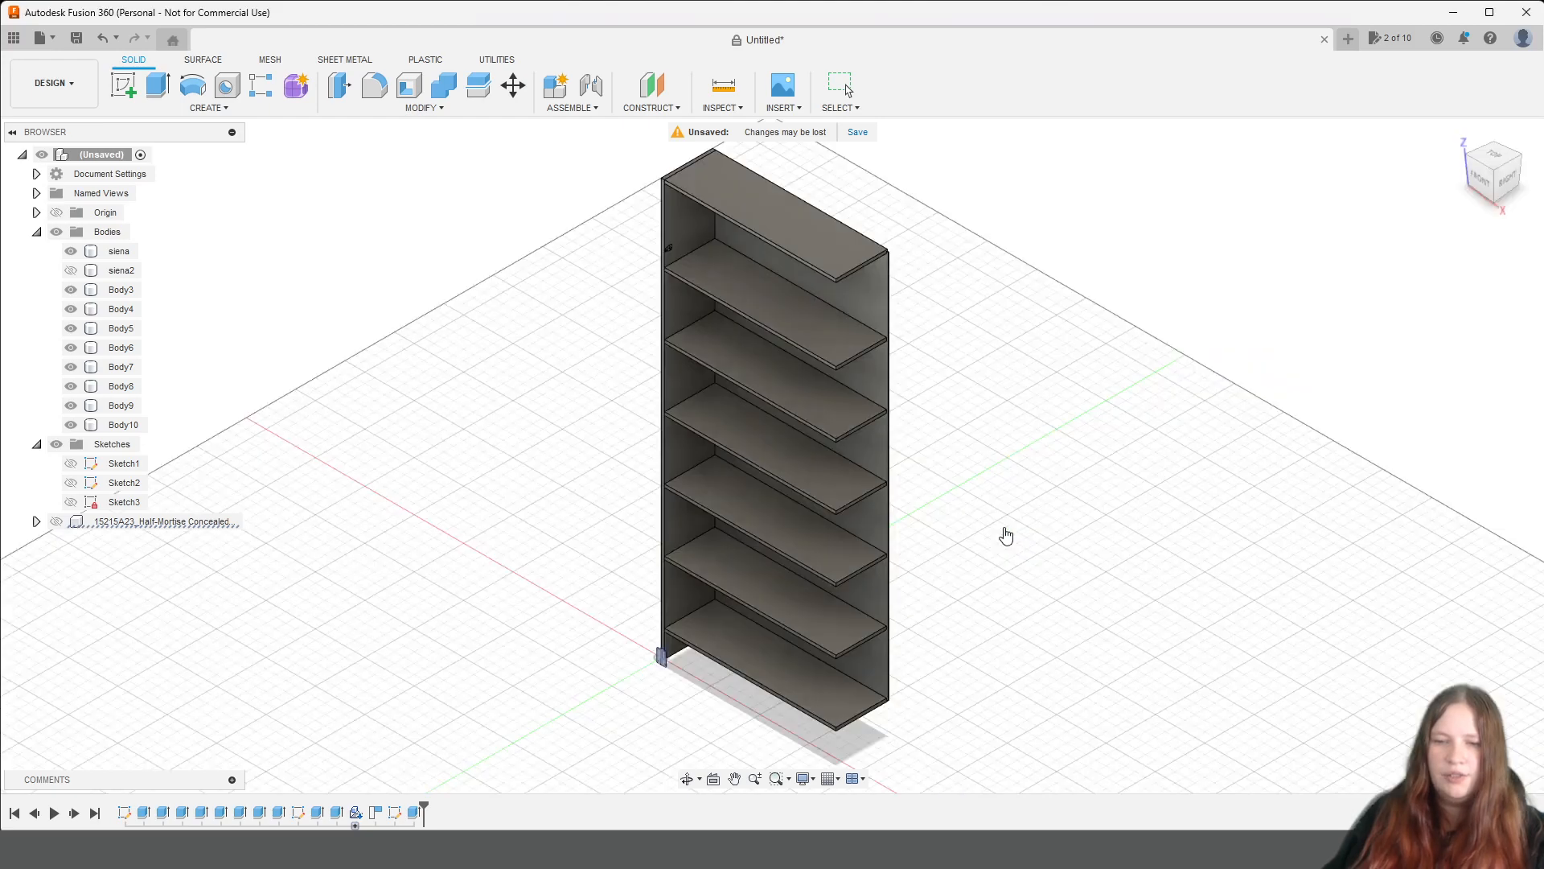
Move the inserted lift-off hinge 1850 mm up along Z to the upper part of the shelving side.
left_click_drag(662, 624, 656, 173)
scroll(655, 209, "up", 3)
scroll(654, 239, "up", 4)
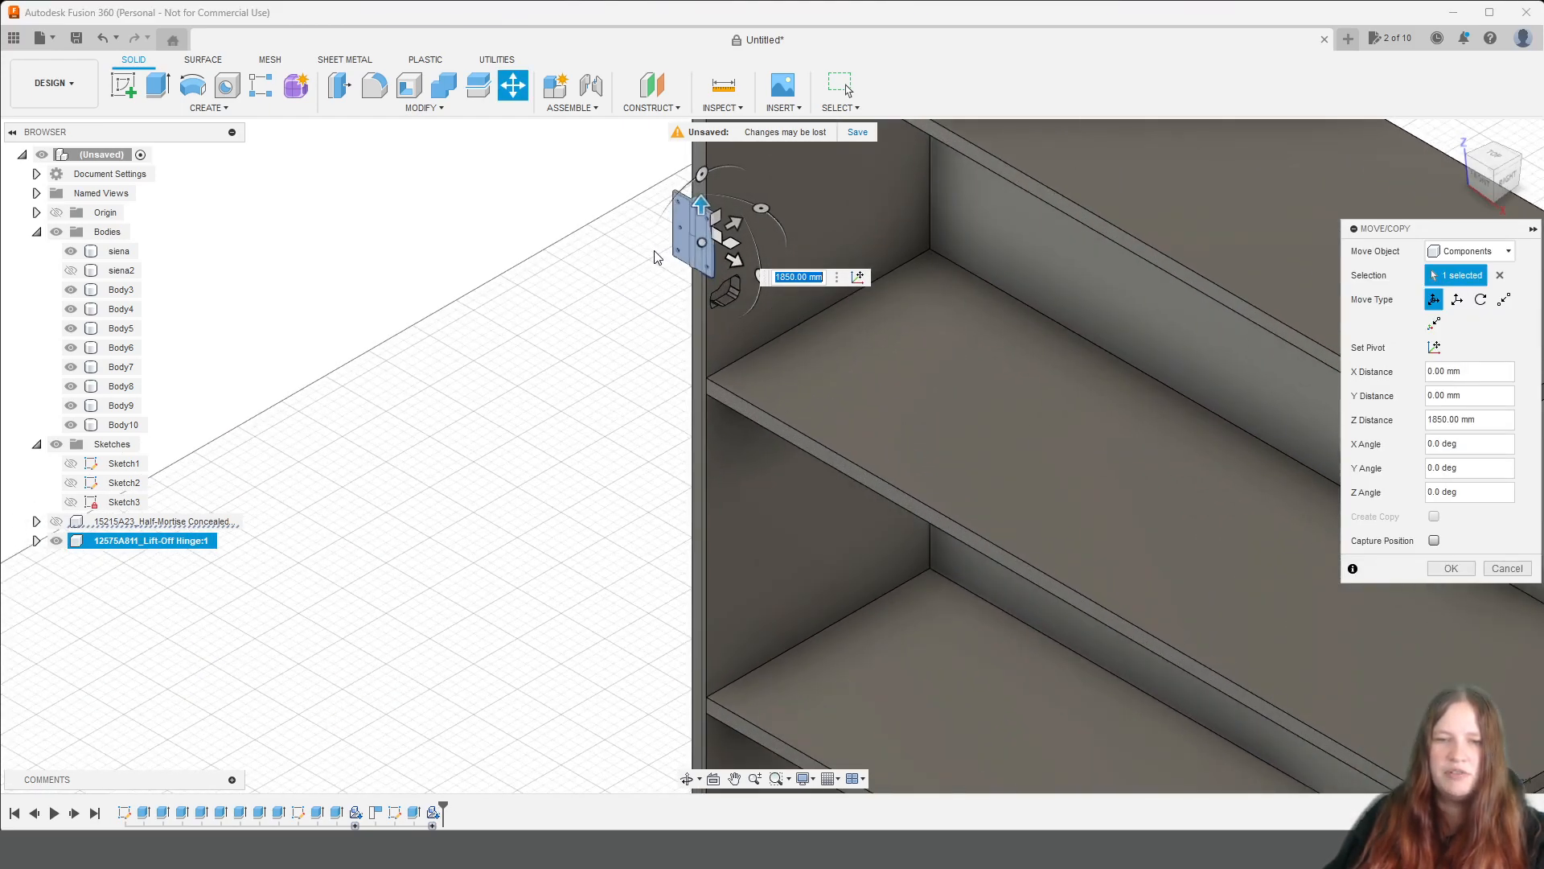
middle_click_drag(644, 338, 667, 597)
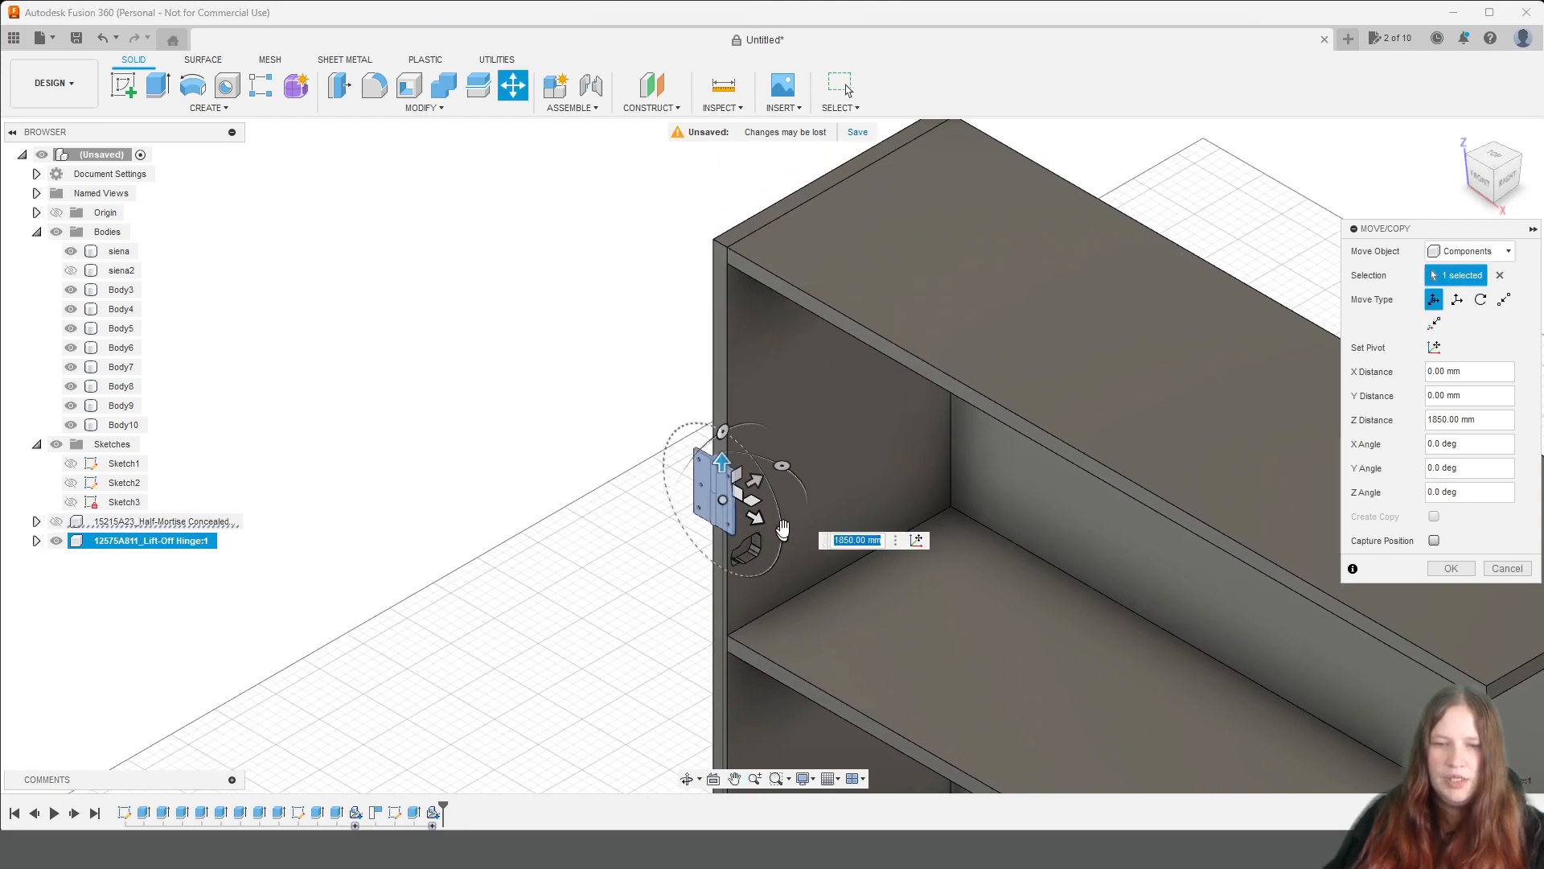
Rotate the lift-off hinge 270 degrees about Z so its plate lies along the side panel.
left_click_drag(806, 493, 762, 524)
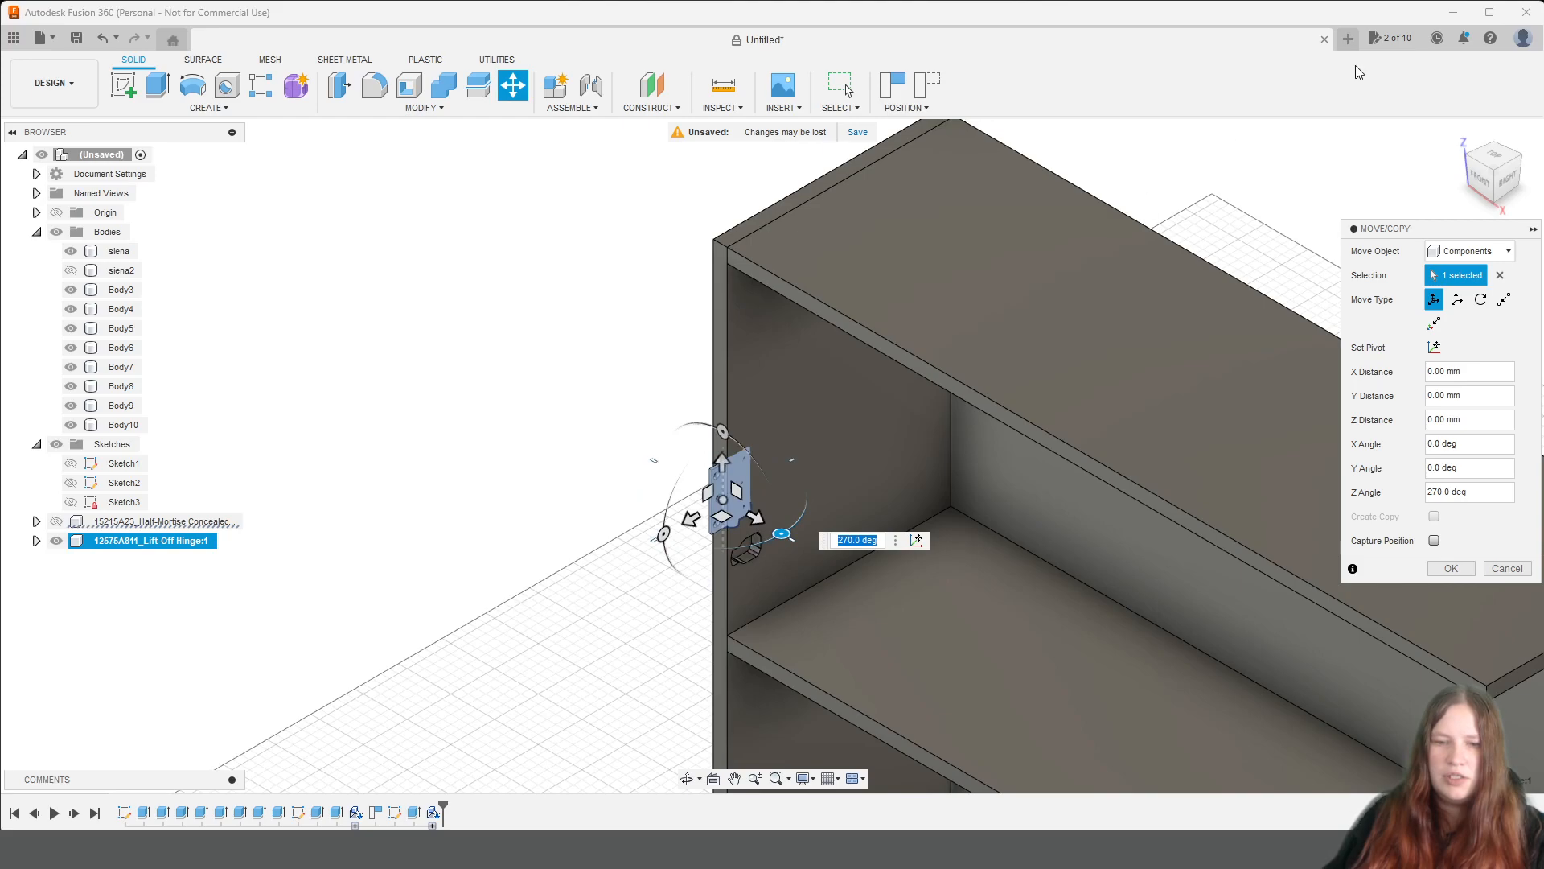
left_click(1484, 177)
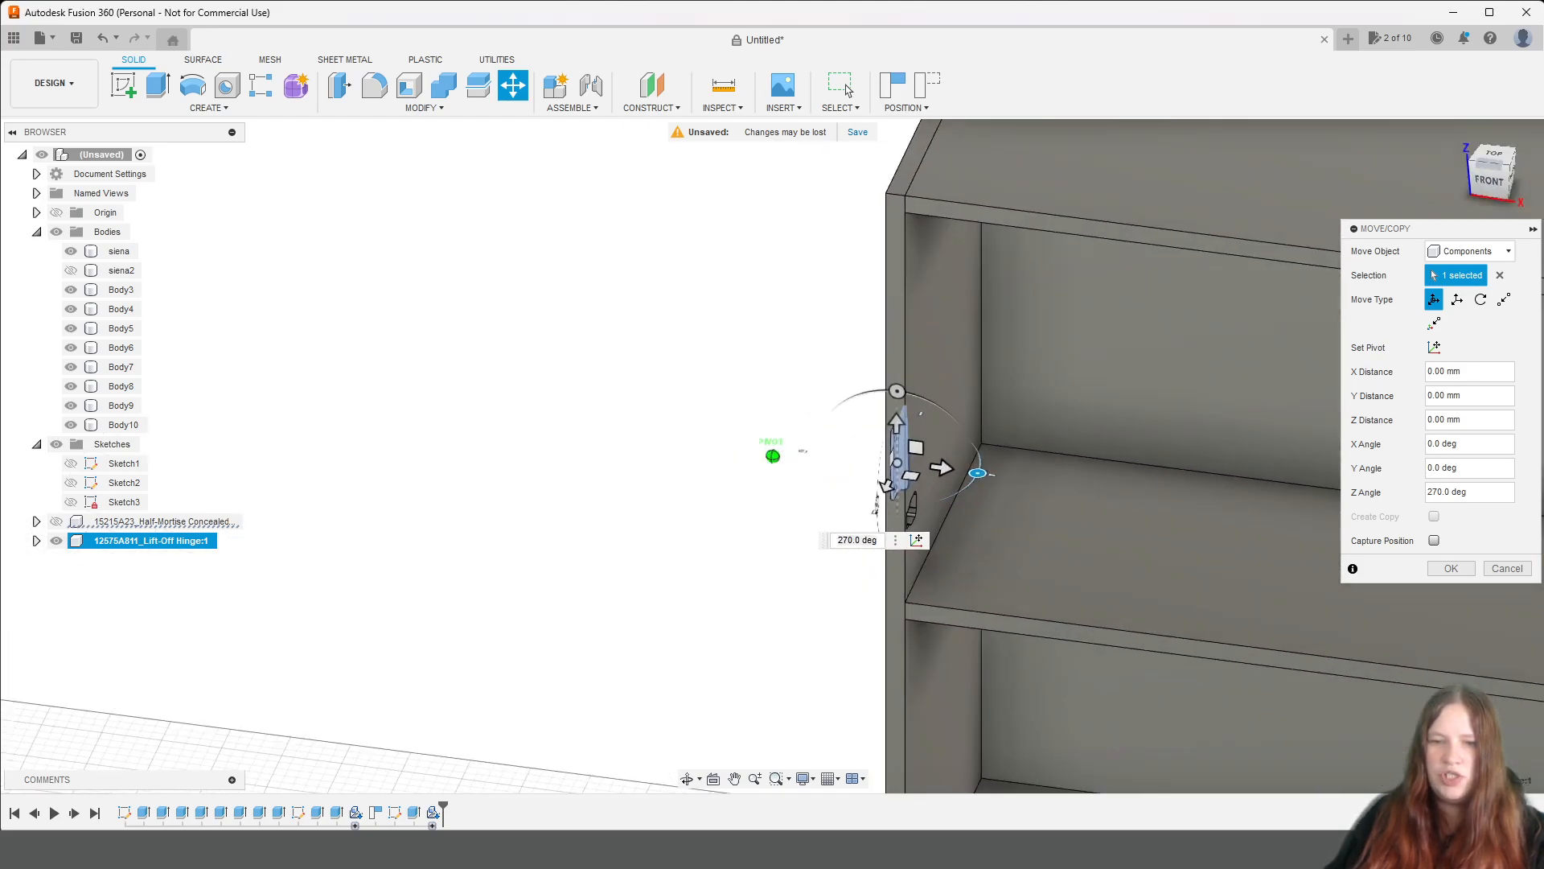
scroll(990, 434, "up", 5)
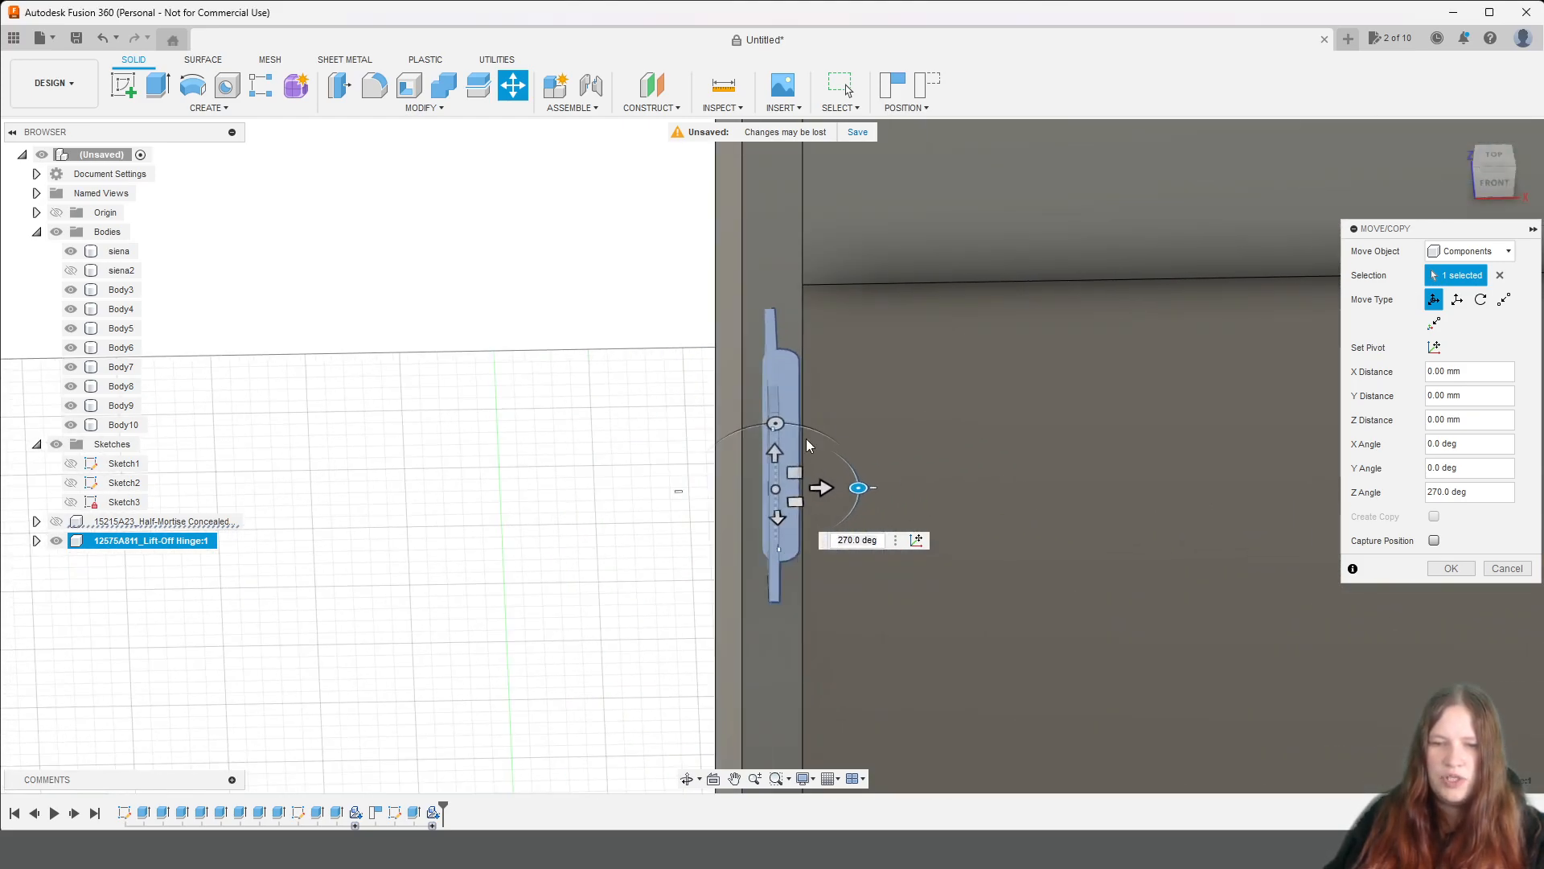
scroll(932, 331, "down", 5)
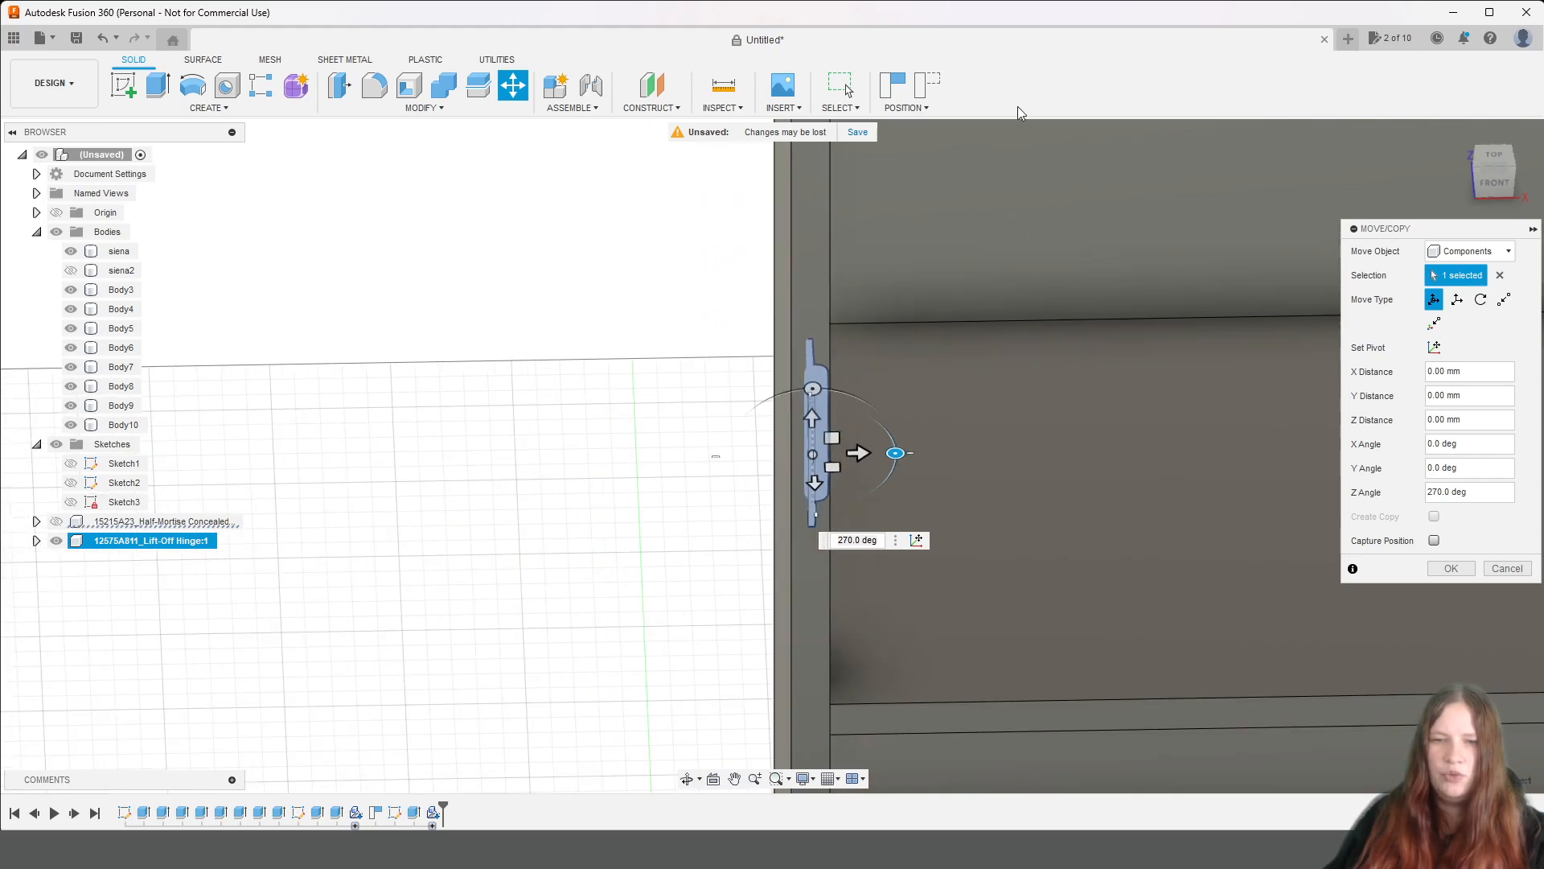
left_click(1495, 190)
Move the hinge higher up the side panel and shift it 10 mm along Y.
middle_click_drag(1003, 239, 1036, 618)
scroll(1016, 580, "down", 2)
scroll(1010, 563, "down", 2)
left_click_drag(916, 449, 975, 292)
left_click_drag(1489, 175, 1435, 197)
middle_click_drag(700, 444, 991, 417)
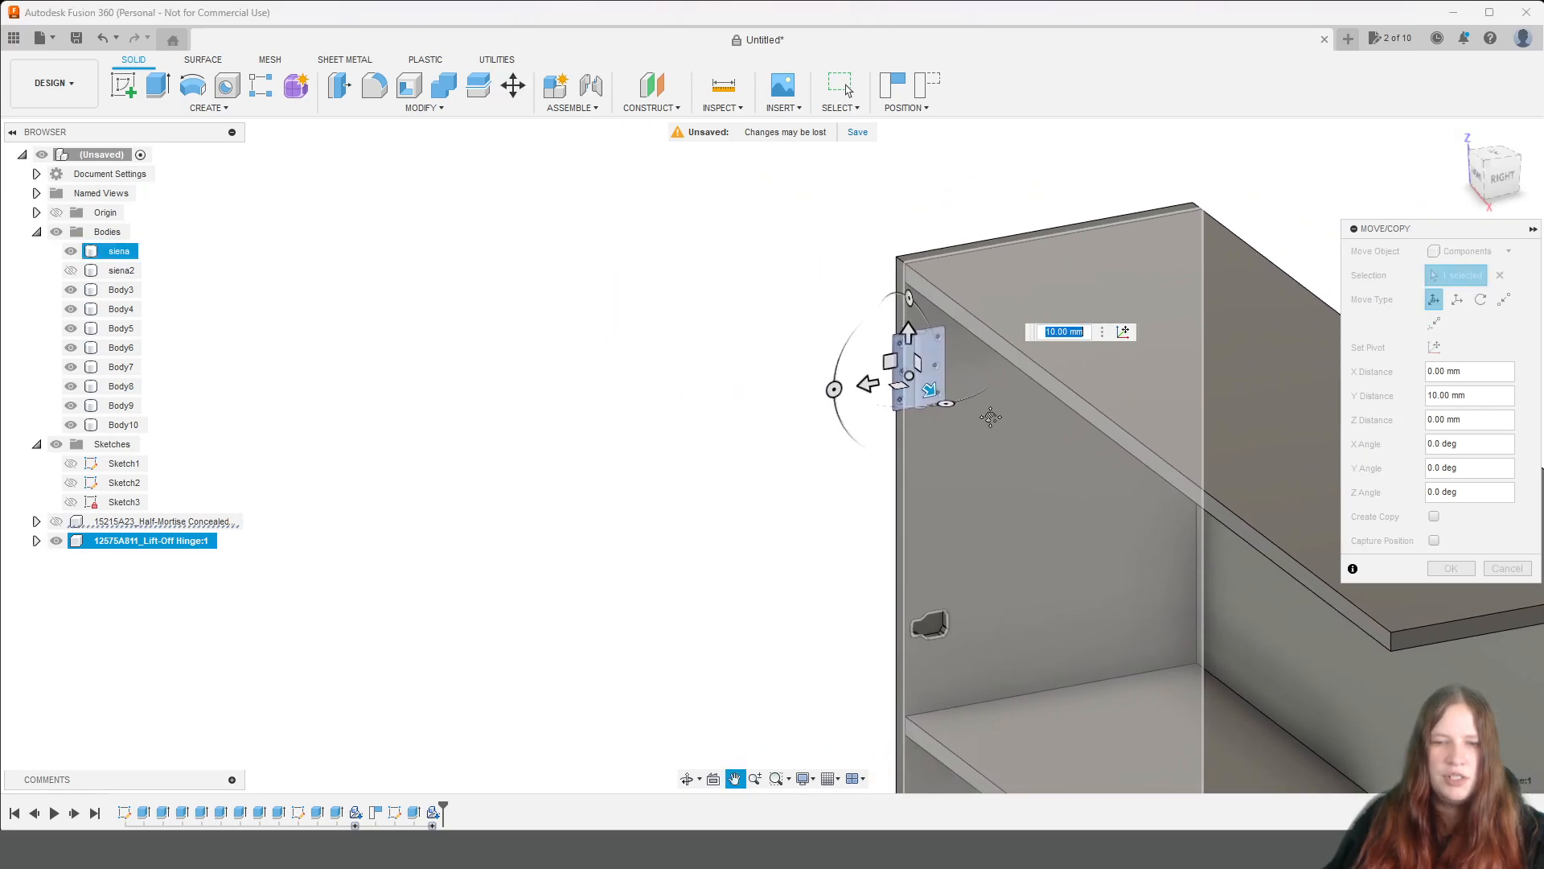
Move the hinge 10 mm along X towards the outside of the side panel's front edge.
scroll(983, 444, "down", 1)
left_click_drag(1503, 179, 1069, 274)
scroll(797, 353, "down", 3)
scroll(803, 314, "up", 6)
scroll(925, 193, "up", 4)
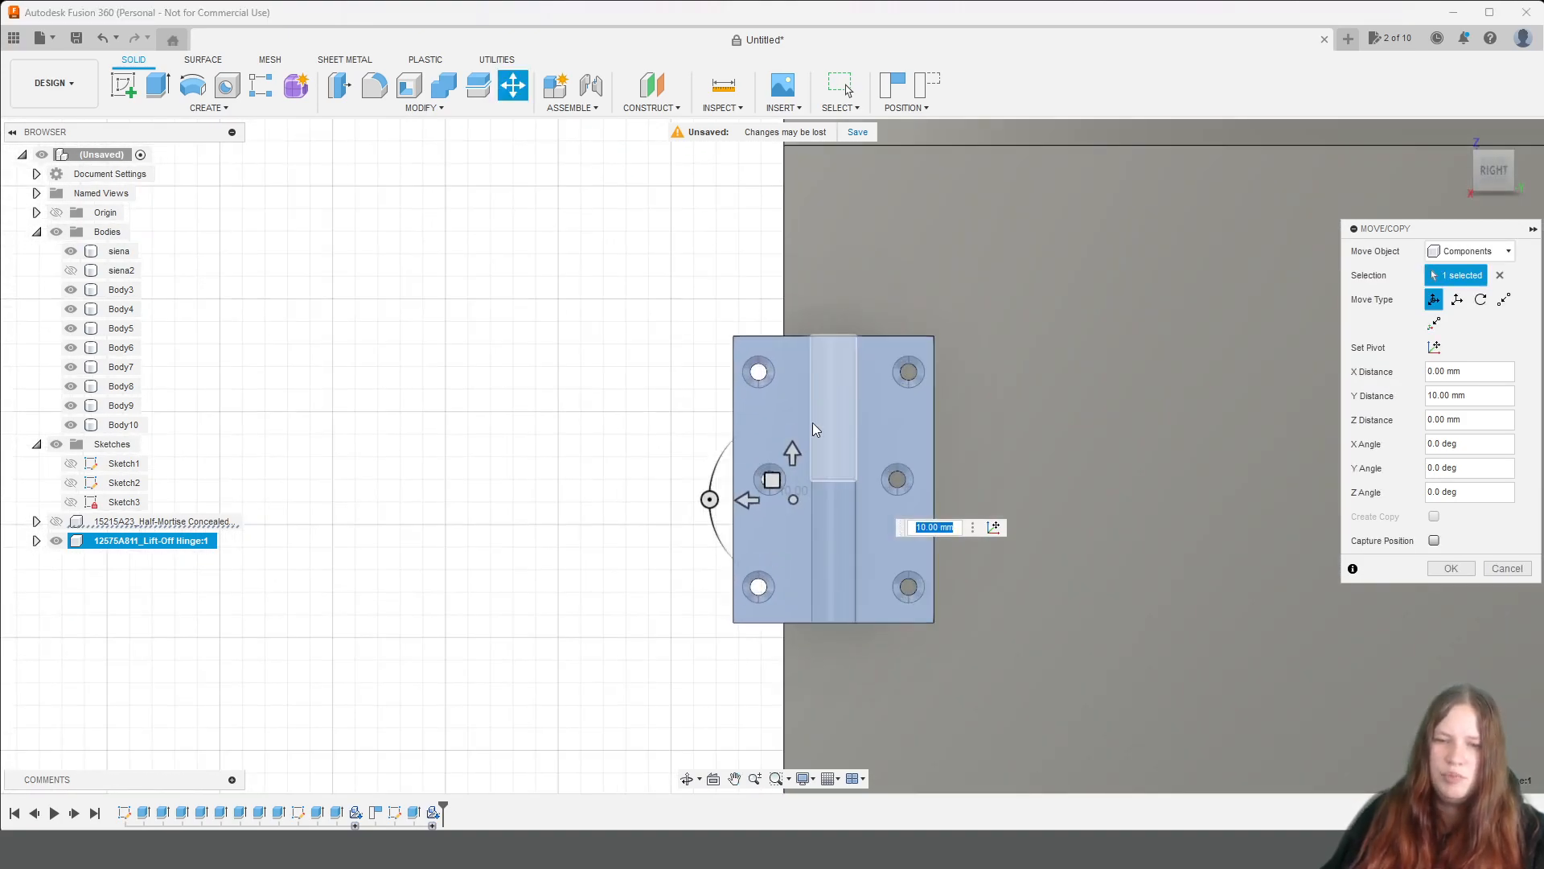
left_click_drag(792, 455, 713, 430)
Slide the hinge further out past the side panel's front edge and shift it about -1 mm along Y.
left_click(1496, 164)
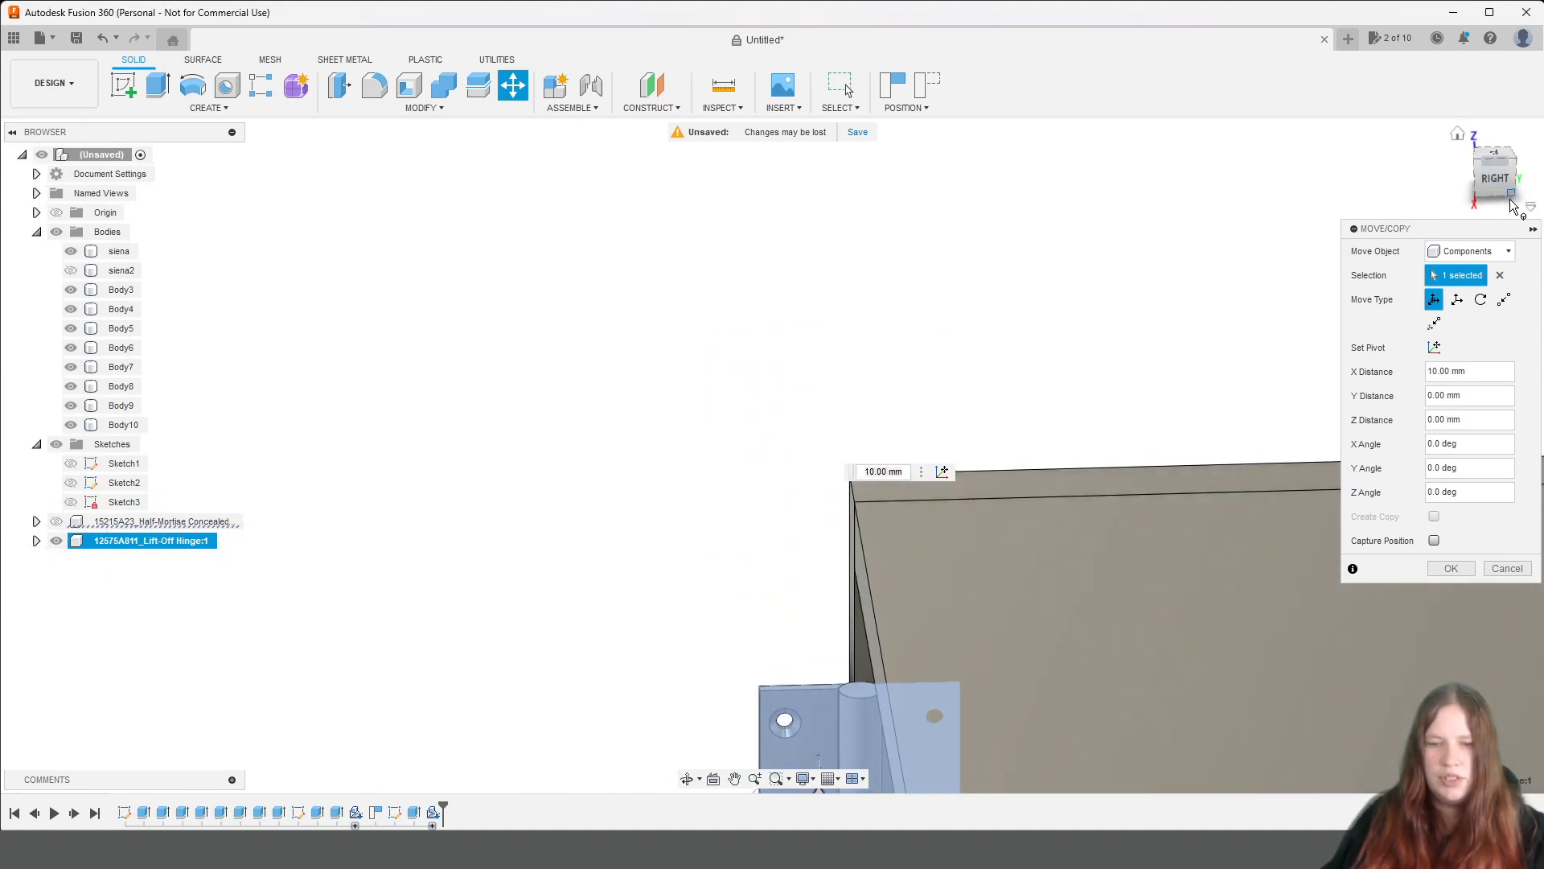
left_click(1499, 180)
left_click(1496, 170)
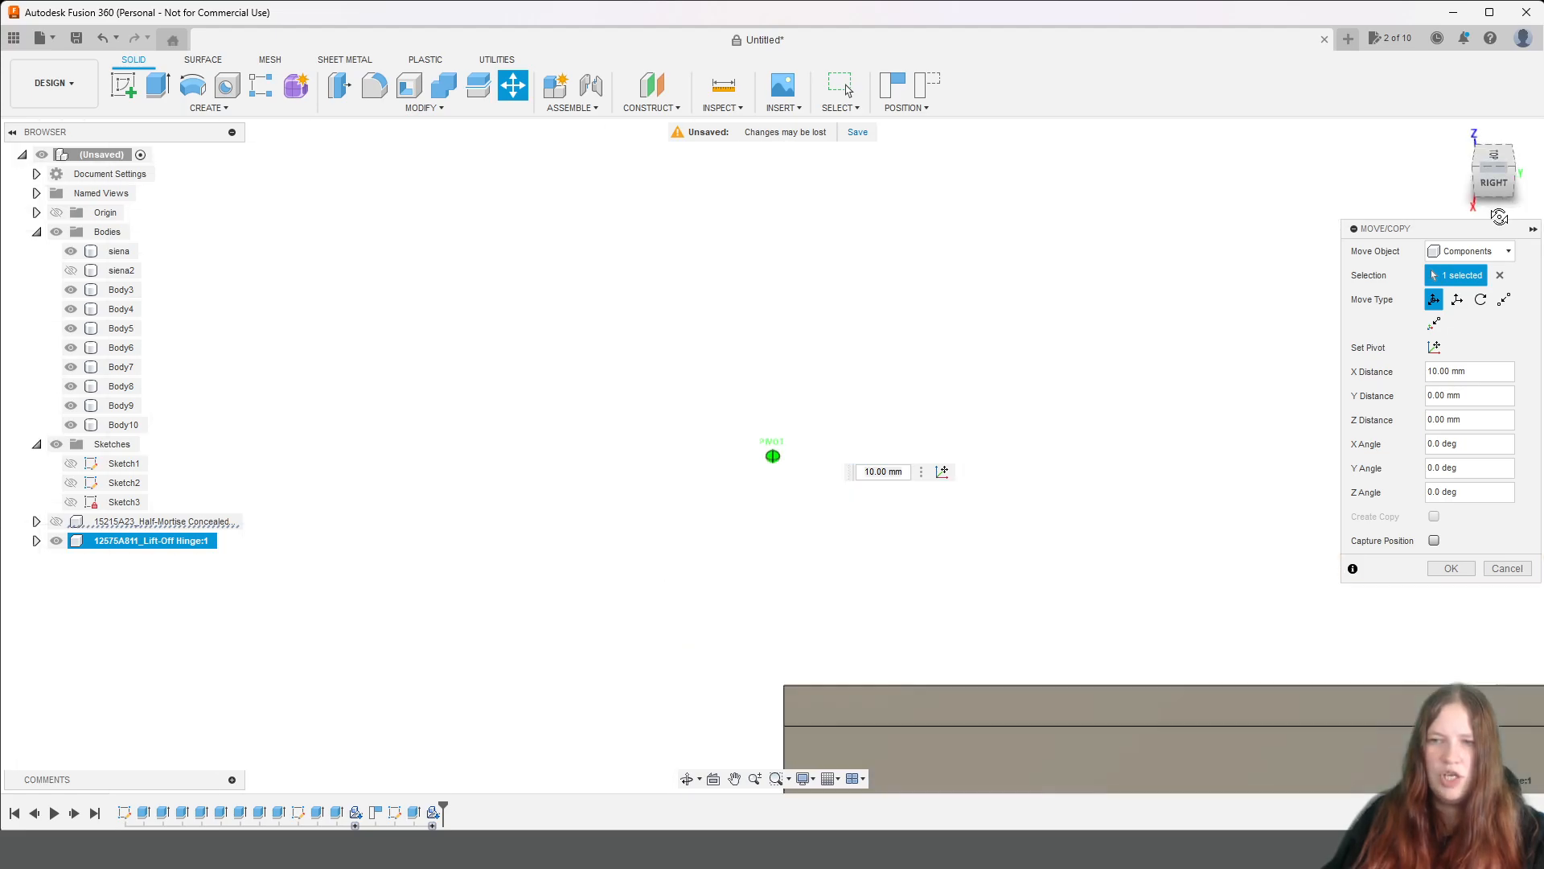
left_click(1494, 163)
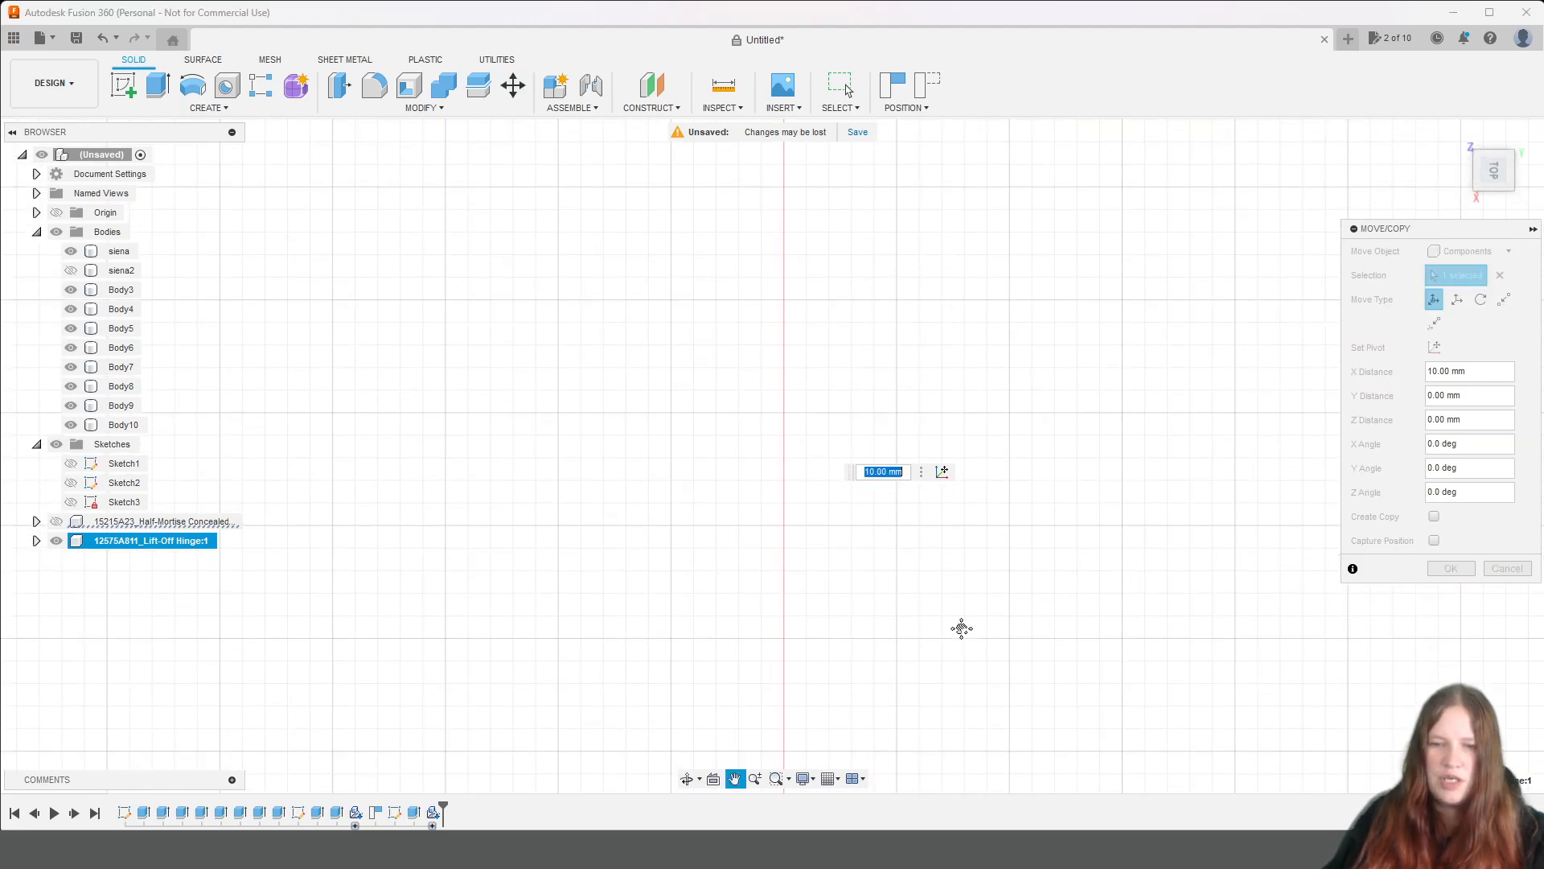
scroll(1000, 642, "down", 3)
middle_click_drag(1020, 603, 1017, 394)
scroll(995, 500, "up", 5)
middle_click_drag(970, 643, 1059, 336)
scroll(1058, 336, "up", 5)
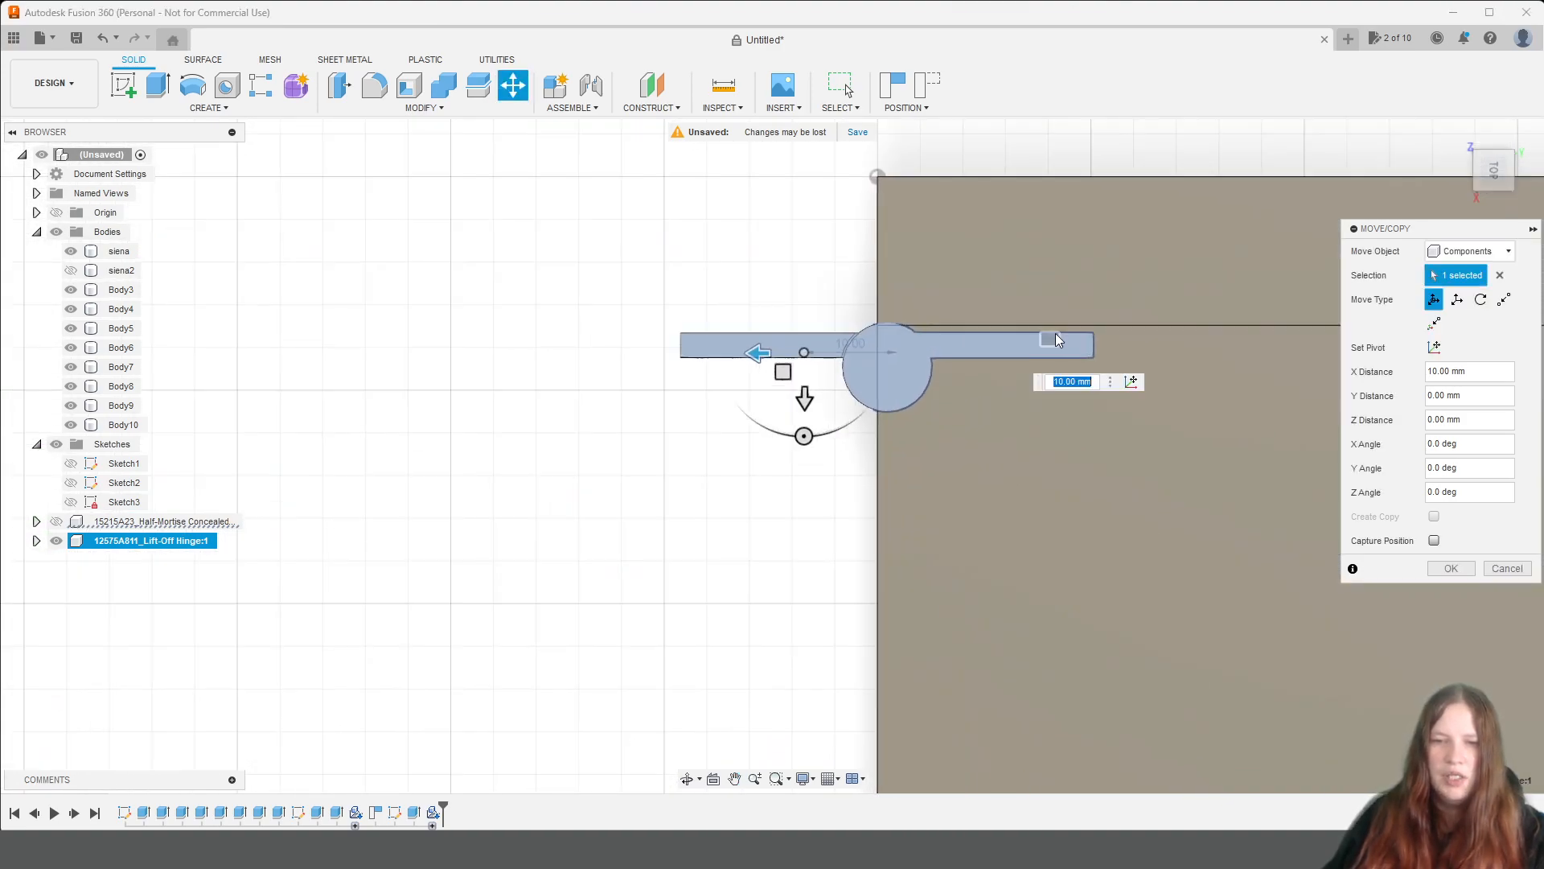
middle_click_drag(929, 434, 1083, 448)
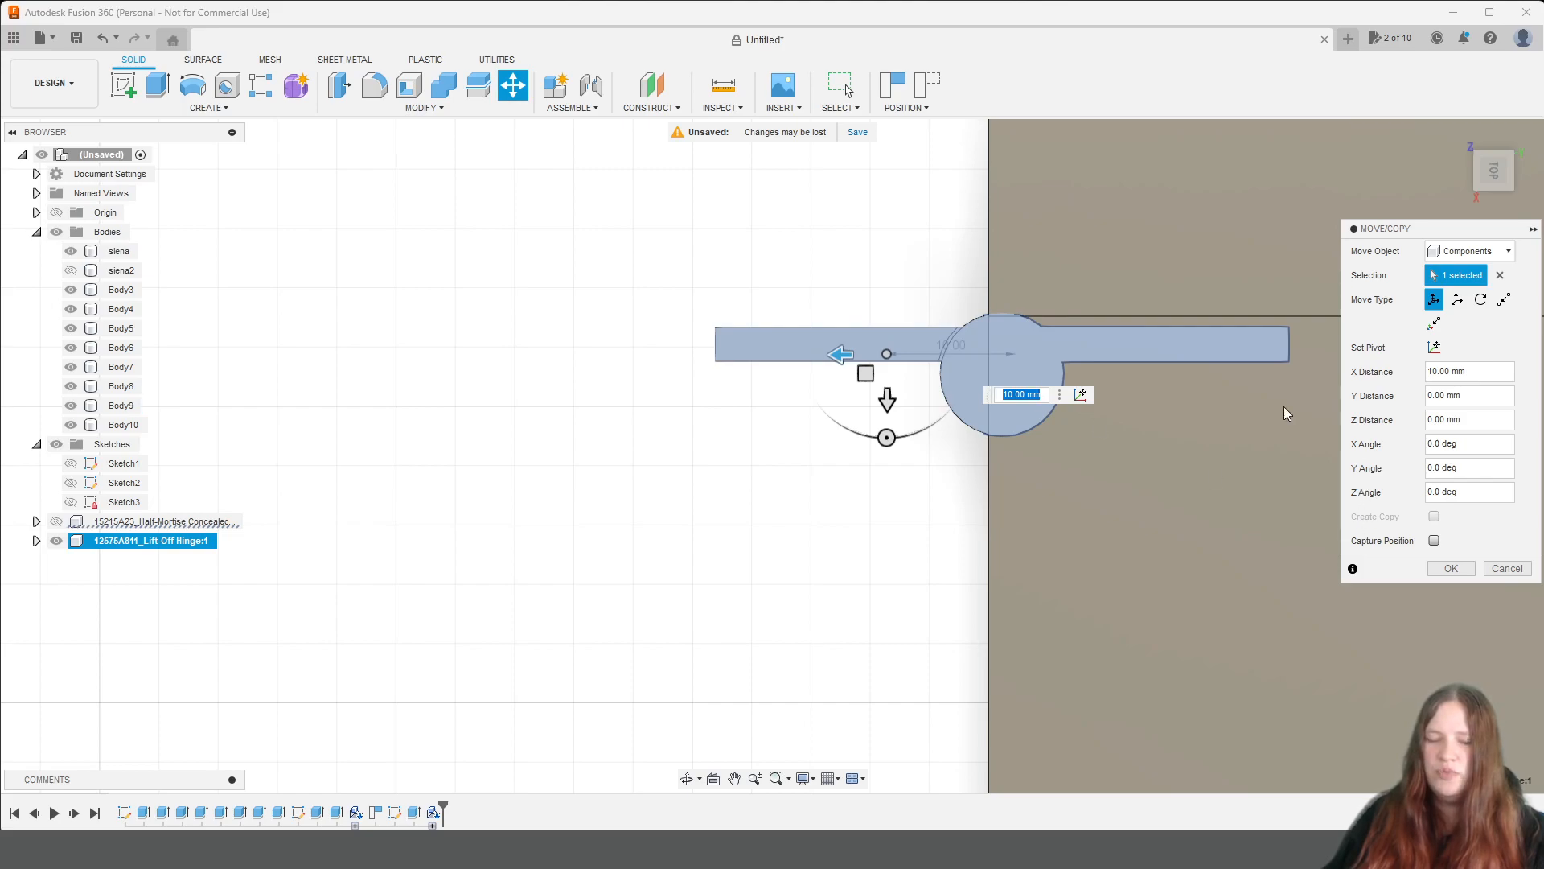
mouse_move(834, 355)
left_mouse_down()
mouse_move(769, 357)
mouse_move(837, 382)
left_mouse_up()
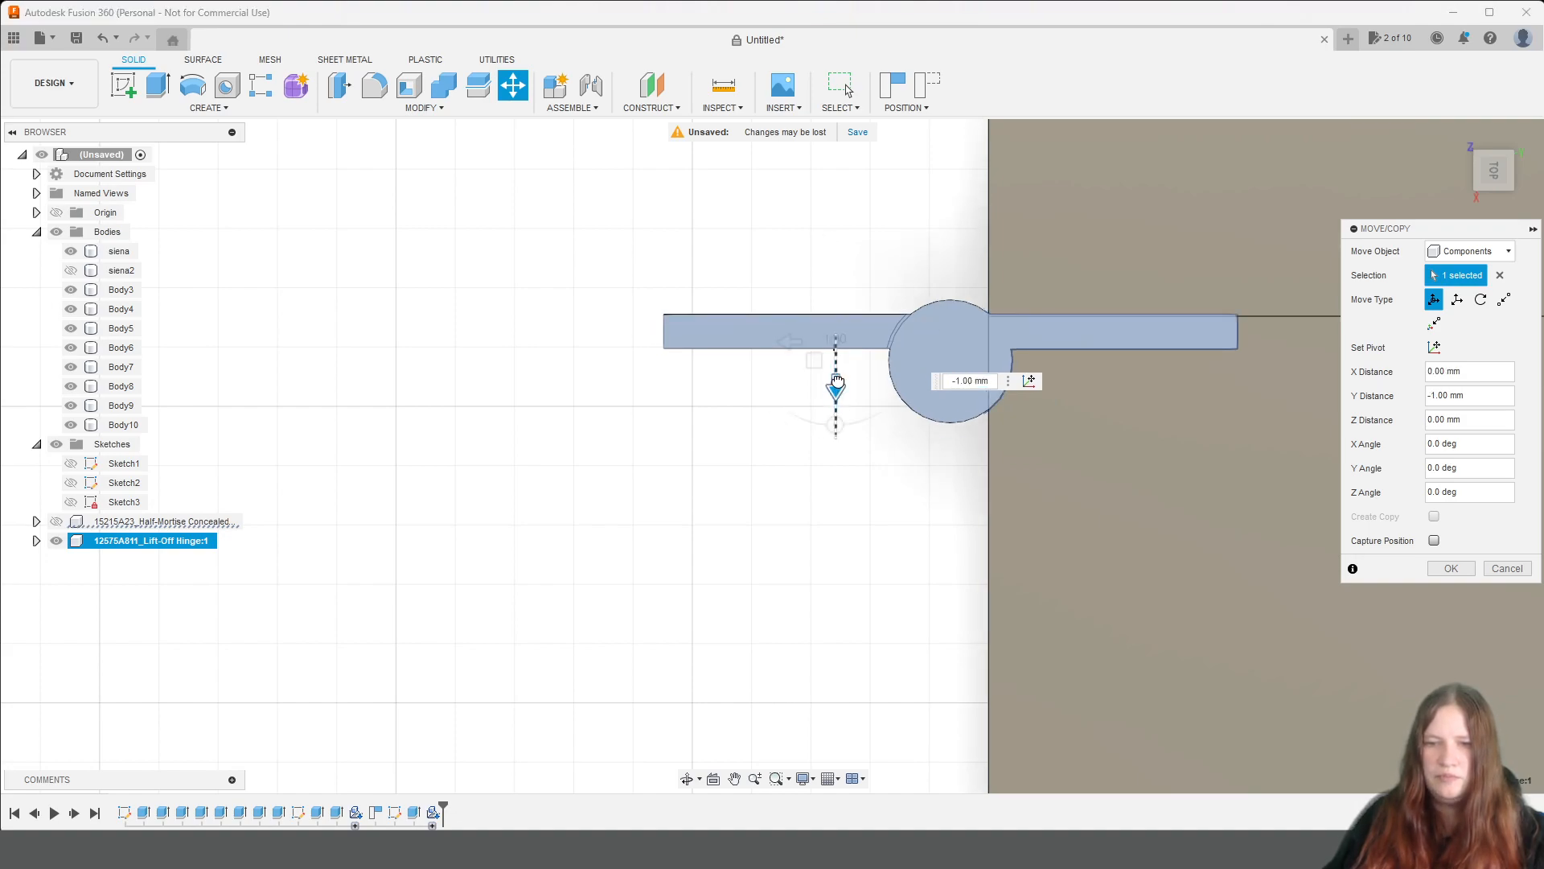
Set the hinge's Y distance to -0.8 mm and complete the move.
left_click(964, 379)
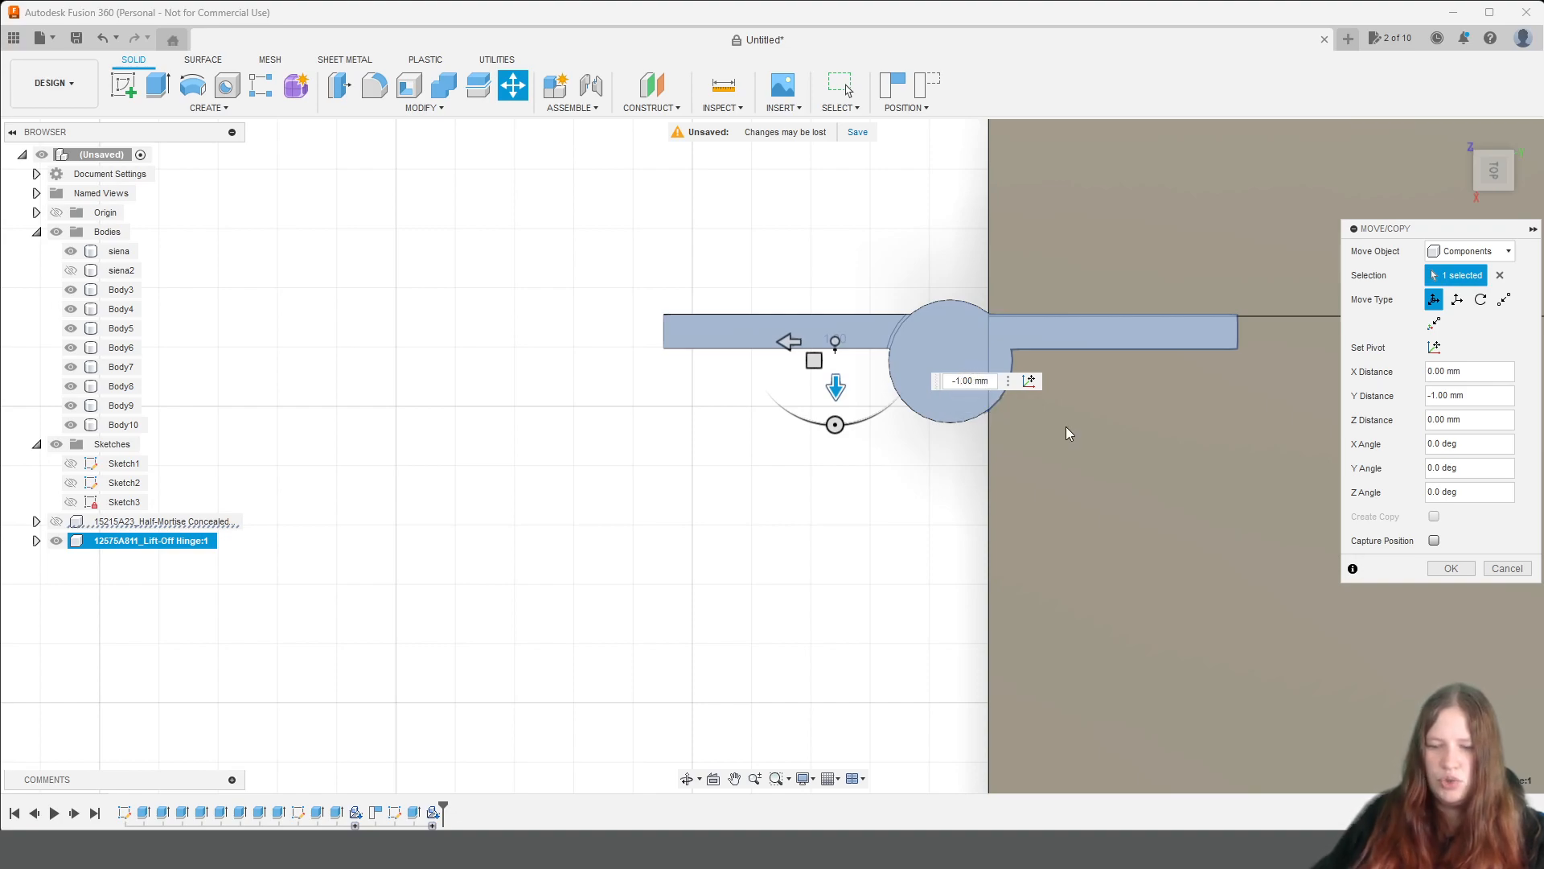
key("BackSpace")
key("BackSpace")
type("0.")
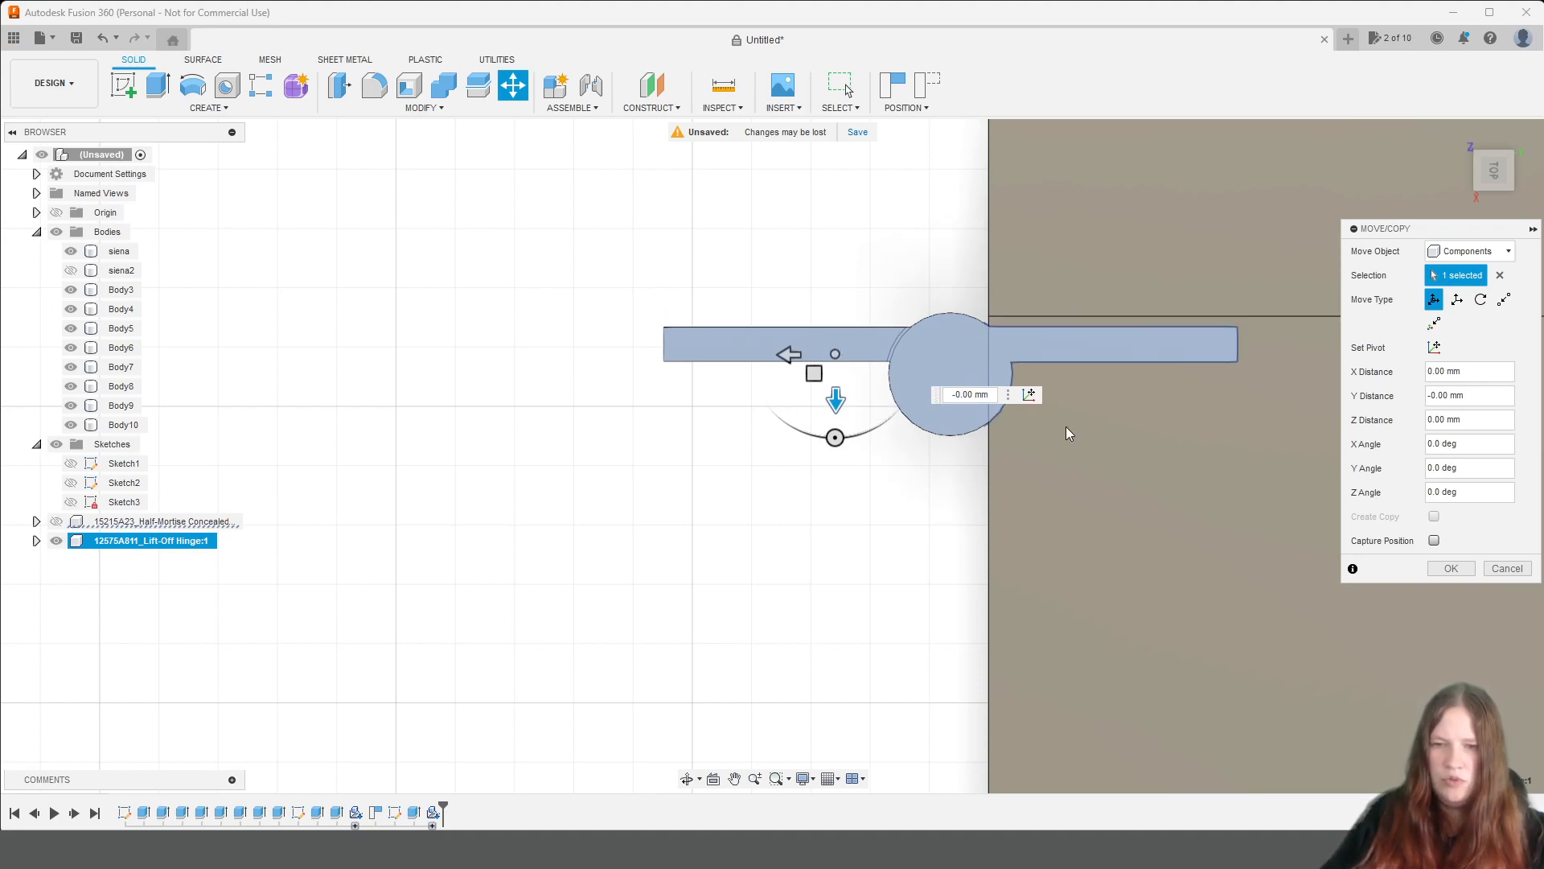
type("9")
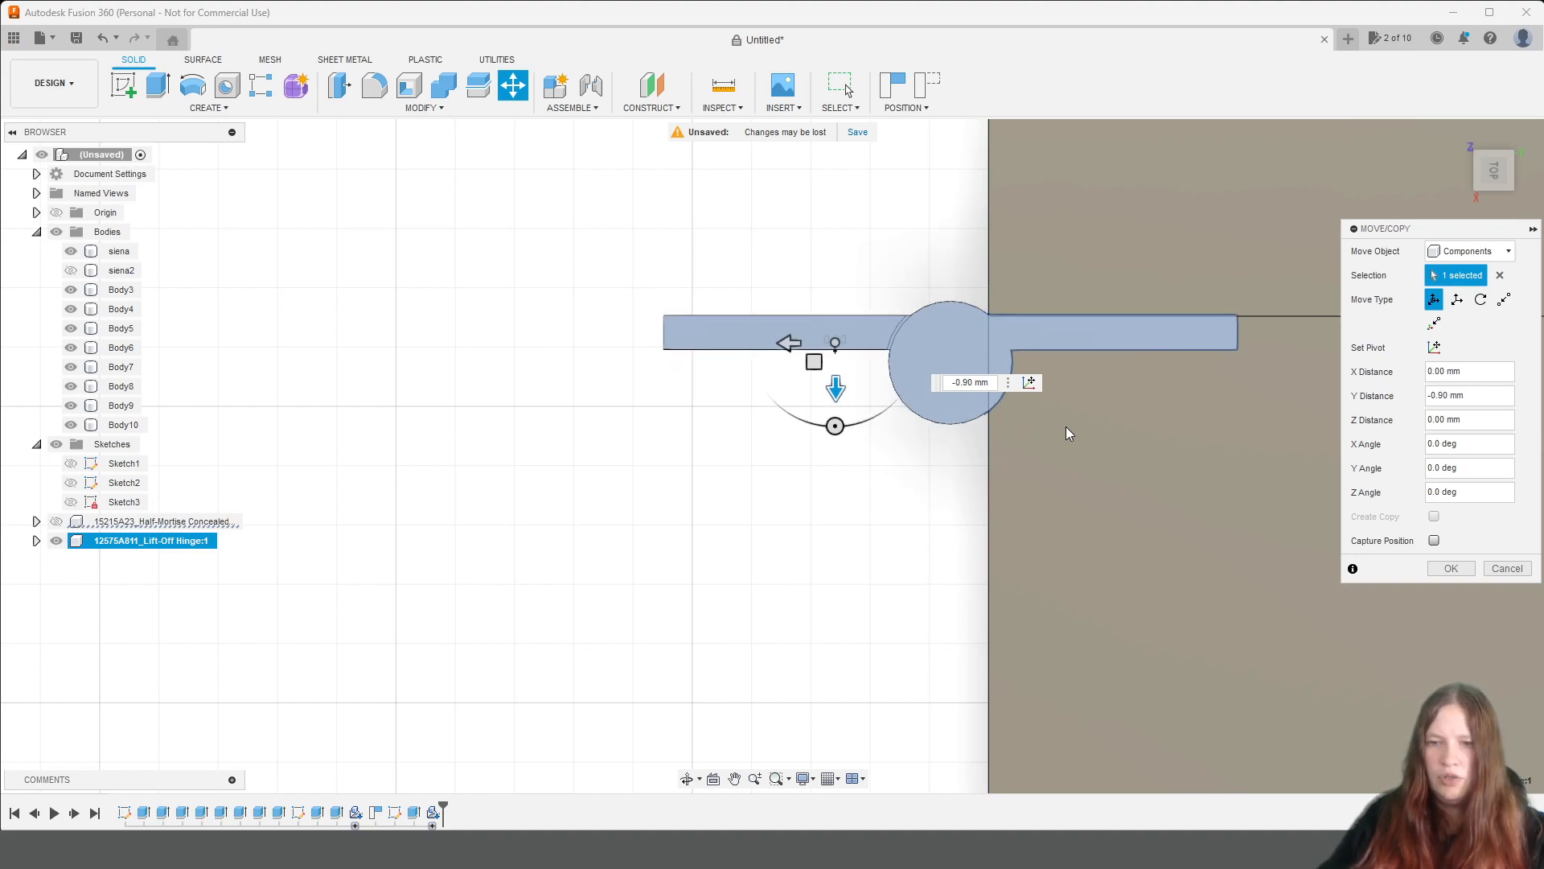
key("BackSpace")
type("8")
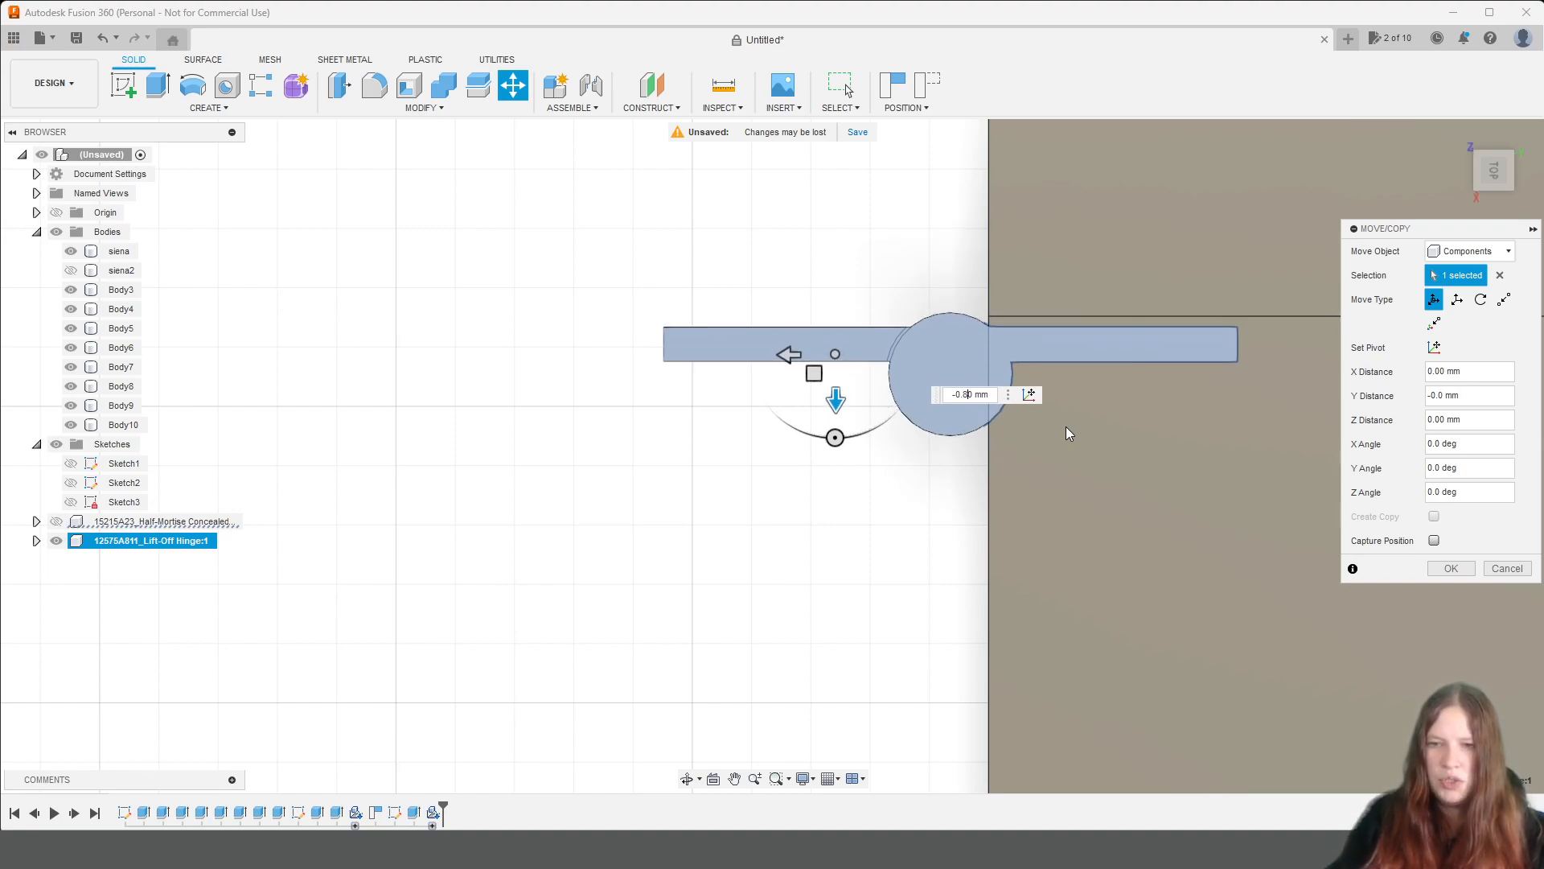
key("Return")
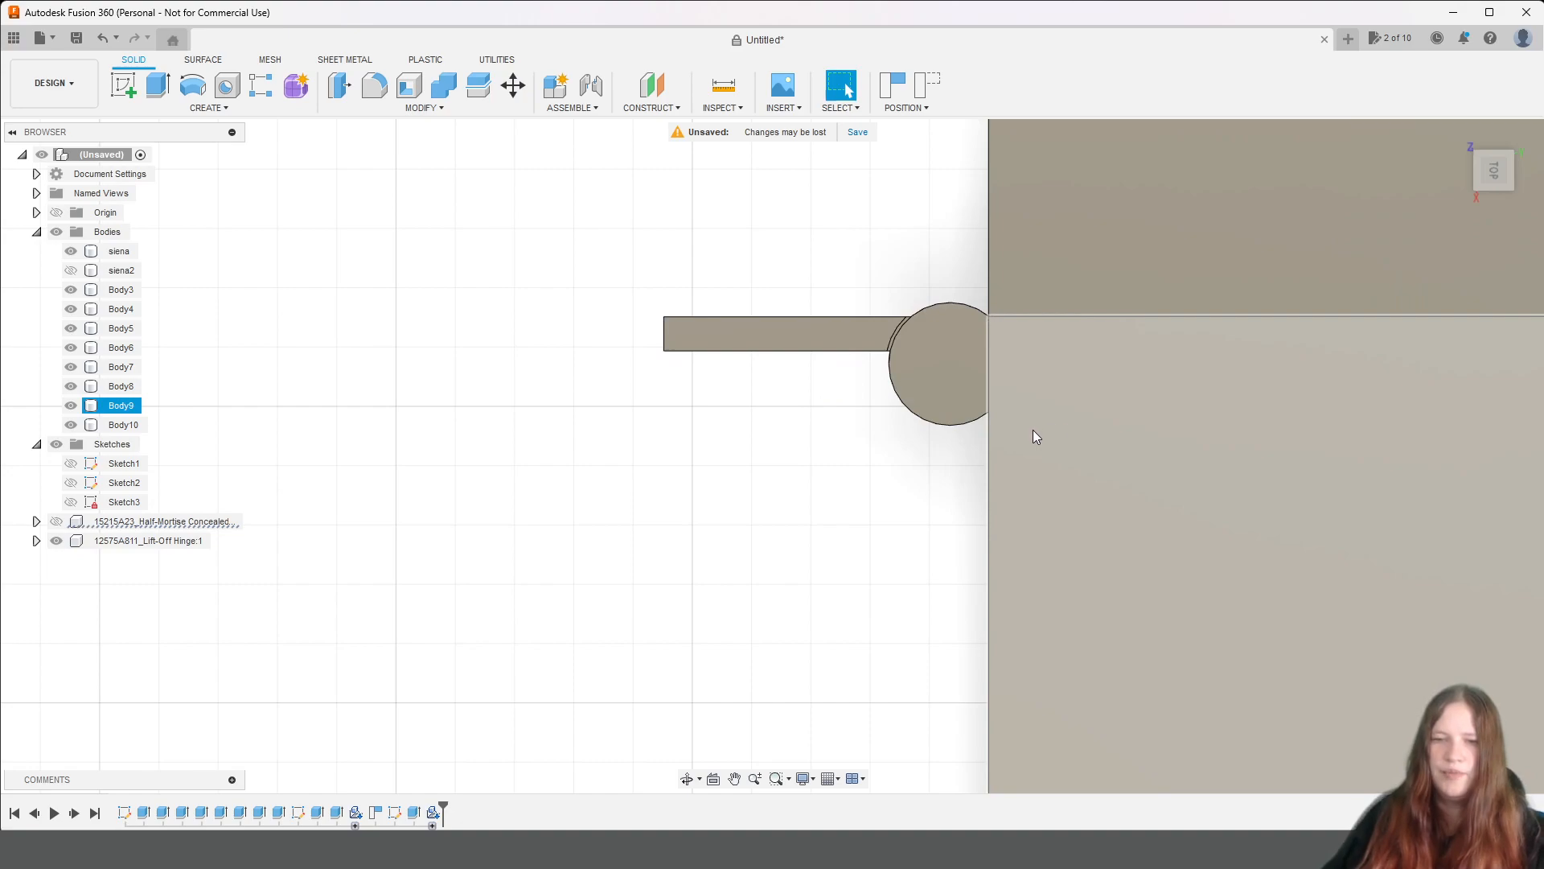
Expand the lift-off hinge component and hide all the shelving bodies to isolate the hinge.
left_click_drag(1494, 183, 1522, 125)
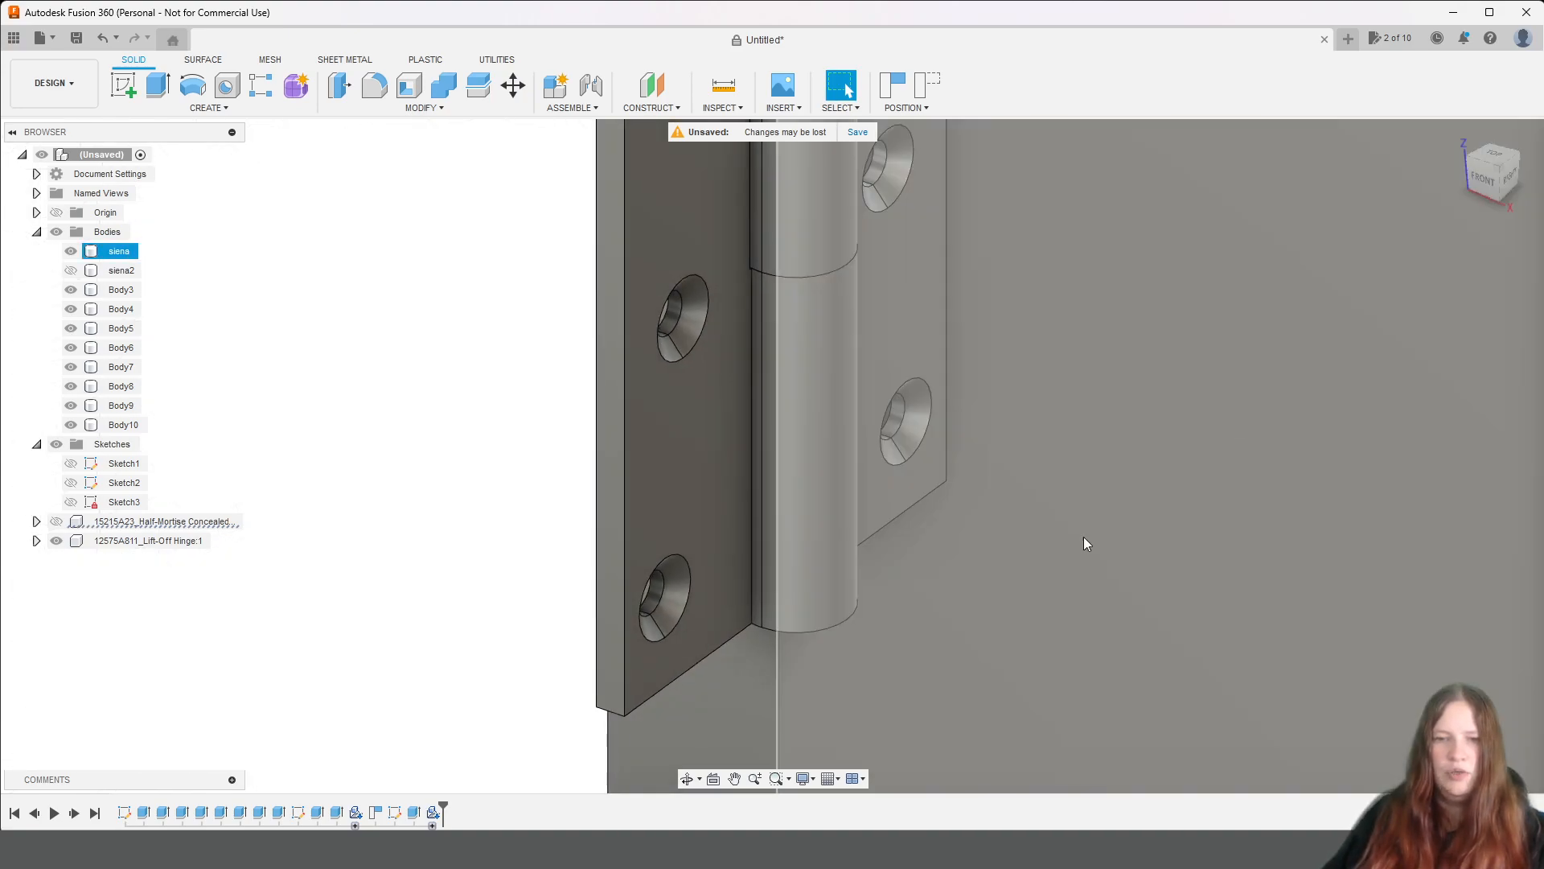
scroll(1092, 532, "down", 5)
middle_click_drag(1078, 515, 1054, 494)
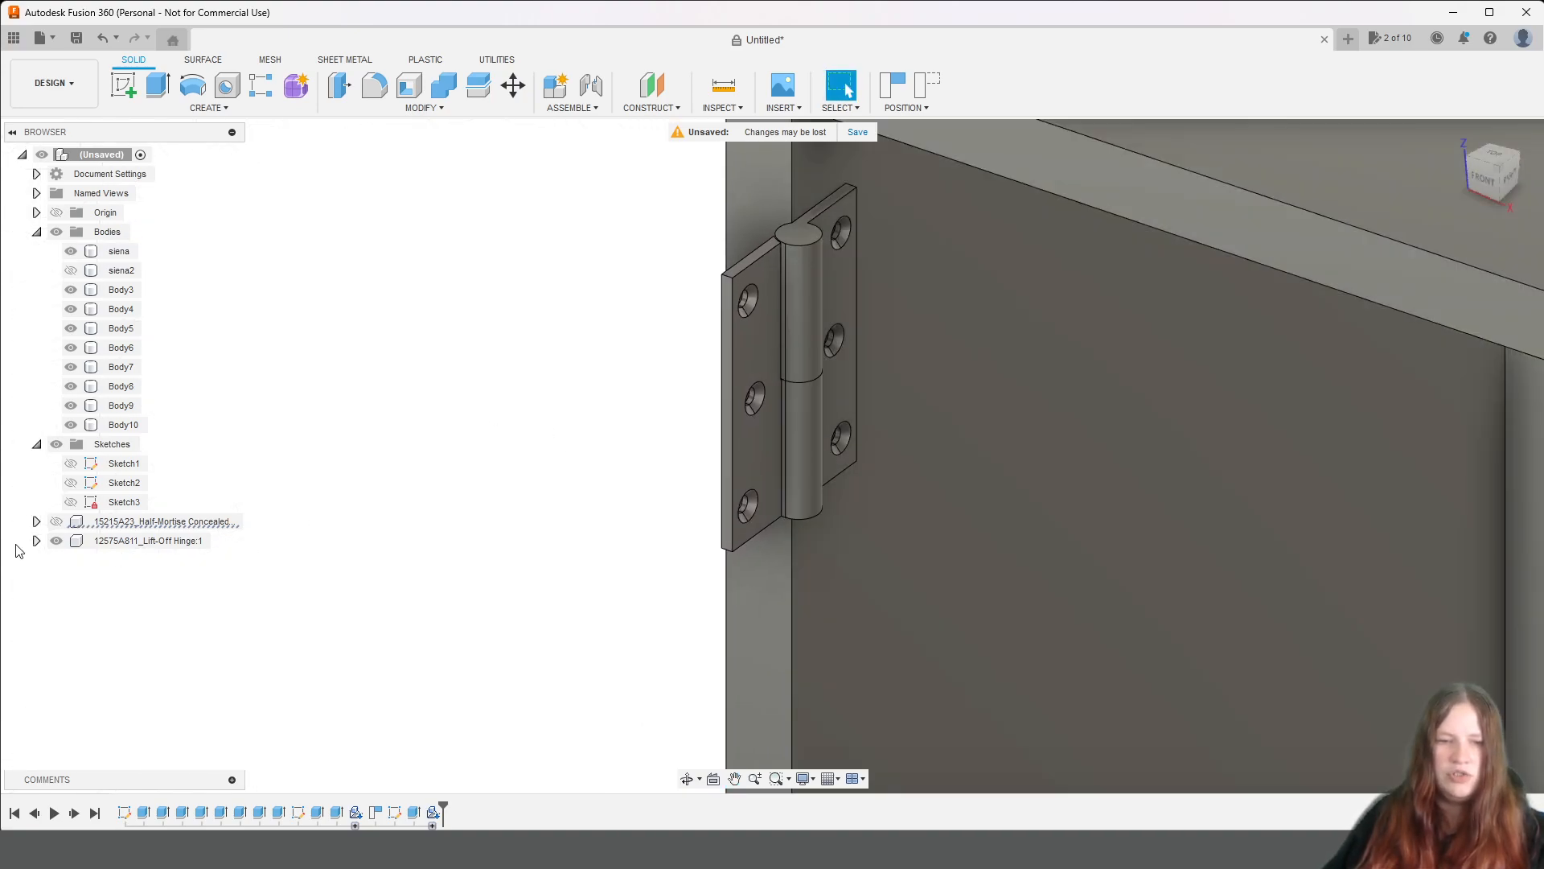
left_click(95, 545)
left_click(40, 543)
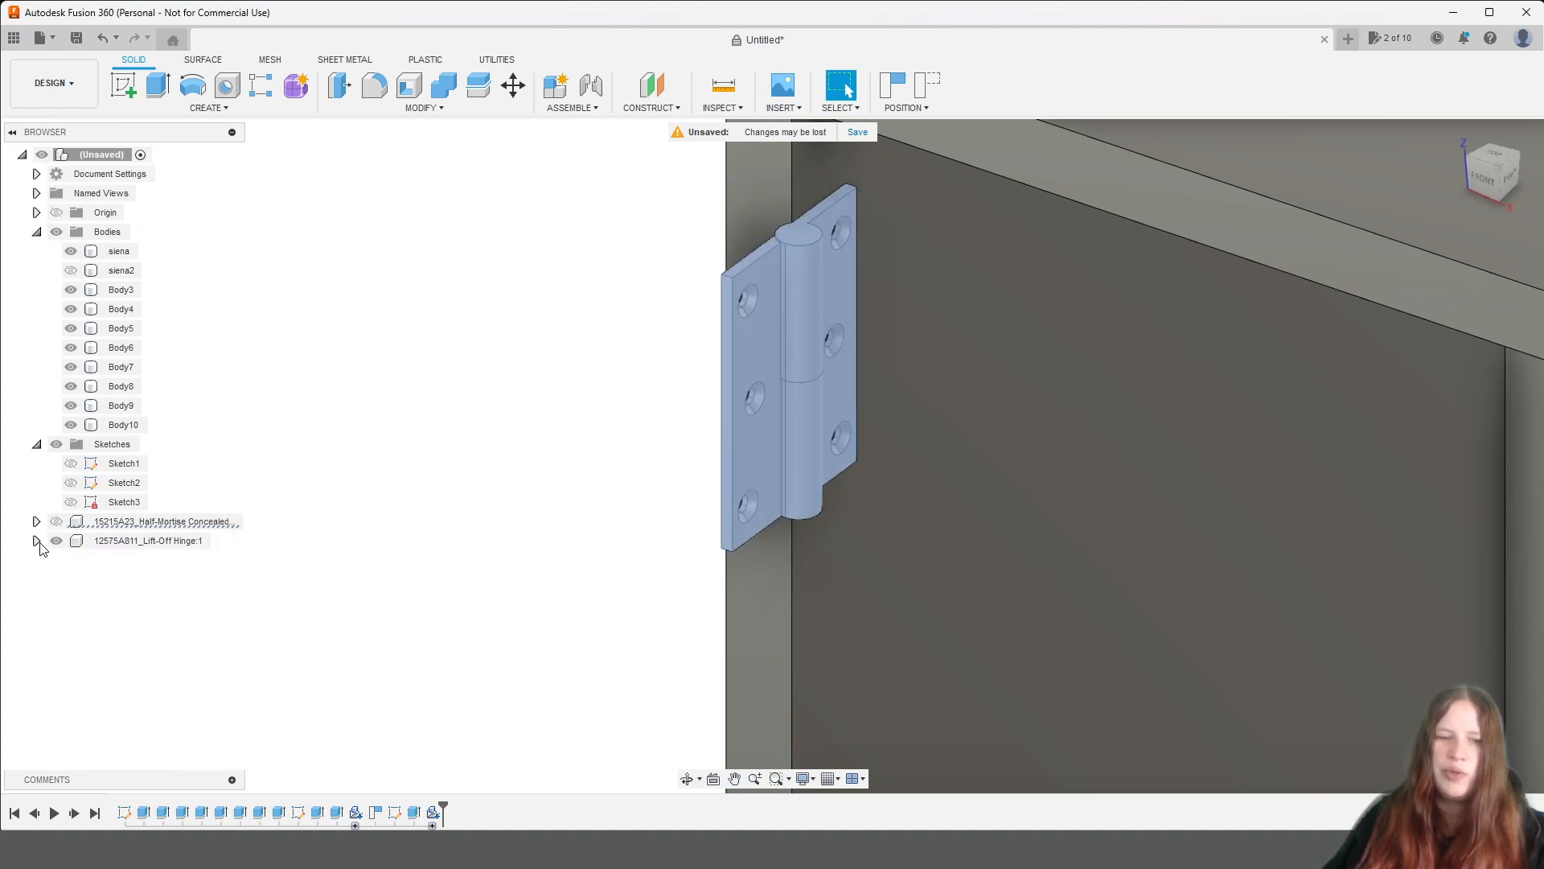
left_click(37, 541)
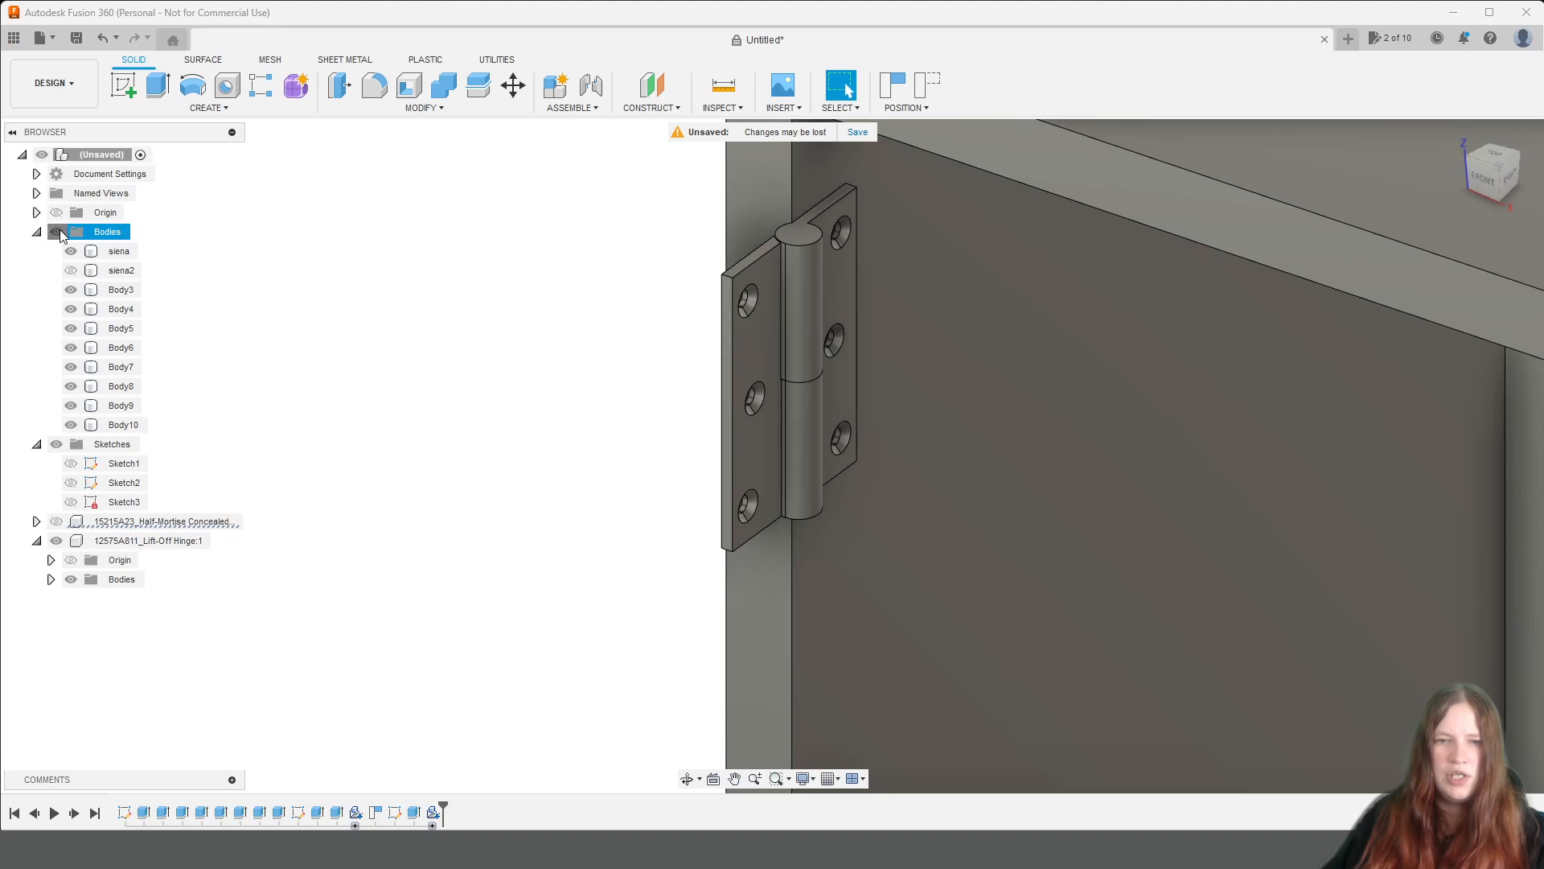
left_click(58, 232)
left_click_drag(1505, 160, 1495, 190)
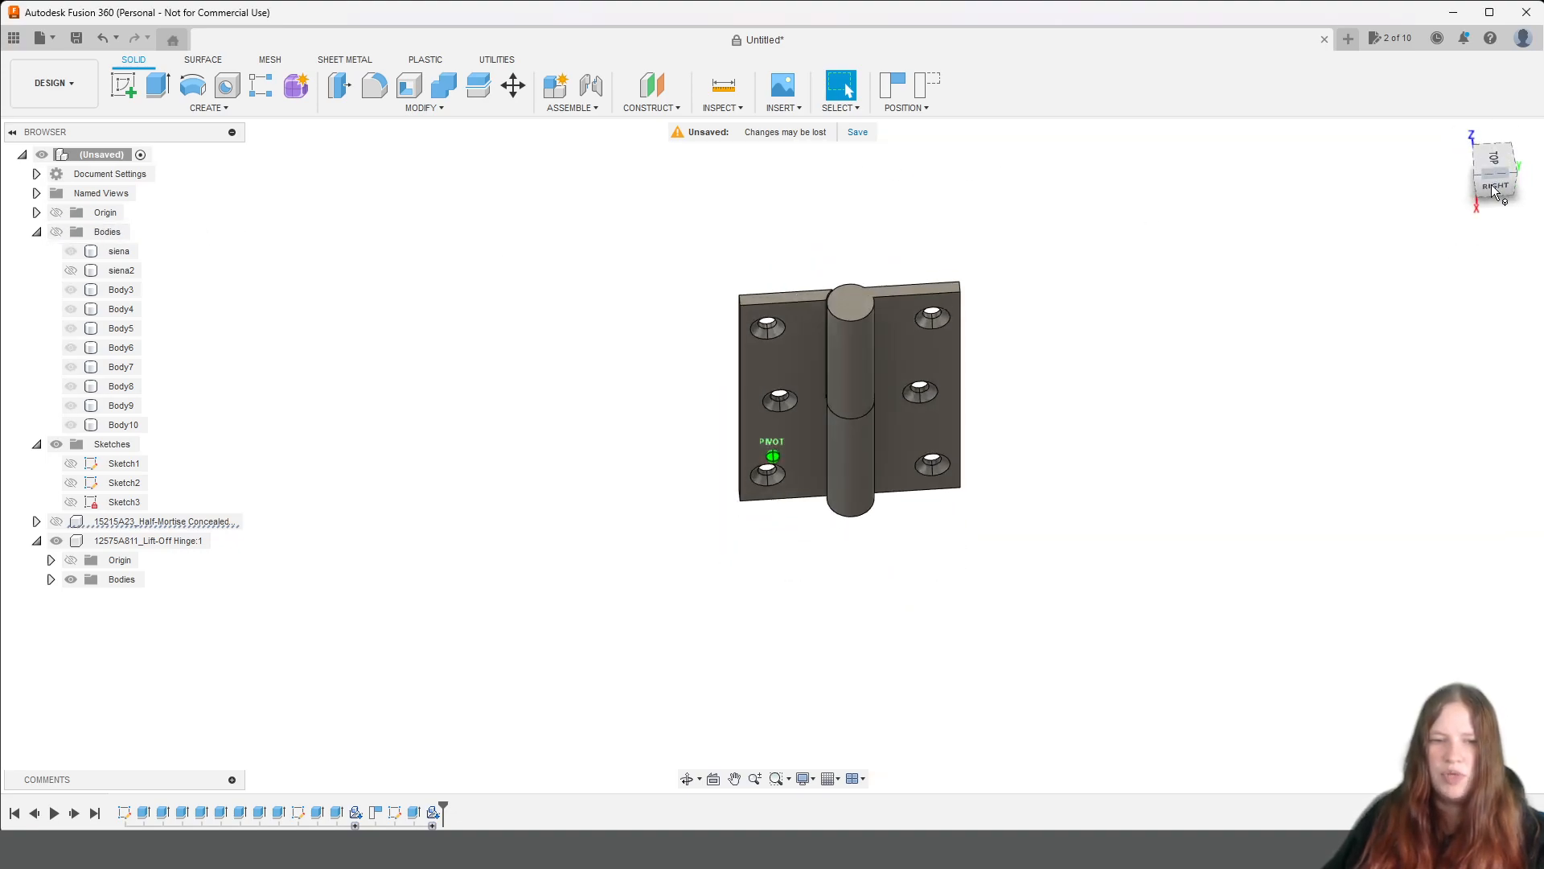
Examine how the hinge's leaves and pin fit together by toggling the visibility of Body2 and Body3.
left_click(50, 579)
left_click(85, 637)
left_click(85, 618)
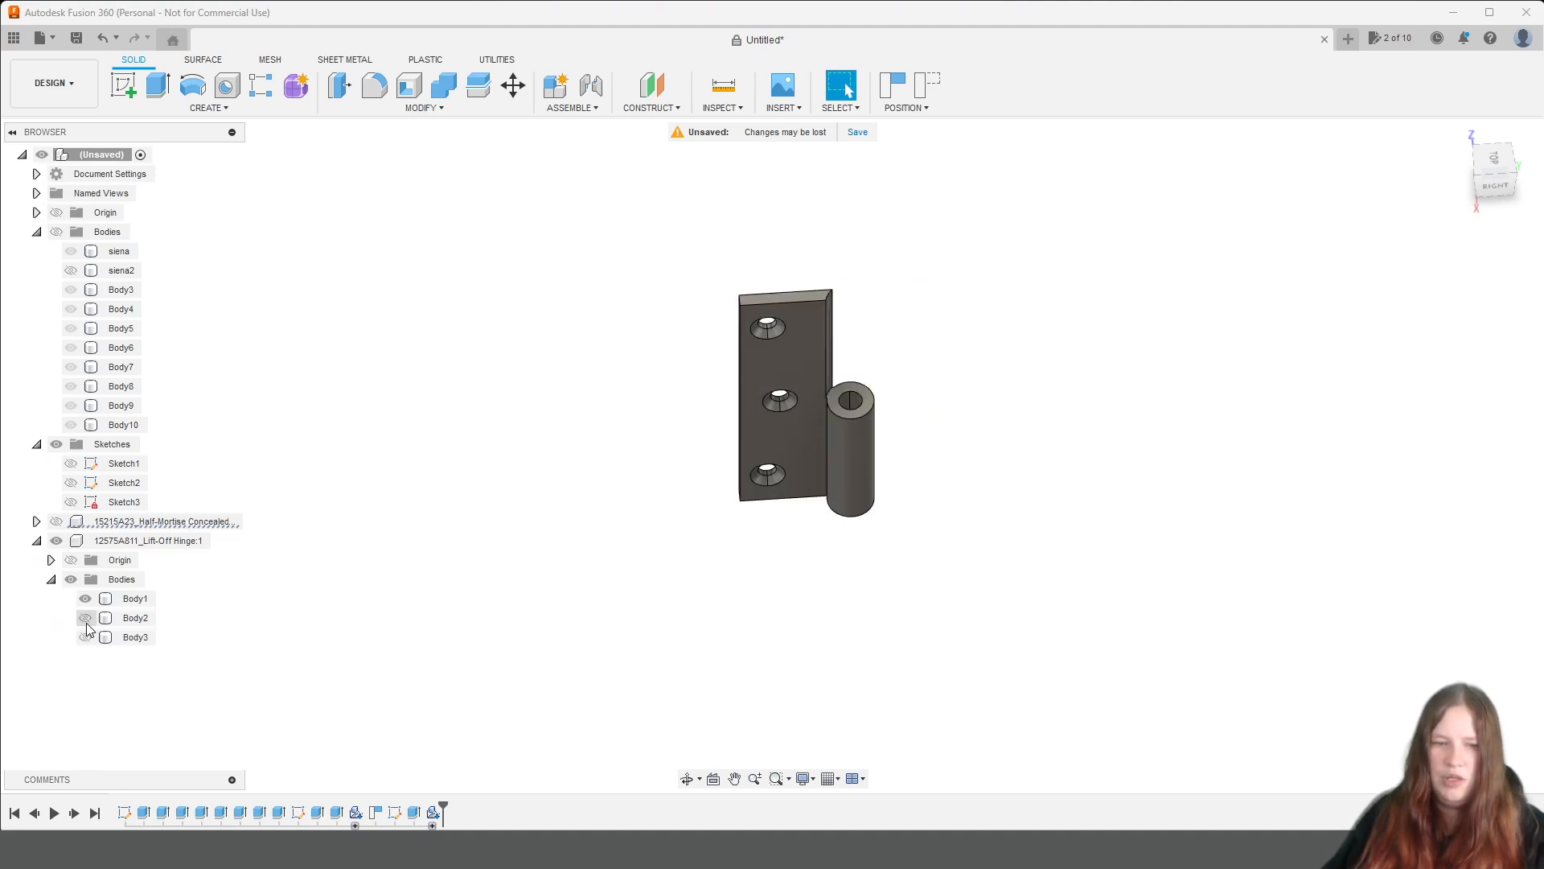
left_click(85, 618)
left_click(85, 618)
left_click(85, 637)
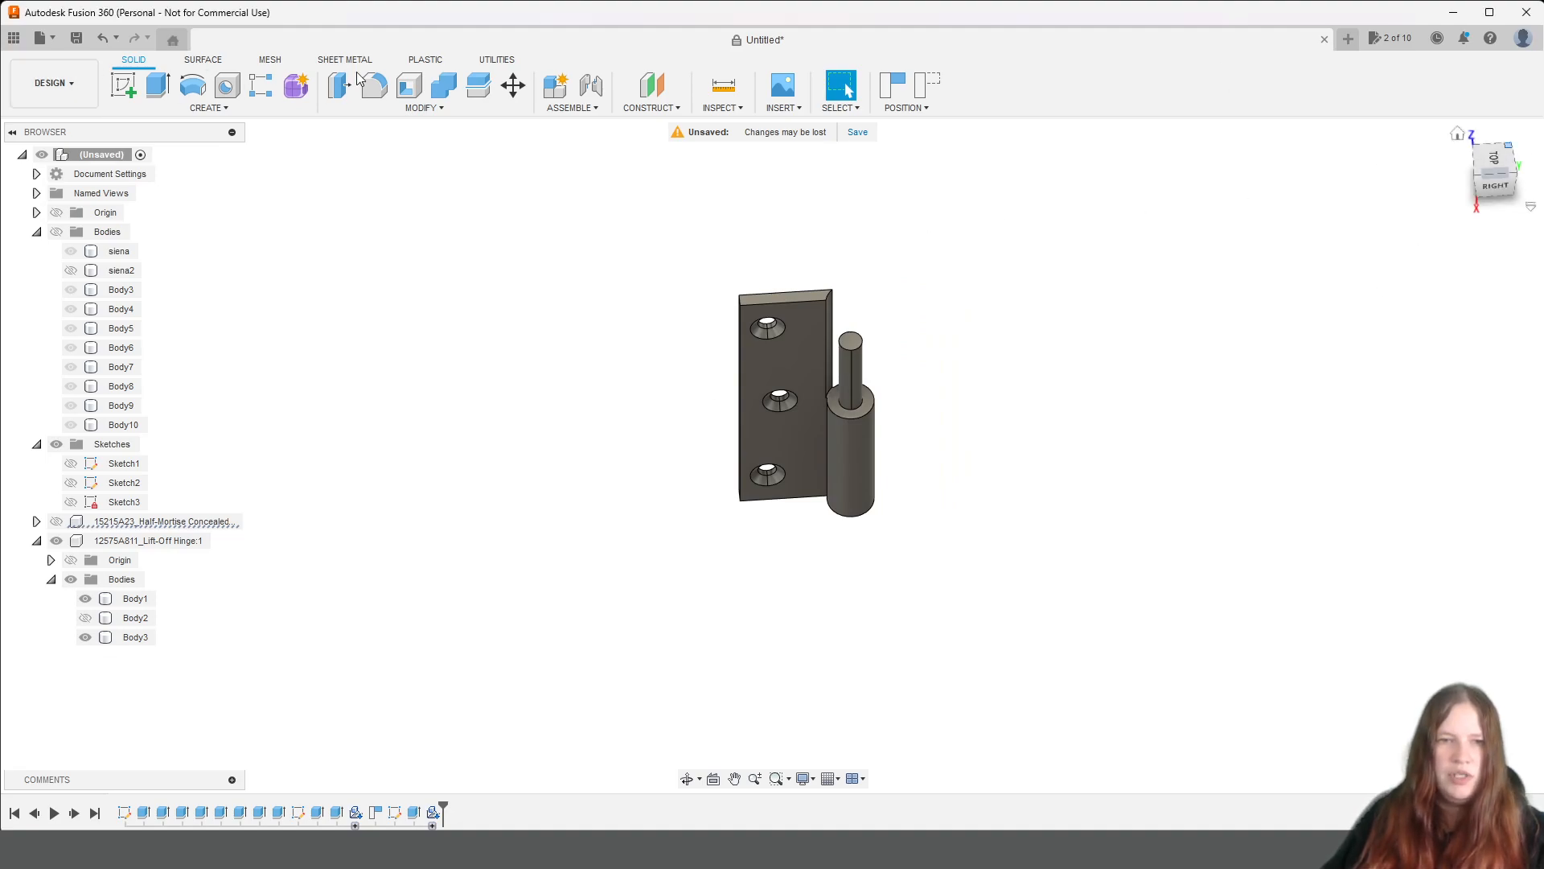
left_click(590, 112)
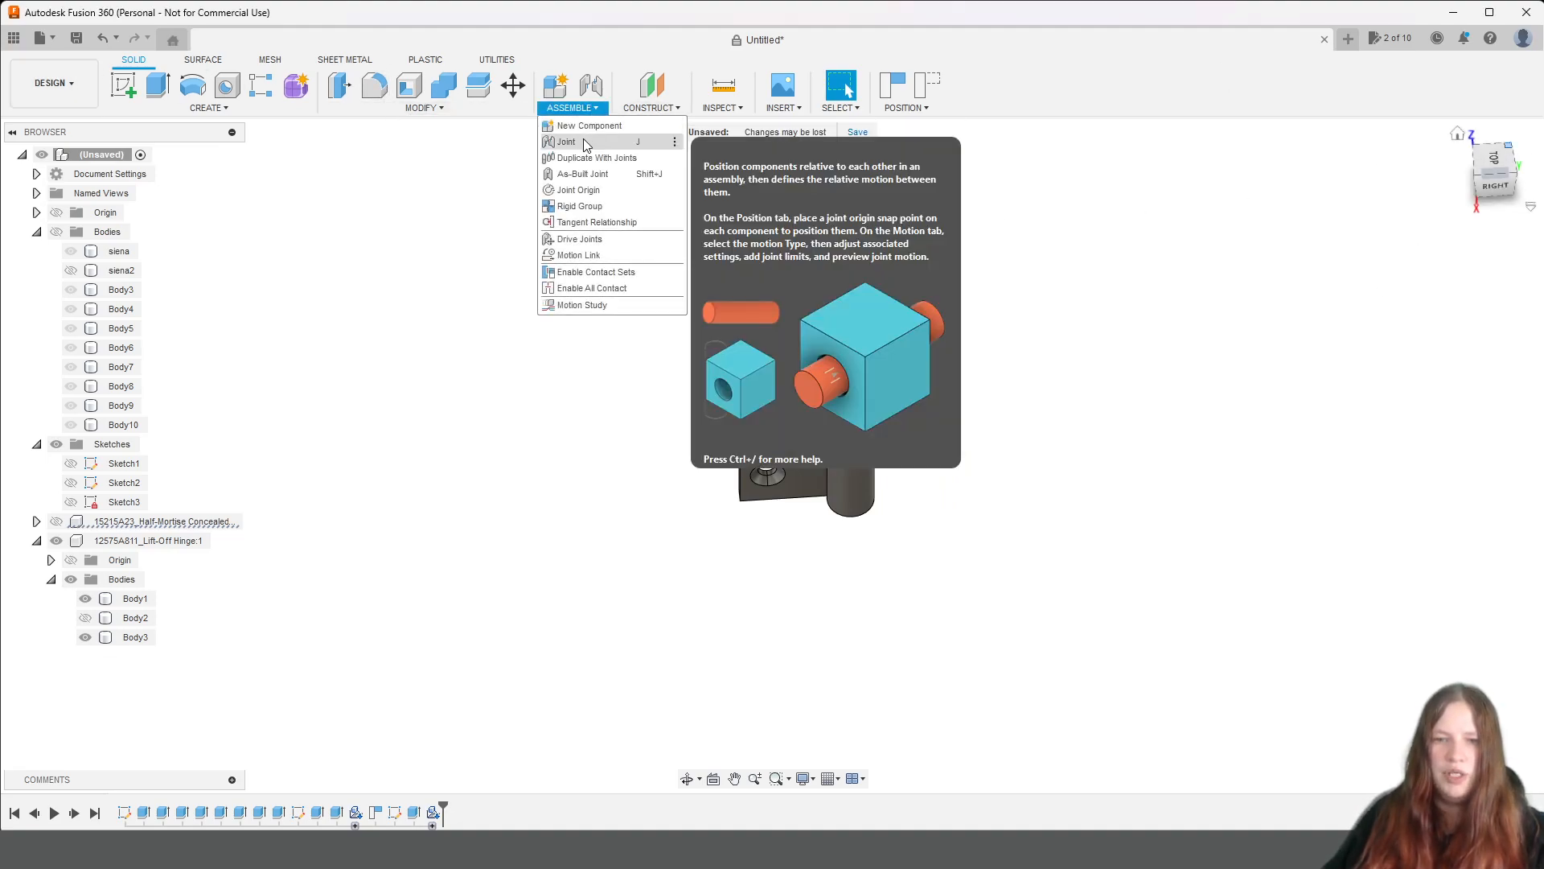
left_click(587, 142)
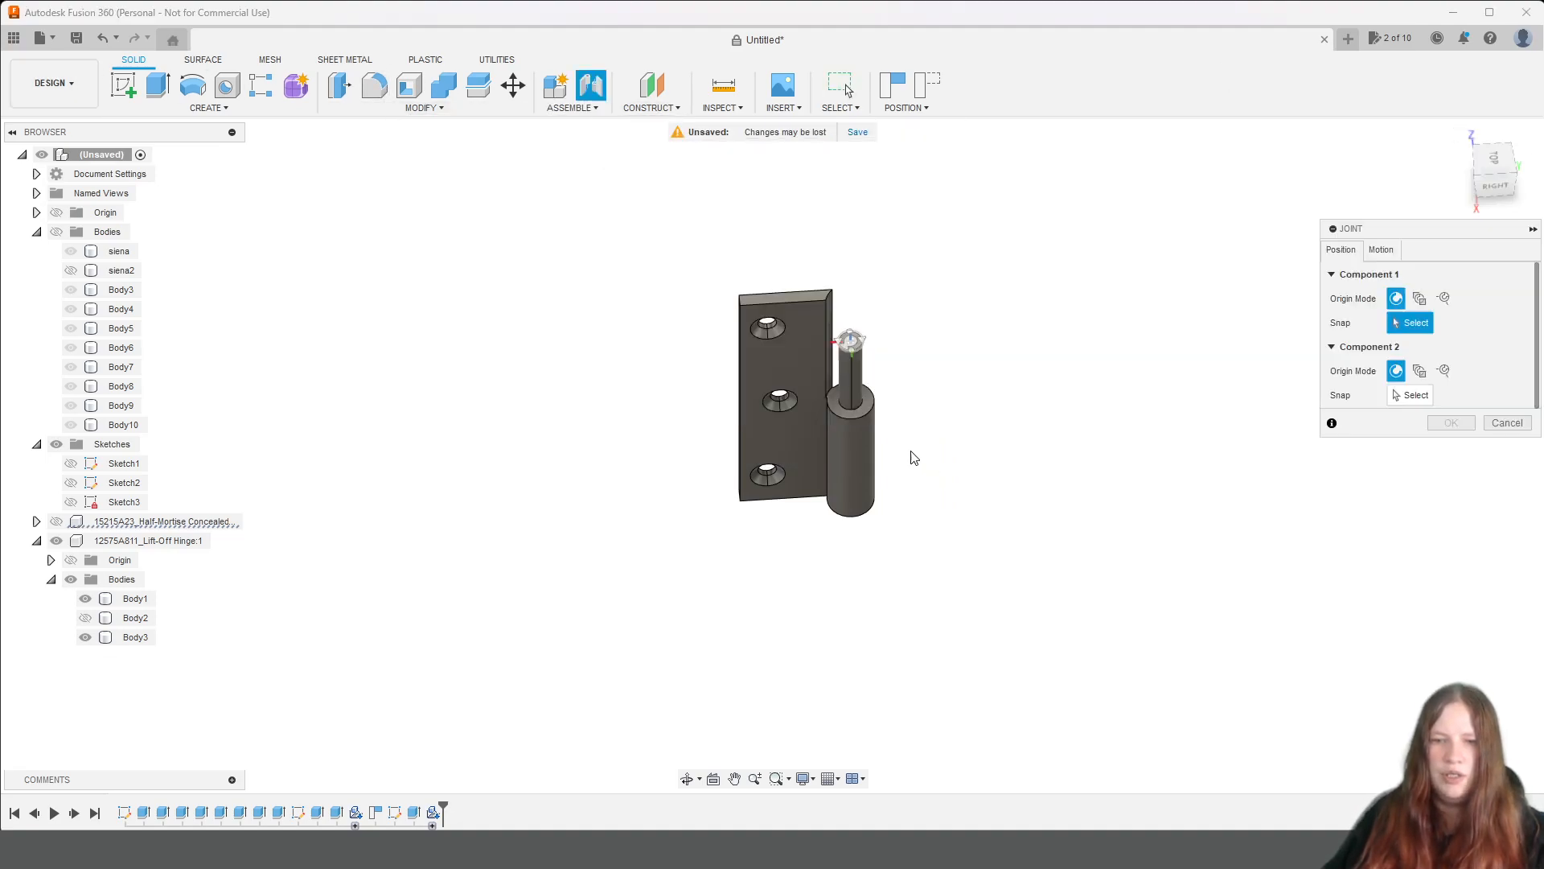
left_click(853, 348)
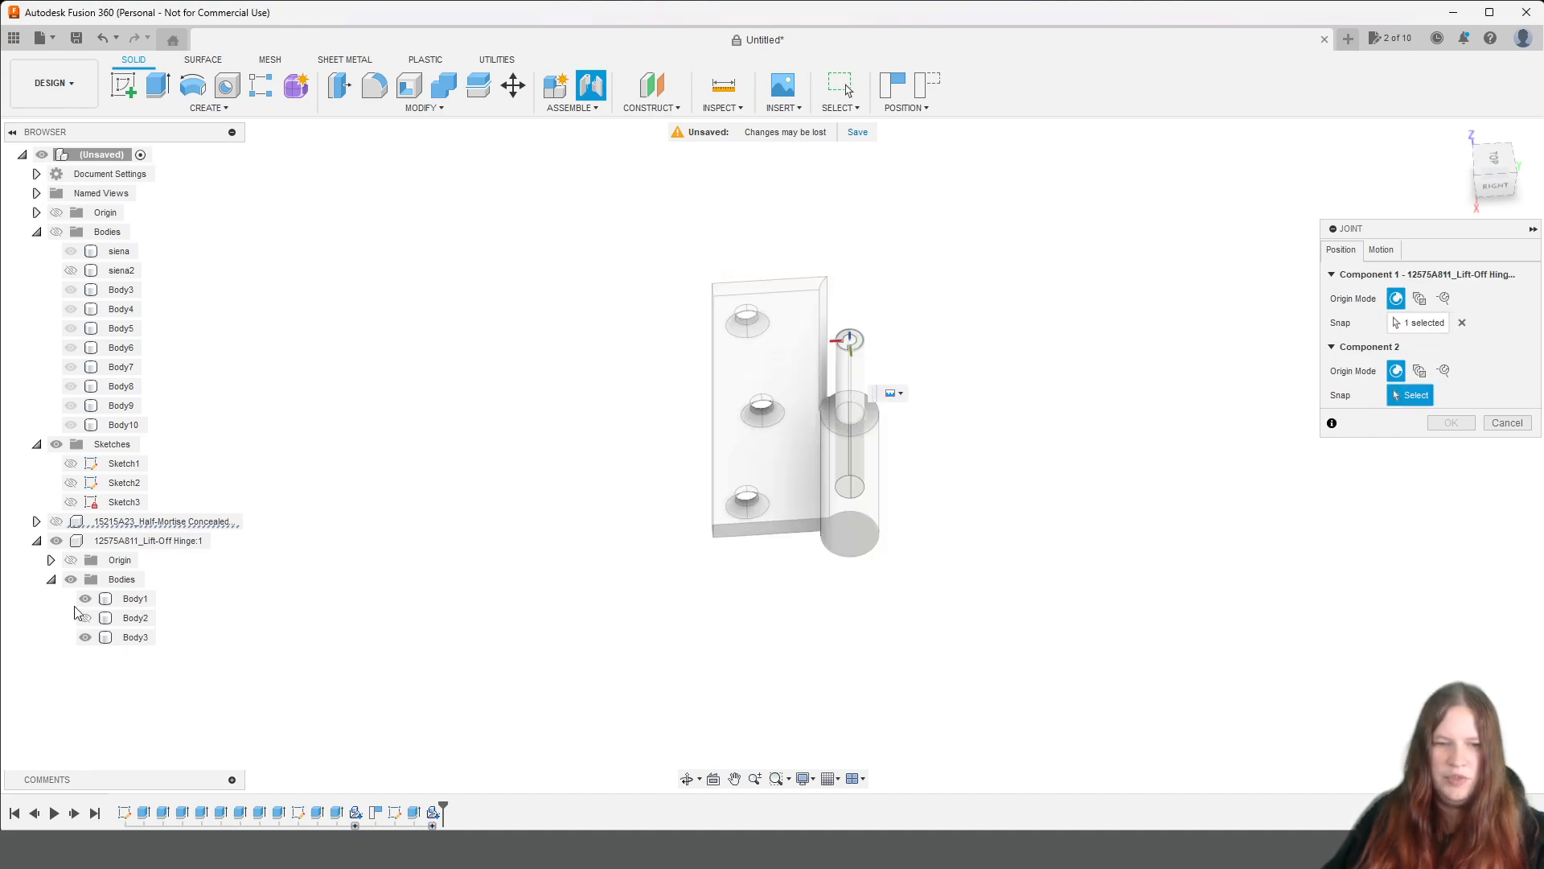
left_click(85, 600)
left_click(85, 601)
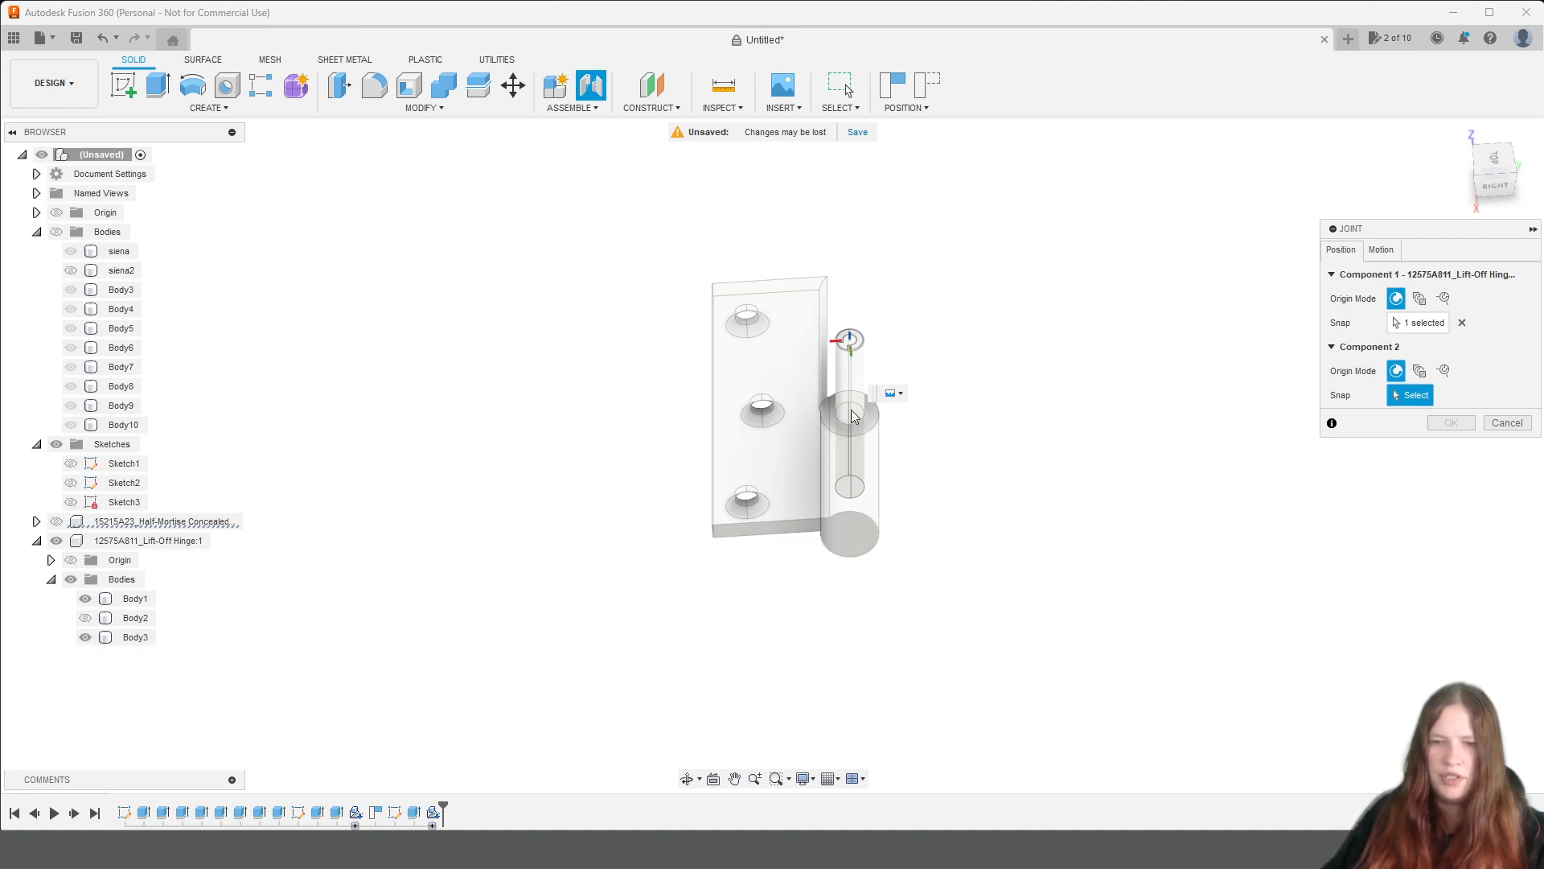
left_click(1516, 427)
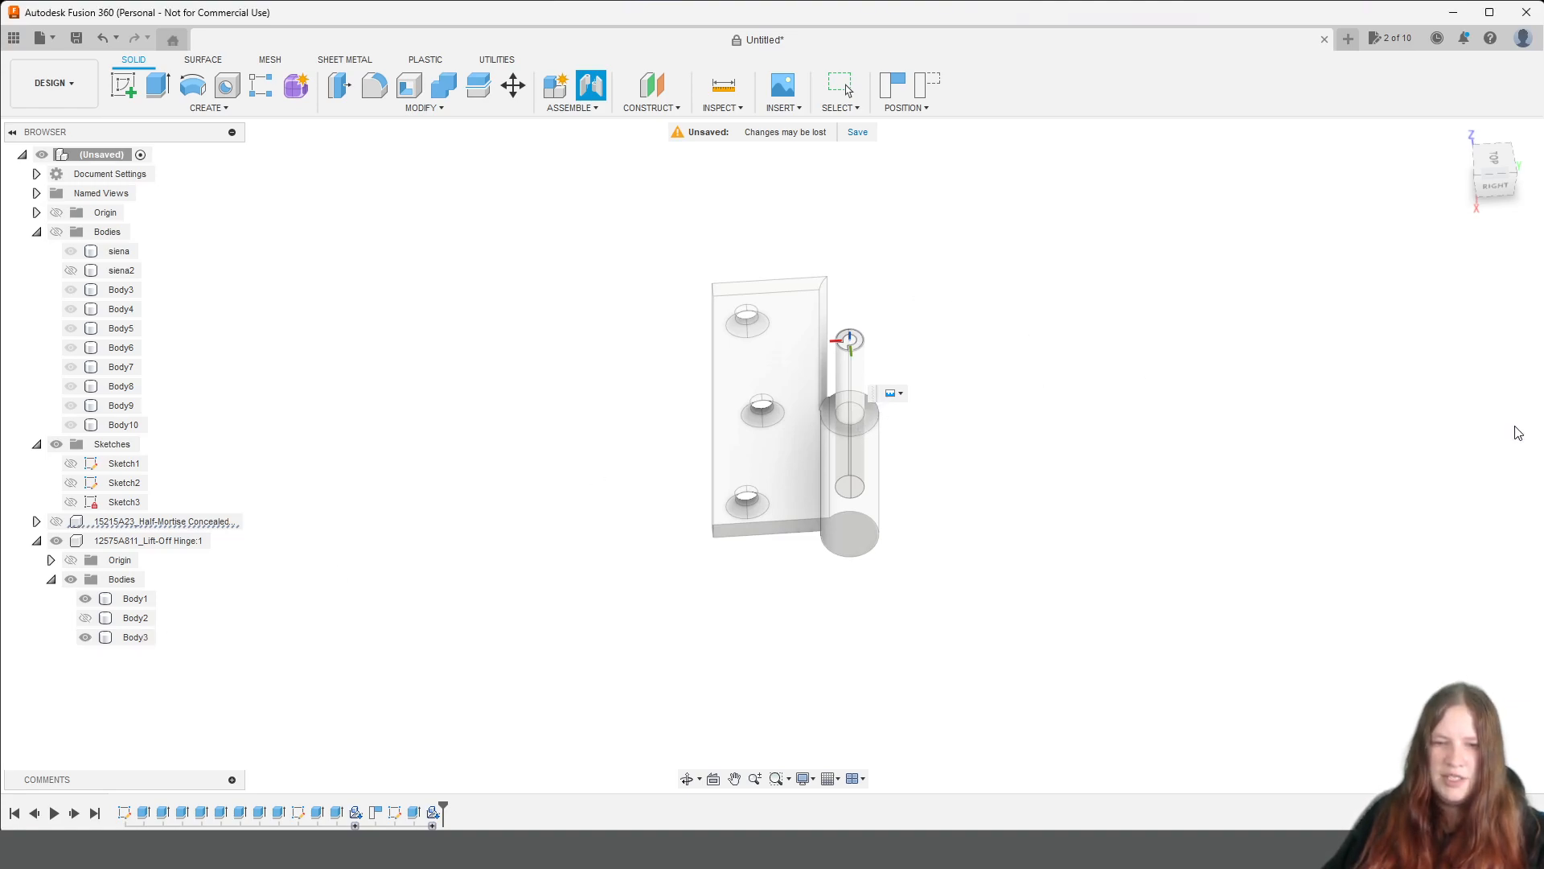
left_click(84, 599)
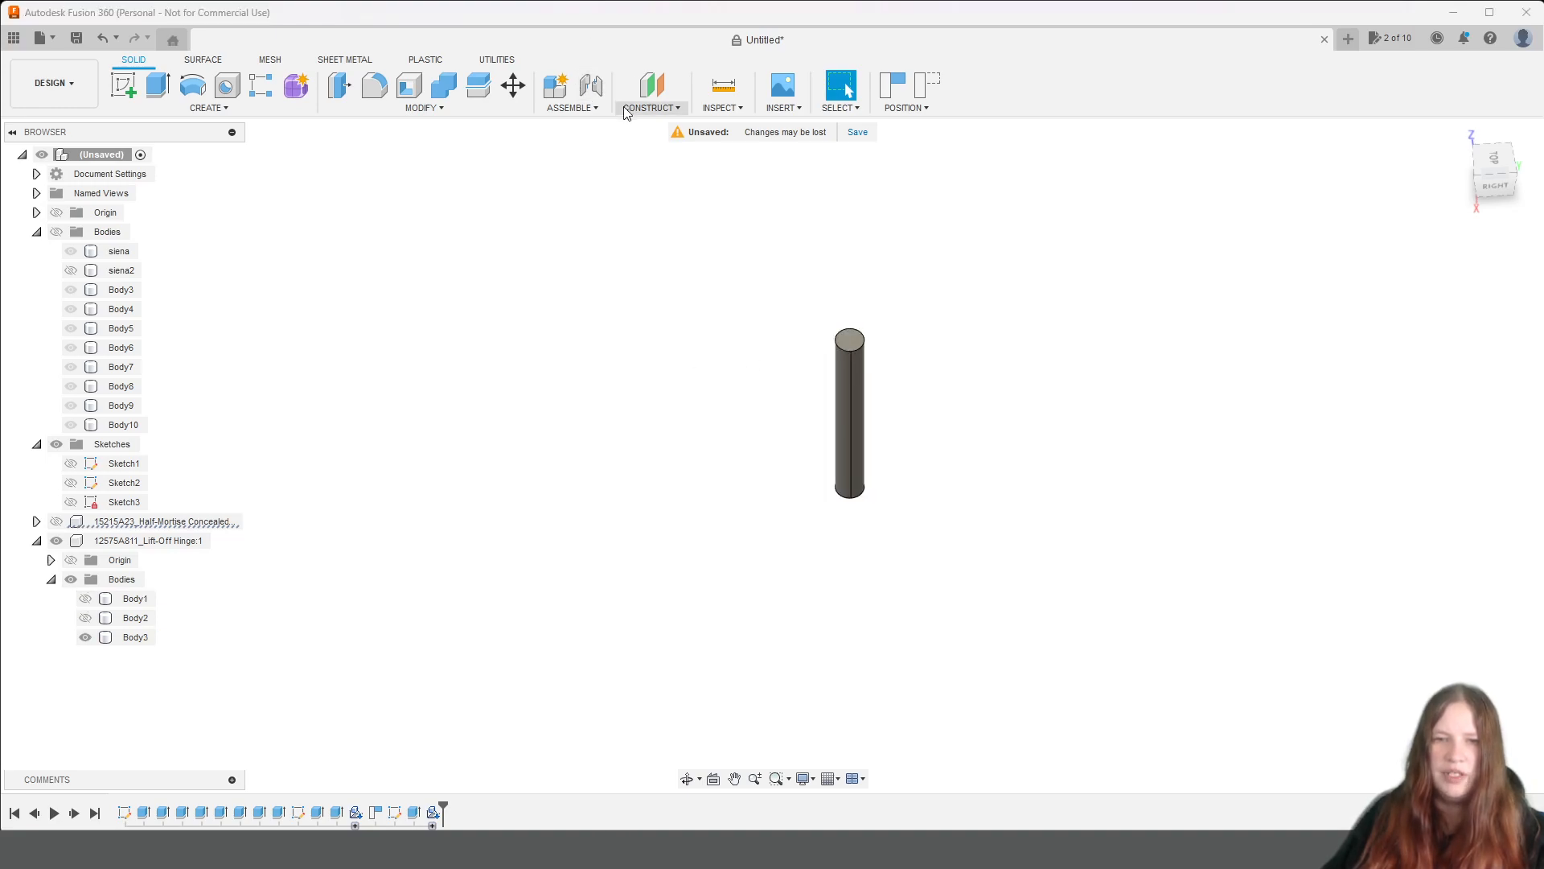
left_click(571, 108)
left_click(567, 141)
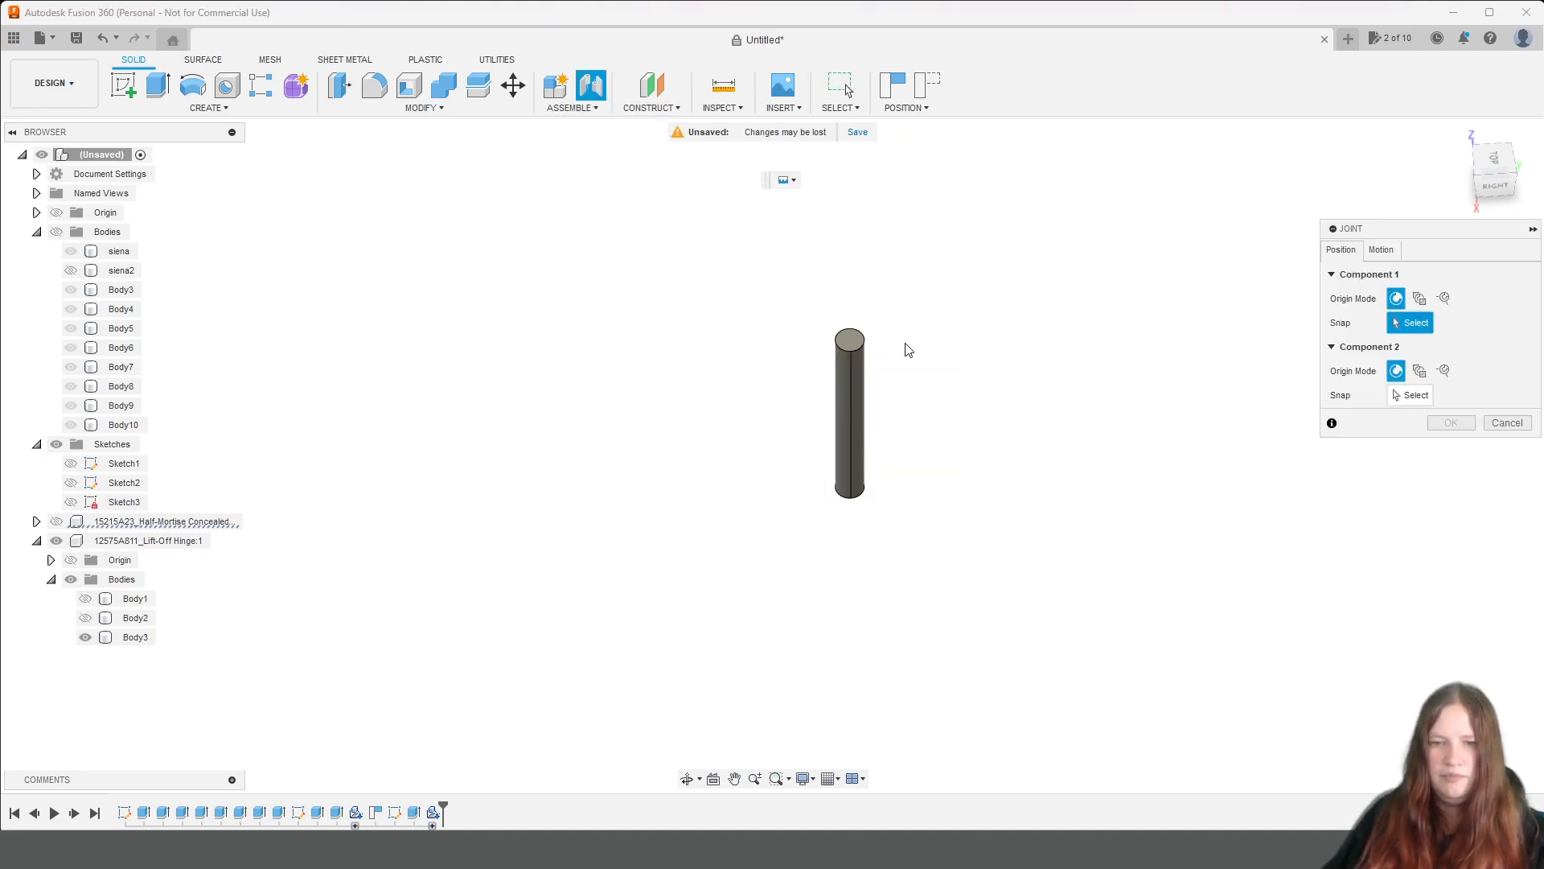
left_click(849, 342)
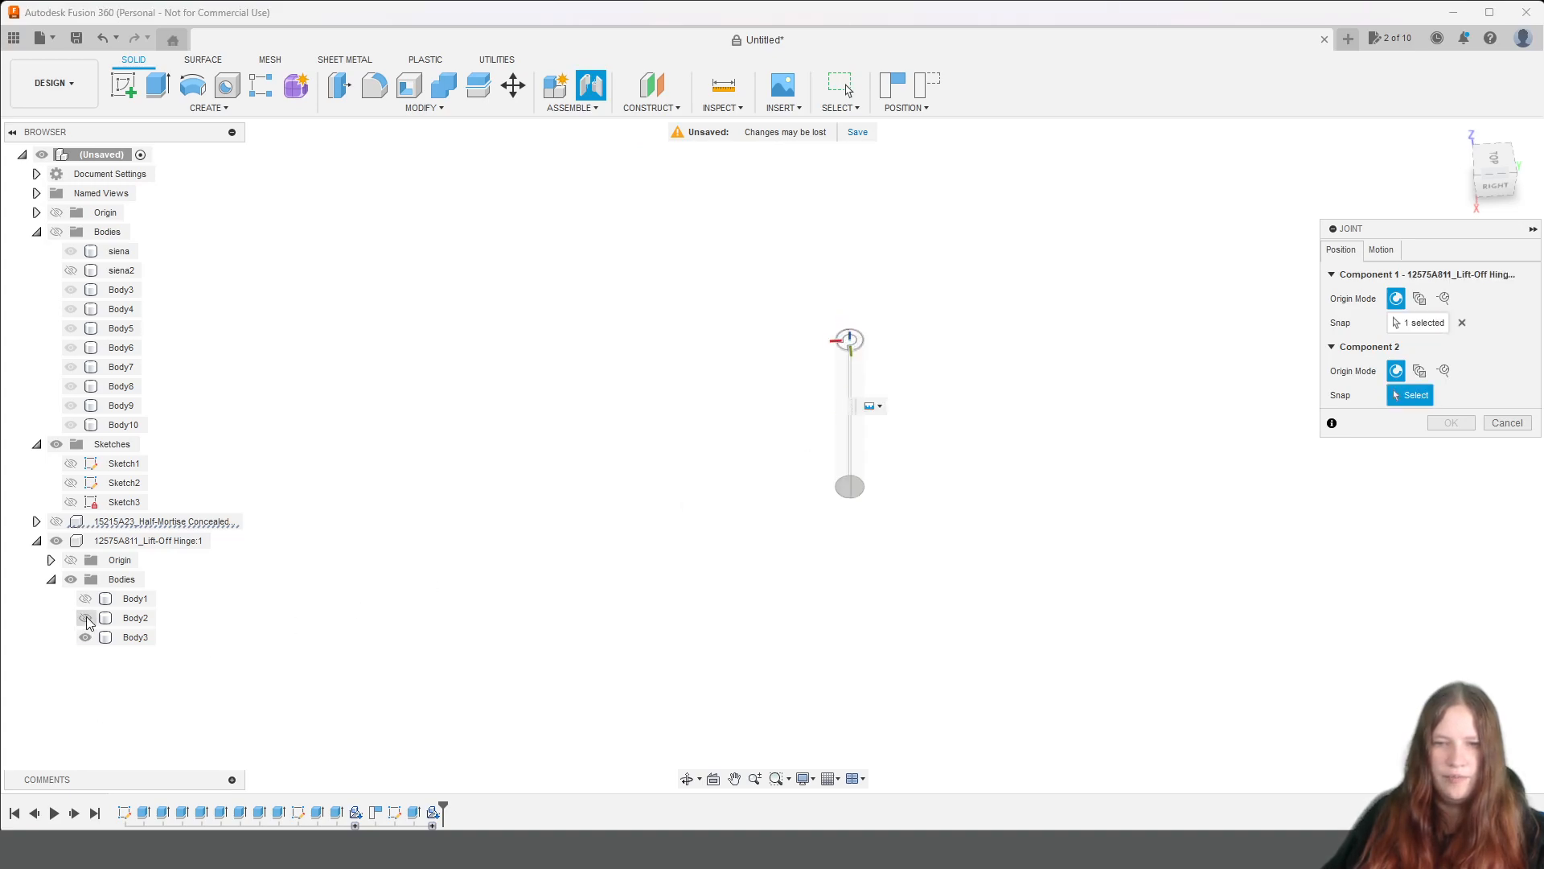
left_click(85, 599)
left_click(84, 599)
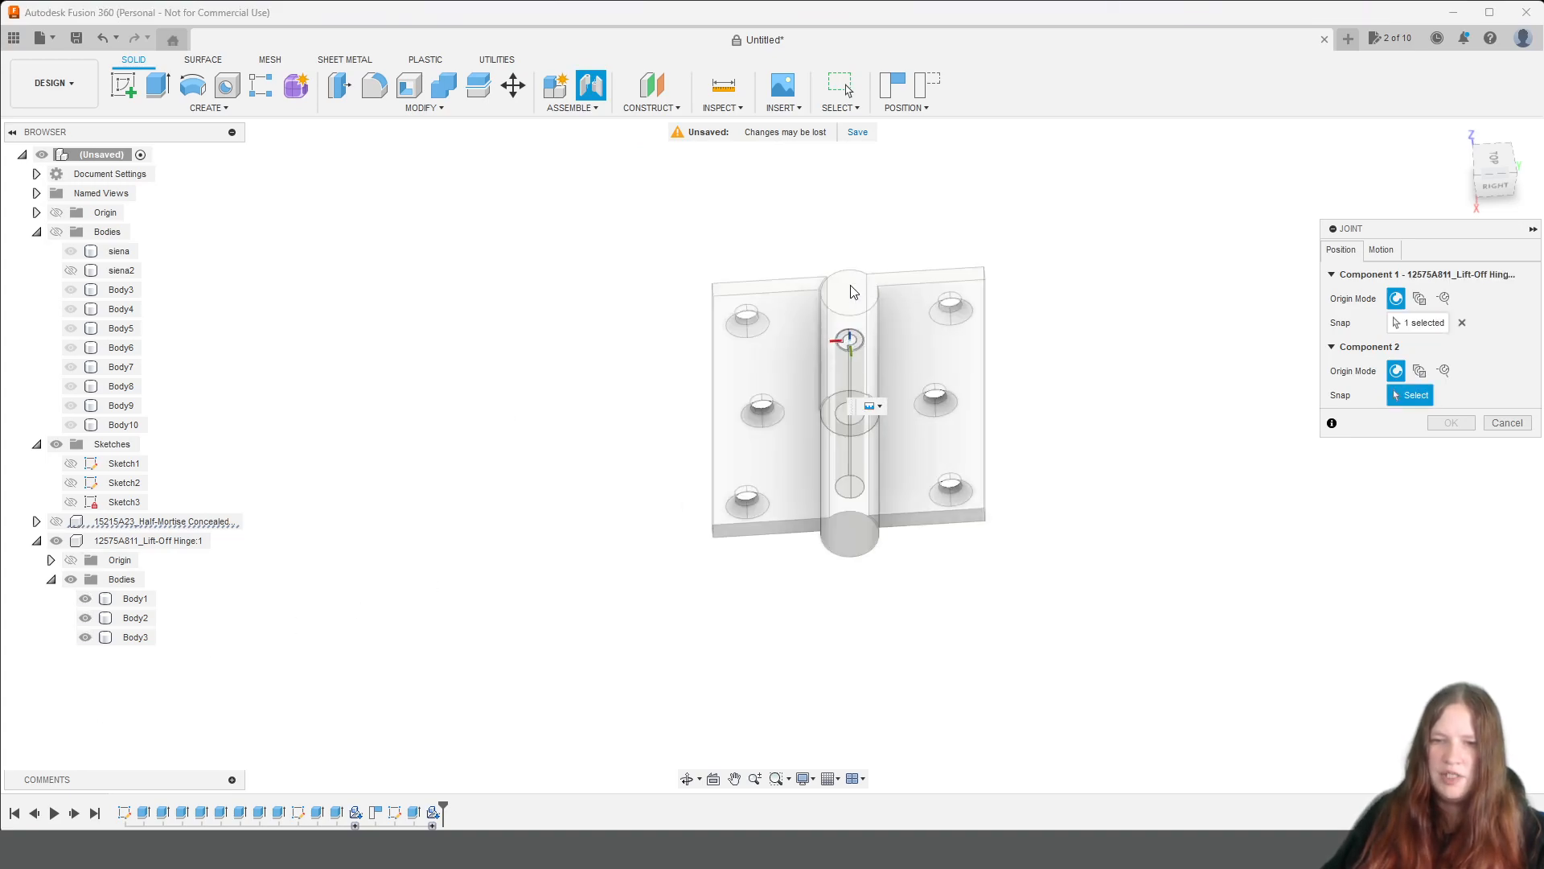
left_click(1518, 424)
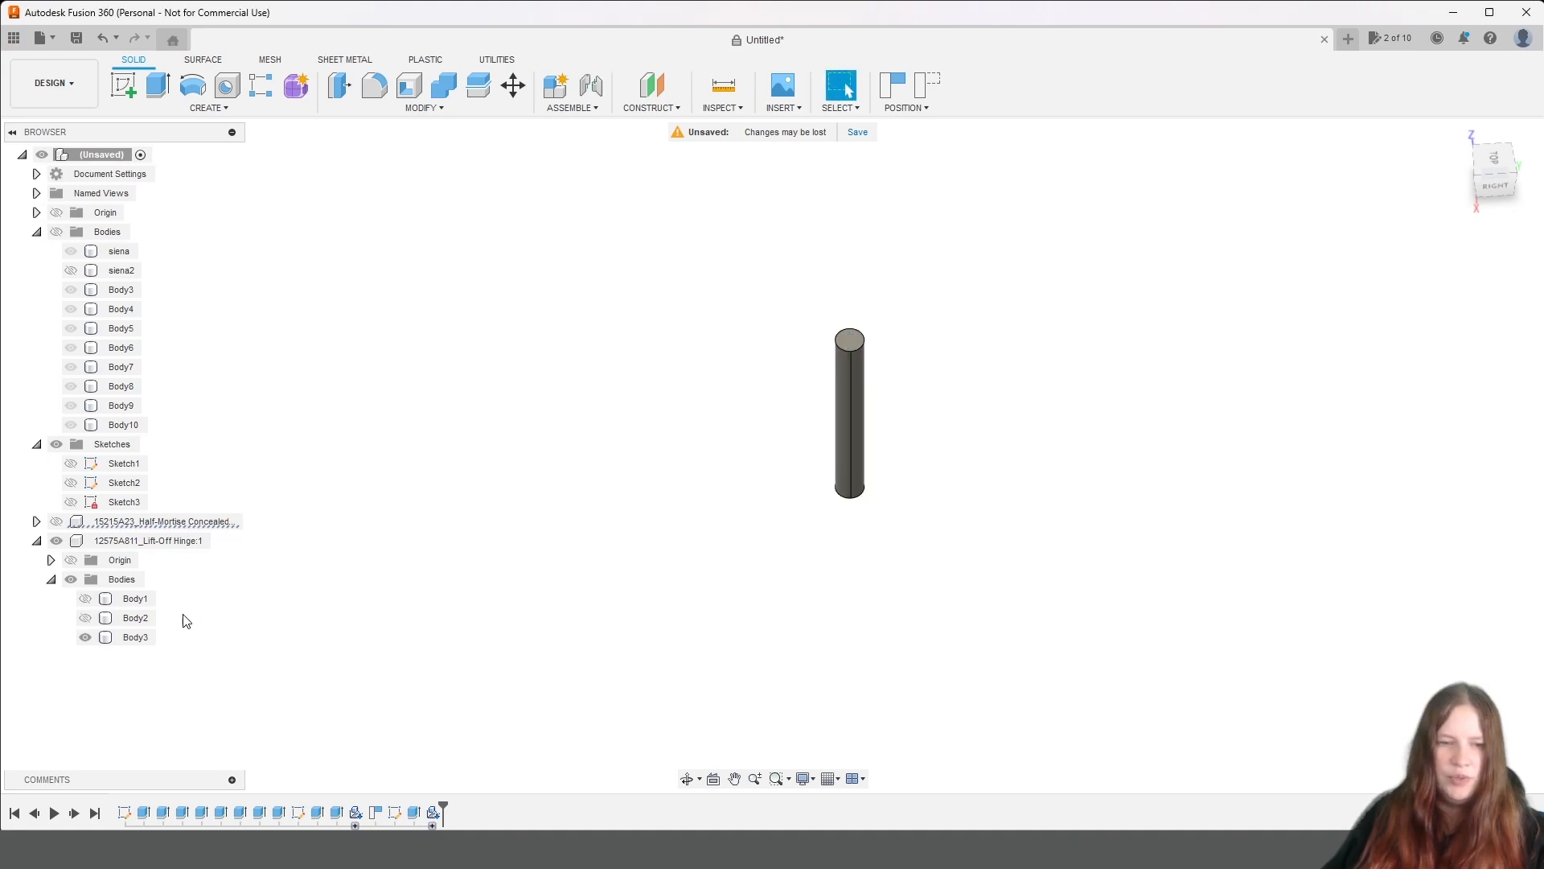
Show the hinge's Body1 and Body2 again and create a new internal component from the pin, Body3.
left_click(85, 618)
left_click(84, 599)
left_click(133, 637)
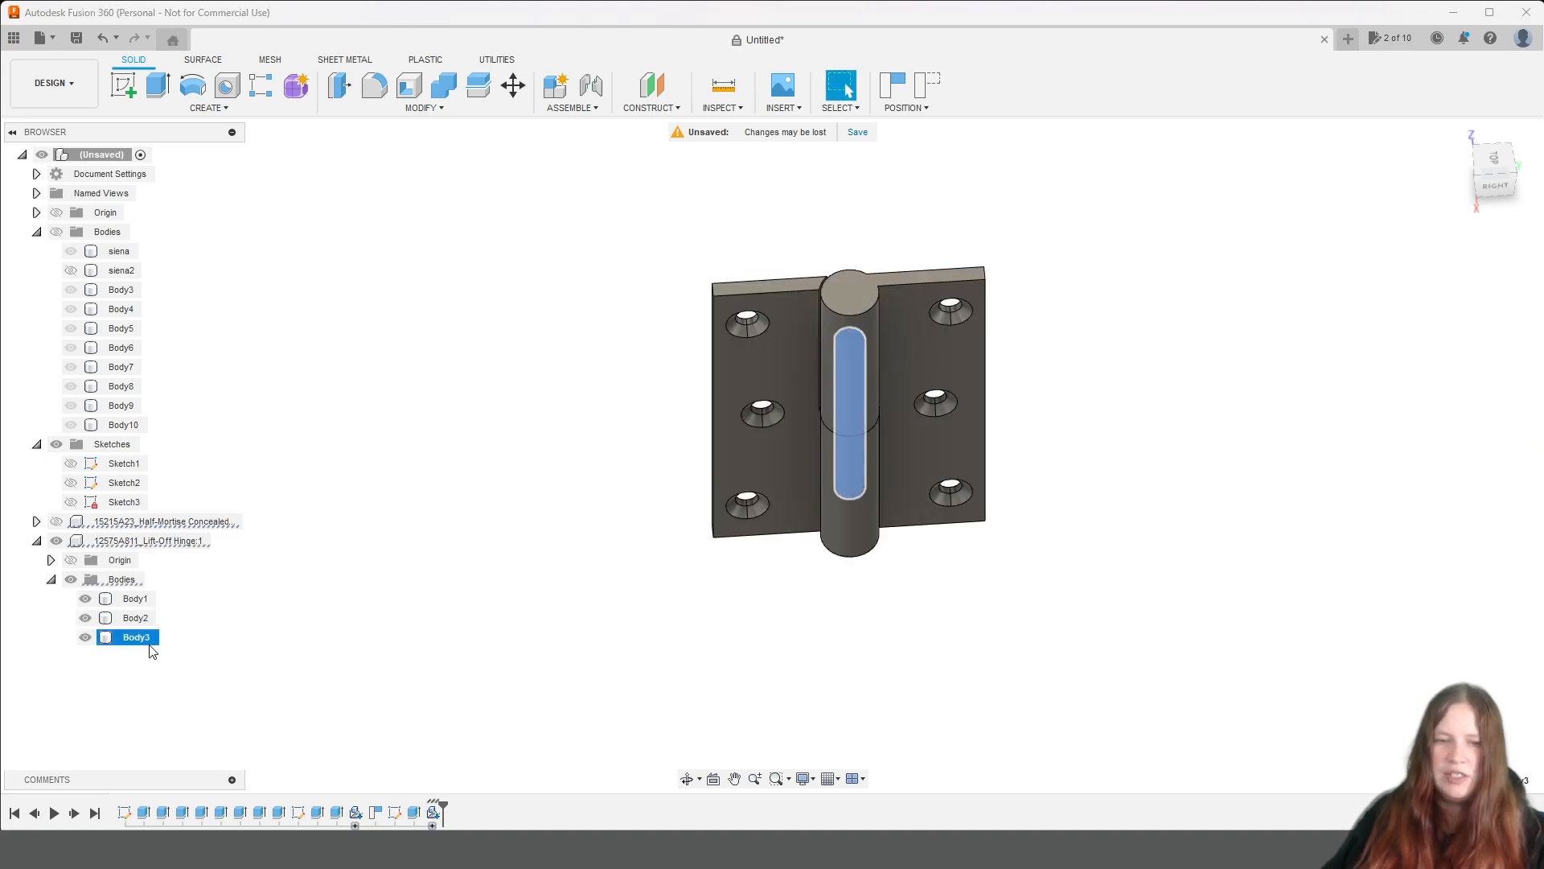
left_click(571, 108)
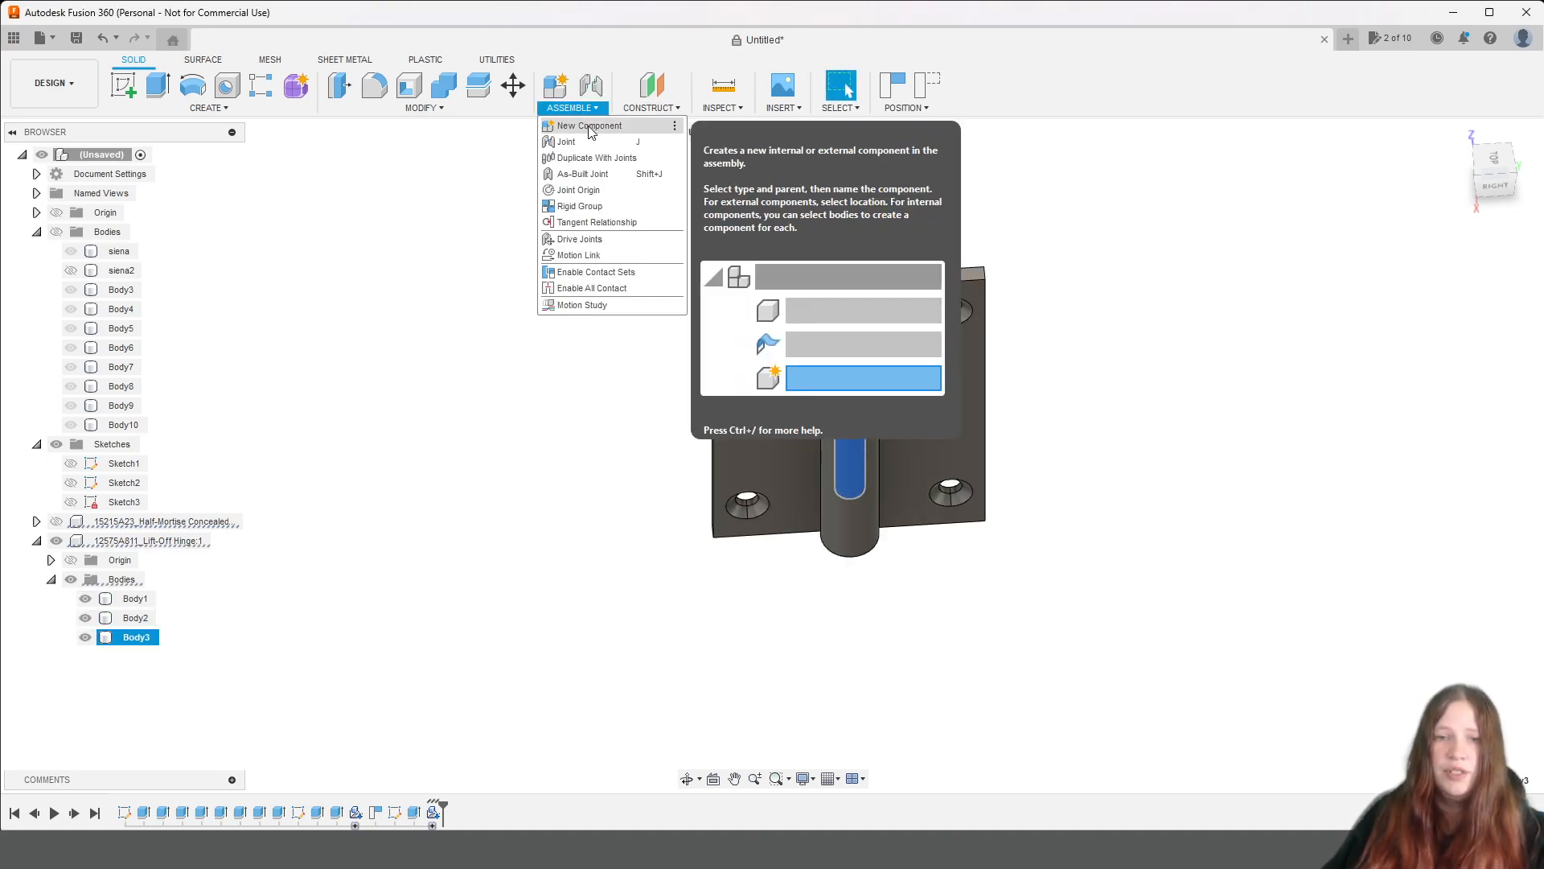
left_click(578, 125)
left_click(1452, 384)
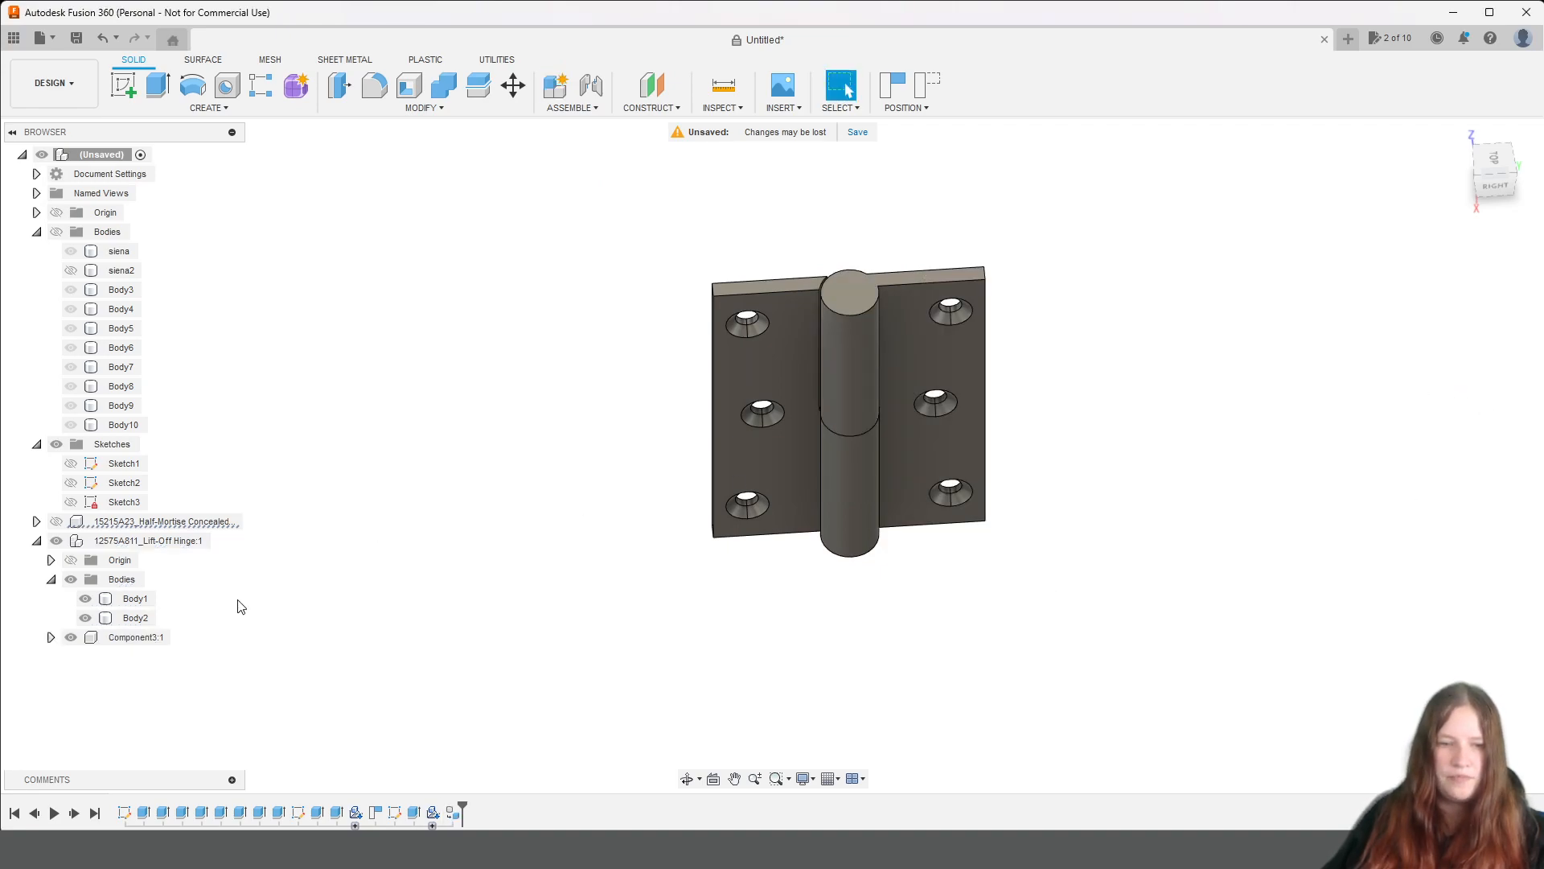
Create a new internal component from the hinge leaf Body2.
left_click(108, 617)
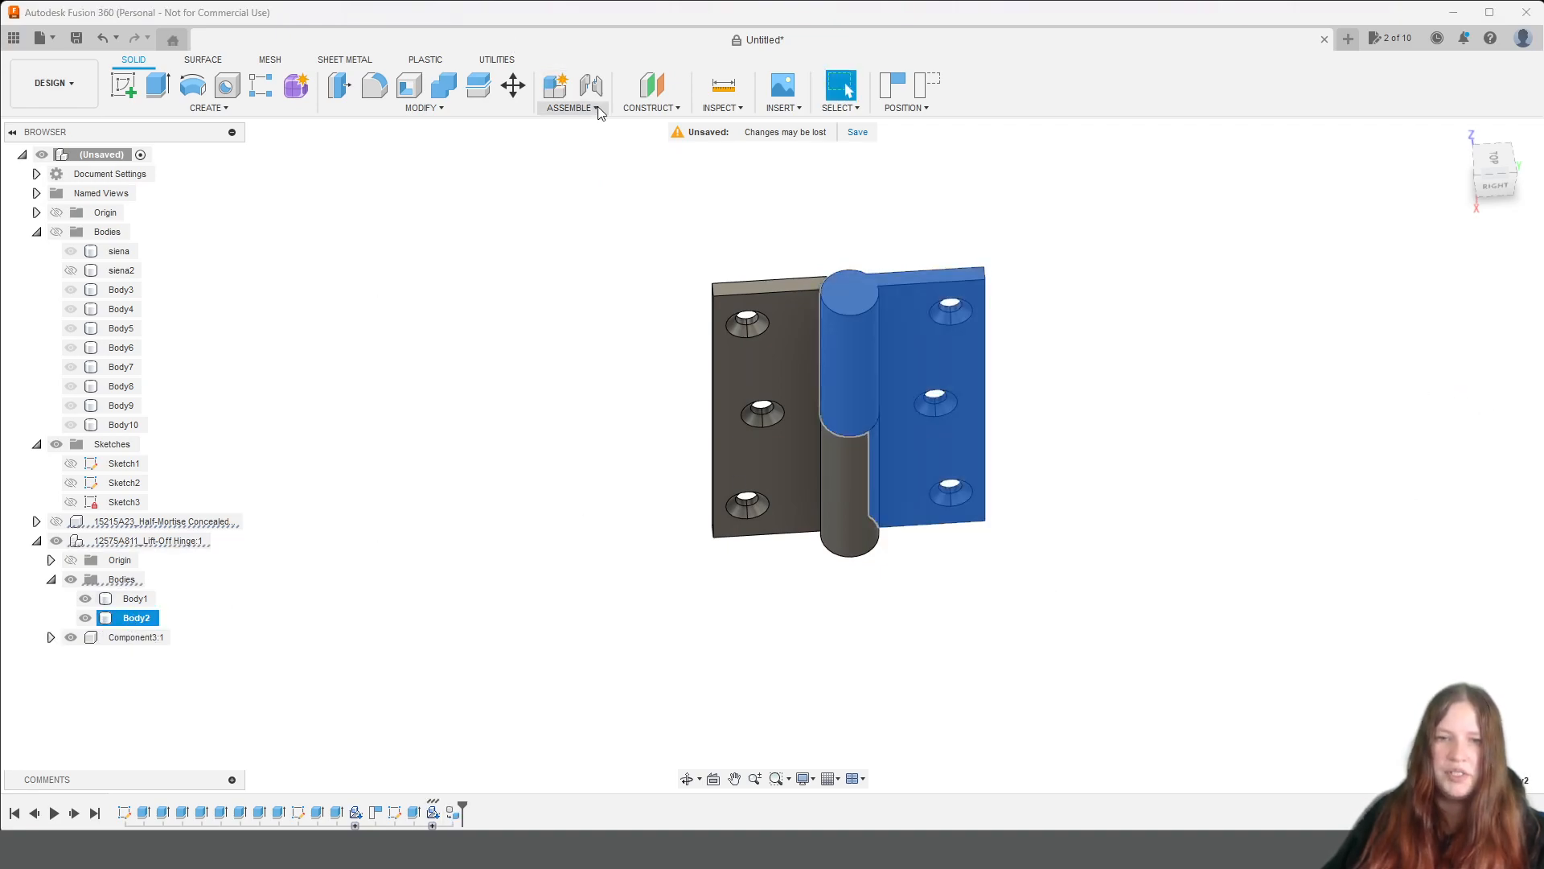
left_click(572, 108)
left_click(572, 128)
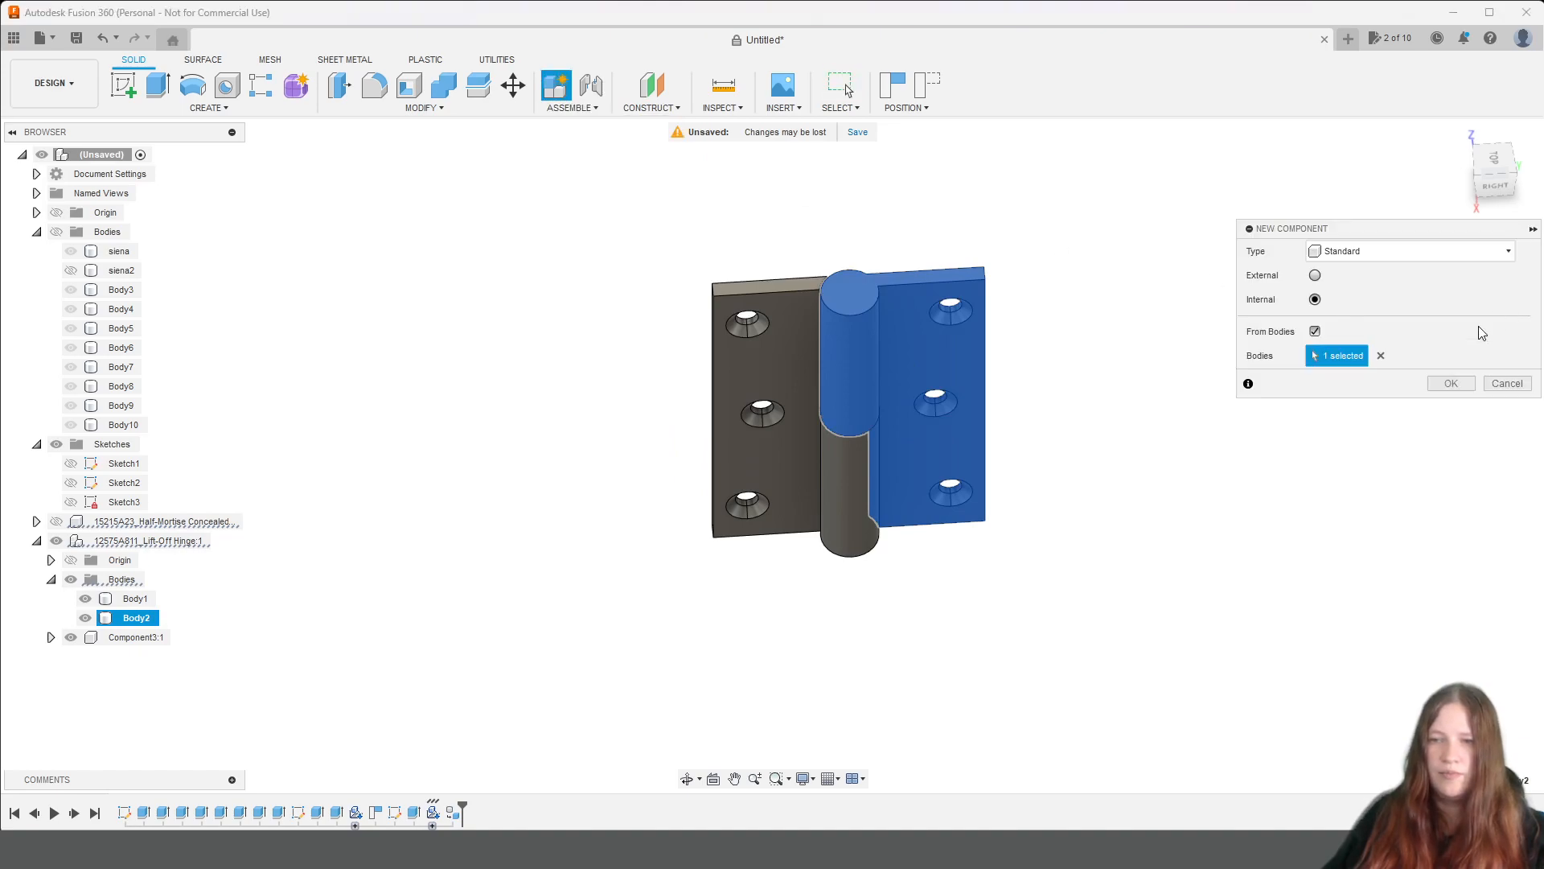
left_click(1453, 384)
Create a new internal component from the remaining hinge leaf, Body1.
left_click(134, 598)
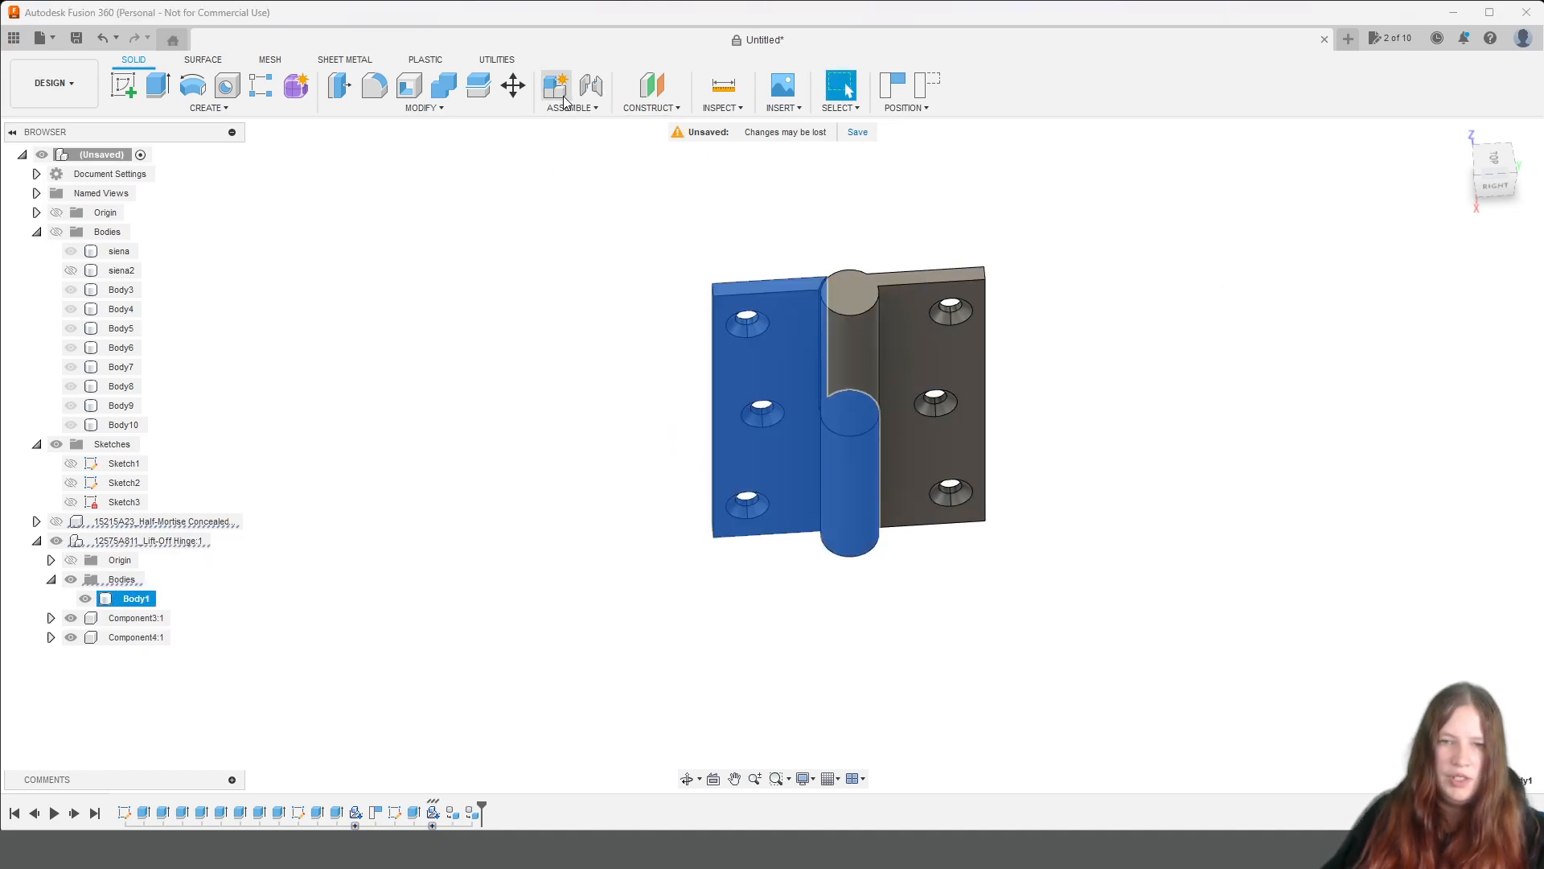
left_click(572, 107)
left_click(590, 128)
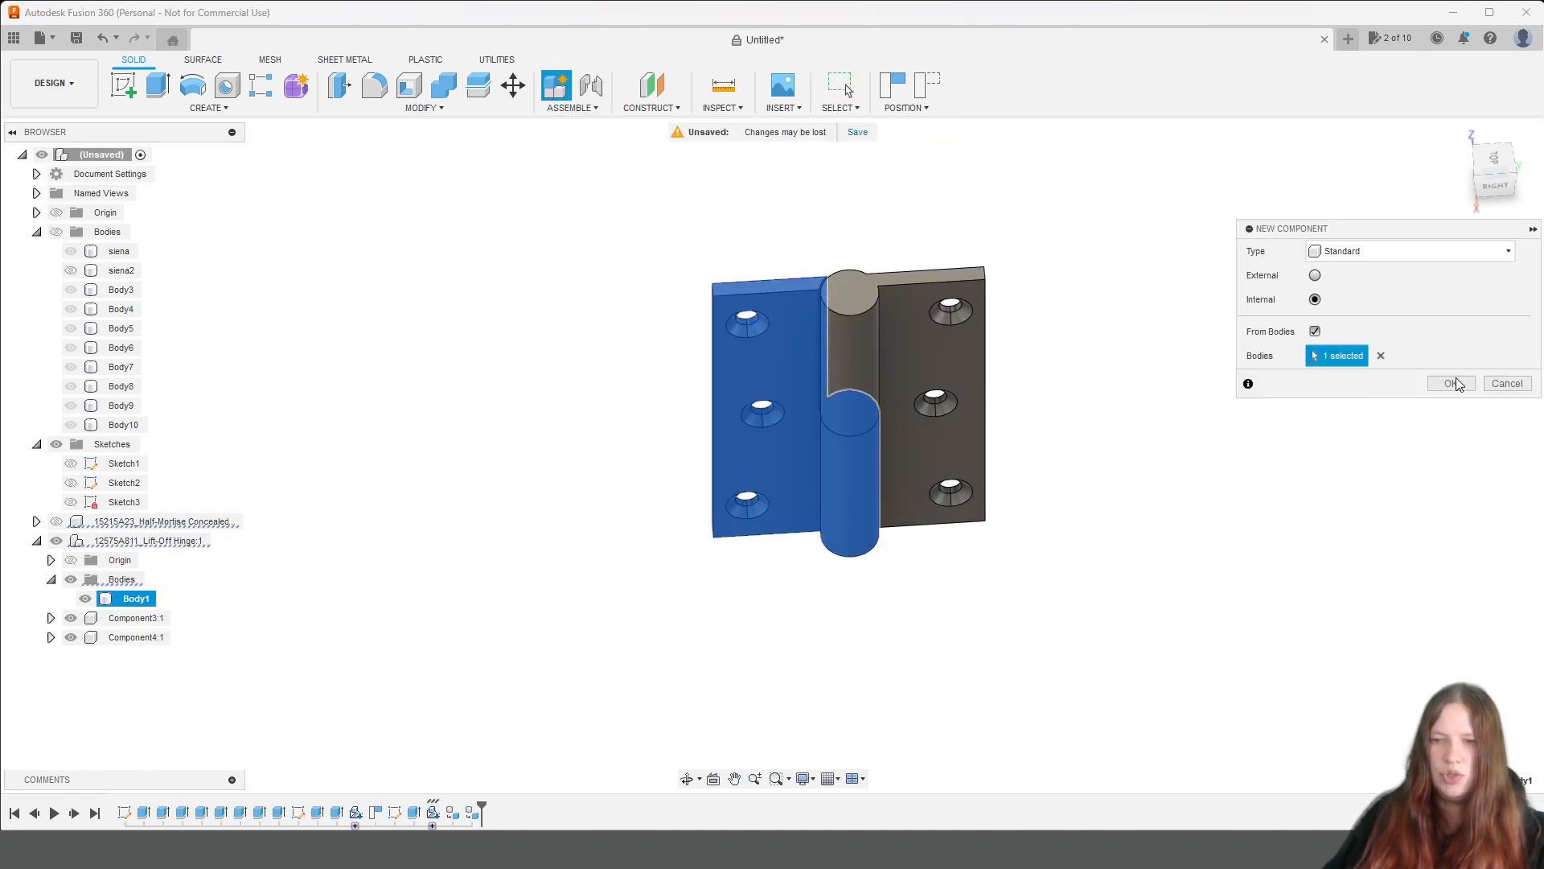
left_click(1452, 384)
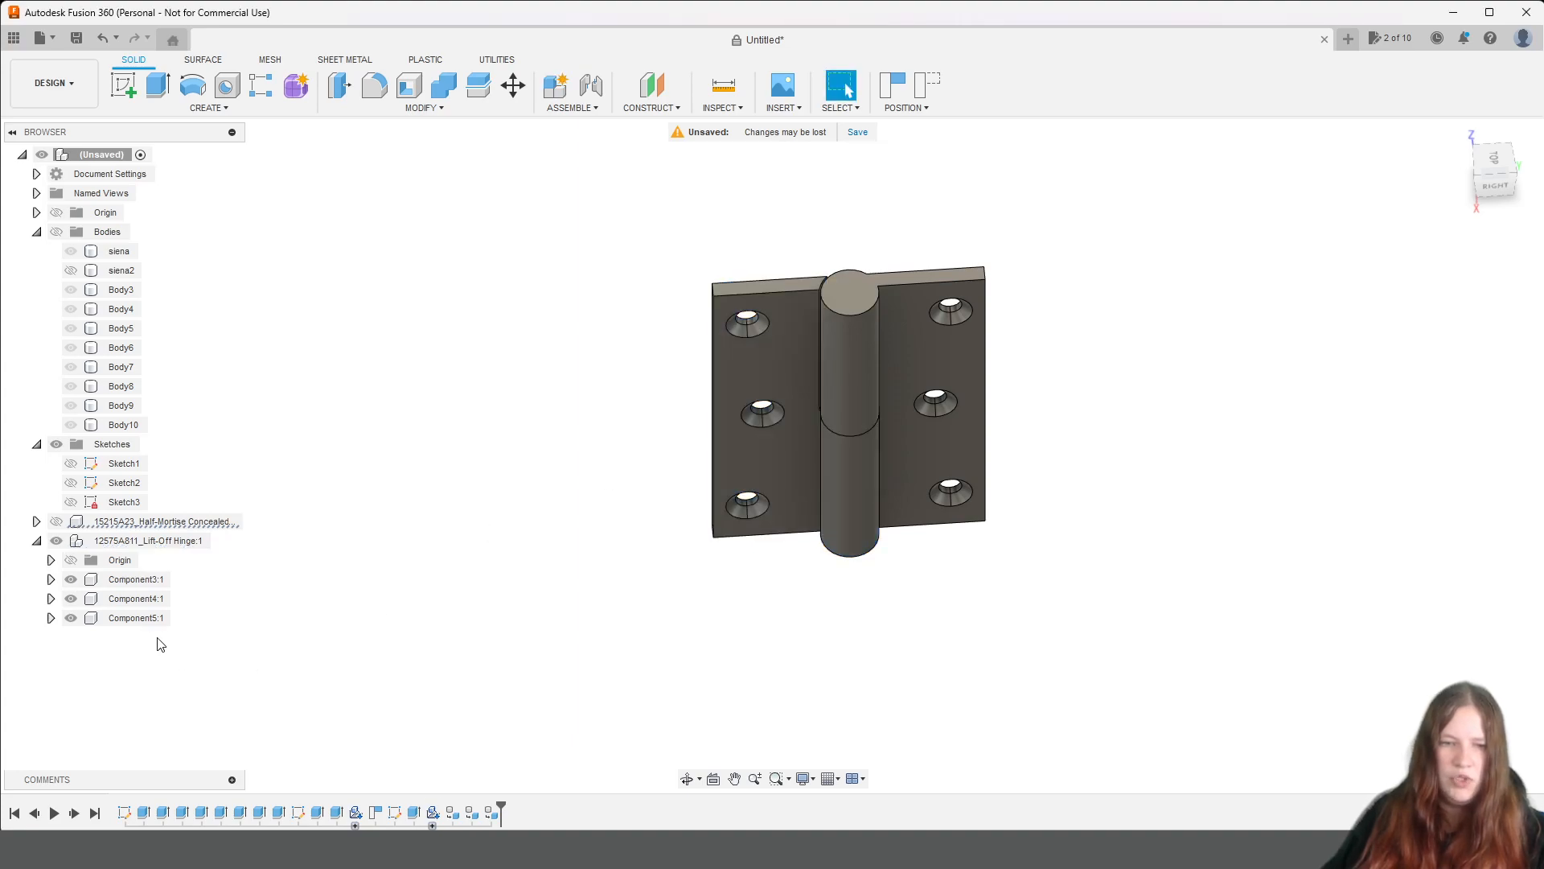
Hide the Component4 leaf so only the pin and the Component5 leaf stay visible.
left_click(51, 580)
left_click(51, 579)
left_click(71, 580)
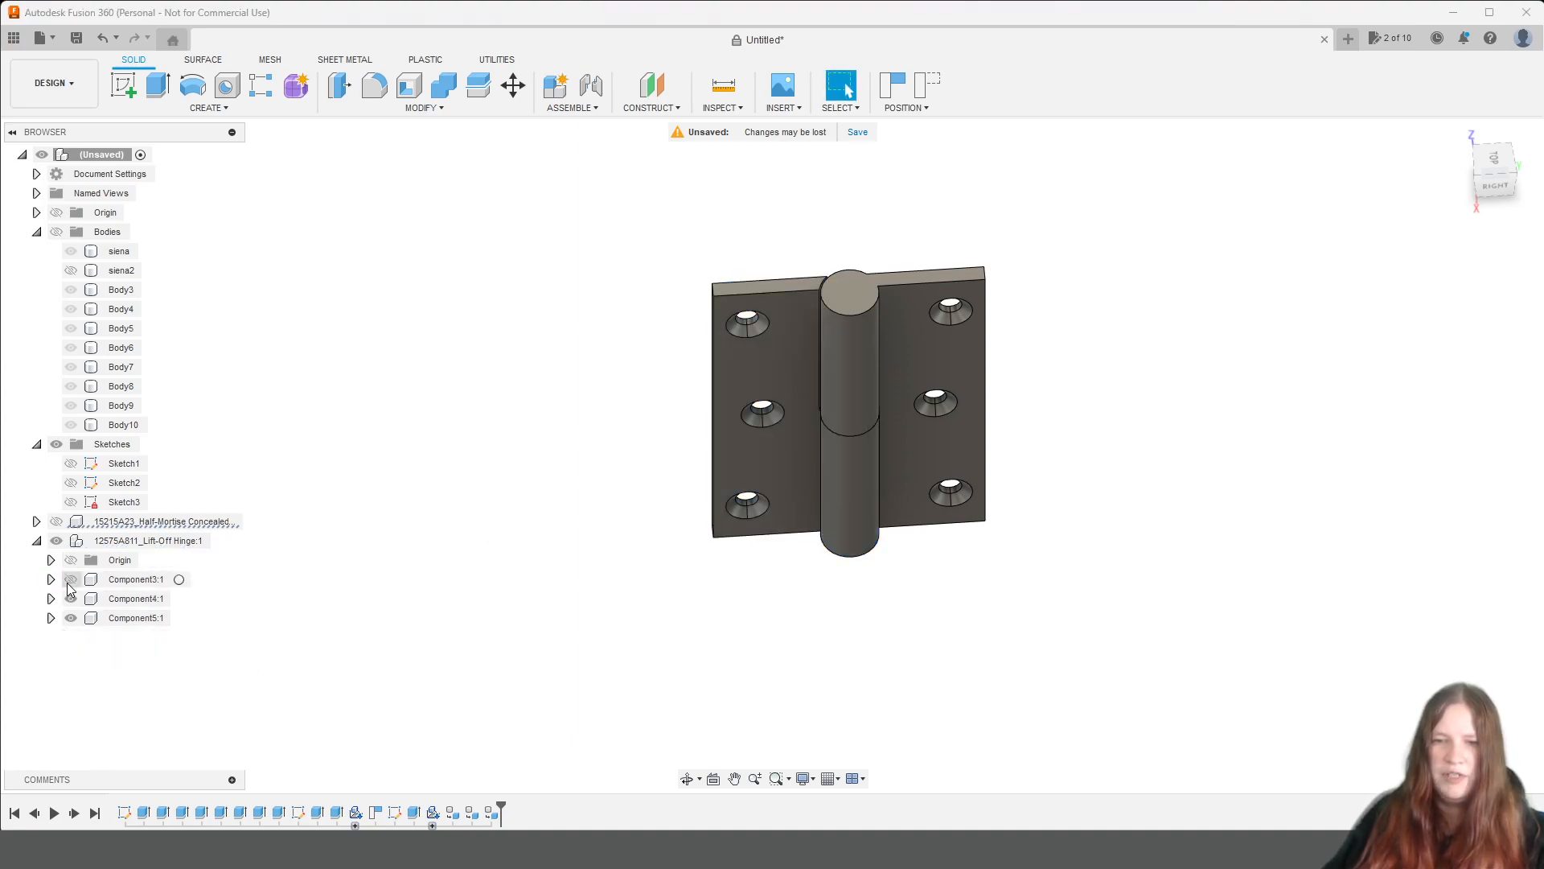
left_click(71, 599)
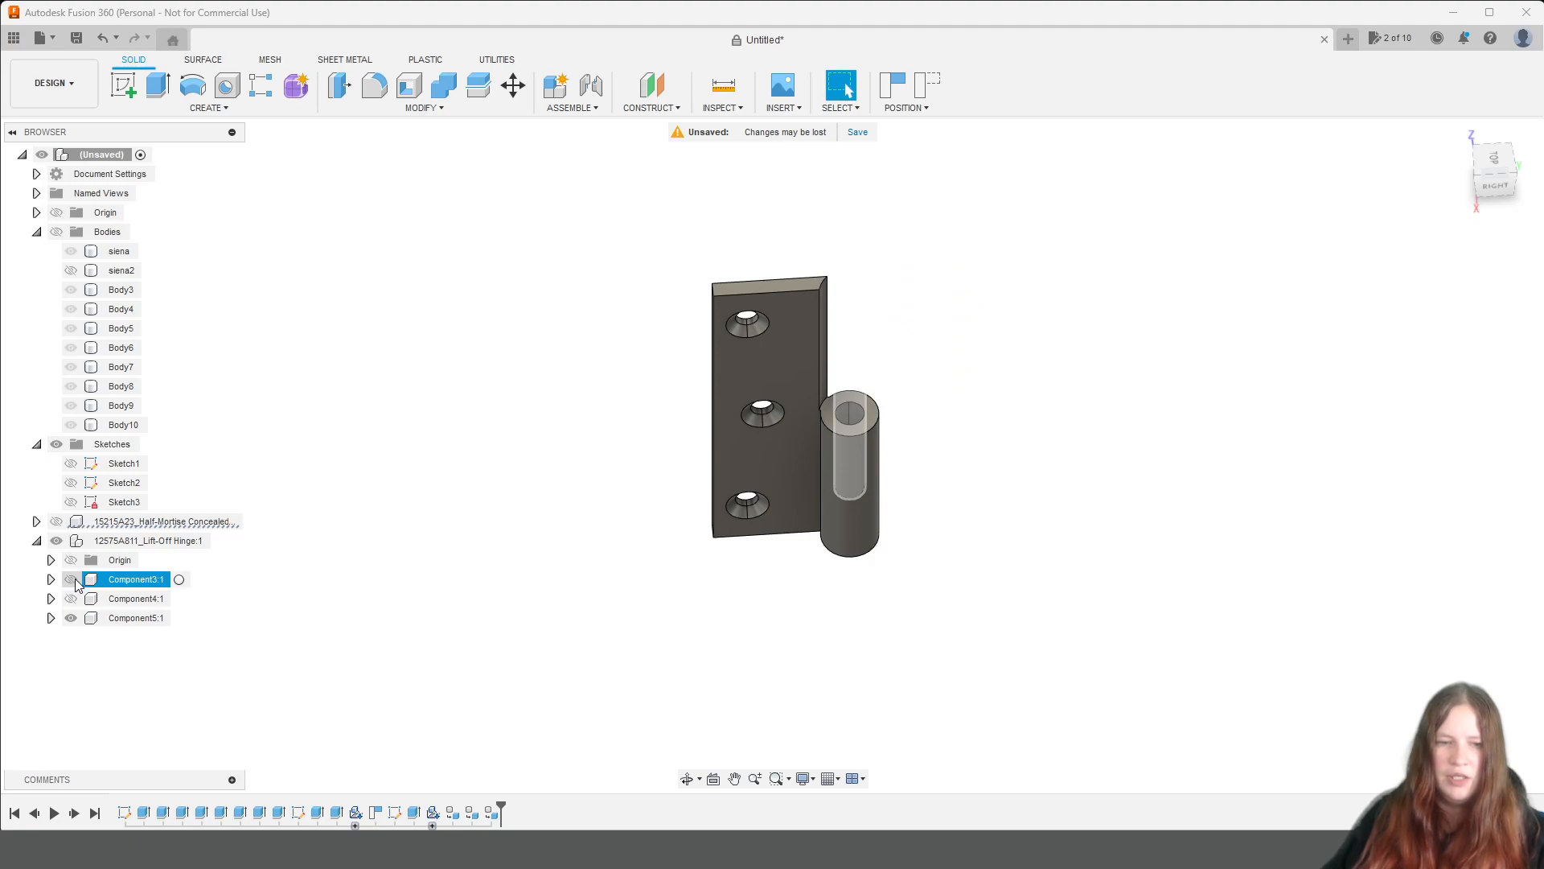
left_click(72, 580)
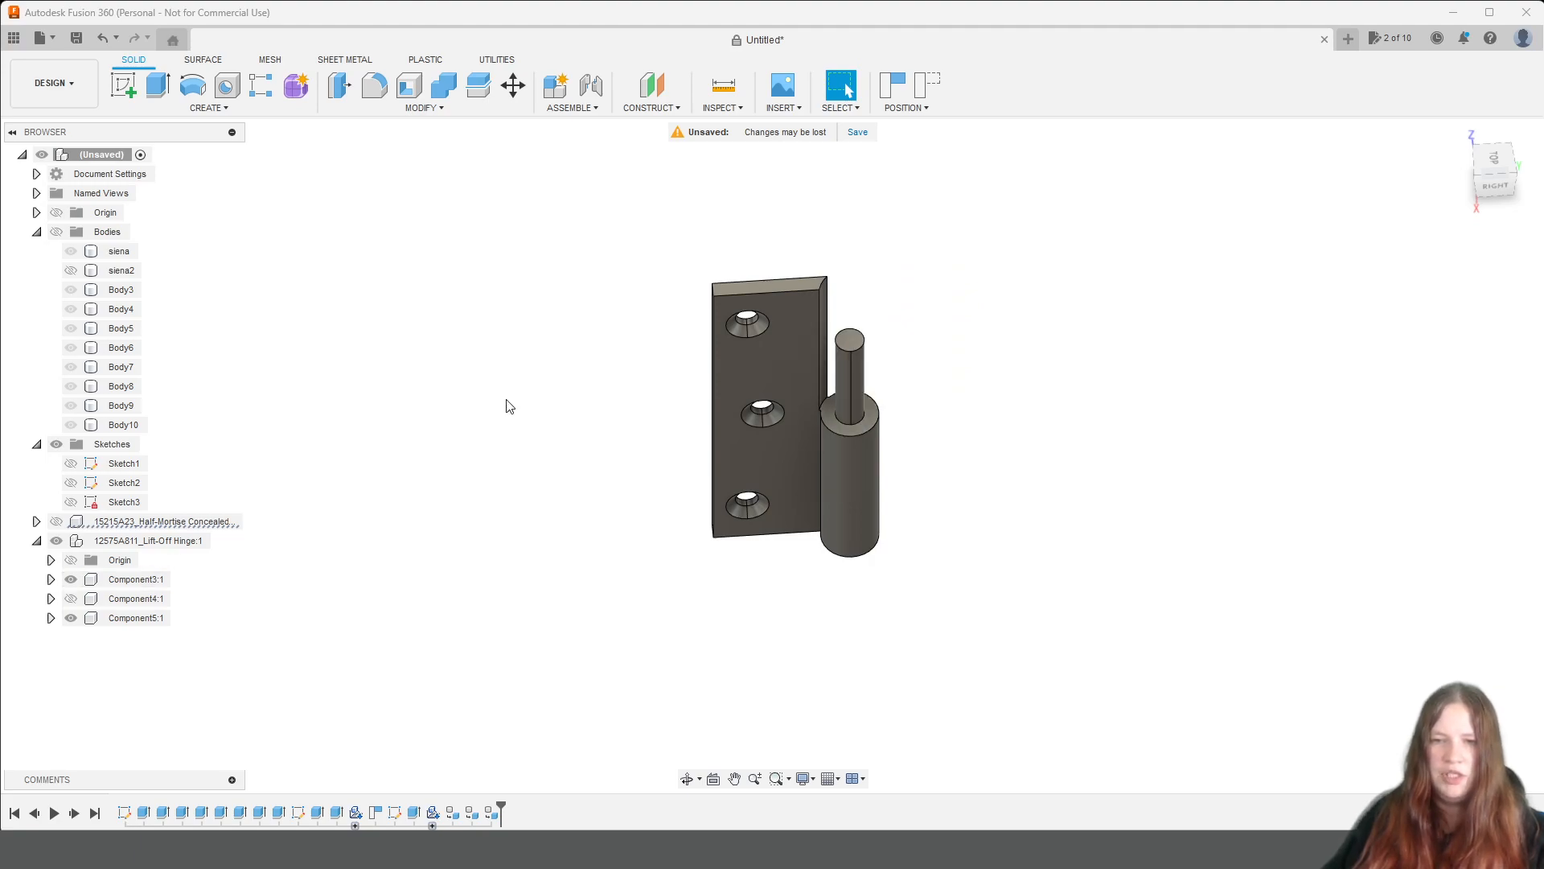
left_click(580, 112)
left_click(577, 143)
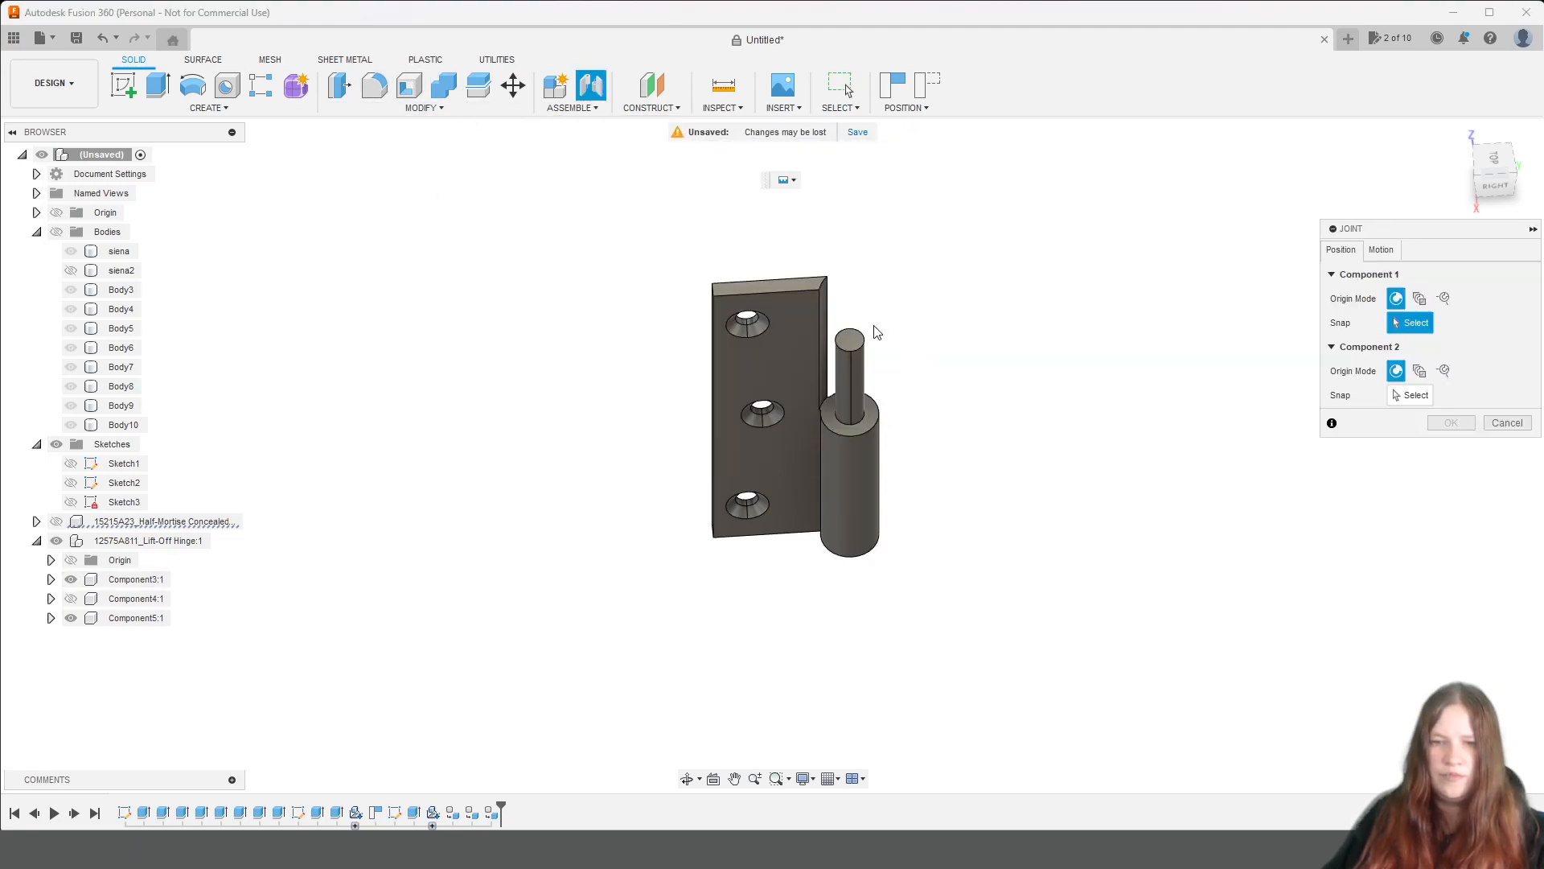
left_click(853, 345)
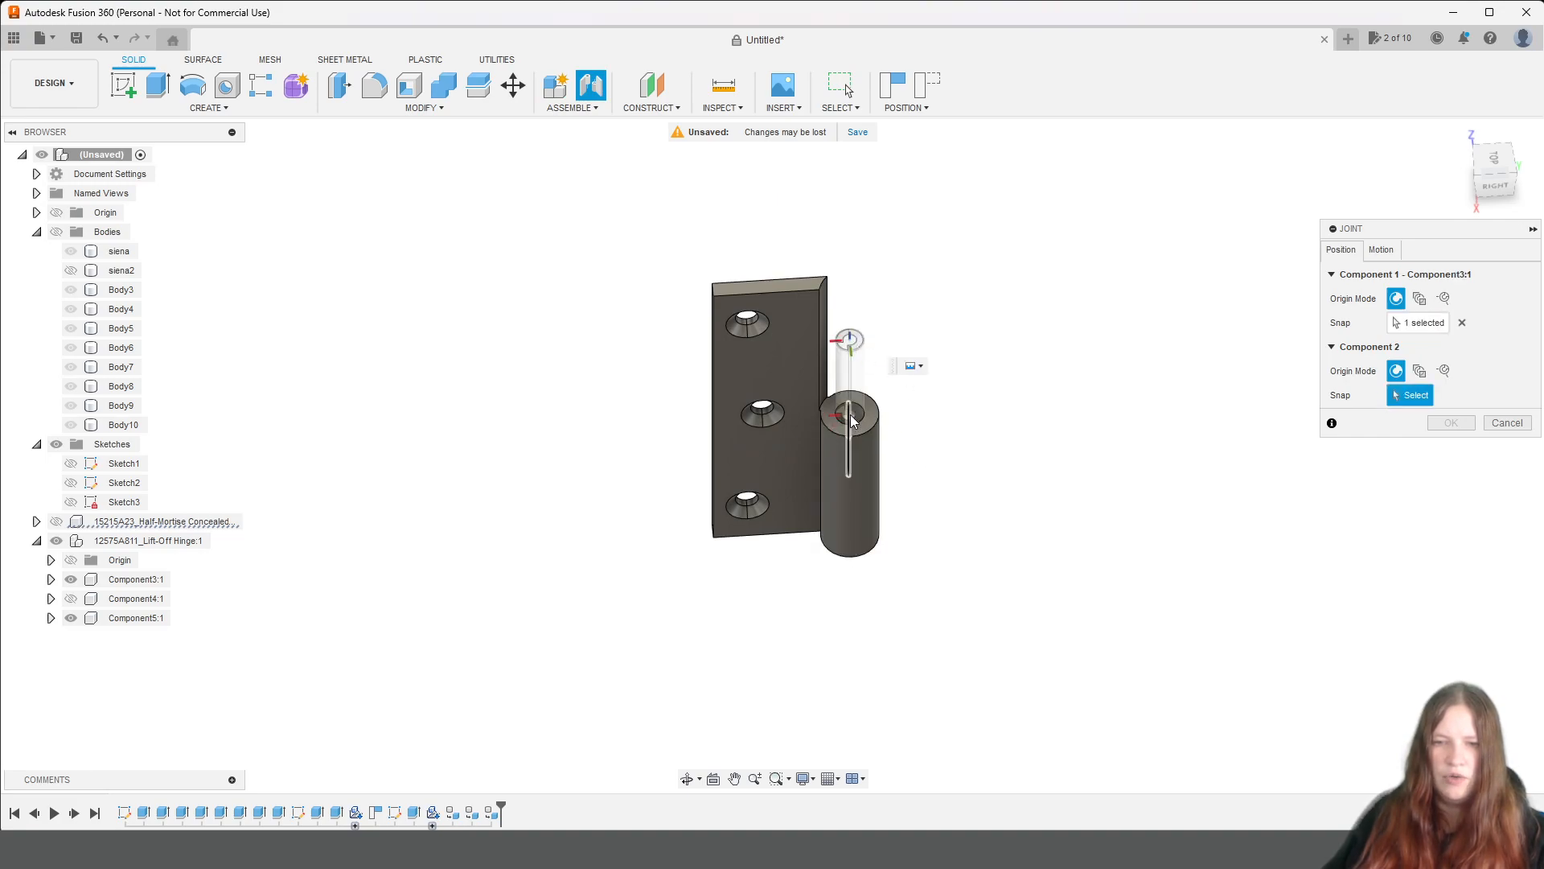
scroll(853, 423, "up", 2)
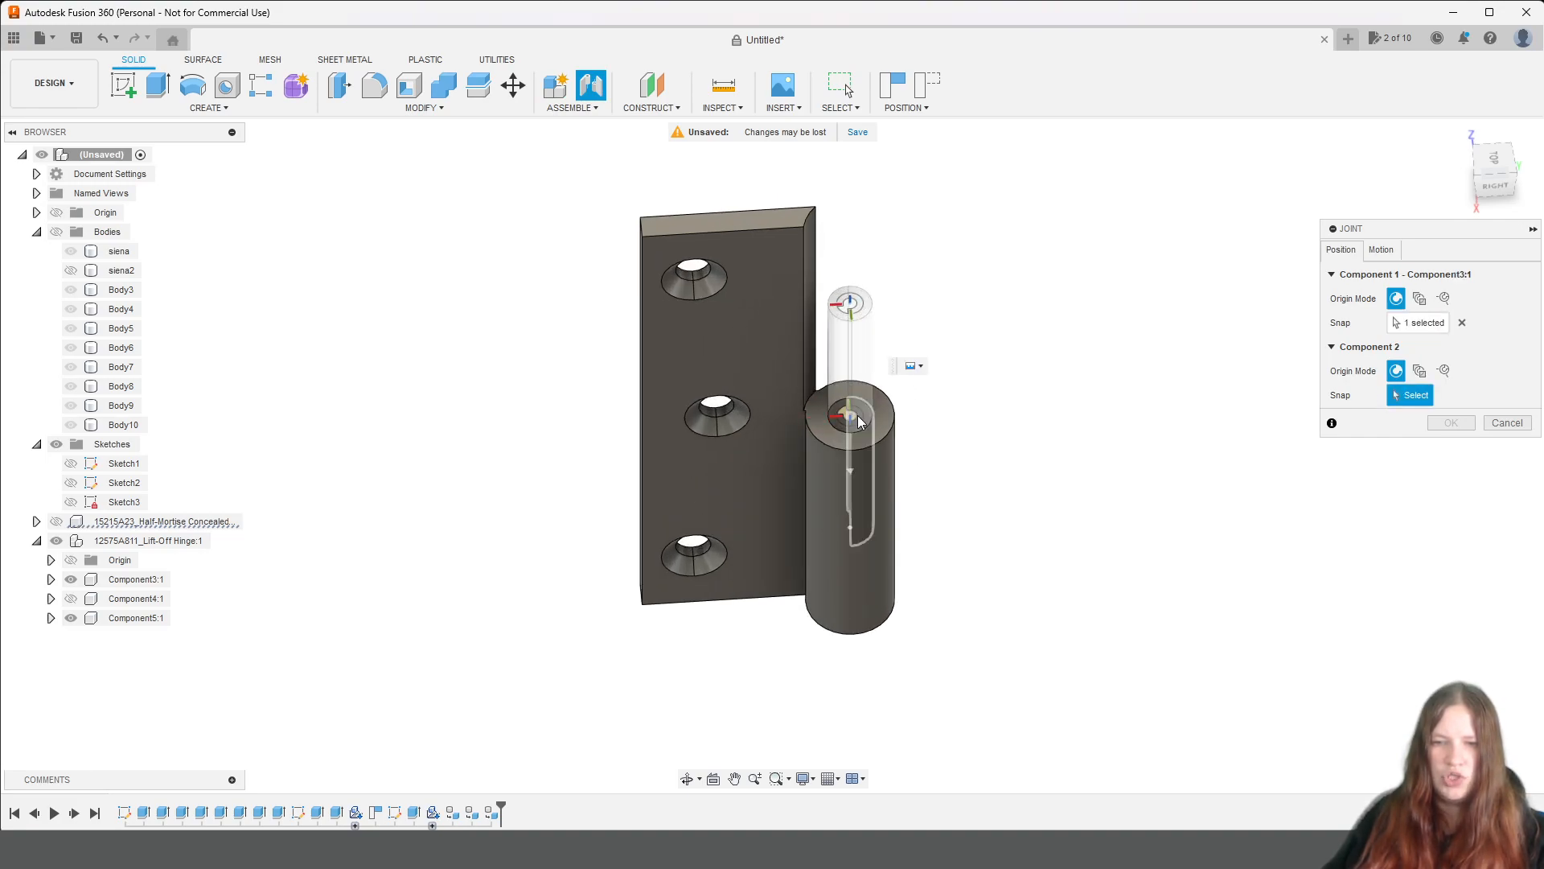
left_click(851, 418)
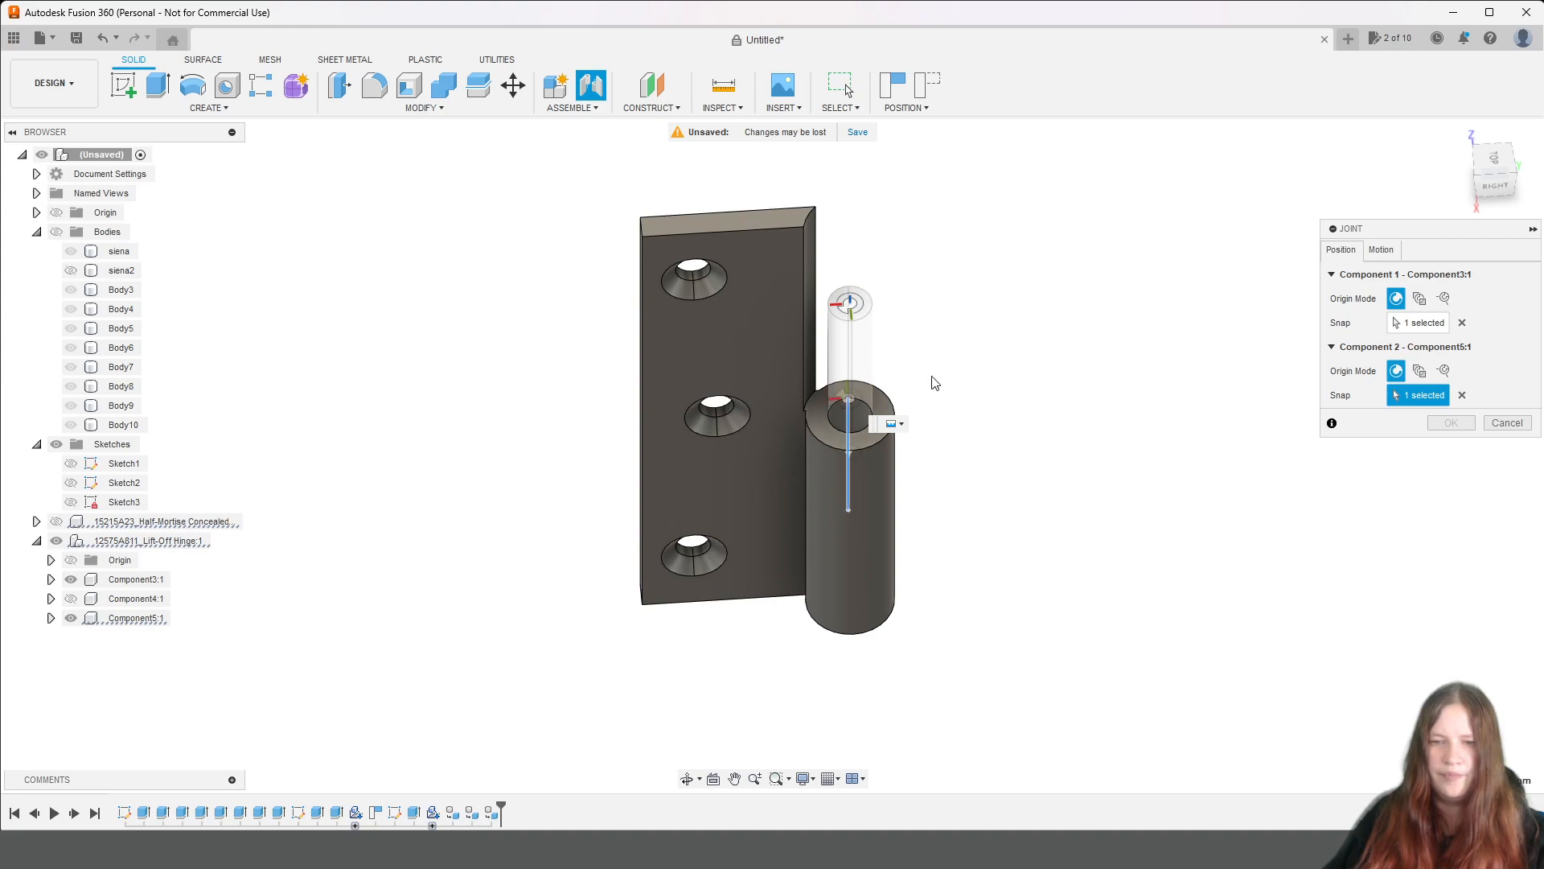
left_click(1462, 396)
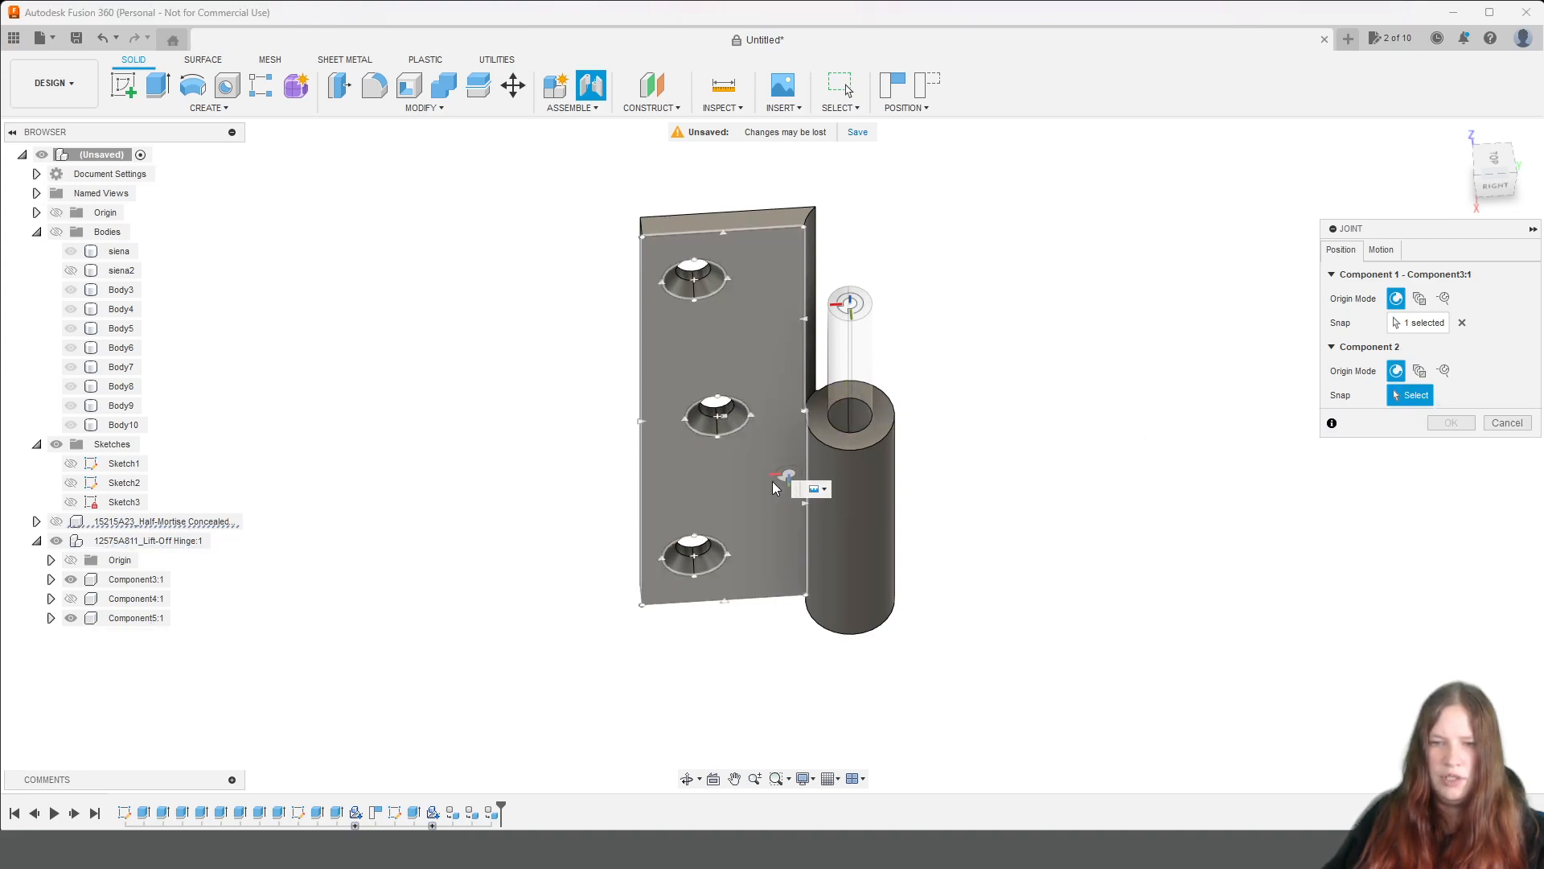
left_click(858, 417)
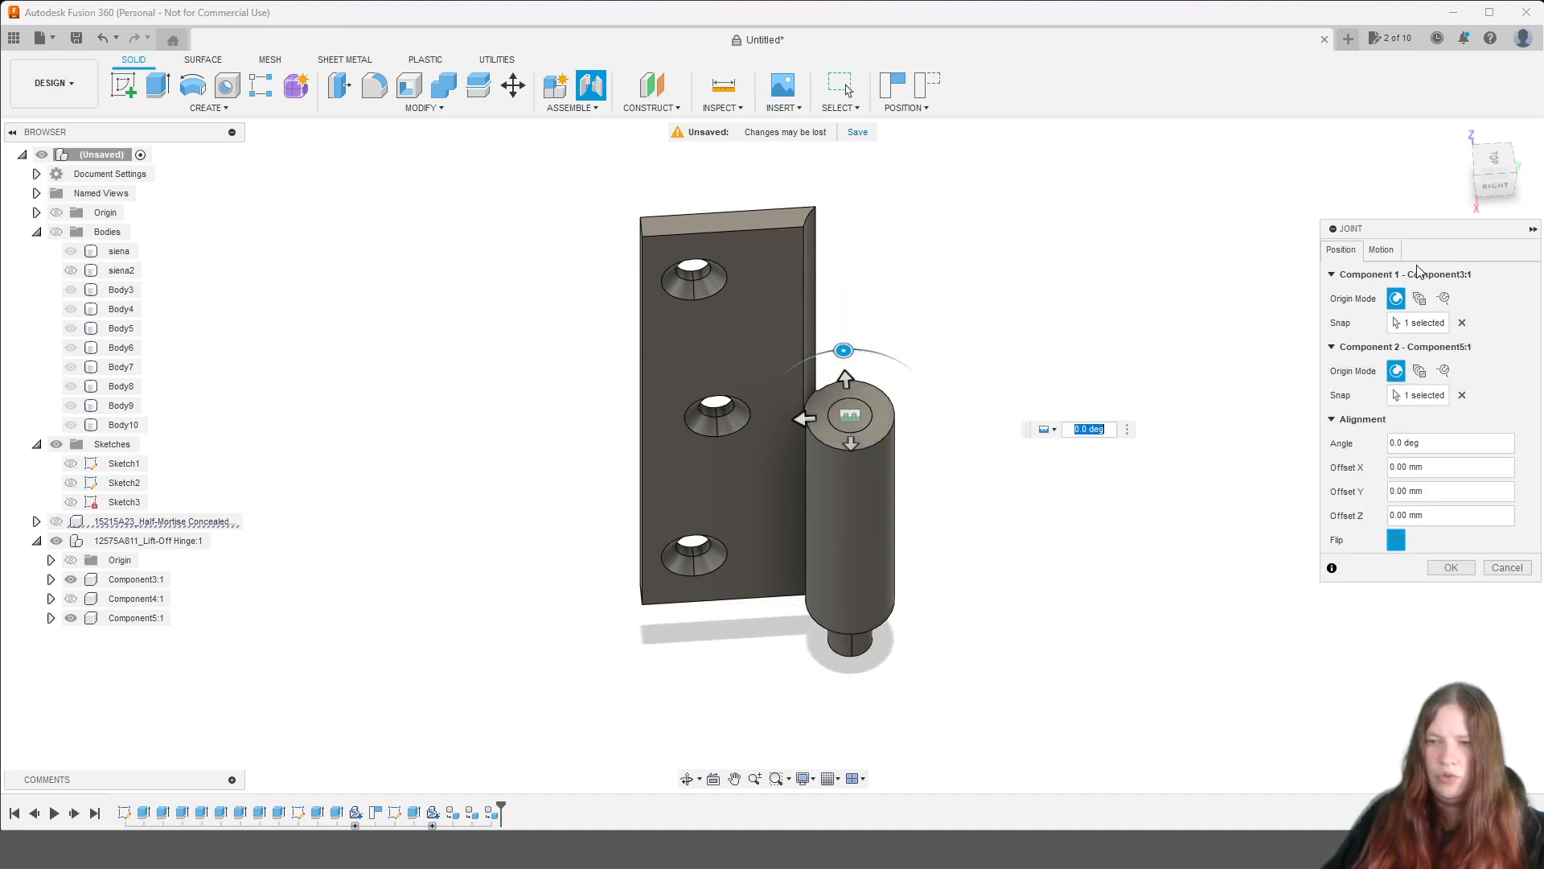
left_click(1381, 249)
left_click(1480, 275)
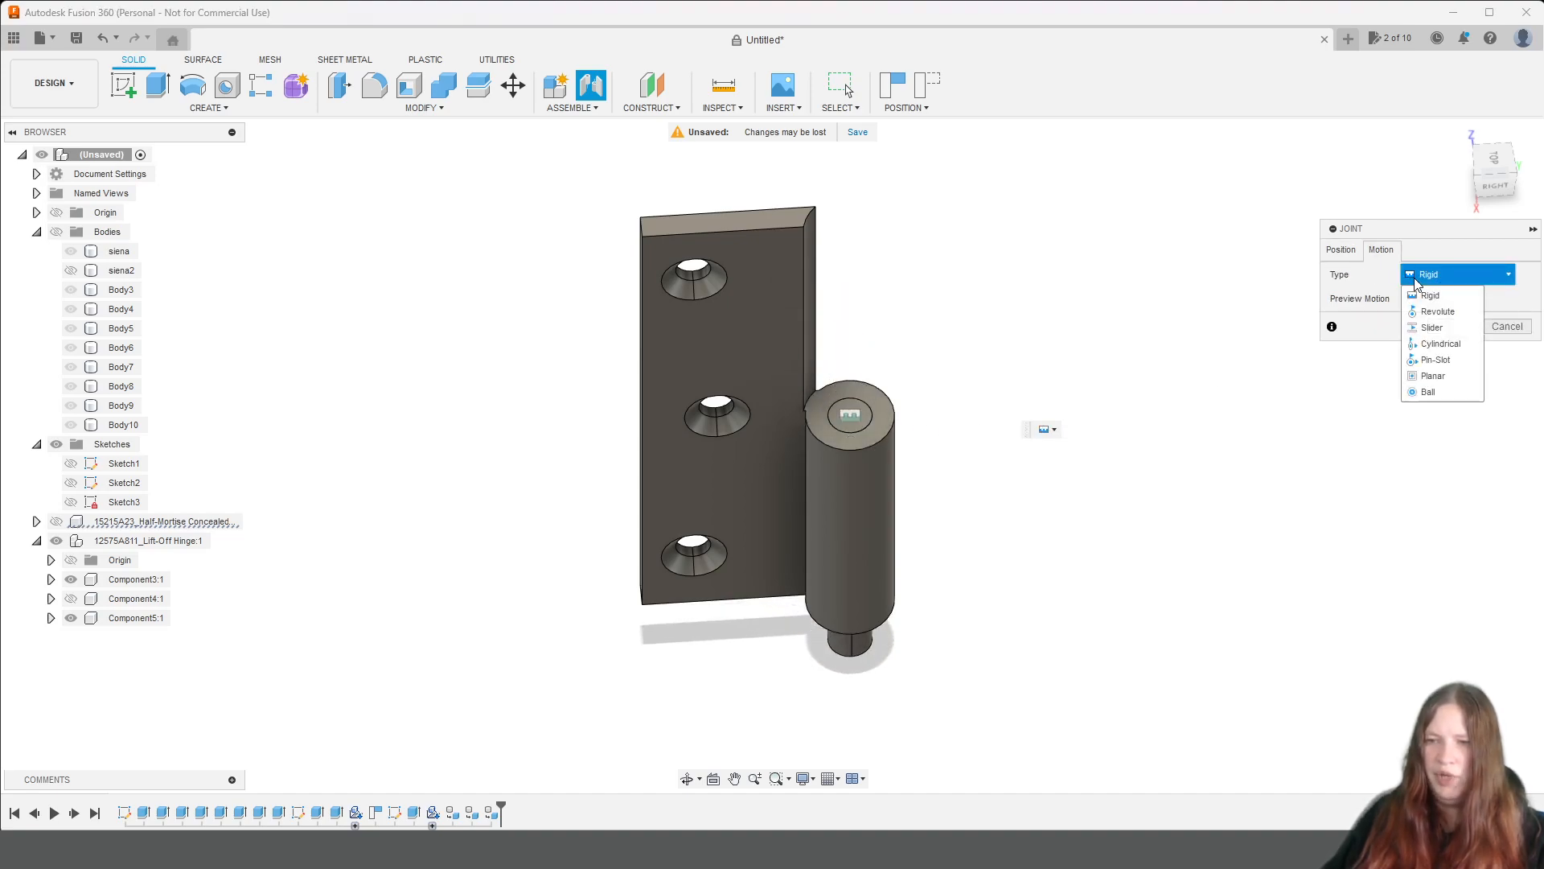
left_click(1454, 309)
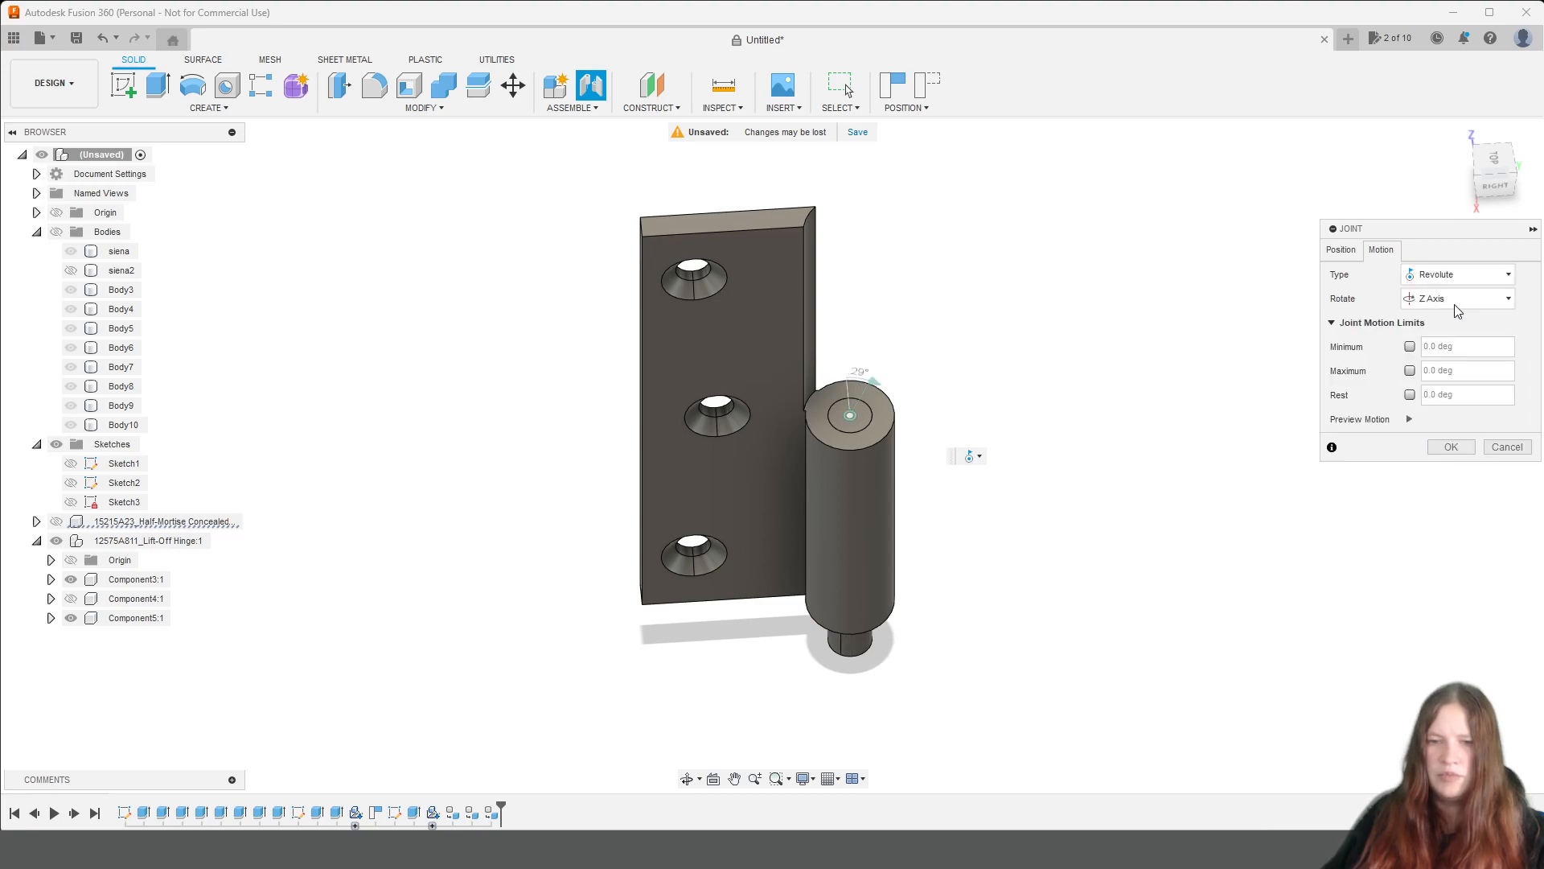
left_click(1342, 250)
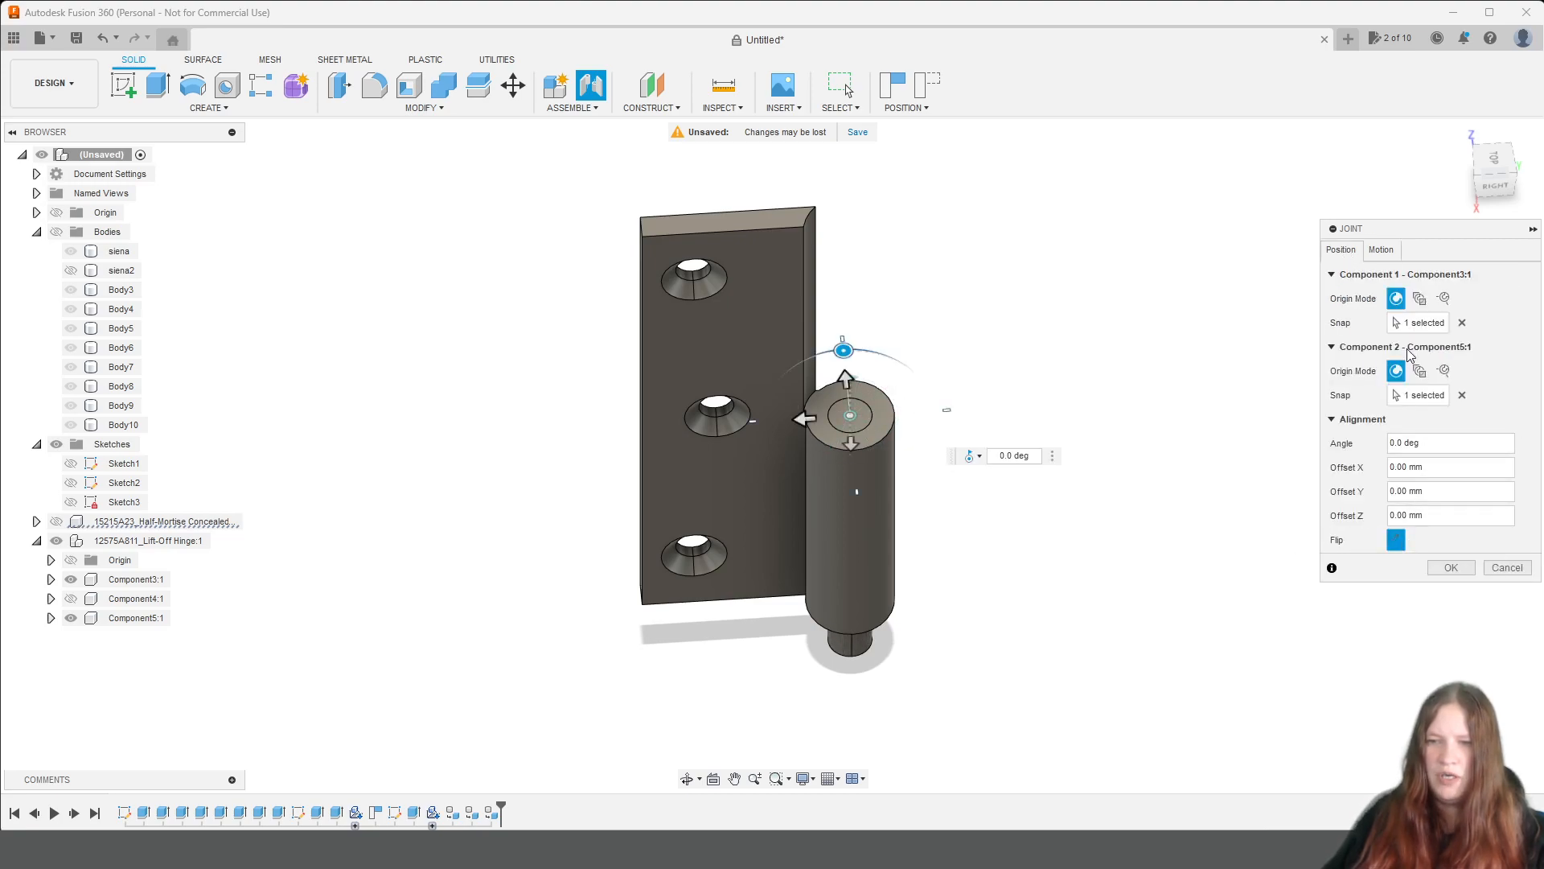
left_click(1381, 249)
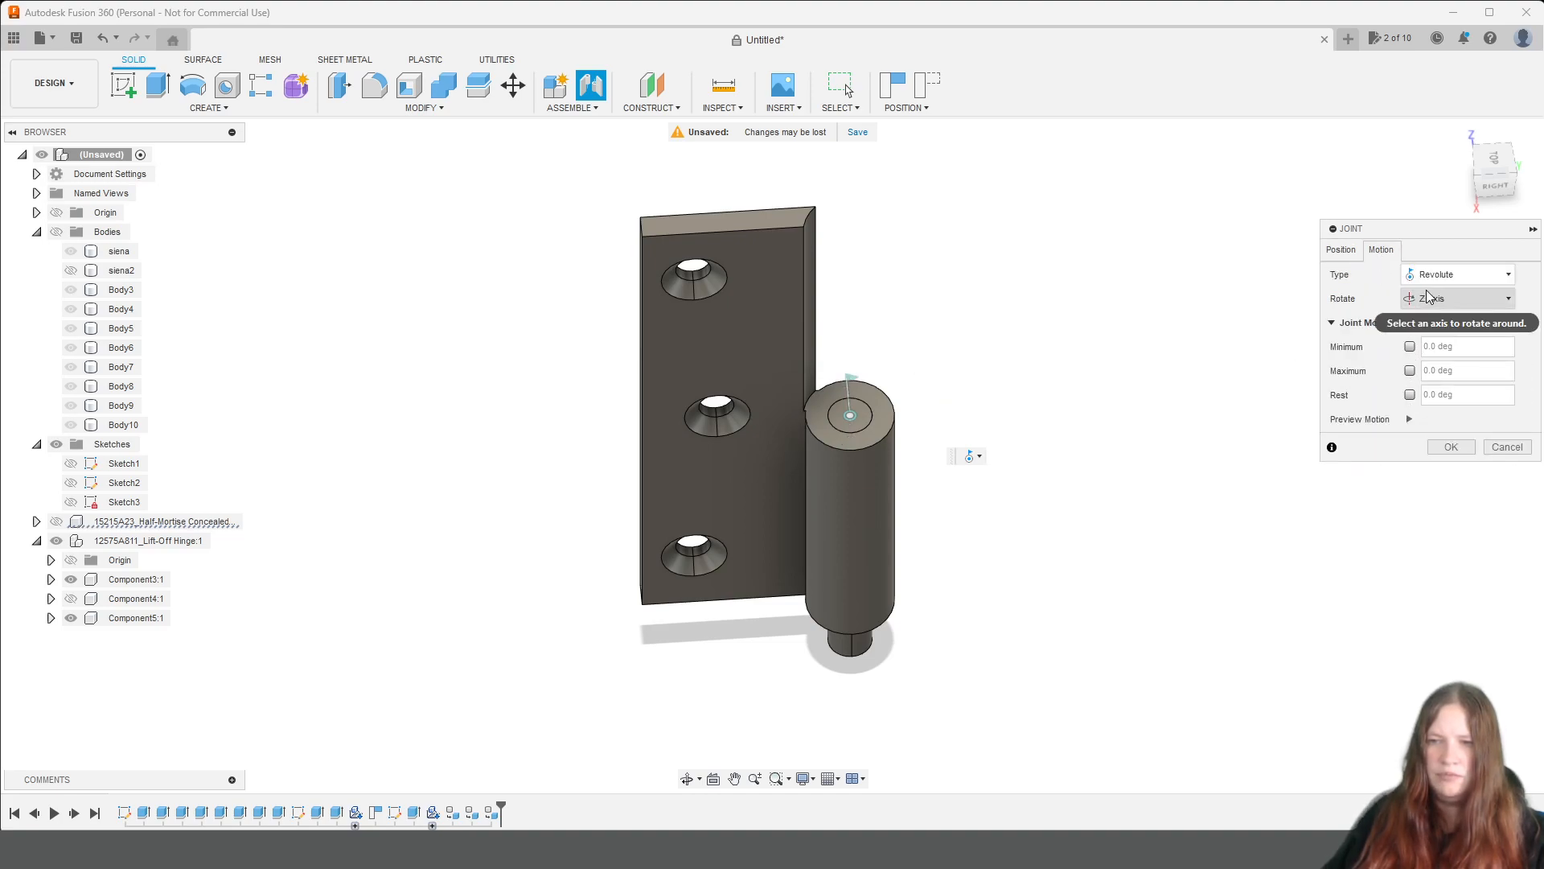
left_click(1343, 251)
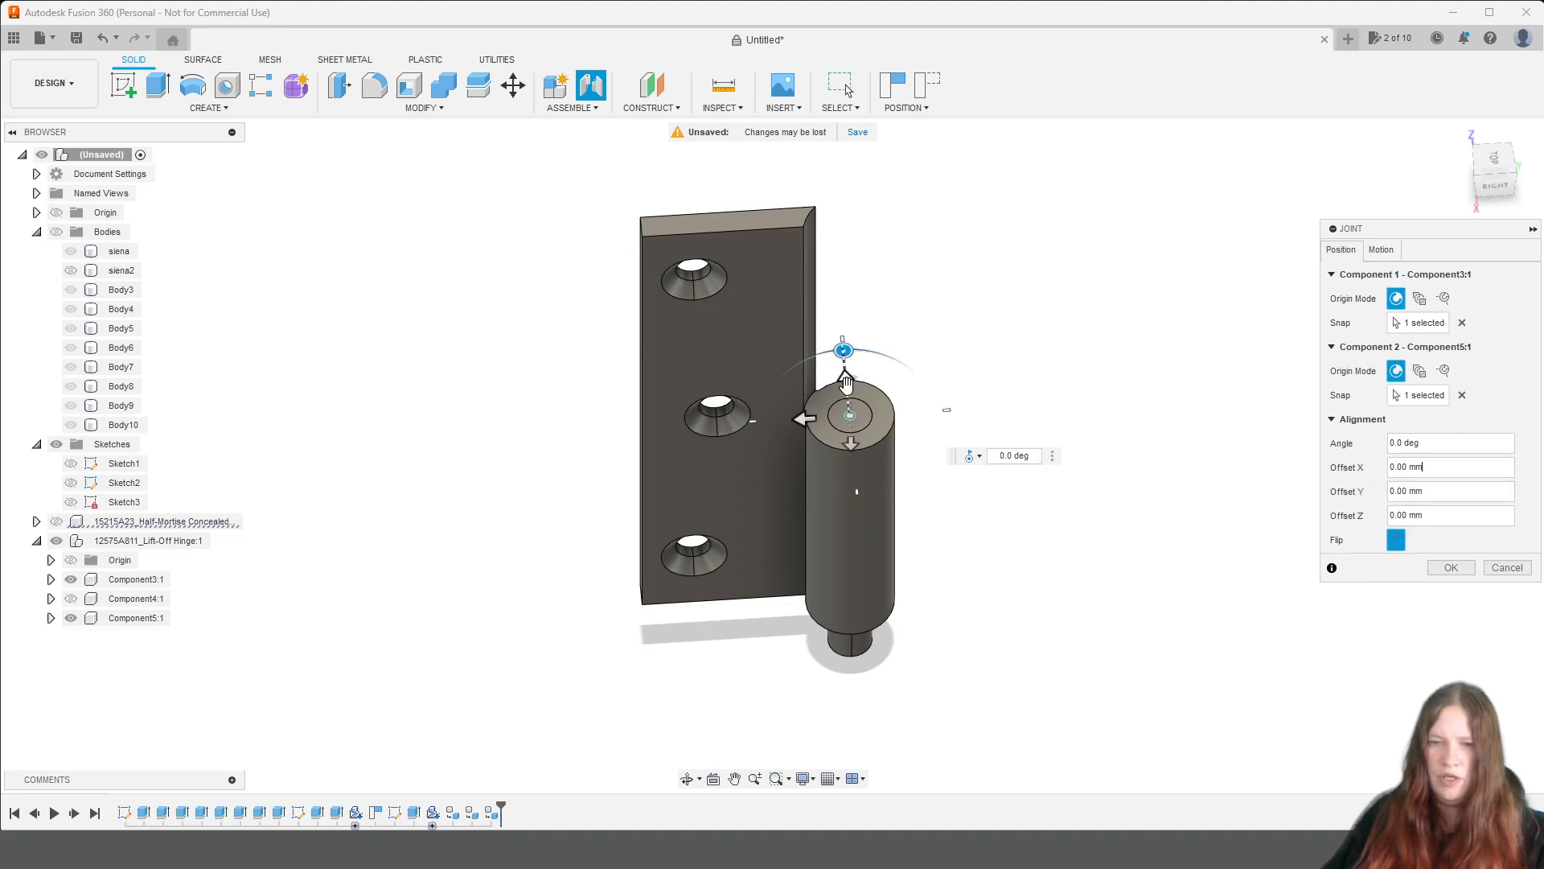
left_click_drag(846, 383, 851, 334)
key("Return")
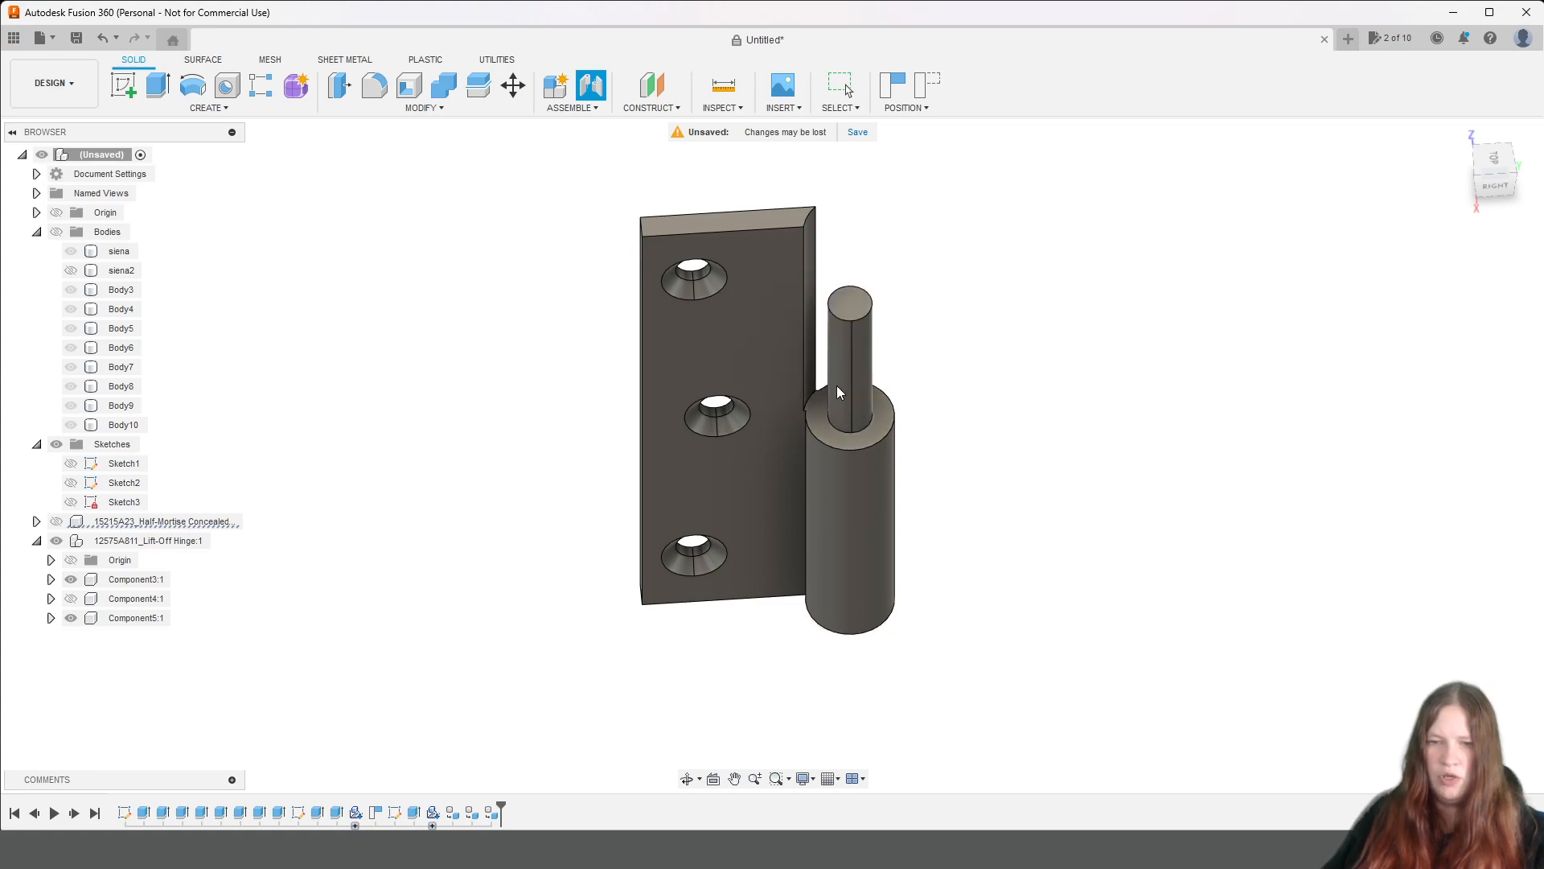
Start a joint from the Component5 leaf's bore centre to the pin's top face centre, hiding the pin temporarily to reach the bore.
left_click(574, 107)
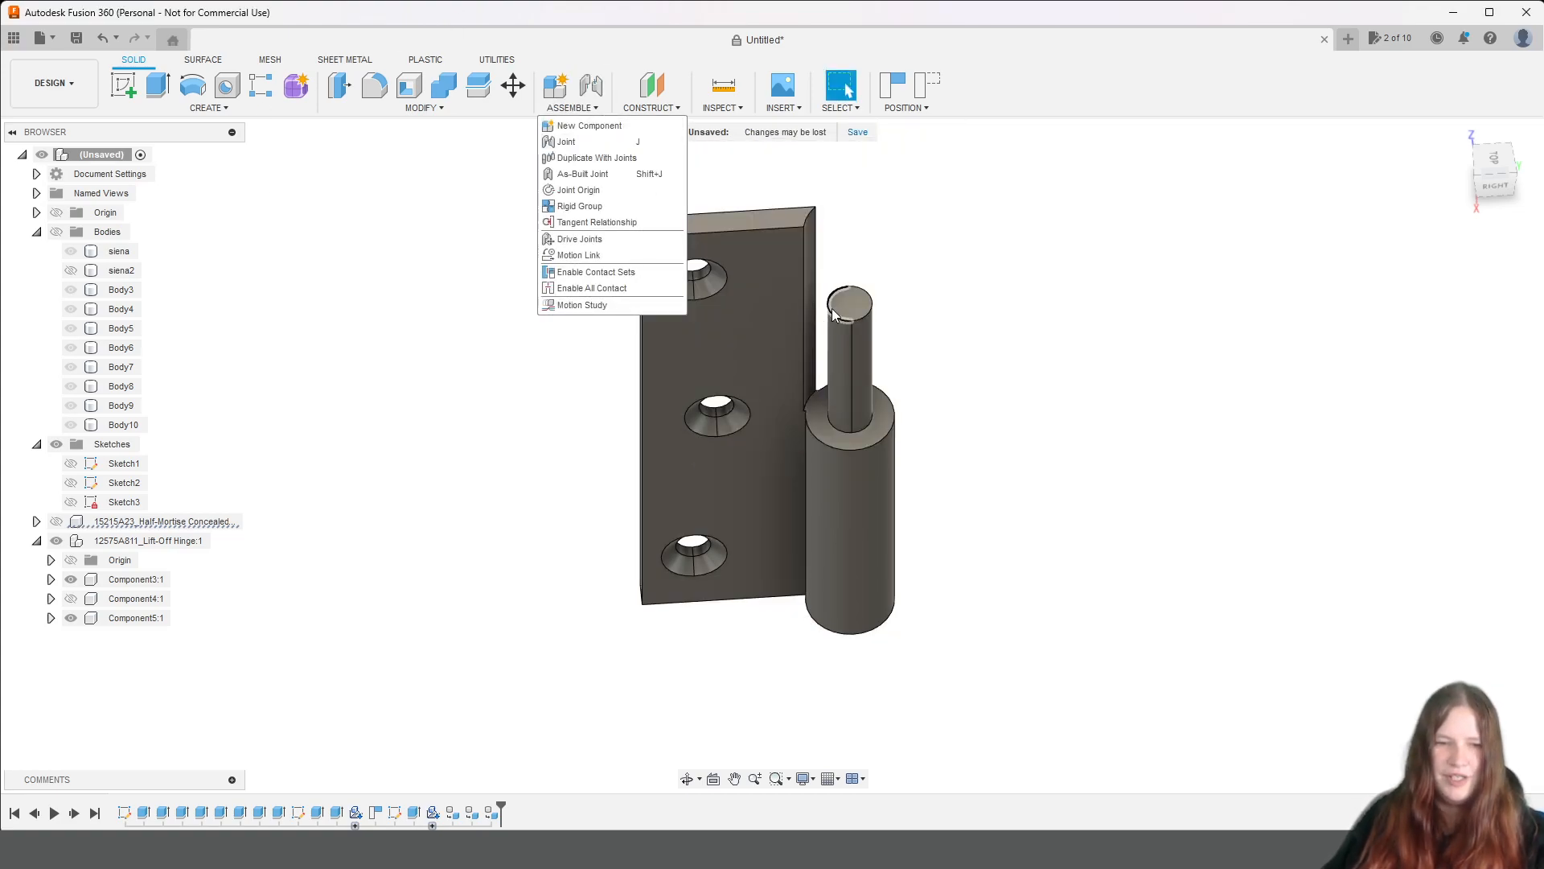
left_click(621, 141)
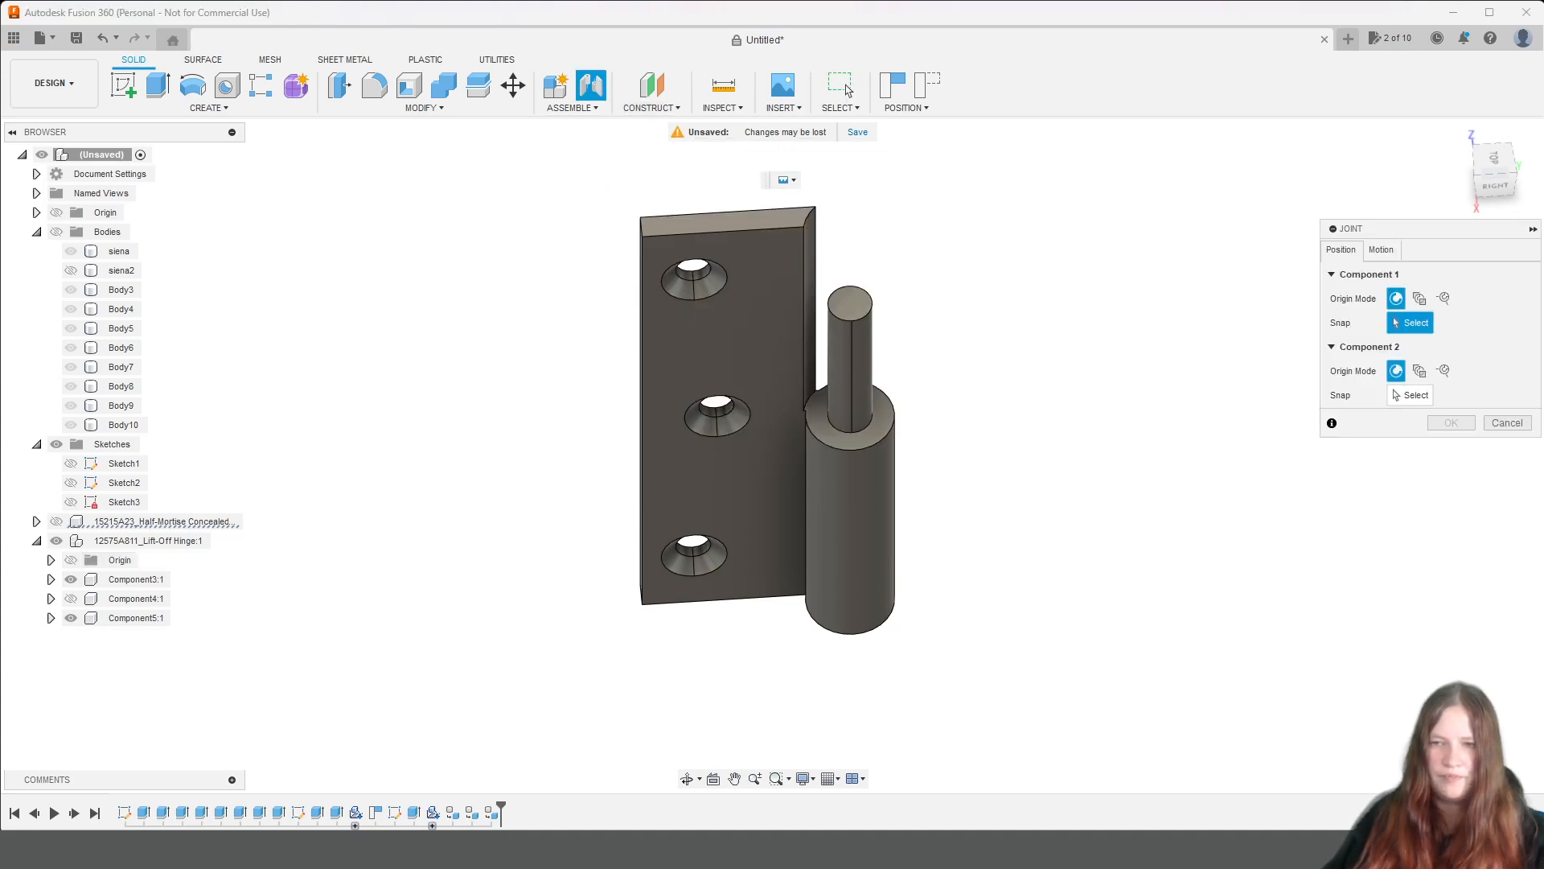
mouse_move(1501, 184)
left_mouse_down()
mouse_move(1501, 120)
mouse_move(1501, 187)
left_mouse_up()
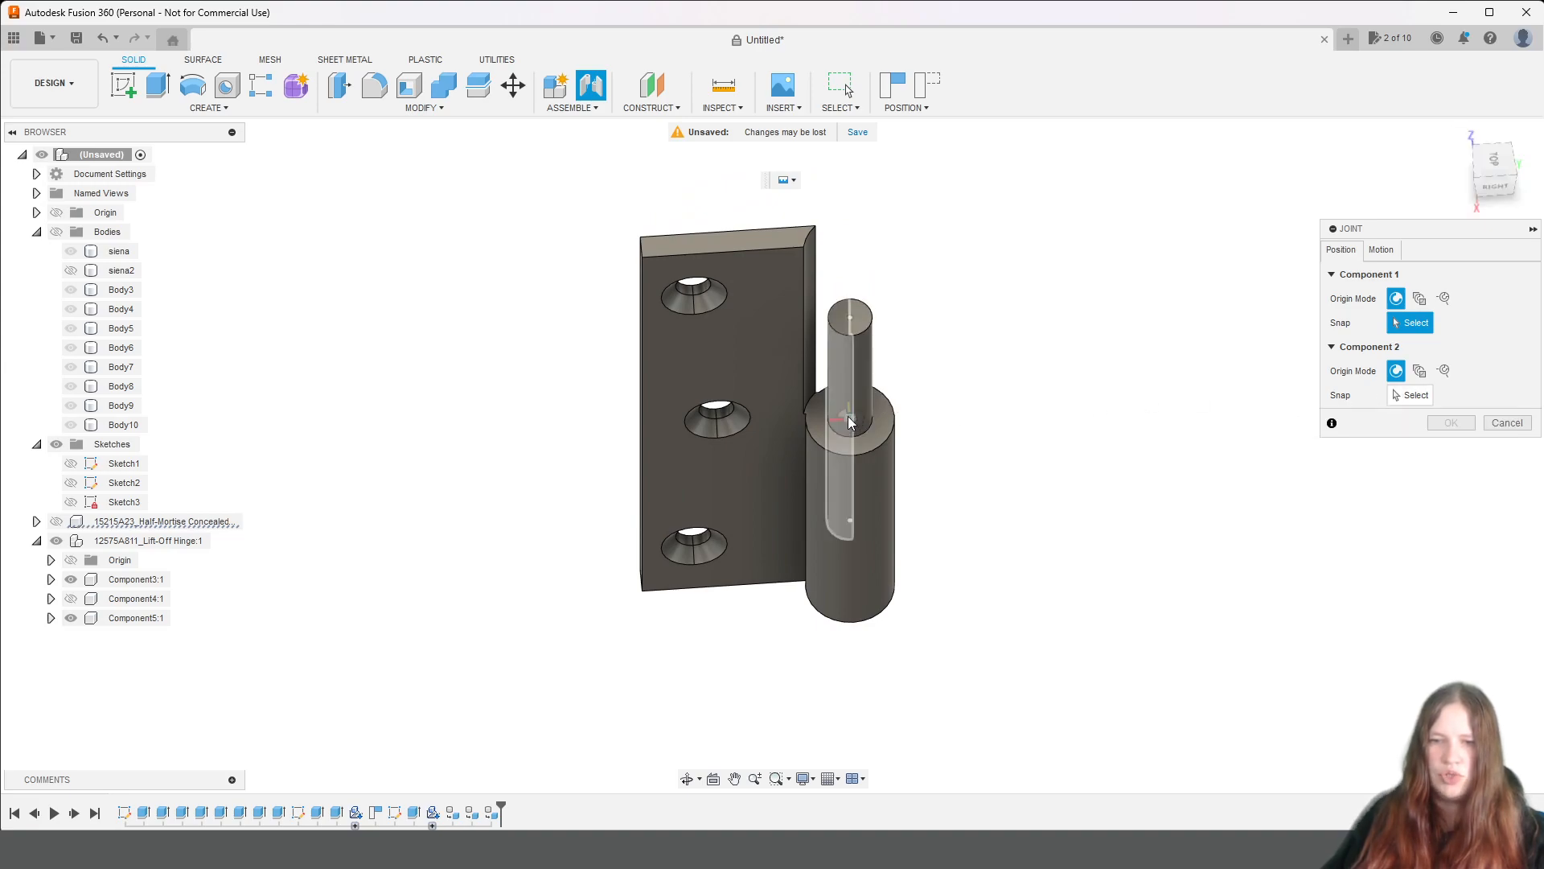
left_click(71, 580)
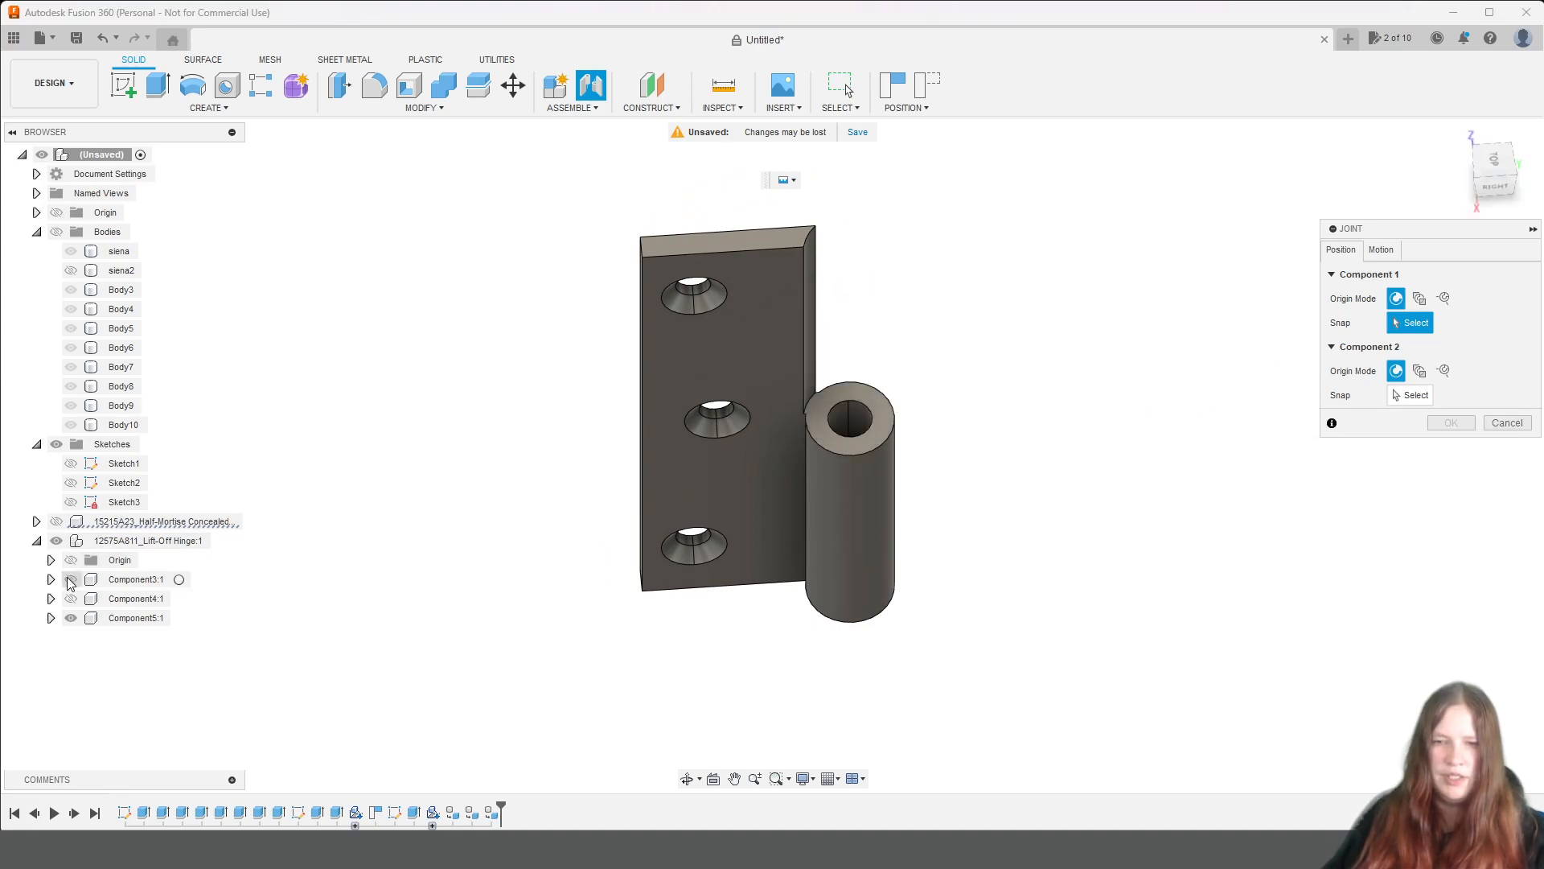
left_click(858, 419)
left_click(70, 579)
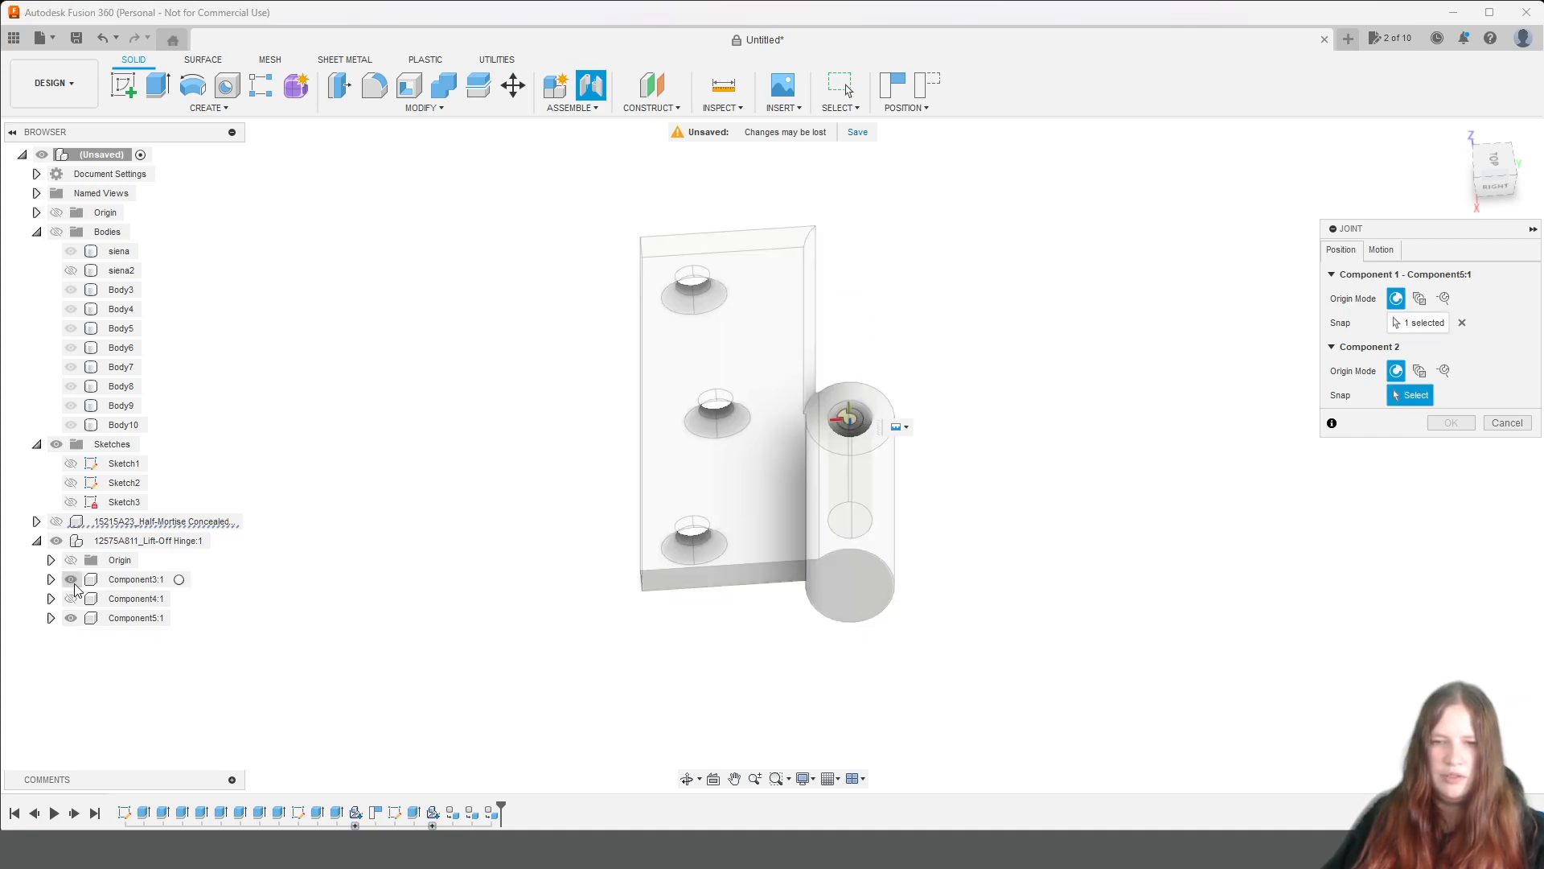
left_click(855, 317)
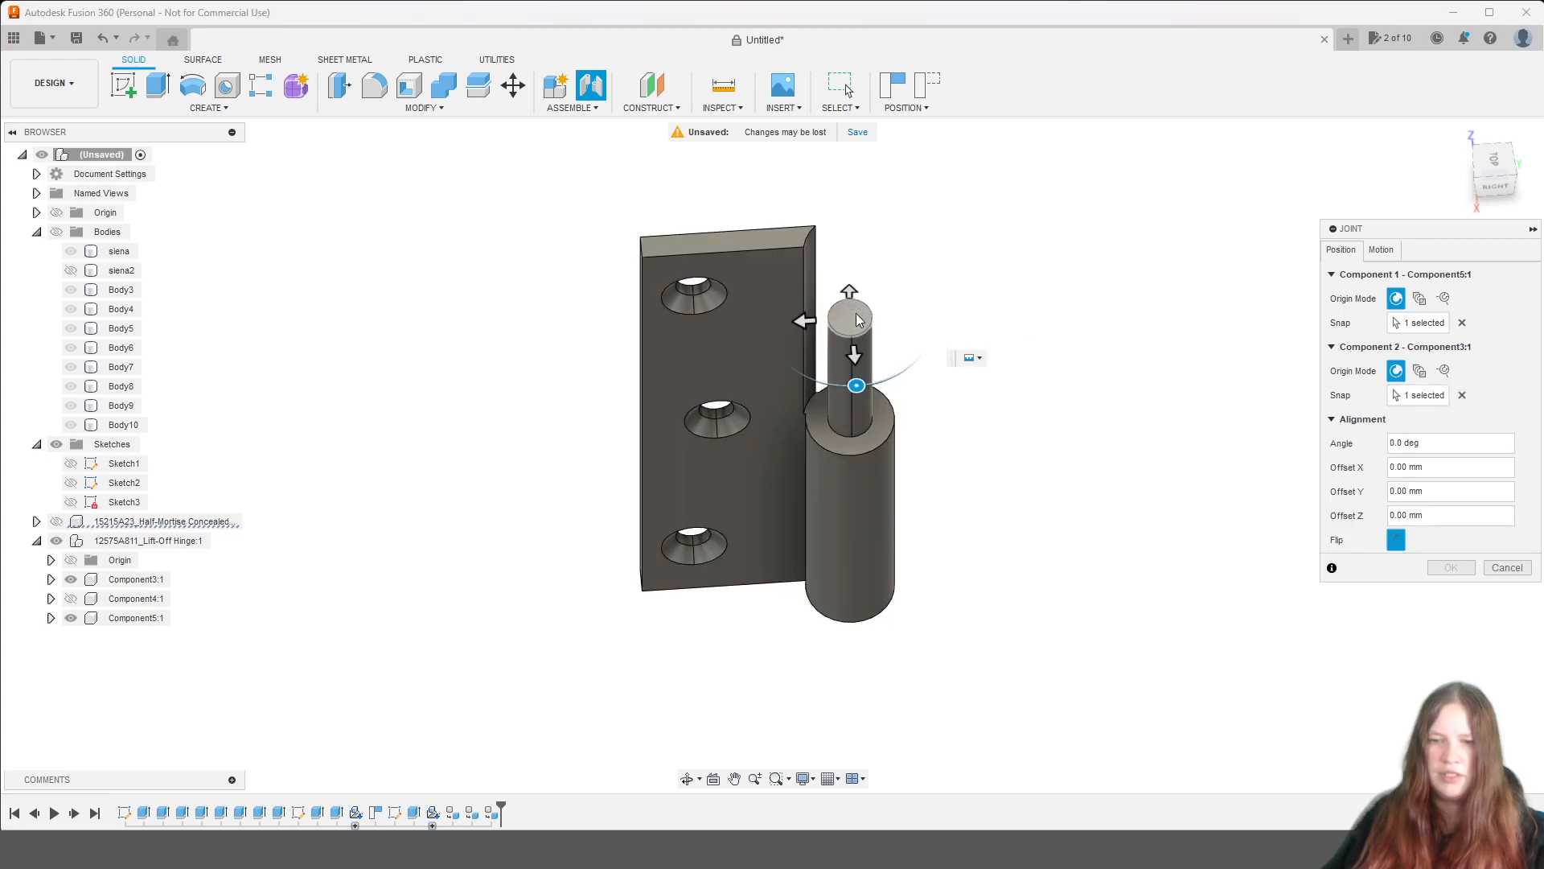
Set the joint's motion type to Revolute about the Z axis.
left_click(1394, 250)
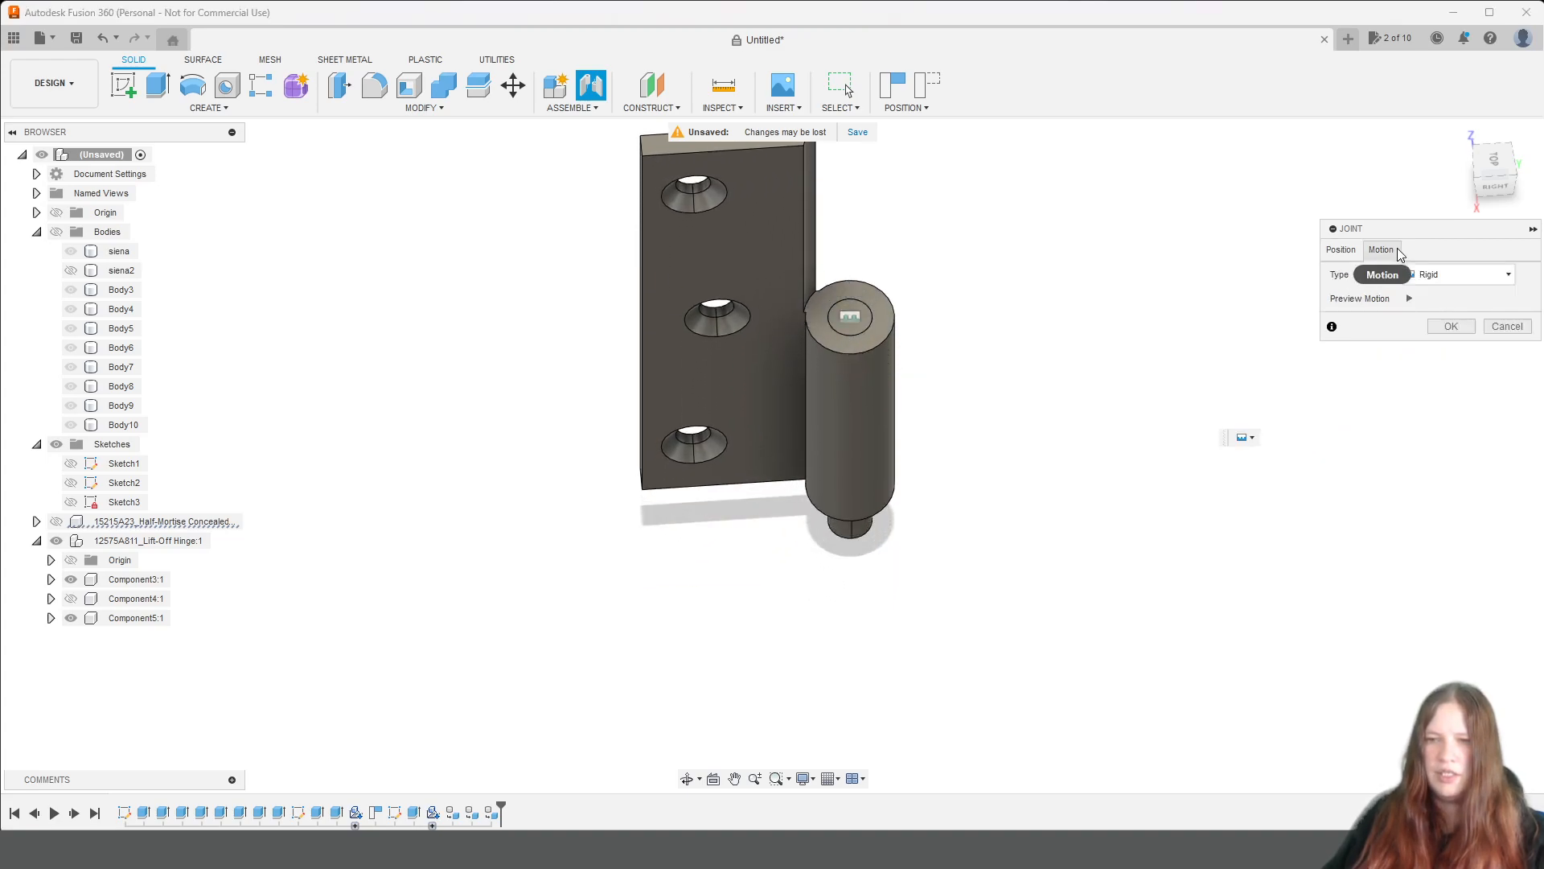
left_click(1448, 274)
left_click(1448, 293)
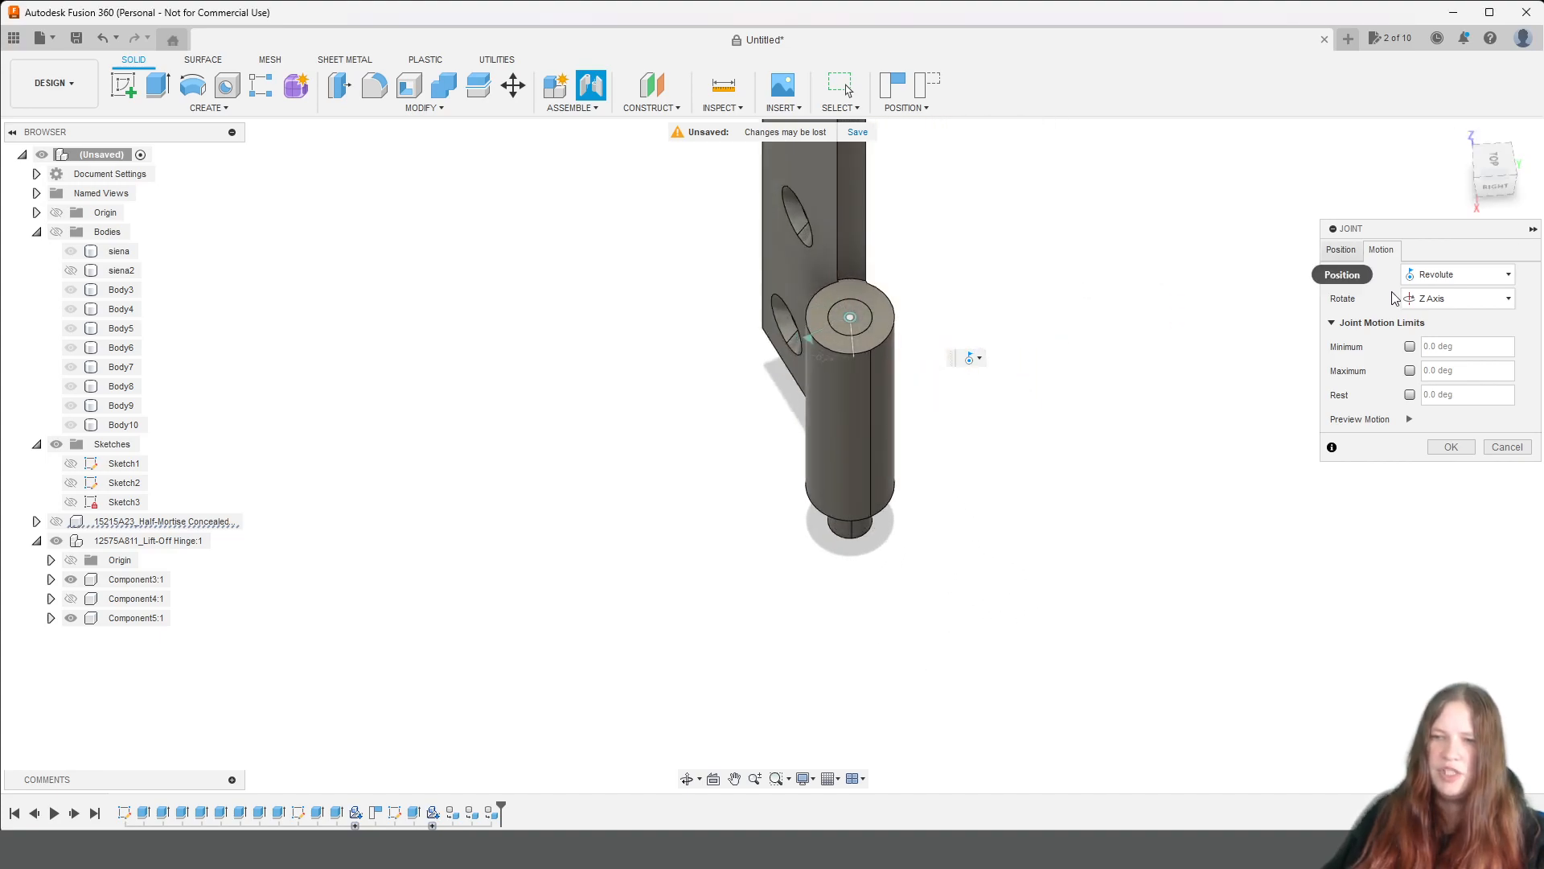
Offset the joint by -22 mm along Z so the pin stands out of the leaf's barrel.
left_click(1341, 250)
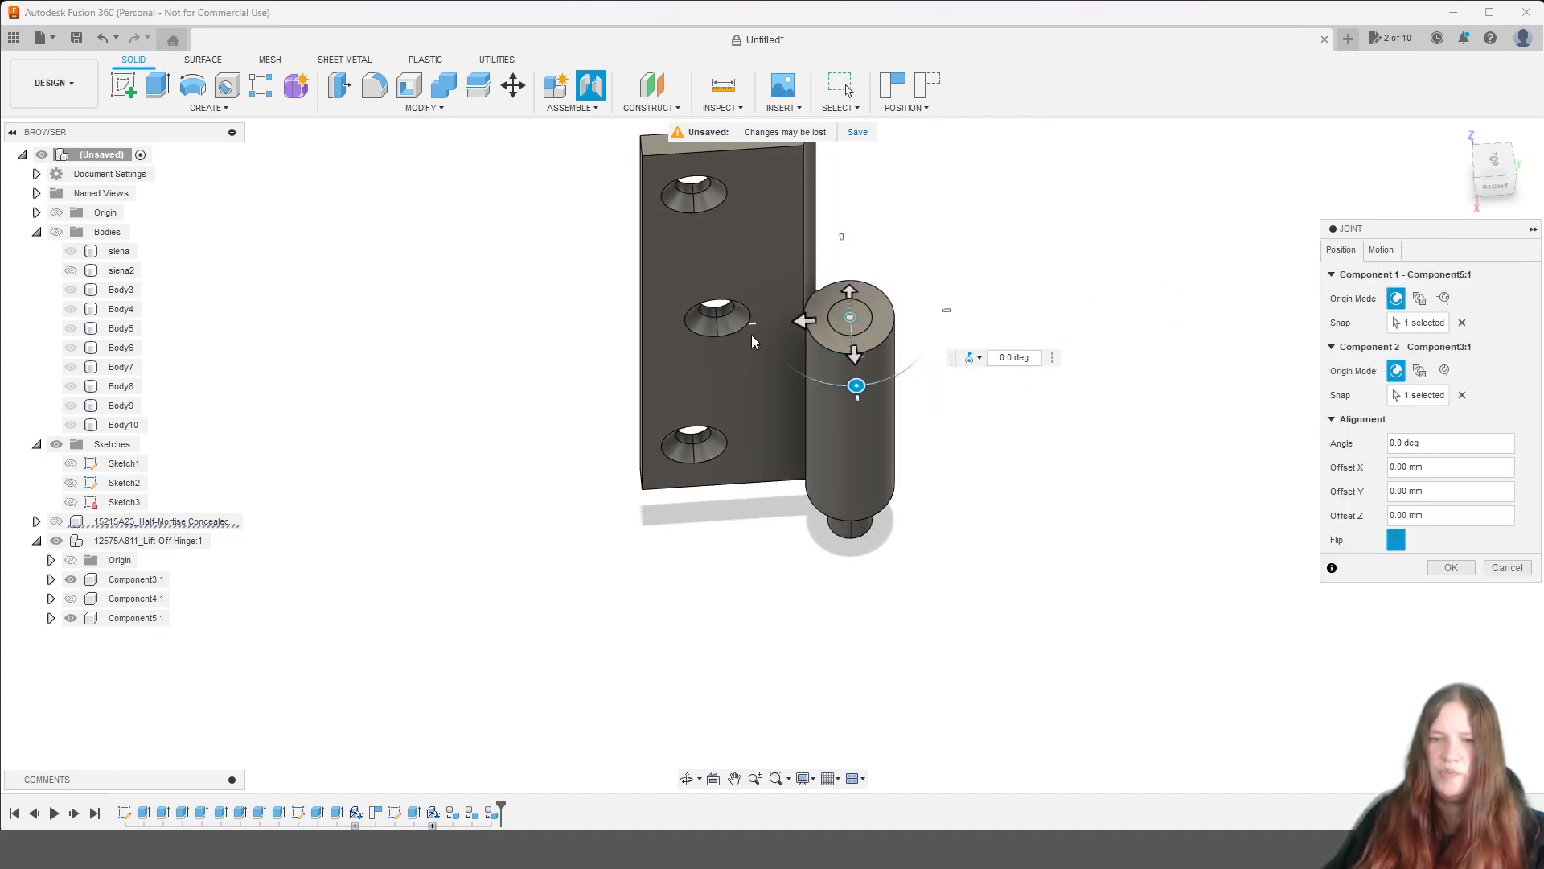
left_click_drag(1496, 186, 1497, 136)
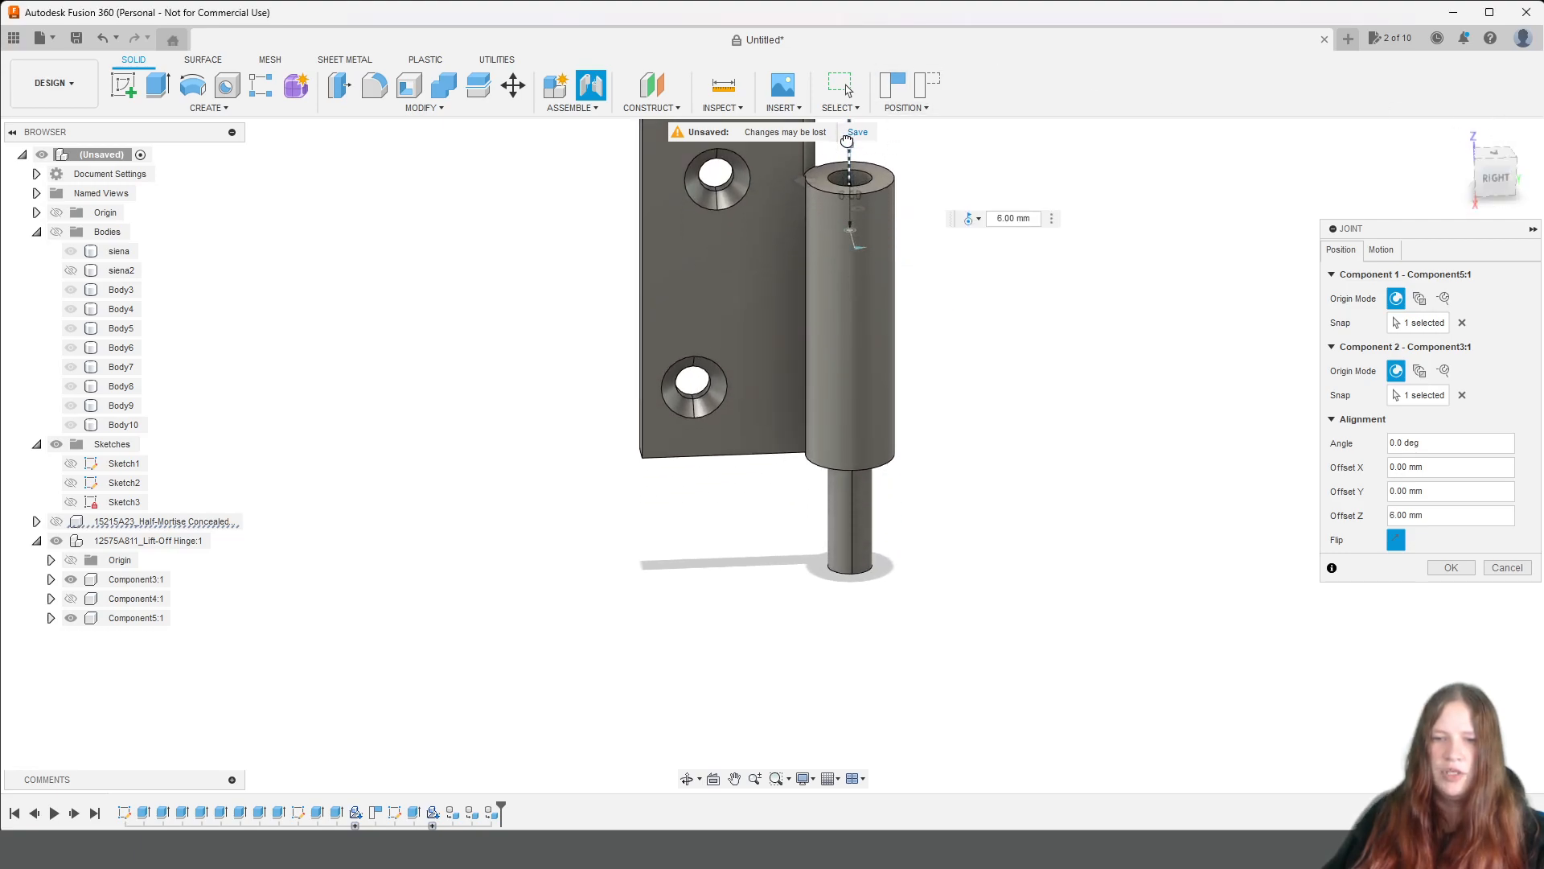
left_click(852, 552)
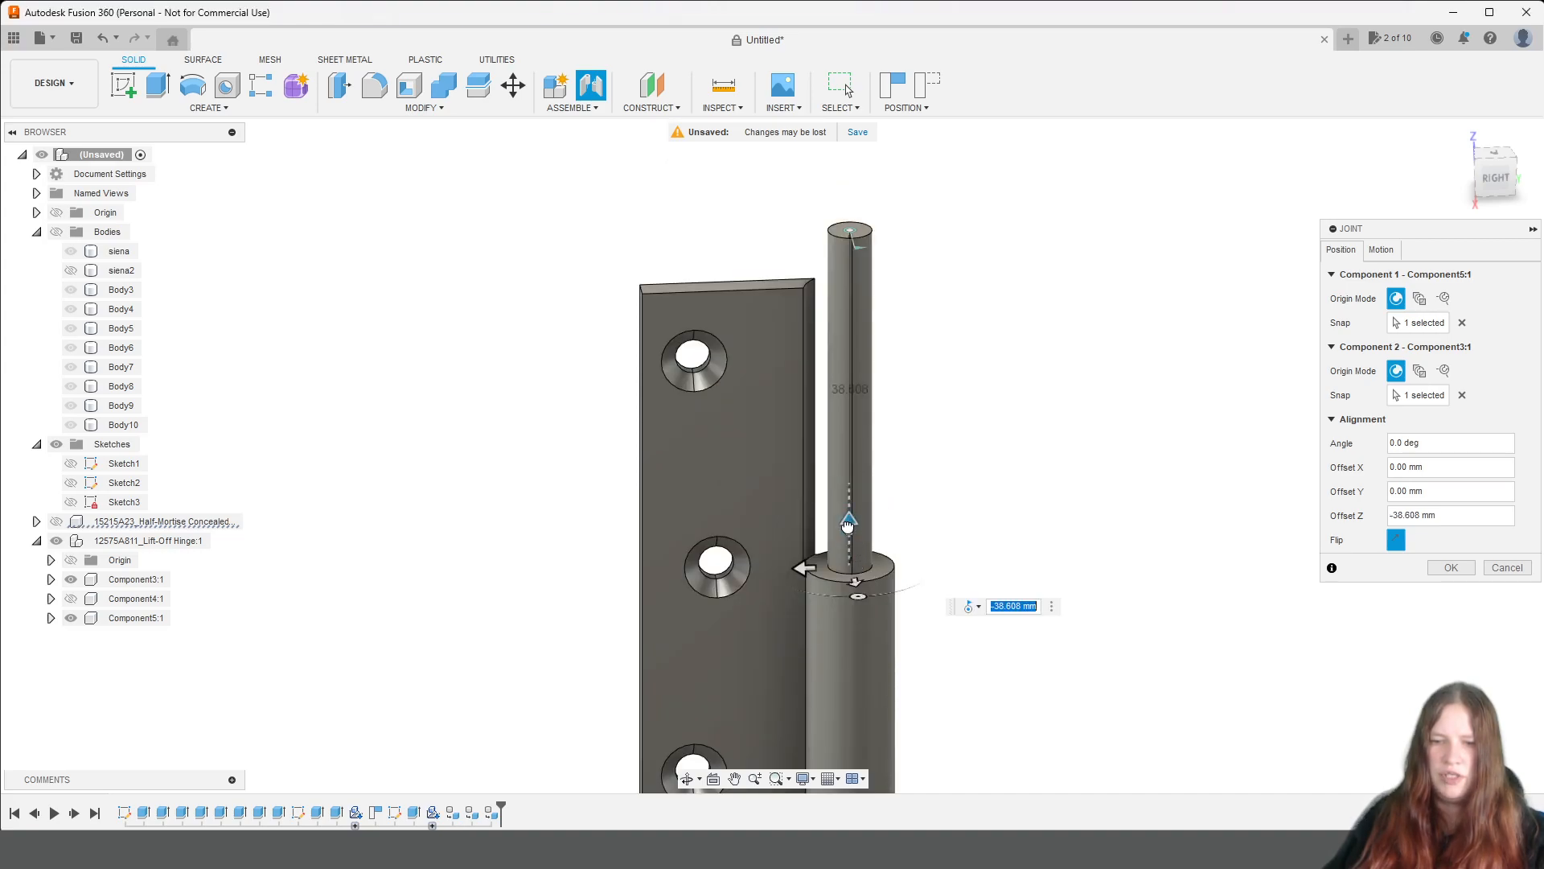
left_click_drag(848, 608, 849, 378)
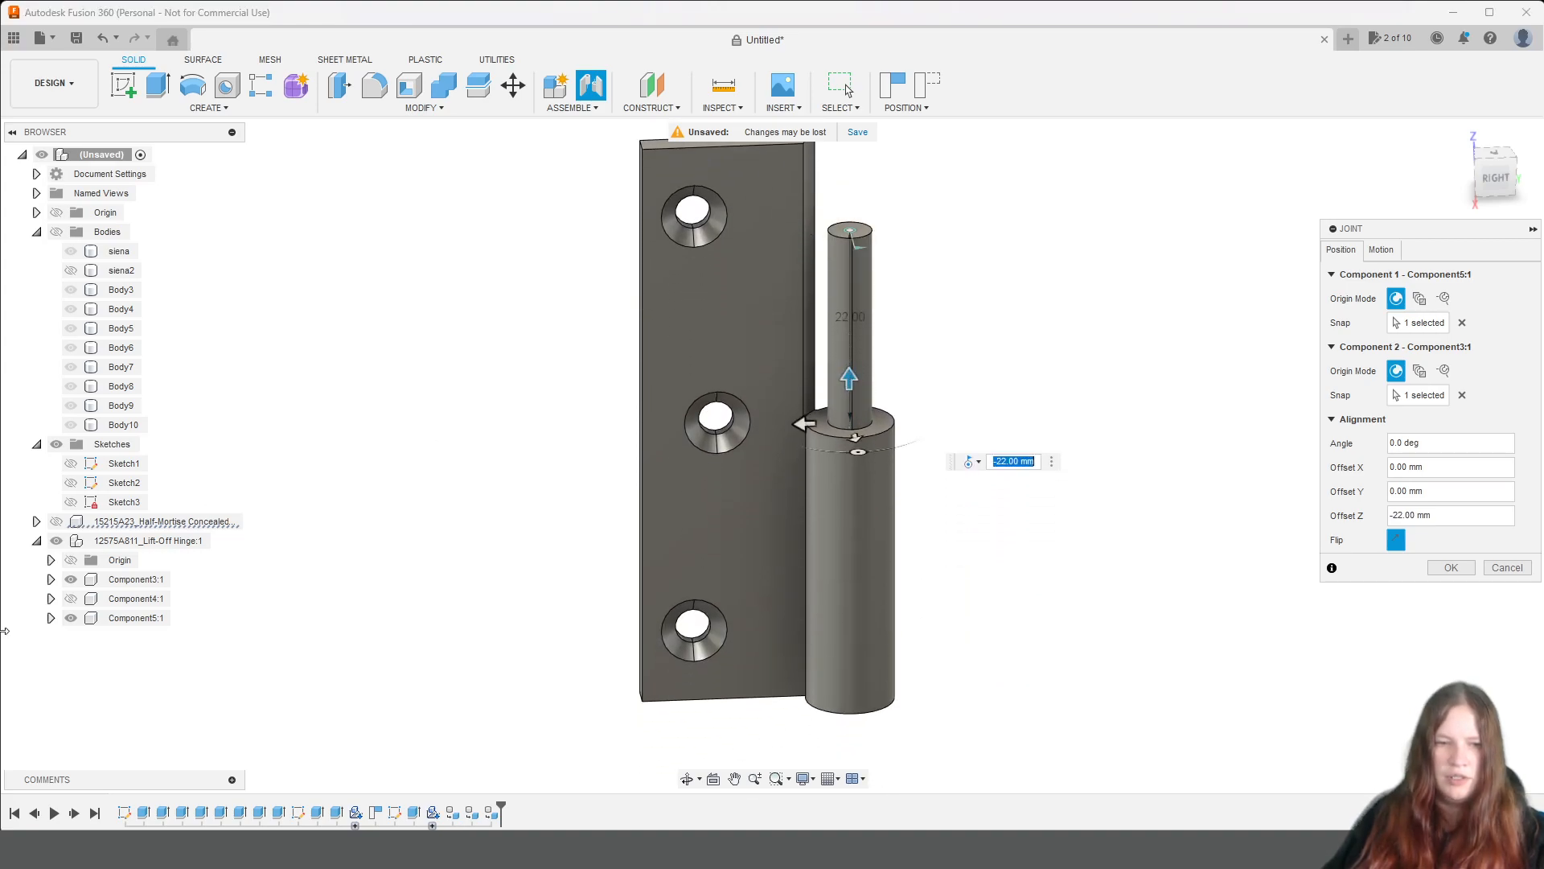
Show the Component4 leaf again and set the joint's Z offset to -19 mm to bring the two hinge barrels together.
left_click(72, 599)
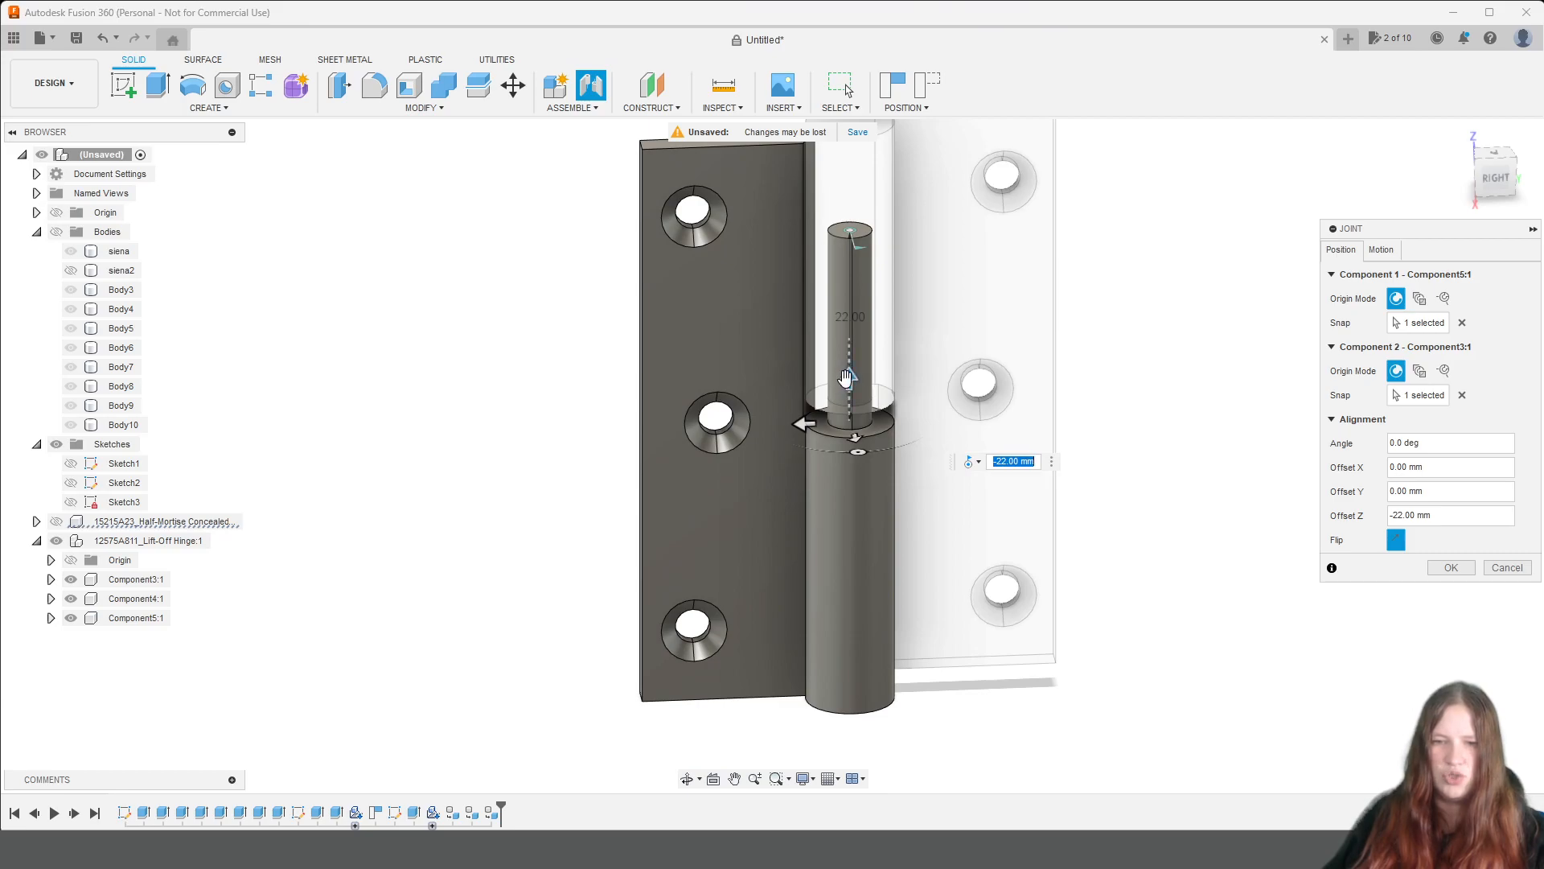
left_click_drag(850, 376, 849, 367)
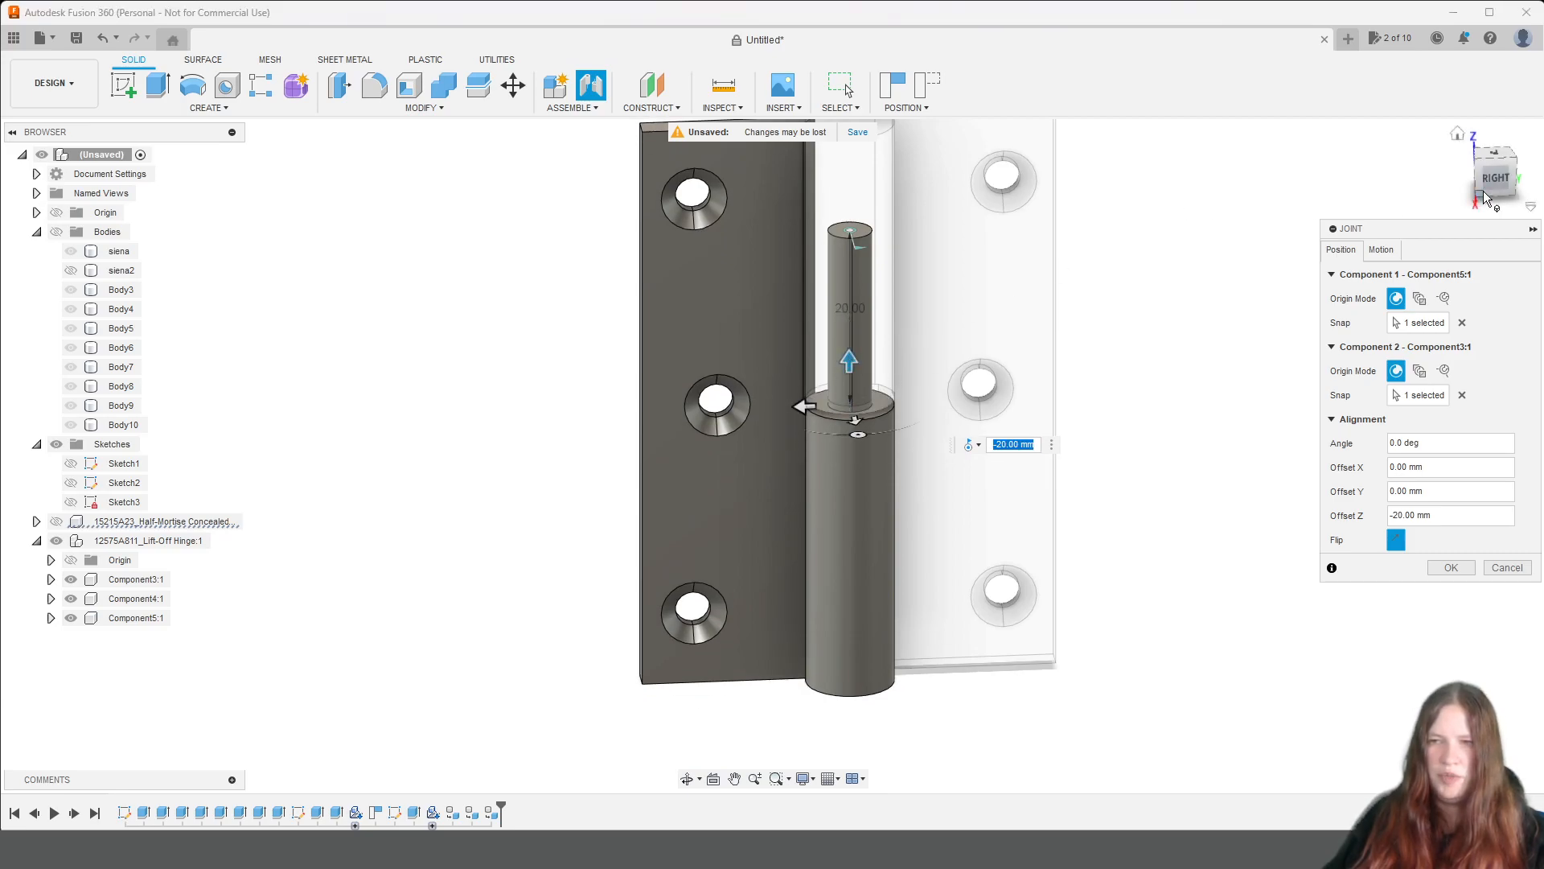
left_click(1495, 171)
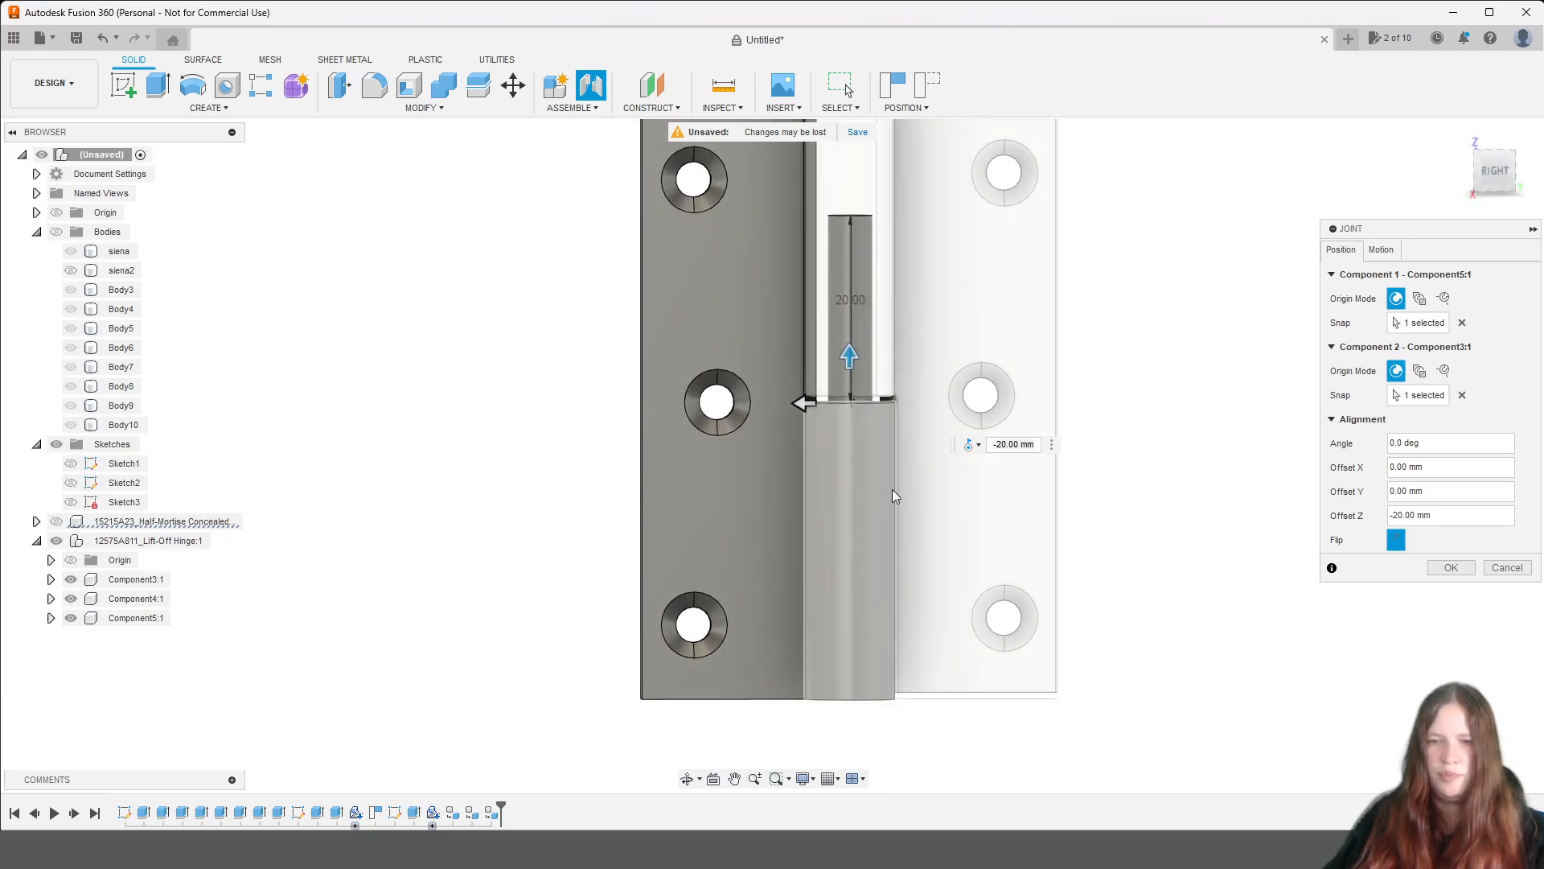
scroll(853, 387, "up", 5)
left_click_drag(834, 383, 834, 370)
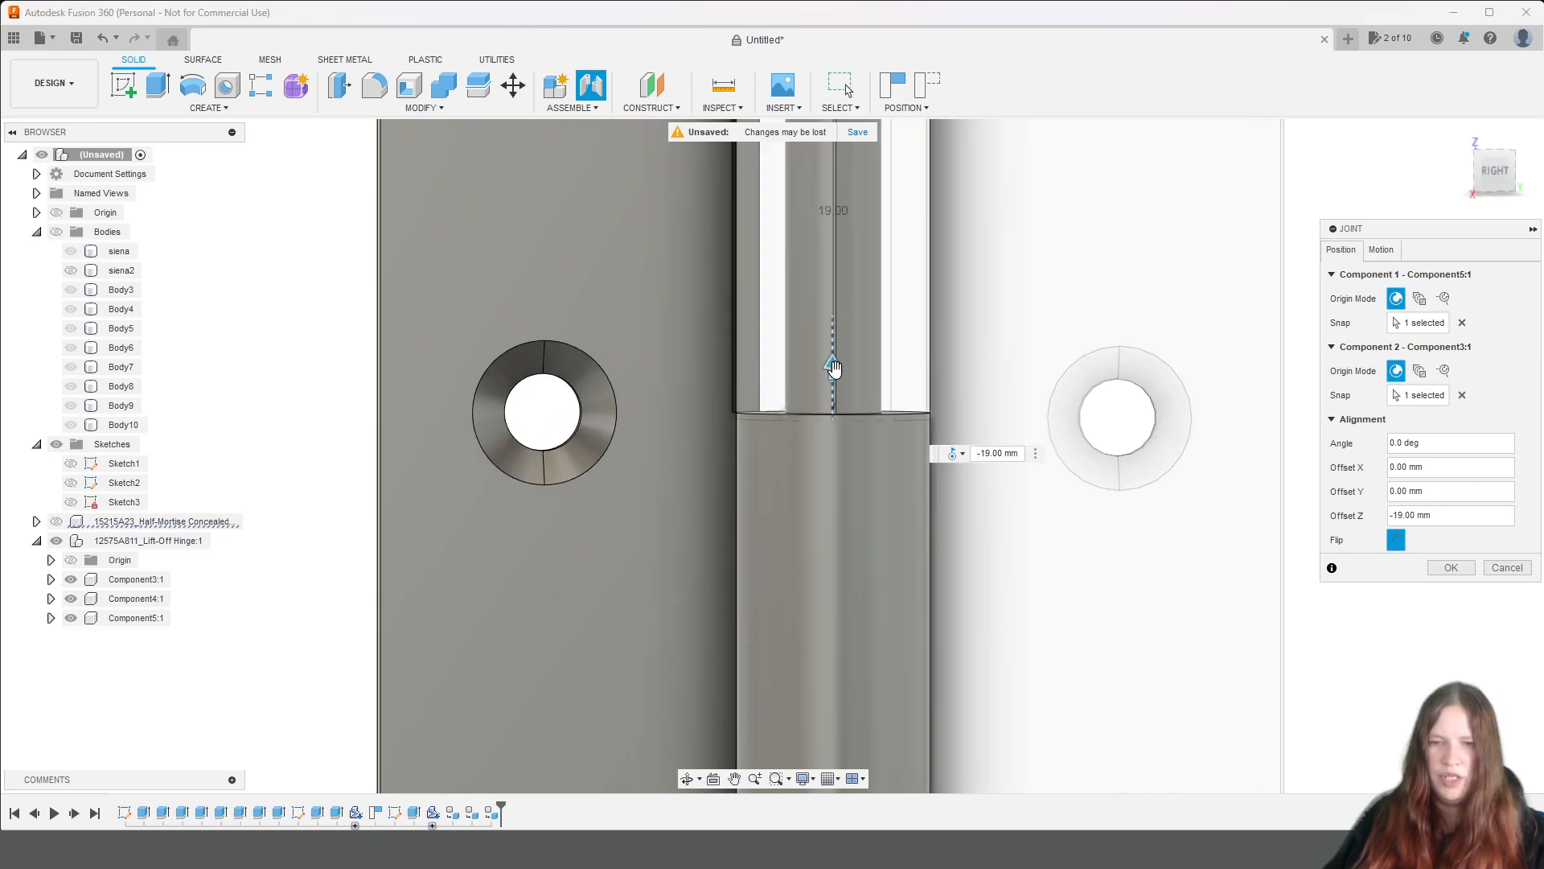
scroll(1038, 430, "down", 5)
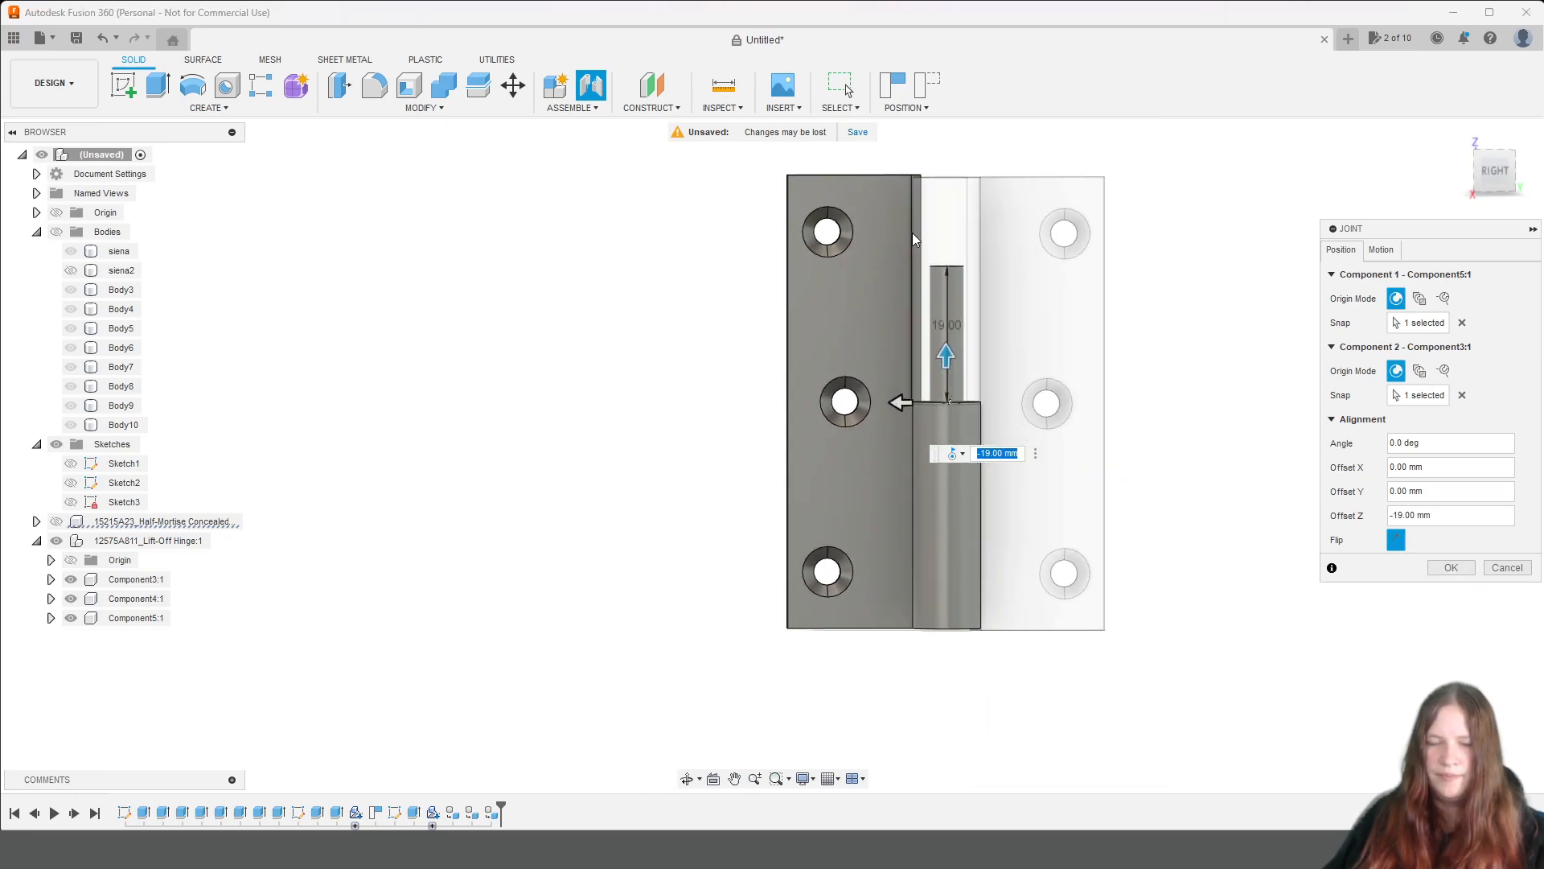
Try a Z offset of -18 mm for the joint while checking the leaves' upper edges.
scroll(925, 225, "up", 6)
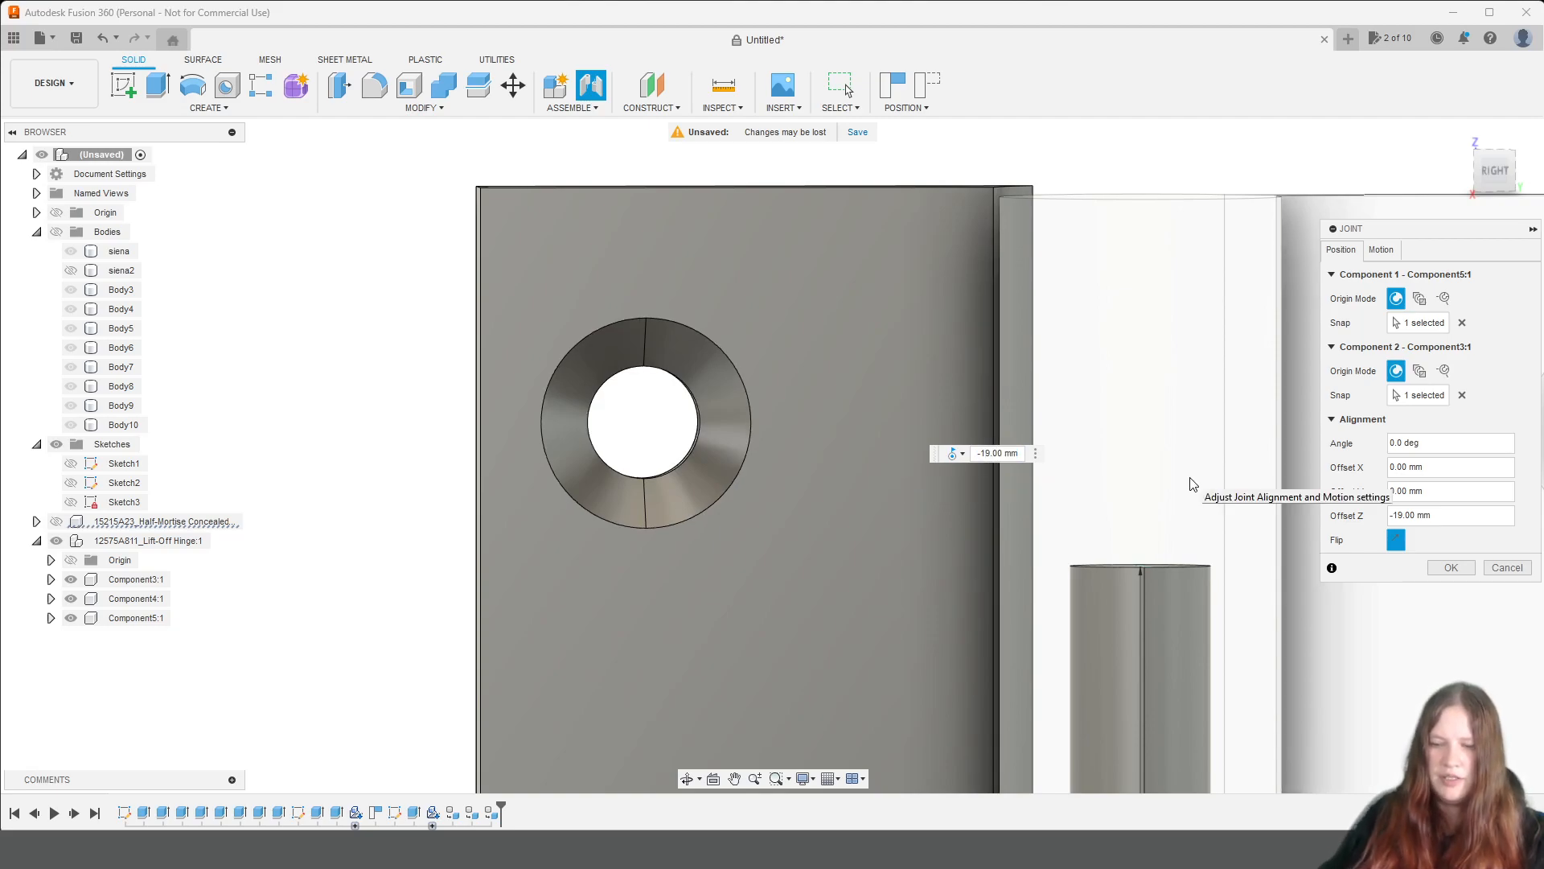
key("BackSpace")
type("8")
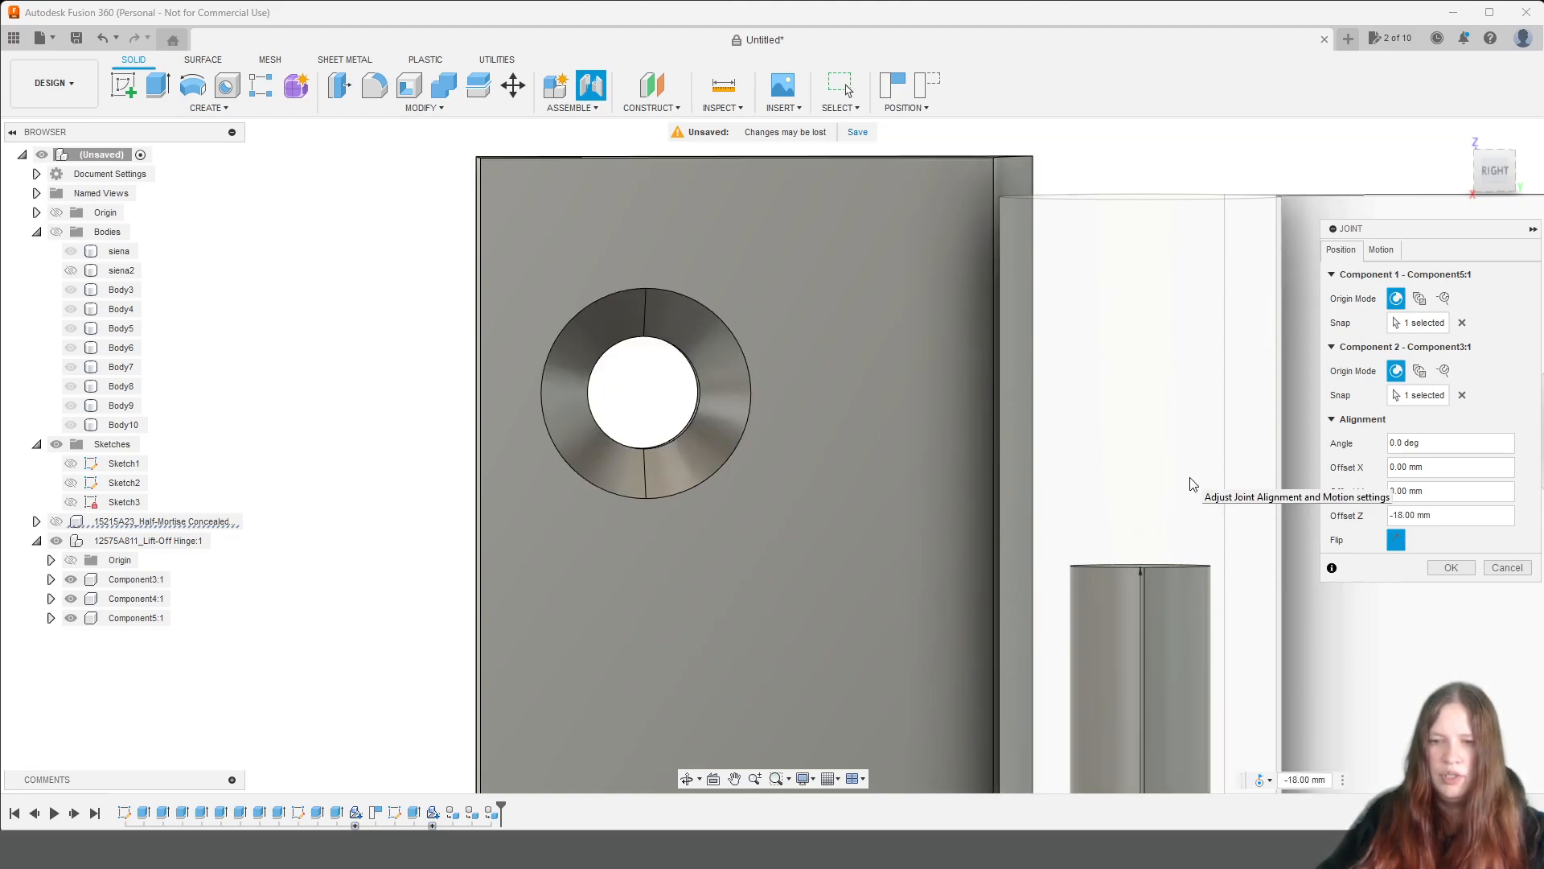
Set the joint's Z offset to -19.40 mm so the leaves align, and complete the joint.
scroll(1168, 375, "down", 4)
middle_click_drag(1176, 393, 1081, 349)
left_click(1417, 518)
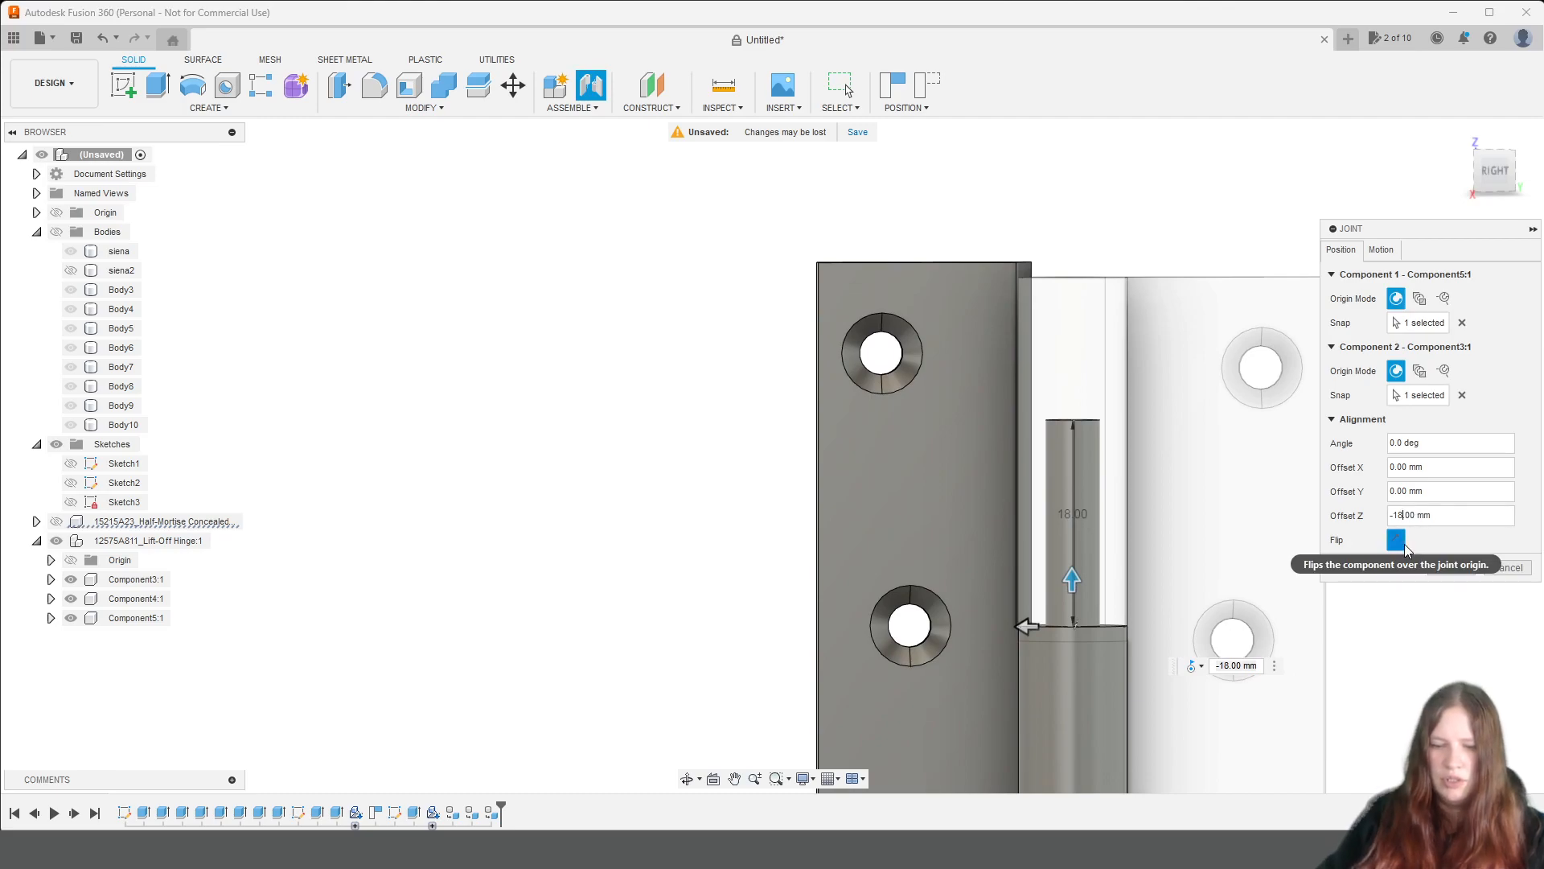
key("BackSpace")
type("9.")
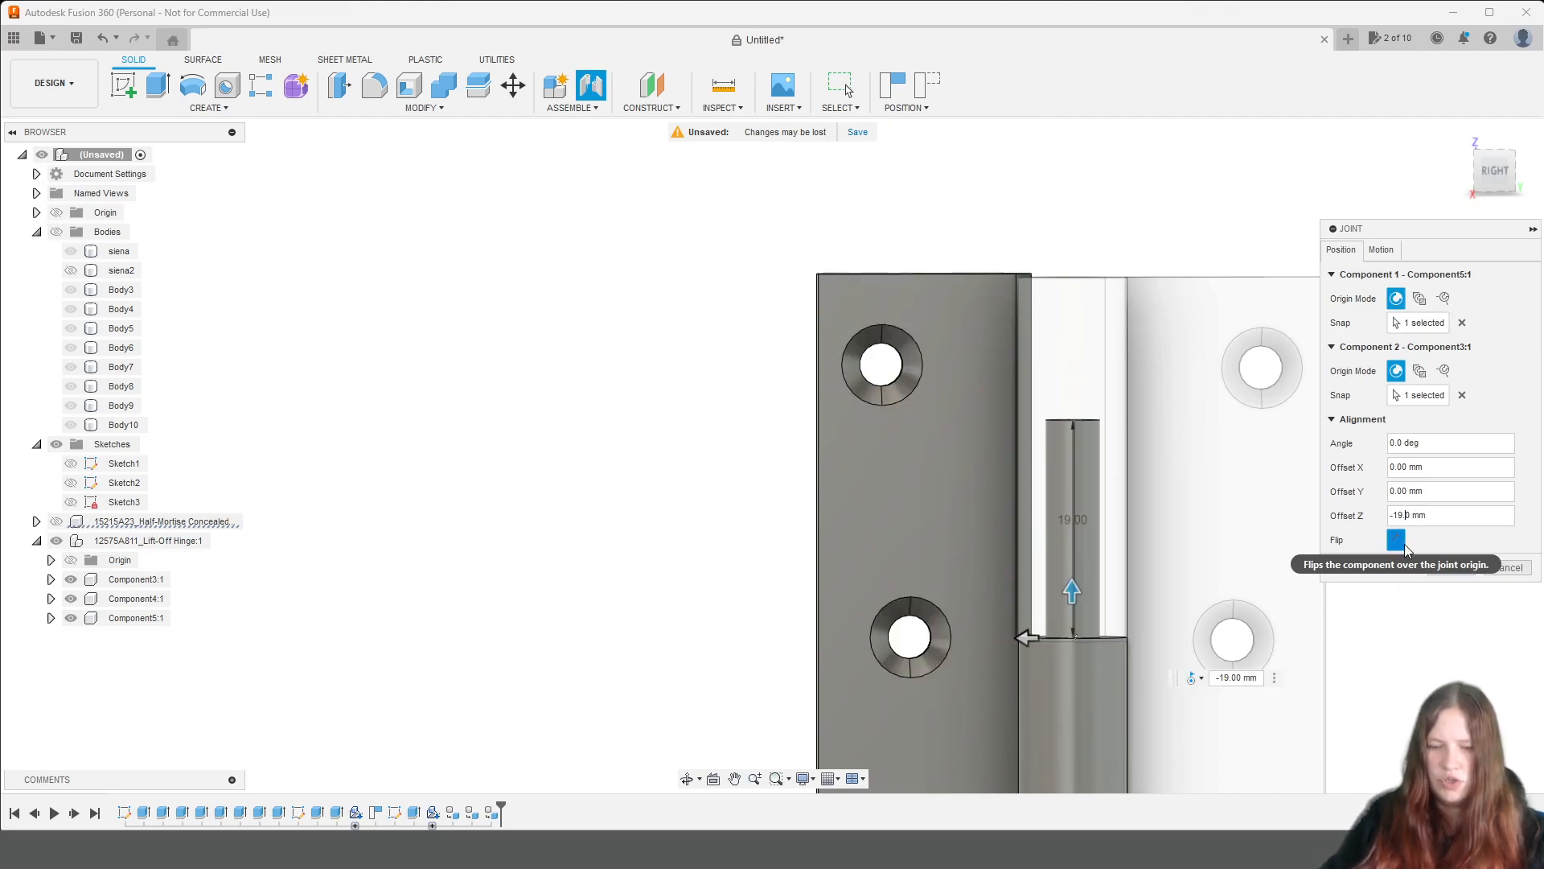
type("4")
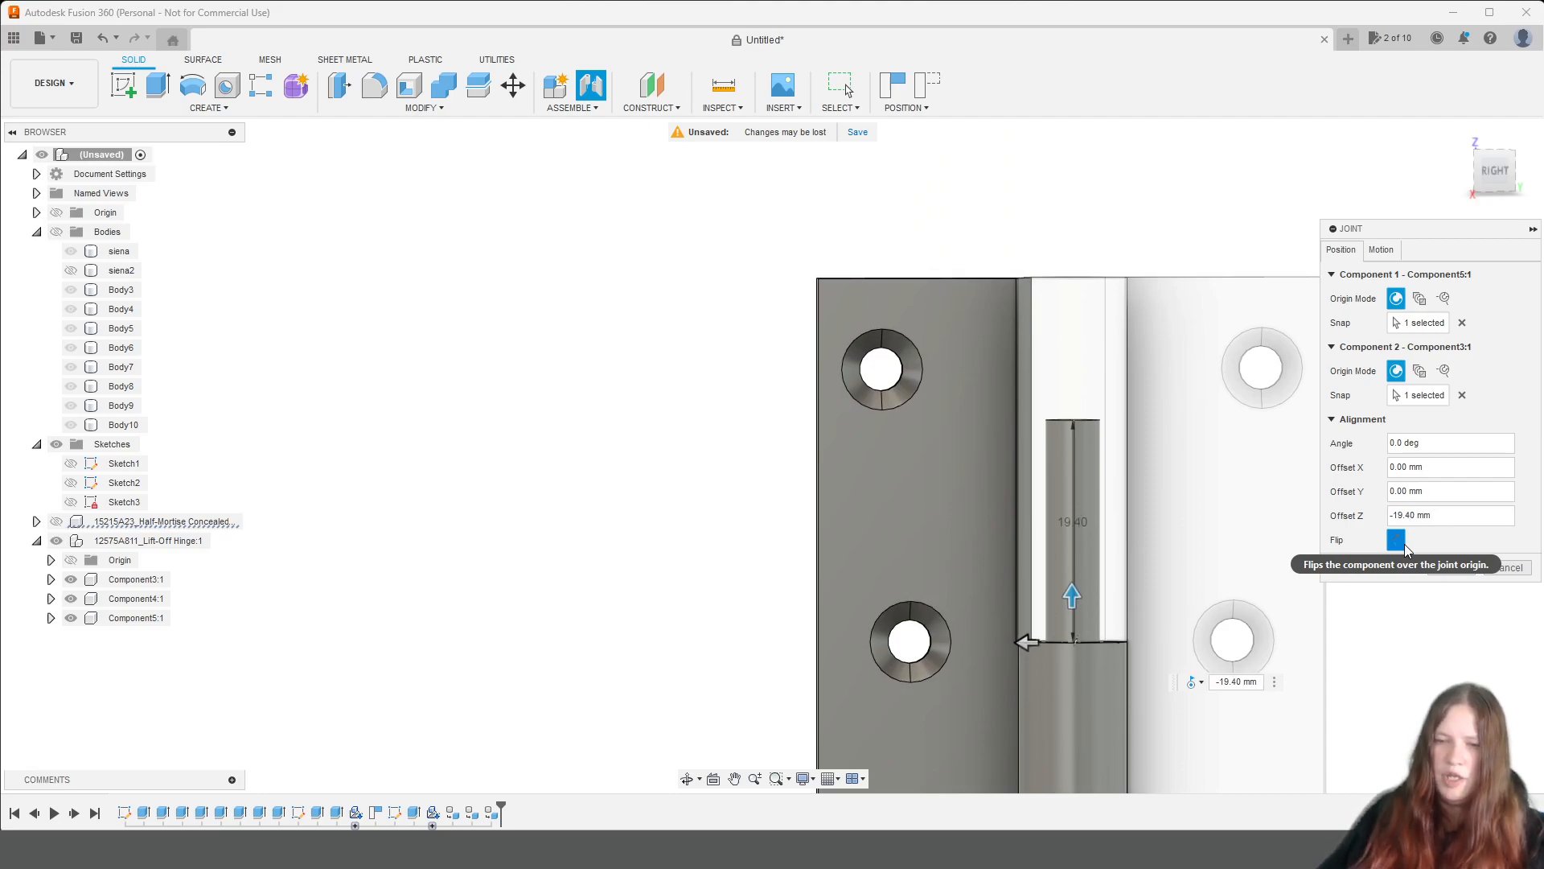
left_click_drag(1499, 170, 1501, 212)
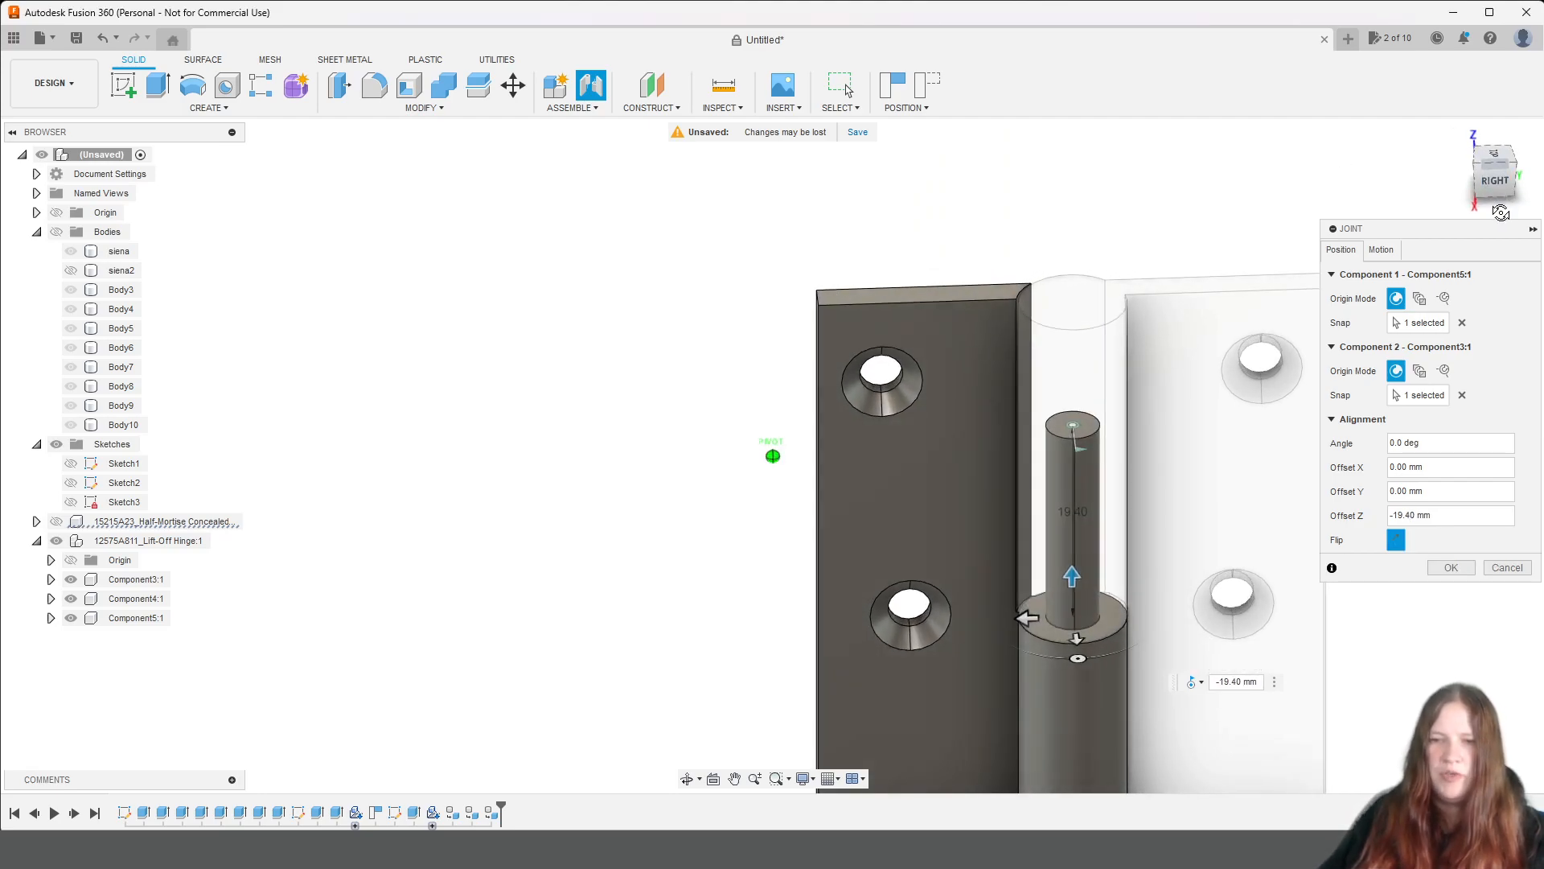
left_click(1451, 567)
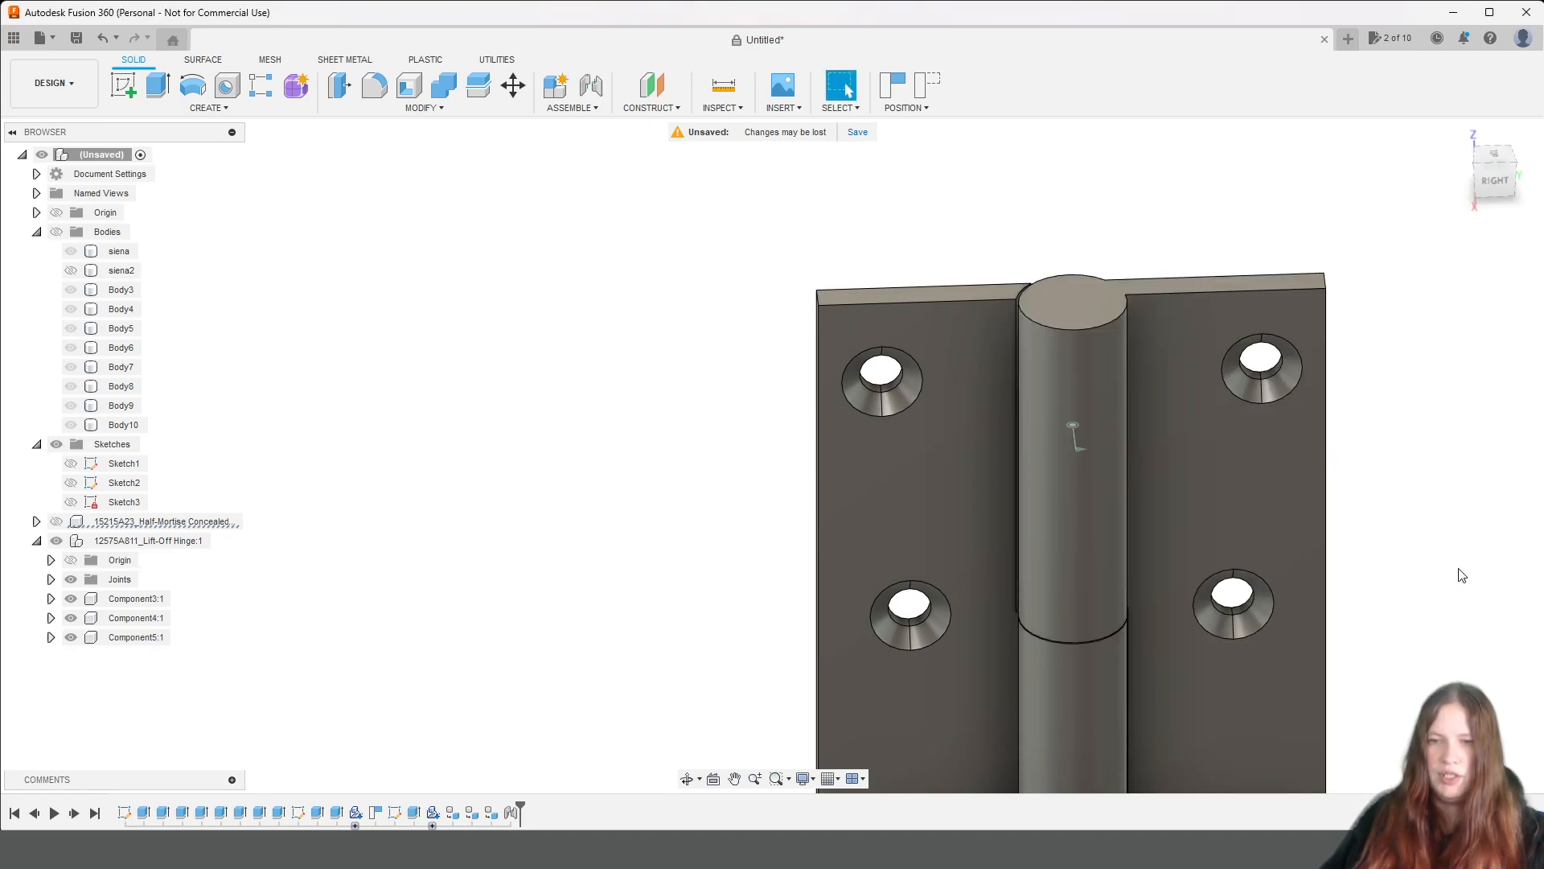
Enable a rest position of 90 degrees in the motion limits of the Revolute 1 joint.
scroll(1423, 563, "down", 2)
mouse_move(1488, 186)
left_mouse_down()
mouse_move(1499, 231)
mouse_move(1497, 207)
left_mouse_up()
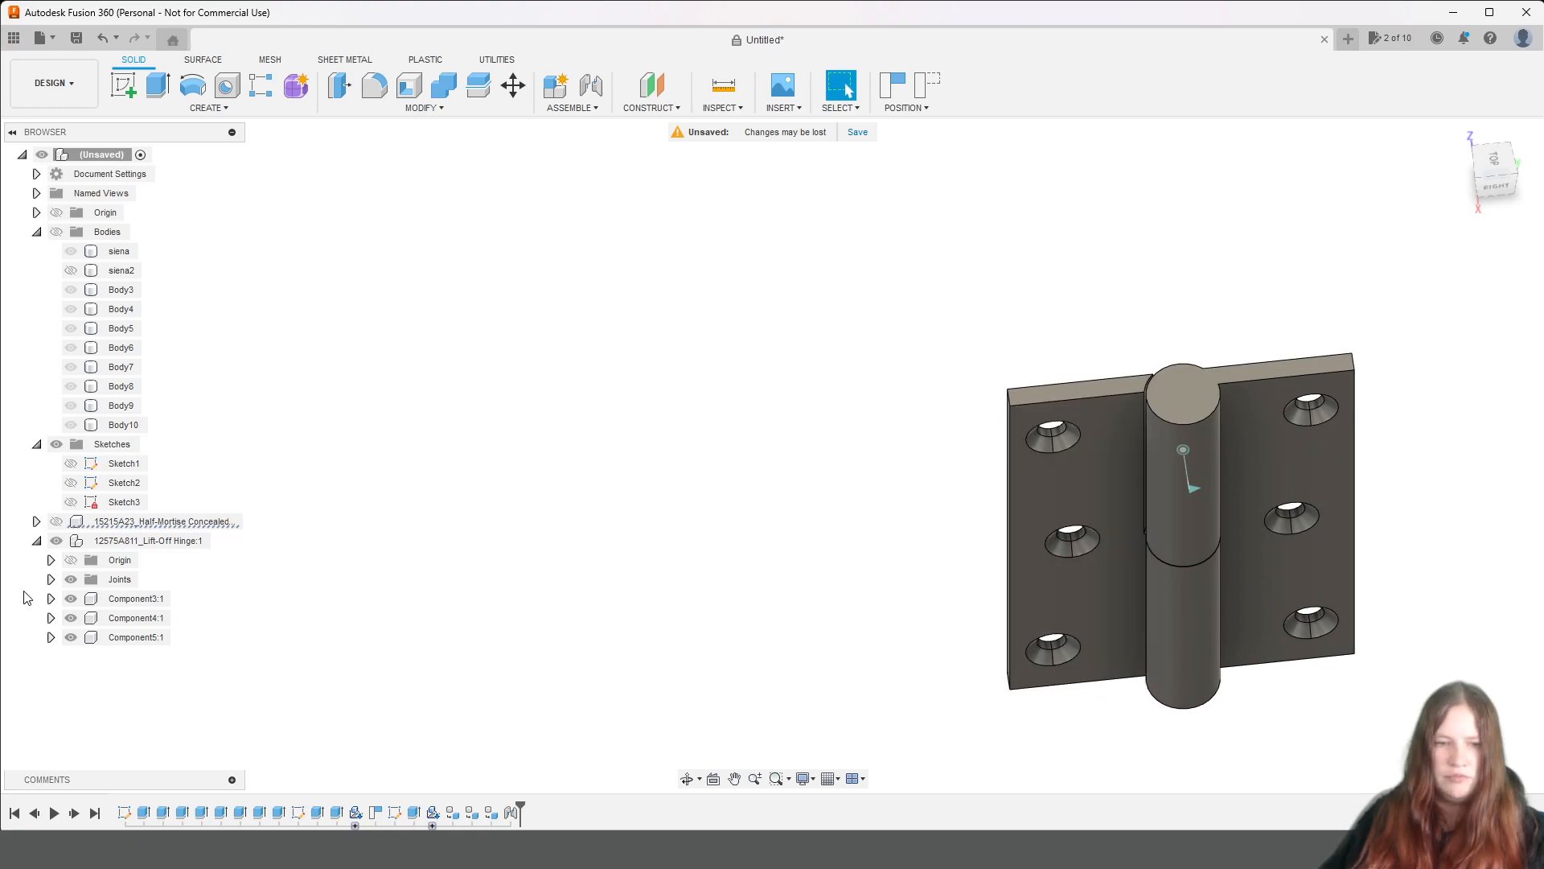
left_click(51, 579)
left_click(115, 601)
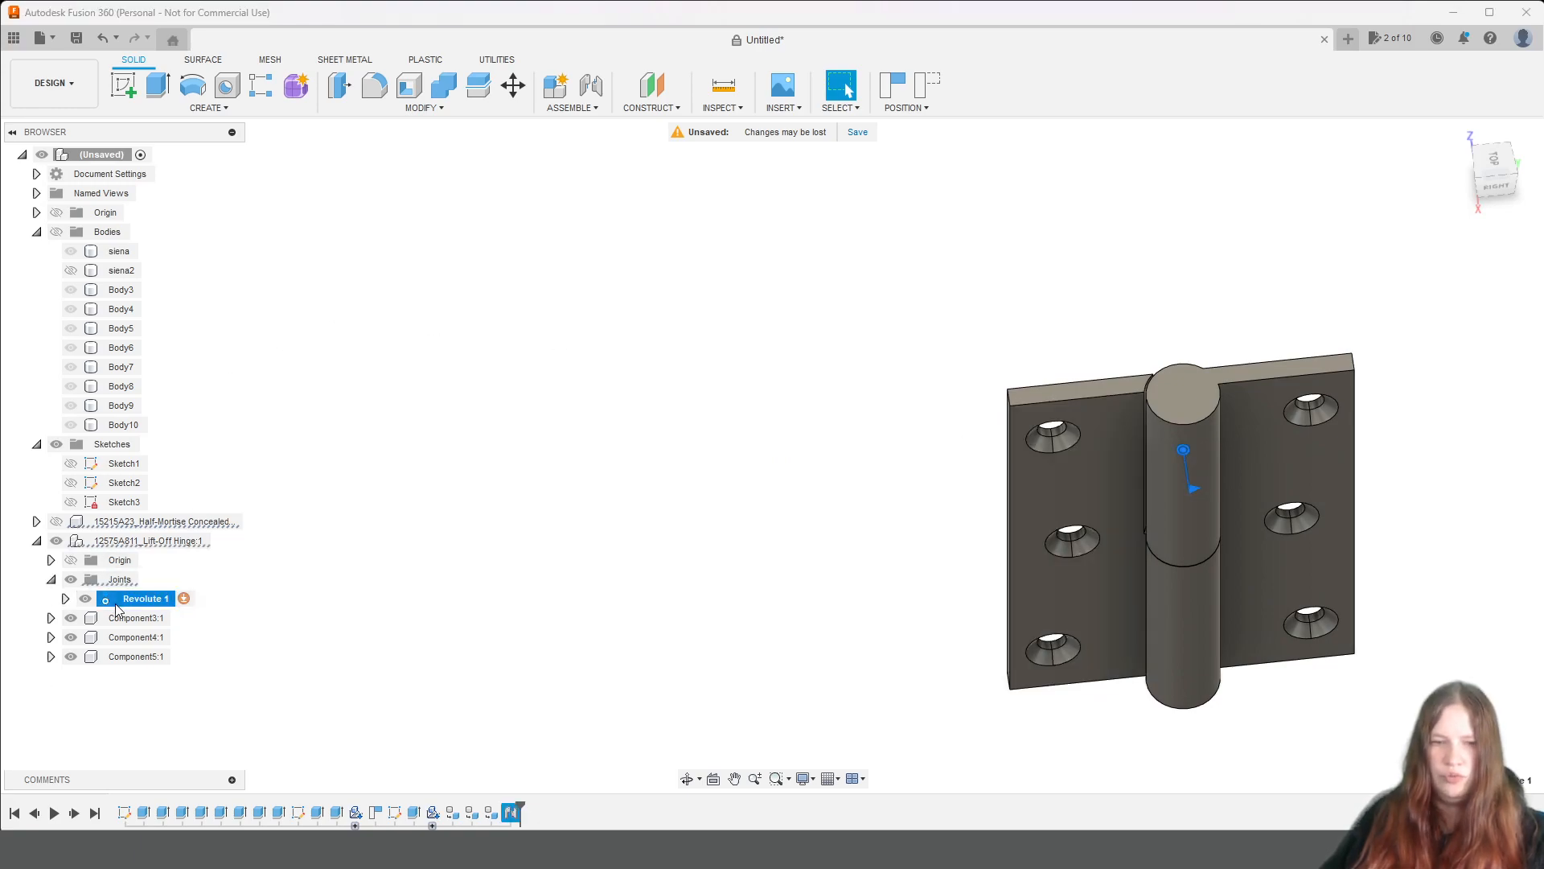
left_click(184, 598)
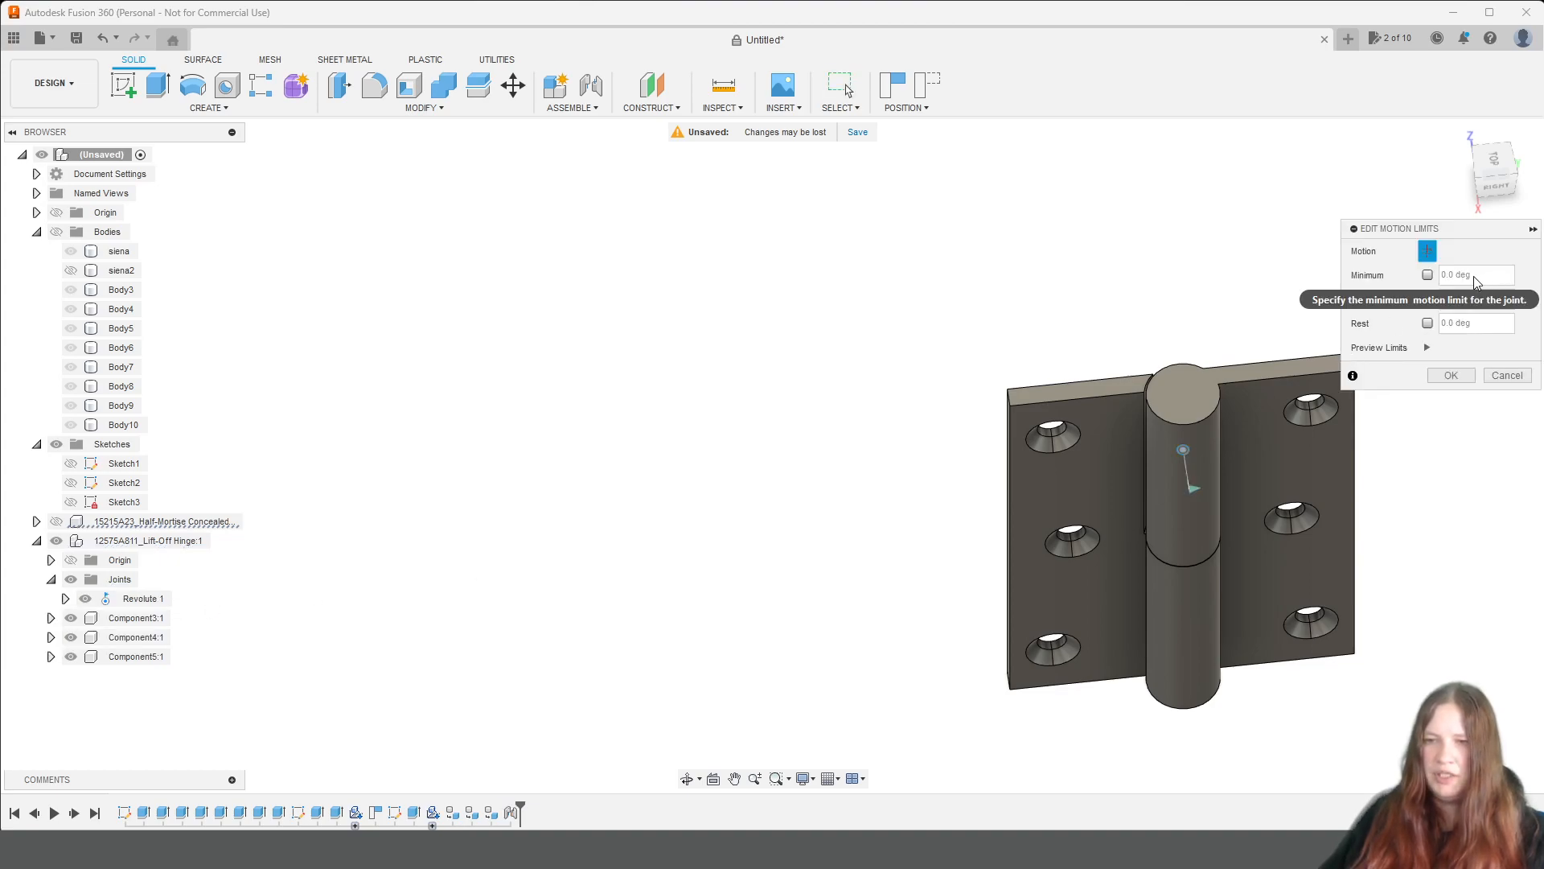
left_click(1428, 322)
left_click_drag(1200, 505, 1270, 430)
left_click(1448, 325)
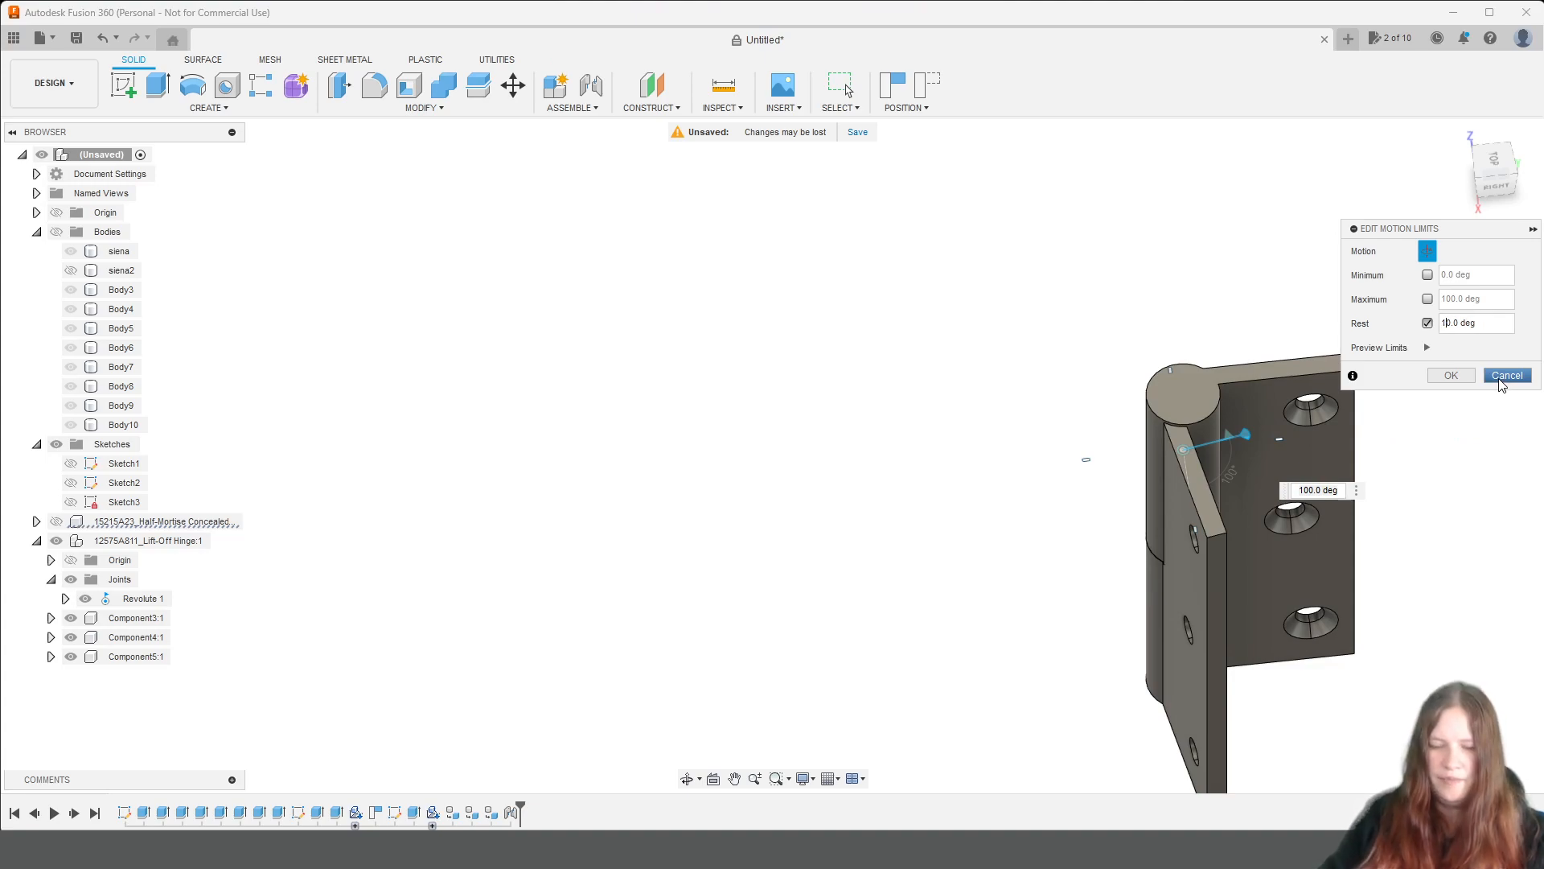
key("BackSpace")
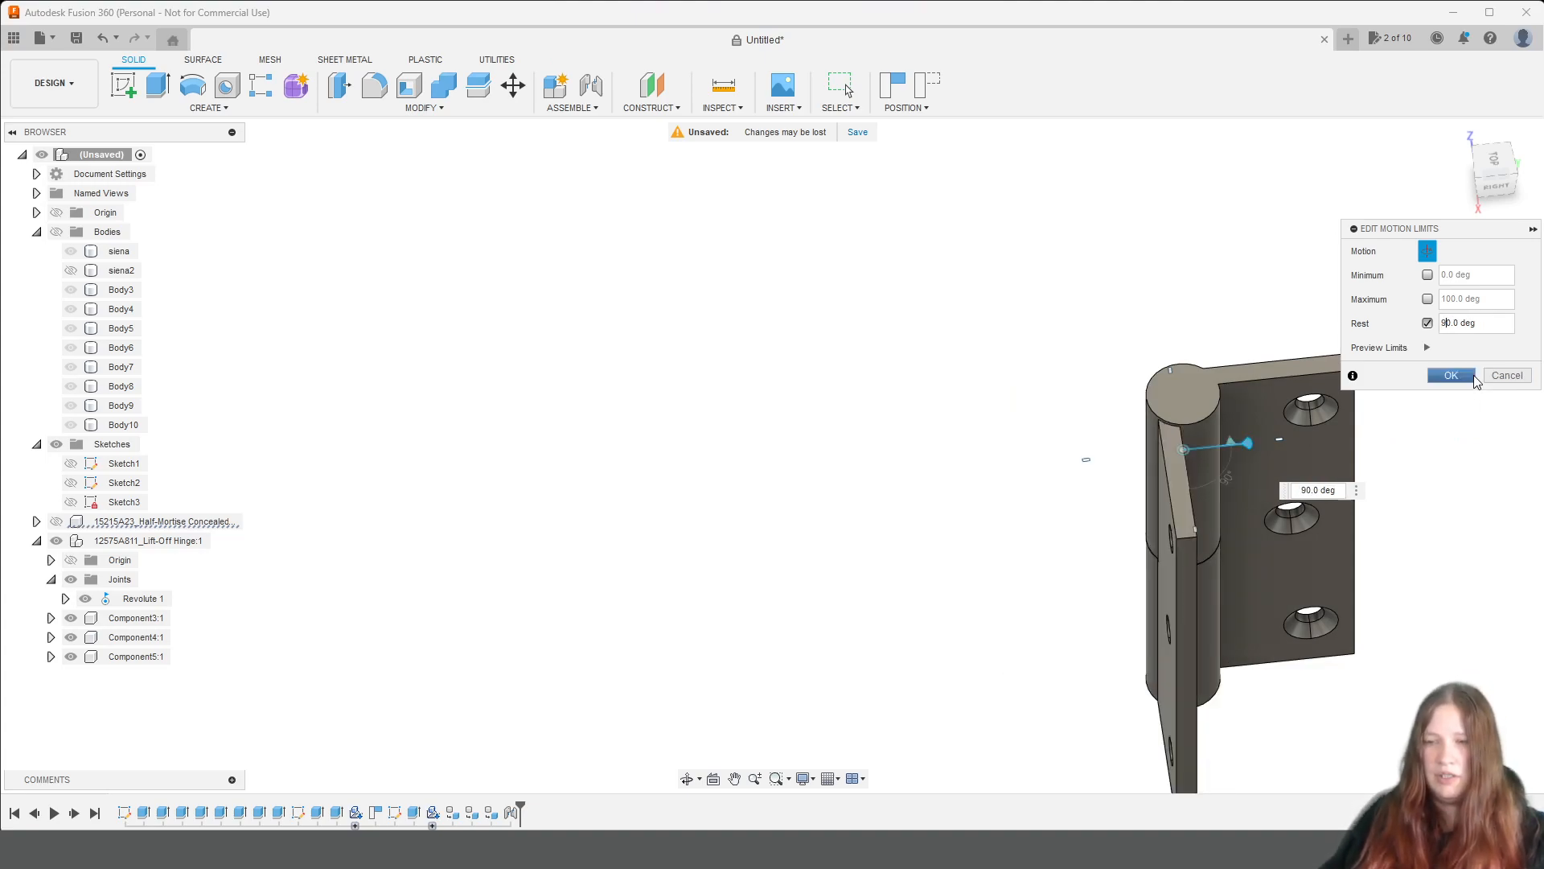
left_click(1450, 376)
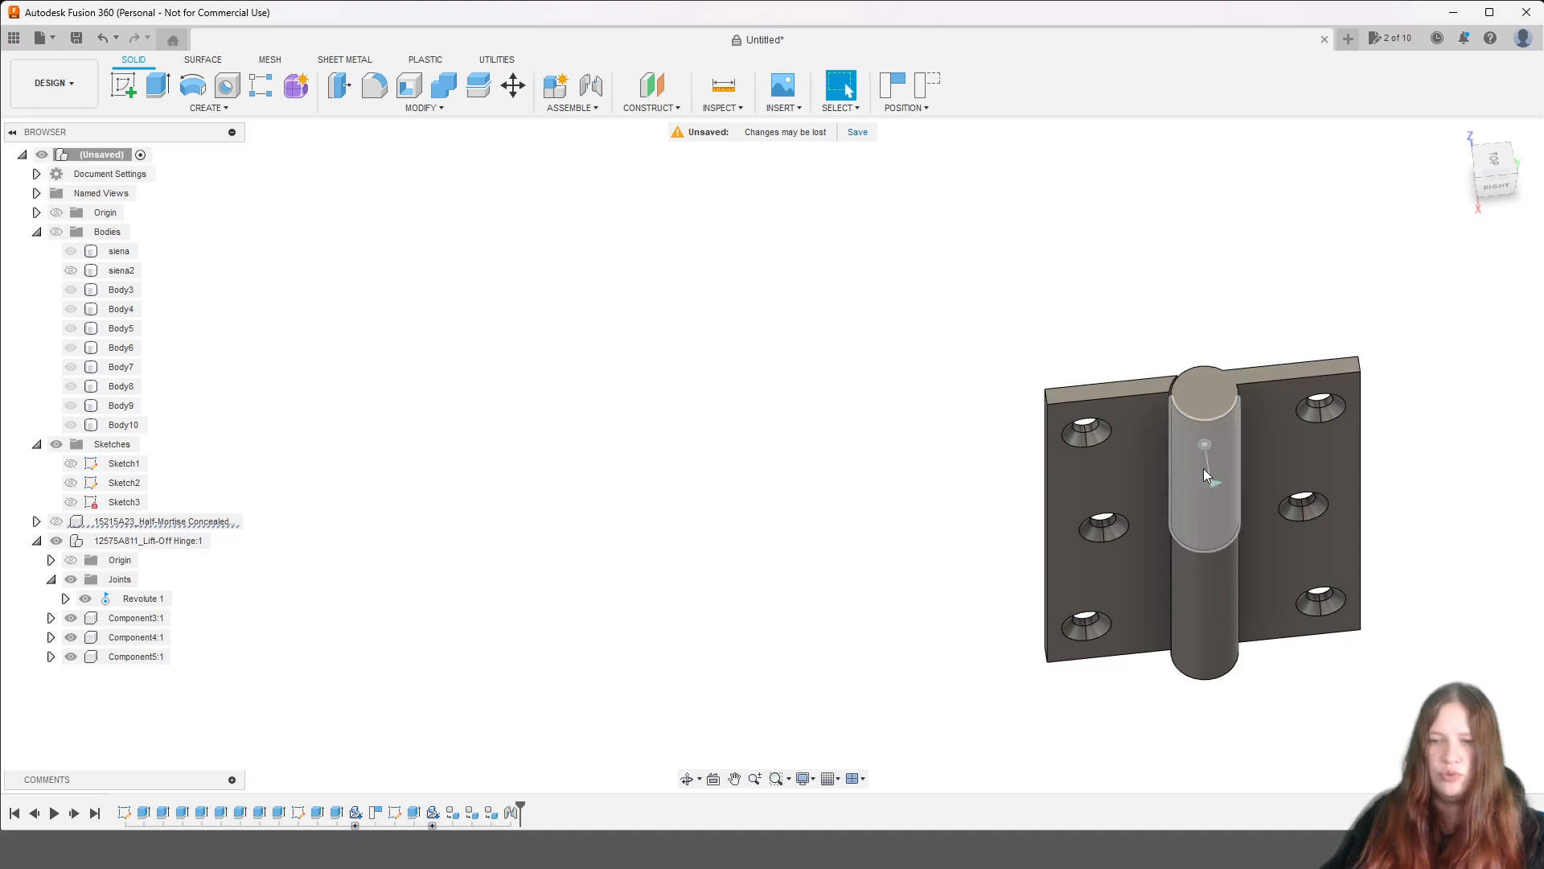
Enable the minimum and maximum motion limits of Revolute 1, with 0 degrees as minimum and 90 degrees as maximum.
left_click(180, 598)
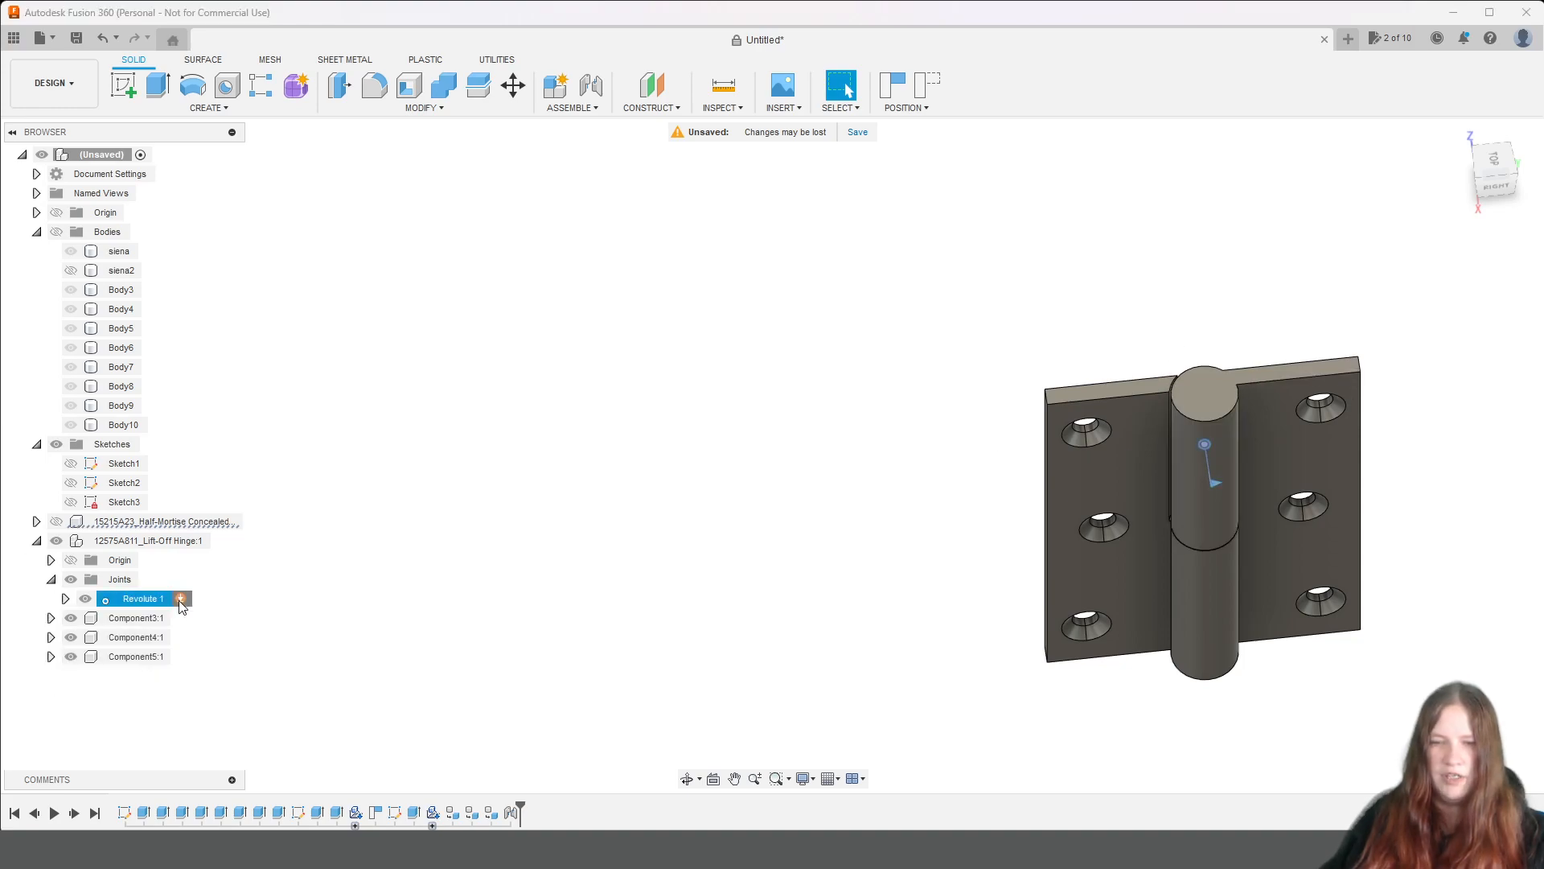
left_click(1428, 347)
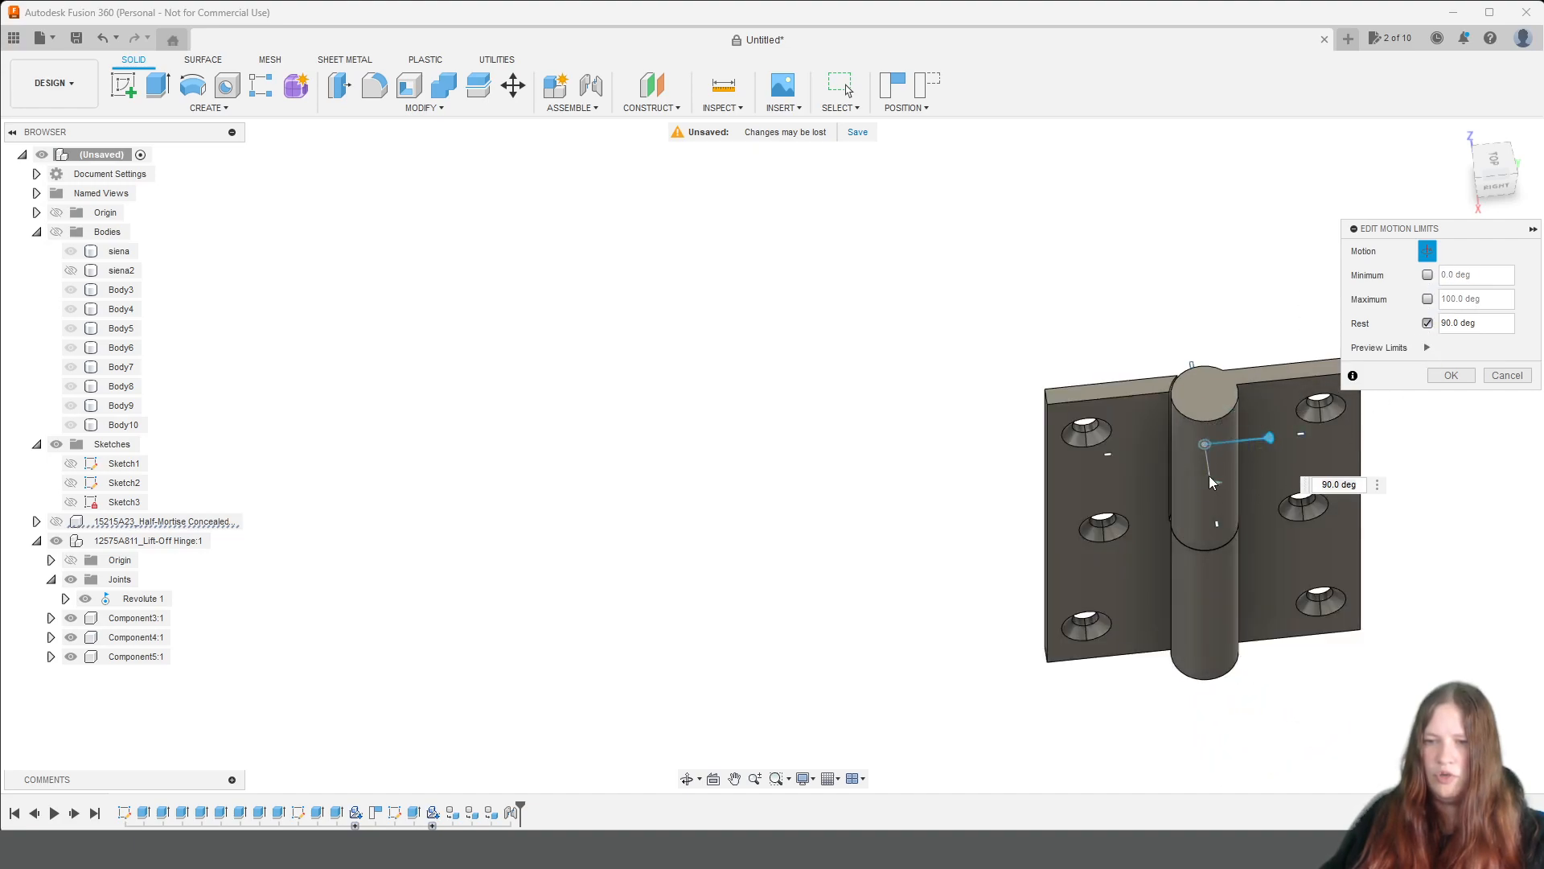
left_click(1428, 298)
left_click_drag(1495, 169, 1498, 213)
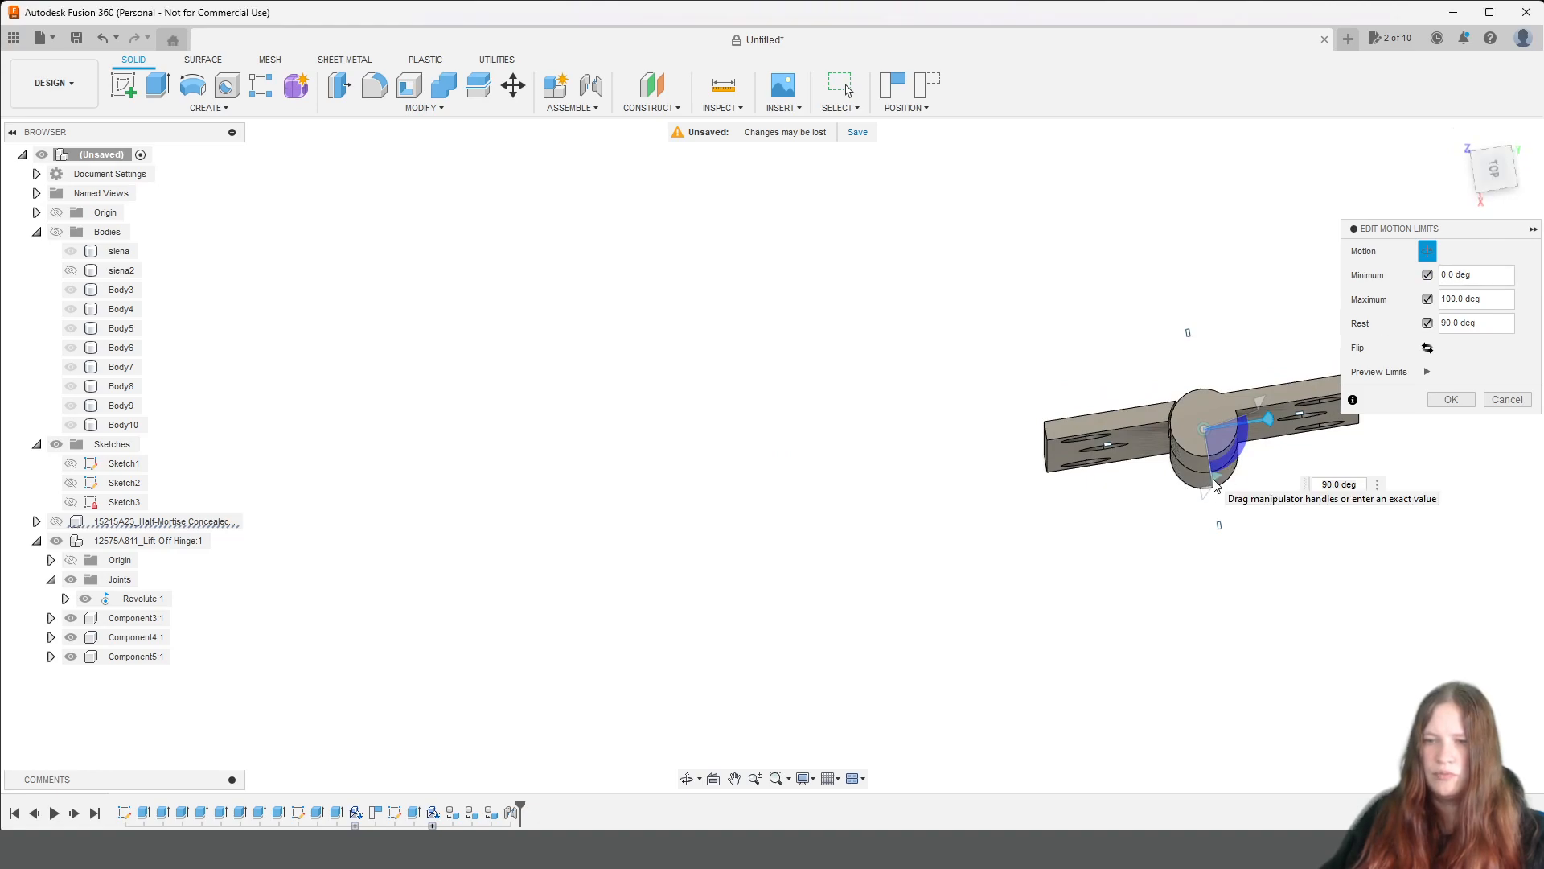
mouse_move(1204, 494)
left_mouse_down()
mouse_move(1134, 431)
mouse_move(1107, 442)
mouse_move(1204, 494)
left_mouse_up()
left_click(1465, 300)
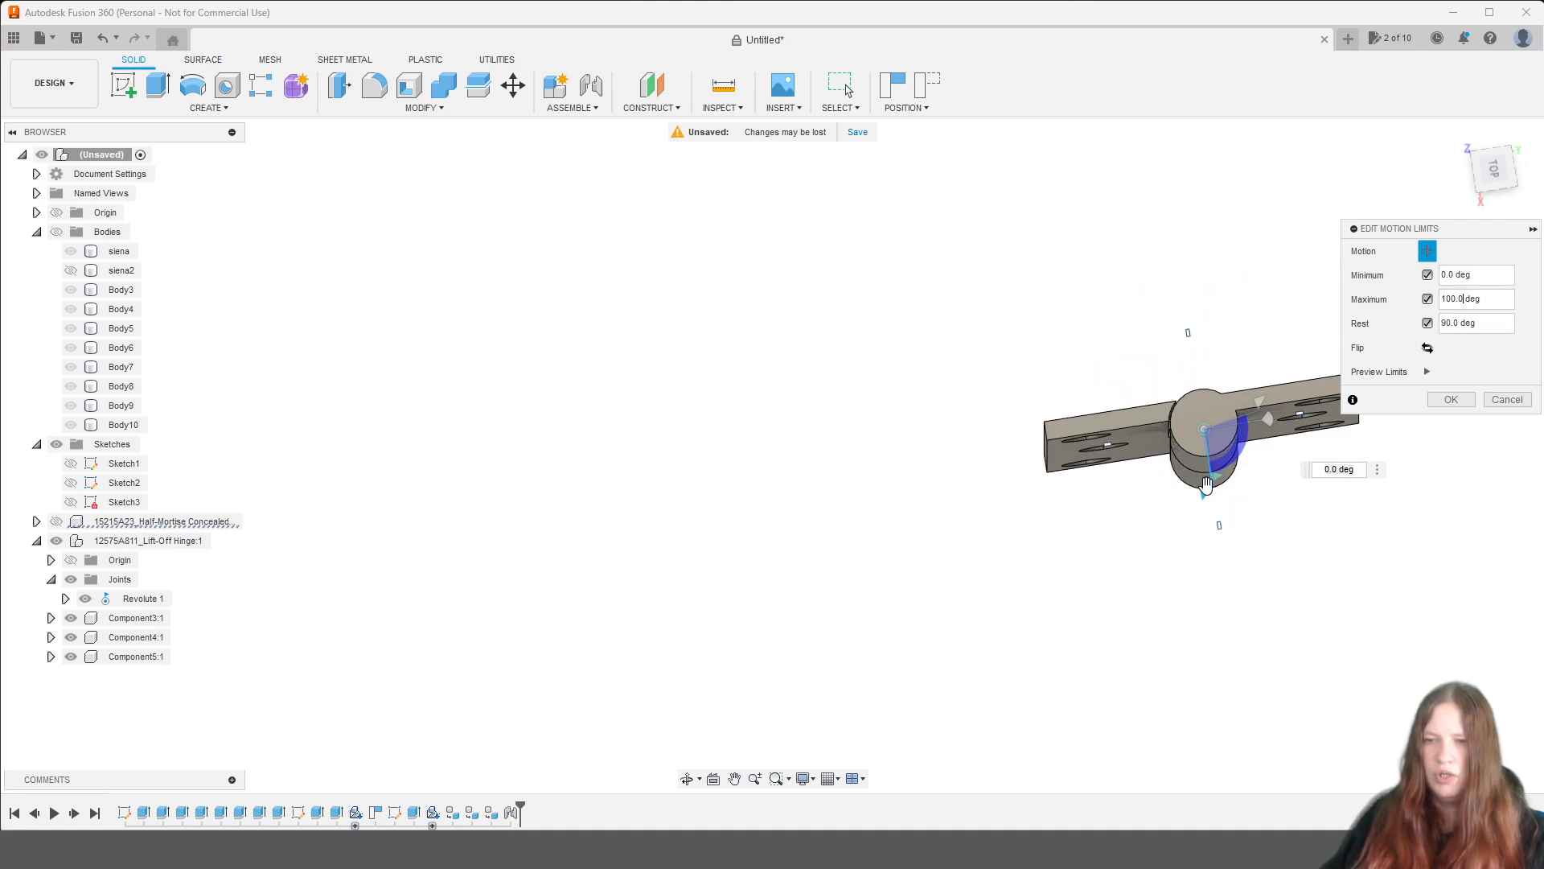
mouse_move(1259, 400)
left_mouse_down()
mouse_move(1267, 427)
mouse_move(1267, 406)
left_mouse_up()
Set the joint's rest position back to 90 degrees and apply the motion limits.
left_click(1464, 325)
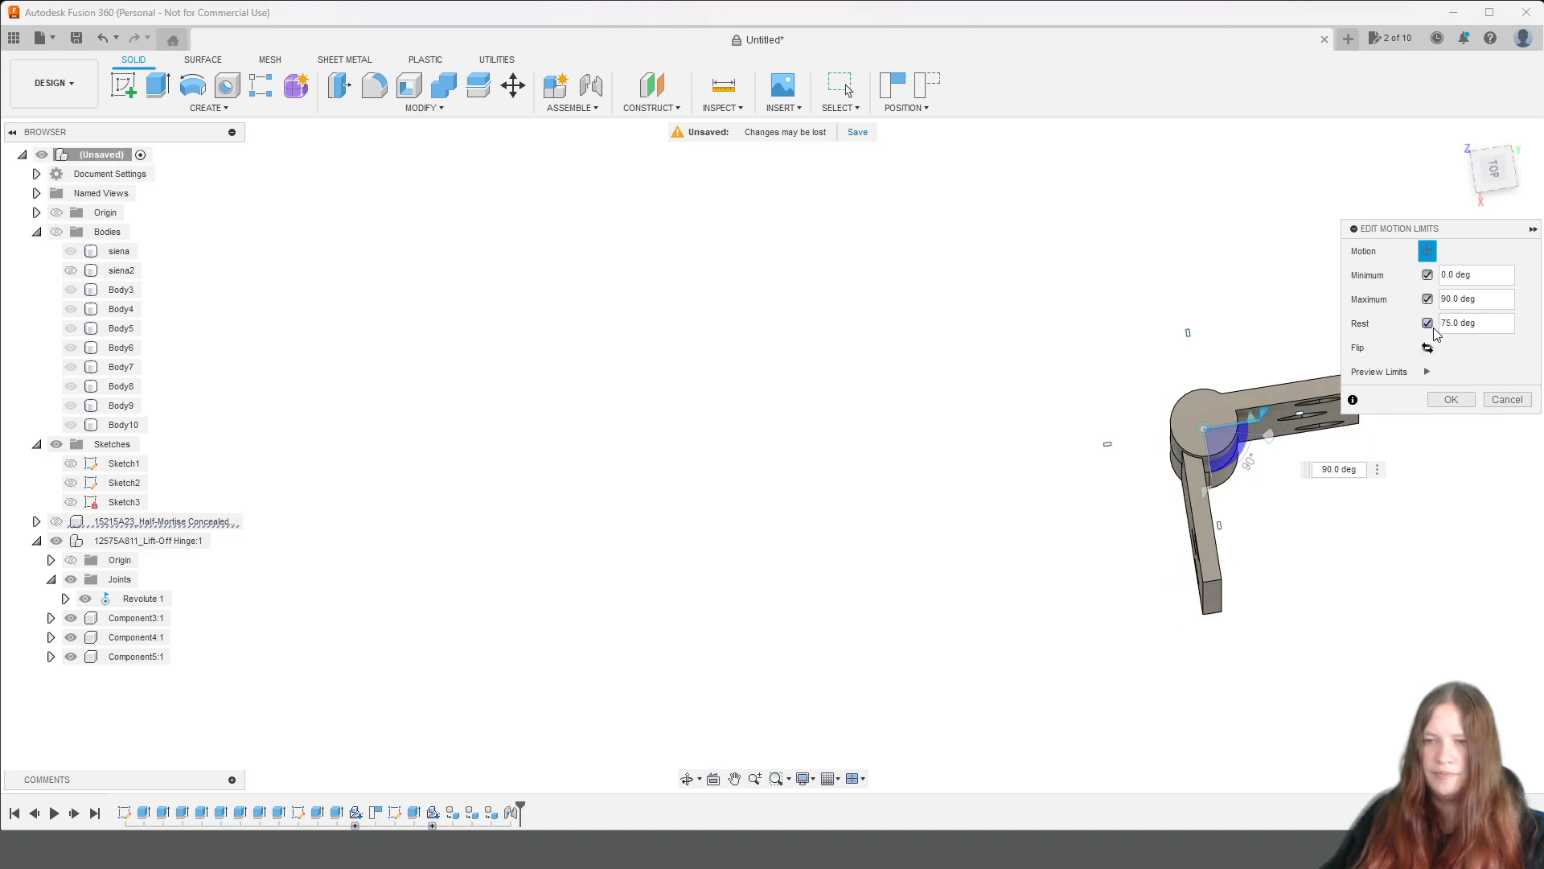
left_click(1469, 325)
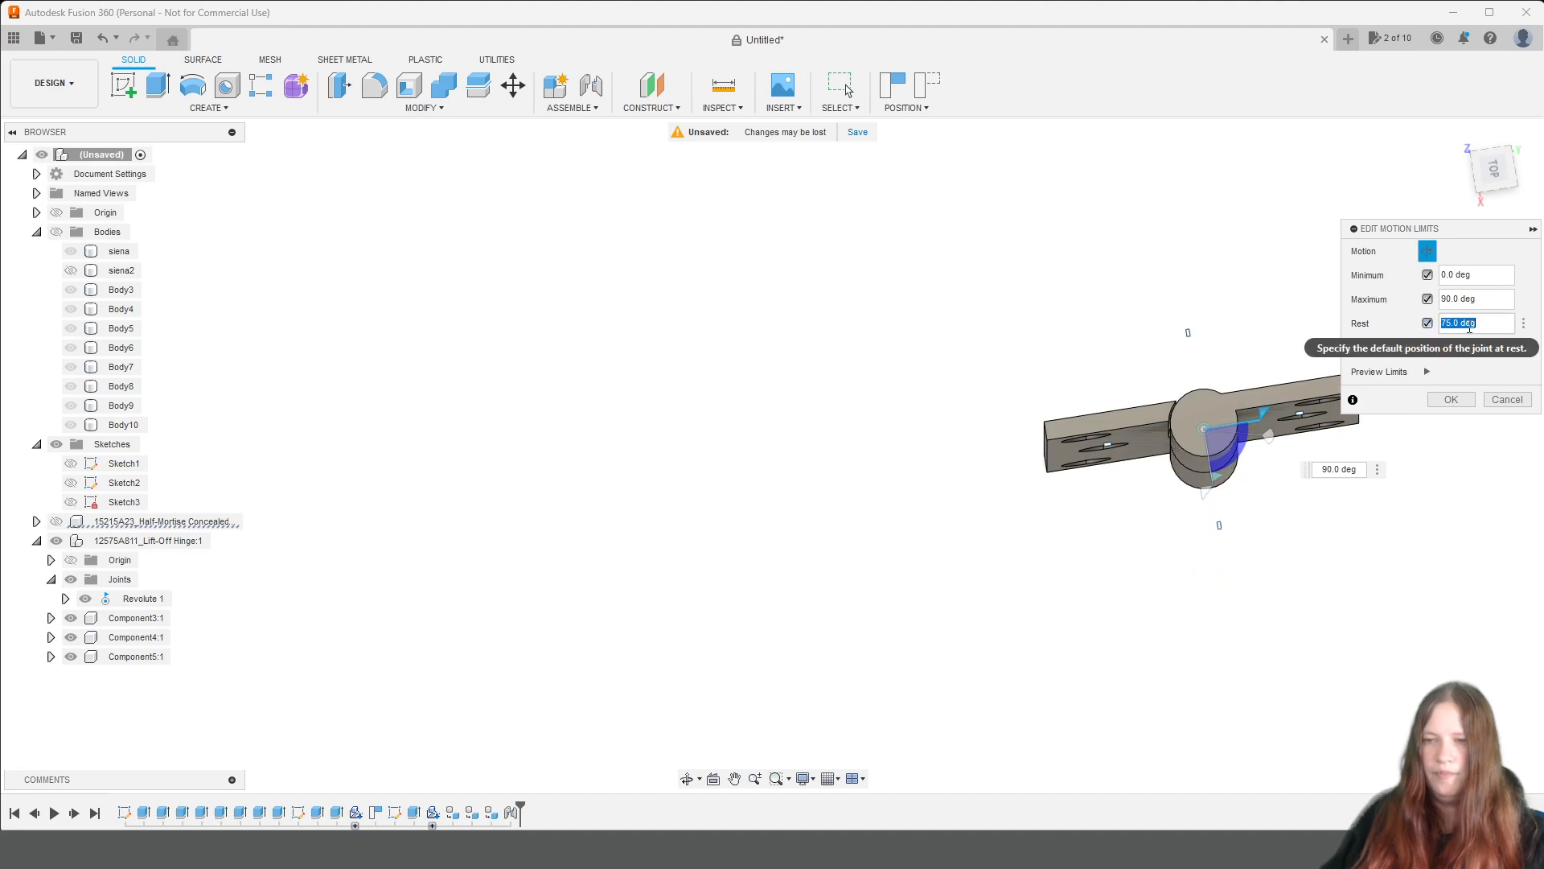
type("9")
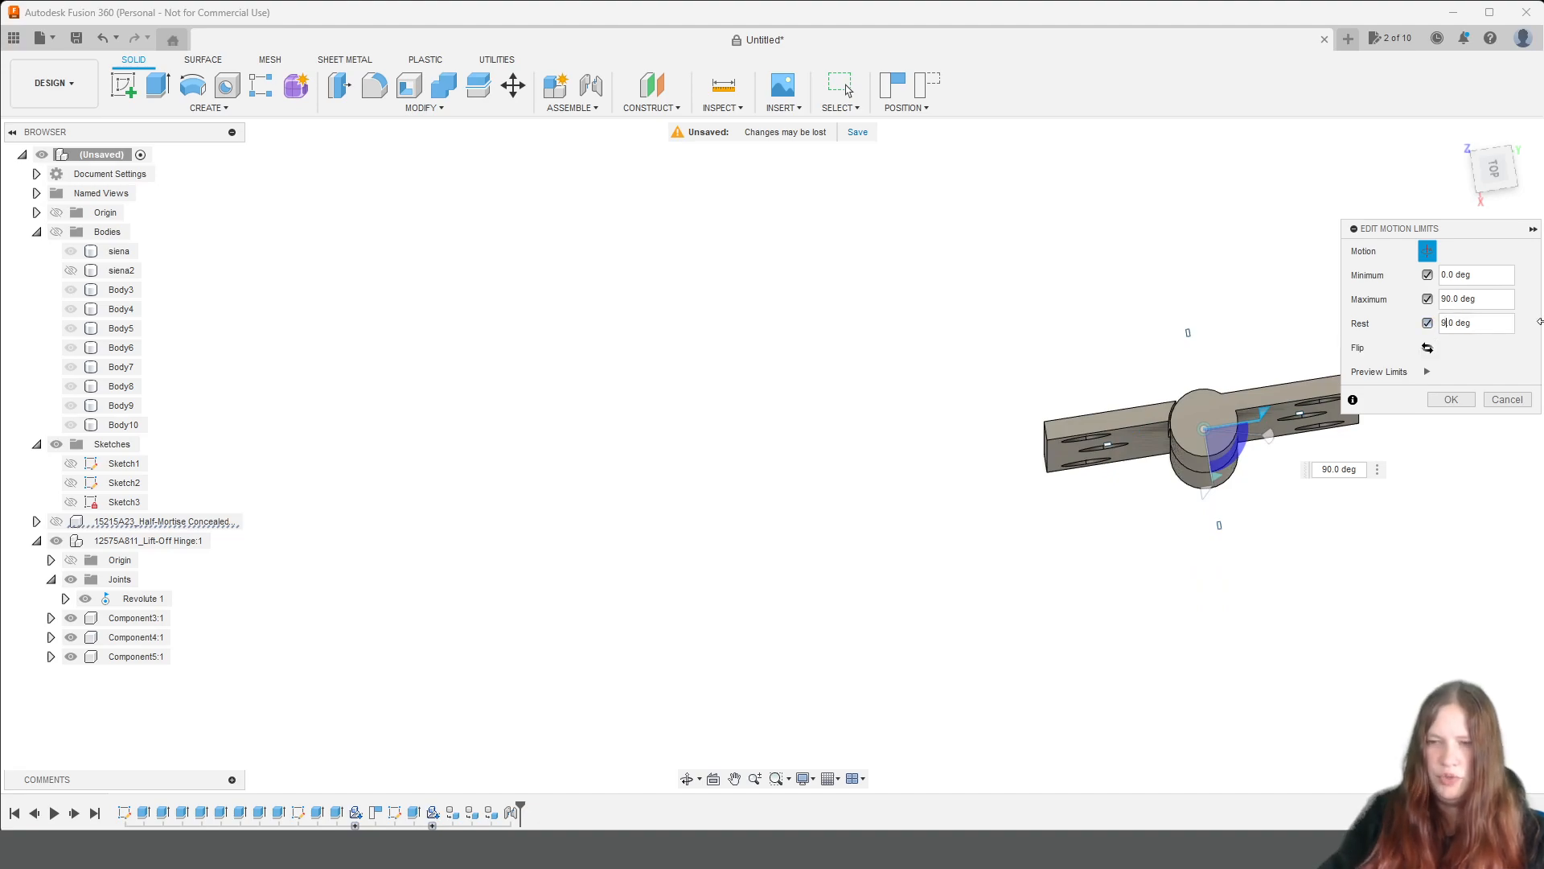
type("0")
key("Tab")
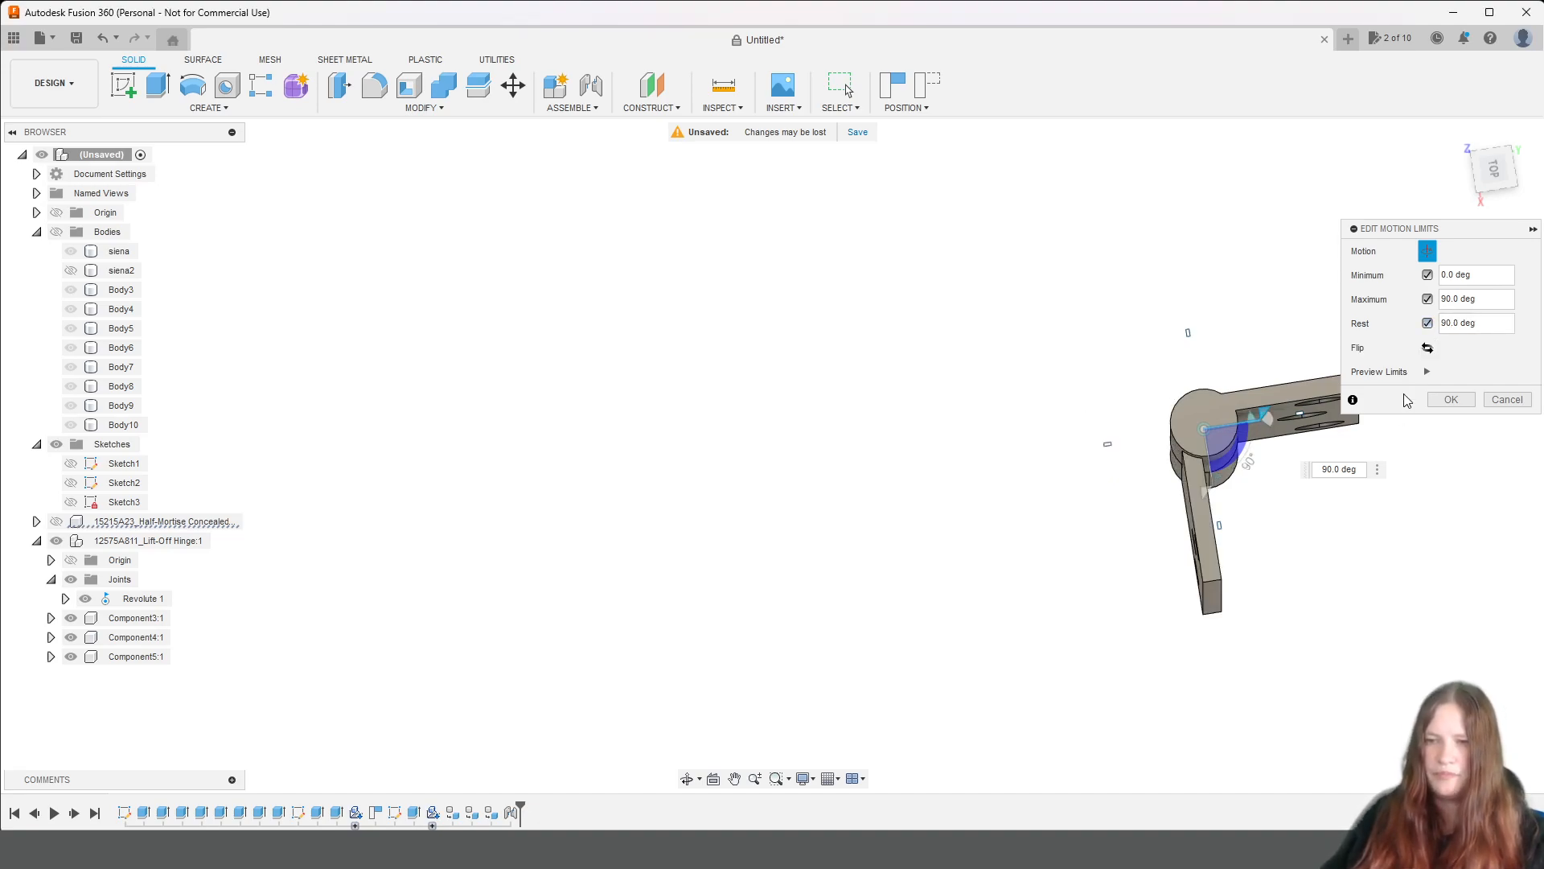
left_click(1451, 400)
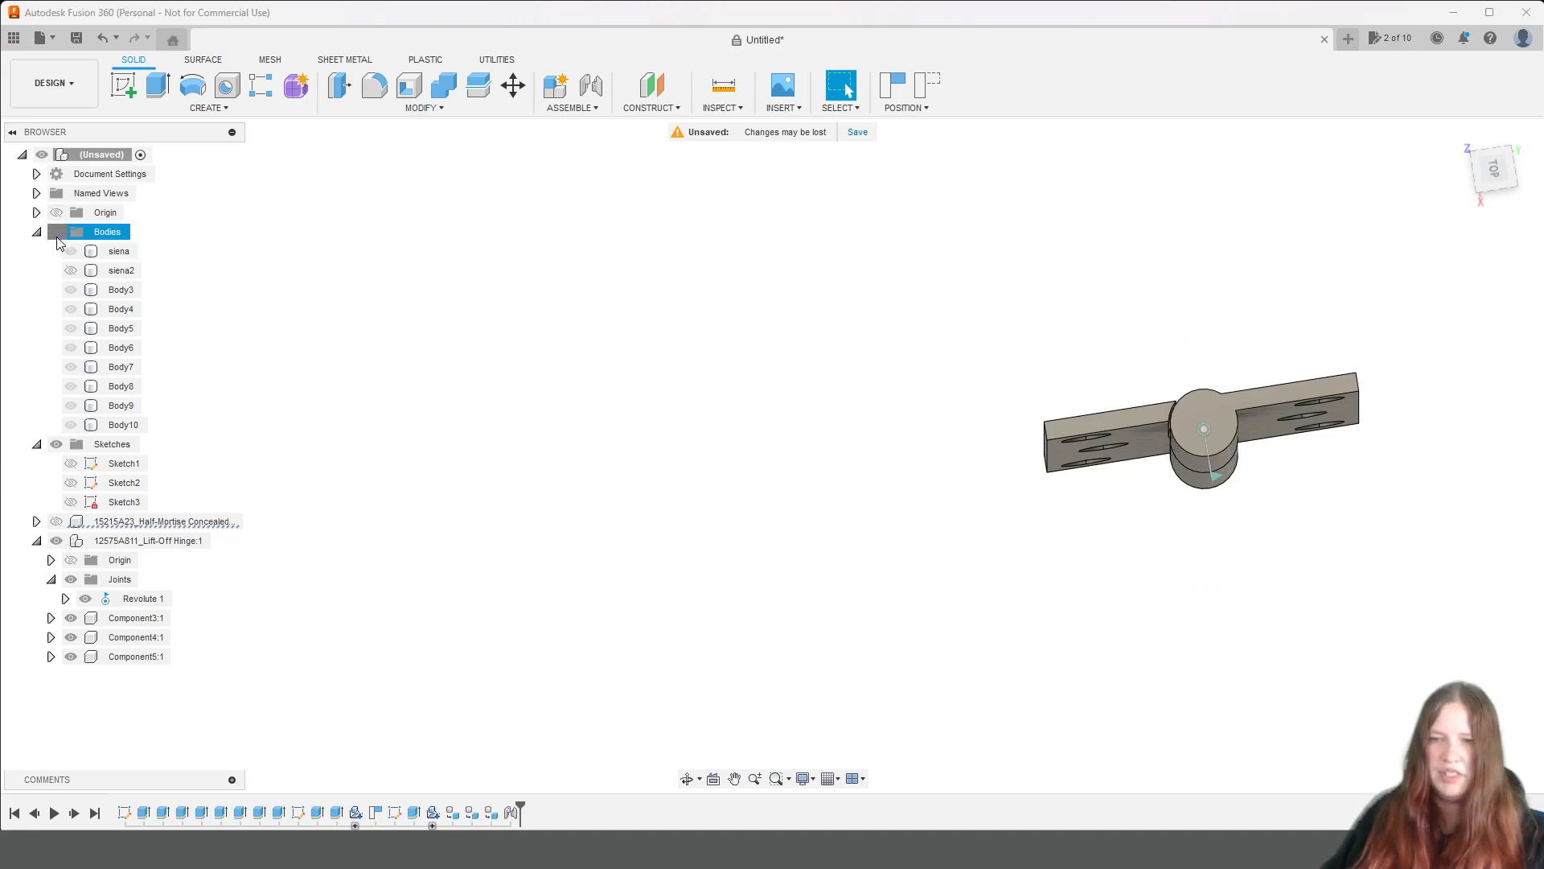
Show the shelving unit's bodies and preview the hinge joint's motion limits against the cabinet.
left_click(56, 232)
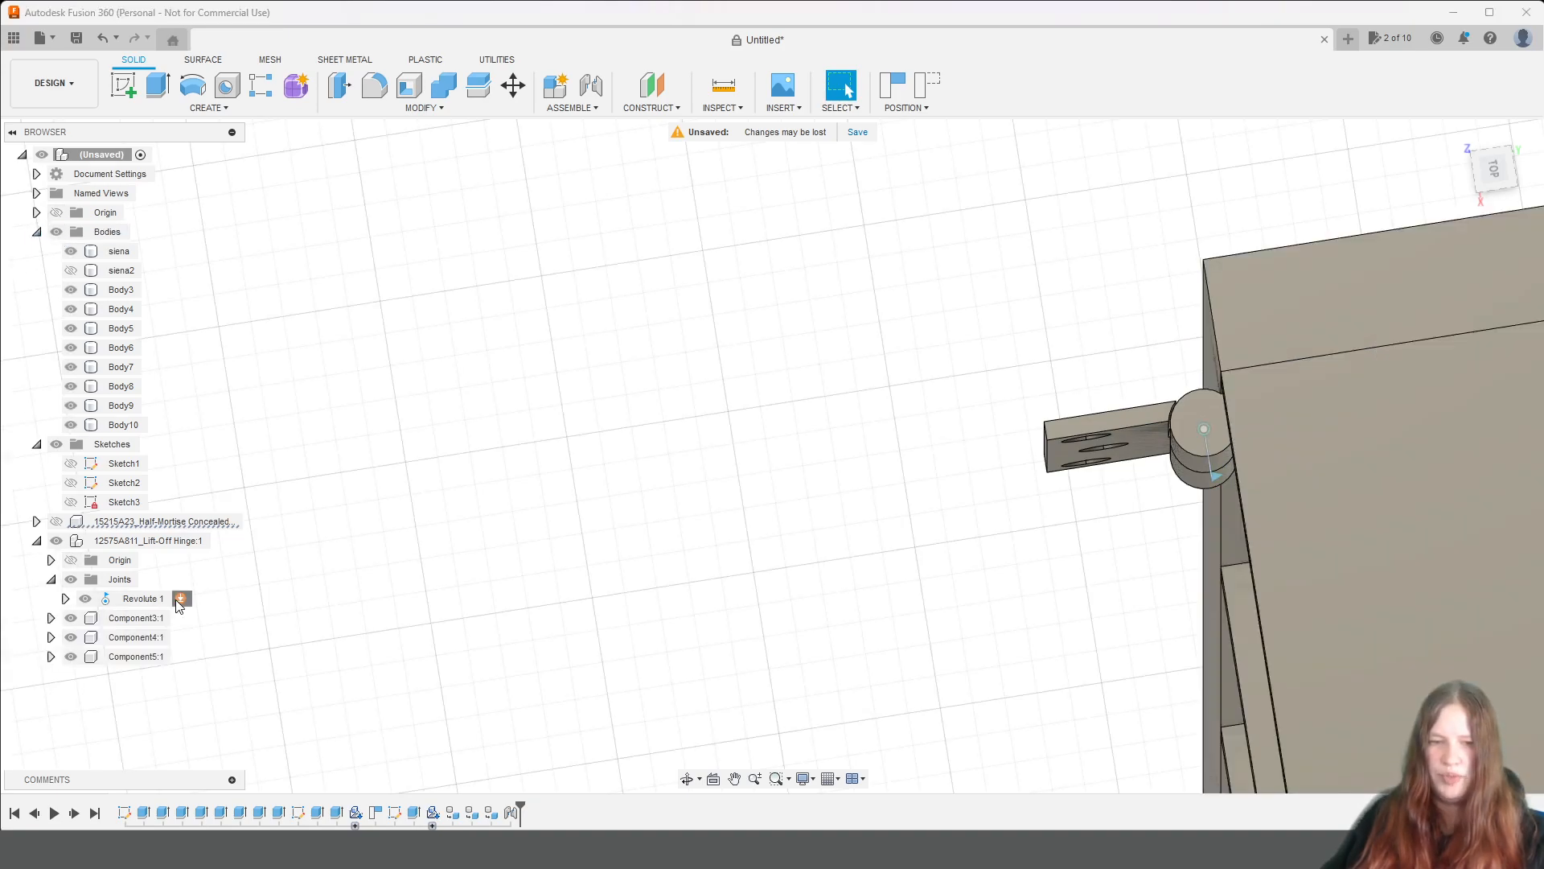
left_click(181, 599)
left_click(1428, 371)
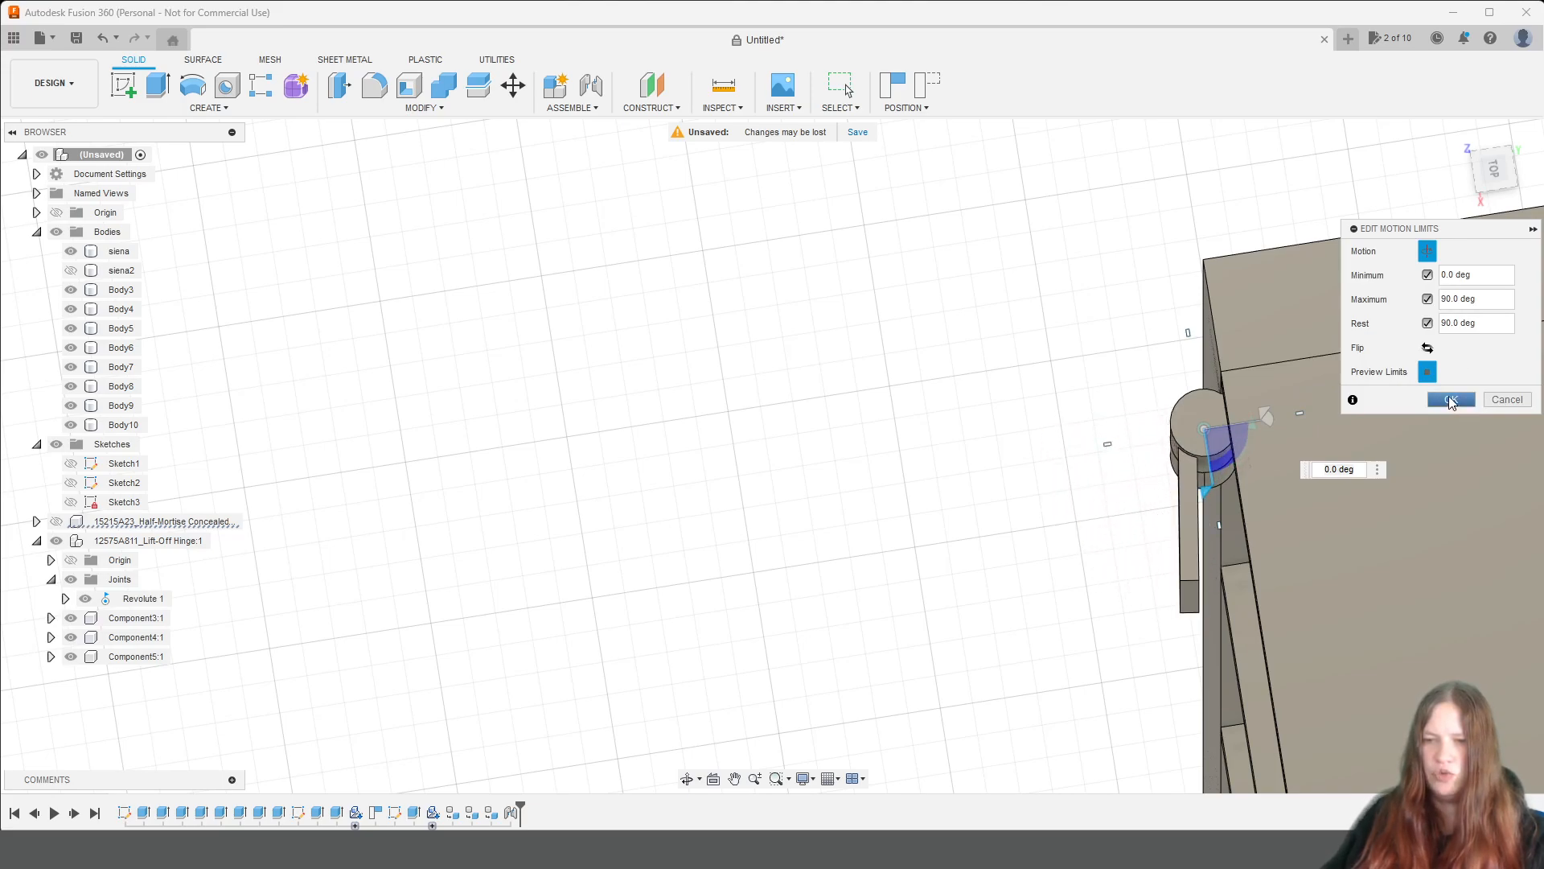
left_click(1452, 400)
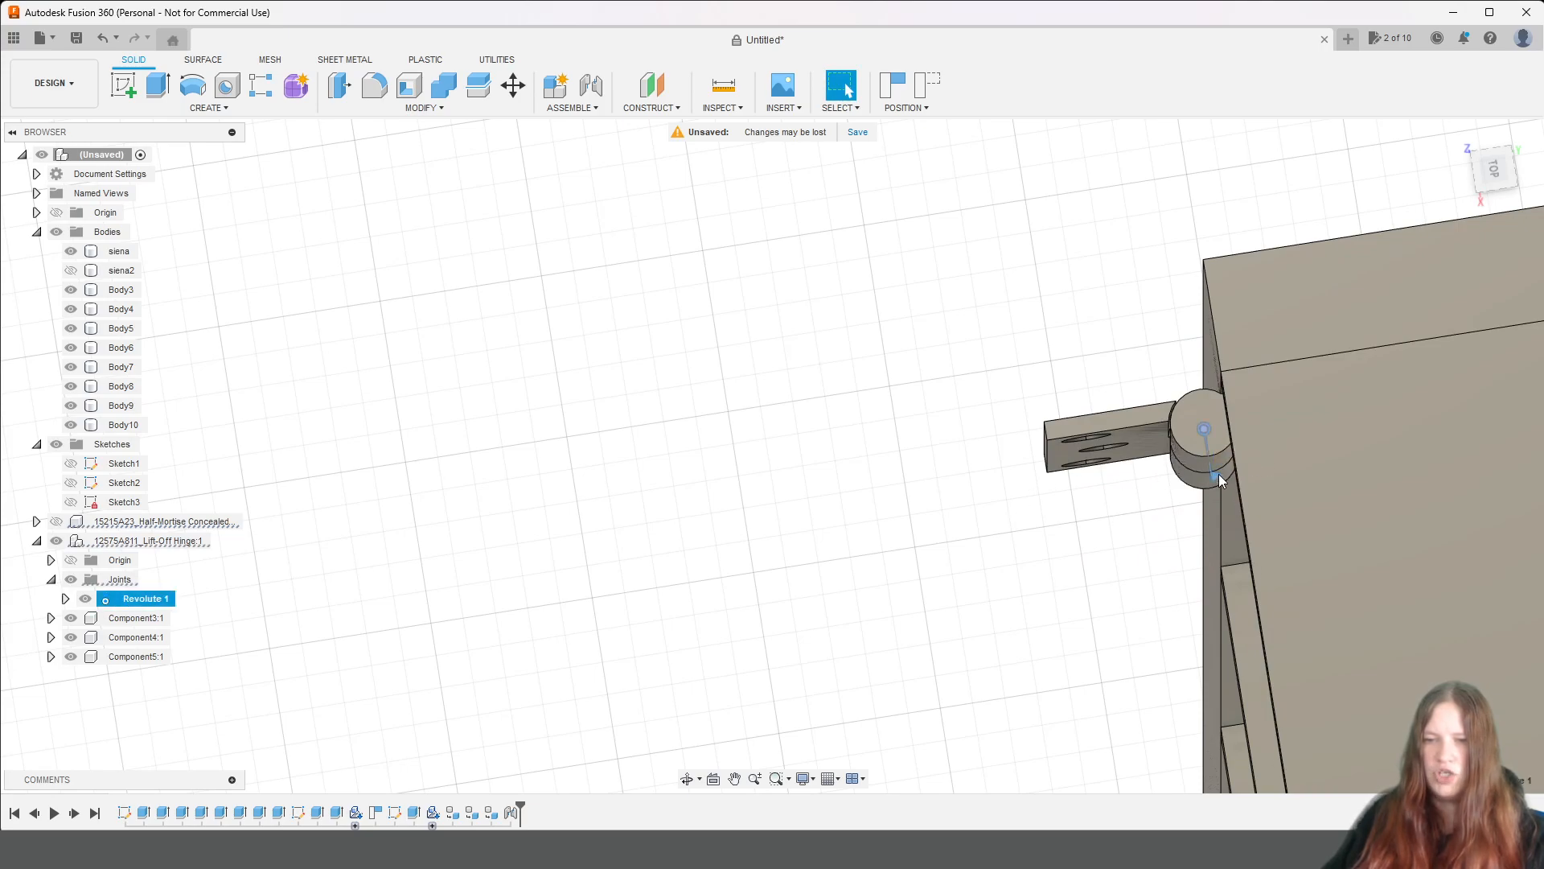
left_click_drag(1259, 441, 1263, 438)
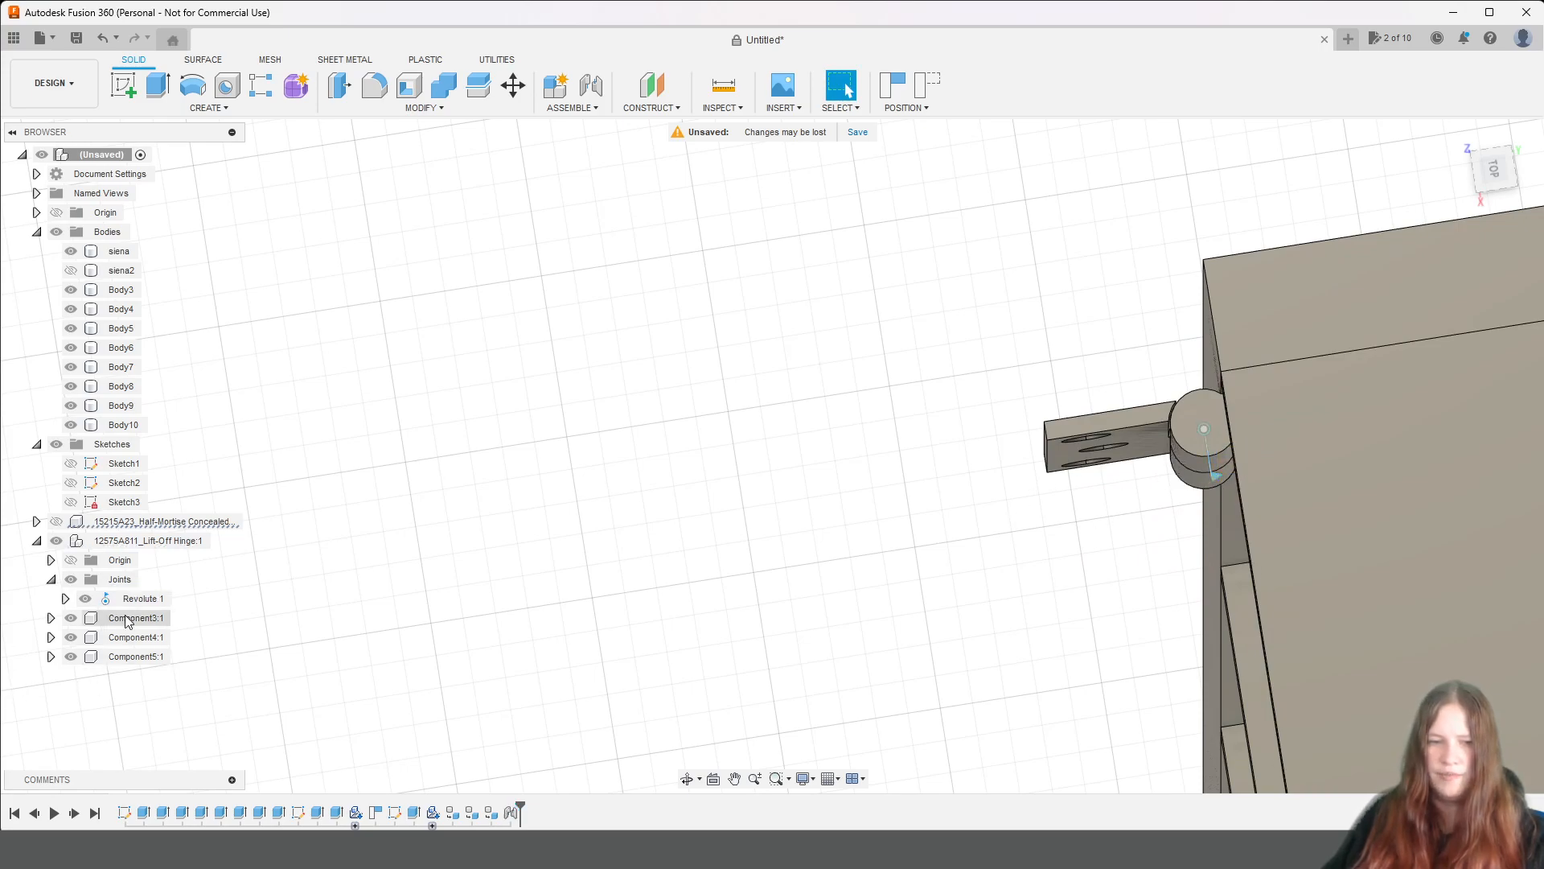
Set the minimum, maximum and rest limits of the Revolute 1 joint all to 90 degrees and apply them.
left_click(180, 599)
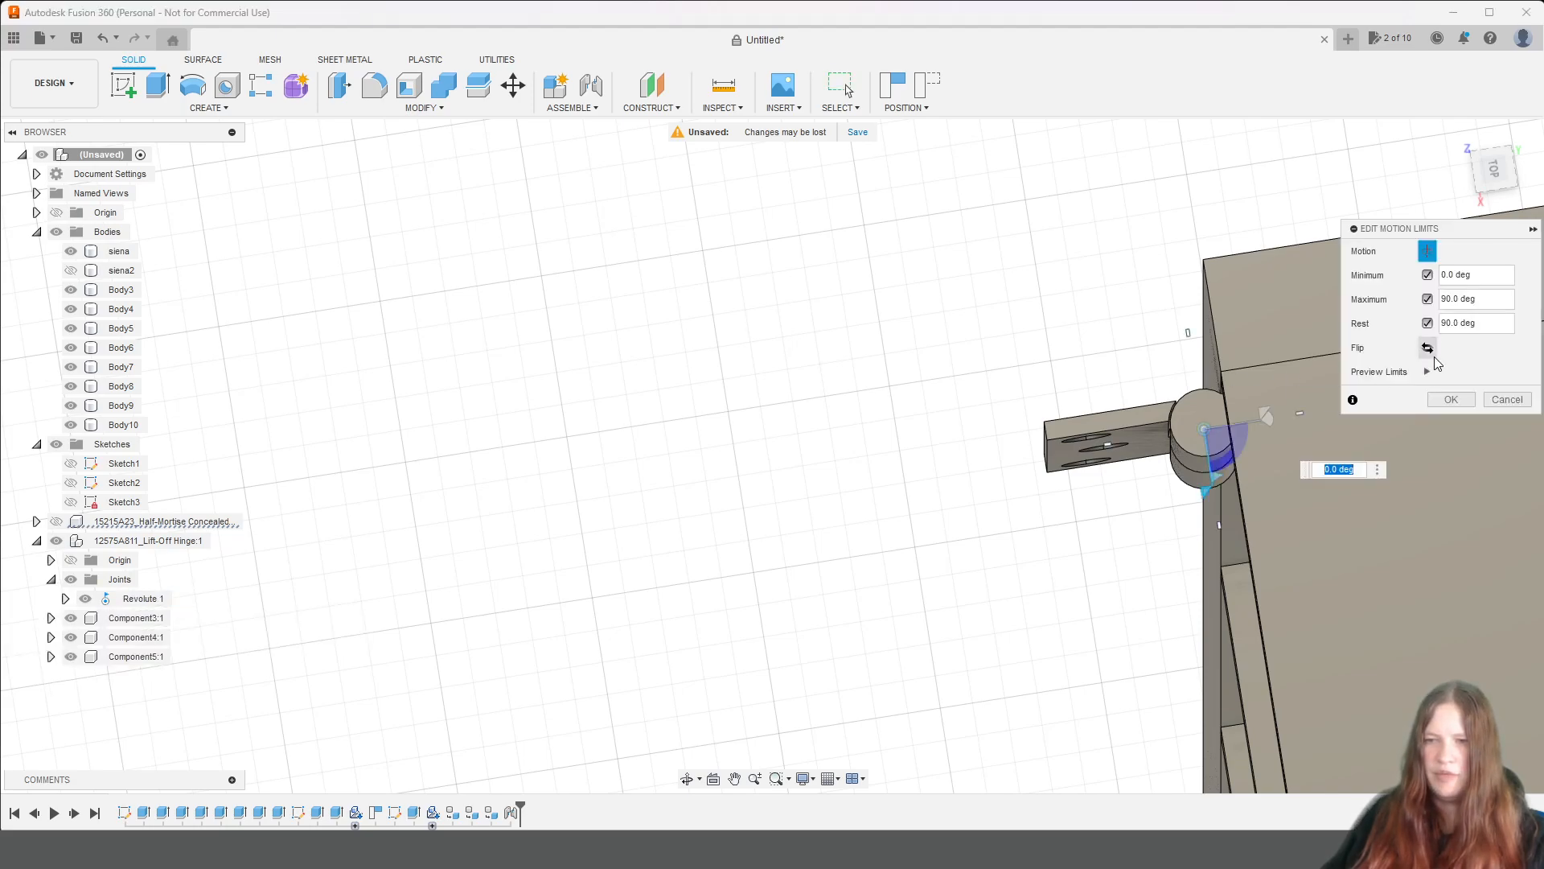
left_click(1461, 322)
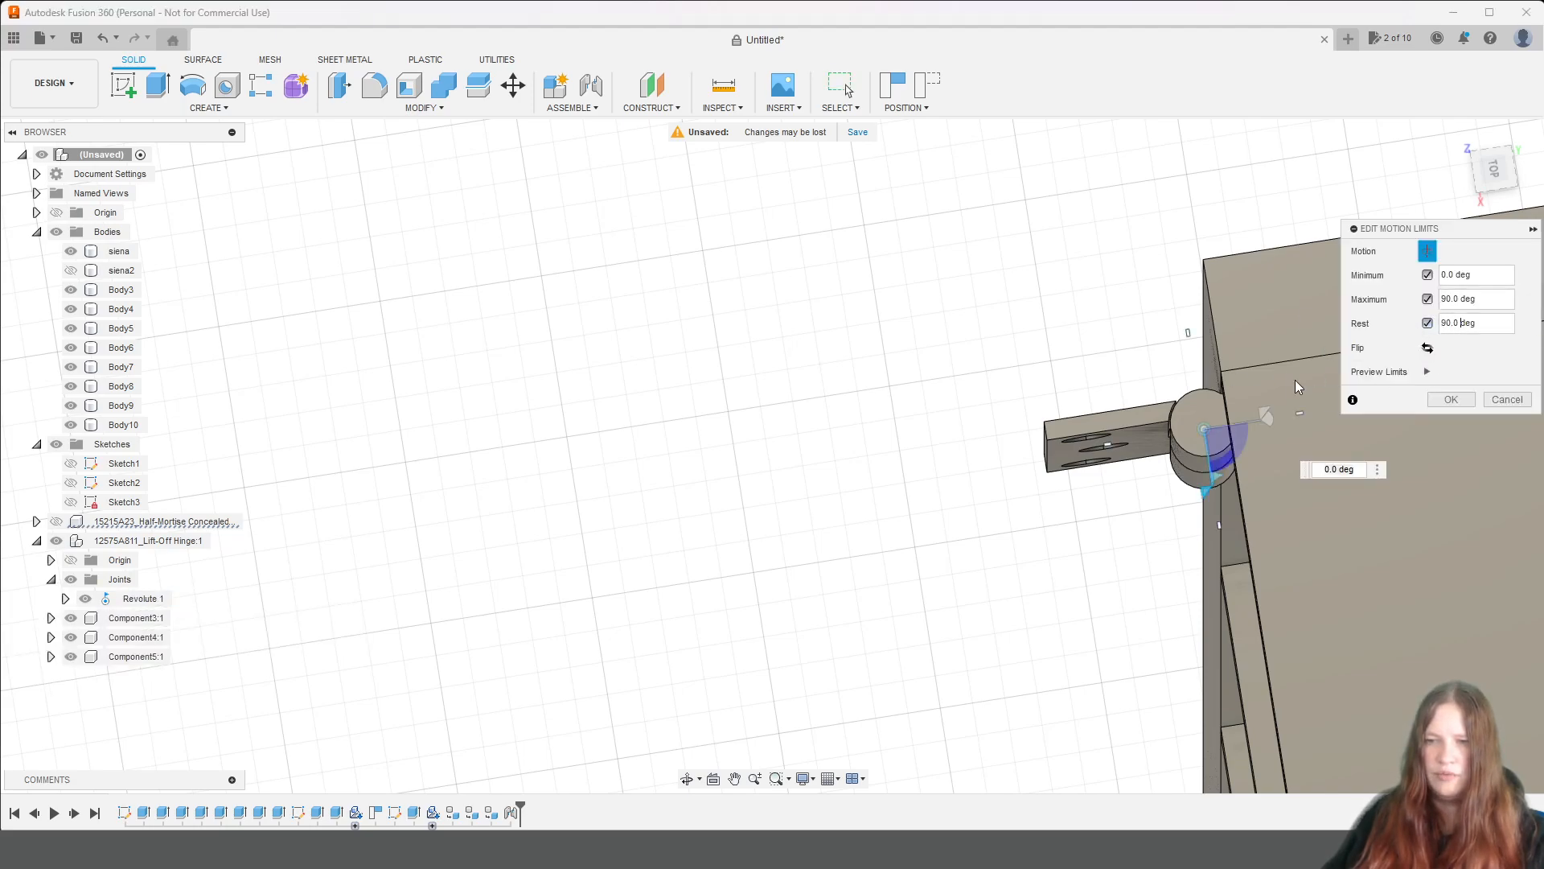
left_click_drag(1203, 491, 1311, 420)
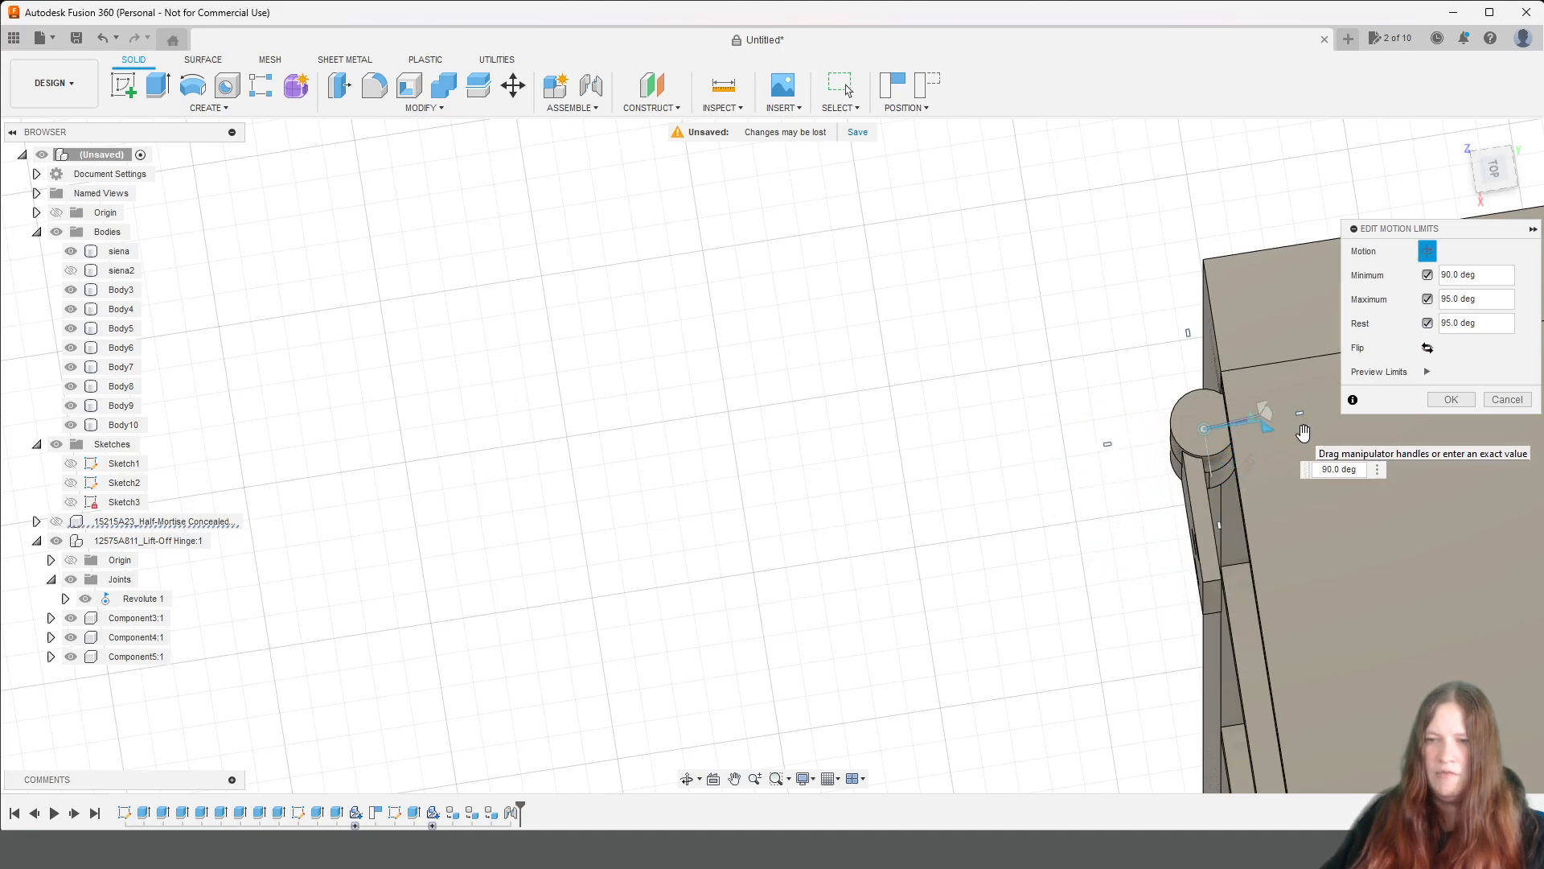
left_click(1428, 299)
left_click(1427, 274)
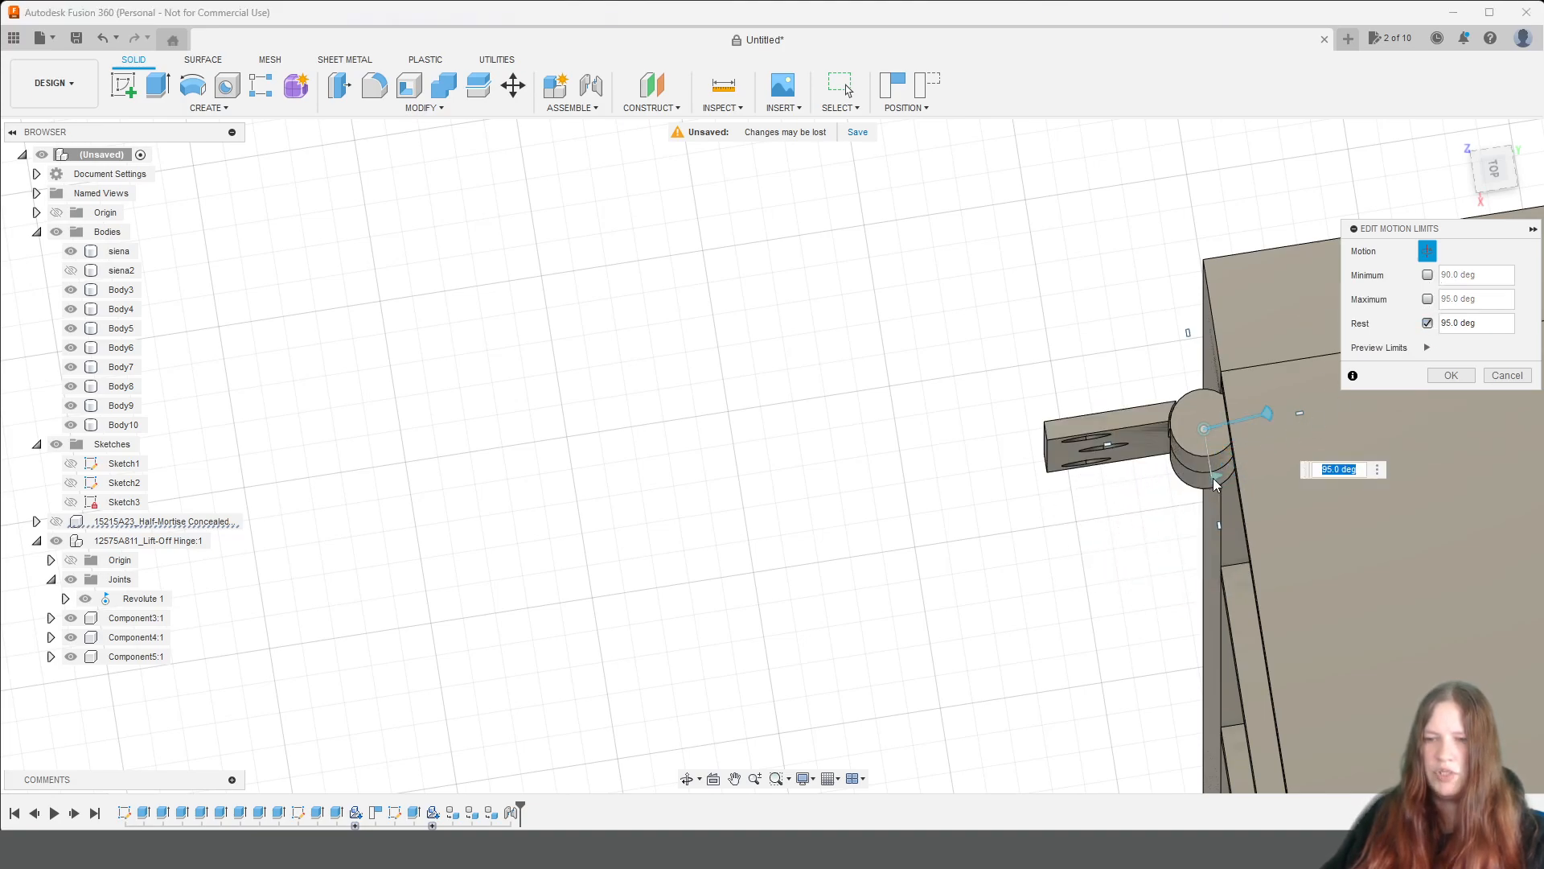
left_click(1428, 275)
left_click(1428, 299)
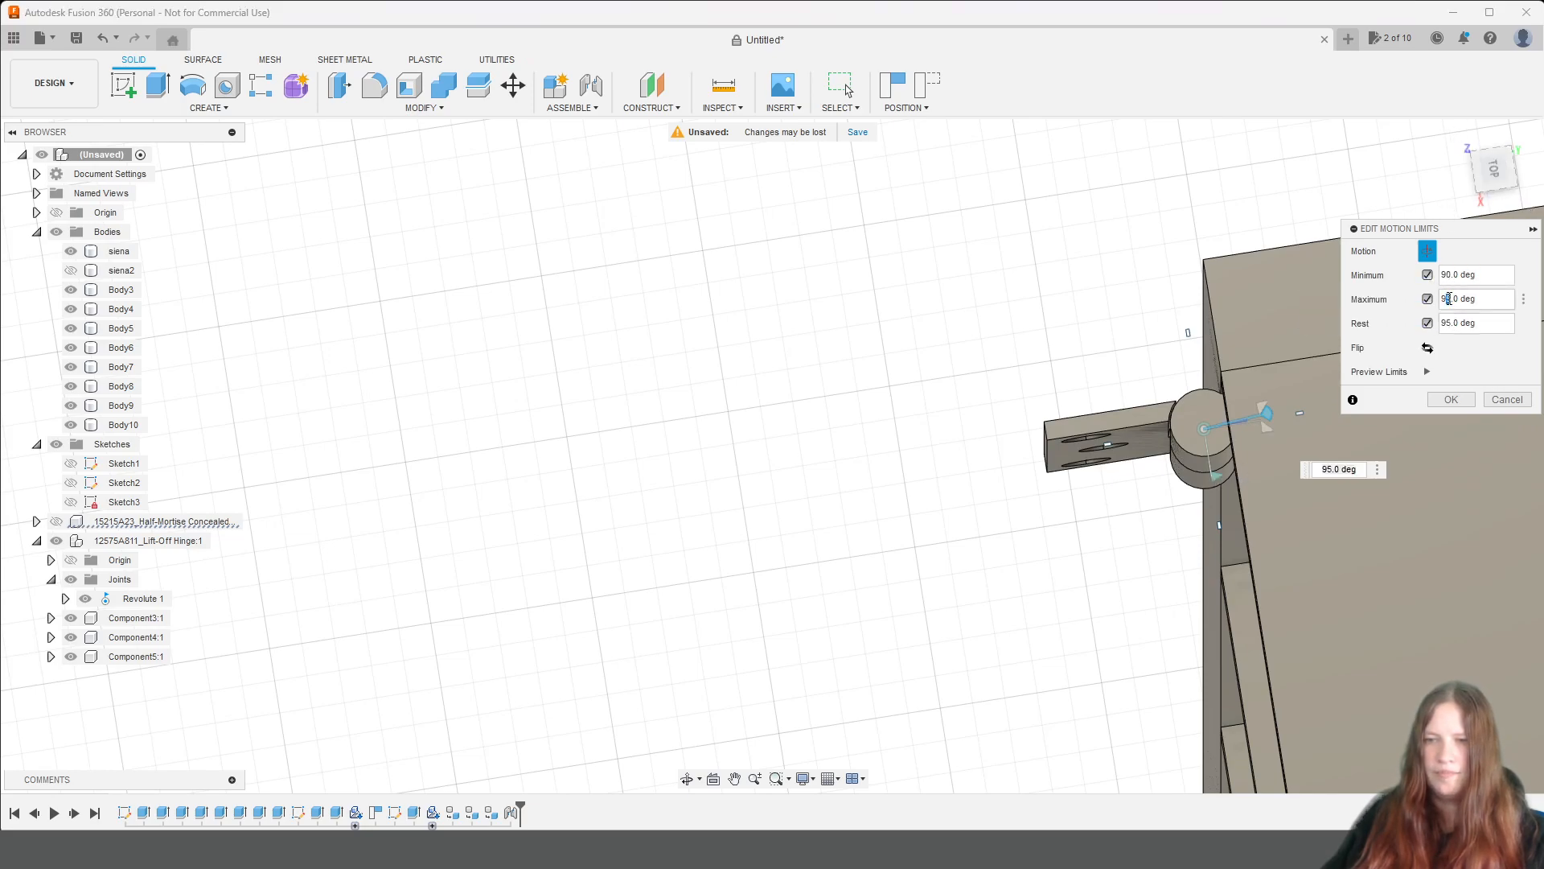
left_click(1455, 277)
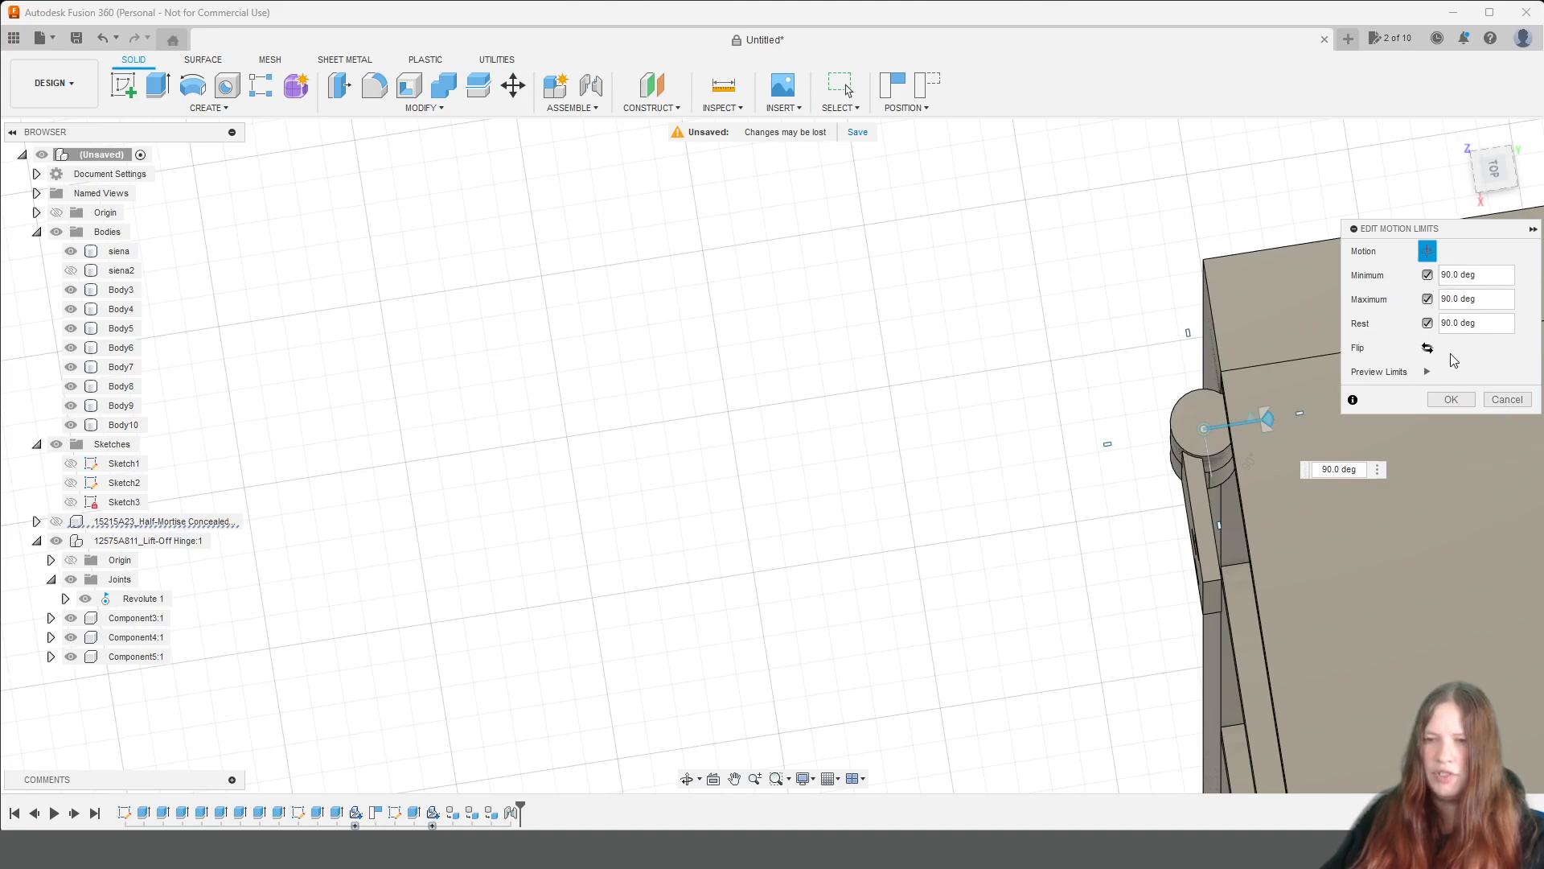
left_click(1458, 402)
Examine how the closed lift-off hinge sits against the cabinet's side and front from several angles and from above.
mouse_move(1481, 176)
left_mouse_down()
mouse_move(1515, 172)
mouse_move(1509, 234)
mouse_move(1488, 185)
left_mouse_up()
scroll(1202, 389, "down", 5)
scroll(1247, 410, "down", 5)
middle_click_drag(1293, 435, 1077, 366)
mouse_move(1496, 178)
left_mouse_down()
mouse_move(1528, 90)
mouse_move(1492, 146)
left_mouse_up()
scroll(989, 441, "down", 3)
scroll(1030, 440, "up", 5)
scroll(892, 261, "up", 5)
middle_click_drag(853, 299, 904, 494)
mouse_move(1496, 177)
left_mouse_down()
mouse_move(1492, 161)
mouse_move(1480, 179)
left_mouse_up()
left_click(1480, 178)
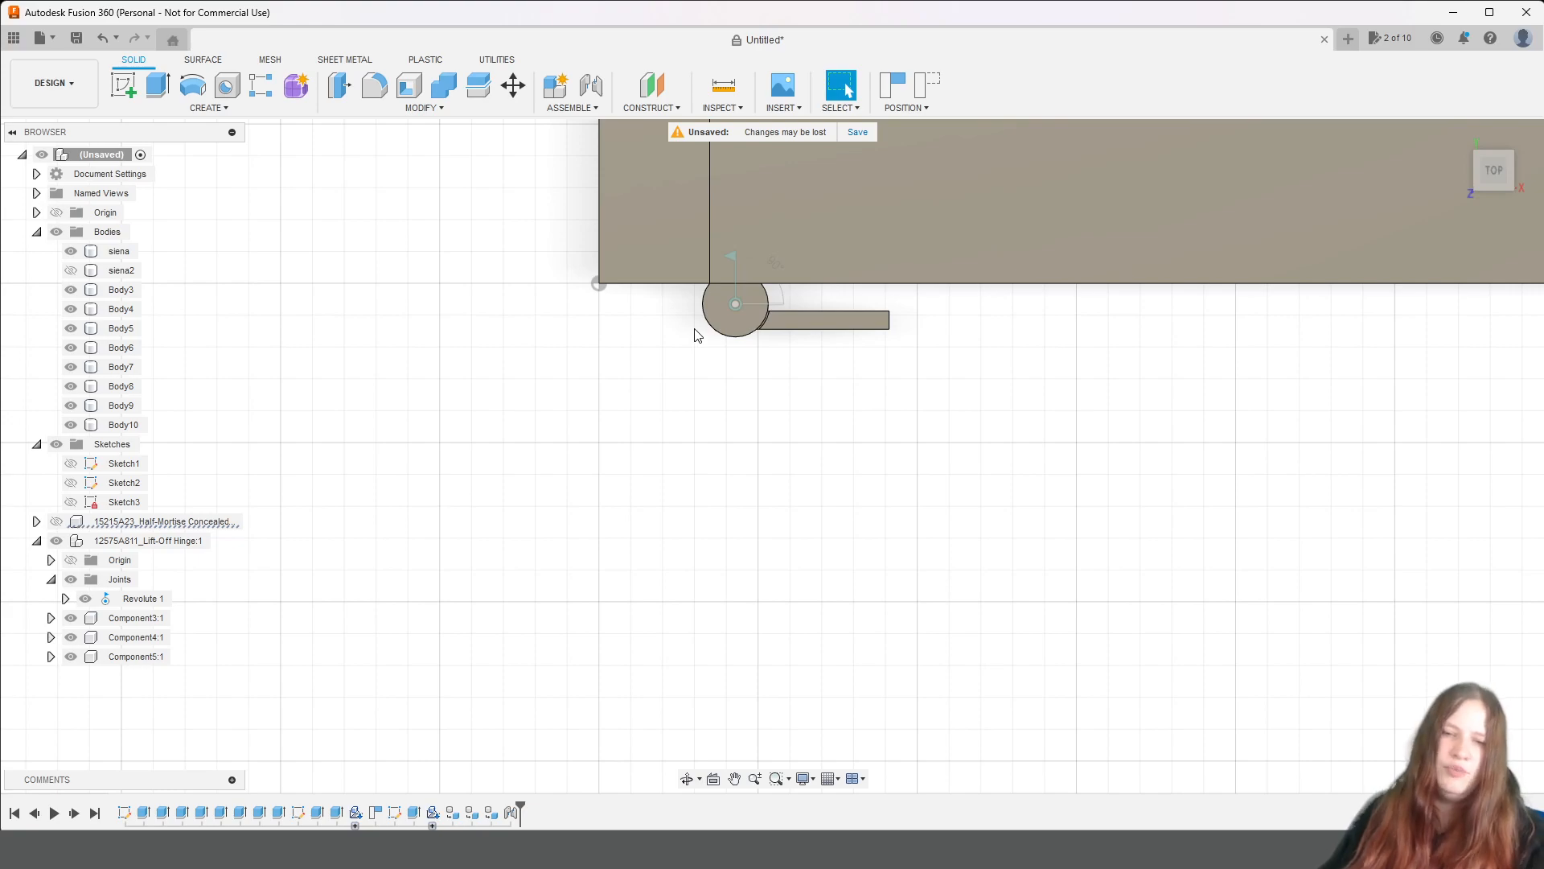
left_click(56, 540)
left_click(56, 541)
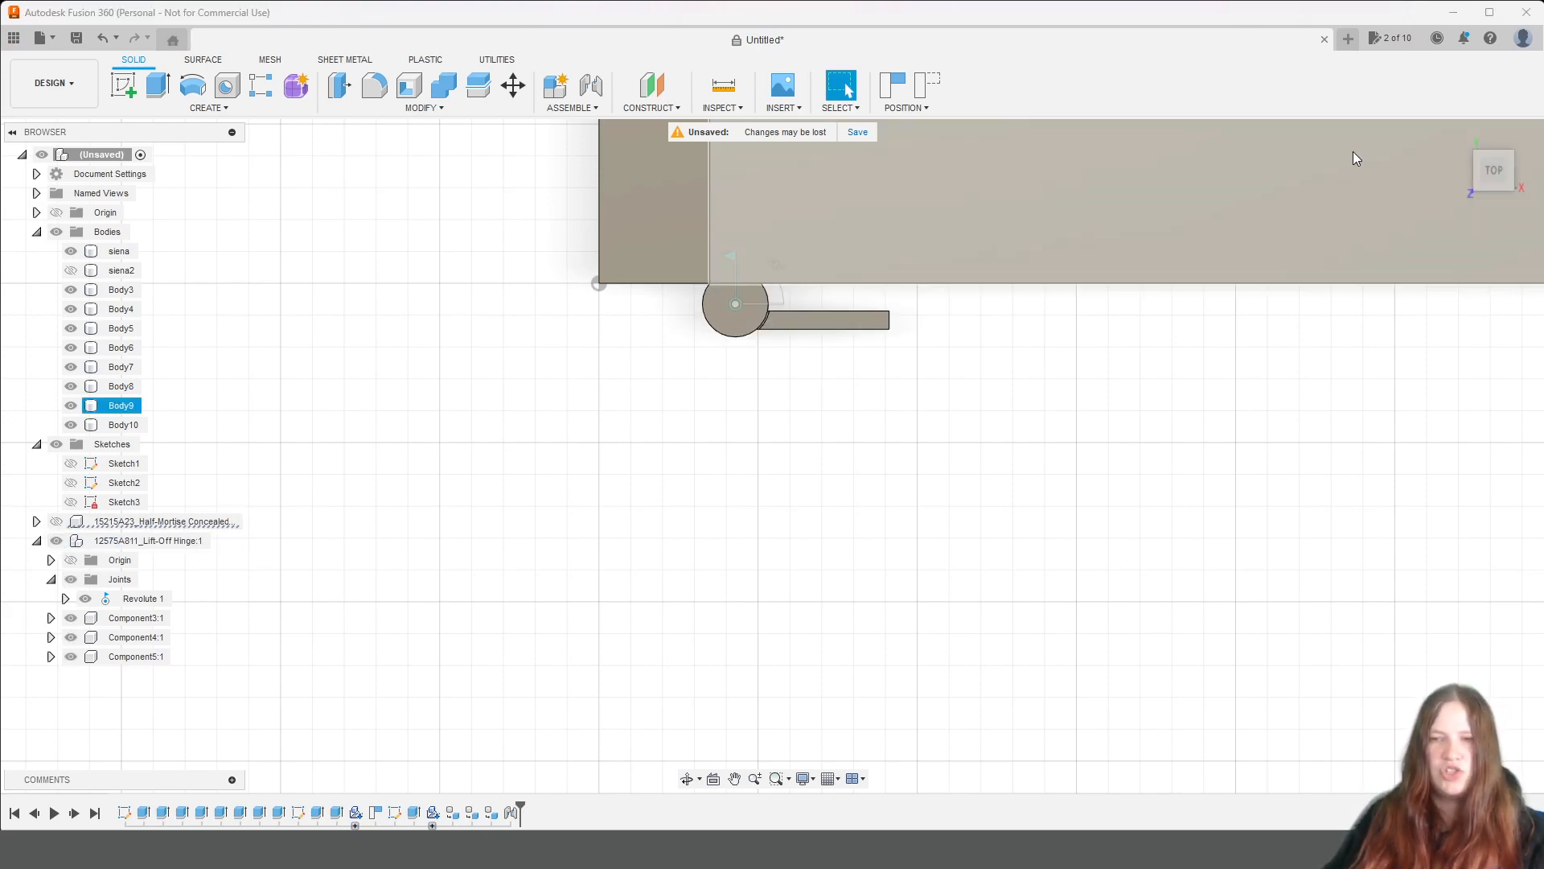
Hide Body9 and Body10 to expose the hinge leaf mounted on the inside of the side panel.
left_click(1500, 187)
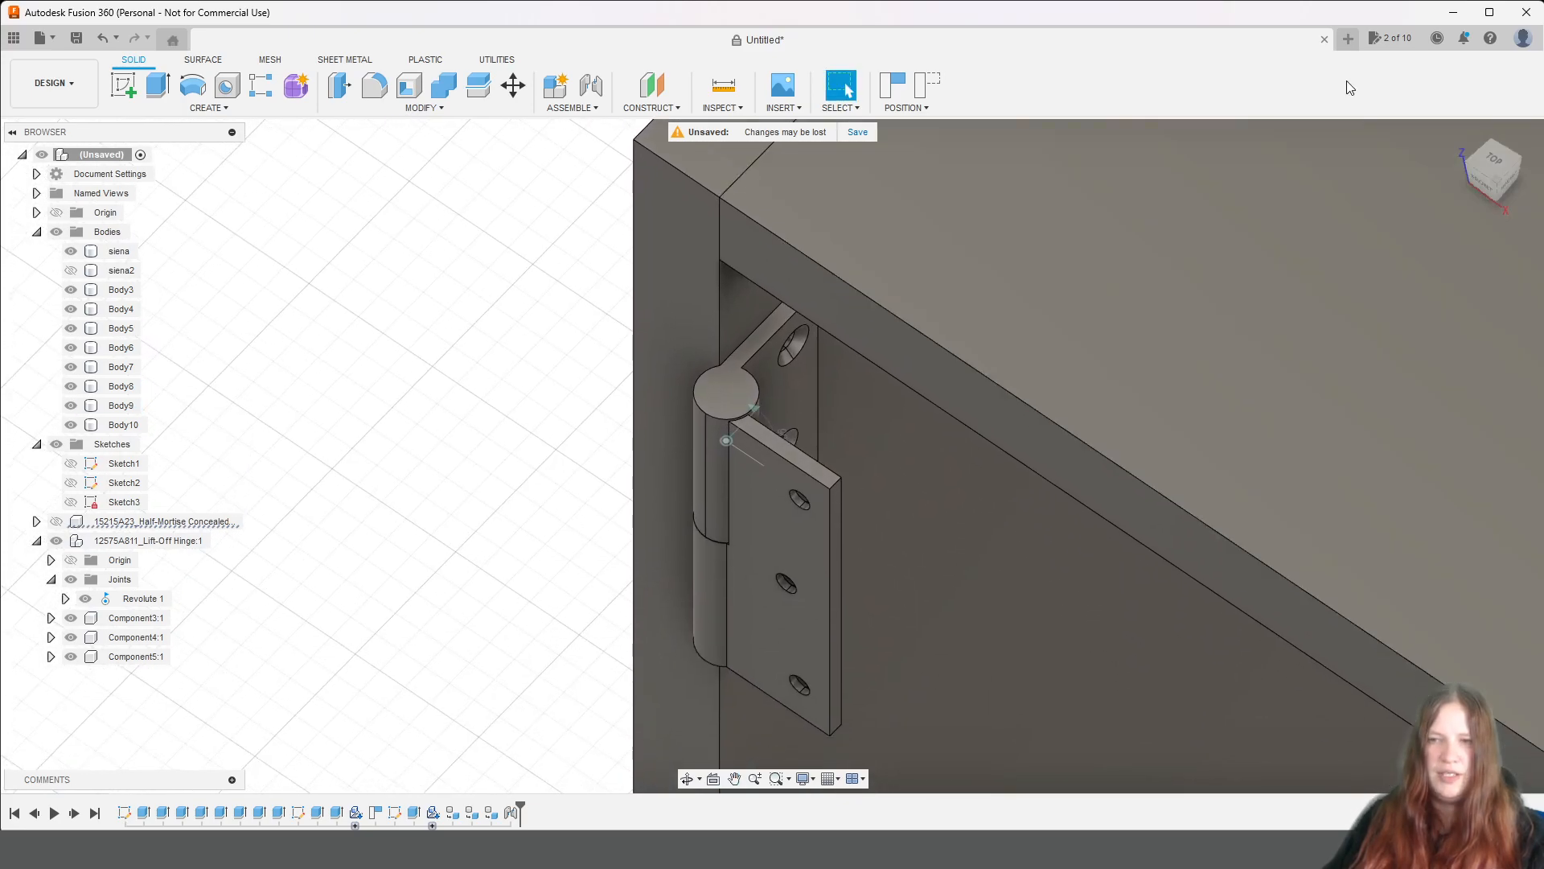
left_click_drag(1513, 181, 1482, 158)
middle_click_drag(1103, 386, 1012, 196)
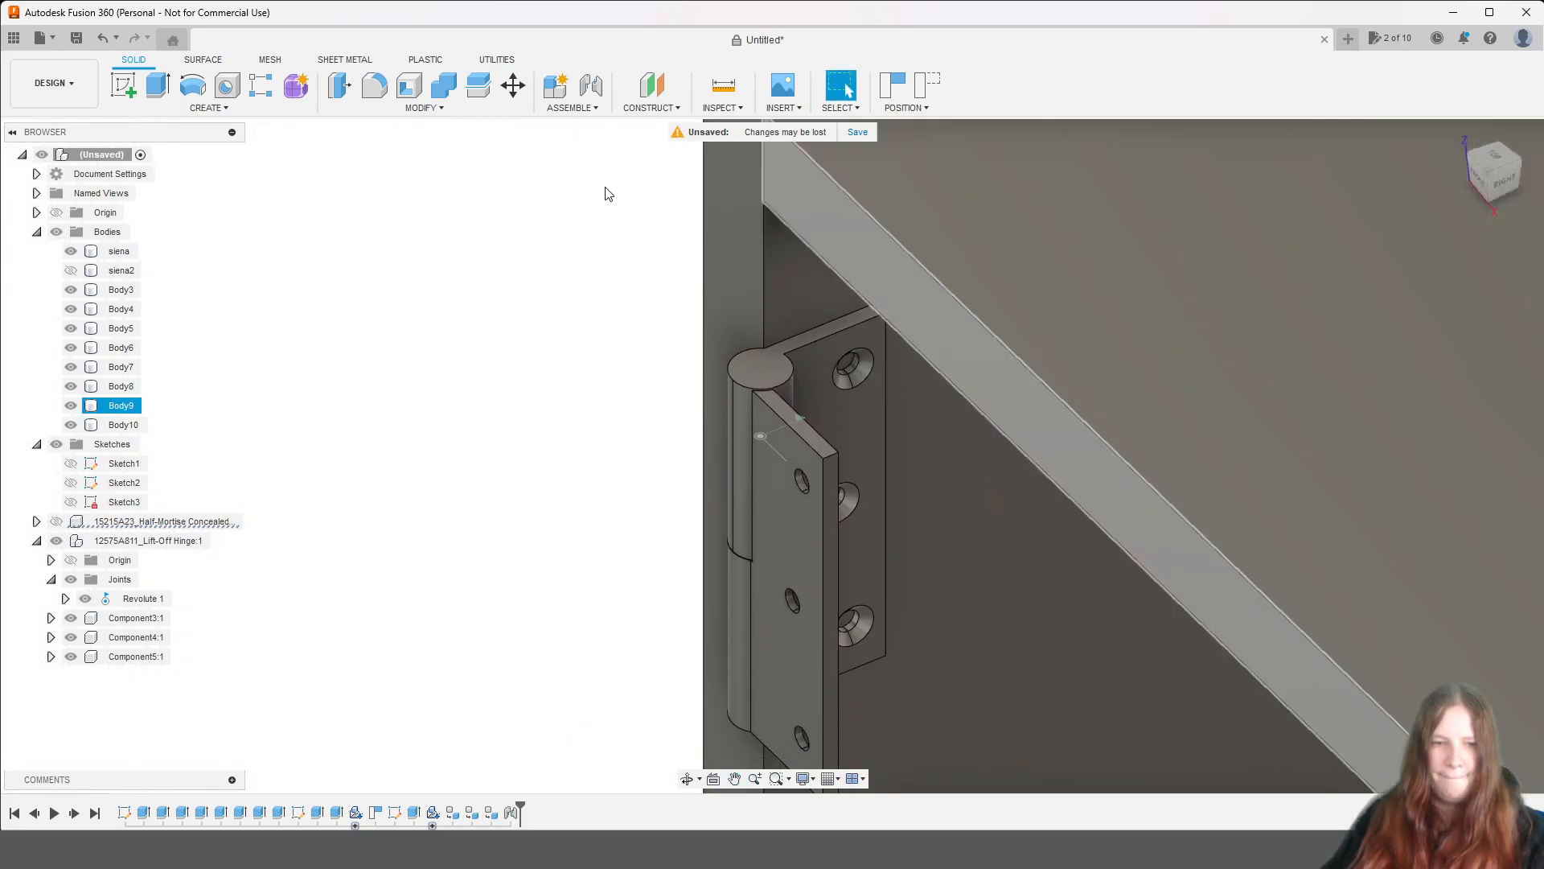
left_click(73, 291)
left_click(70, 427)
left_click(71, 406)
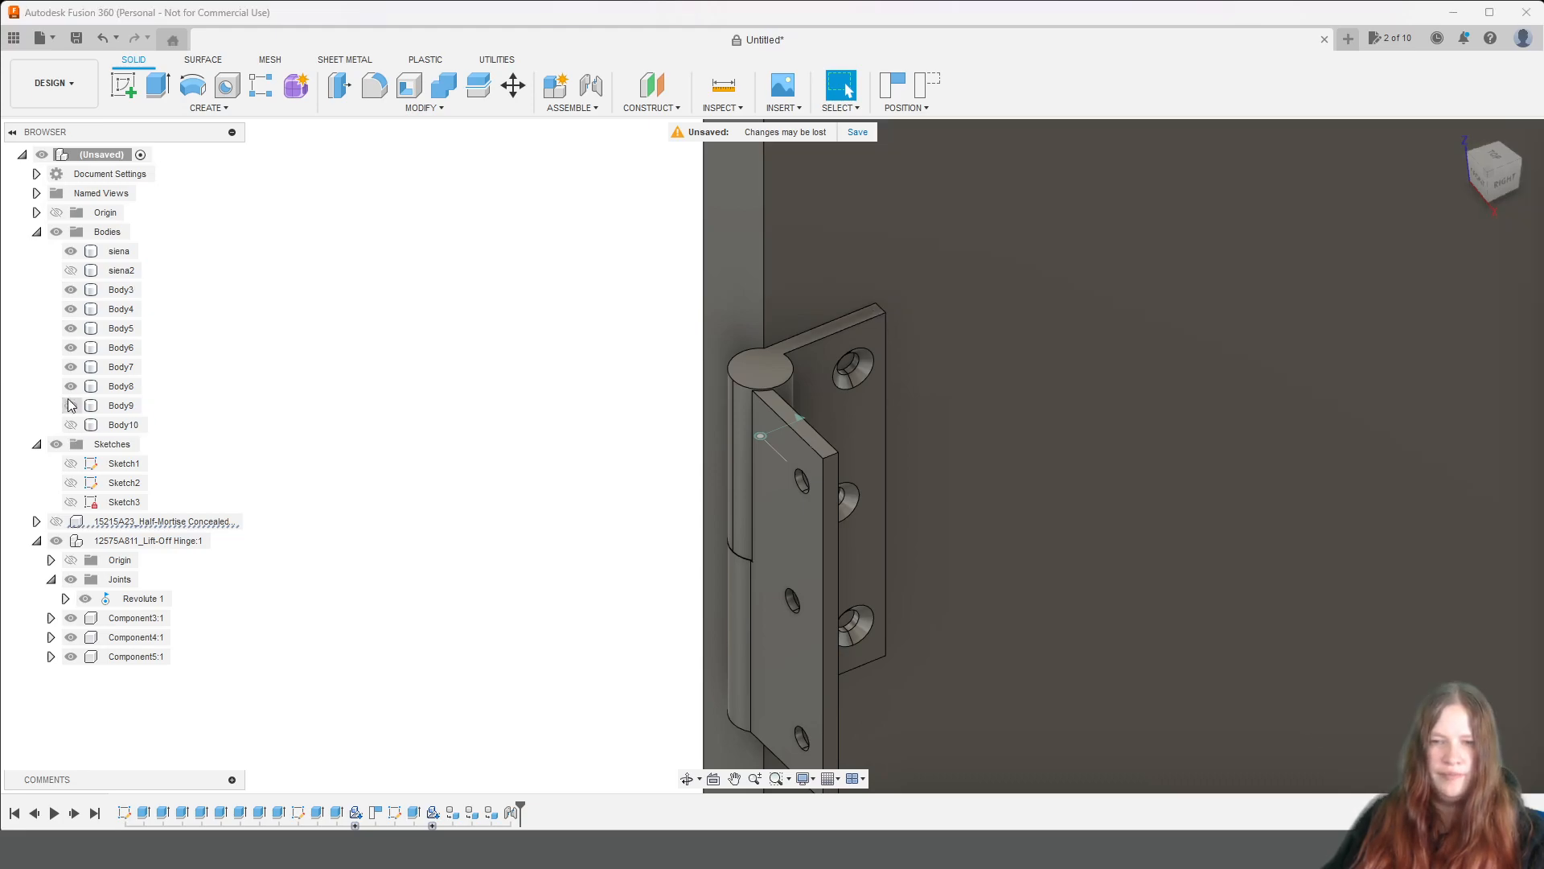
Start a Hole feature facing the upper countersunk screw hole of the hinge leaf on the side panel.
left_click(1502, 193)
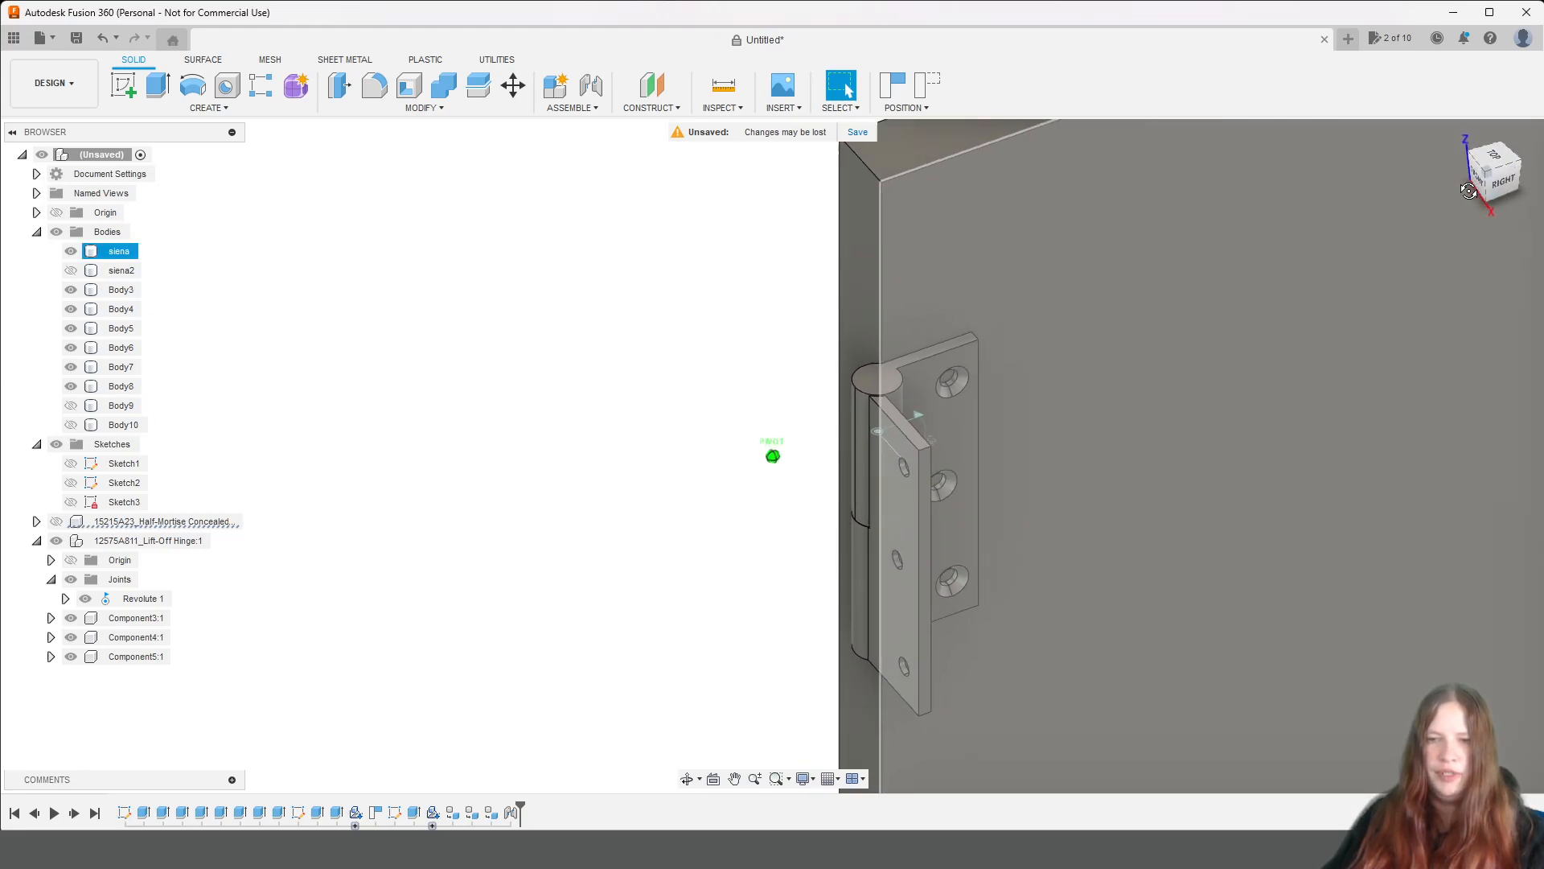
middle_click_drag(1189, 480, 1066, 276)
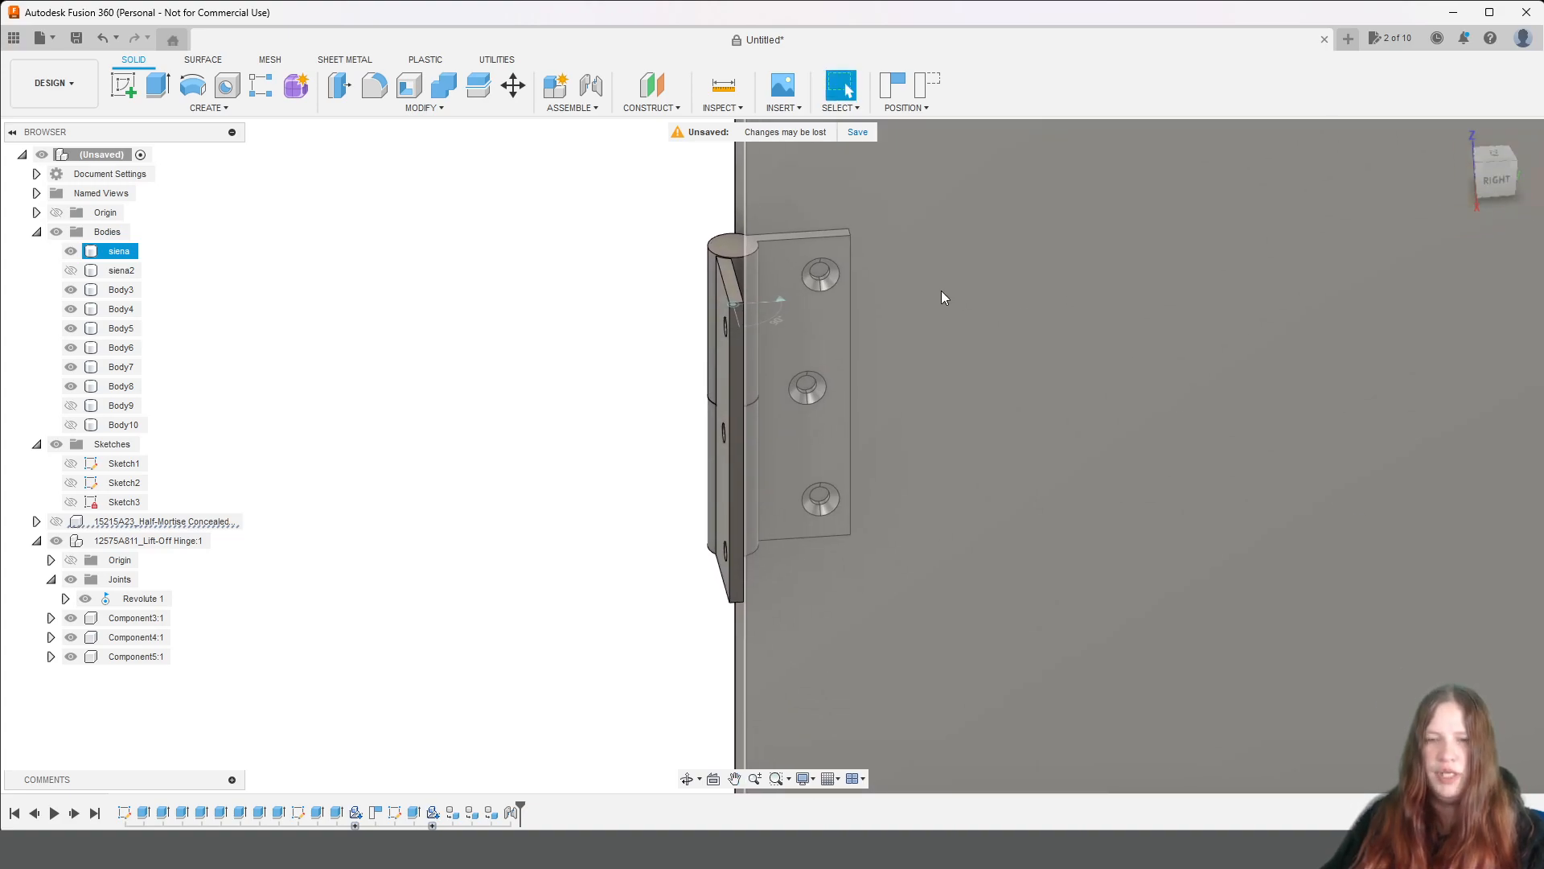
scroll(945, 277, "up", 2)
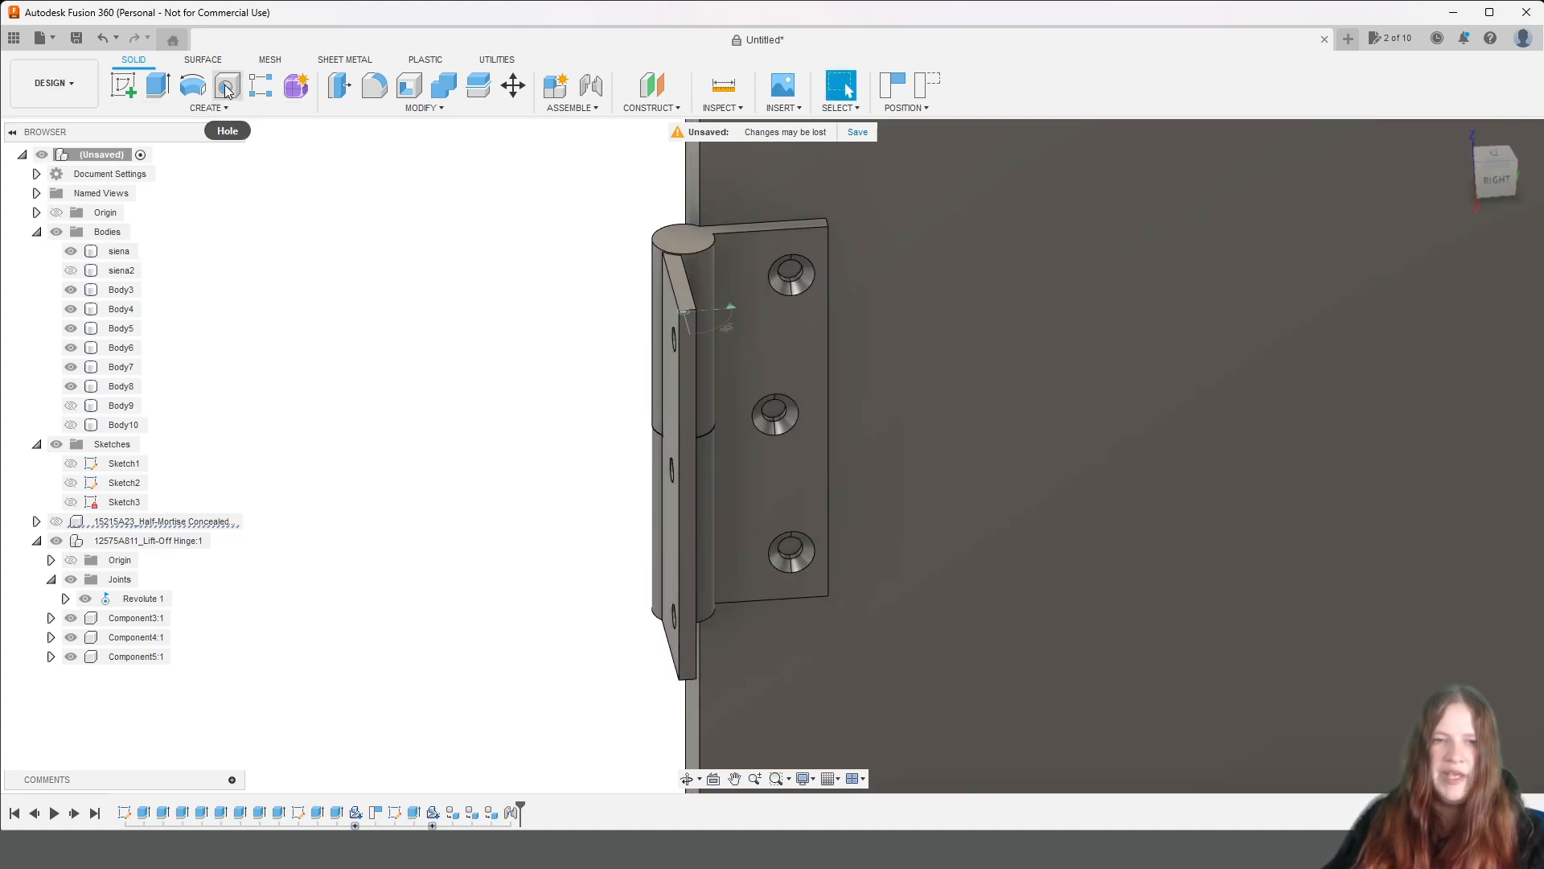
left_click(227, 87)
left_click(925, 460)
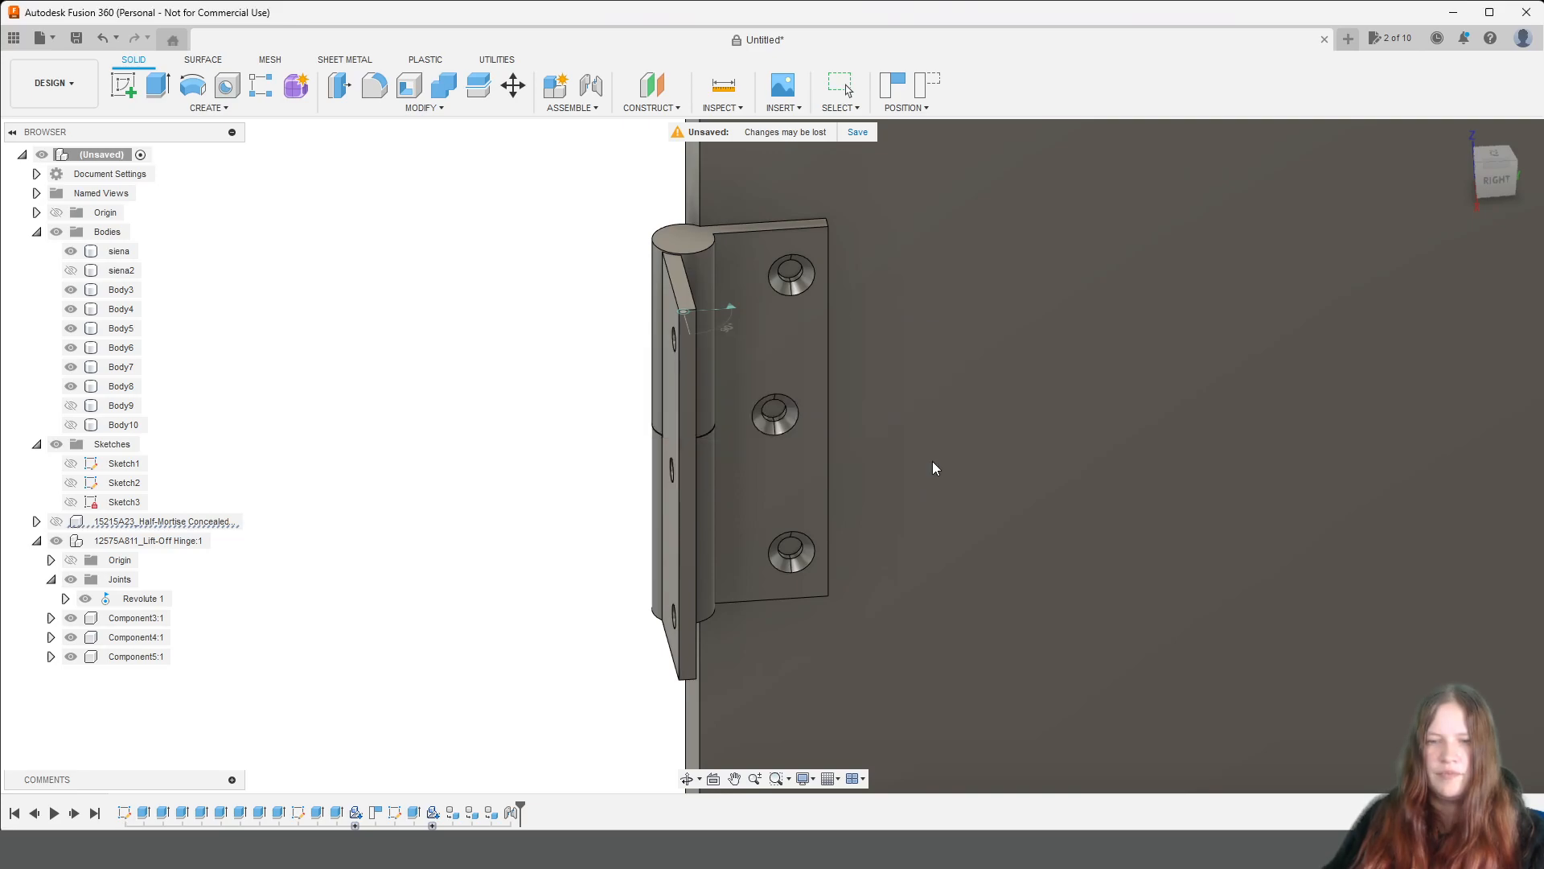
scroll(798, 269, "up", 2)
scroll(798, 269, "up", 2)
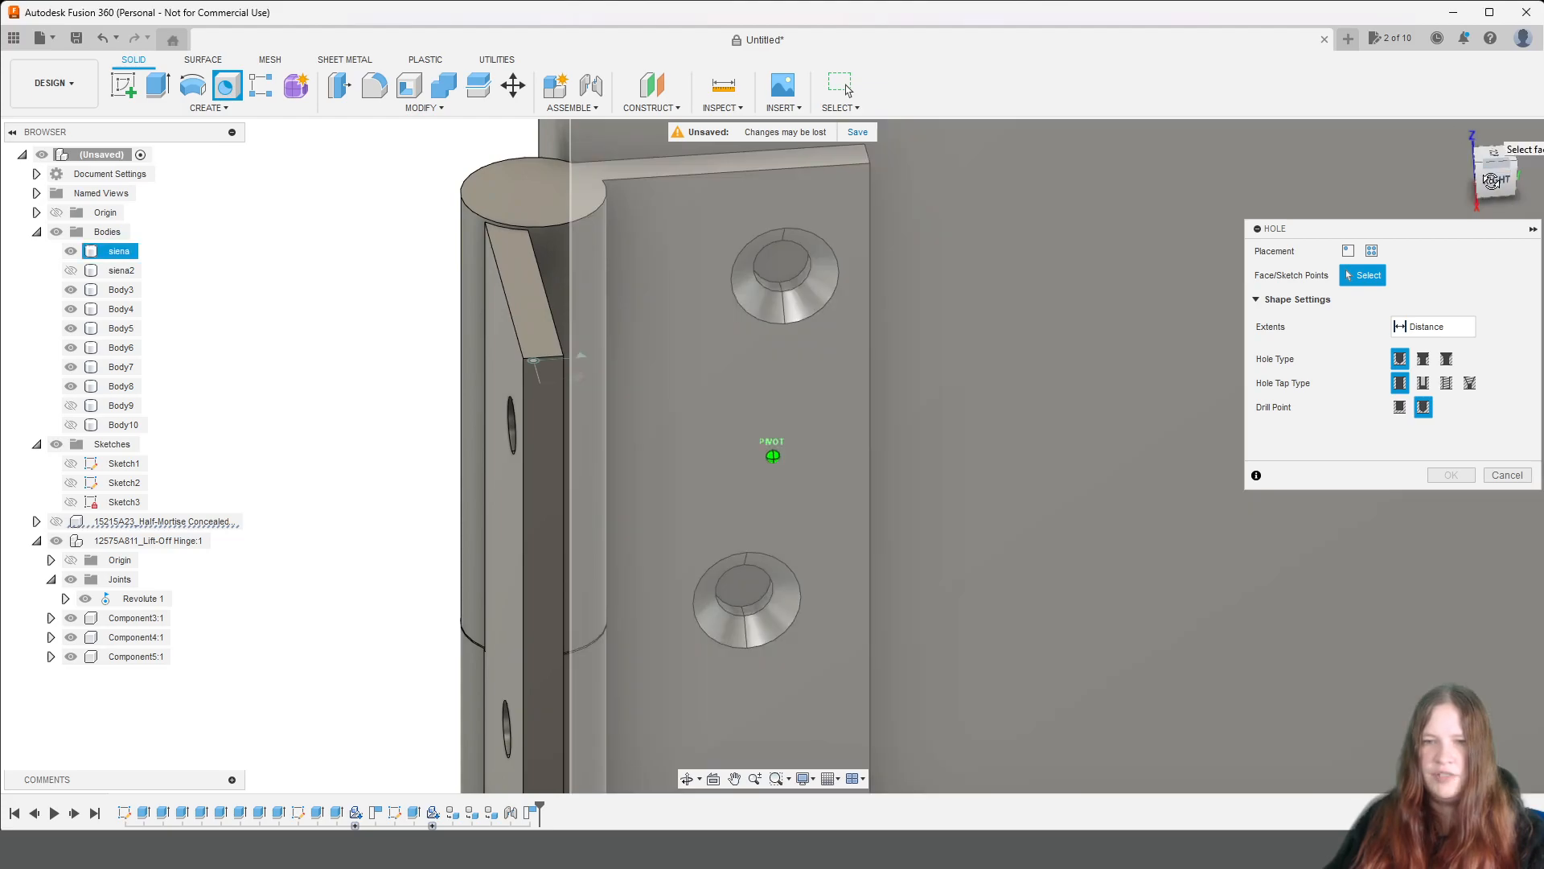
left_click_drag(1499, 177, 1491, 158)
middle_click_drag(993, 580, 972, 338)
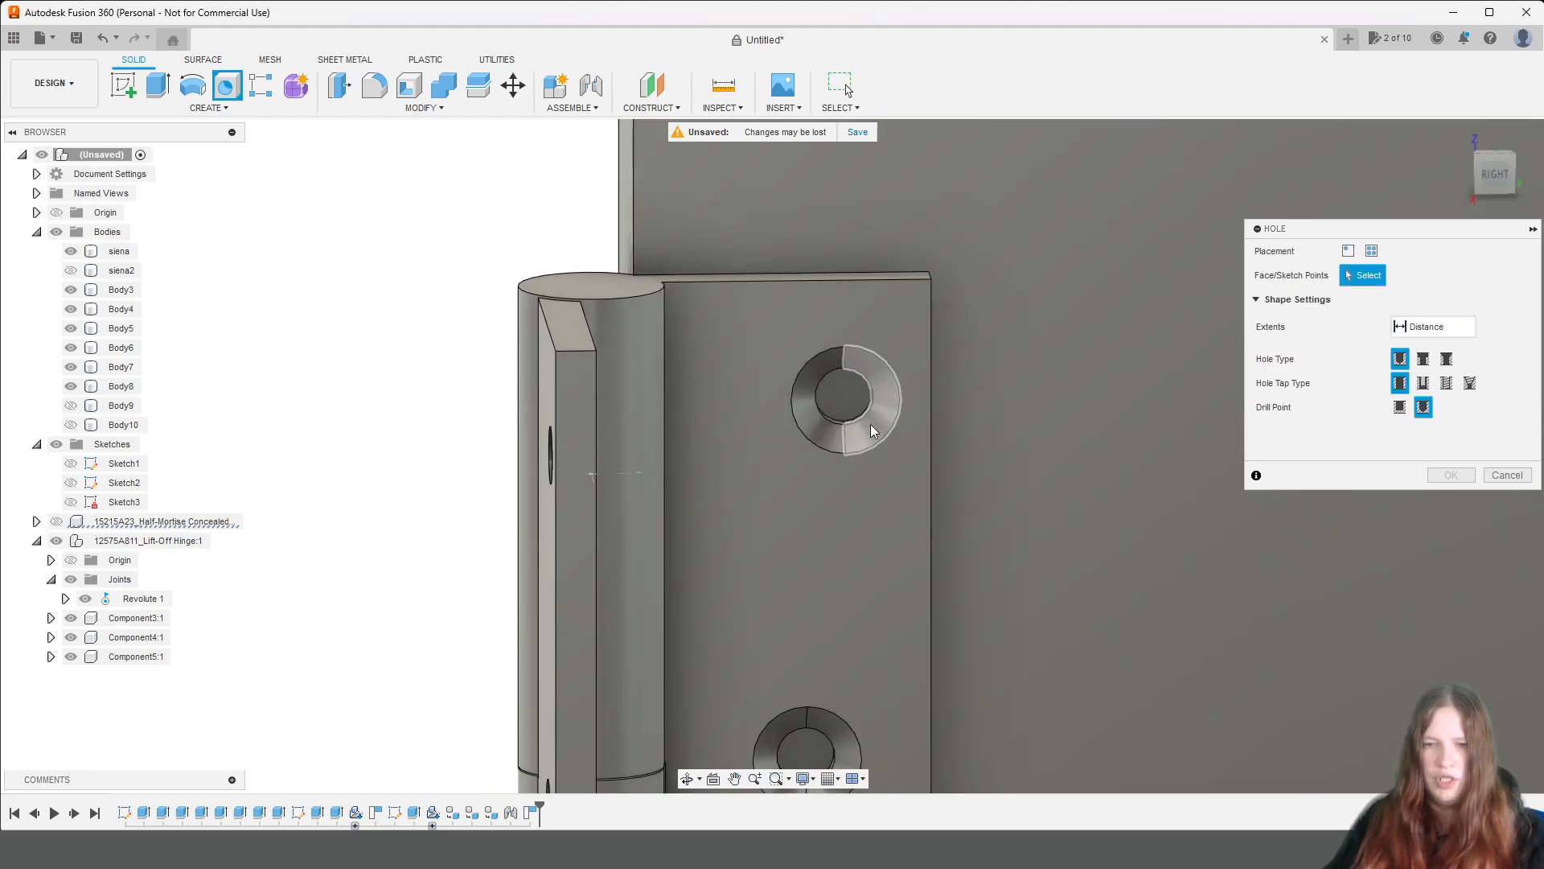
left_click(880, 448)
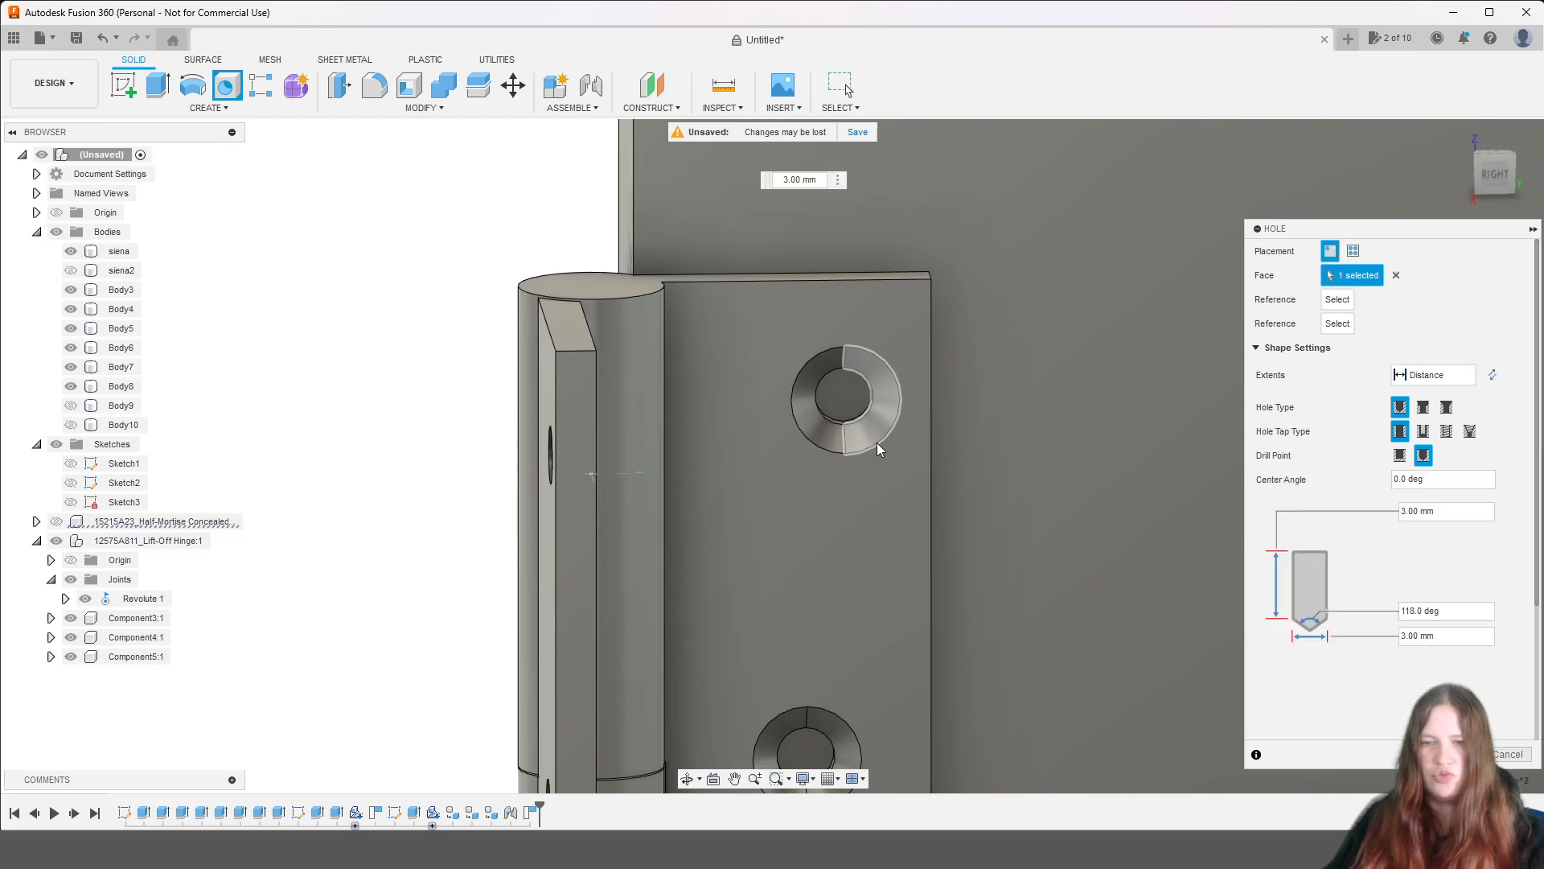
left_click_drag(904, 399, 848, 410)
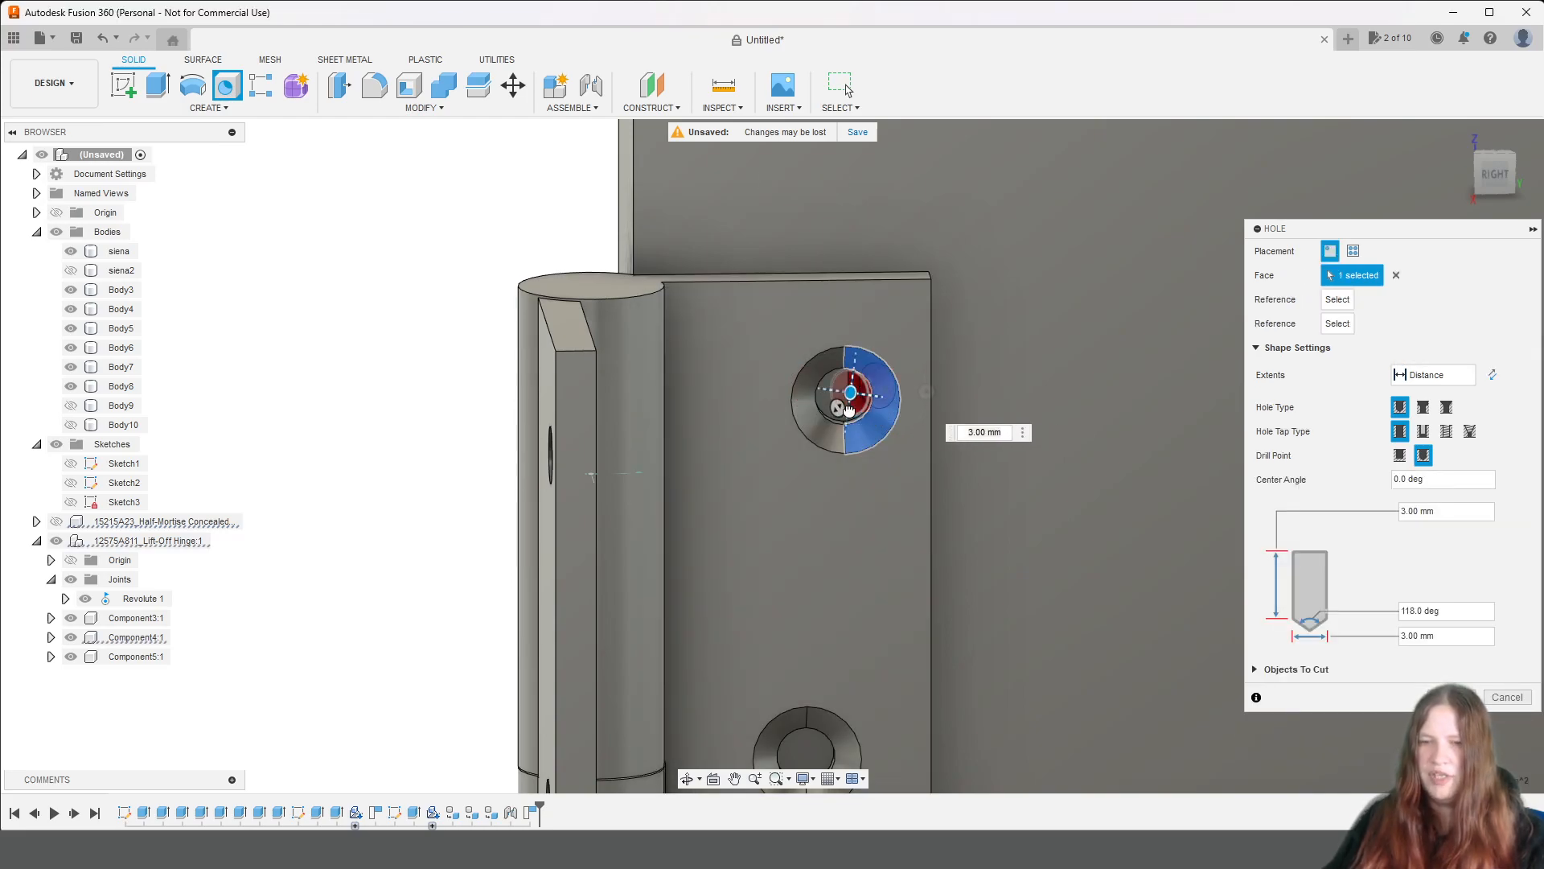
left_click(1395, 276)
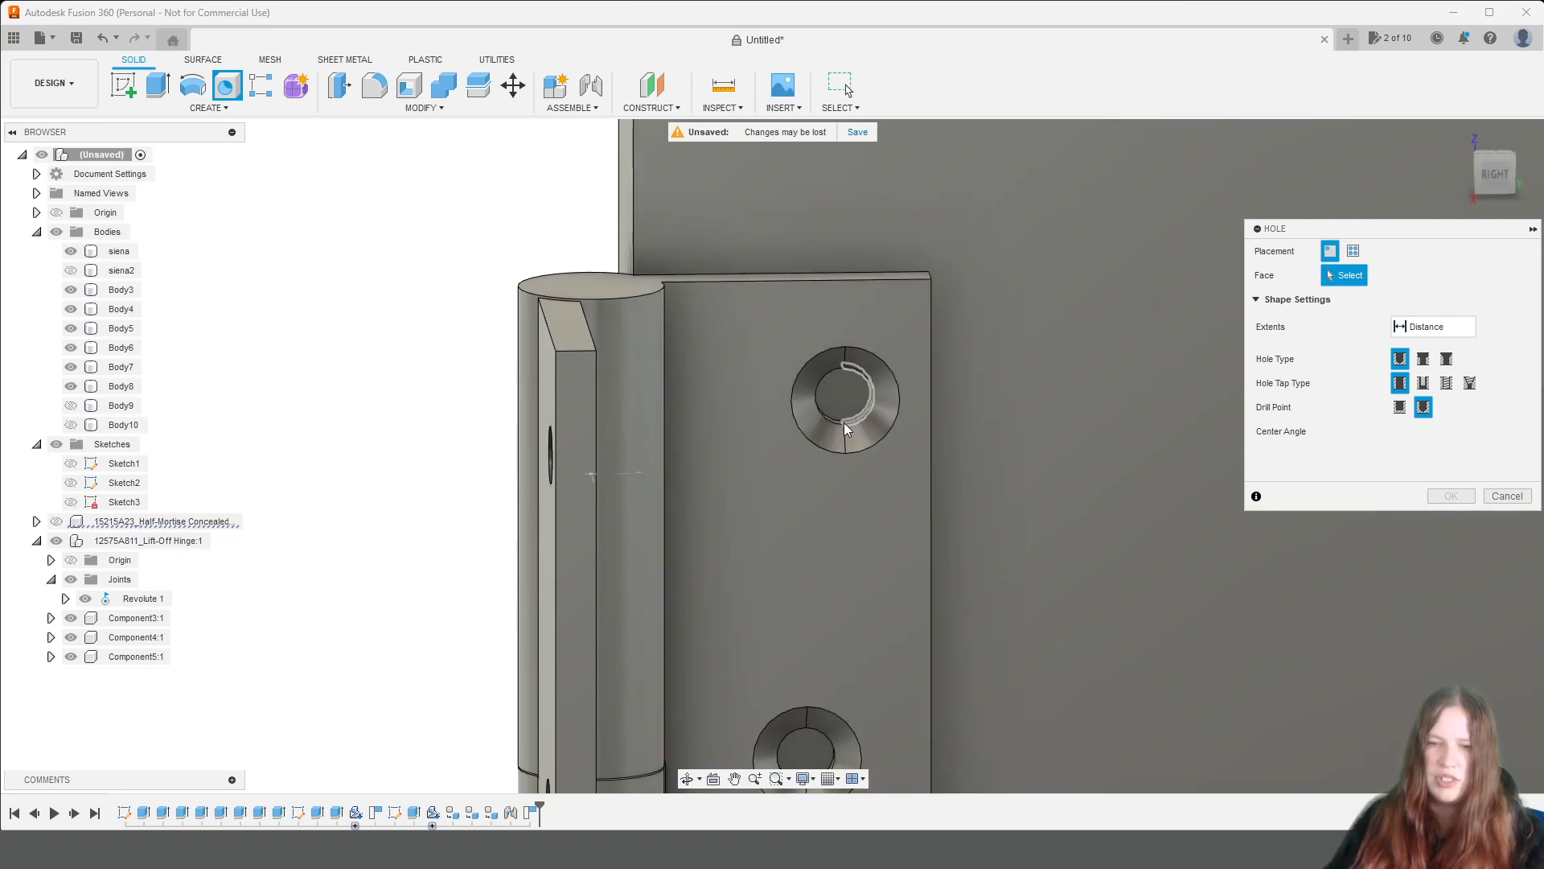
Place the 3 mm hole on the hinge leaf's flat face, snapped to the centre of its upper countersunk screw hole.
scroll(845, 424, "up", 10)
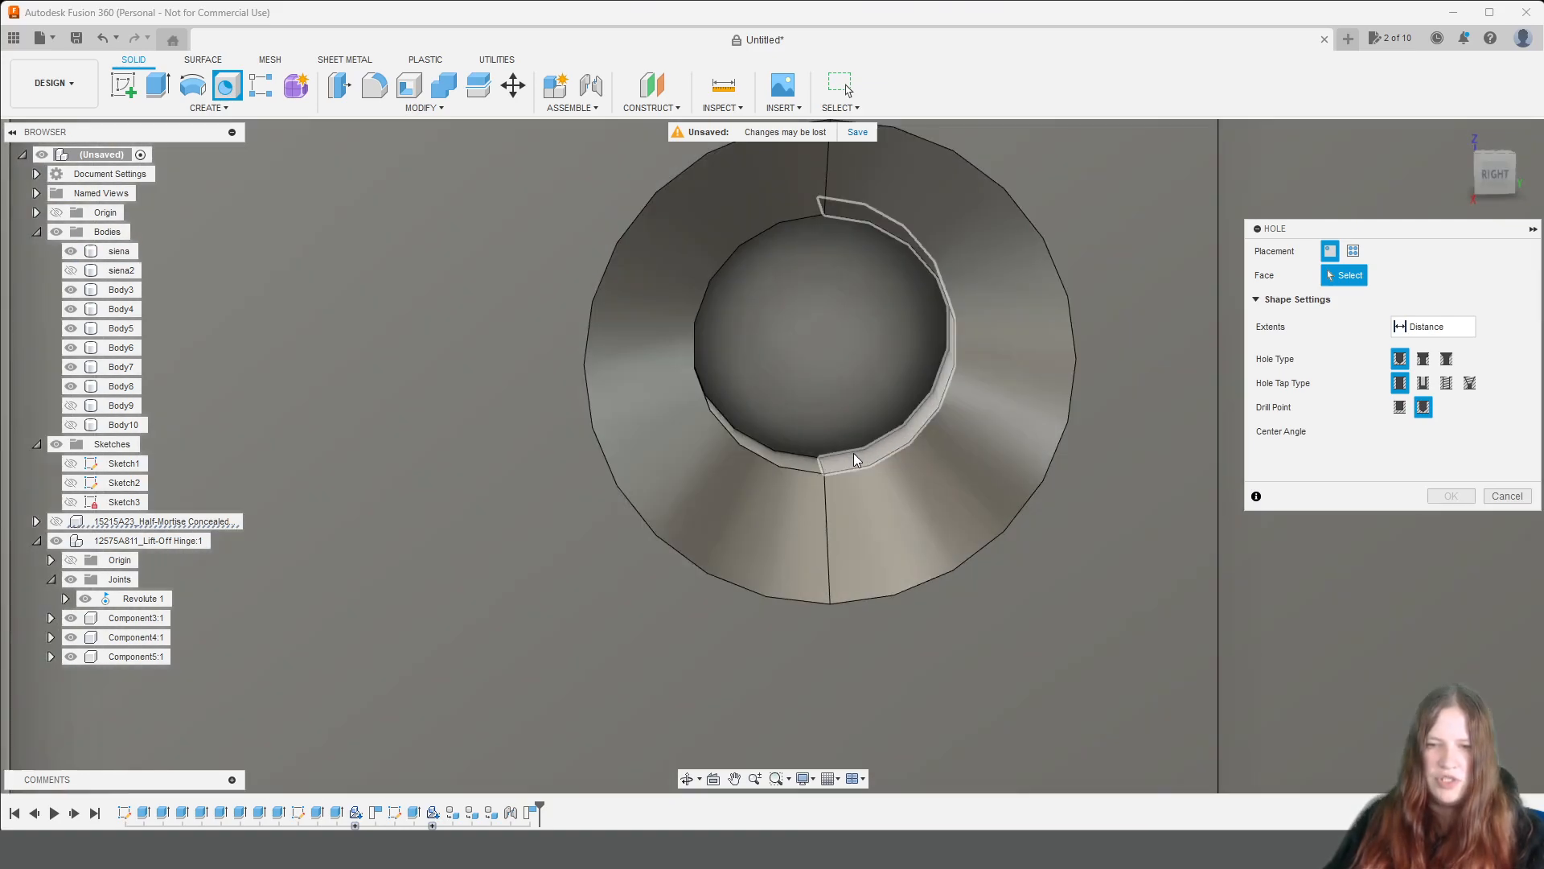
scroll(887, 378, "up", 4)
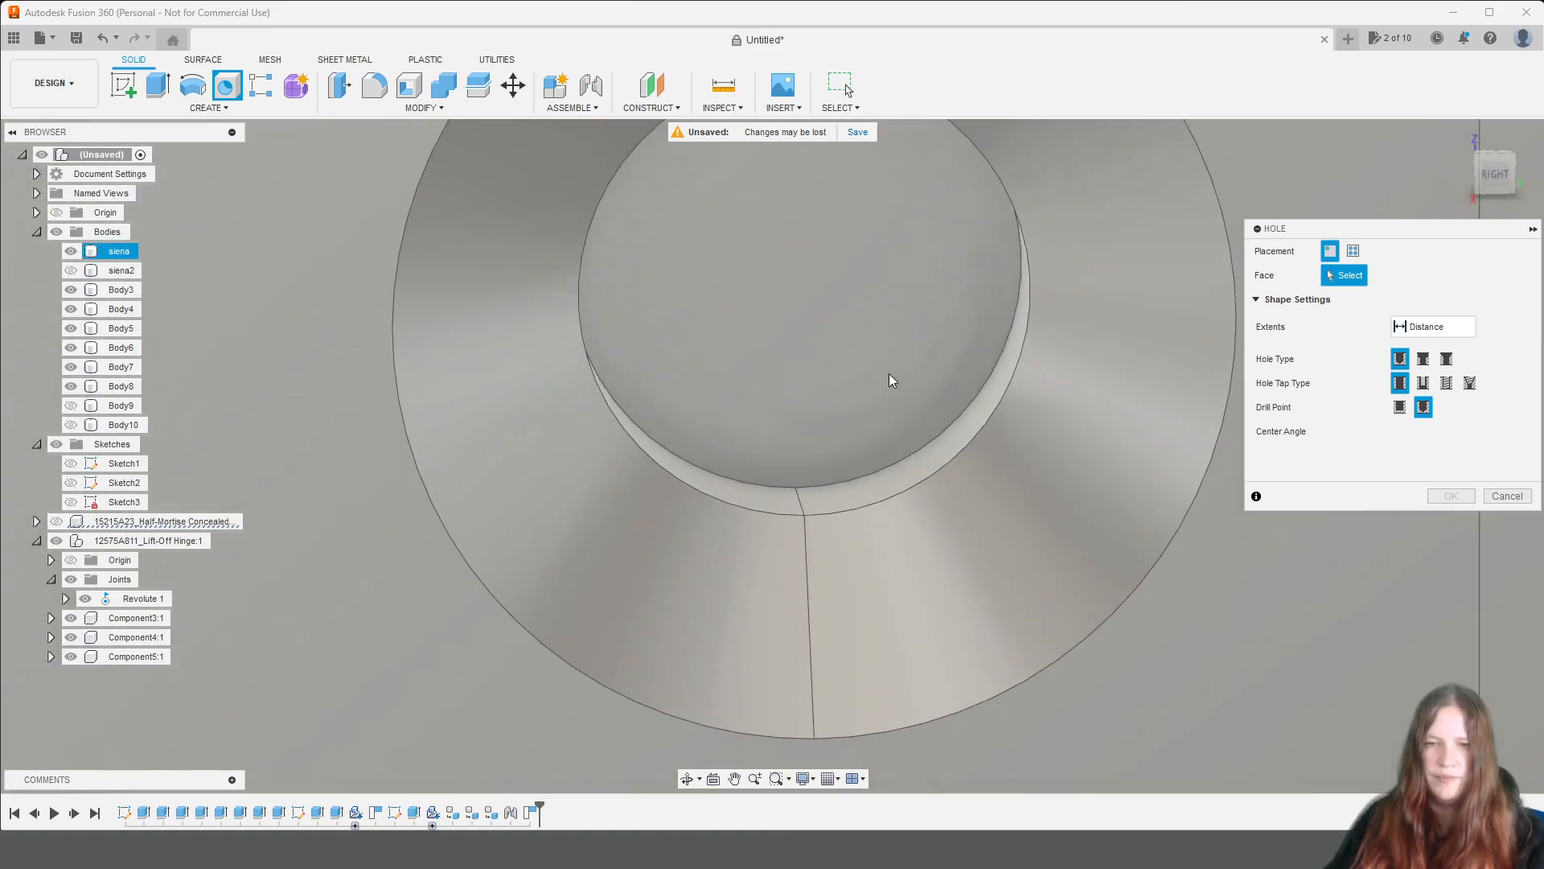
scroll(1182, 301, "down", 8)
left_click(1181, 261)
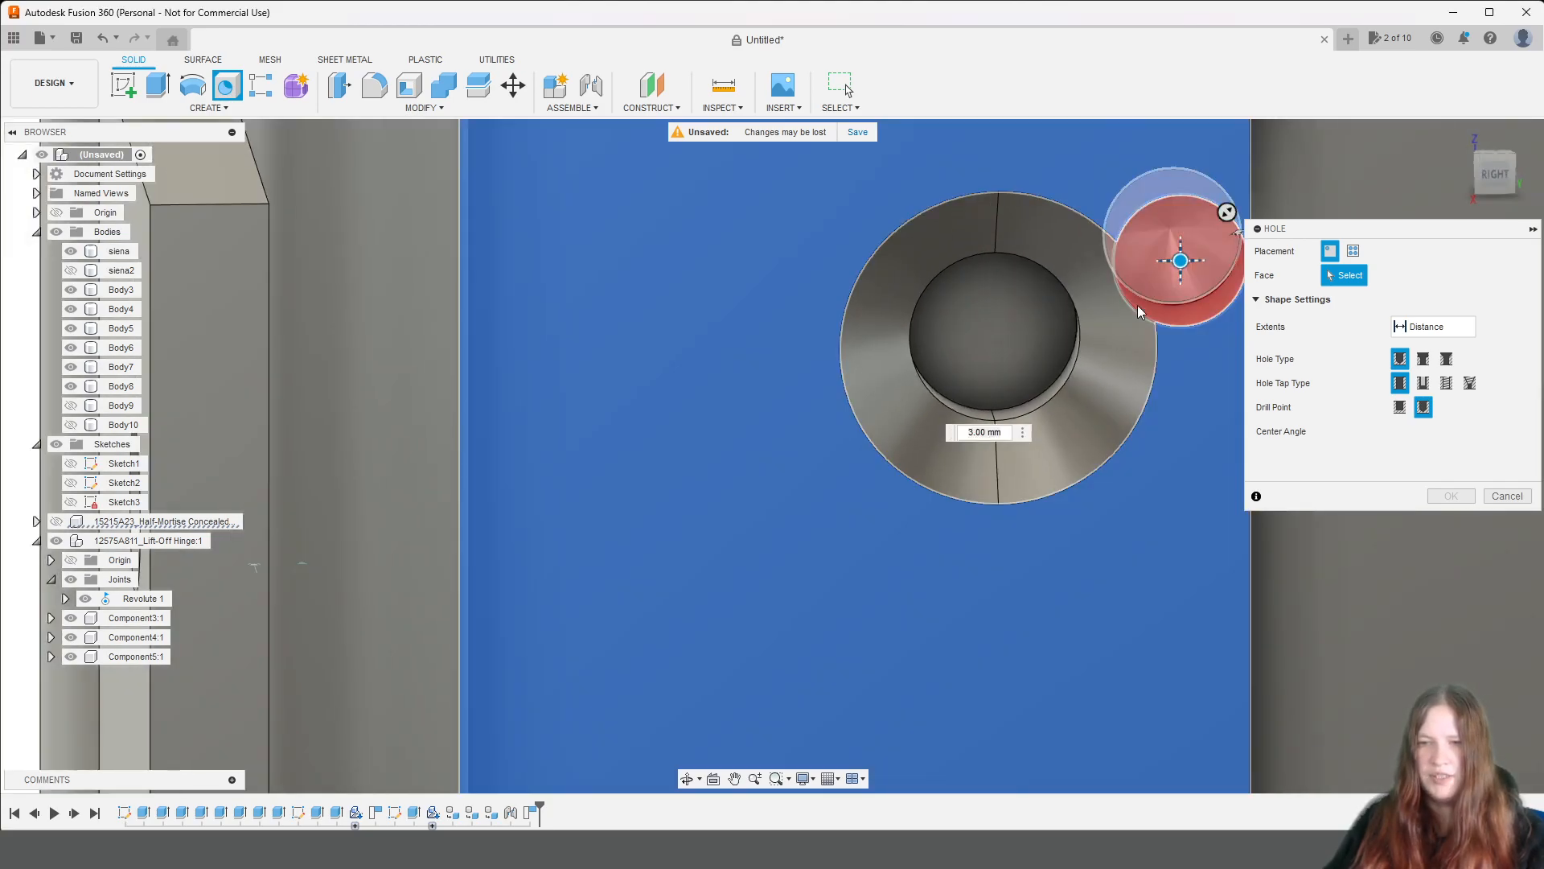
left_click_drag(1181, 258, 1001, 366)
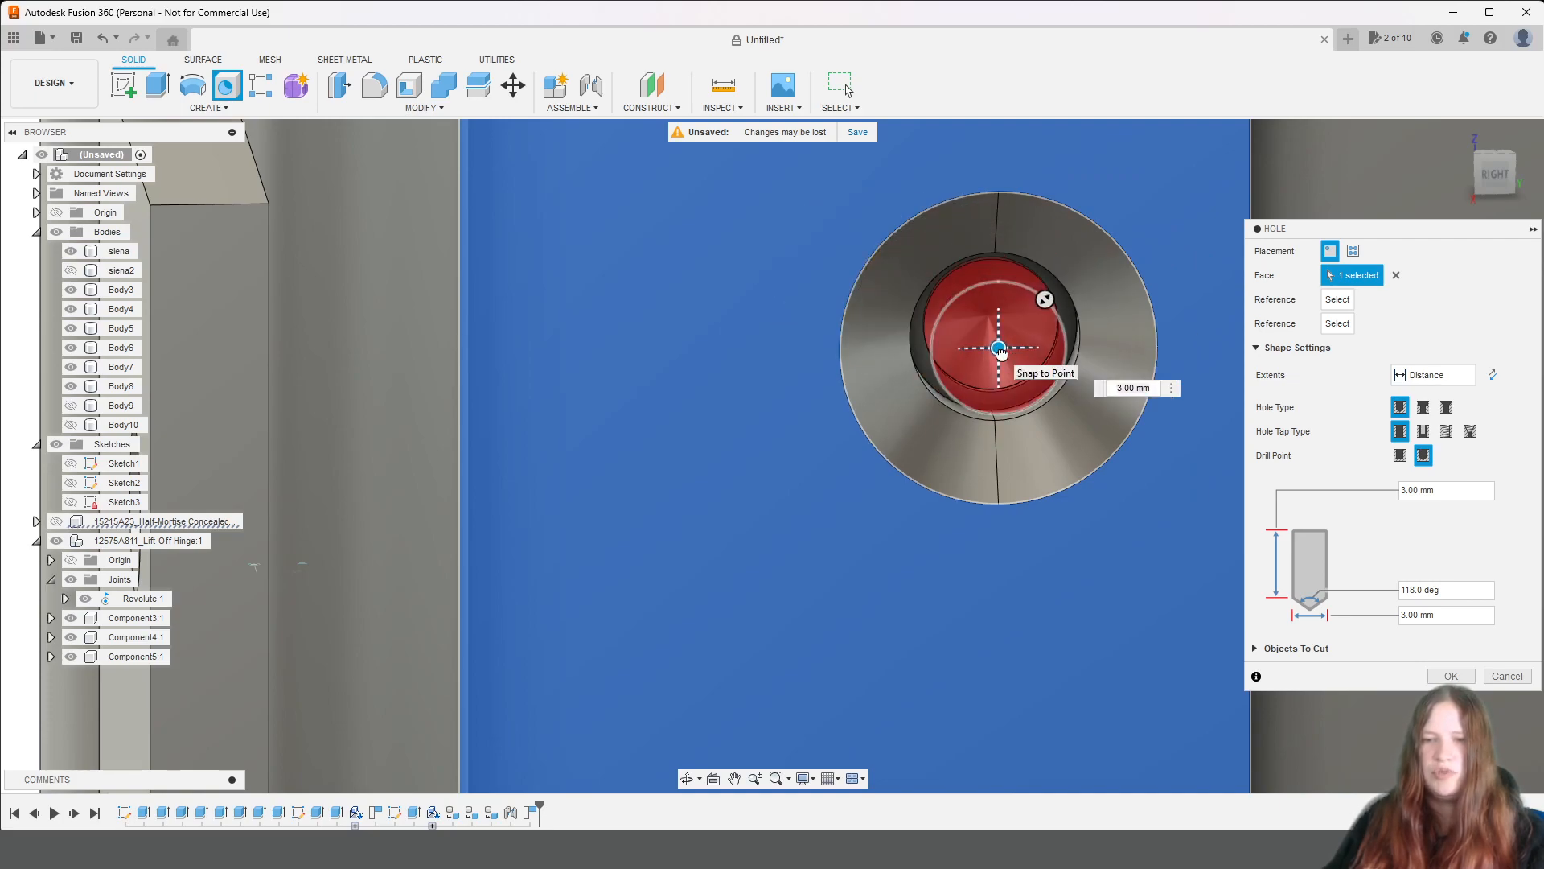
Give the 3 mm hole a flat drill point and a depth of 8 mm into the side panel, and create it.
scroll(1061, 394, "down", 3)
middle_click_drag(1000, 523, 793, 502)
left_click(1400, 455)
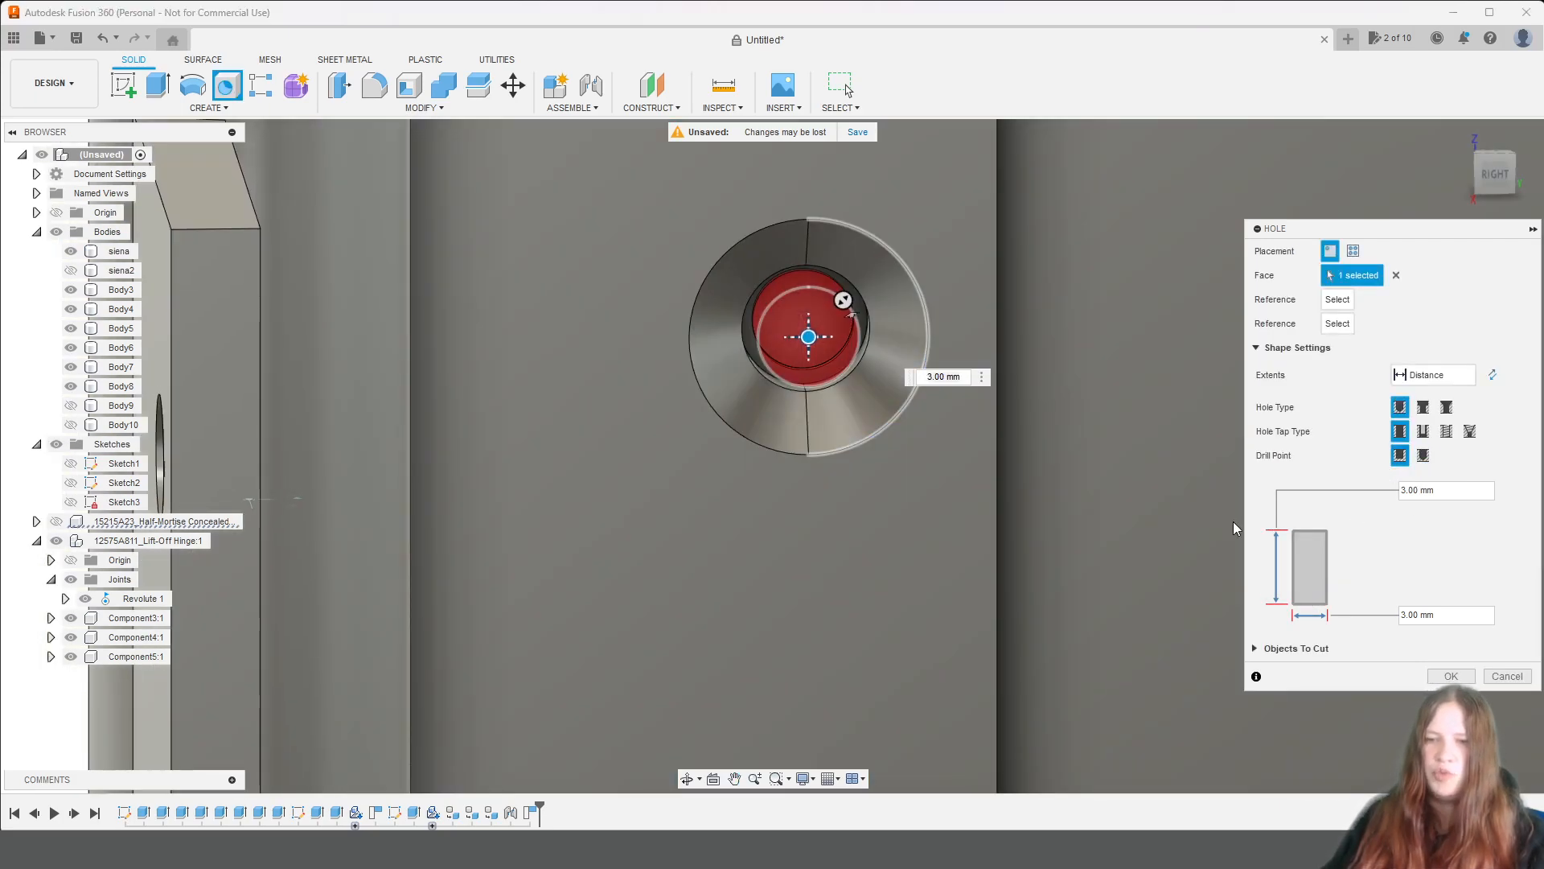
left_click_drag(1490, 195, 1525, 204)
scroll(1004, 350, "down", 2)
scroll(1003, 350, "down", 4)
middle_click_drag(587, 225, 1041, 557)
left_click_drag(1493, 187, 1518, 190)
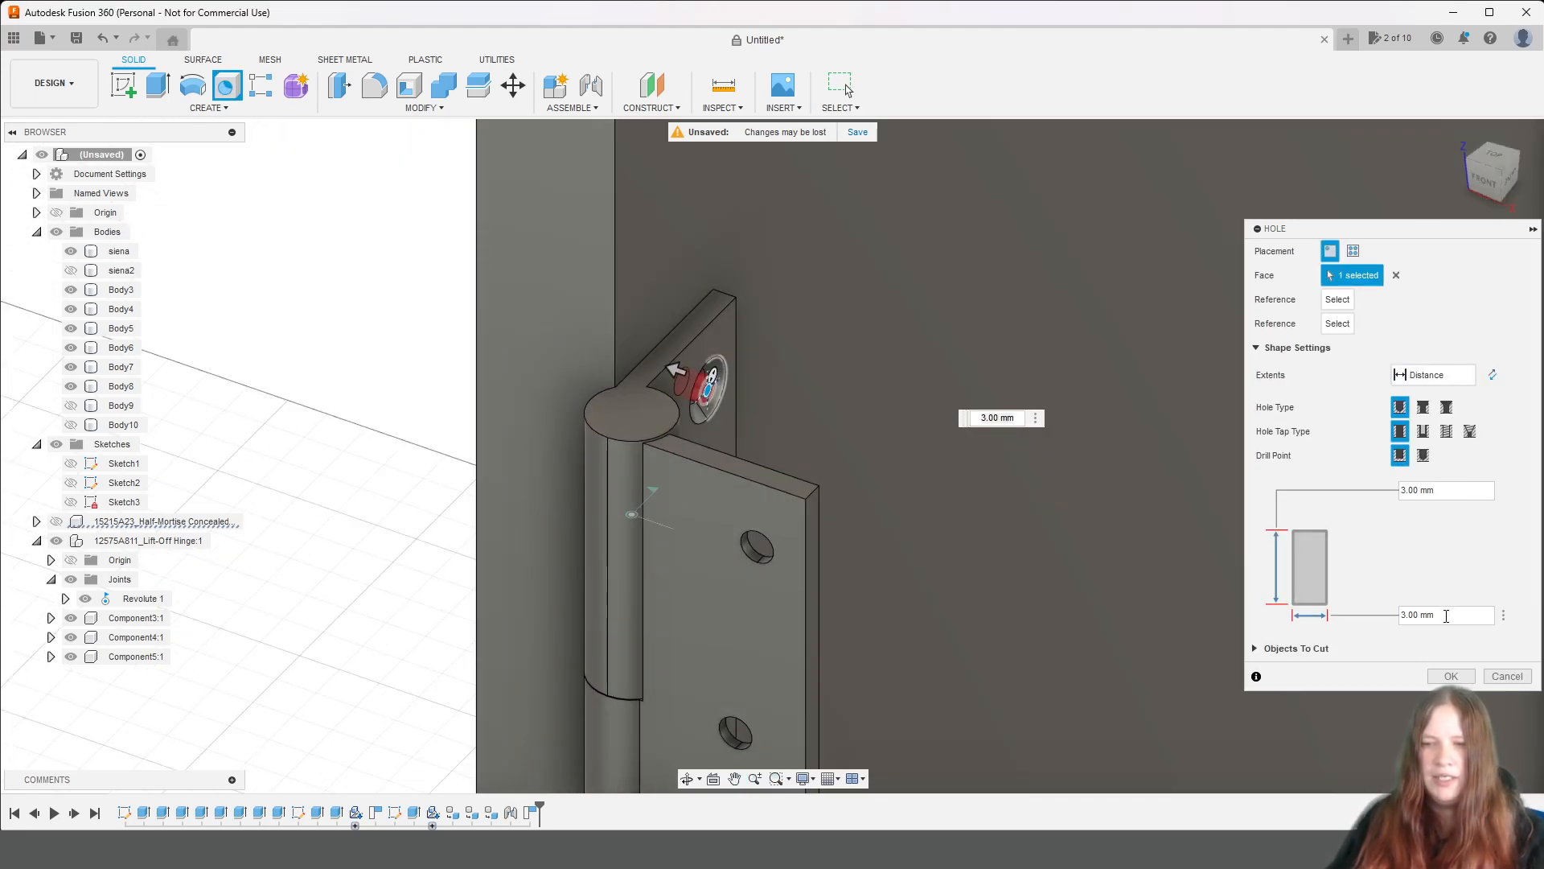
left_click_drag(1446, 616, 1392, 615)
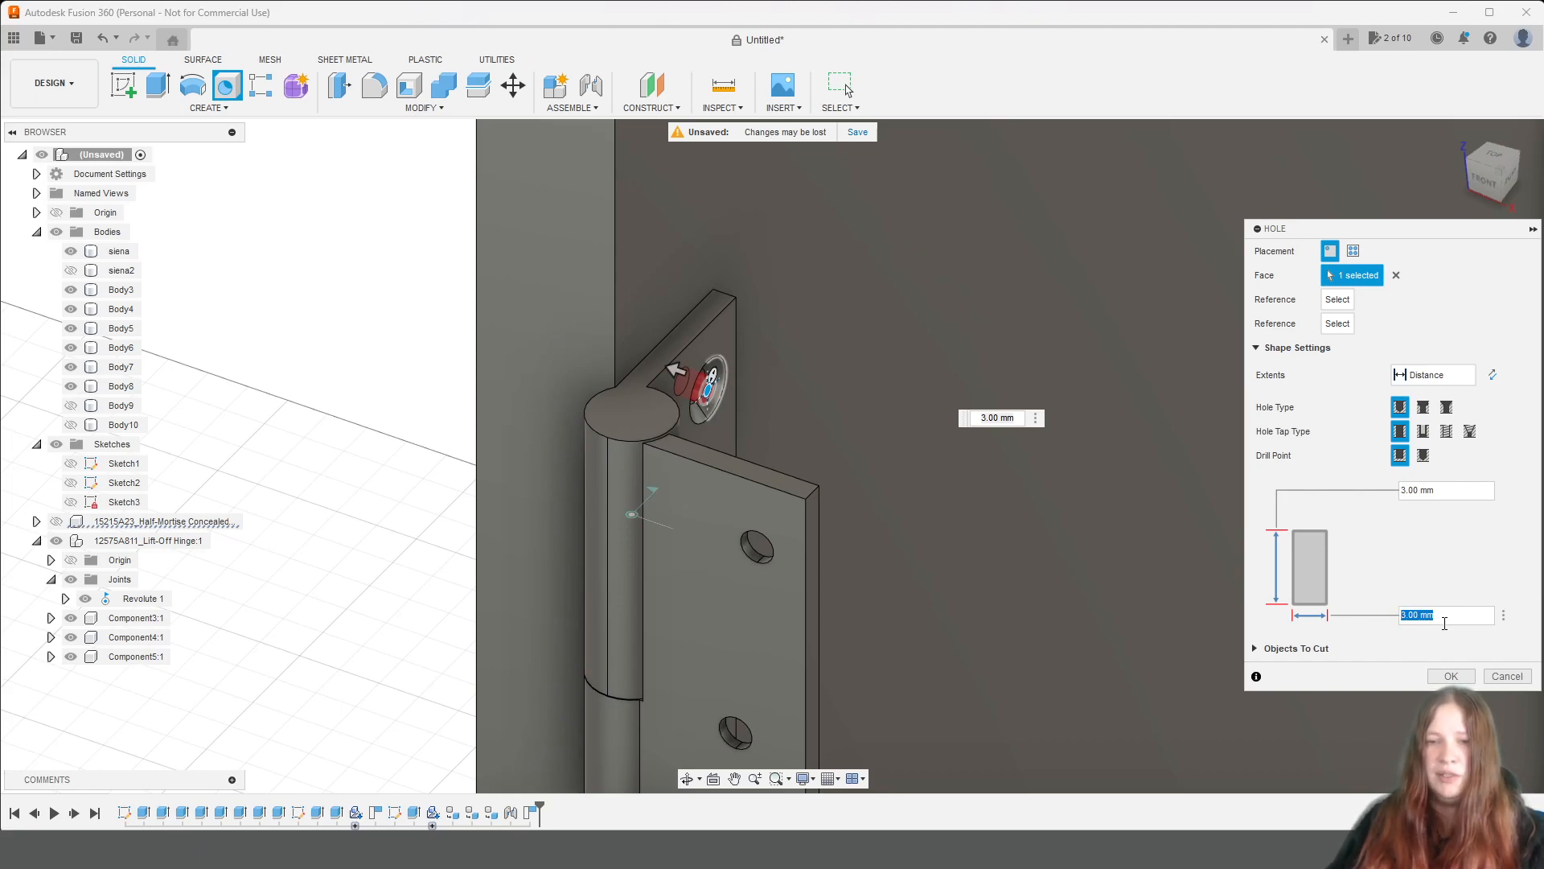
left_click_drag(1451, 492, 1399, 491)
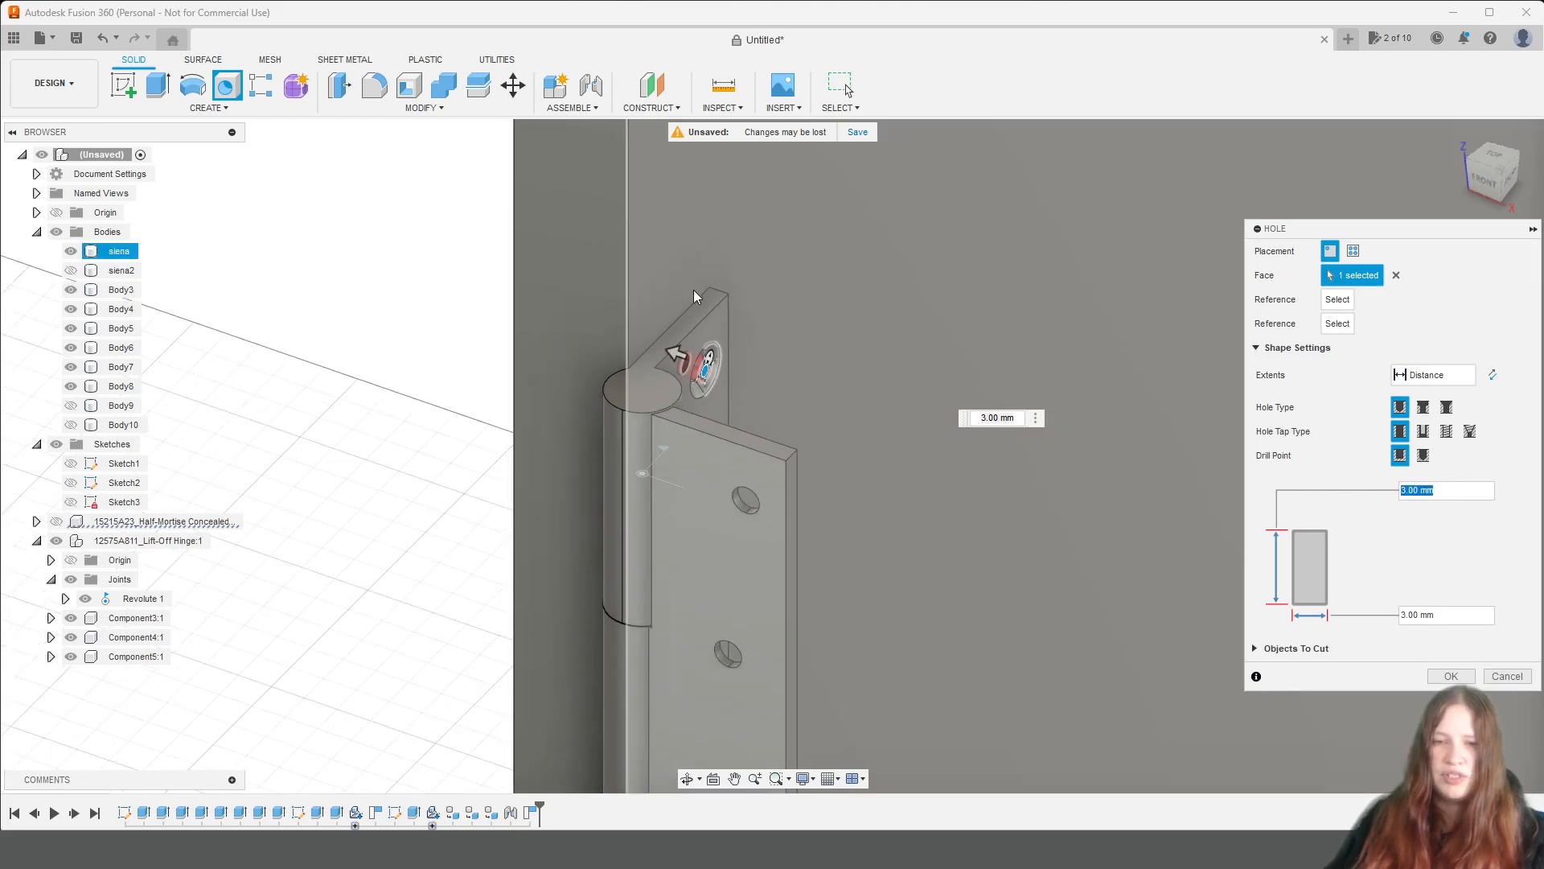
scroll(693, 288, "down", 1)
left_click_drag(1489, 171, 1532, 167)
left_click_drag(463, 436, 438, 441)
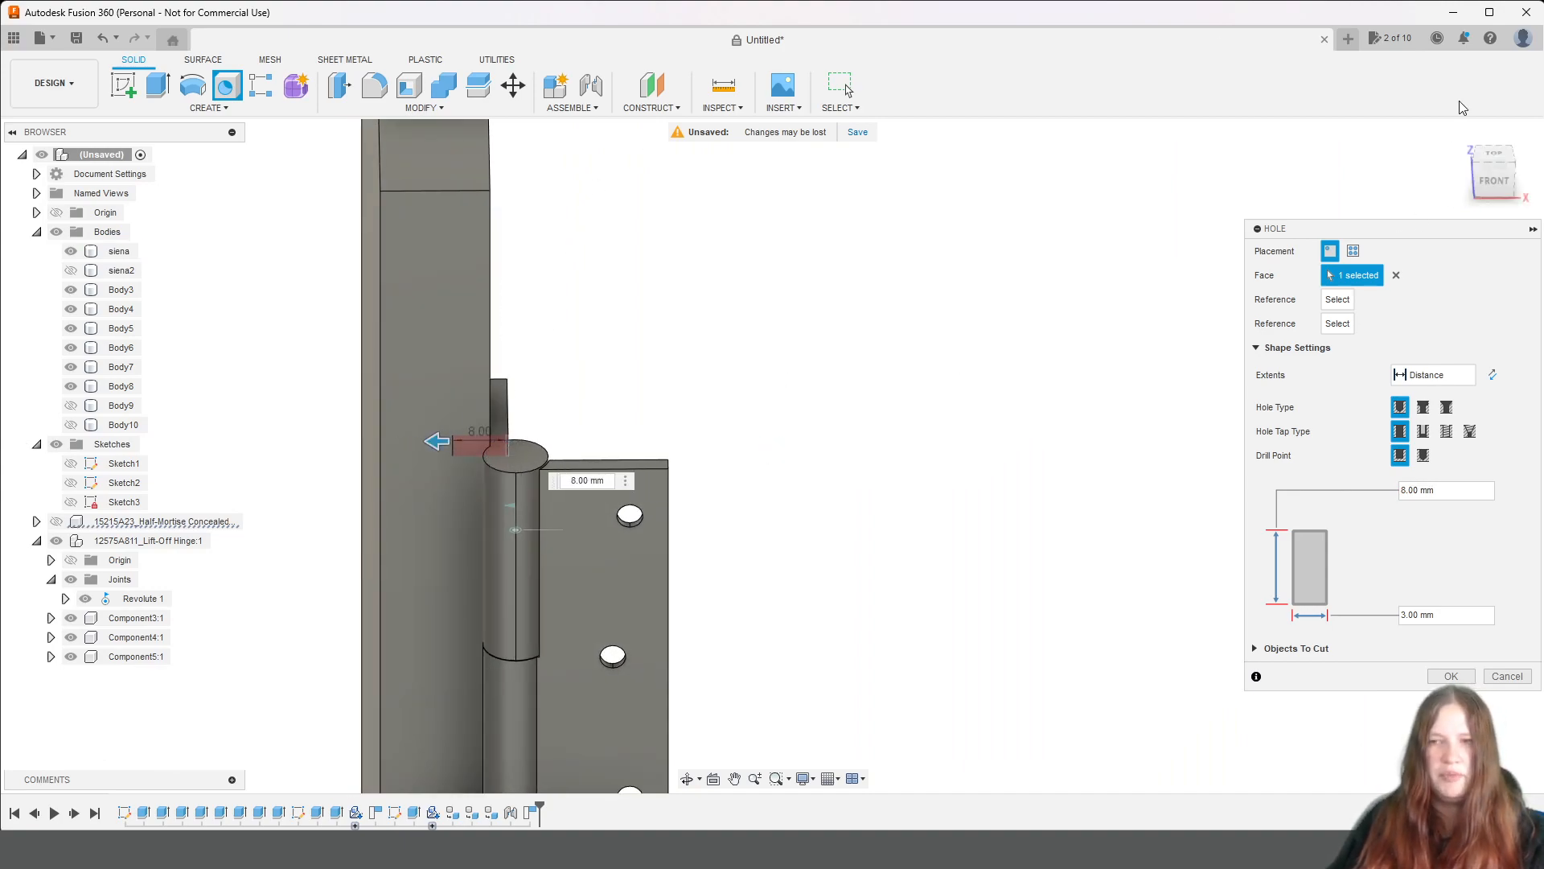
left_click_drag(1488, 169, 1478, 155)
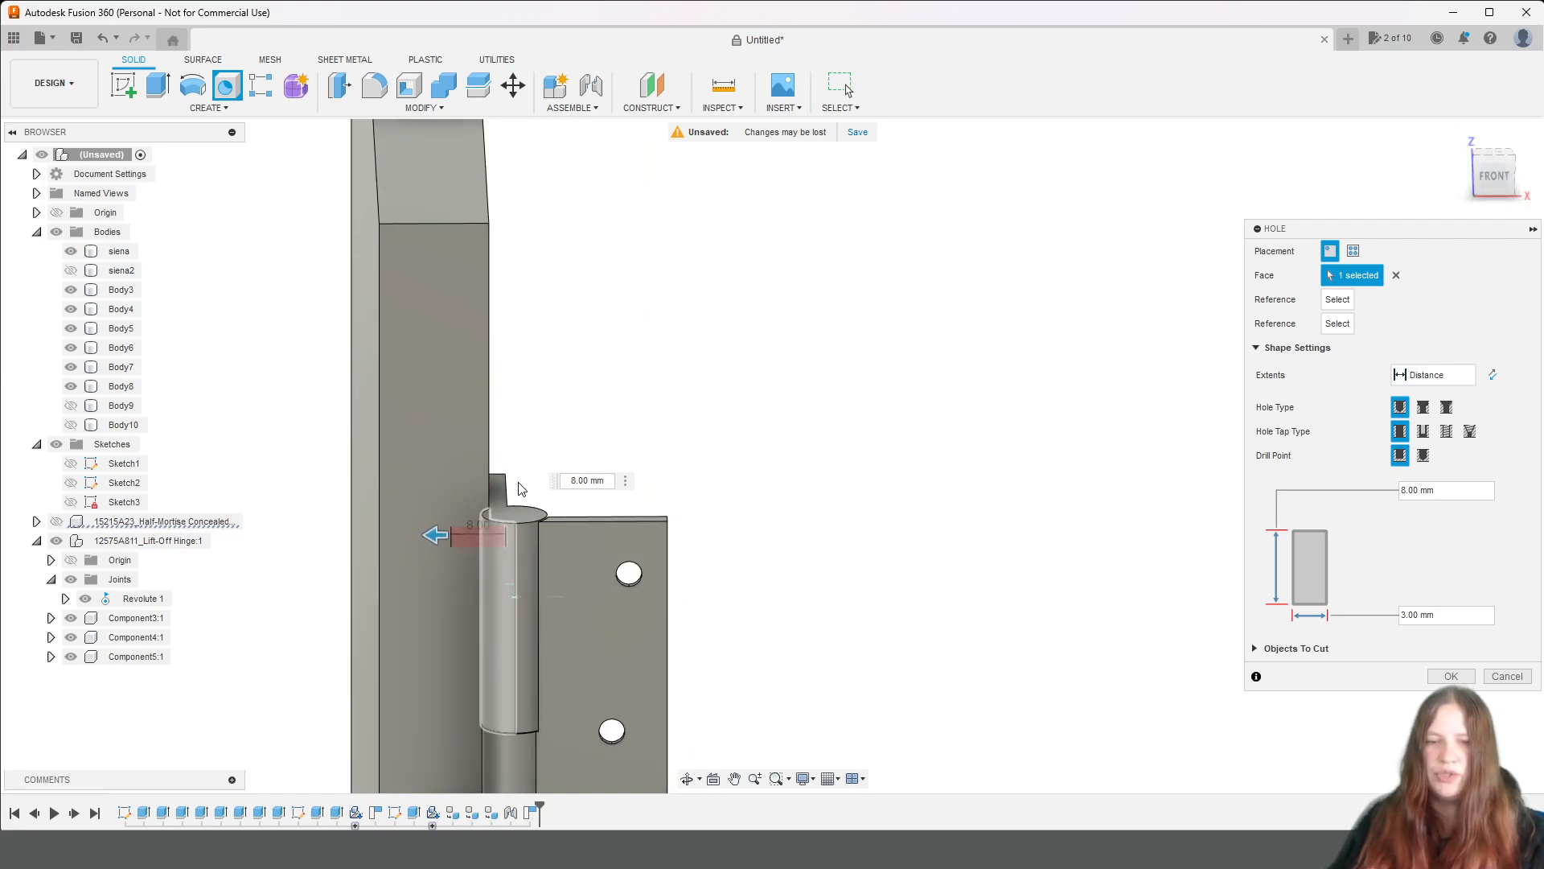
left_click(1449, 677)
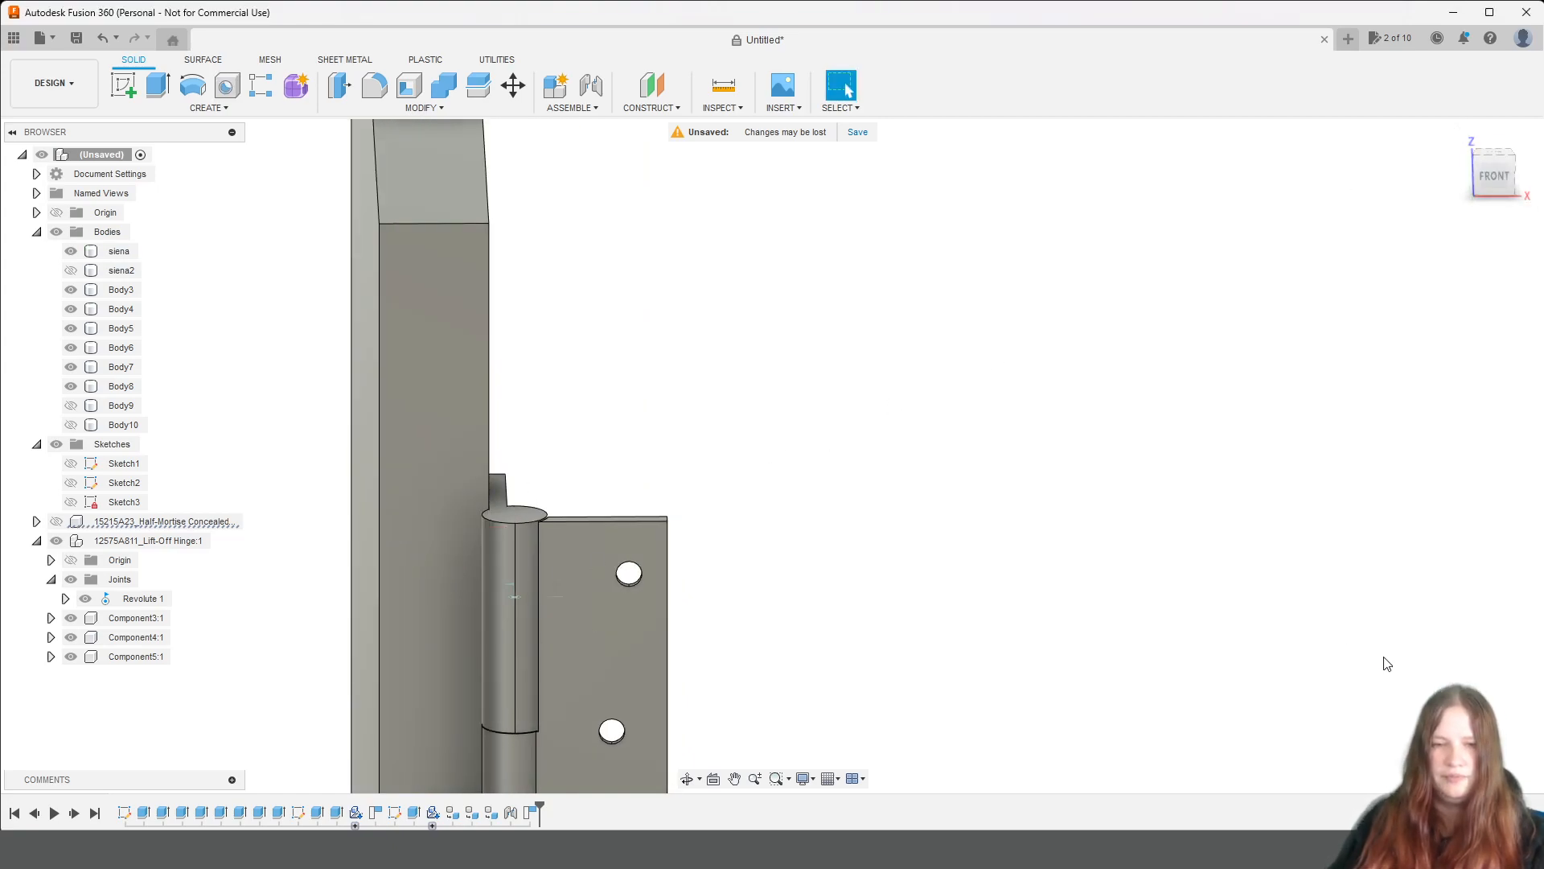
Hide the lift-off hinge component and check the screw hole drilled in the side panel.
left_click(1497, 184)
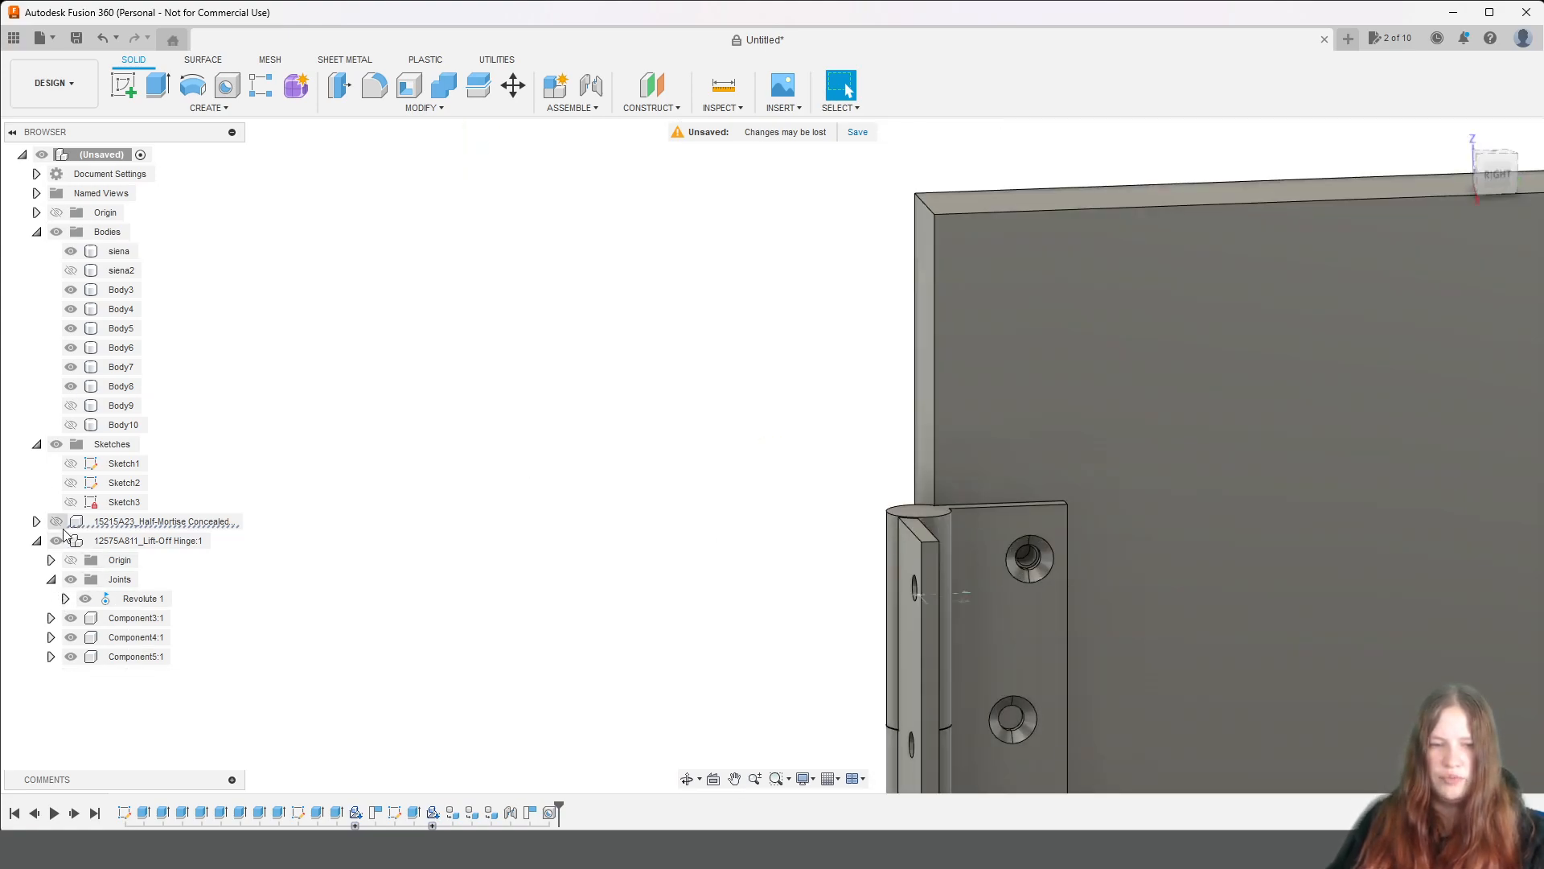
left_click(60, 540)
middle_click_drag(1303, 641, 1141, 352)
scroll(1040, 357, "down", 2)
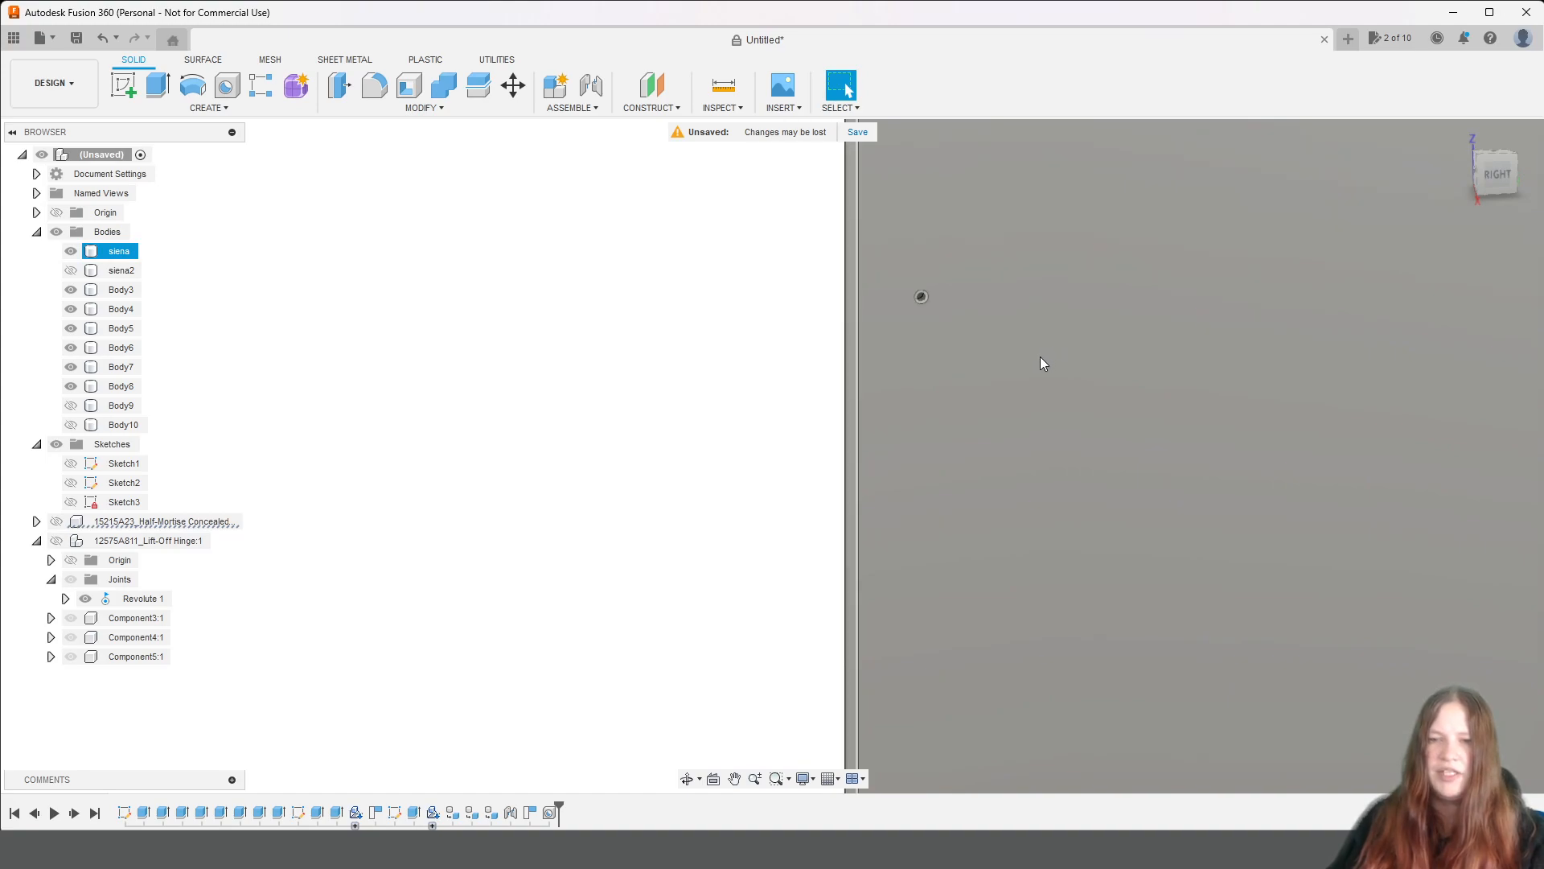
scroll(1043, 363, "down", 3)
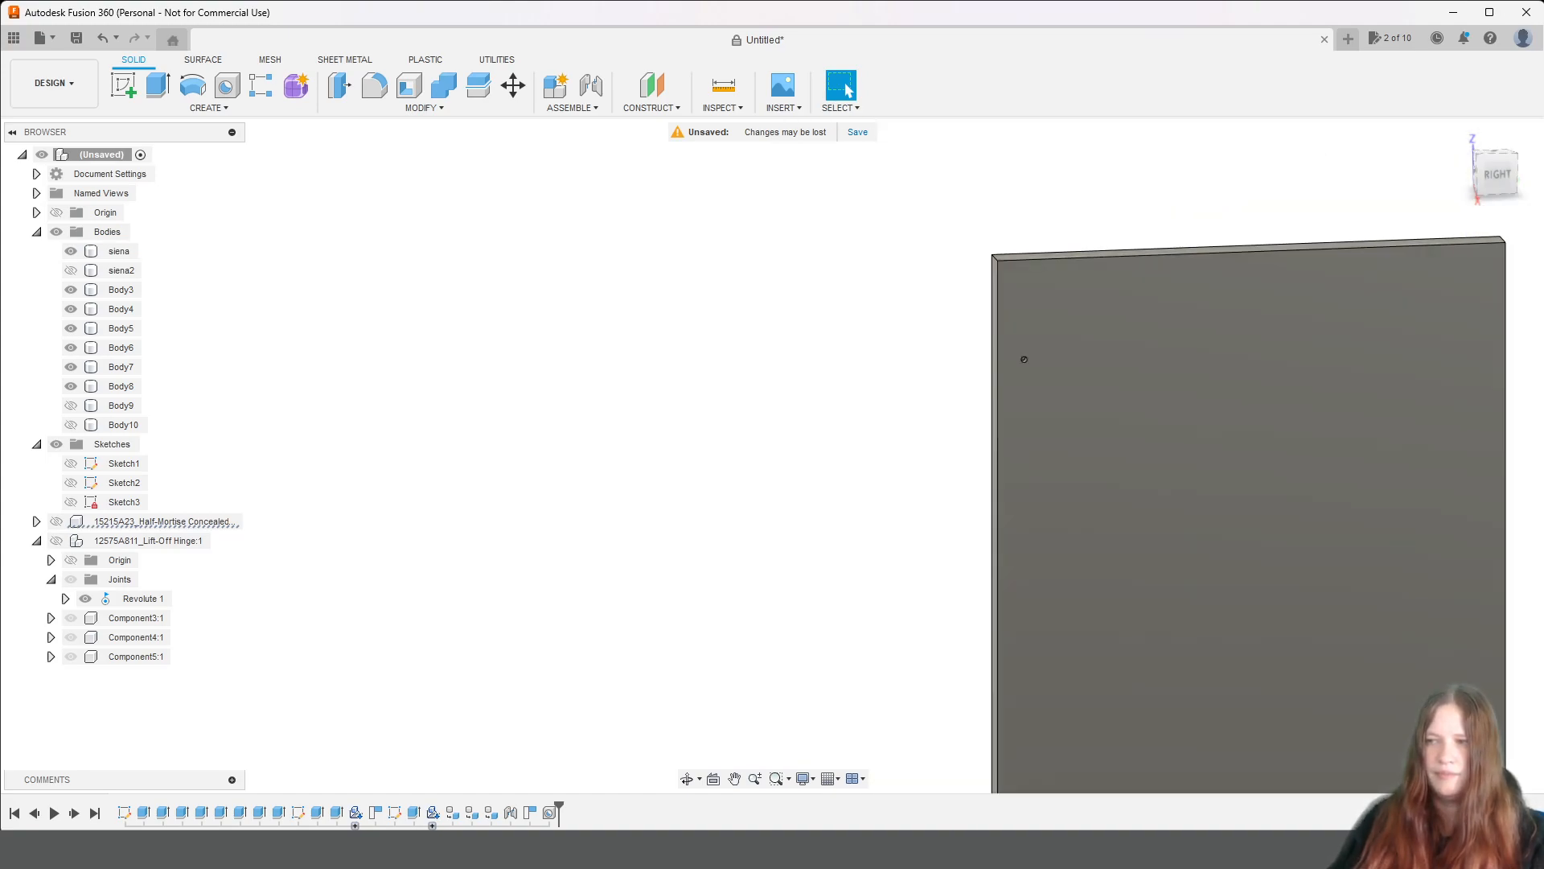
left_click(1022, 356)
scroll(1238, 510, "down", 3)
middle_click_drag(1327, 526, 1098, 271)
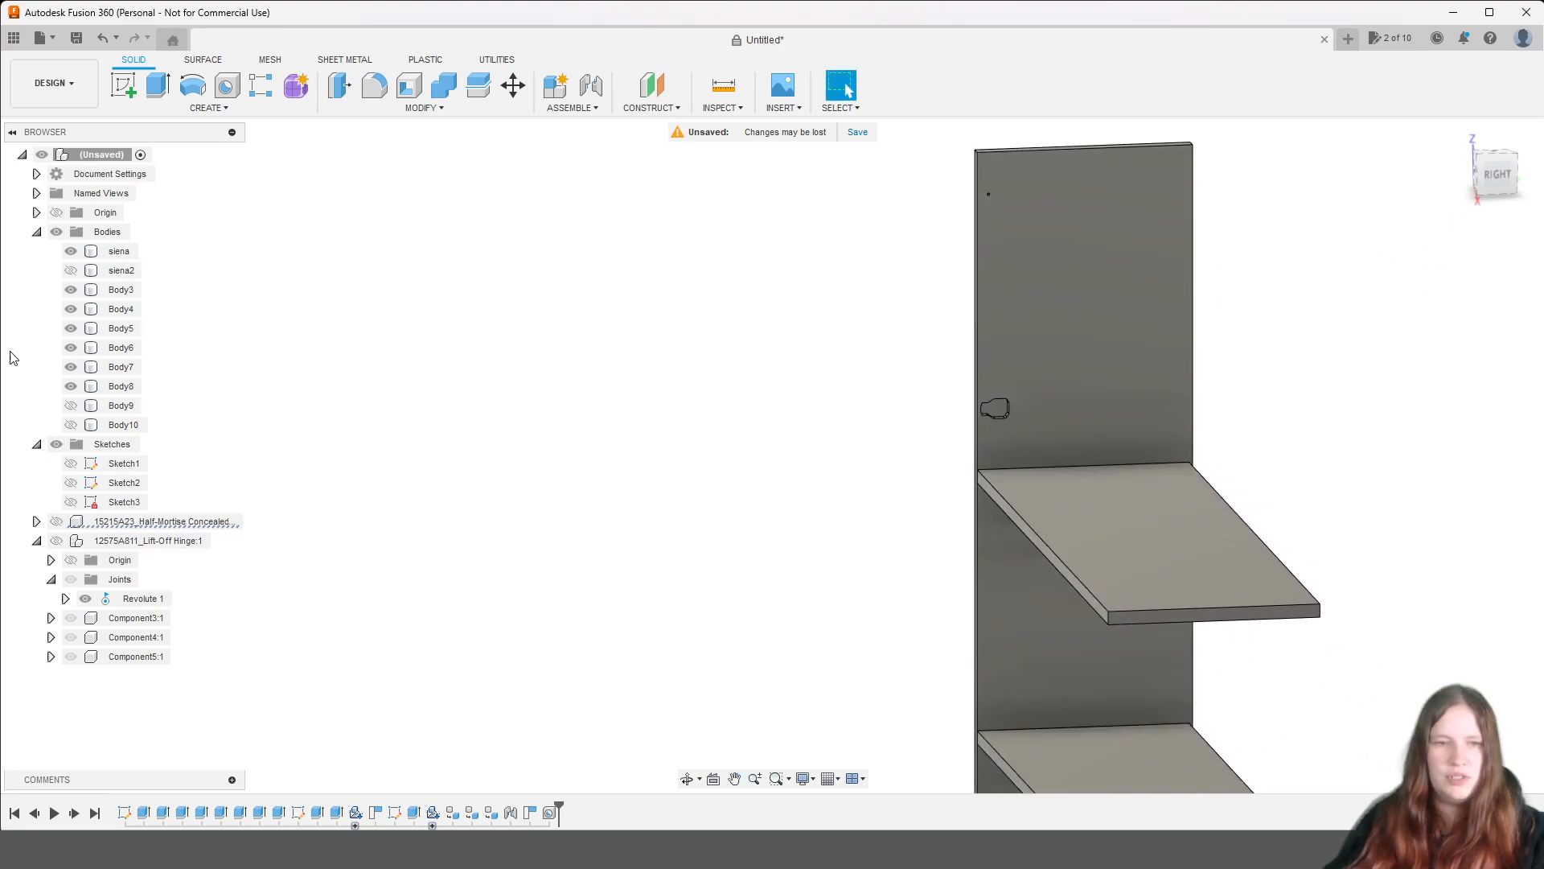
Show siena2, Body9 and Body10 again and bring the front of the shelving unit into view.
left_click(70, 270)
left_click(70, 405)
left_click(70, 425)
left_click_drag(1497, 176, 1543, 202)
scroll(1164, 321, "down", 3)
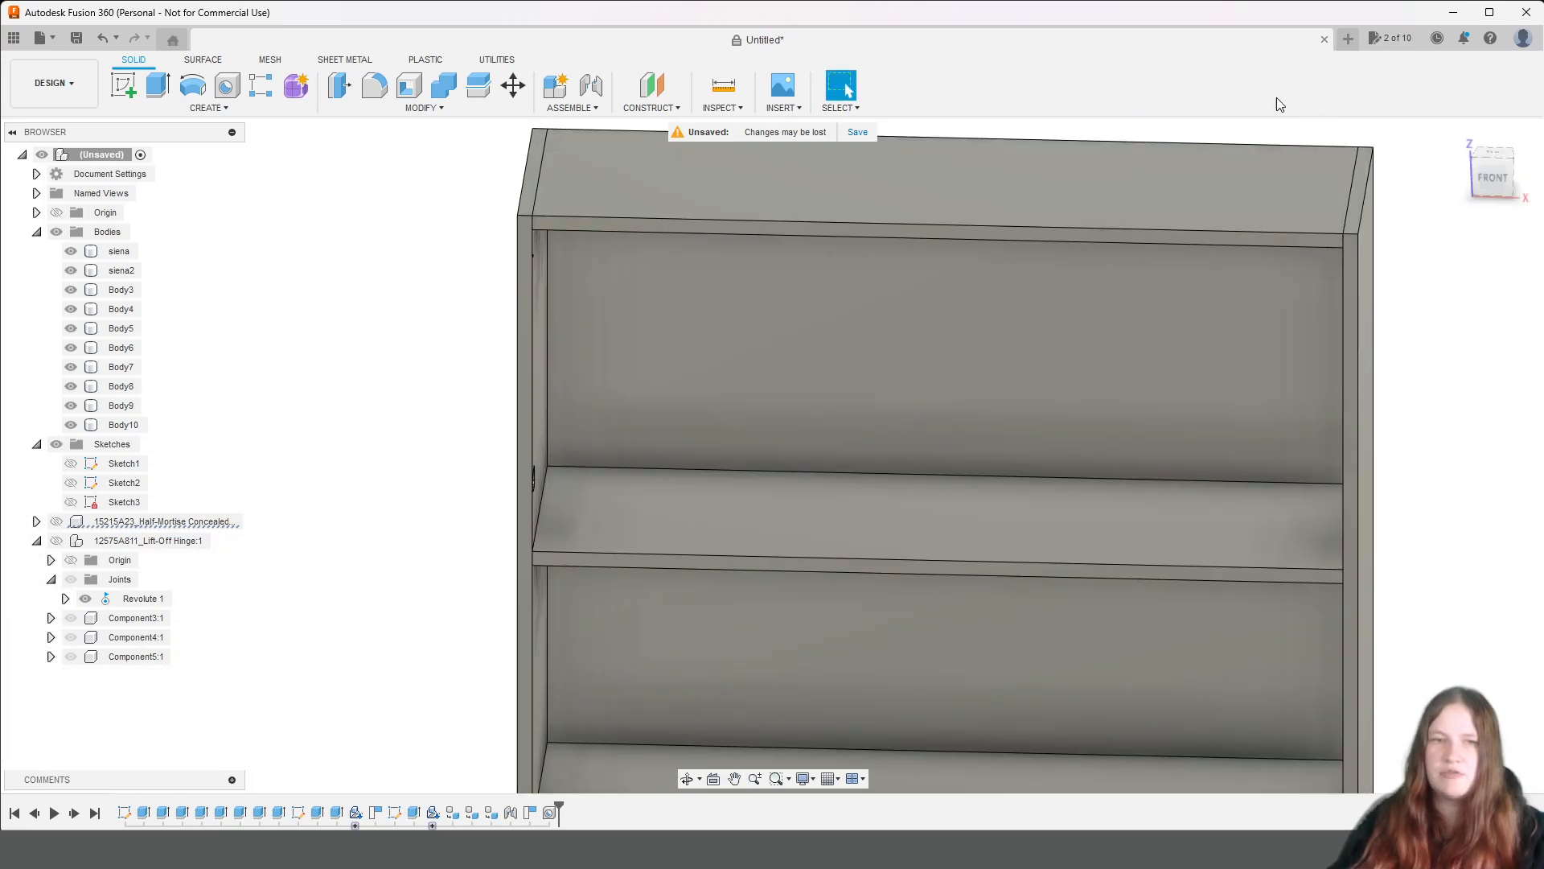
Create a new sketch on the narrow front face of the siena side panel.
left_click(120, 82)
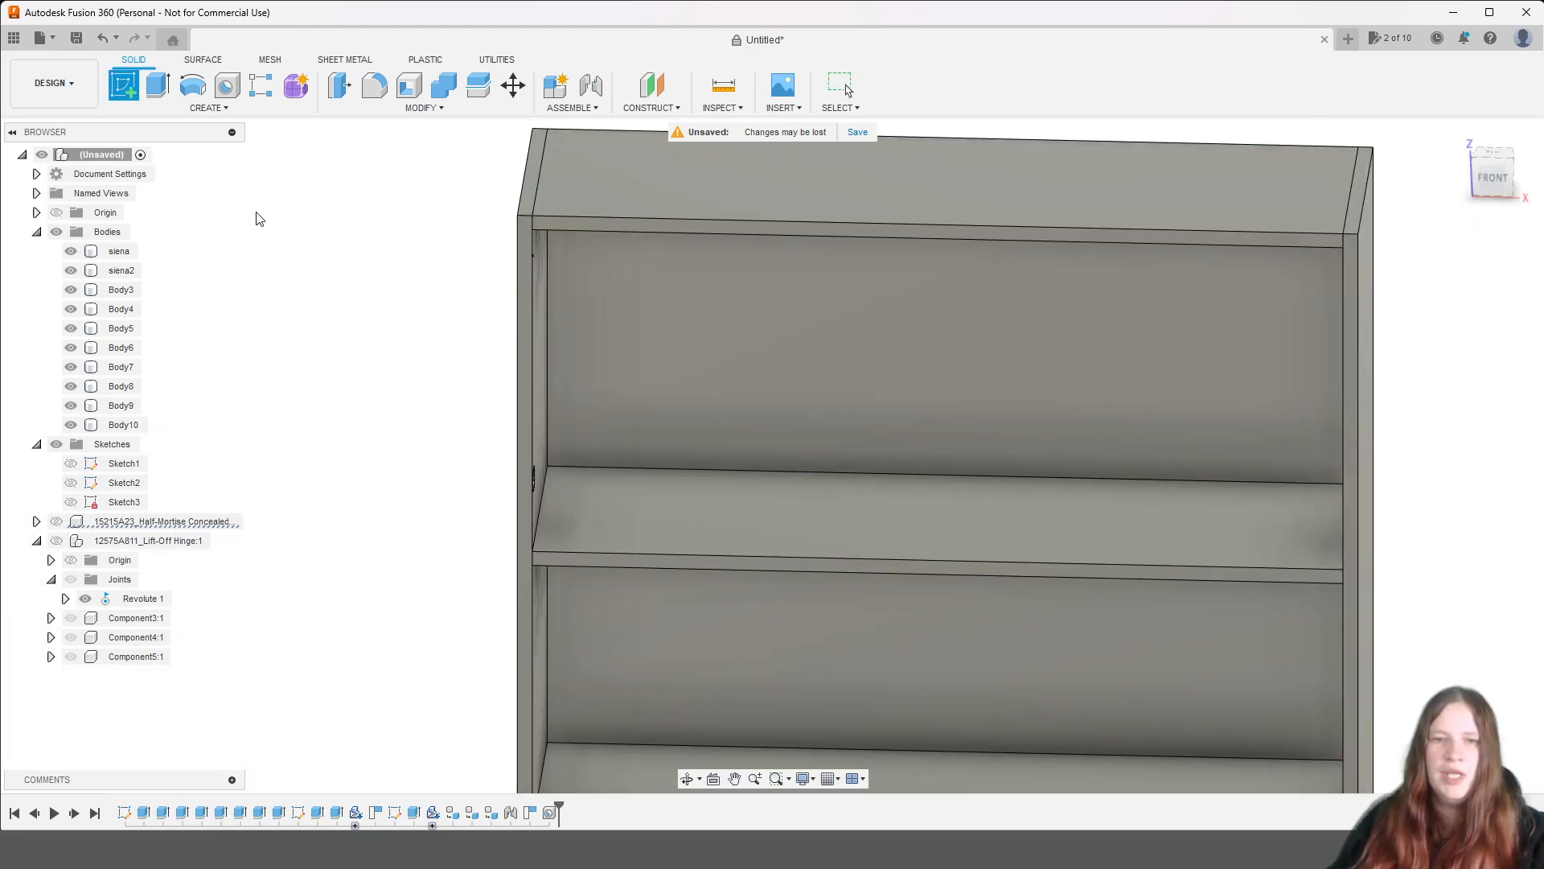
left_click(527, 233)
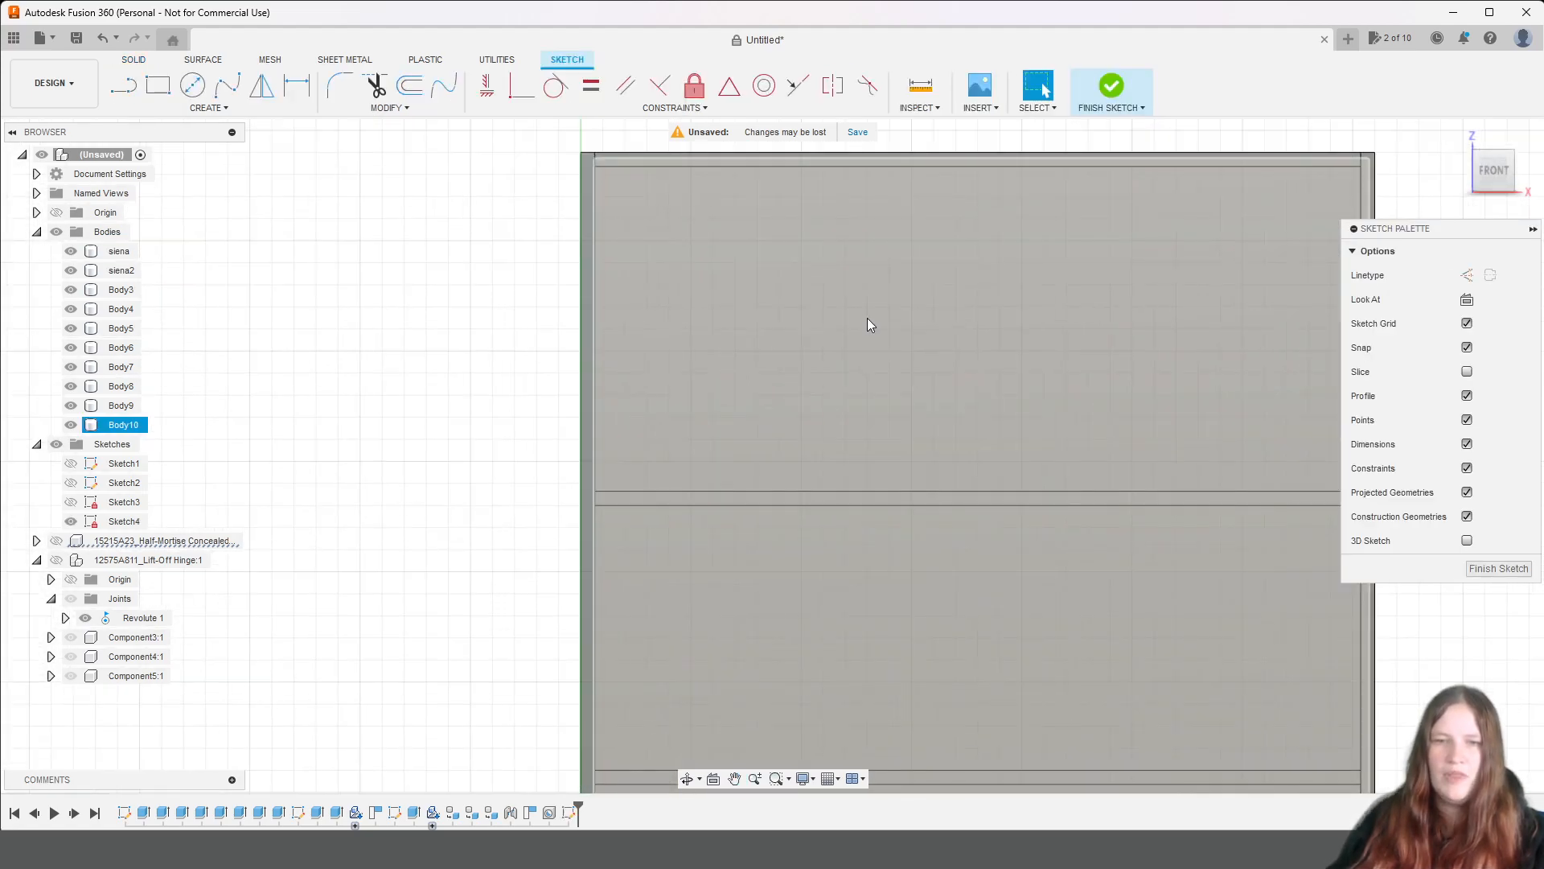
scroll(869, 324, "up", 2)
scroll(710, 351, "up", 2)
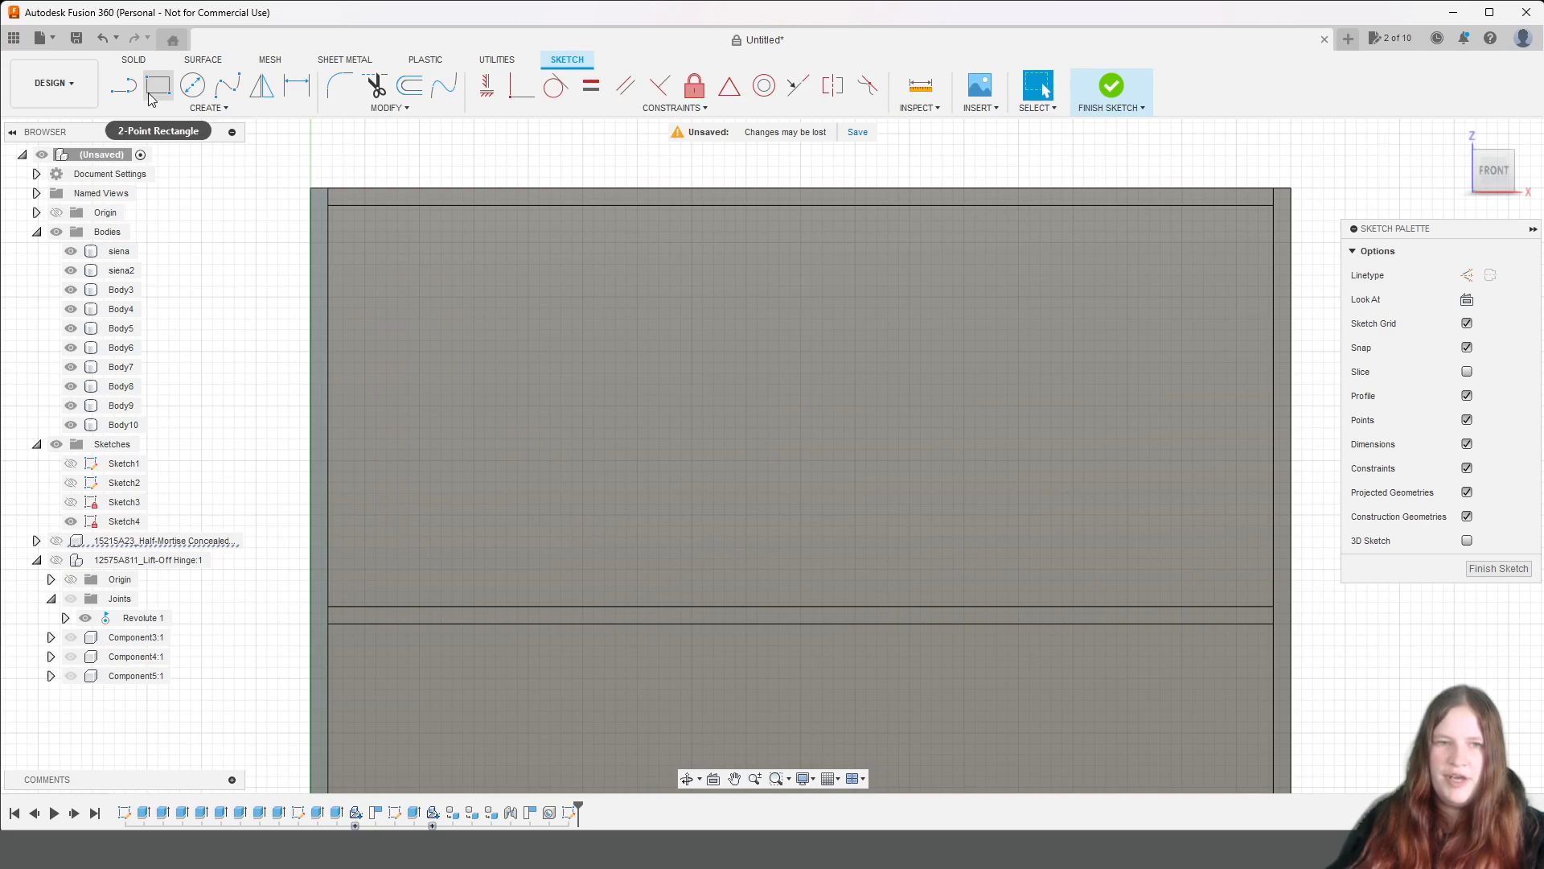
Start the Line tool with the construction linetype for drawing across the front of the upper compartment.
left_click(132, 91)
left_click(1467, 275)
scroll(485, 524, "up", 1)
scroll(486, 523, "down", 2)
middle_click_drag(688, 507, 665, 481)
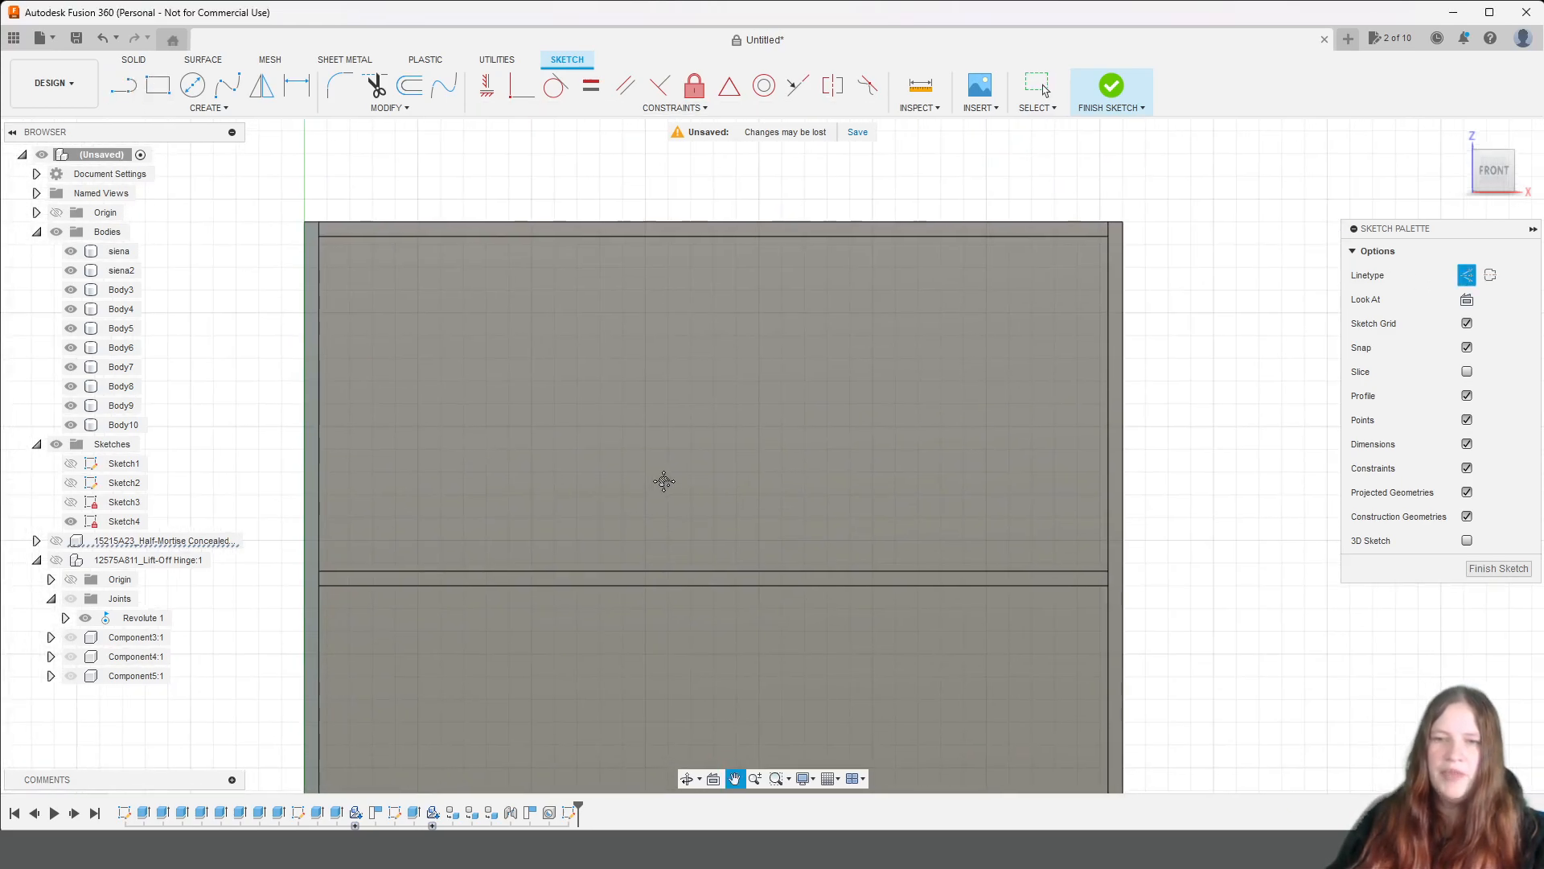
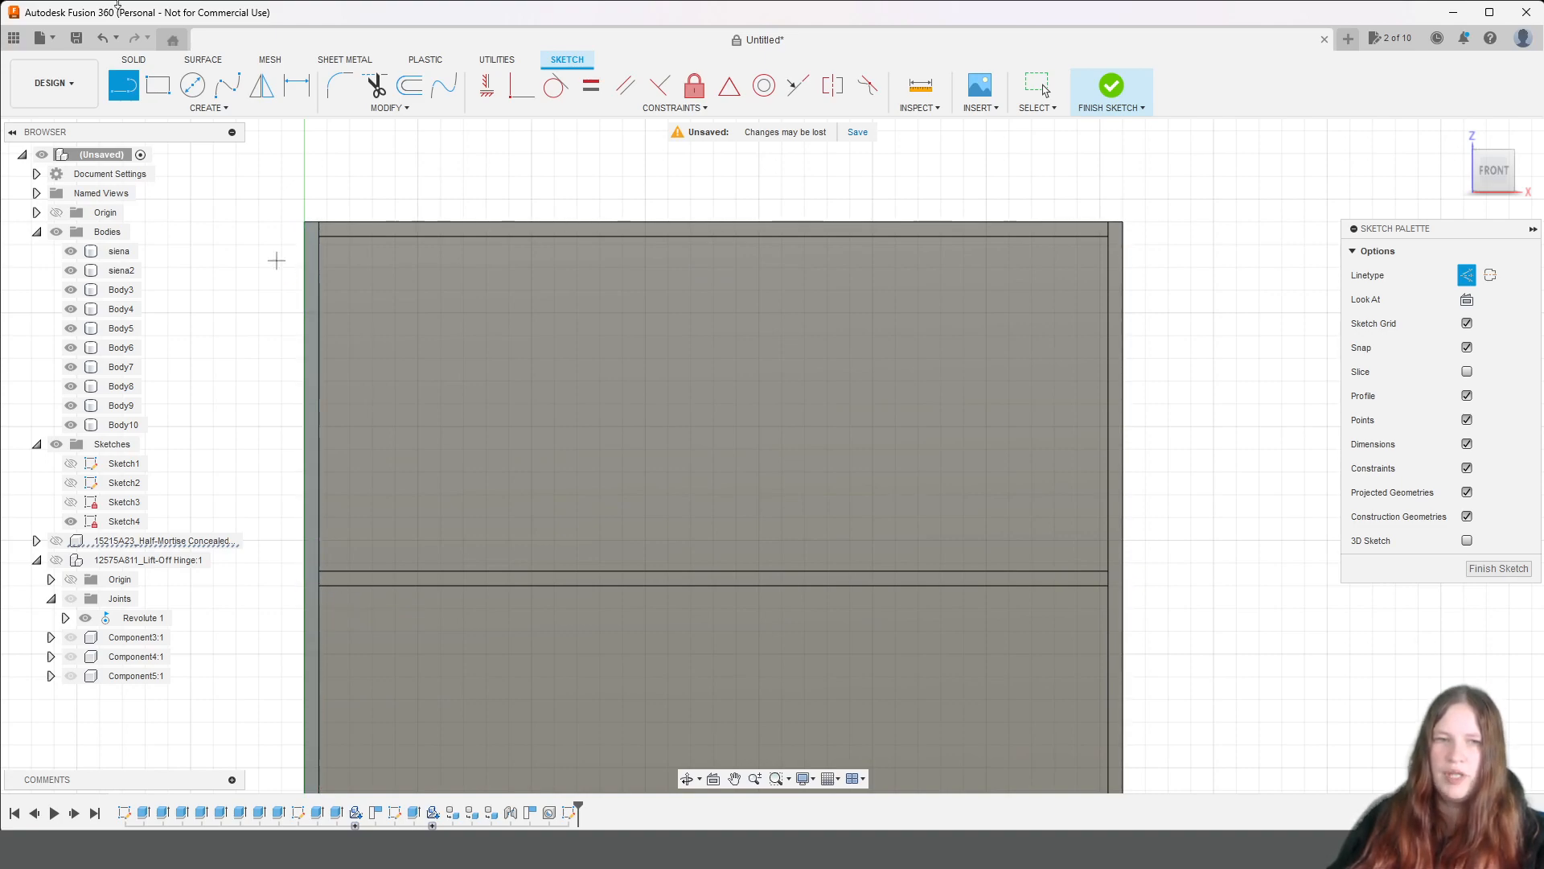
Project the front faces of both side panels, the top panel and the shelf below it into the sketch.
left_click(224, 109)
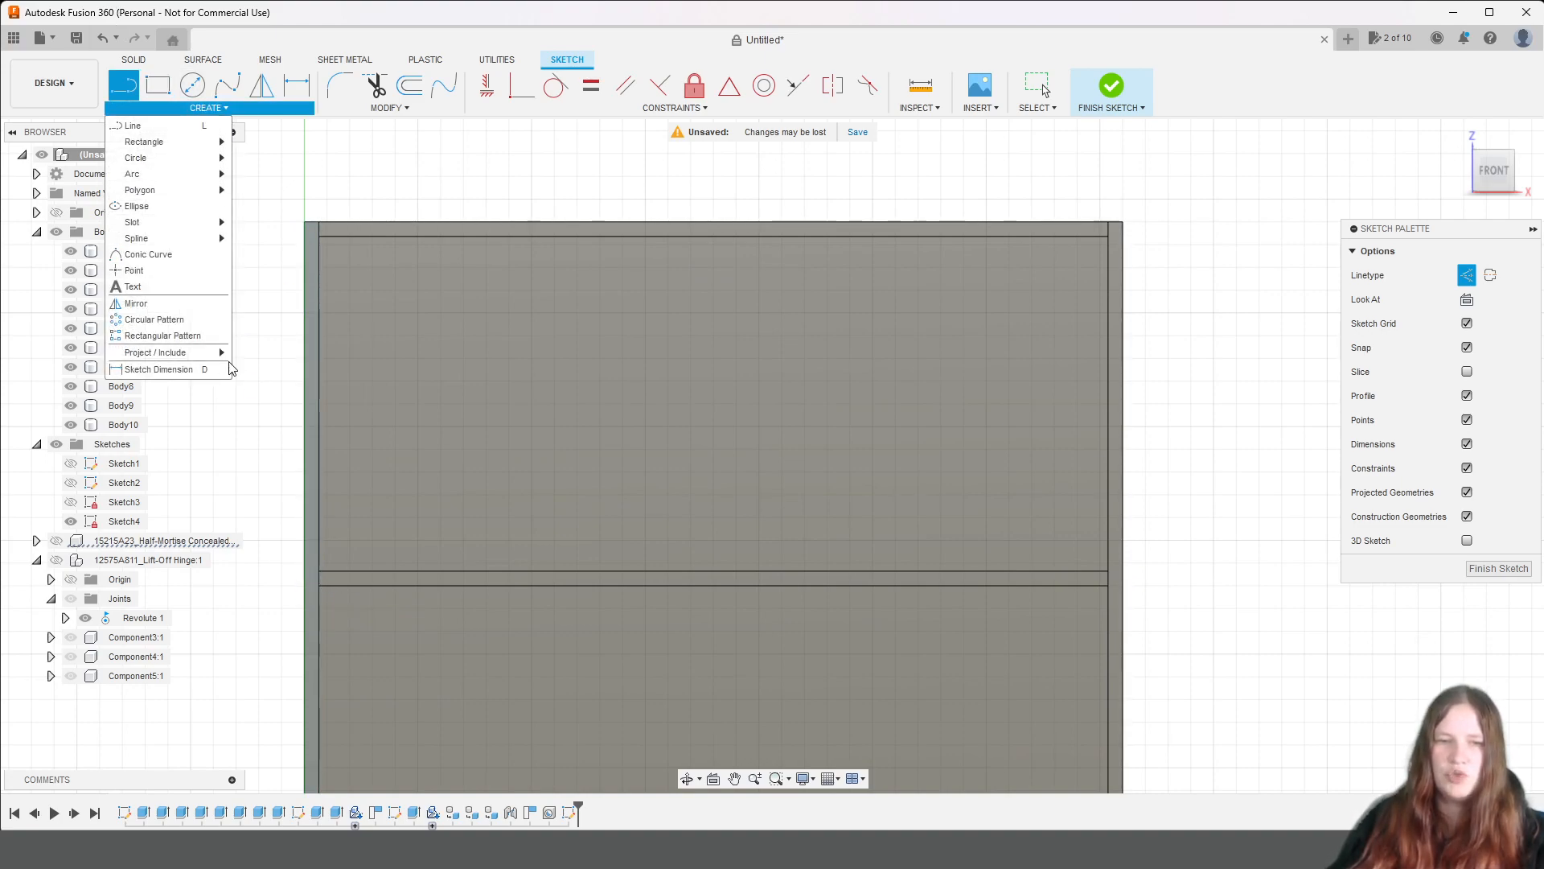
mouse_move(193, 356)
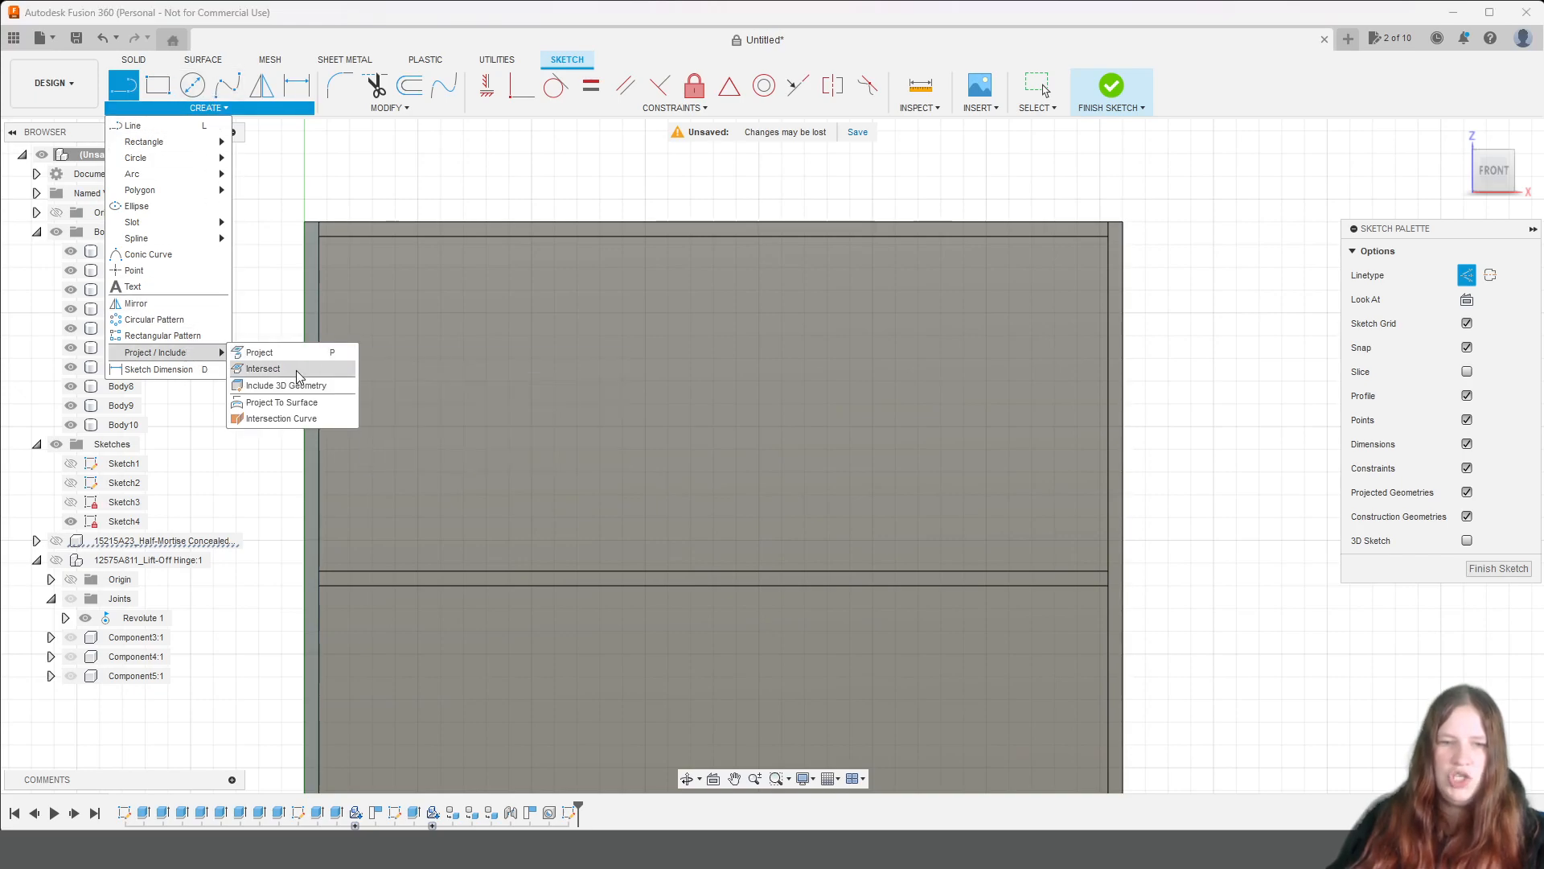
left_click(292, 354)
left_click(314, 298)
scroll(439, 252, "up", 2)
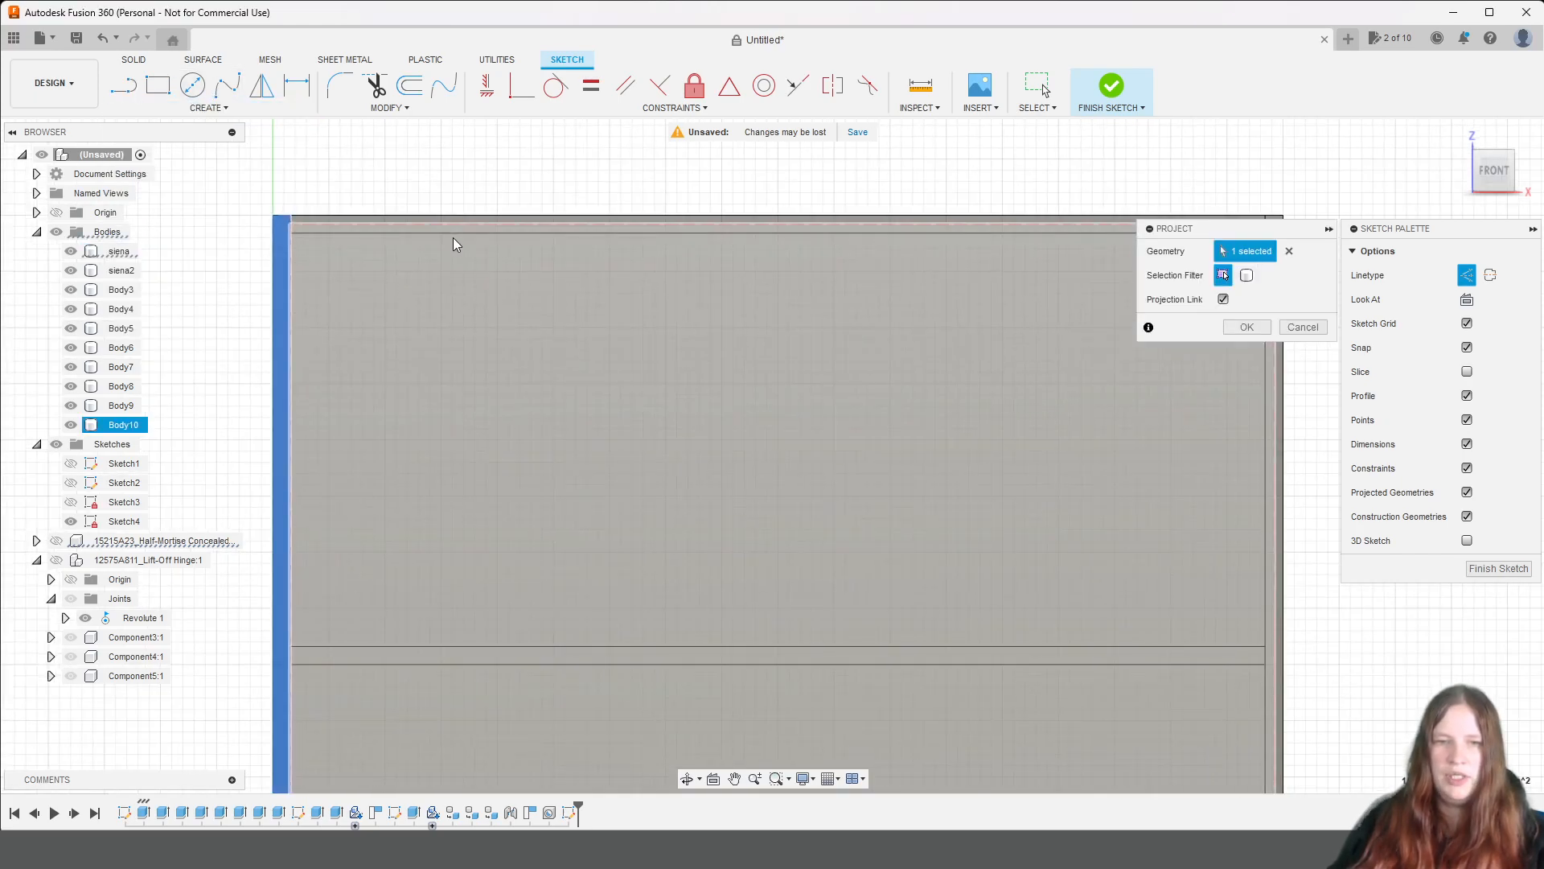
left_click(437, 228)
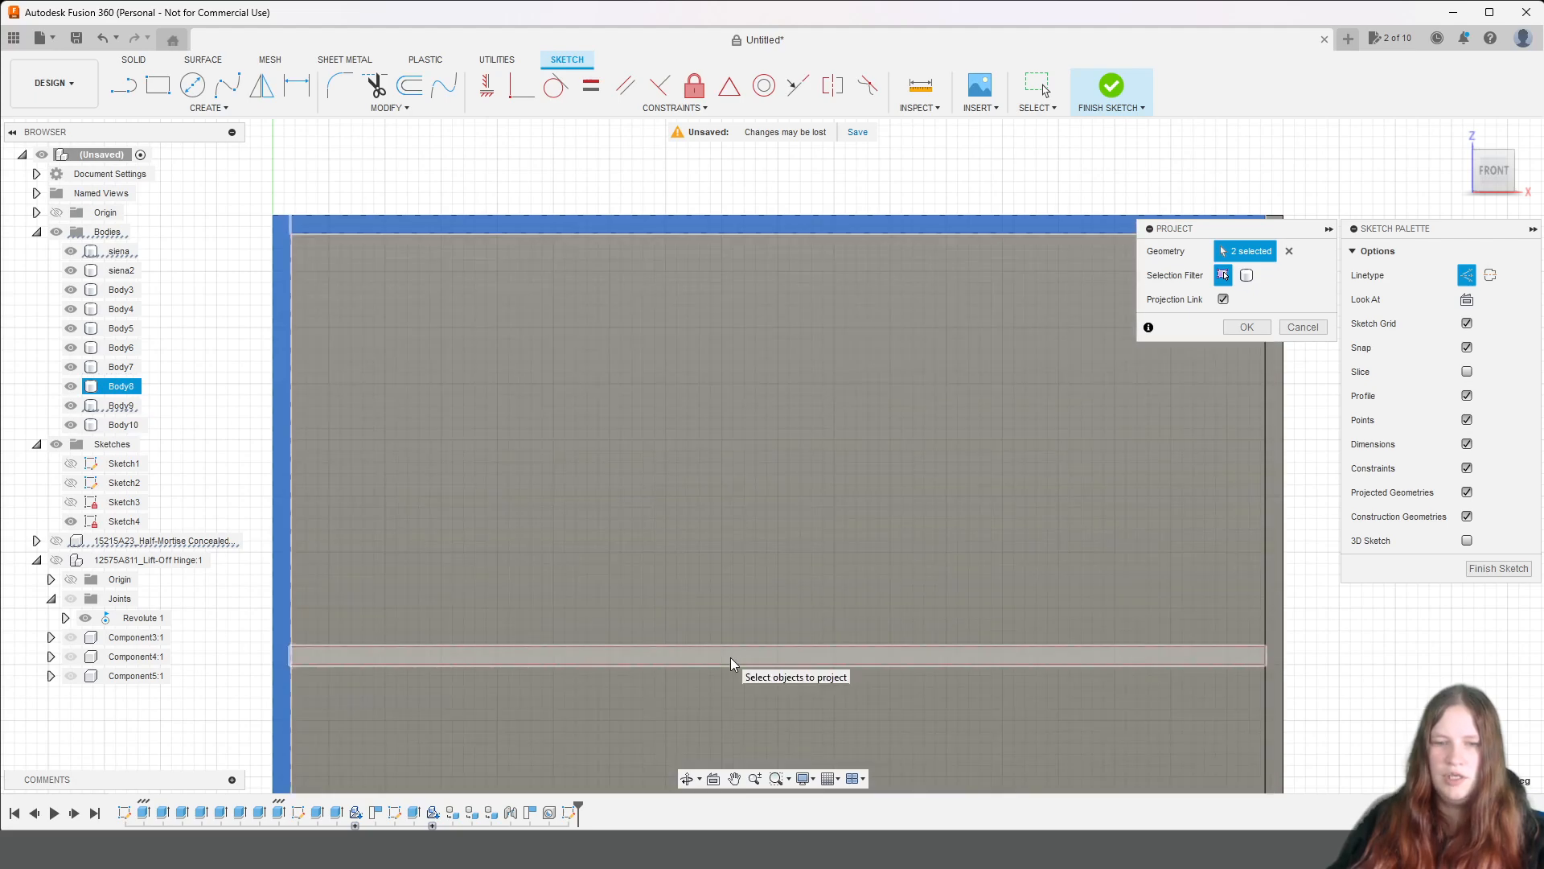
left_click(731, 656)
left_click(1279, 473)
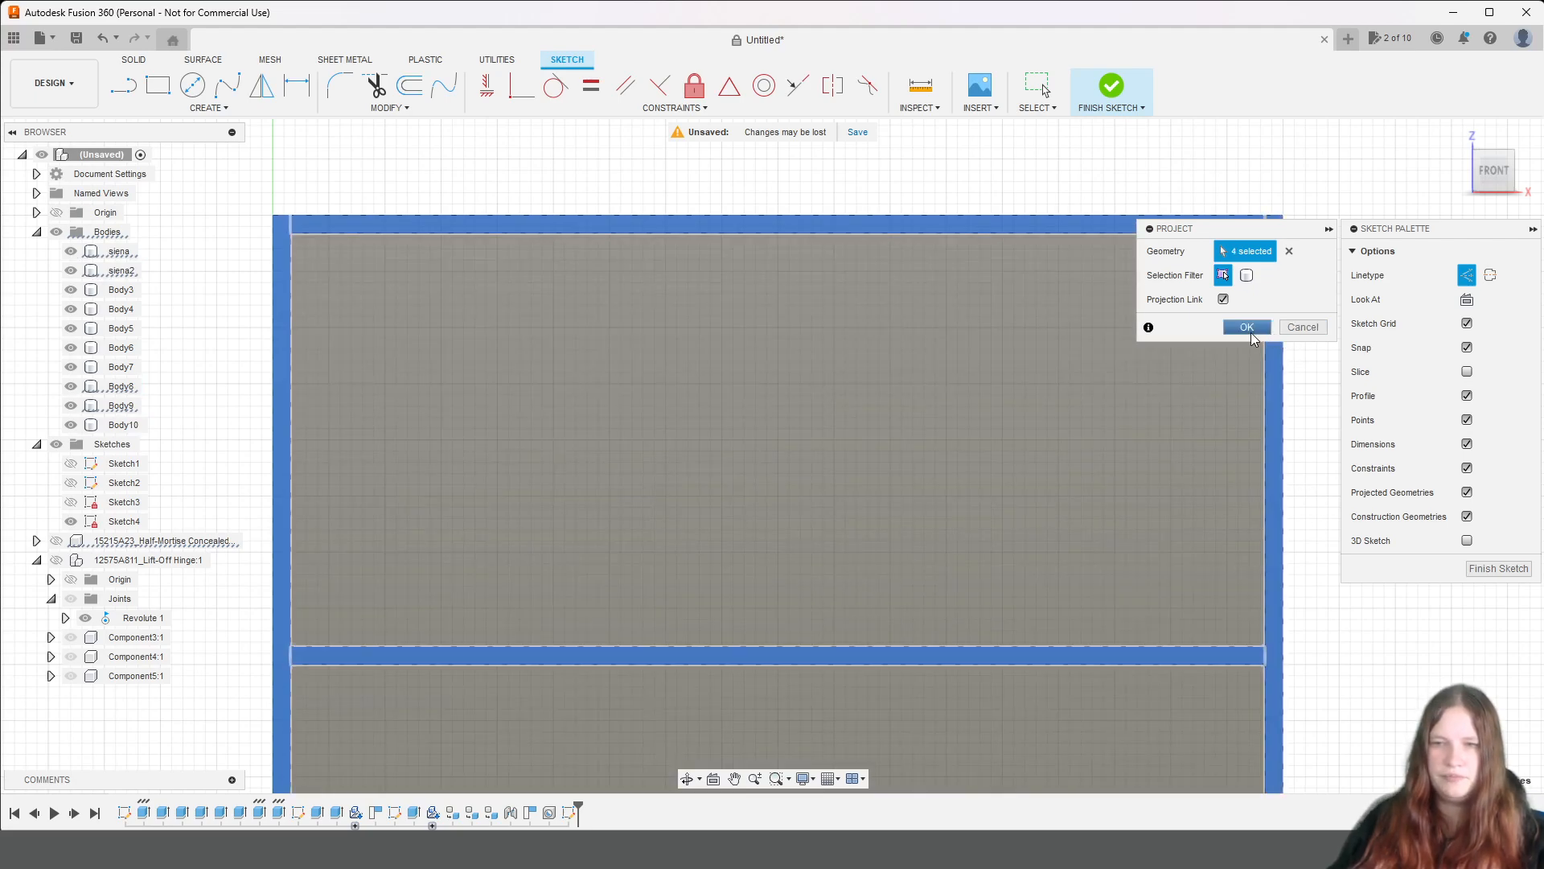
left_click(1247, 327)
Hide all the bodies, leaving the projected outlines of the upper compartment to work on.
middle_click_drag(1016, 549, 917, 456)
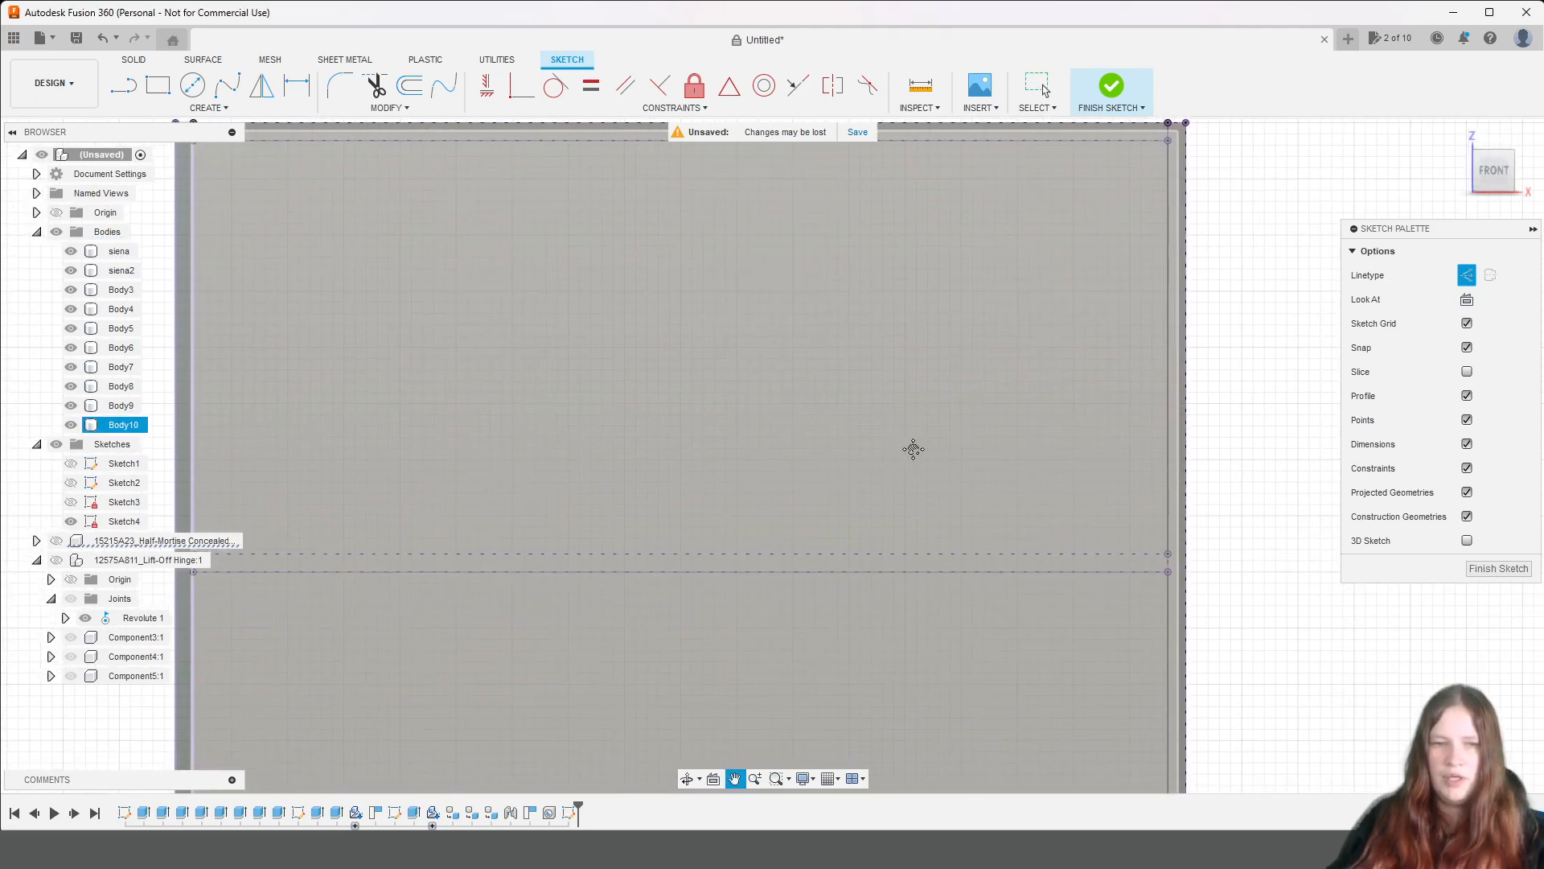
left_click(56, 231)
middle_click_drag(483, 293, 609, 397)
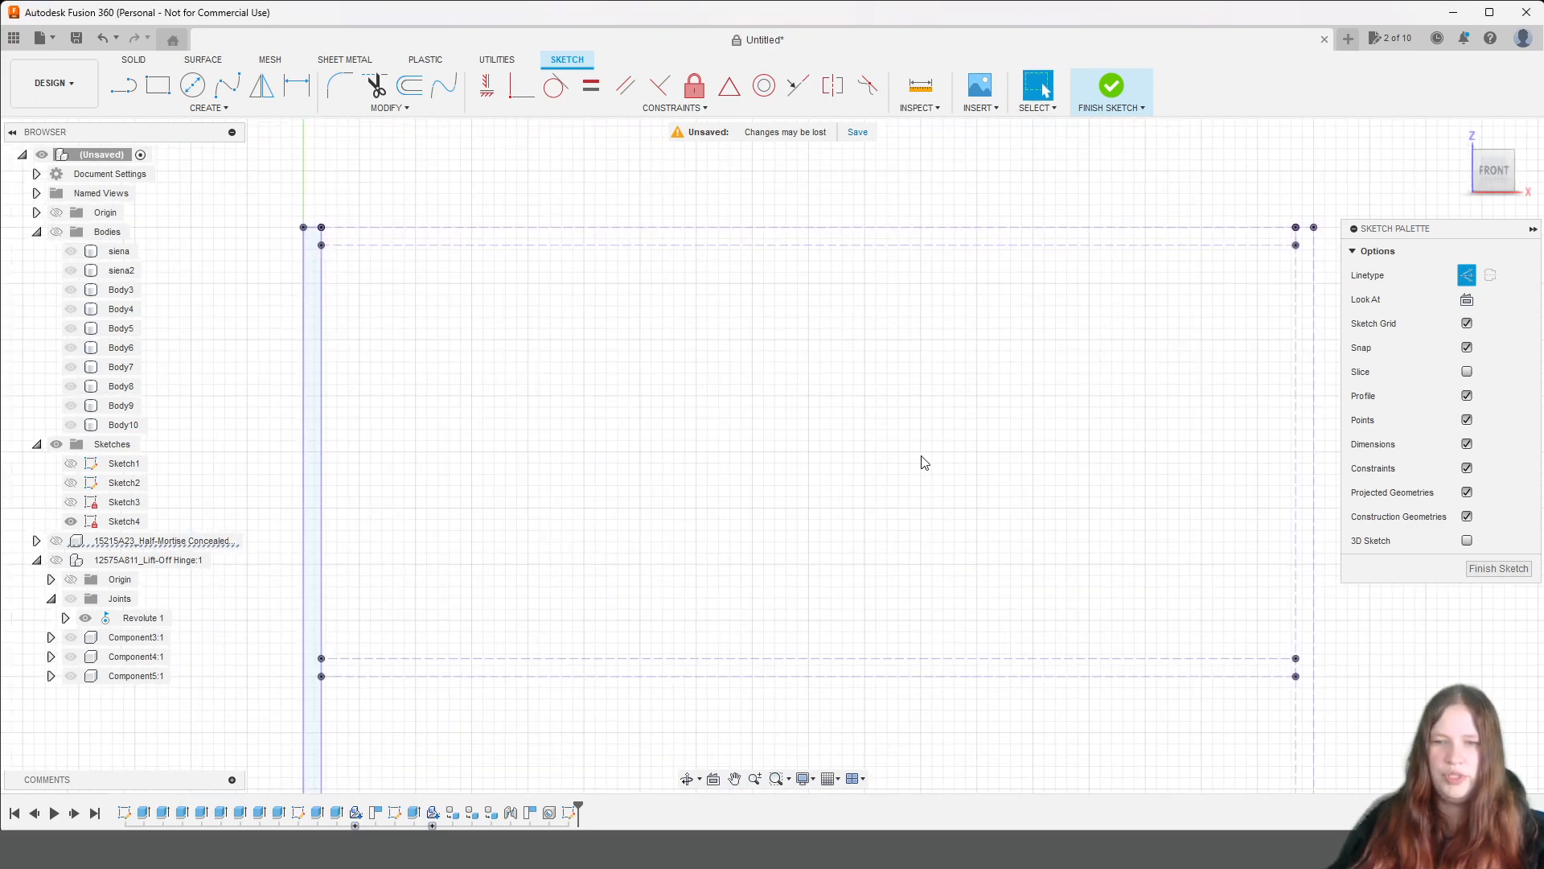
Draw a vertical construction line between the midpoints of the top panel's lower edge and the shelf's upper edge.
key("l")
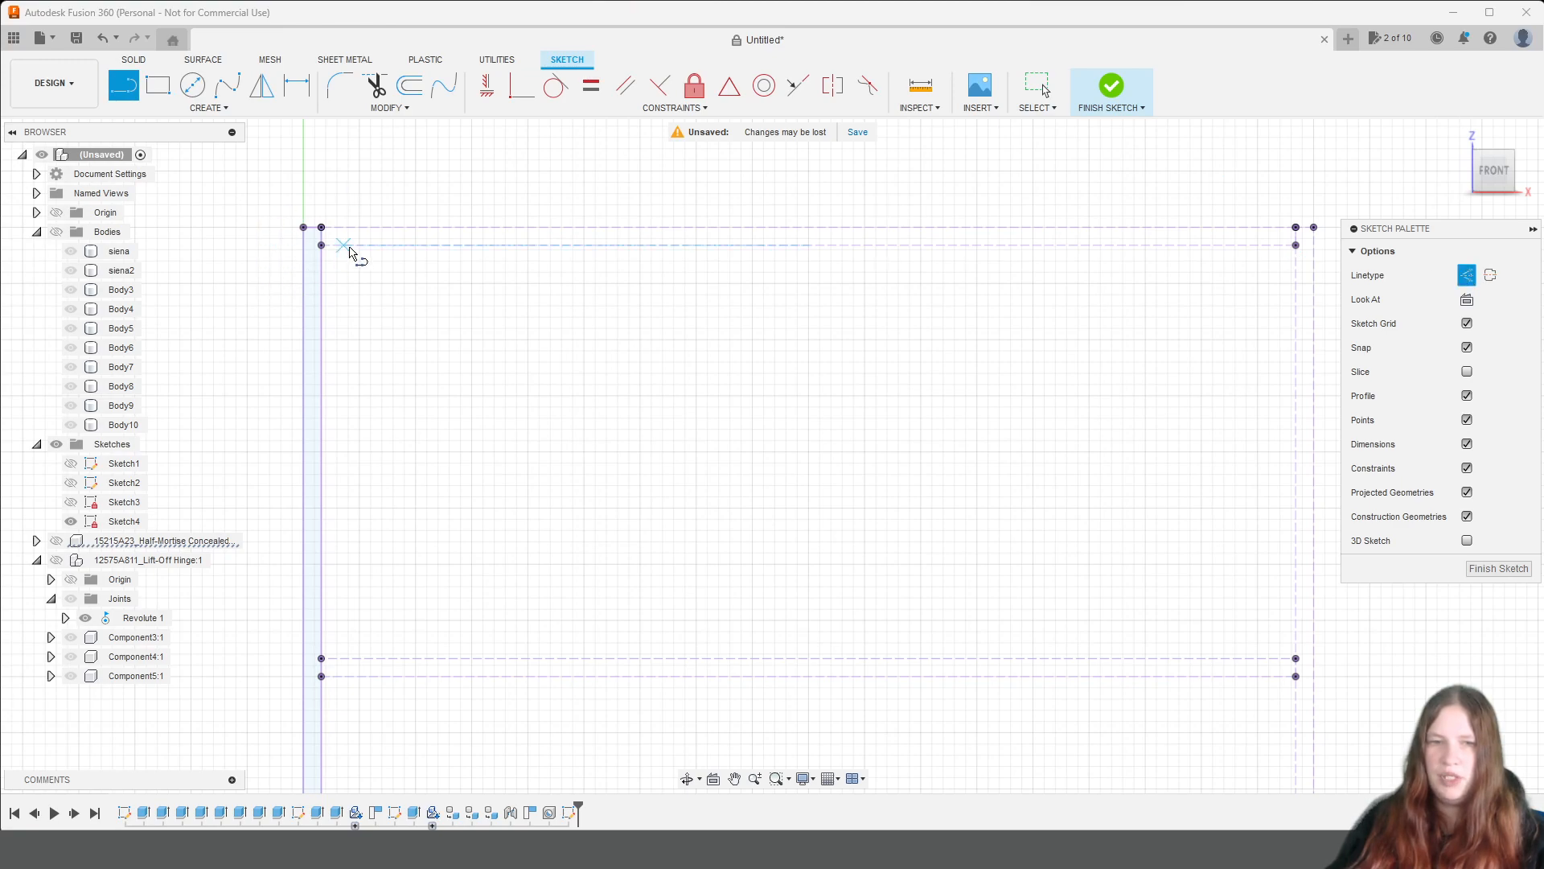
left_click(808, 245)
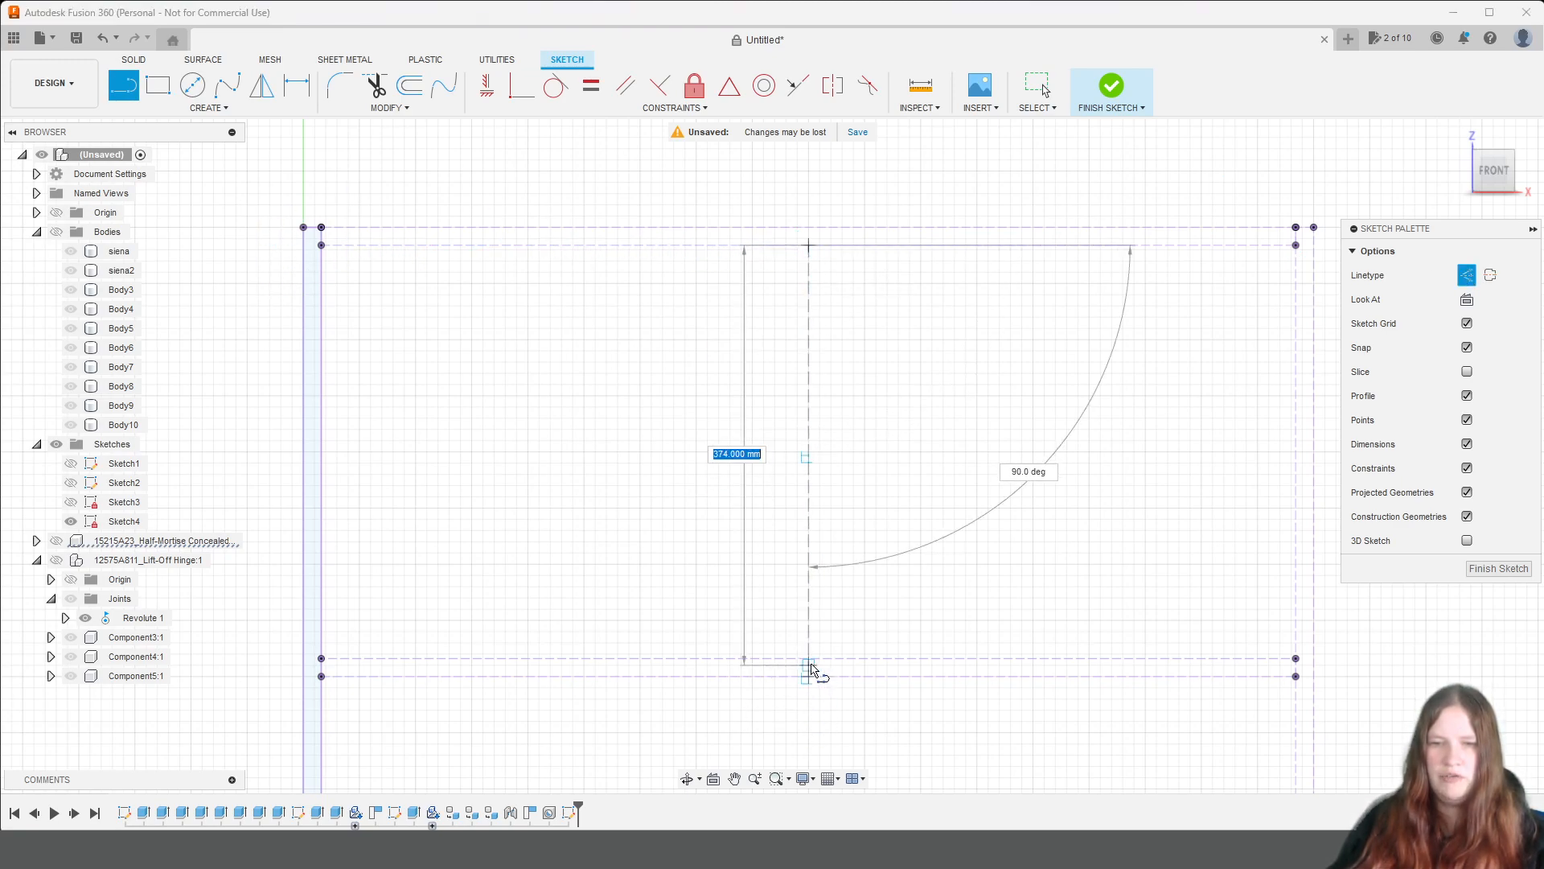
left_click(809, 666)
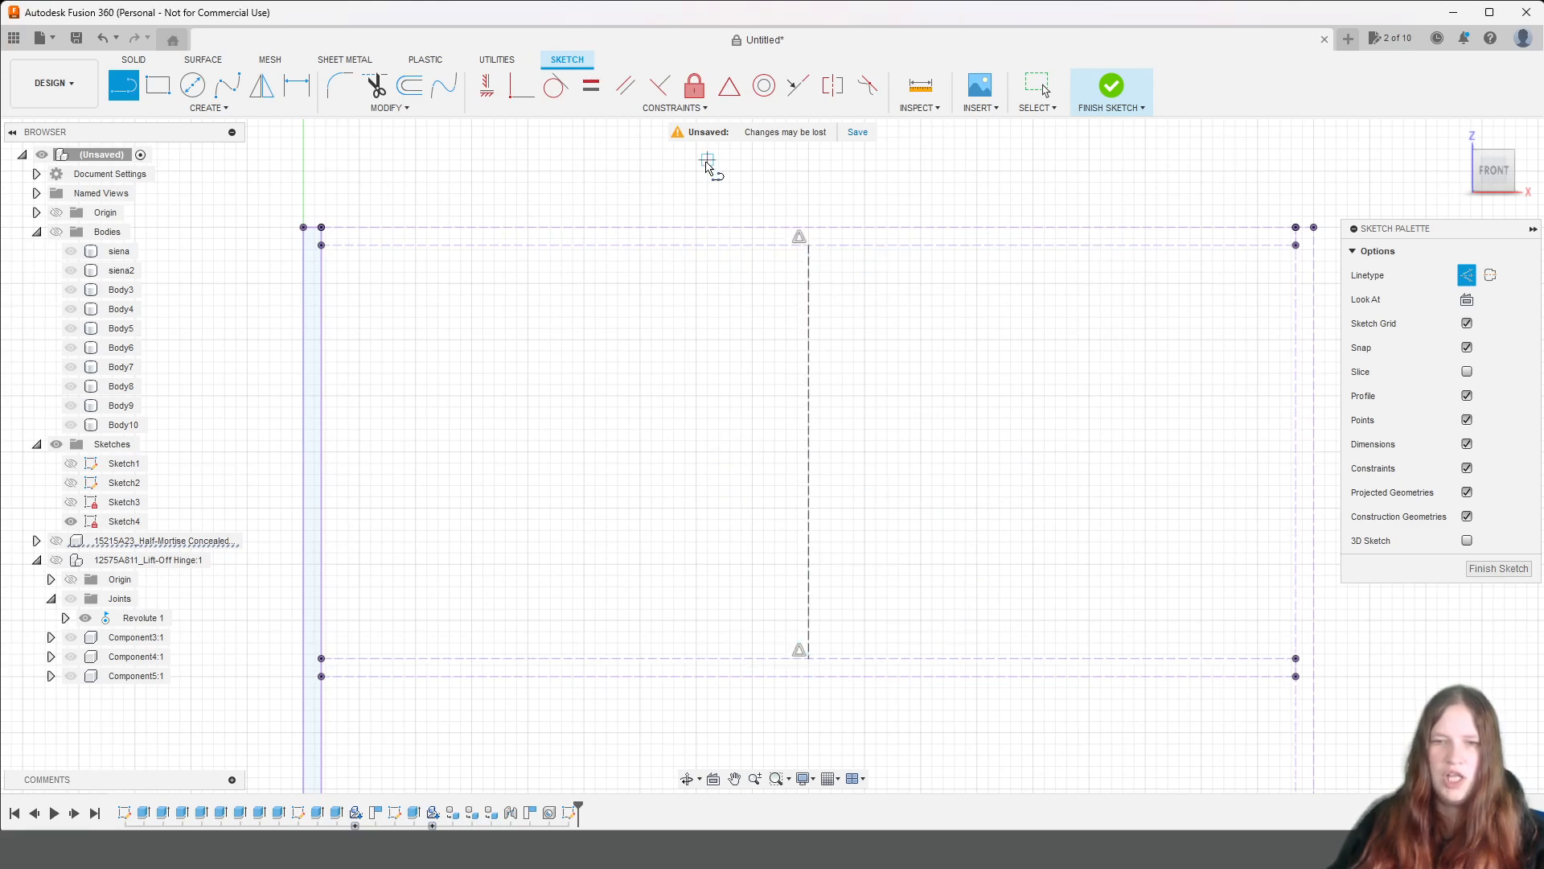
Draw a 2 mm horizontal construction line from the centre line's upper end toward the right side panel, using the biezums parameter.
left_click(814, 249)
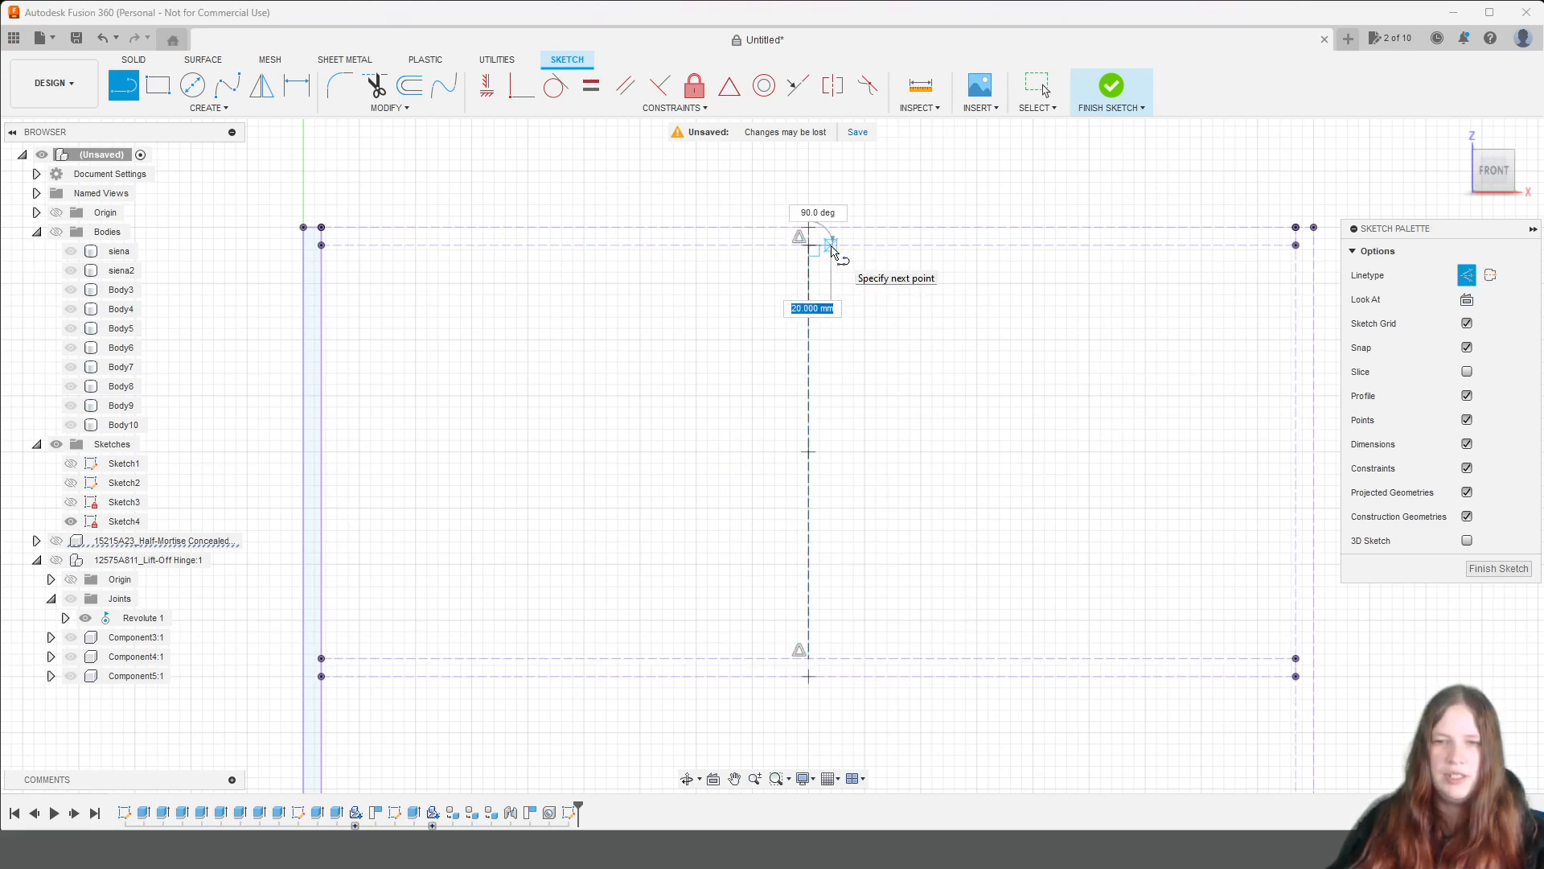
type("biezums")
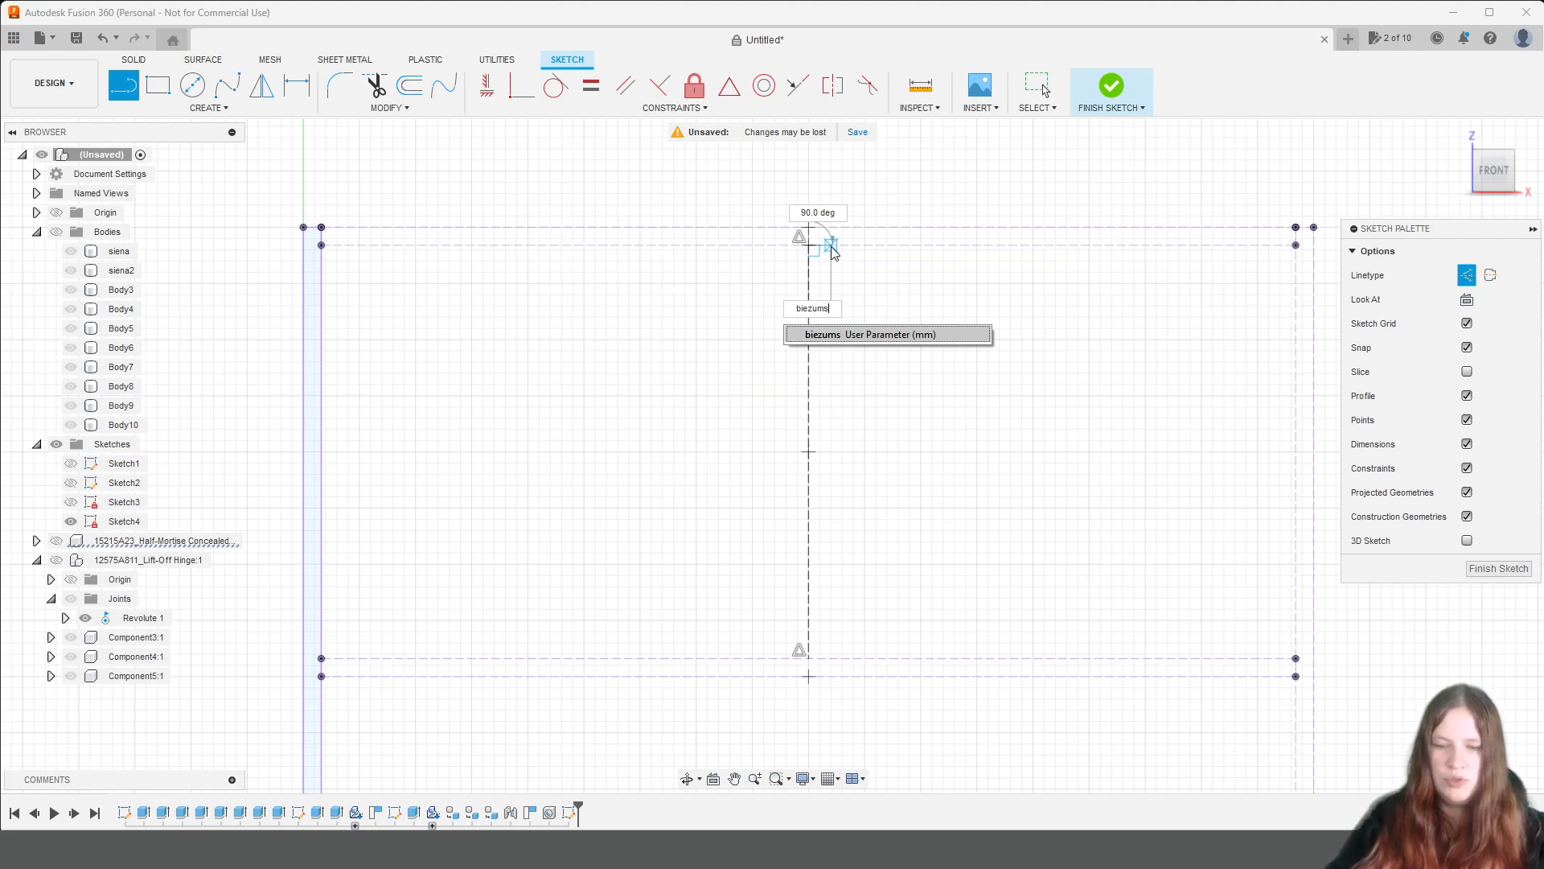
type("/8")
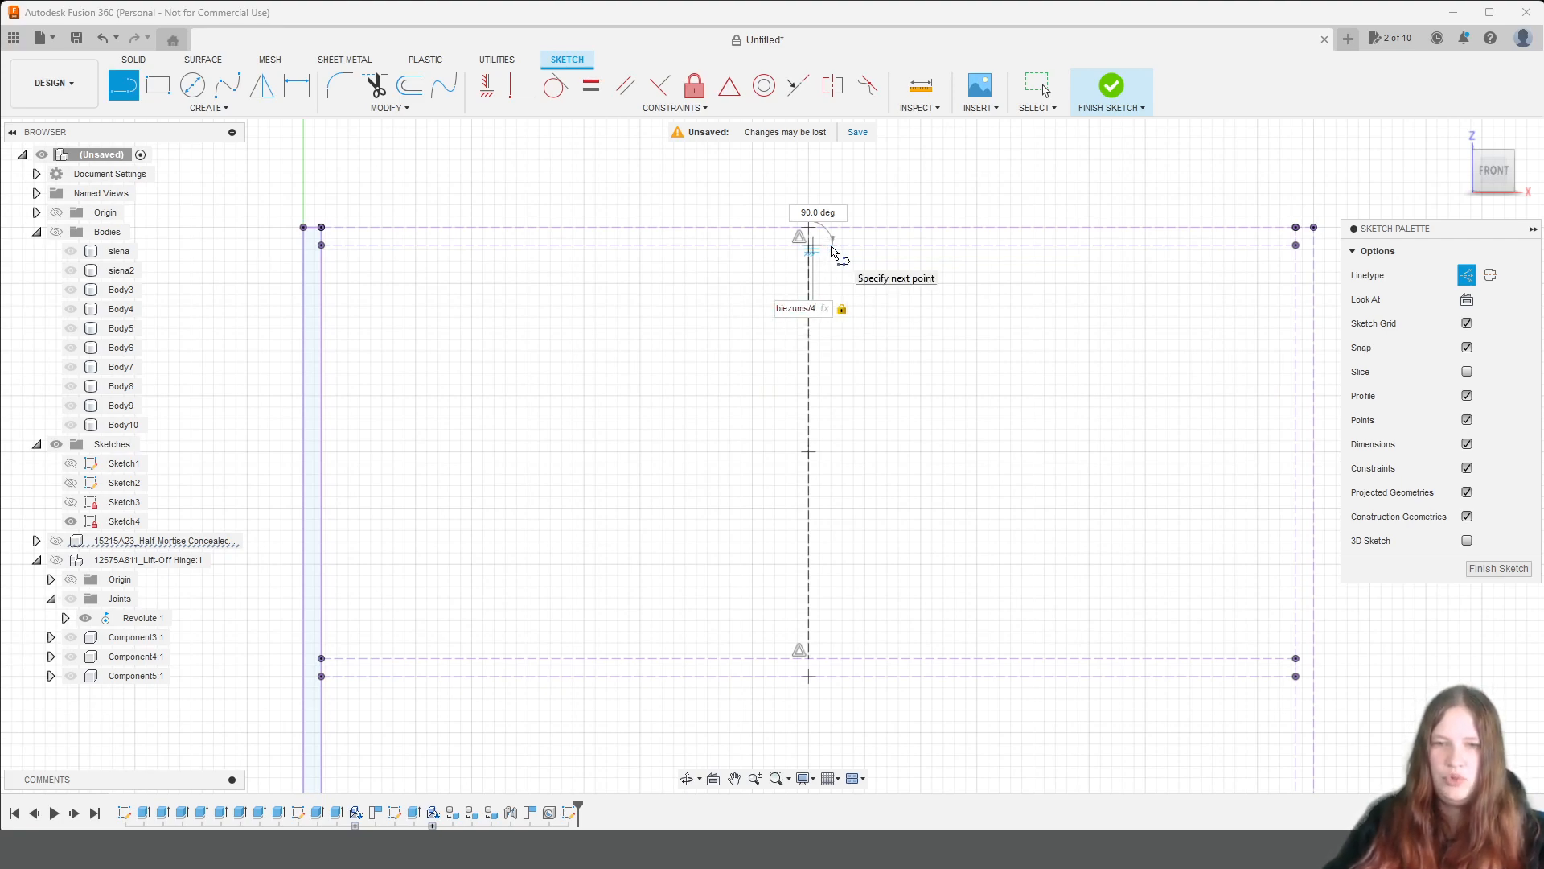
key("Return")
key("Escape")
Draw a horizontal construction line of length biezums/8 from the centre line's upper end toward the left side panel.
scroll(829, 230, "up", 6)
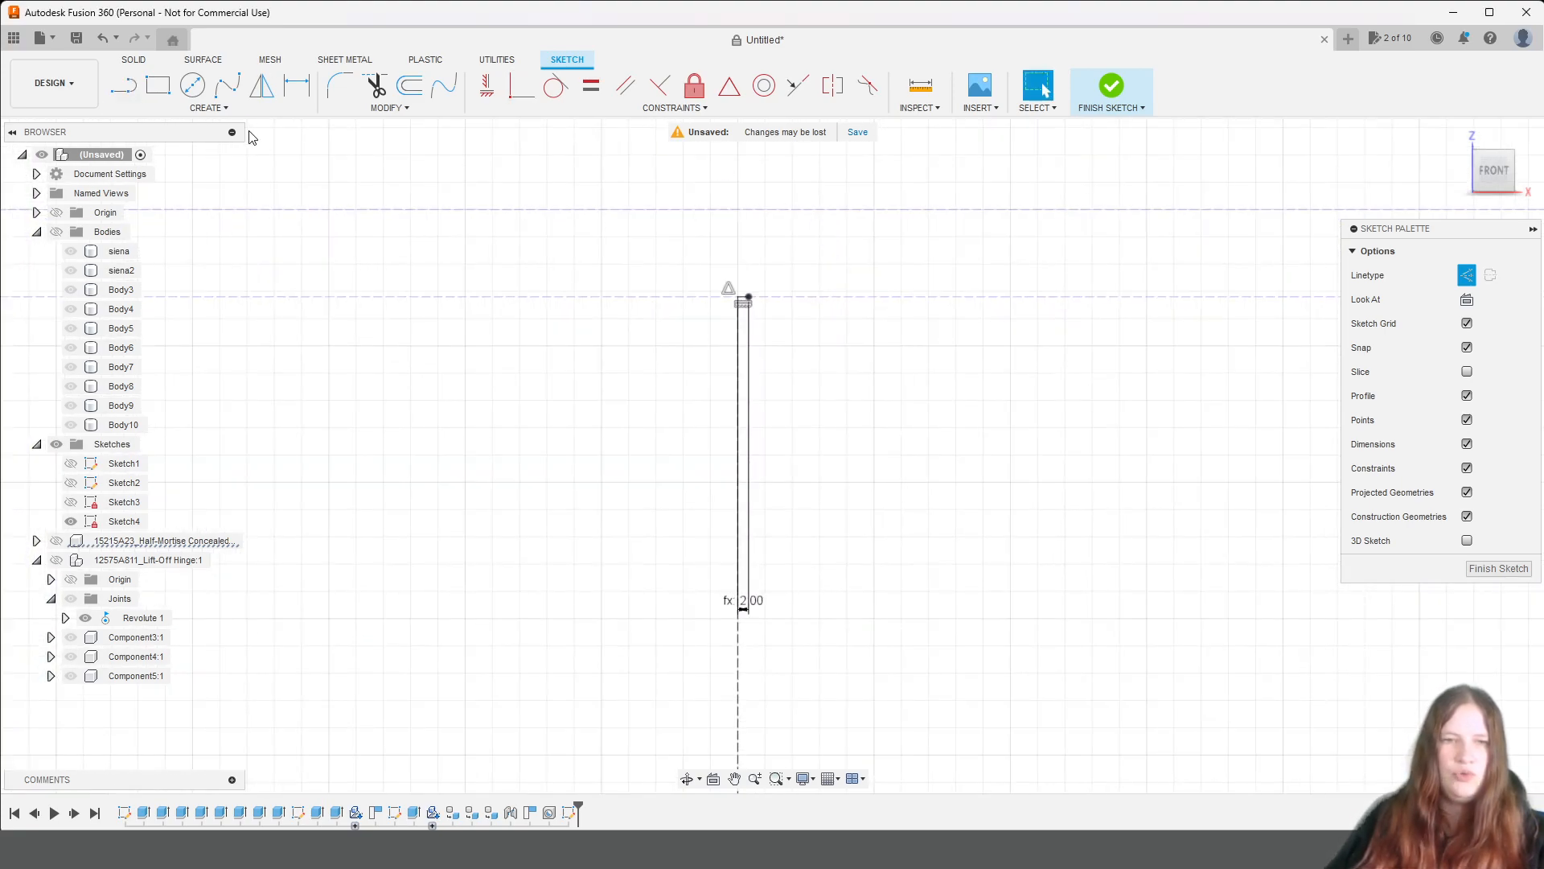
left_click(115, 93)
left_click(737, 302)
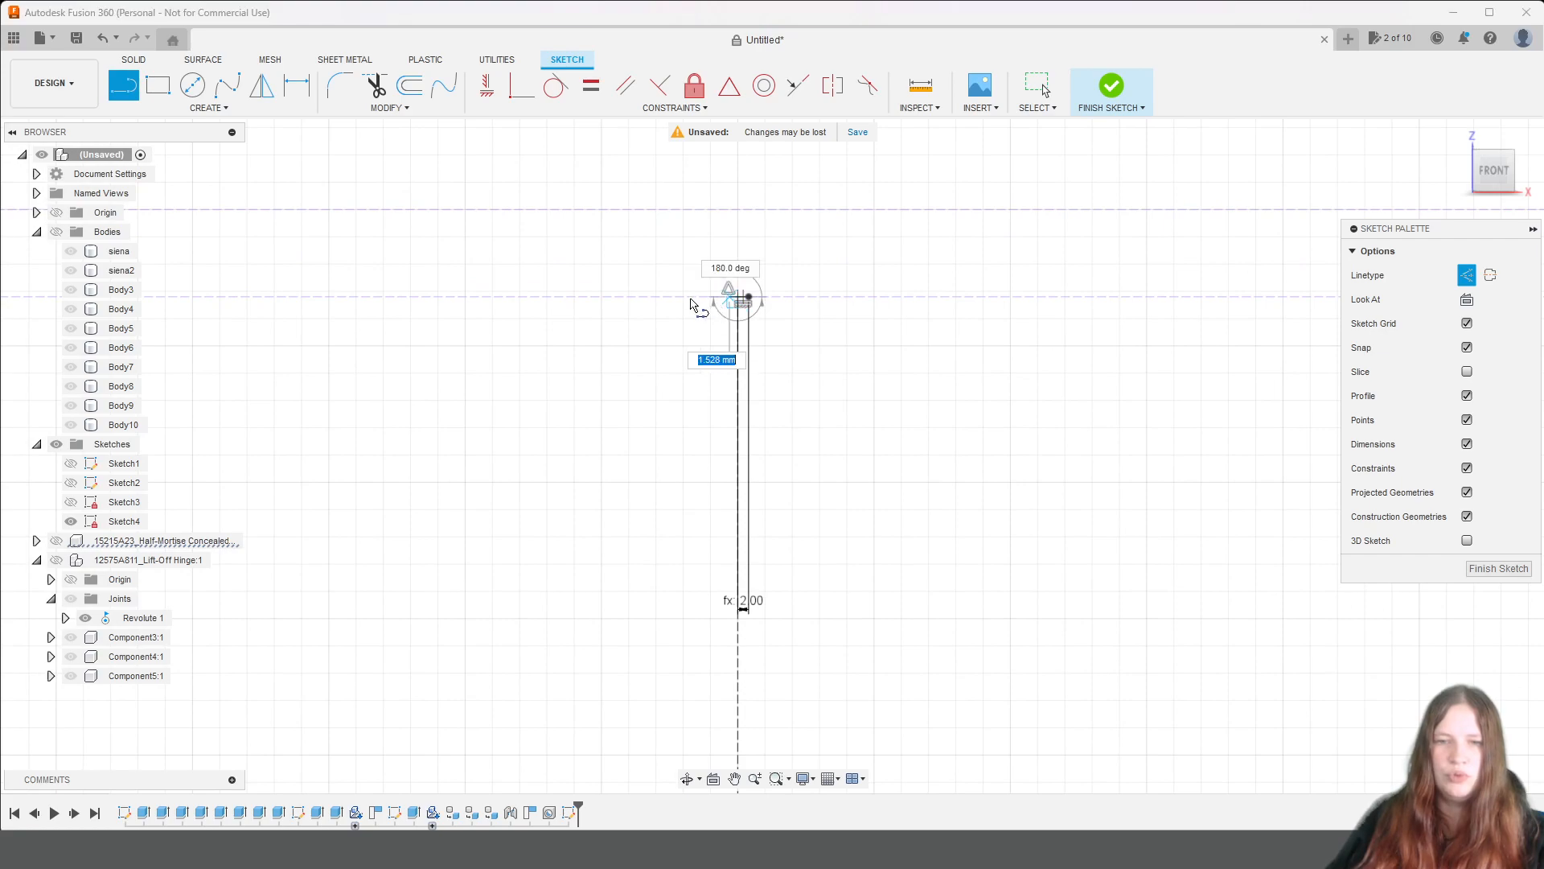
type("biezums/8")
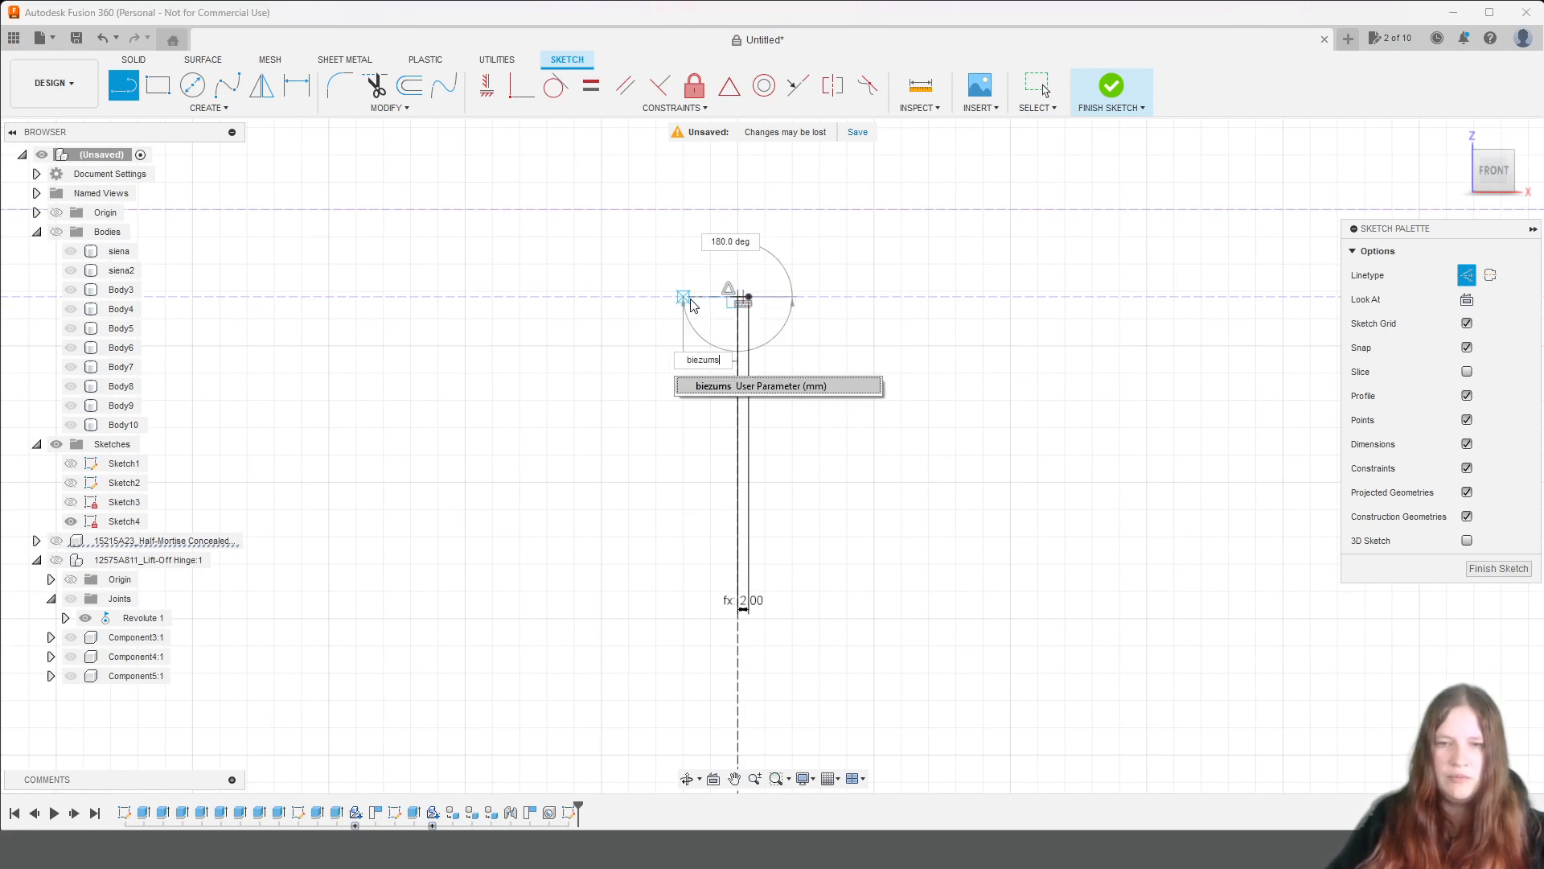
key("Tab")
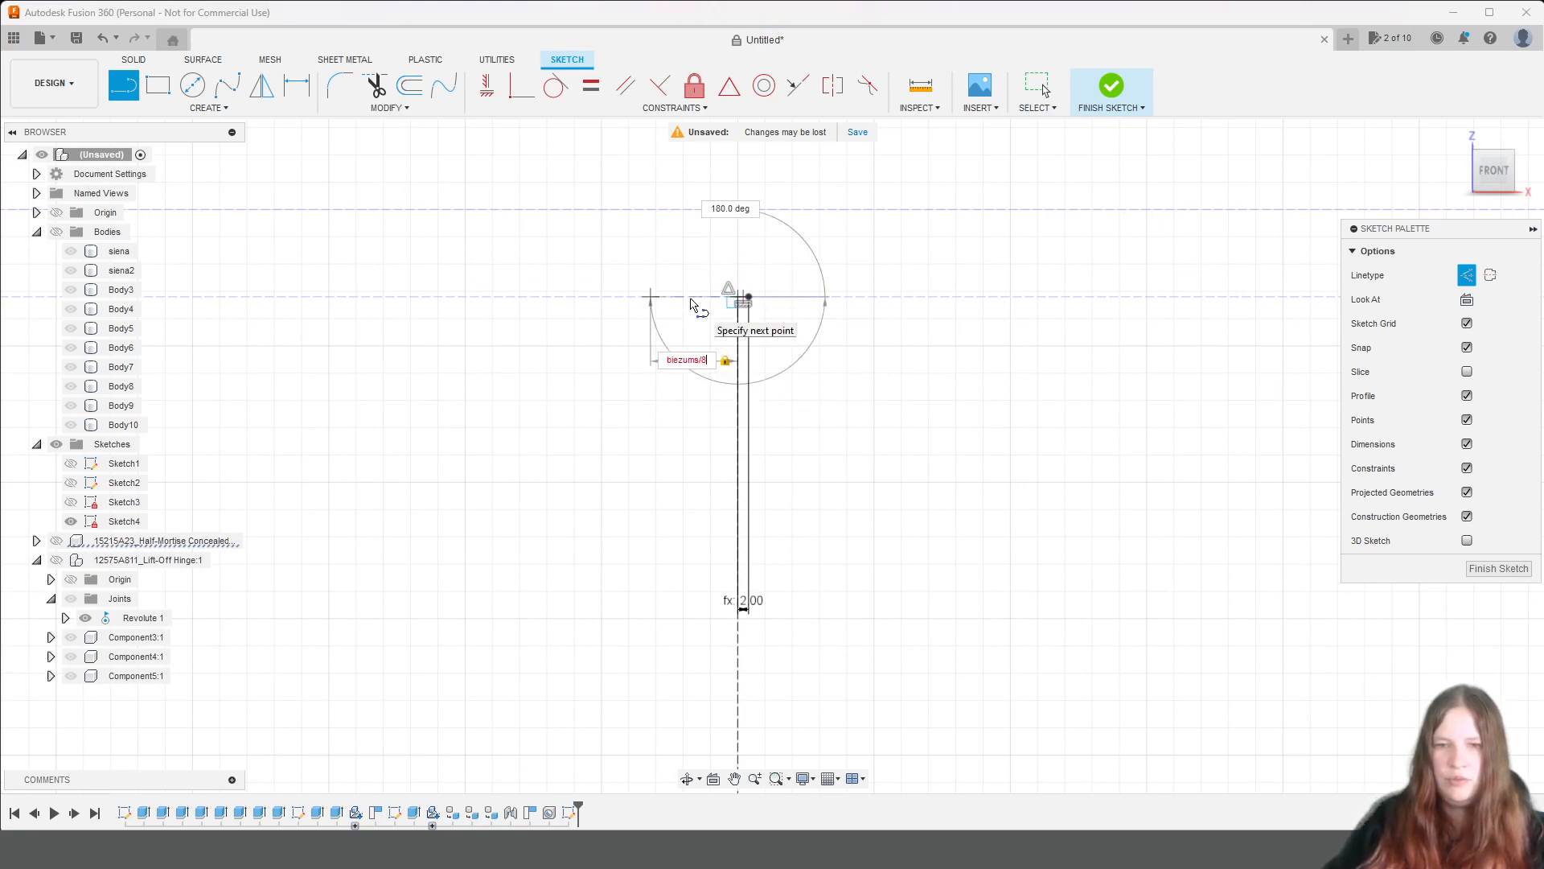
type("/8")
key("Return")
key("Escape")
Draw a vertical construction line of length biezums/2 upward from the upper compartment's top-left inner corner.
scroll(884, 432, "down", 3)
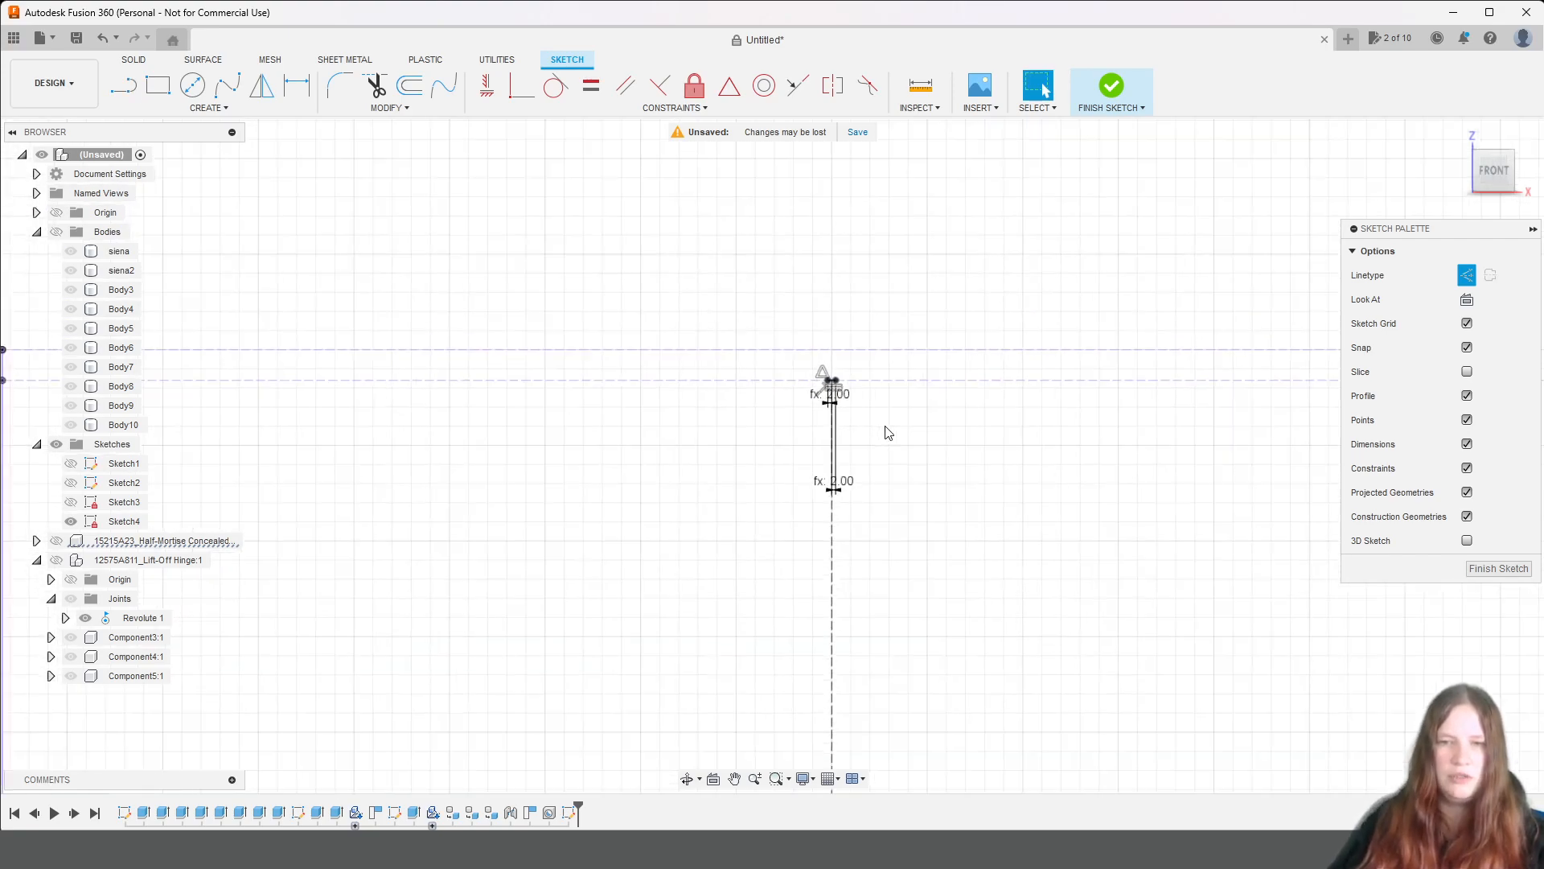
scroll(884, 446, "down", 2)
mouse_move(933, 483)
middle_mouse_down()
mouse_move(910, 410)
mouse_move(913, 314)
middle_mouse_up()
left_click(133, 89)
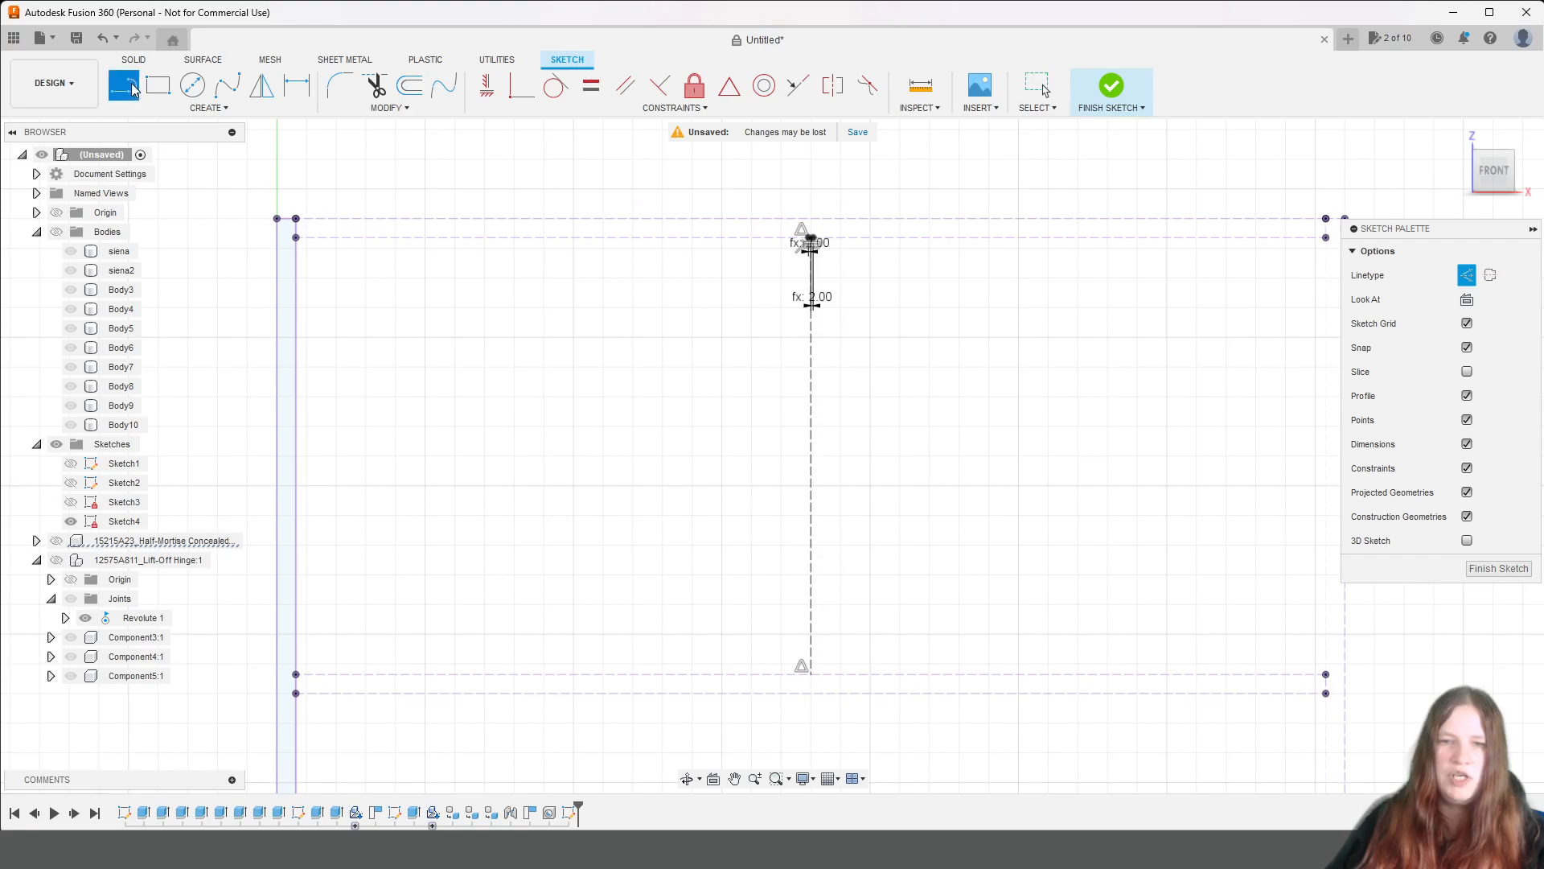
scroll(333, 297, "up", 3)
middle_click_drag(312, 264, 773, 486)
scroll(730, 433, "up", 2)
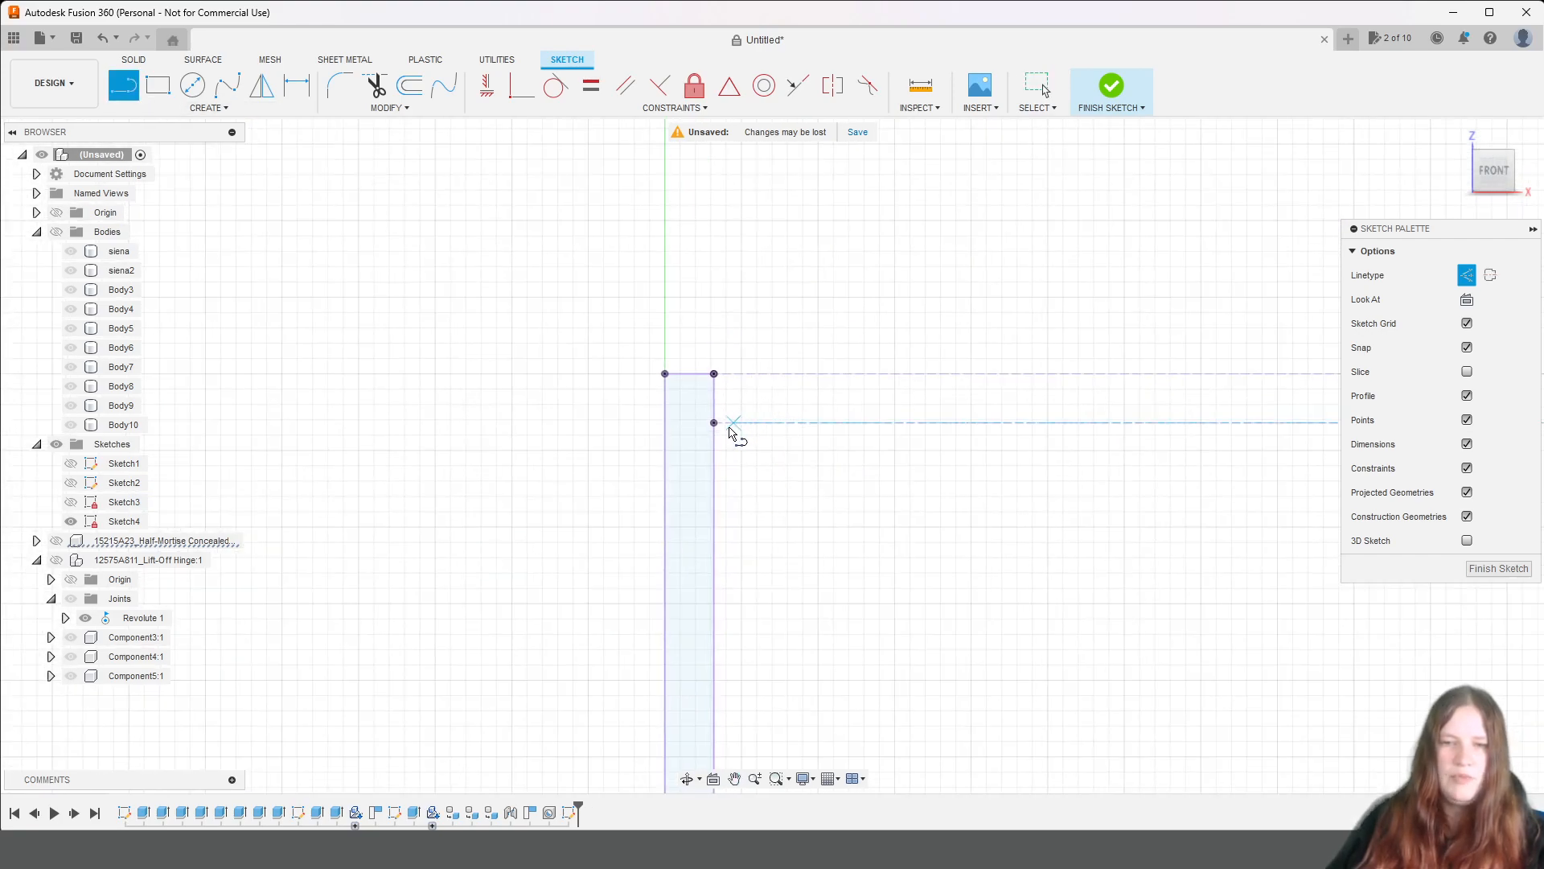
left_click(715, 424)
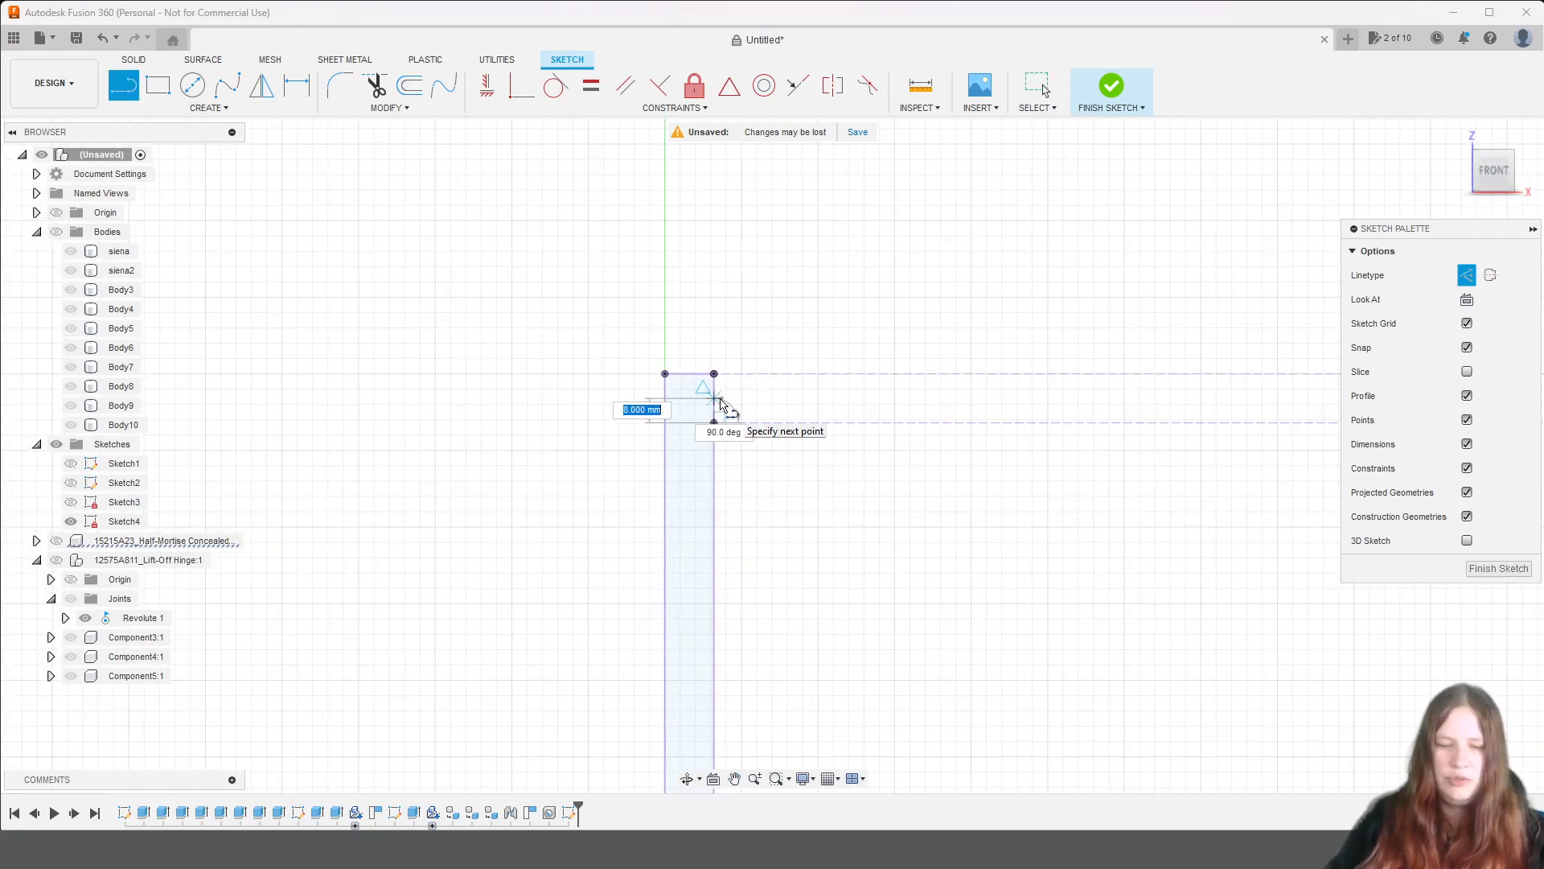
type("biezums")
key("Return")
type("/2")
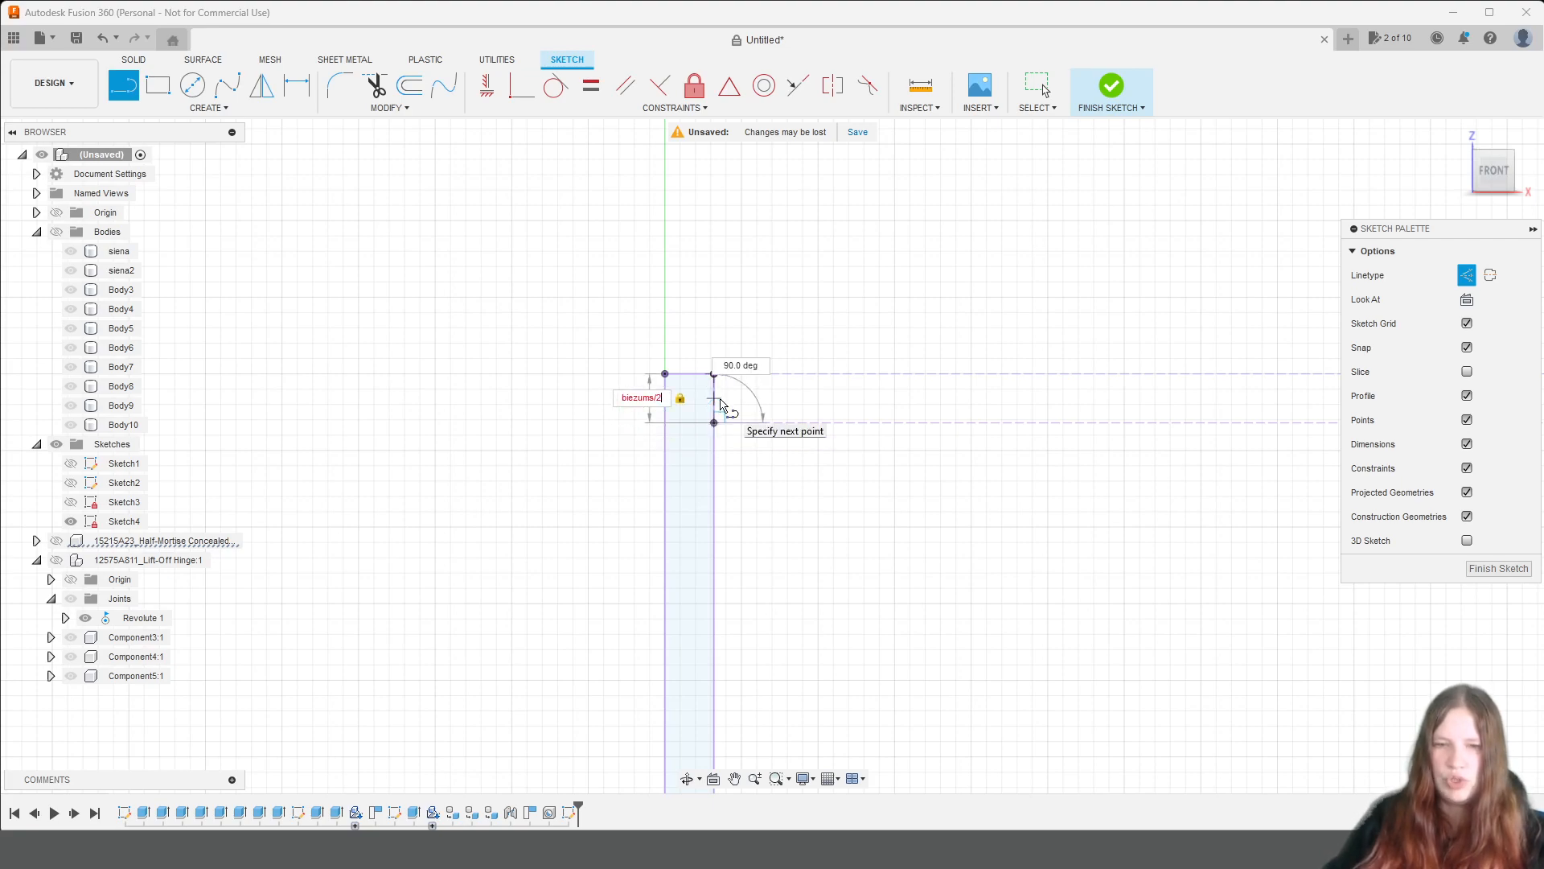
key("Return")
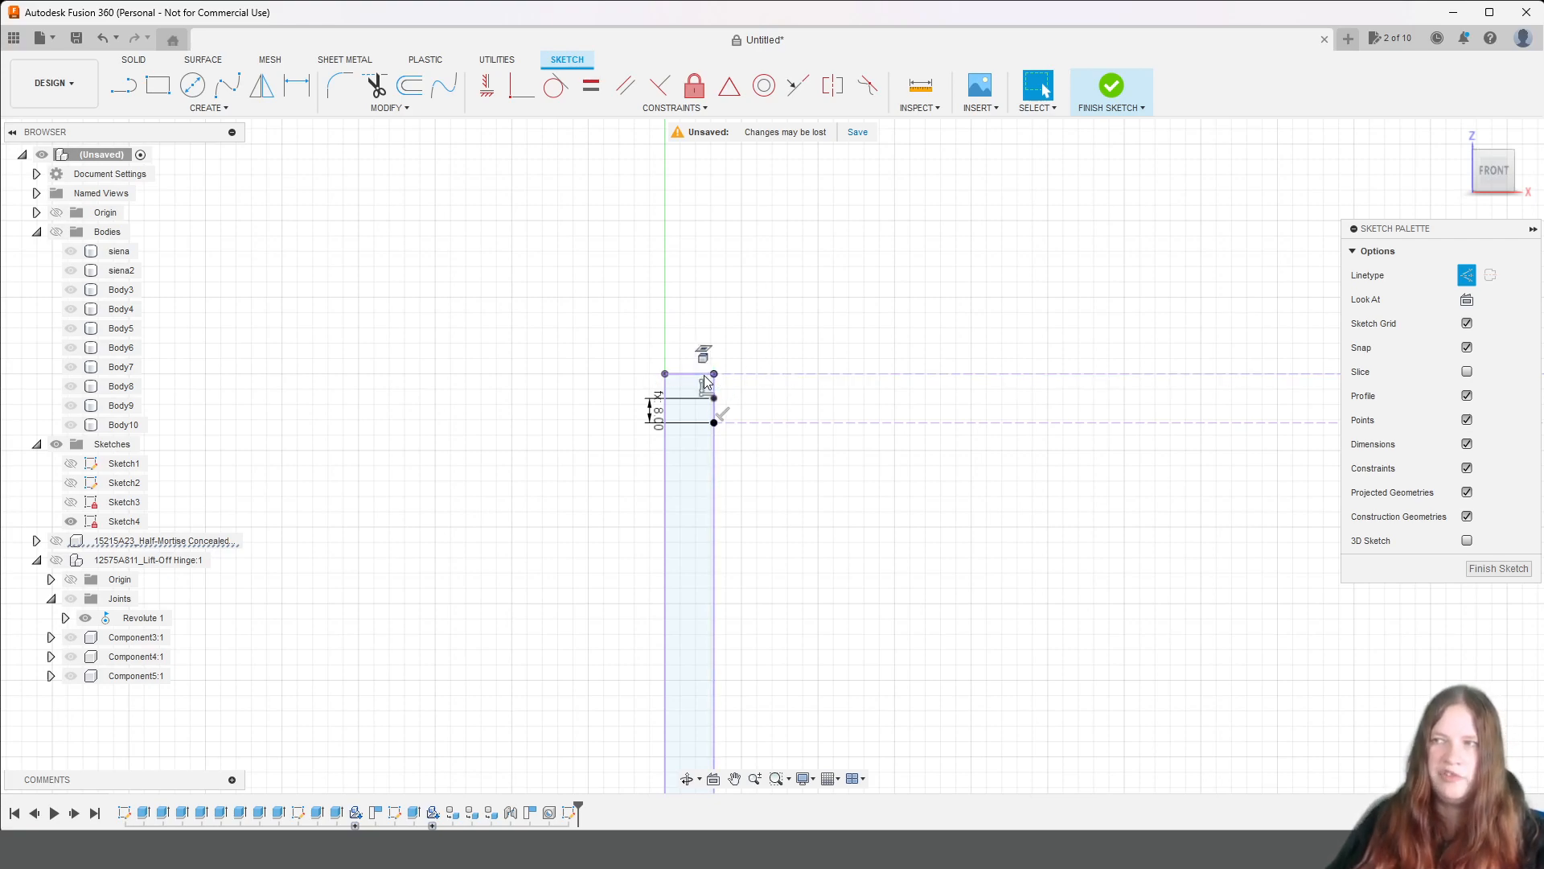
Draw a horizontal construction line, half of biezums long, from the same top-left inner corner into the left side panel.
left_click(137, 89)
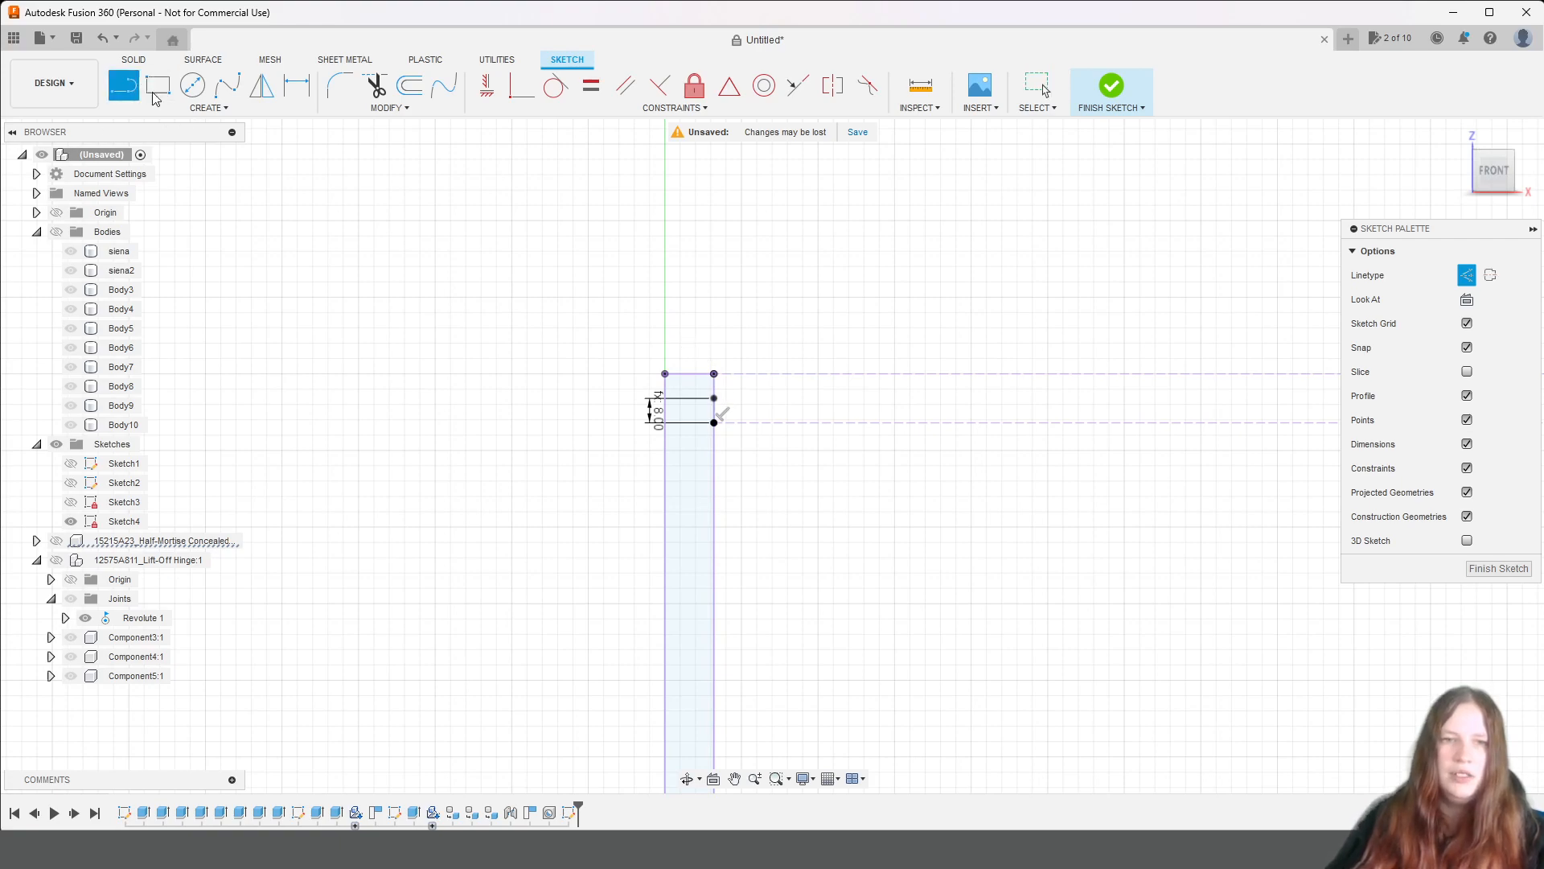
left_click(715, 424)
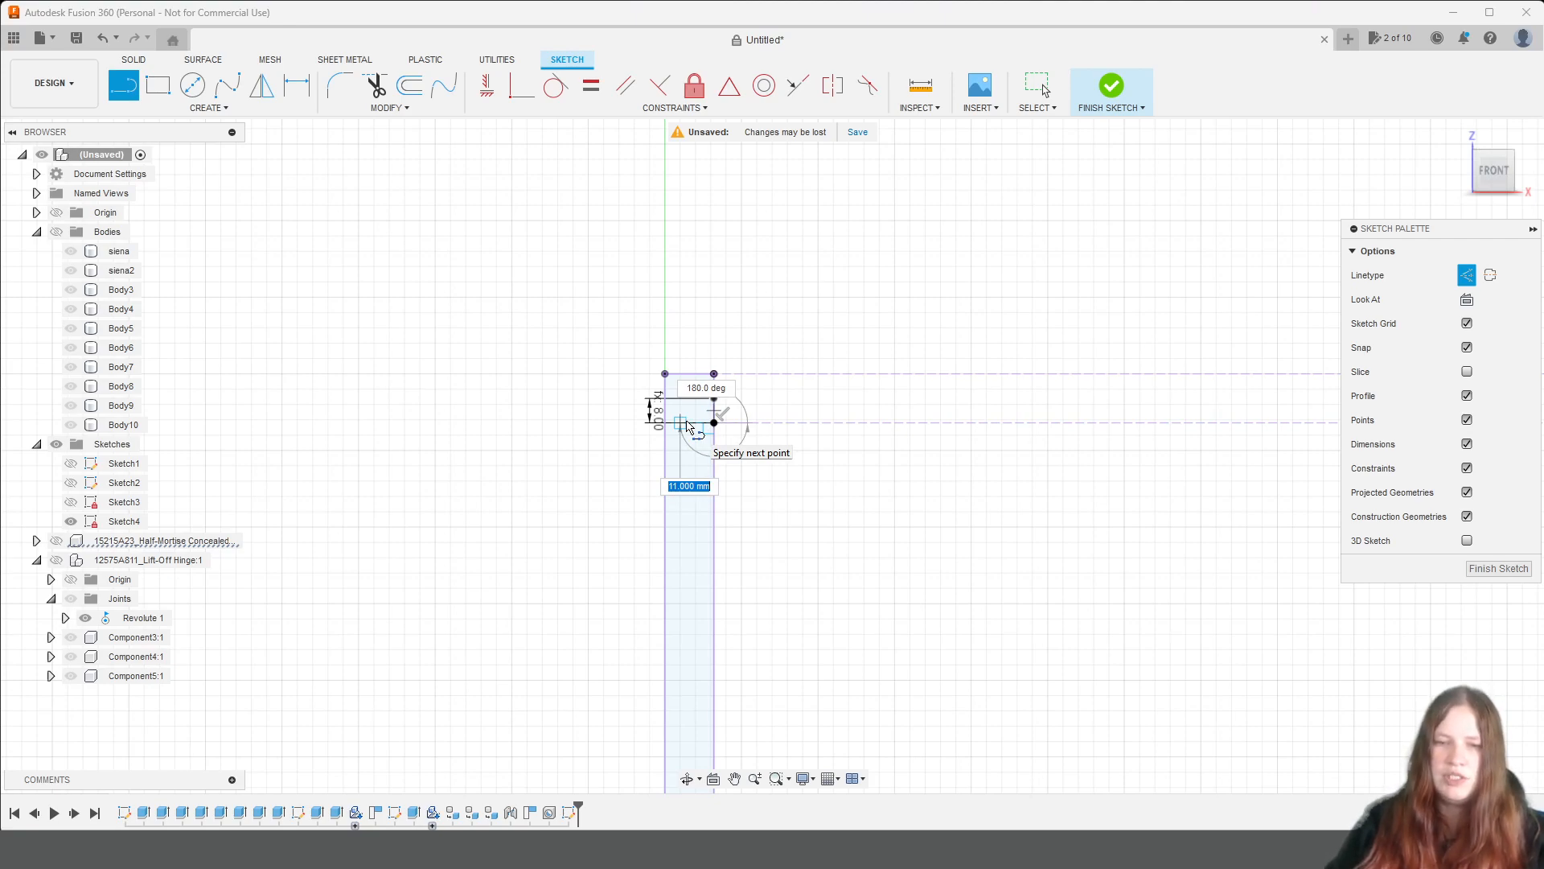
type("biezums")
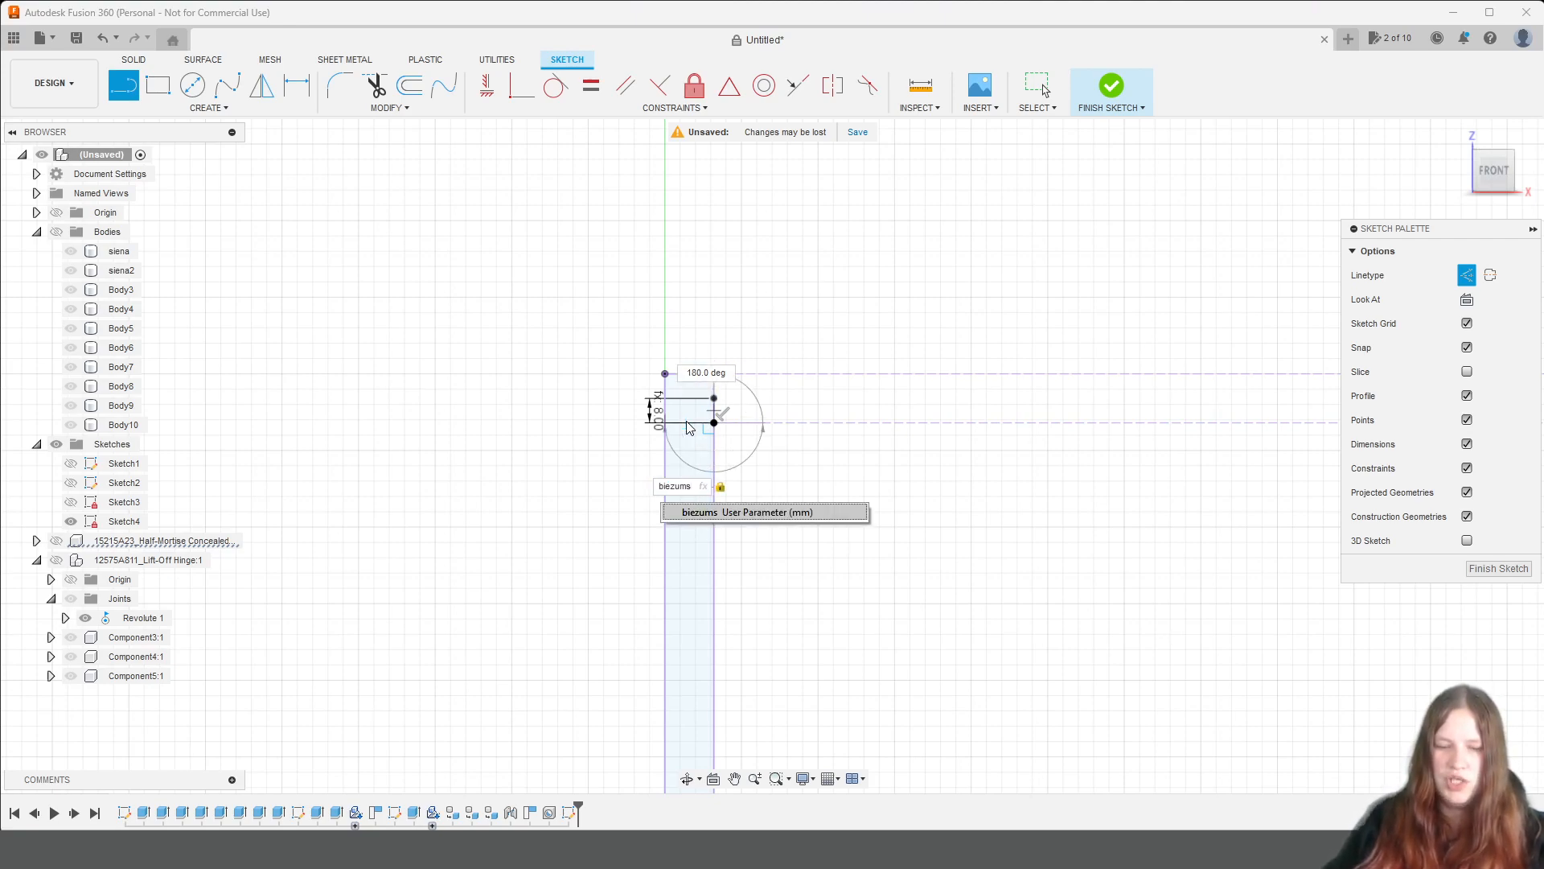
type("/")
key("Return")
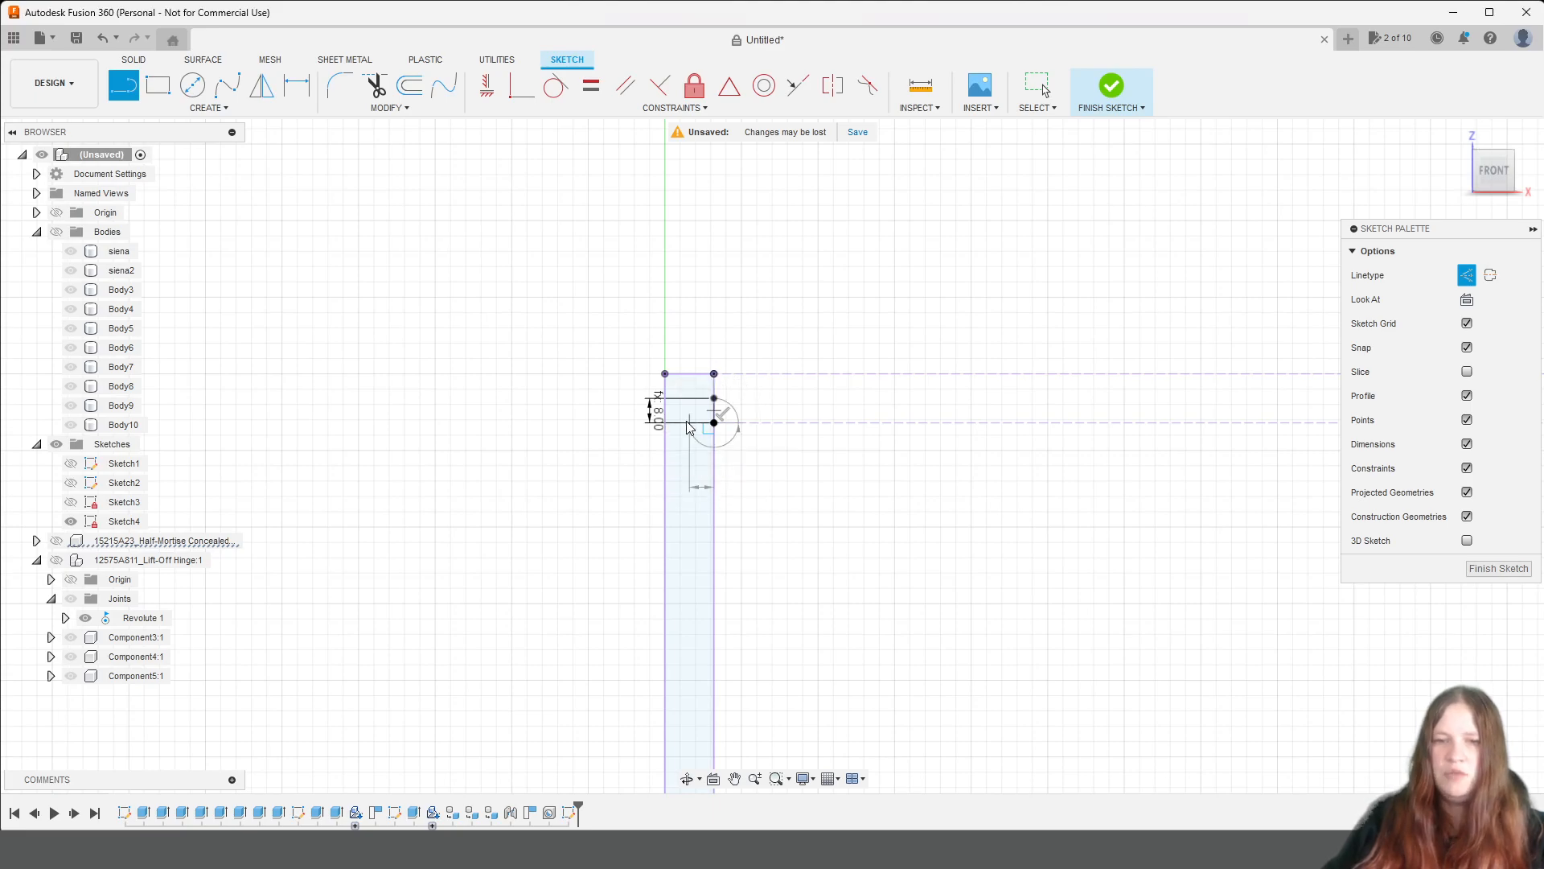
key("Escape")
Draw a horizontal construction line of length biezums/2 from the shelf's upper-right corner into the right side panel.
scroll(665, 352, "down", 9)
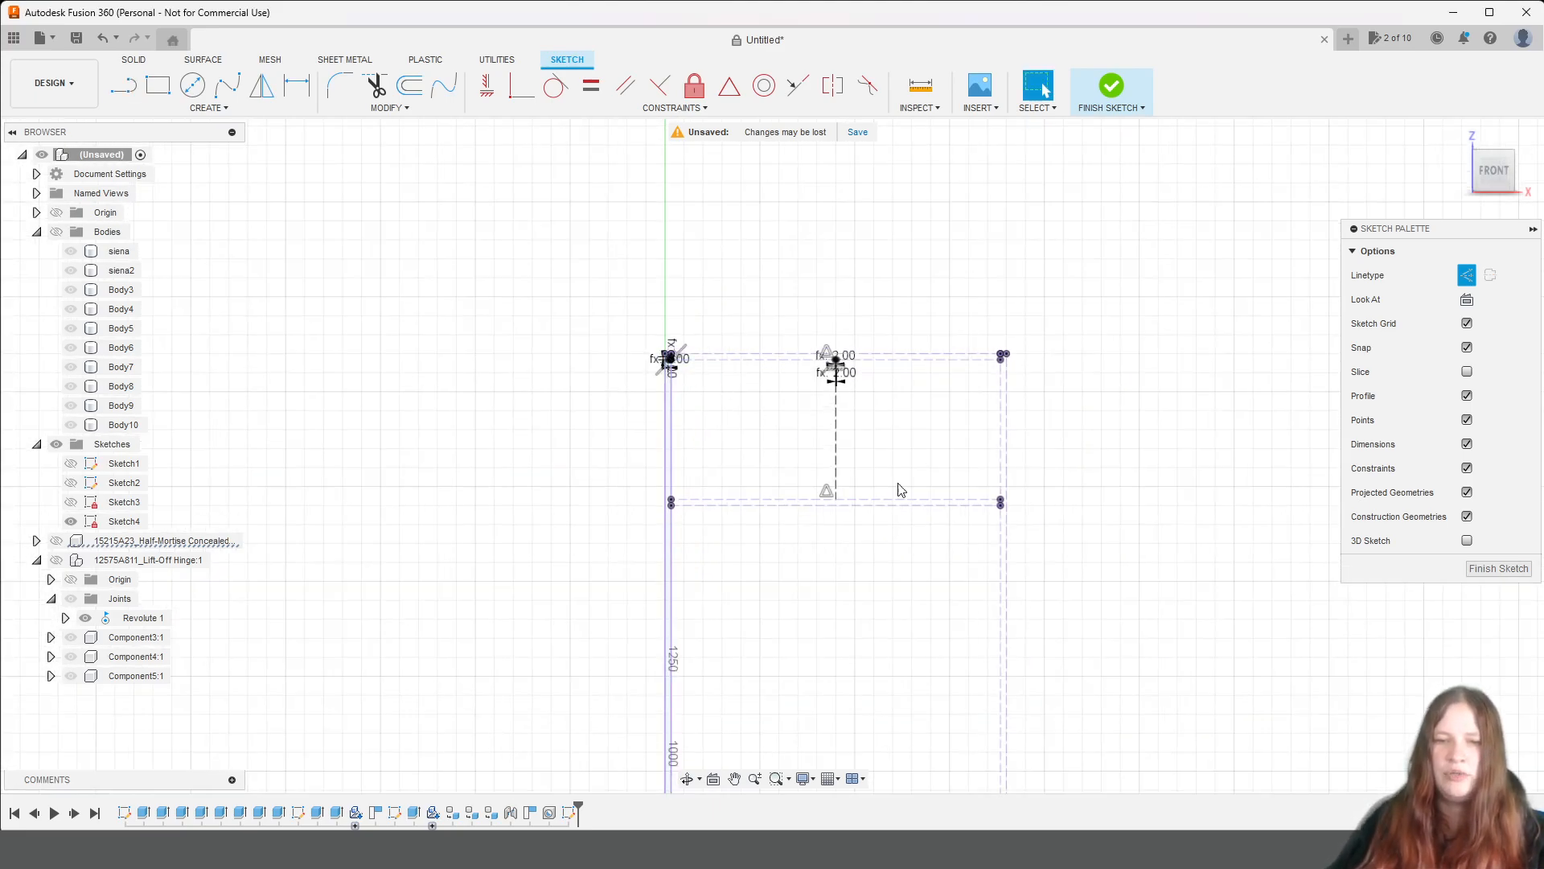
middle_click_drag(1038, 523, 773, 500)
scroll(748, 465, "up", 4)
scroll(748, 464, "up", 3)
scroll(765, 514, "up", 4)
middle_click_drag(752, 585, 917, 586)
scroll(917, 543, "up", 3)
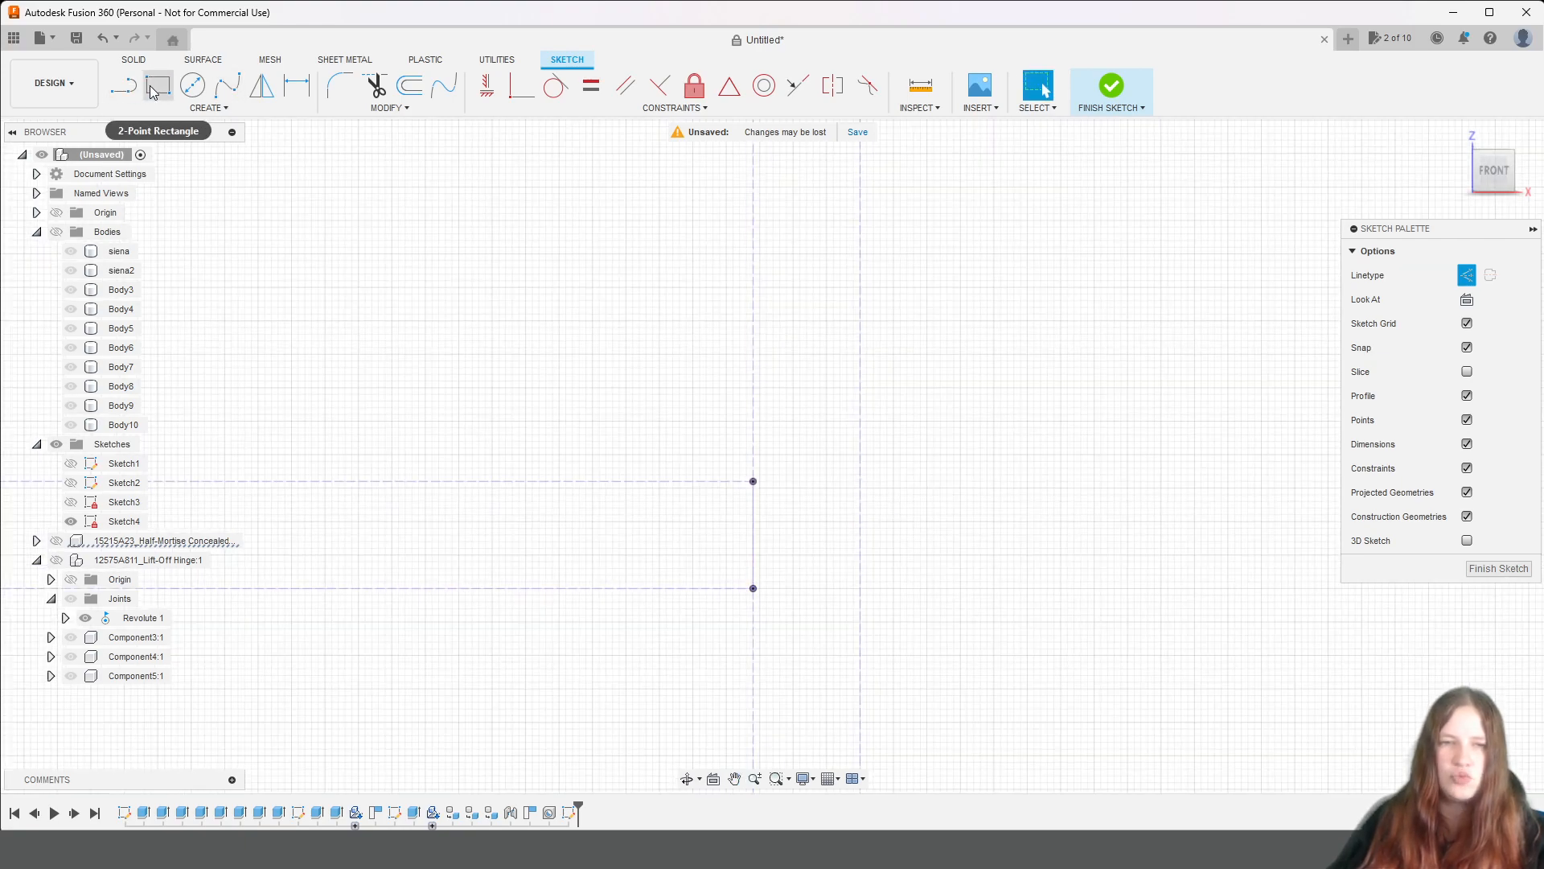
left_click(123, 85)
left_click(754, 481)
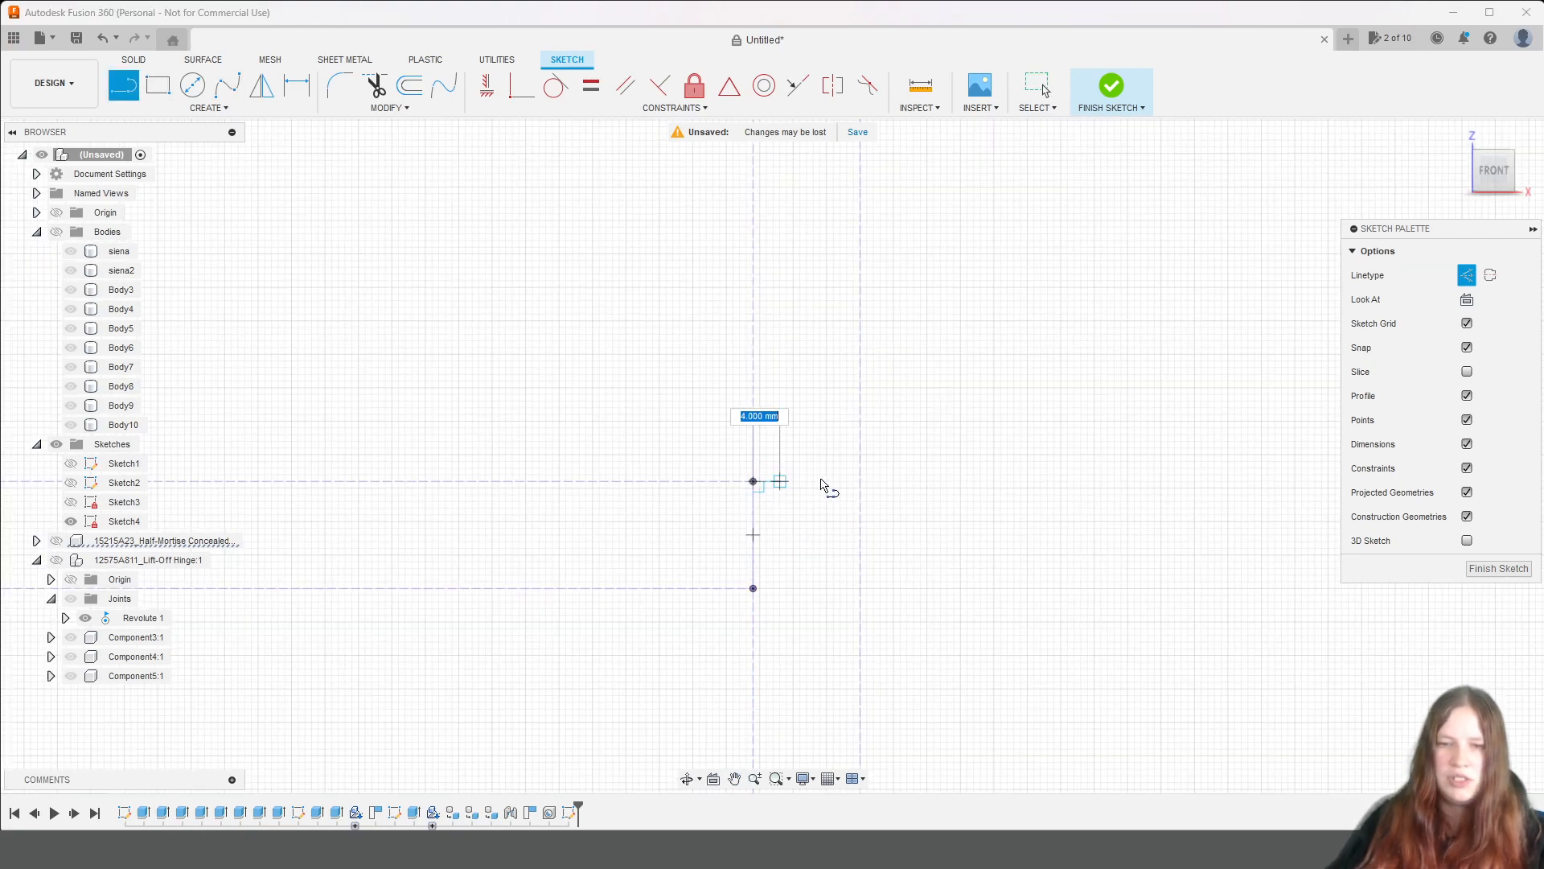
type("biezums")
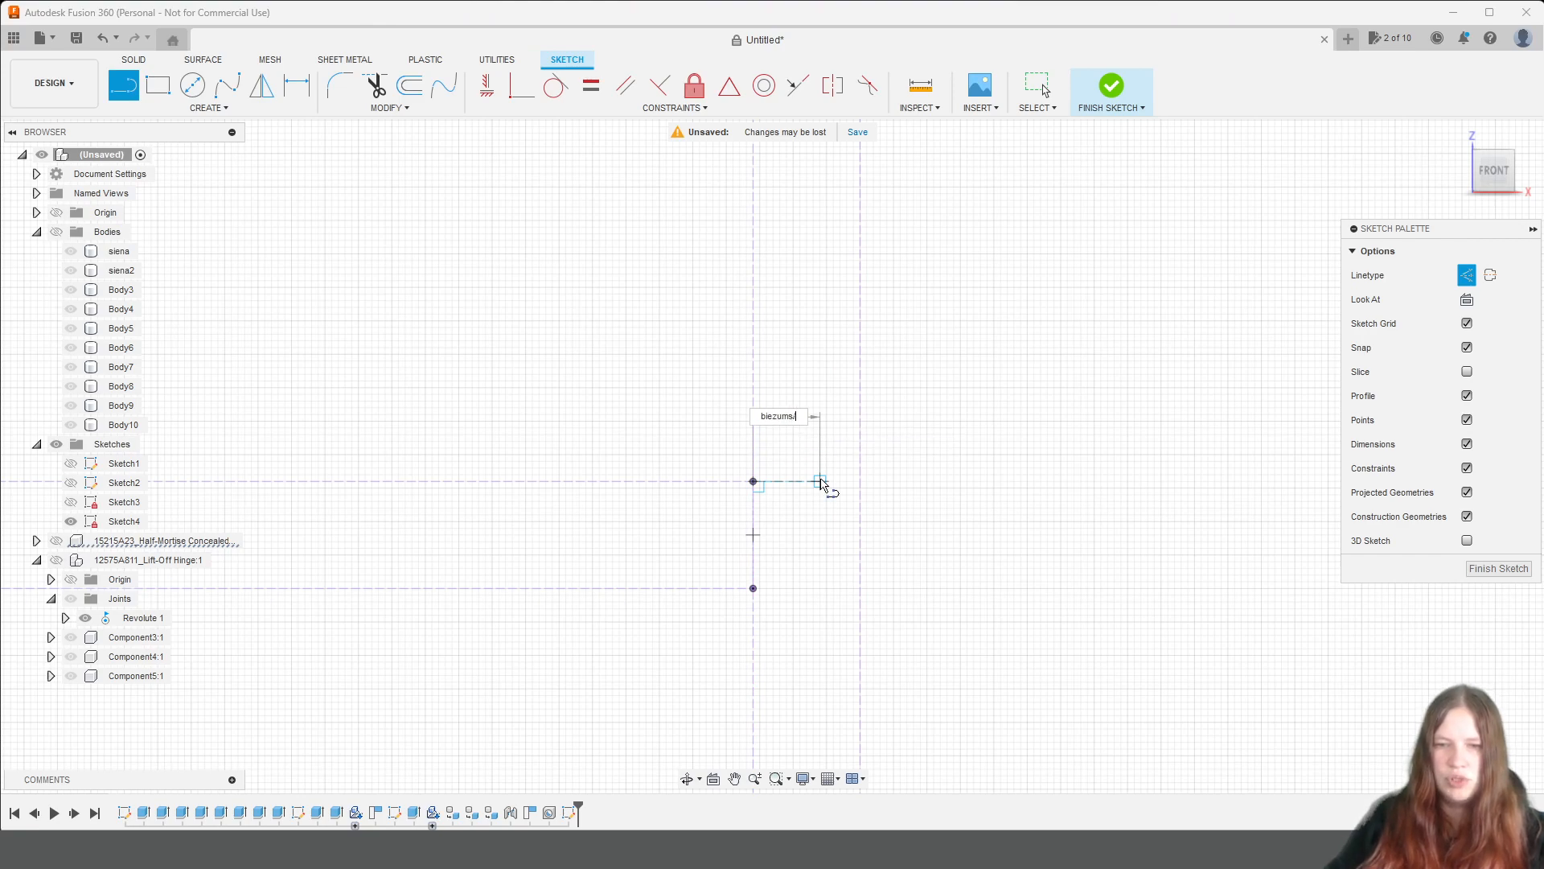
type("/2")
key("Return")
key("Escape")
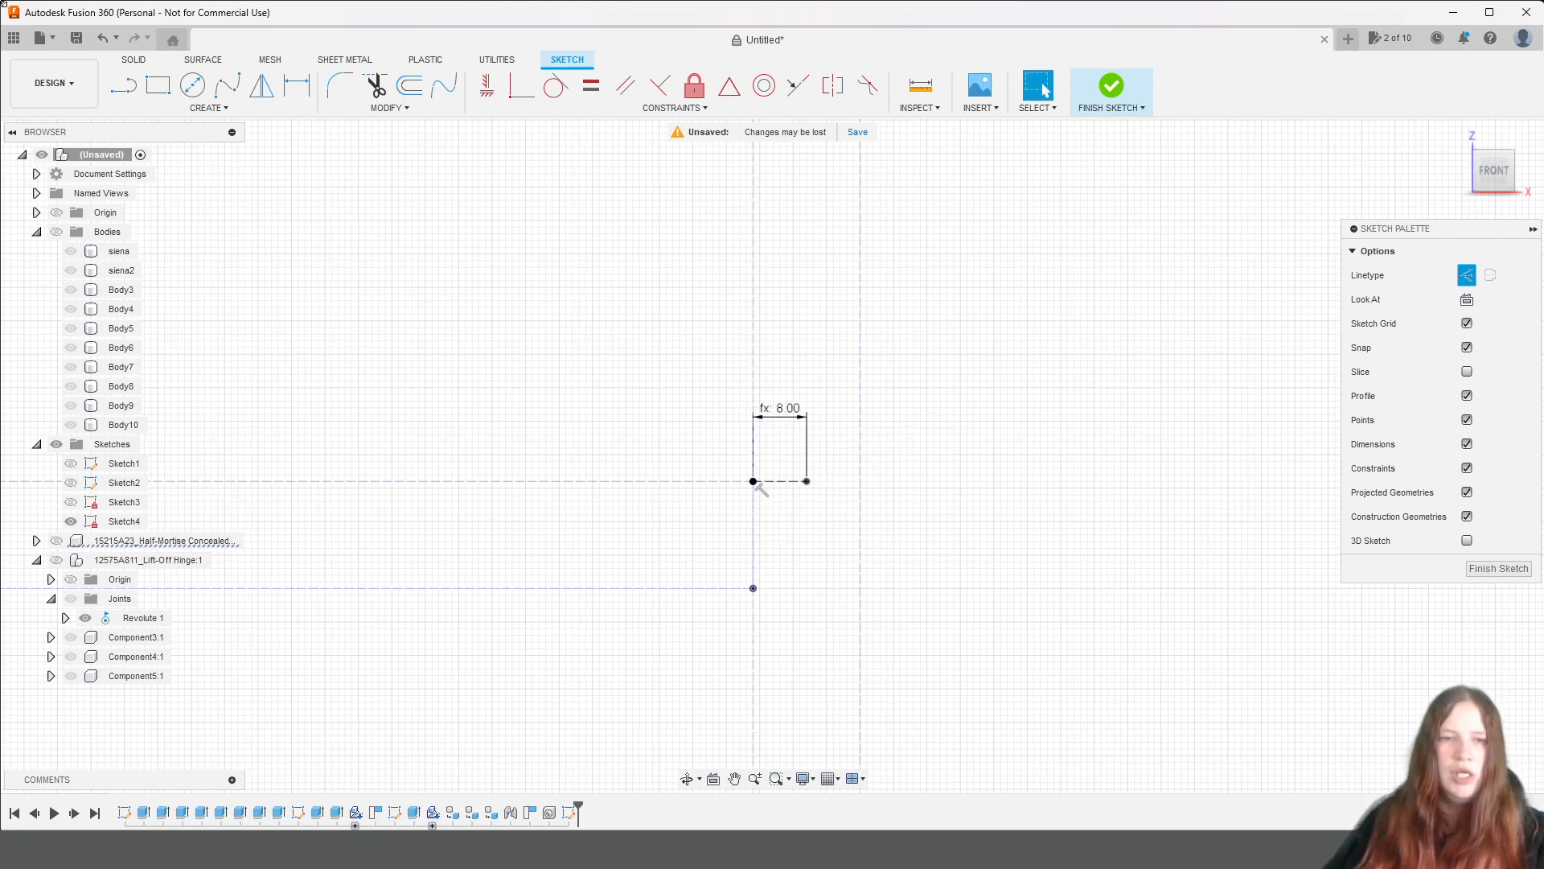
Draw a vertical construction line of length biezums/2 downward from the outer end of the shelf corner's horizontal line.
key("l")
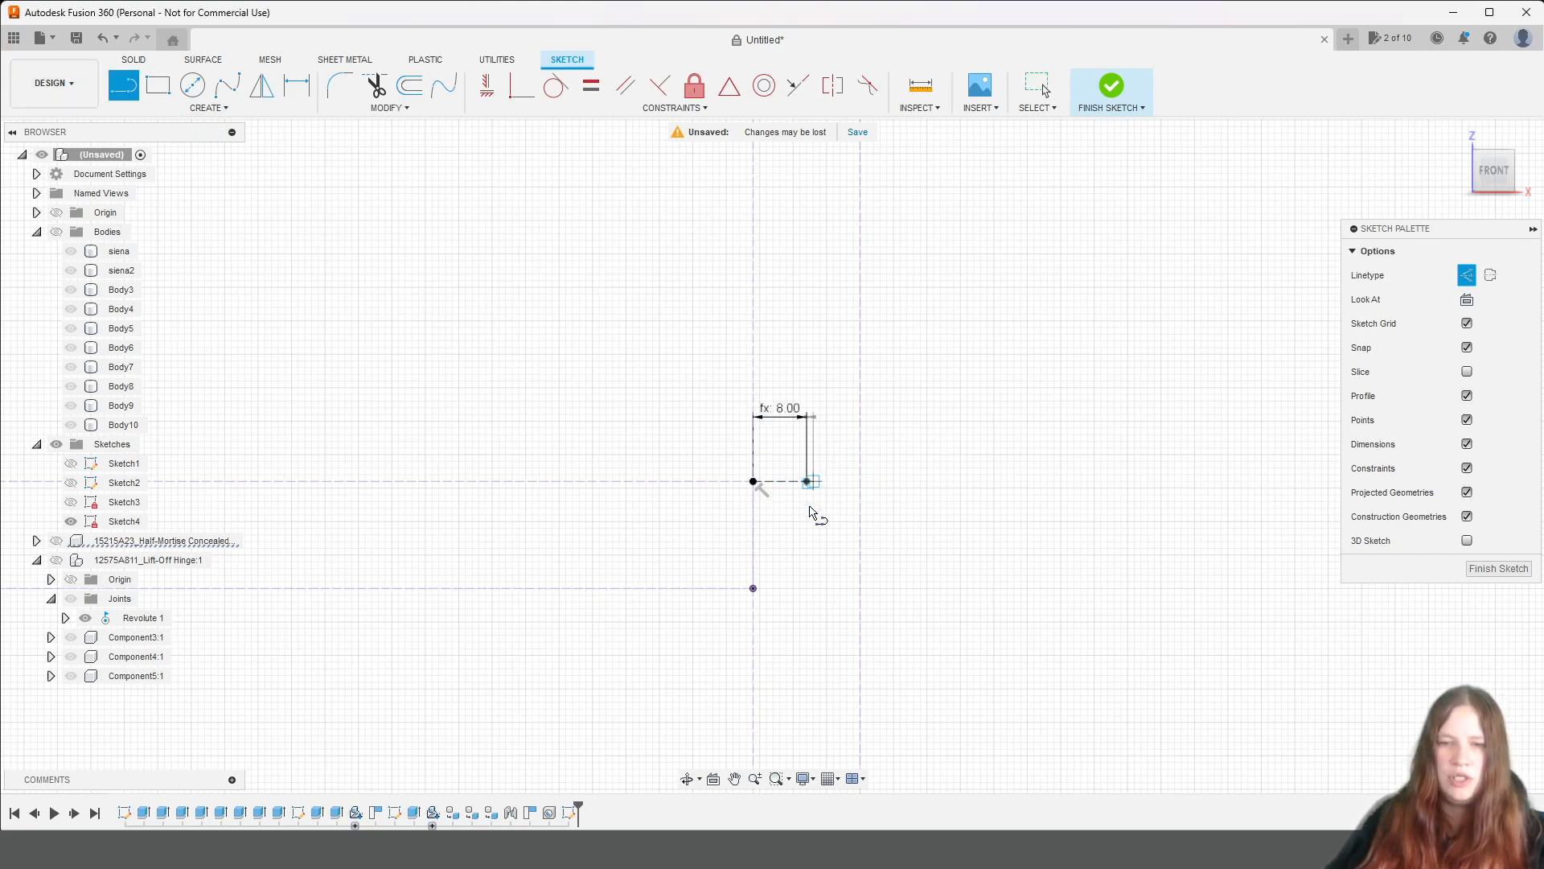
left_click(807, 481)
type("biezums")
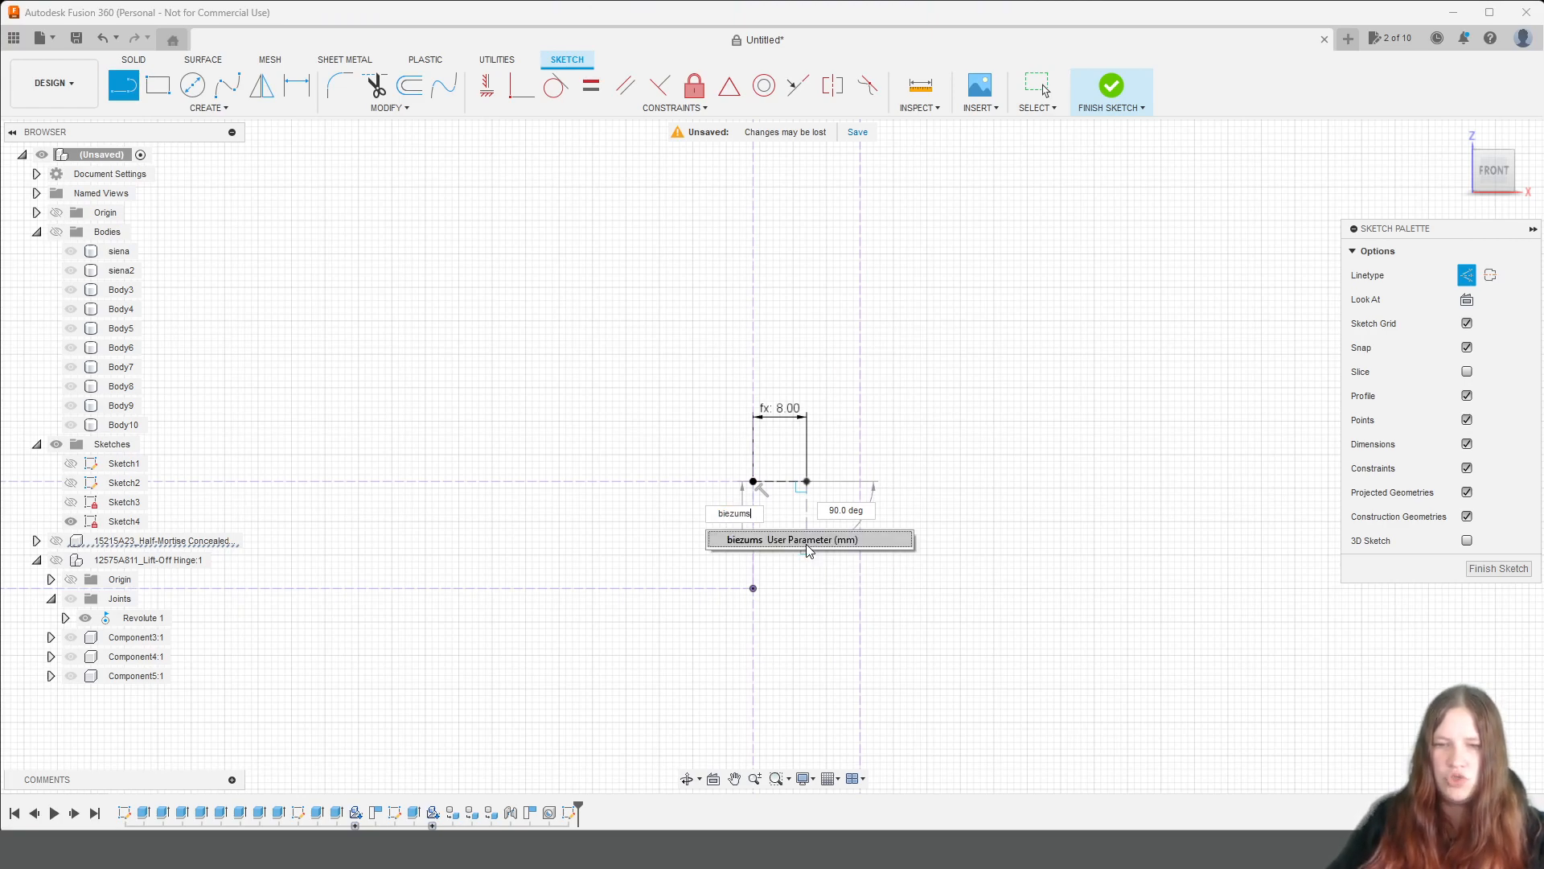
type("/2")
key("Return")
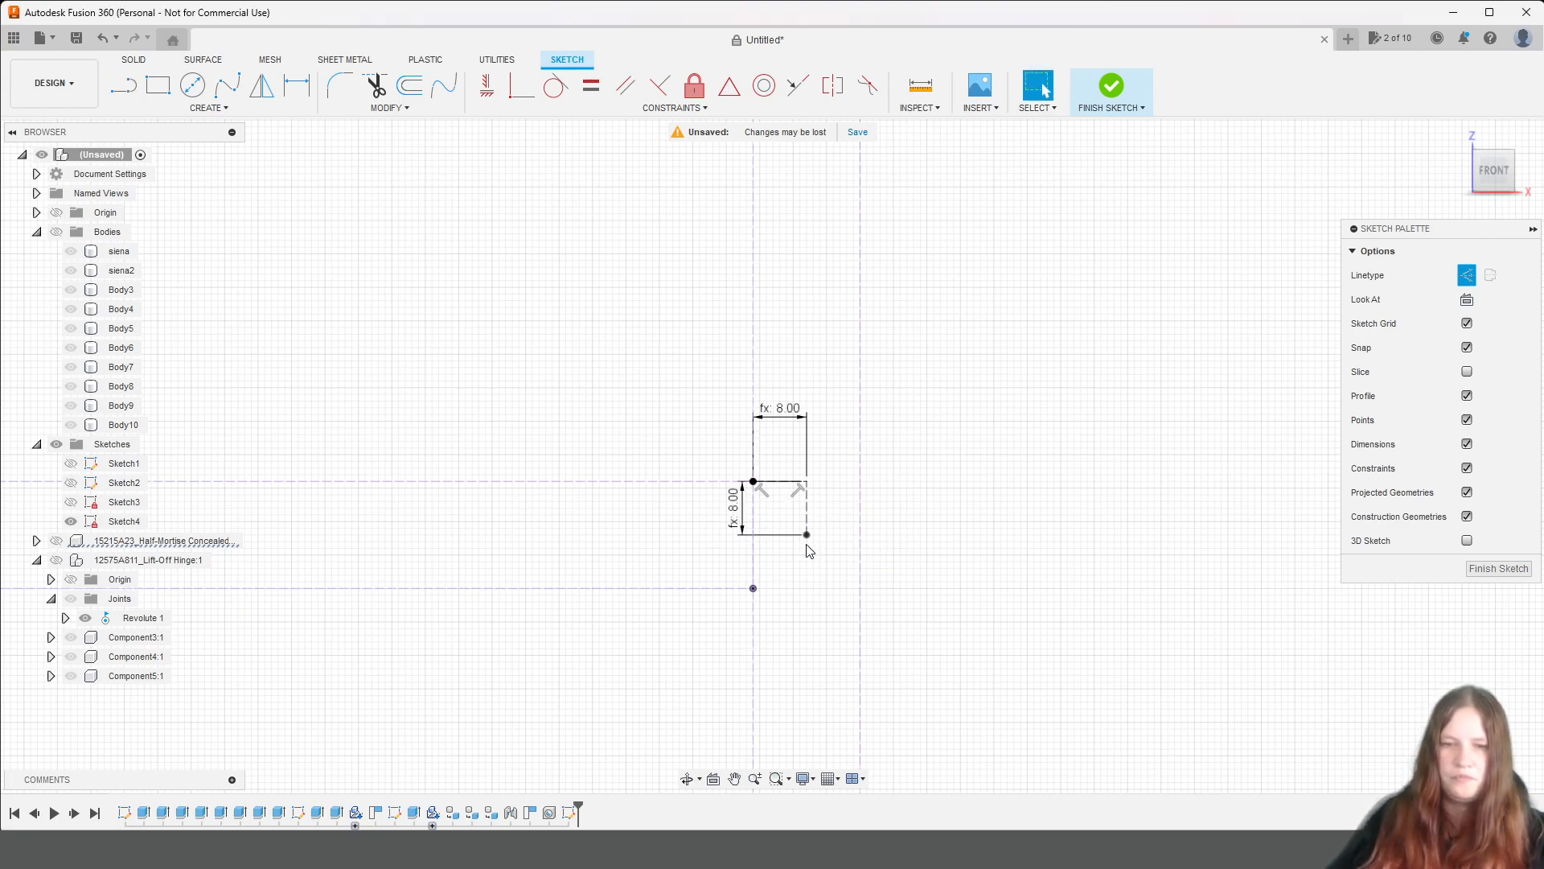
Draw a solid-line rectangle for the right door from the lower-right reference endpoint to the right centre-gap line, level with the upper-left reference.
scroll(808, 550, "down", 5)
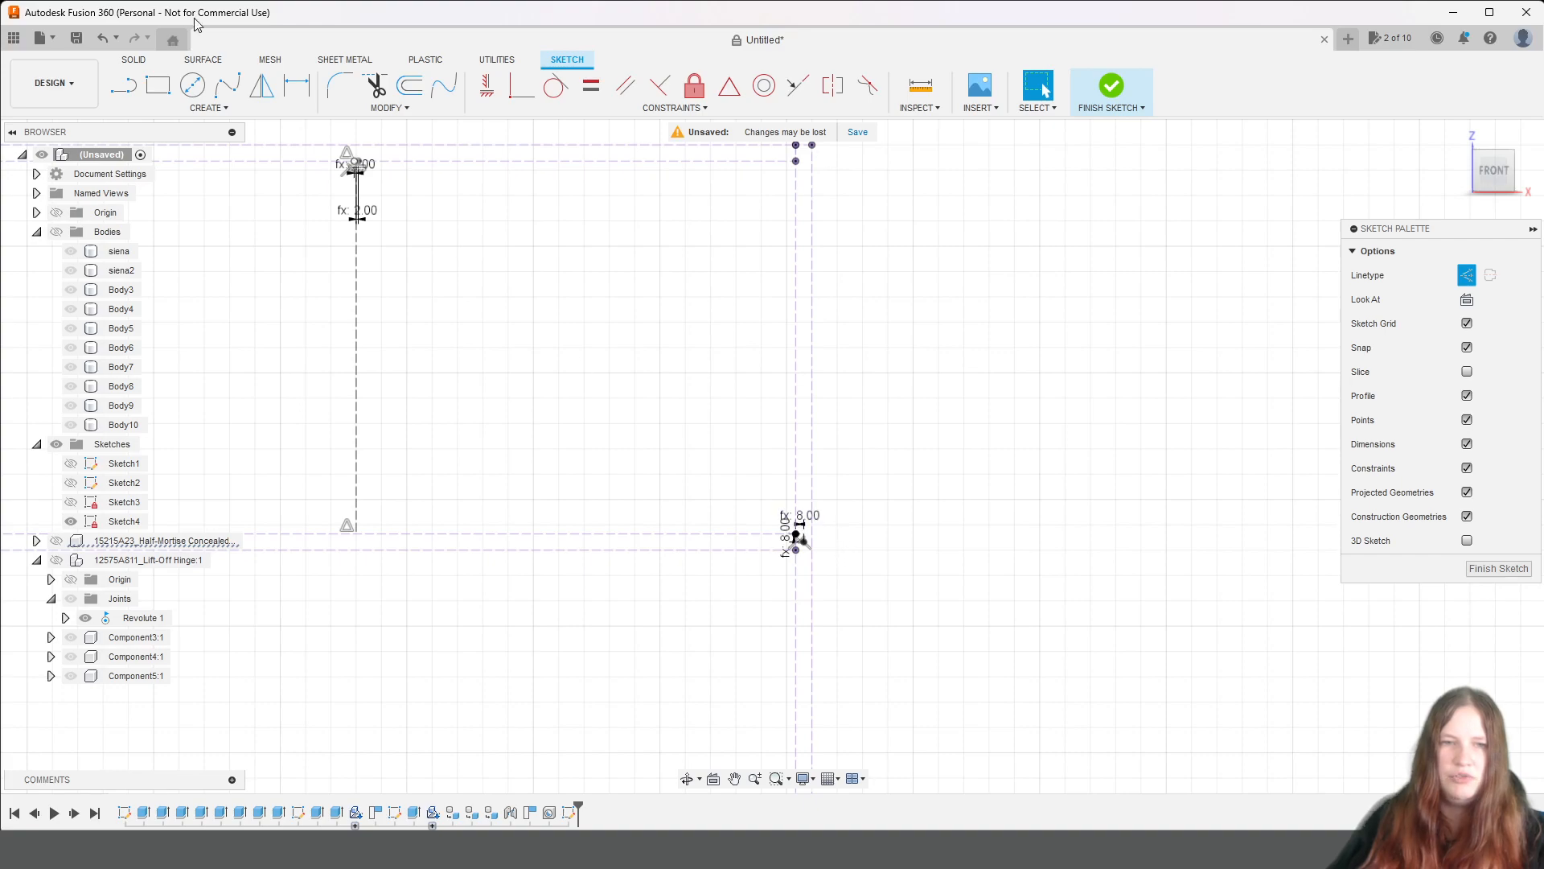
left_click(158, 84)
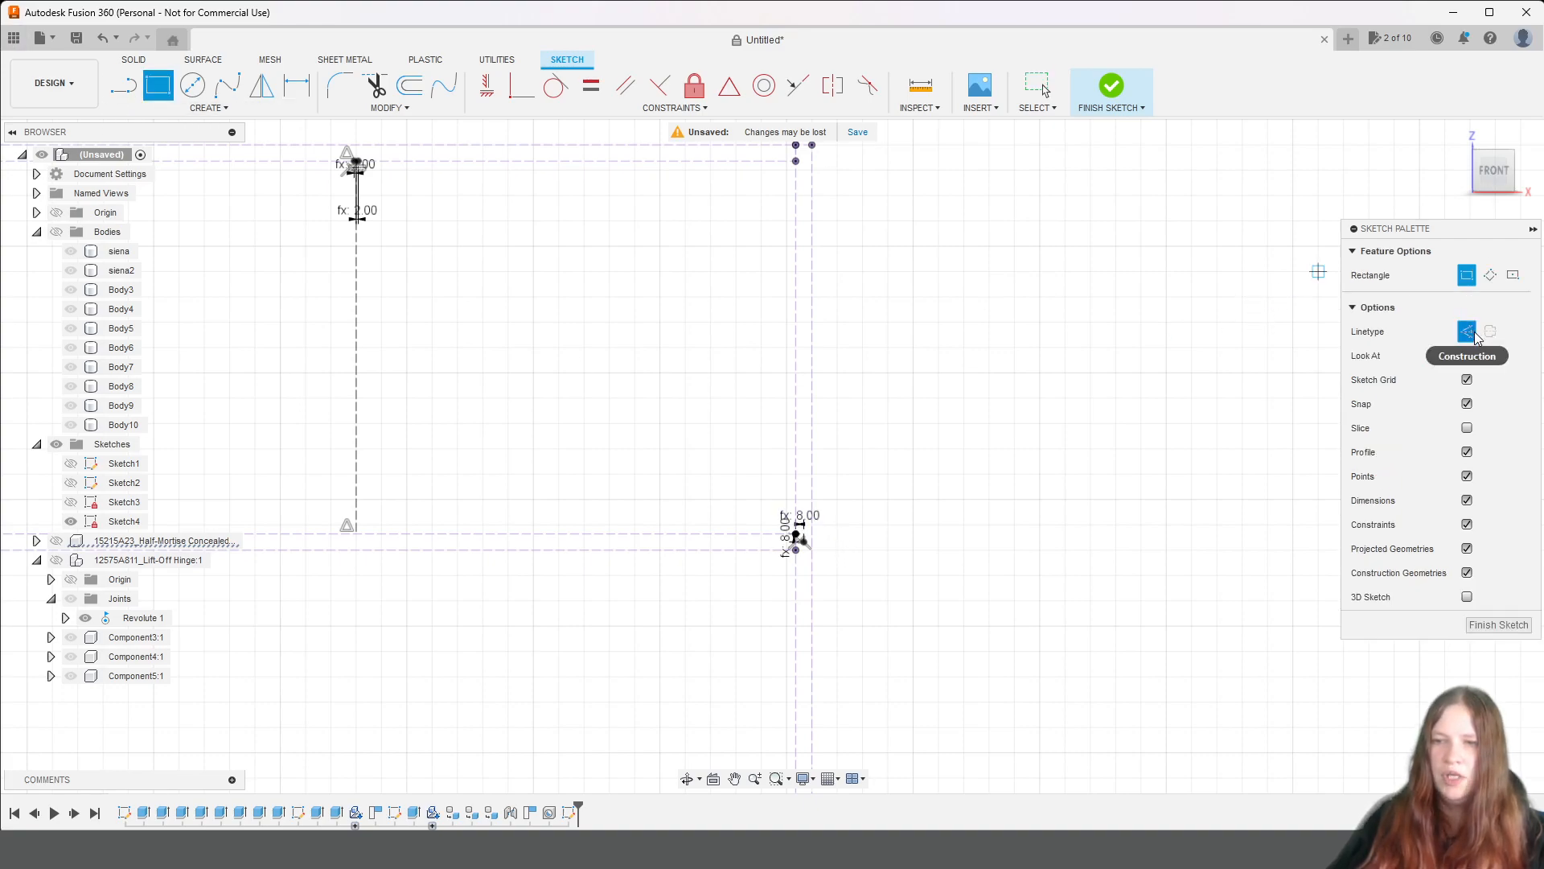
scroll(839, 541, "up", 3)
left_click(772, 564)
scroll(403, 220, "down", 3)
middle_click_drag(331, 166, 1001, 574)
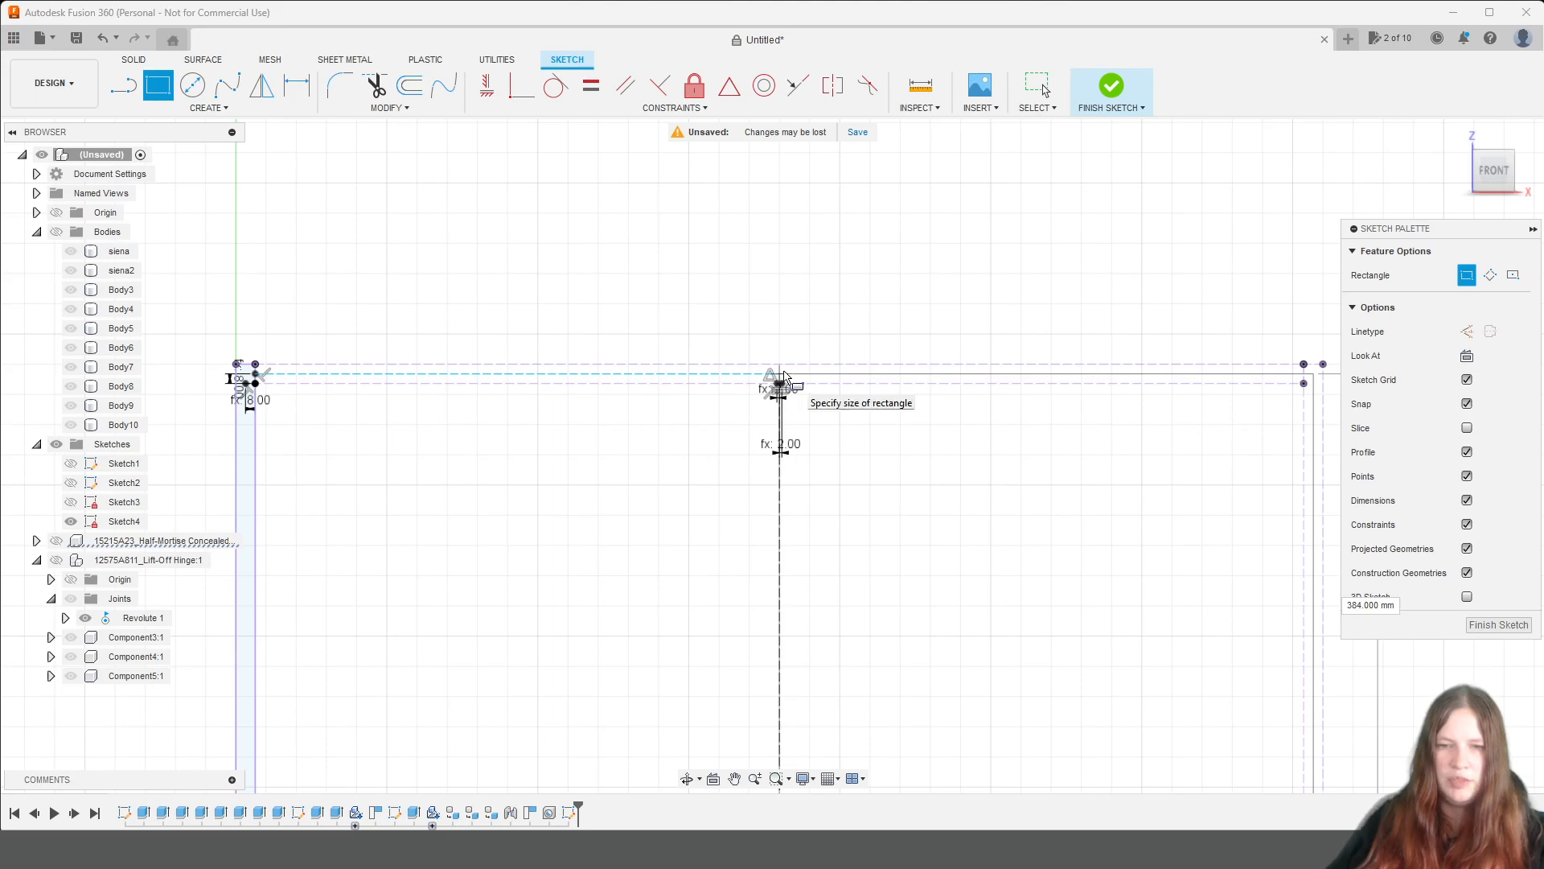
scroll(784, 375, "up", 3)
scroll(786, 382, "up", 2)
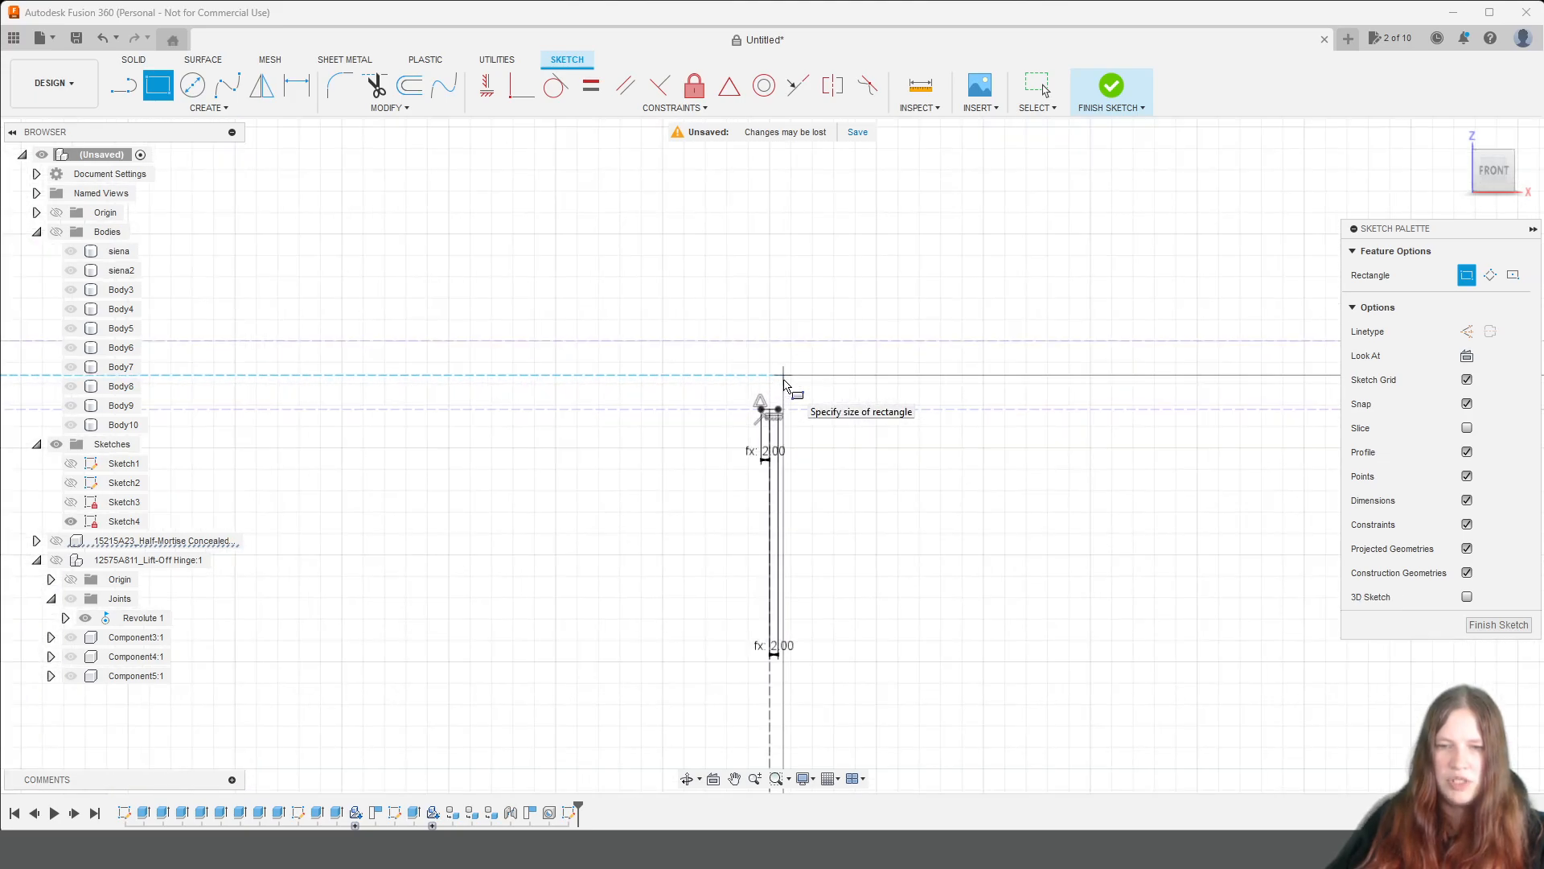
scroll(780, 385, "up", 2)
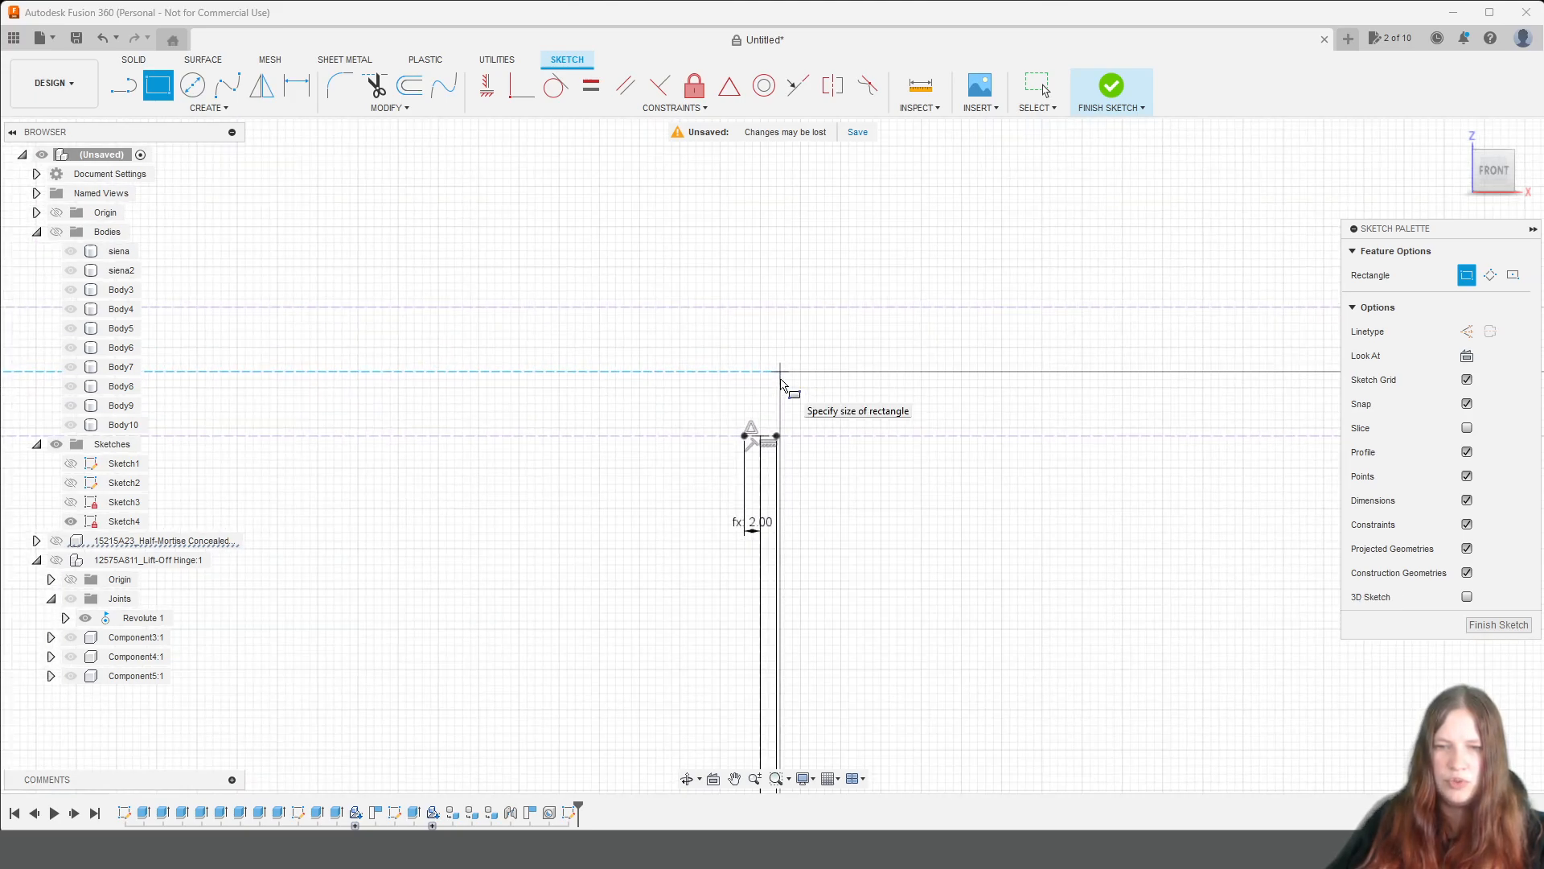
left_click(777, 372)
scroll(829, 467, "down", 10)
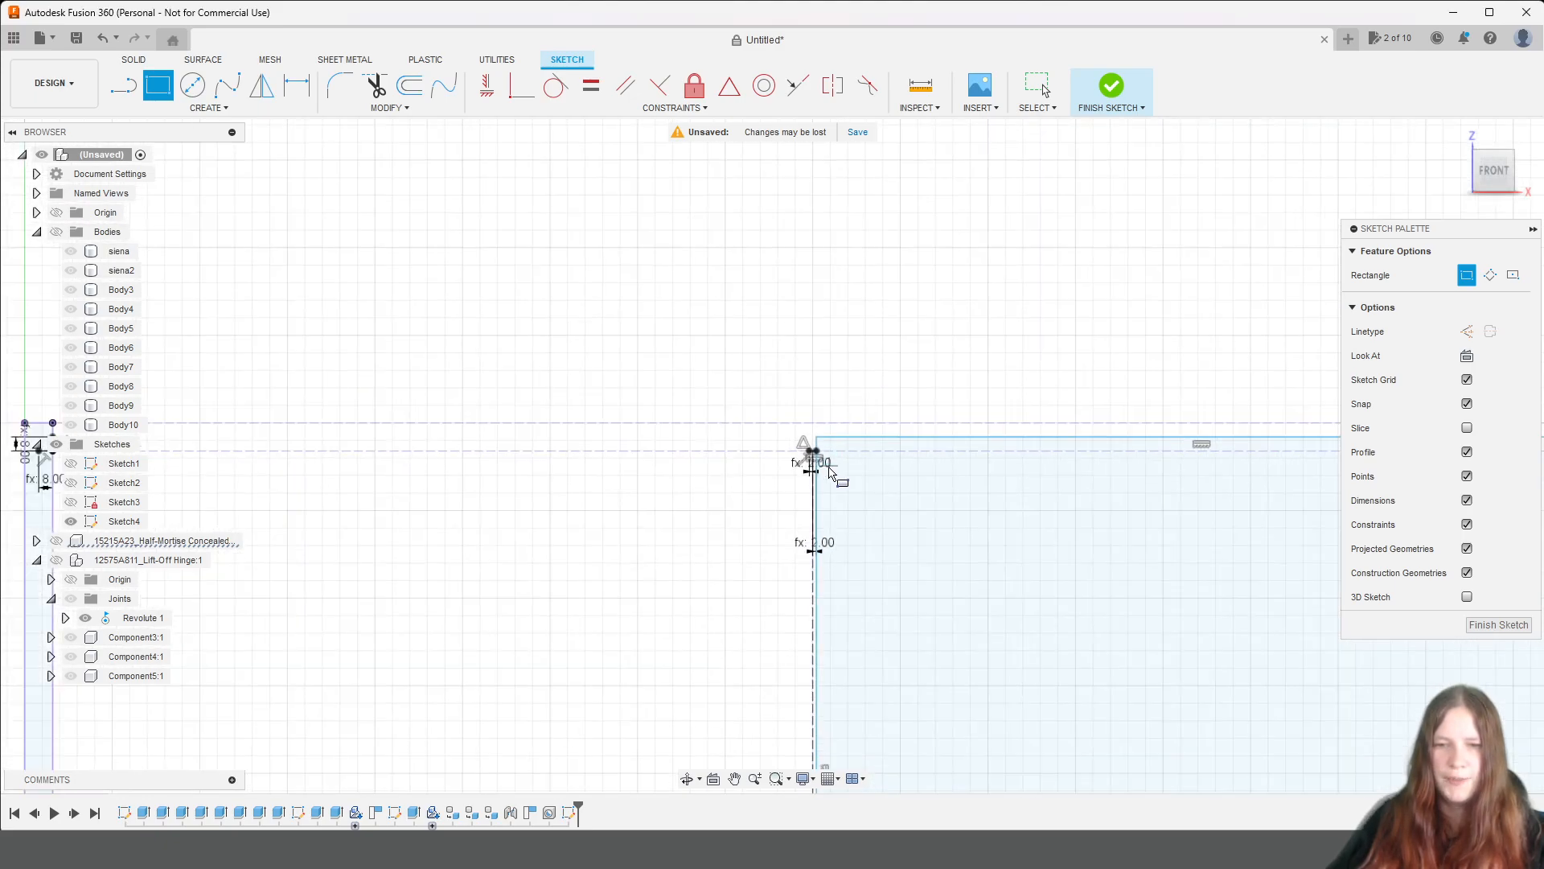
Draw the left door rectangle from the upper-left reference corner to the left centre-gap line, level with the right door's bottom edge, and finish the sketch.
middle_click_drag(791, 527, 990, 391)
left_click(635, 302)
scroll(718, 358, "up", 8)
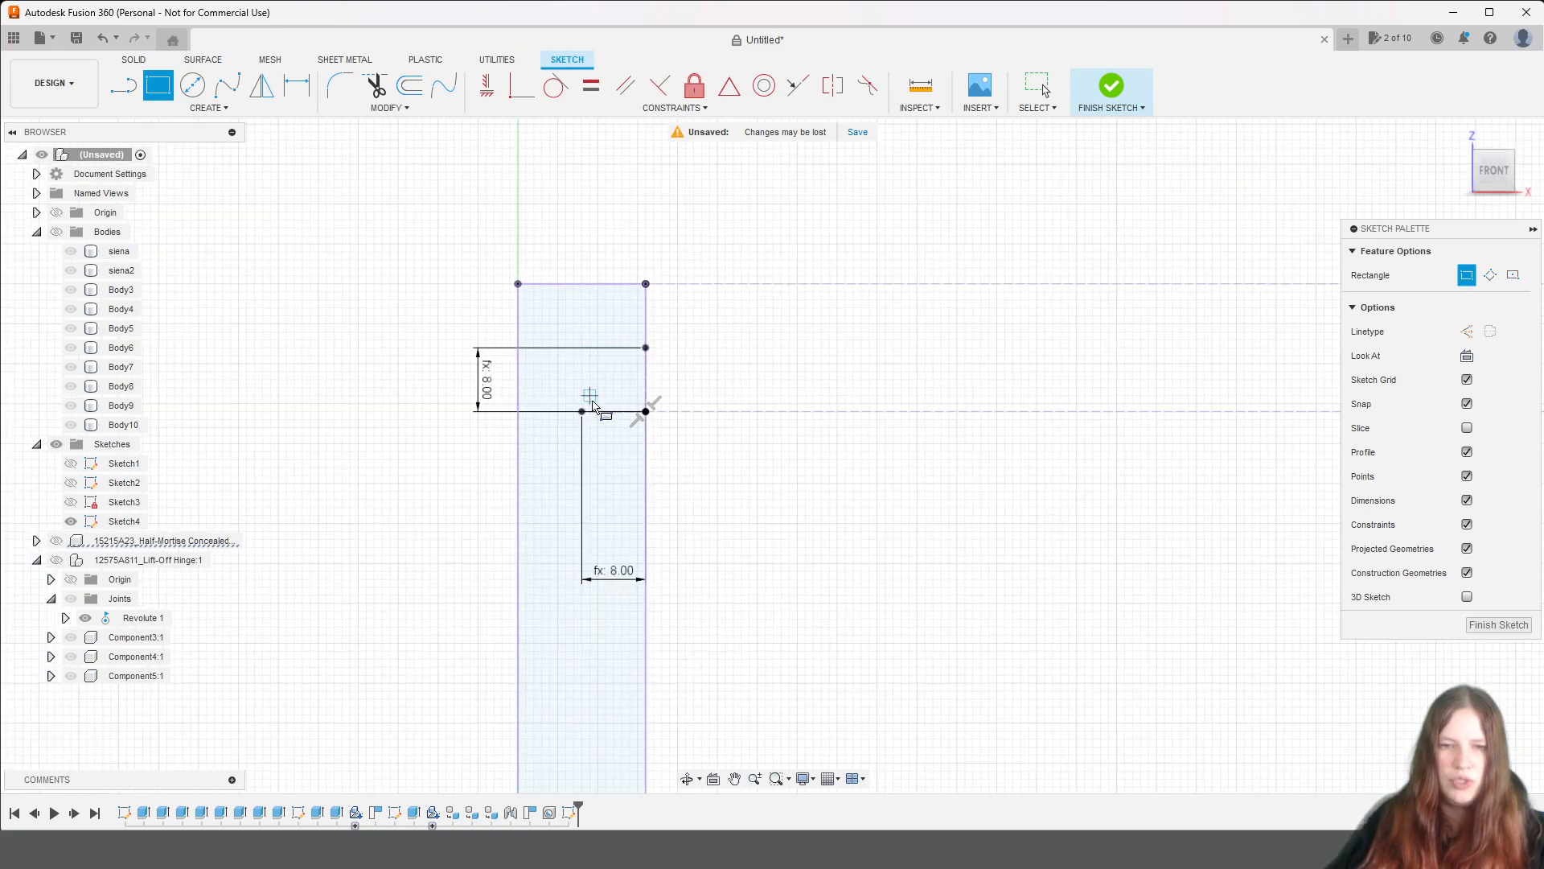
left_click(584, 354)
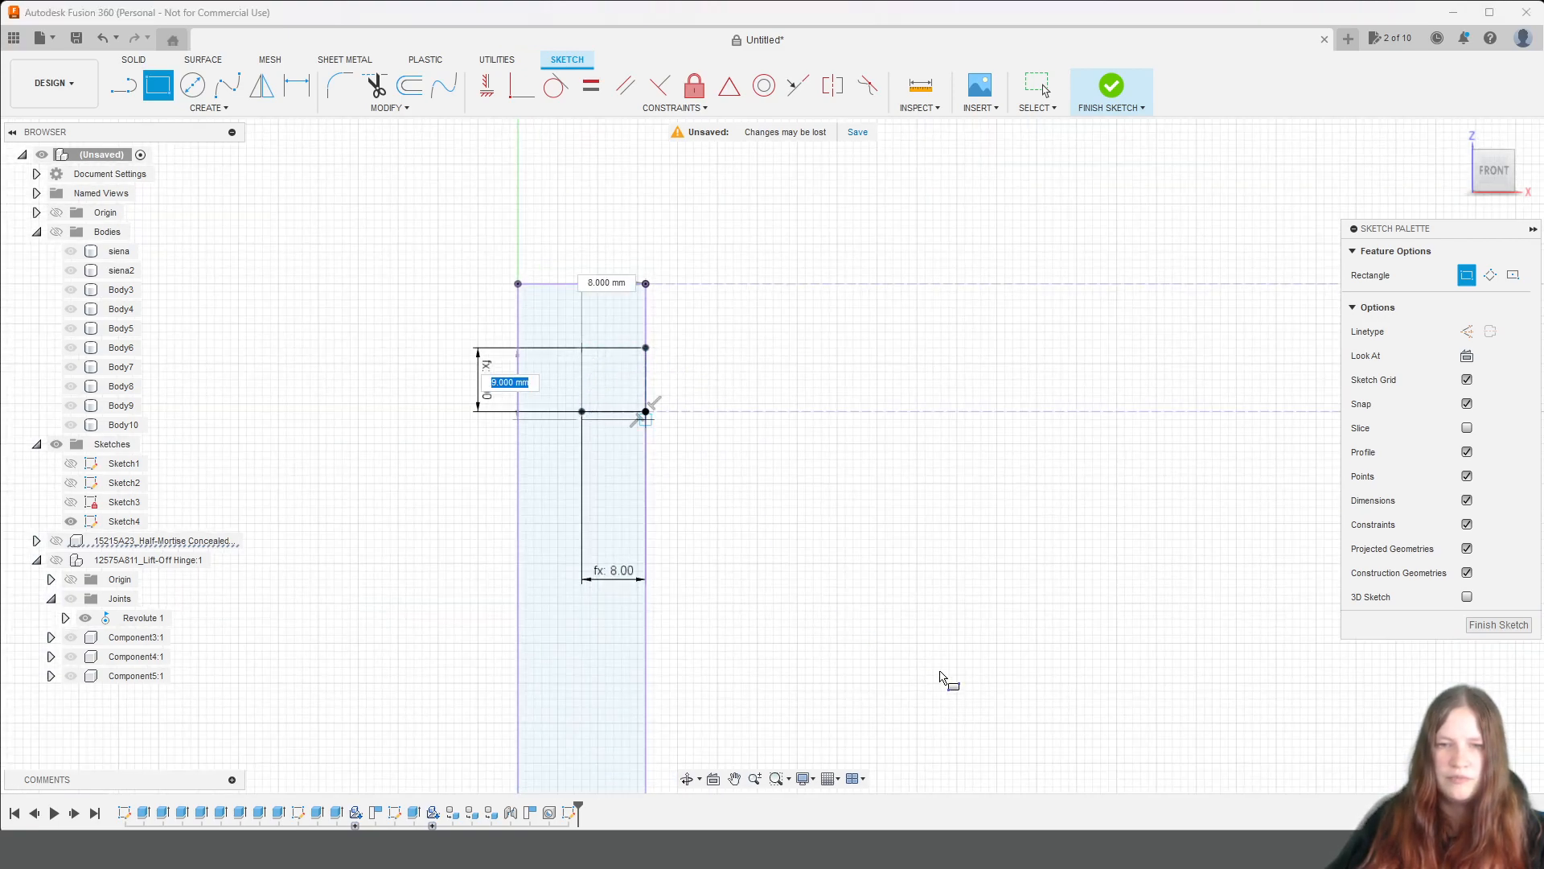
scroll(941, 676, "down", 5)
mouse_move(1113, 734)
middle_mouse_down()
mouse_move(769, 244)
mouse_move(781, 341)
middle_mouse_up()
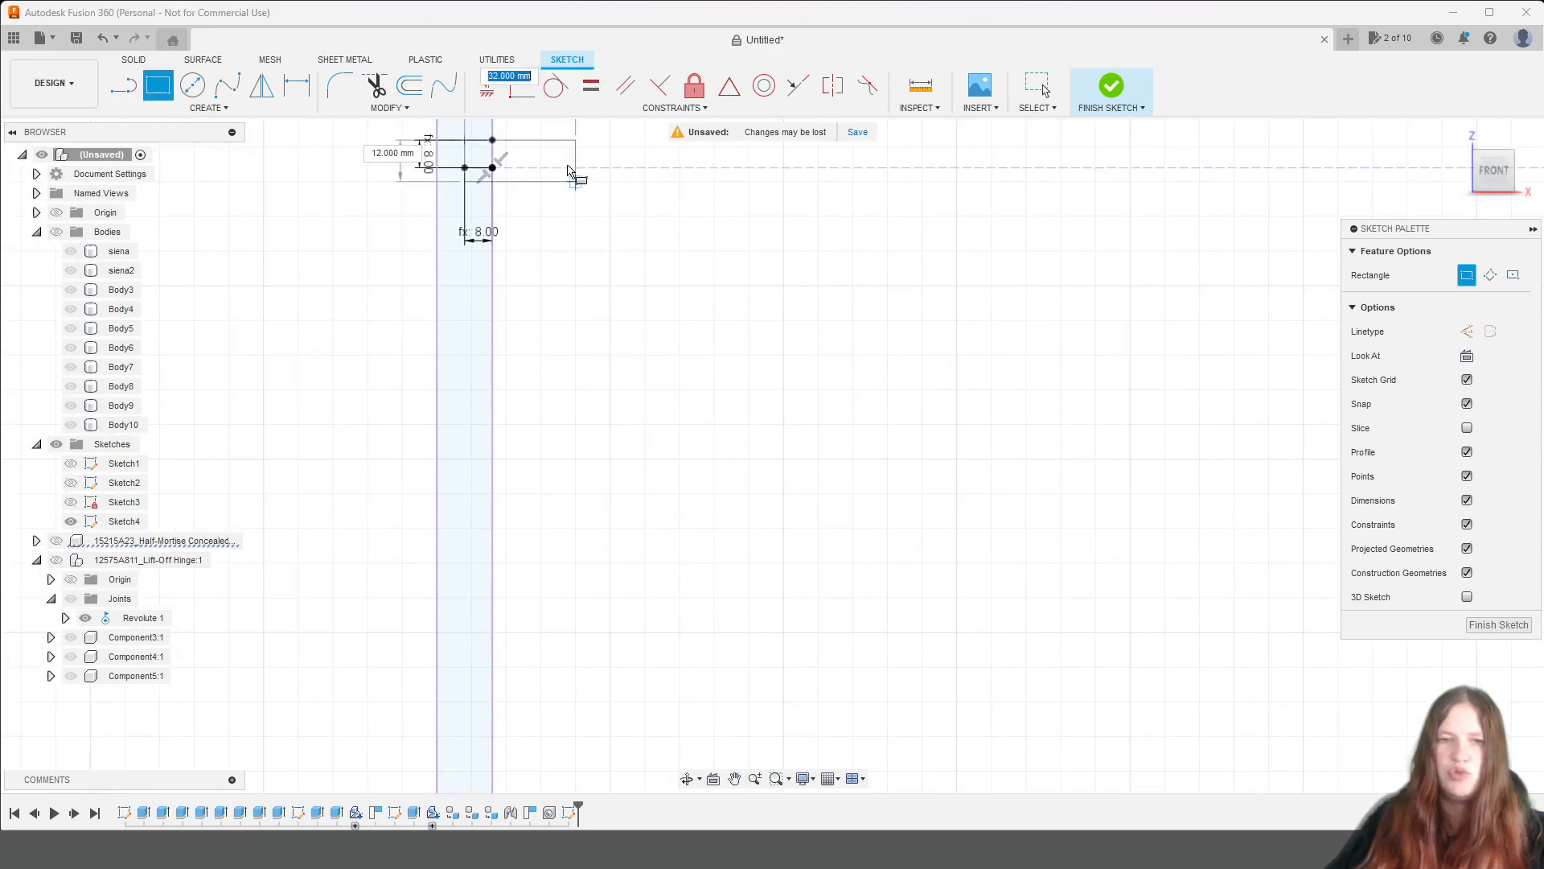
mouse_move(1088, 625)
middle_mouse_down()
mouse_move(985, 472)
mouse_move(708, 214)
middle_mouse_up()
middle_click_drag(1086, 736, 765, 394)
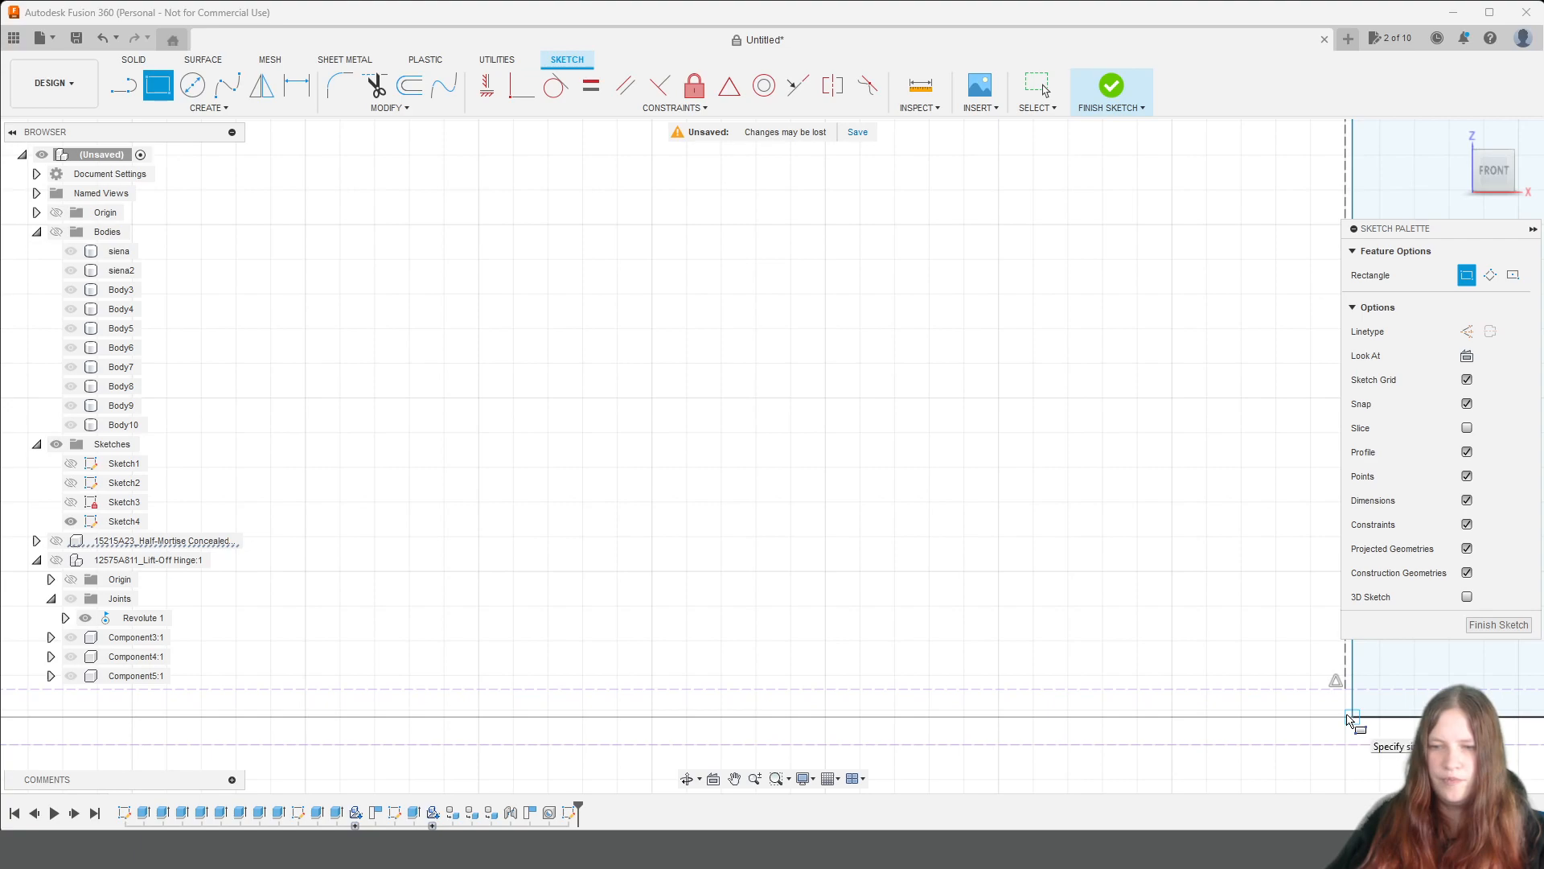
mouse_move(1348, 718)
middle_mouse_down()
mouse_move(1182, 686)
mouse_move(1158, 699)
middle_mouse_up()
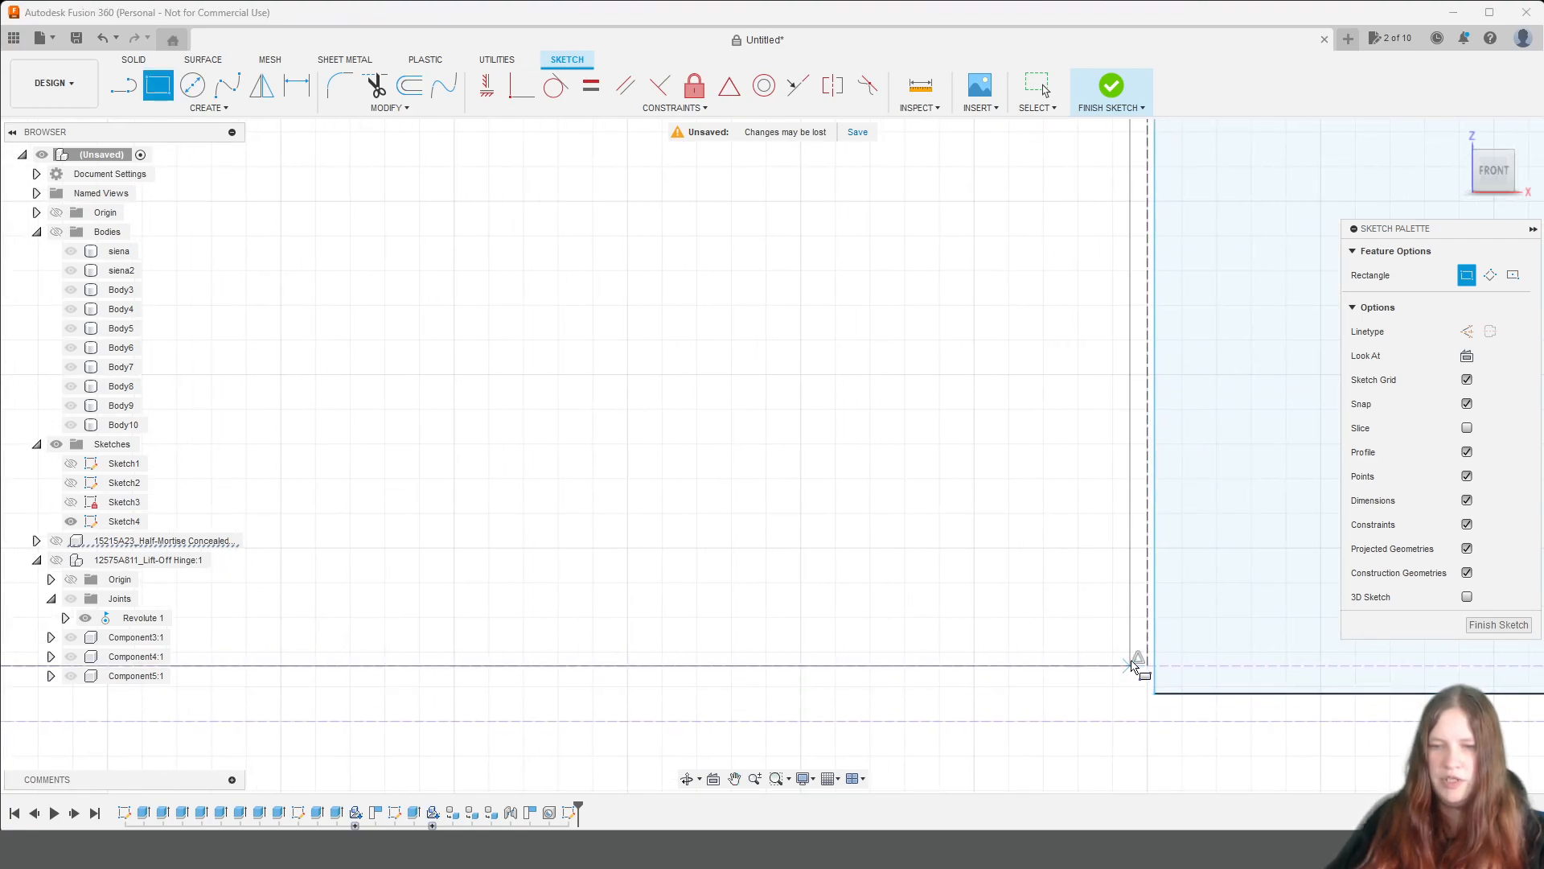
scroll(1142, 658, "down", 5)
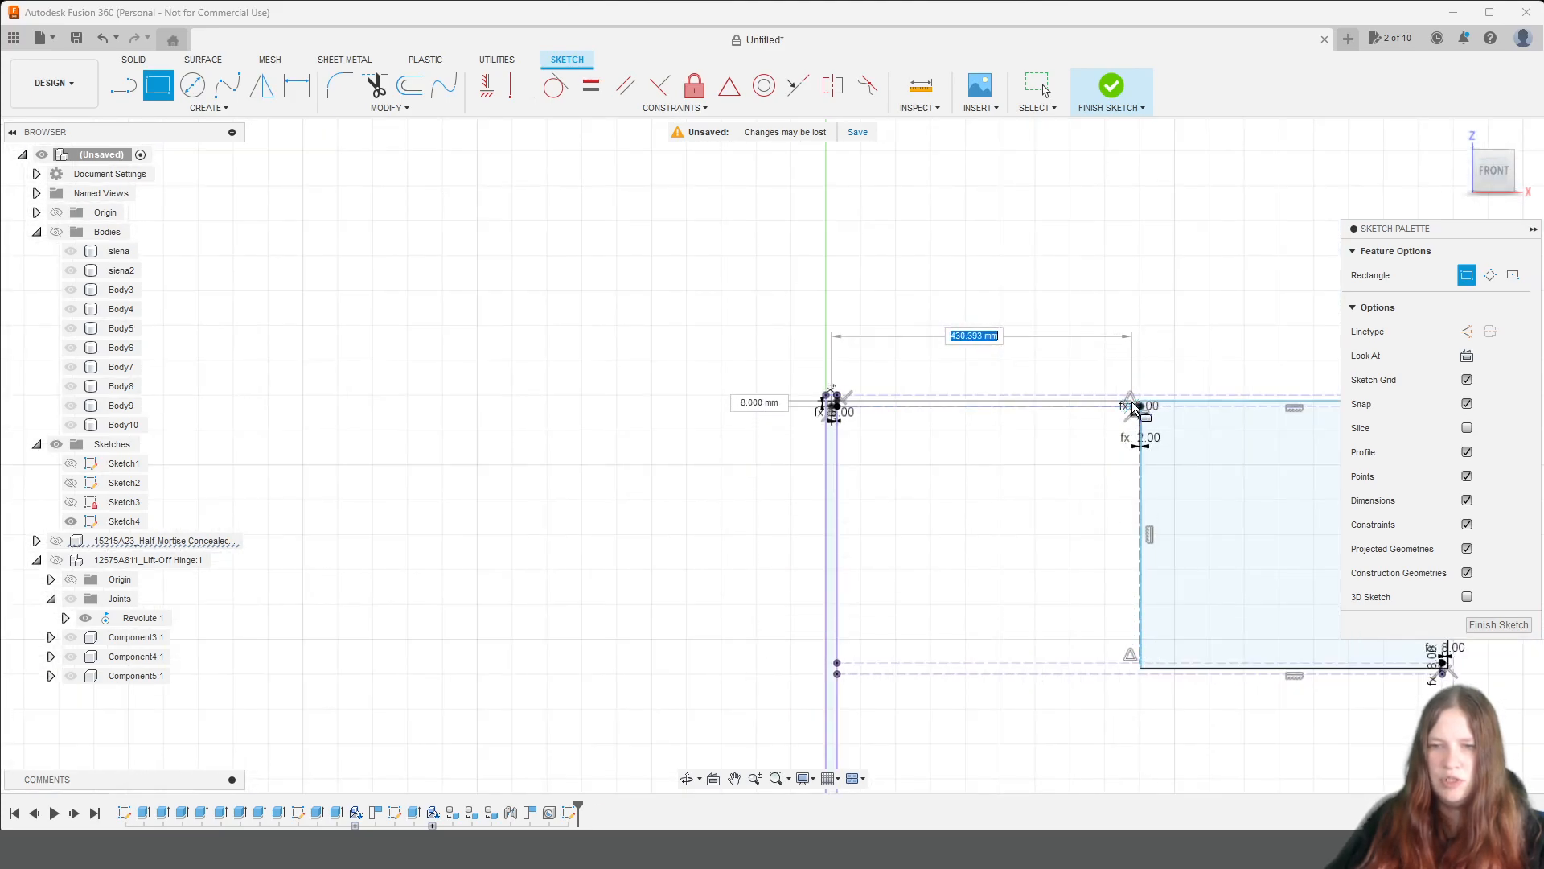
scroll(1134, 408, "up", 4)
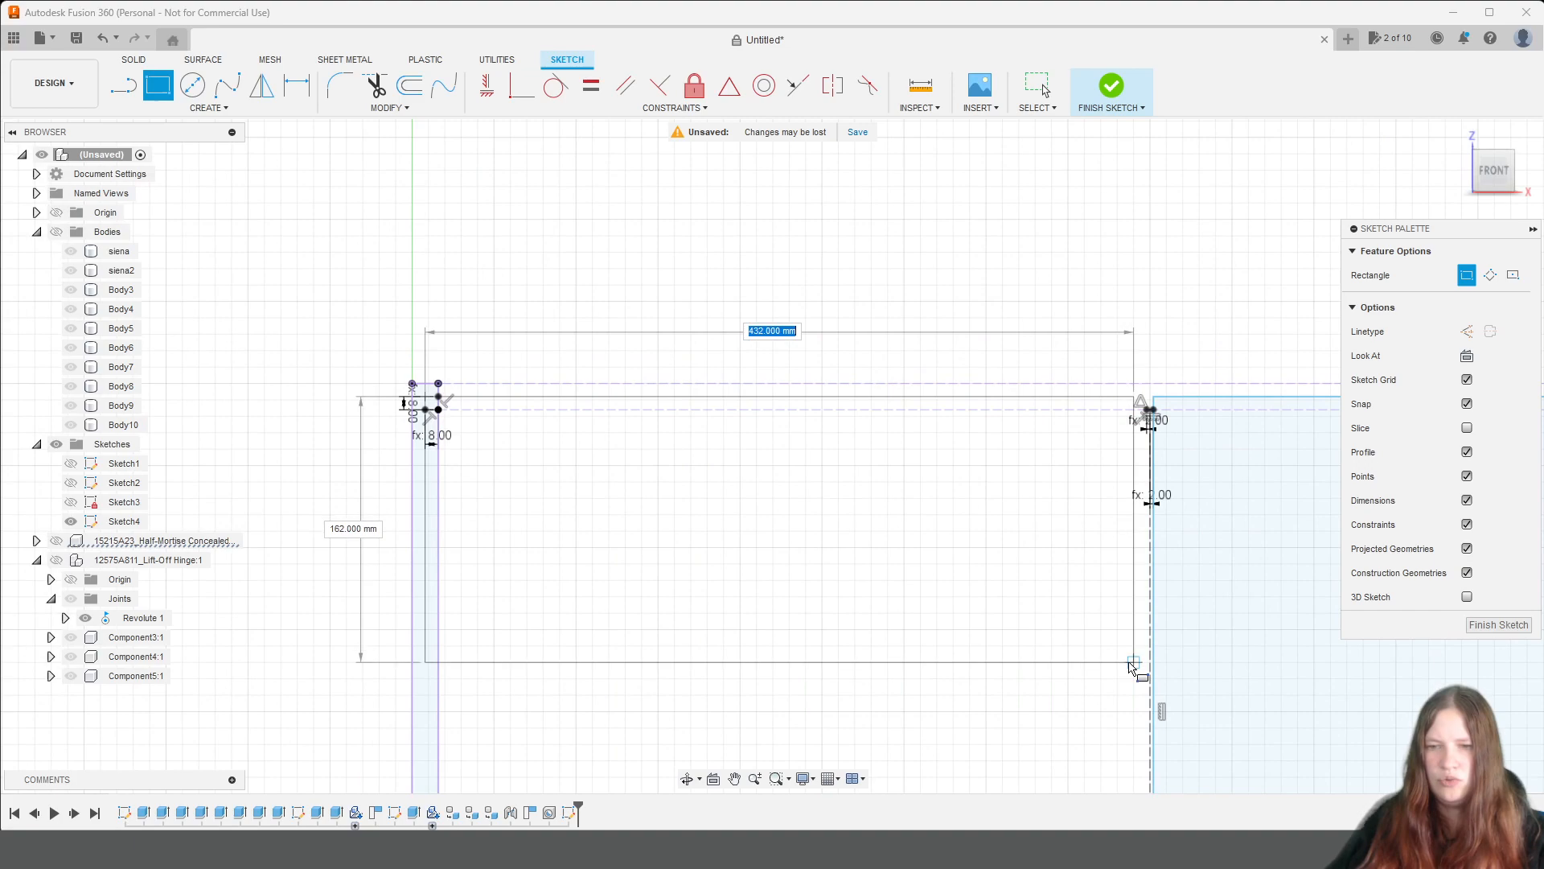
middle_click_drag(1143, 684, 1118, 281)
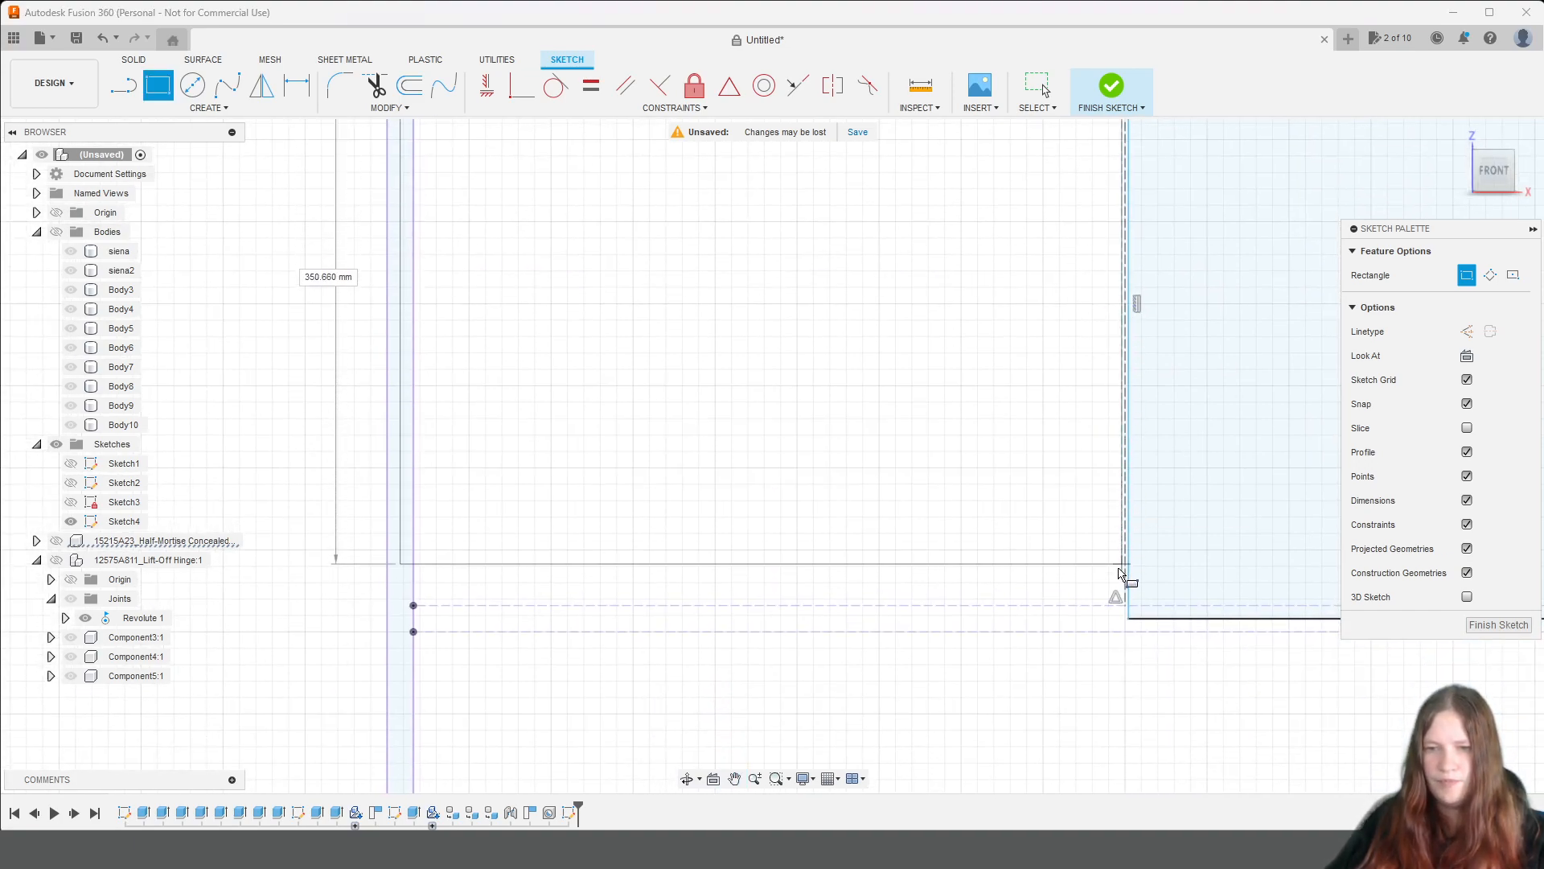
left_click(1118, 627)
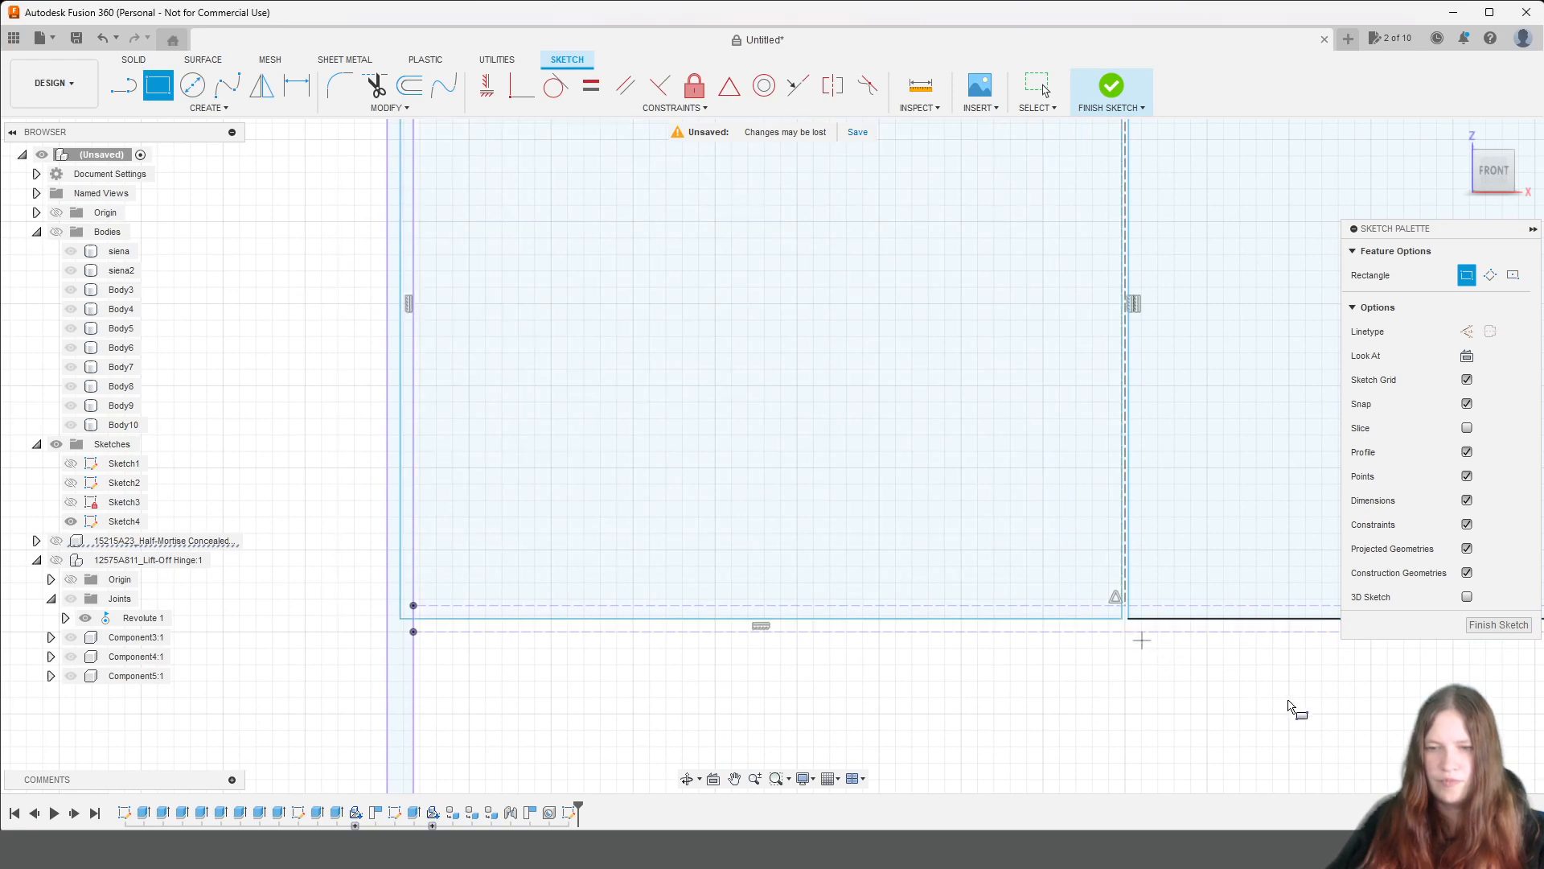
scroll(1051, 586, "down", 5)
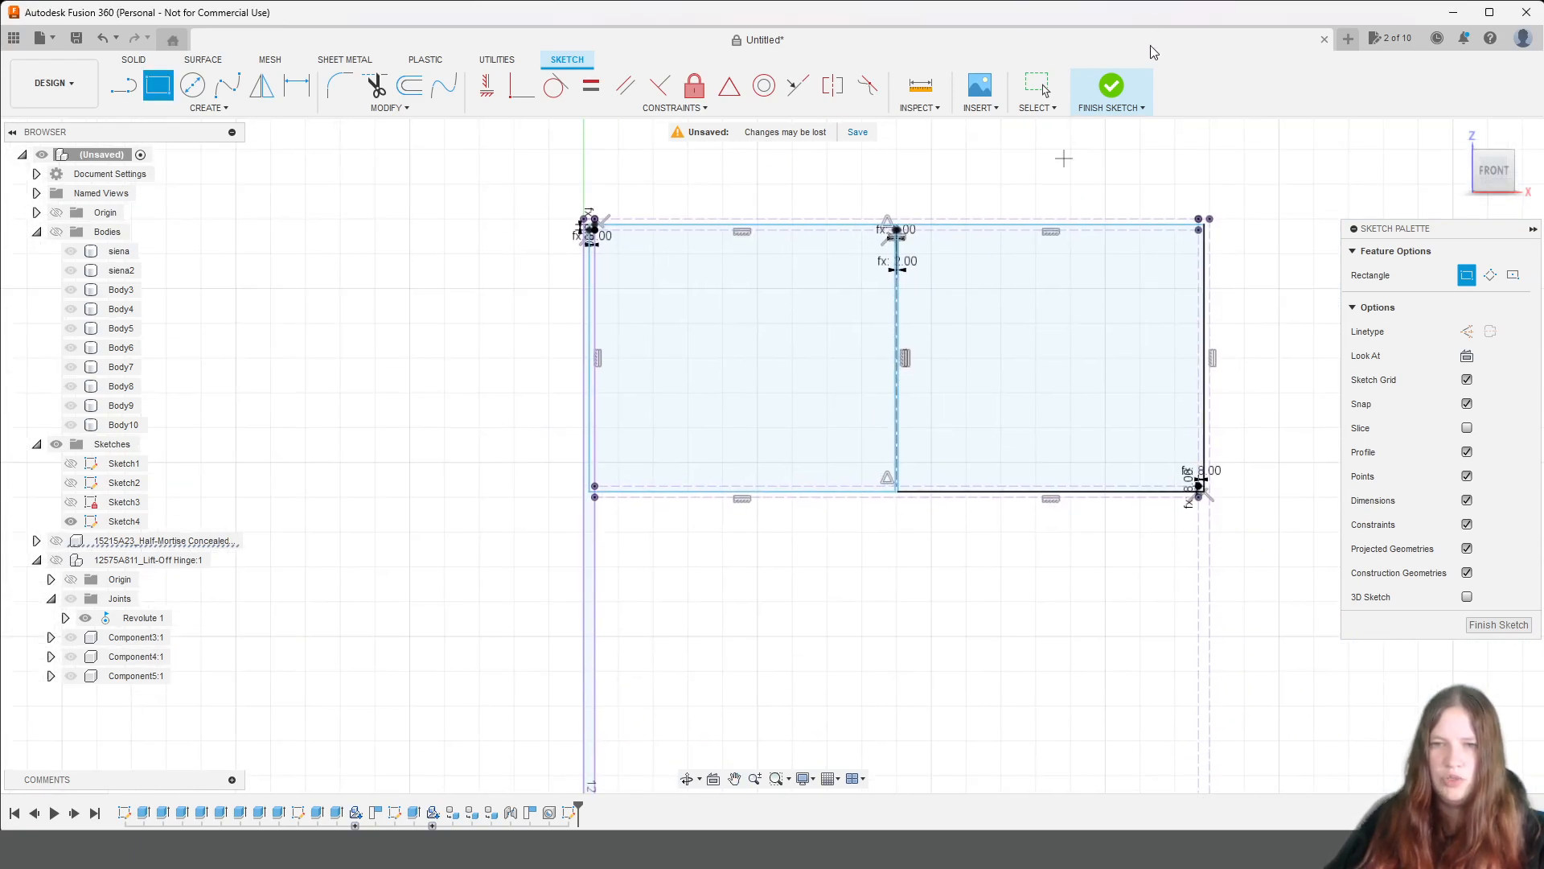
left_click(1118, 88)
Show the cabinet bodies and extrude both door profiles, including the narrow strip at the left door's outer edge, by biezums as new bodies.
scroll(1164, 427, "down", 3)
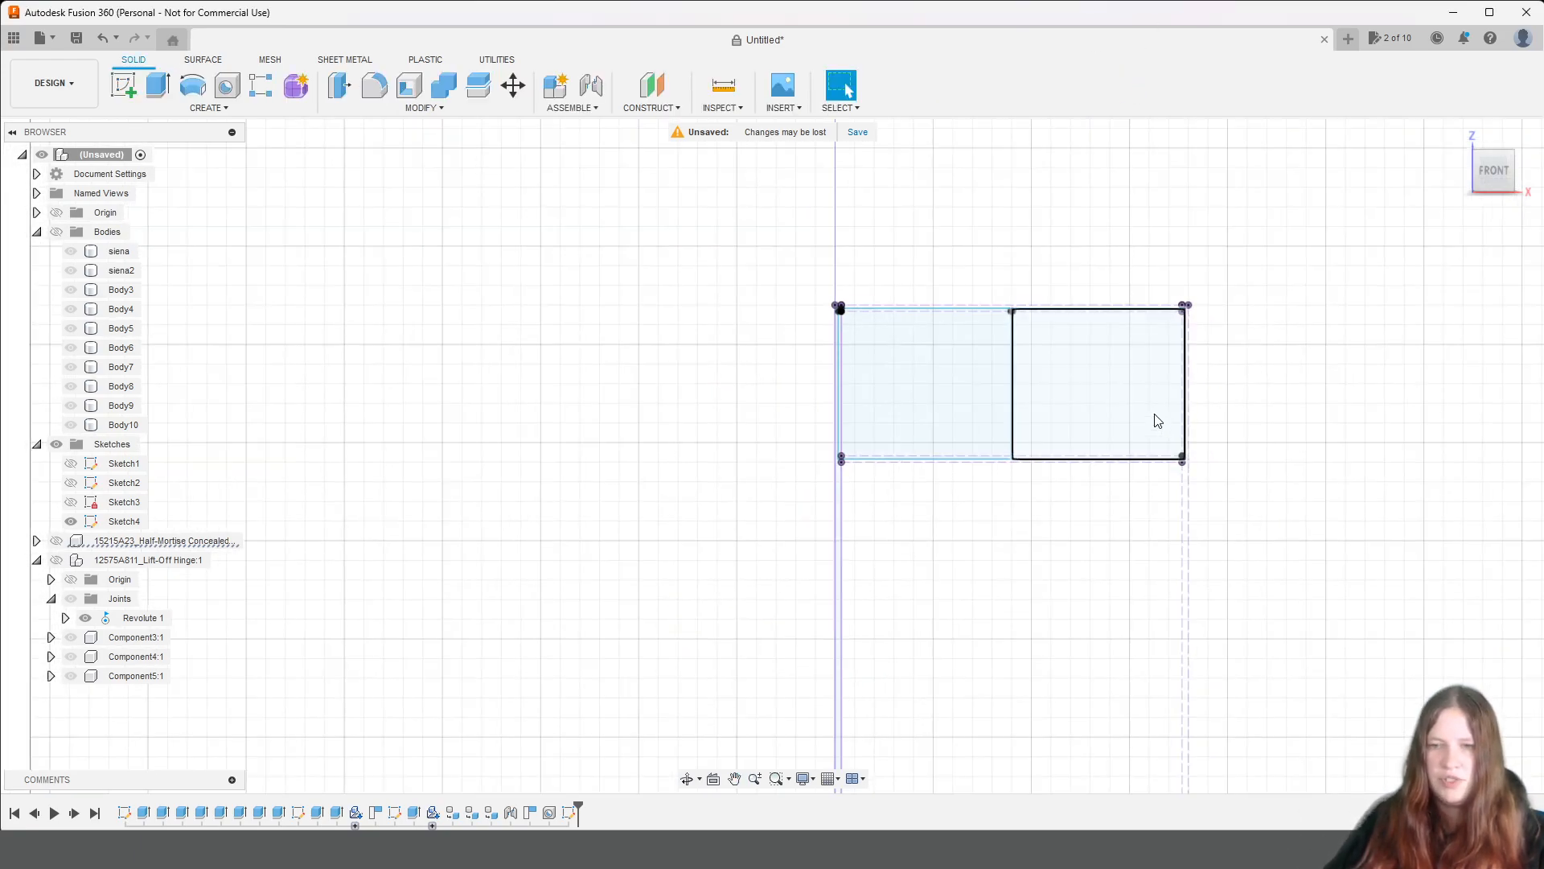
left_click(1157, 420)
left_click(945, 414)
scroll(951, 399, "up", 8)
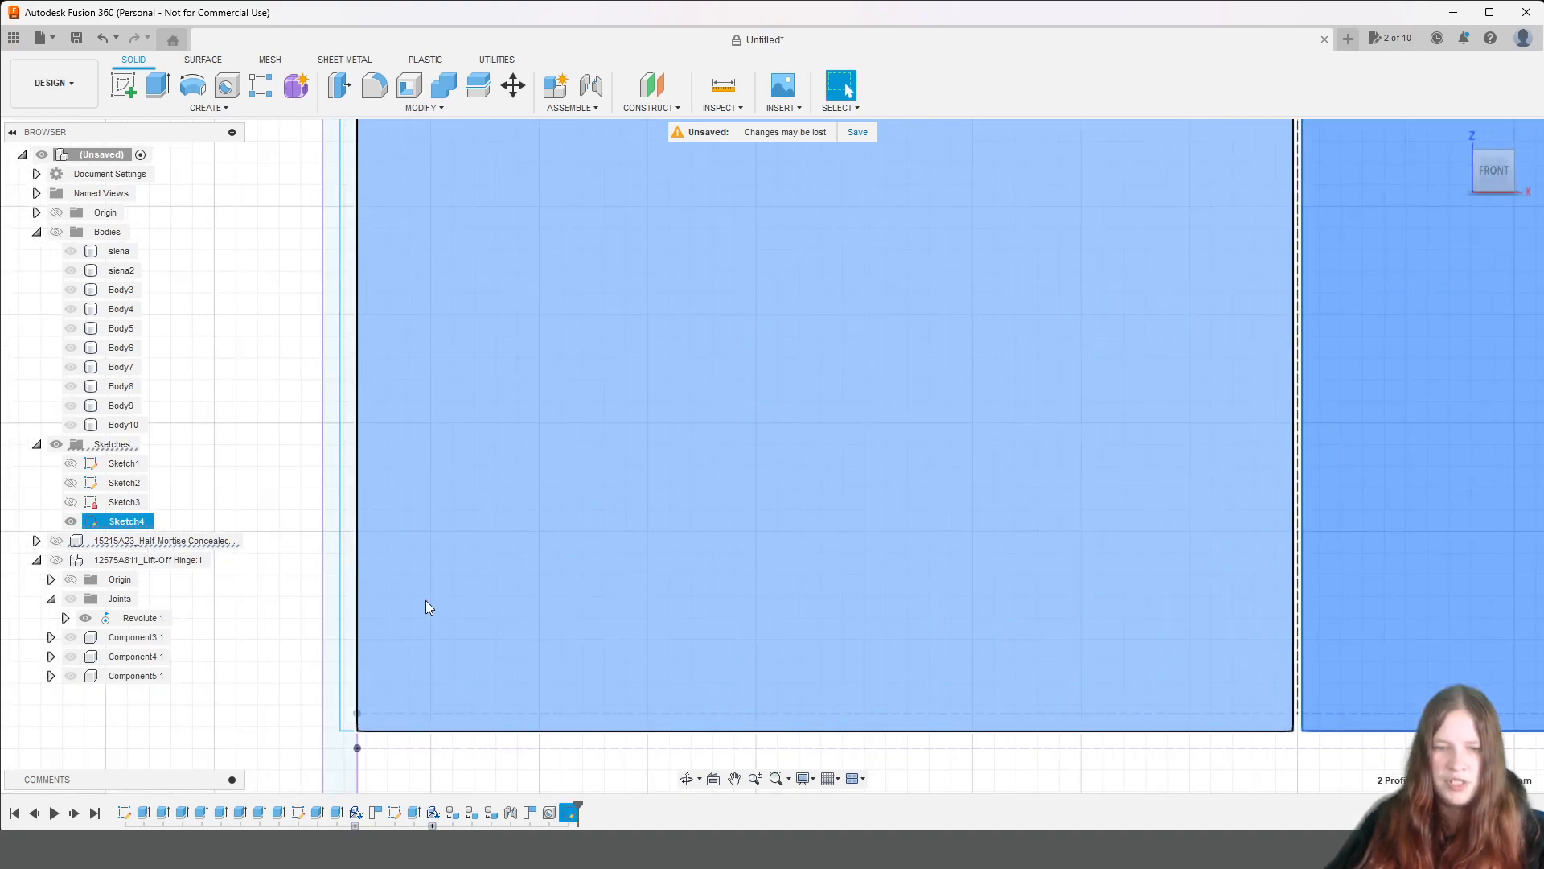
scroll(683, 446, "down", 4)
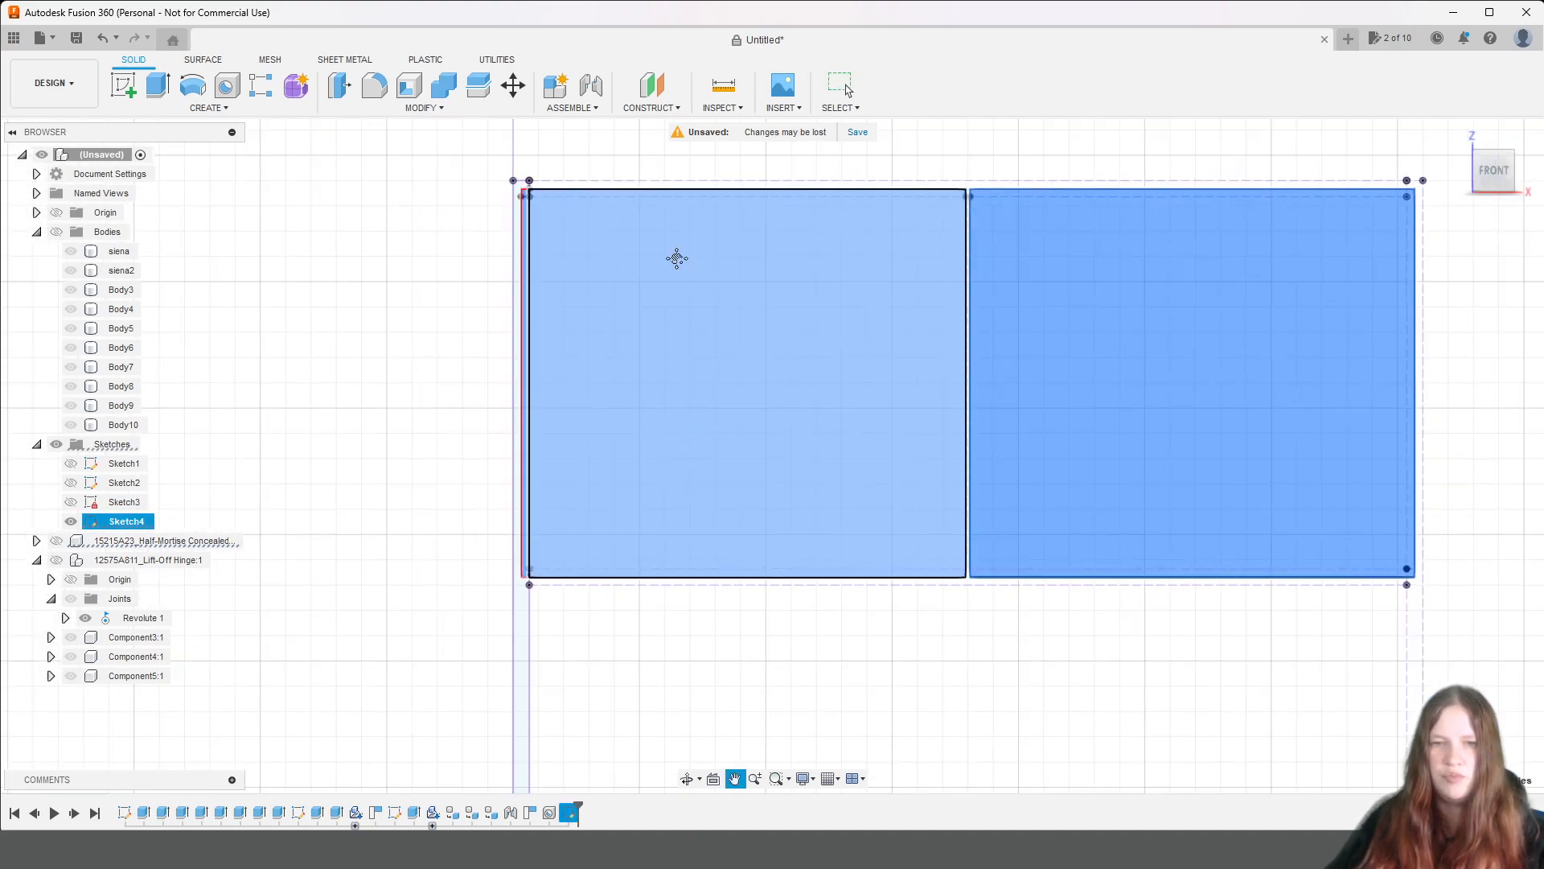
scroll(622, 366, "up", 6)
mouse_move(1183, 472)
middle_mouse_down()
mouse_move(611, 531)
mouse_move(317, 437)
mouse_move(492, 469)
middle_mouse_up()
scroll(722, 457, "down", 2)
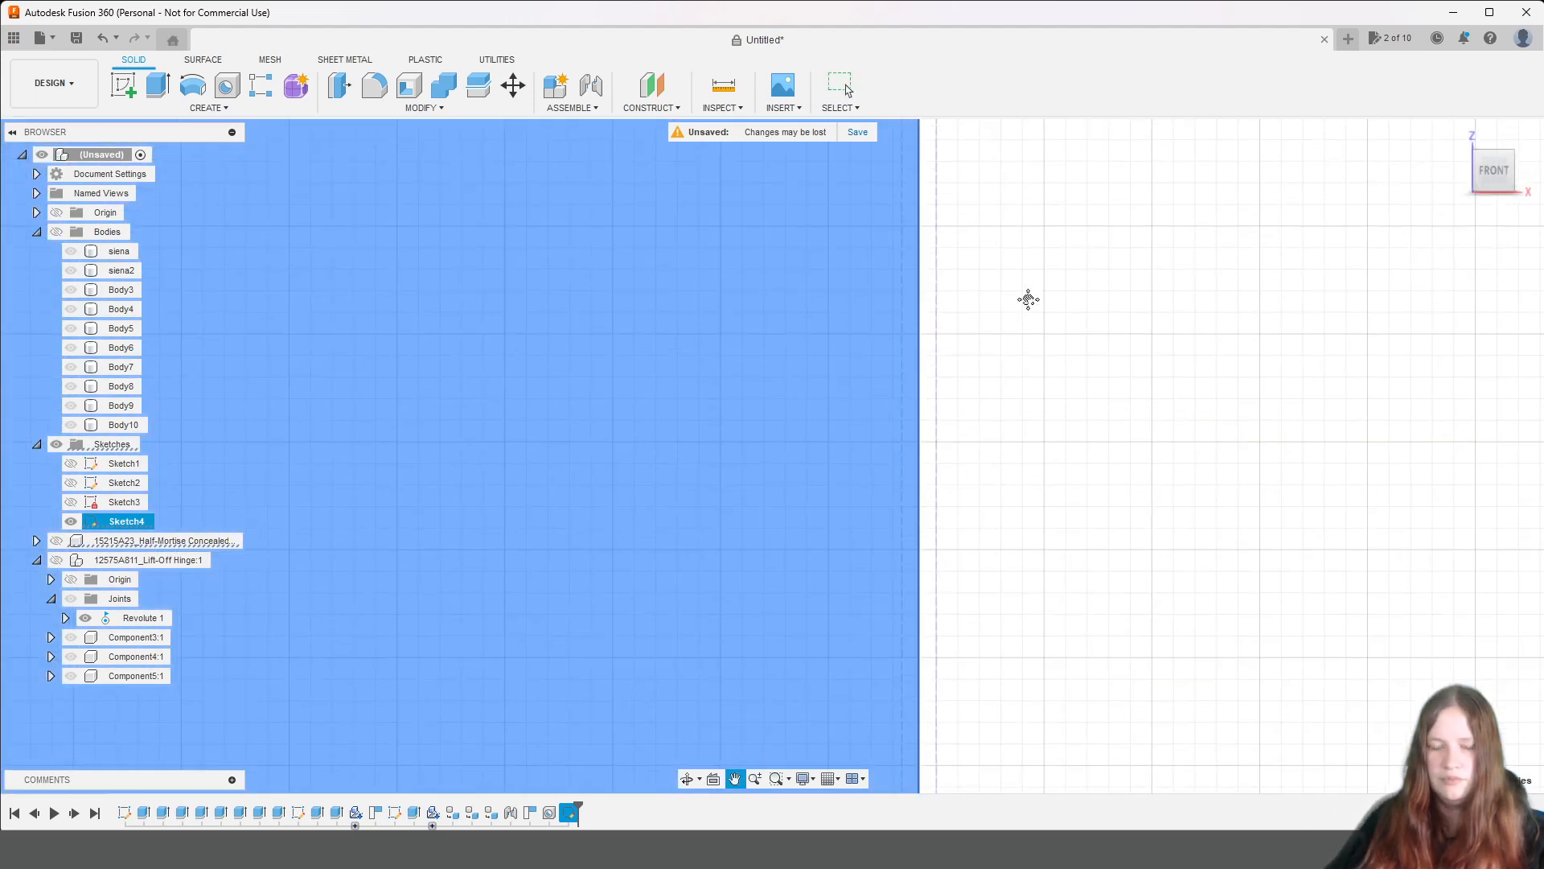
scroll(969, 642, "down", 2)
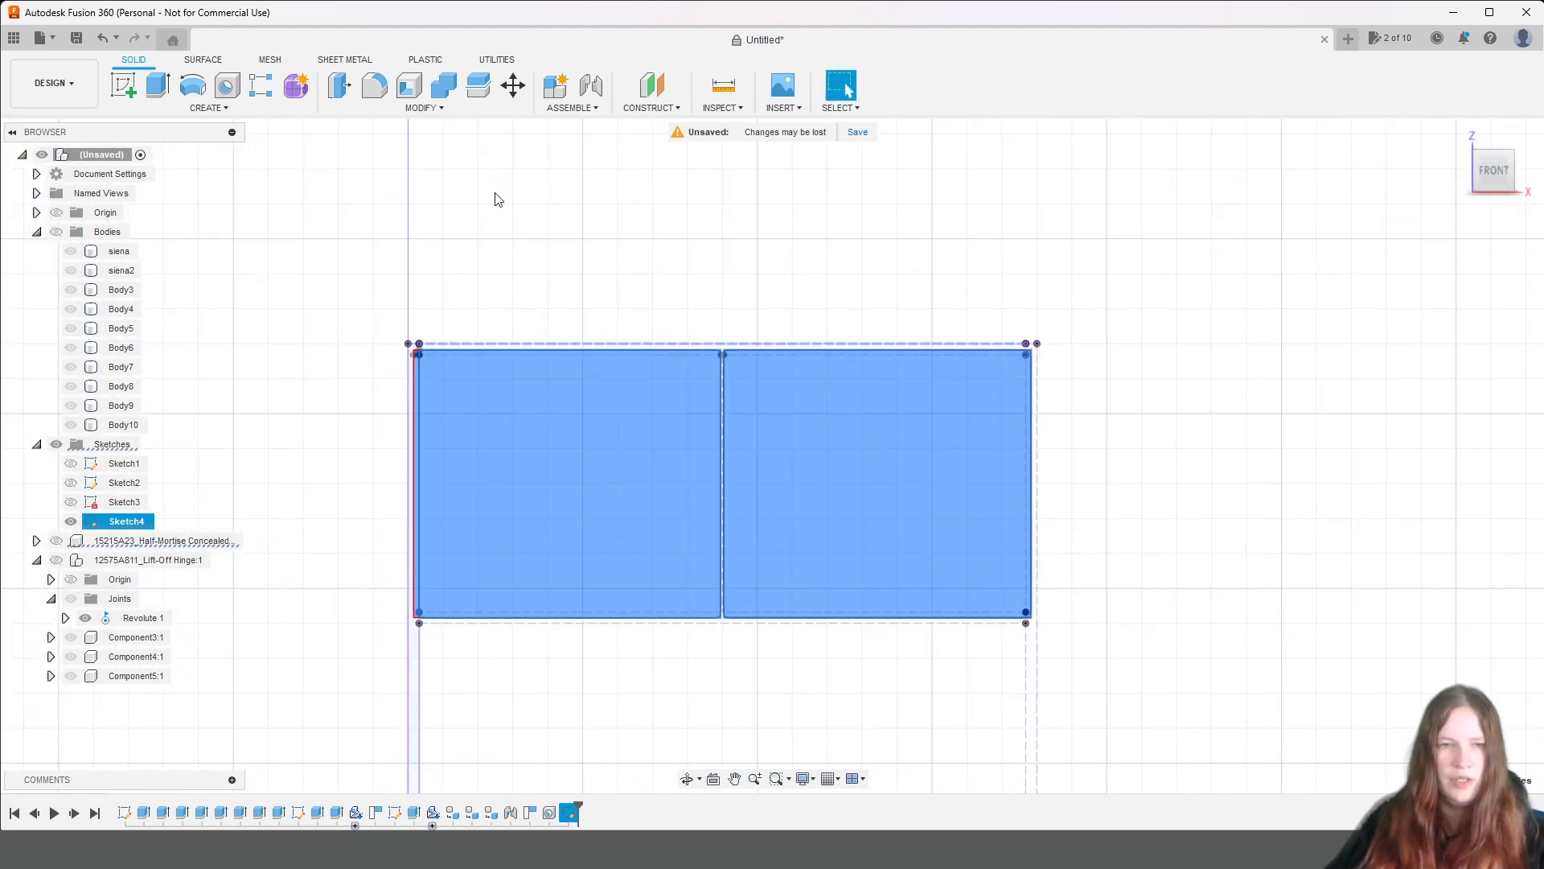
left_click(160, 84)
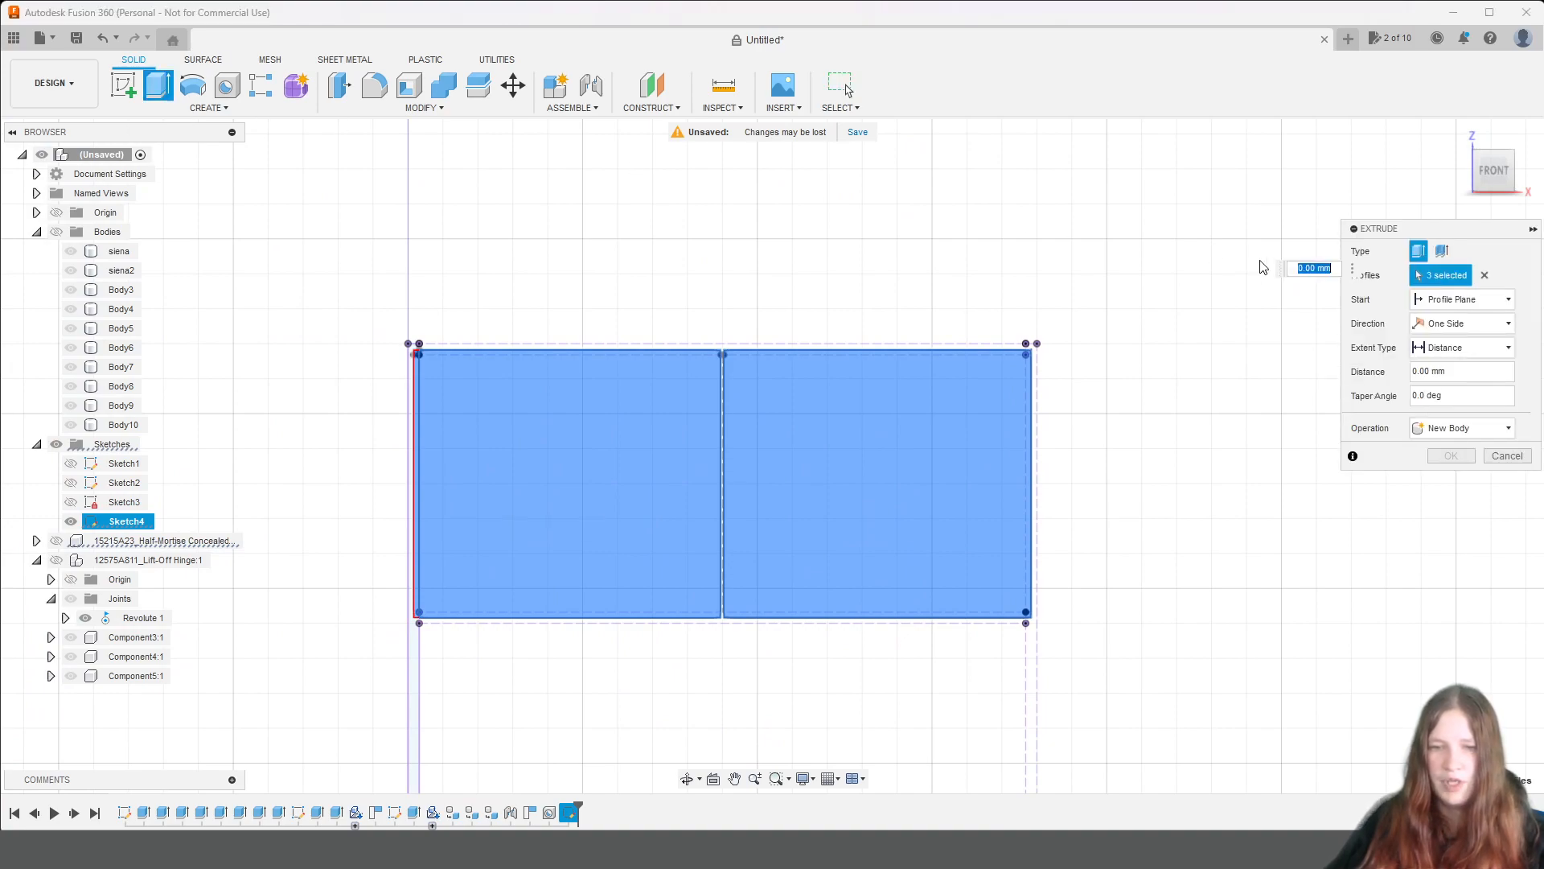
left_click(1512, 170)
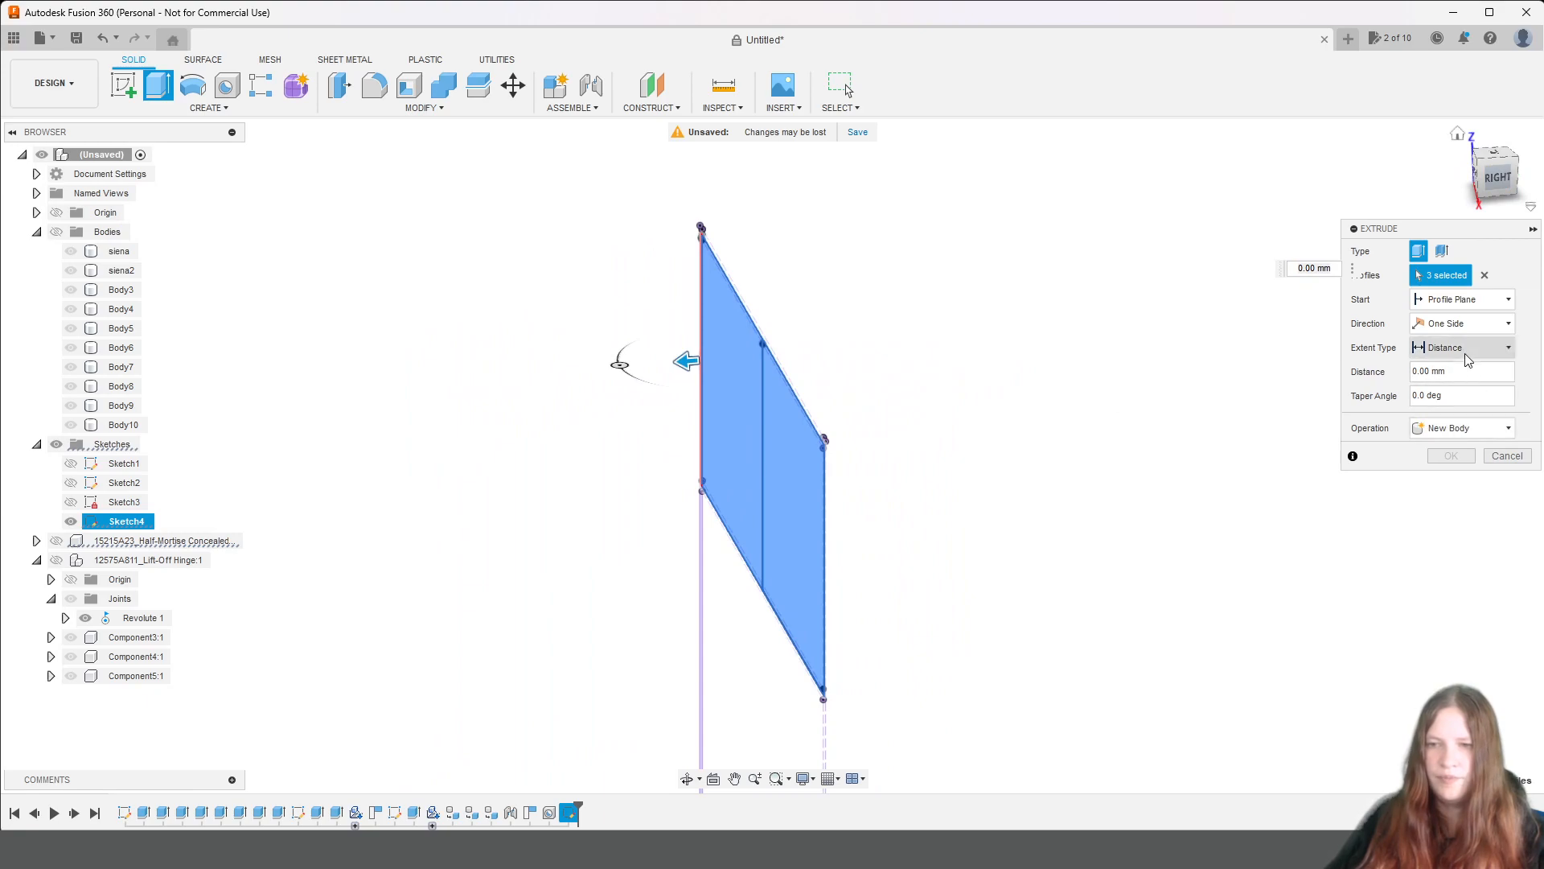
left_click(1460, 371)
type("biezums")
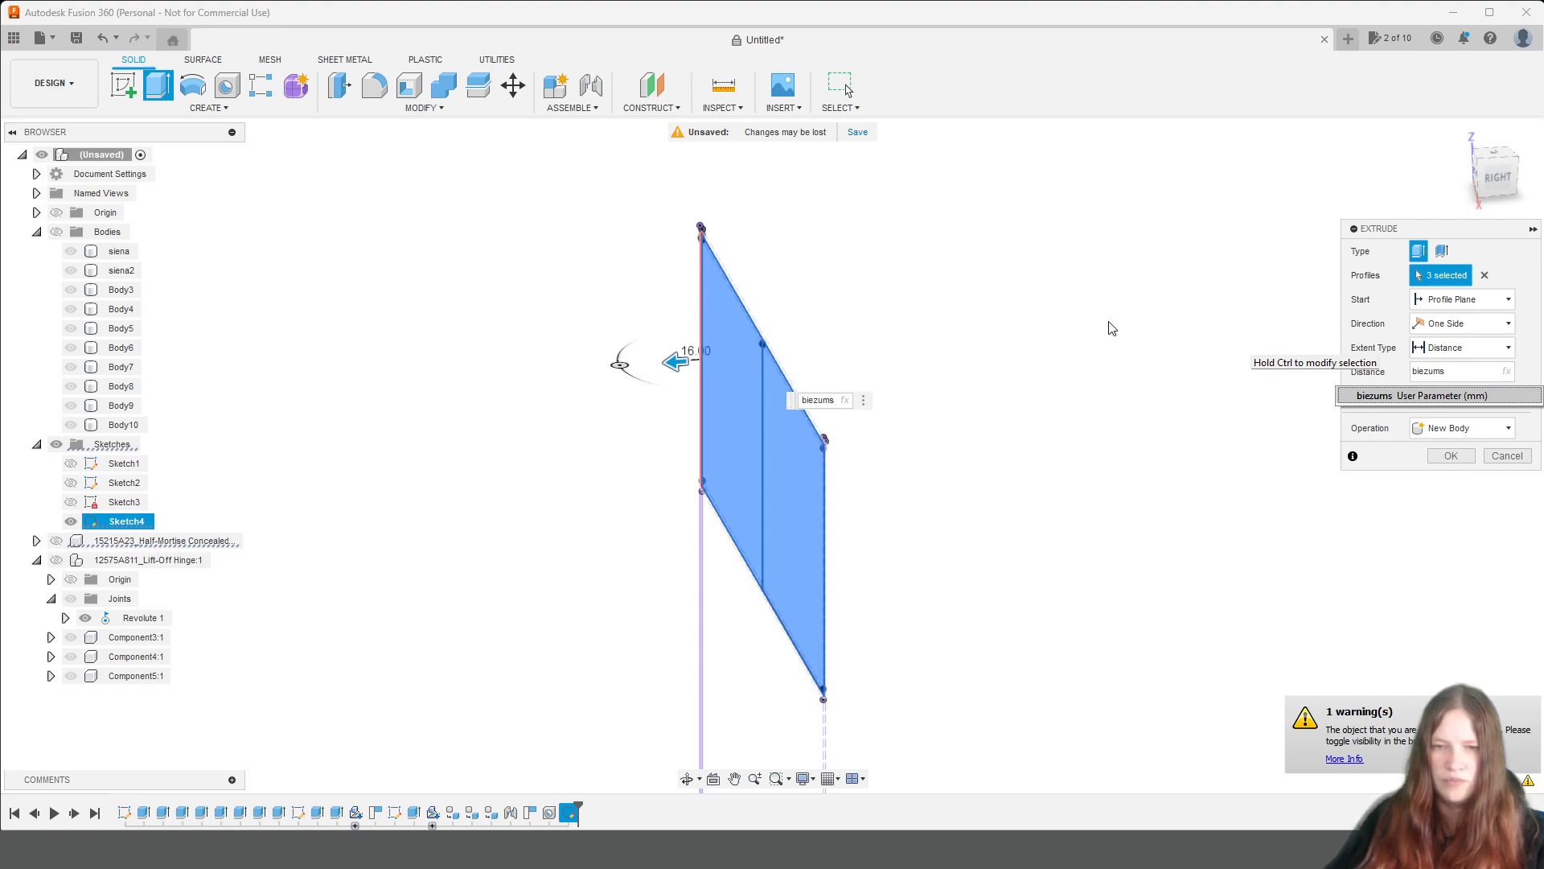
left_click(1492, 189)
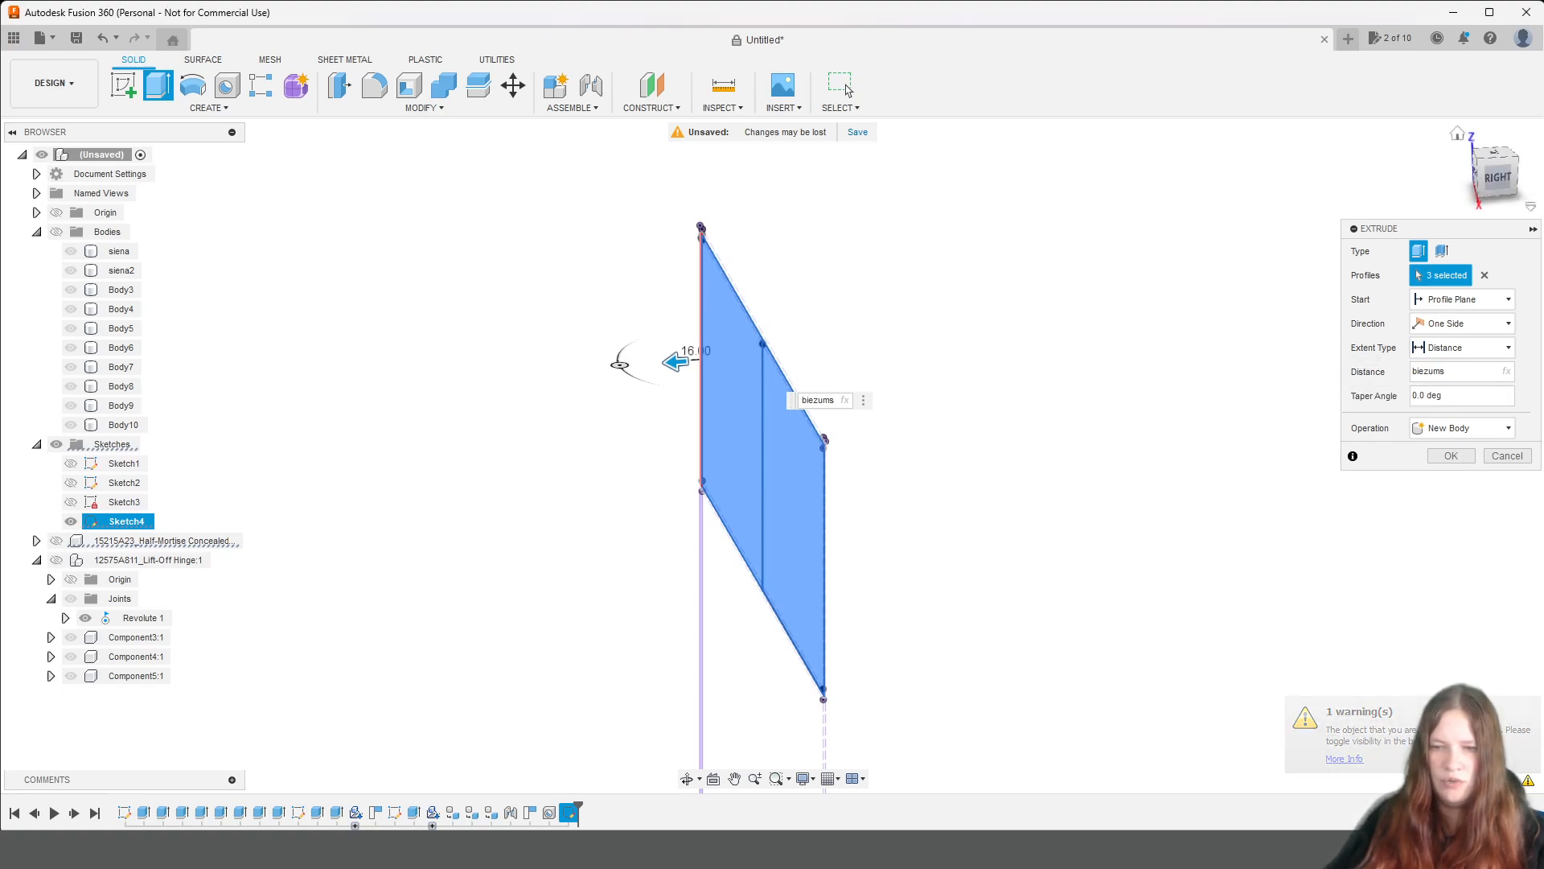
left_click(57, 233)
left_click(1463, 428)
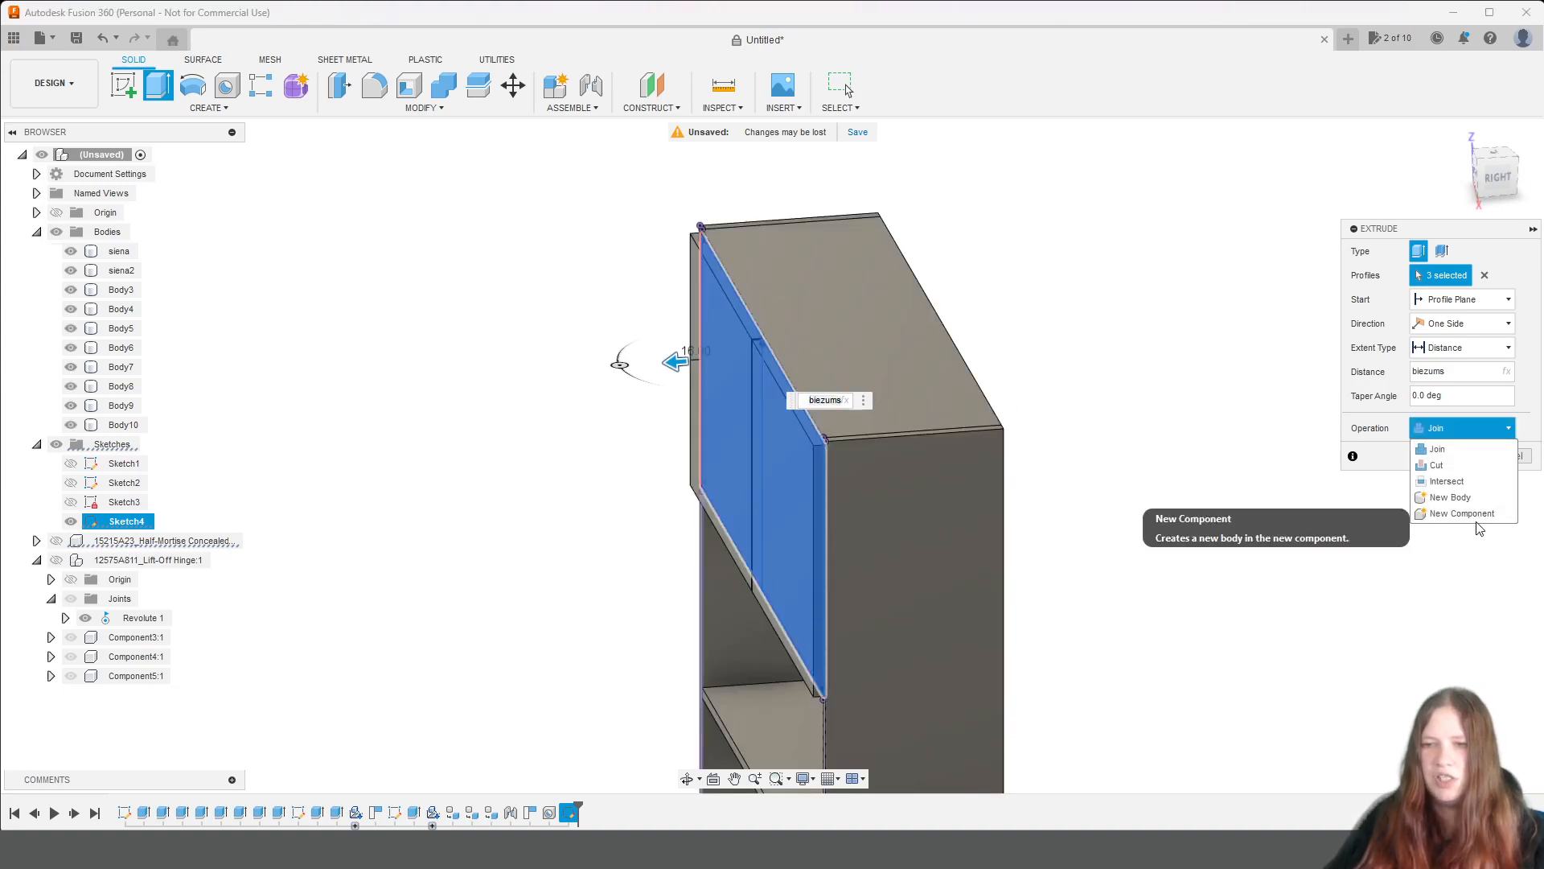
left_click(1452, 497)
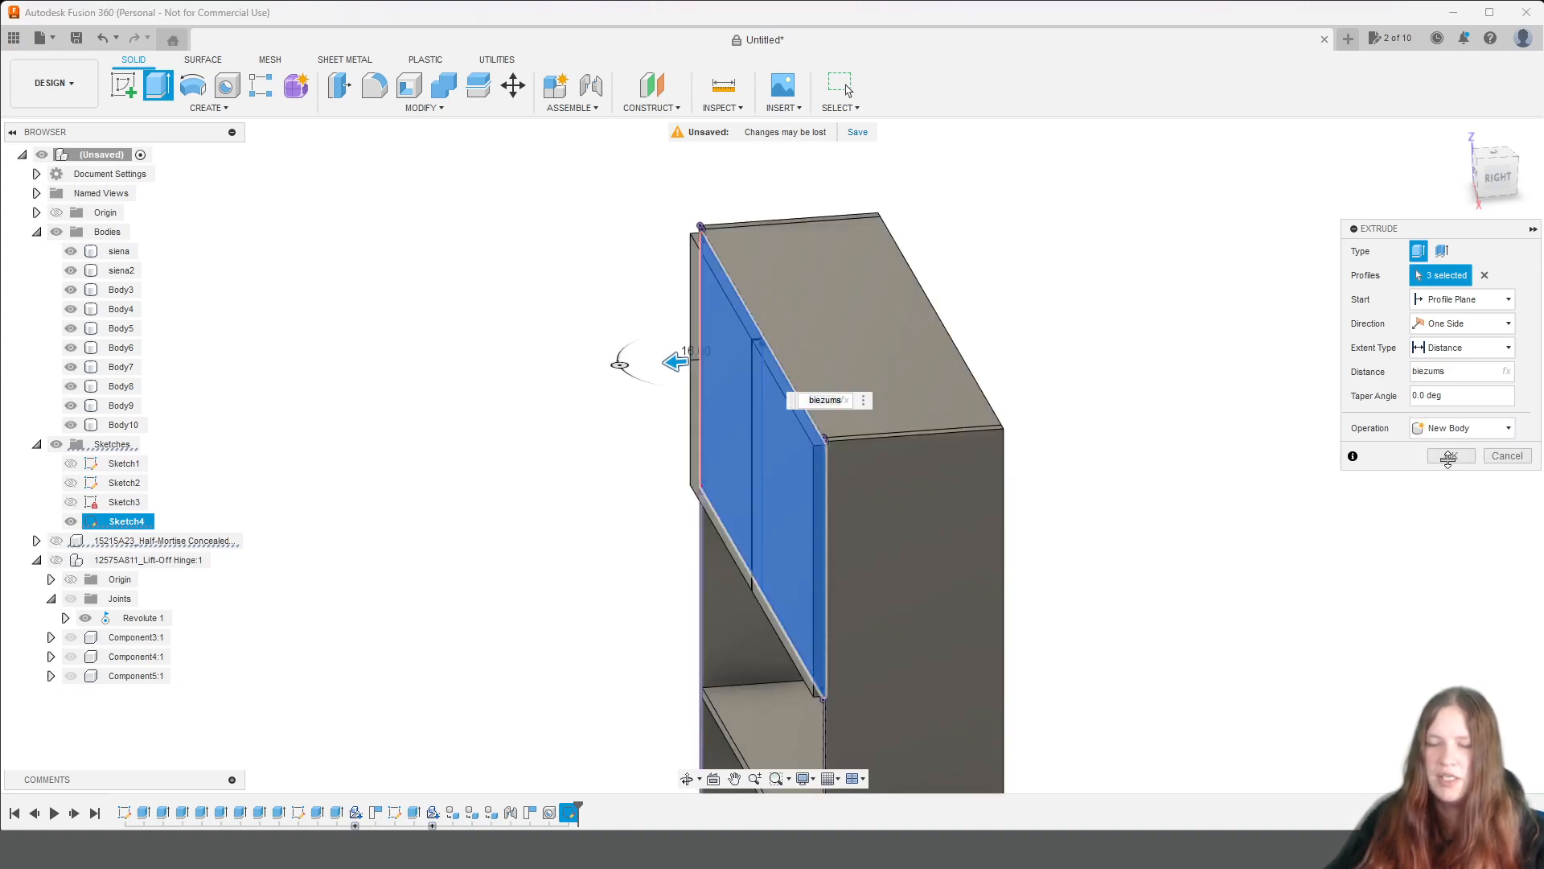
left_click(1458, 455)
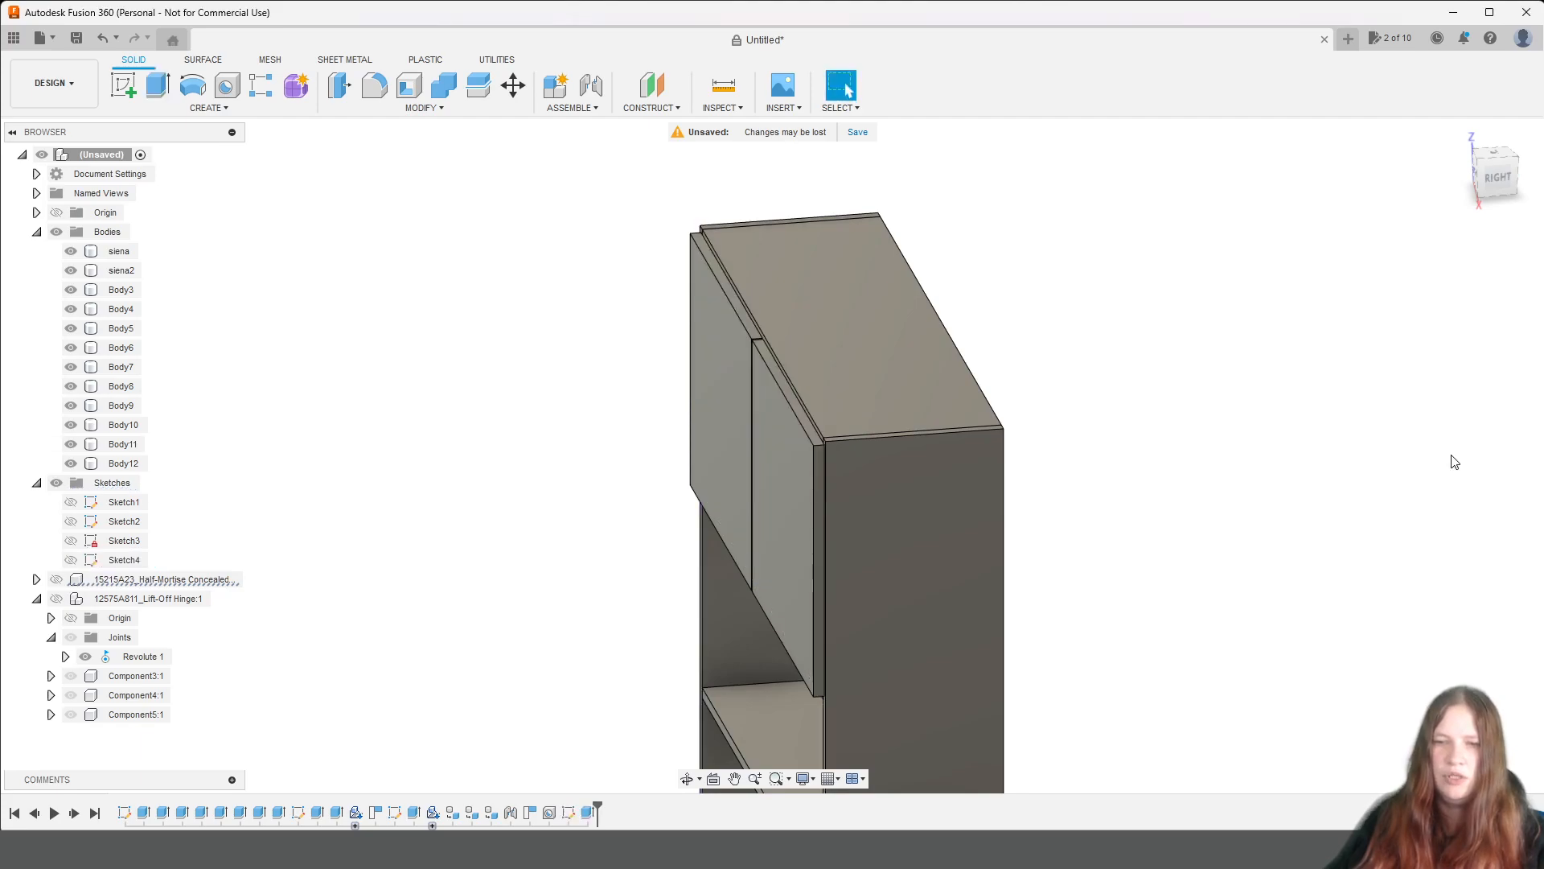
Create a body group named durvis and move the two door bodies, Body11 and Body12, into it.
left_click(1498, 184)
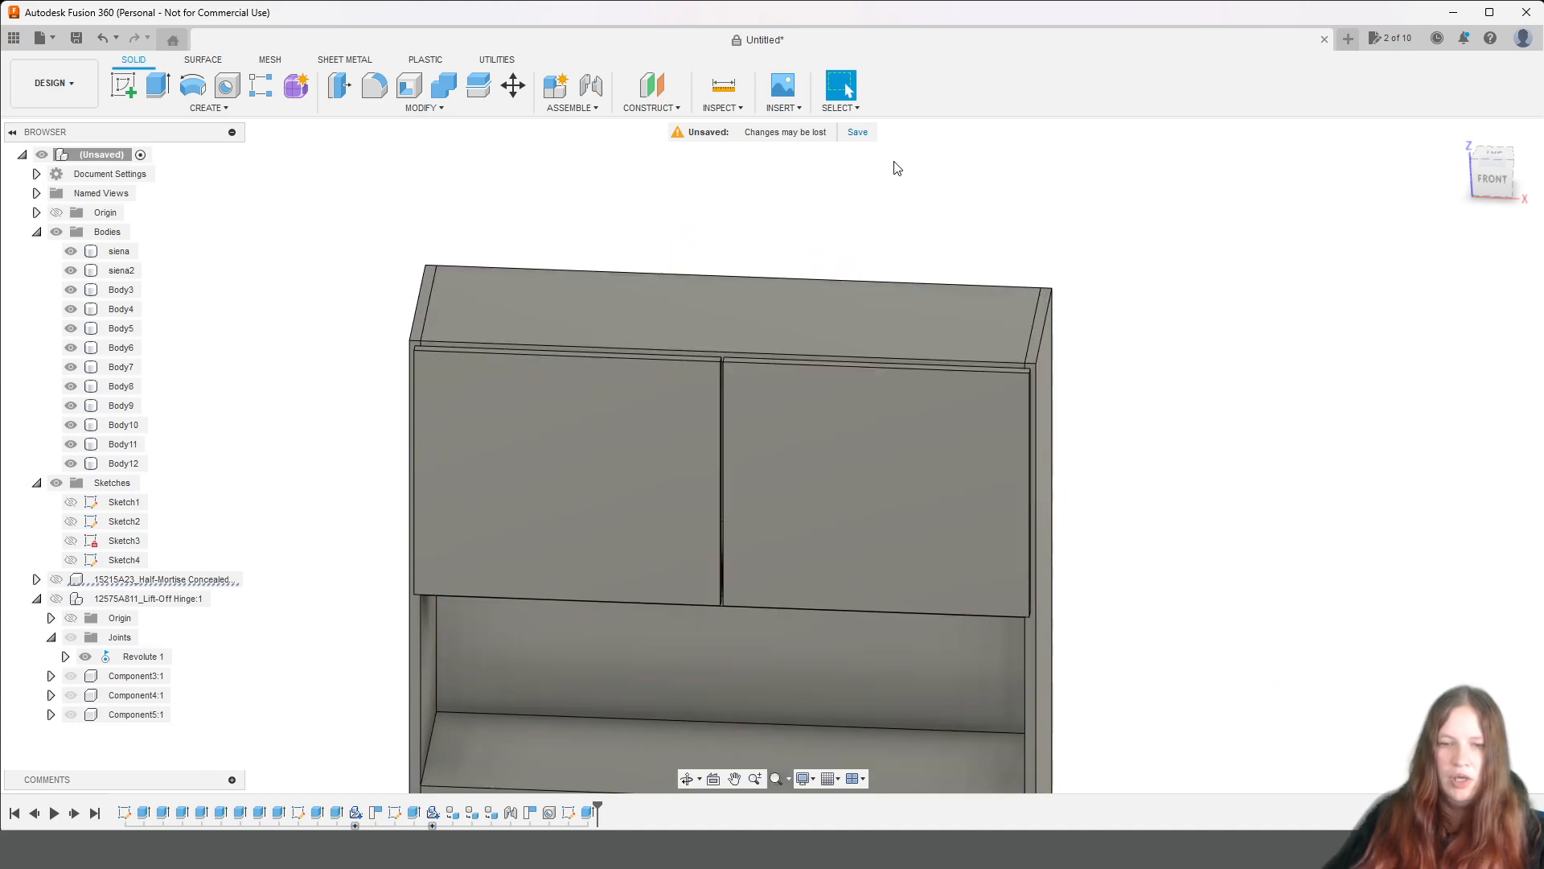
mouse_move(1191, 643)
middle_mouse_down()
mouse_move(1248, 248)
mouse_move(1300, 146)
middle_mouse_up()
middle_click_drag(1287, 627, 1320, 204)
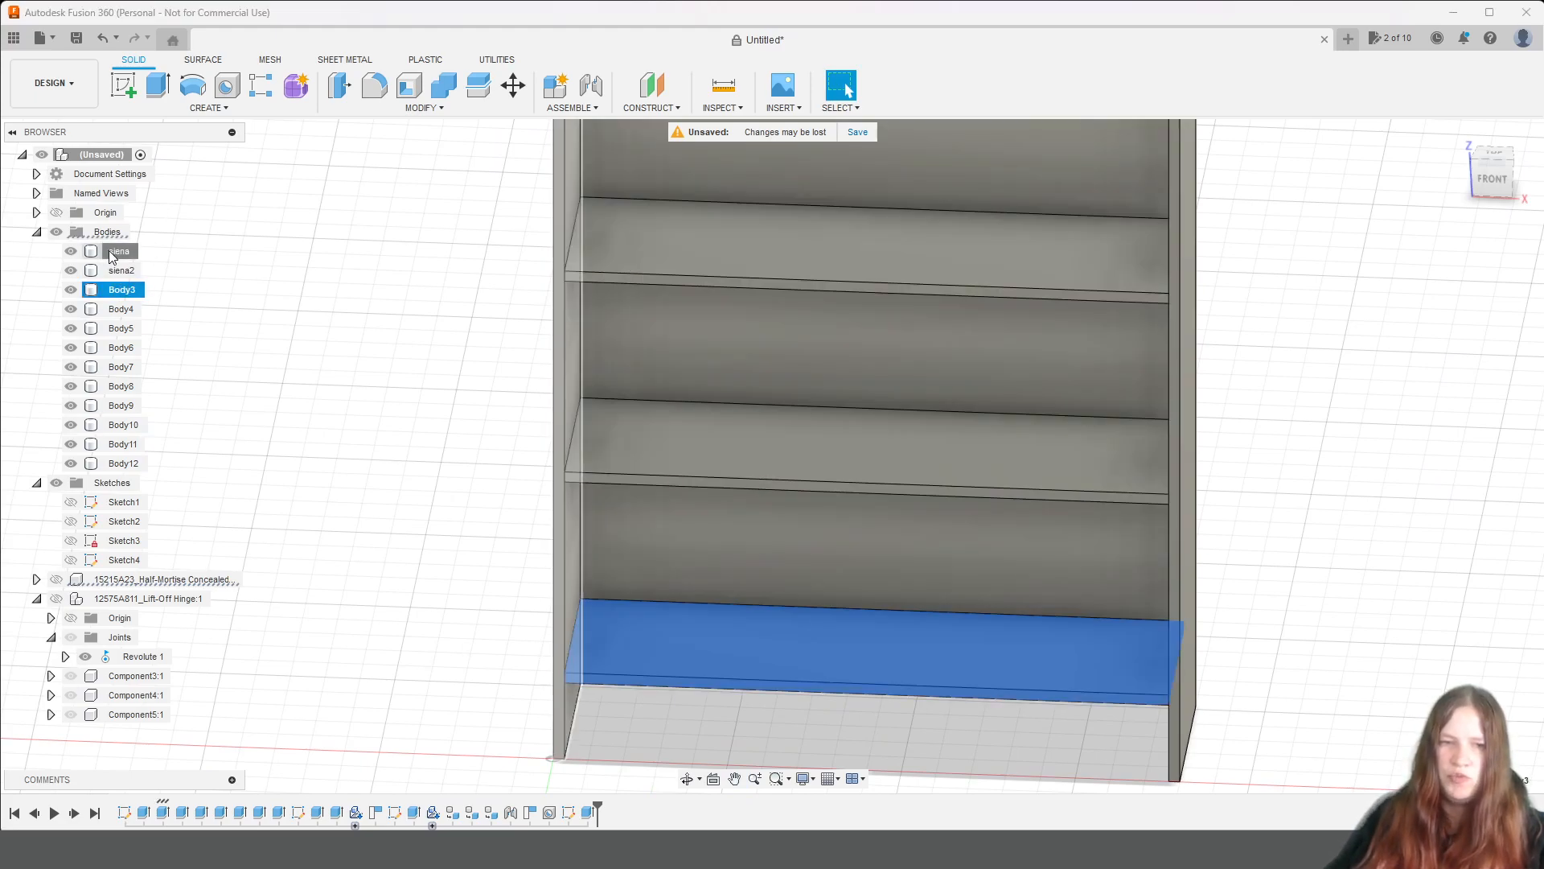
left_click(121, 251)
scroll(155, 338, "down", 3)
middle_click_drag(462, 338, 634, 734)
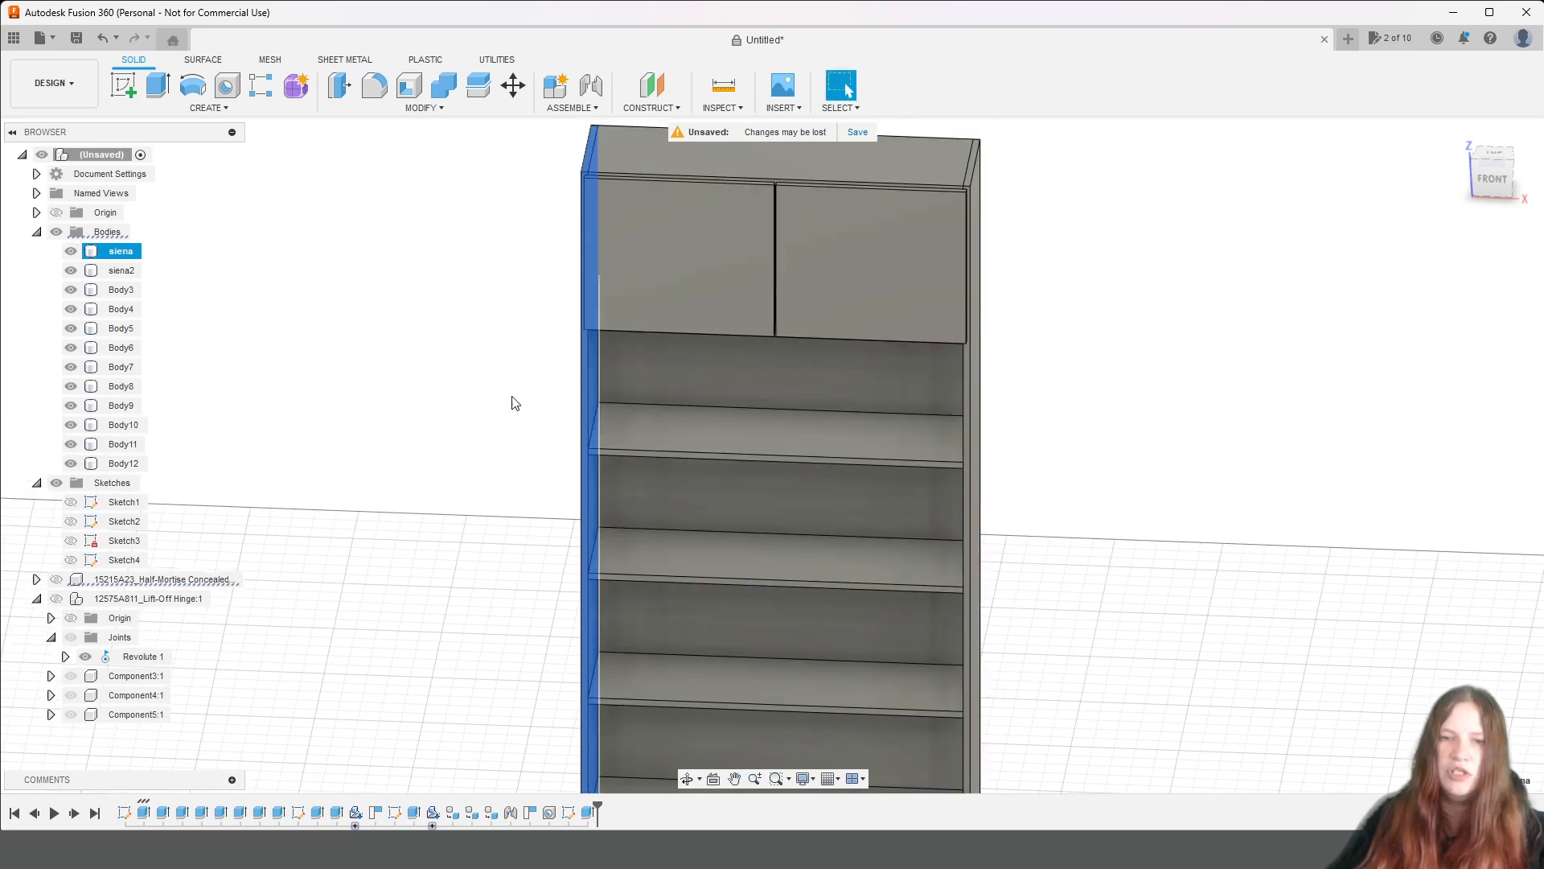
left_click(108, 232)
right_click(117, 235)
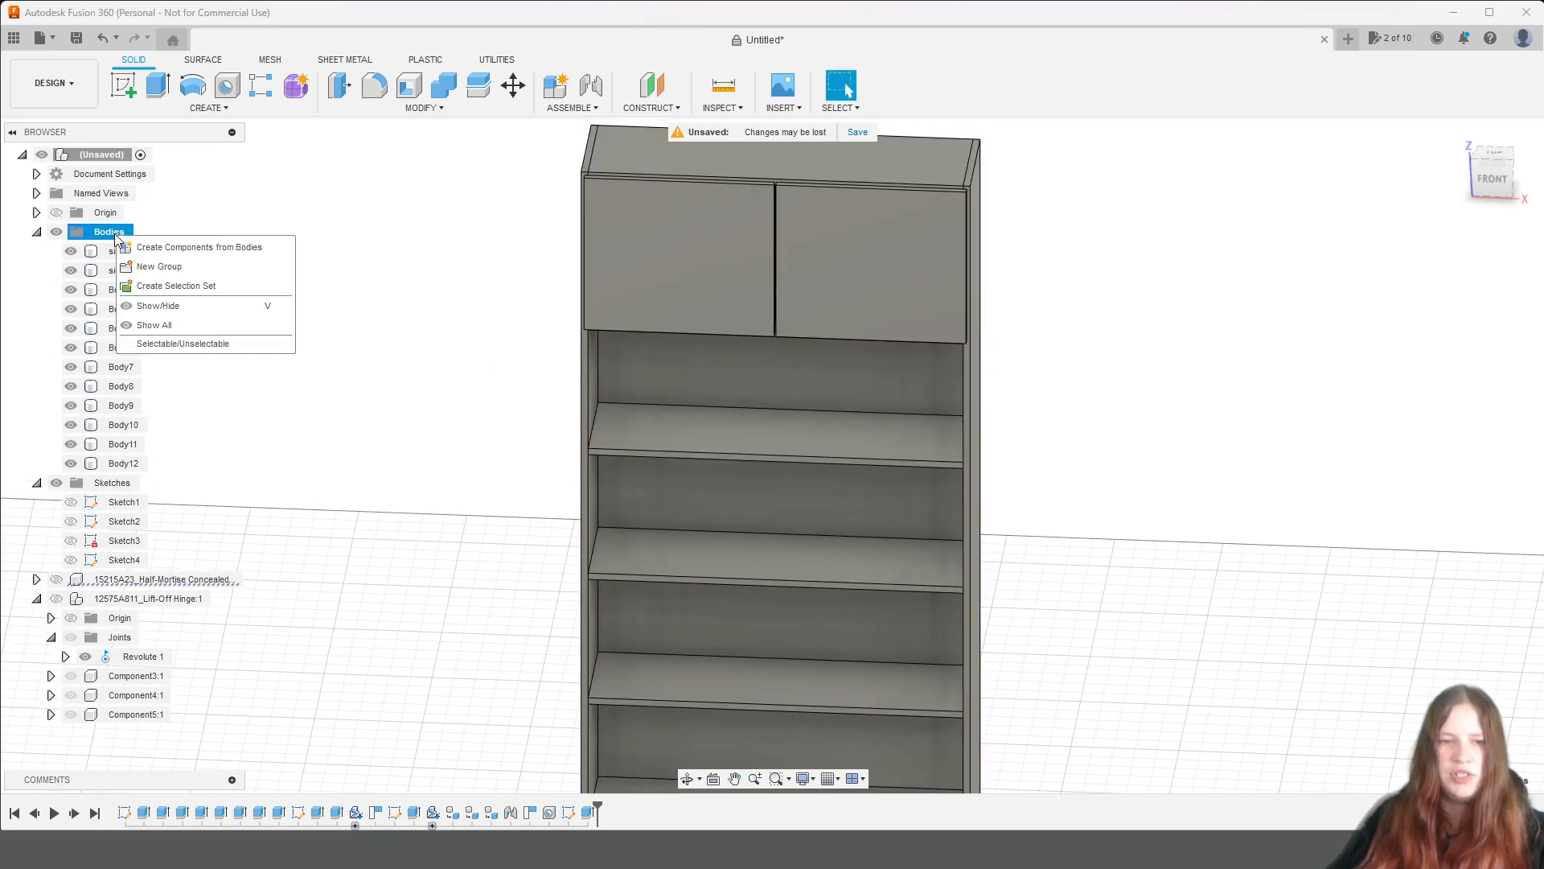
left_click(188, 266)
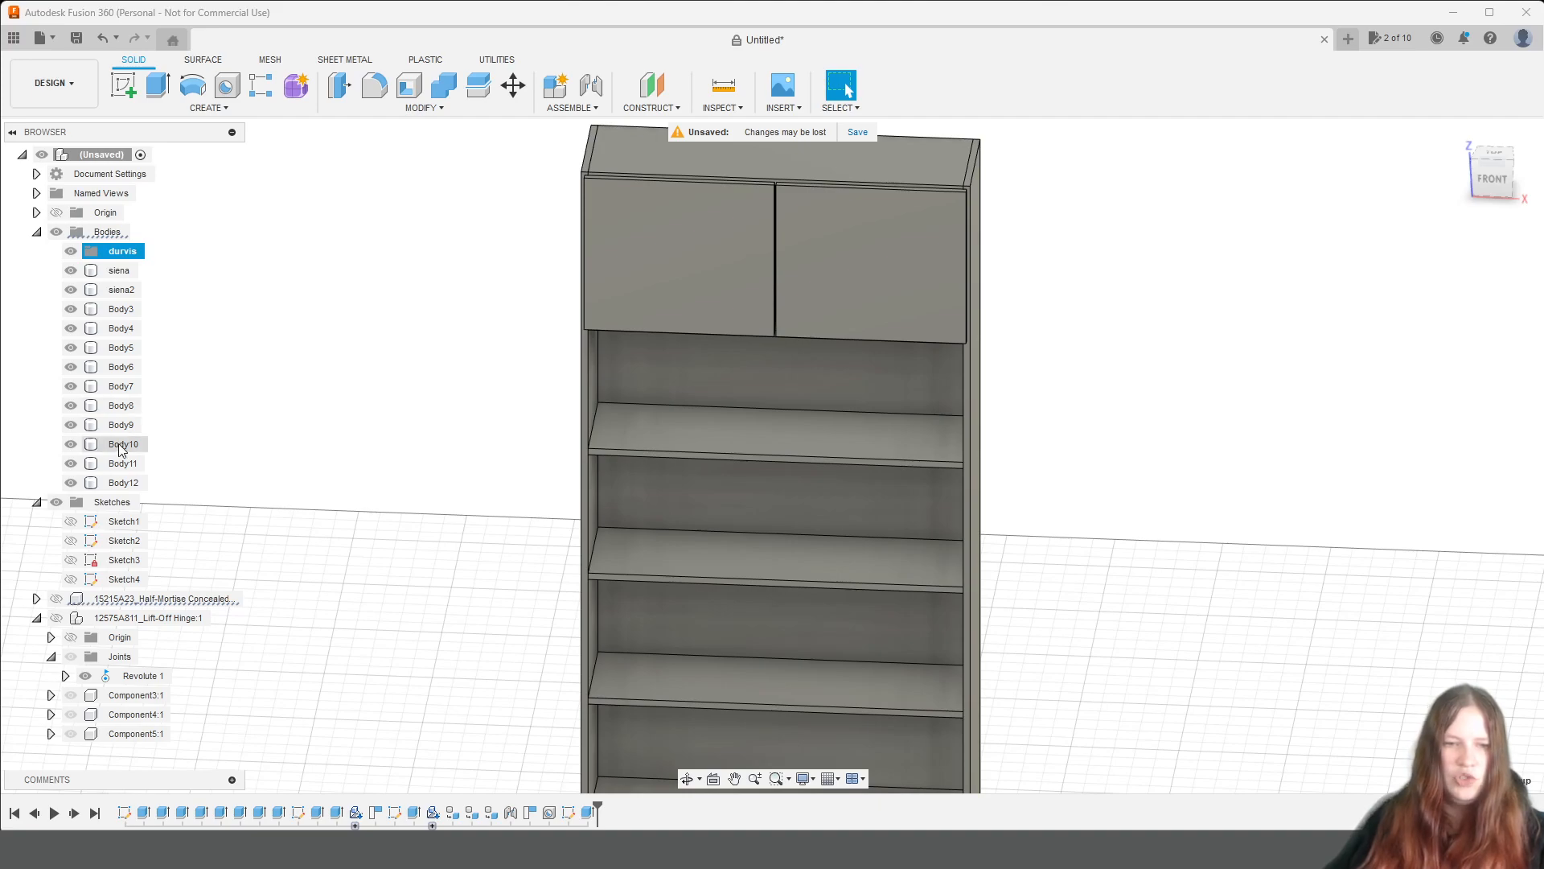
left_click(125, 482)
left_click(128, 469, "shift")
left_click_drag(128, 469, 117, 251)
Create a body group named sienas and move the two side panels, siena and siena2, into it.
right_click(100, 234)
left_click(129, 242)
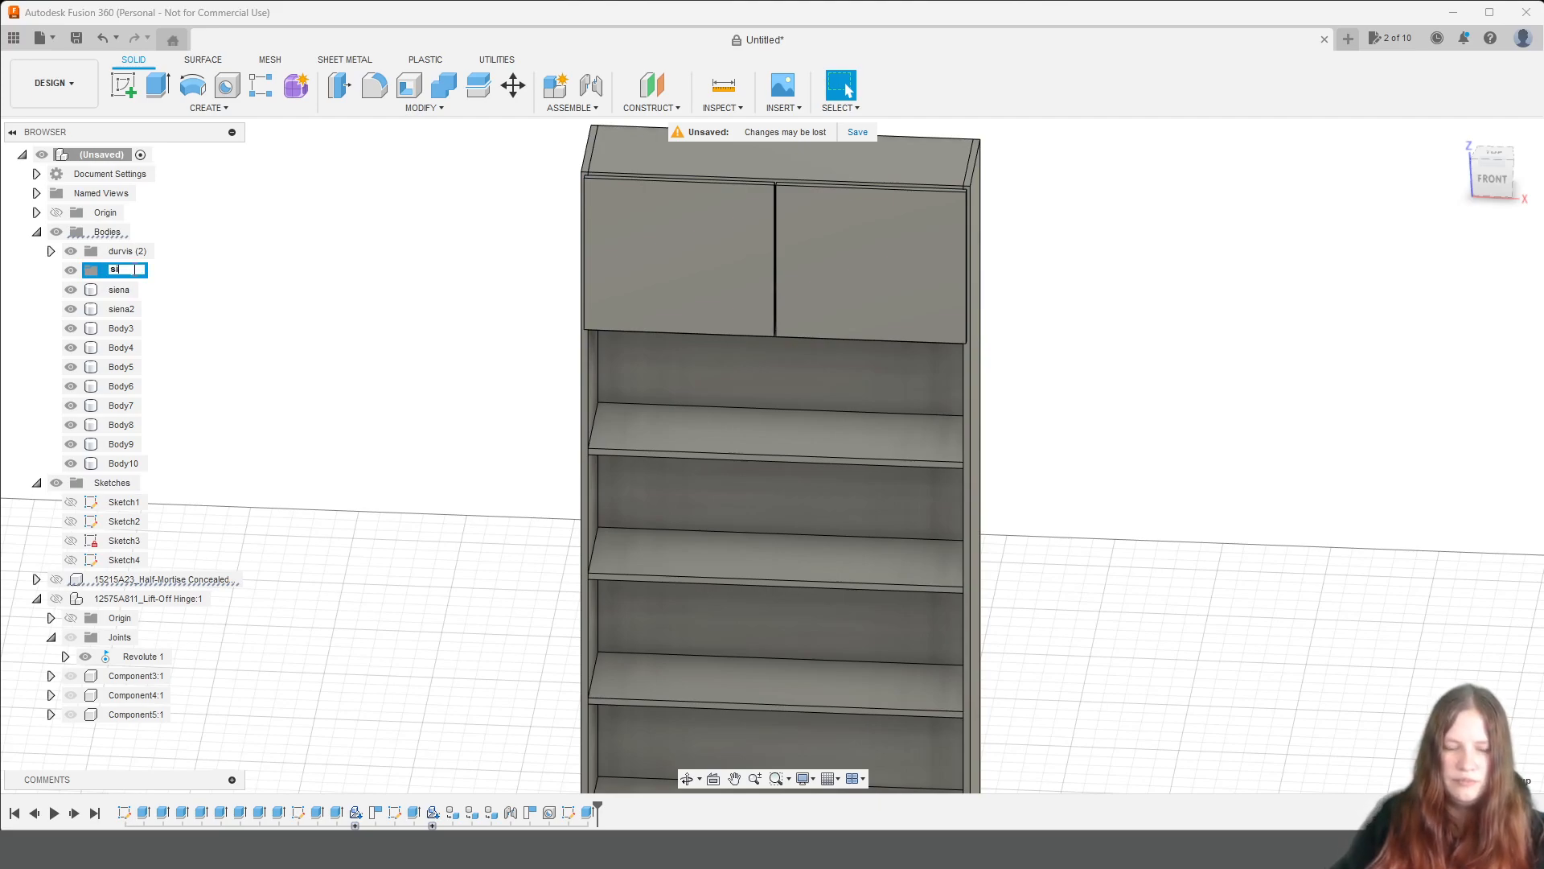
left_click(118, 290)
left_click(121, 309, "shift")
left_click_drag(121, 309, 113, 275)
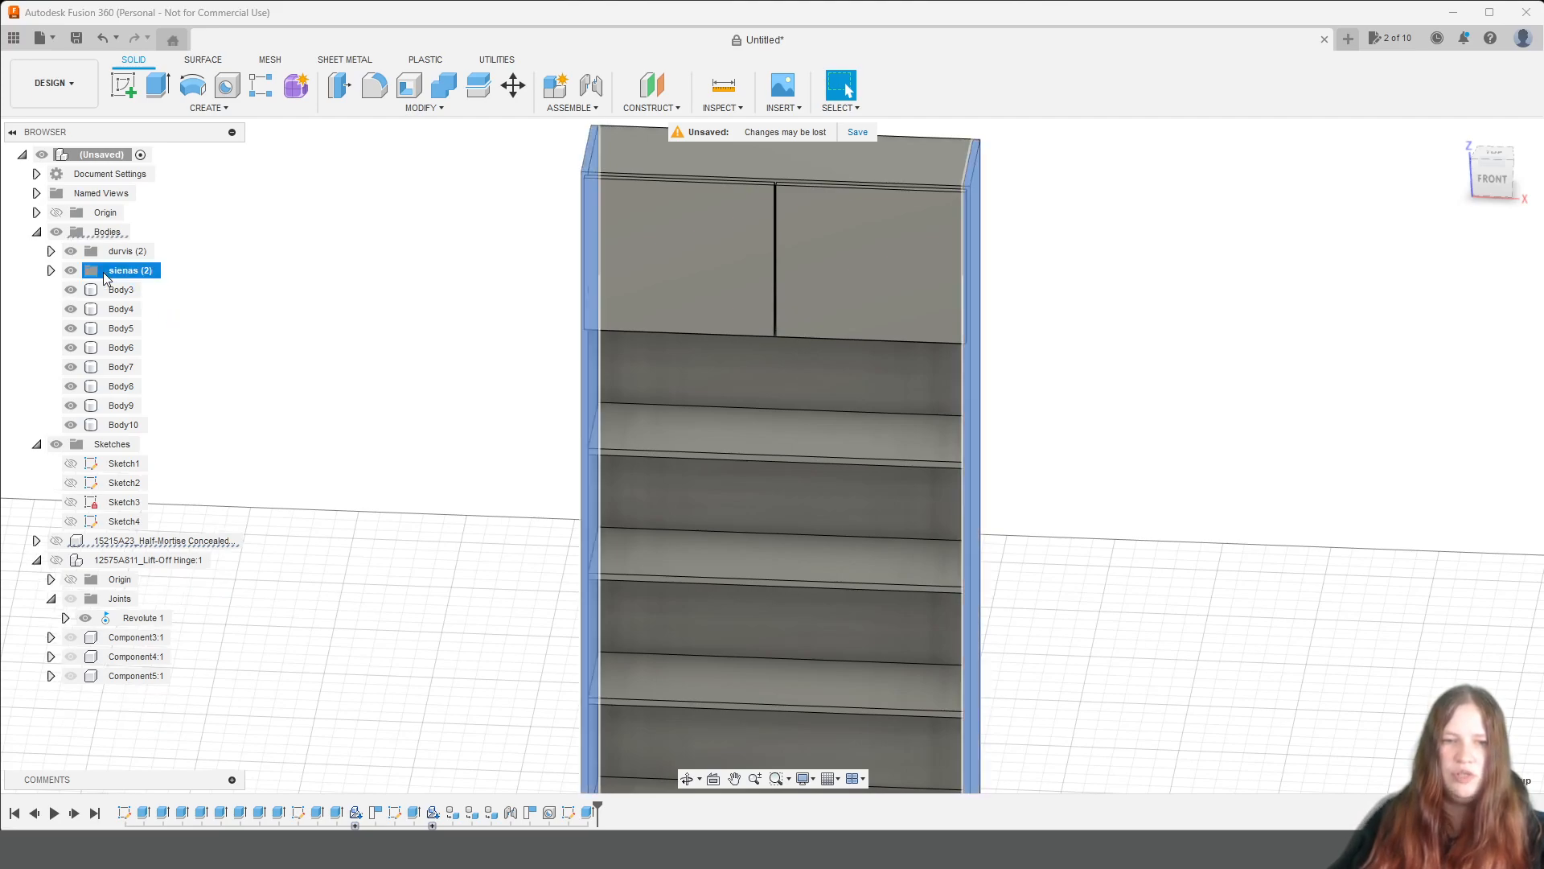
left_click(50, 270)
double_click(137, 289)
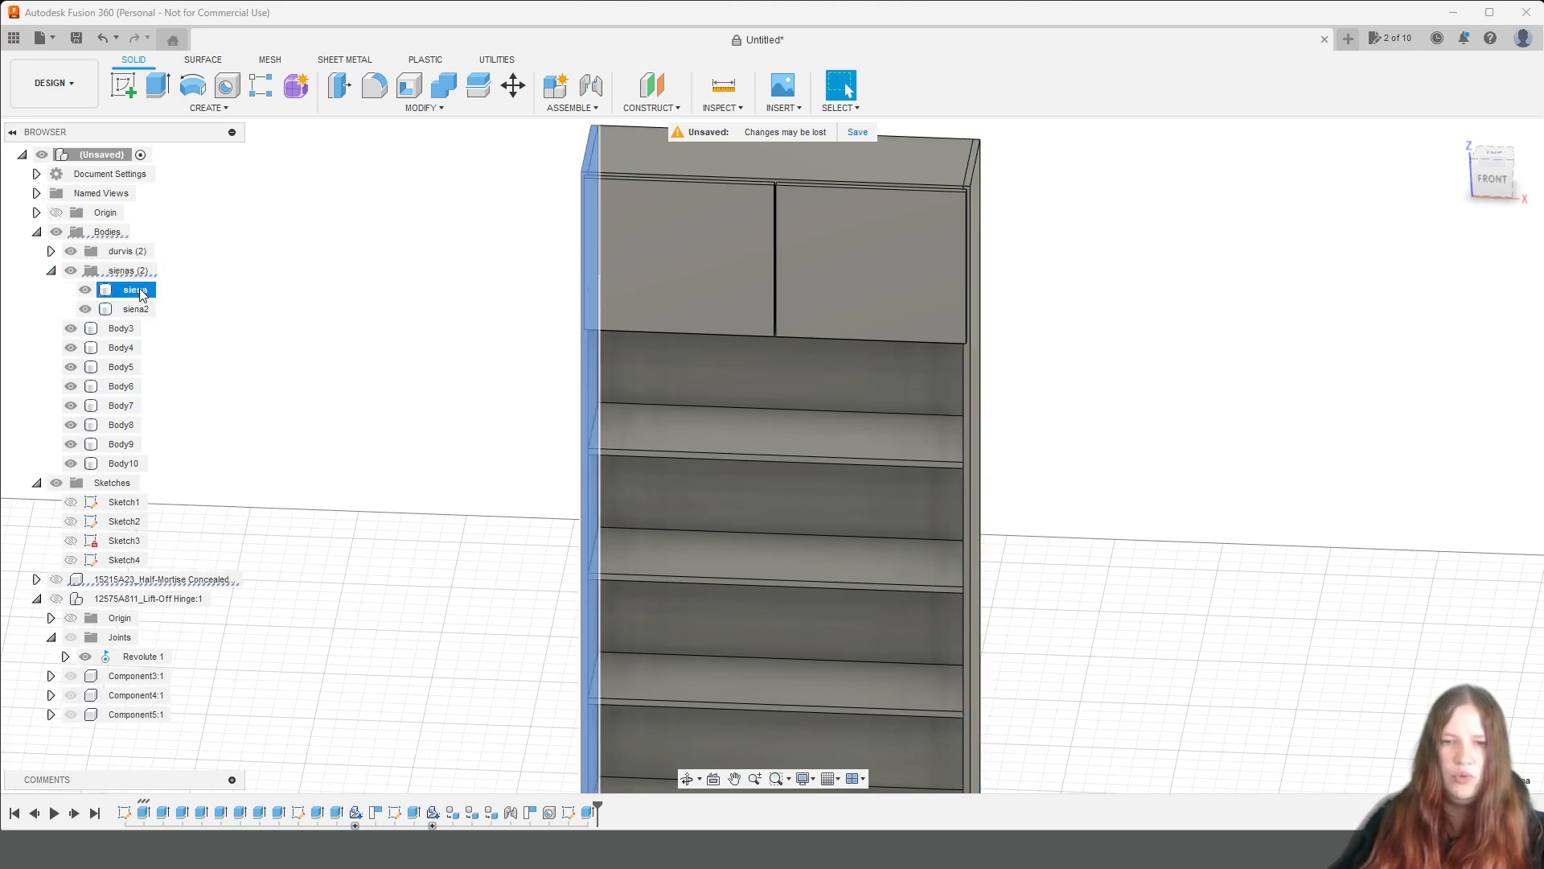
left_click(141, 309)
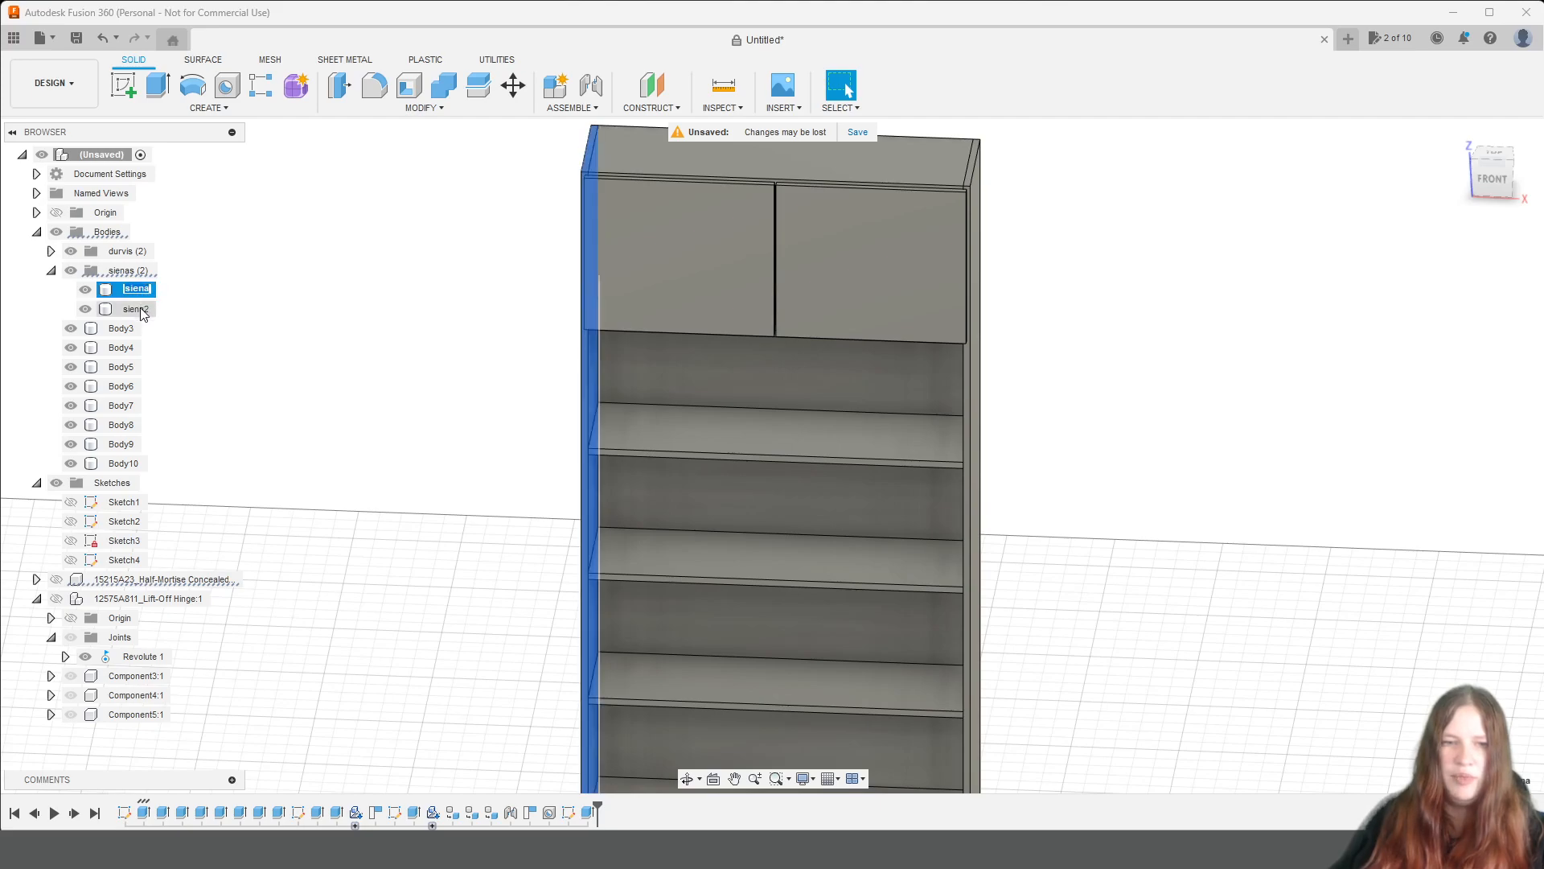
left_click(441, 351)
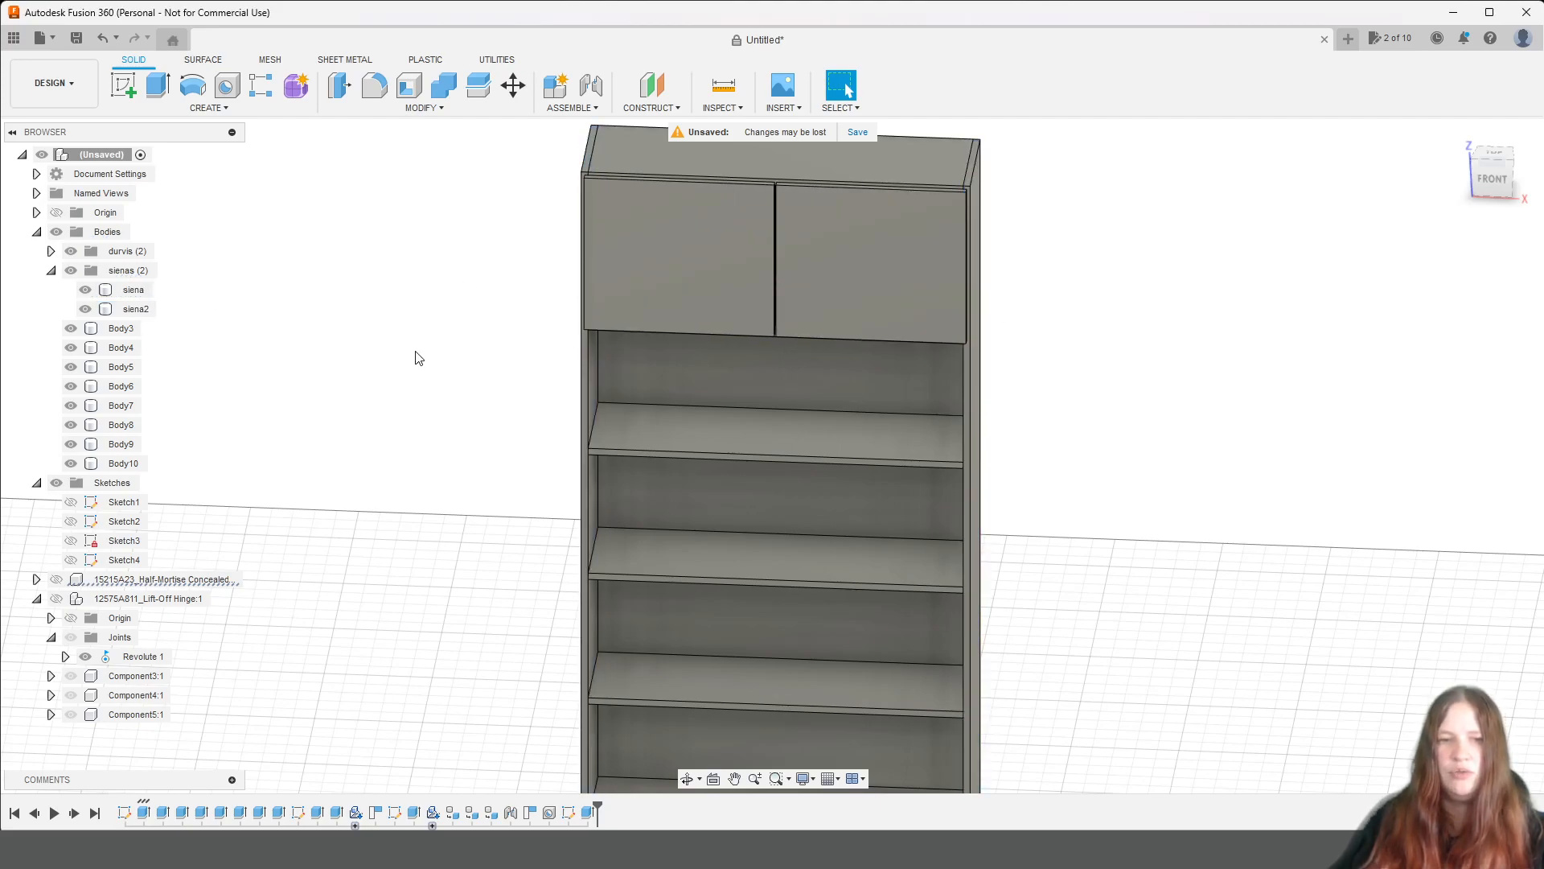
left_click(51, 270)
left_click(50, 270)
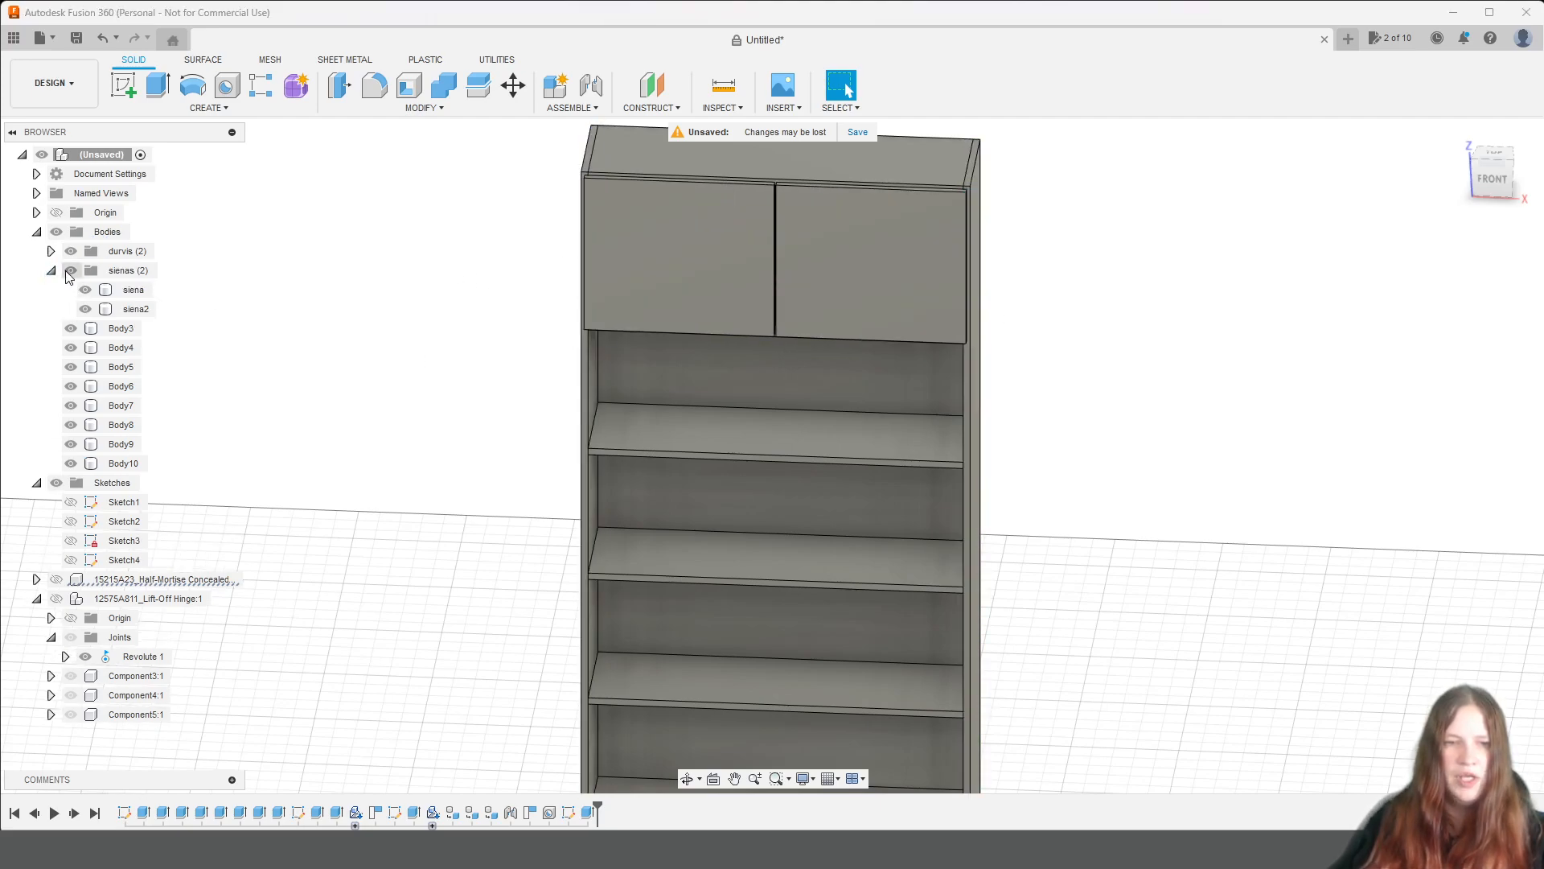
left_click(51, 270)
Create a body group named plaukti and move the ungrouped bodies Body3 through Body10 into it.
left_click(104, 232)
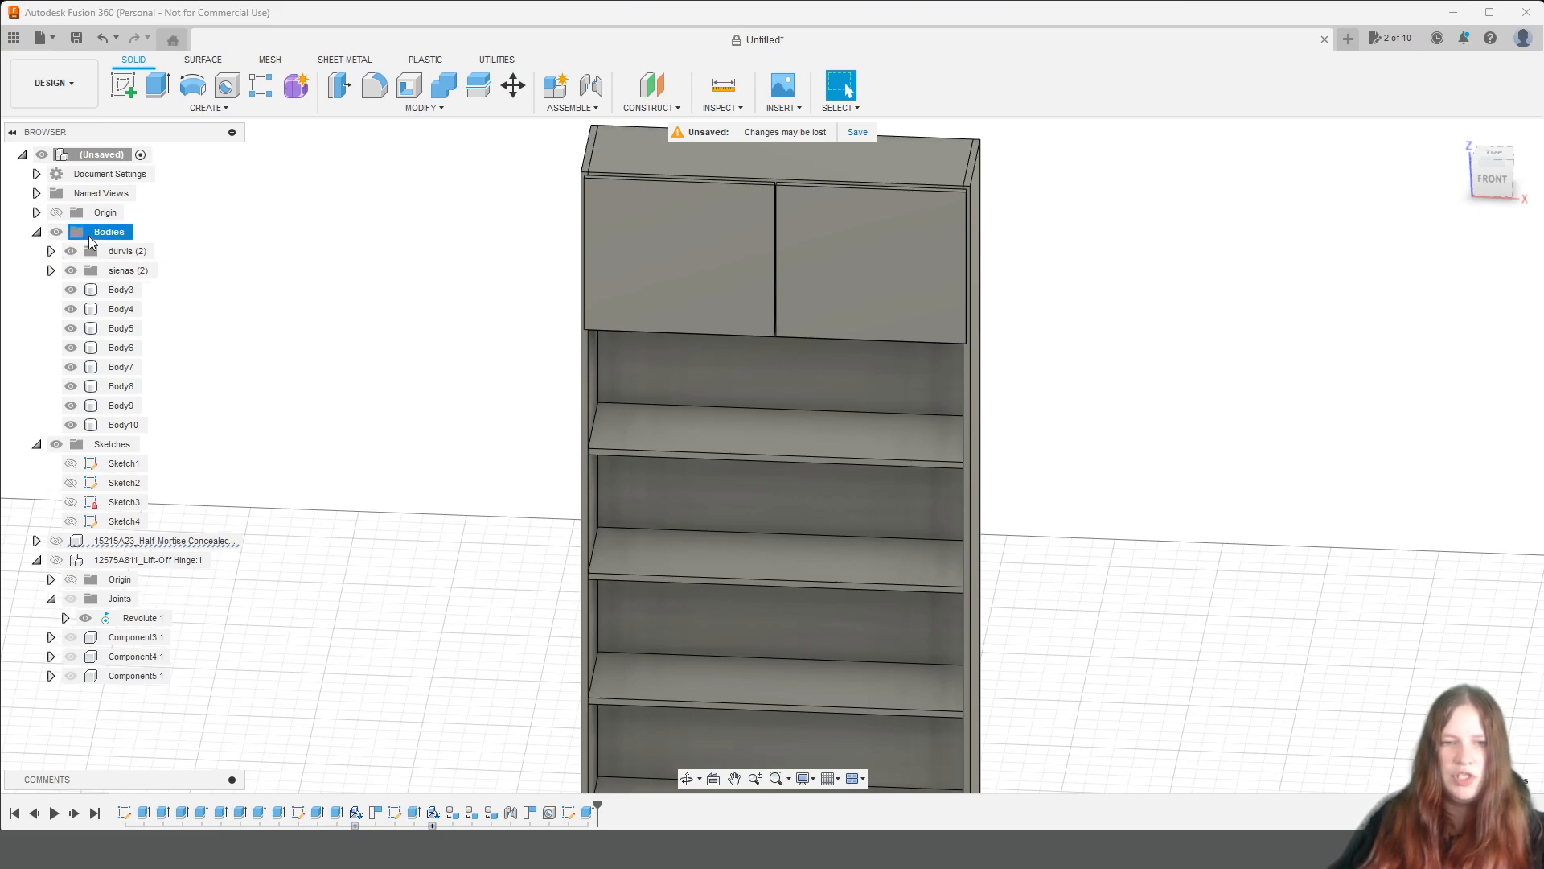
right_click(93, 238)
left_click(133, 269)
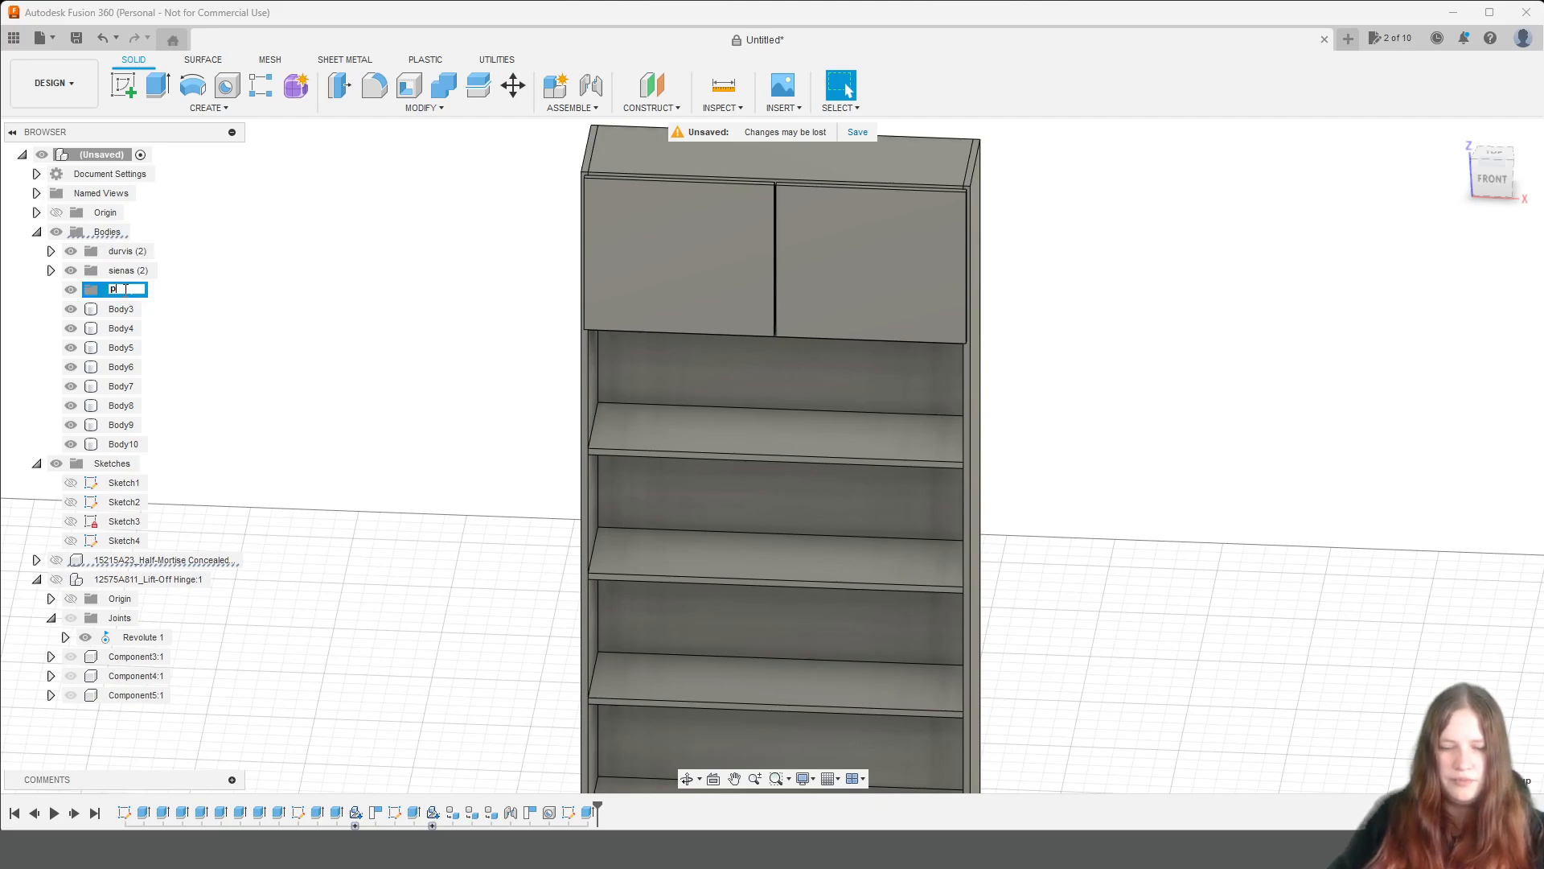
left_click(120, 309)
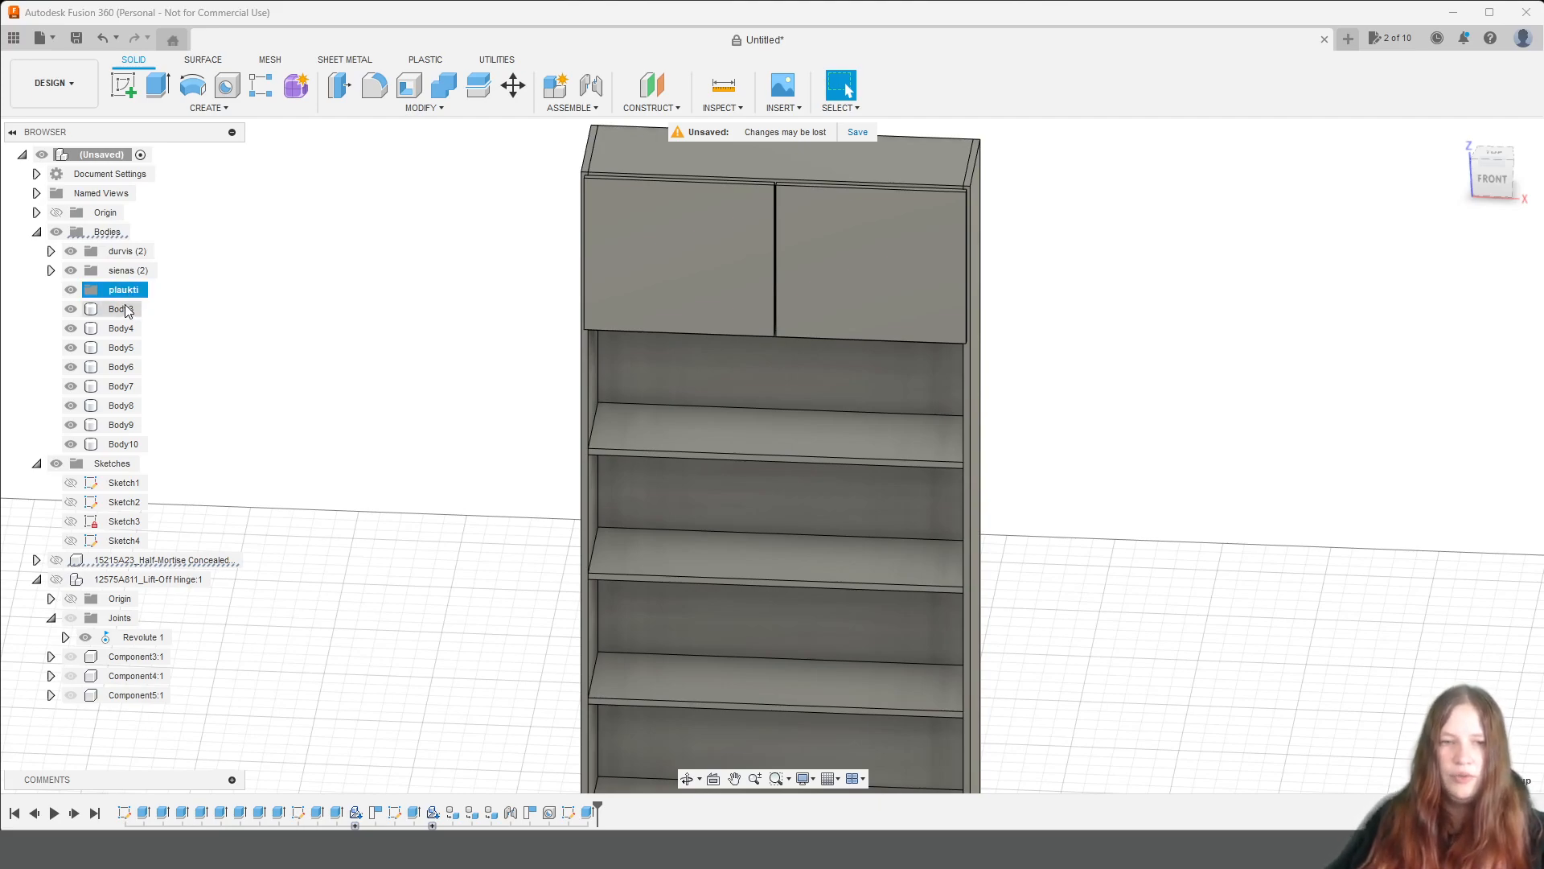
left_click(120, 443, "shift")
left_click_drag(117, 430, 121, 290)
Create an empty body group named atvilkne for the drawer parts.
middle_click_drag(1146, 614, 1124, 310)
scroll(866, 589, "up", 2)
scroll(1054, 644, "up", 1)
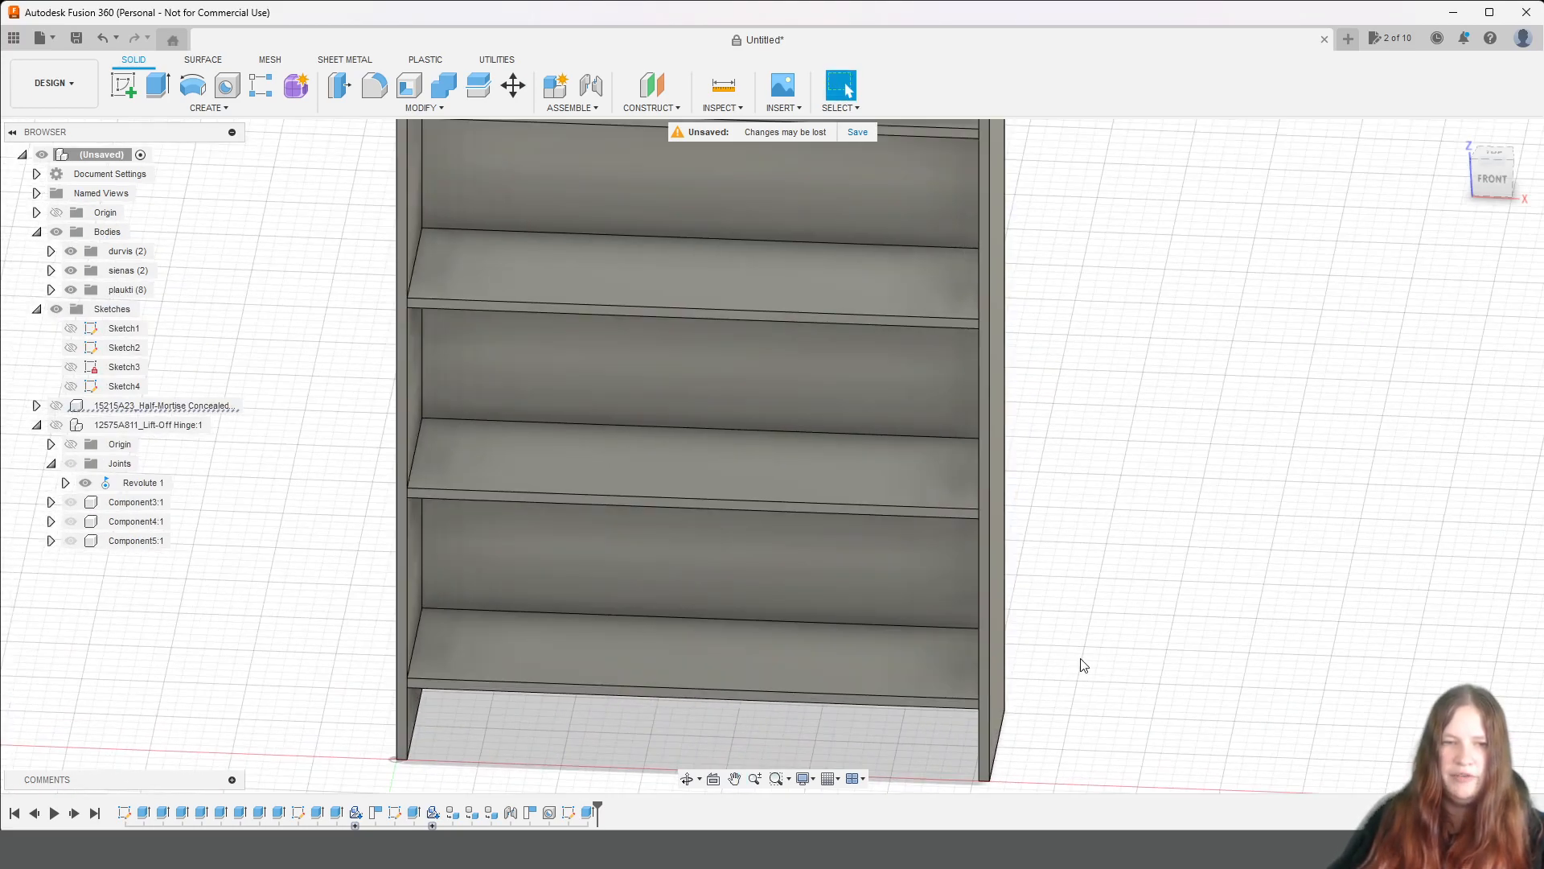
middle_click_drag(1078, 662, 1151, 524)
left_click(84, 234)
right_click(84, 237)
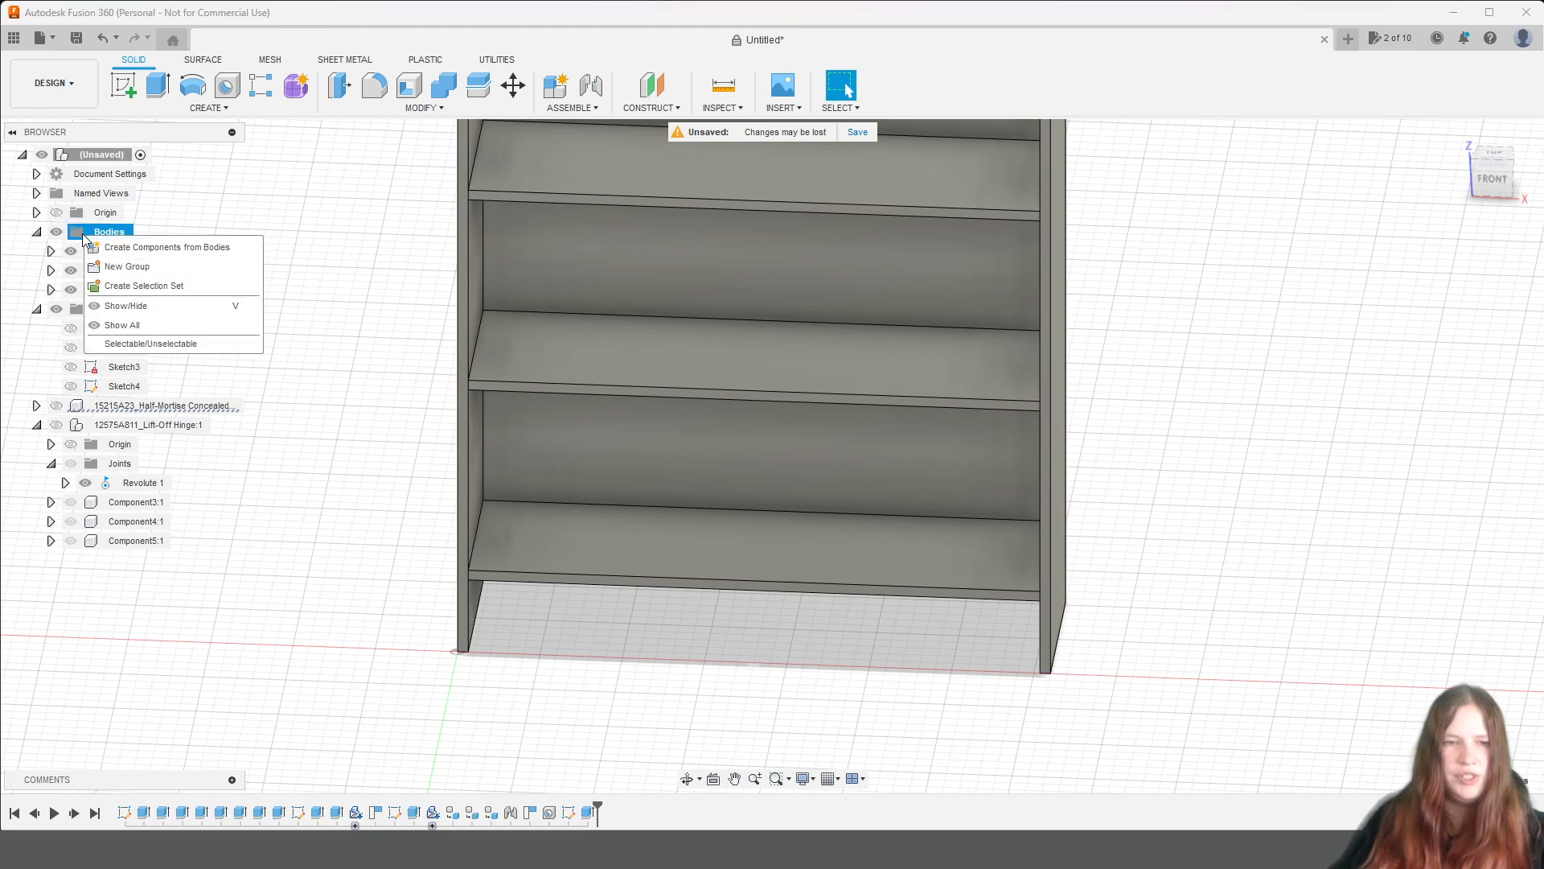
left_click(113, 265)
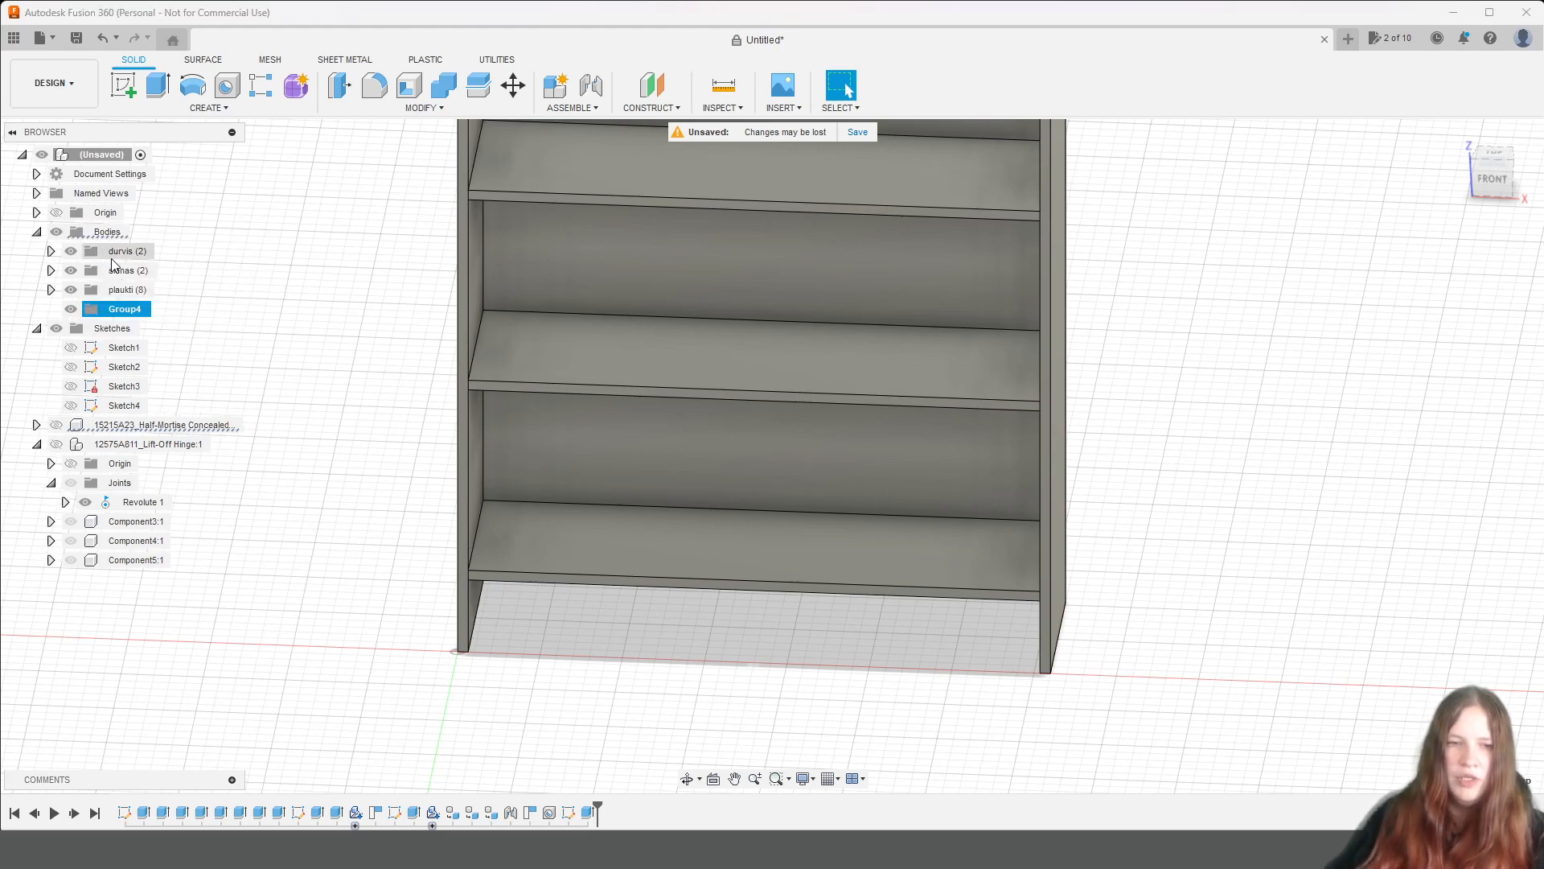
type("atv")
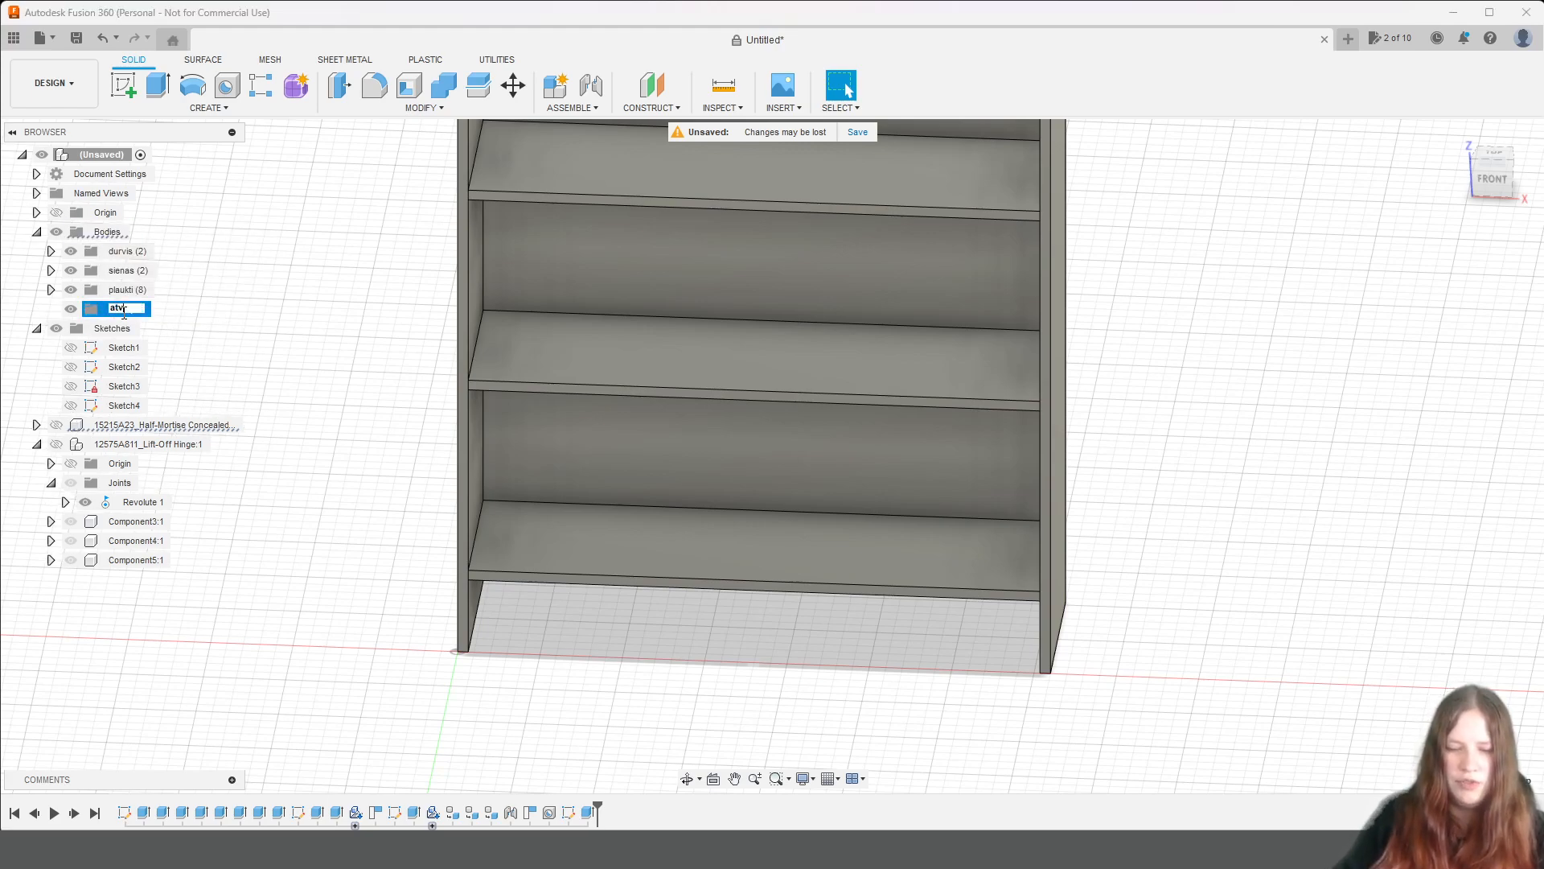
type("ilkne")
key("Return")
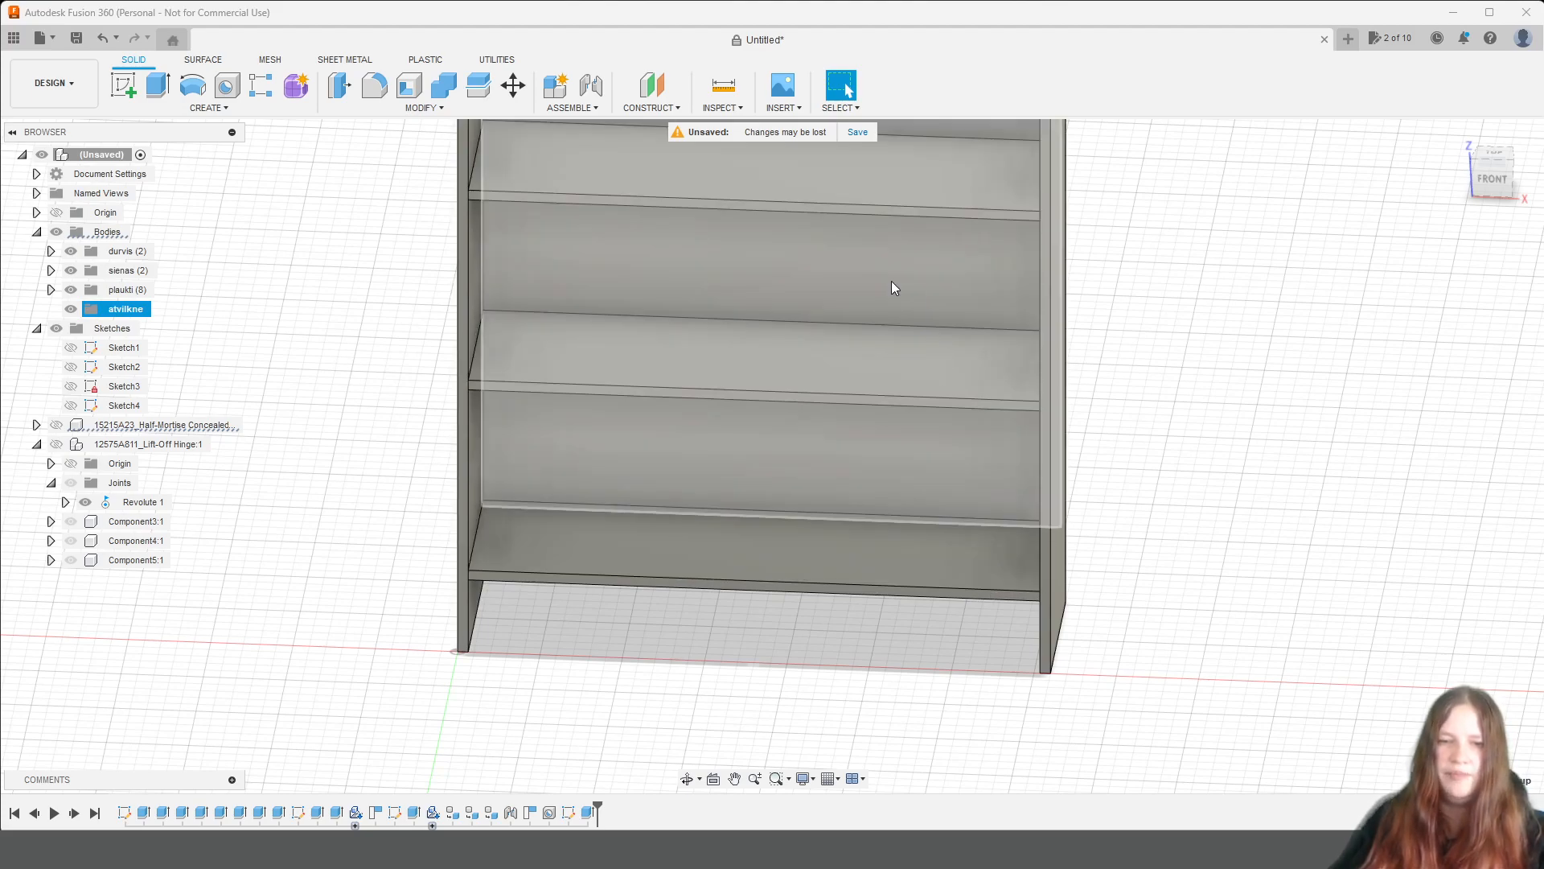
Move the back panel, Body10, out of the plaukti group to the top level of the bodies.
left_click(568, 469)
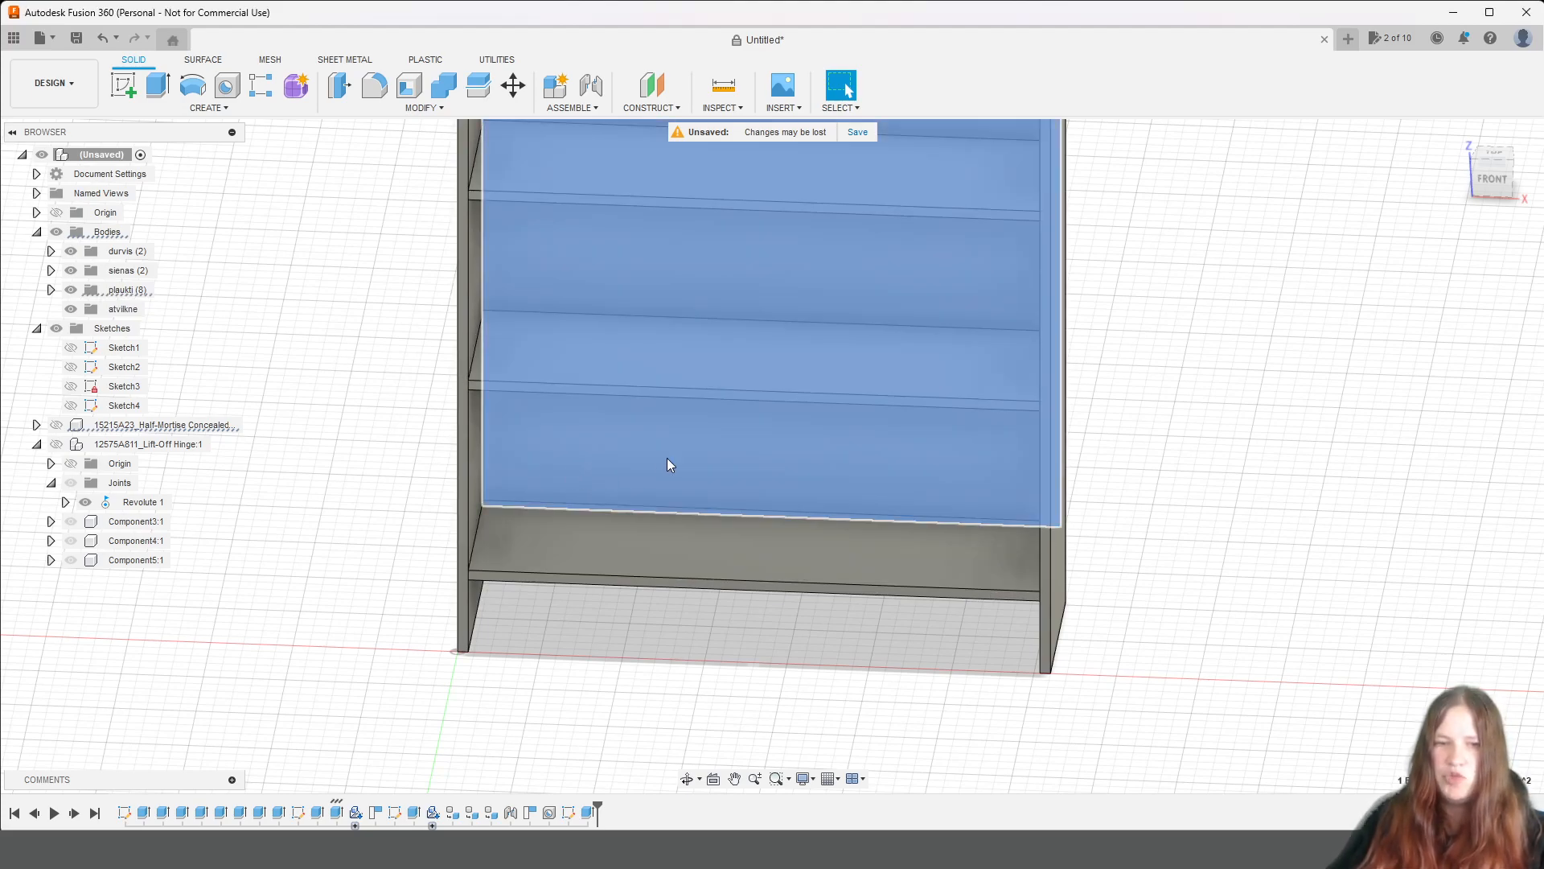
scroll(667, 458, "down", 2)
left_click(51, 290)
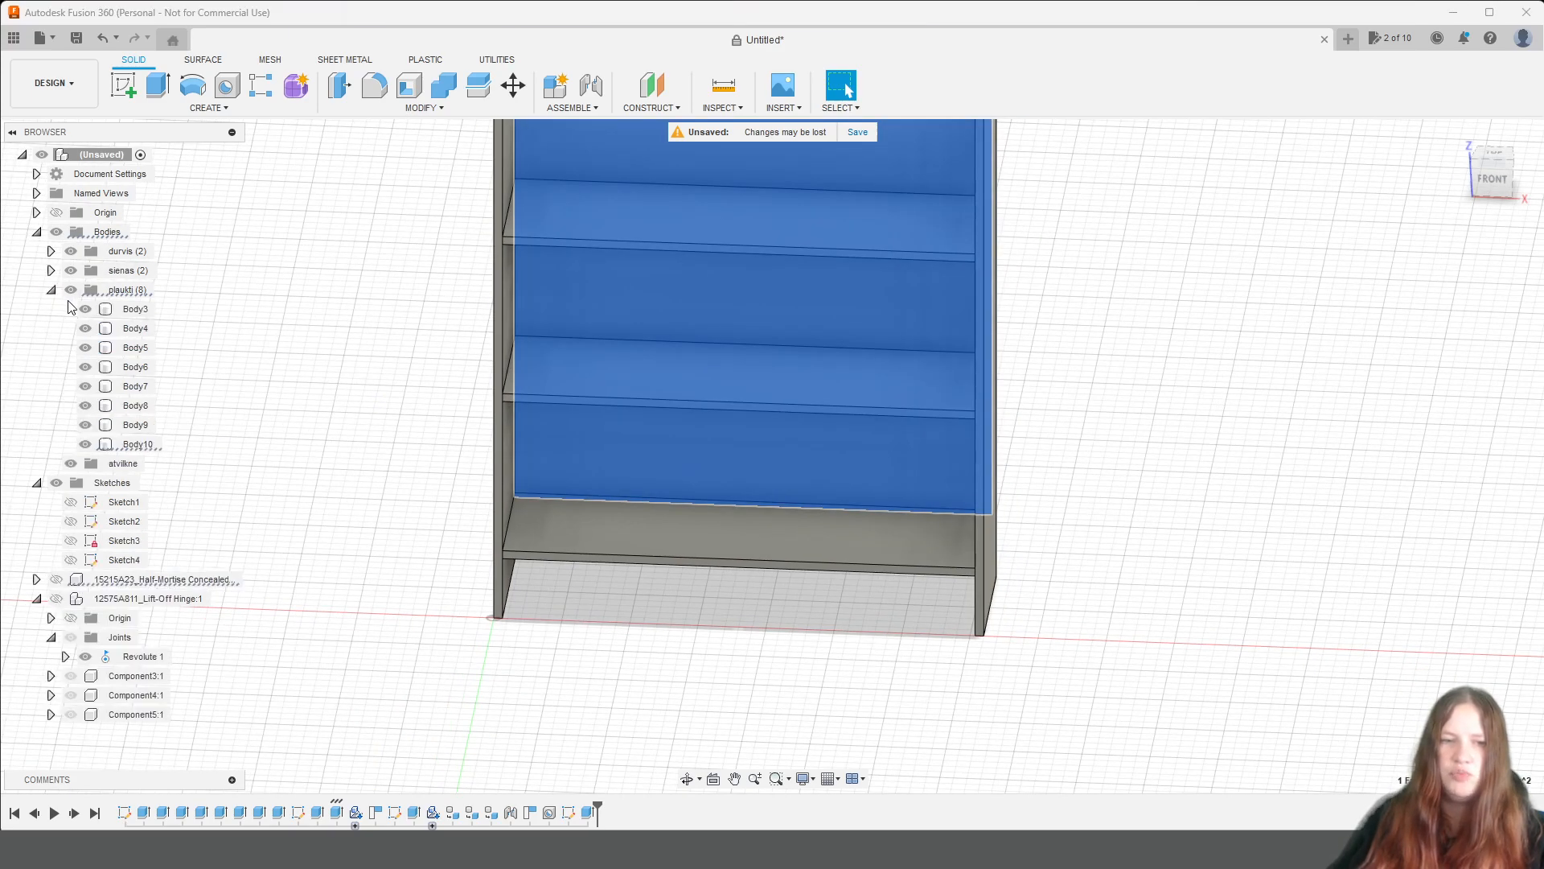
left_click_drag(149, 452, 60, 235)
Rename the back panel body as aizmugure.
left_click(124, 466)
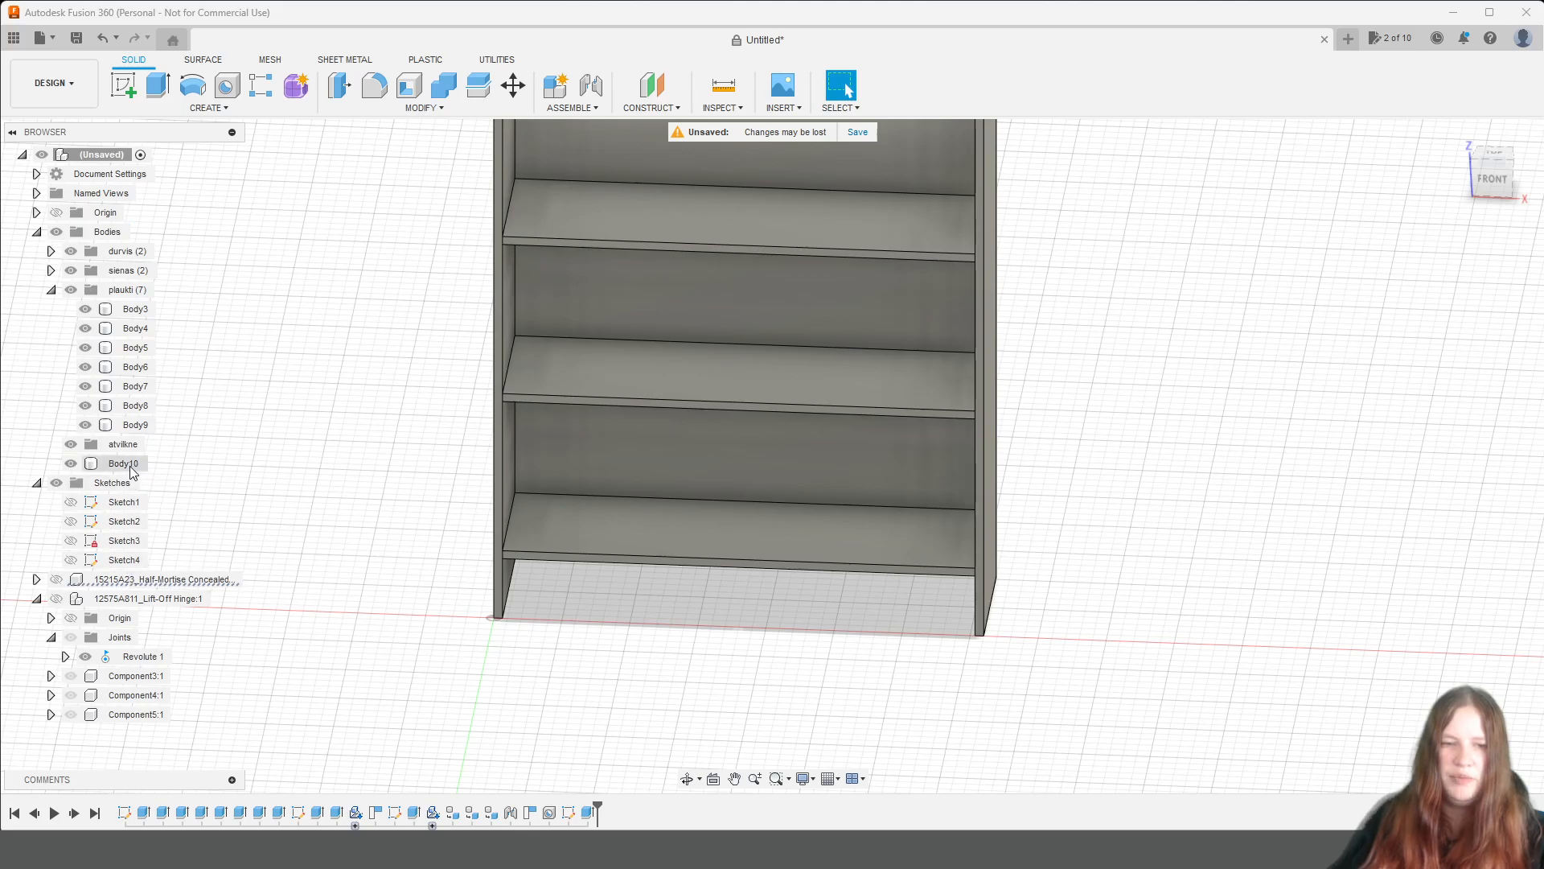
double_click(126, 473)
type("aizmugu")
key("BackSpace")
key("BackSpace")
type("gure")
key("Return")
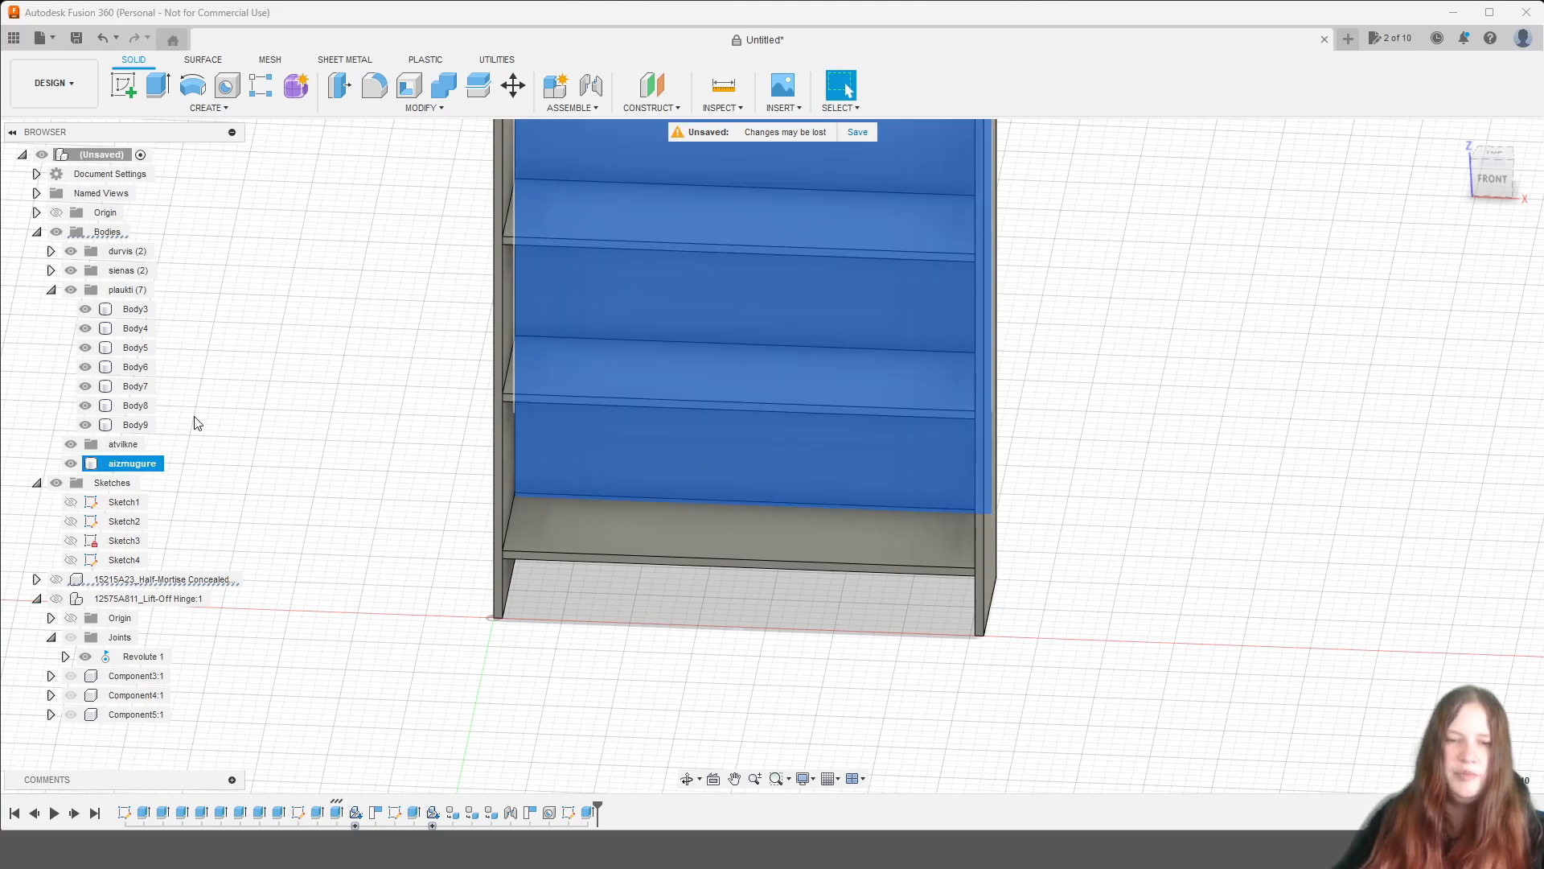
scroll(480, 455, "down", 2)
left_click(432, 451)
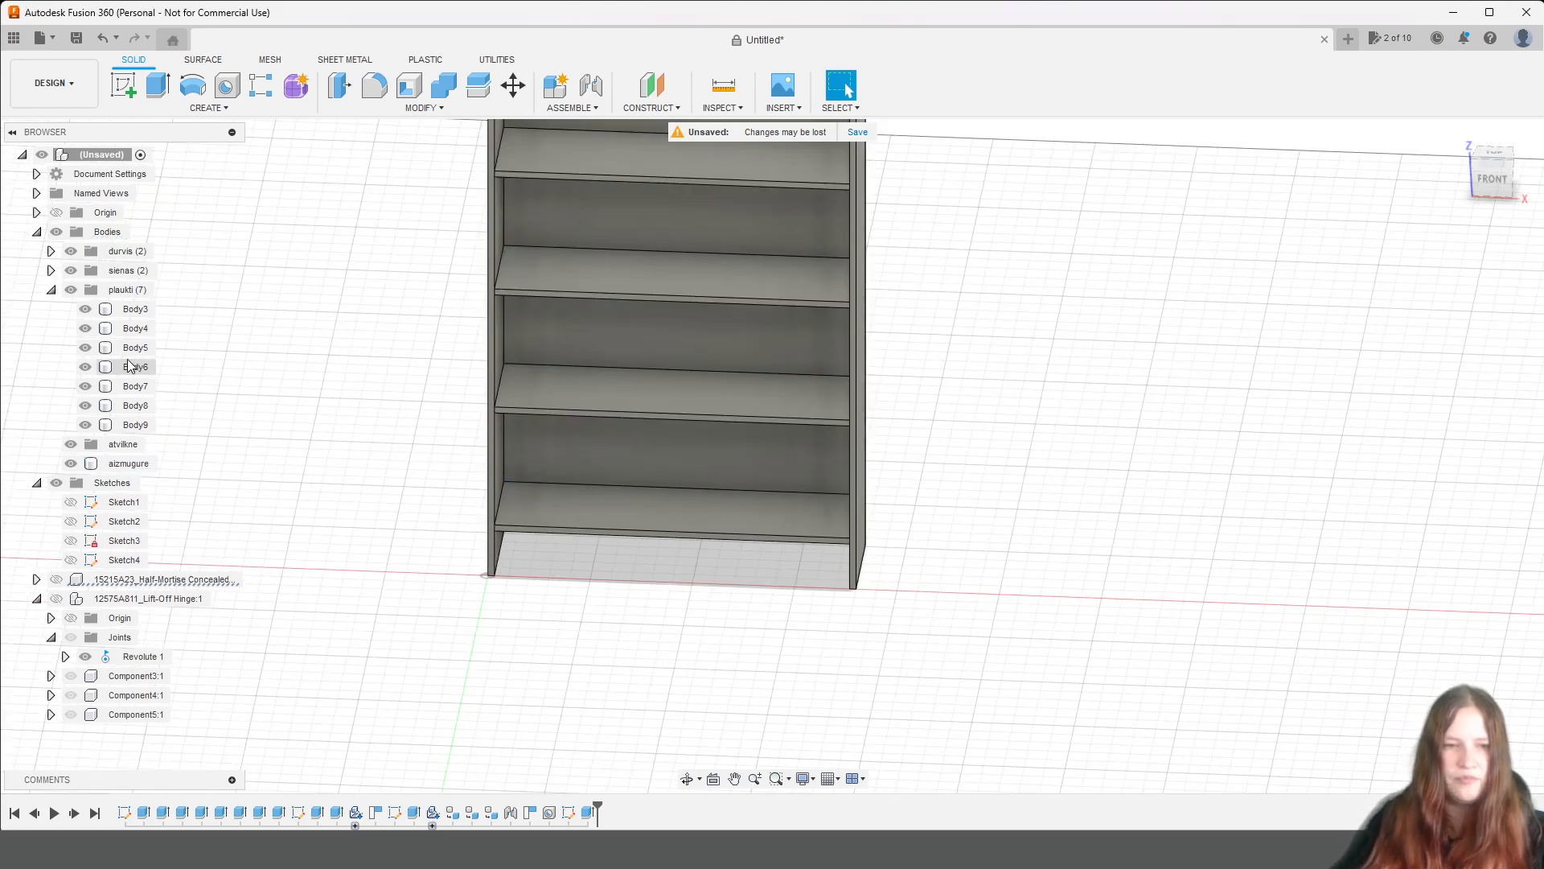
Select the atvilkne group and search the McMaster-Carr component catalog for drawer slides.
left_click(51, 290)
left_click(125, 328)
left_click(123, 308, "shift")
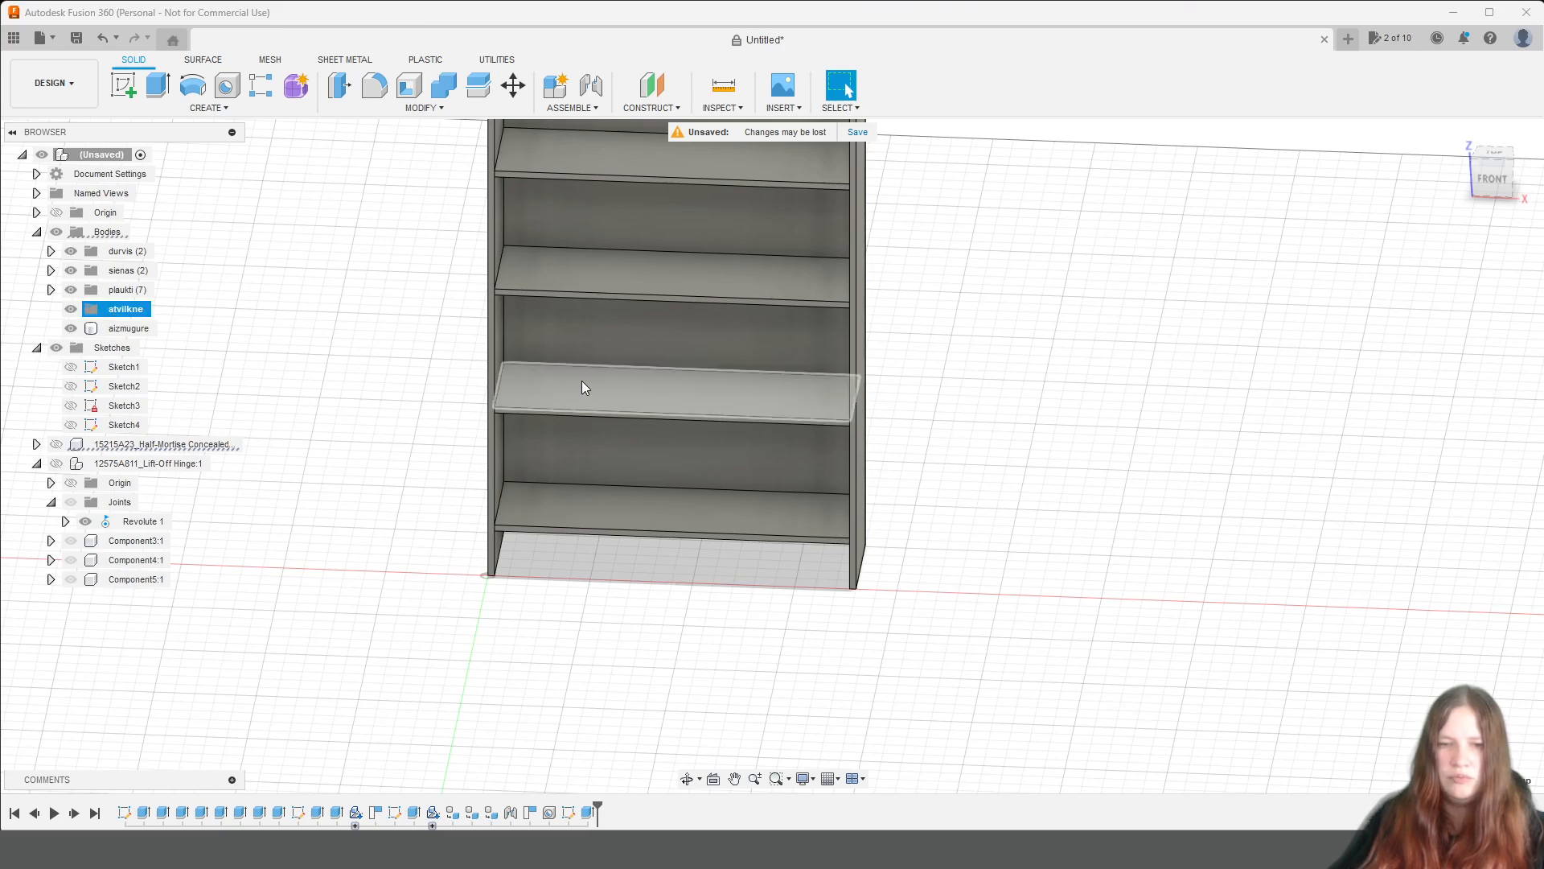
scroll(595, 394, "up", 2)
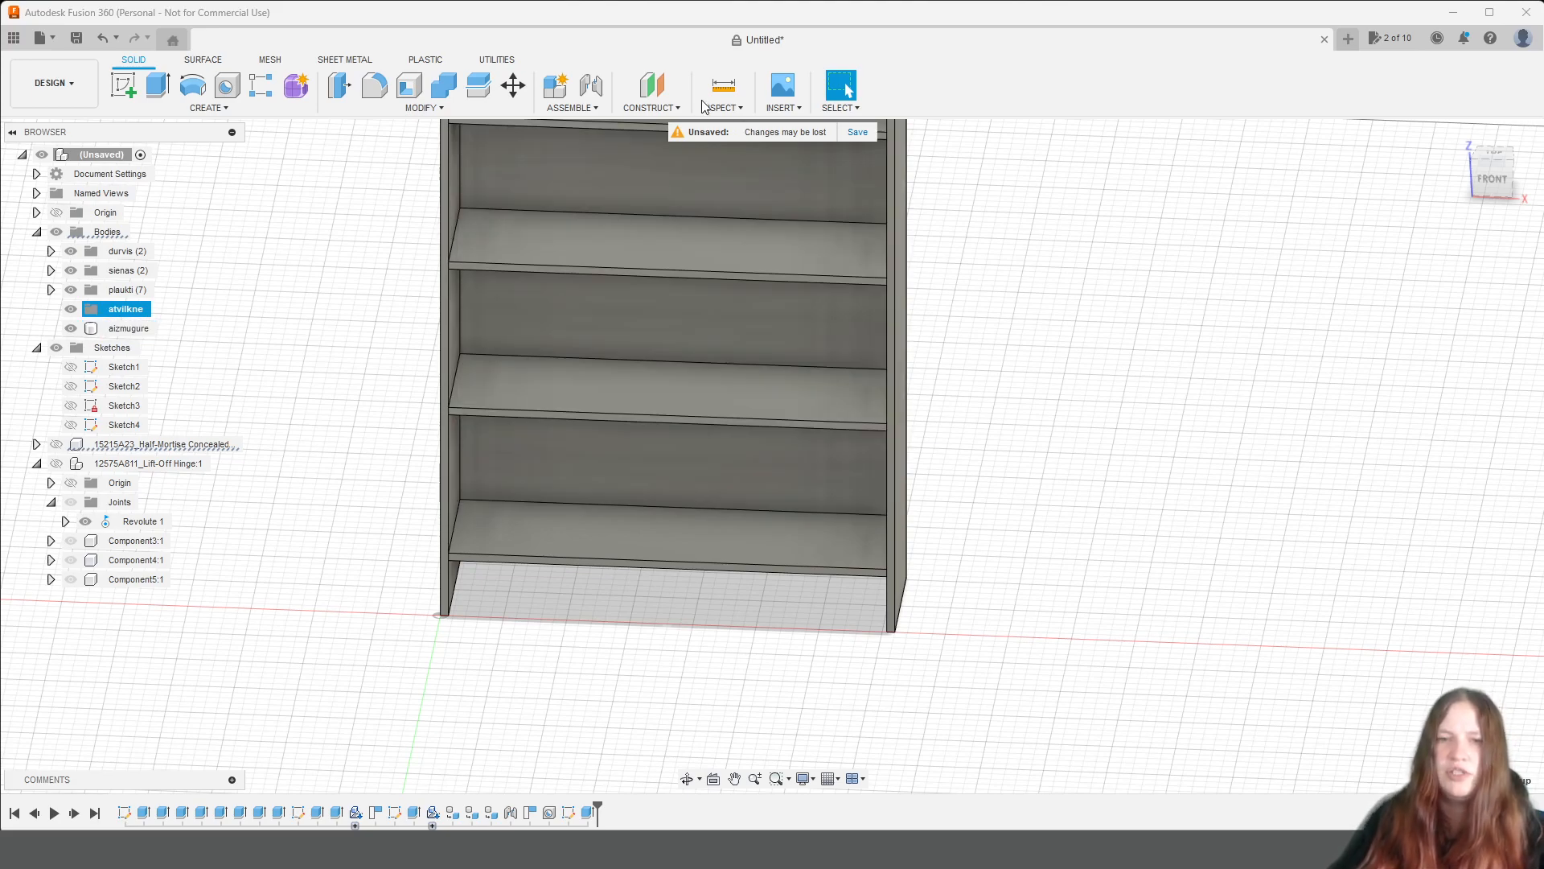
left_click(782, 108)
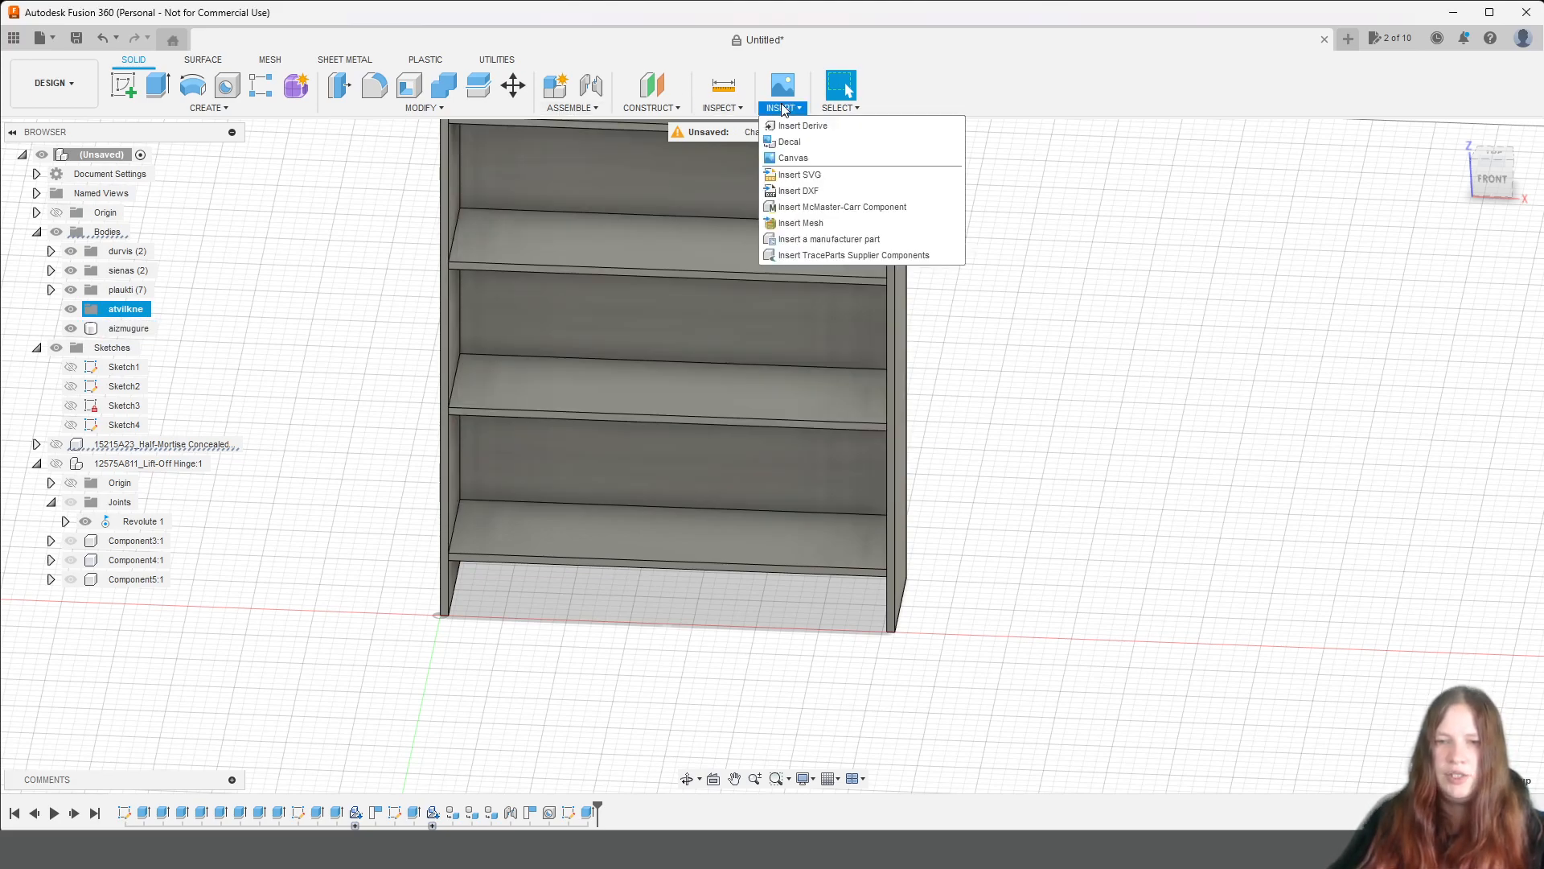
left_click(839, 208)
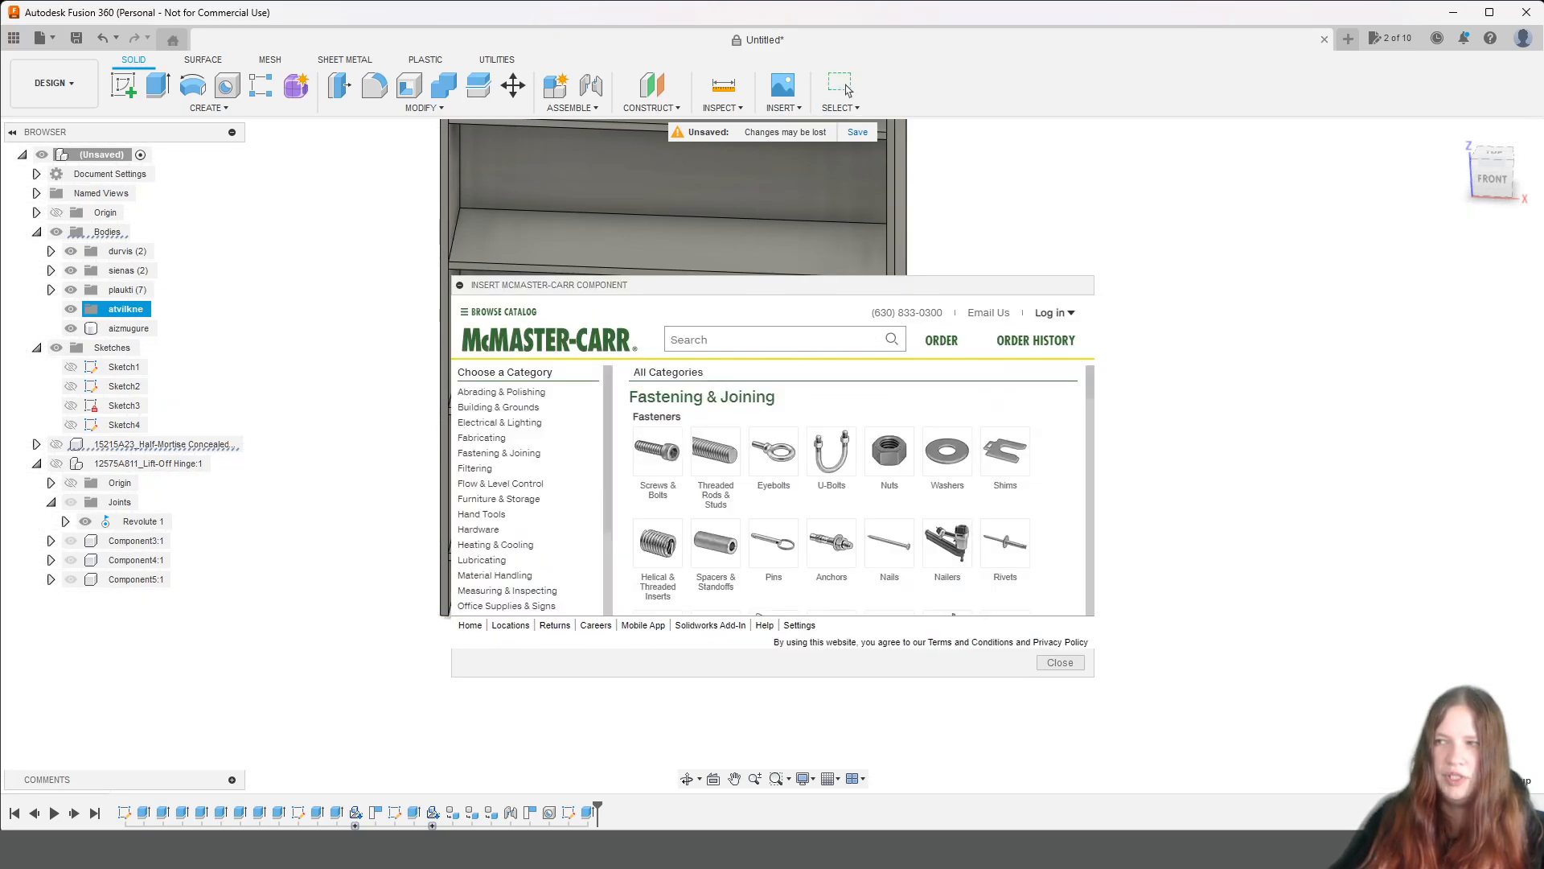
left_click(786, 335)
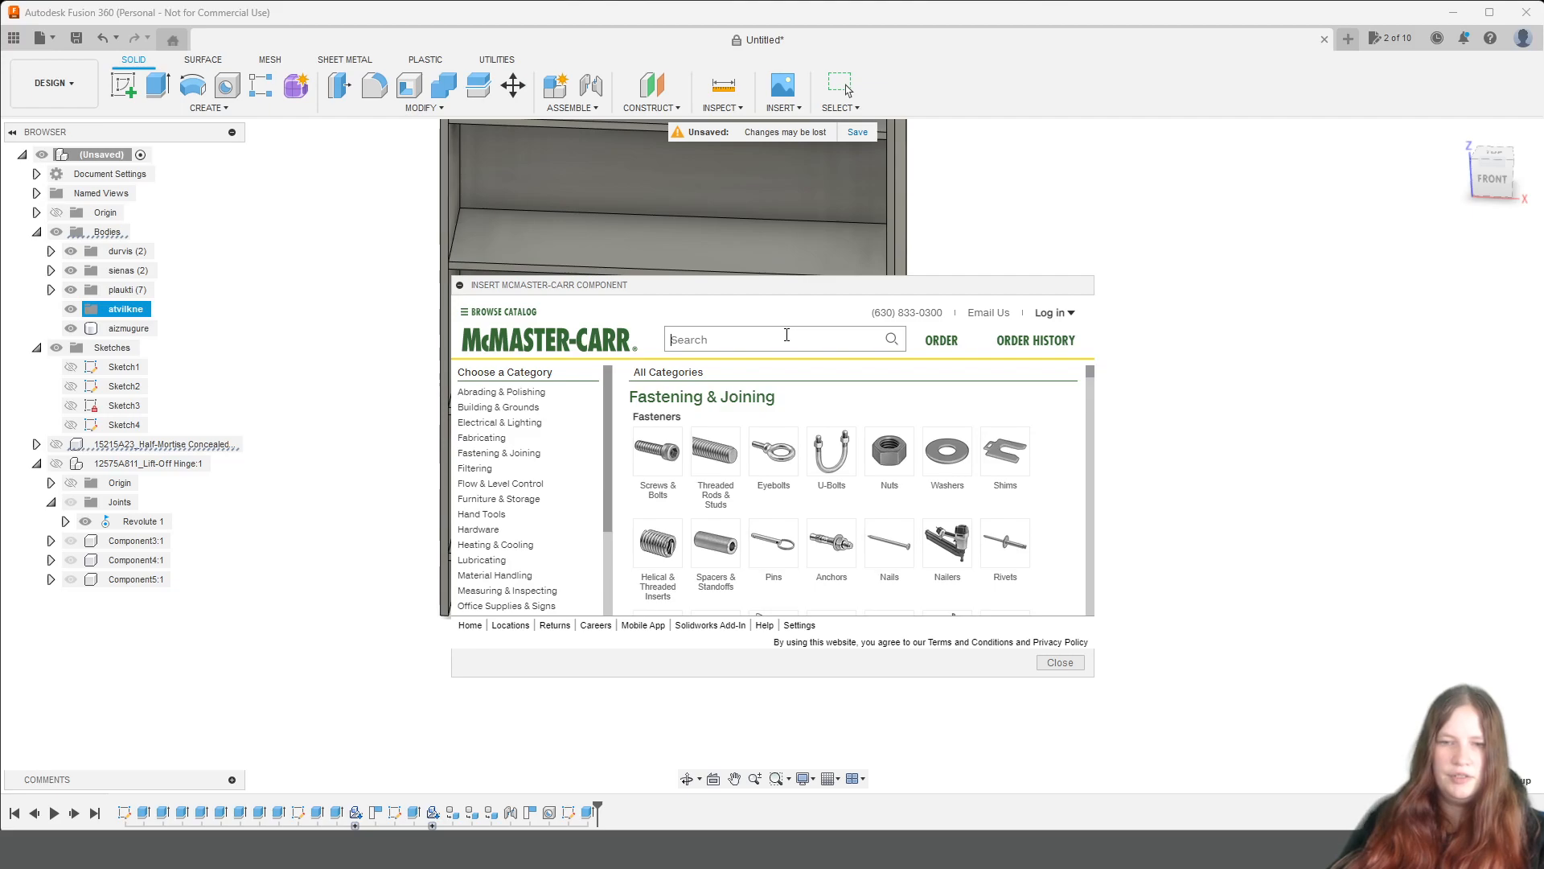
type("drawer")
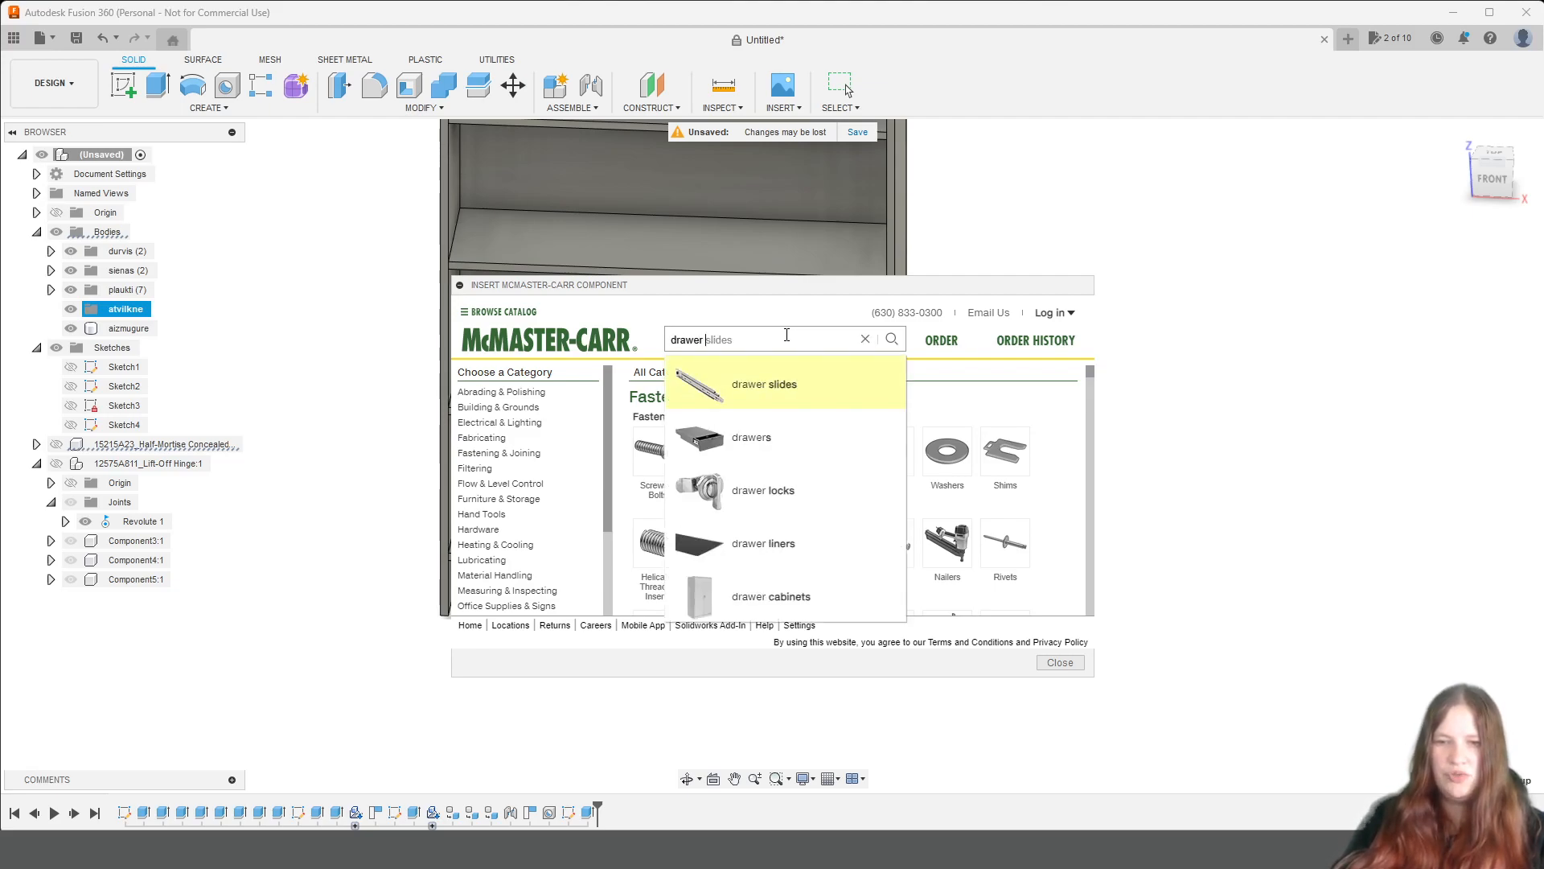
left_click(768, 378)
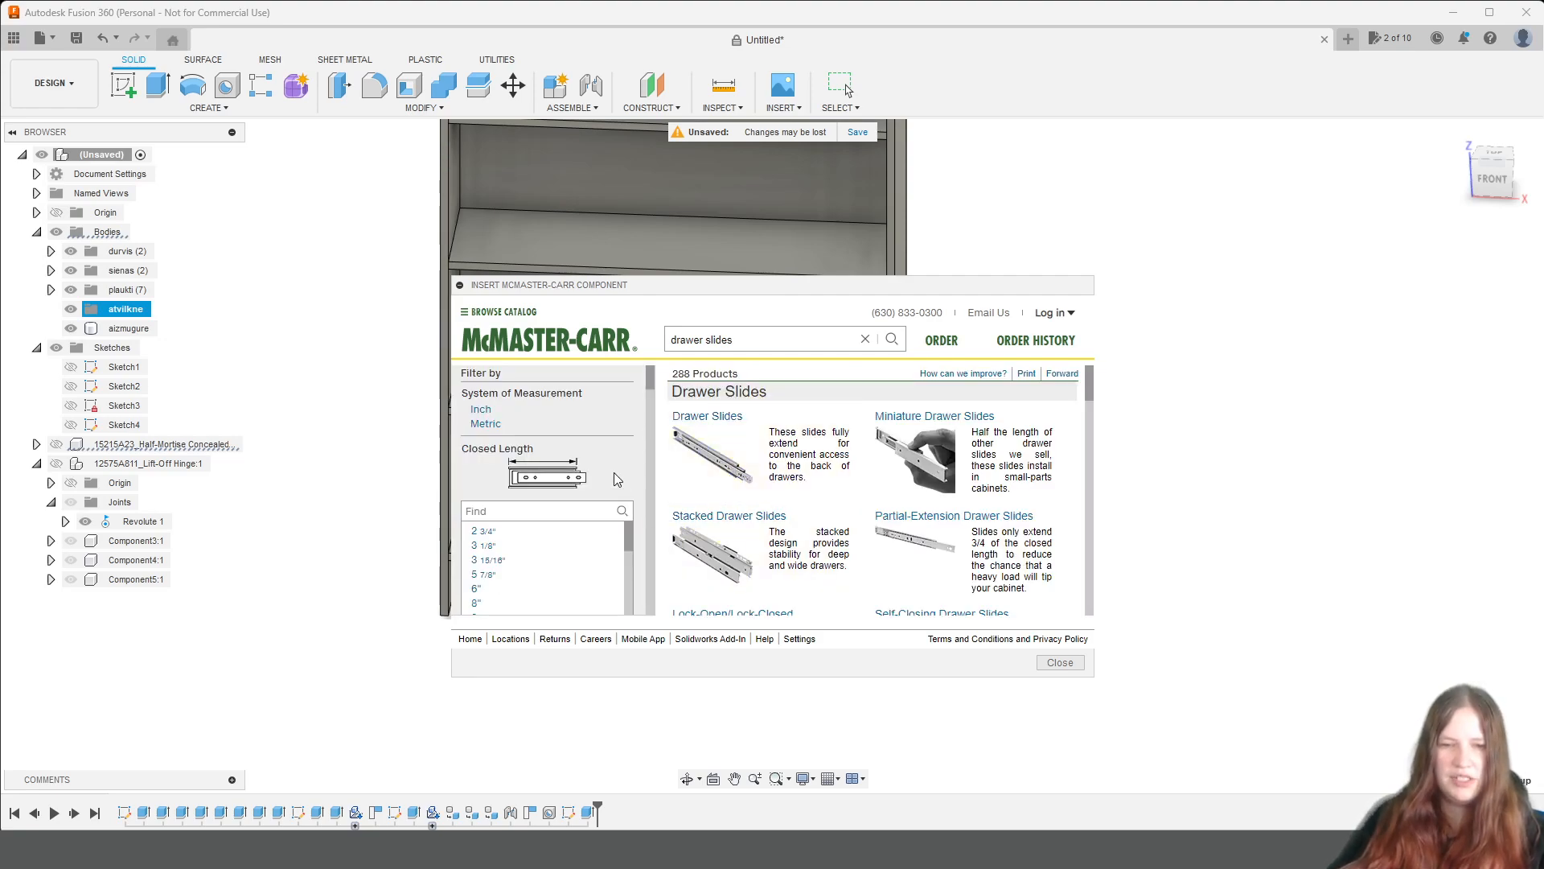
Filter the drawer slides to a 10" closed length and review the matching models.
scroll(618, 479, "down", 3)
scroll(585, 483, "down", 2)
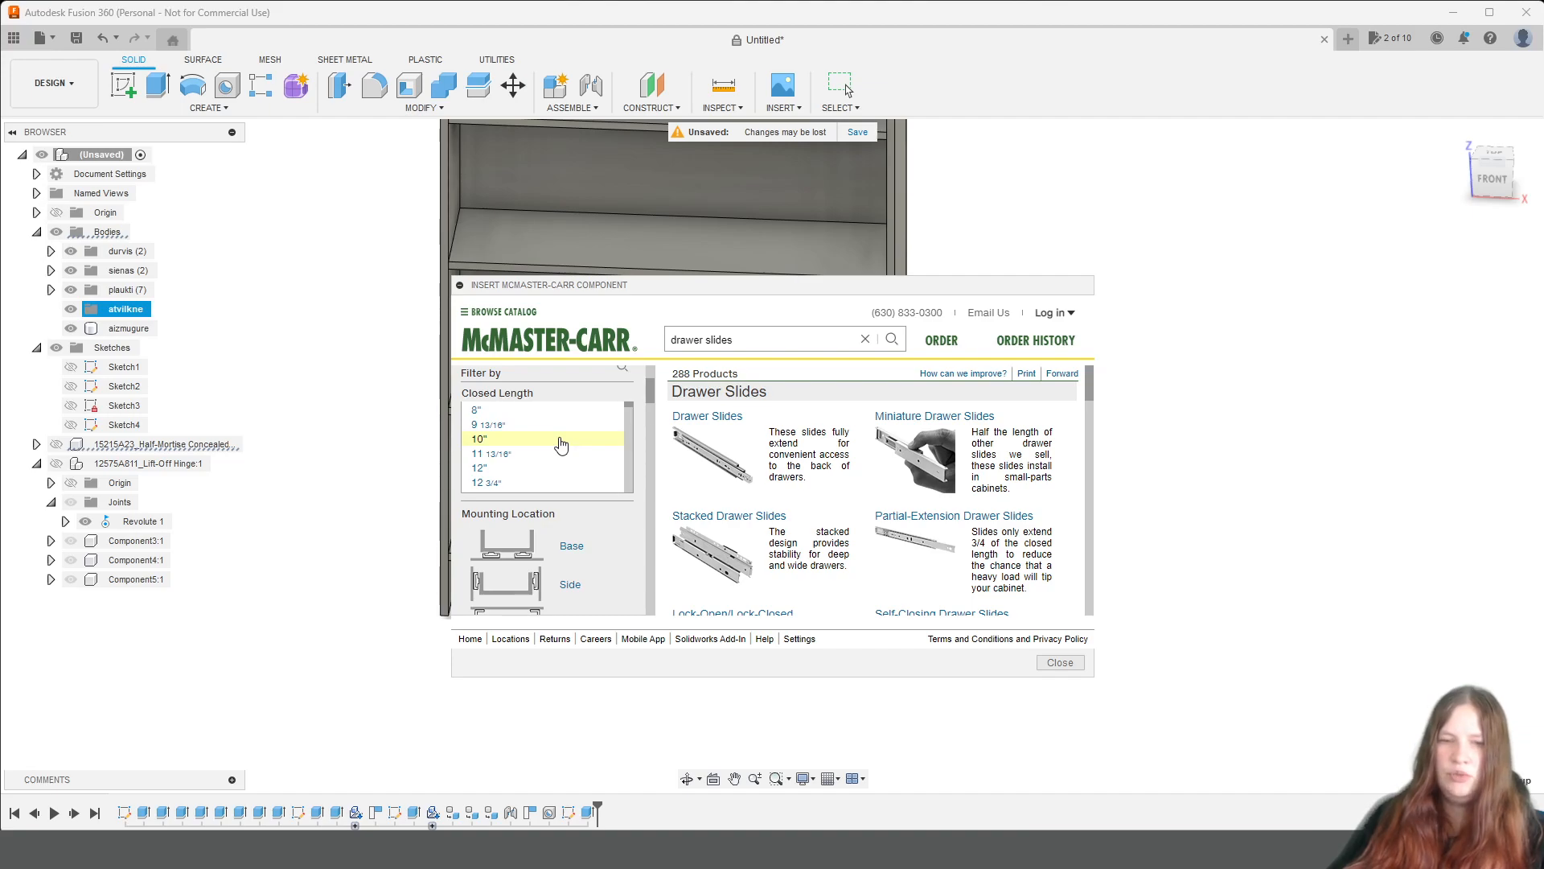
left_click(560, 444)
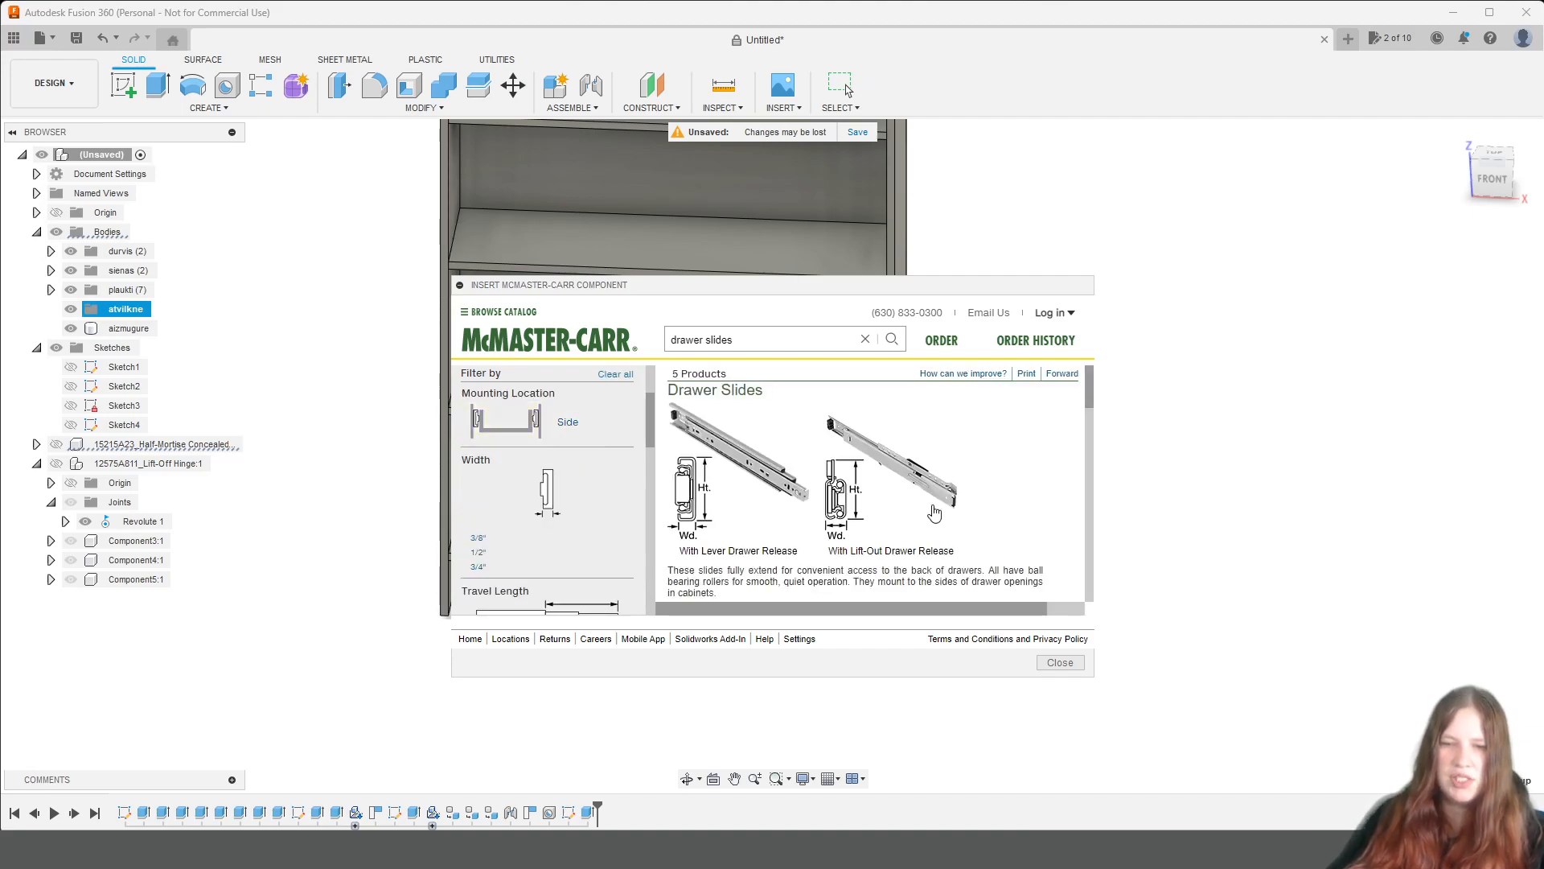
scroll(1053, 510, "down", 1)
scroll(1054, 508, "up", 1)
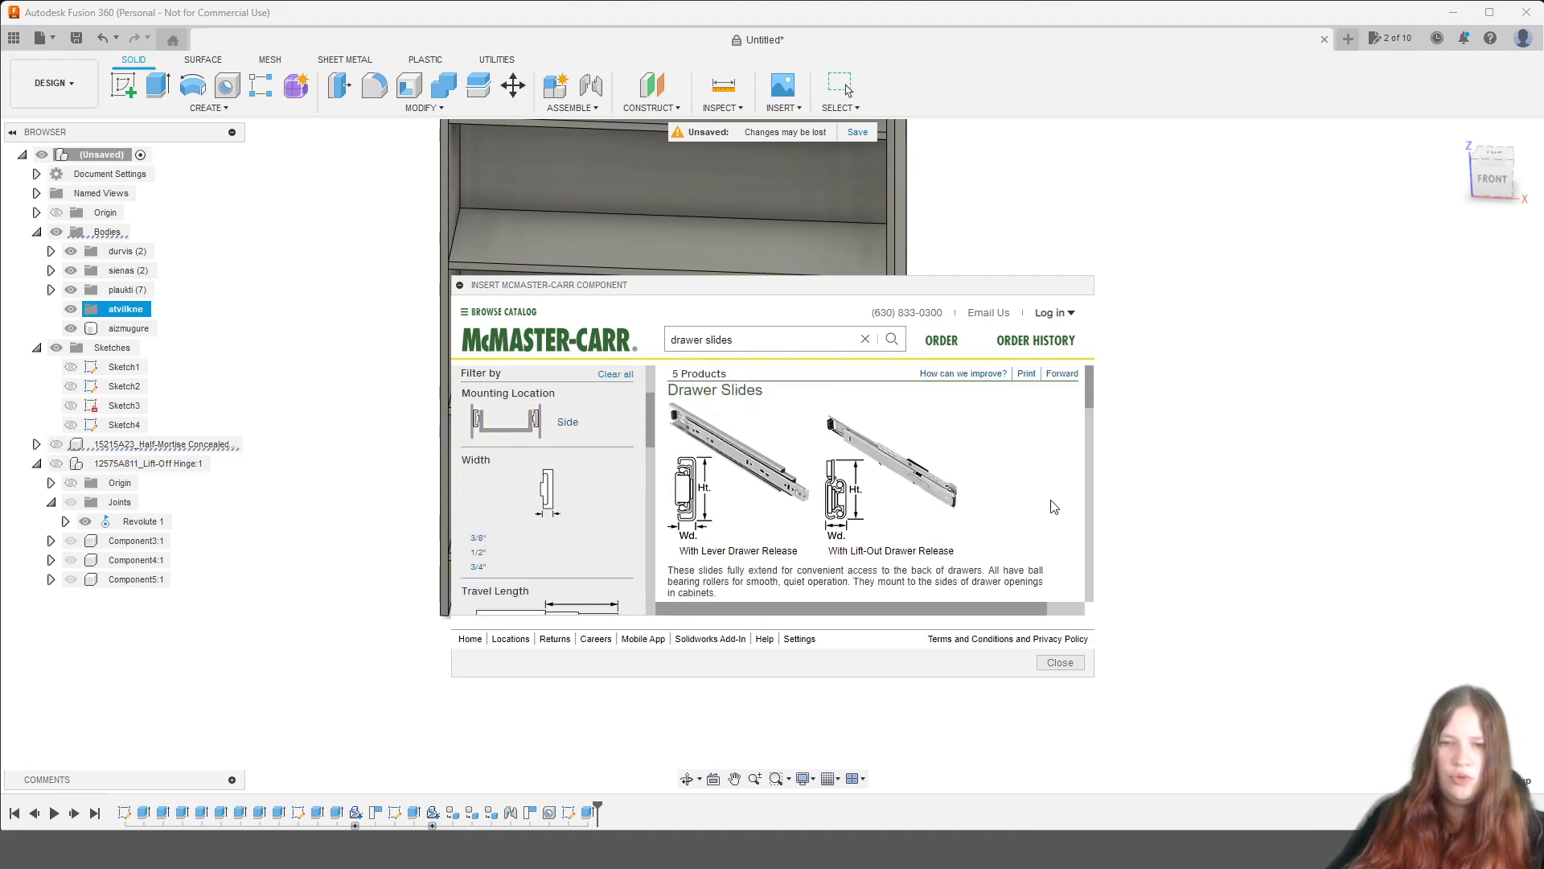
scroll(1054, 507, "down", 3)
scroll(1054, 507, "up", 1)
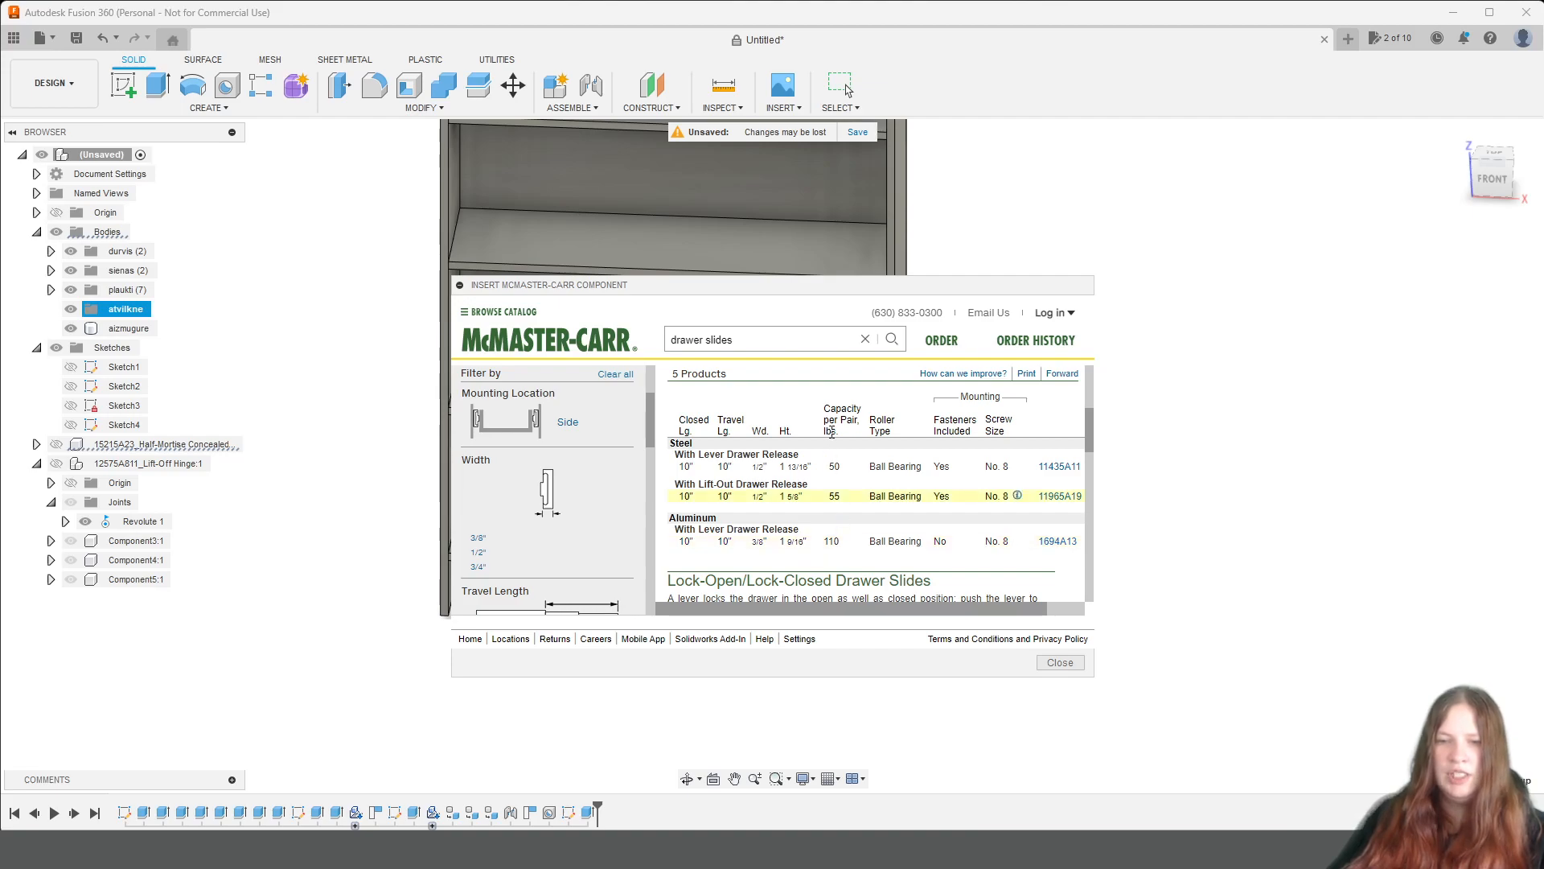
Insert the aluminum lever-release drawer slide 1694A13 with 10" closed length as a 3-D SAT model.
left_click(834, 554)
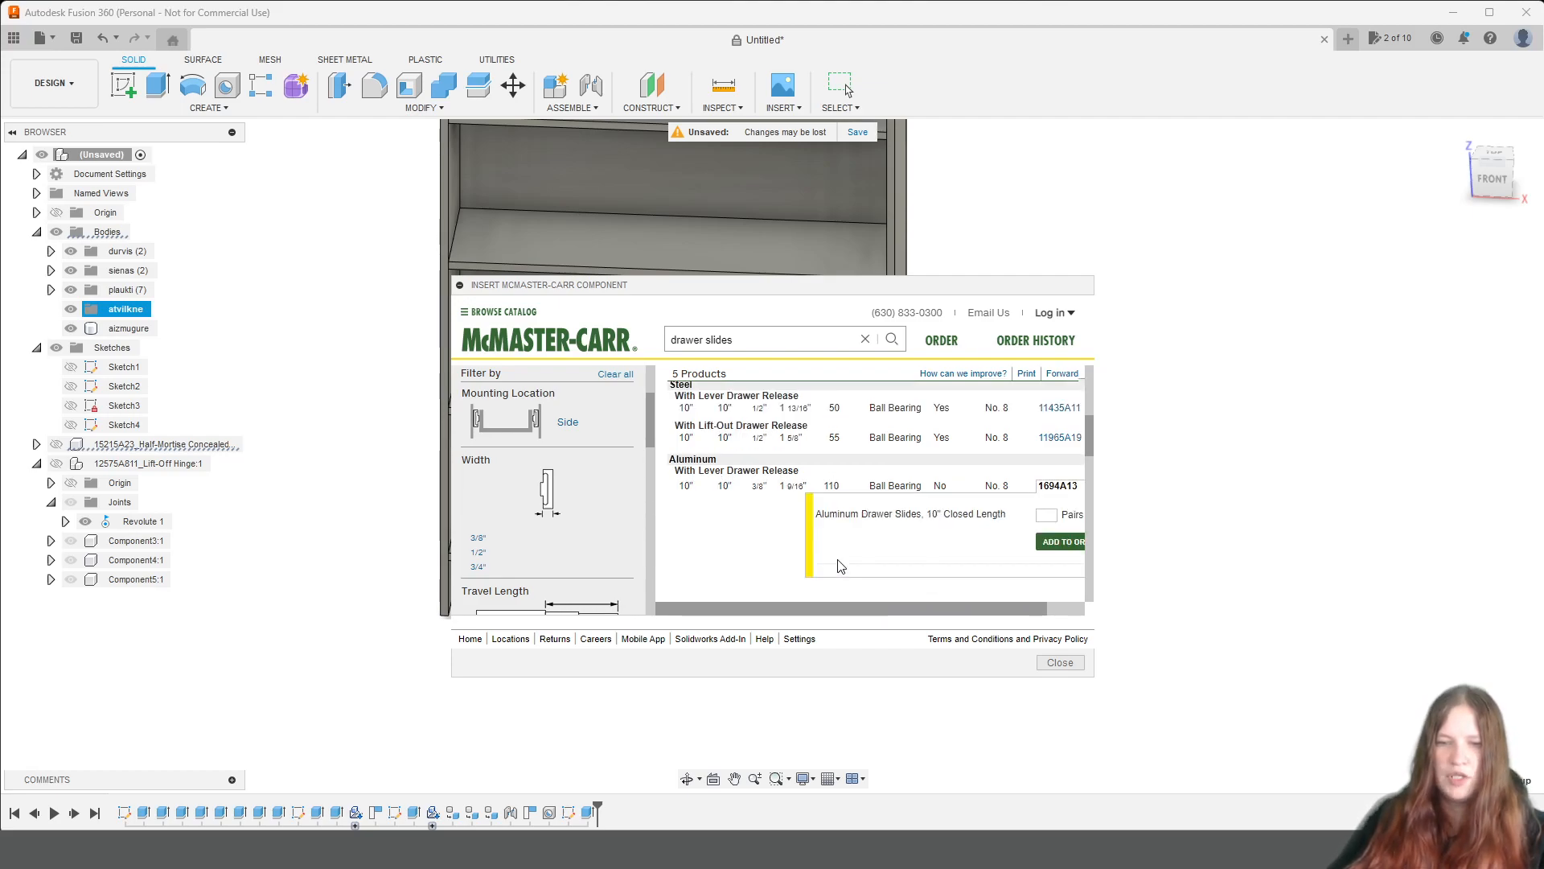
scroll(1000, 566, "down", 2)
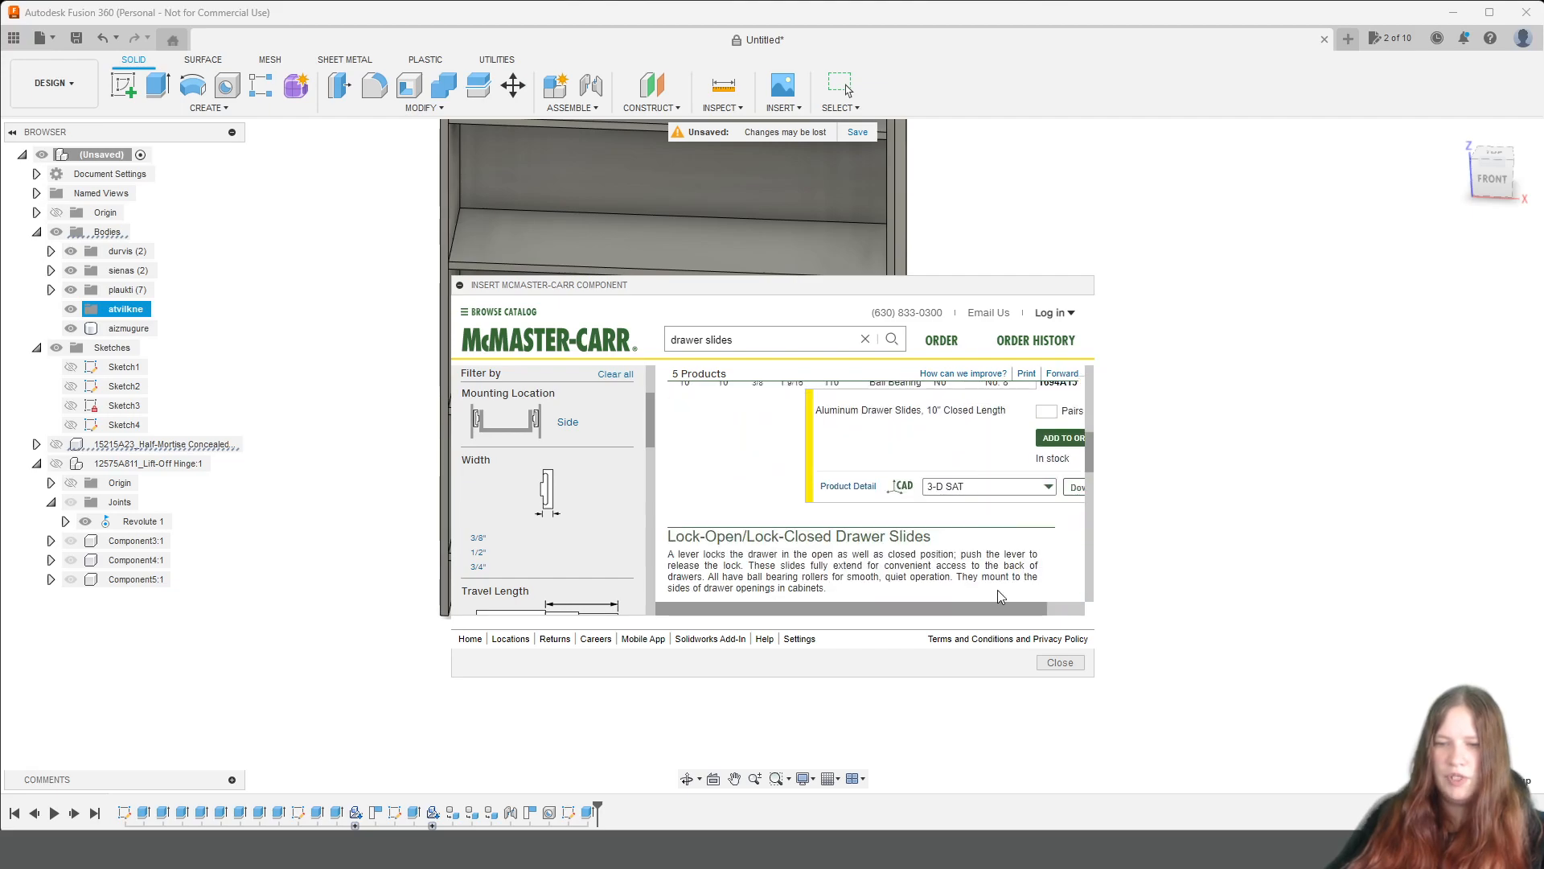
left_click_drag(1008, 620, 1052, 615)
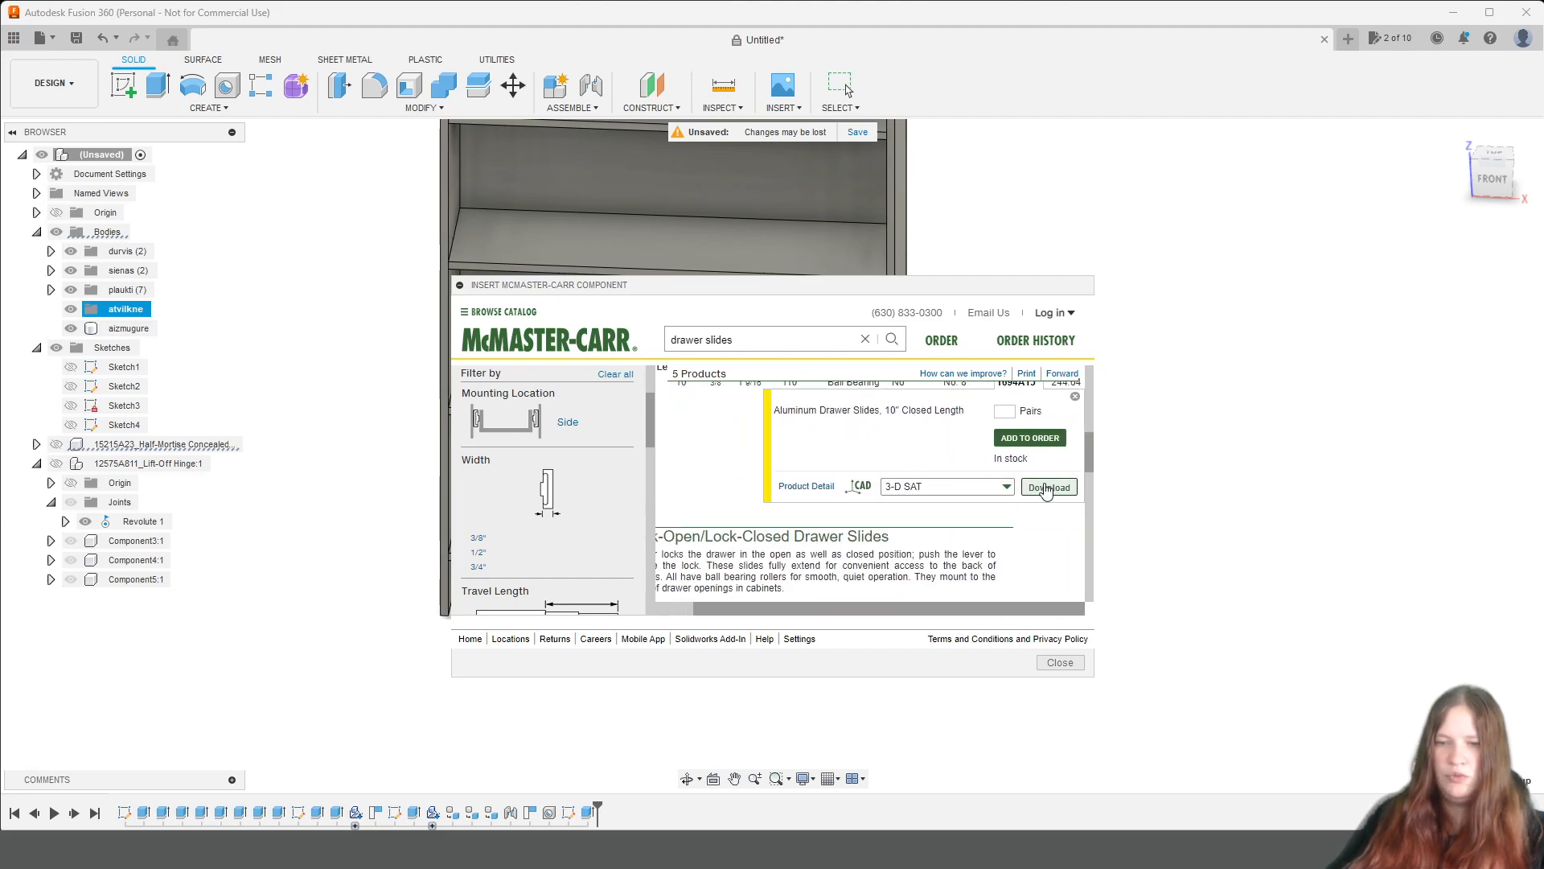
left_click(1047, 491)
Rotate the inserted drawer slide to run along the unit's depth and move it 21 mm in X against the side panel's inner face.
scroll(683, 607, "up", 5)
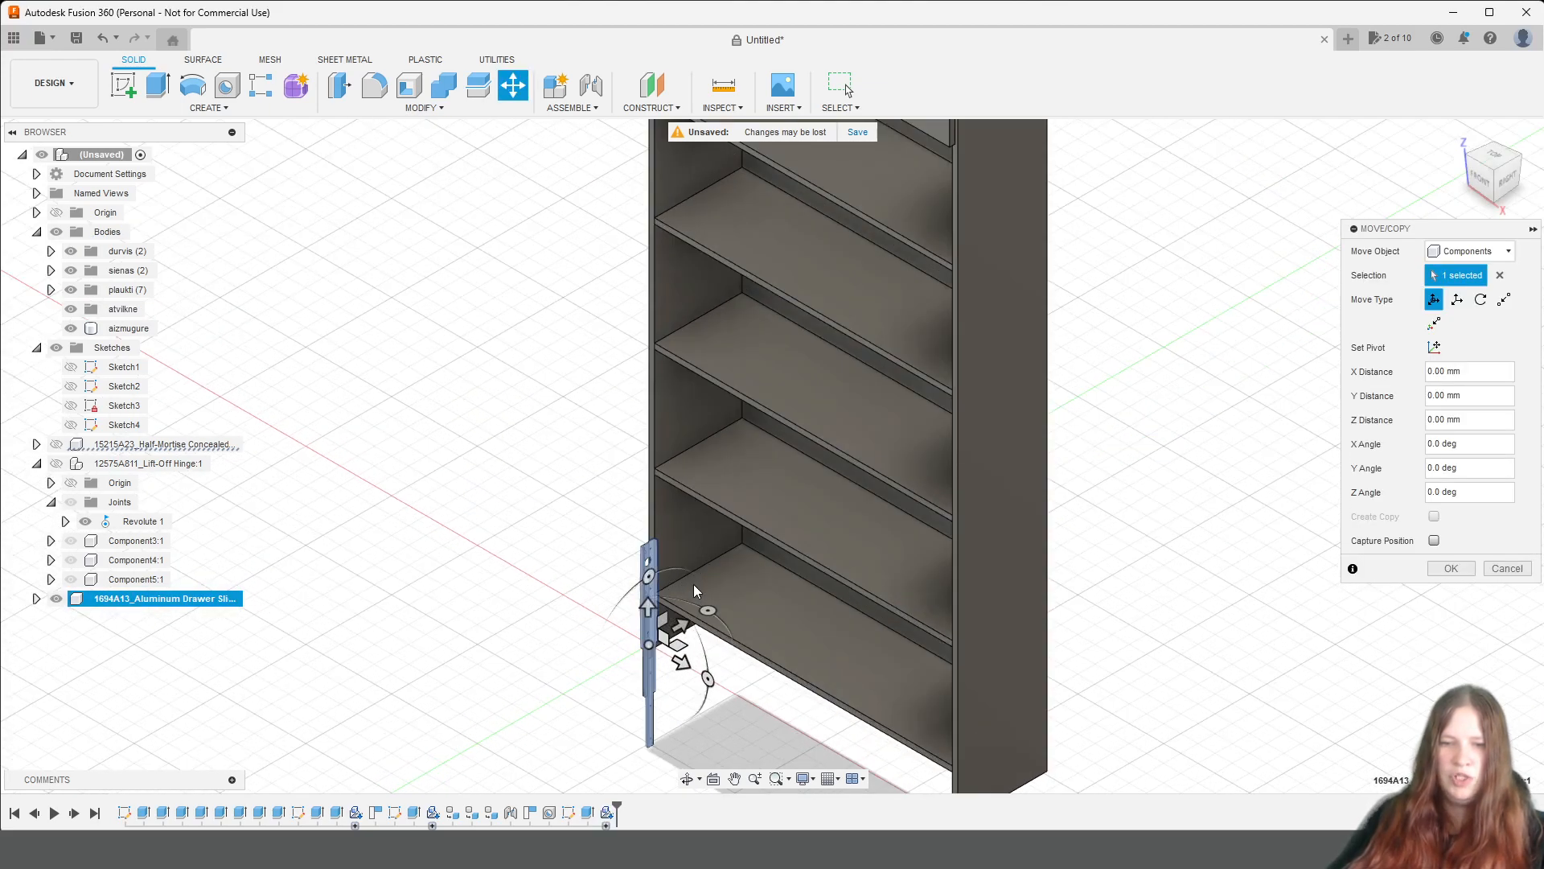
left_click_drag(692, 633, 757, 585)
scroll(676, 646, "up", 2)
left_click_drag(650, 684, 606, 633)
mouse_move(606, 632)
middle_mouse_down("shift")
mouse_move(623, 555)
mouse_move(613, 458)
middle_mouse_up("shift")
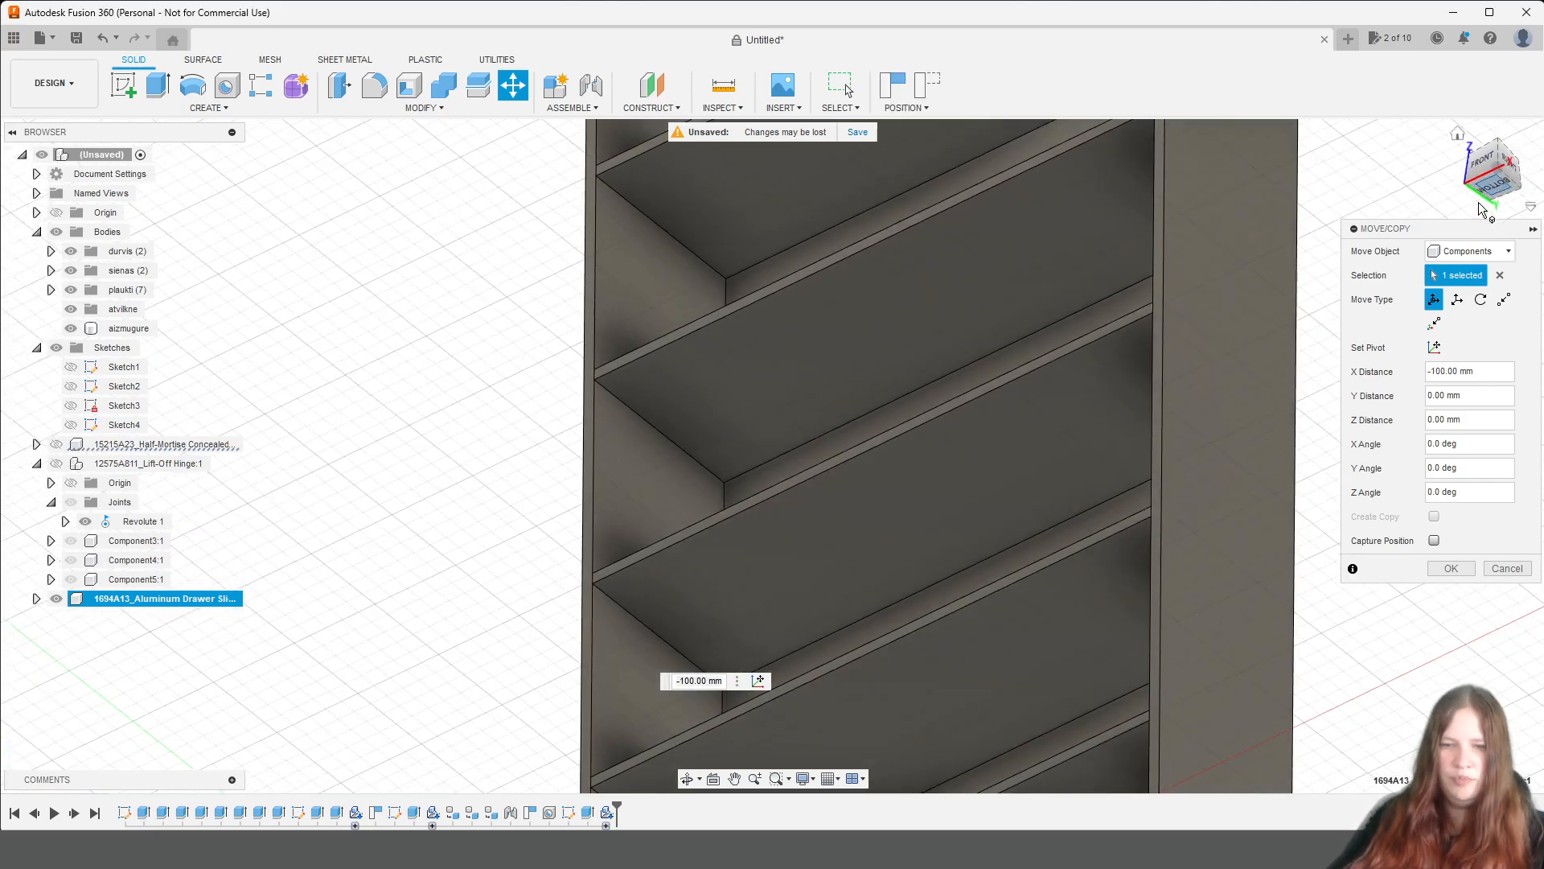
left_click(1490, 186)
left_click_drag(414, 391, 521, 390)
scroll(470, 405, "up", 10)
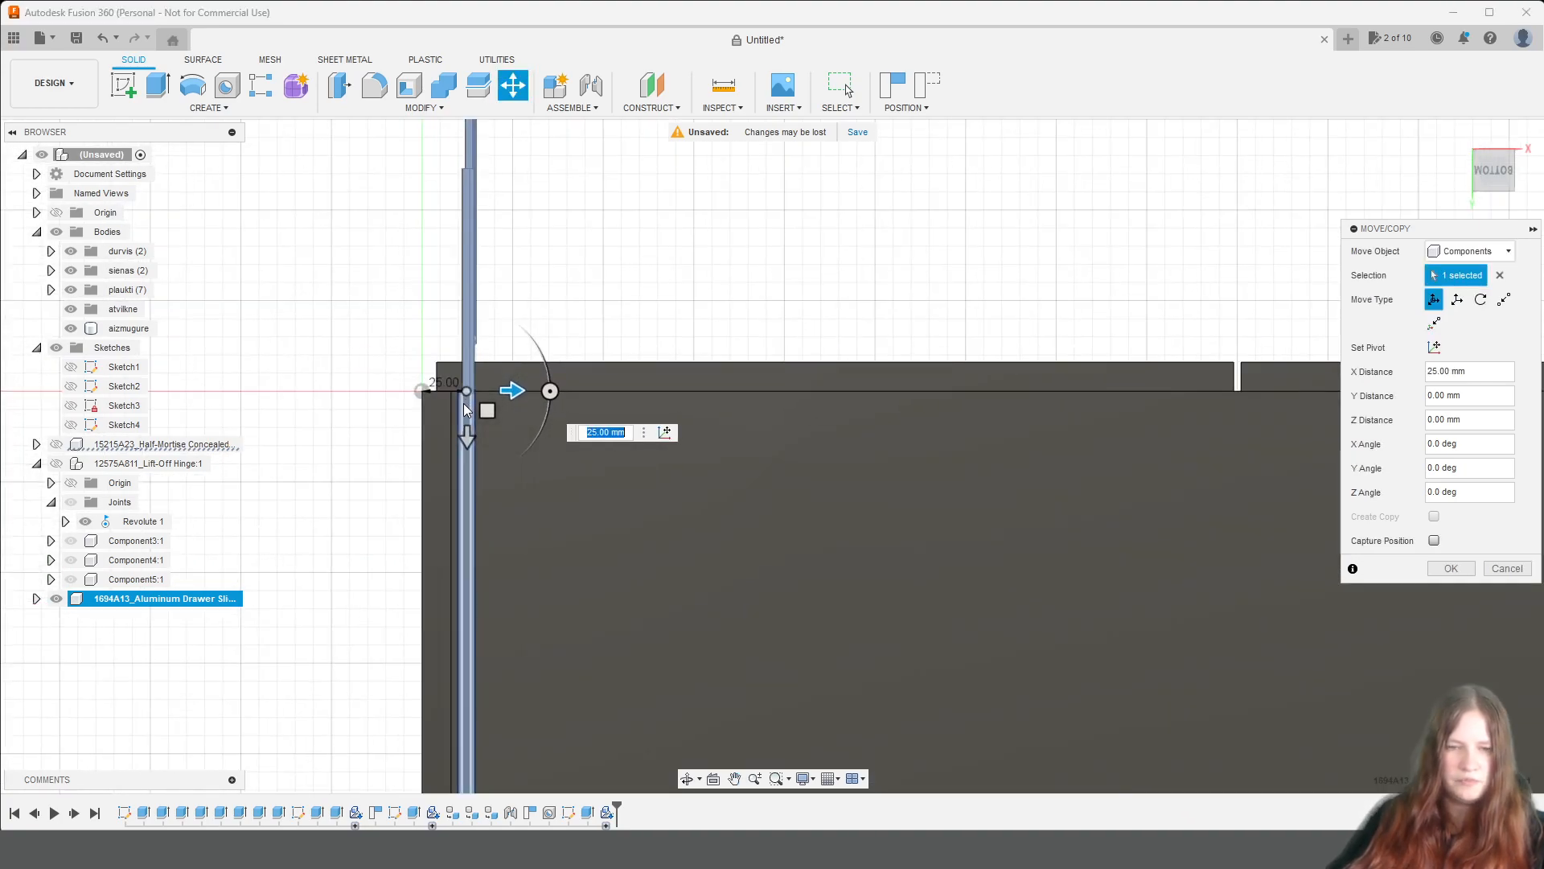
left_click_drag(516, 317, 473, 316)
scroll(684, 346, "down", 5)
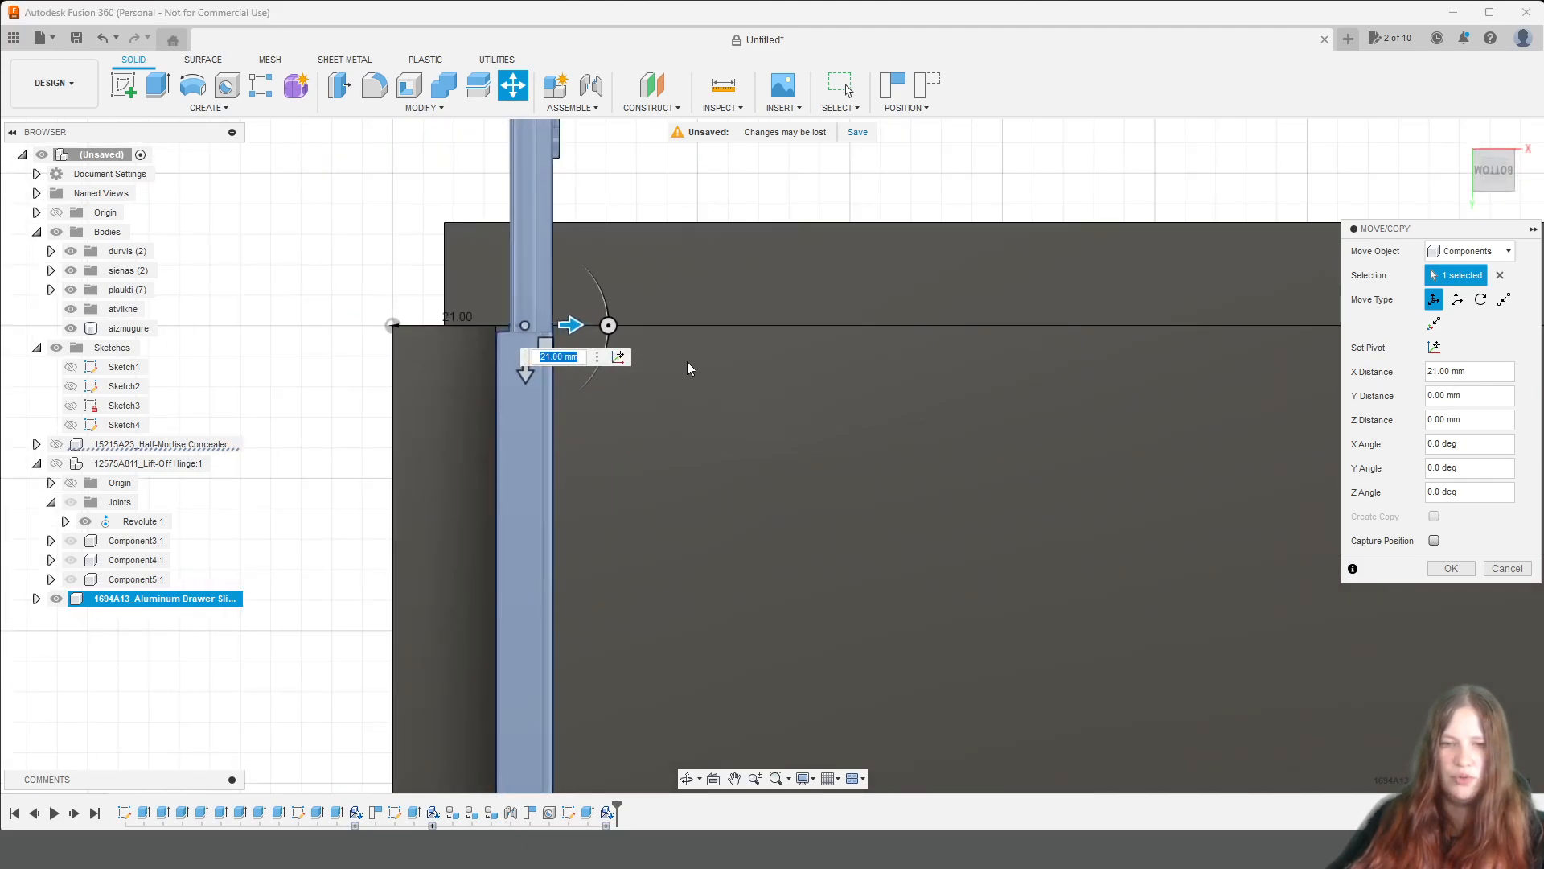
Raise the drawer slide into the lowest compartment with a Y distance of -290 mm.
left_click(1504, 191)
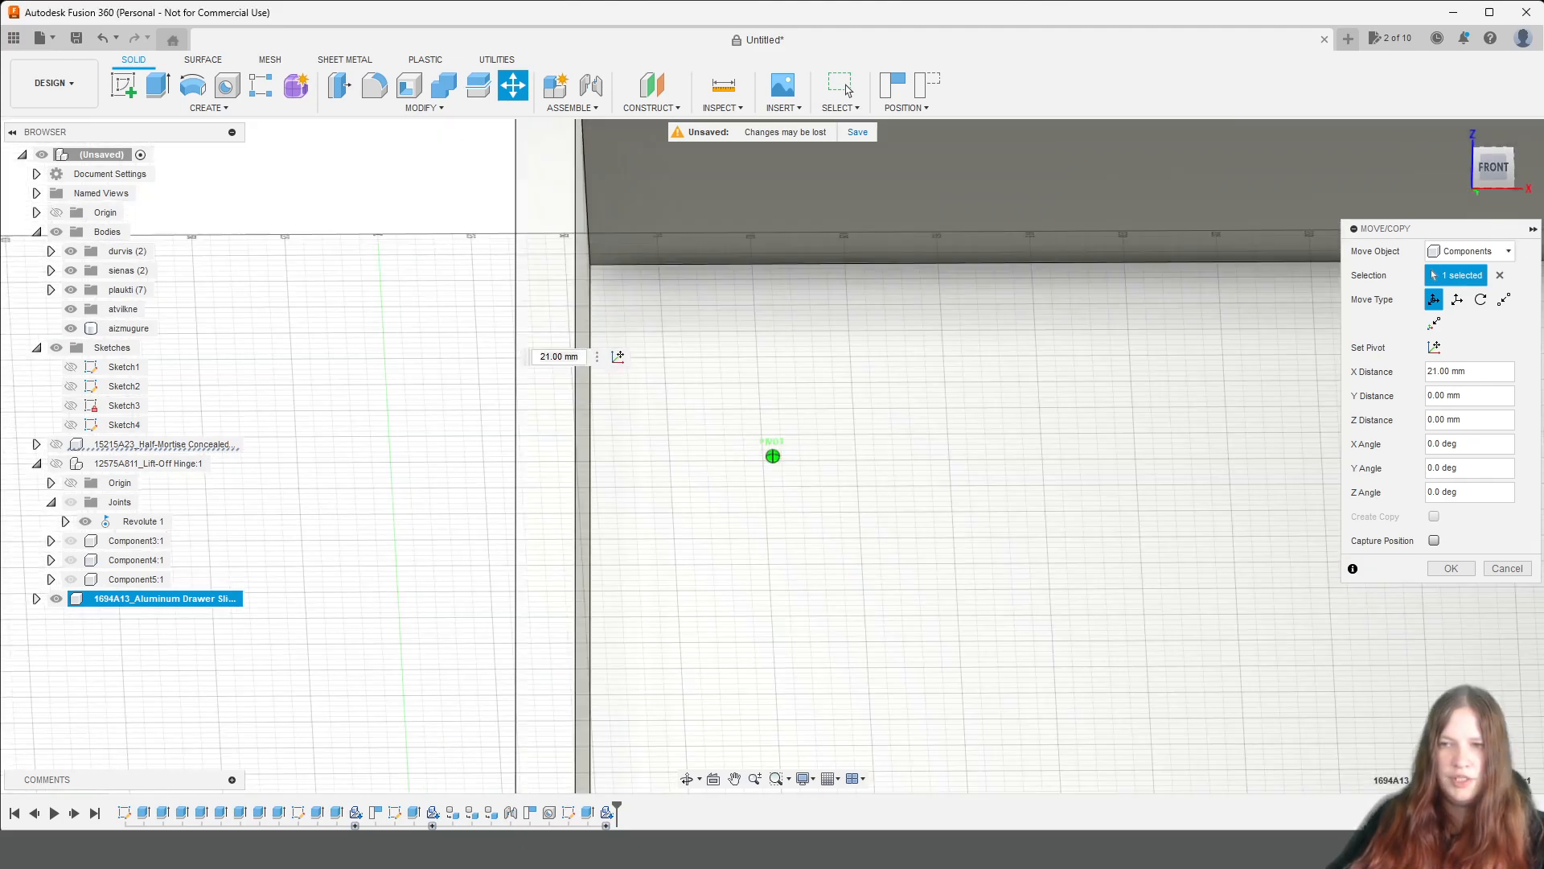
scroll(831, 639, "down", 4)
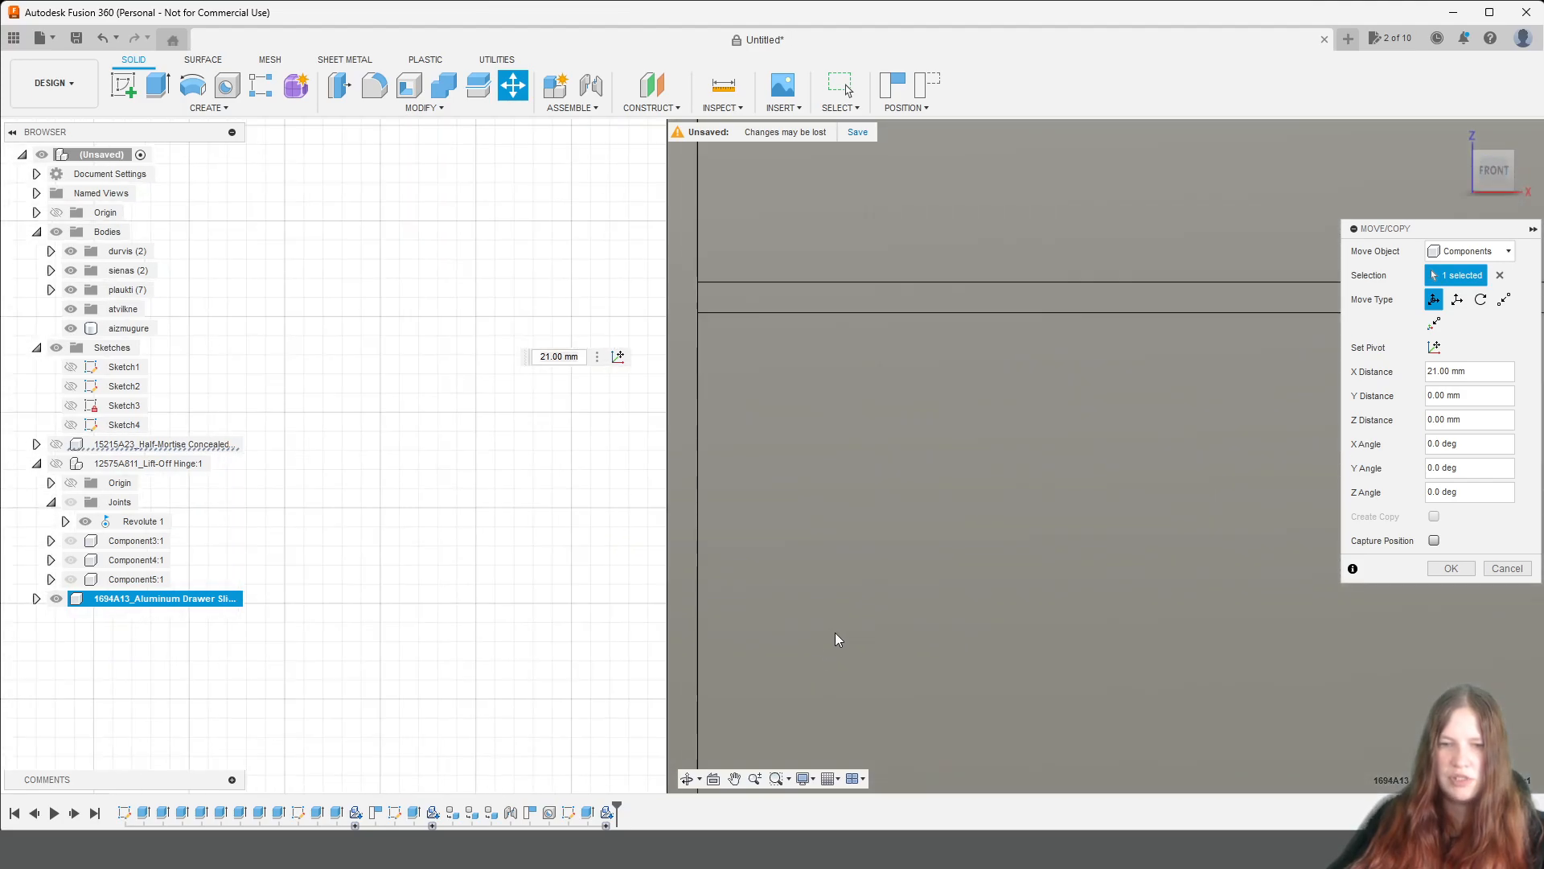
middle_click_drag(930, 638, 744, 37)
scroll(882, 624, "down", 3)
scroll(823, 659, "up", 3)
middle_click_drag(810, 645, 826, 380)
left_click_drag(619, 574, 634, 212)
middle_click_drag(781, 228, 737, 506)
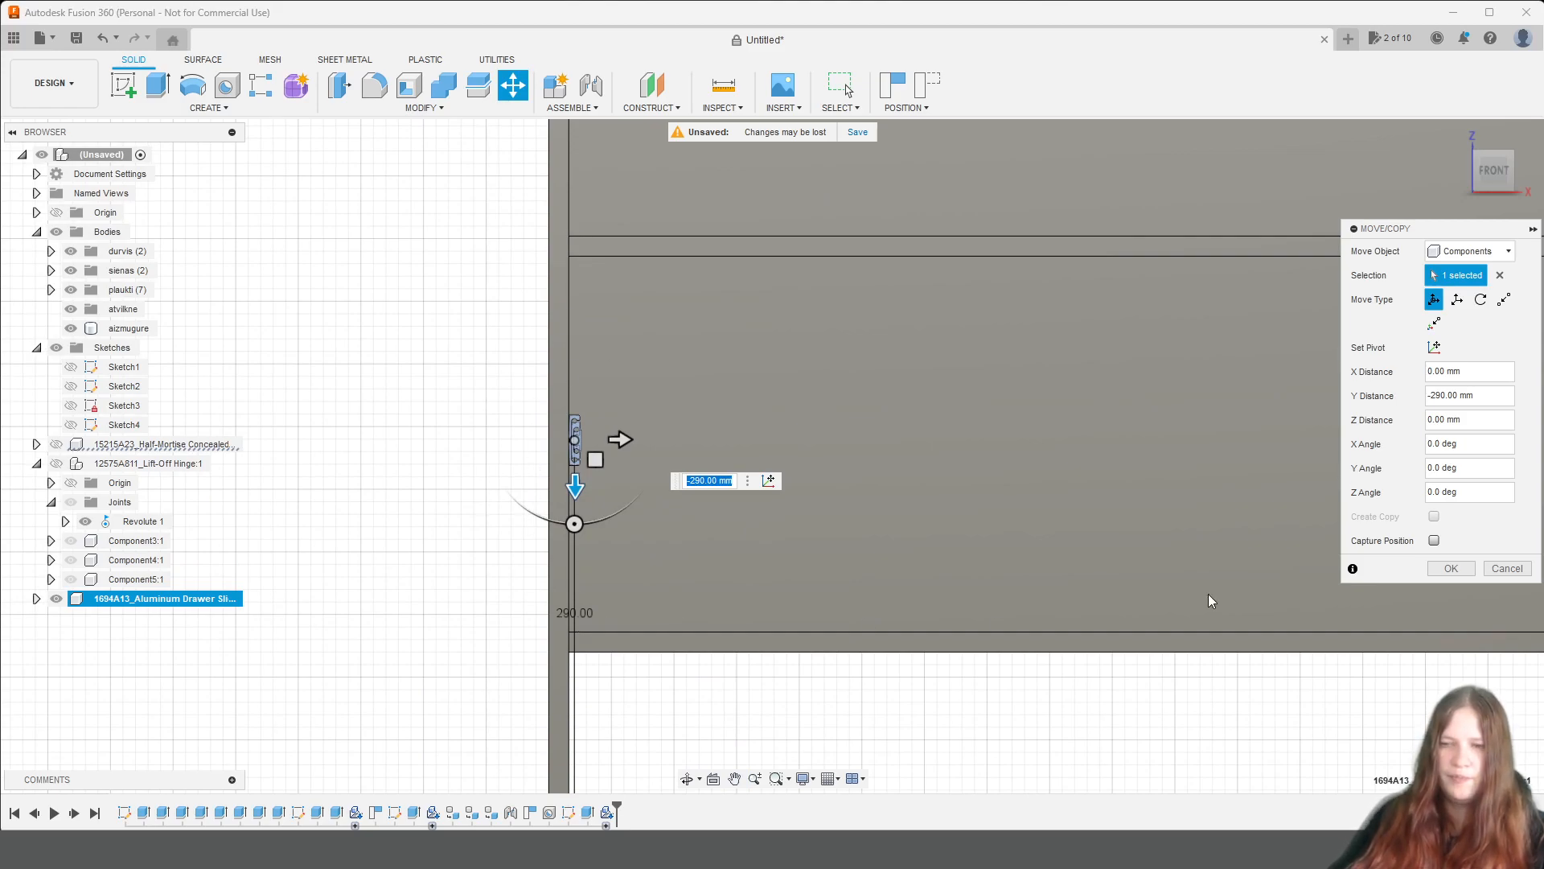
left_click(1451, 568)
Start a sketch on the front face of the side panel beside the slide, capturing the moved component's position.
left_click(834, 442)
scroll(786, 415, "up", 2)
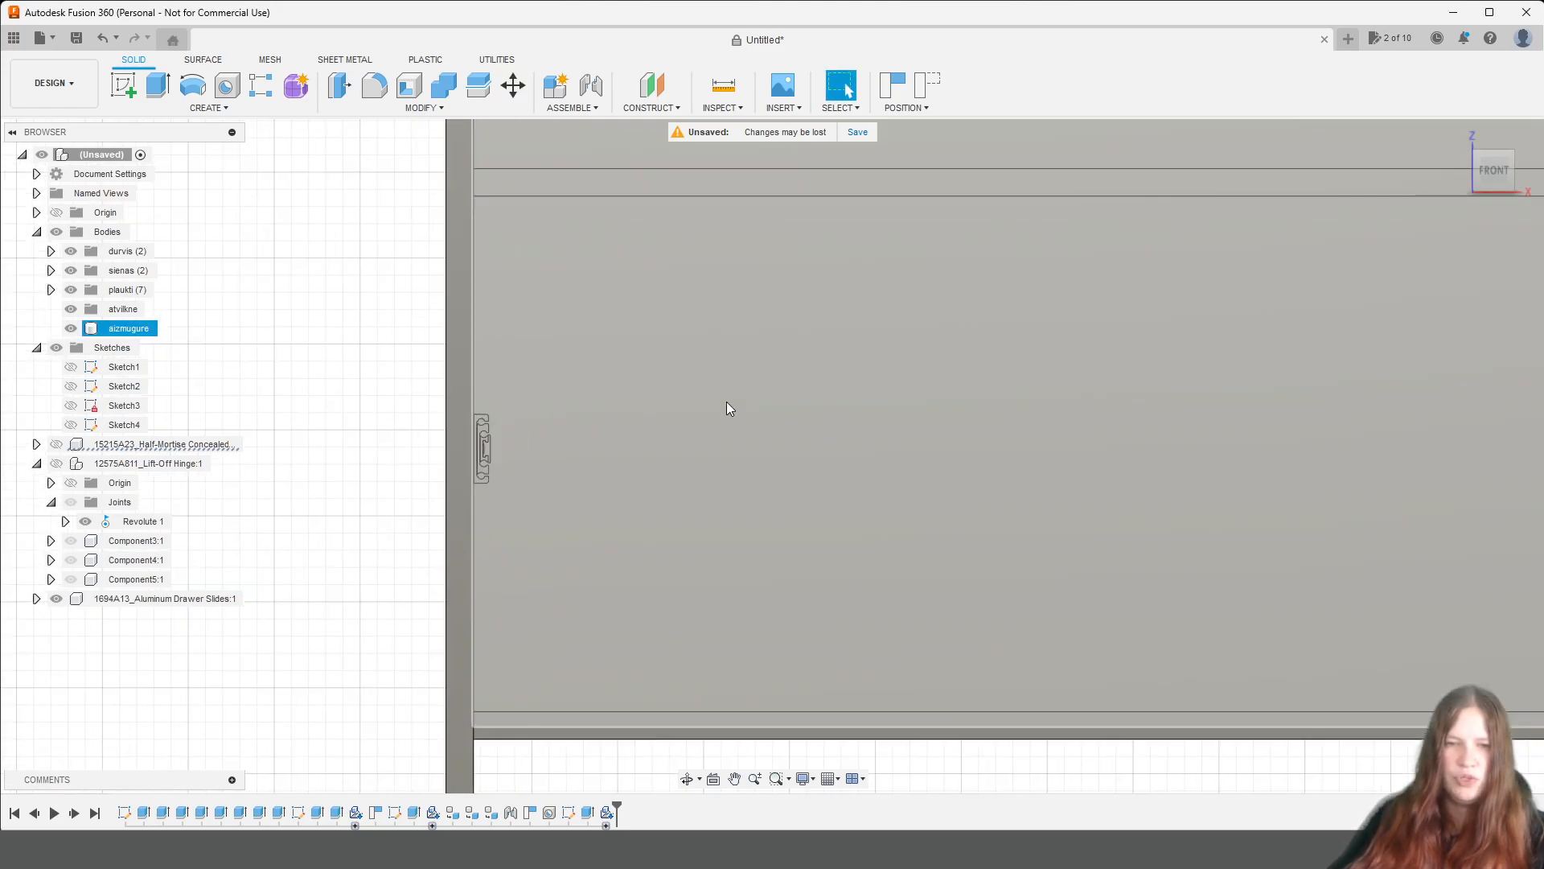
left_click(138, 83)
left_click(451, 349)
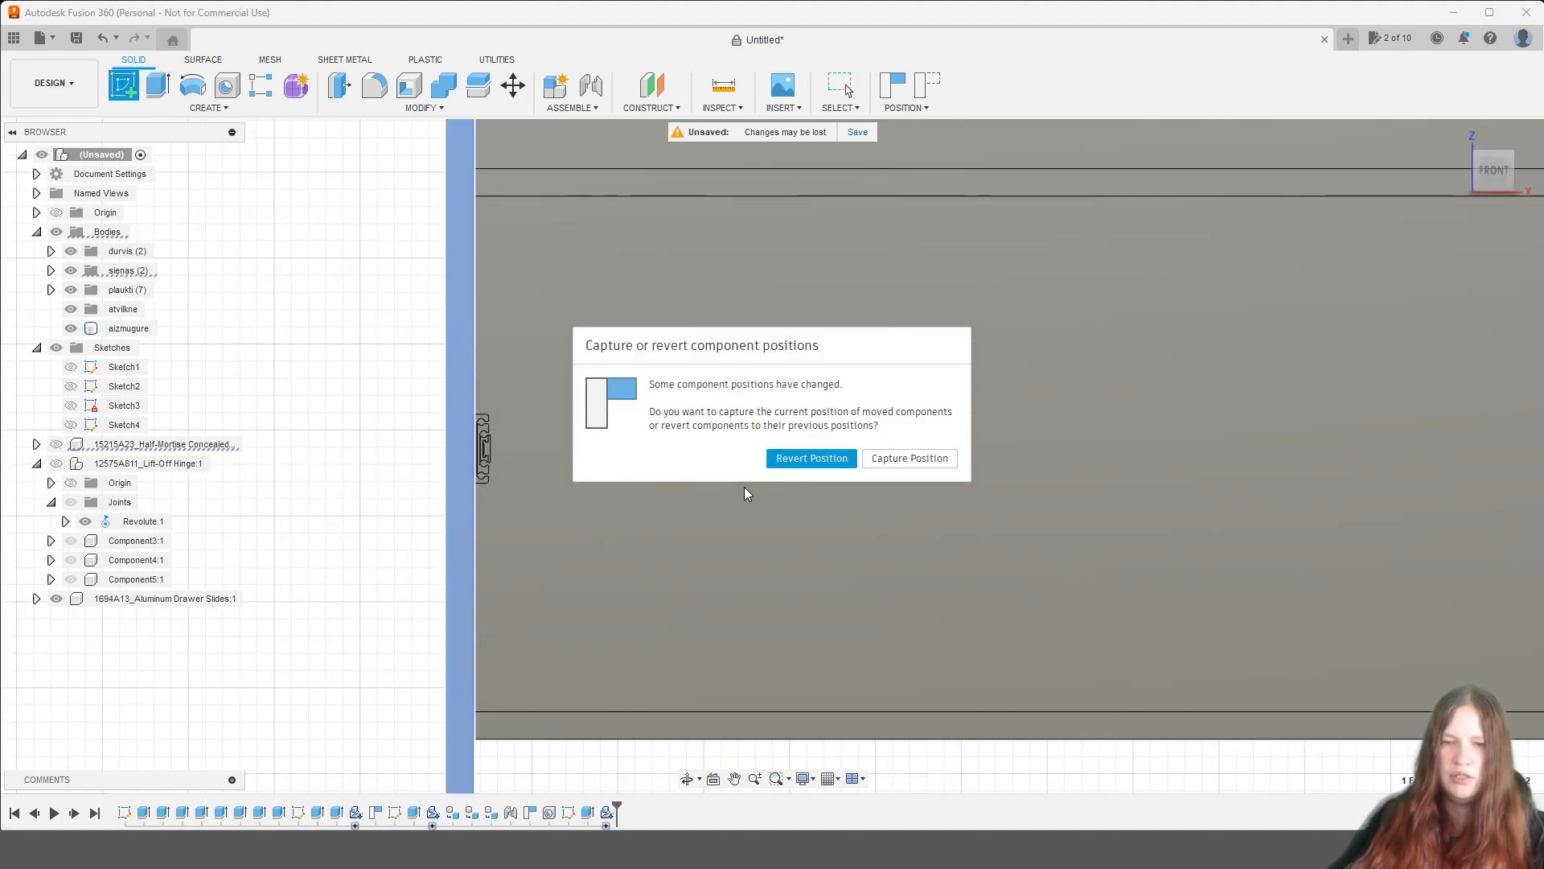
left_click(912, 459)
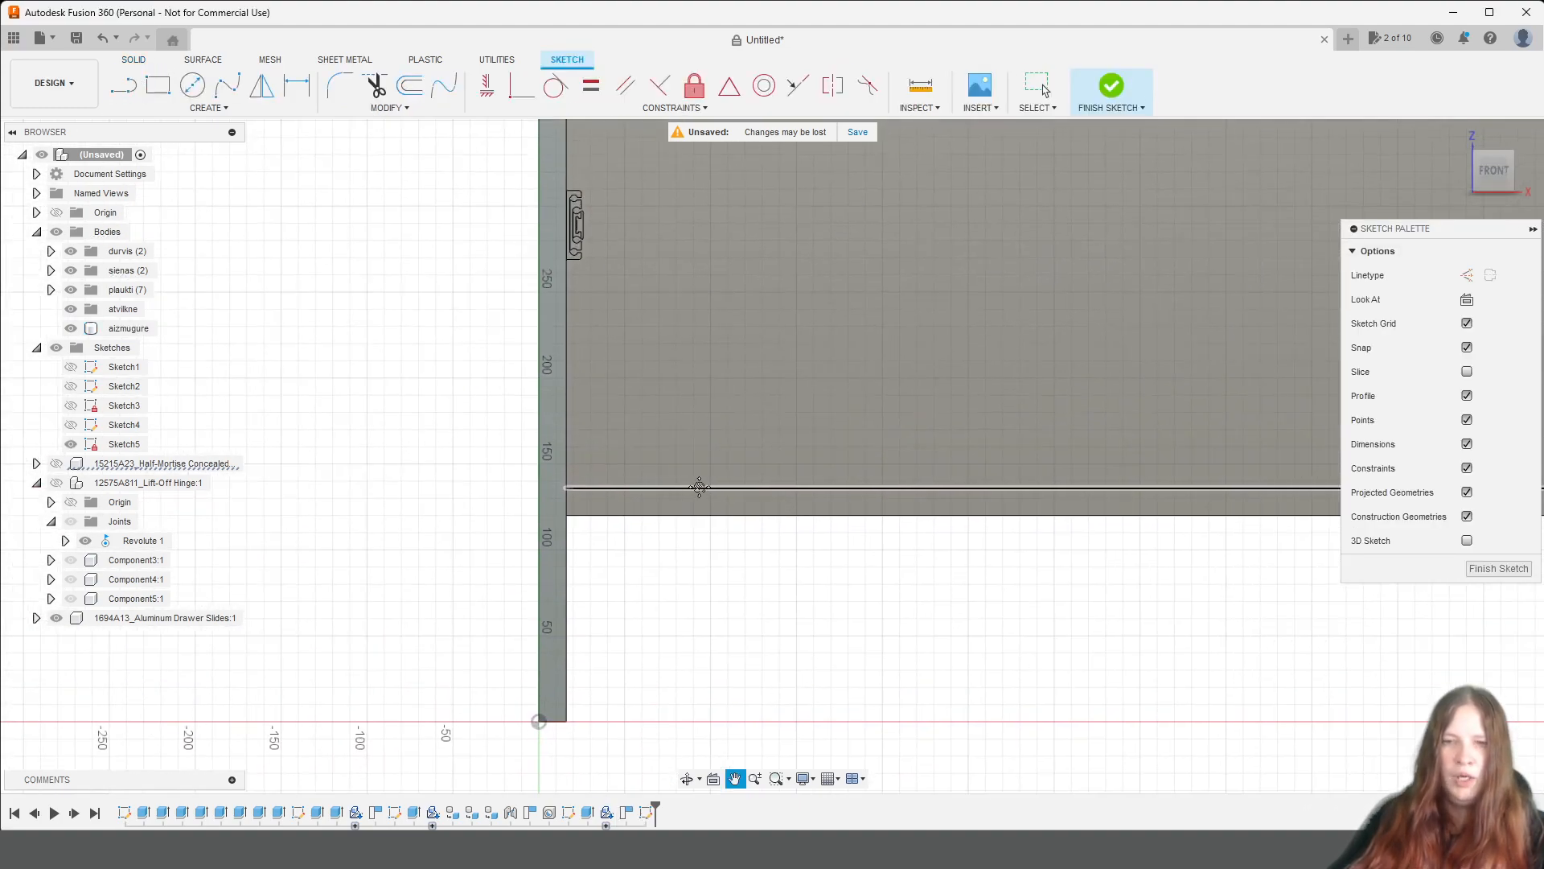
Try to draw a vertical construction line about 301 mm long down the side panel's inner edge between the two lowest shelves.
left_click(123, 85)
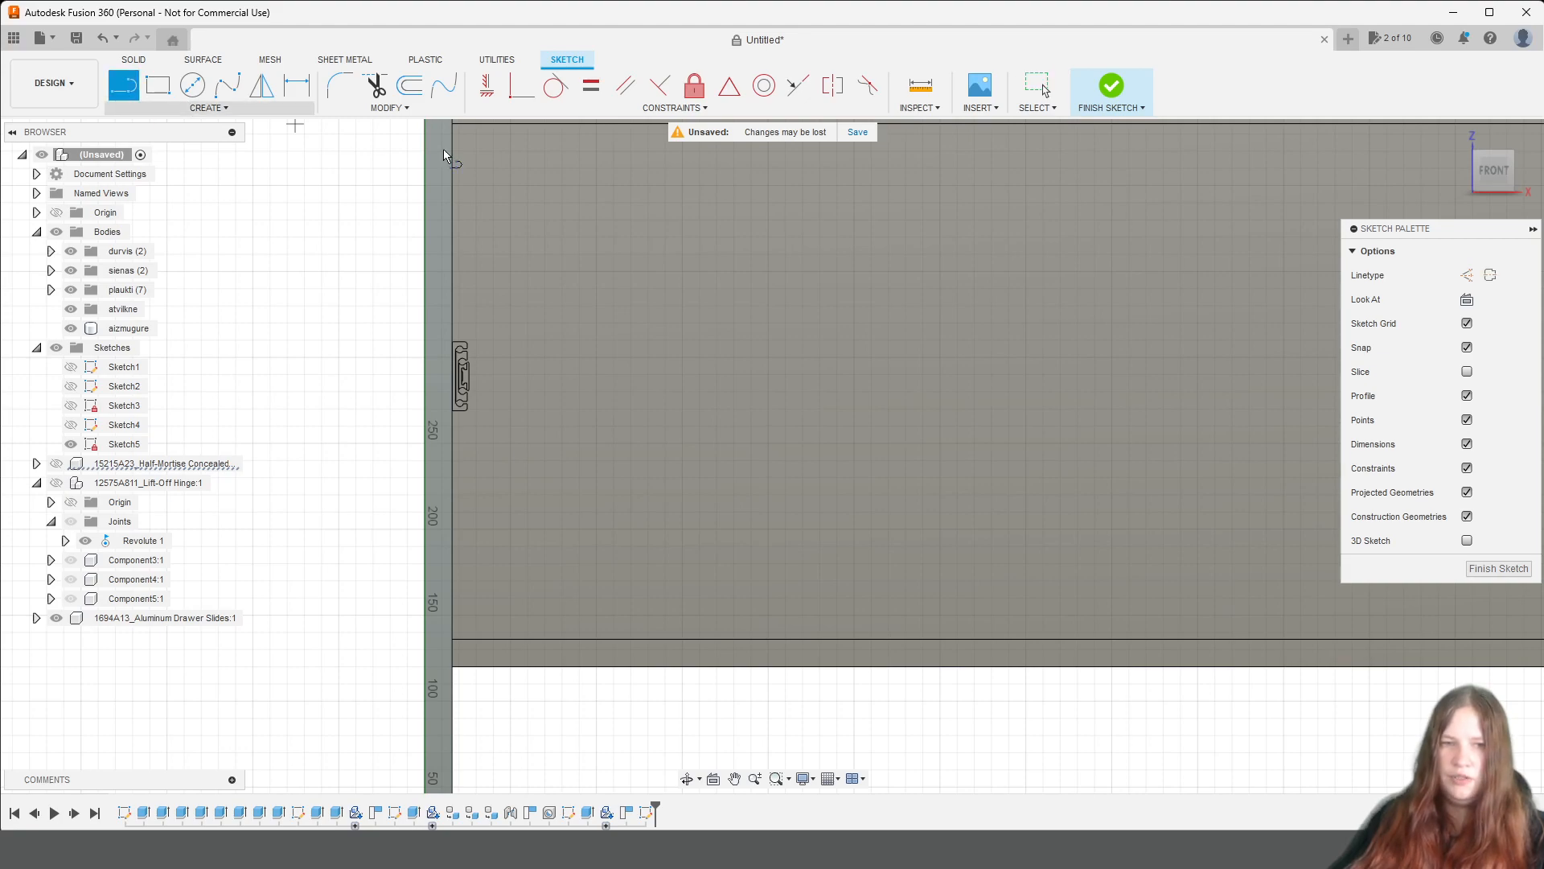
left_click(1466, 275)
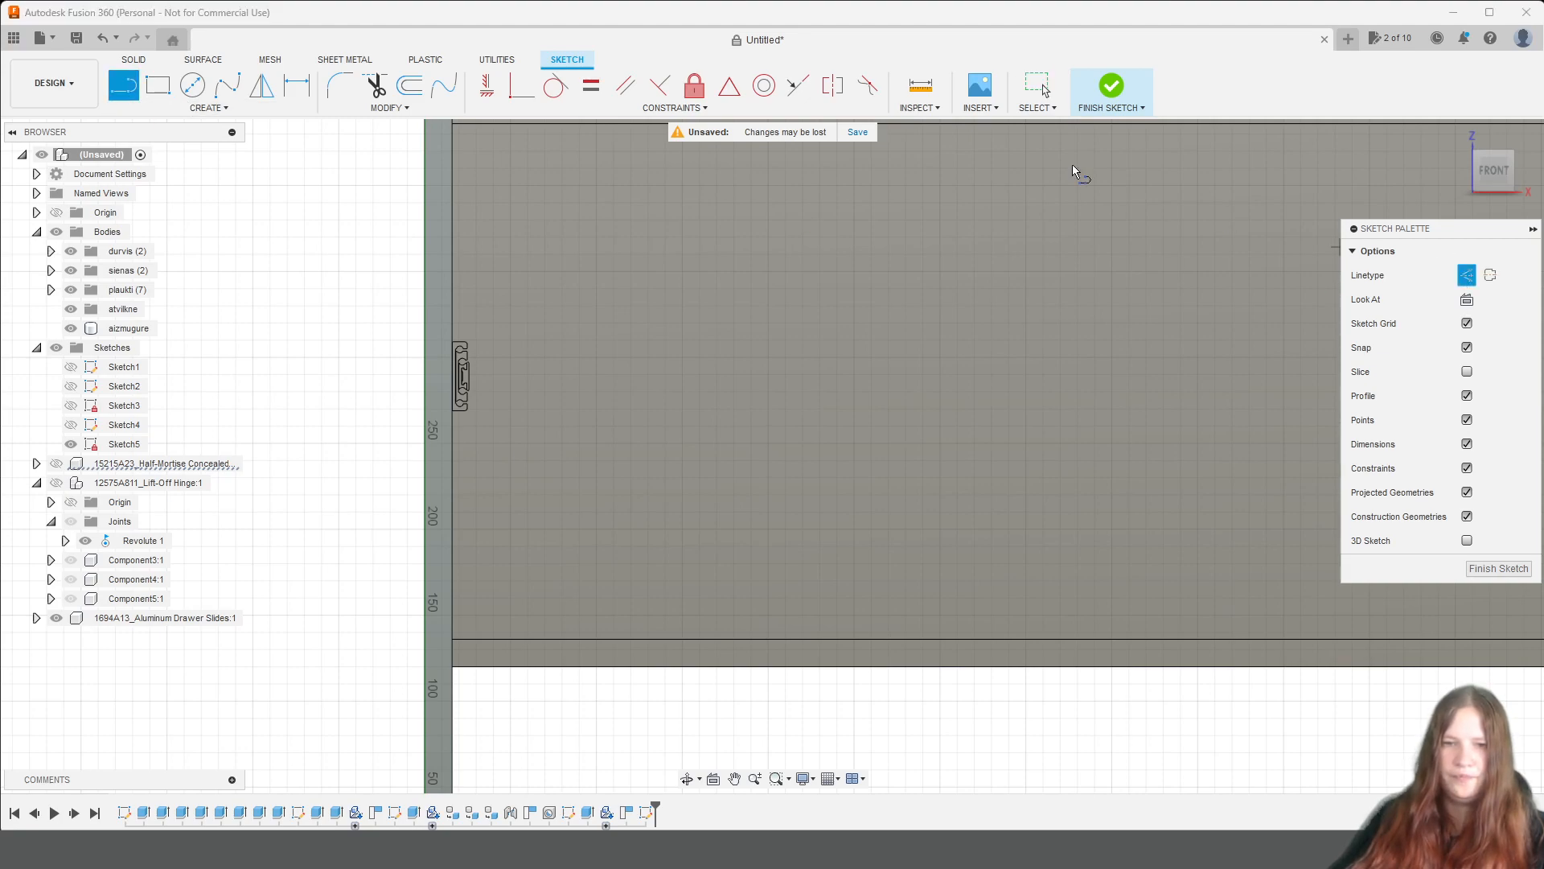
left_click(454, 125)
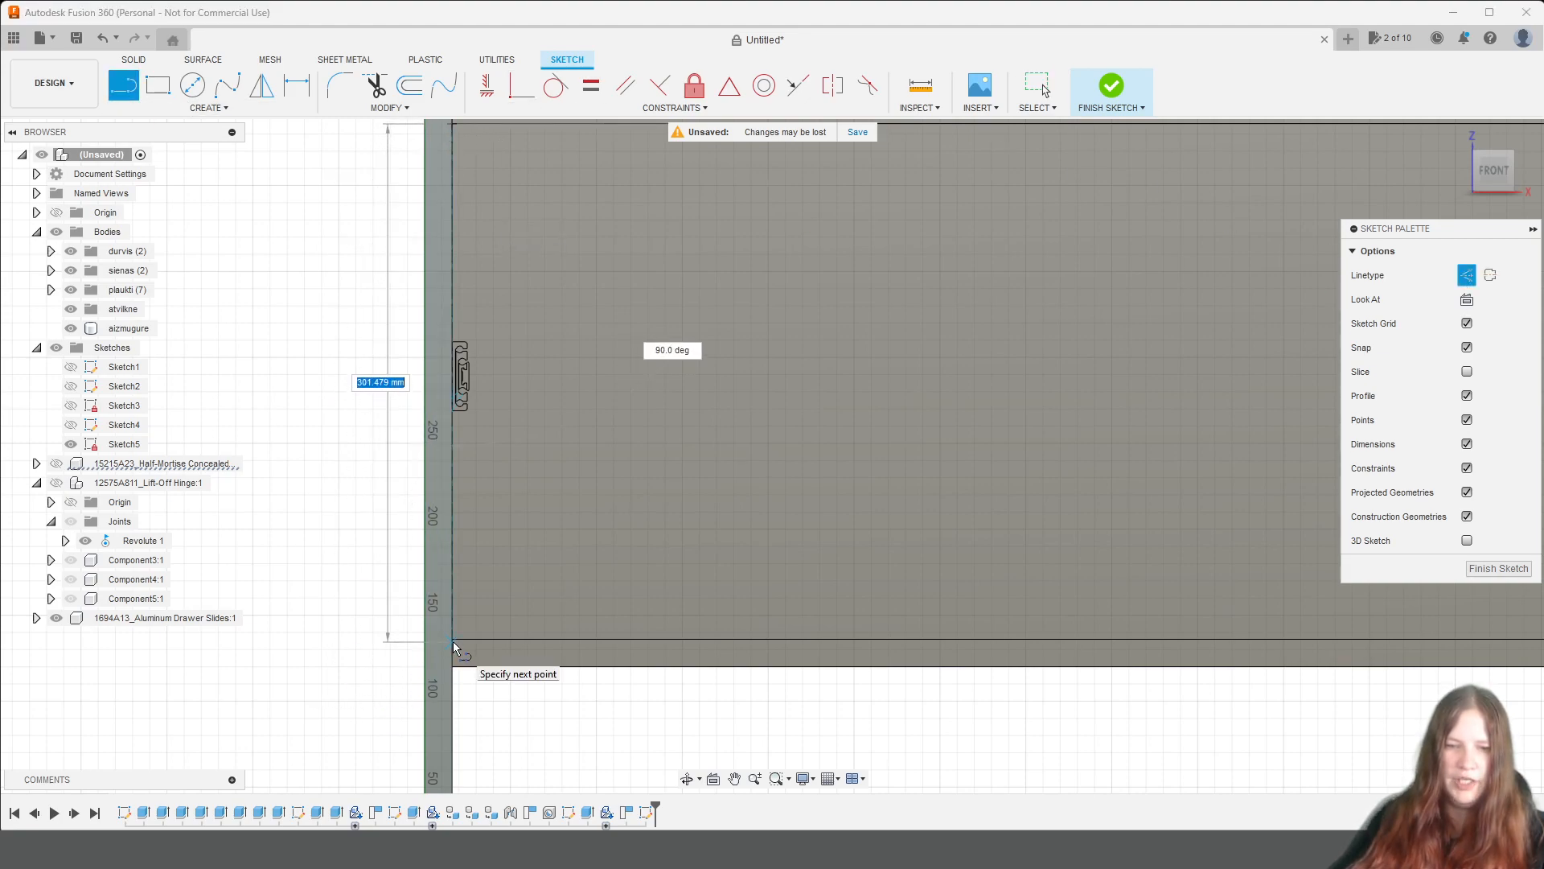
scroll(449, 646, "up", 3)
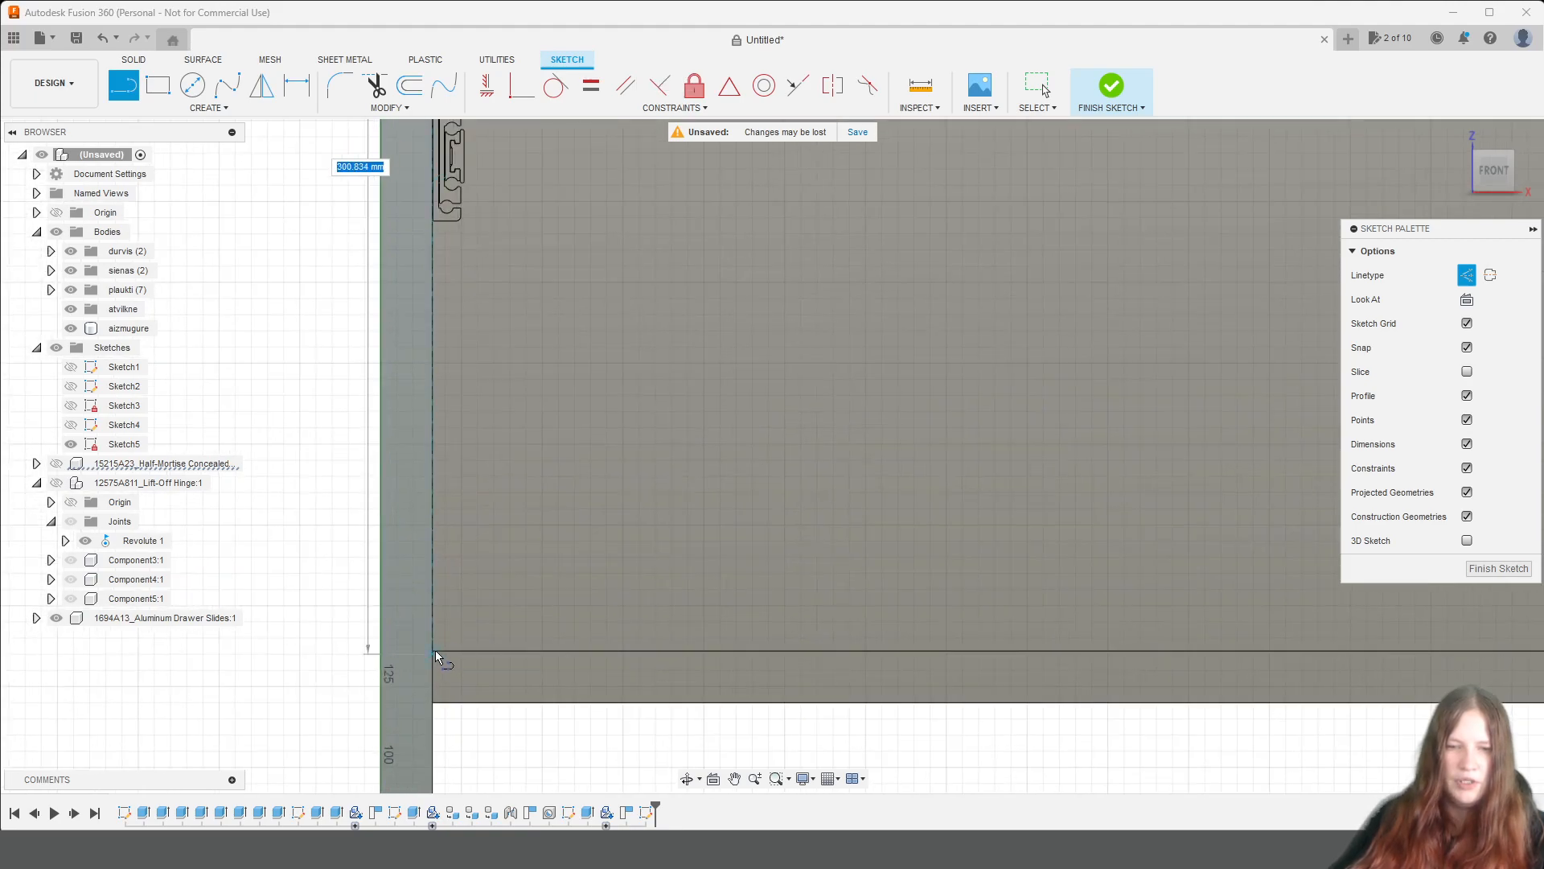
left_click(434, 654)
key("Escape")
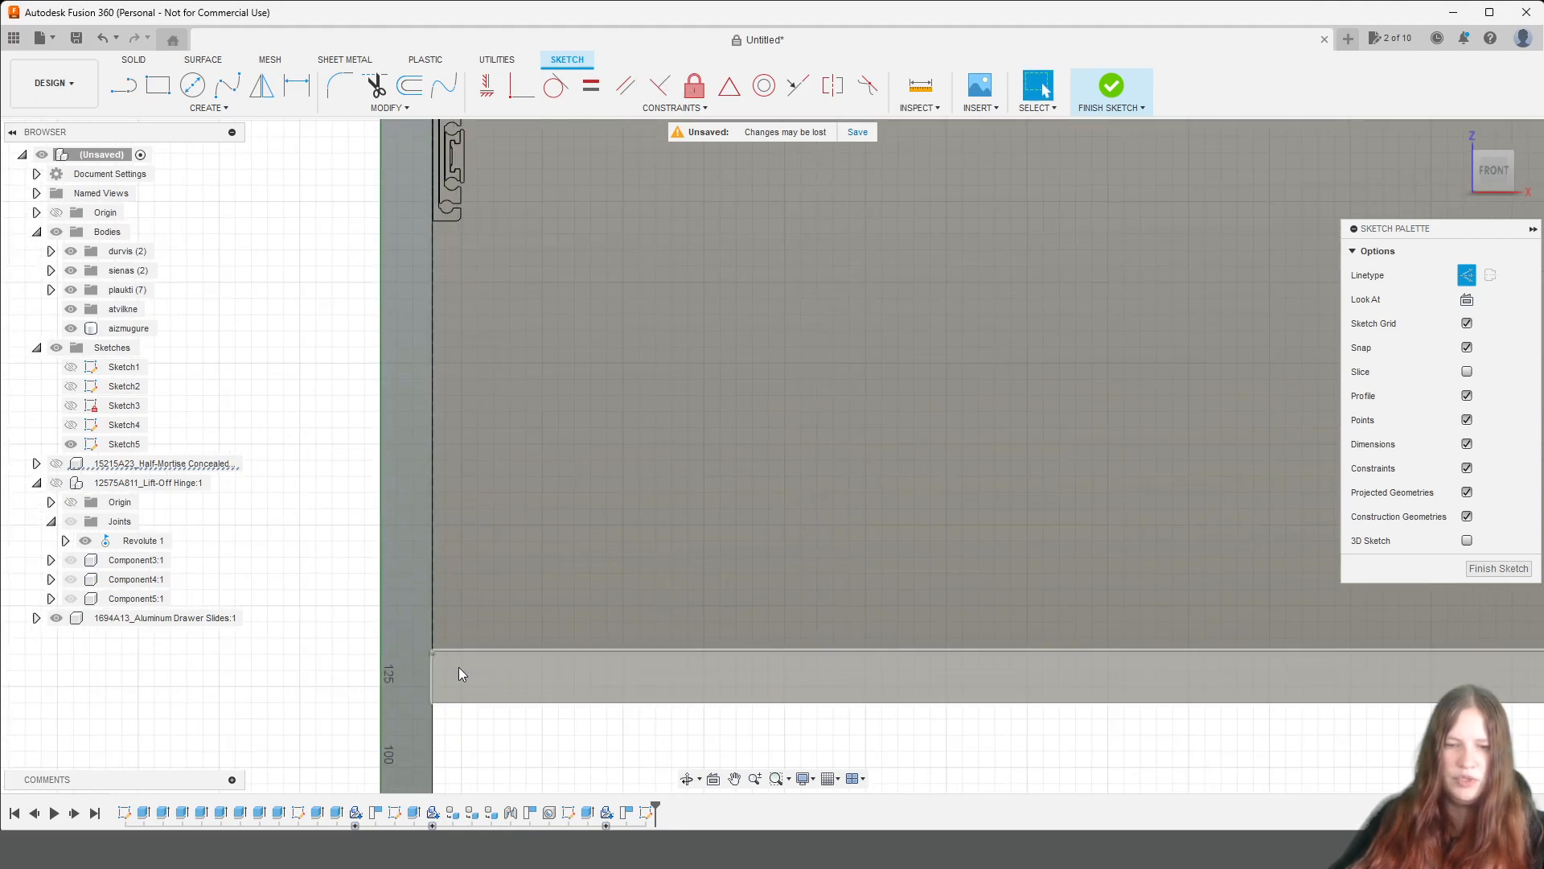
scroll(499, 612, "down", 3)
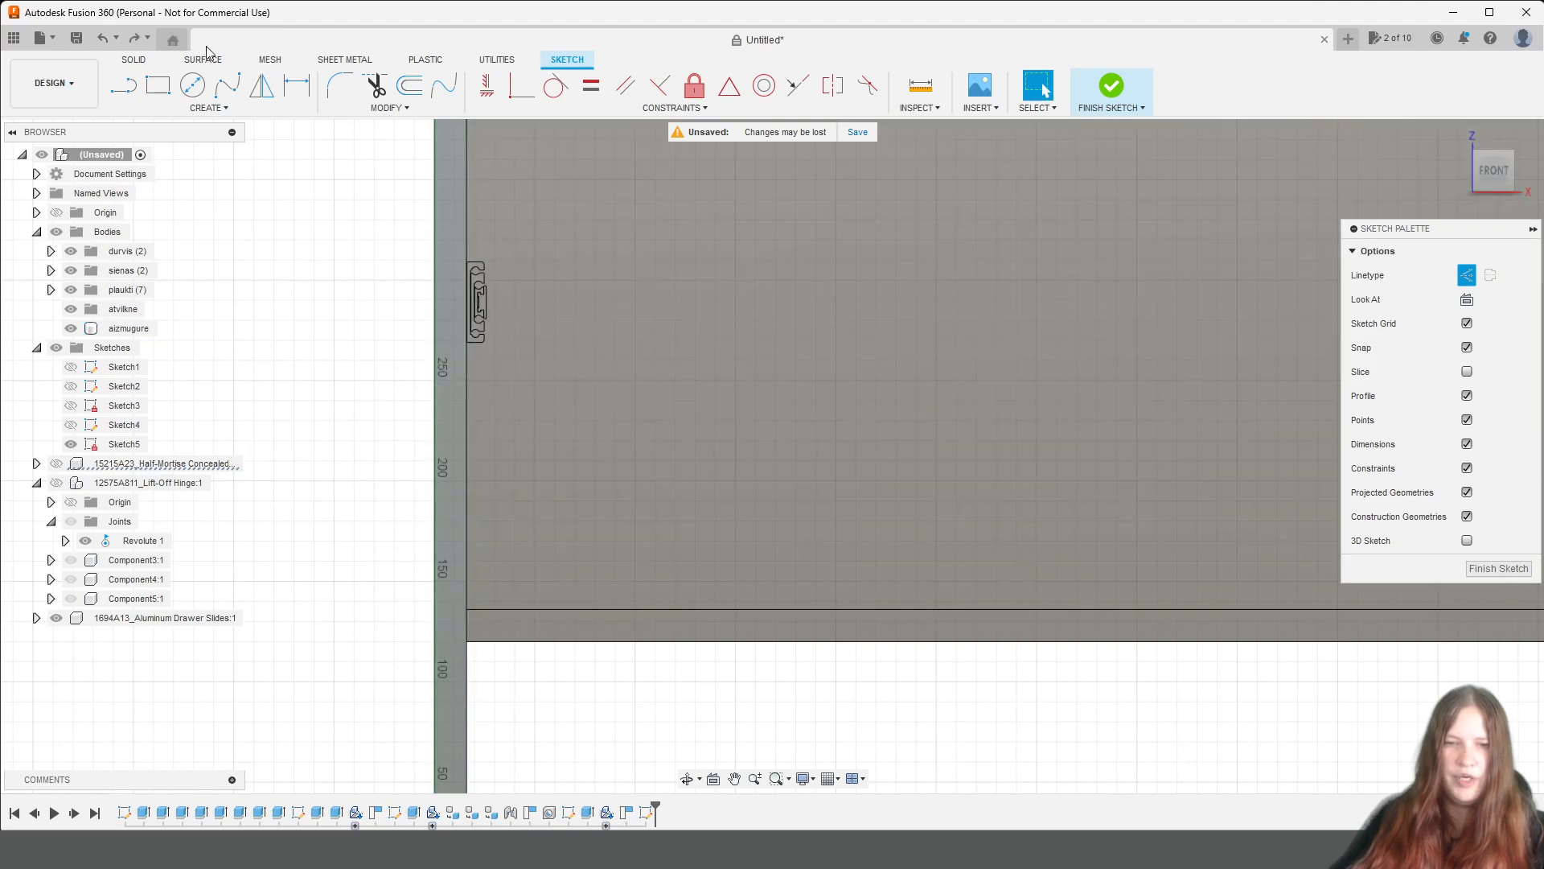
Draw a vertical construction line along the side panel's inner edge, from the upper shelf's underside corner to the bottom shelf's top corner.
left_click(123, 84)
mouse_move(587, 276)
middle_mouse_down()
mouse_move(641, 286)
mouse_move(752, 461)
middle_mouse_up()
scroll(611, 204, "up", 3)
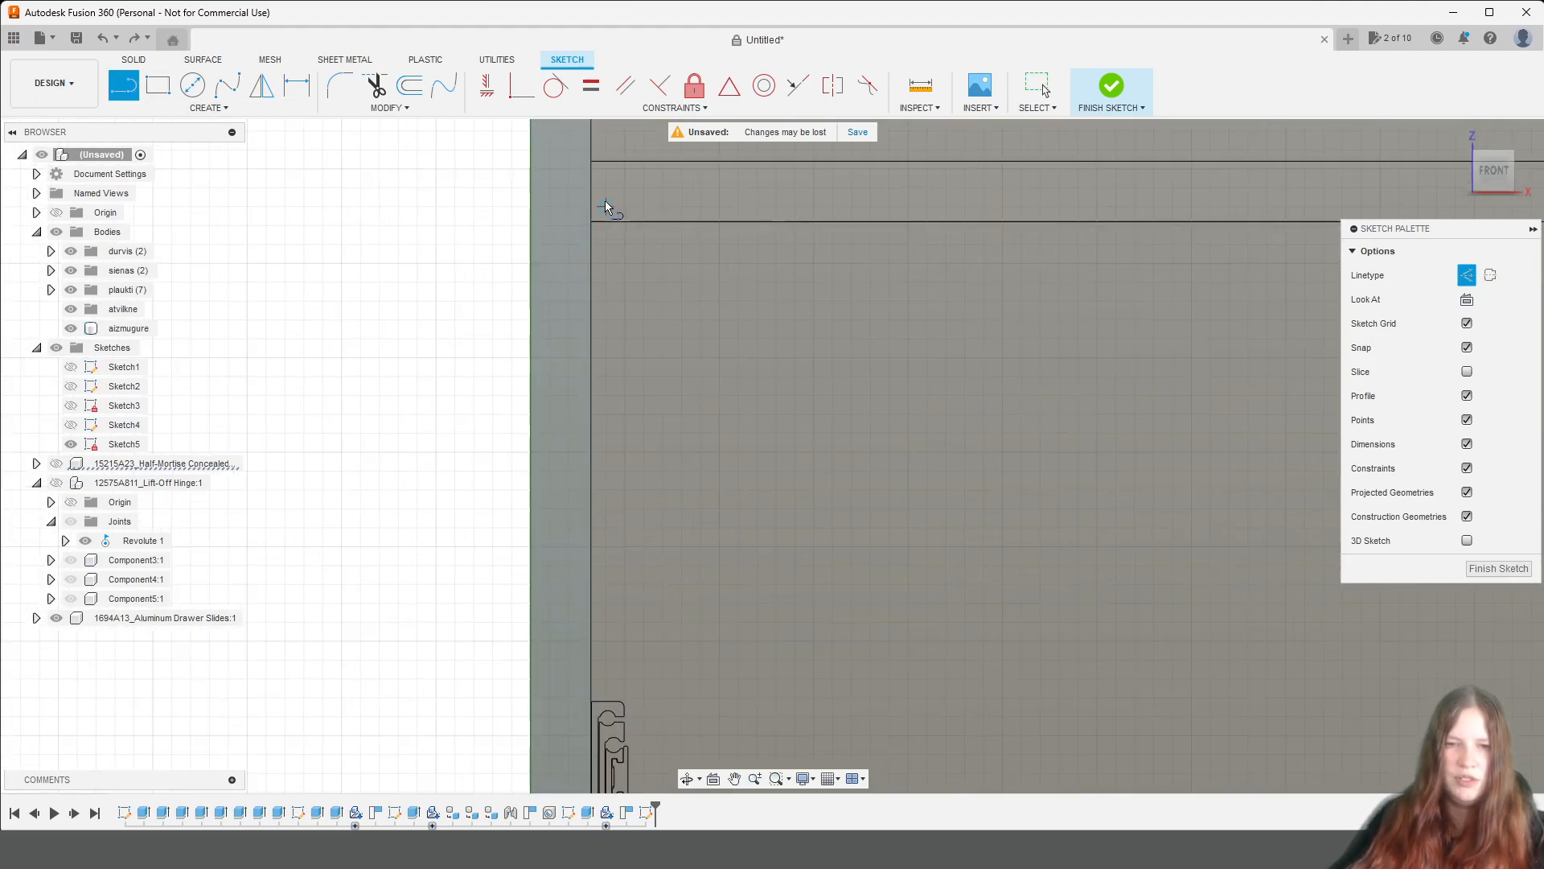
left_click(593, 221)
middle_click_drag(708, 514, 694, 18)
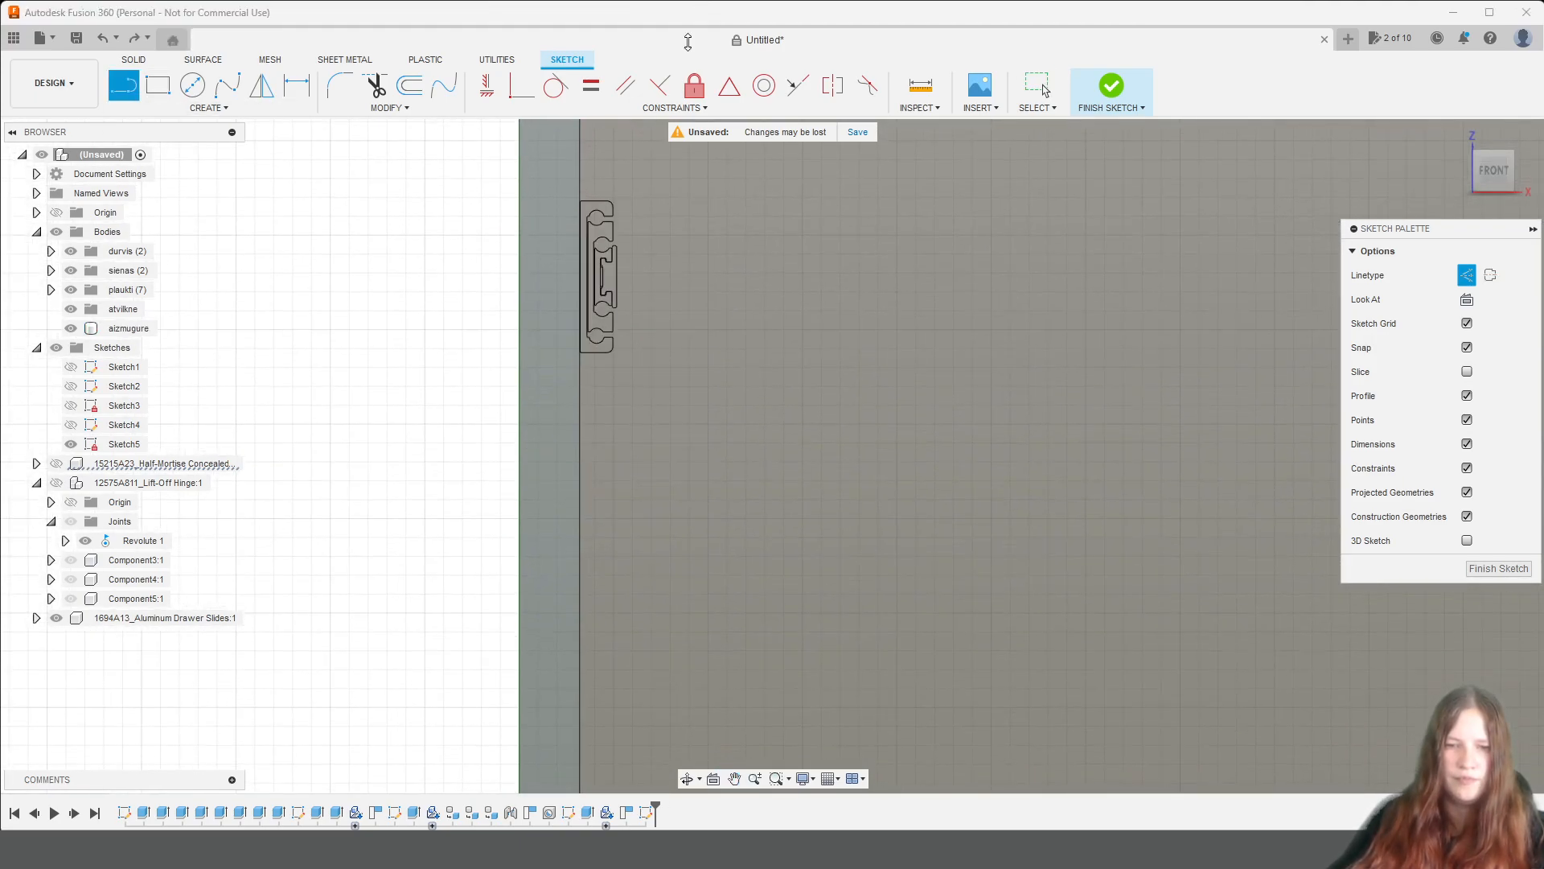
middle_click_drag(697, 603, 727, 129)
scroll(625, 386, "up", 5)
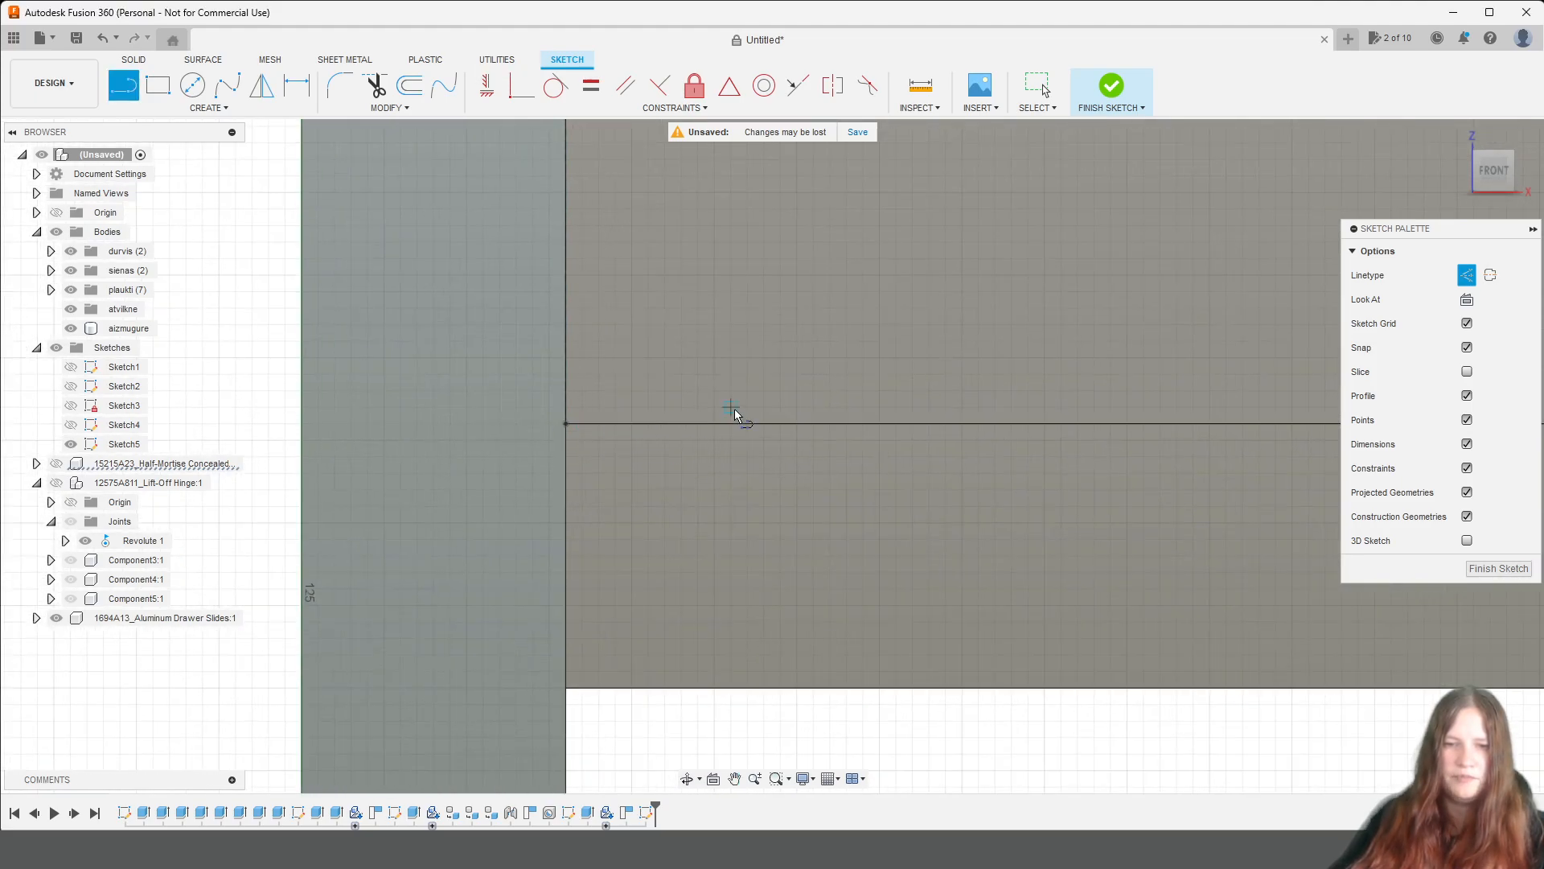
scroll(944, 416, "down", 5)
Draw a horizontal construction line about 868 mm long from the vertical line's midpoint to the opposite side panel and finish the sketch.
mouse_move(896, 336)
middle_mouse_down()
mouse_move(727, 528)
mouse_move(657, 538)
middle_mouse_up()
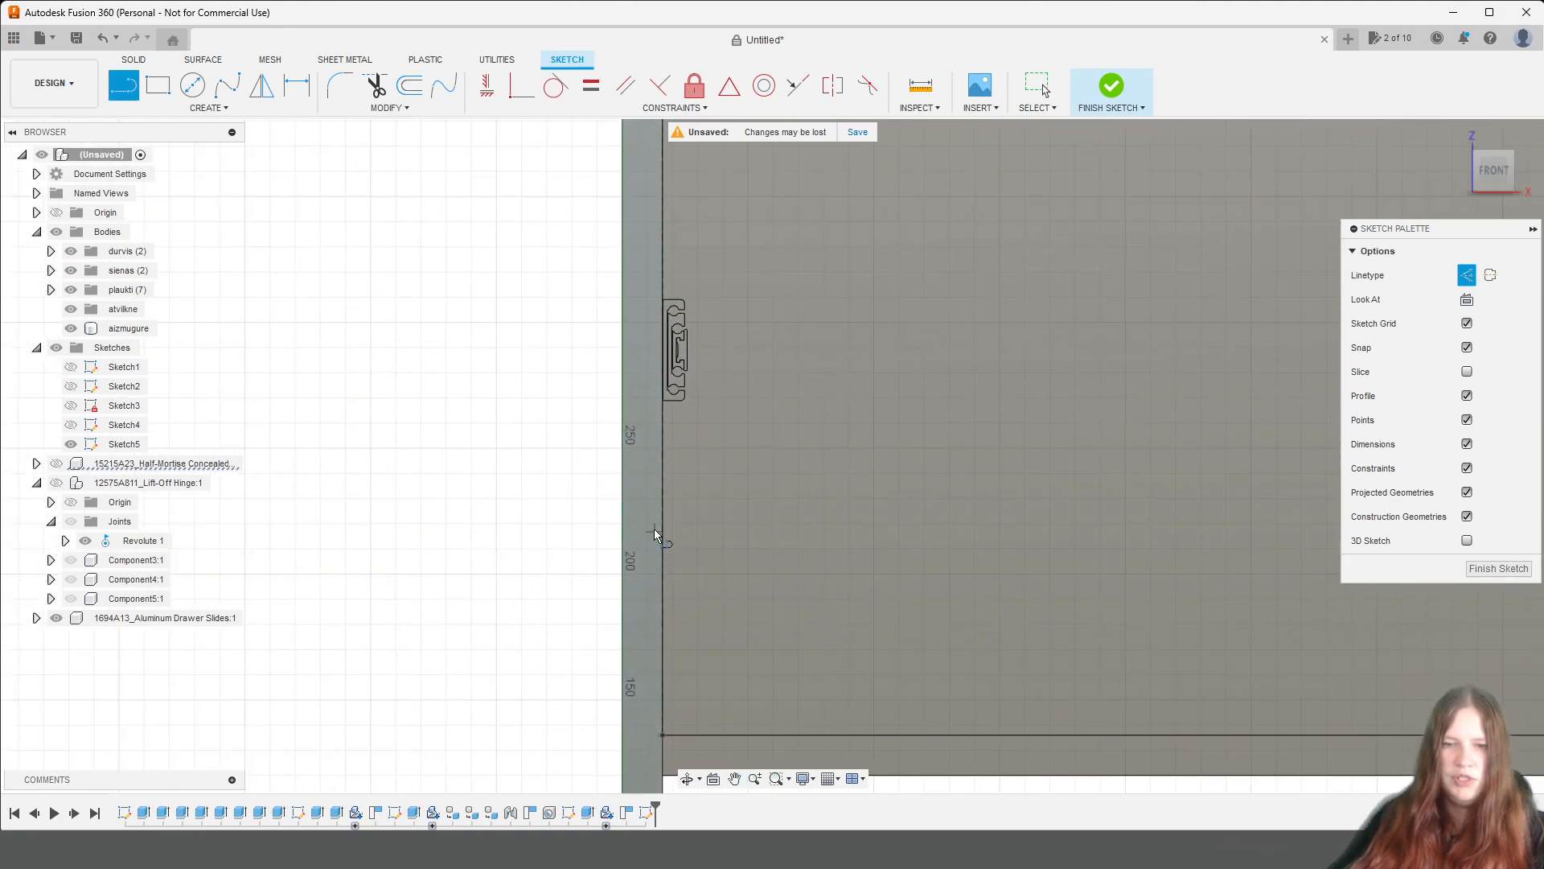
scroll(673, 322, "down", 4)
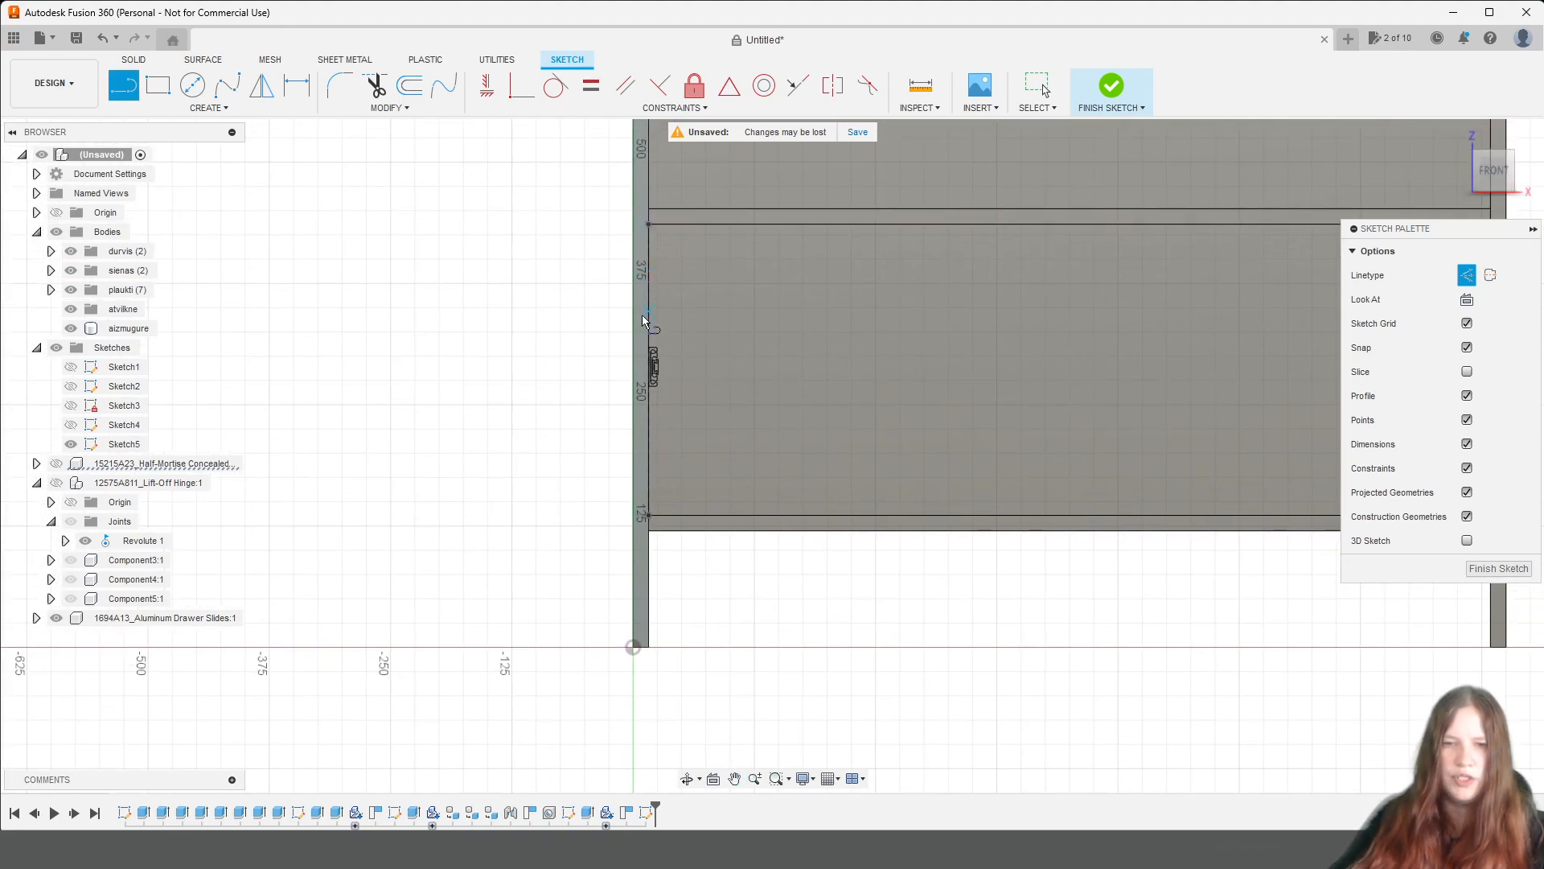
left_click(651, 369)
middle_click_drag(1110, 372, 741, 355)
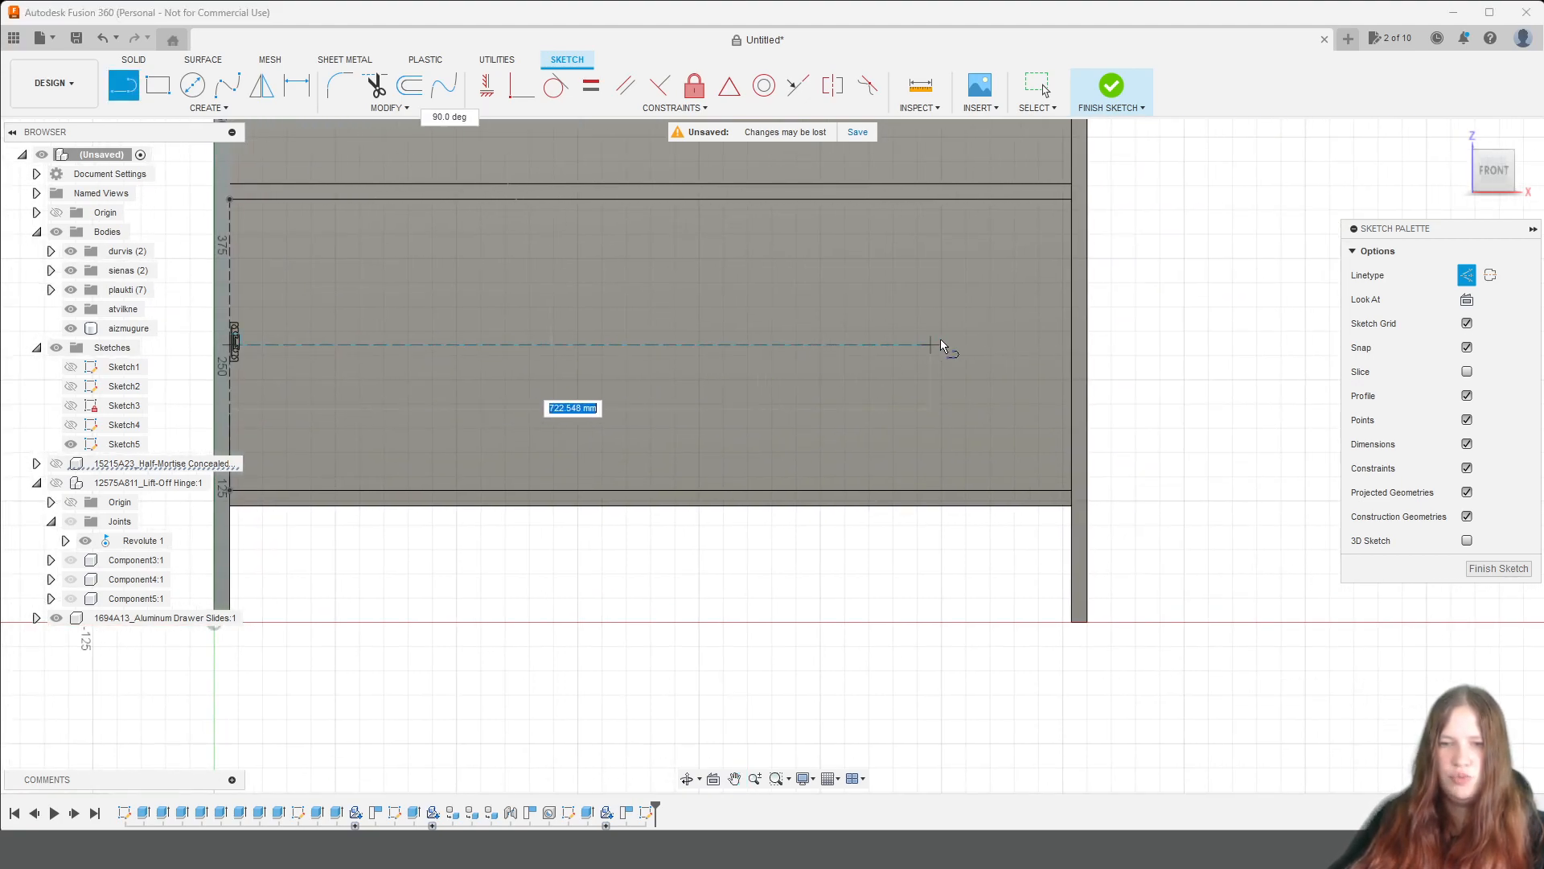
left_click(1073, 346)
key("Escape")
middle_click_drag(463, 504, 820, 499)
scroll(629, 323, "up", 5)
middle_click_drag(607, 453, 797, 515)
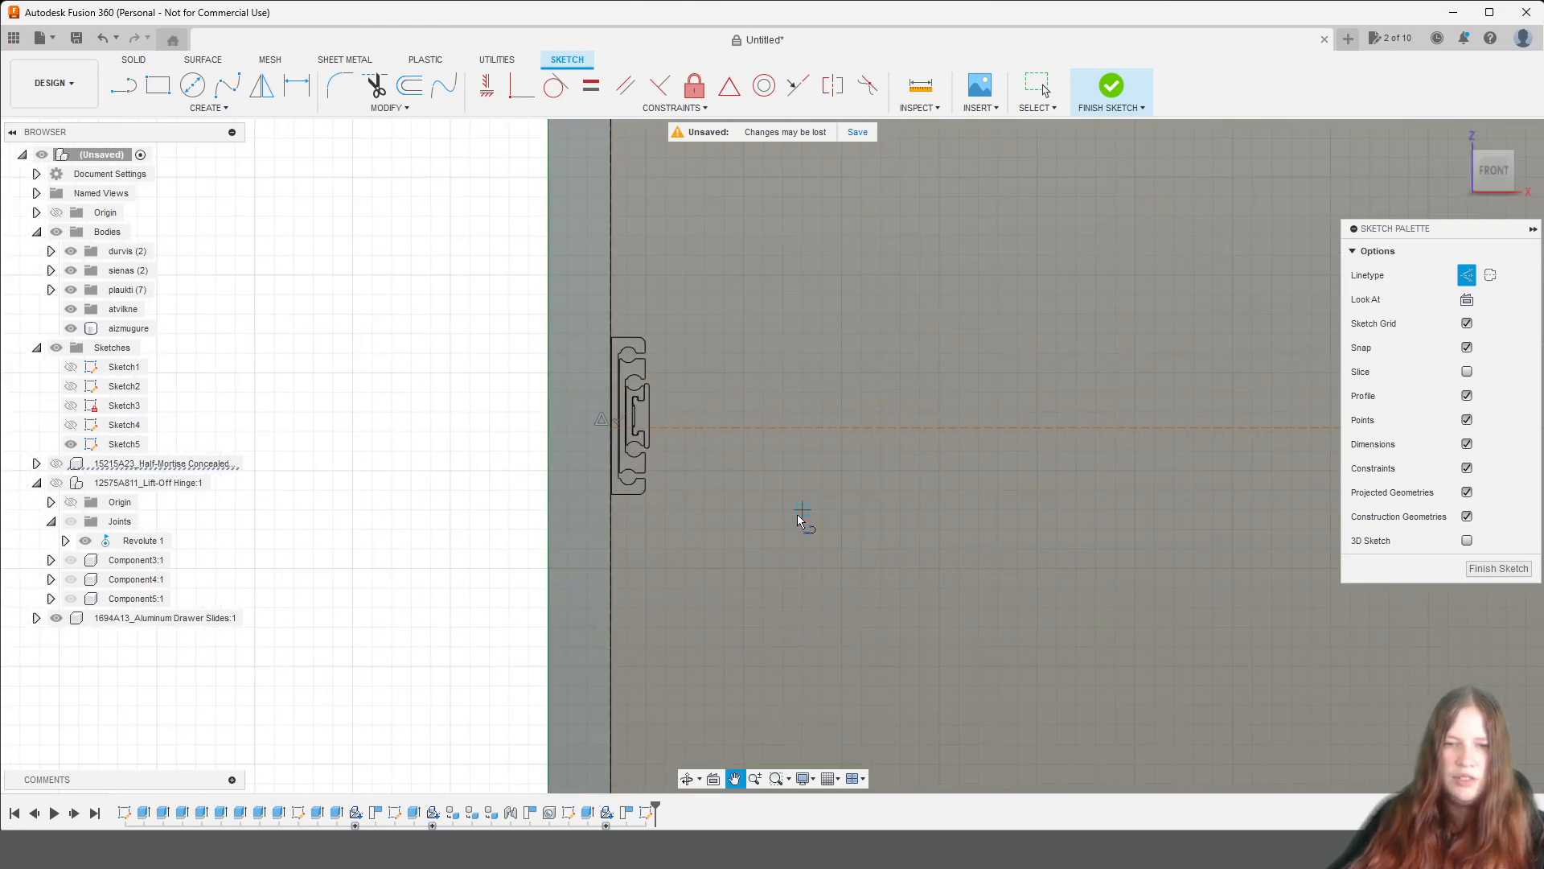
left_click(1111, 86)
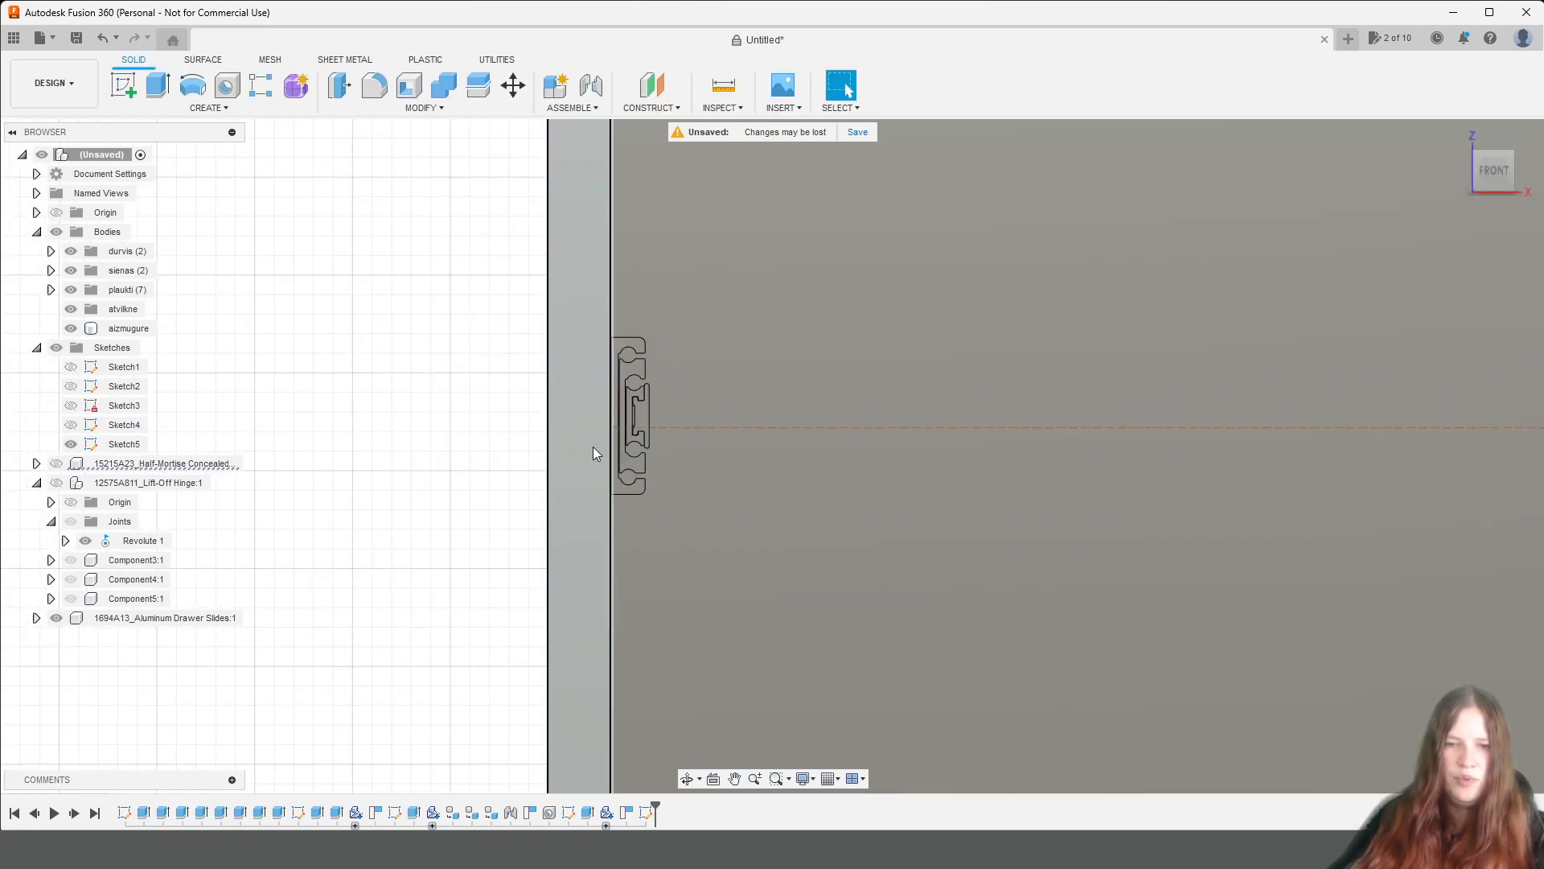
Lower the drawer slide 3 mm in Y so it is centred on the horizontal construction line.
left_click(165, 618)
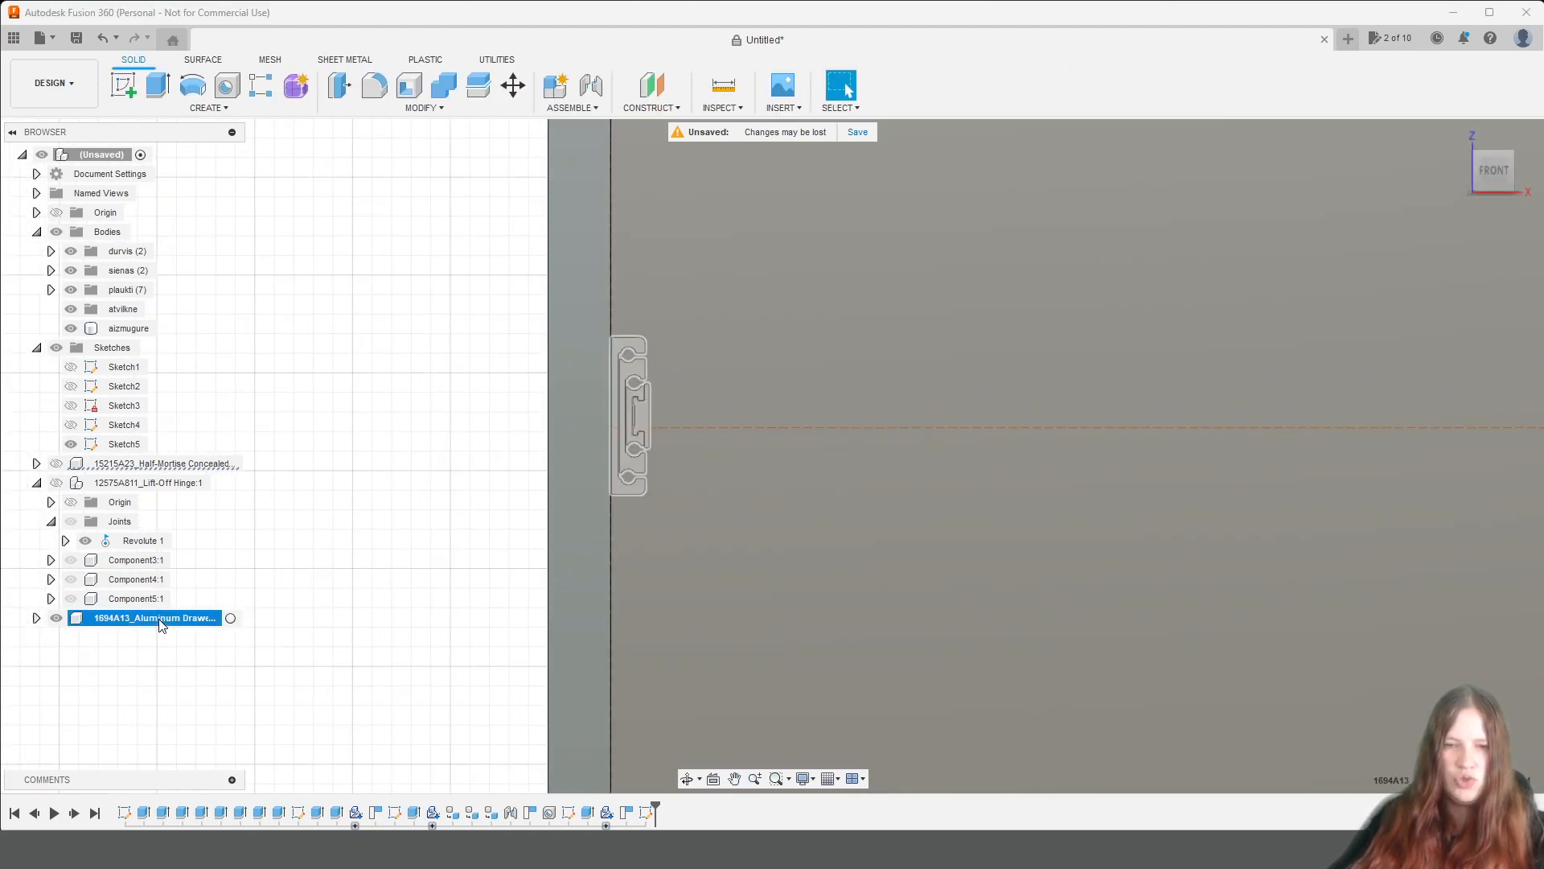
right_click(632, 406)
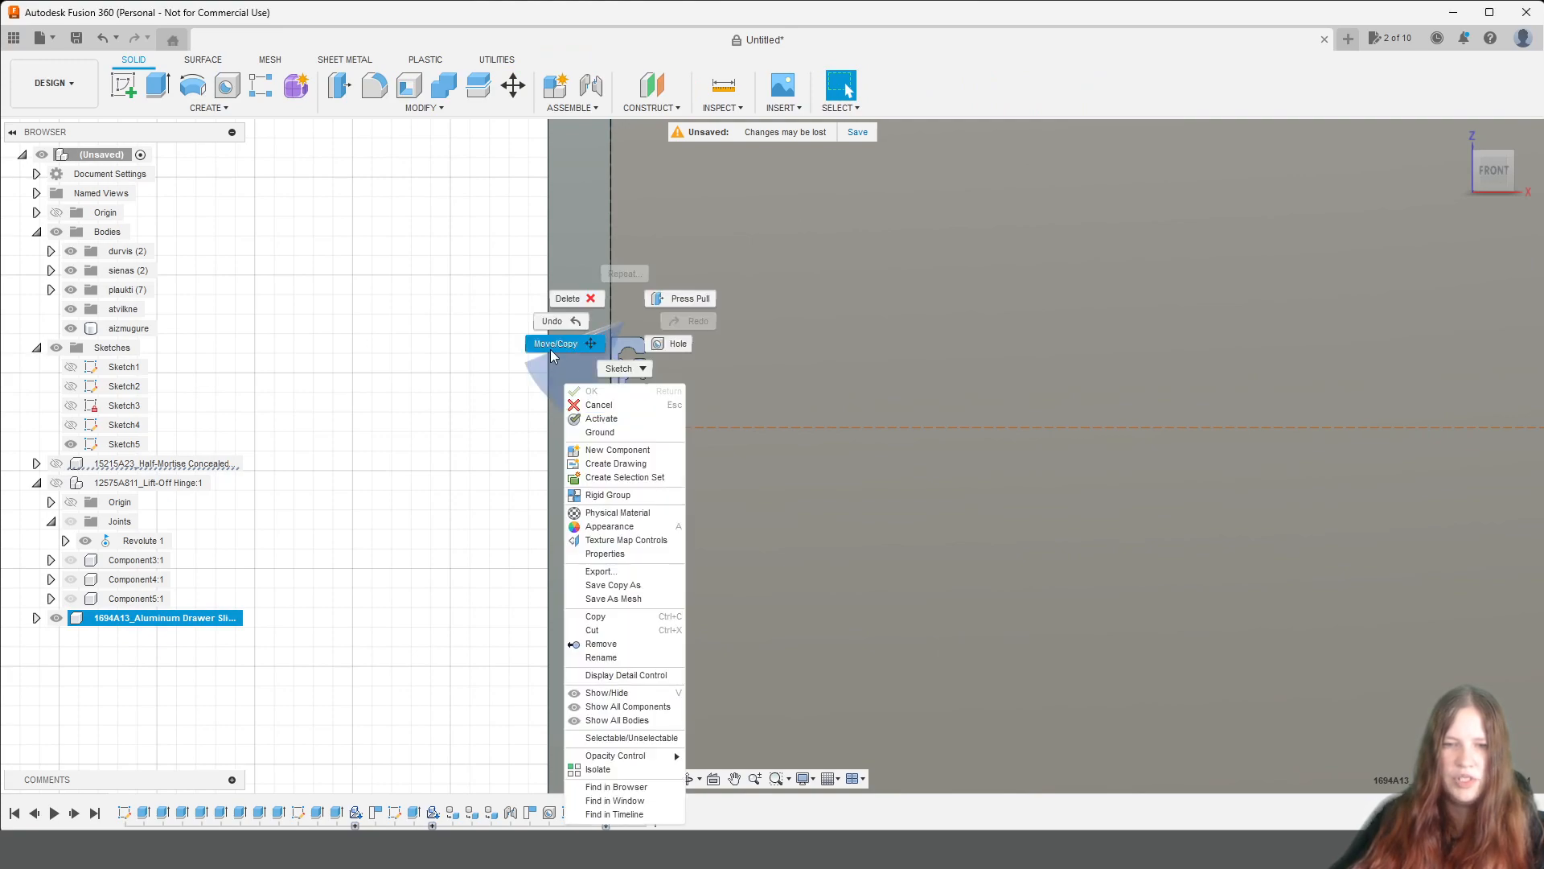
left_click(599, 333)
scroll(675, 354, "up", 2)
scroll(676, 383, "up", 3)
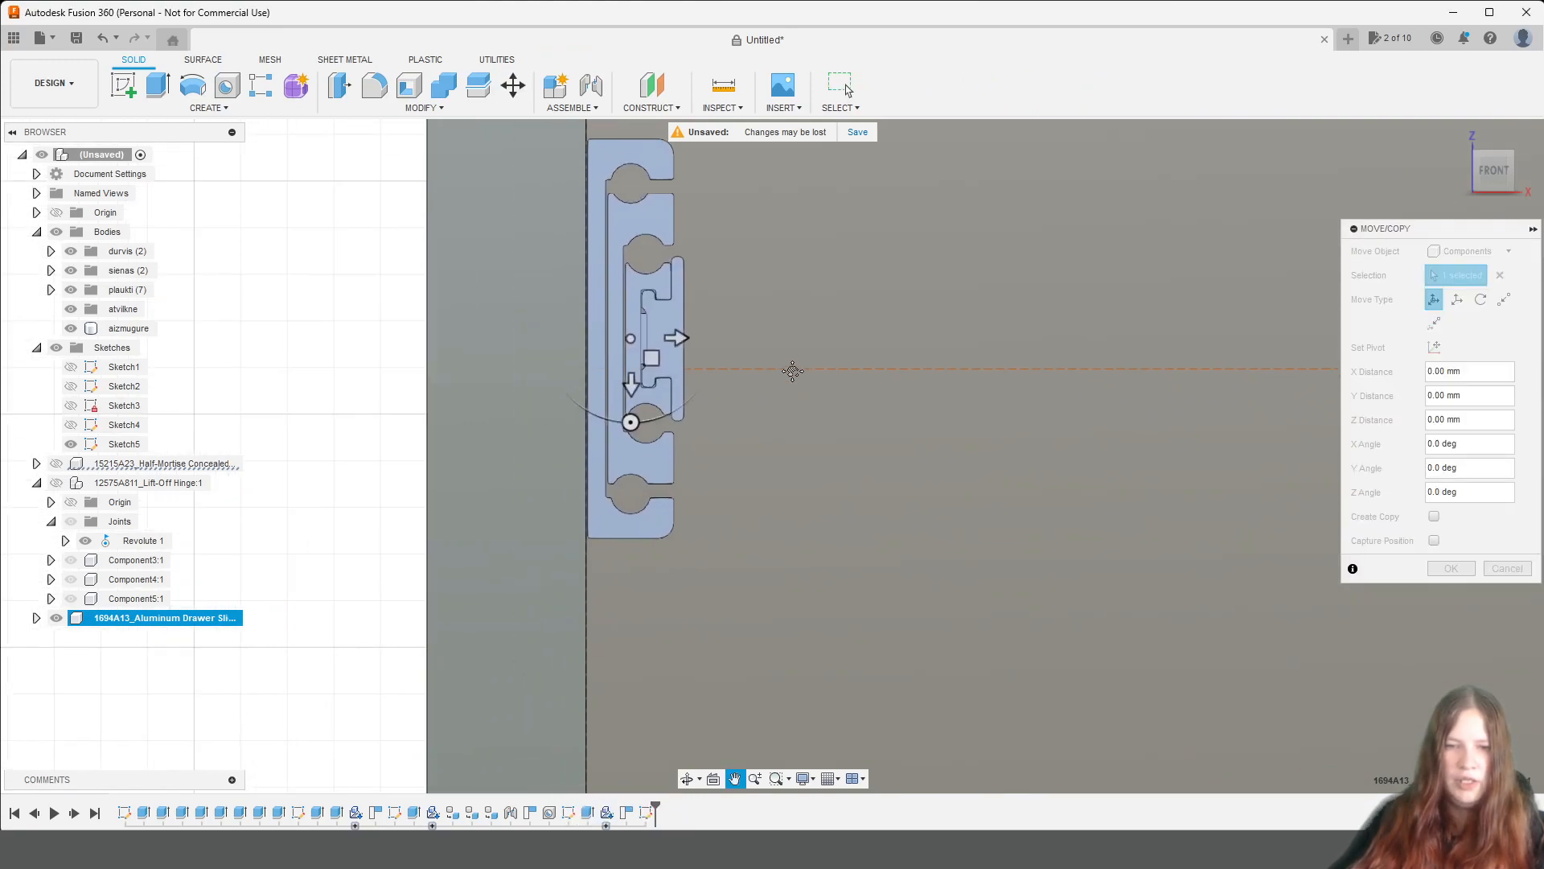
left_click(633, 374)
left_click_drag(633, 375, 635, 401)
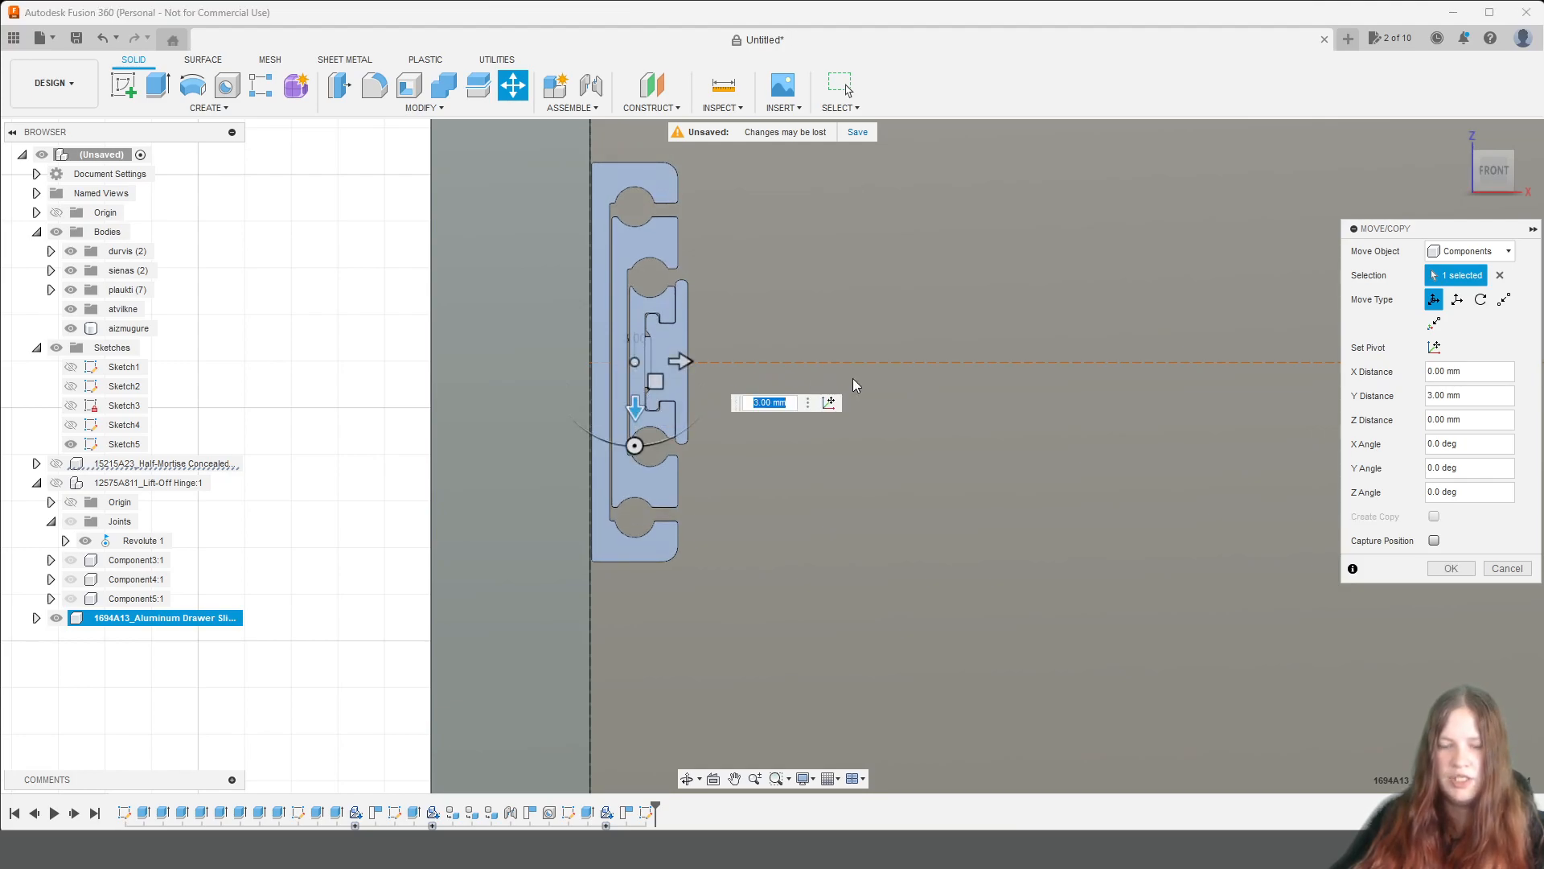
left_click(1451, 568)
scroll(1056, 553, "down", 5)
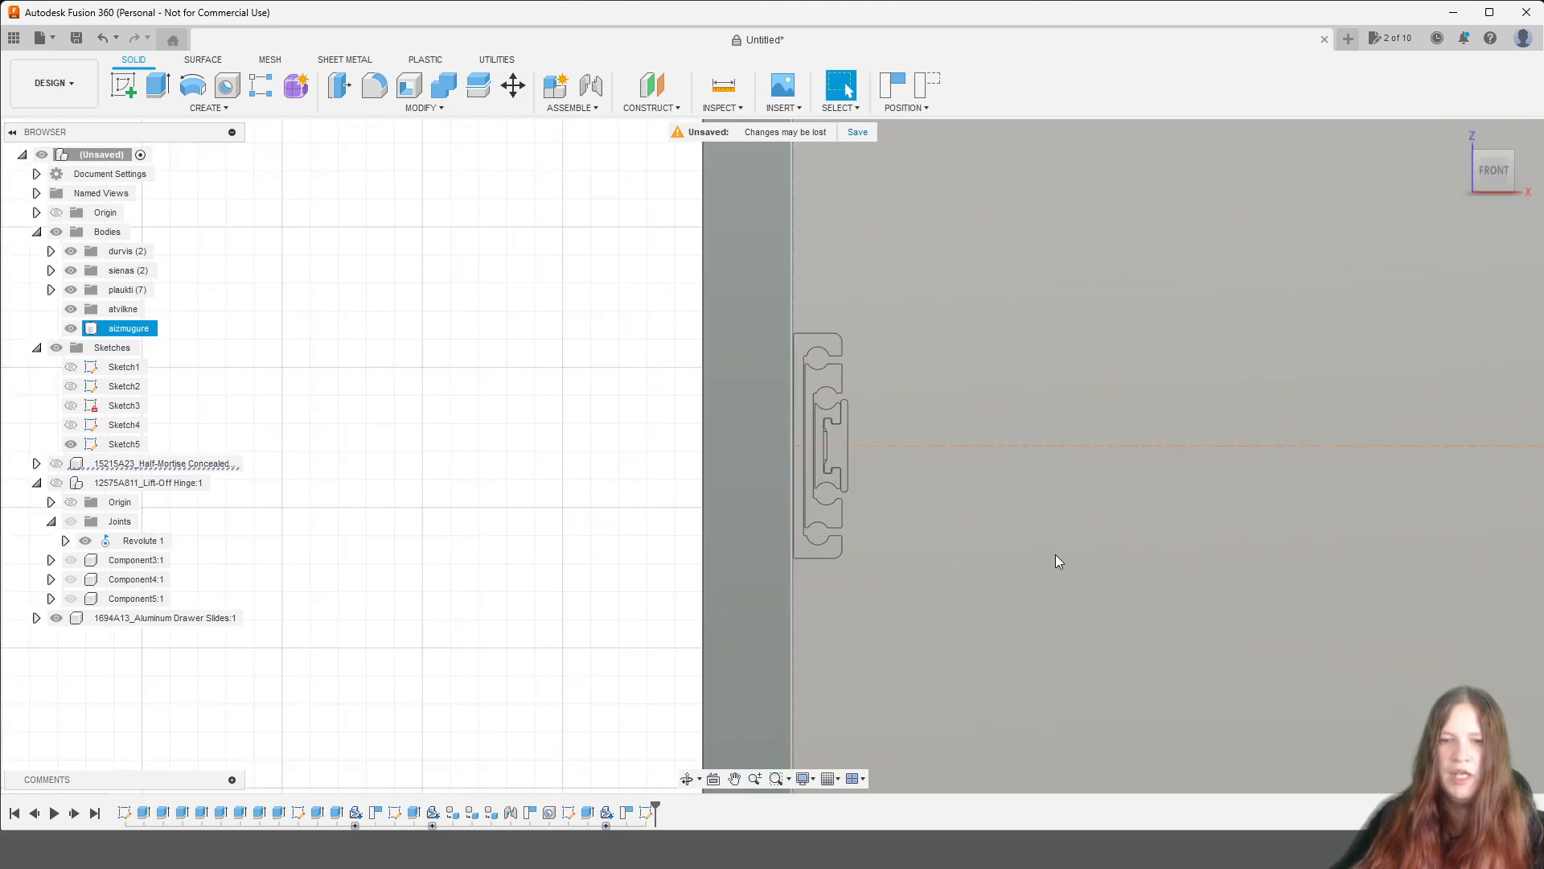
Create a copy of the drawer slide with Move/Copy and rotate the copy 180 degrees about the Z axis.
scroll(1055, 553, "down", 2)
middle_click_drag(1056, 554, 699, 513)
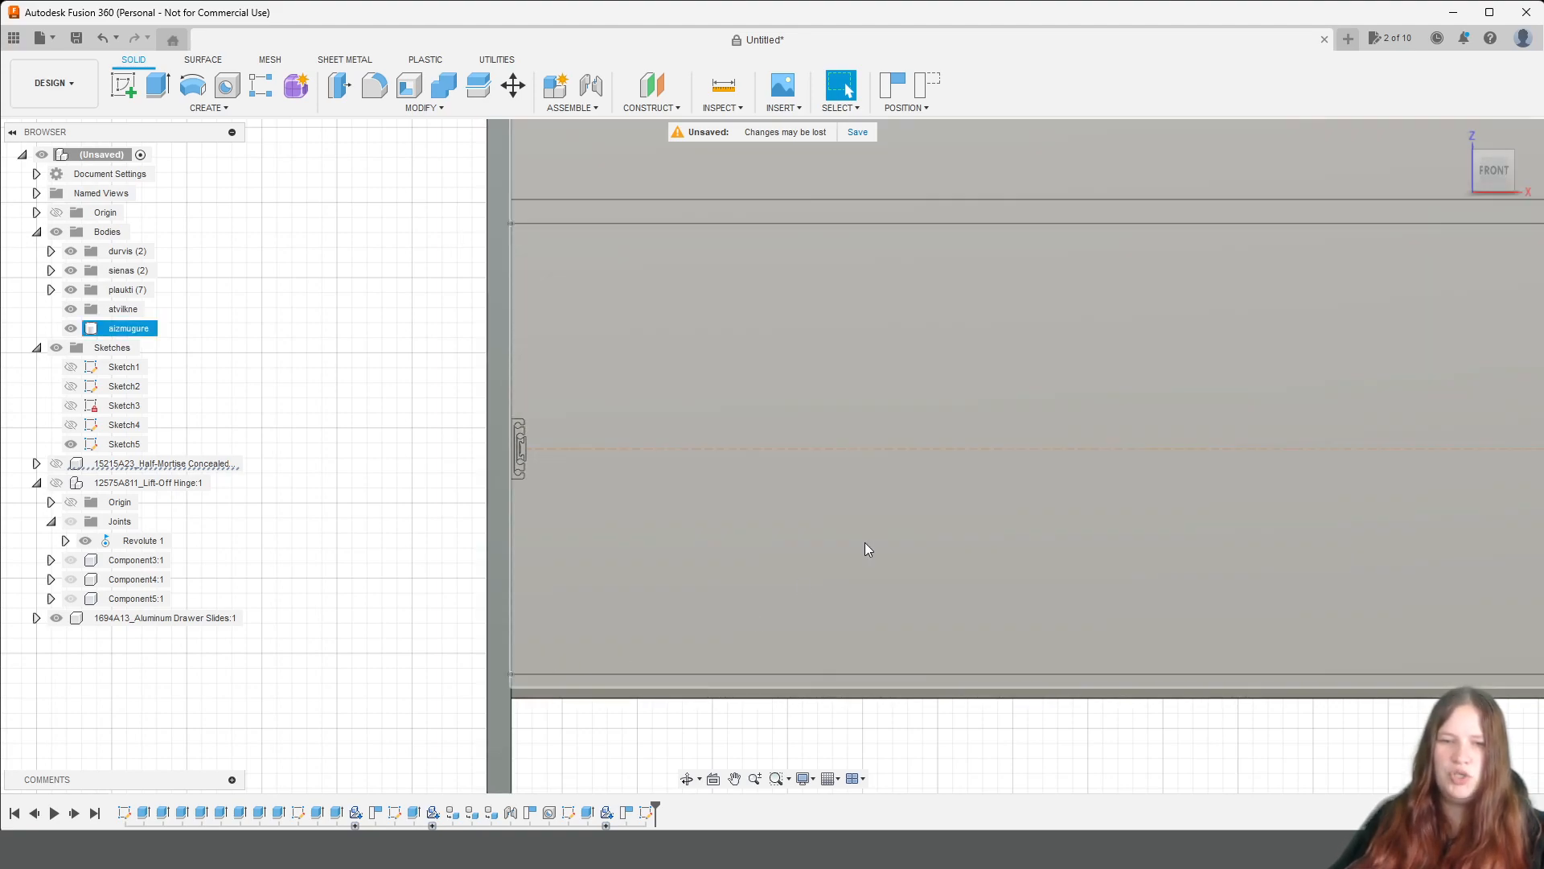
scroll(1018, 571, "down", 4)
middle_click_drag(1108, 548, 823, 536)
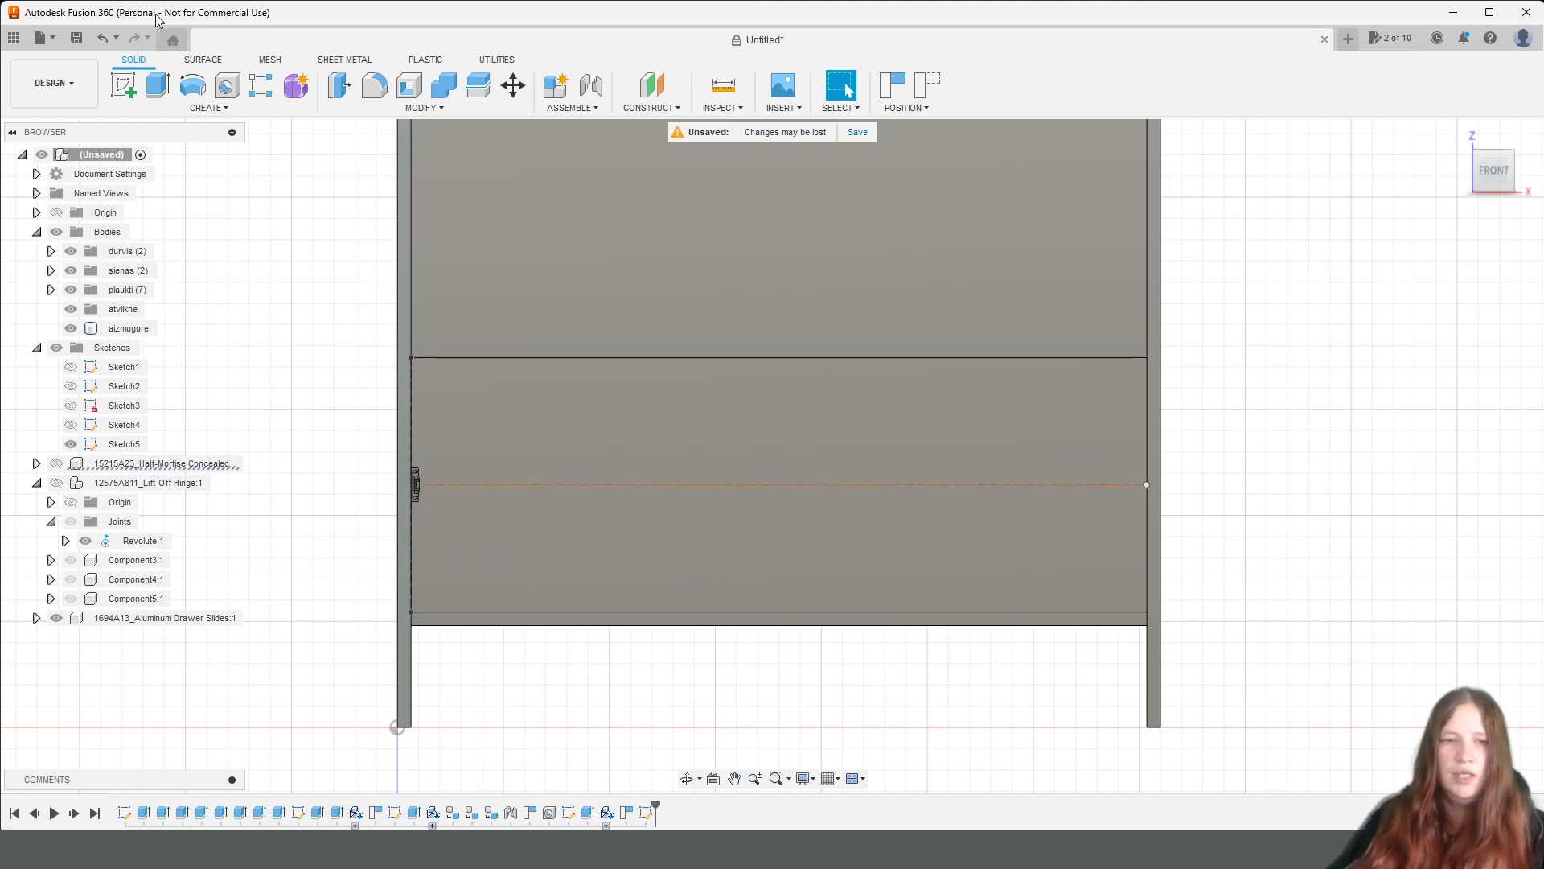
scroll(388, 451, "up", 3)
left_click(105, 617)
scroll(589, 611, "down", 2)
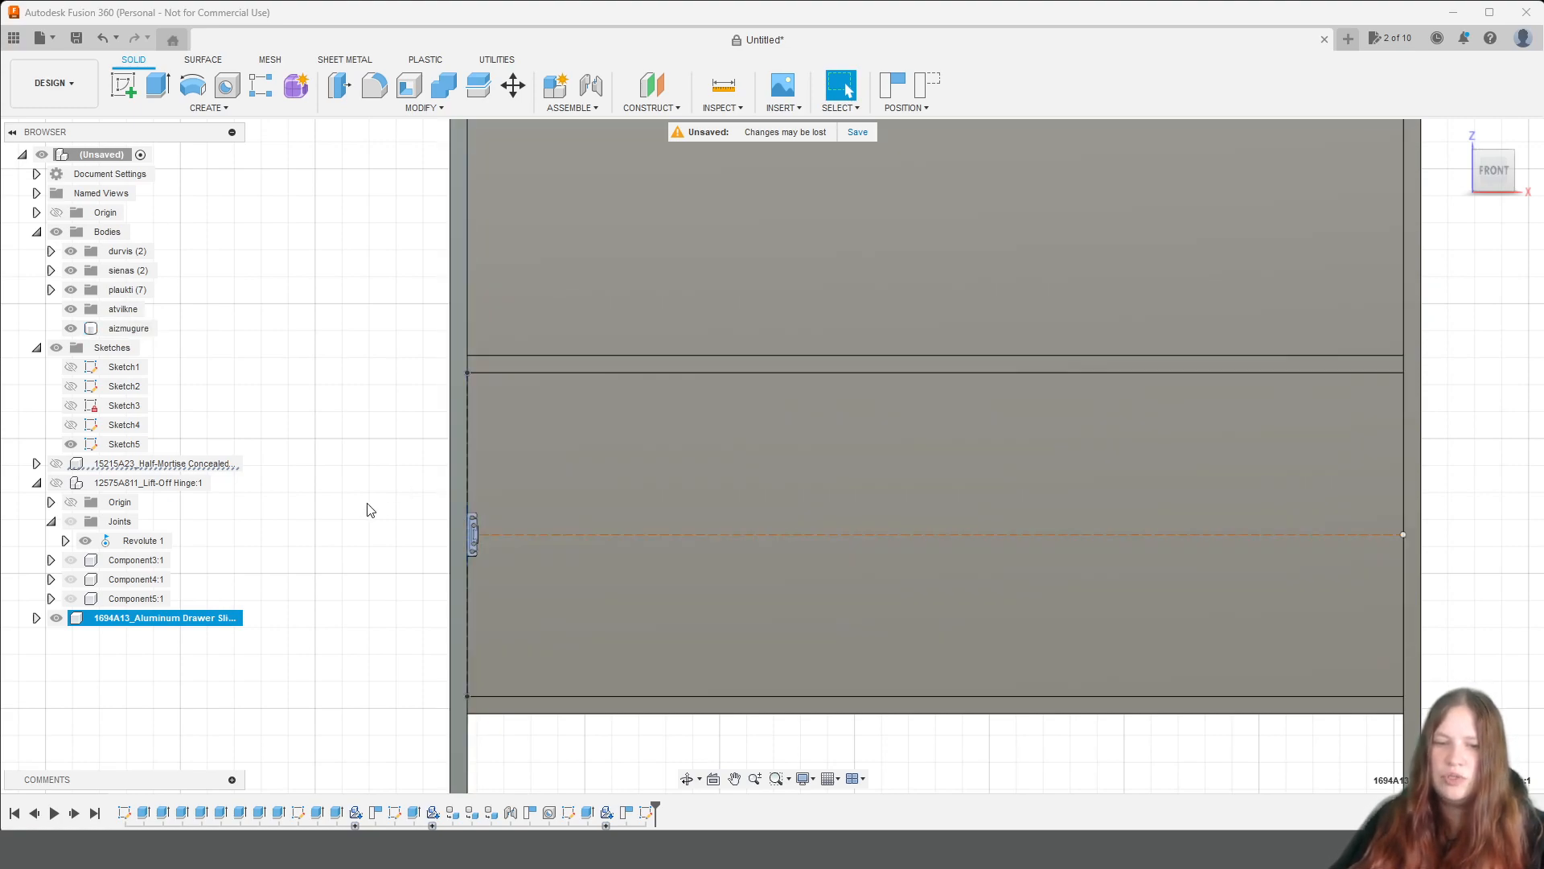
right_click(178, 624)
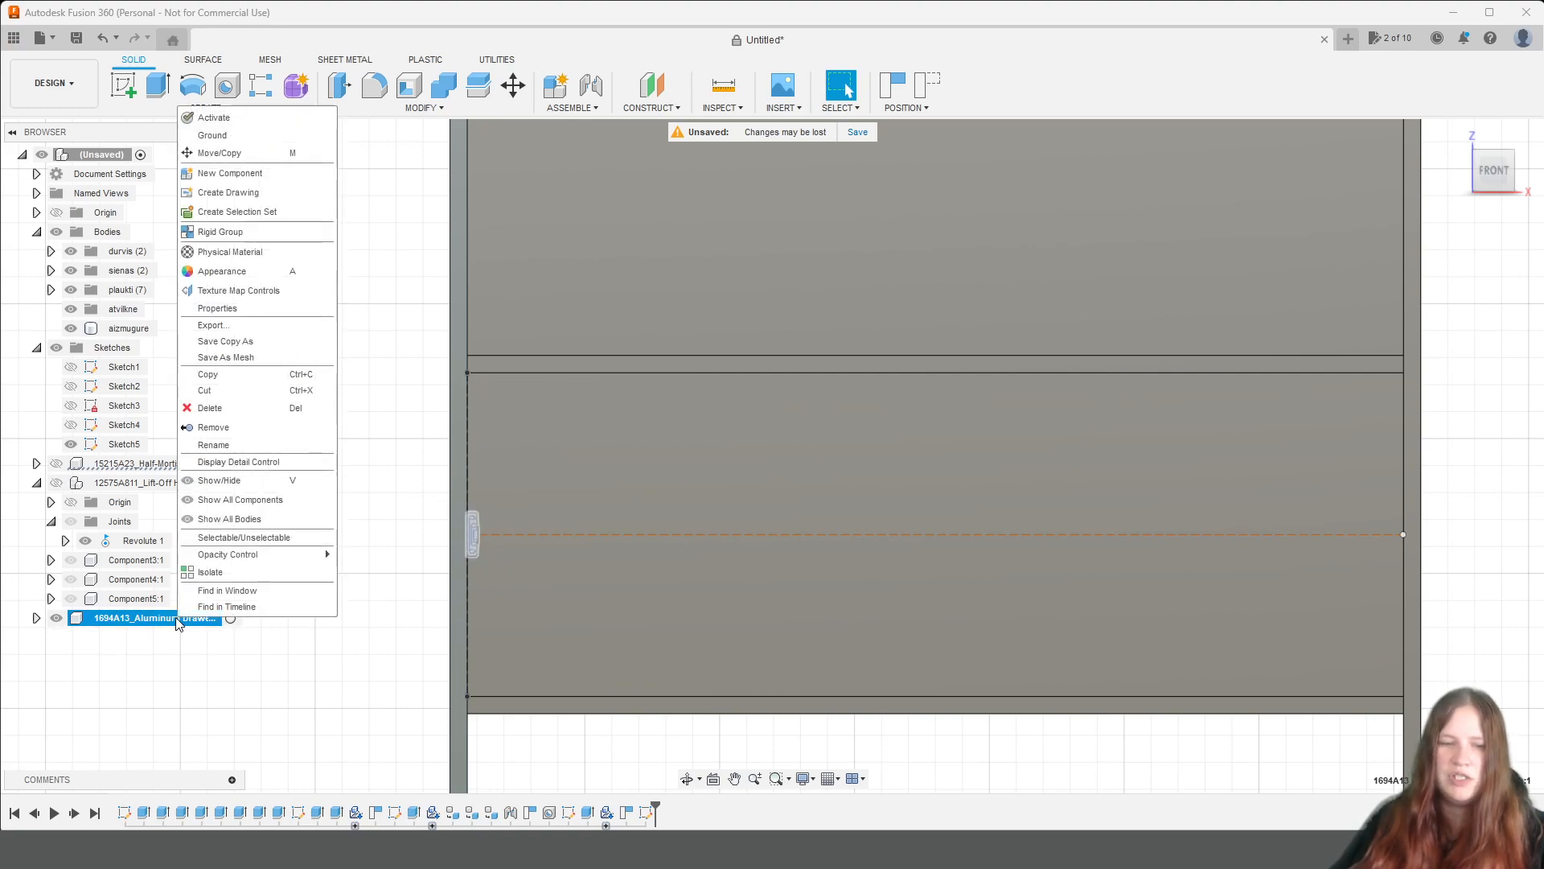
left_click(245, 153)
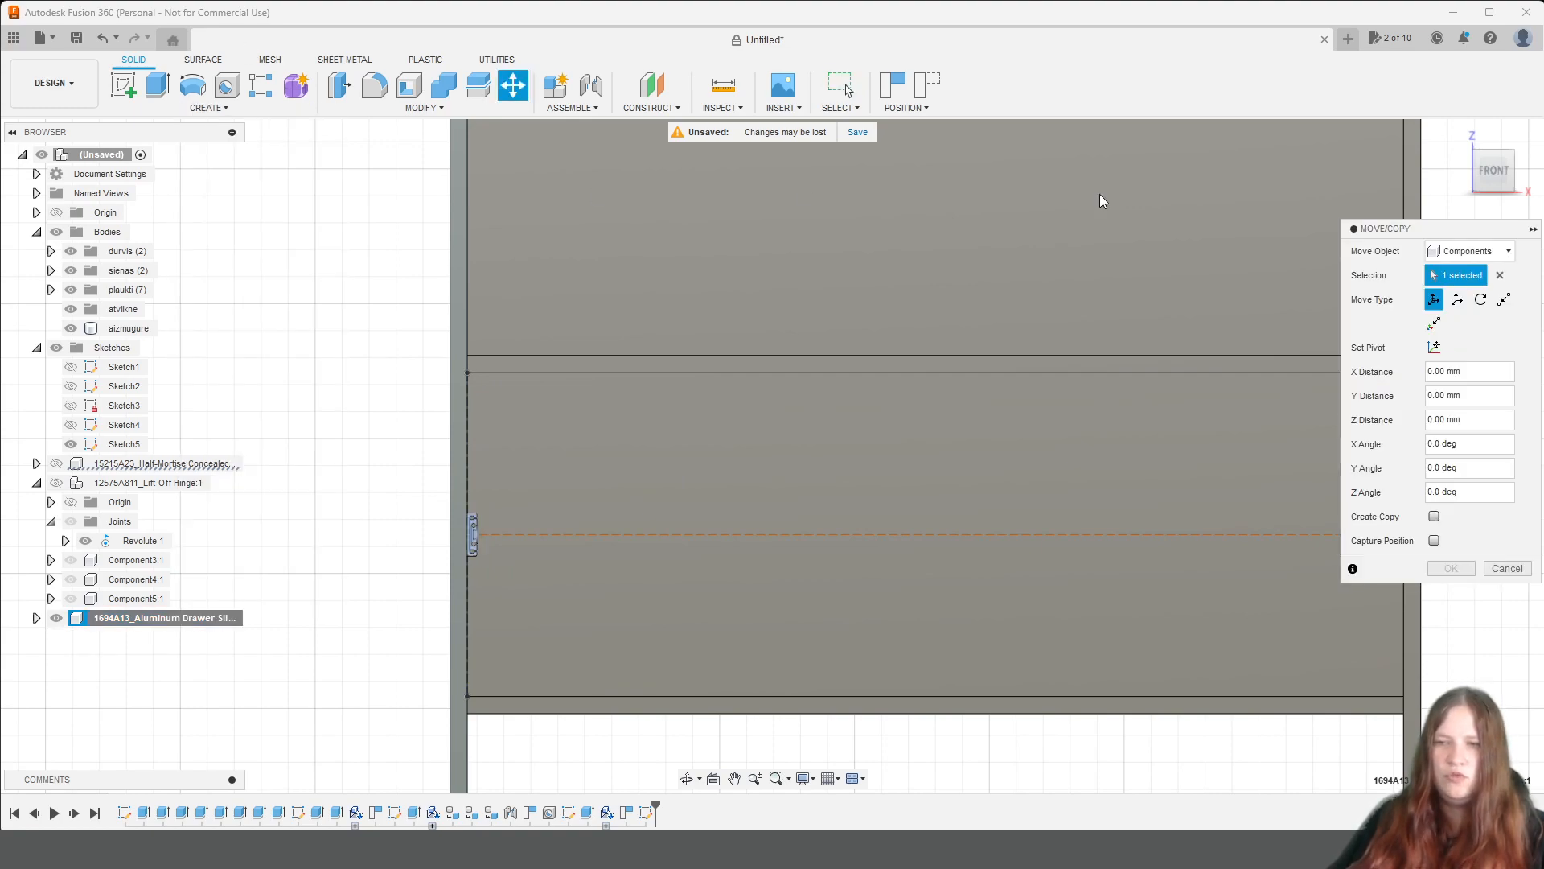
left_click(1436, 517)
scroll(676, 545, "up", 3)
middle_click_drag(434, 517, 867, 423)
left_click(677, 490)
left_click_drag(677, 490, 681, 268)
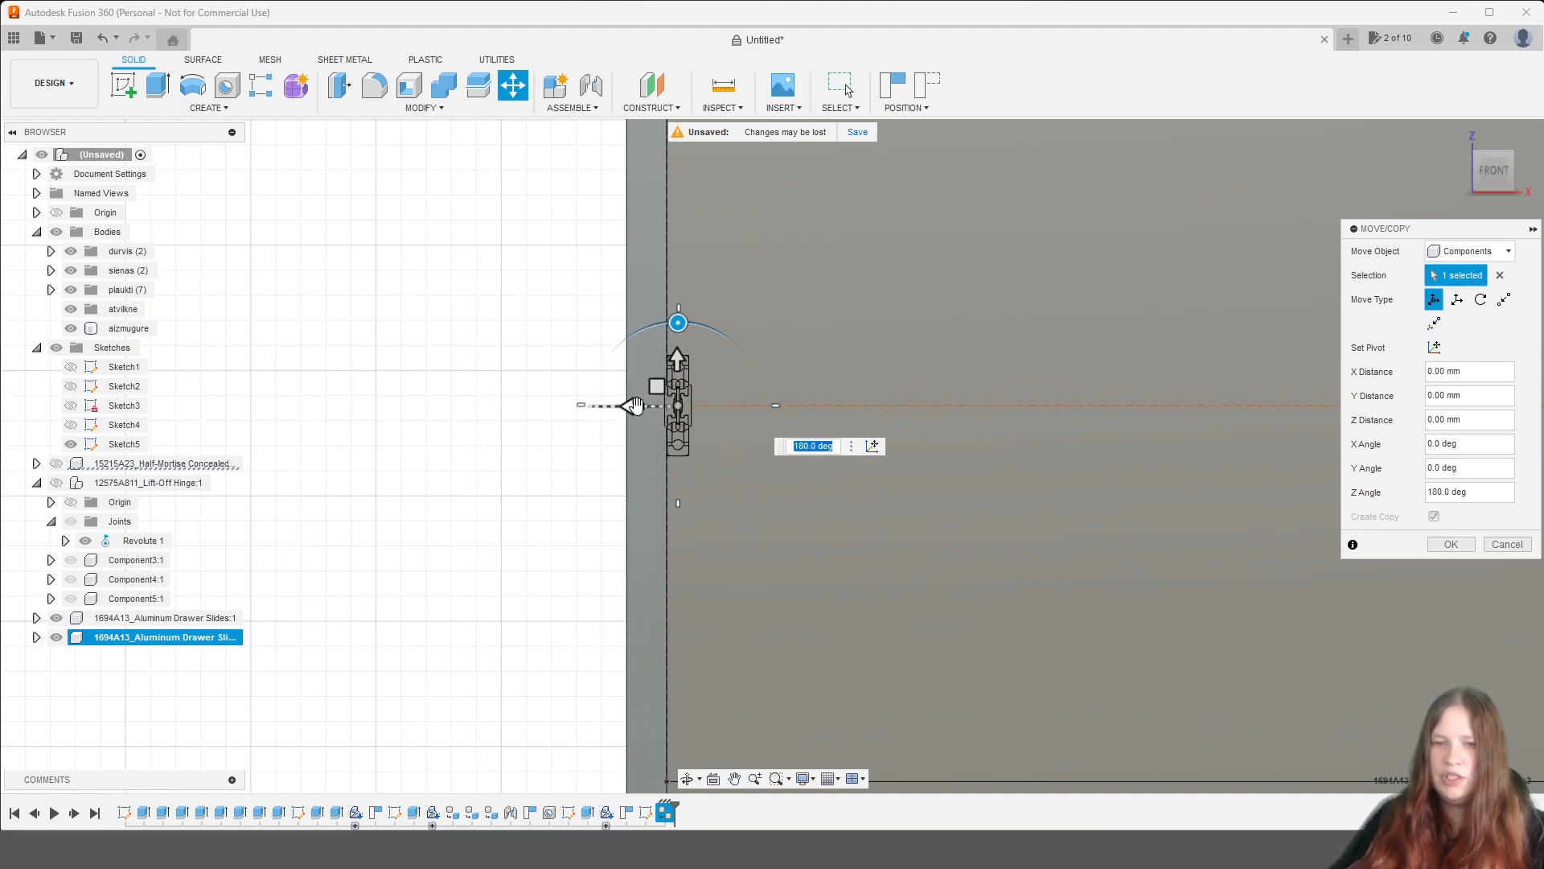
Move the copied drawer slide -859 mm in X so it sits against the opposite side panel.
left_click_drag(632, 406, 1212, 405)
scroll(1160, 455, "down", 8)
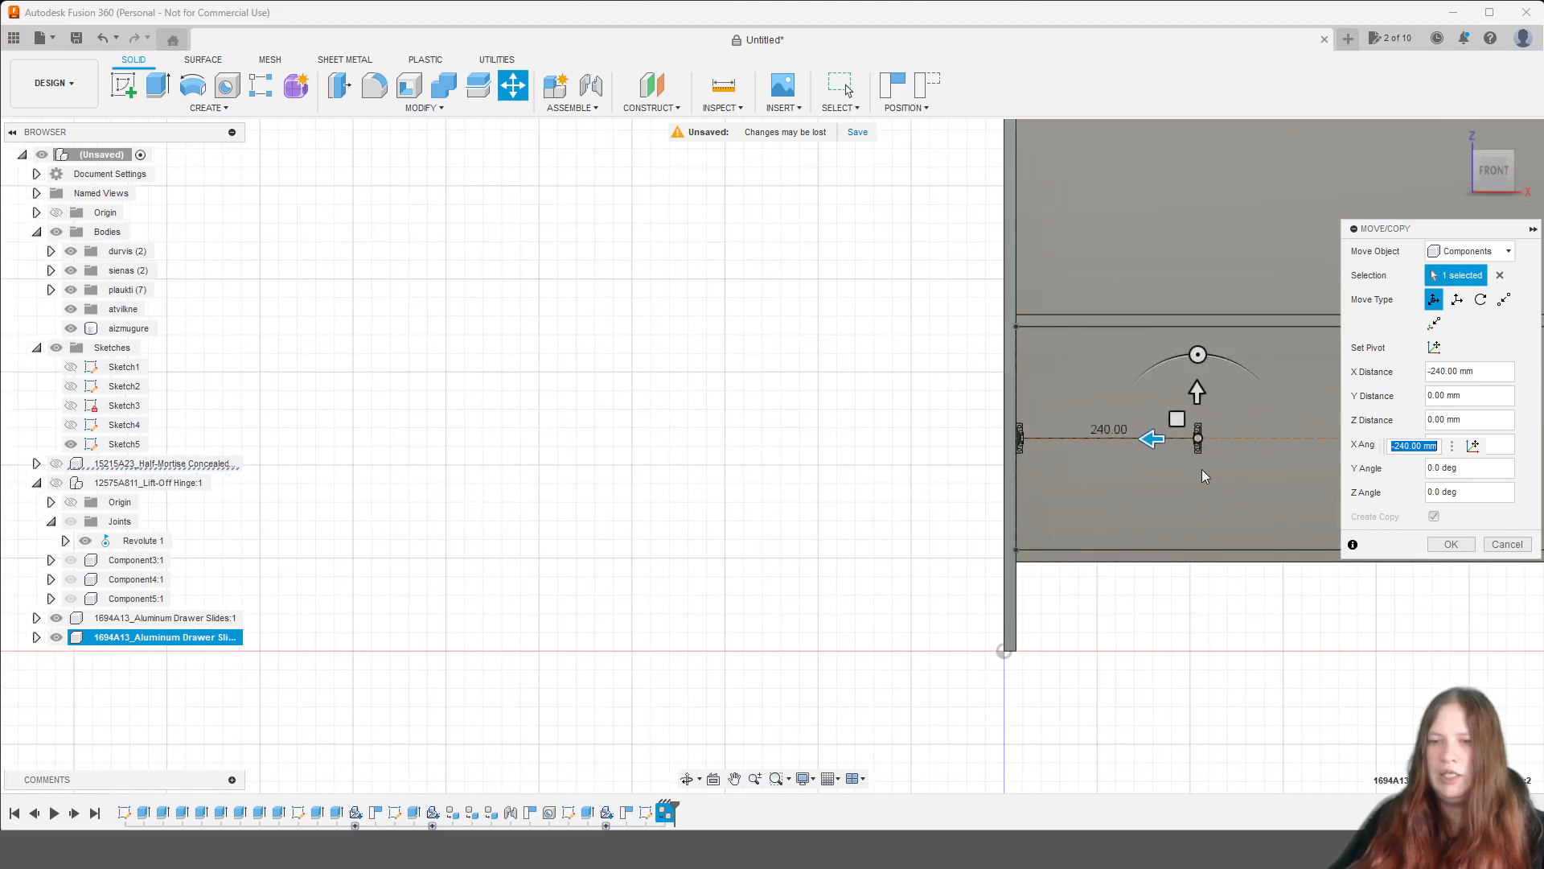
middle_click_drag(1250, 502, 659, 476)
left_click_drag(587, 428, 857, 446)
scroll(857, 447, "up", 6)
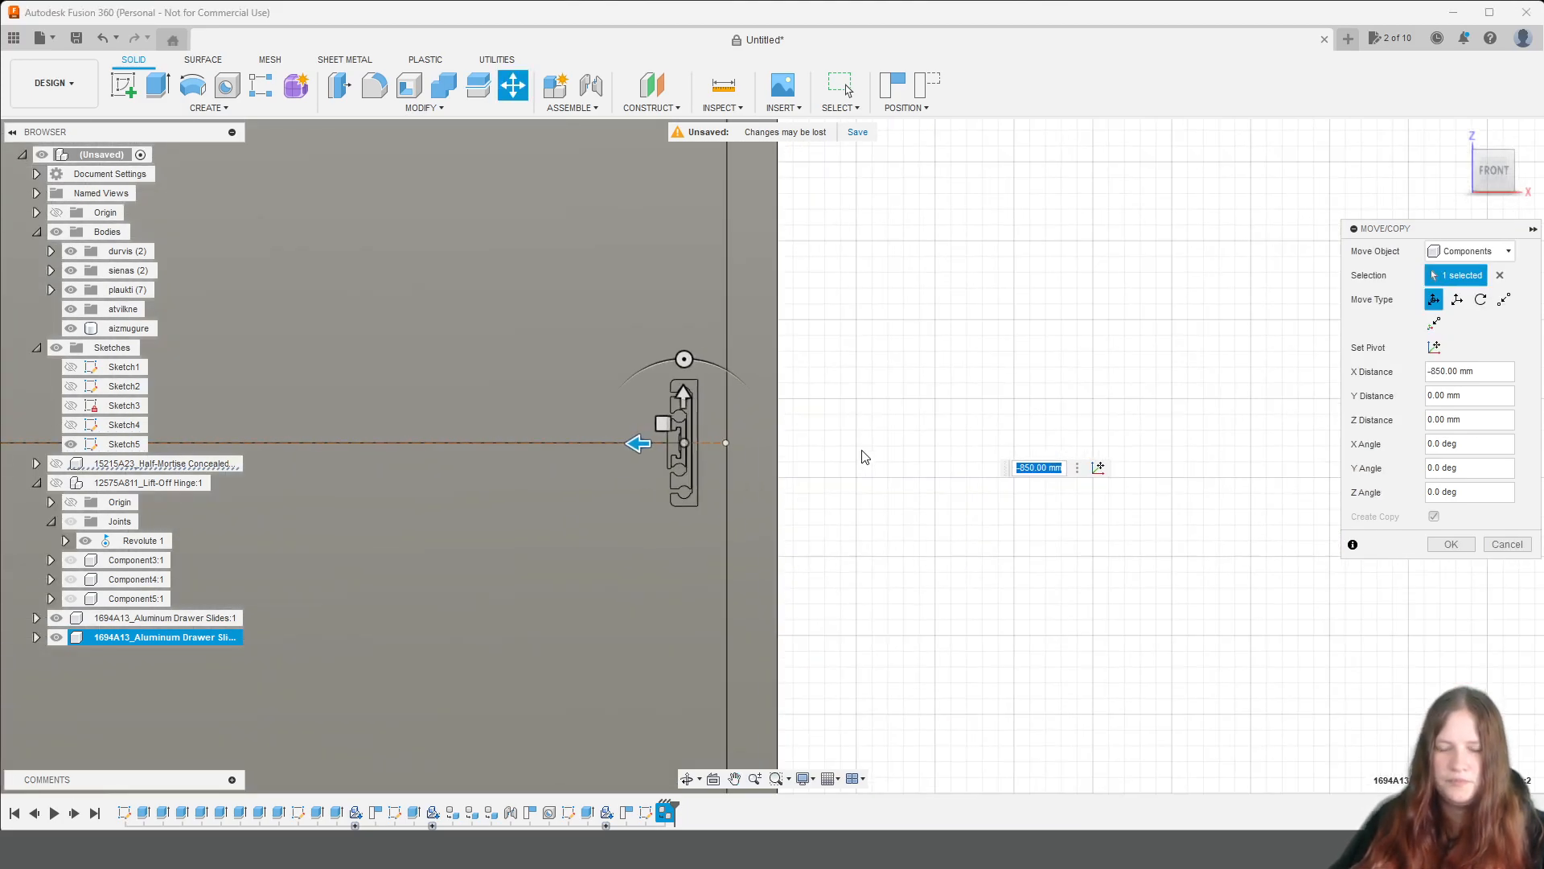
middle_click_drag(712, 469, 974, 449)
left_click_drag(551, 359, 643, 359)
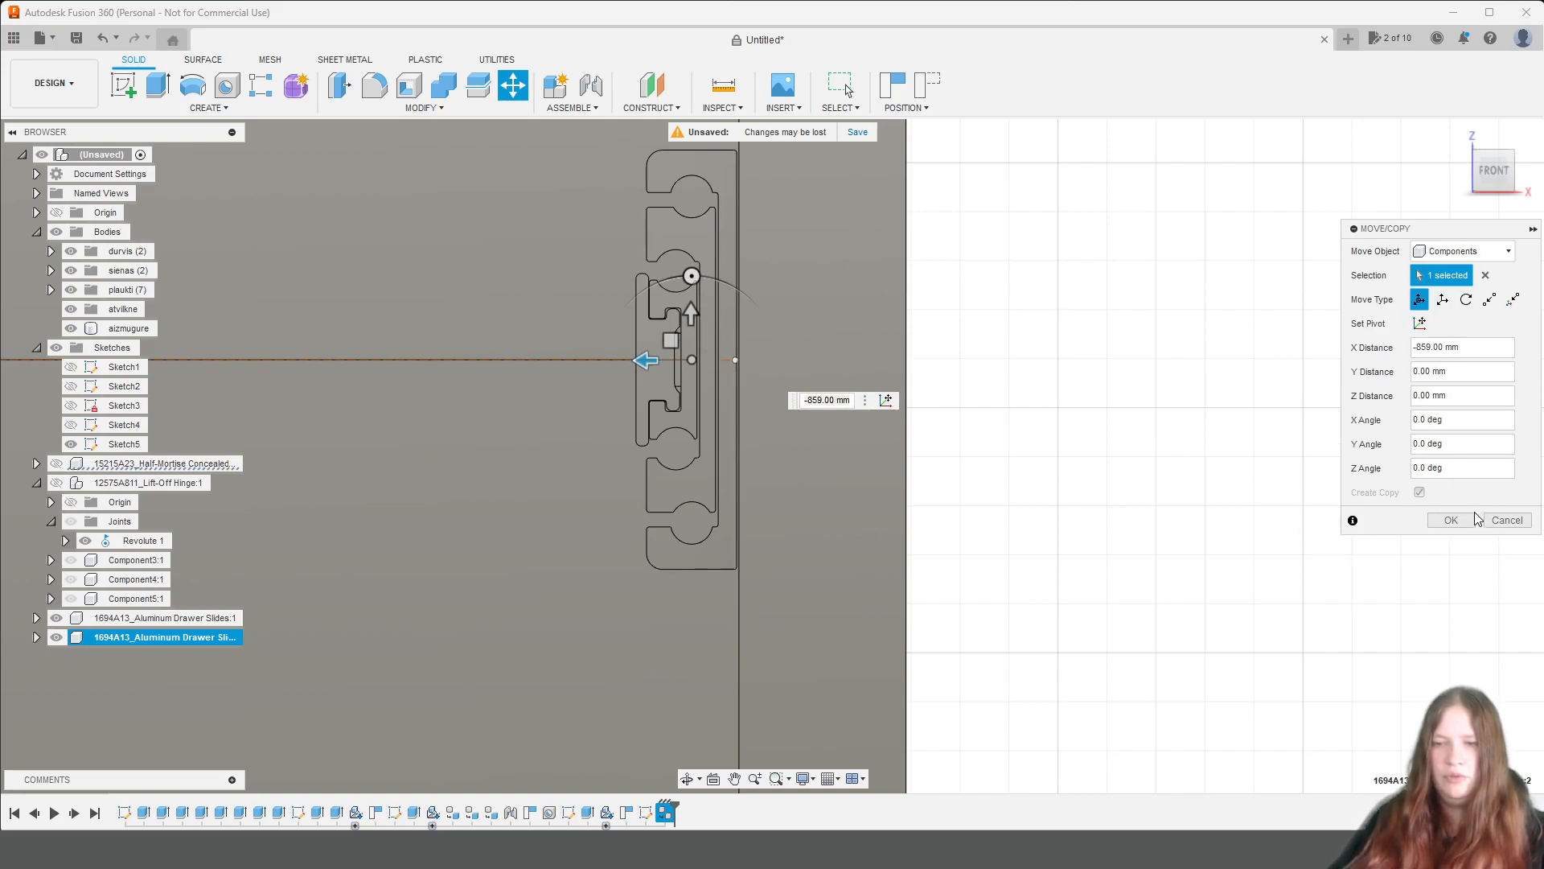
left_click(1472, 519)
Measure the distance between the inner edges of the two opposing drawer slides.
scroll(966, 523, "down", 6)
middle_click_drag(1017, 592, 1273, 492)
scroll(897, 441, "down", 4)
middle_click_drag(831, 513, 1032, 499)
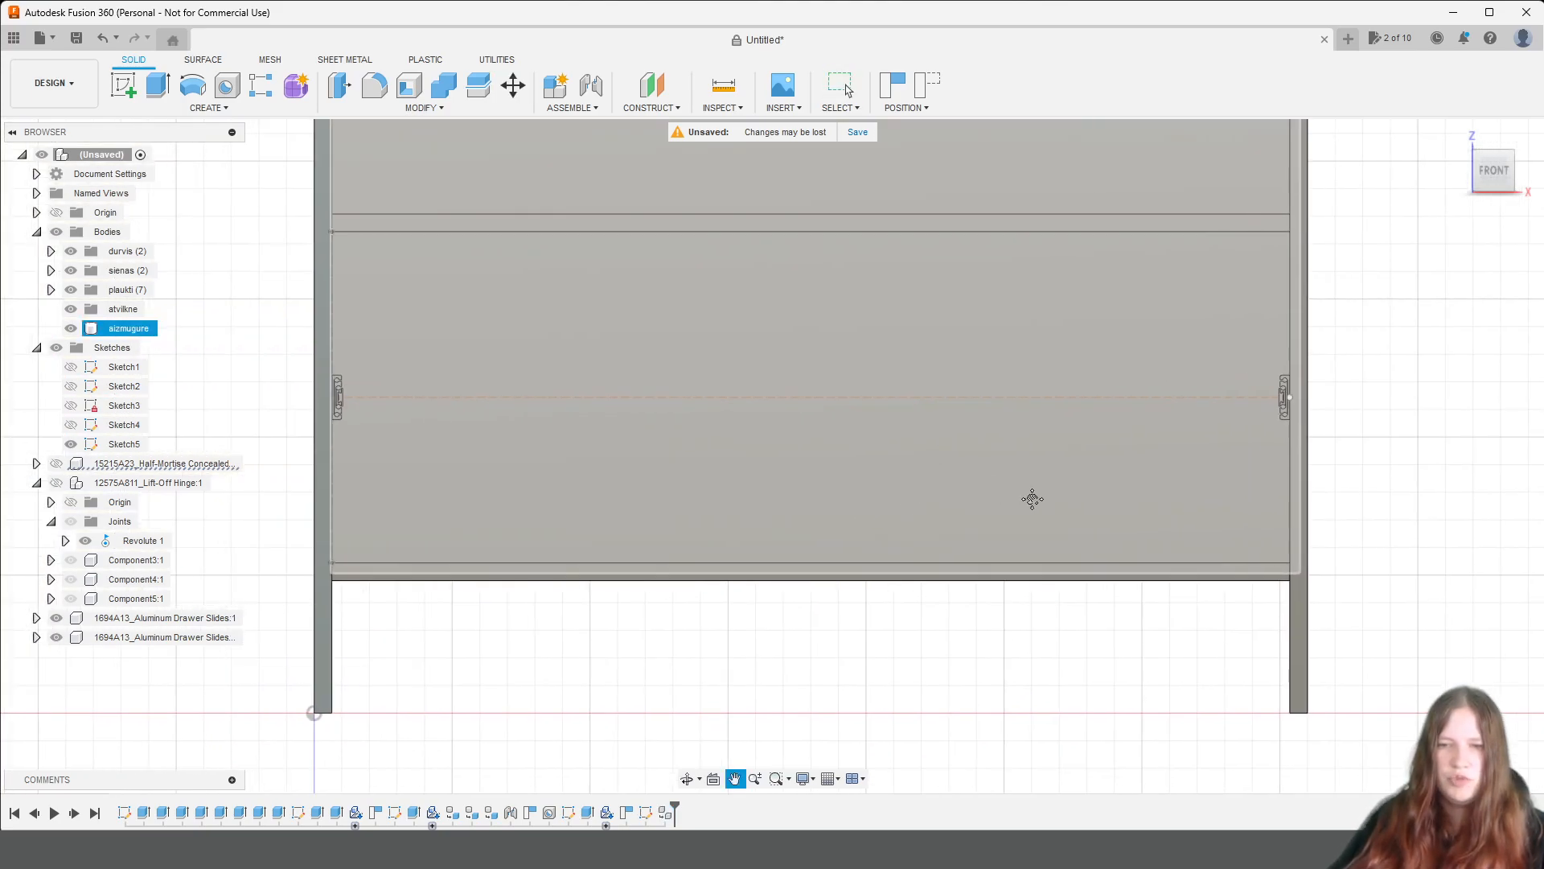
key("Escape")
key("Escape")
left_click(735, 89)
scroll(338, 374, "up", 6)
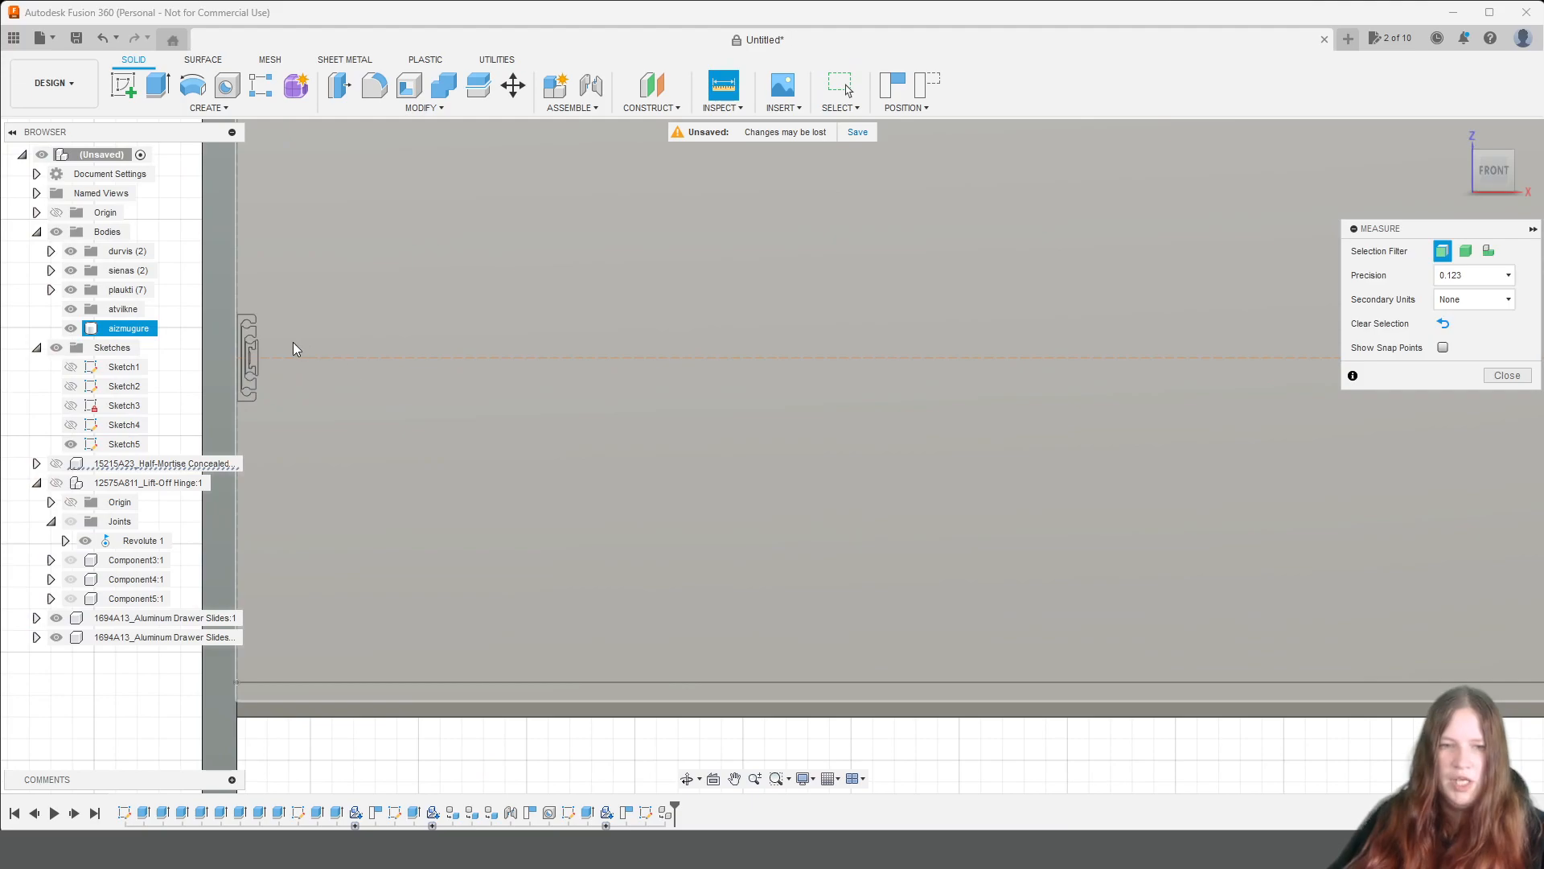
left_click(233, 359)
middle_click_drag(1382, 569, 1369, 568)
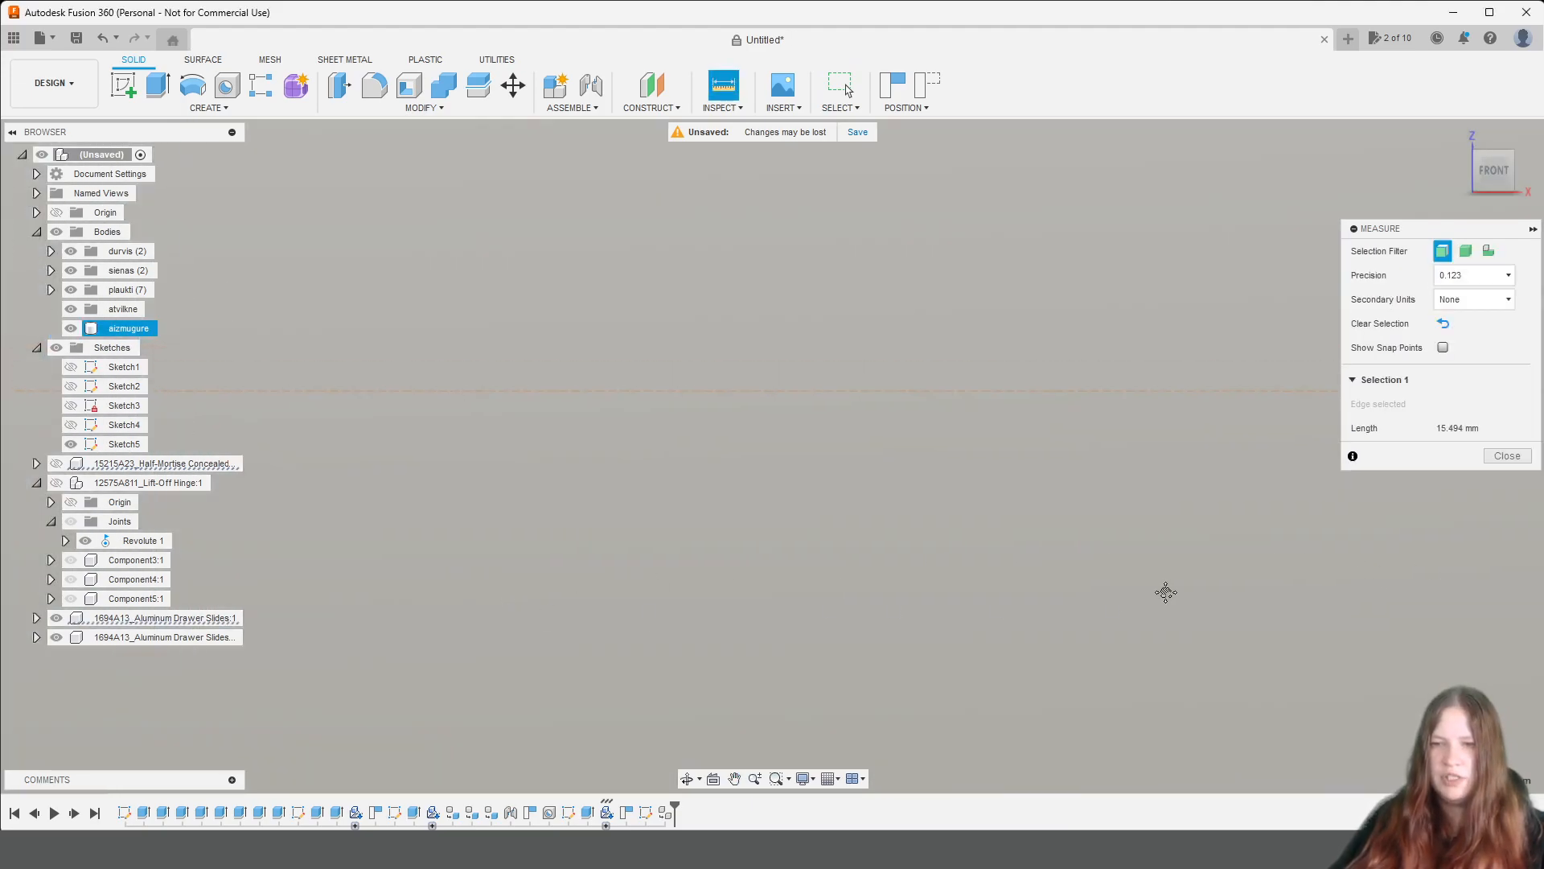
middle_click_drag(1116, 585, 333, 599)
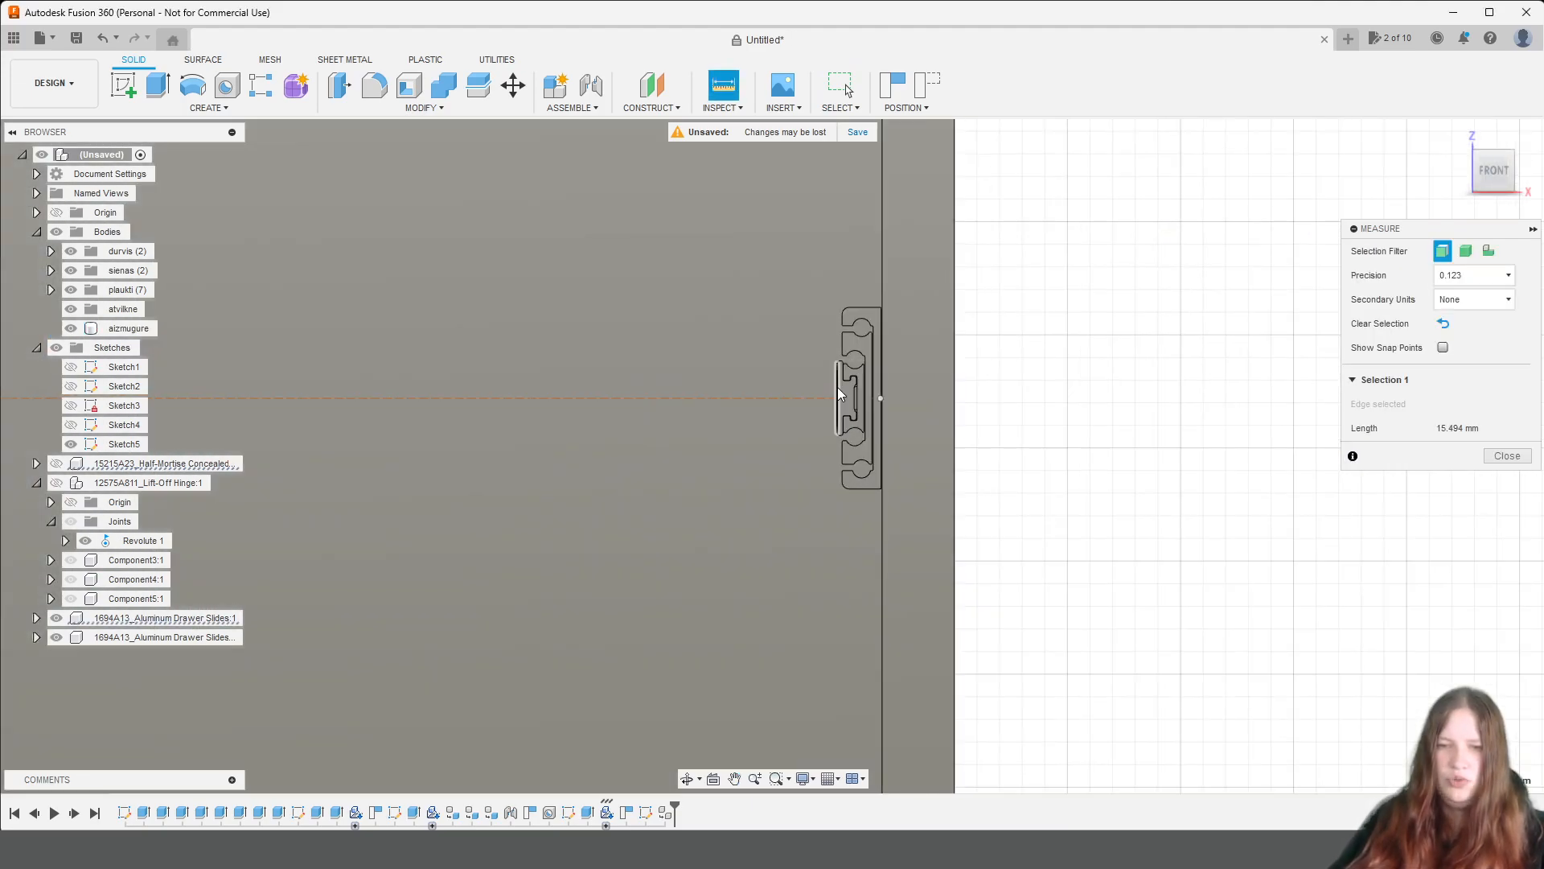
left_click(841, 394)
scroll(796, 639, "down", 2)
scroll(797, 639, "down", 2)
middle_click_drag(631, 683, 1035, 551)
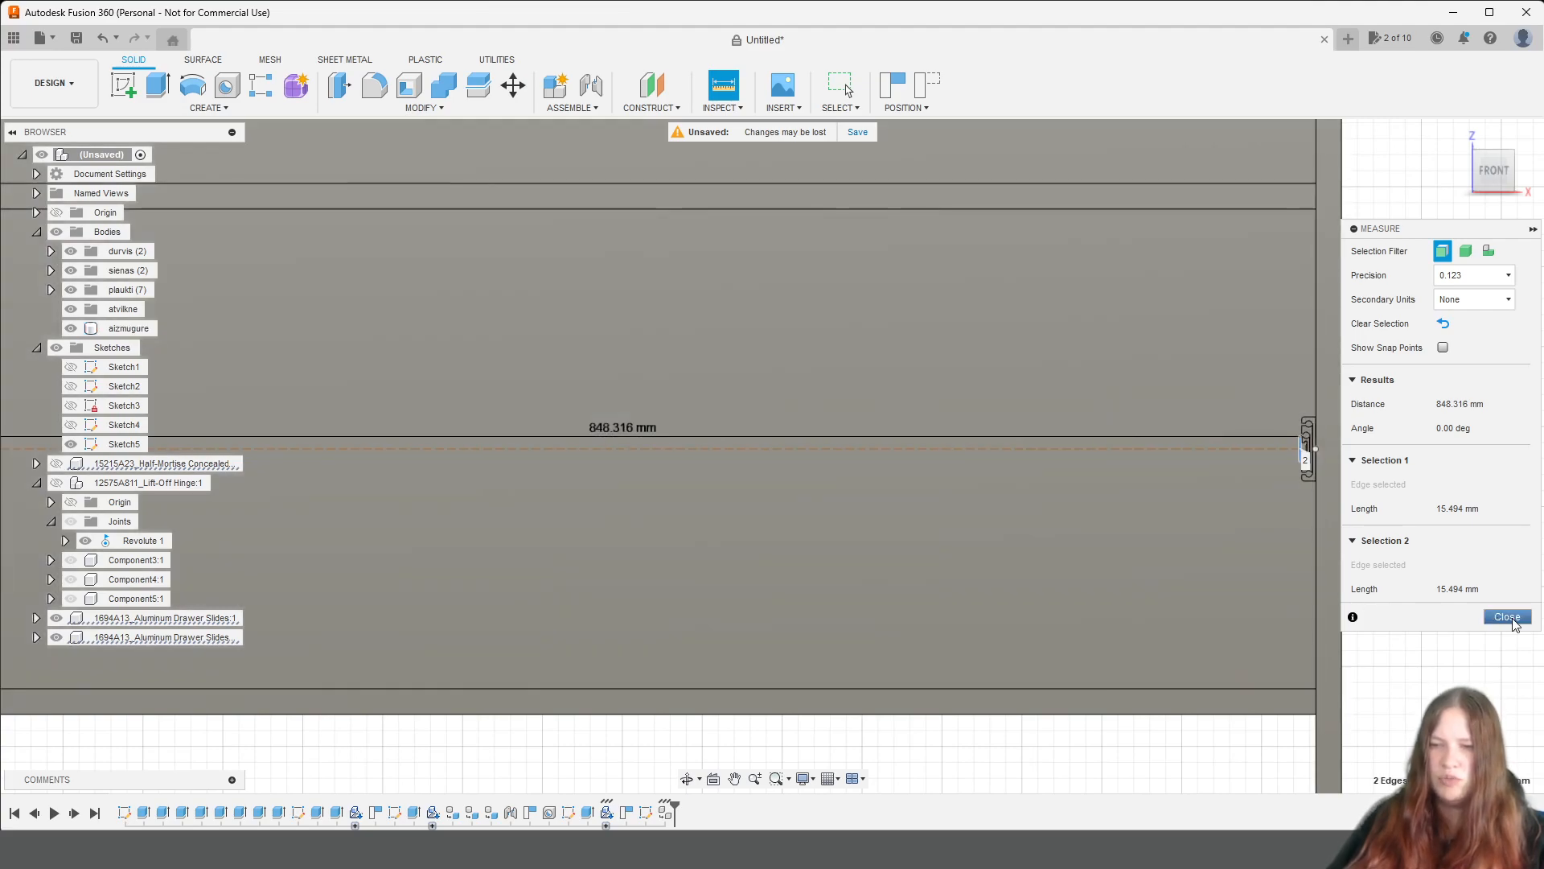
left_click(1508, 617)
Reopen the construction-line sketch of the lowest compartment and fix its horizontal centre line in place.
left_click(121, 445)
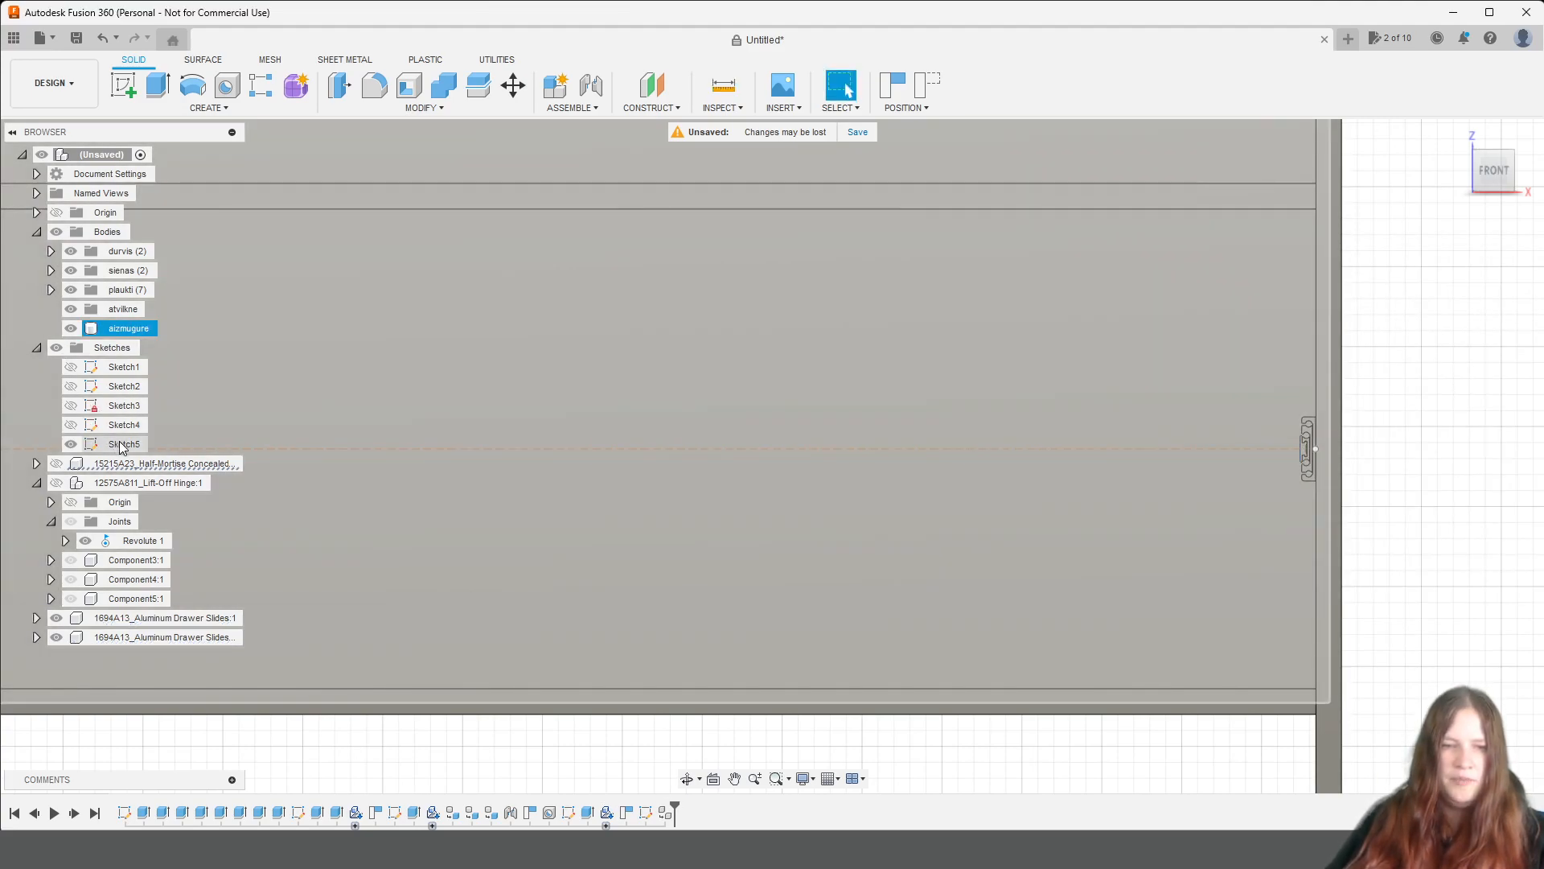
double_click(114, 447)
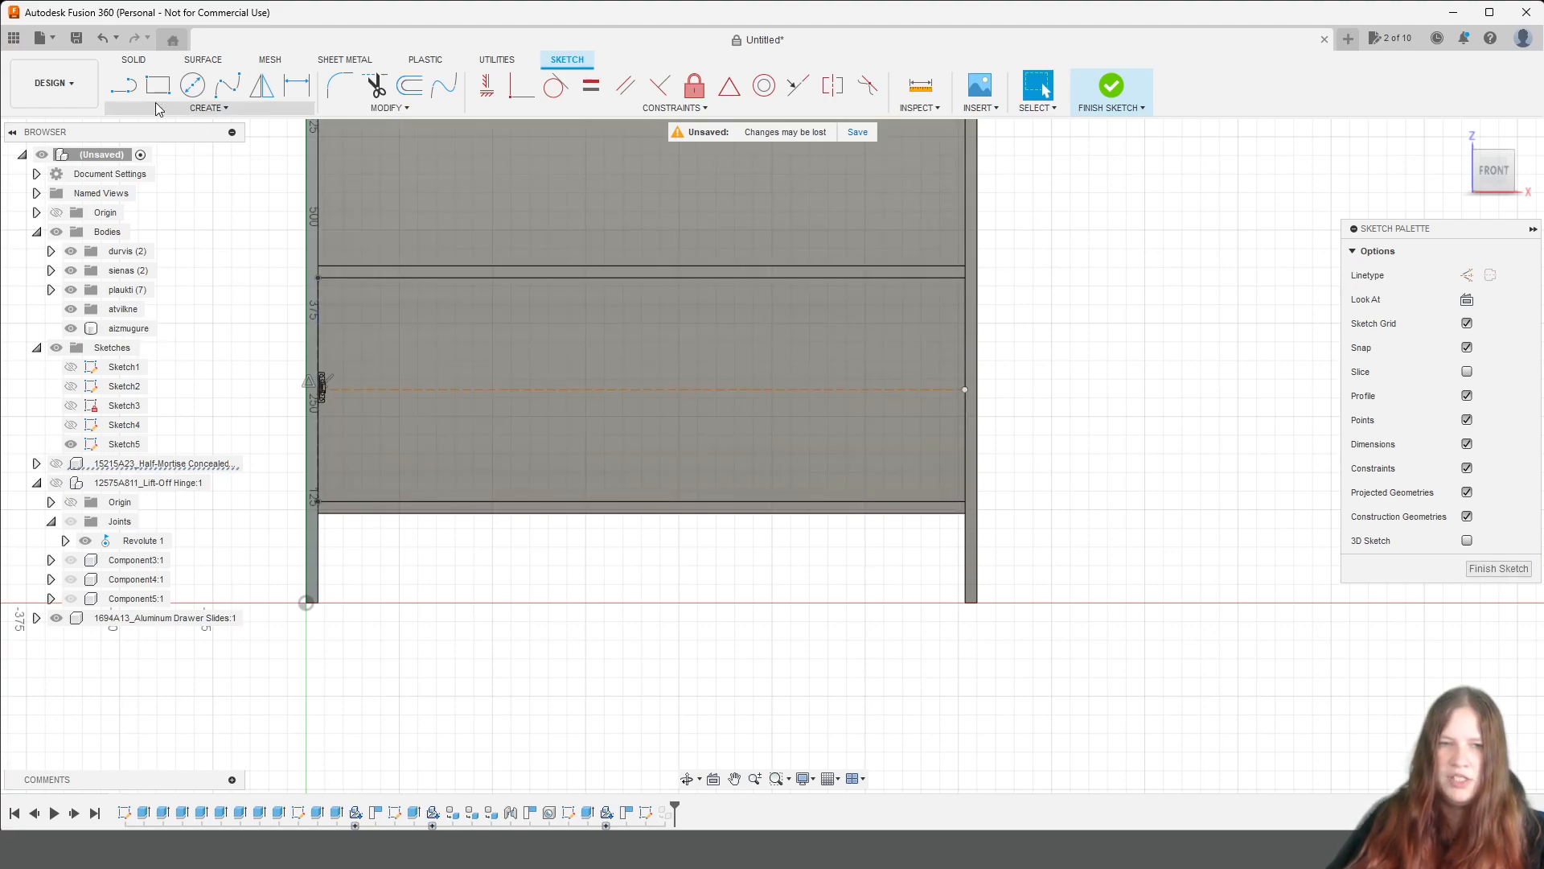
left_click(127, 86)
left_click(965, 390)
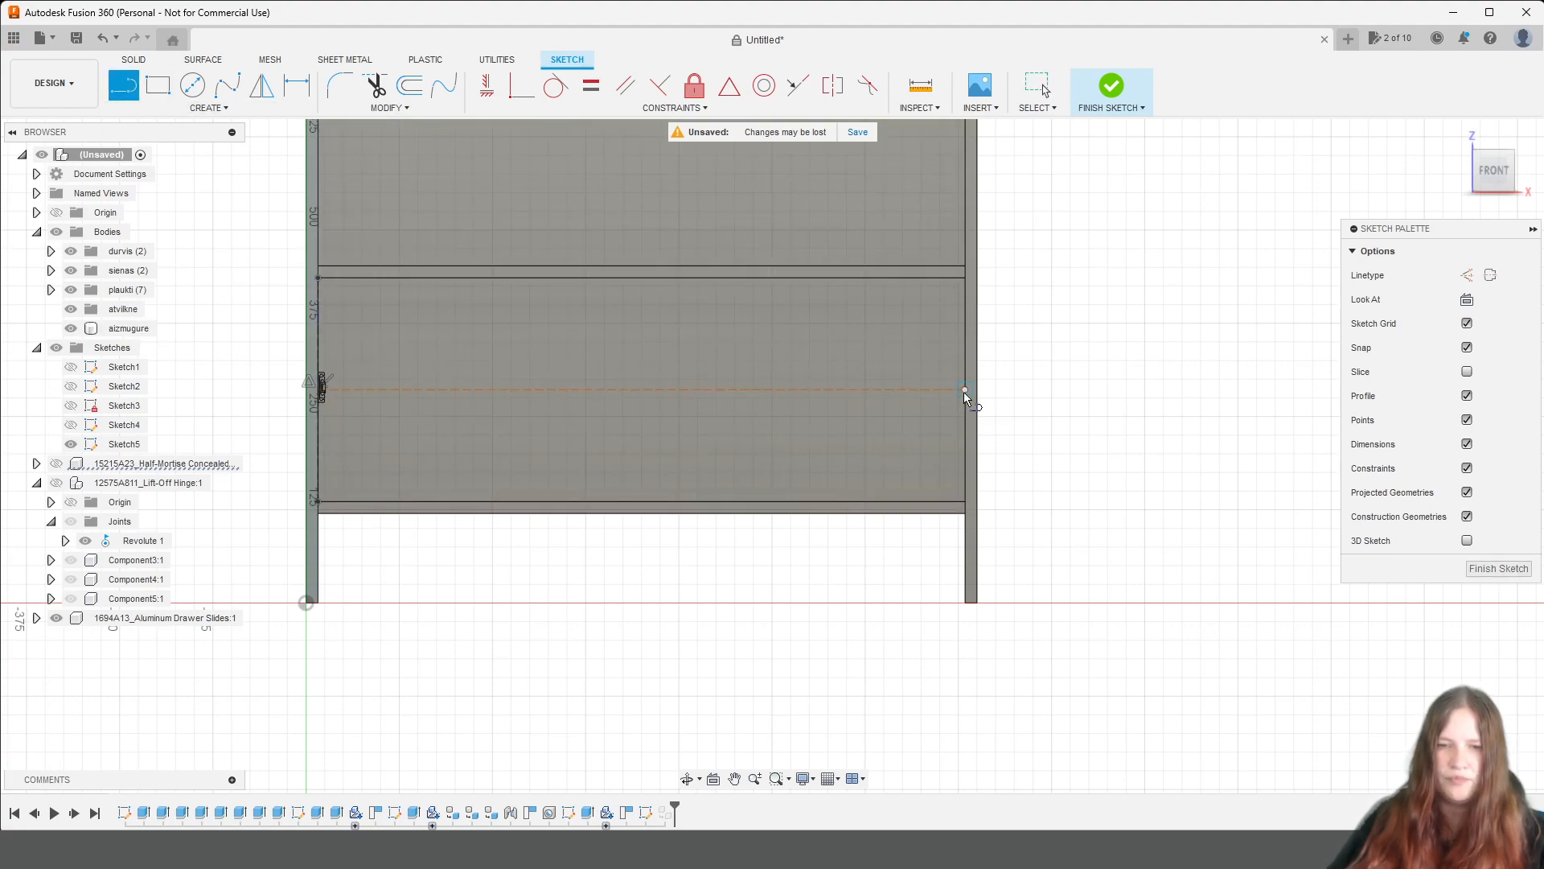
left_click(694, 85)
left_click(704, 391)
Draw a short vertical construction line downwards from the midpoint of the horizontal centre line and finish the sketch.
key("l")
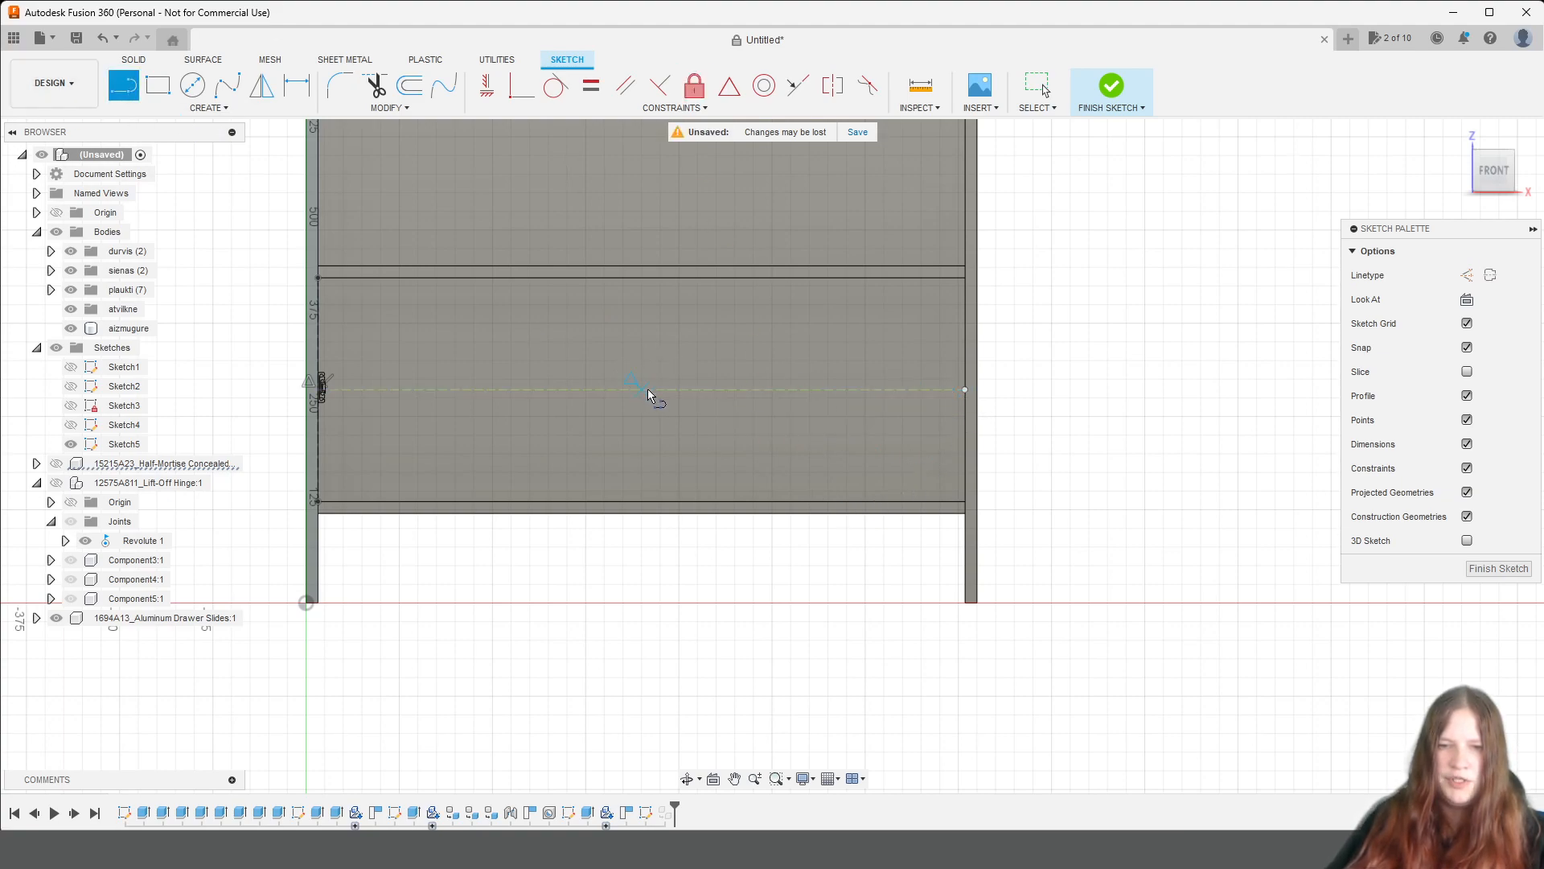
left_click(641, 390)
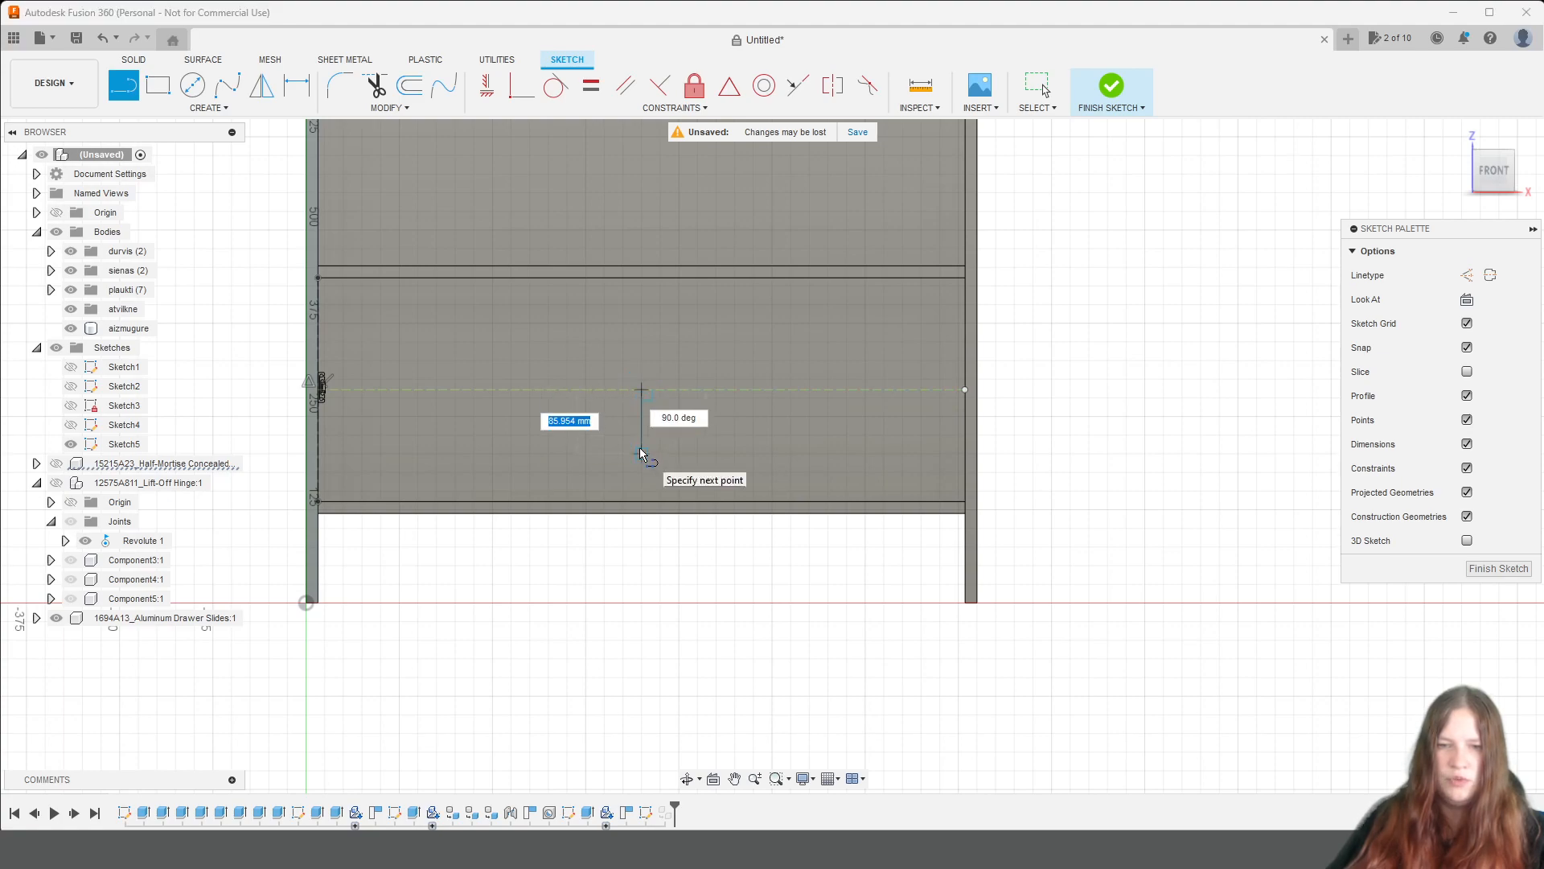
left_click(1468, 276)
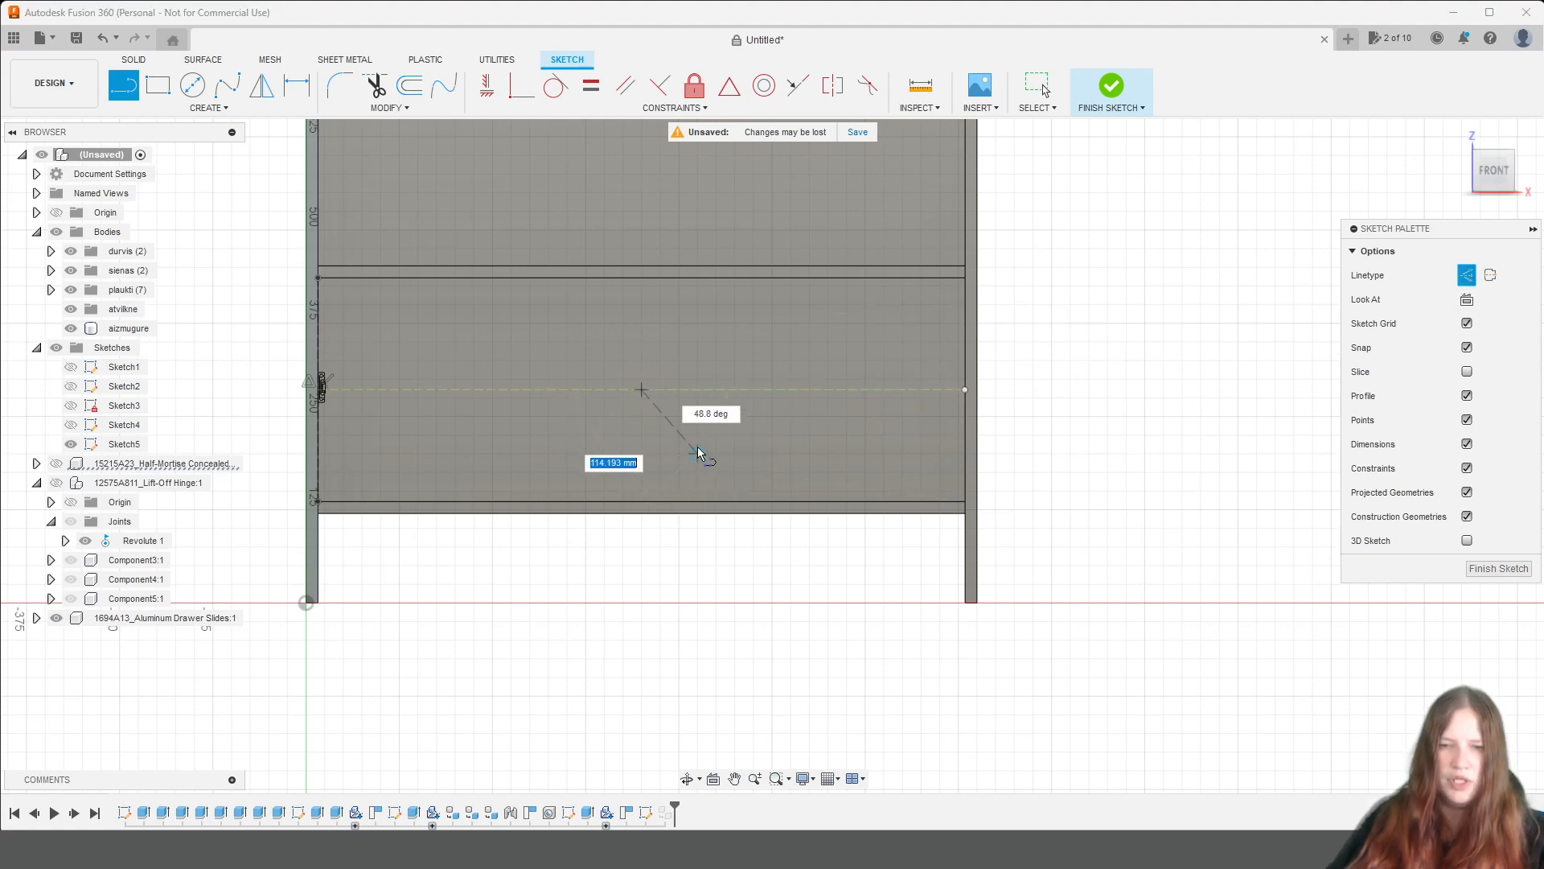
left_click(641, 450)
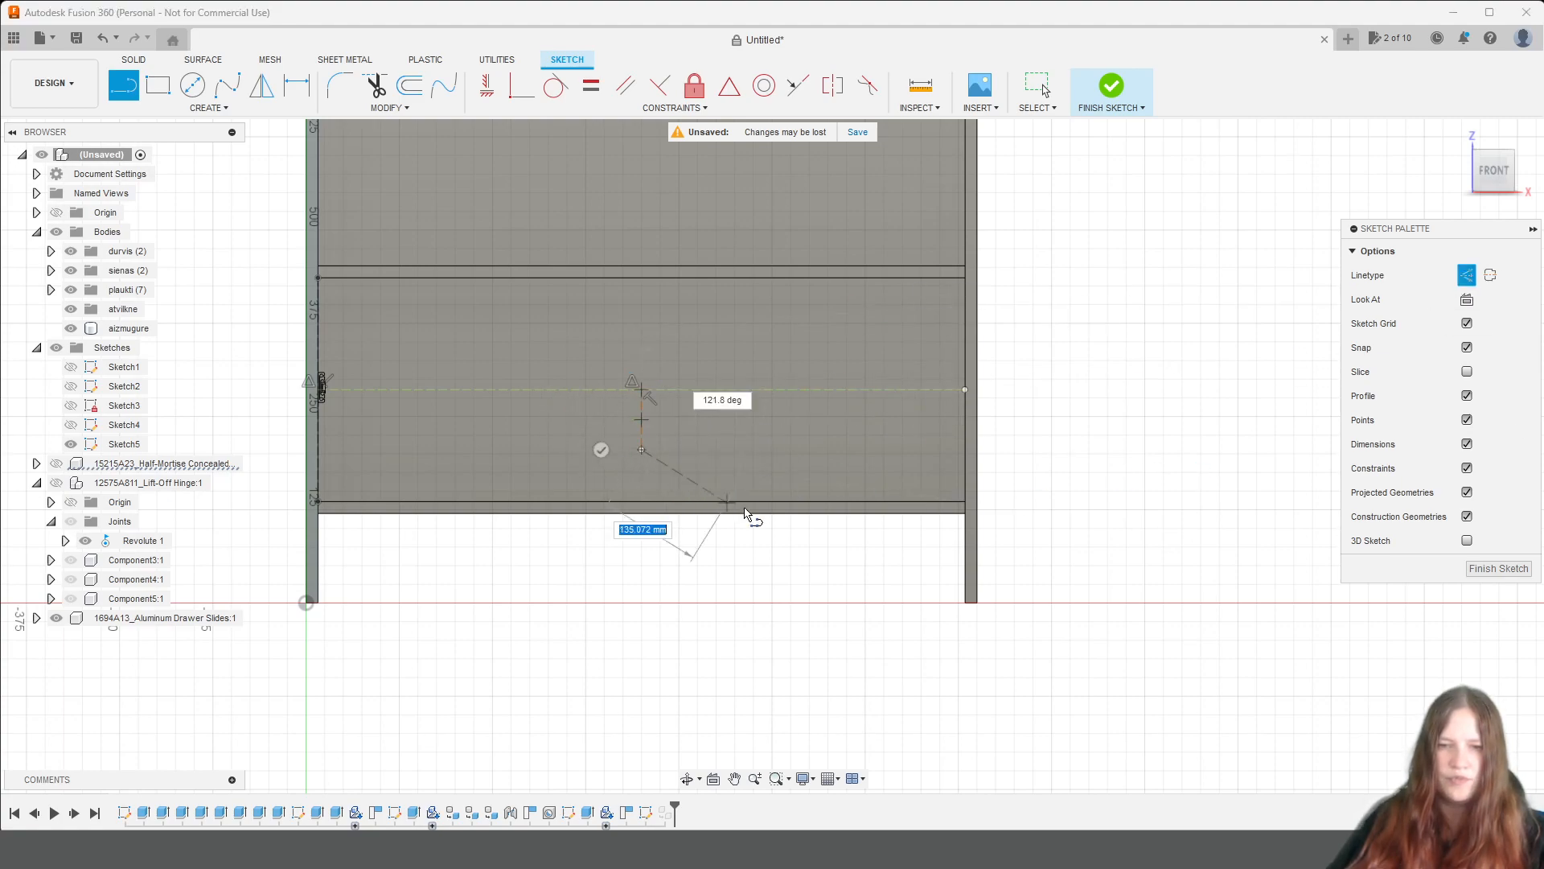
left_click(1110, 89)
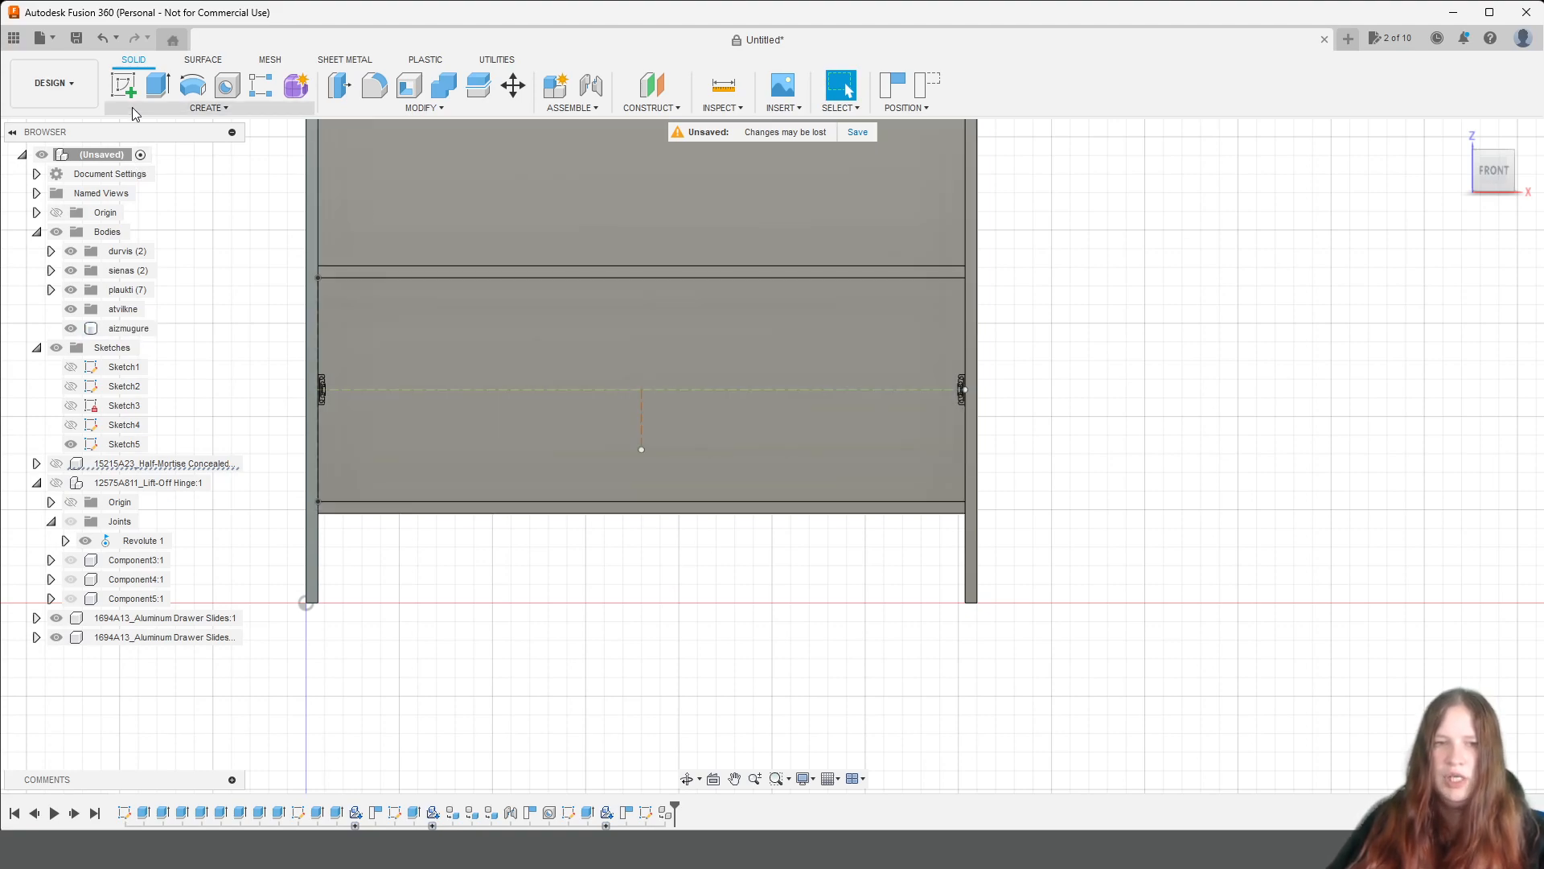
Start a sketch on the front face of the shelf above the lowest compartment, capturing the current component positions.
left_click(123, 85)
left_click(411, 277)
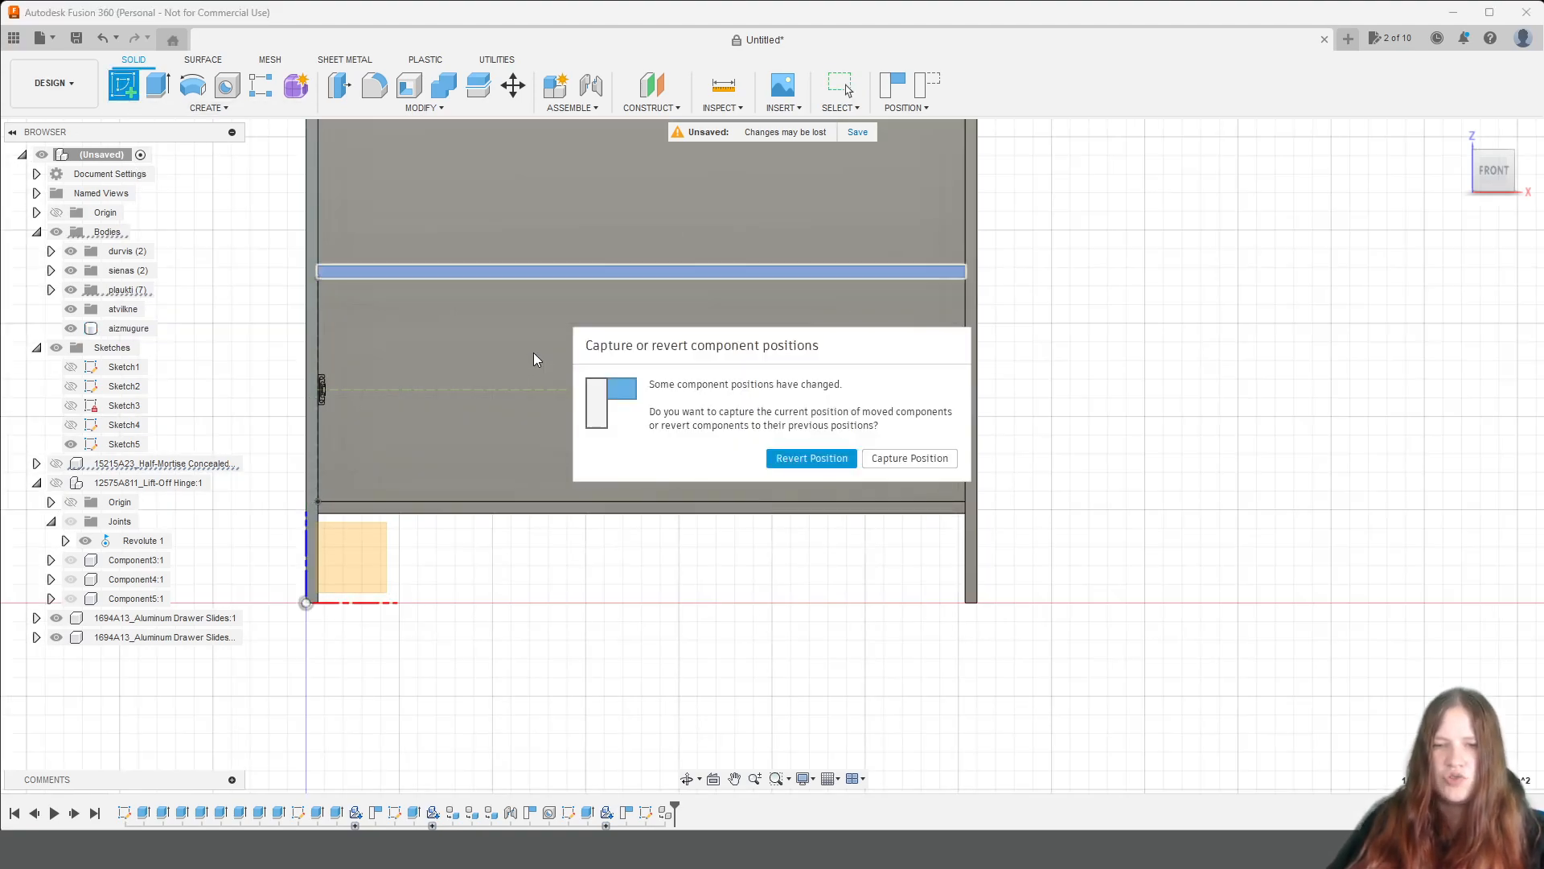
left_click(897, 458)
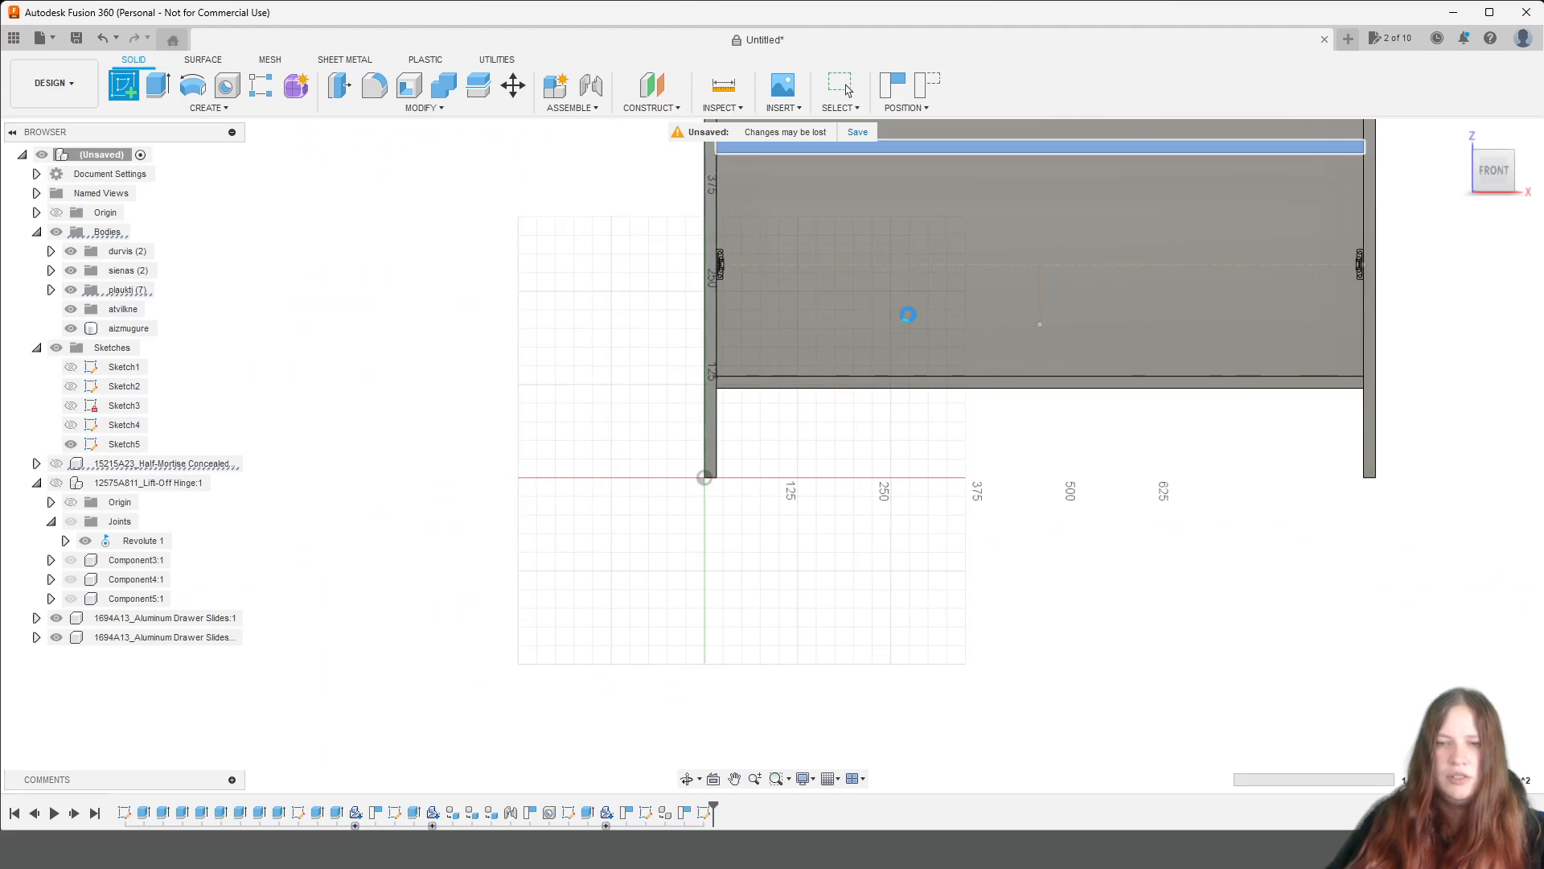
Draw a vertical construction line upwards from the lower endpoint of the existing centre line, past the slides' centre height, and fix it in place.
scroll(778, 472, "up", 4)
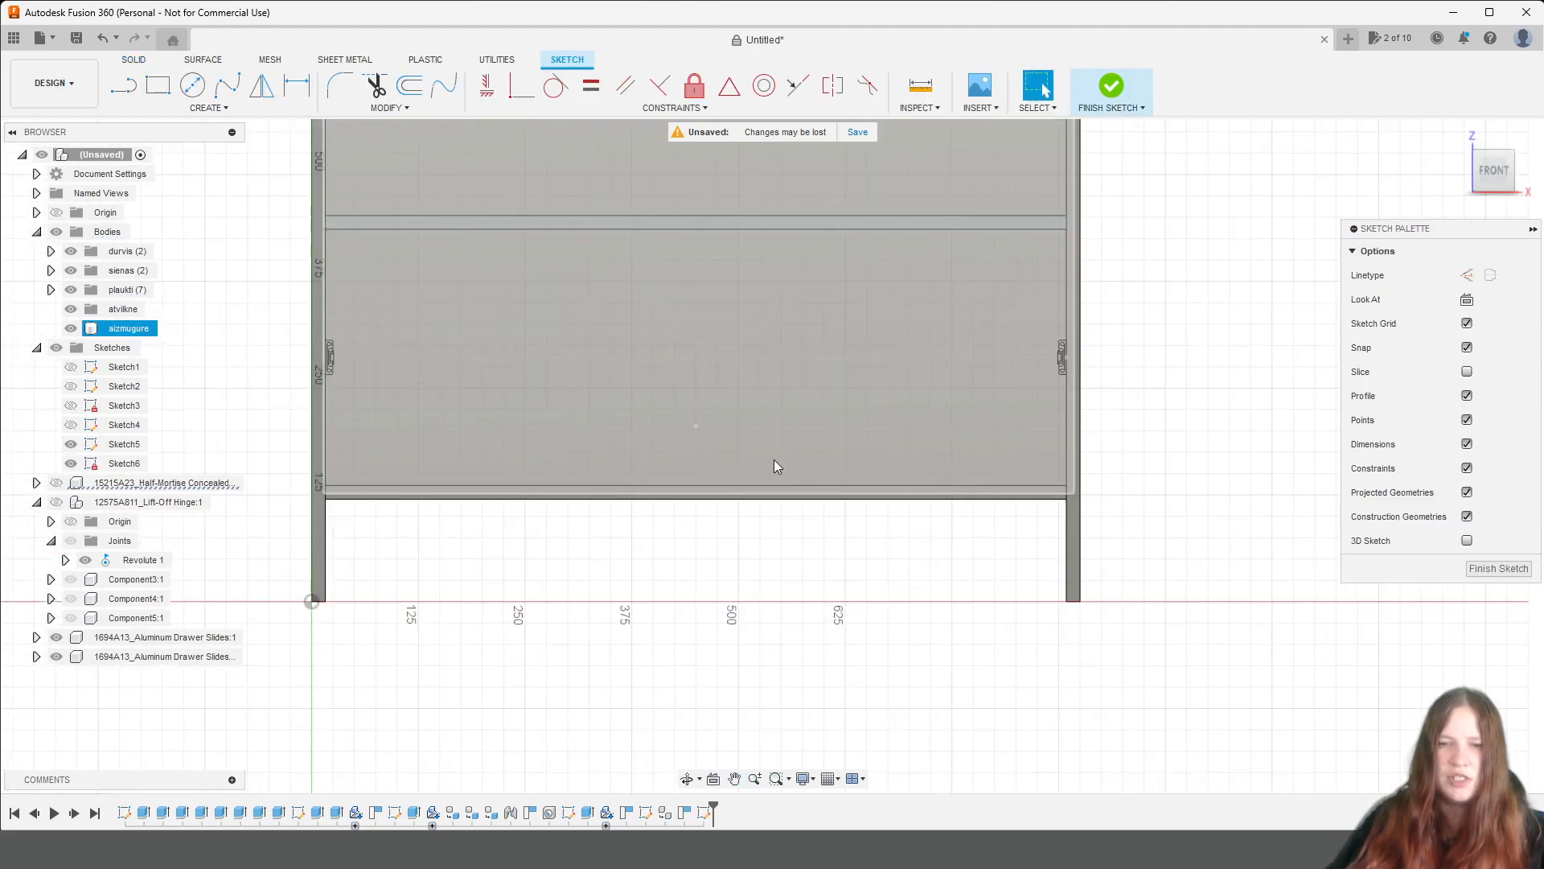
key("l")
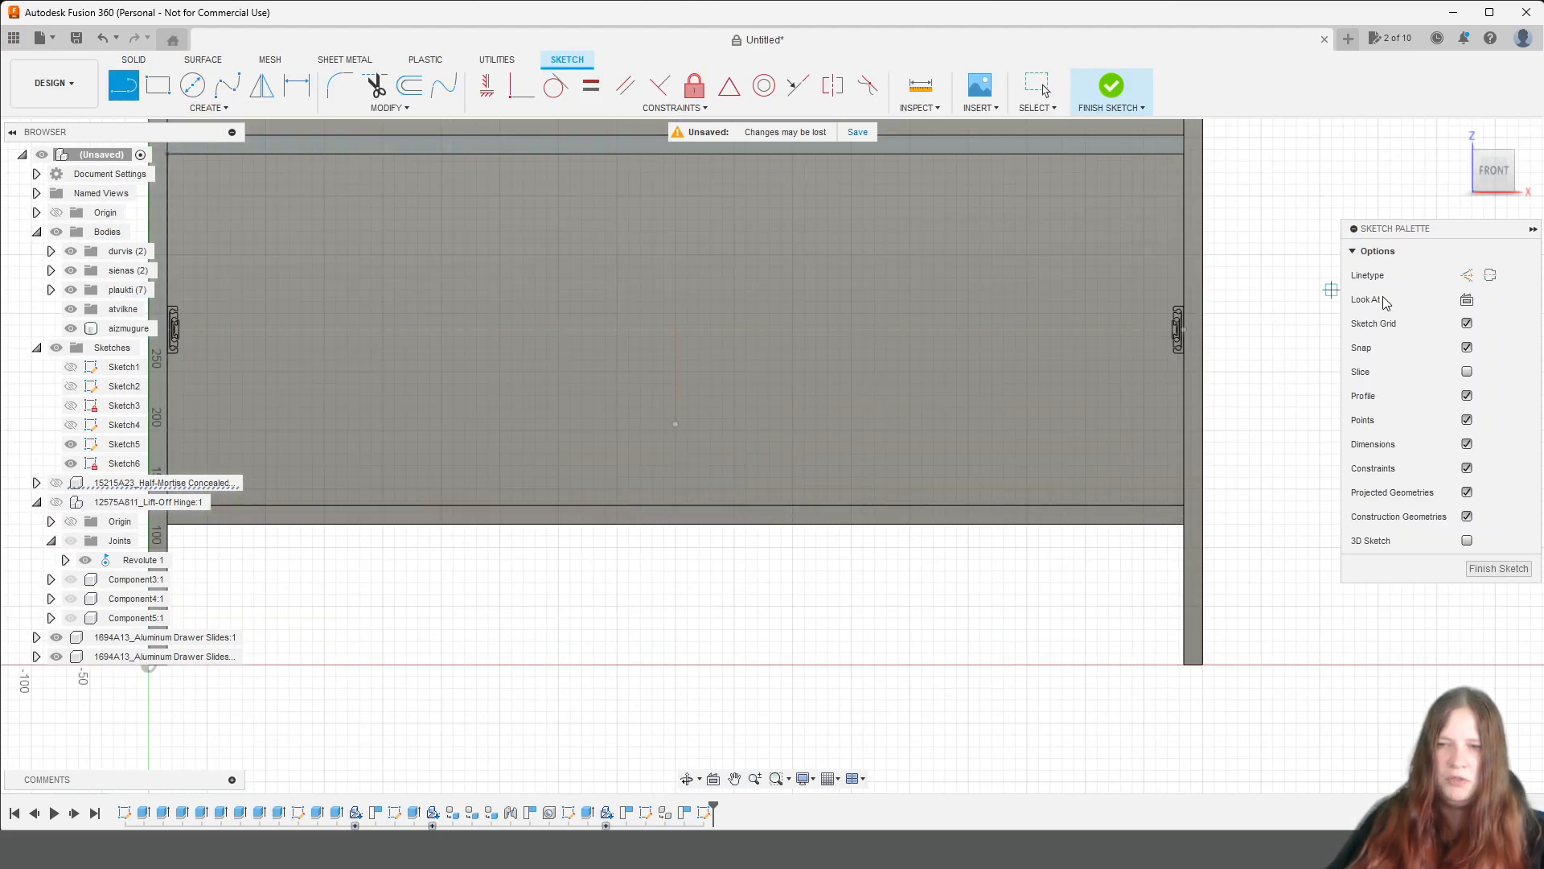
left_click(1467, 275)
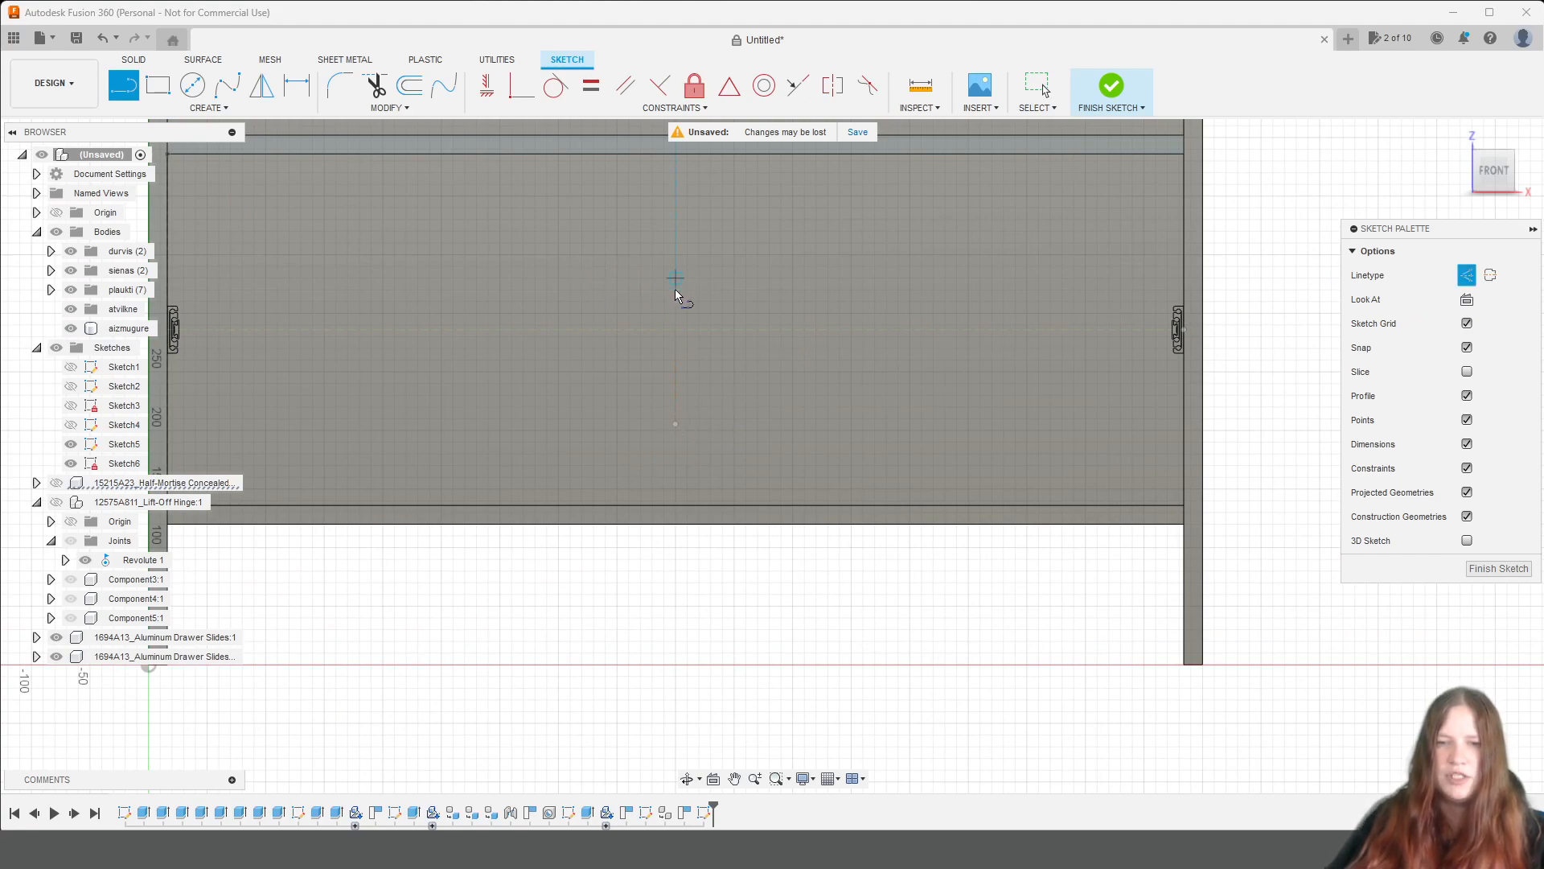
left_click(676, 423)
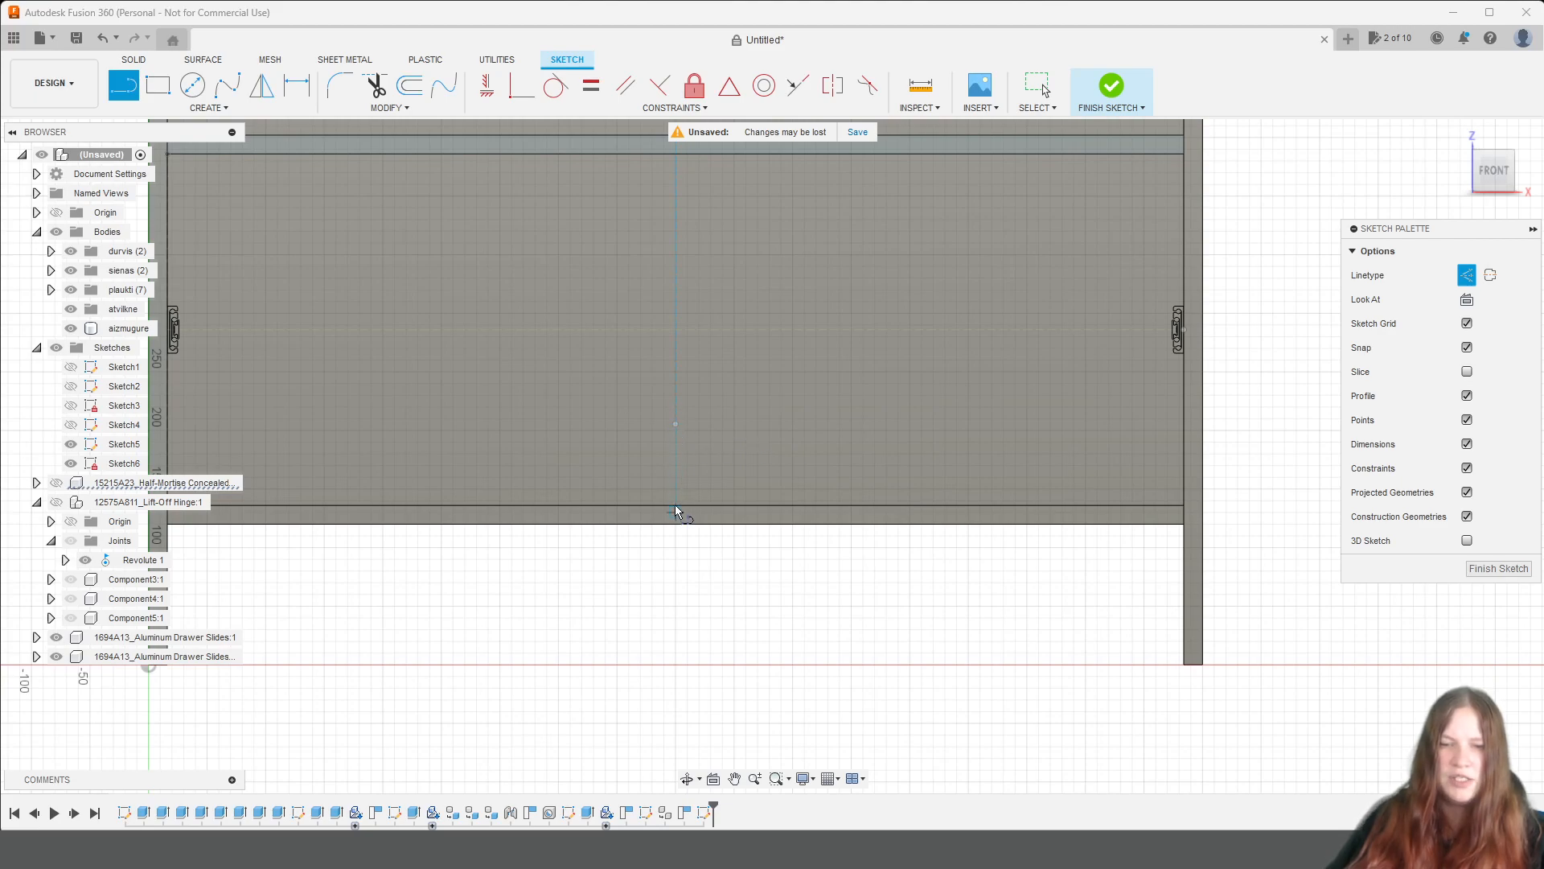
scroll(677, 501, "up", 3)
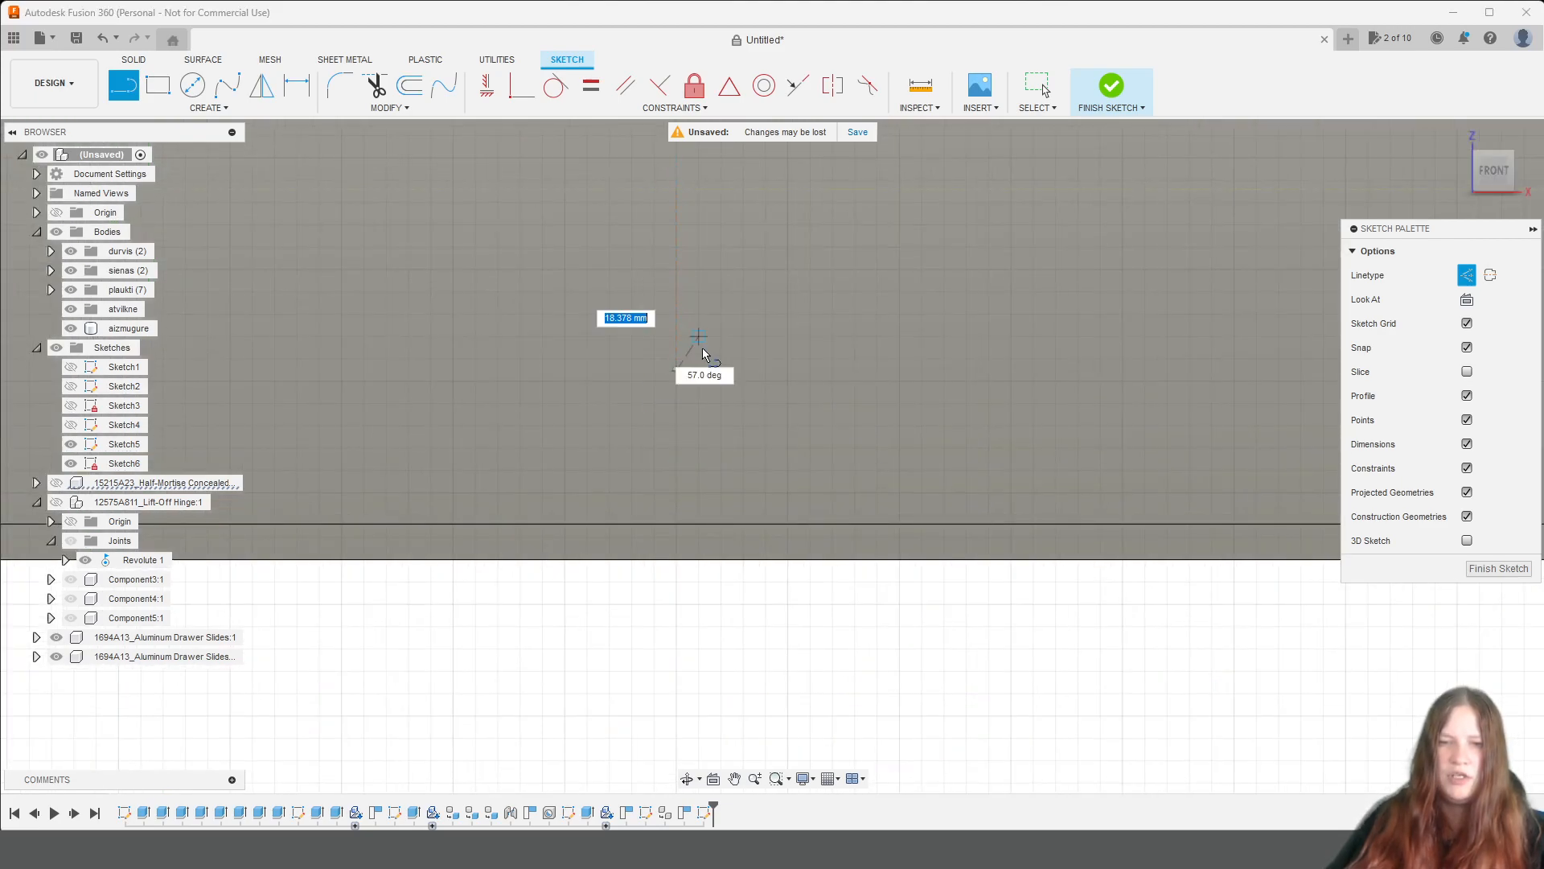
scroll(697, 343, "down", 3)
left_click(687, 238)
key("Escape")
left_click(694, 86)
left_click(688, 279)
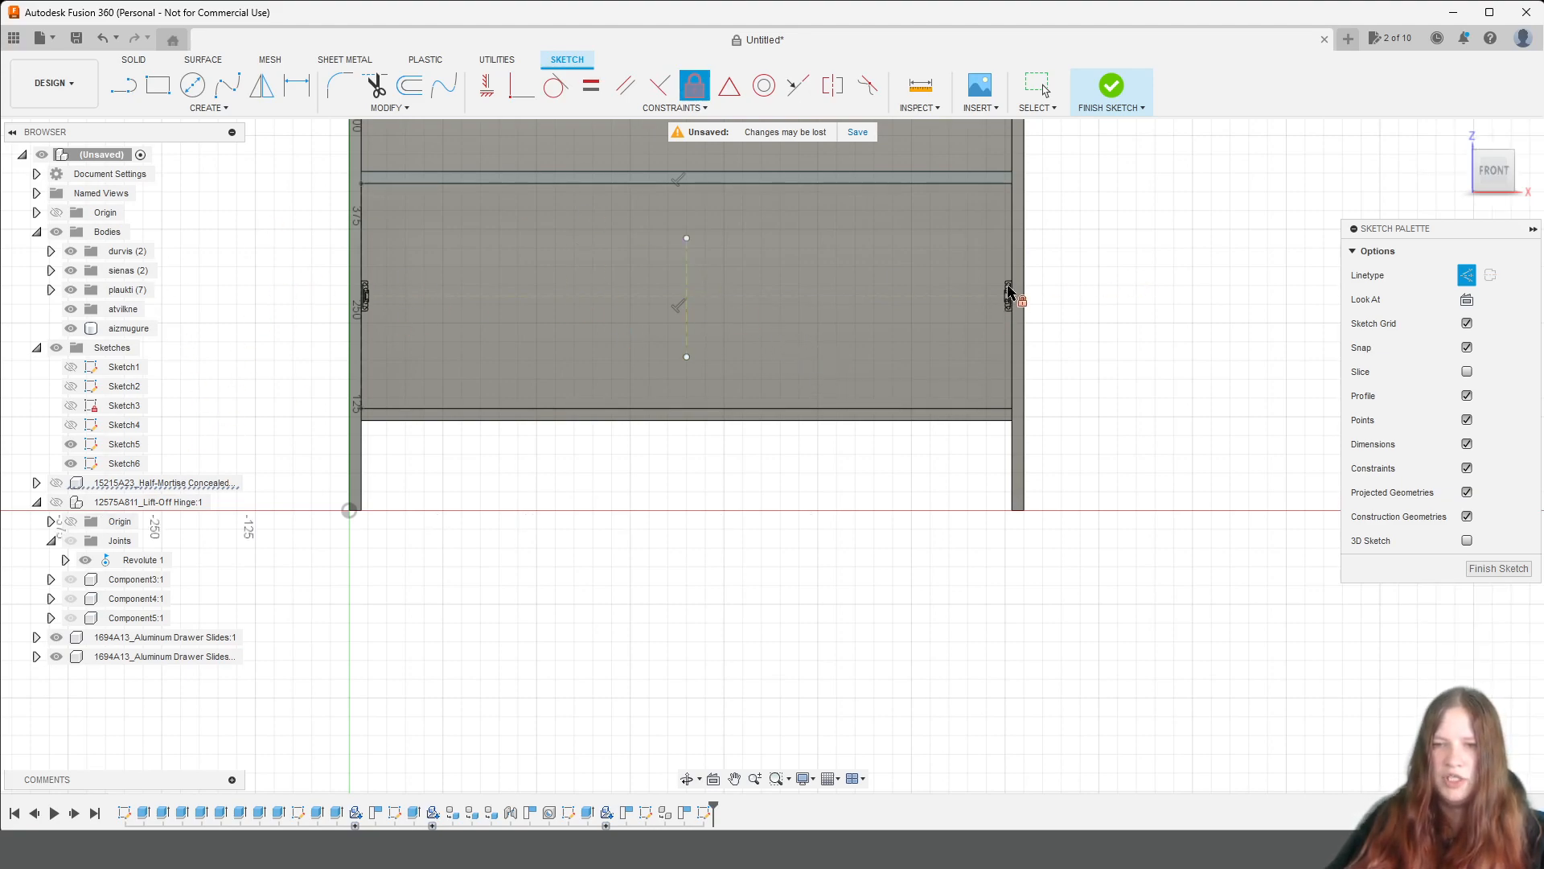
Draw a 10 mm vertical line downwards from the midpoint of the lower edge of the shelf above the lowest compartment.
left_click(150, 89)
scroll(608, 201, "up", 2)
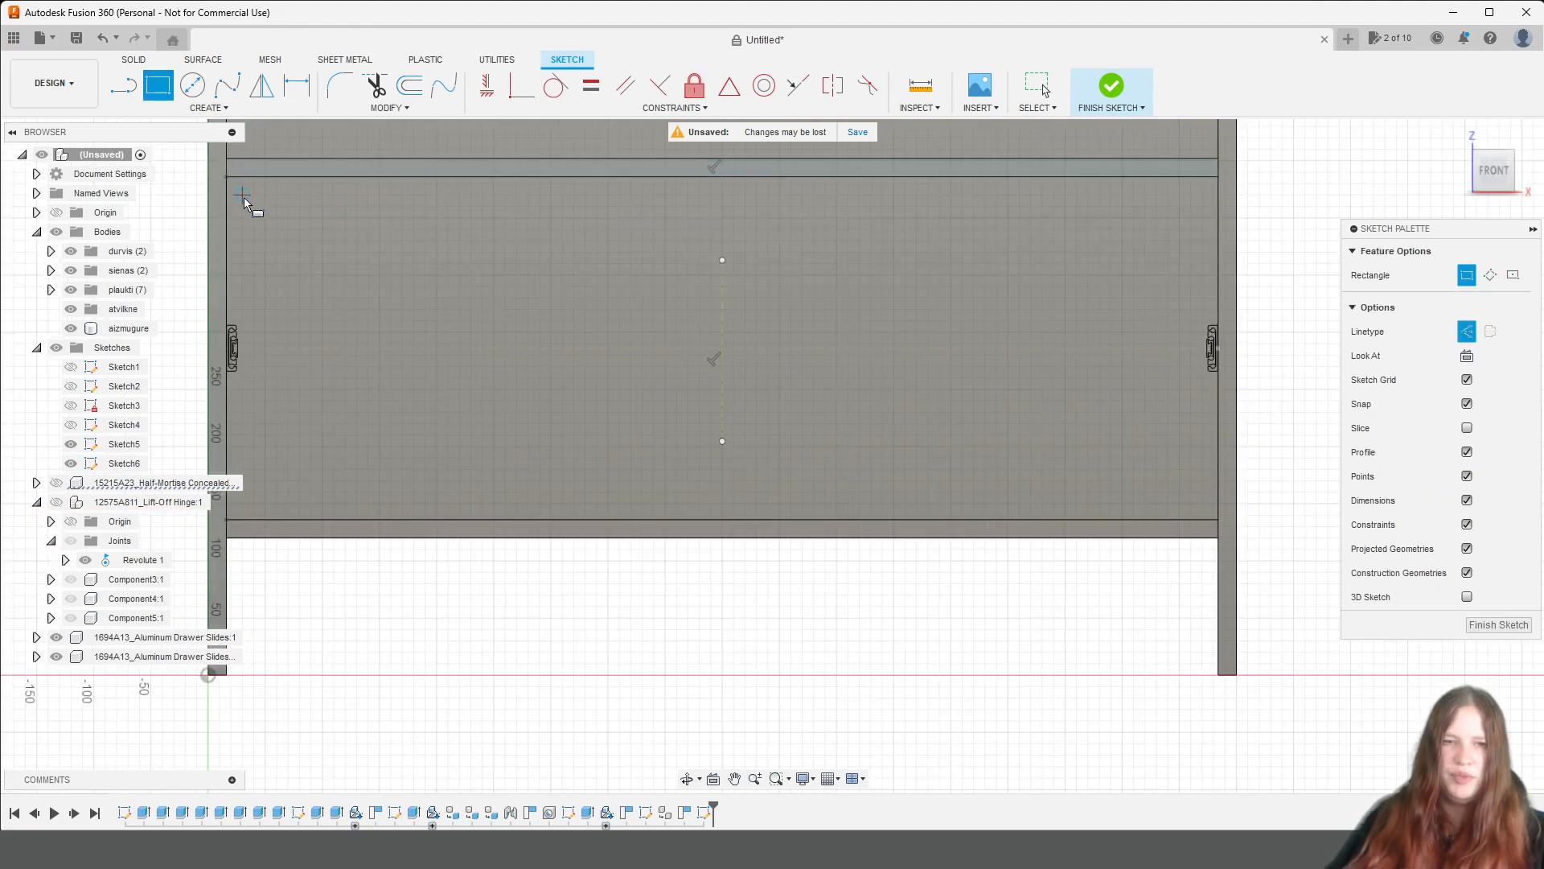
left_click(134, 87)
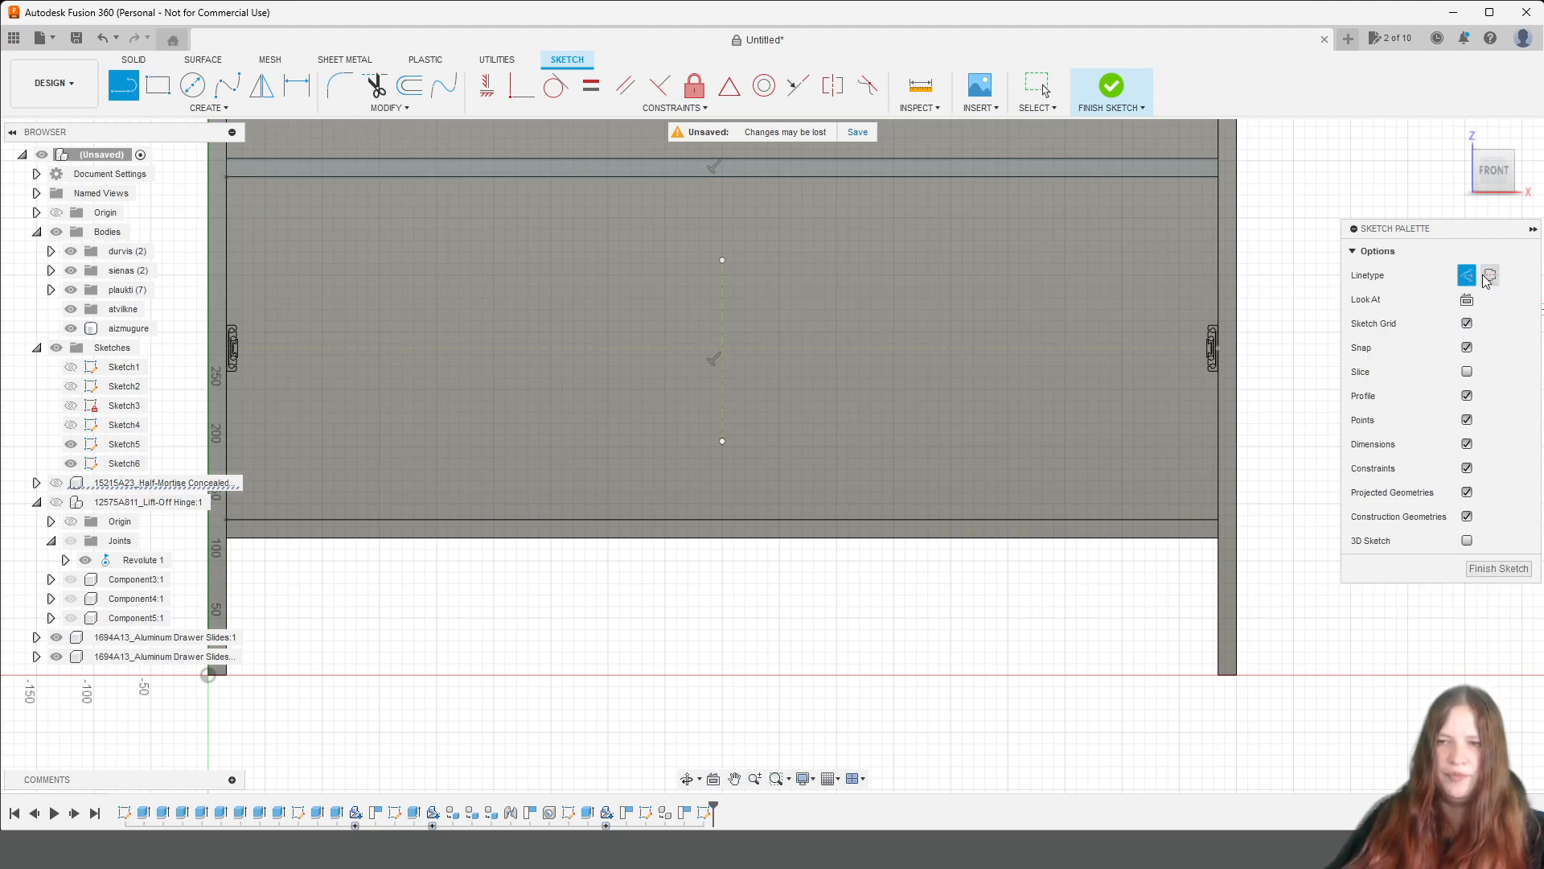
scroll(899, 163, "up", 2)
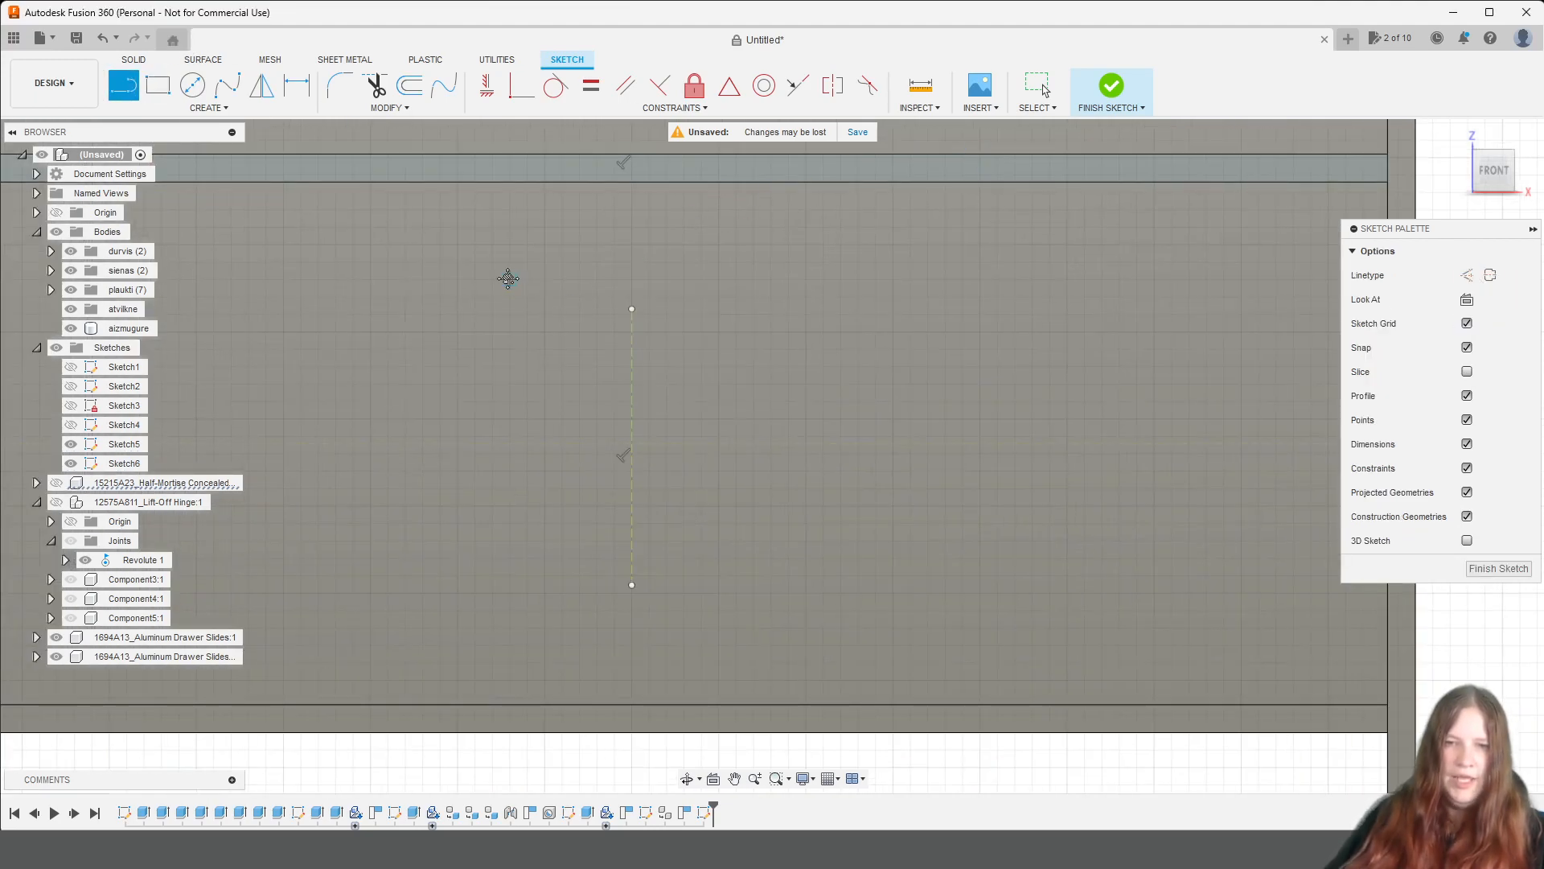
middle_click_drag(503, 279, 725, 386)
left_click(852, 292)
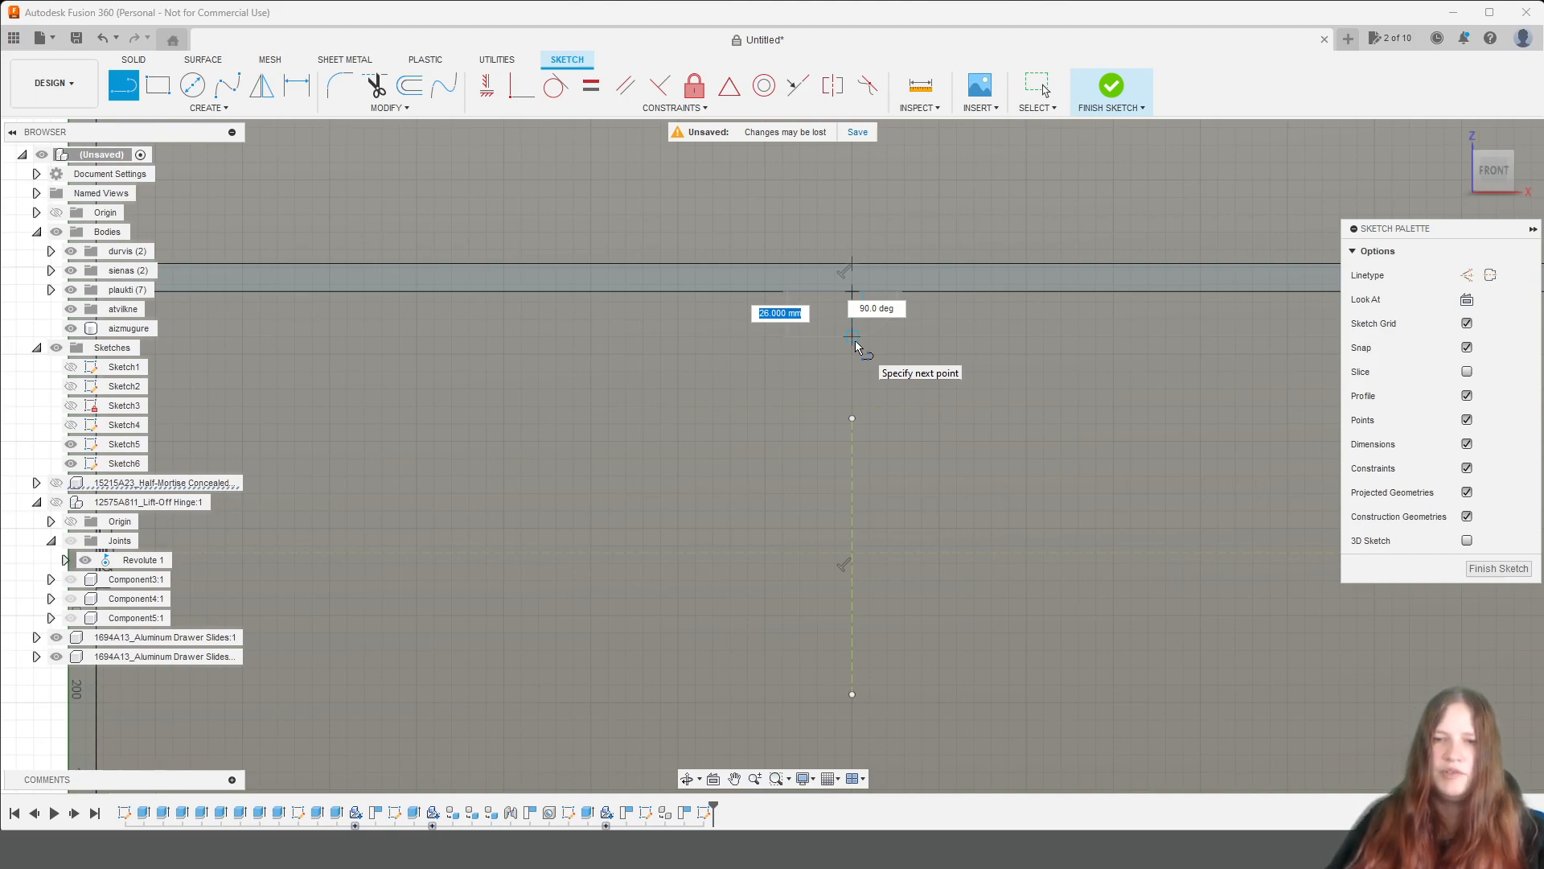
scroll(855, 342, "down", 2)
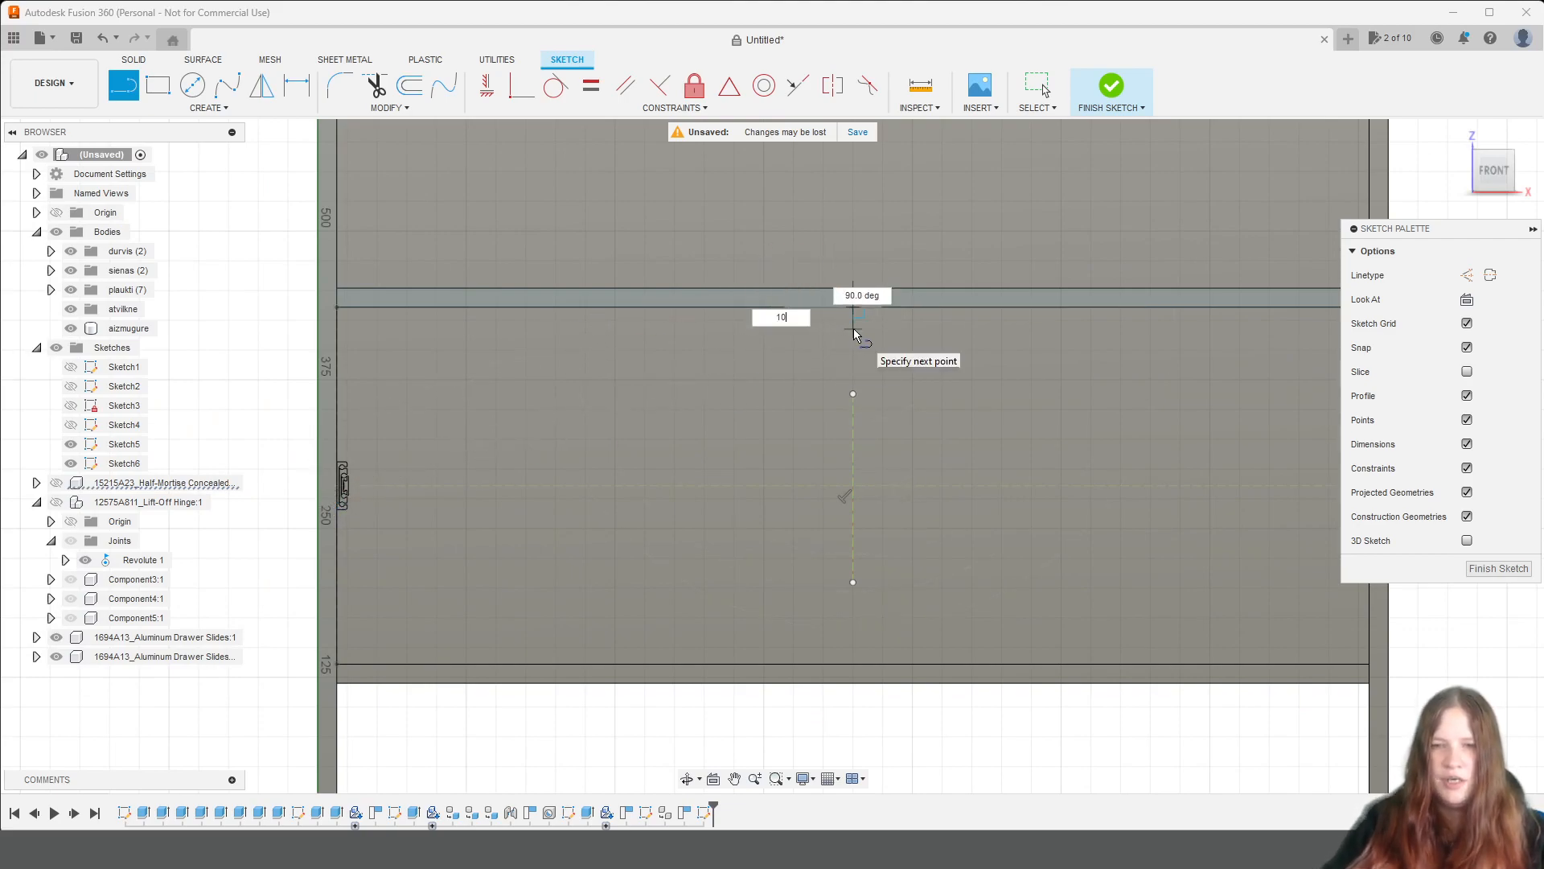
key("Return")
key("Escape")
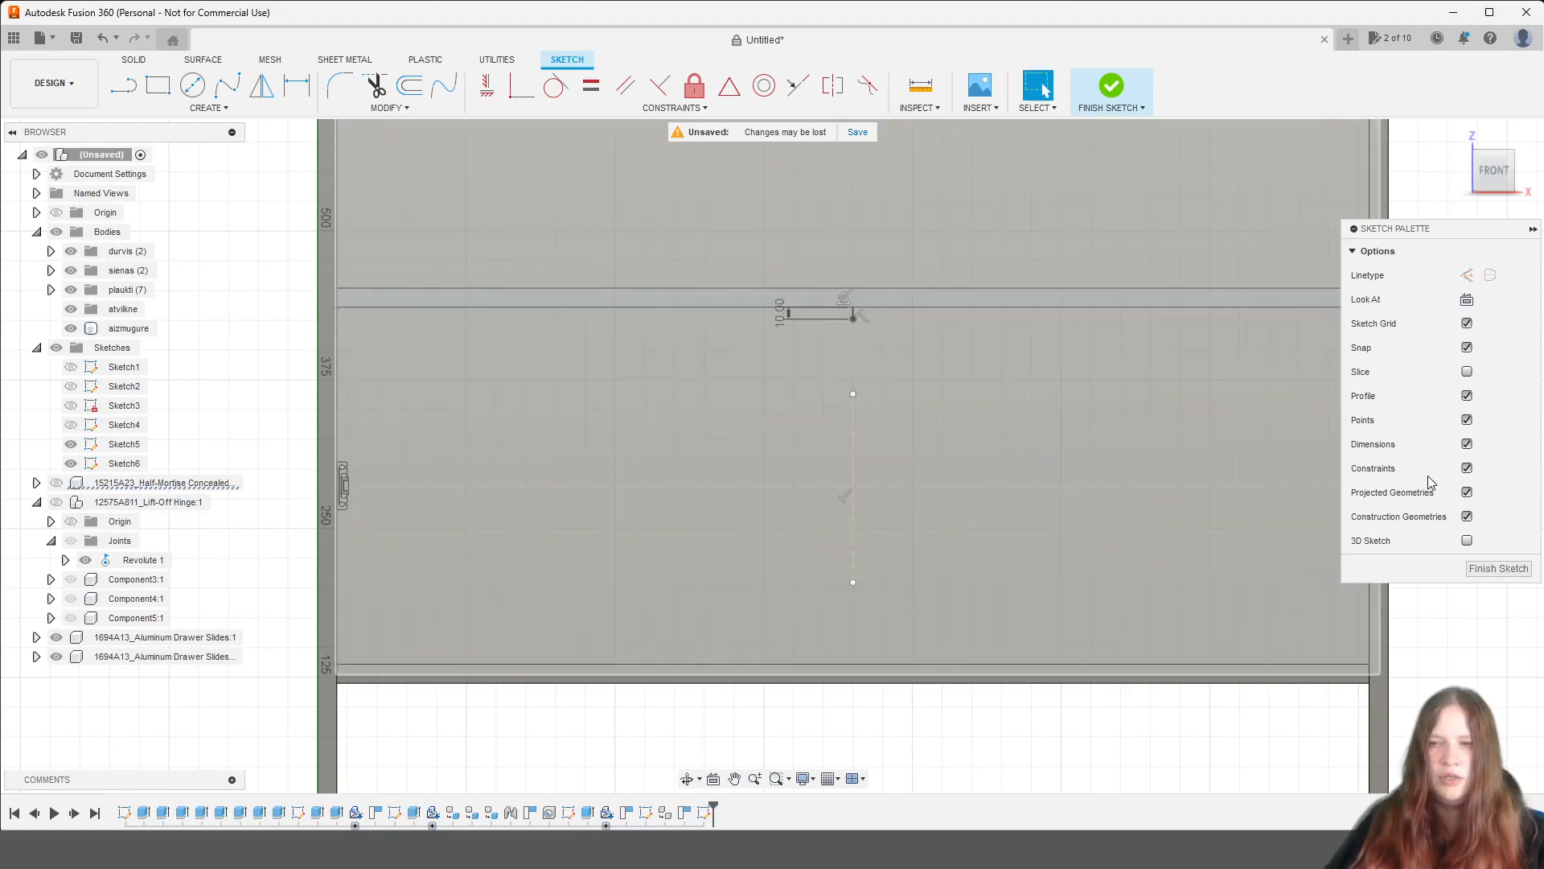
Convert the 10 mm vertical line below the upper shelf into a construction line.
scroll(873, 311, "up", 5)
left_click(880, 330)
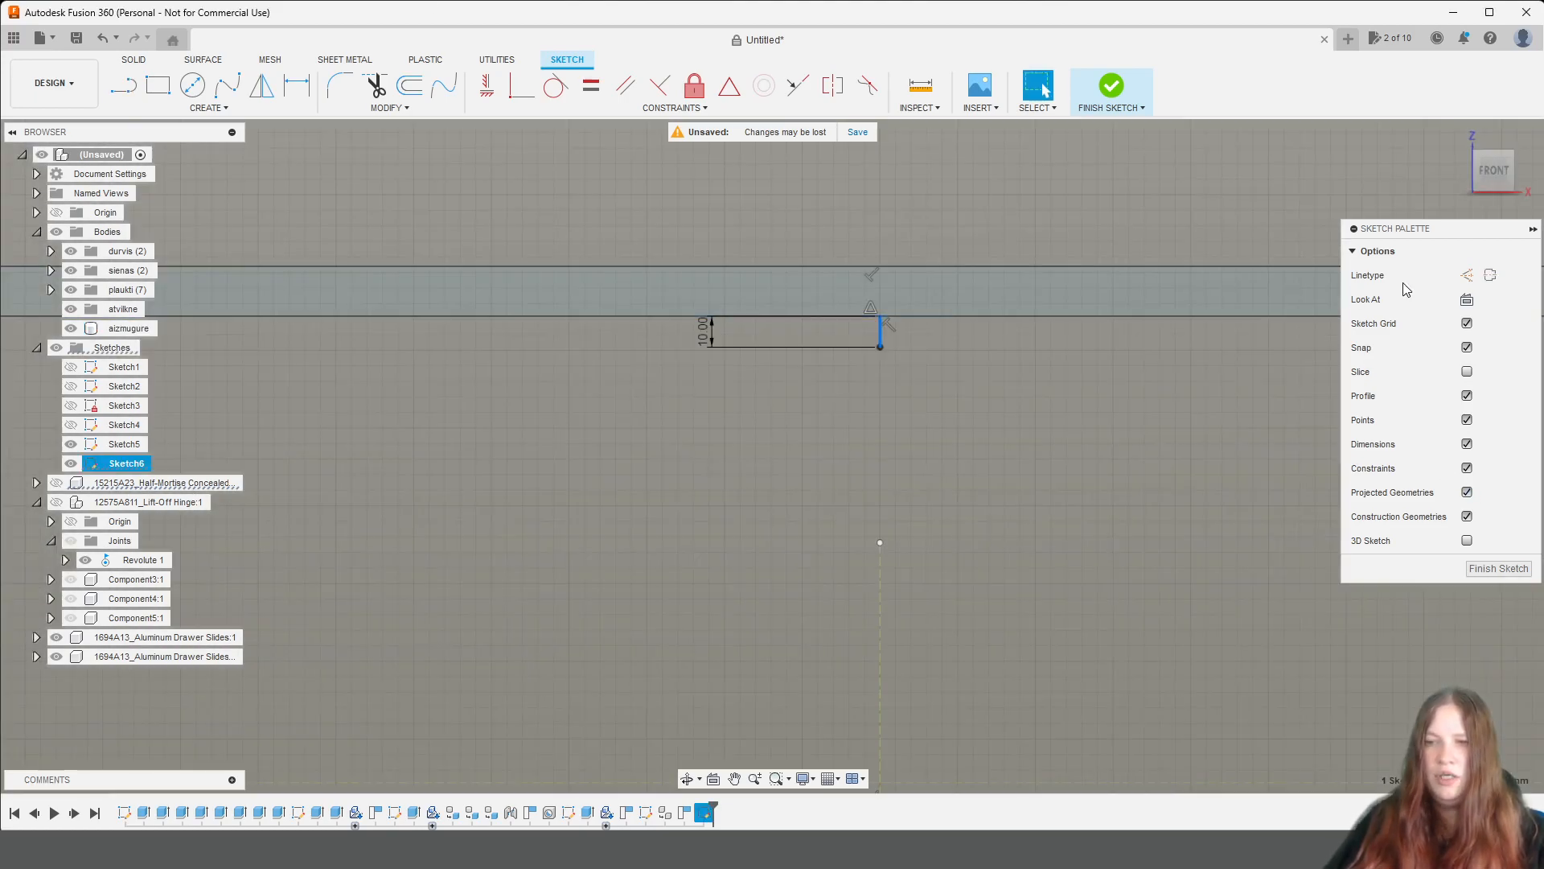
left_click(1465, 278)
scroll(1231, 515, "down", 3)
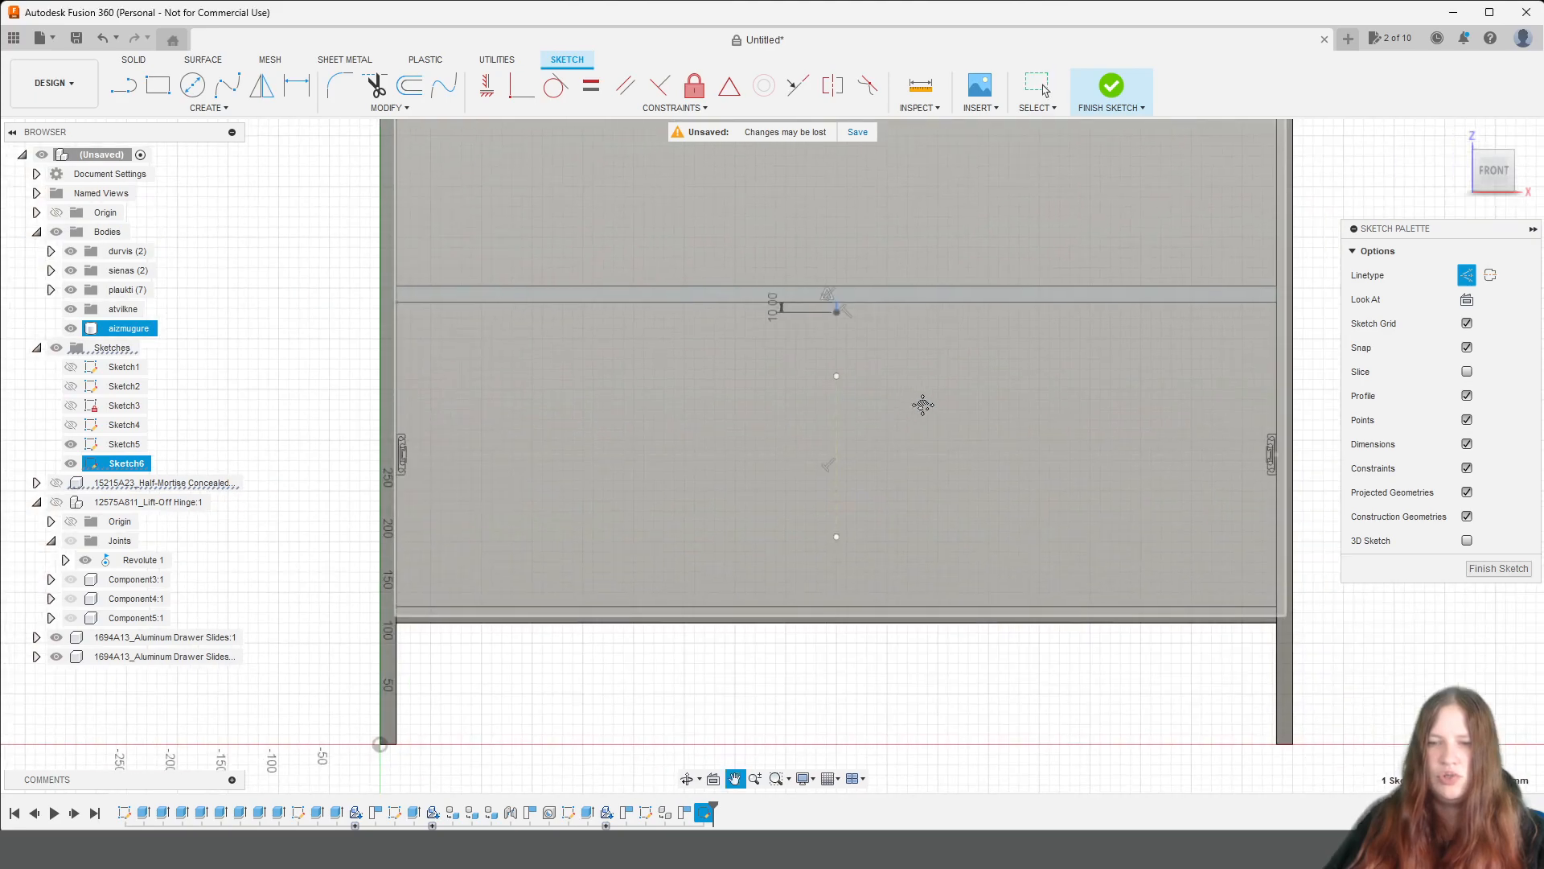
key("Escape")
Draw a 10 mm vertical construction line upwards from the midpoint of the bottom shelf's upper edge.
key("l")
scroll(792, 483, "up", 2)
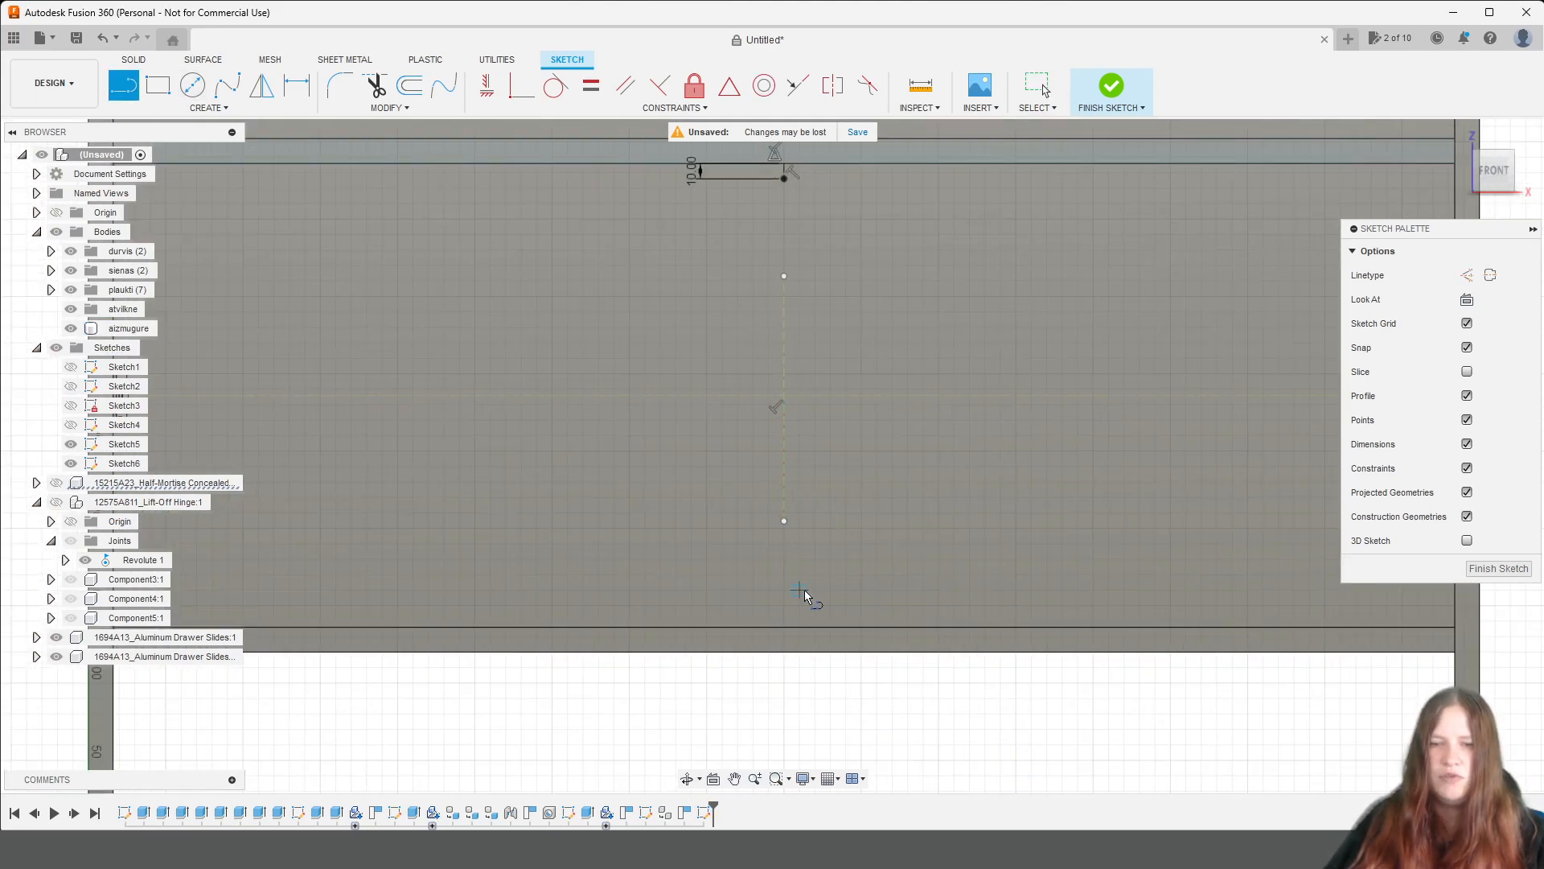
left_click(1467, 275)
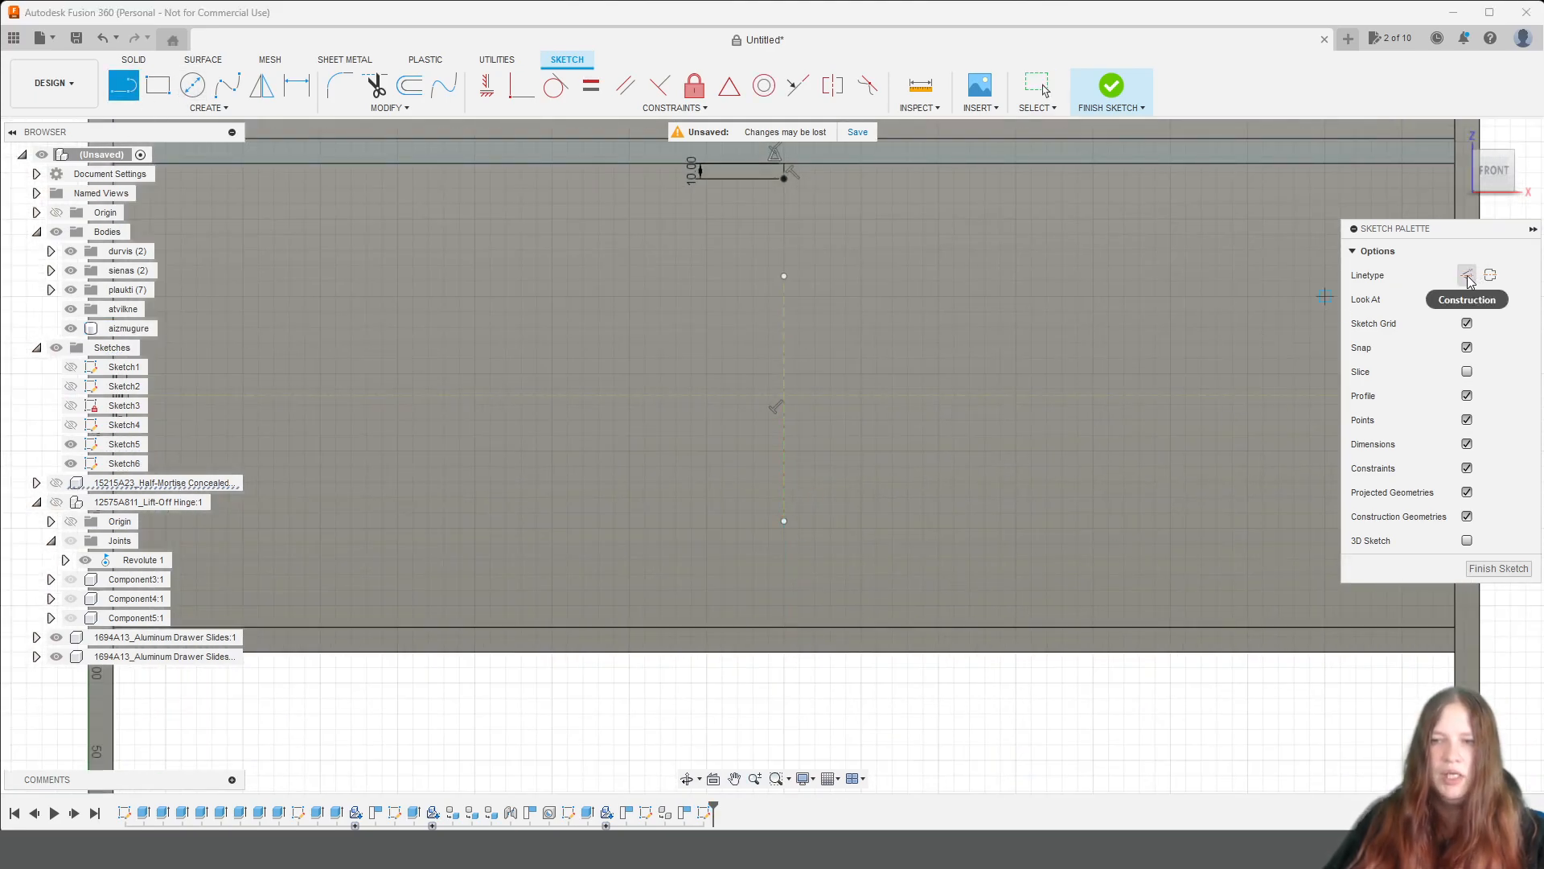
scroll(724, 636, "up", 2)
left_click(877, 602)
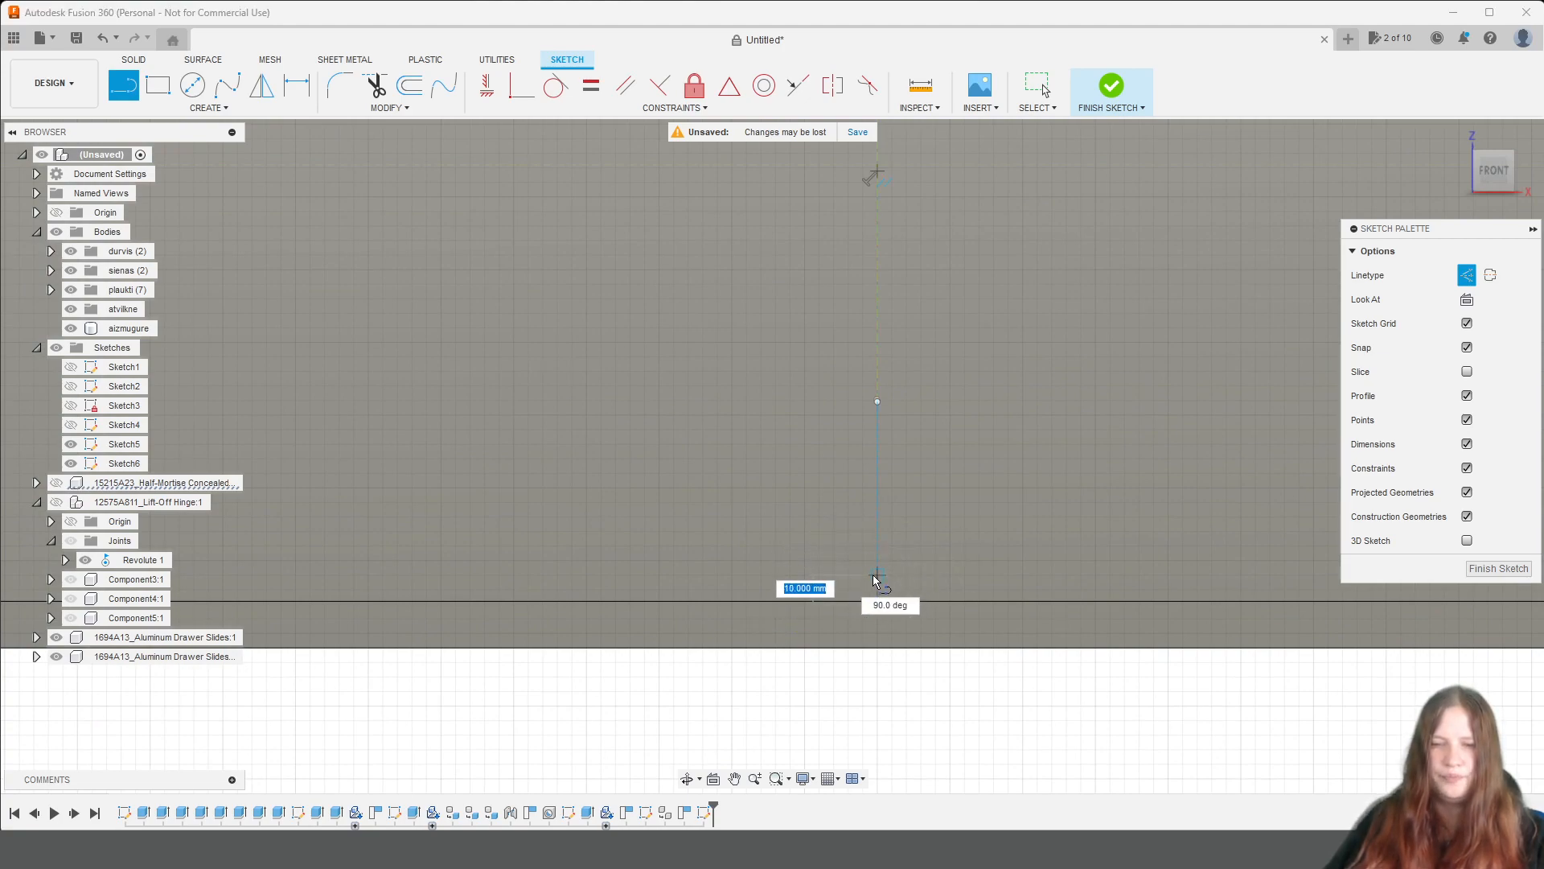
key("Escape")
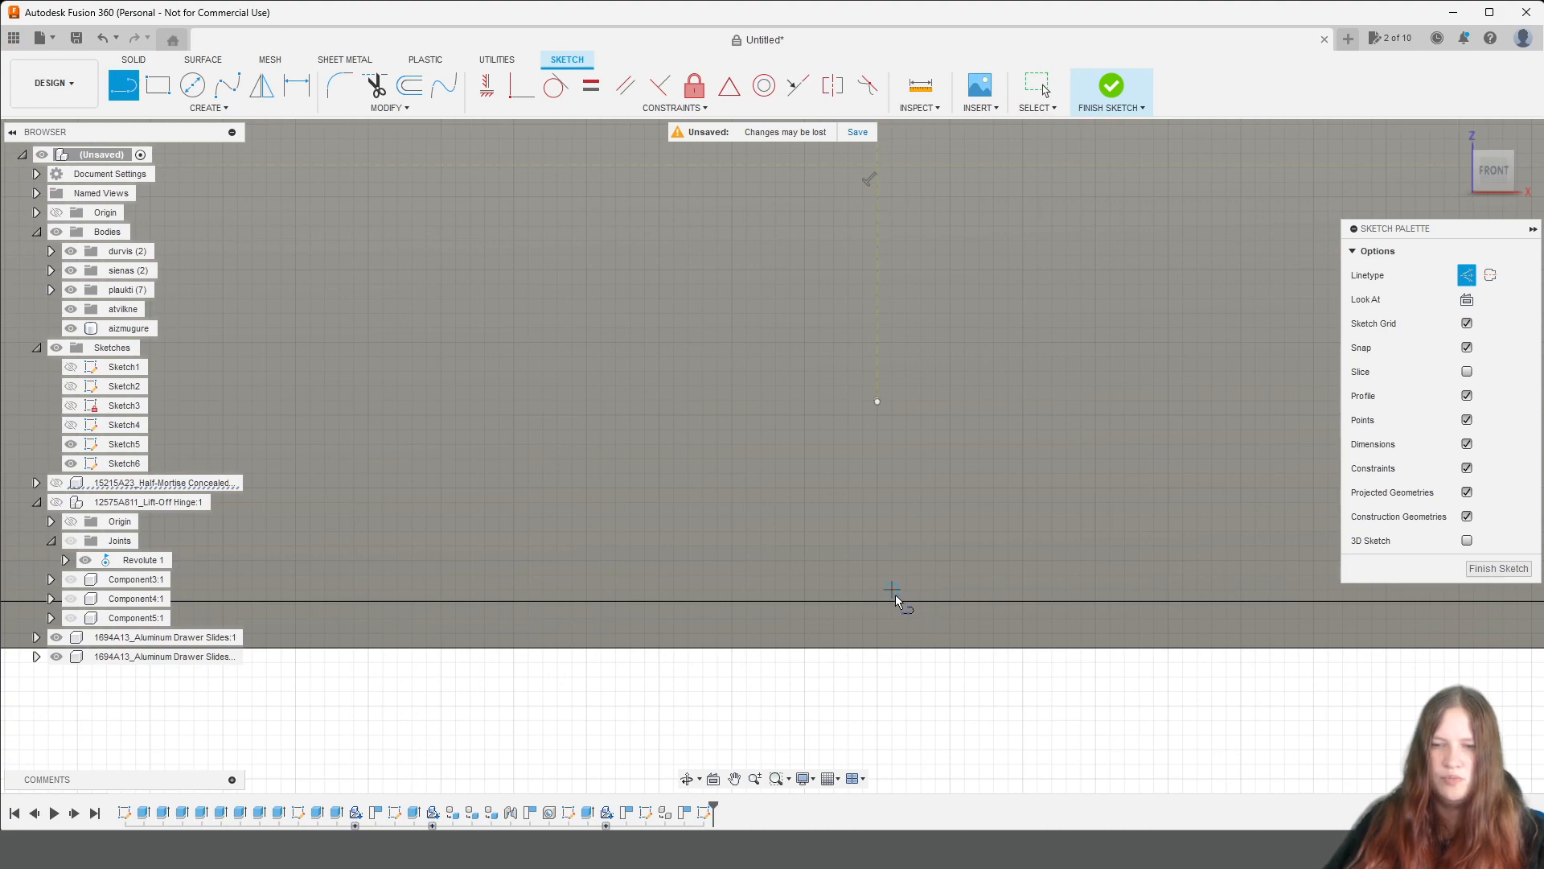
scroll(880, 600, "up", 2)
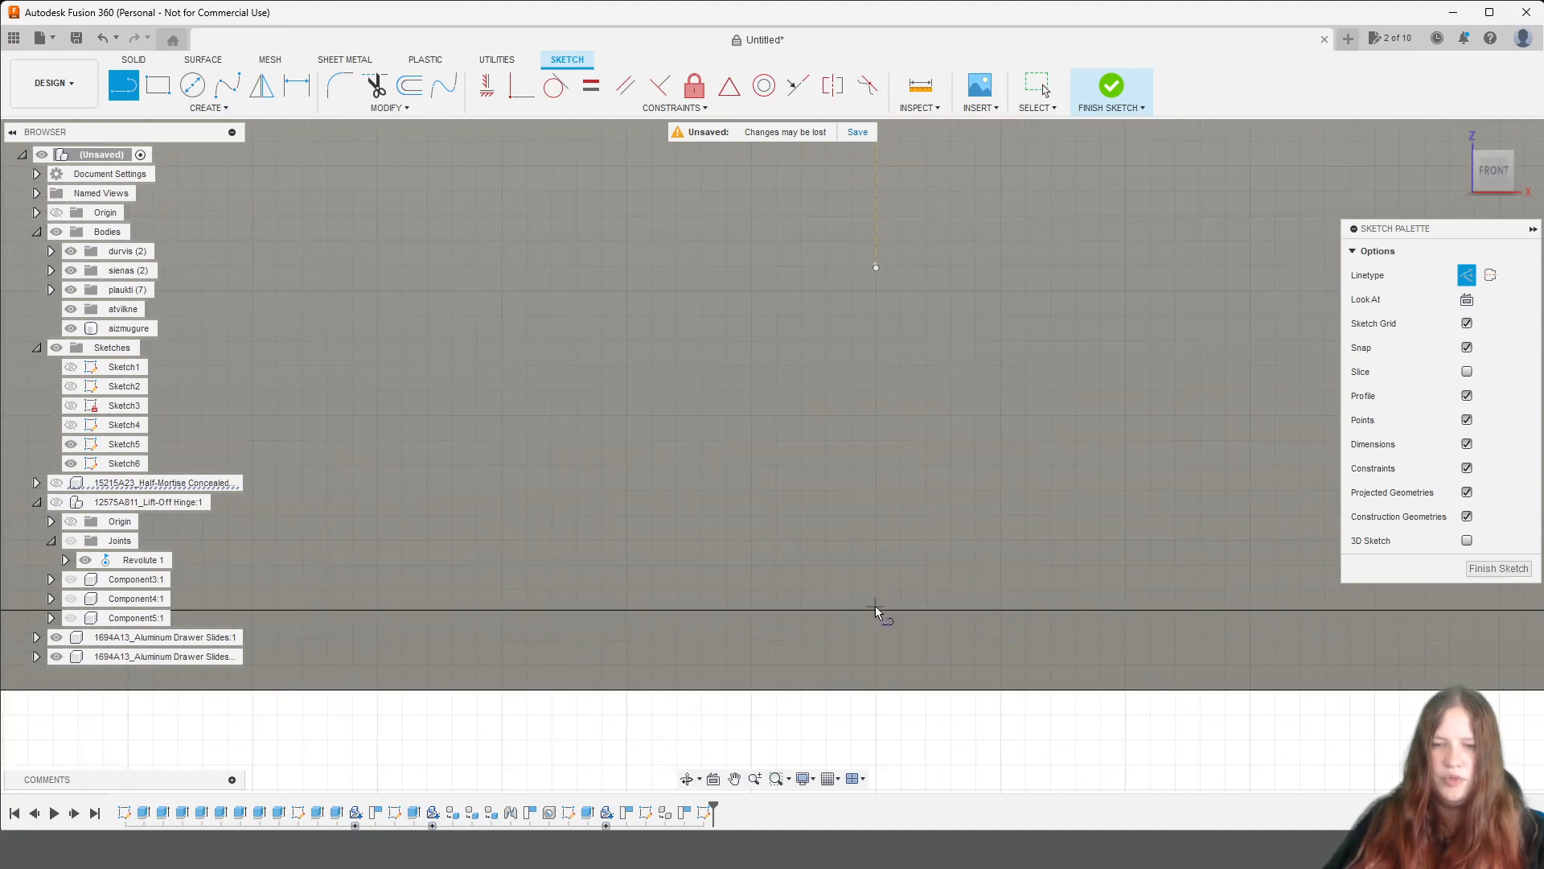
scroll(880, 602, "up", 2)
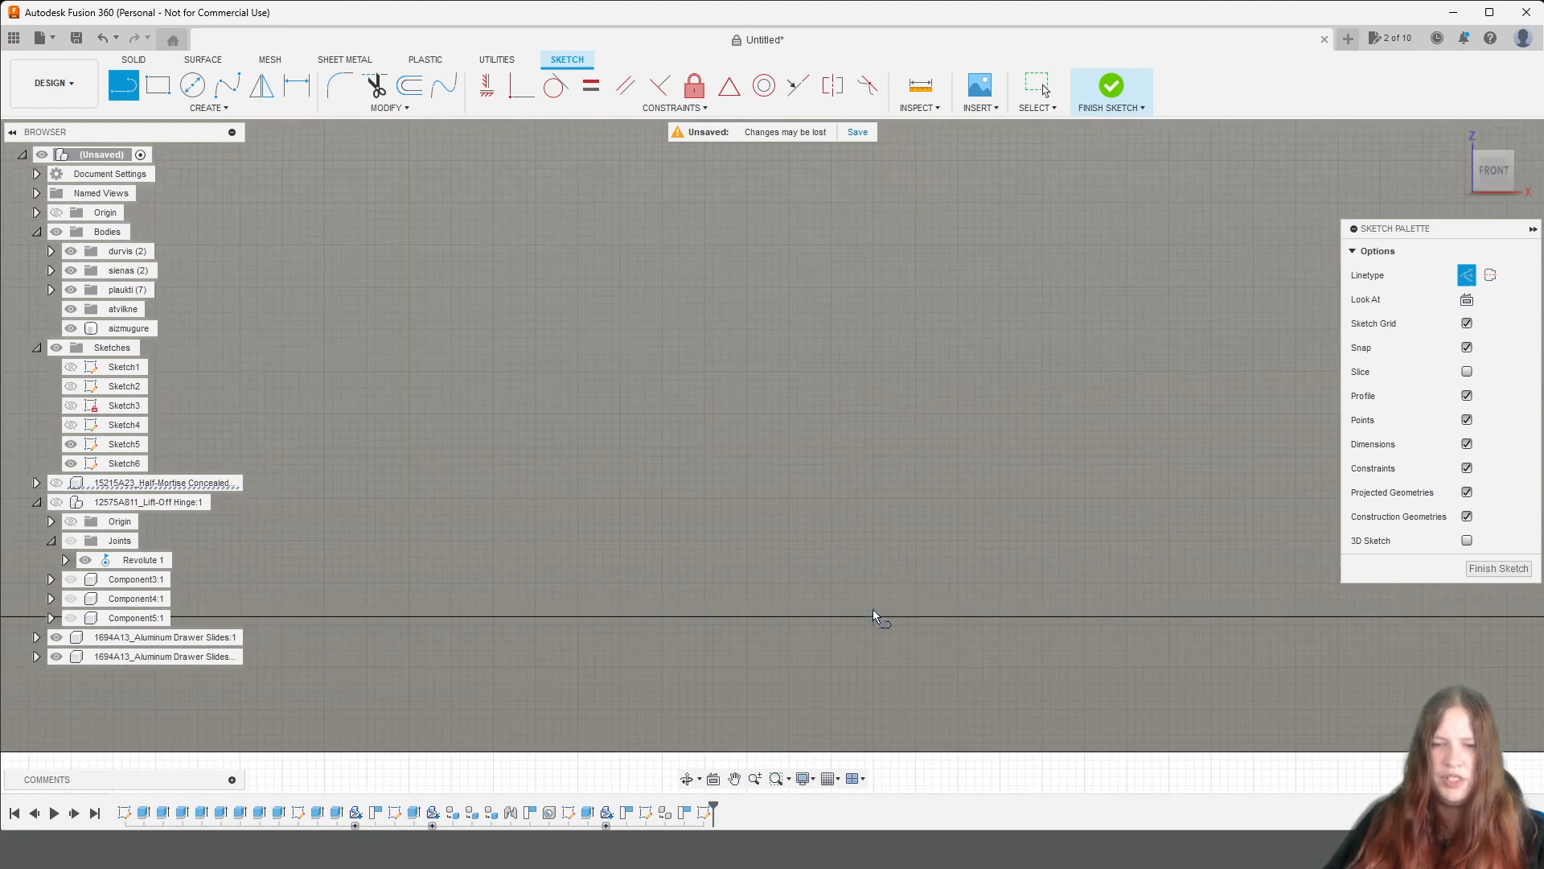
left_click(874, 613)
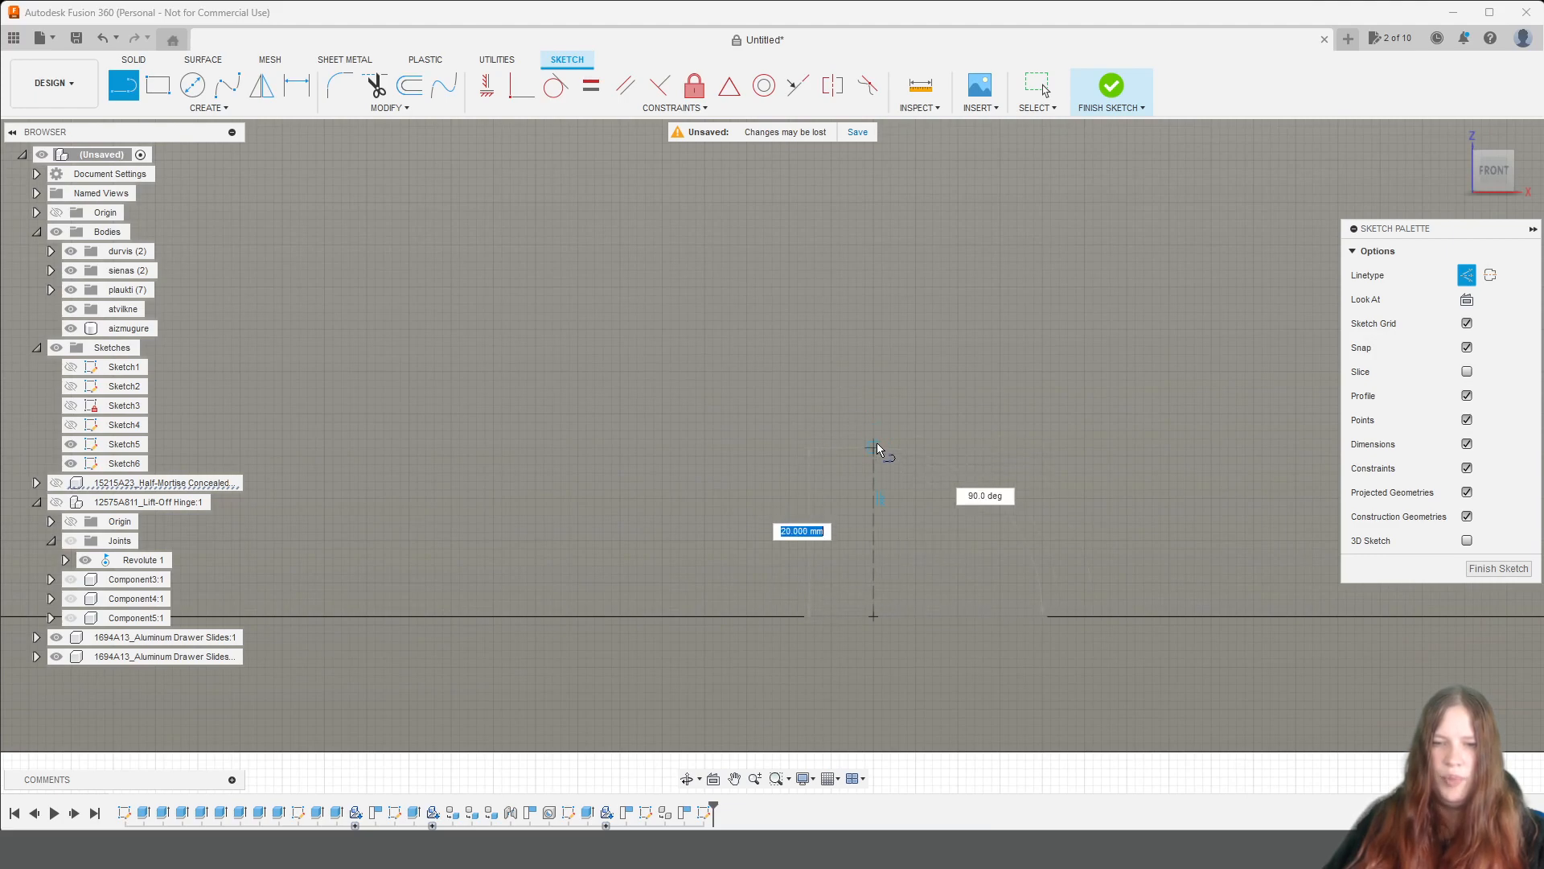
type("10")
key("Return")
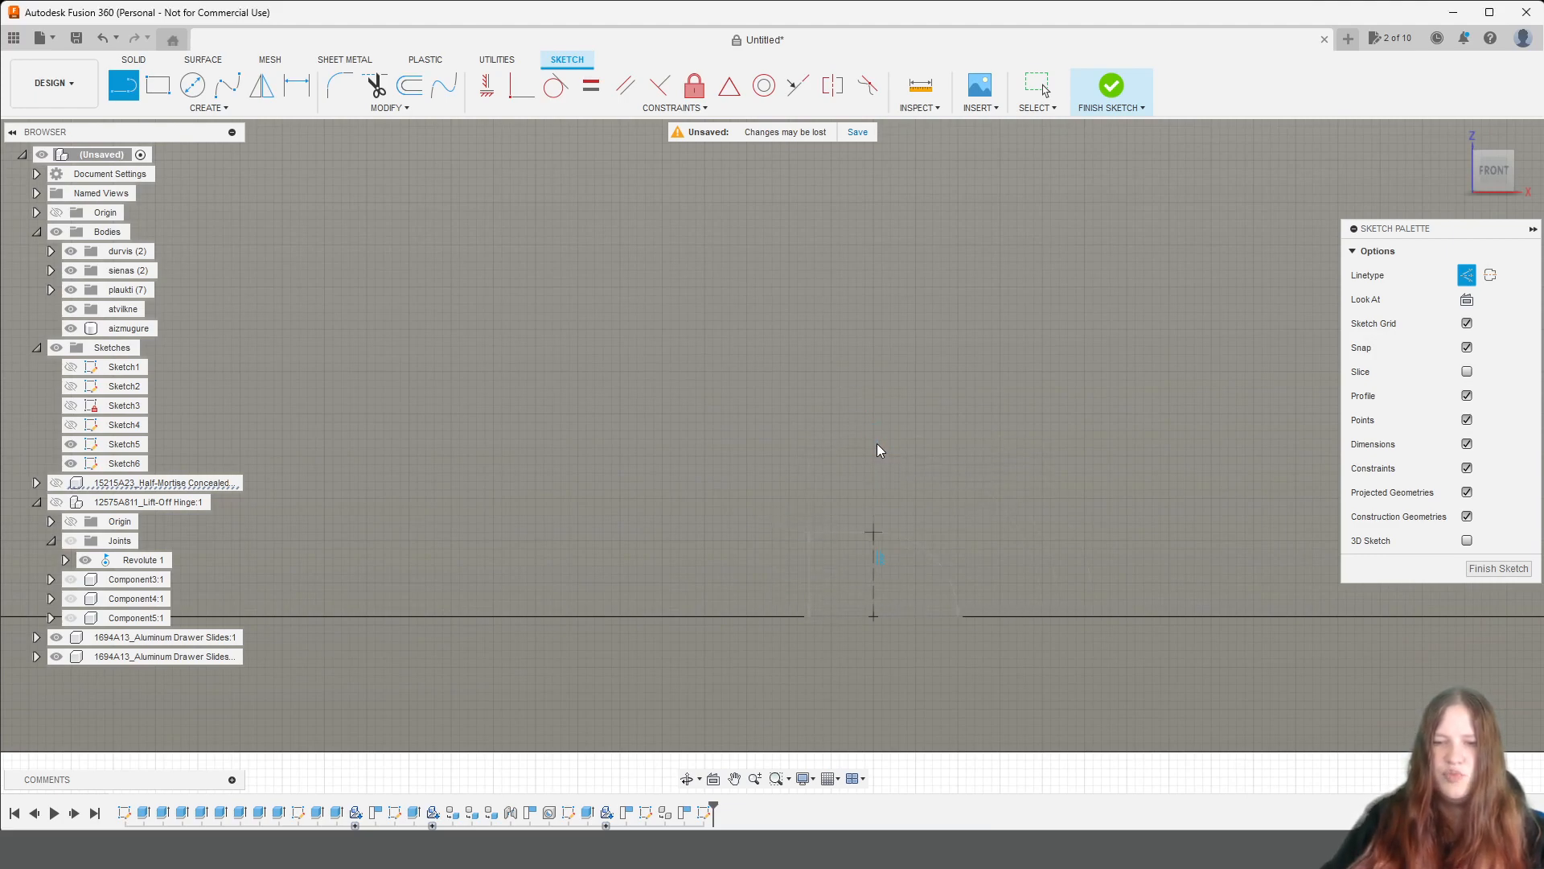
key("Escape")
scroll(877, 442, "down", 5)
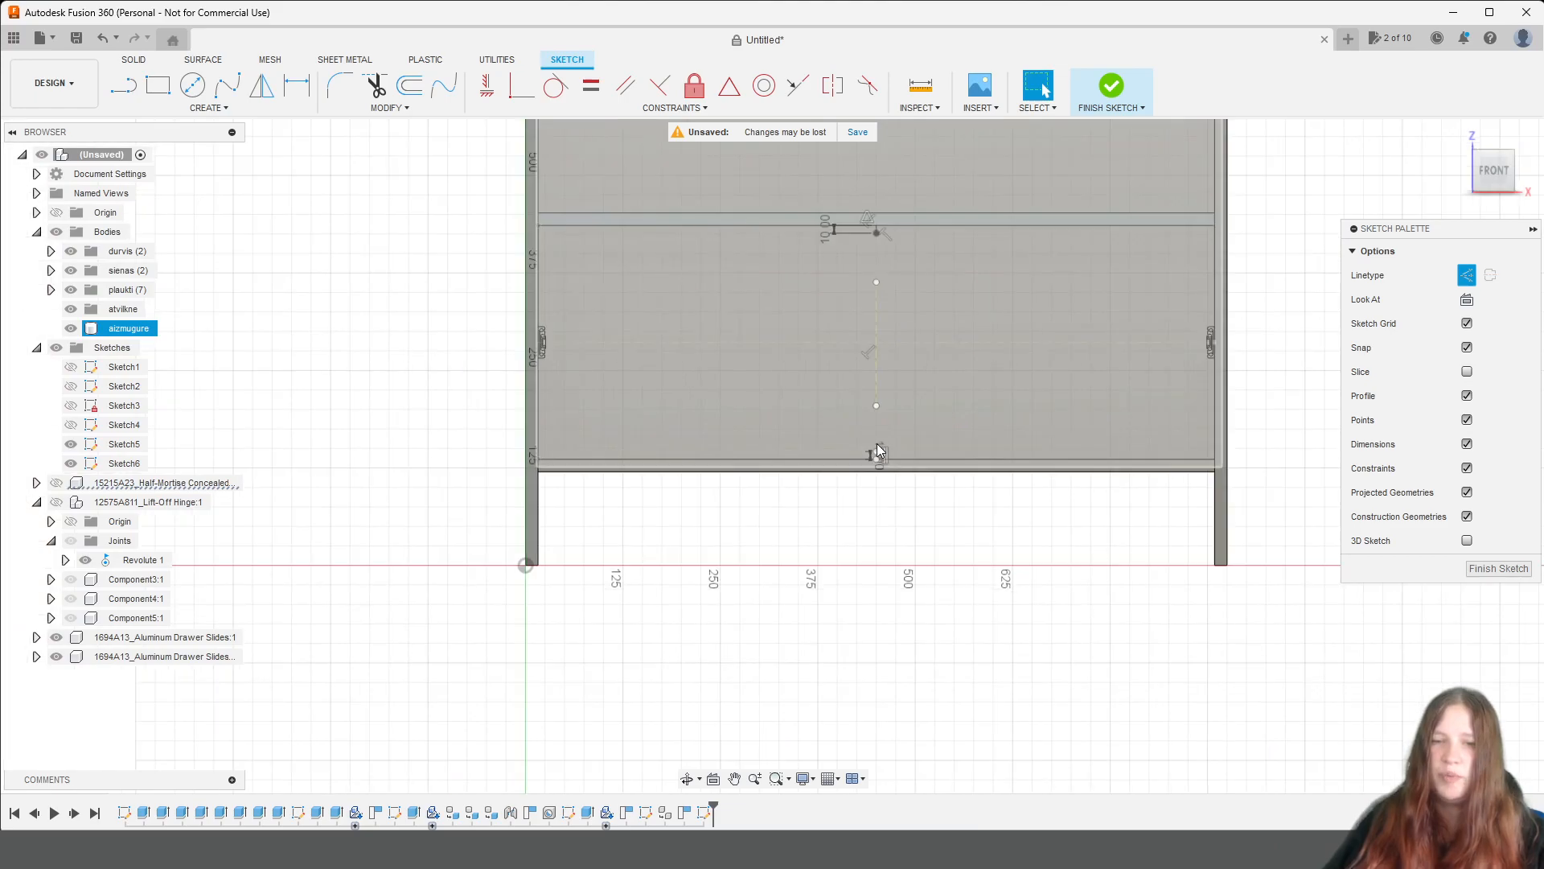
middle_click_drag(862, 376, 849, 432)
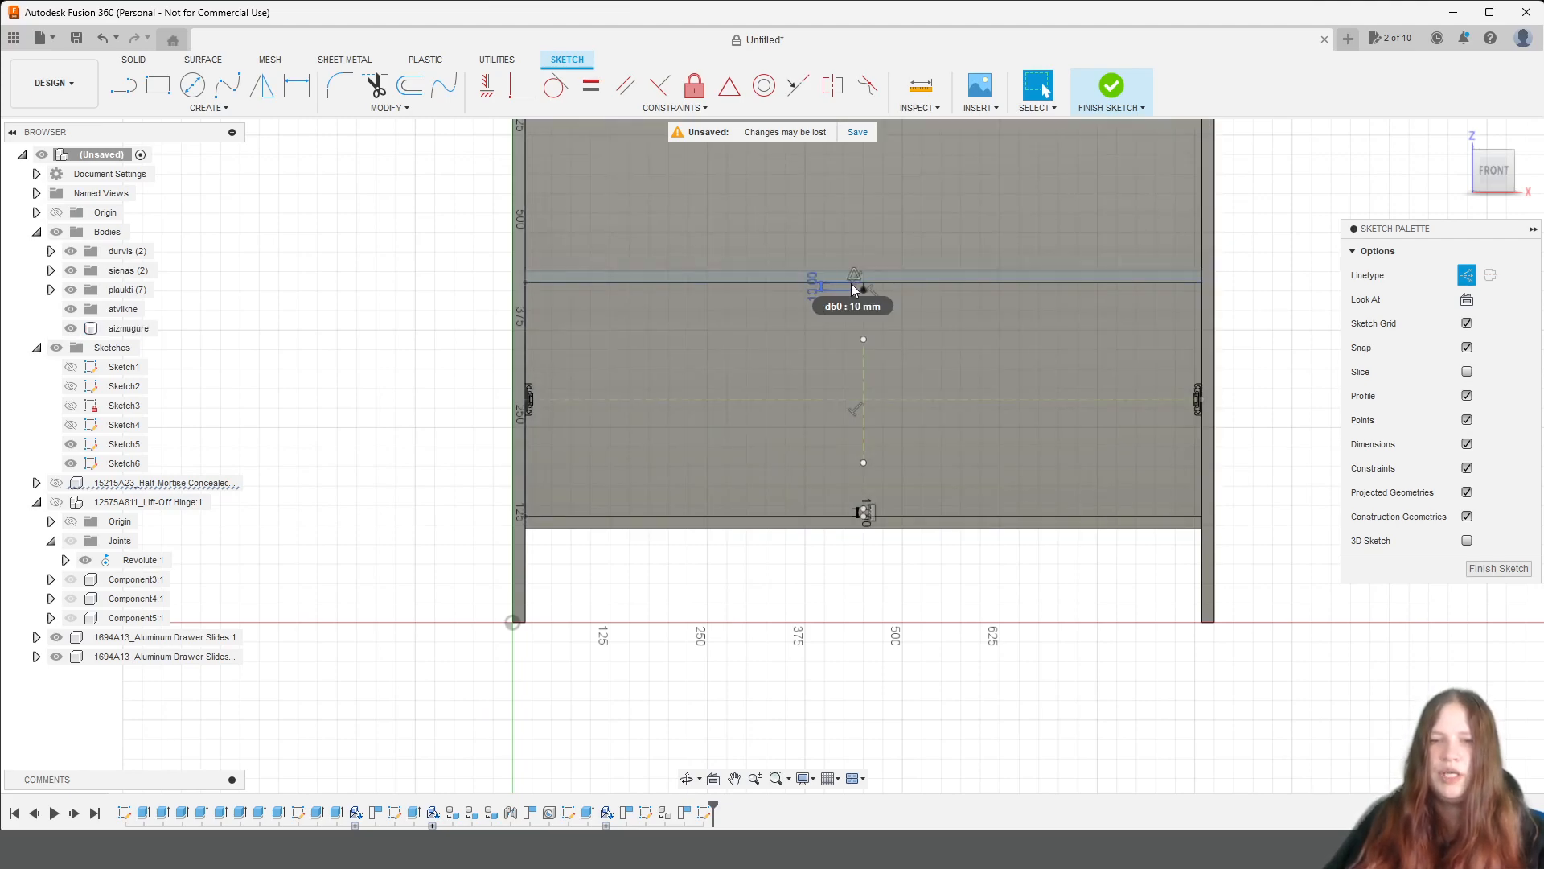
left_click(837, 470)
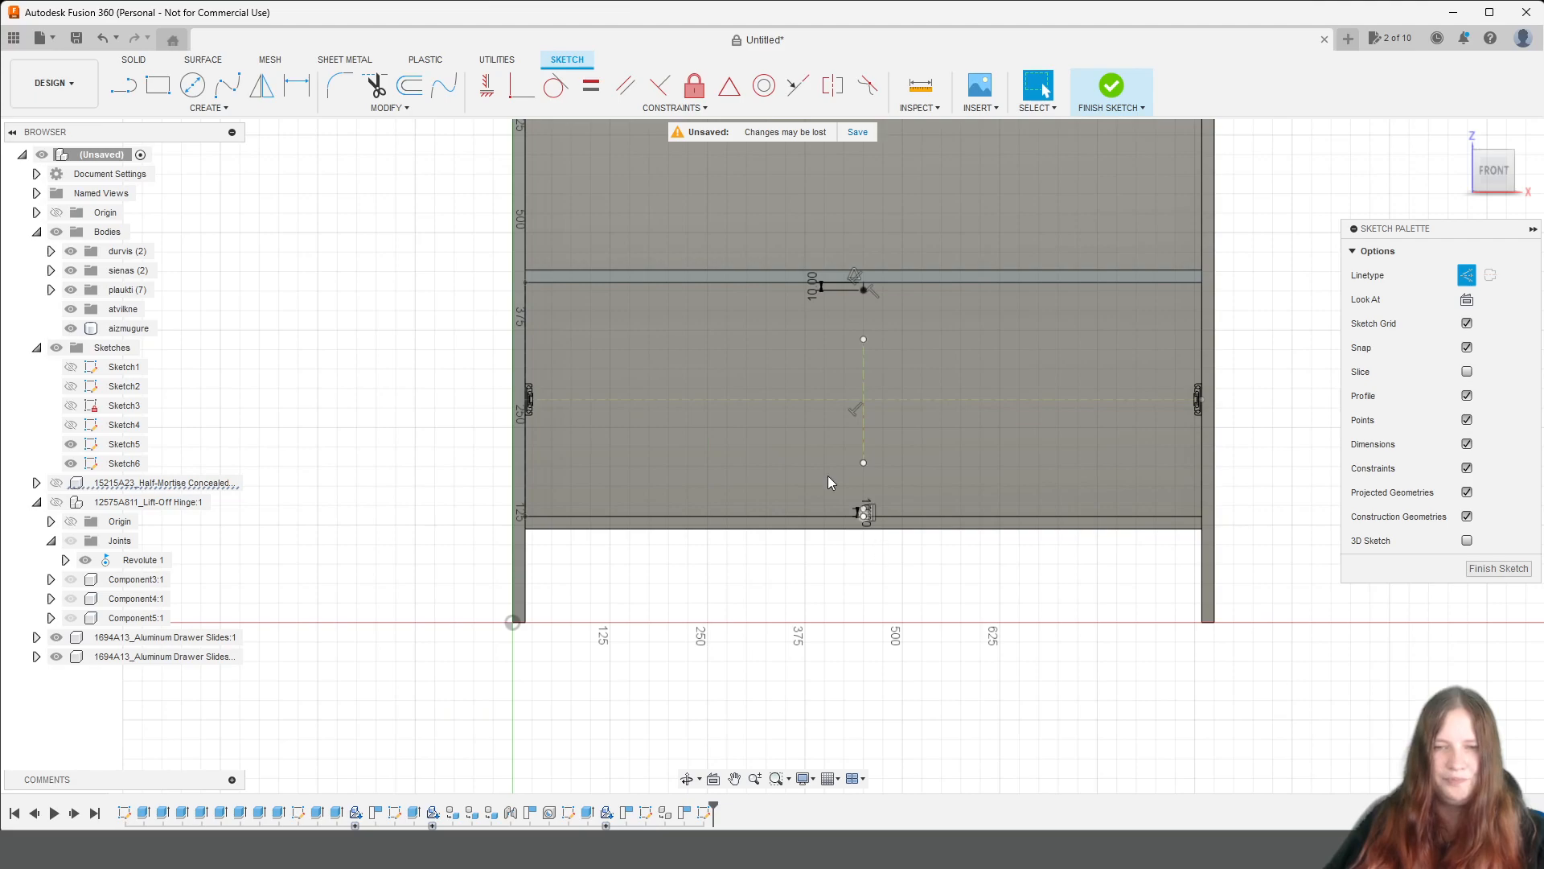
left_click(158, 84)
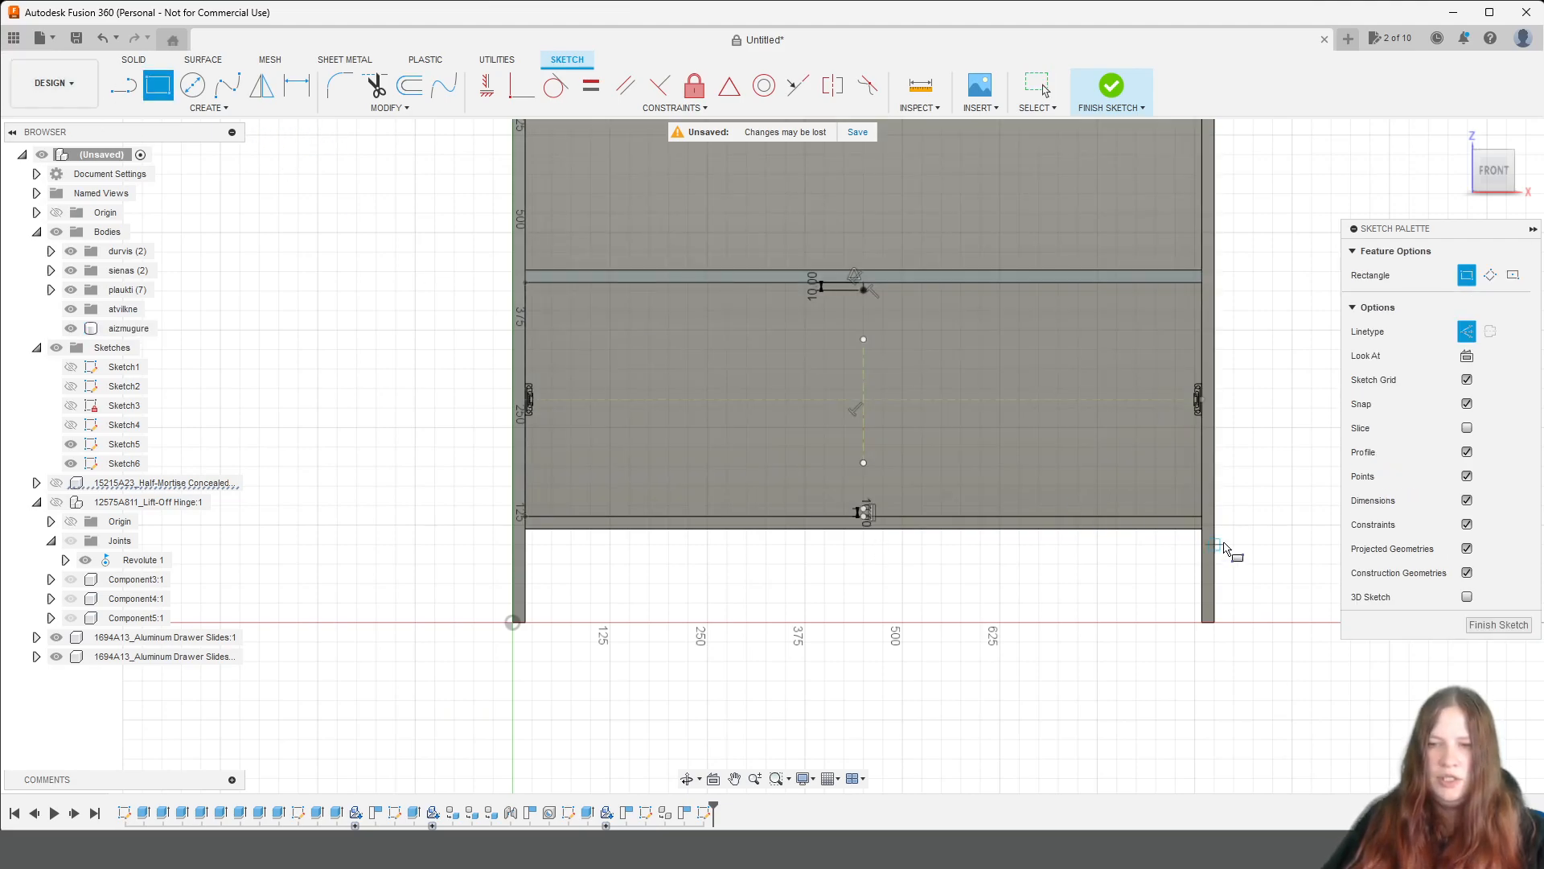
left_click(123, 85)
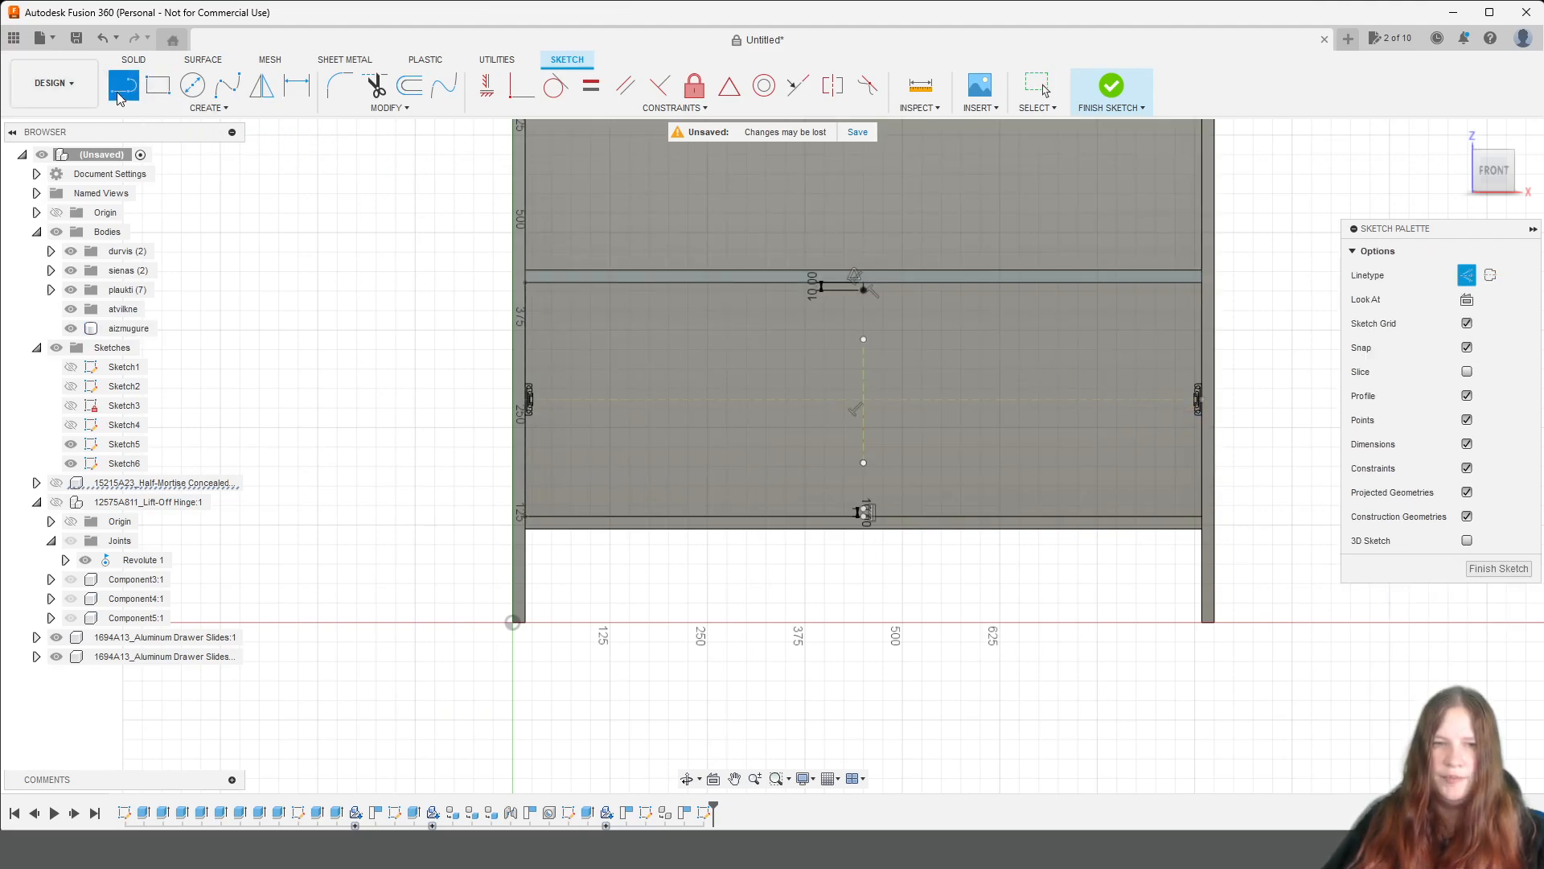
left_click(157, 95)
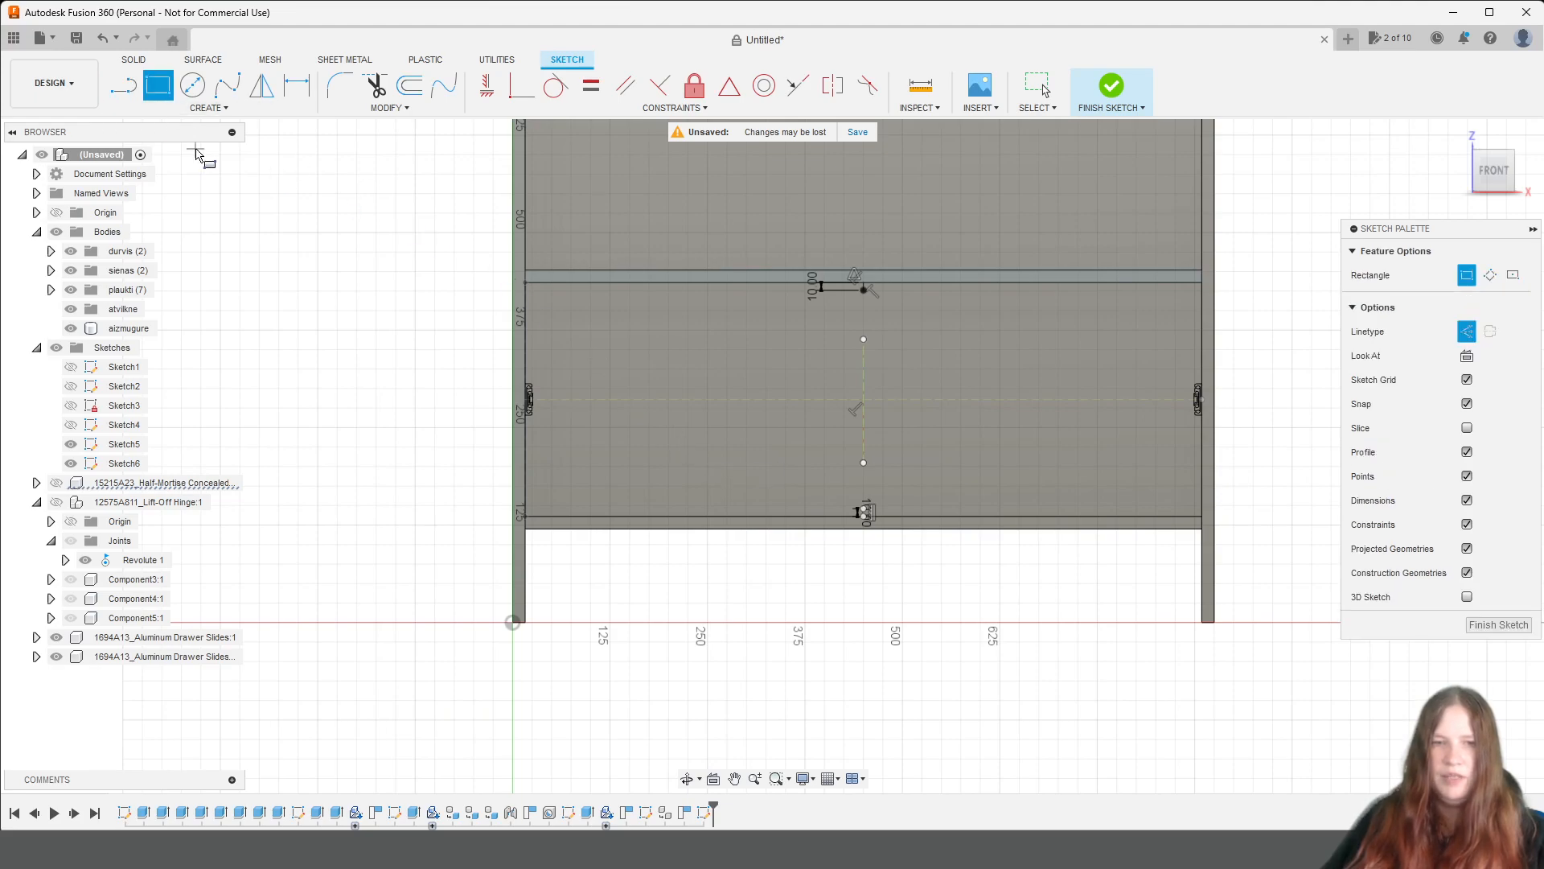
Measure the distance between the inner faces of the two drawer slides.
left_click(925, 87)
scroll(620, 438, "up", 4)
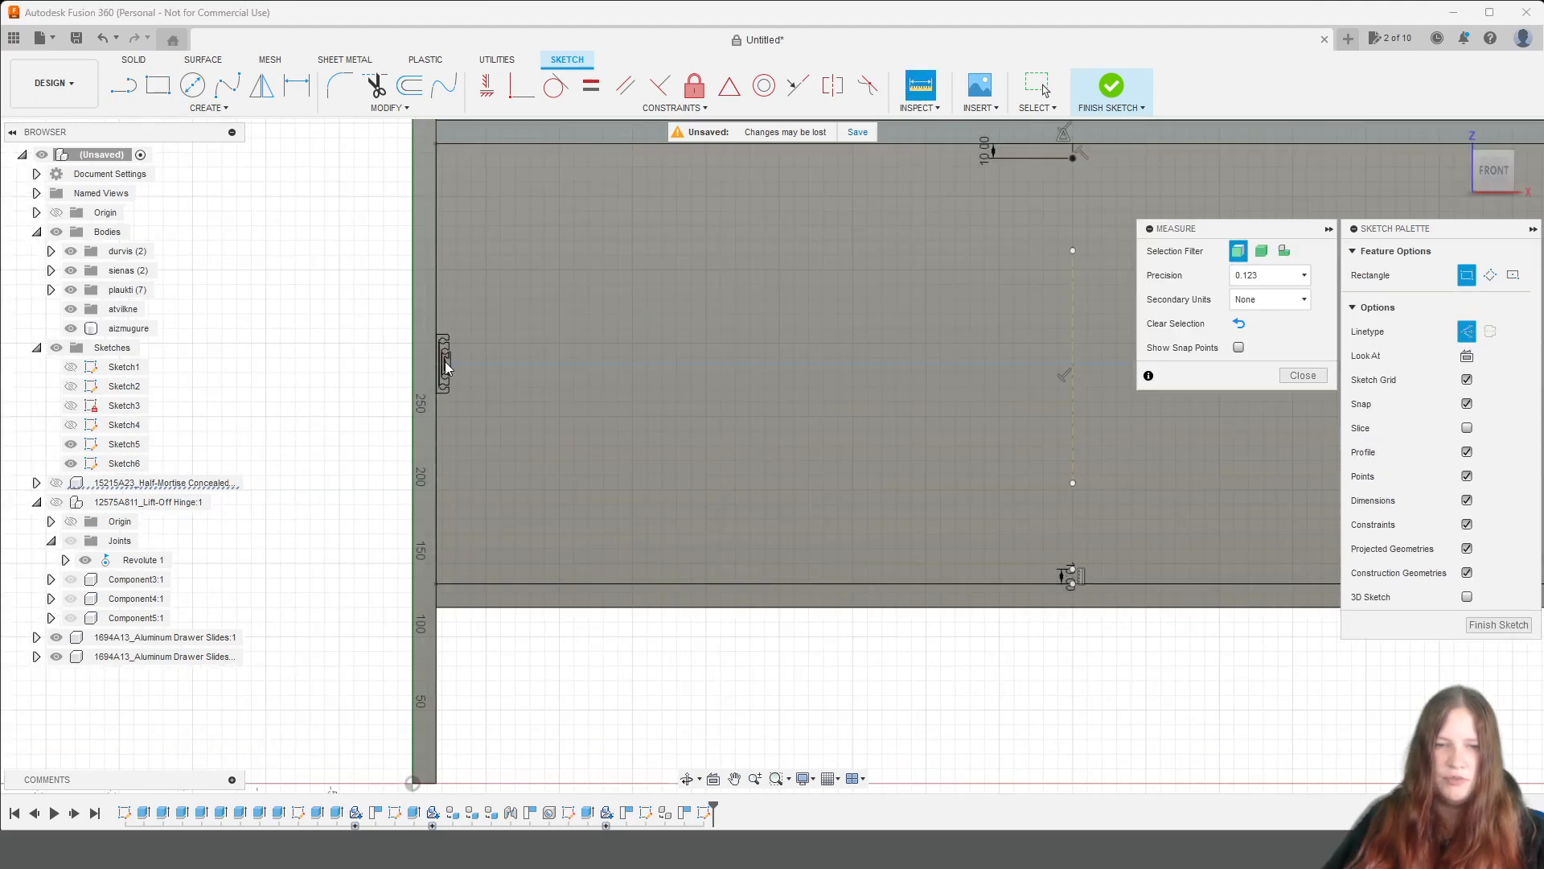
scroll(450, 366, "up", 3)
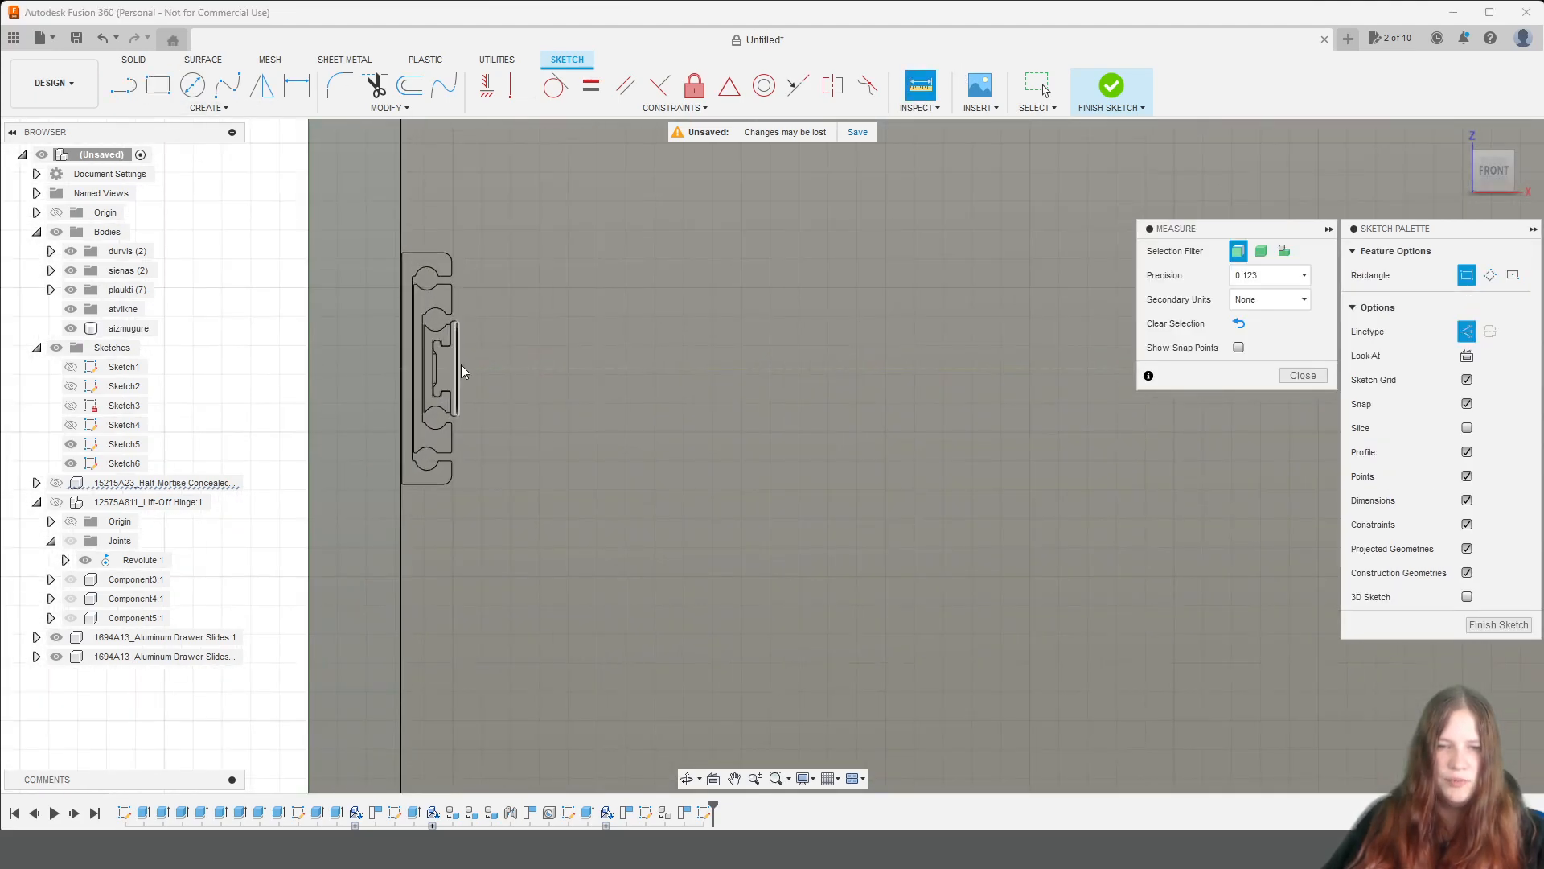
left_click(459, 369)
scroll(1046, 515, "down", 5)
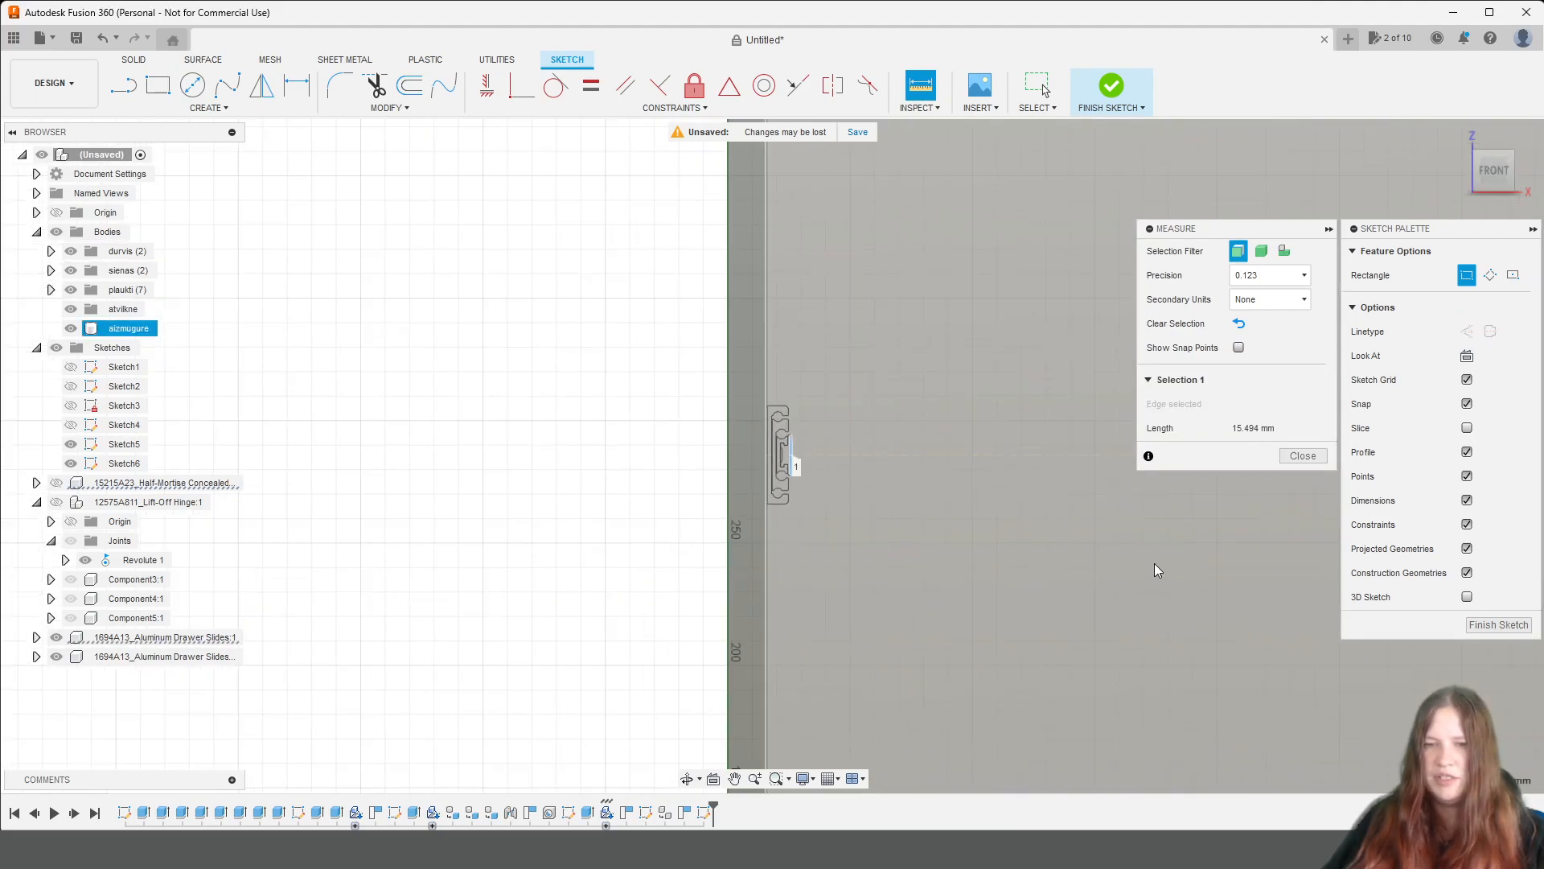
middle_click_drag(1327, 660, 213, 557)
scroll(1120, 449, "up", 5)
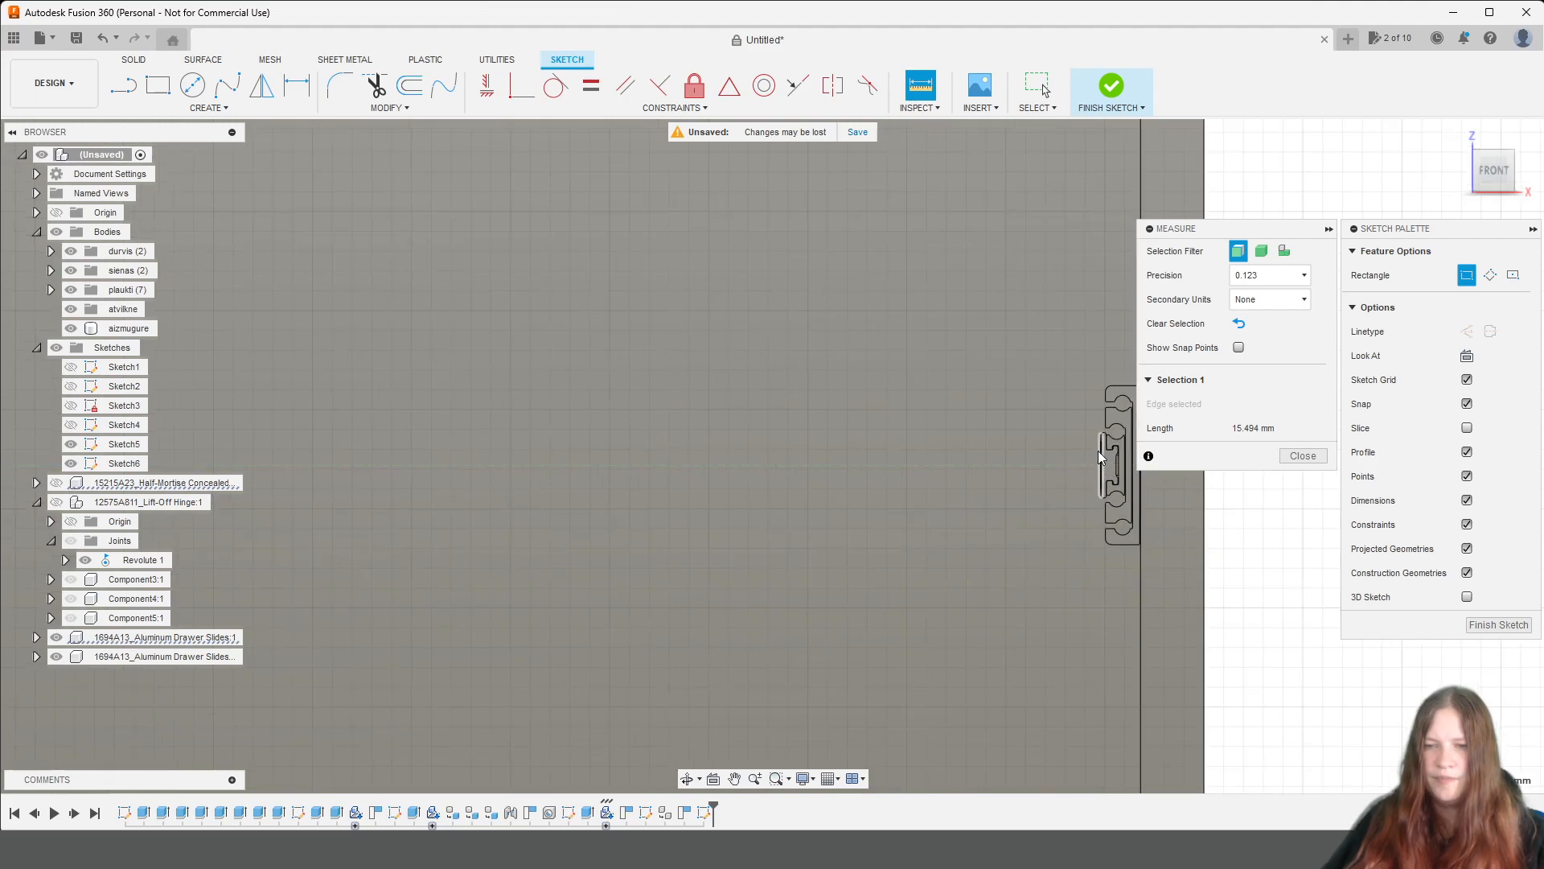
left_click(1099, 452)
scroll(864, 575, "down", 3)
scroll(872, 576, "down", 5)
middle_click_drag(603, 595, 760, 534)
left_click(158, 84)
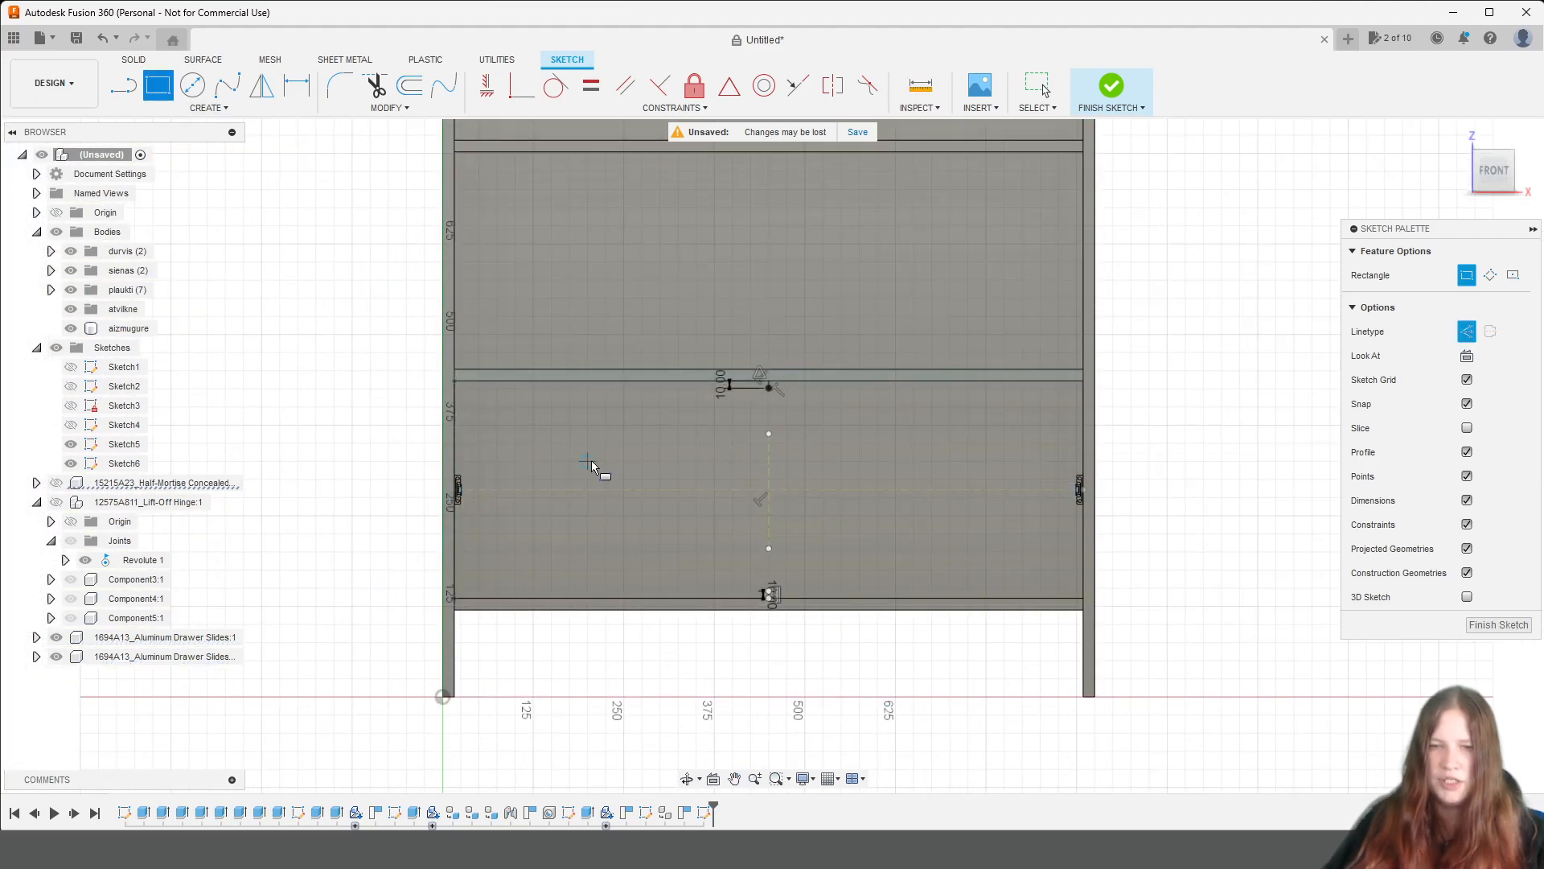
left_click(769, 387)
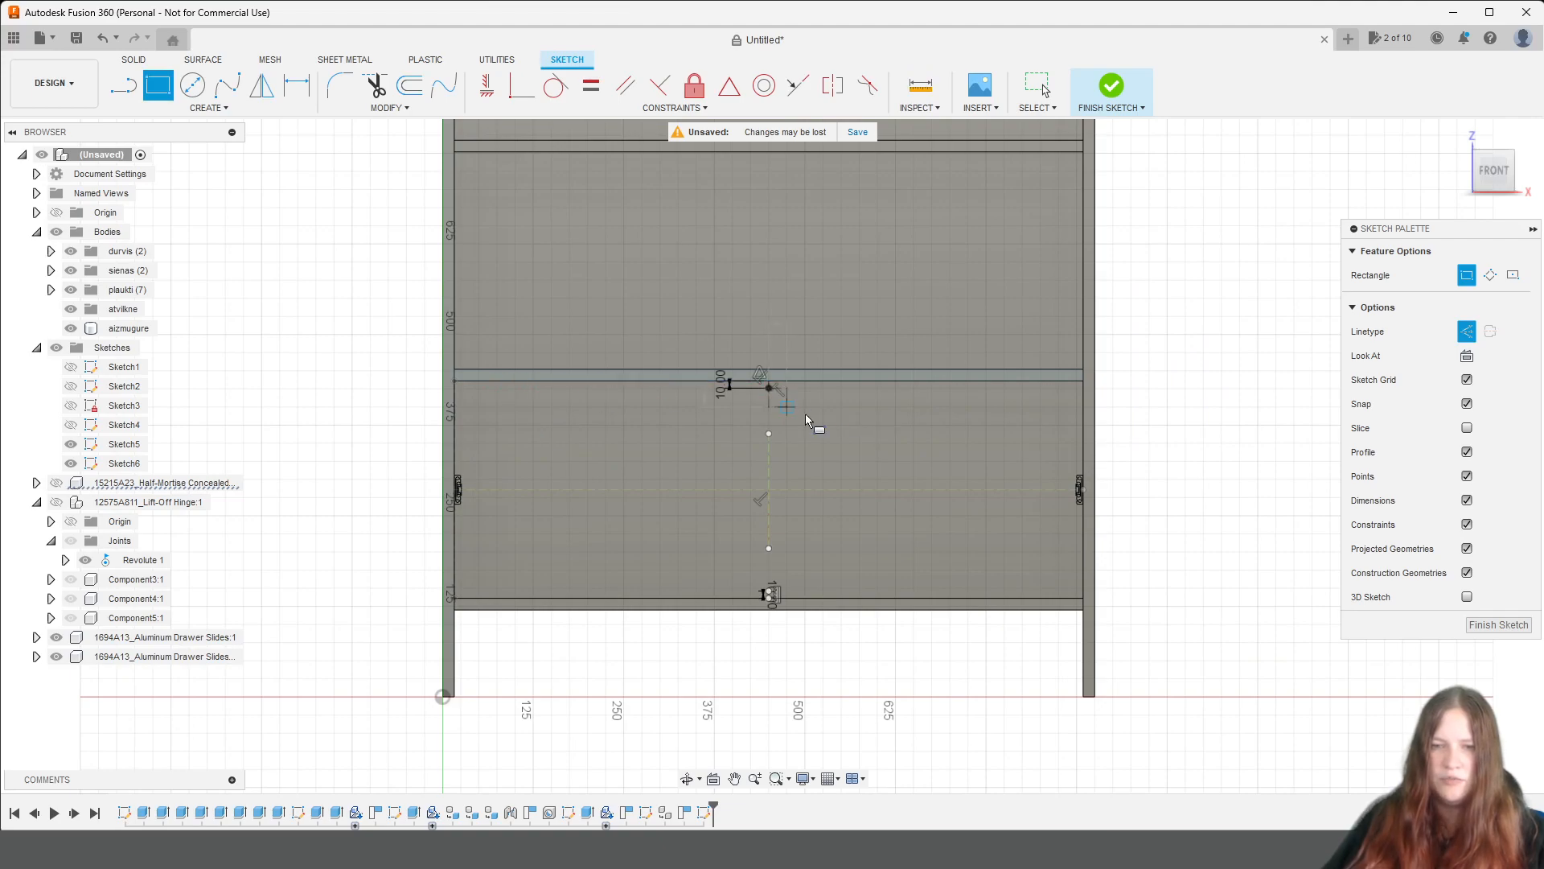
key("Escape")
Draw an 848 mm wide, 280 mm high rectangle with normal lines in the compartment, spanning vertically between the ends of the 10 mm construction lines.
left_click(1467, 277)
left_click(156, 95)
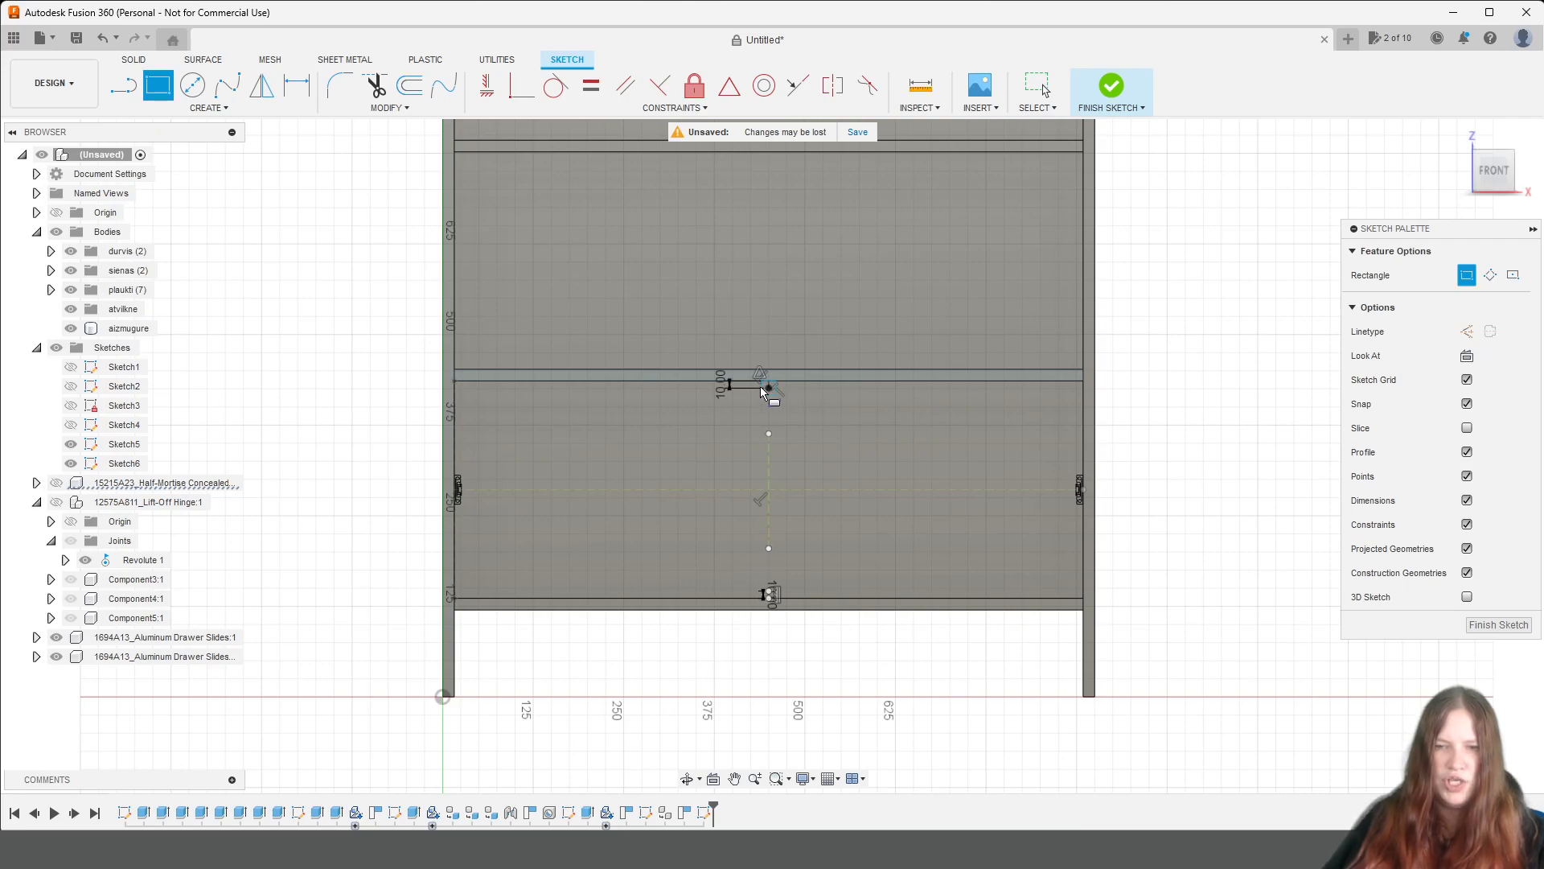
left_click(462, 388)
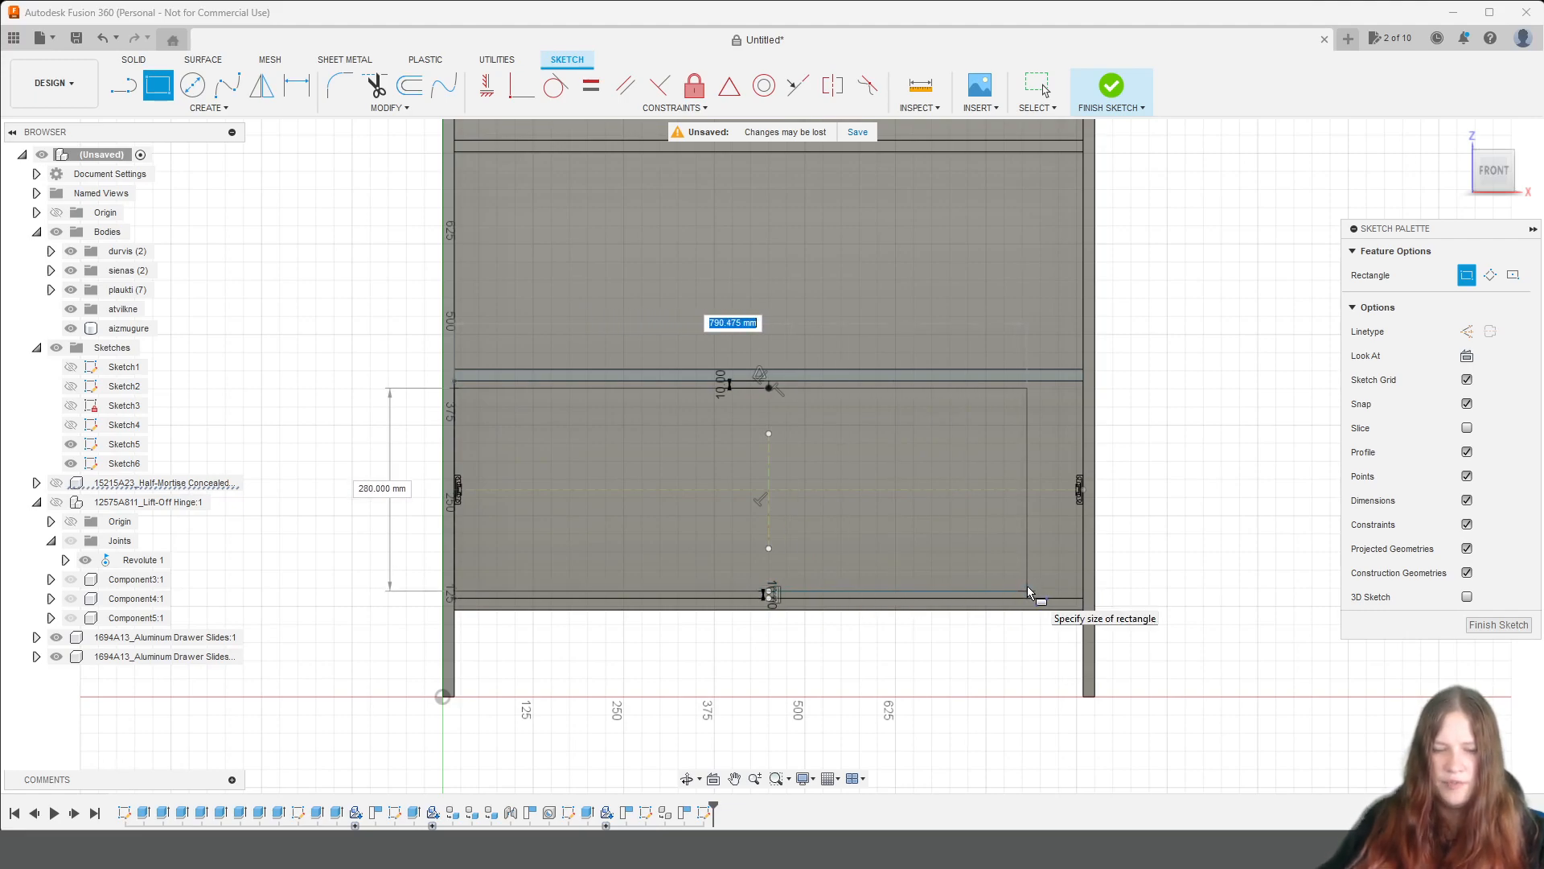
key("Tab")
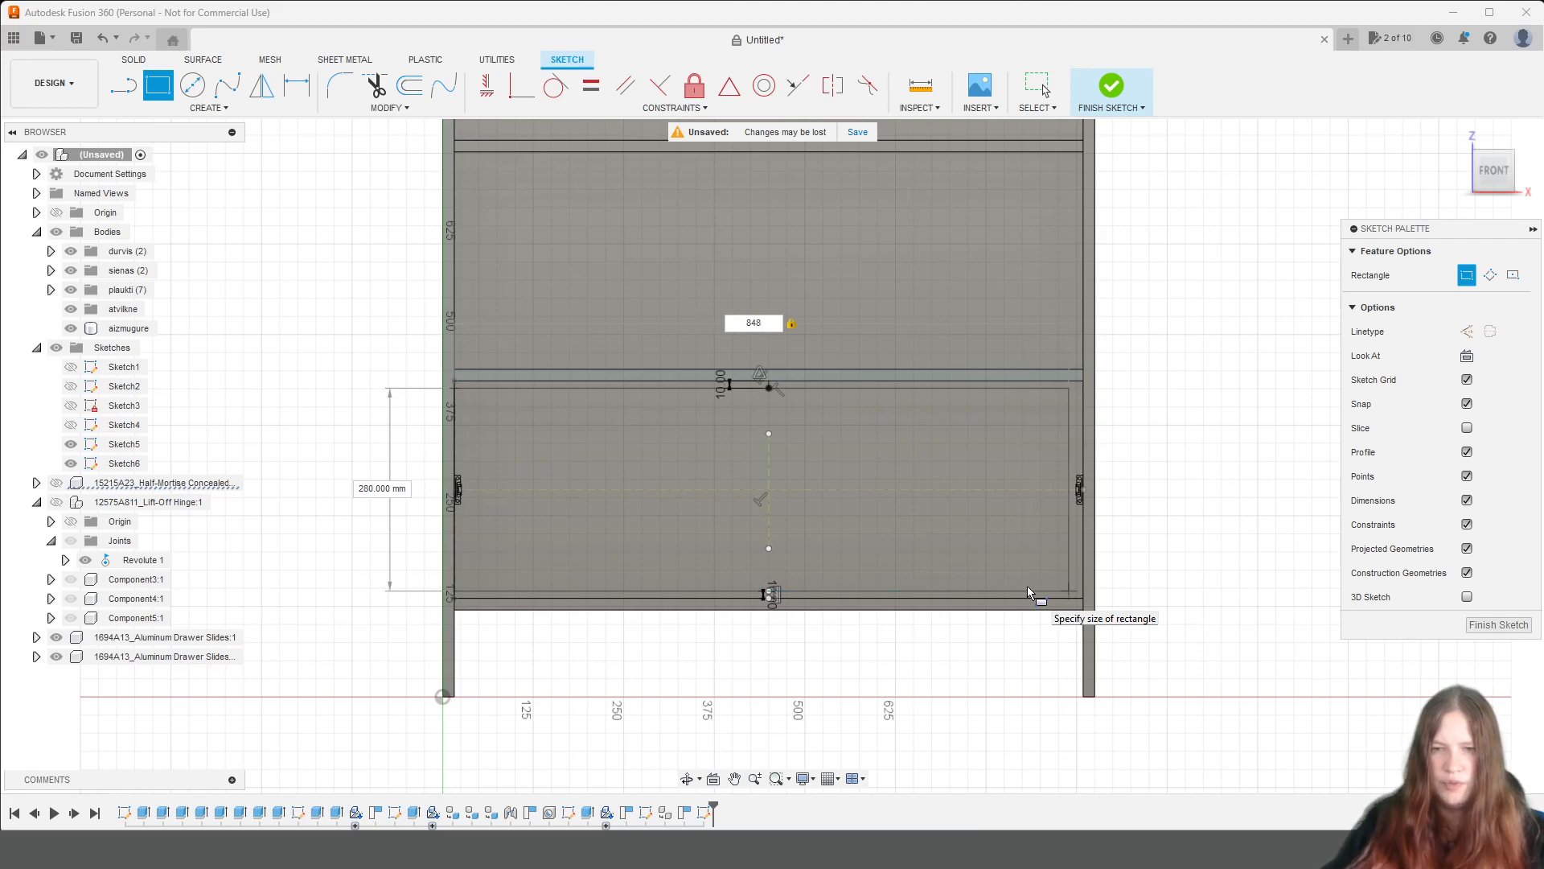
key("Return")
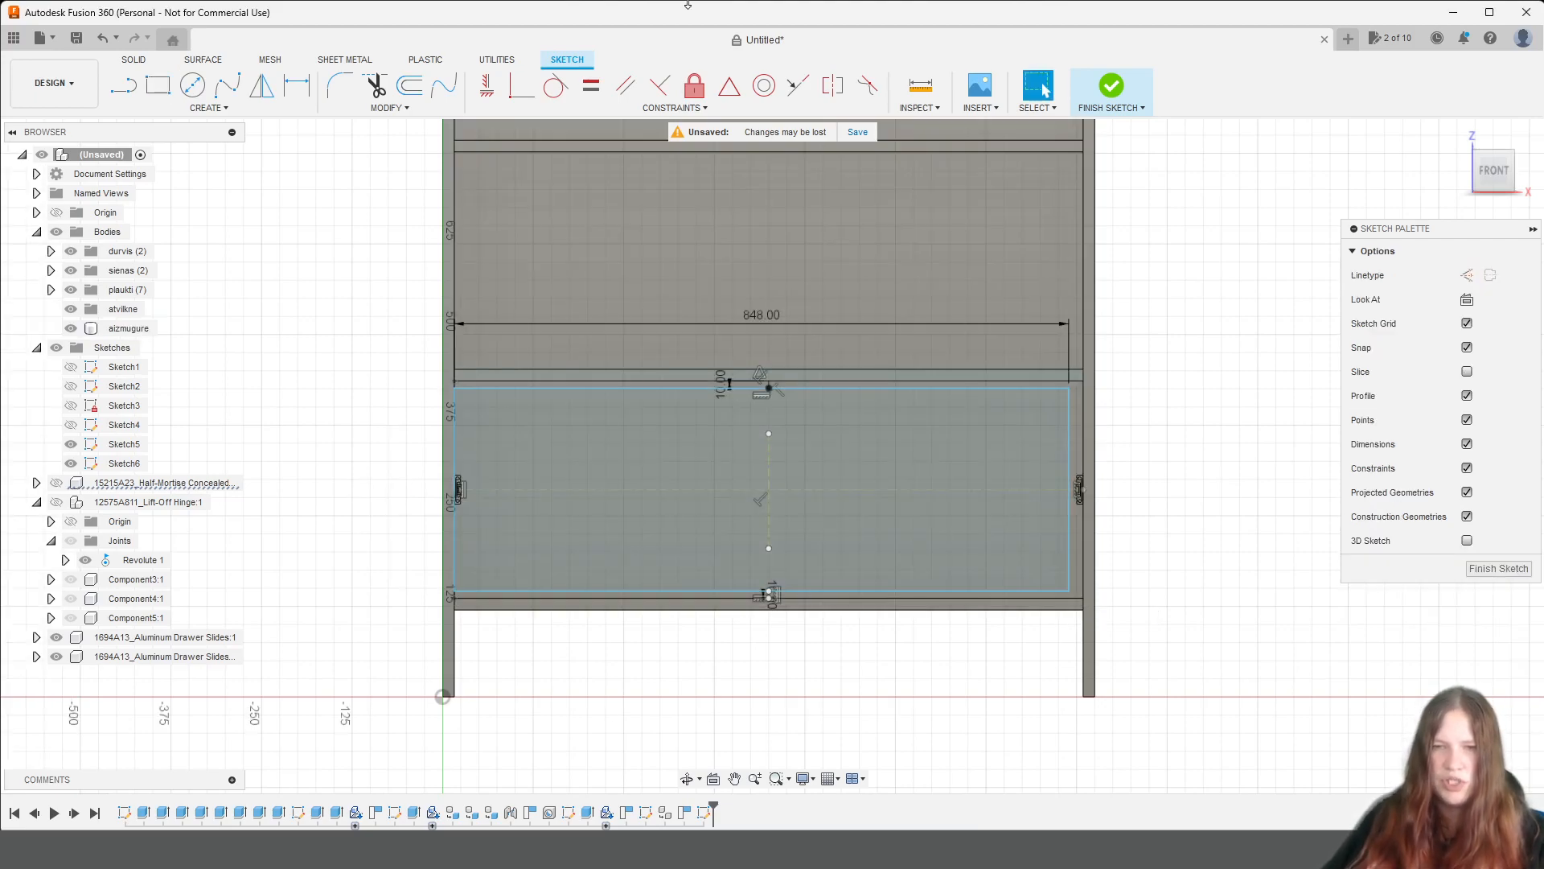
Make the rectangle's two vertical sides symmetric about the vertical centre line of the compartment.
left_click(833, 85)
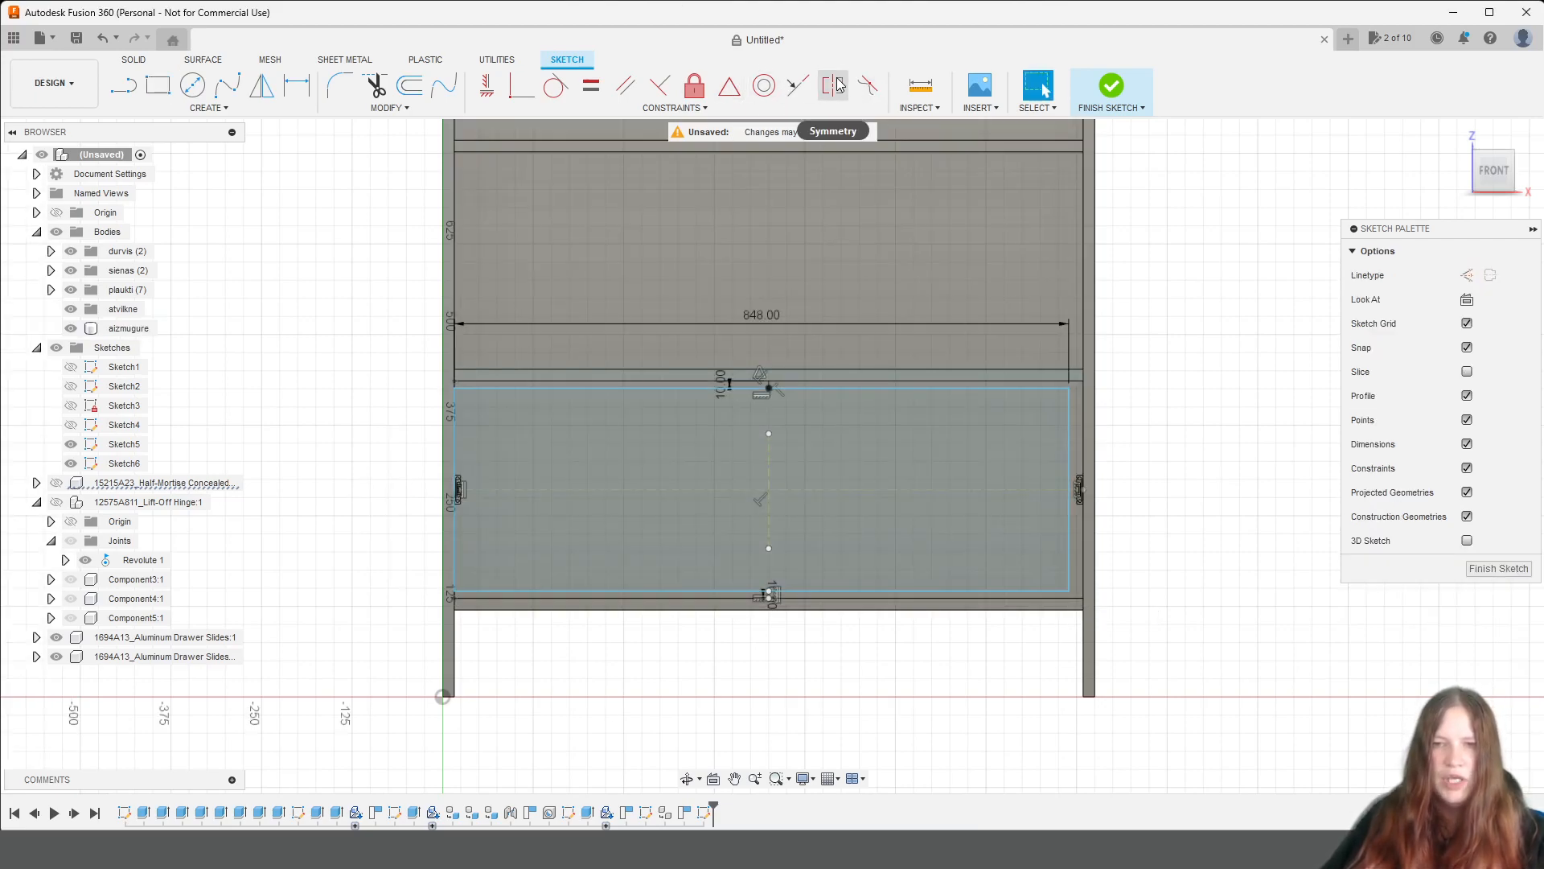
left_click(455, 521)
left_click(1070, 487)
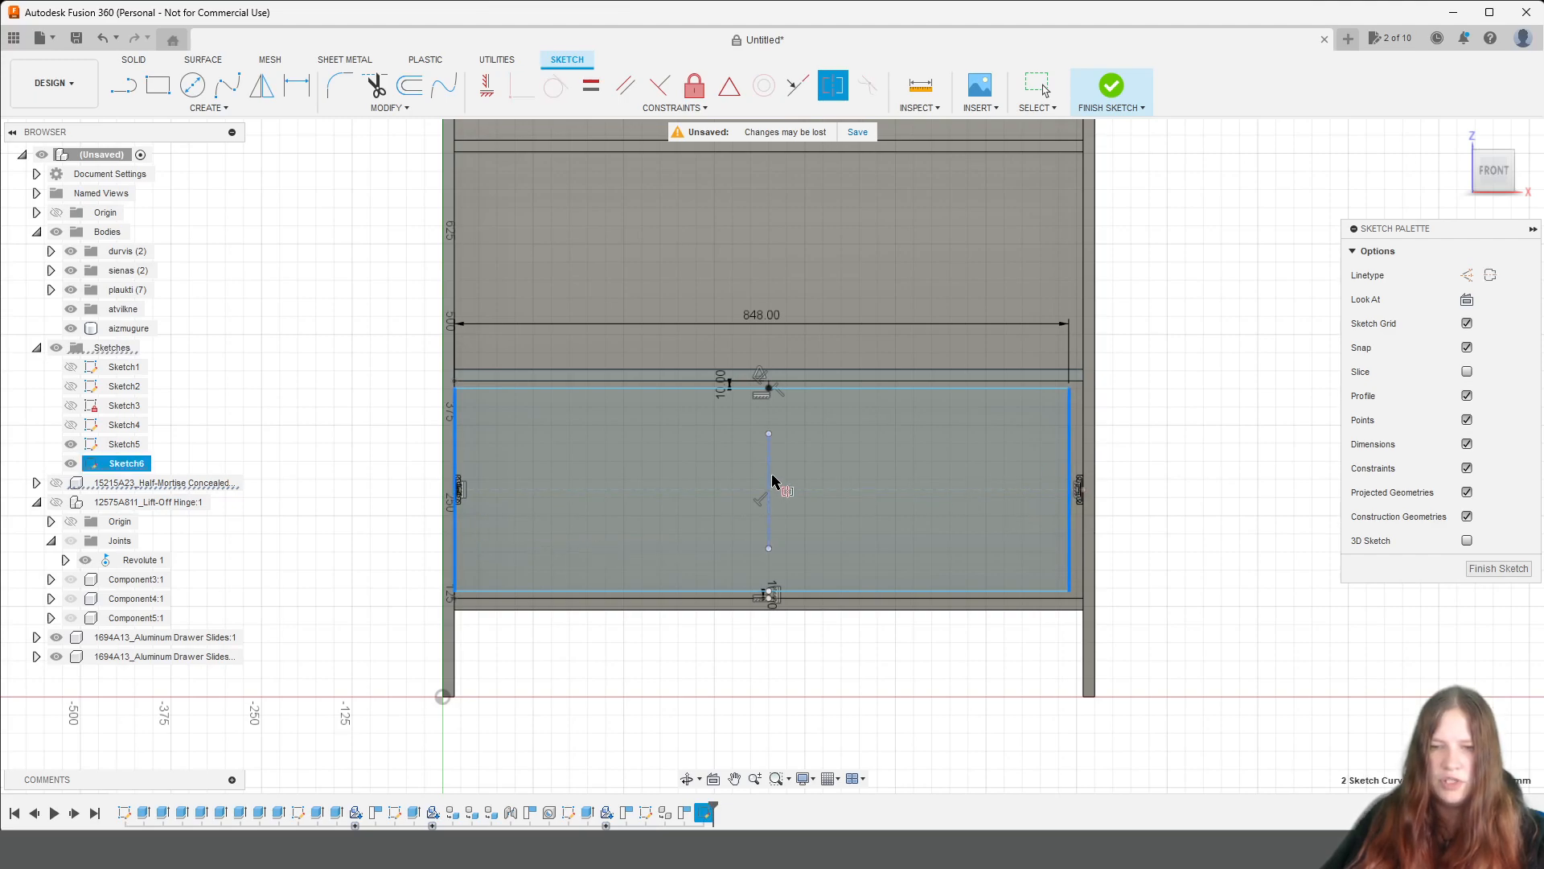
left_click(768, 480)
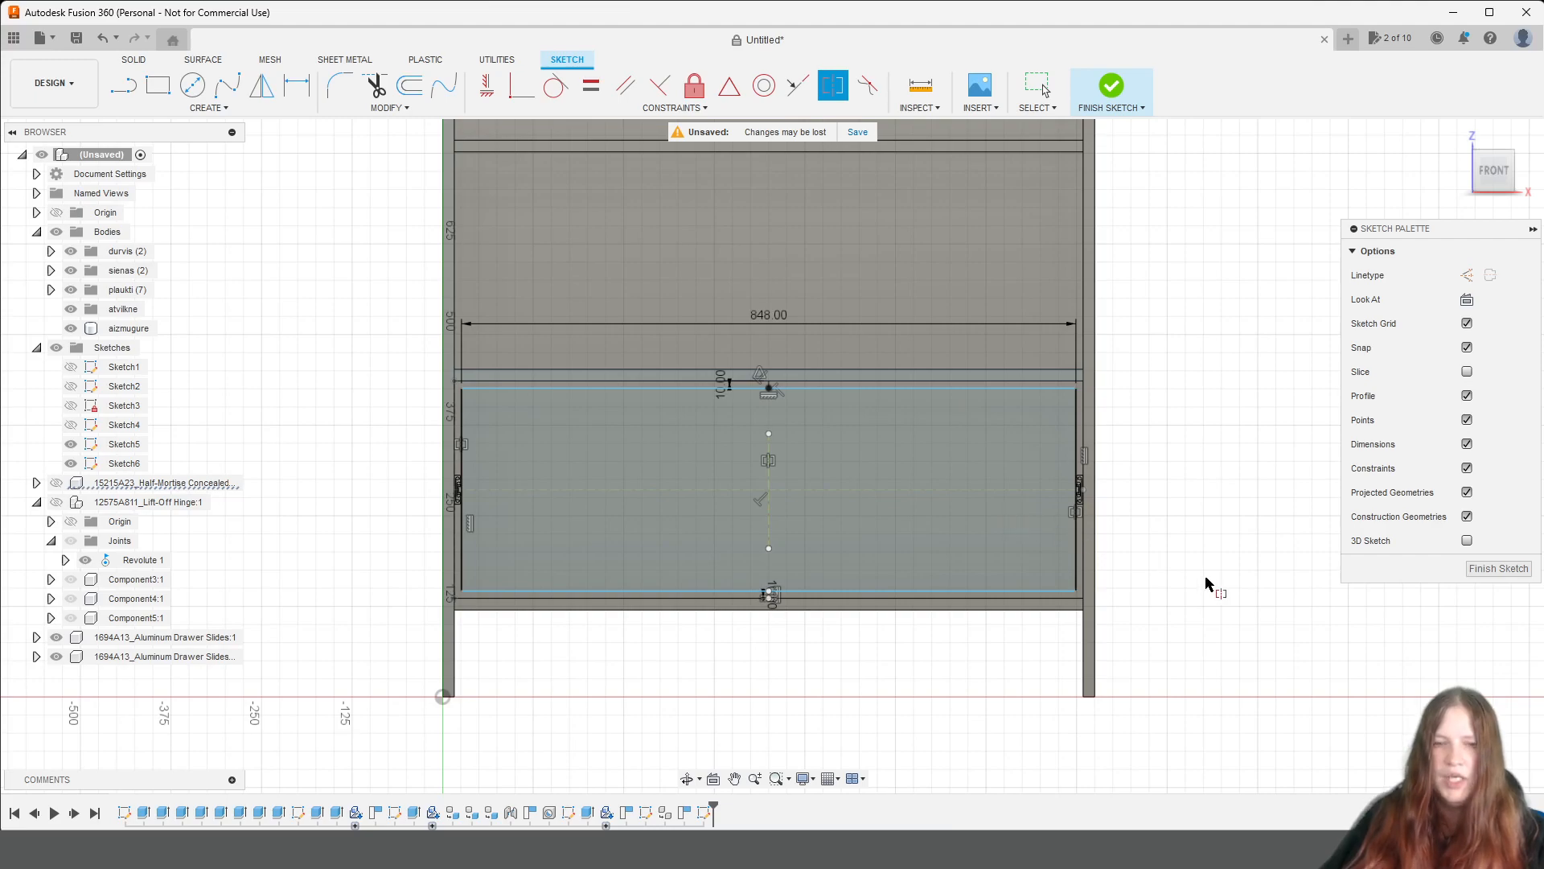
Set the sketch linetype to construction and try to start a line where the shelf above the drawer meets the right side panel.
scroll(1207, 585, "down", 2)
scroll(1206, 587, "up", 3)
middle_click_drag(1193, 586, 1236, 496)
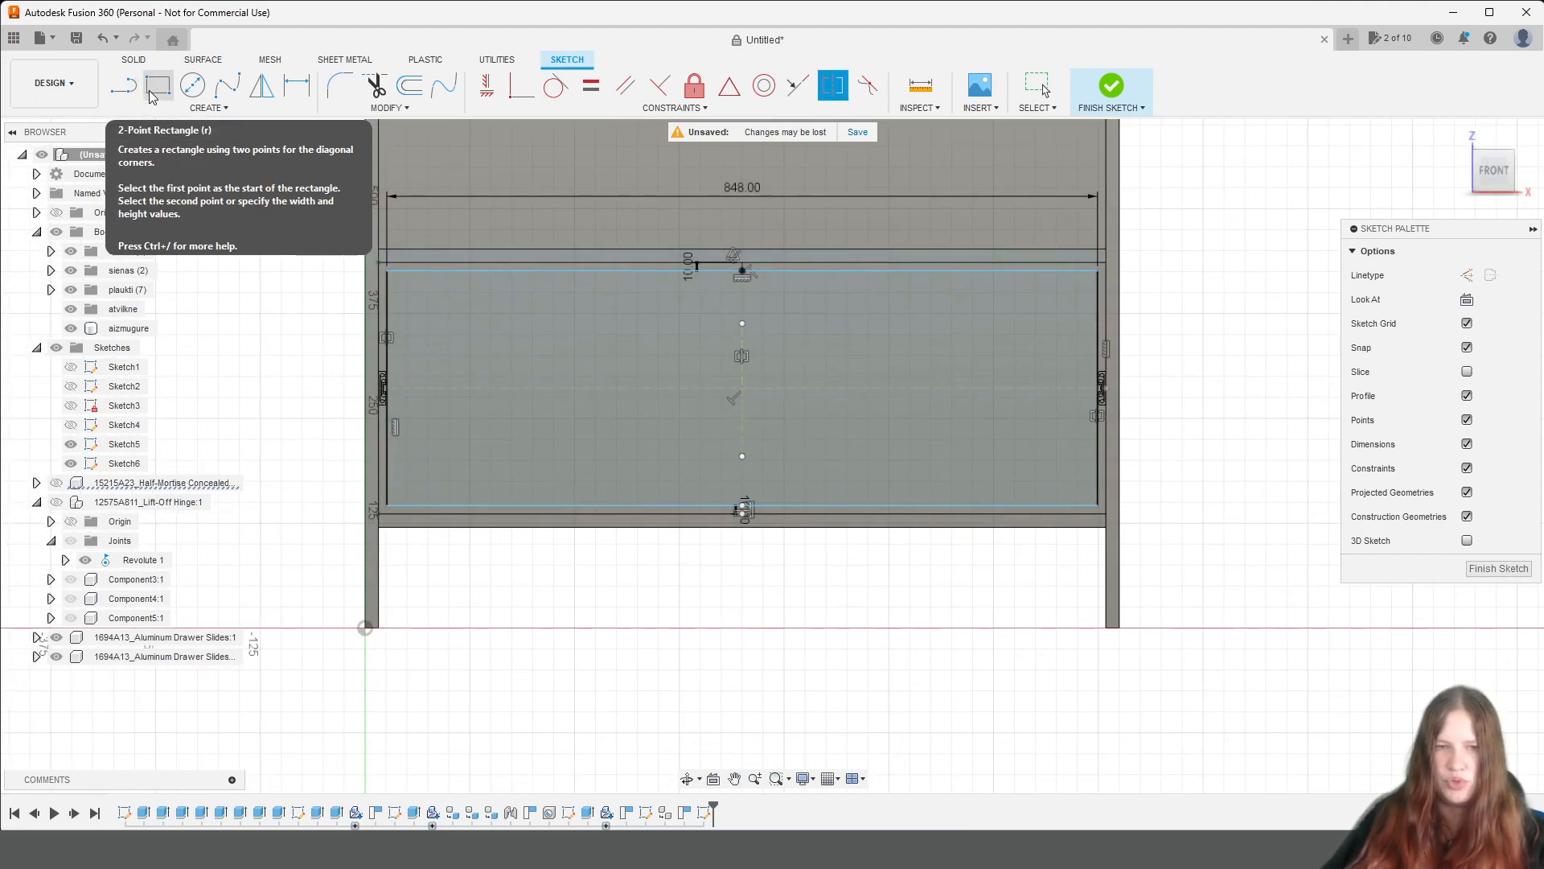
left_click(130, 92)
left_click(1468, 276)
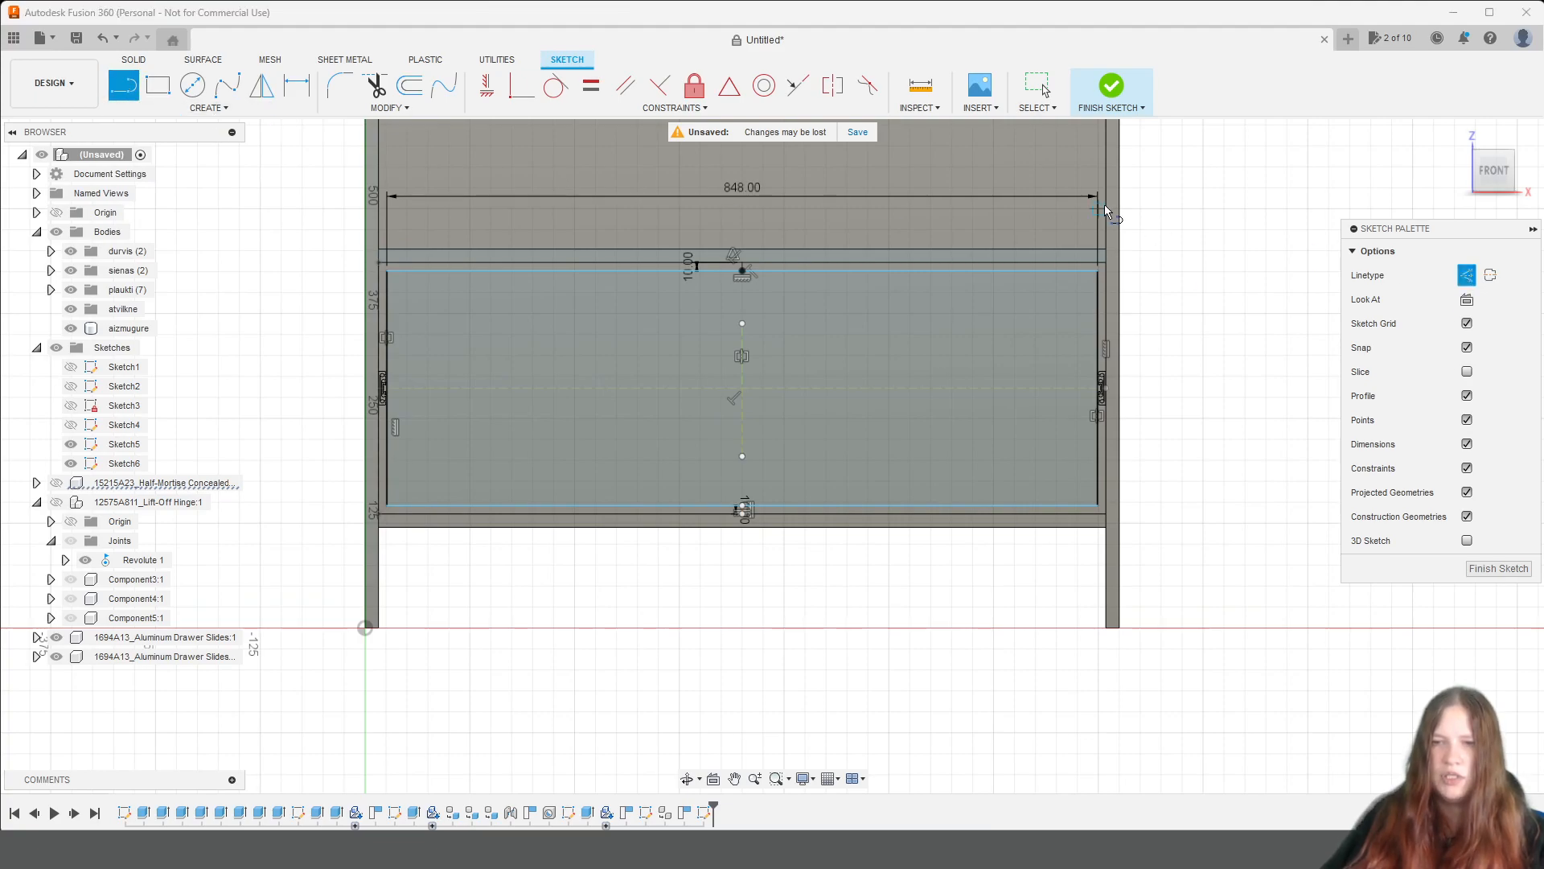
scroll(1103, 205, "up", 1)
left_click(1110, 271)
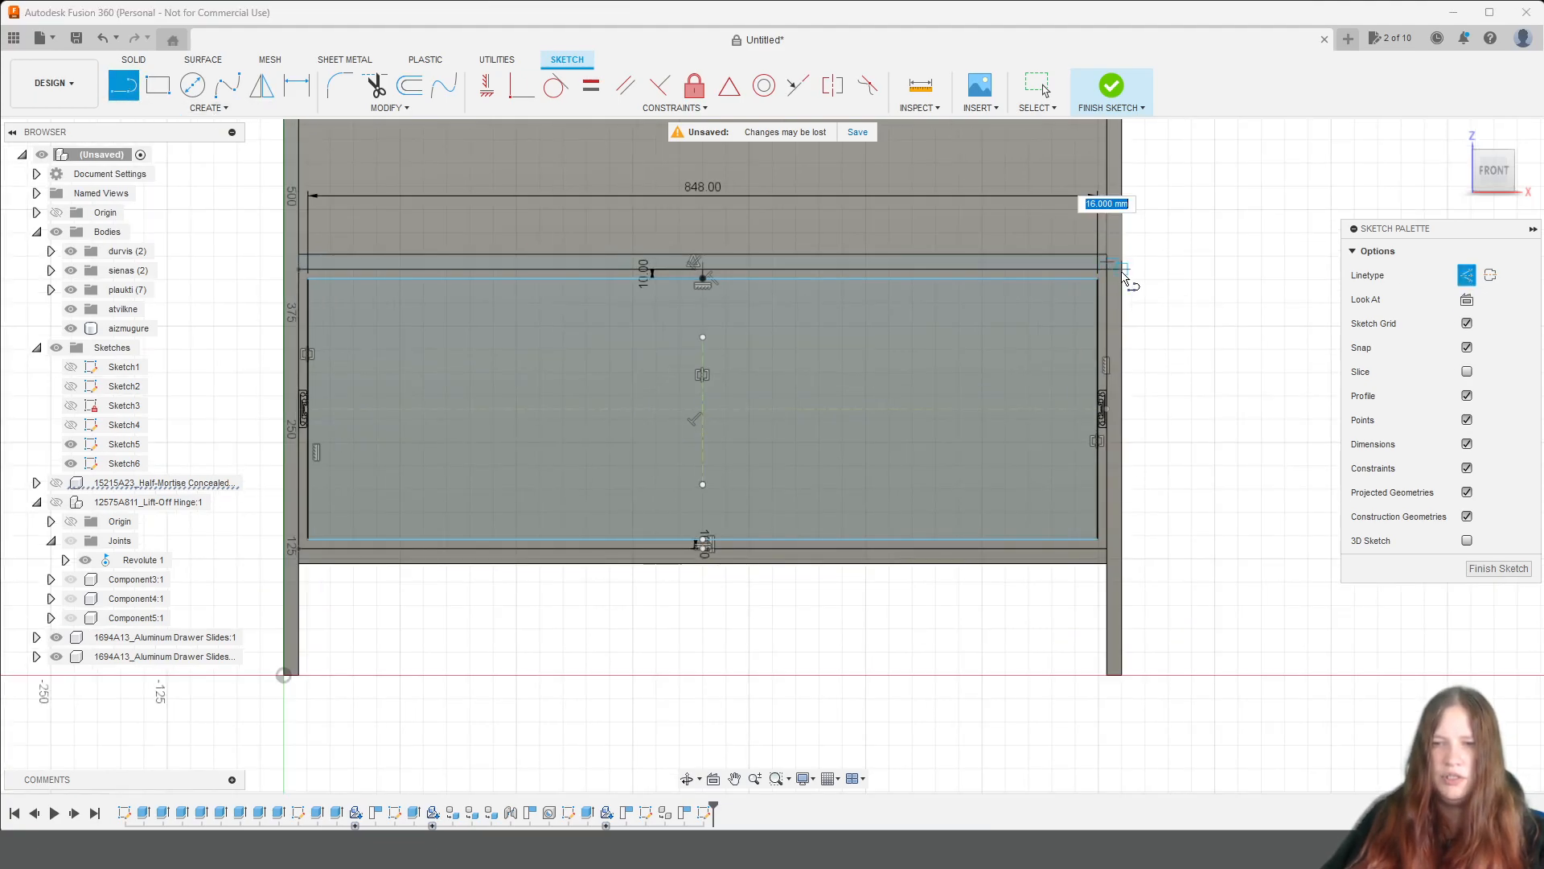
Draw a biezums/2 by biezums/2 construction rectangle from the upper shelf's lower right corner, extending up into the right side panel.
left_click(162, 91)
scroll(1167, 268, "up", 5)
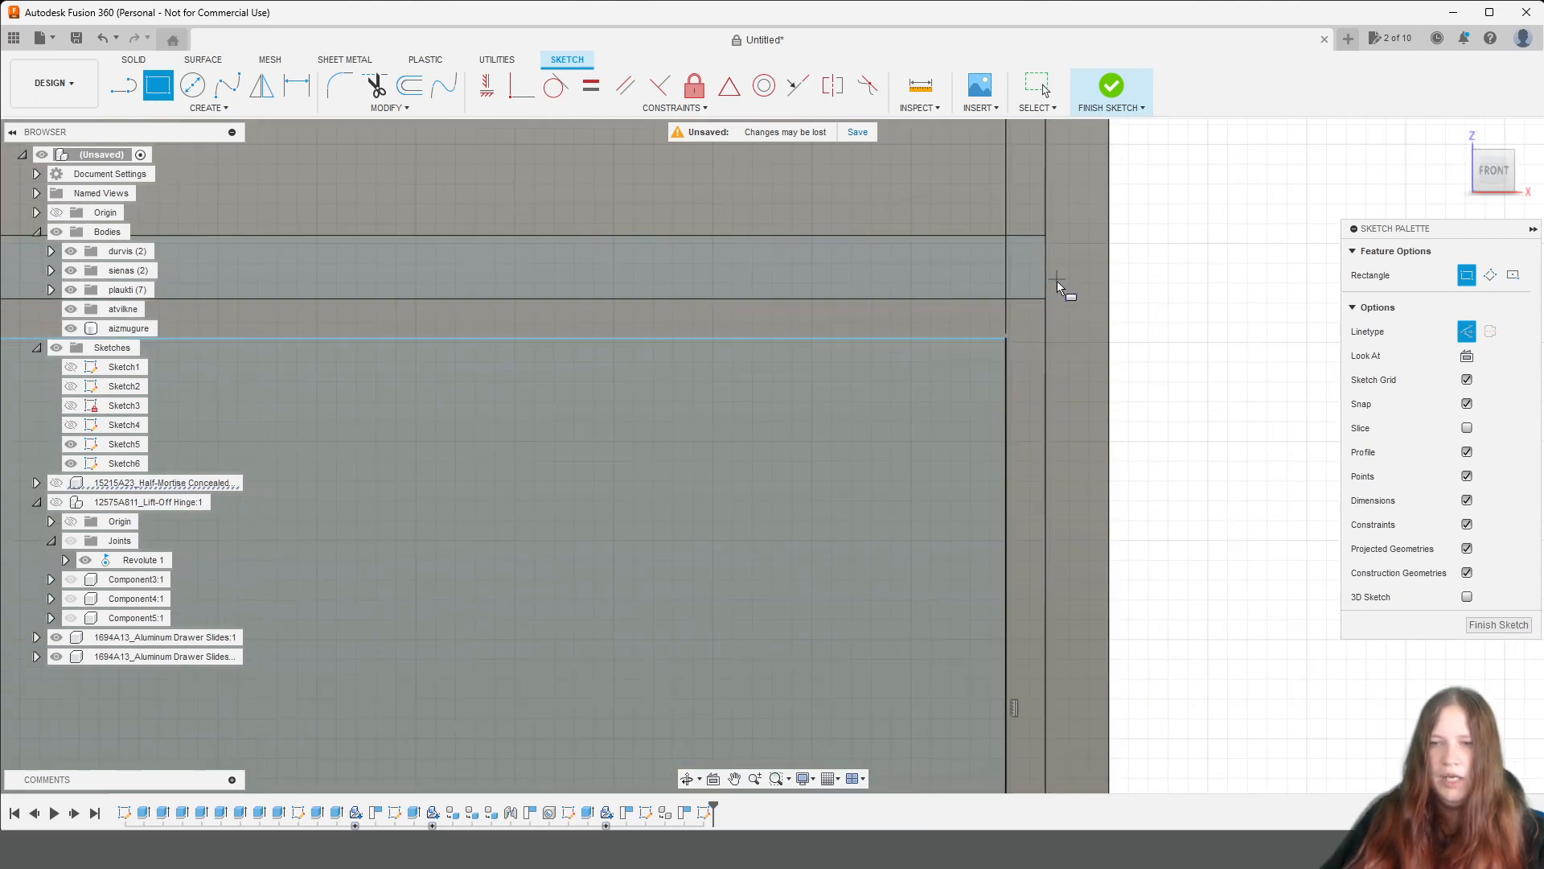
left_click(1046, 296)
type("8")
key("Tab")
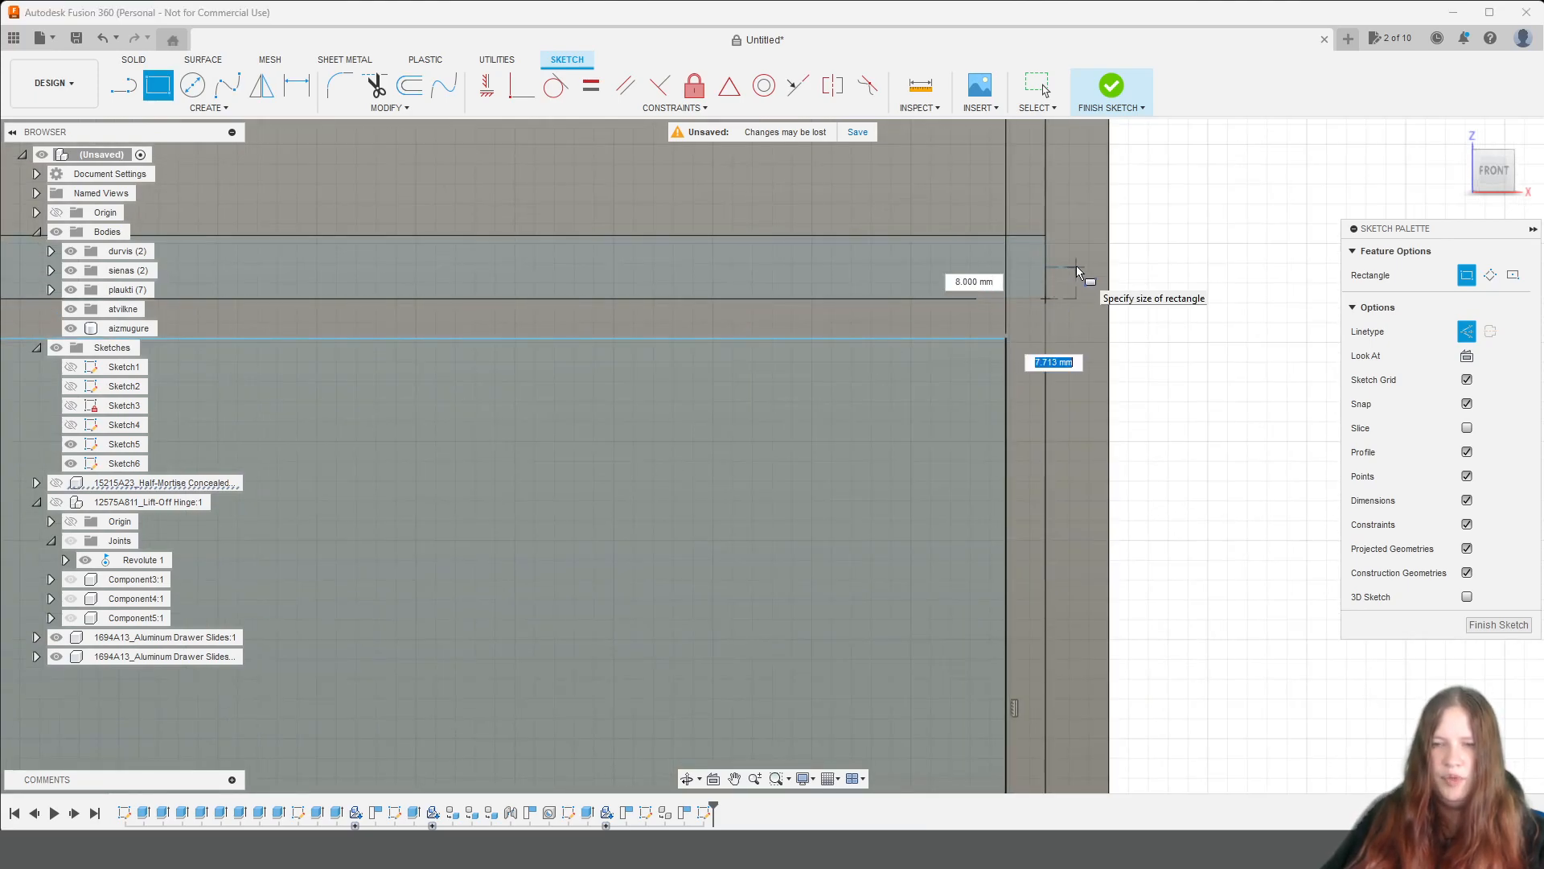
type("biezums/2")
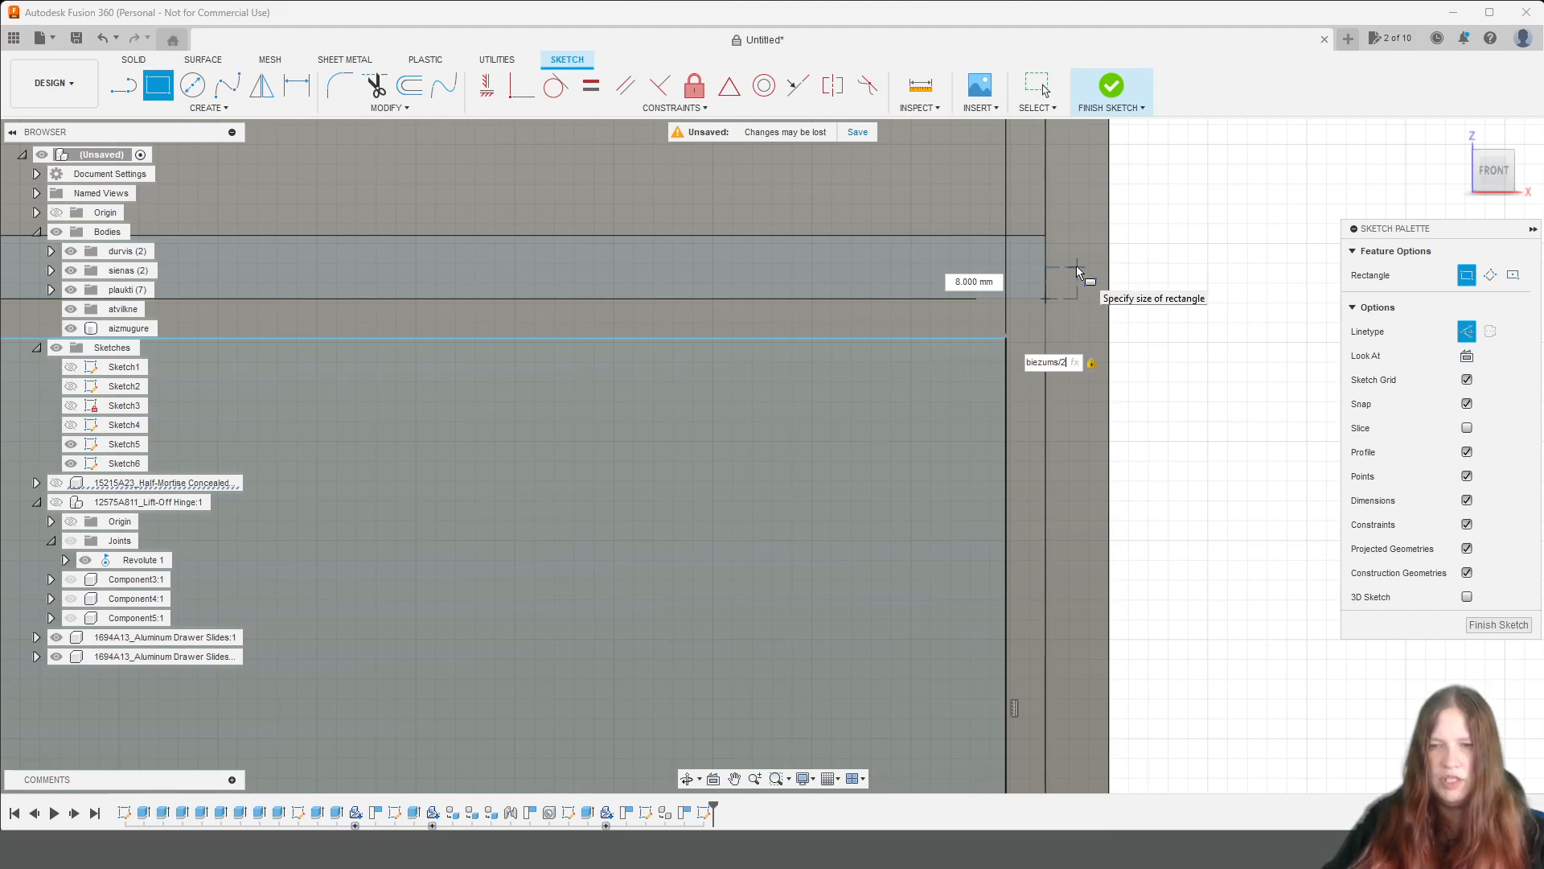
key("Tab")
type("biezumw")
key("BackSpace")
type("s/2")
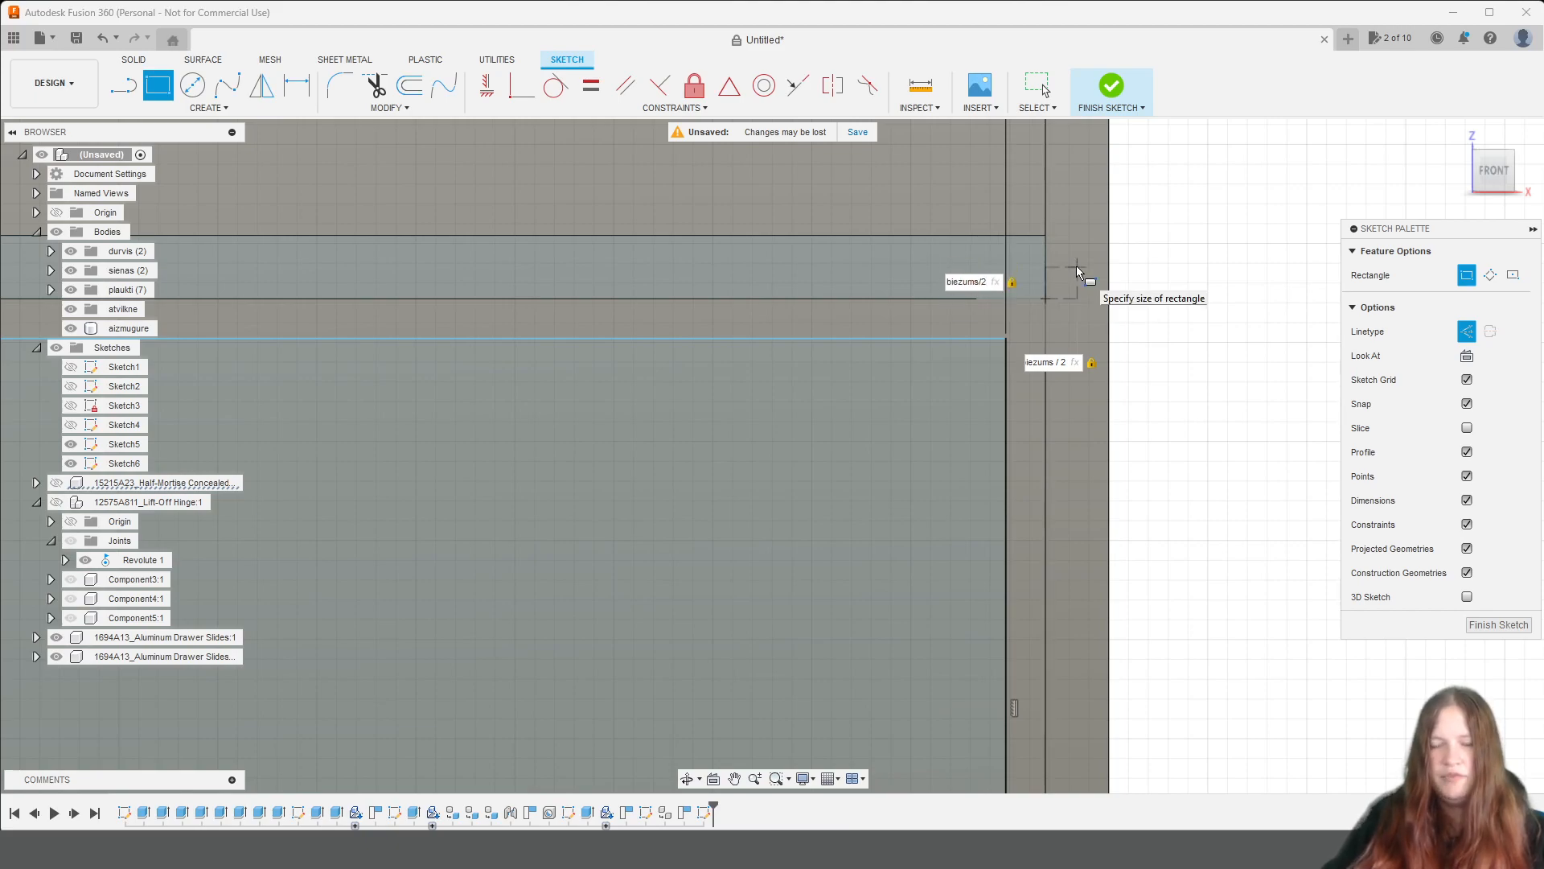
key("Return")
key("Escape")
Draw a biezums/2 by biezums/2 construction rectangle from the bottom shelf's upper left corner, extending down into the left side panel.
scroll(1084, 258, "down", 2)
scroll(1084, 258, "down", 3)
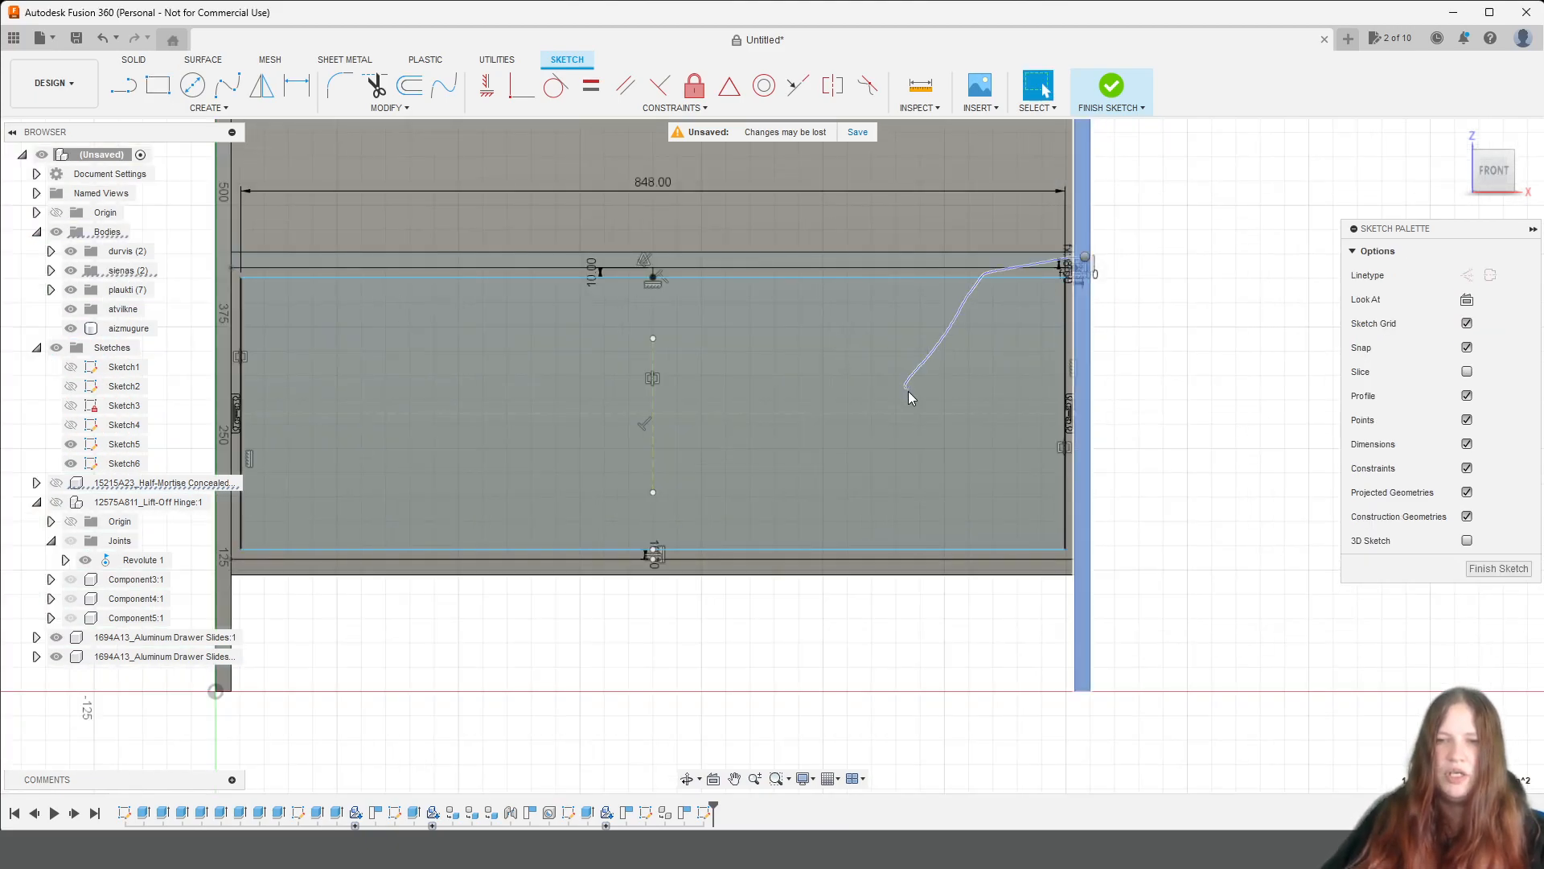
middle_click_drag(676, 641, 1049, 552)
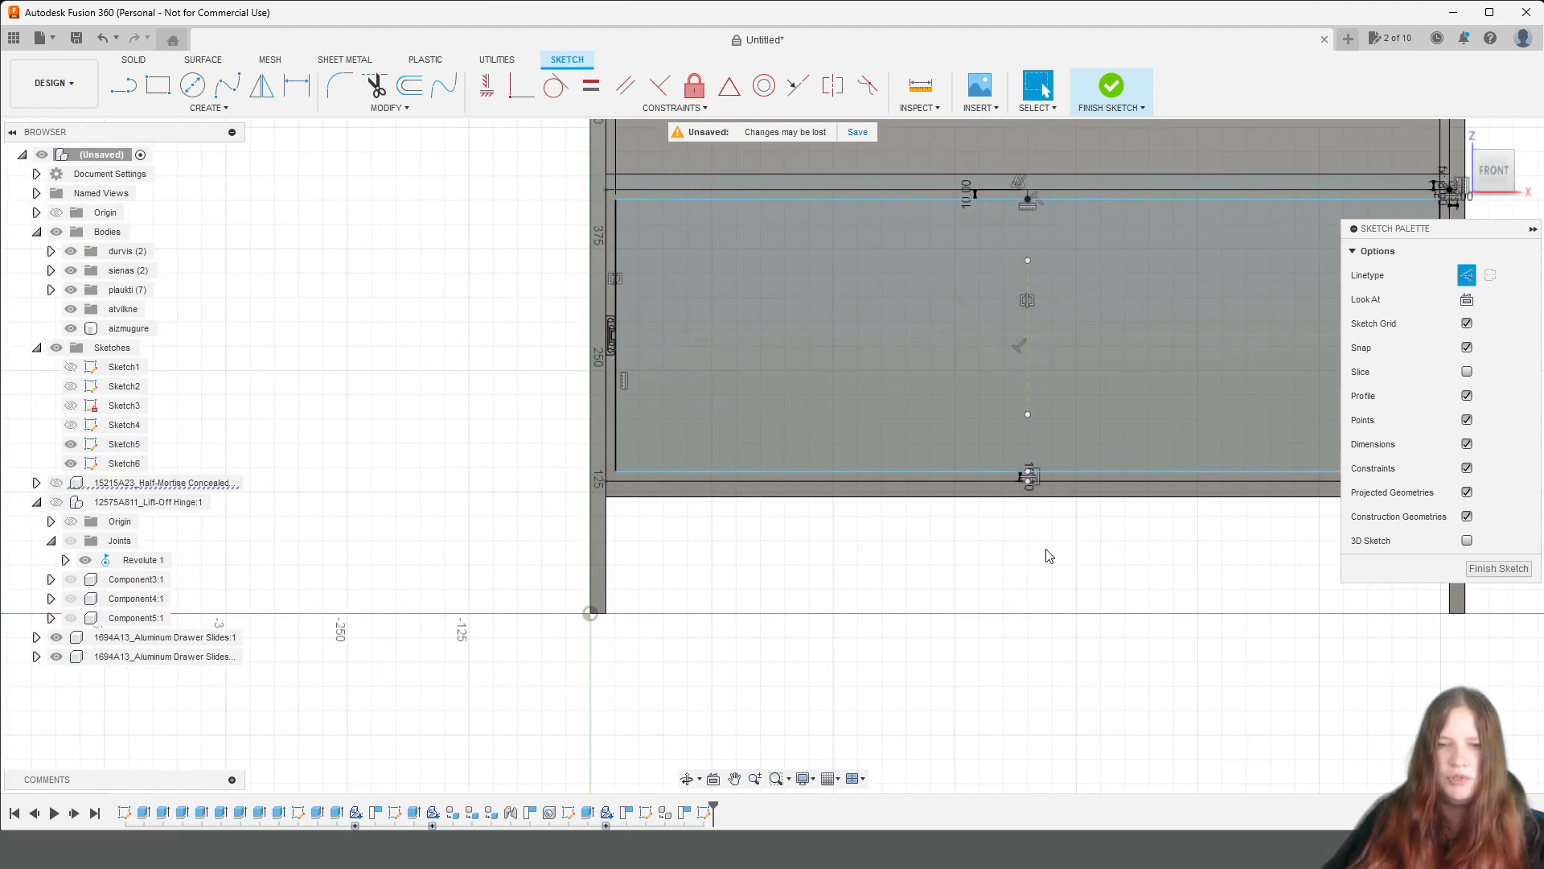
scroll(624, 372, "up", 3)
mouse_move(625, 372)
middle_mouse_down()
mouse_move(614, 489)
mouse_move(596, 164)
middle_mouse_up()
key("r")
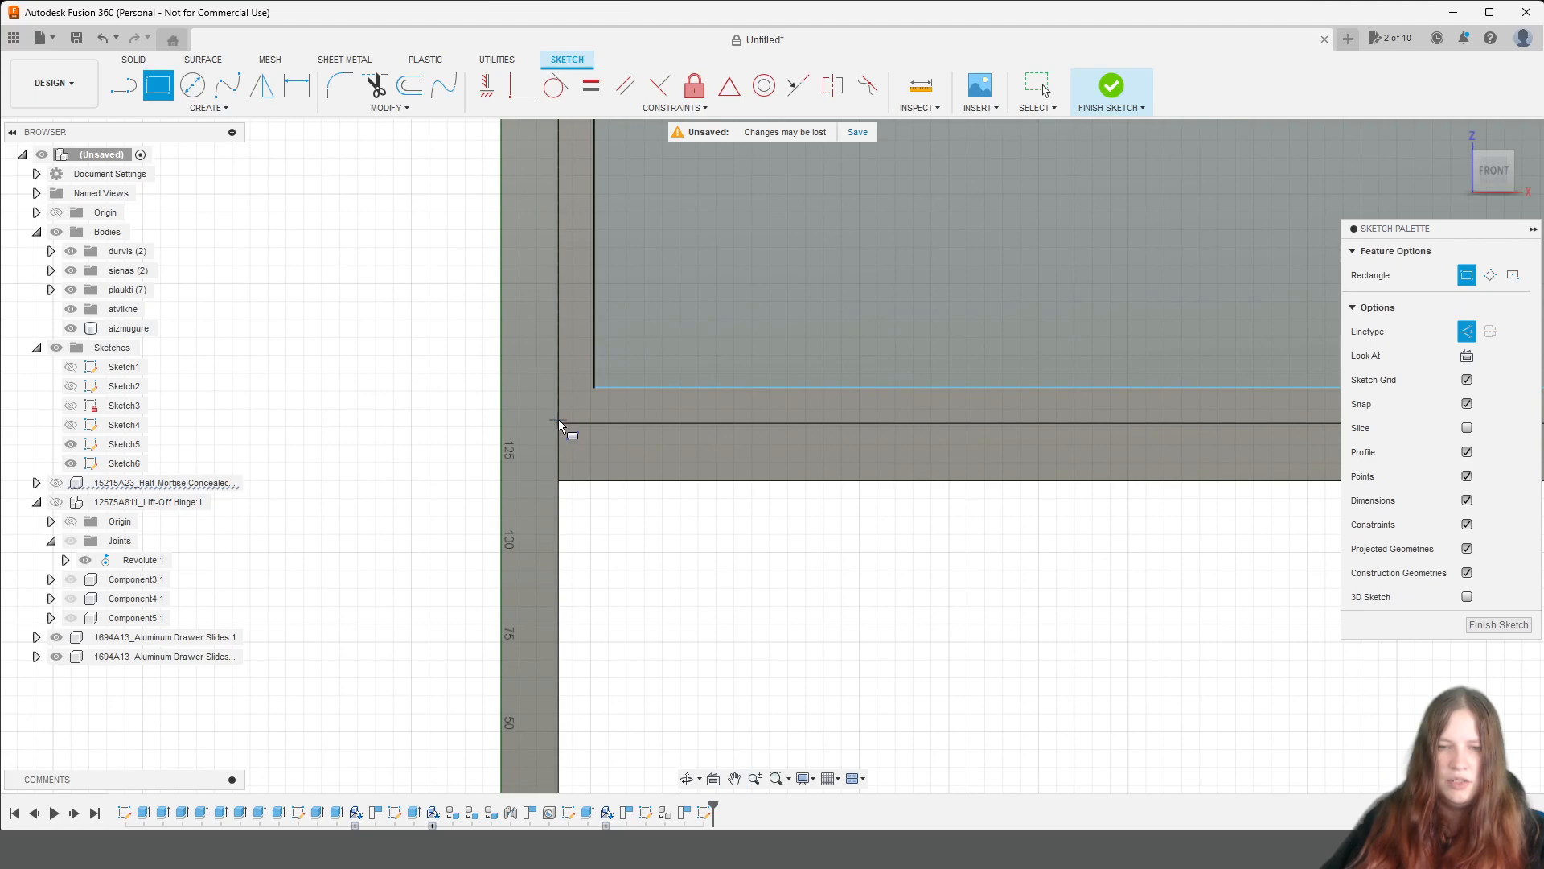
scroll(558, 425, "up", 2)
scroll(558, 428, "up", 2)
left_click(561, 430)
type("biezums / 2")
key("Tab")
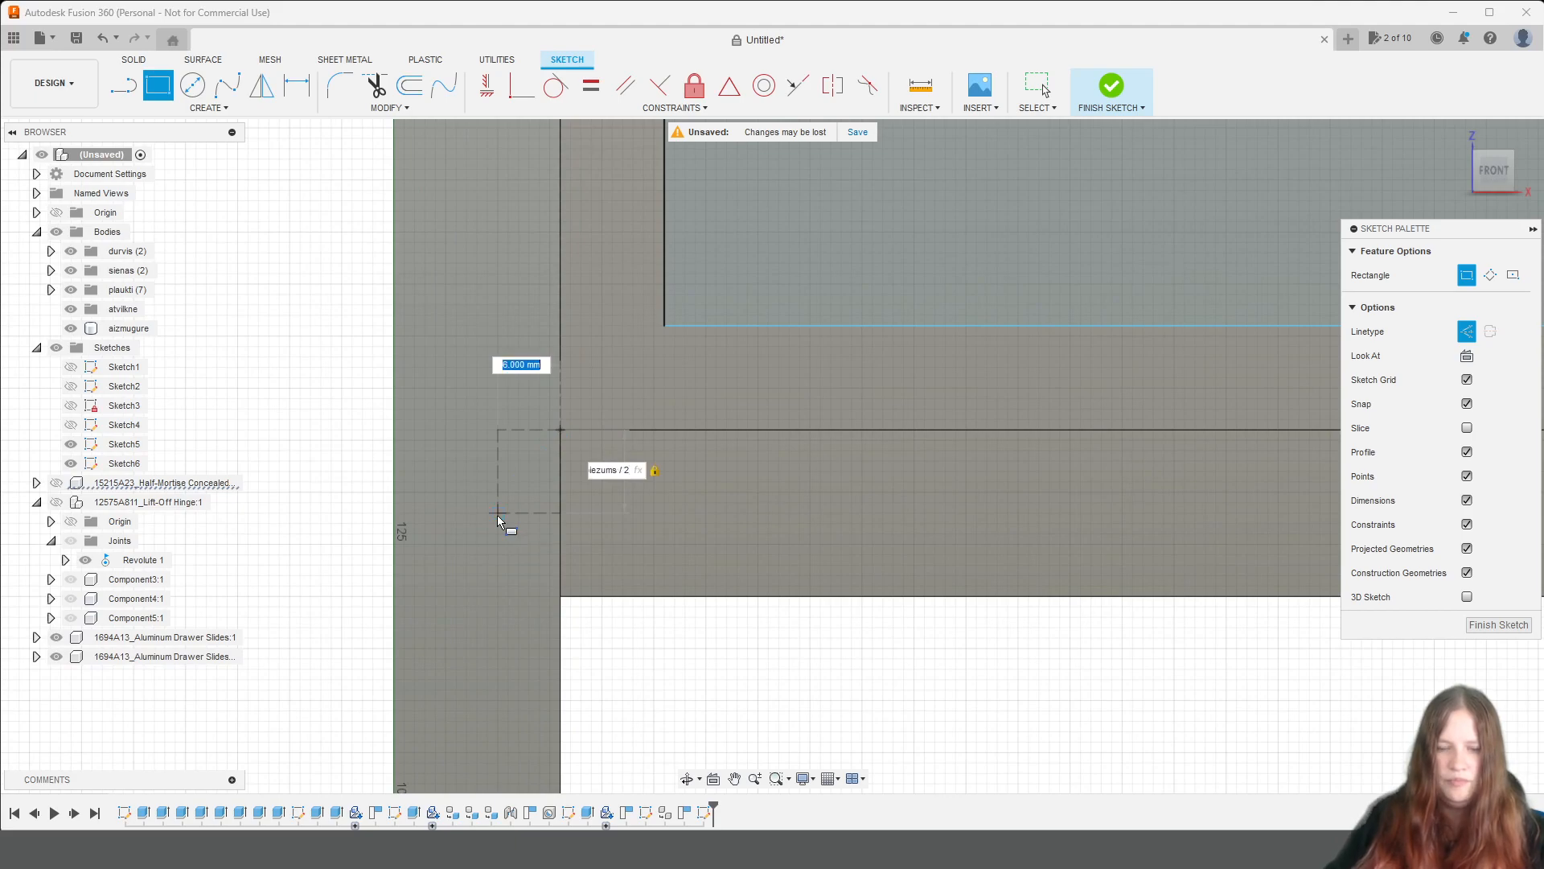
type("biezums/2")
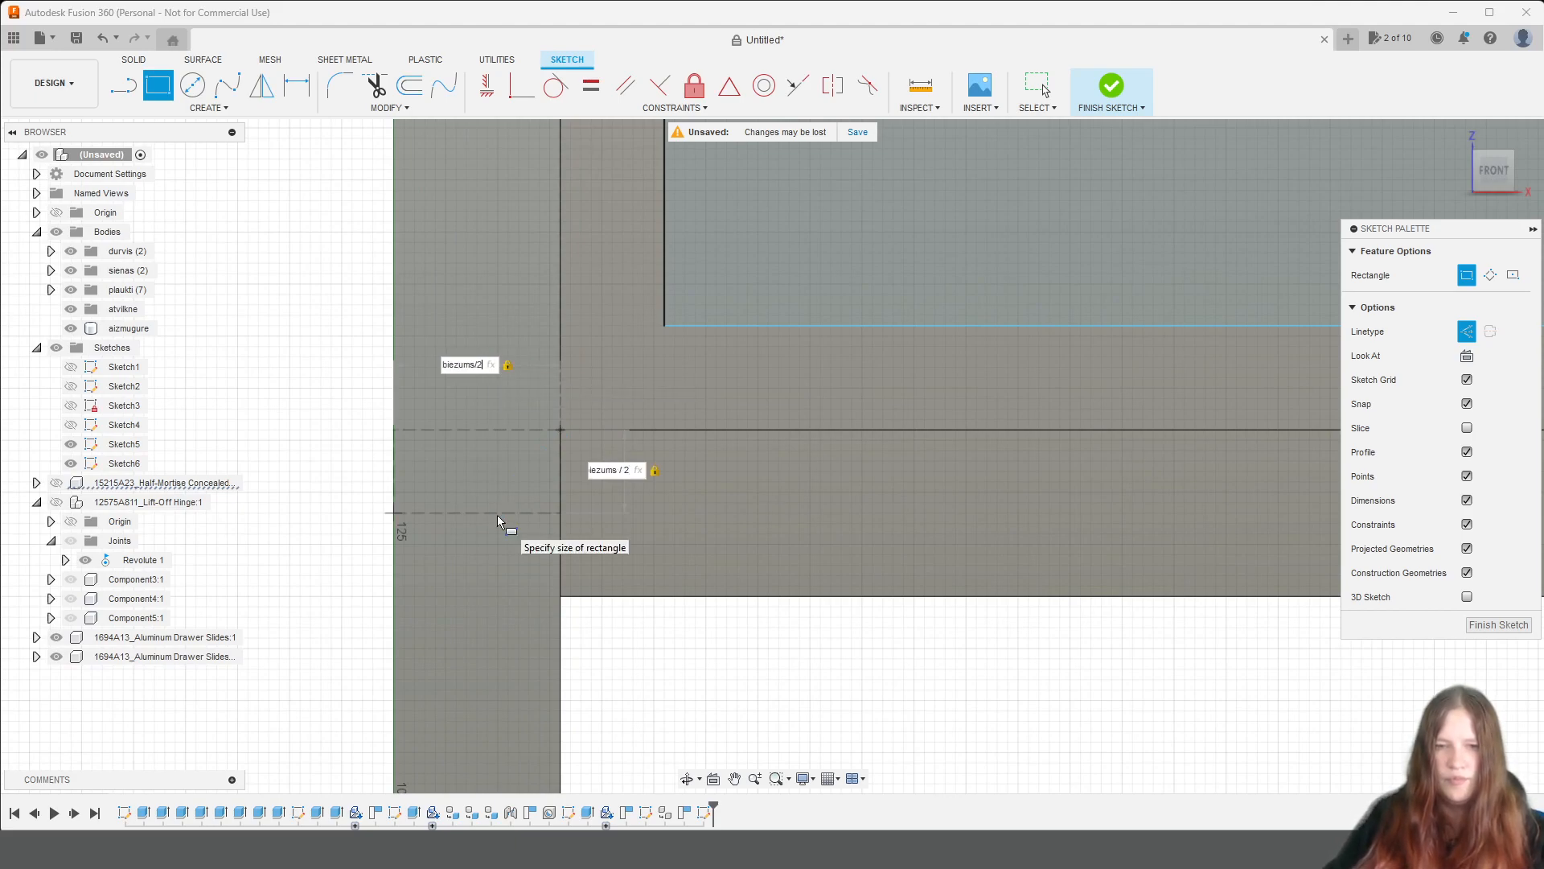
key("Return")
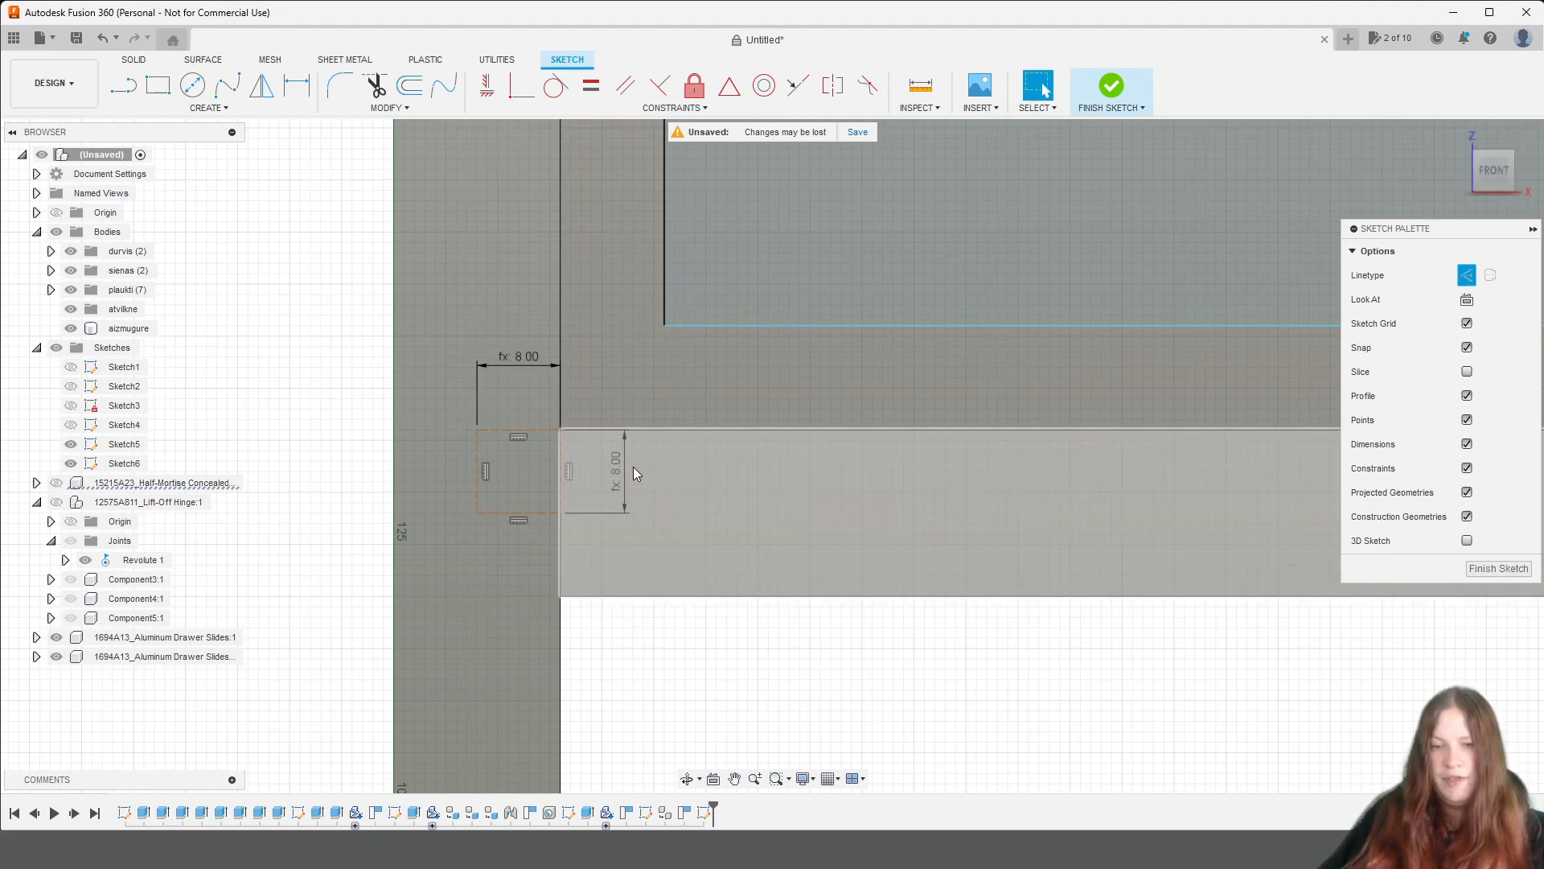
Set the height of the lower left construction rectangle to biezums / 2 - 1.
double_click(616, 468)
left_click(657, 470)
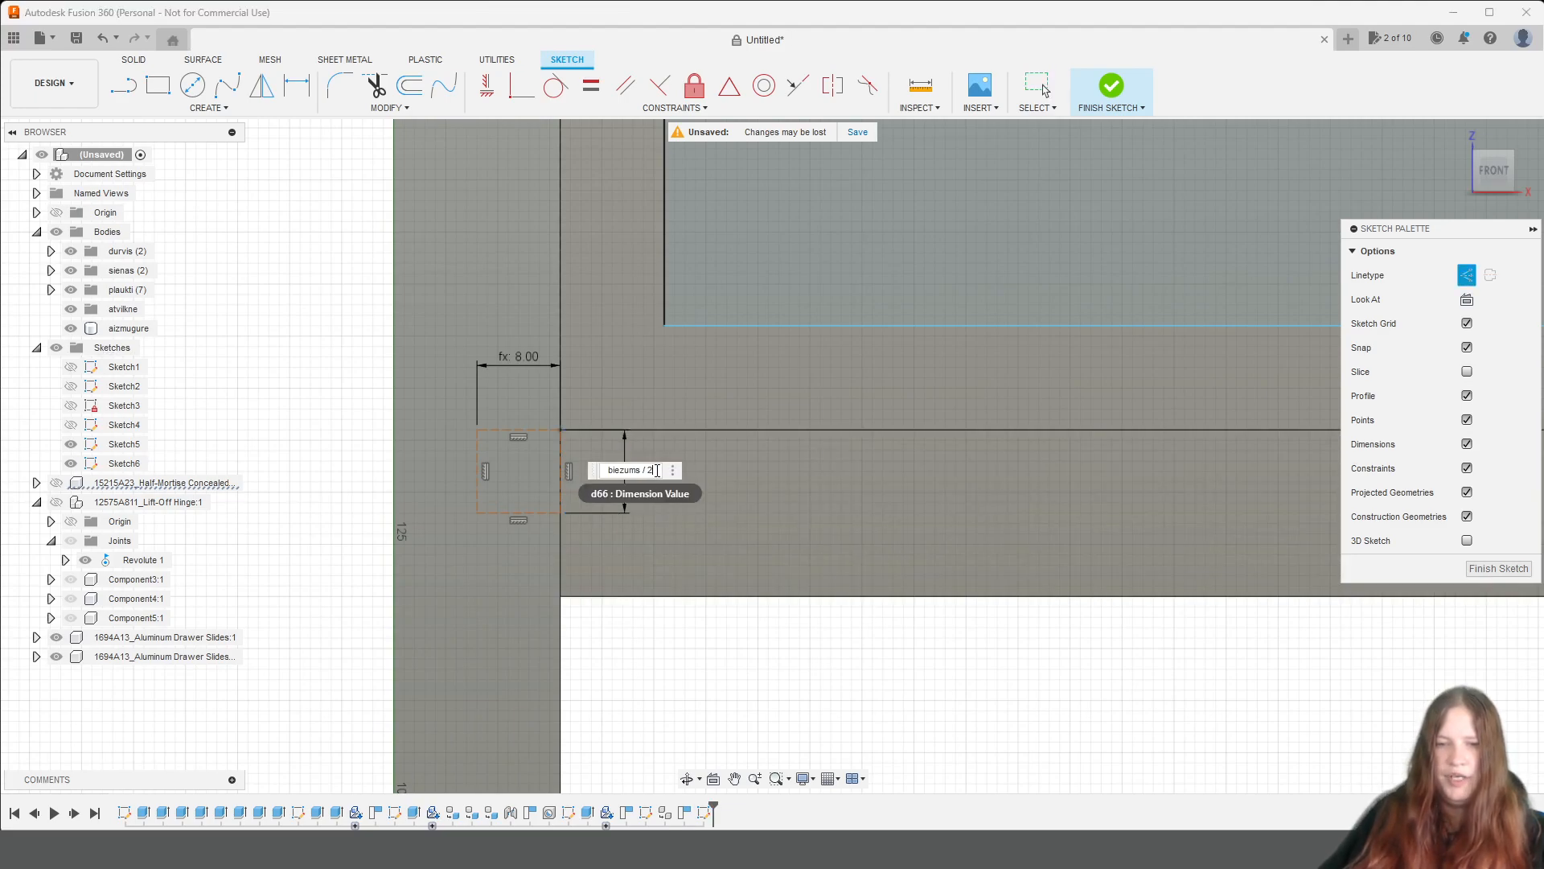
key("Return")
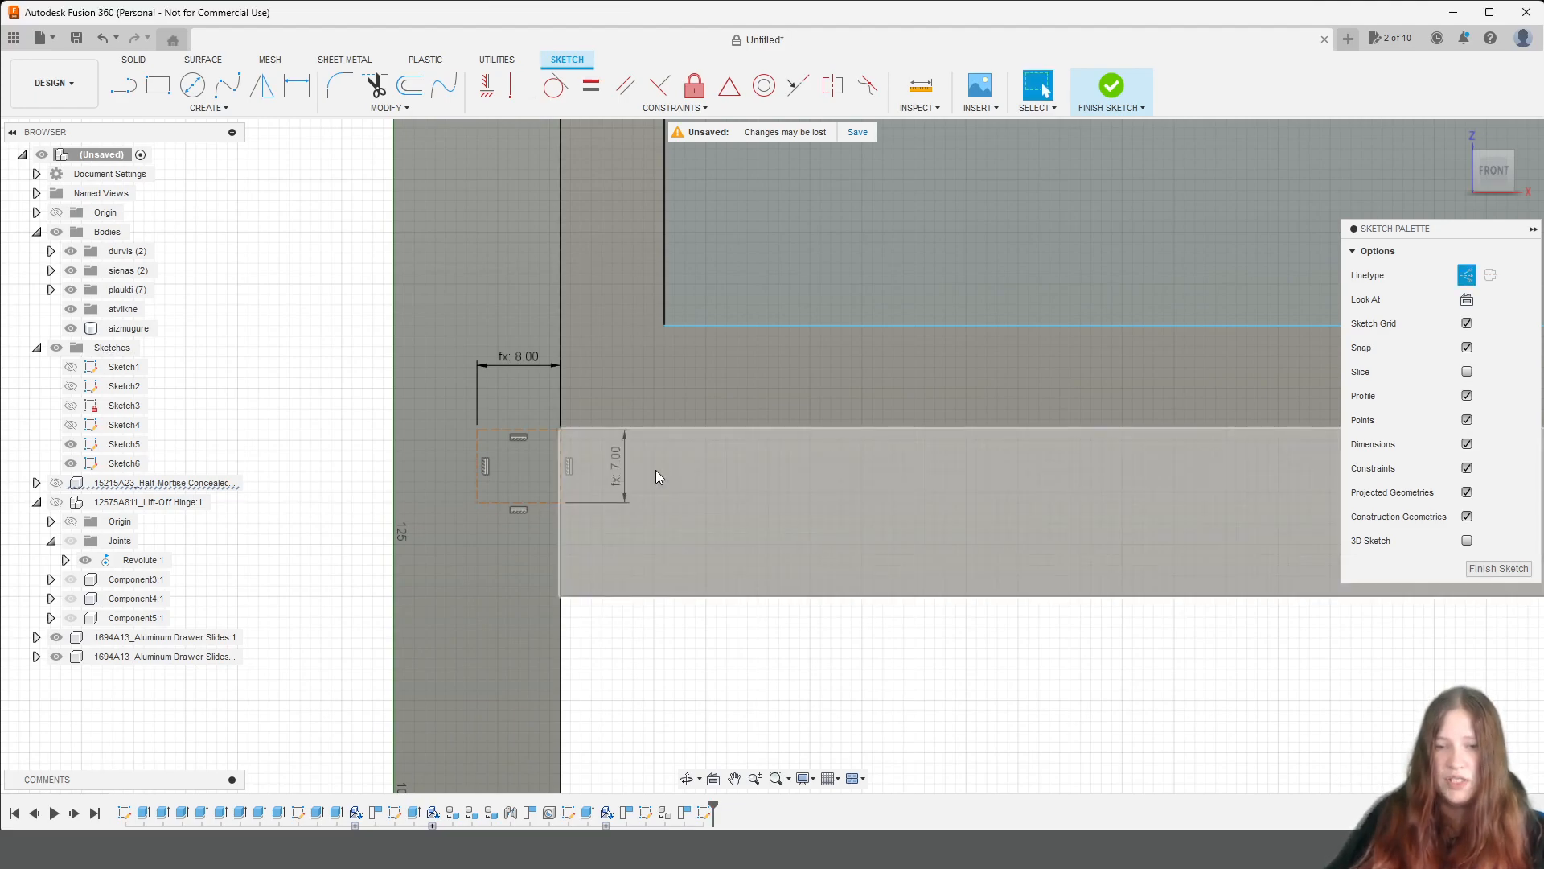
Set the height of the upper right construction rectangle to biezums / 2 - 1.
scroll(655, 469, "down", 8)
middle_click_drag(1052, 330, 565, 458)
scroll(887, 342, "up", 8)
scroll(847, 370, "up", 1)
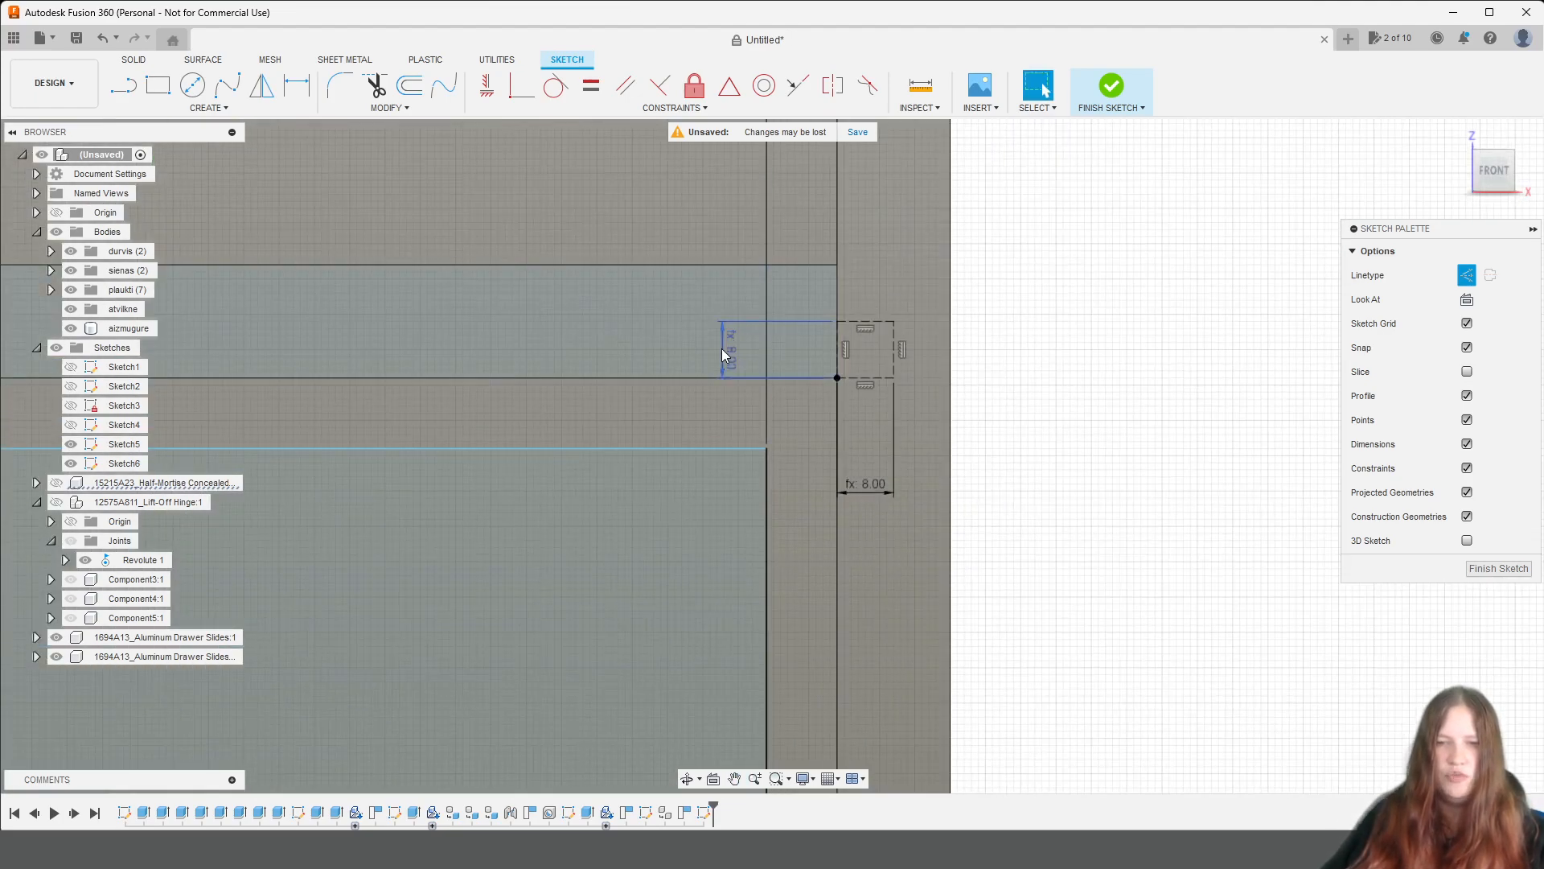
double_click(730, 354)
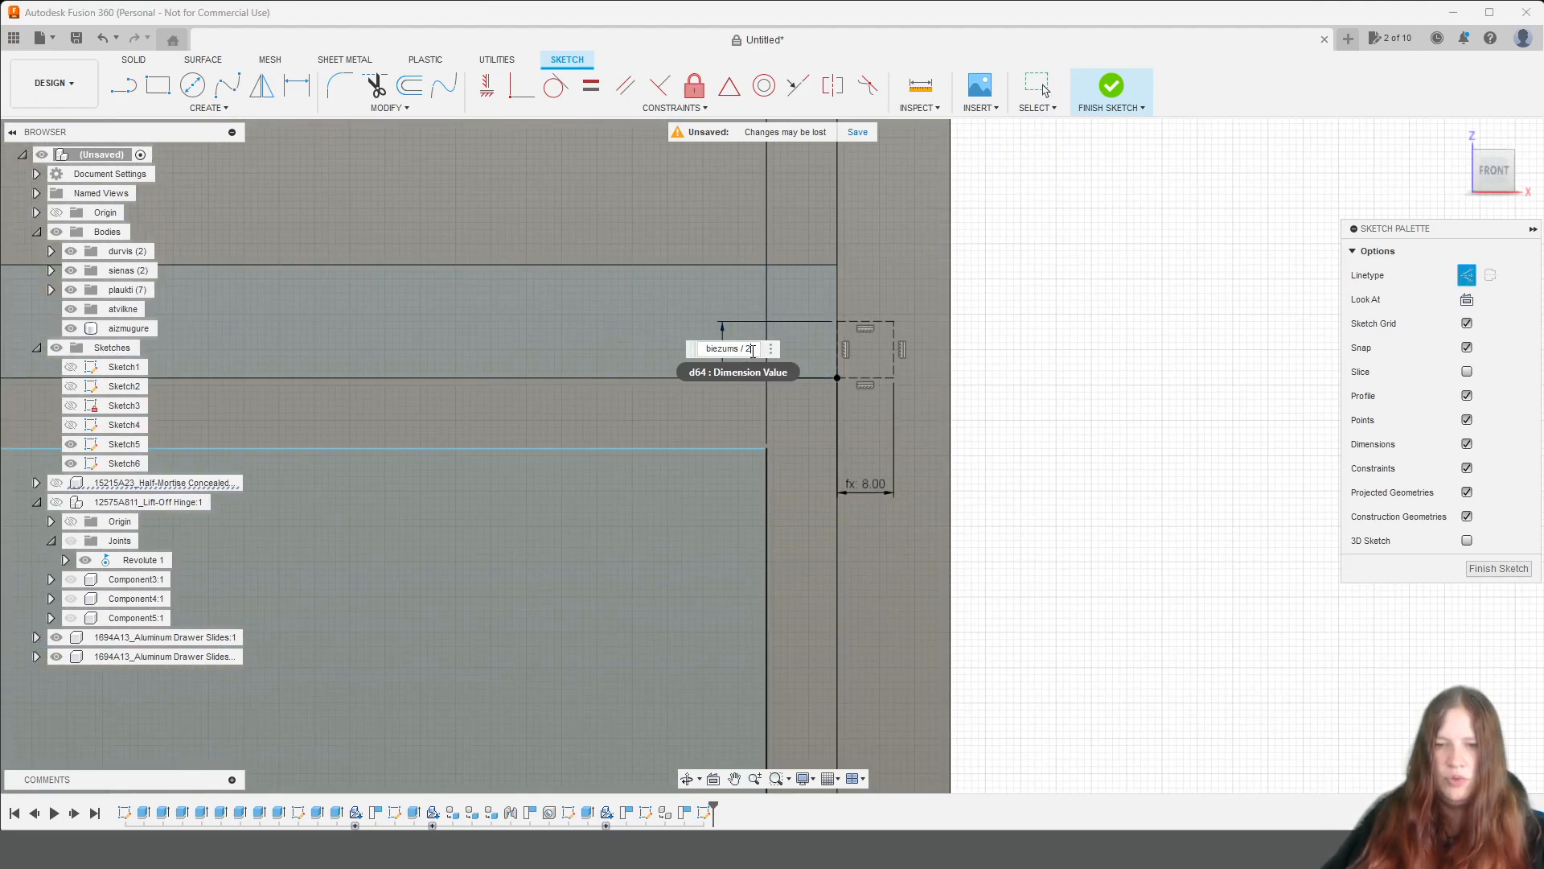
type("-1")
key("Return")
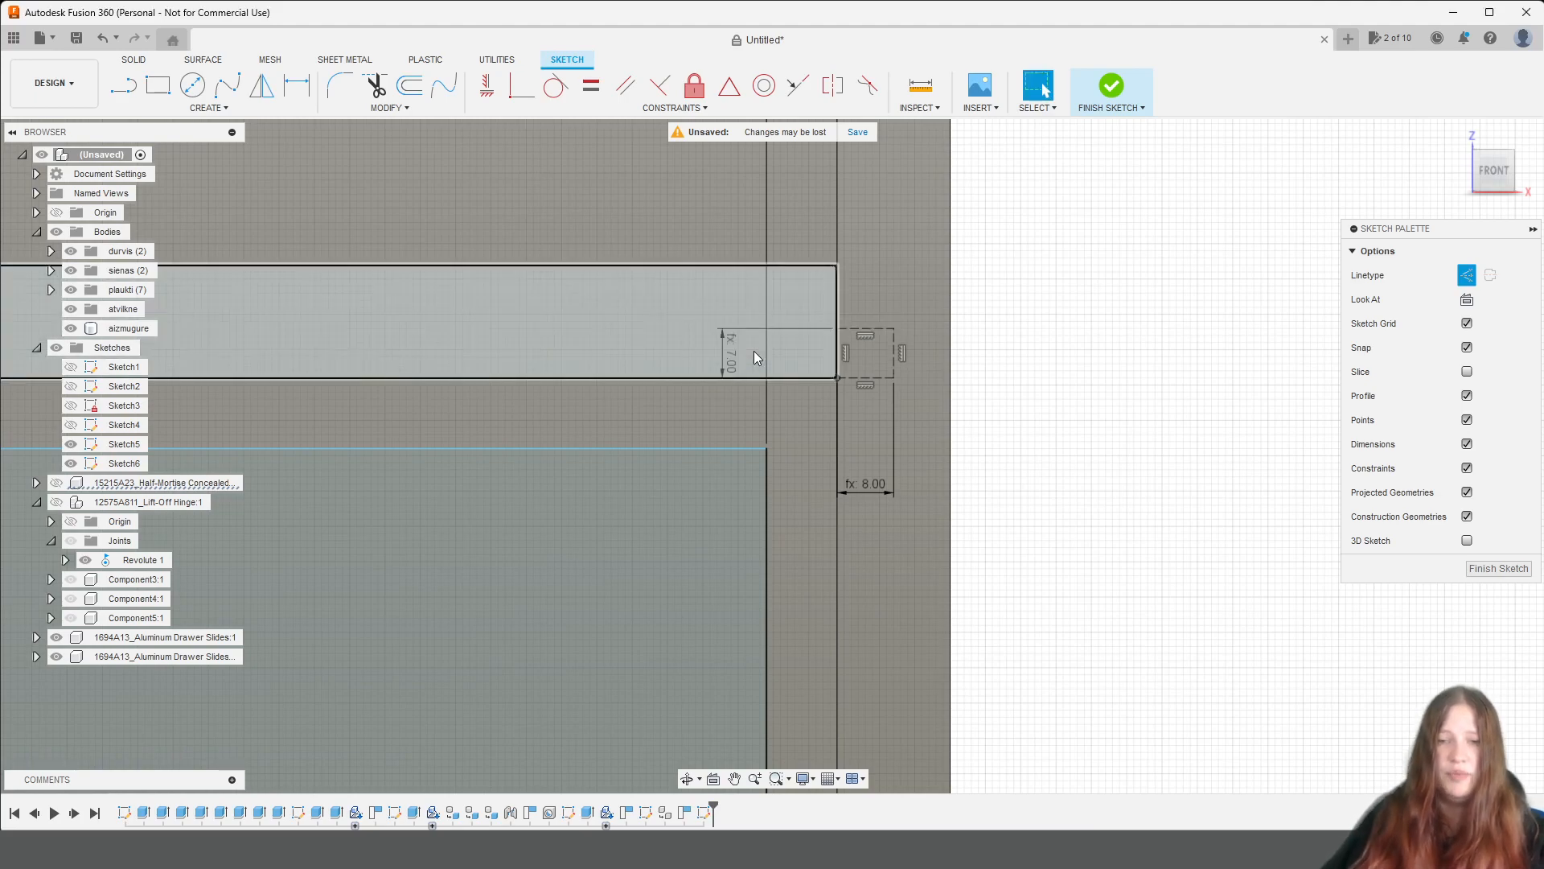
Draw a normal-line rectangle for the drawer front between the outer corners of the upper right and lower left construction rectangles.
left_click(158, 85)
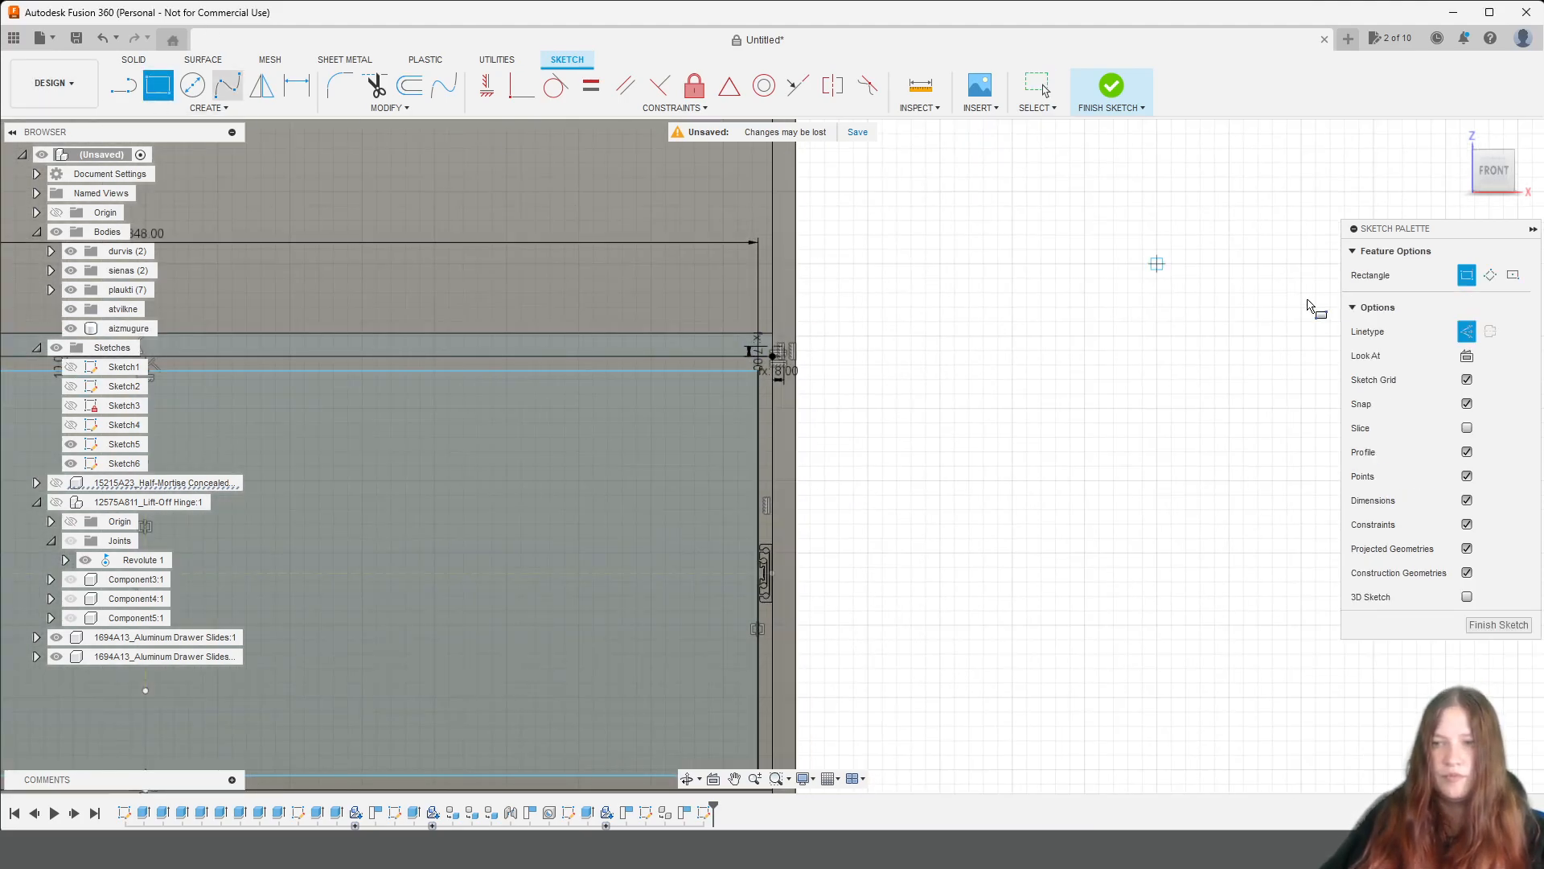
scroll(792, 322, "up", 5)
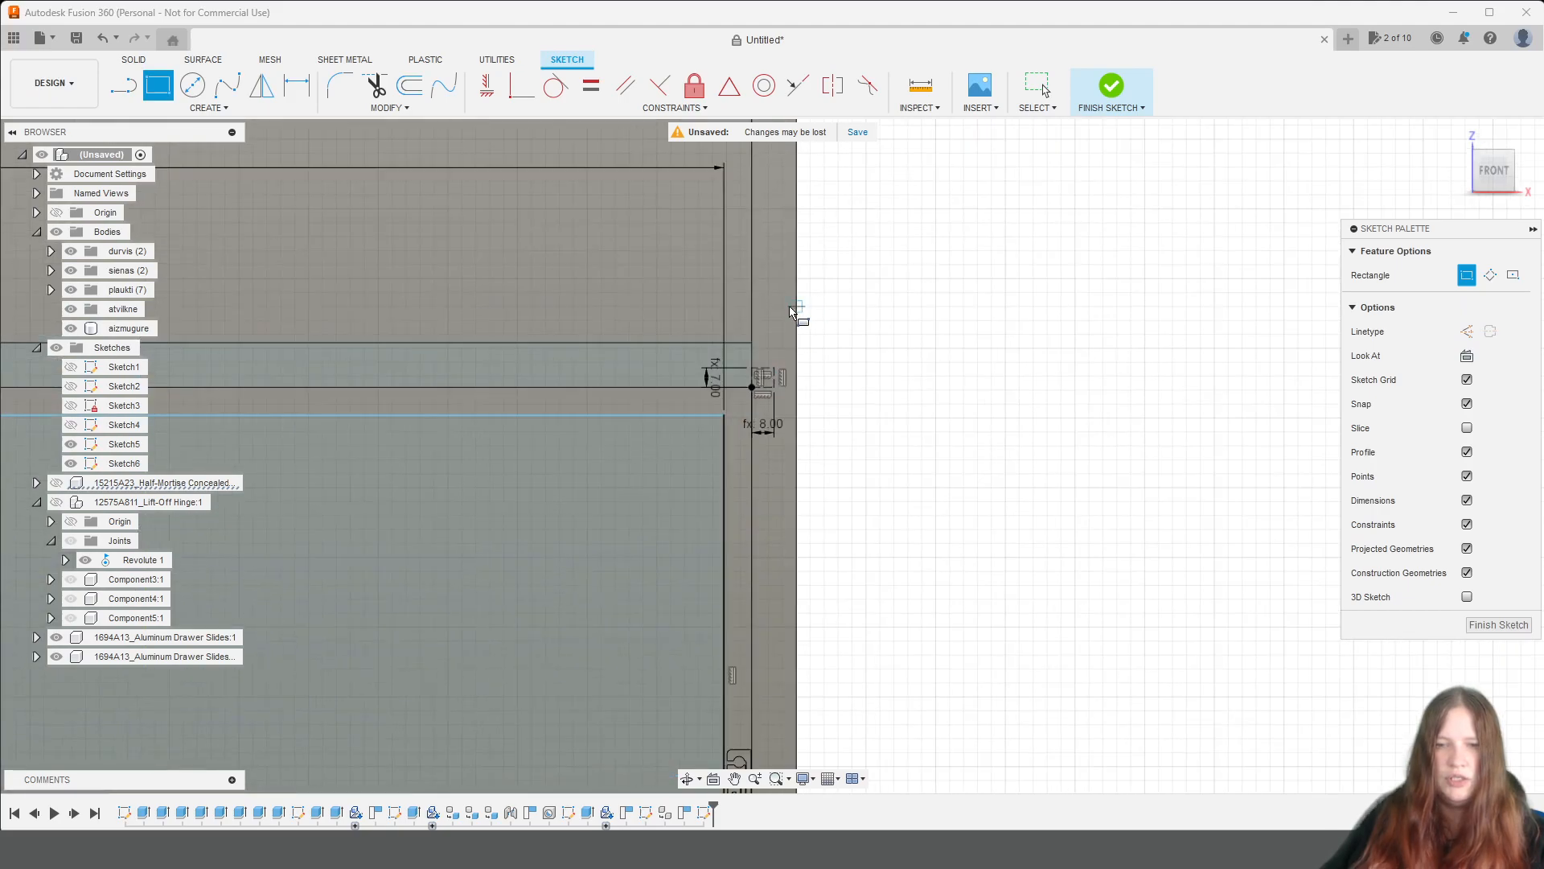
left_click(770, 412)
scroll(566, 556, "down", 3)
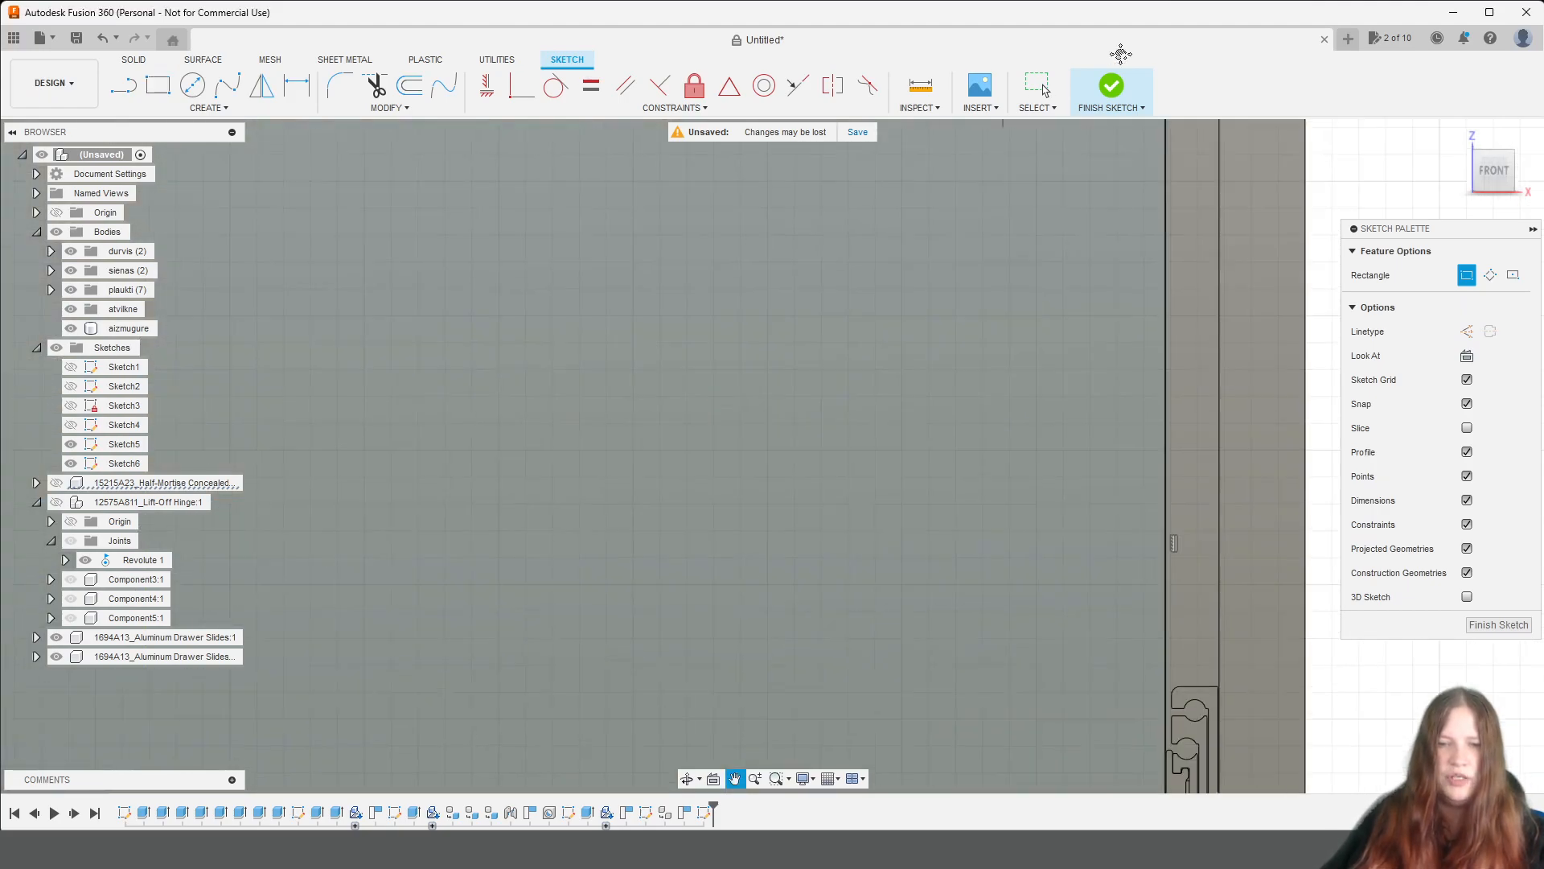
scroll(640, 605, "down", 4)
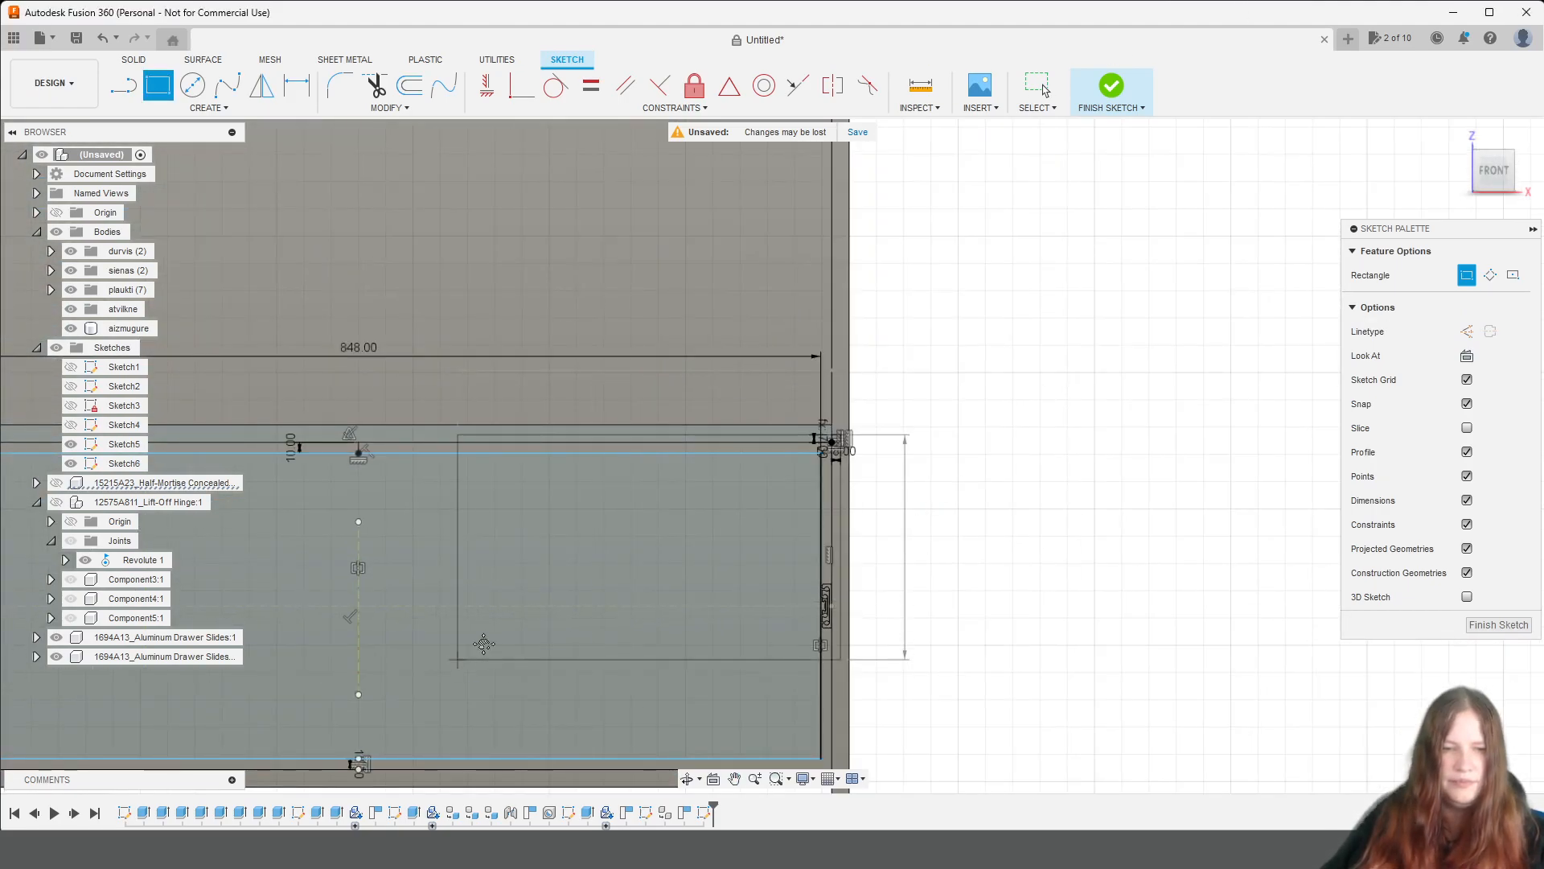
middle_click_drag(460, 655, 1114, 391)
scroll(534, 527, "up", 6)
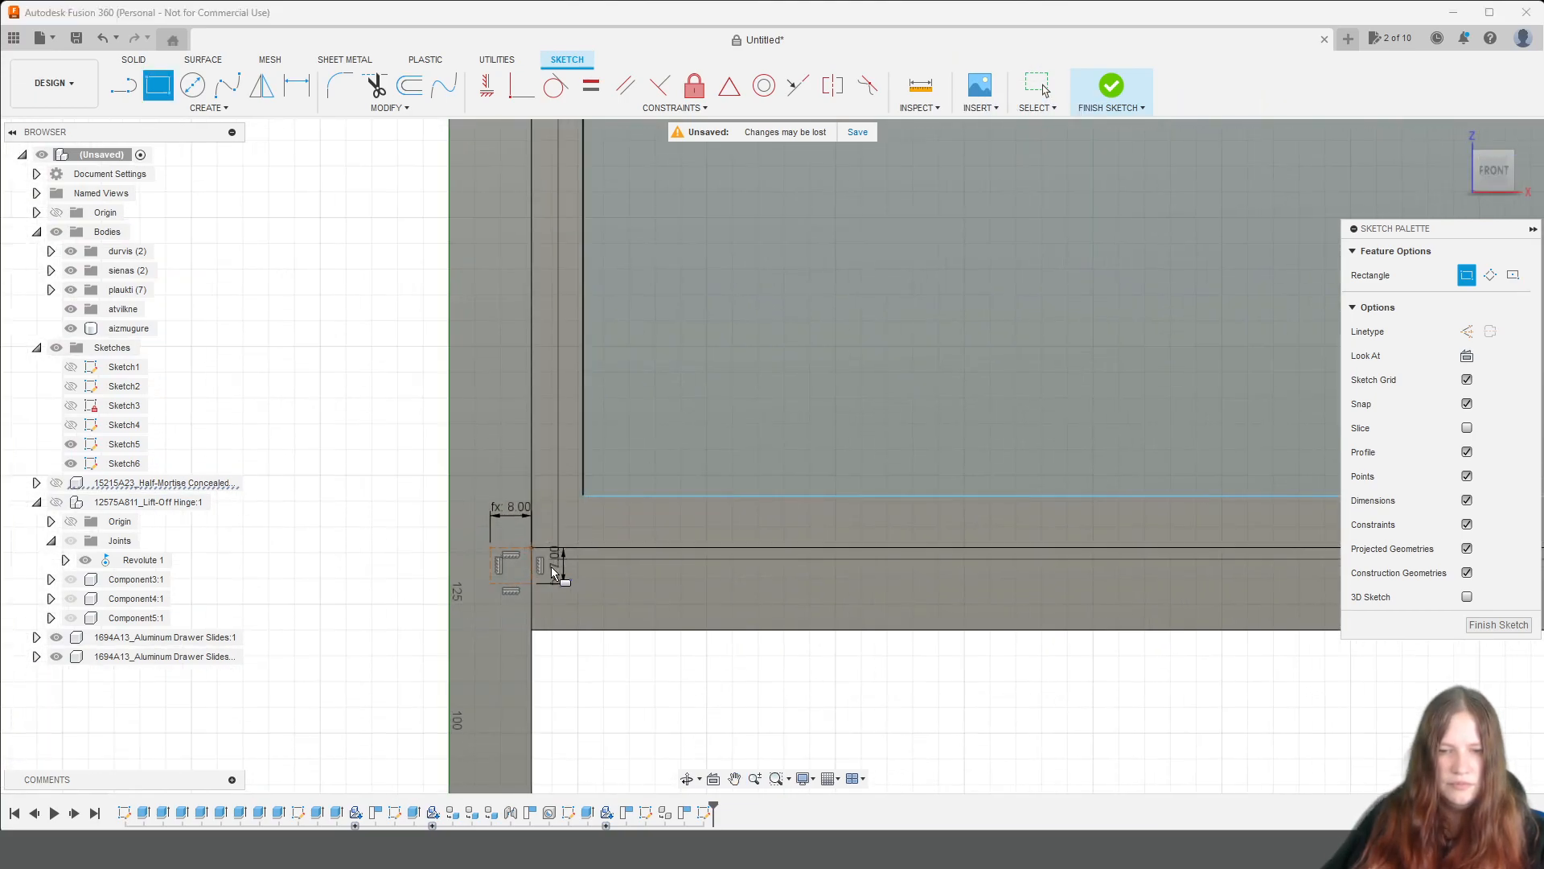
left_click(492, 585)
Draw a rectangle biezums wide and 280 mm high along the inside of the 848 mm rectangle's left edge.
scroll(886, 495, "down", 5)
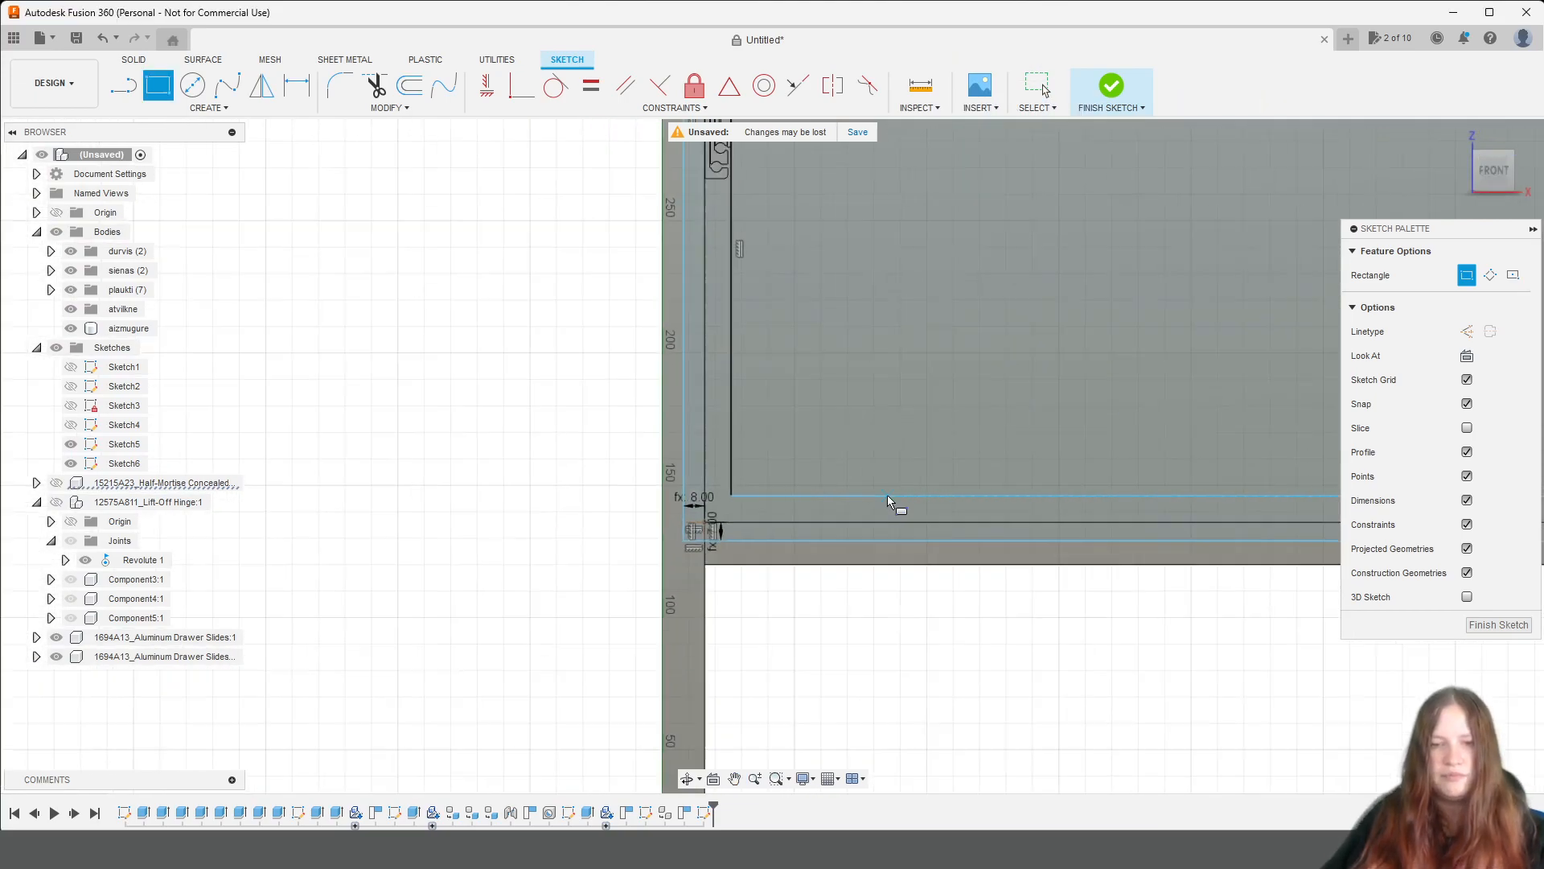
middle_click_drag(886, 489, 470, 559)
key("r")
scroll(427, 362, "up", 3)
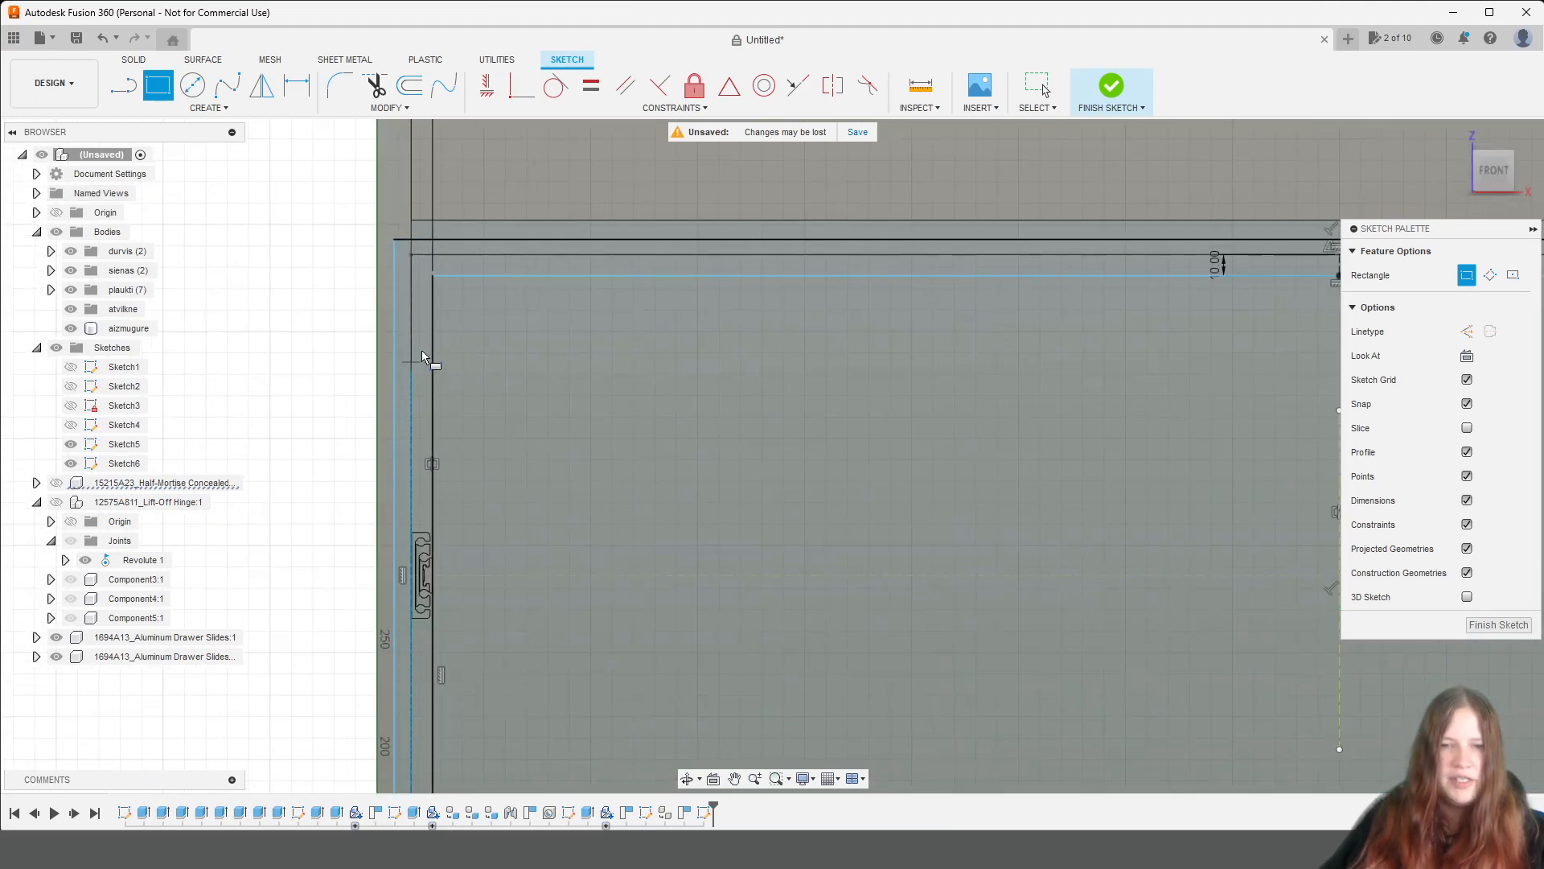
scroll(437, 258, "up", 4)
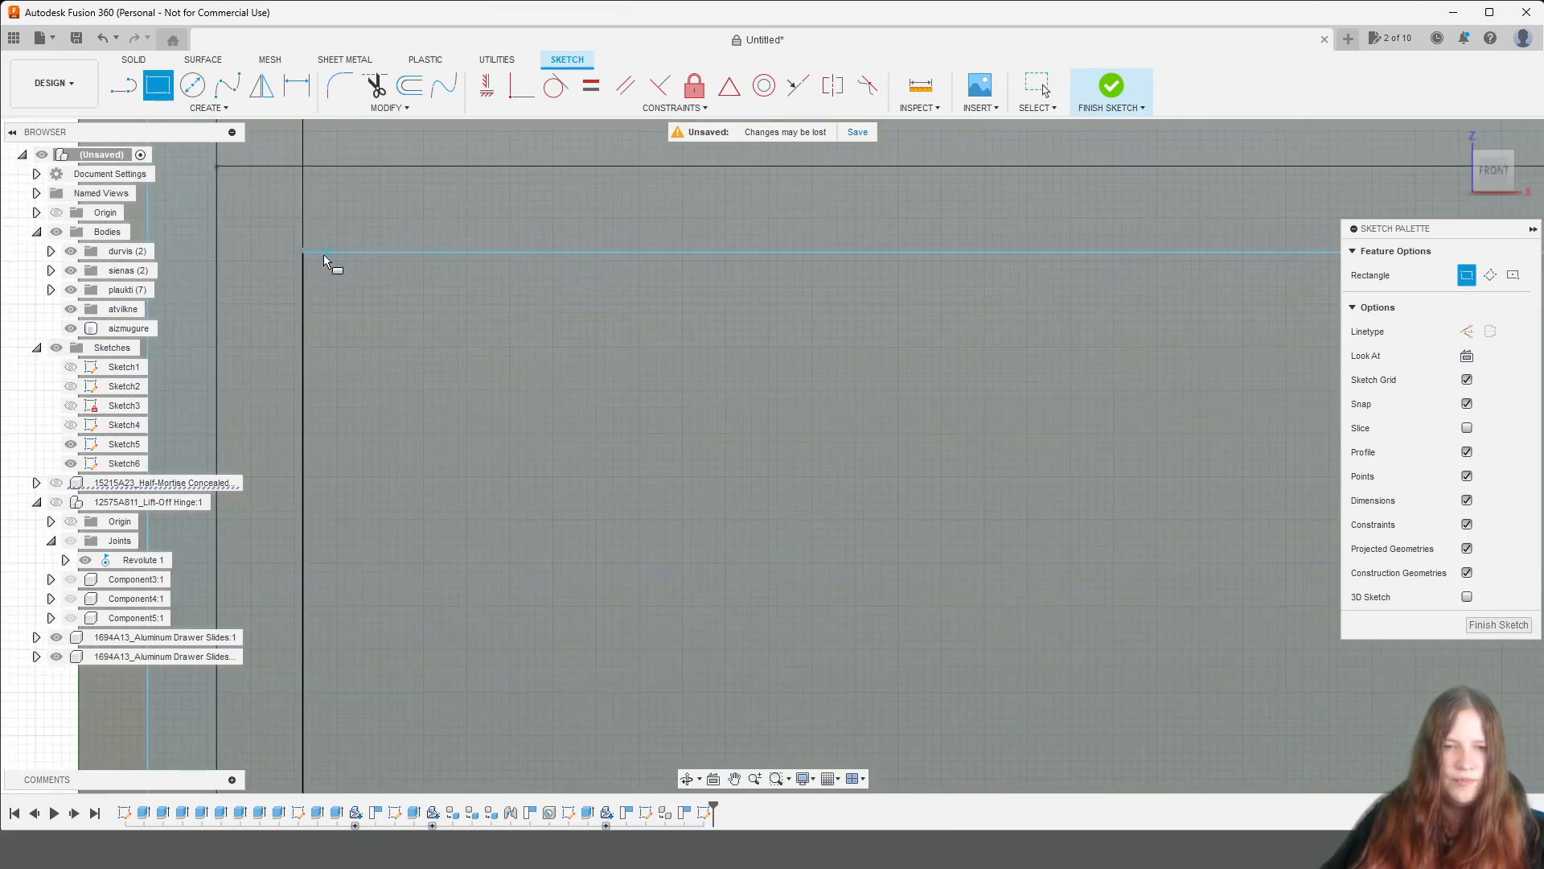
left_click(303, 254)
middle_click_drag(390, 586, 562, 61)
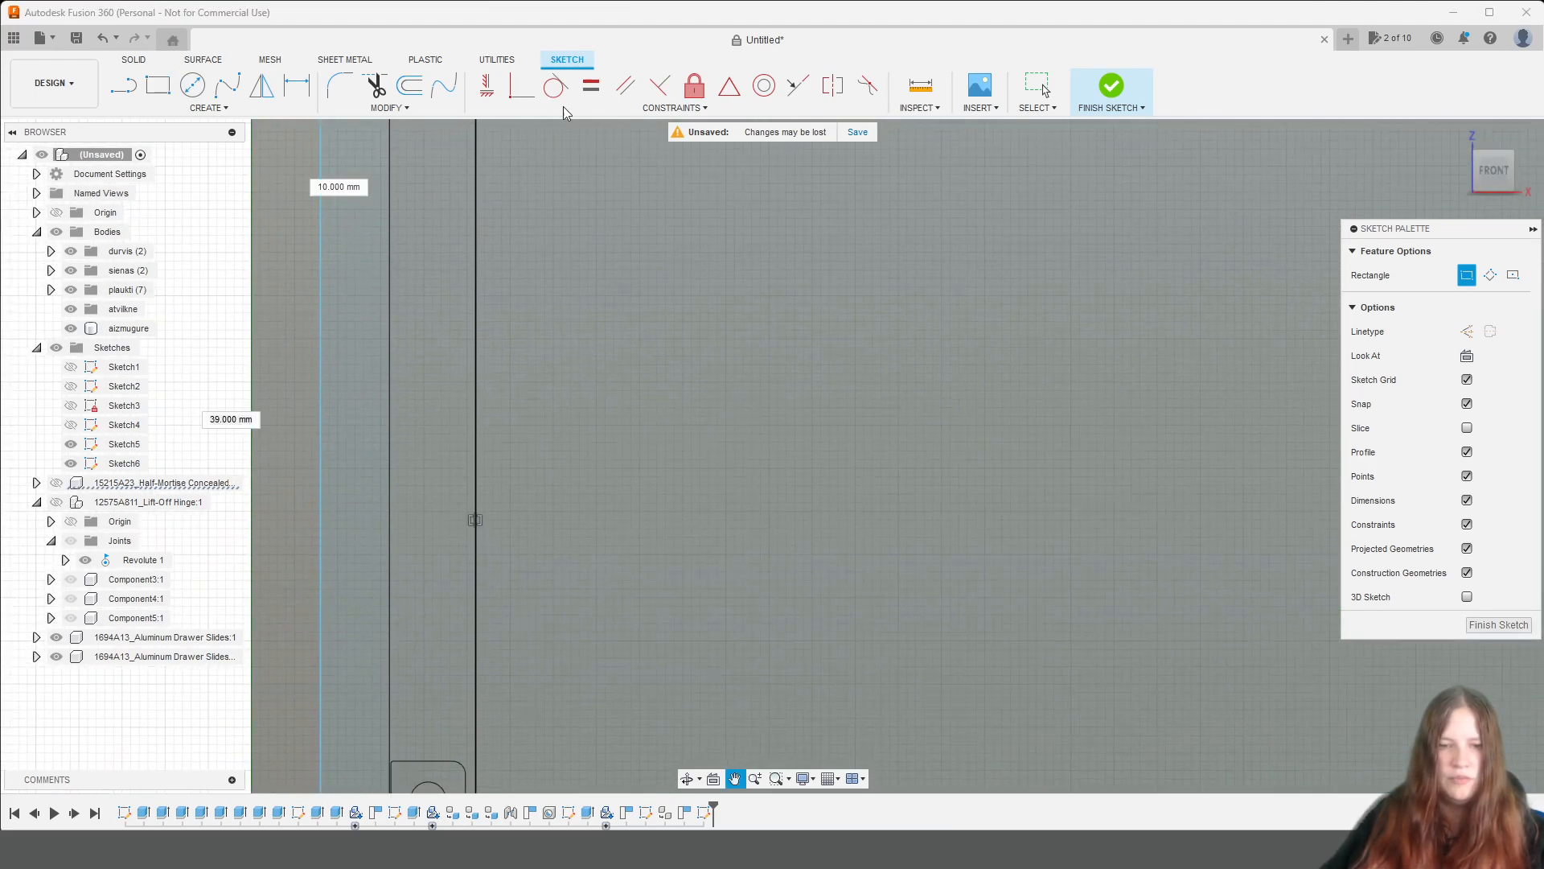
scroll(619, 543, "down", 4)
middle_click_drag(624, 656, 592, 244)
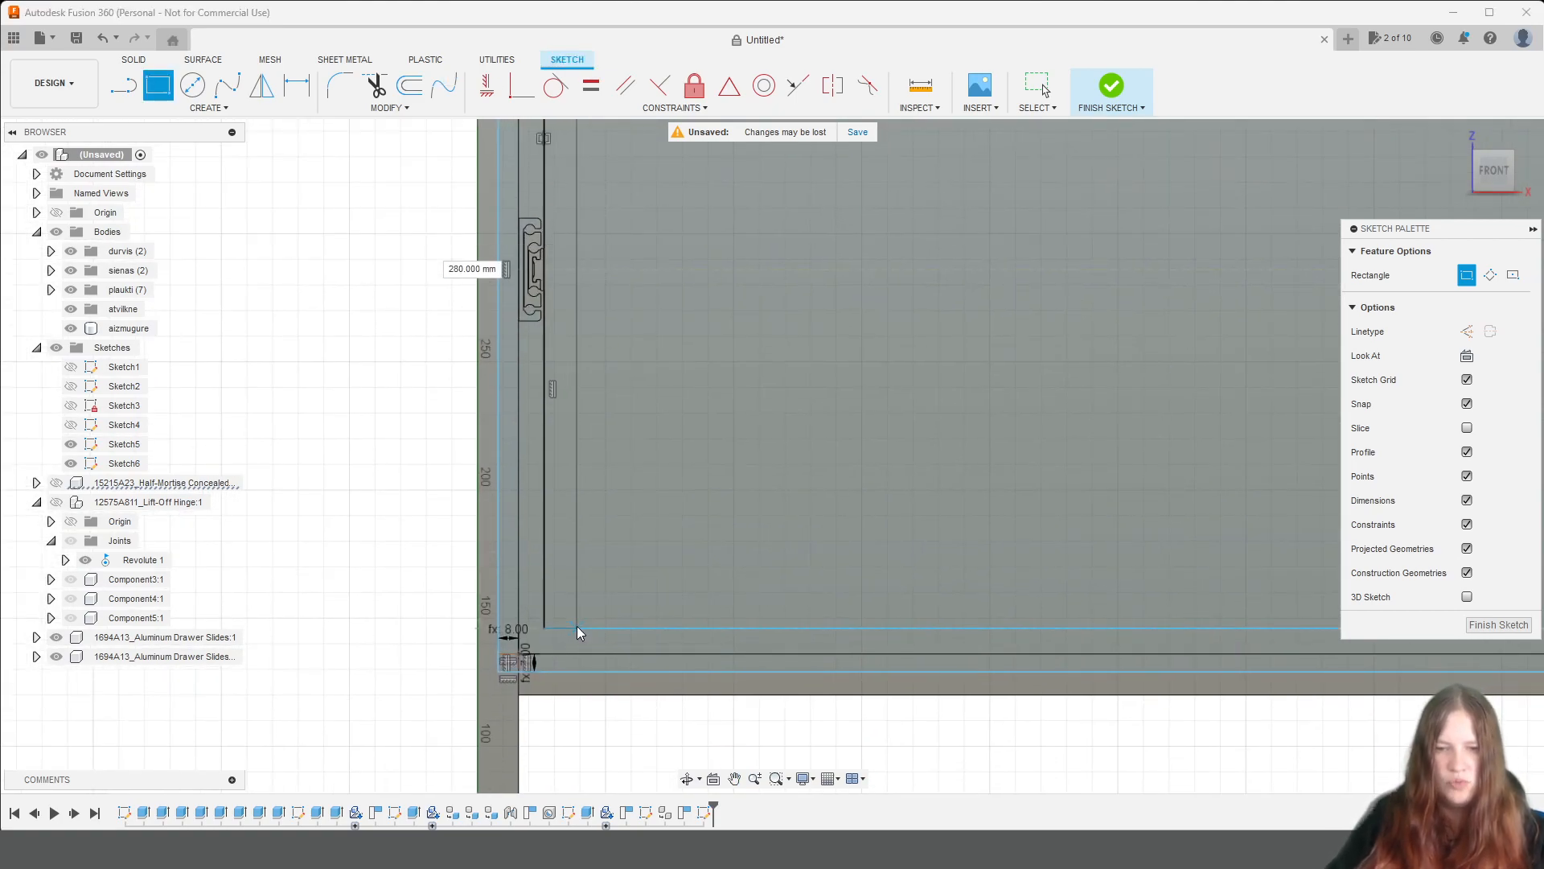
scroll(577, 626, "down", 3)
scroll(576, 626, "down", 1)
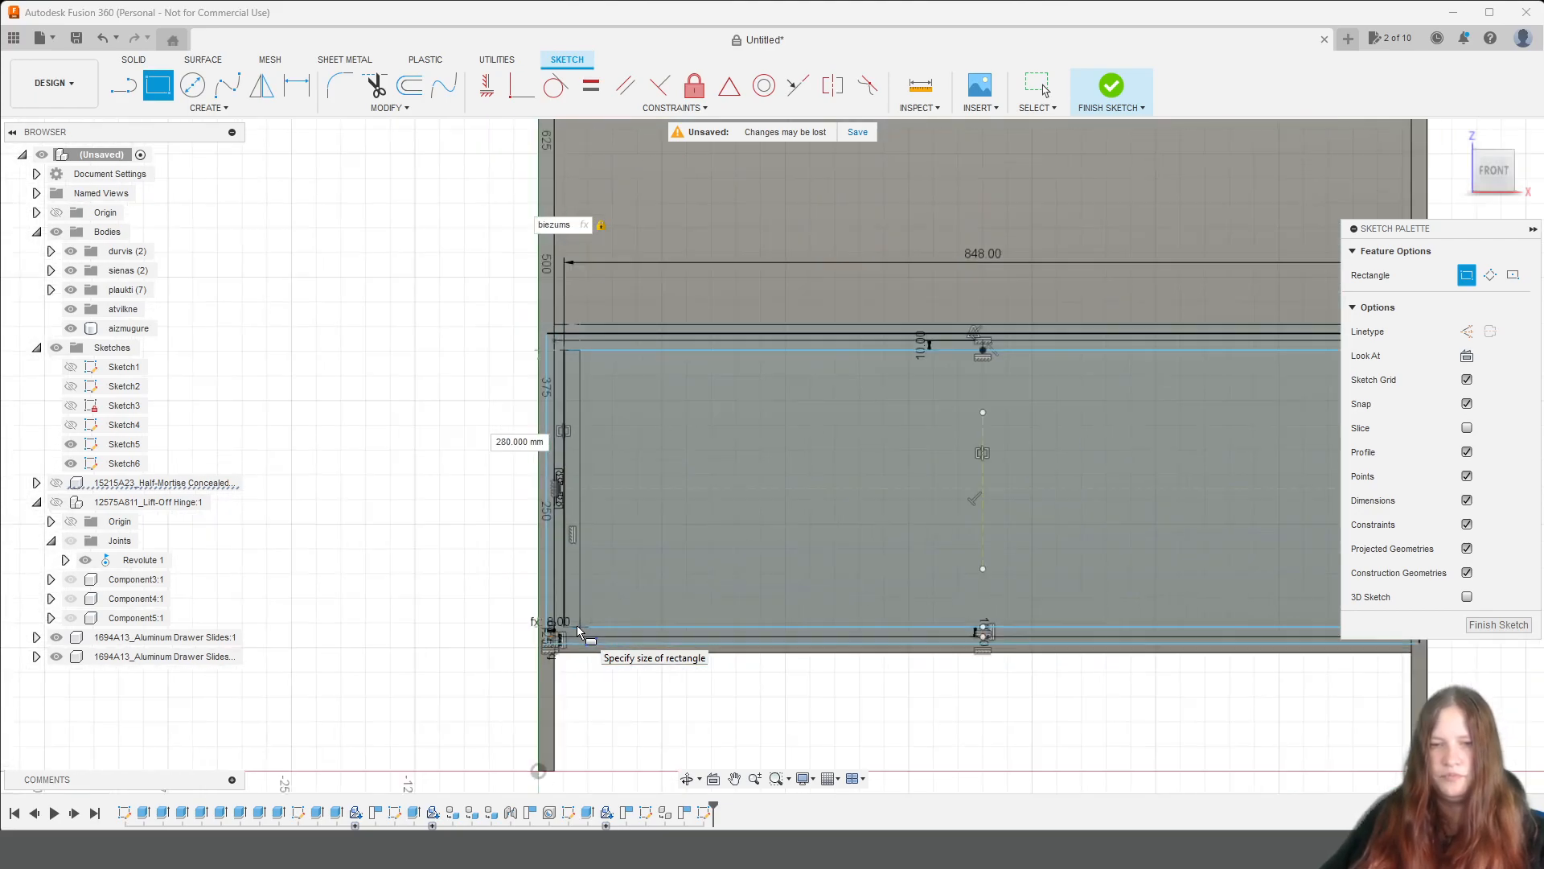
middle_click_drag(986, 573, 1037, 483)
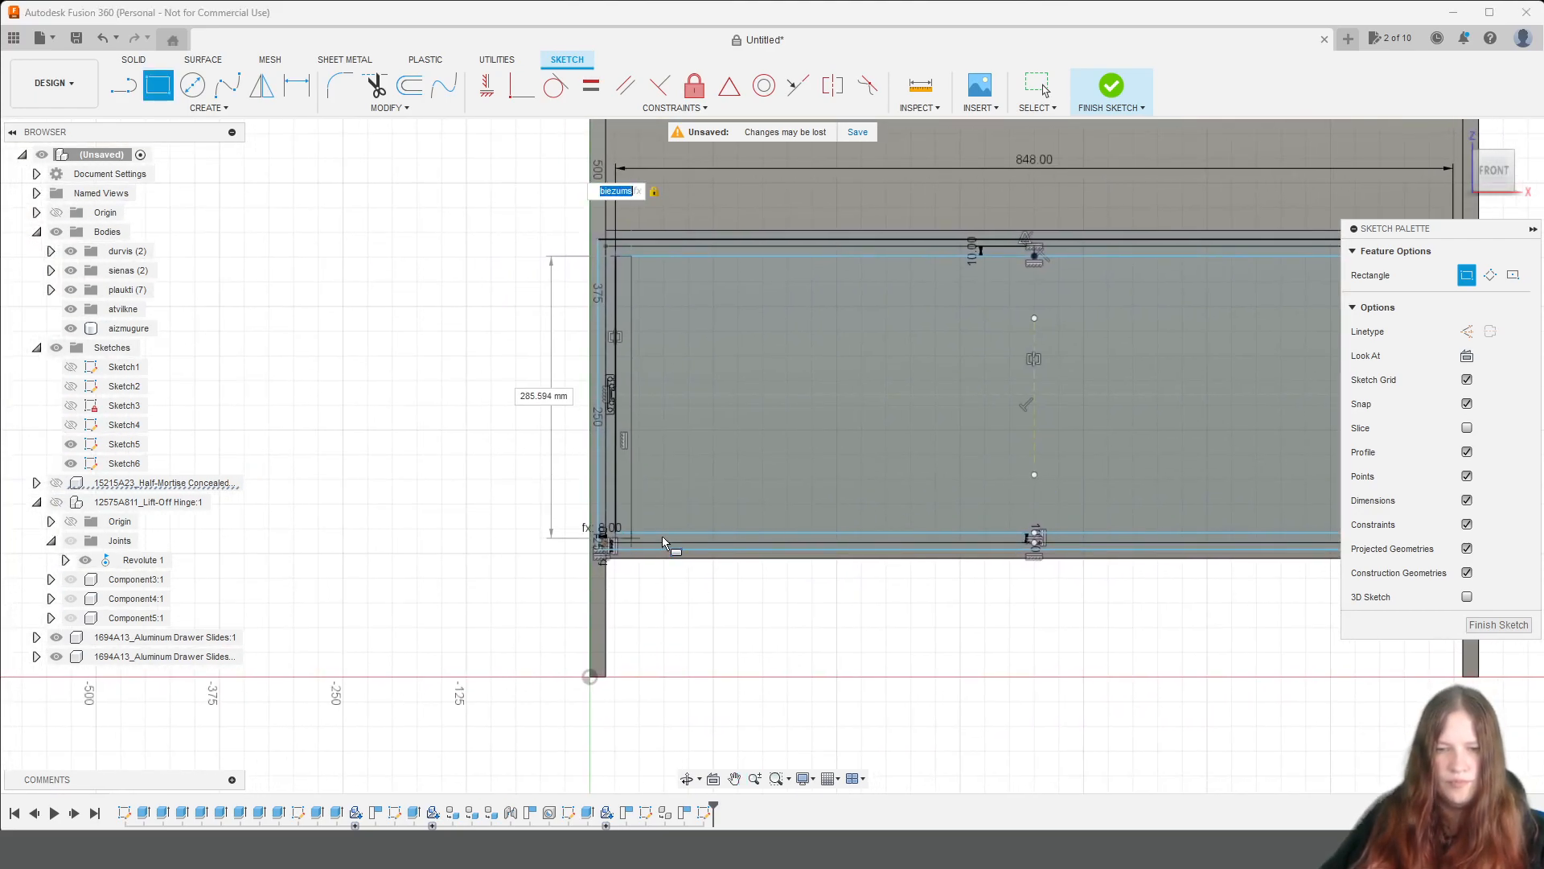
scroll(653, 533, "up", 3)
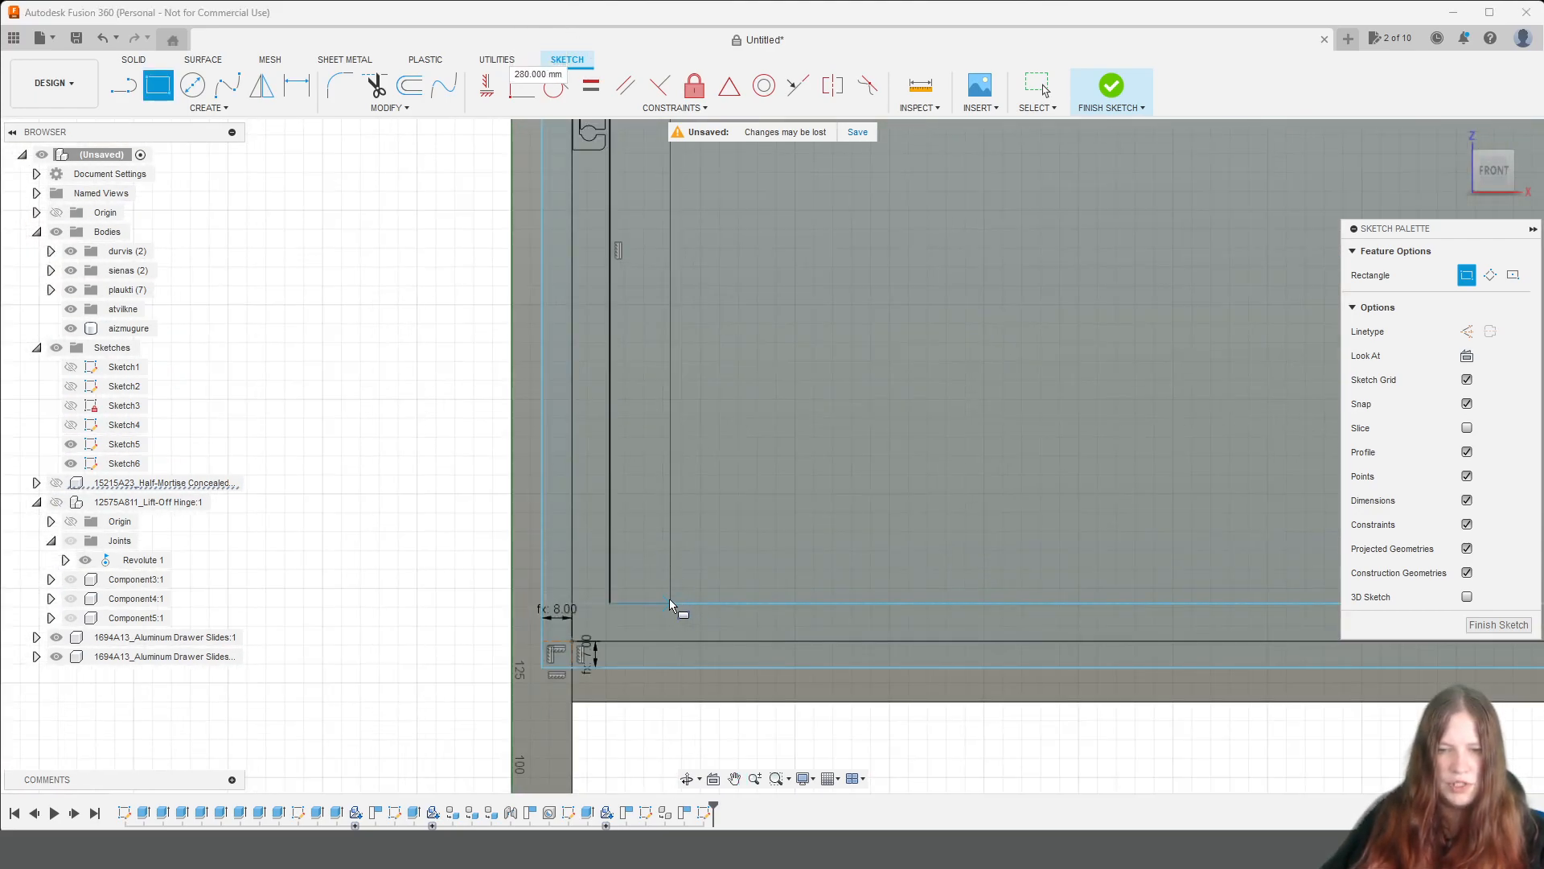
middle_click_drag(670, 597, 880, 552)
Draw a rectangle biezums wide and 280 mm high along the inside of the 848 mm rectangle's right edge.
scroll(1021, 517, "down", 3)
mouse_move(1021, 517)
middle_mouse_down()
mouse_move(246, 399)
mouse_move(322, 443)
middle_mouse_up()
scroll(608, 277, "up", 3)
left_click(887, 287)
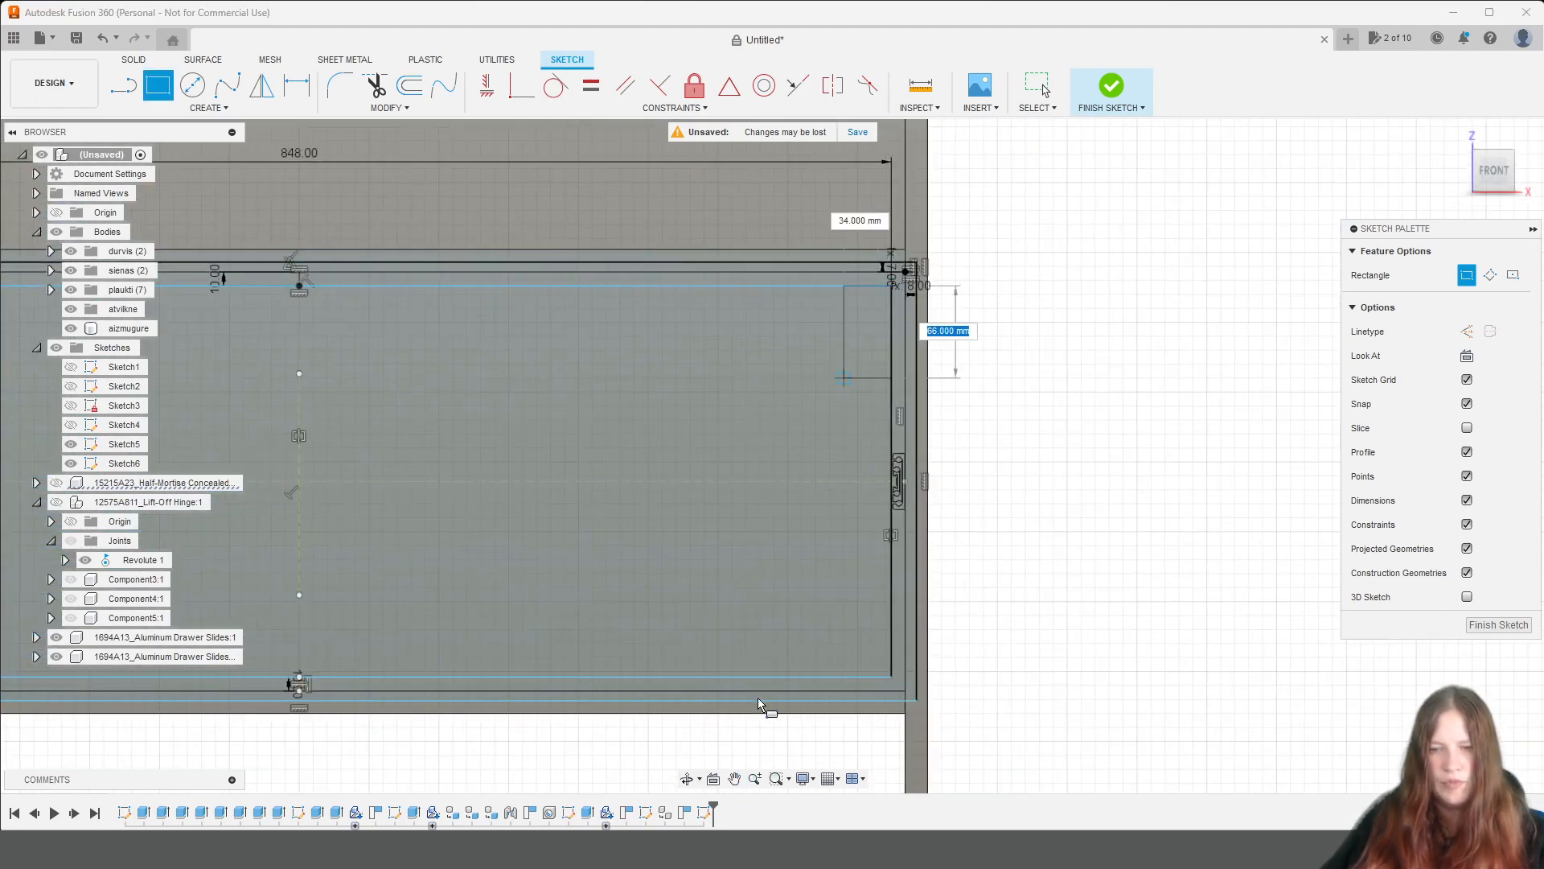
type("biezum")
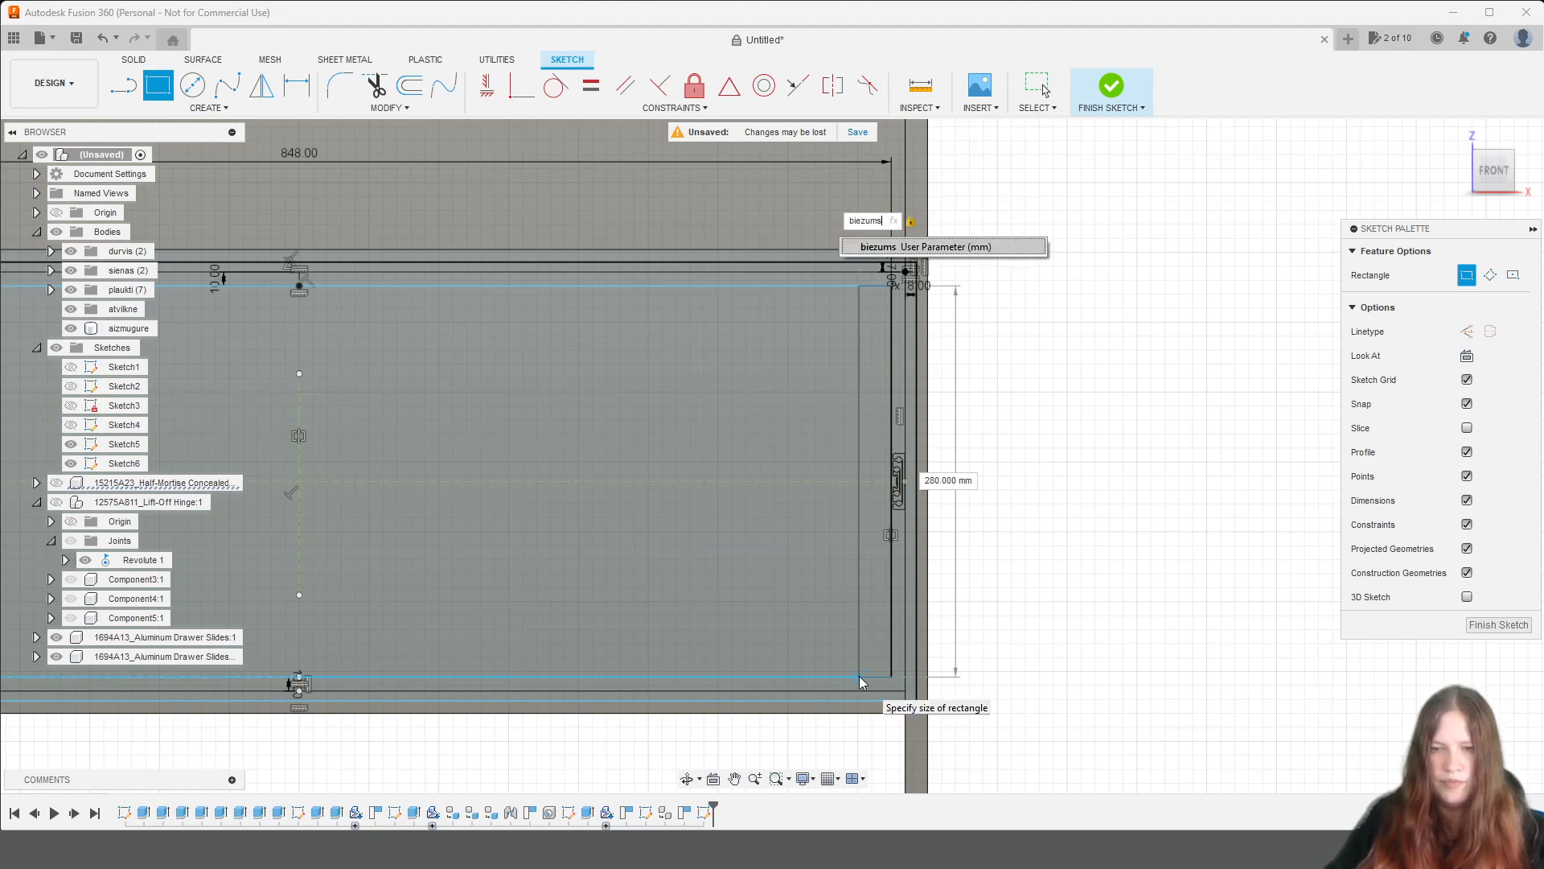
type("s")
key("Return")
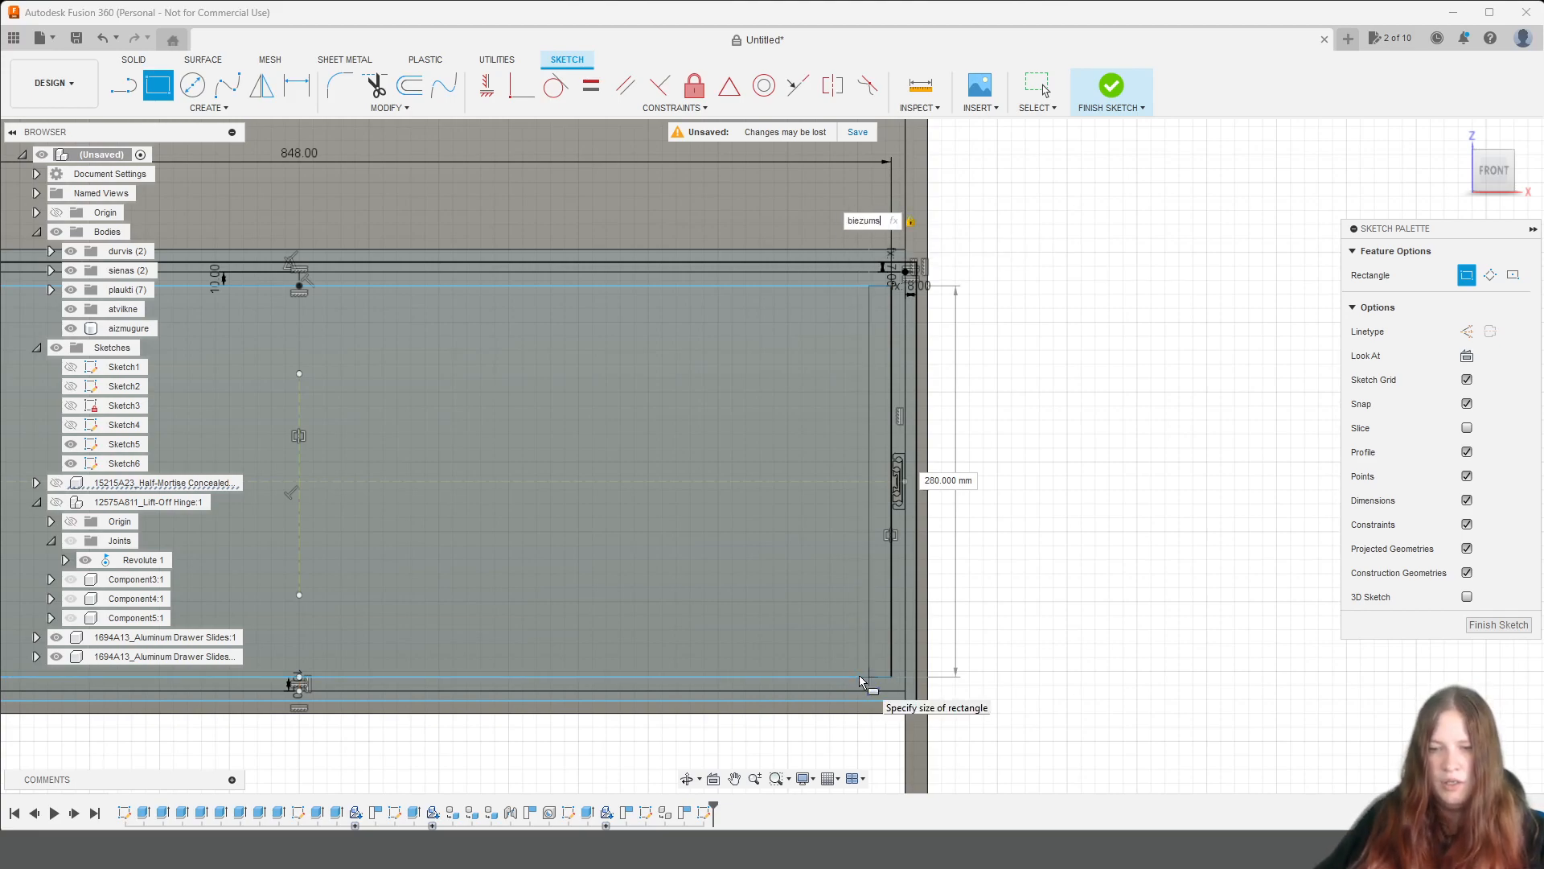
key("Return")
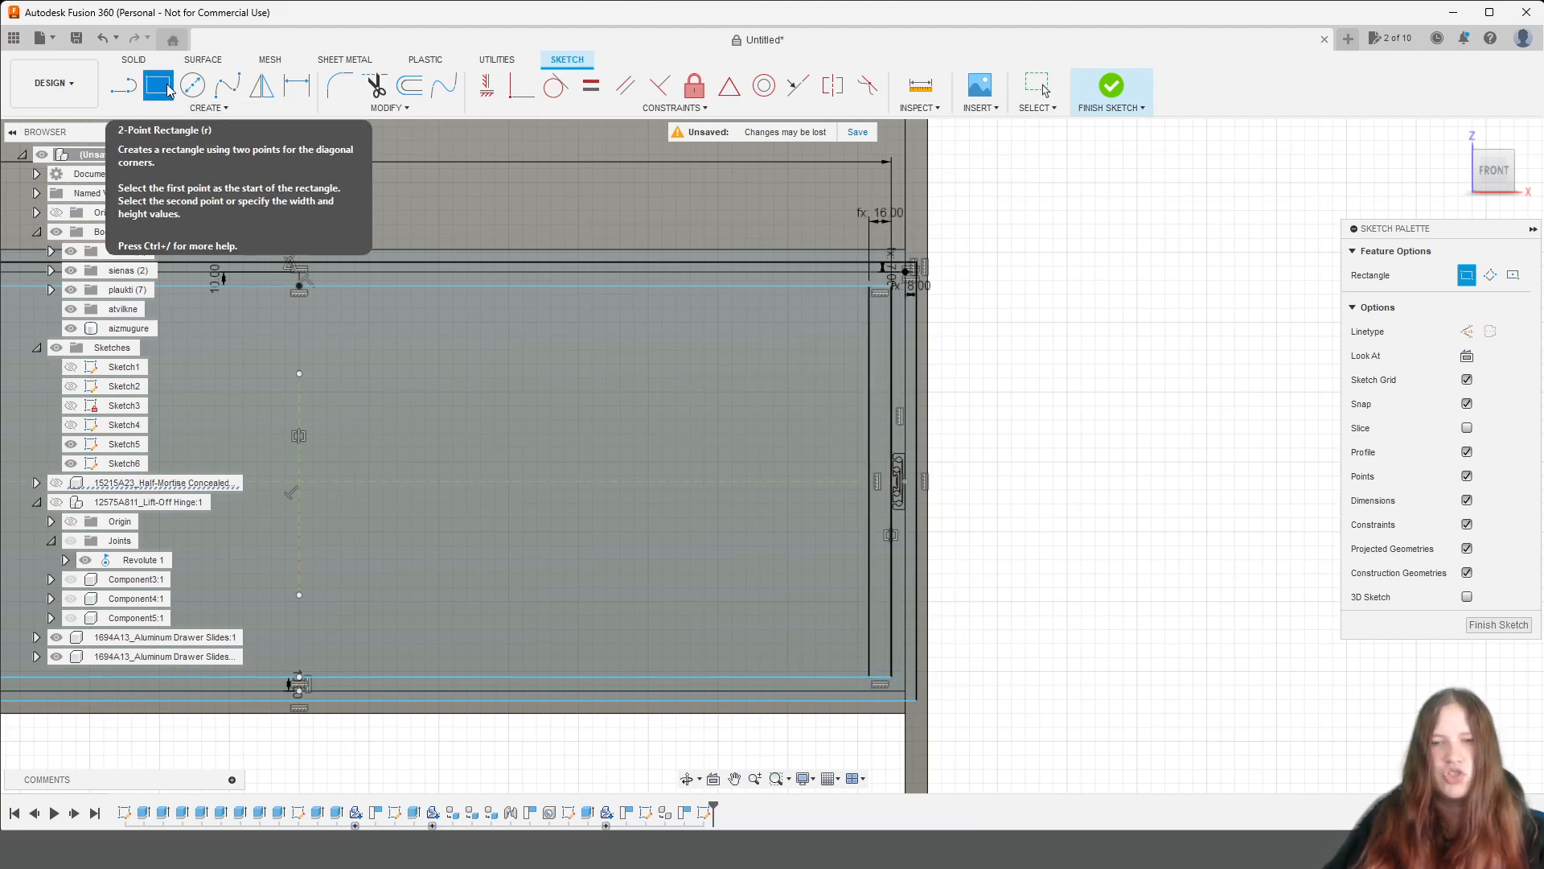
Draw a 4 mm vertical construction line up from the bottom inner corner of the drawer's right side rectangle.
left_click(135, 90)
scroll(1105, 508, "up", 5)
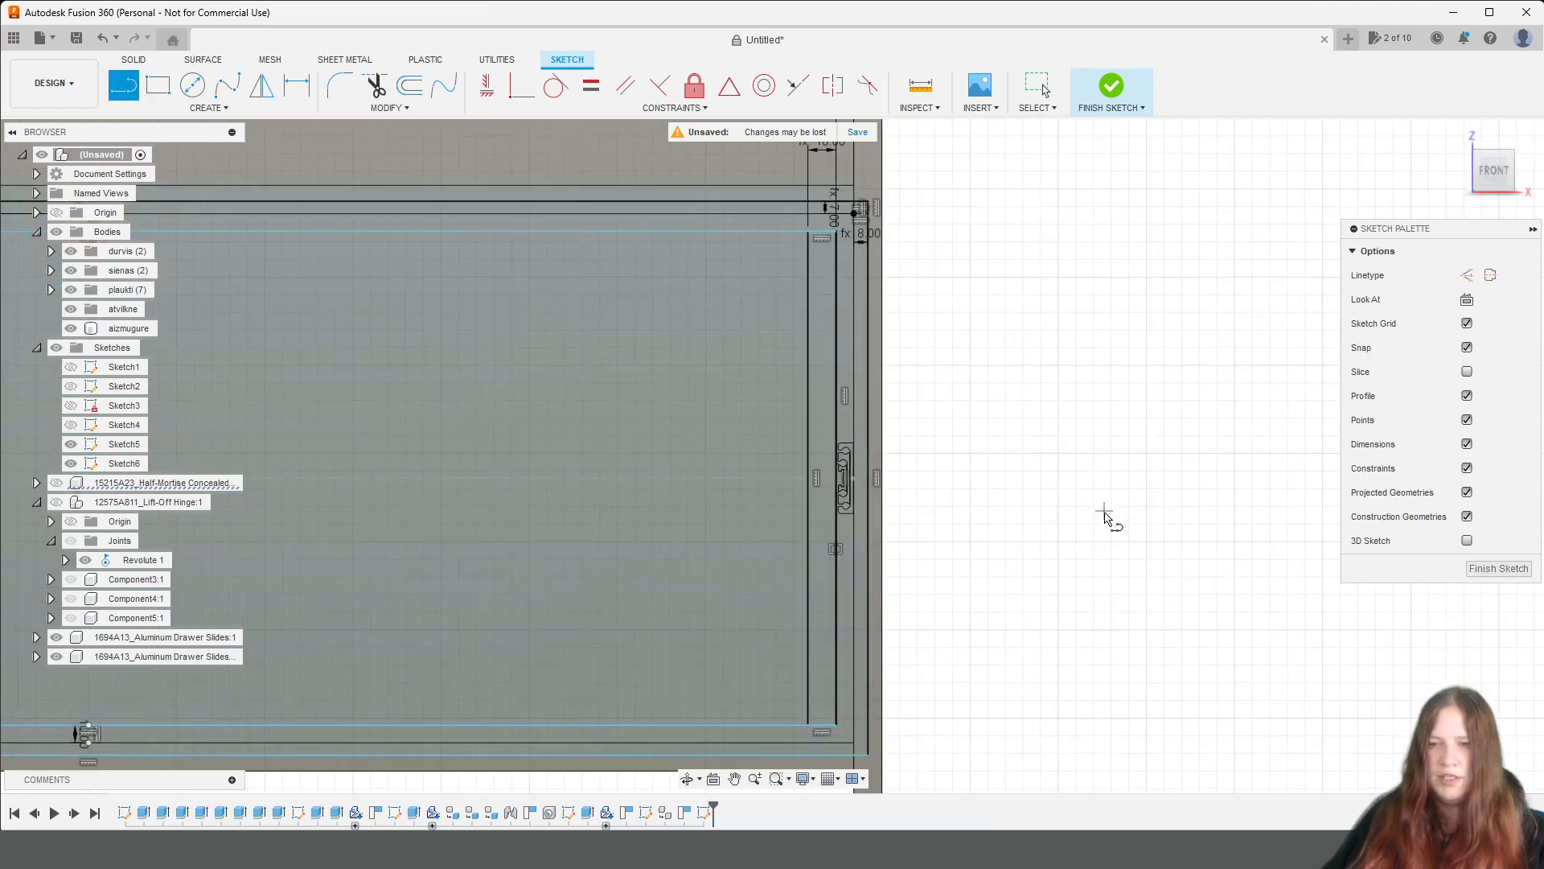
middle_click_drag(931, 624, 1197, 99)
scroll(919, 282, "up", 2)
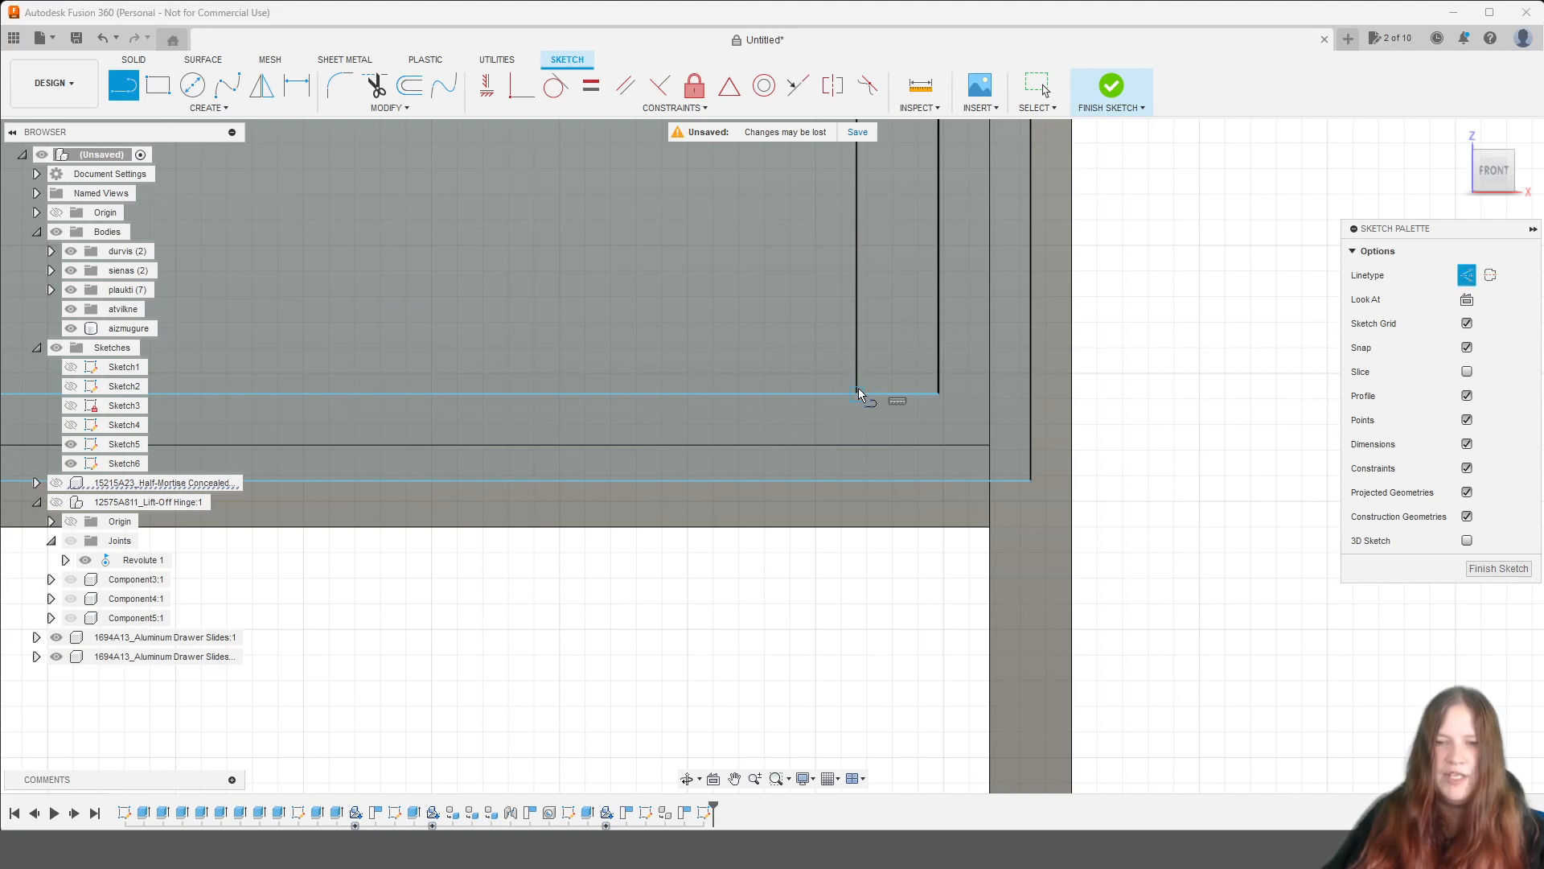
left_click(857, 394)
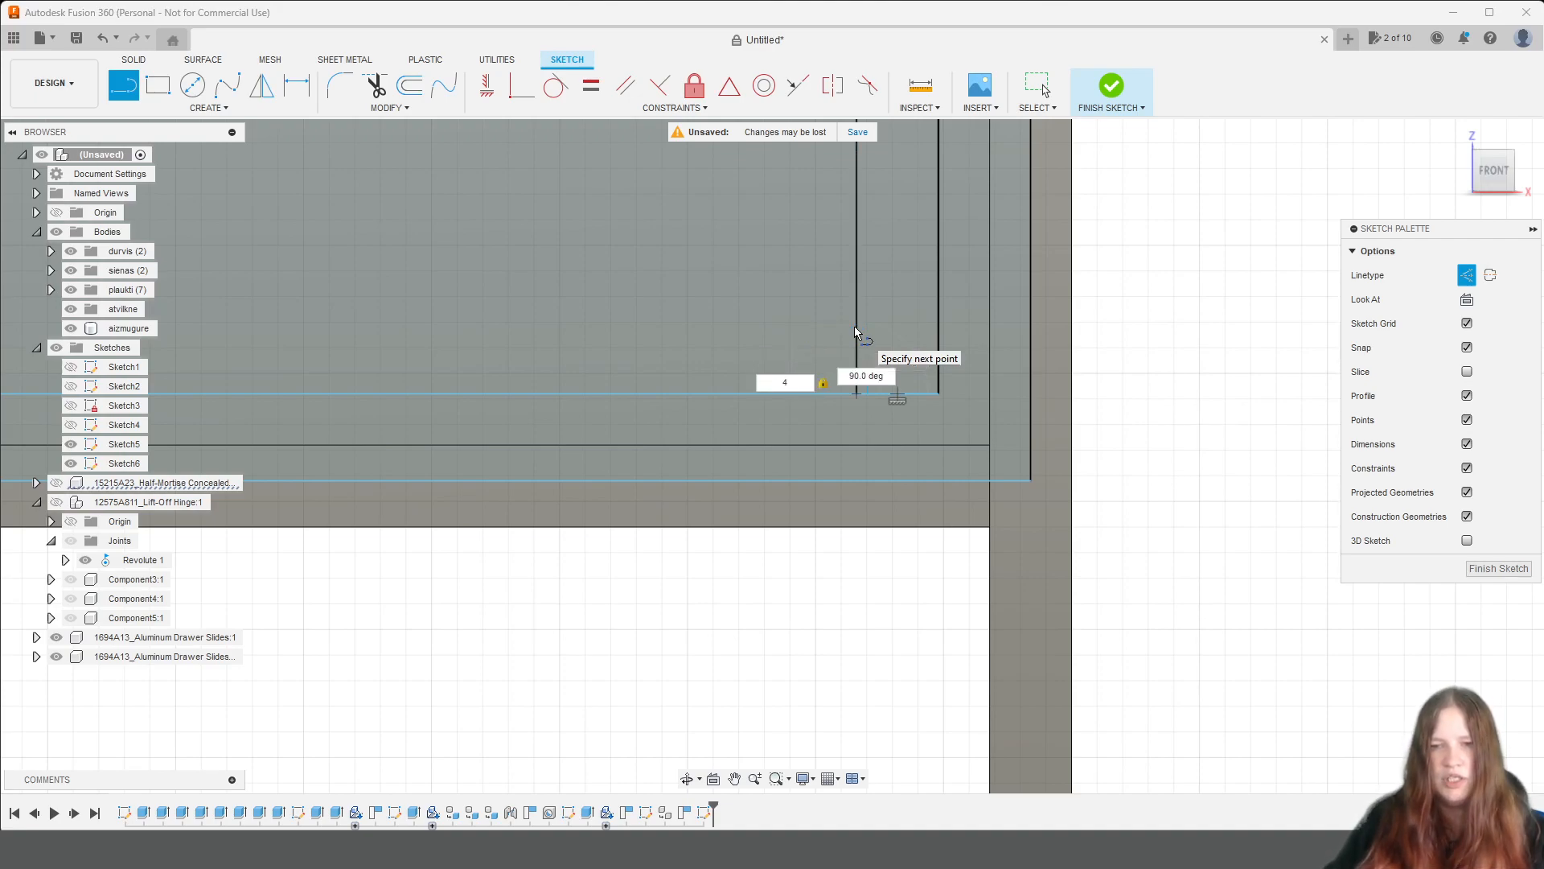
key("Return")
key("Escape")
scroll(846, 324, "down", 2)
scroll(841, 324, "down", 5)
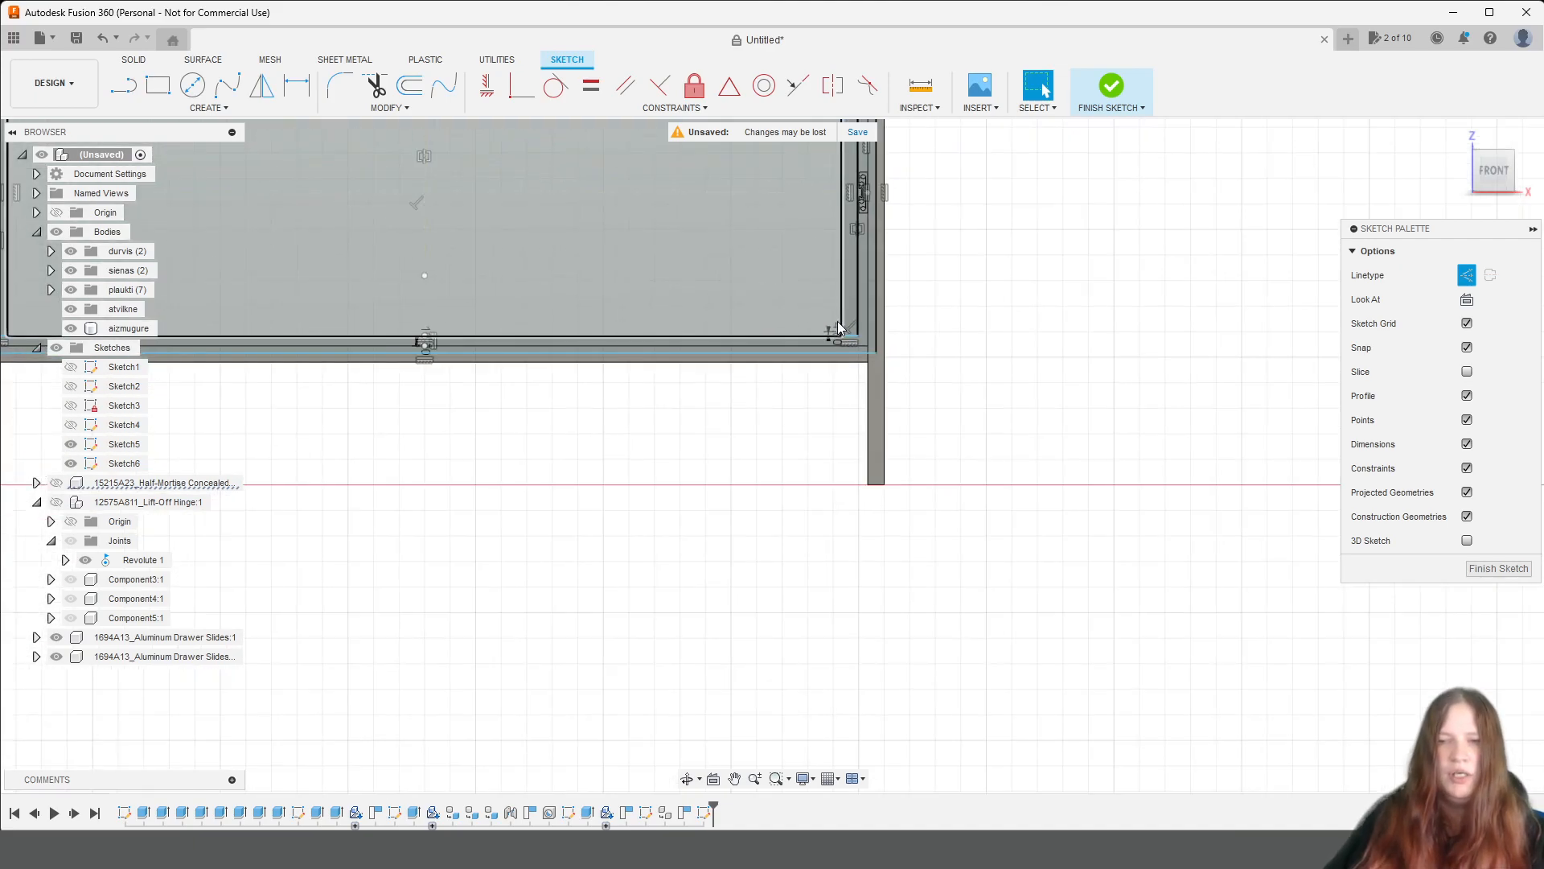
Draw a 4 × 4 mm construction square inside the bottom inner corner of the drawer's left side rectangle.
middle_click_drag(418, 515, 1129, 642)
scroll(753, 447, "up", 5)
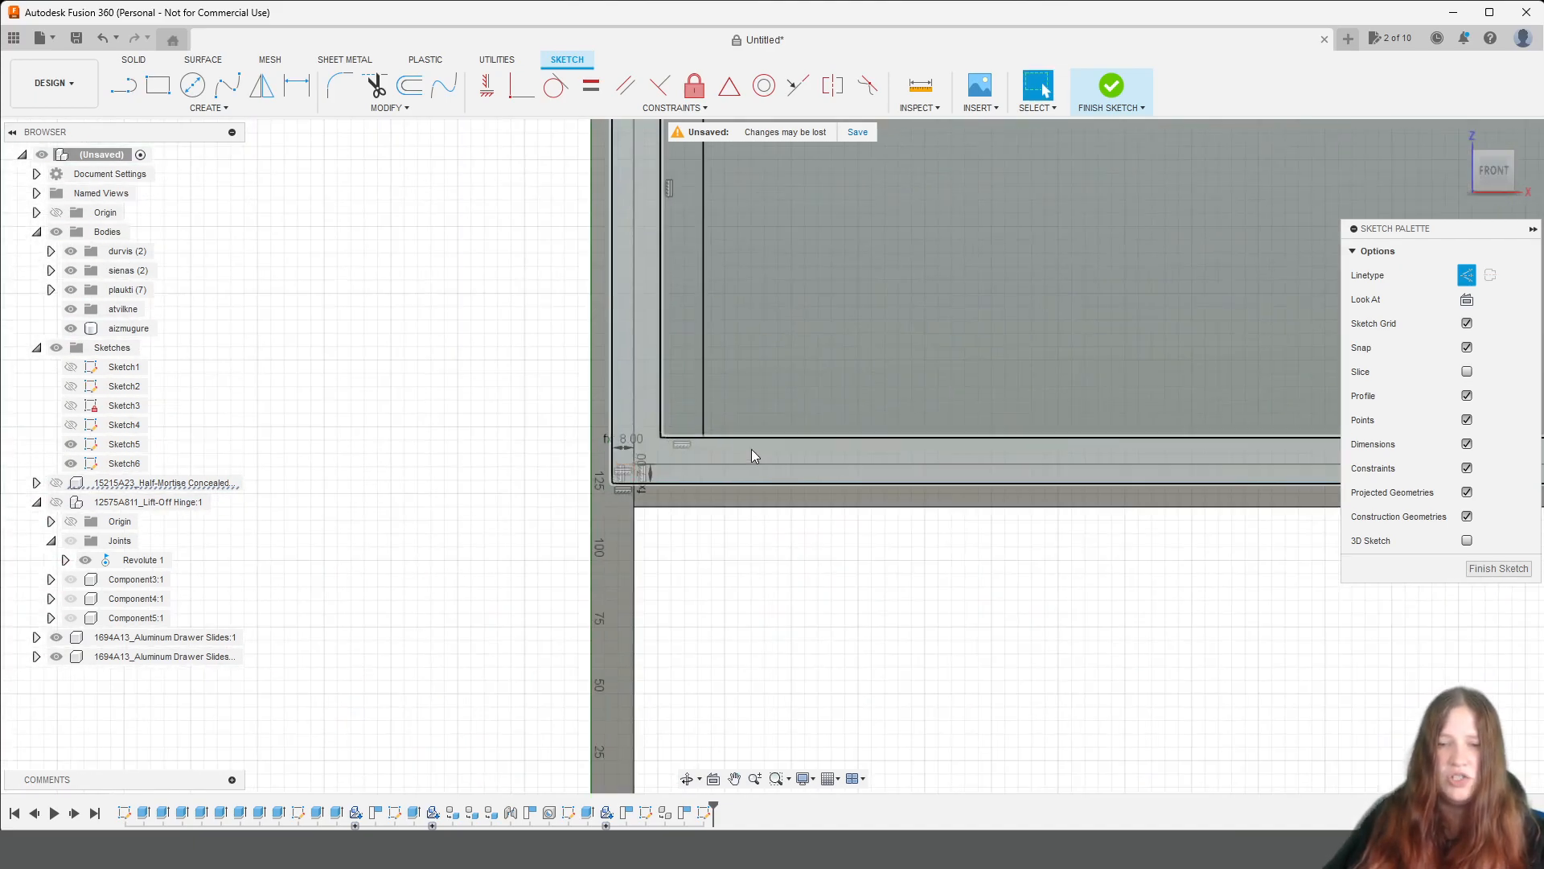
key("l")
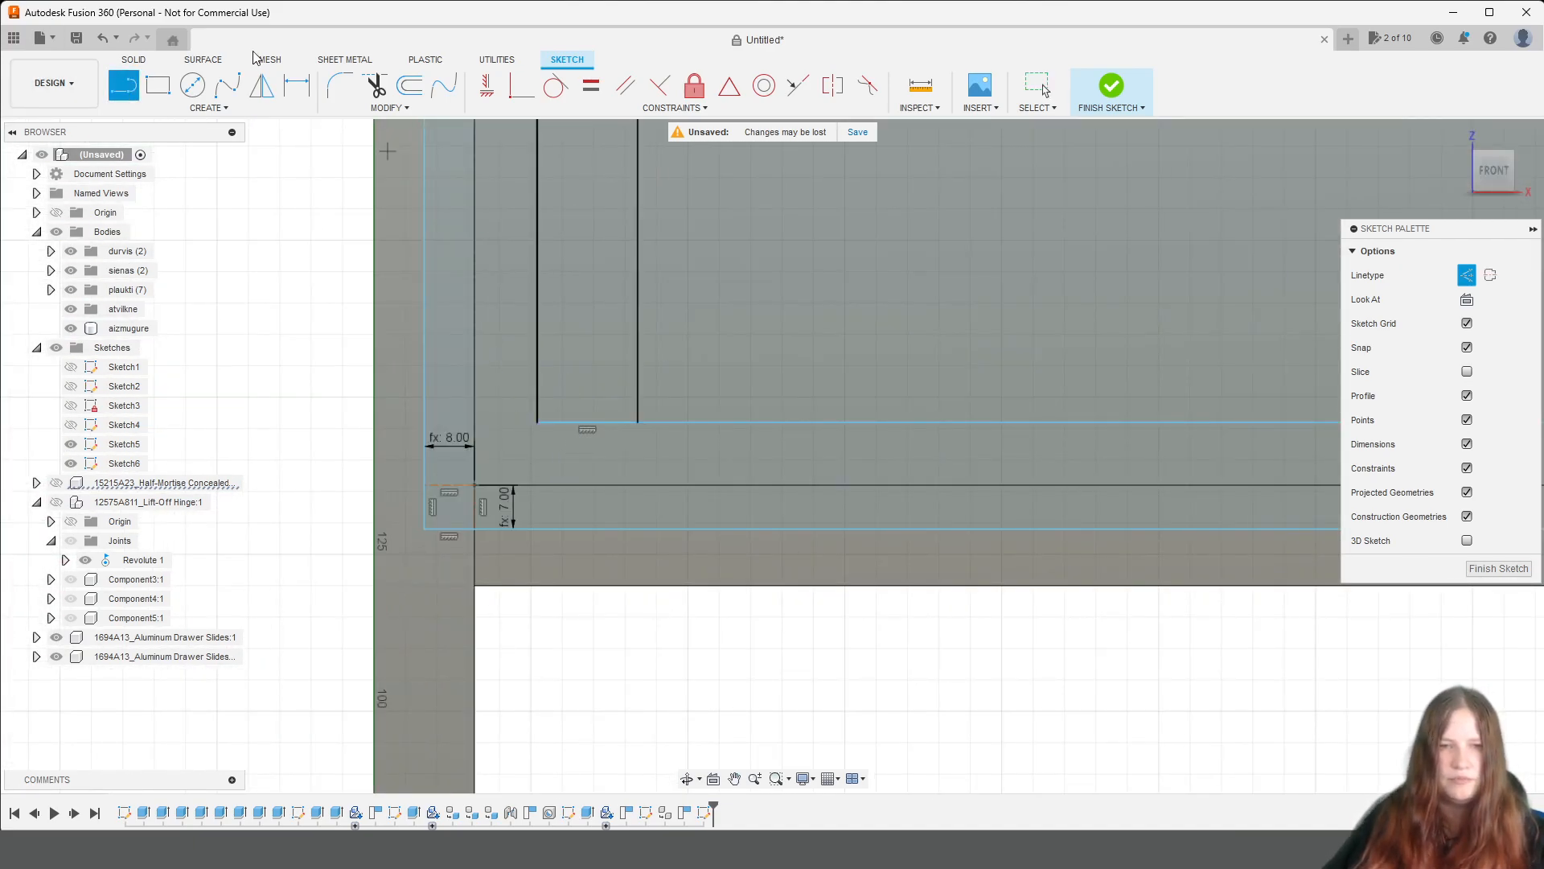
left_click(153, 95)
left_click(640, 424)
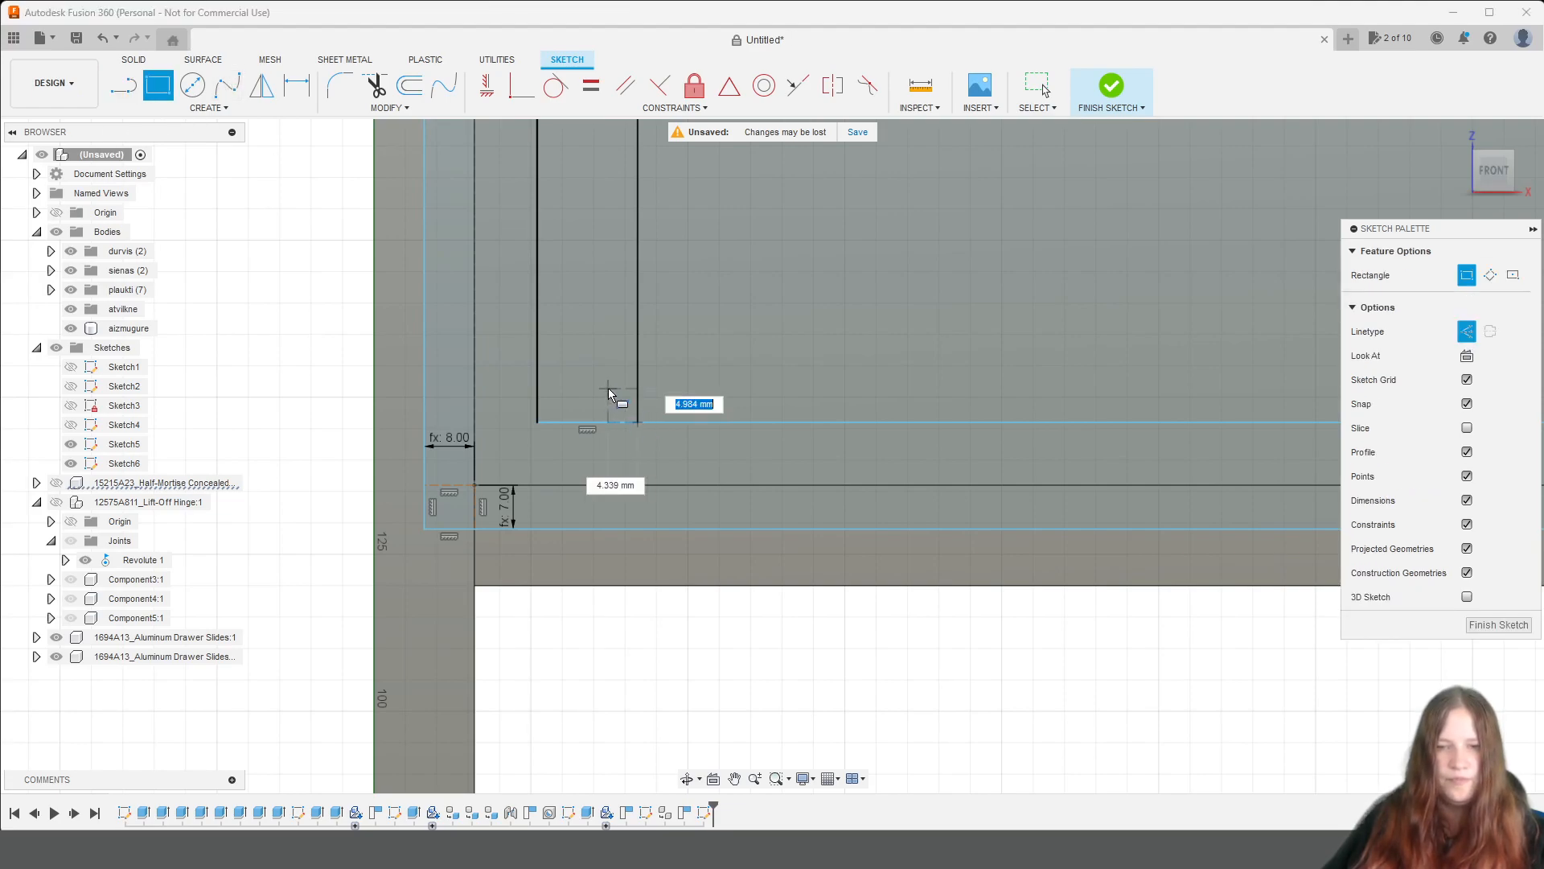
type("4")
key("Tab")
type("4")
key("Return")
scroll(1097, 554, "down", 6)
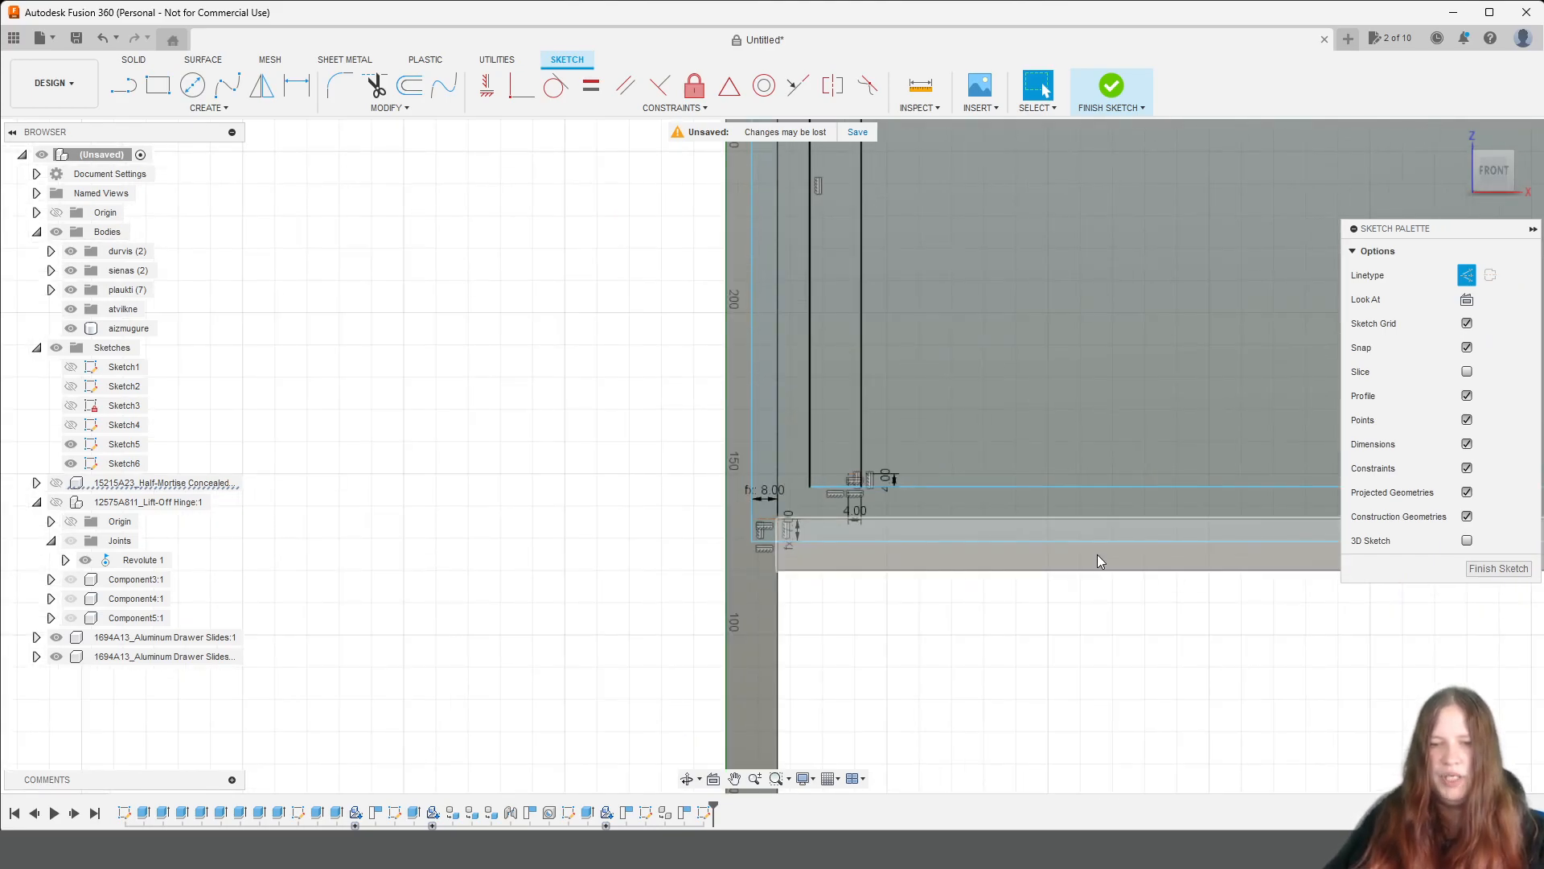
Draw a 4 mm horizontal construction line from the vertical construction line's upper end into the right side rectangle.
middle_click_drag(1175, 572, 1047, 529)
scroll(683, 481, "up", 5)
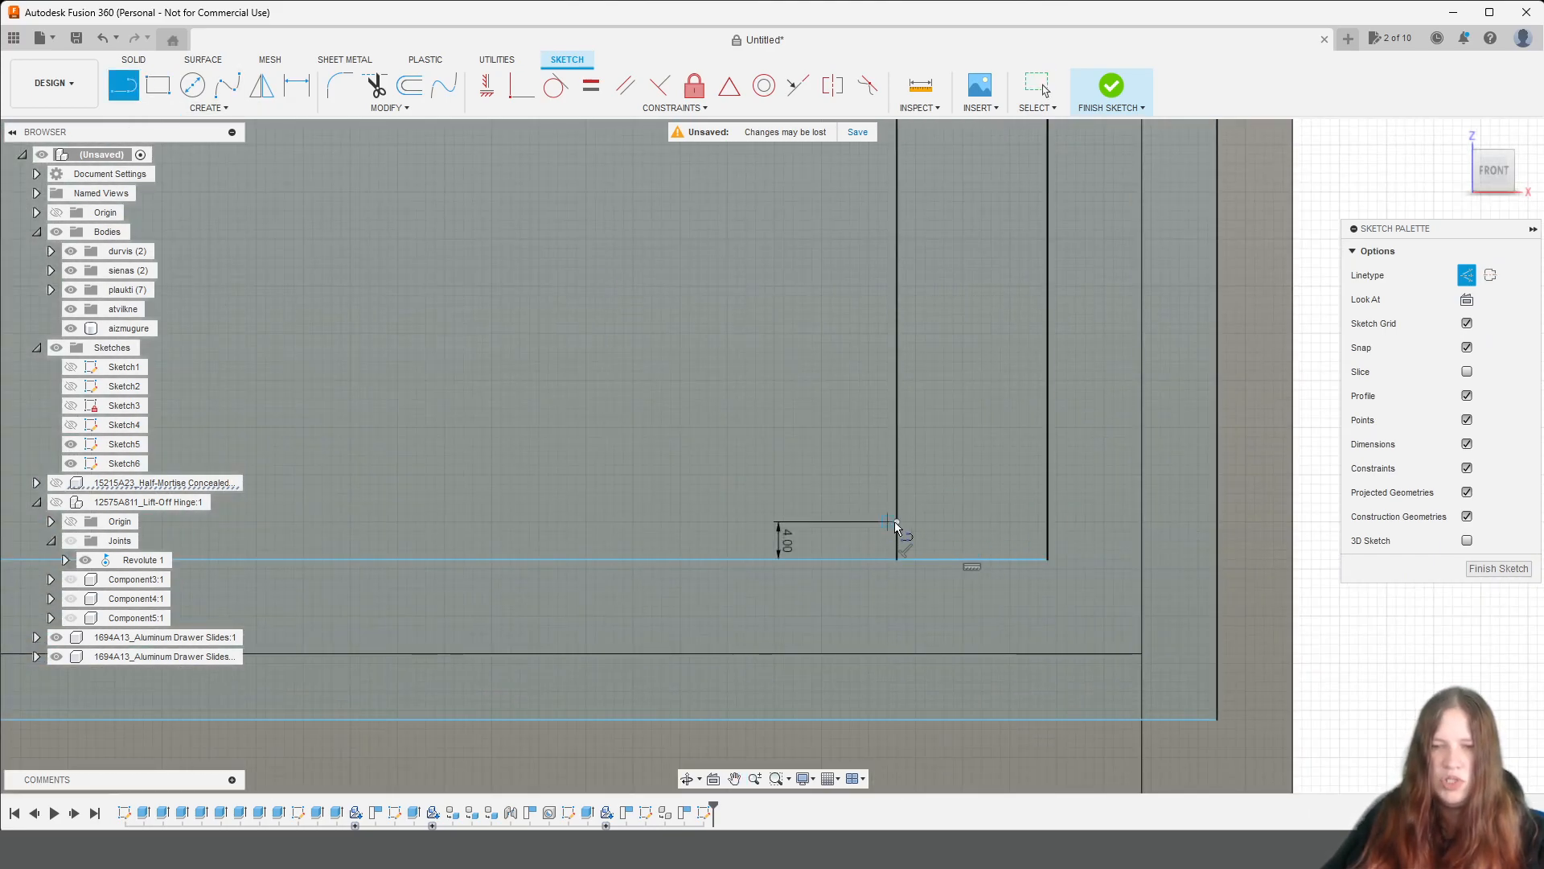
left_click(897, 522)
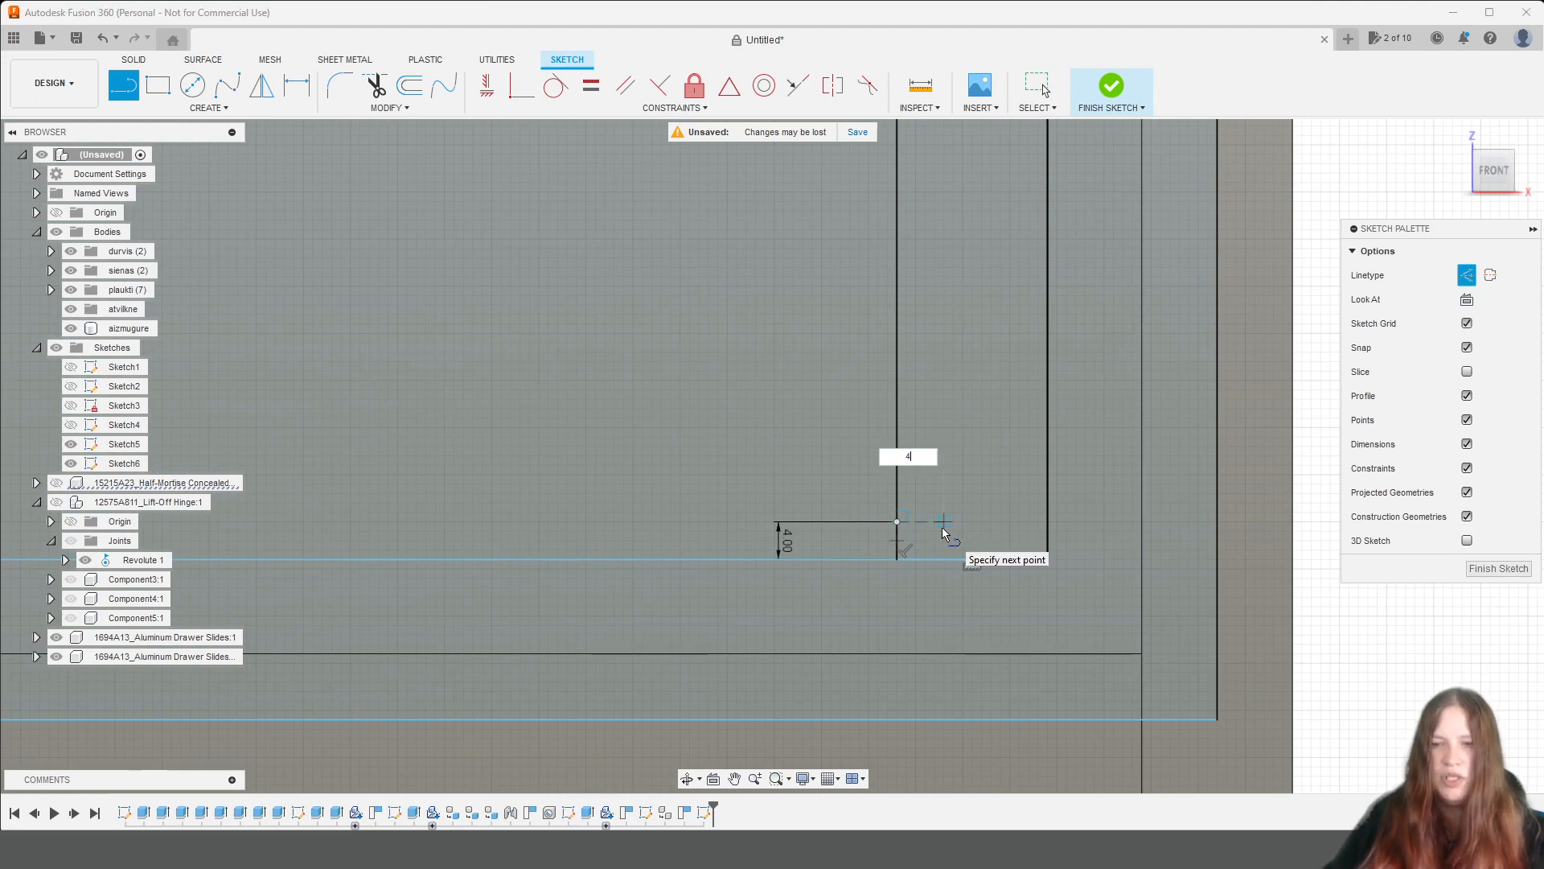
type("4")
key("Return")
key("Escape")
Draw an 824 mm wide normal-line rectangle for the drawer bottom between the two 4 mm construction offsets, and finish the sketch.
left_click(158, 84)
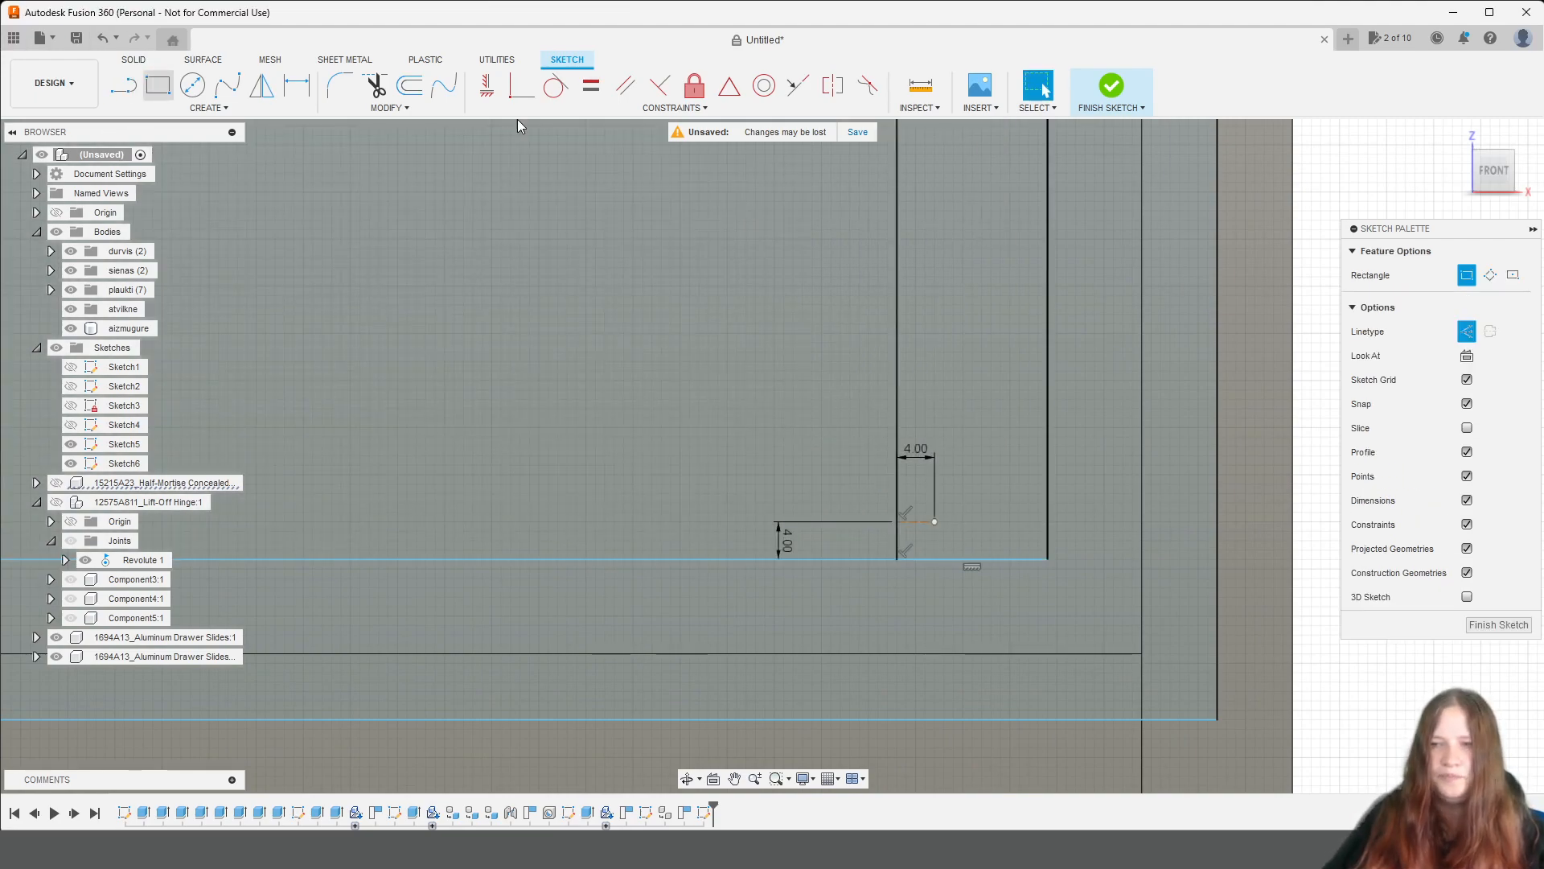
left_click(1467, 331)
left_click(935, 521)
middle_click_drag(465, 486, 1142, 479)
middle_click_drag(507, 417, 1493, 422)
middle_click_drag(362, 489, 1520, 451)
scroll(438, 411, "down", 3)
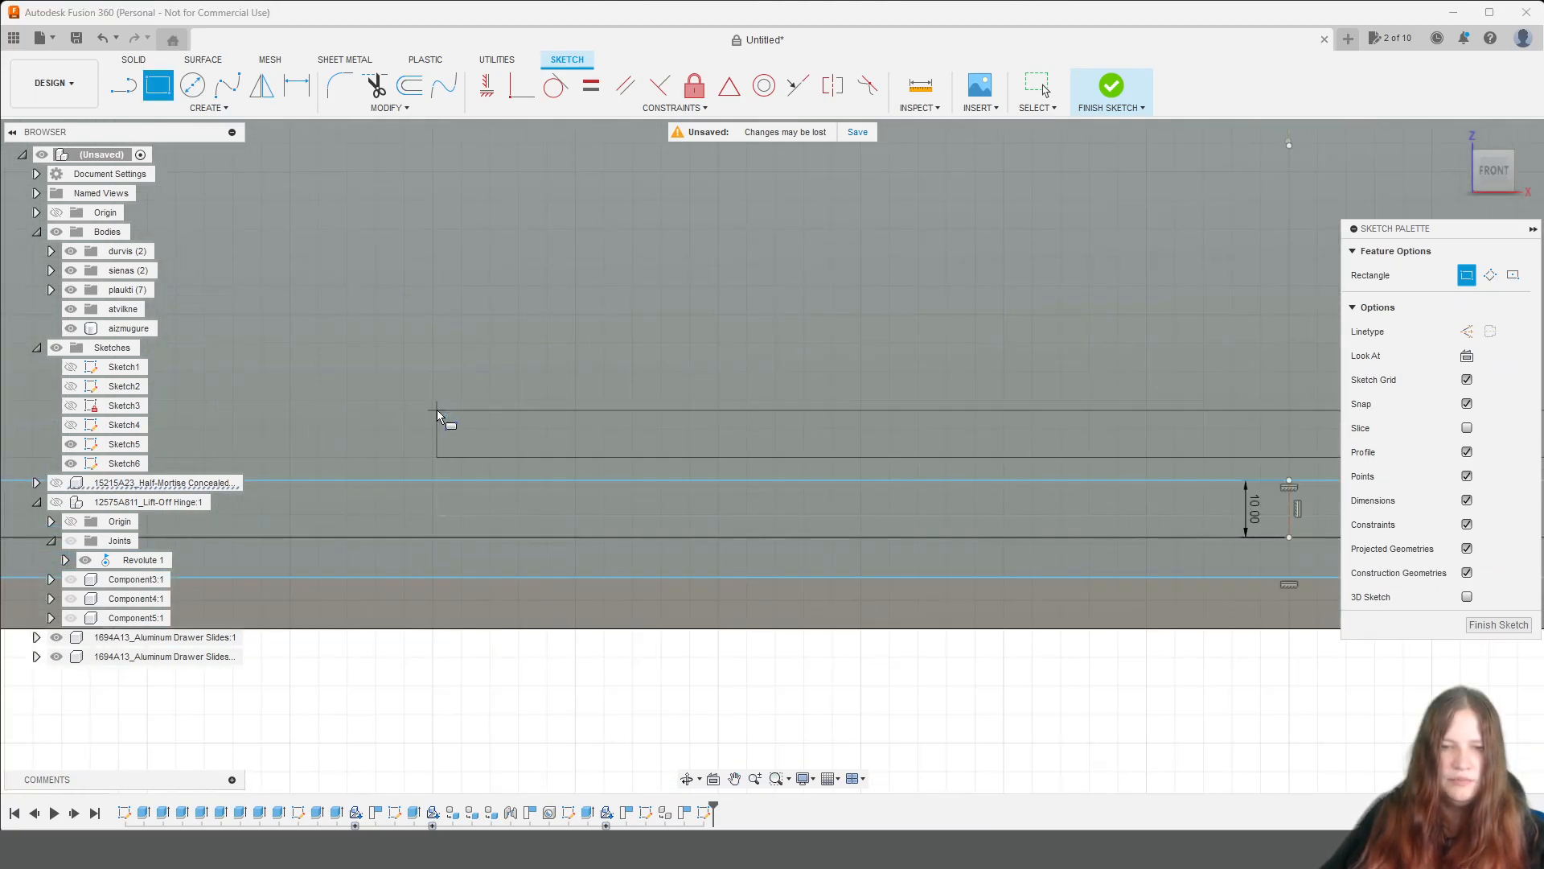
scroll(437, 411, "down", 2)
middle_click_drag(379, 382, 903, 445)
scroll(602, 474, "up", 2)
scroll(637, 510, "up", 1)
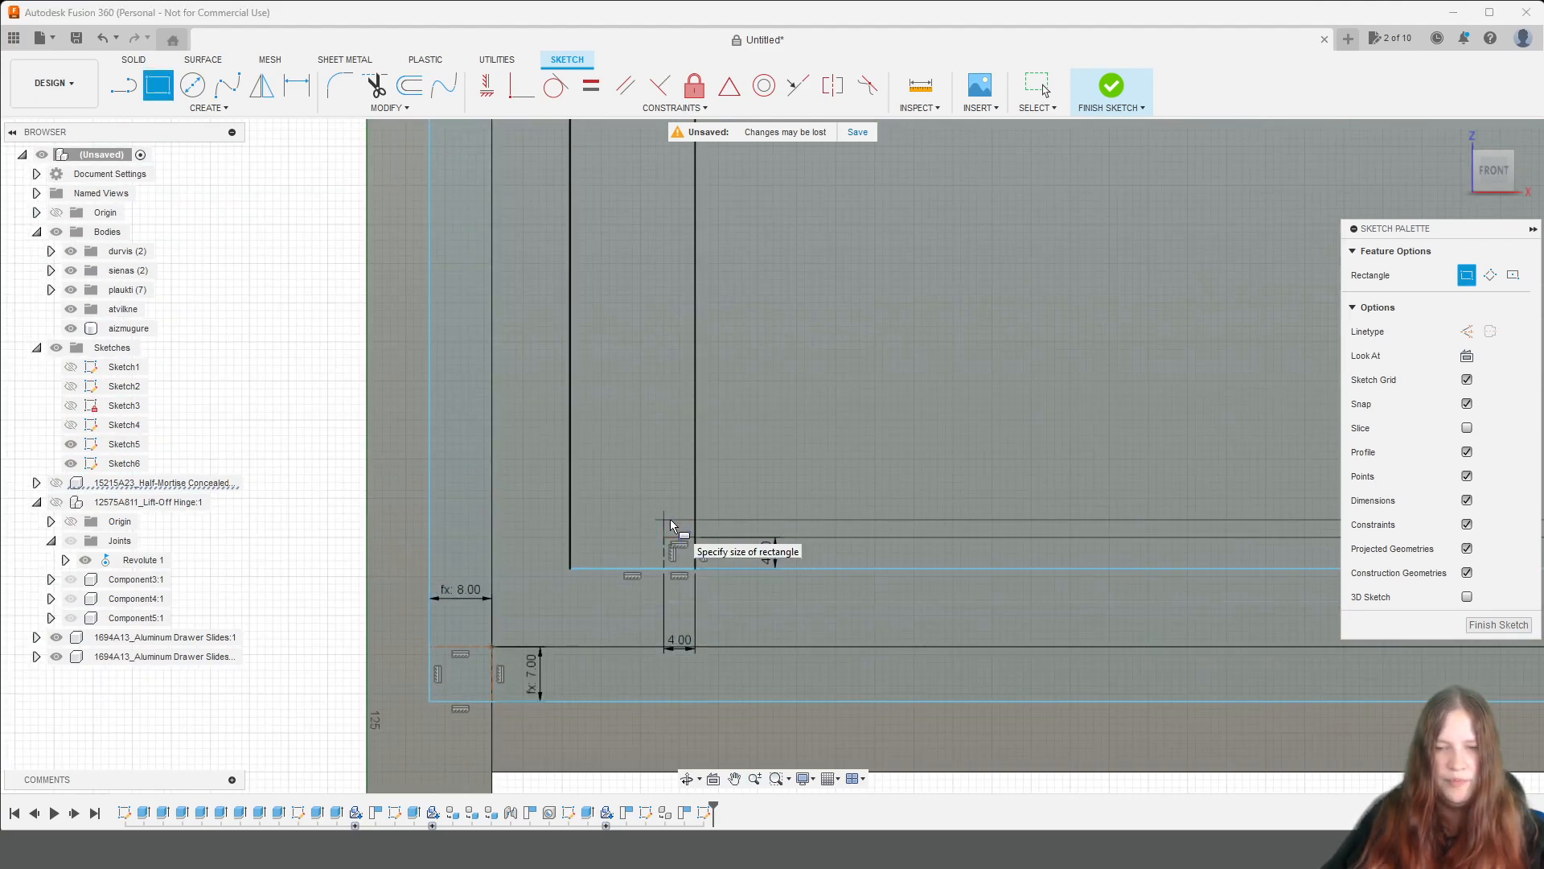
scroll(671, 520, "down", 4)
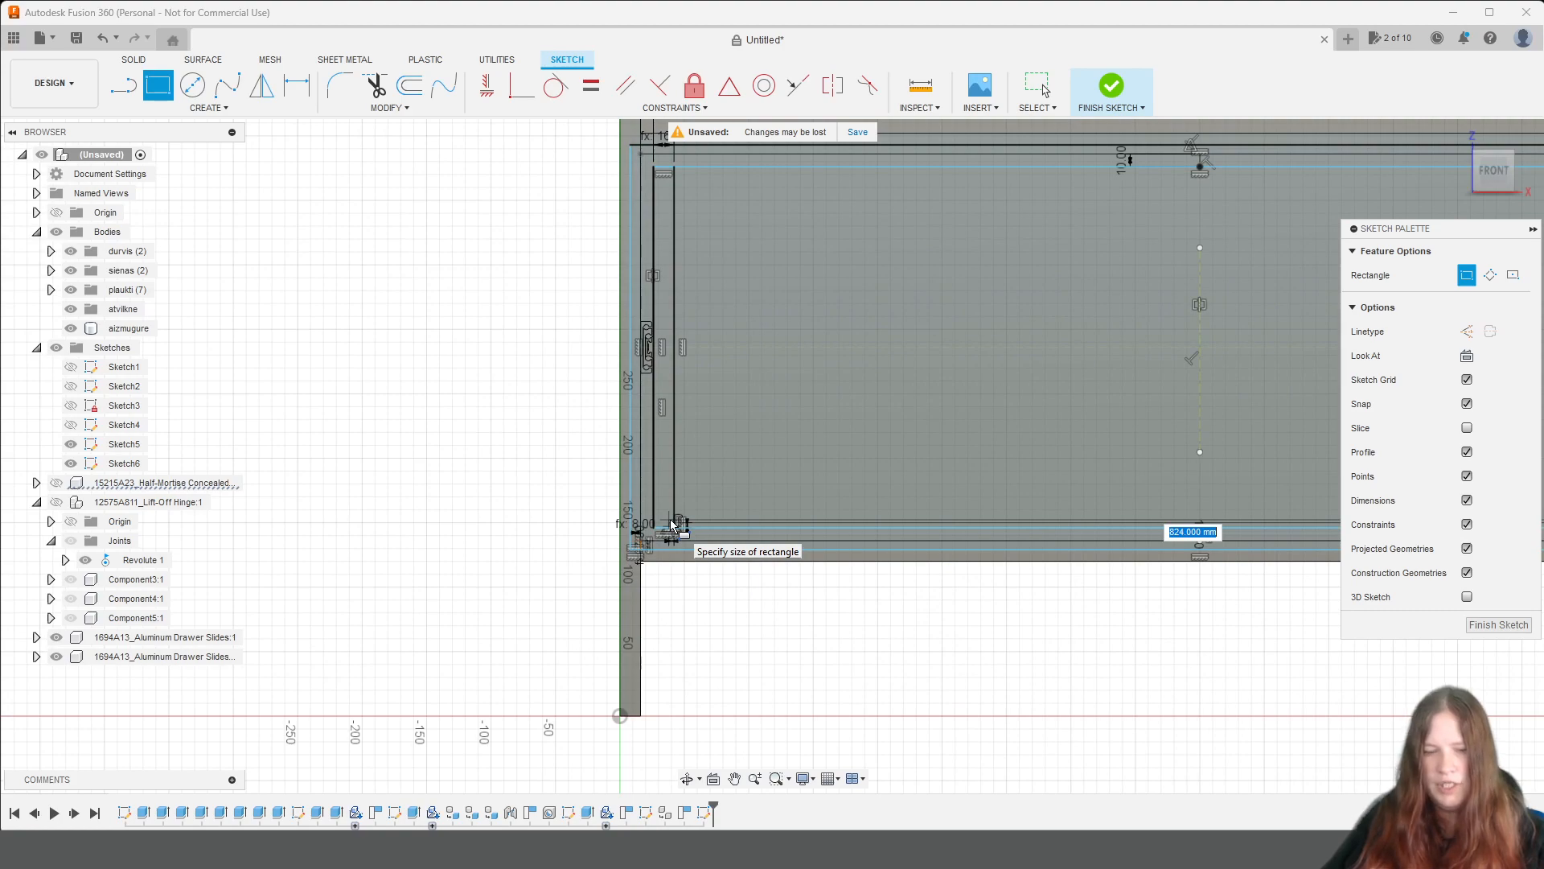
left_click(672, 524)
key("Escape")
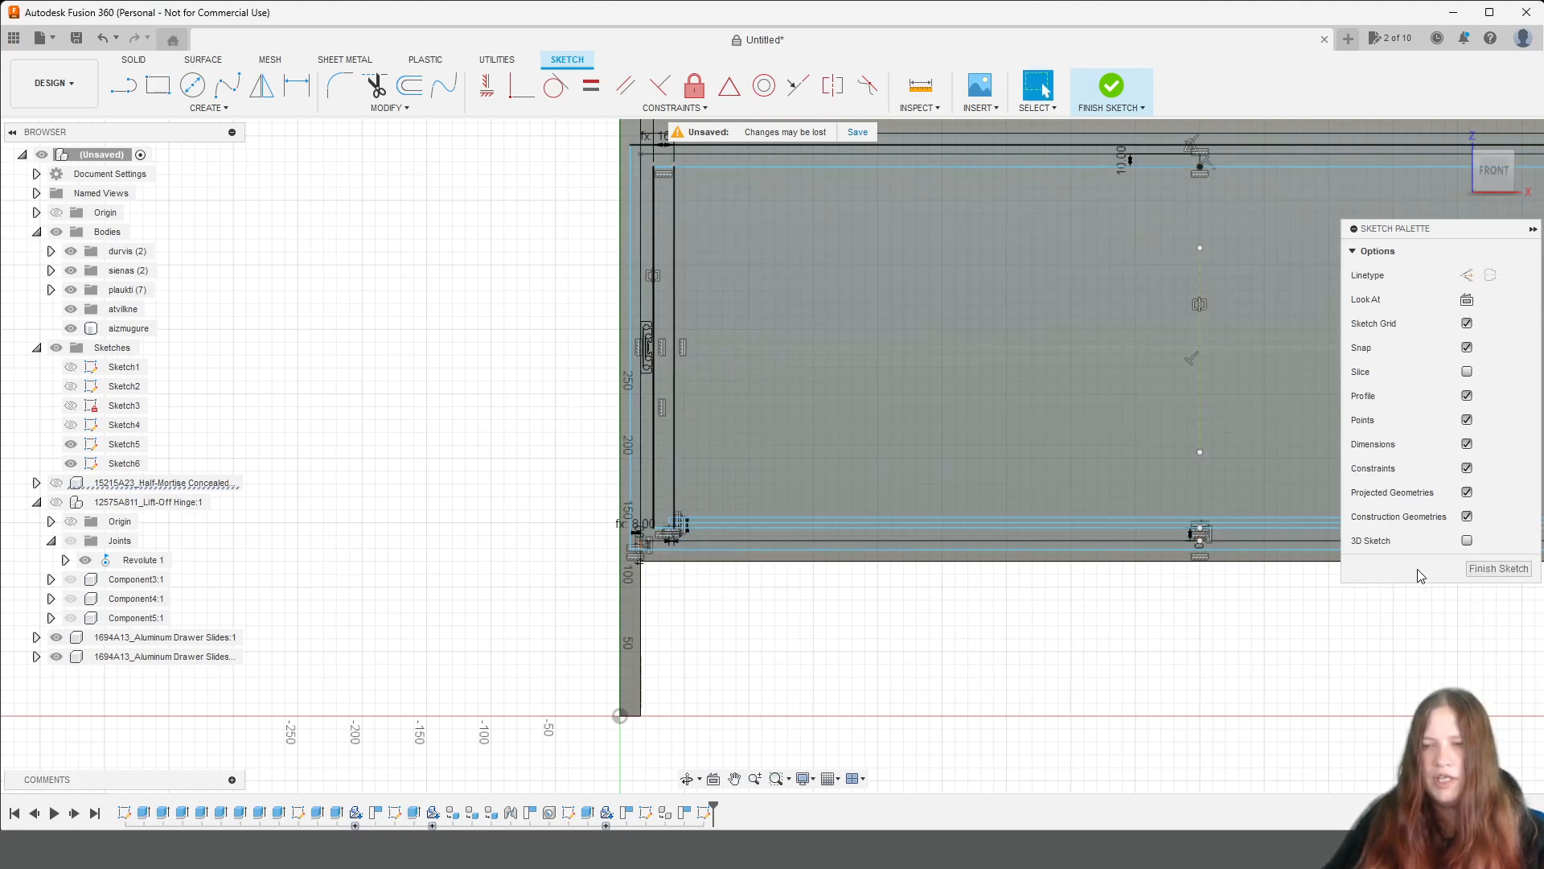
left_click(1498, 569)
Hide the plaukti, sienas and durvis body folders.
scroll(814, 493, "up", 5)
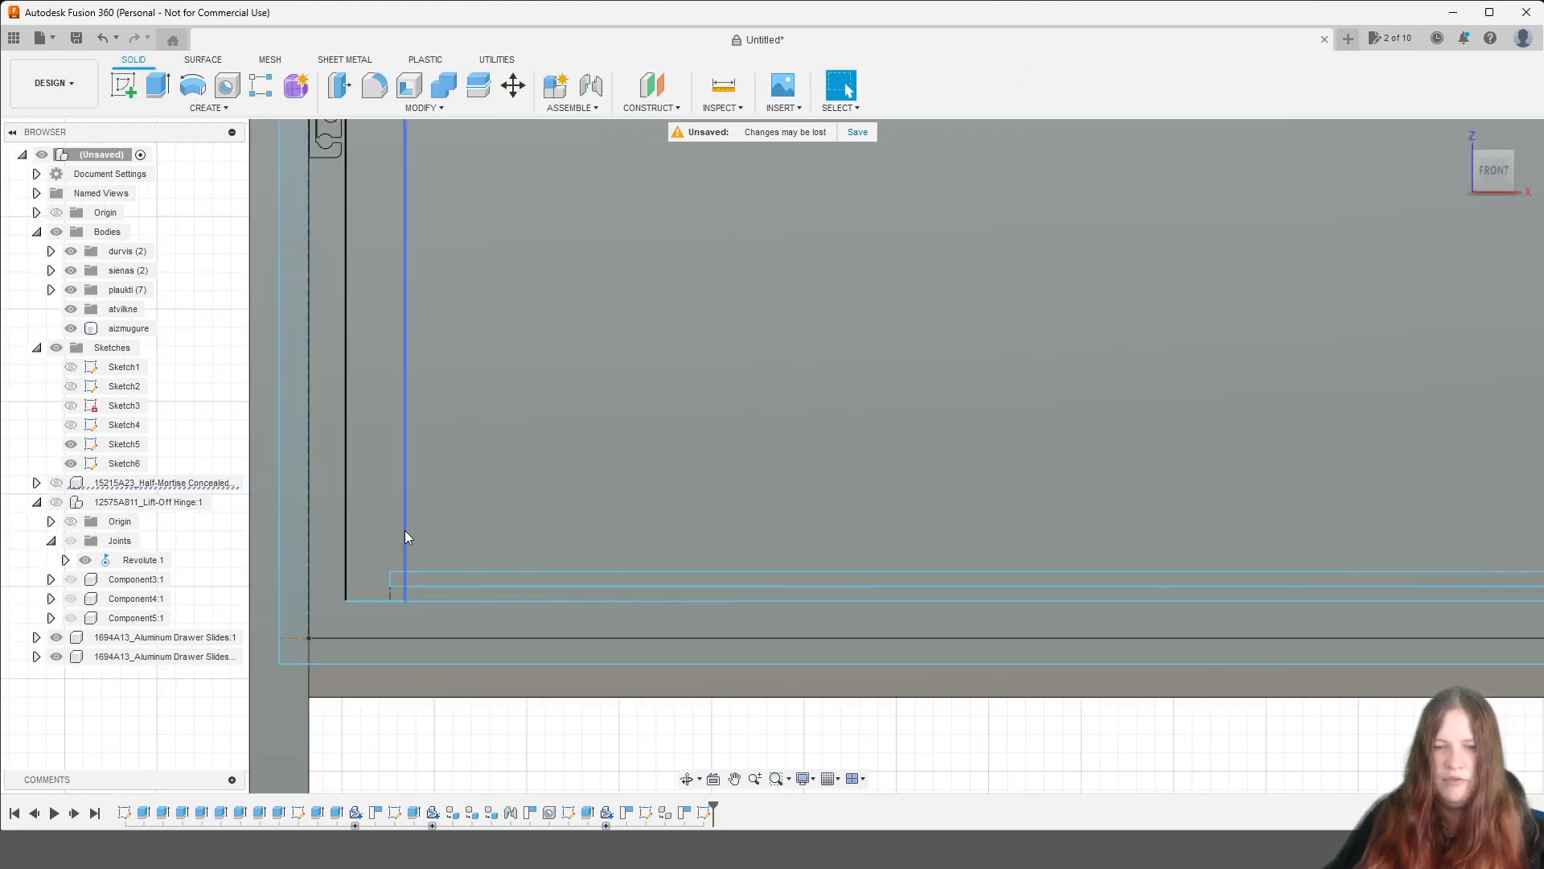
scroll(407, 497, "down", 5)
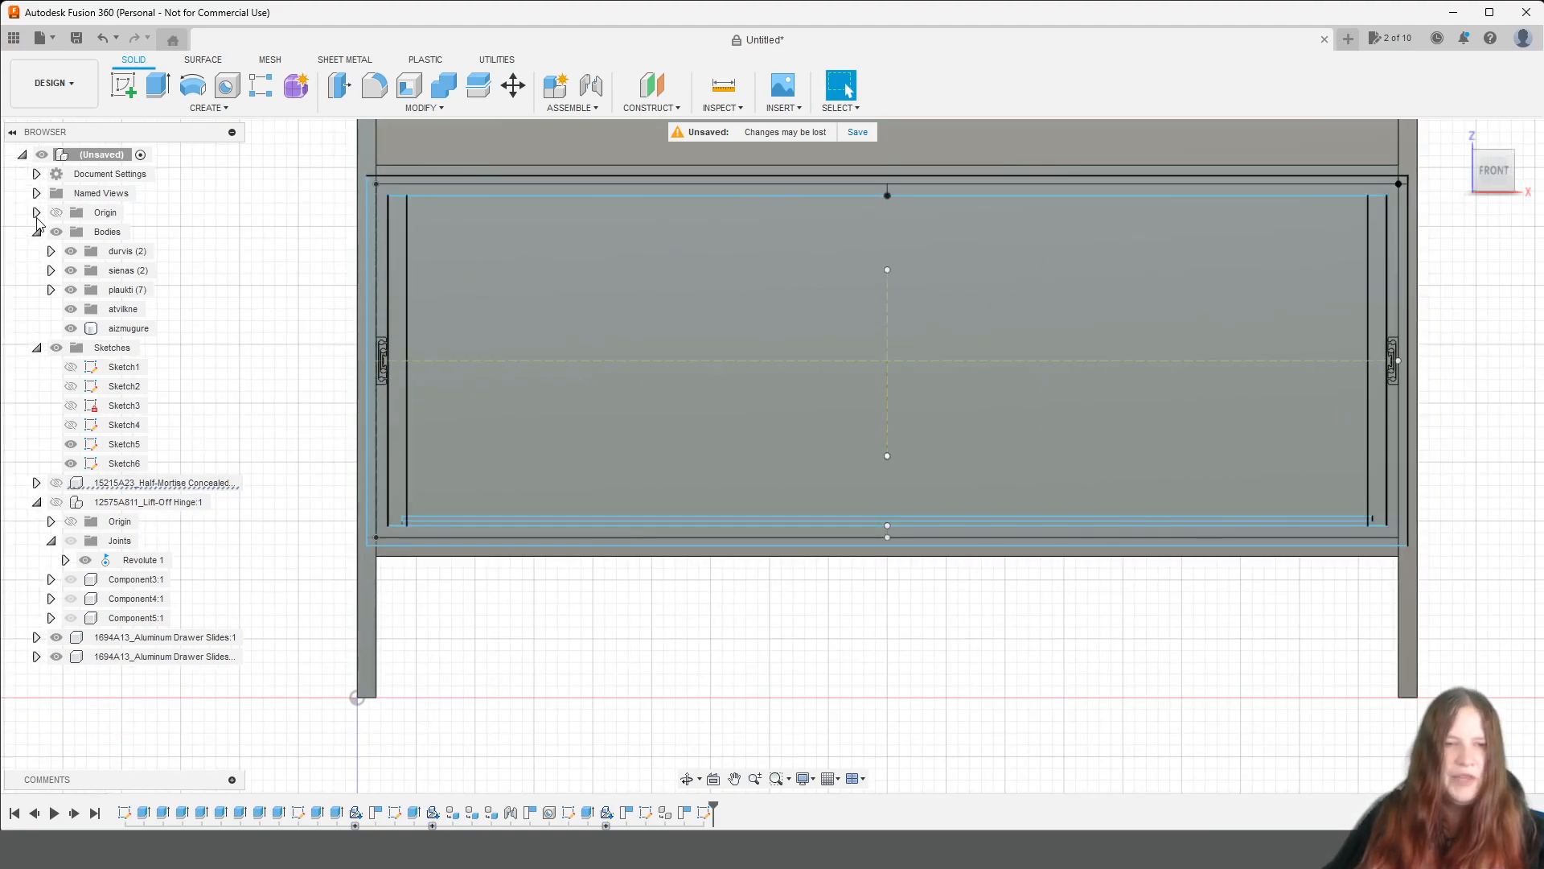
left_click(73, 291)
left_click(71, 290)
left_click(71, 270)
left_click(70, 251)
Examine the drawer sketch's position relative to the two extended drawer slides from the left and front.
mouse_move(1477, 208)
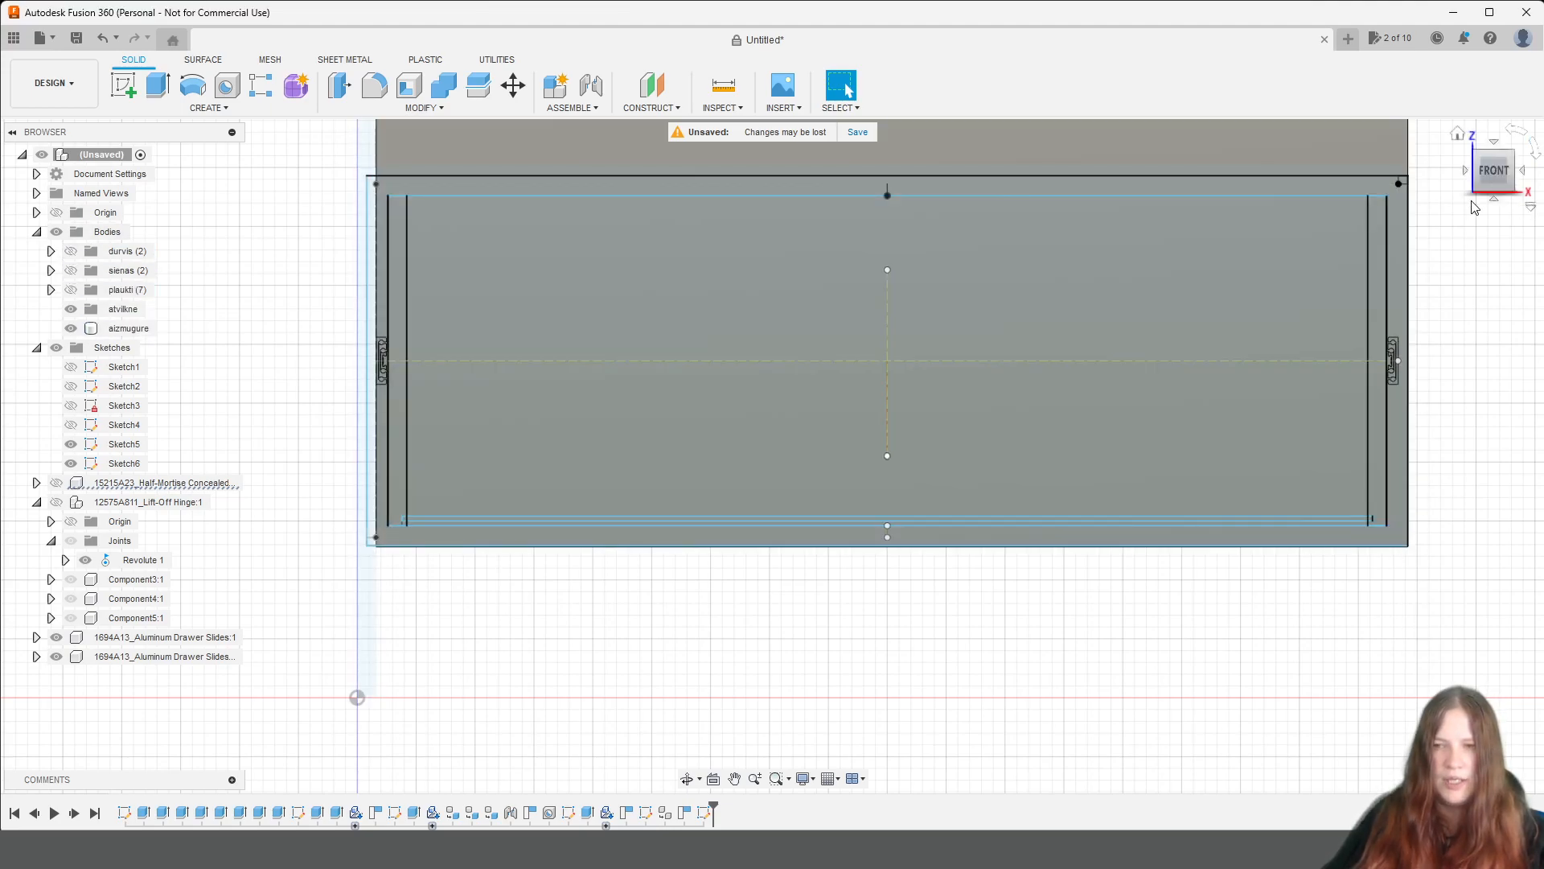
left_click_drag(1486, 170, 1533, 192)
scroll(1103, 478, "down", 5)
scroll(1194, 522, "down", 1)
middle_click_drag(1194, 522, 934, 403)
scroll(920, 435, "up", 5)
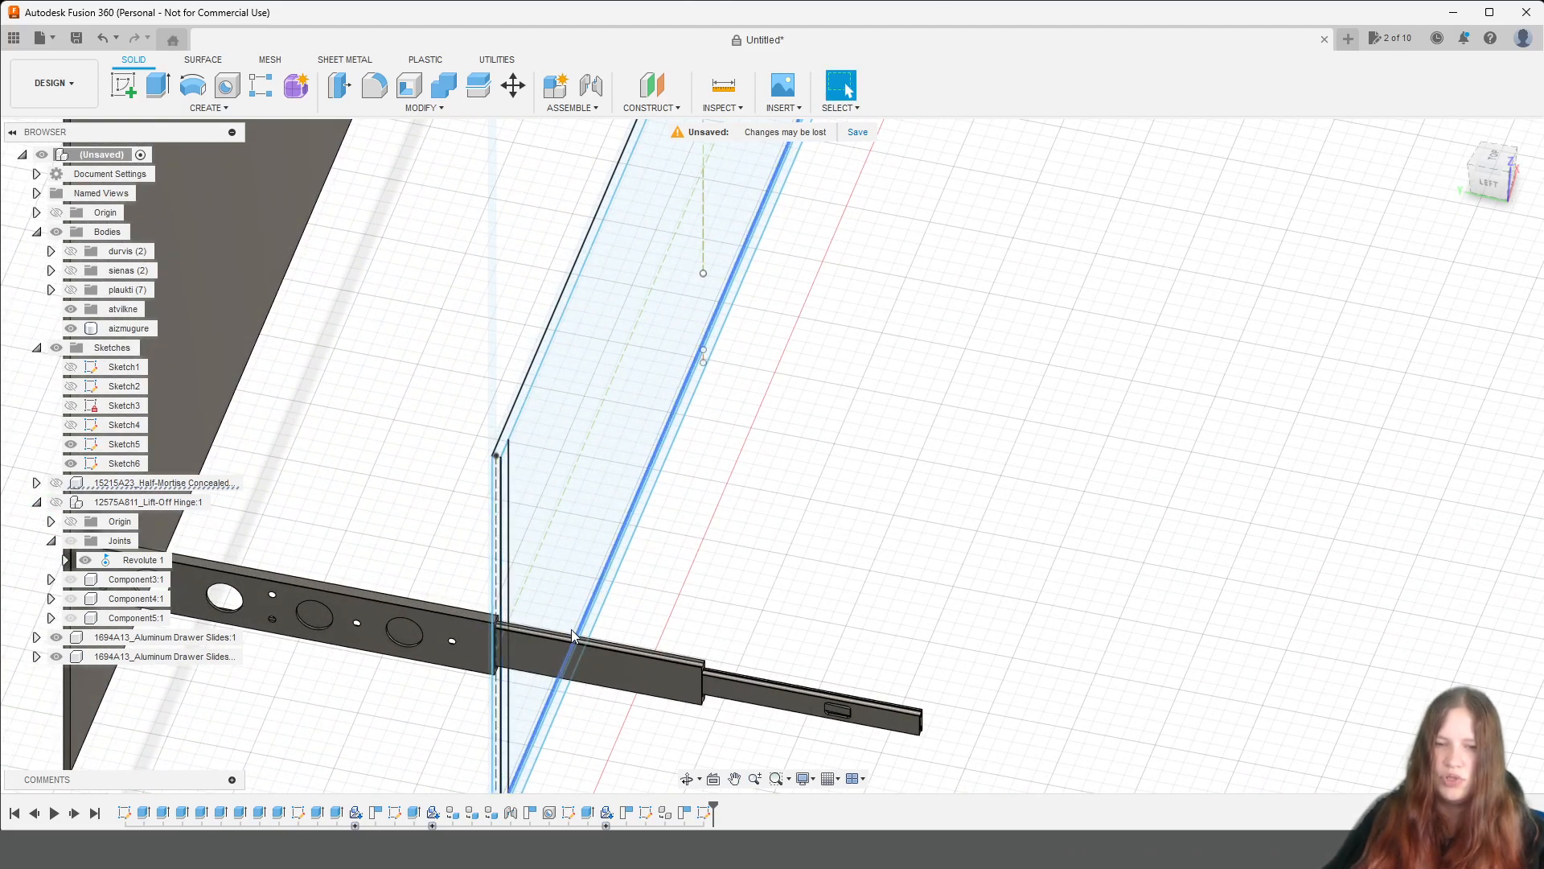
scroll(1038, 599, "down", 3)
middle_click_drag(1024, 629, 1007, 503)
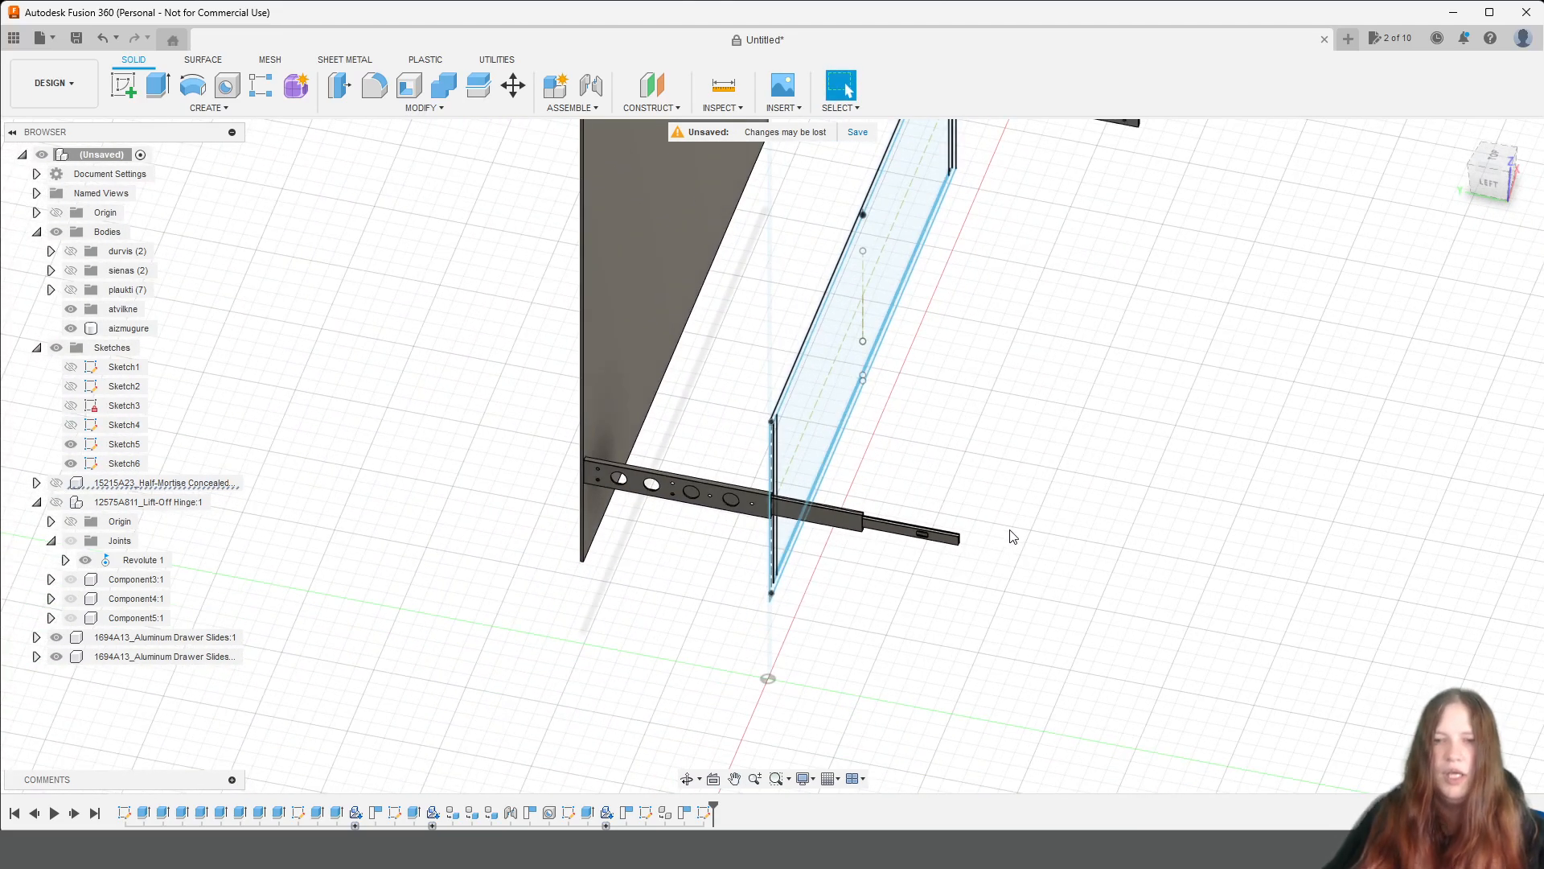
left_click(1517, 195)
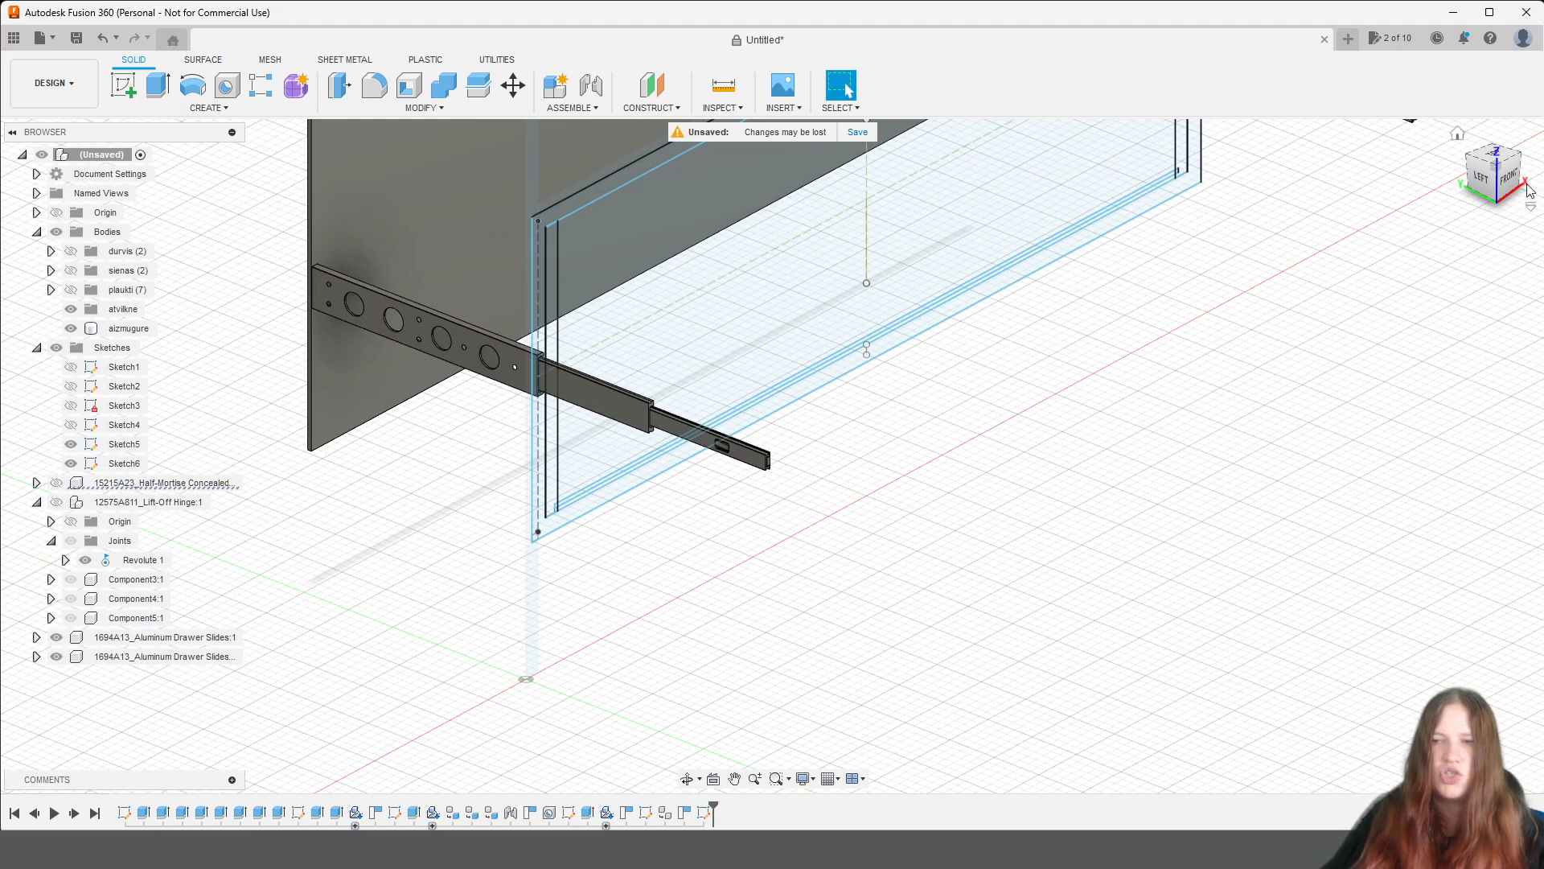
left_click(1503, 179)
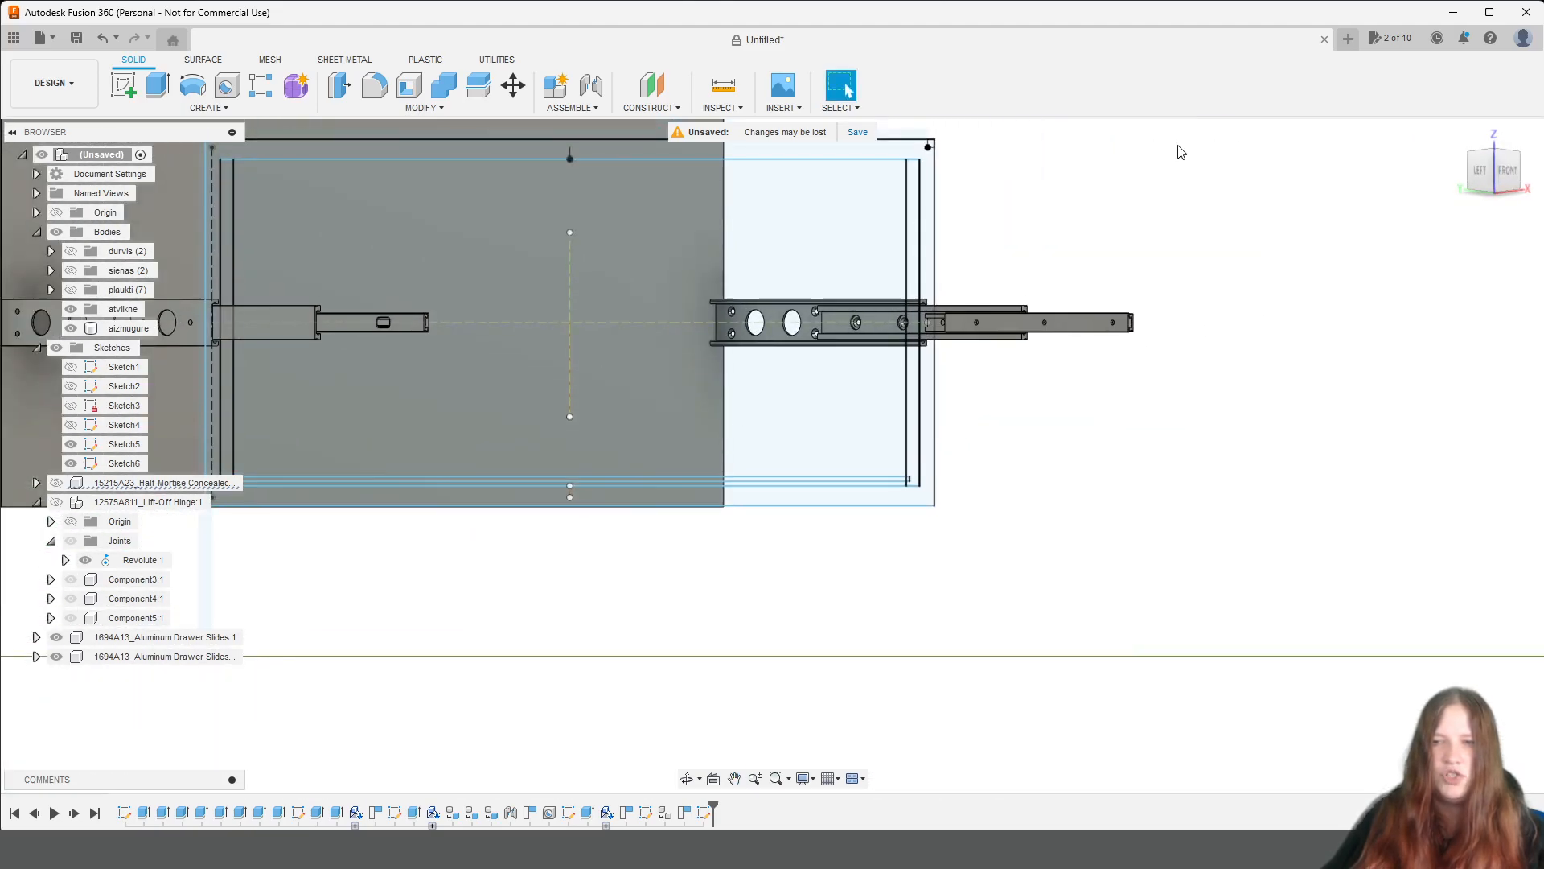
left_click_drag(1491, 179, 1470, 195)
scroll(526, 499, "down", 4)
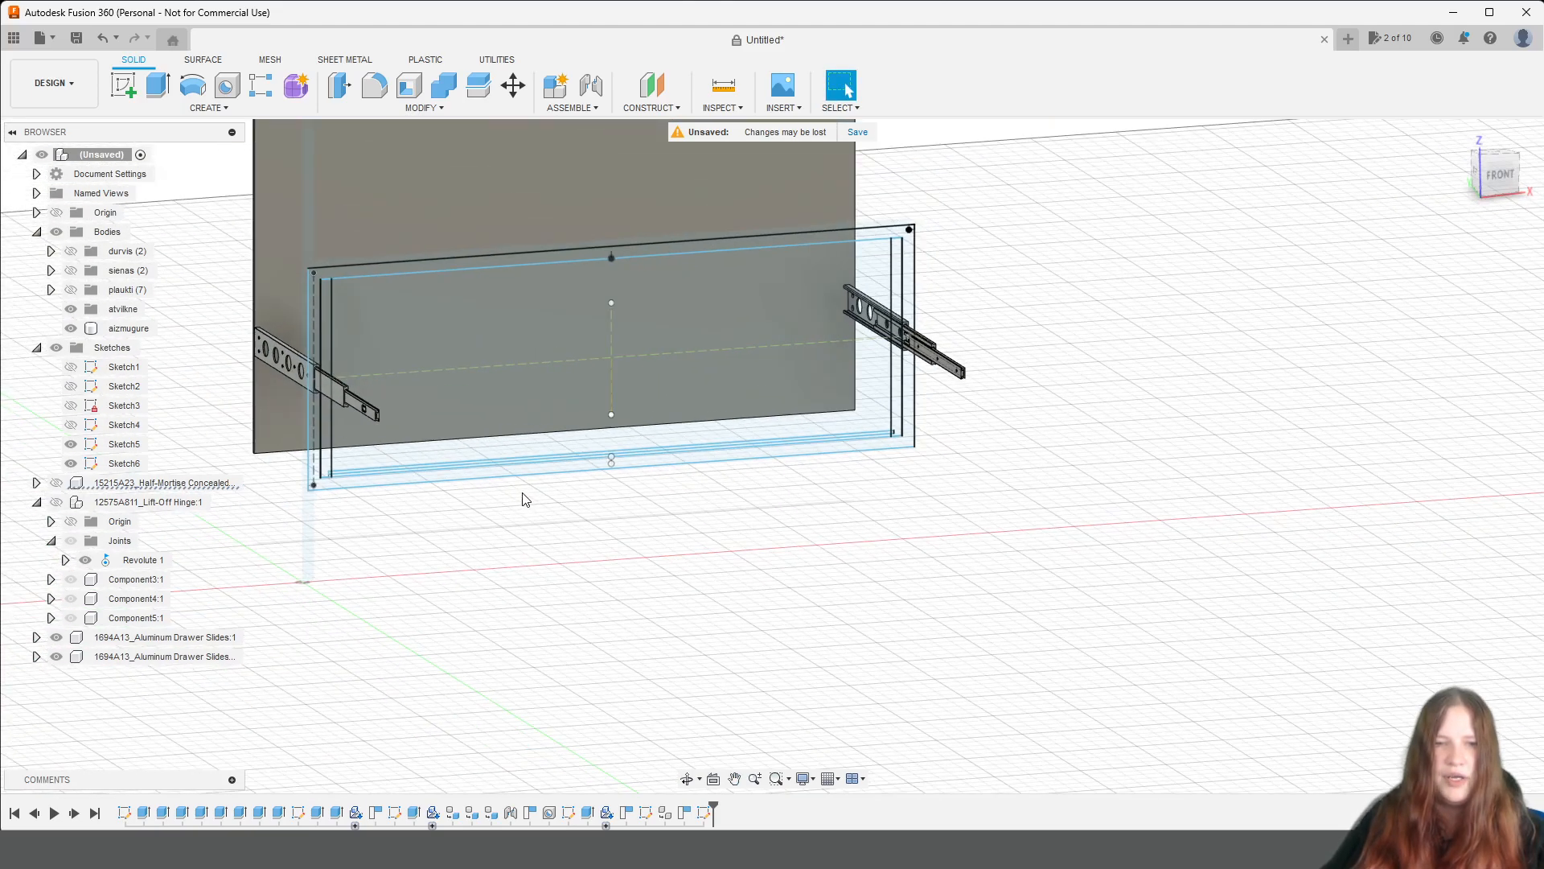
Select all the sketch profiles inside the drawer front outline, including the side, bottom panel and small corner regions.
scroll(406, 294, "up", 3)
scroll(371, 325, "up", 4)
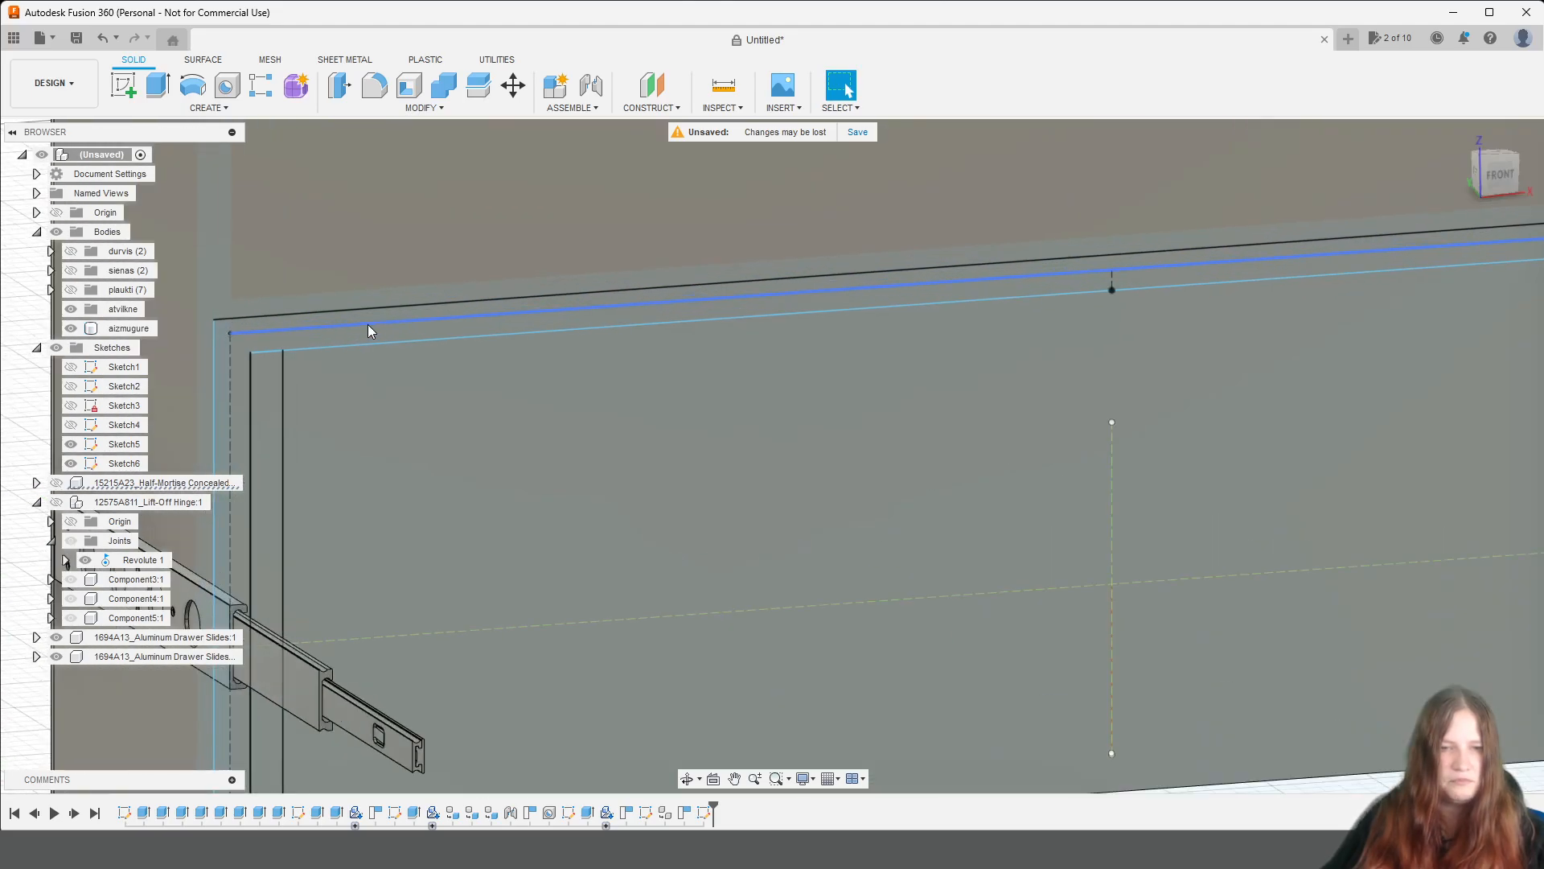
left_click(316, 336)
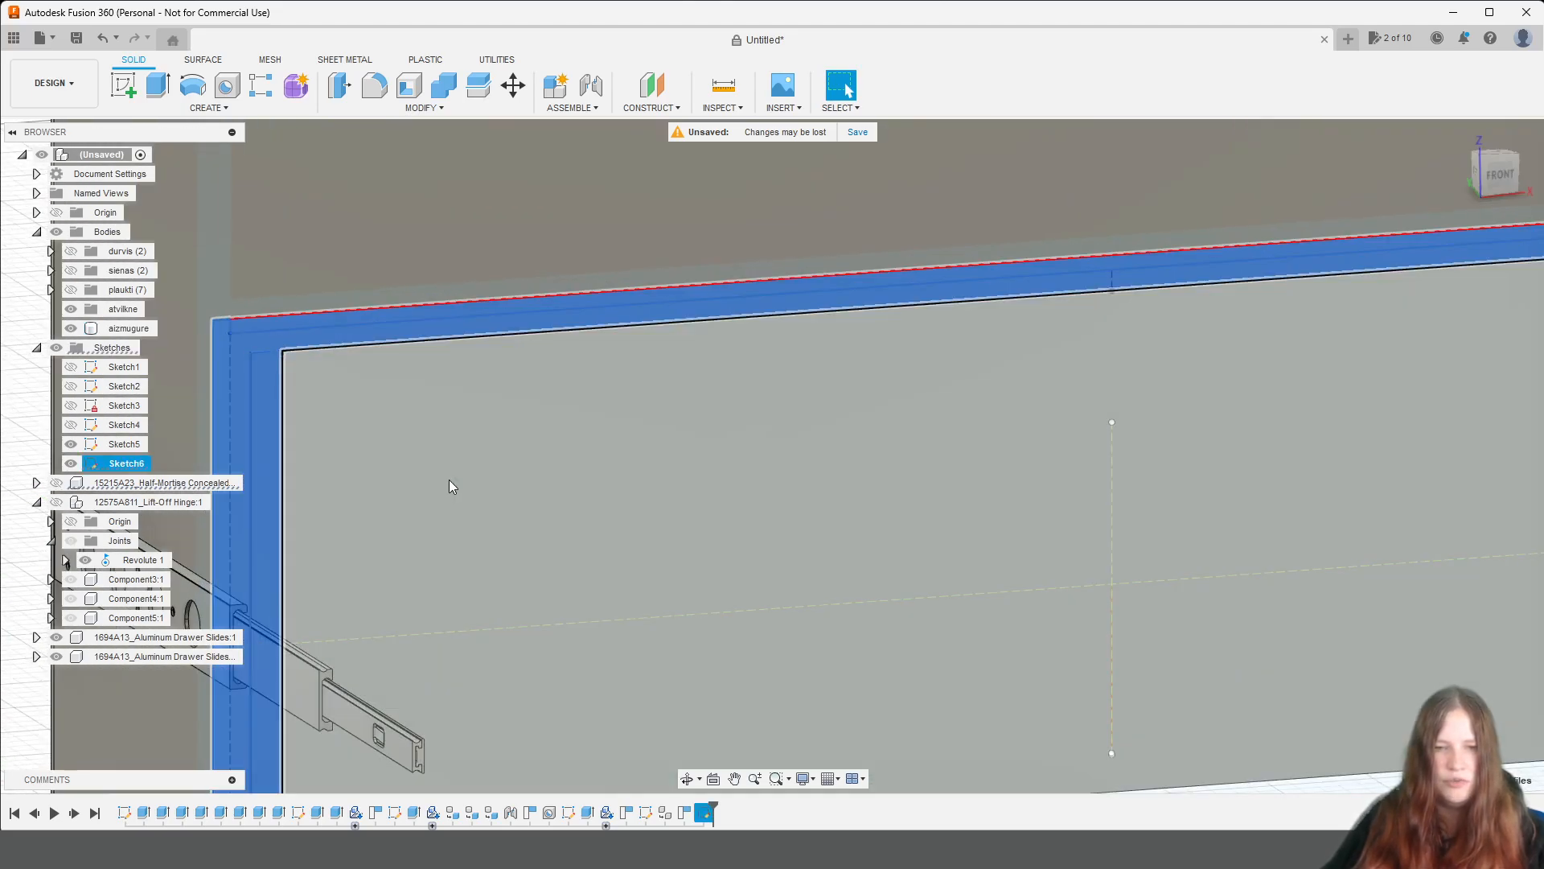
scroll(827, 640, "down", 6)
middle_click_drag(1102, 652, 773, 488)
left_click(773, 487, "ctrl")
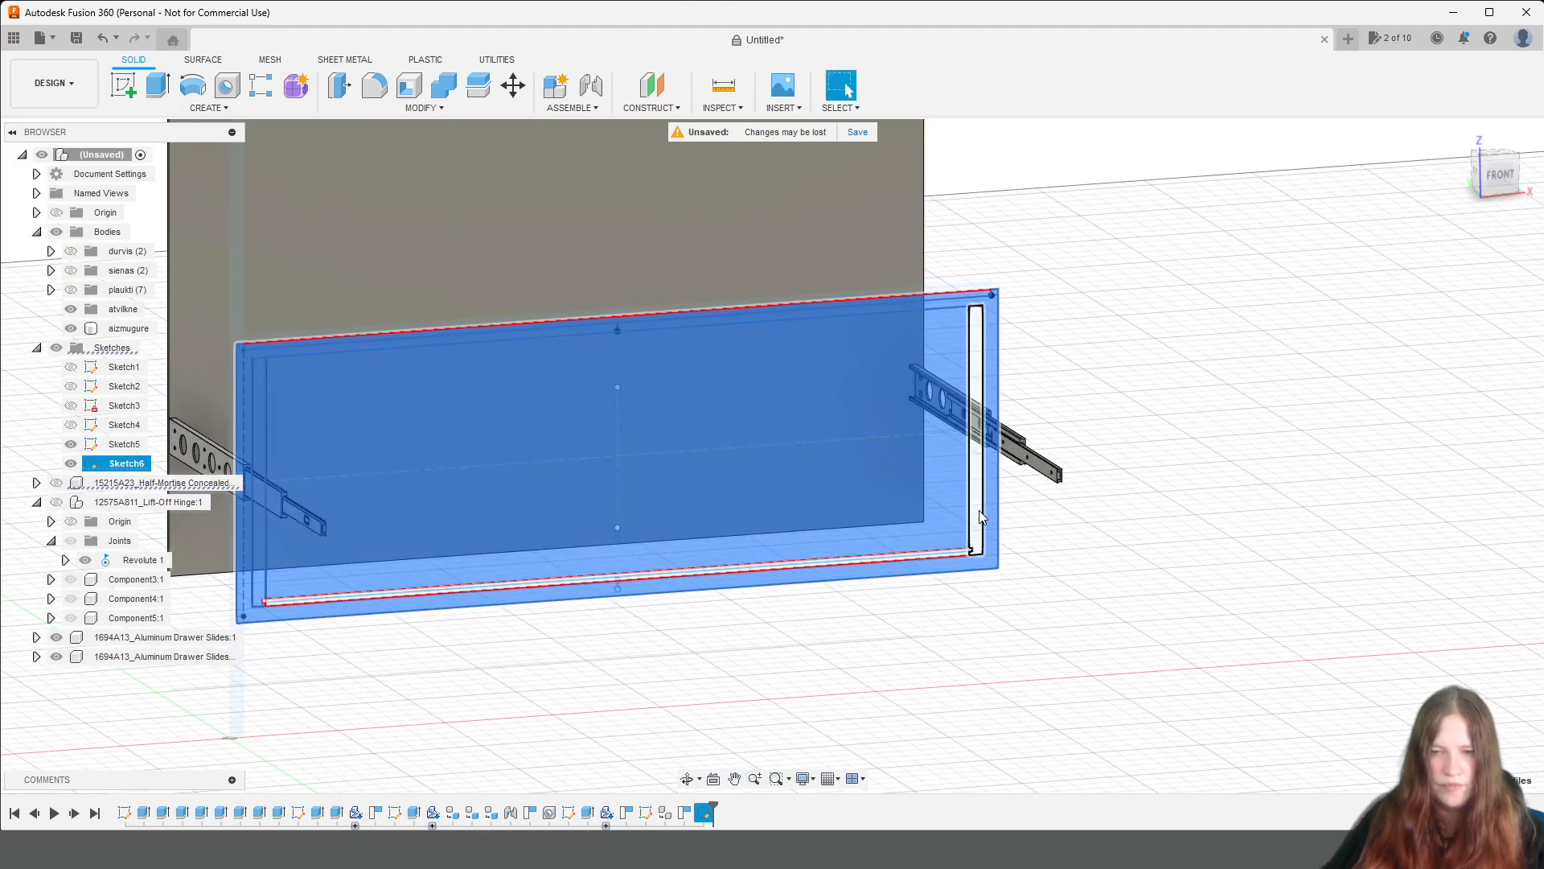
scroll(977, 518, "up", 5)
scroll(959, 557, "down", 3)
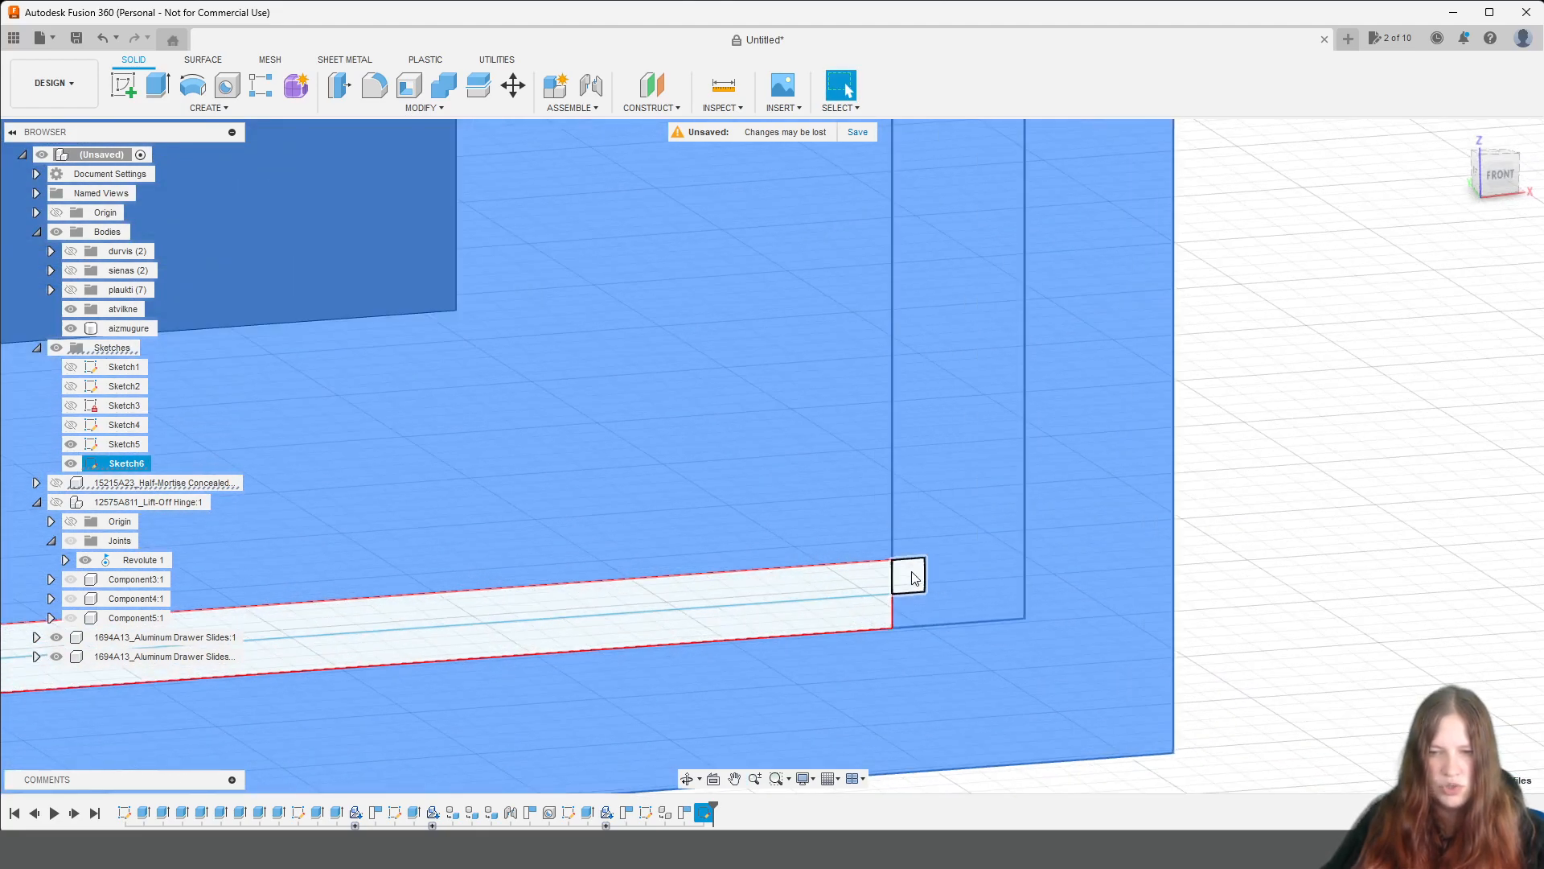
scroll(706, 643, "down", 2)
scroll(706, 643, "down", 3)
middle_click_drag(448, 639, 1329, 555)
key("Escape")
scroll(877, 493, "up", 3)
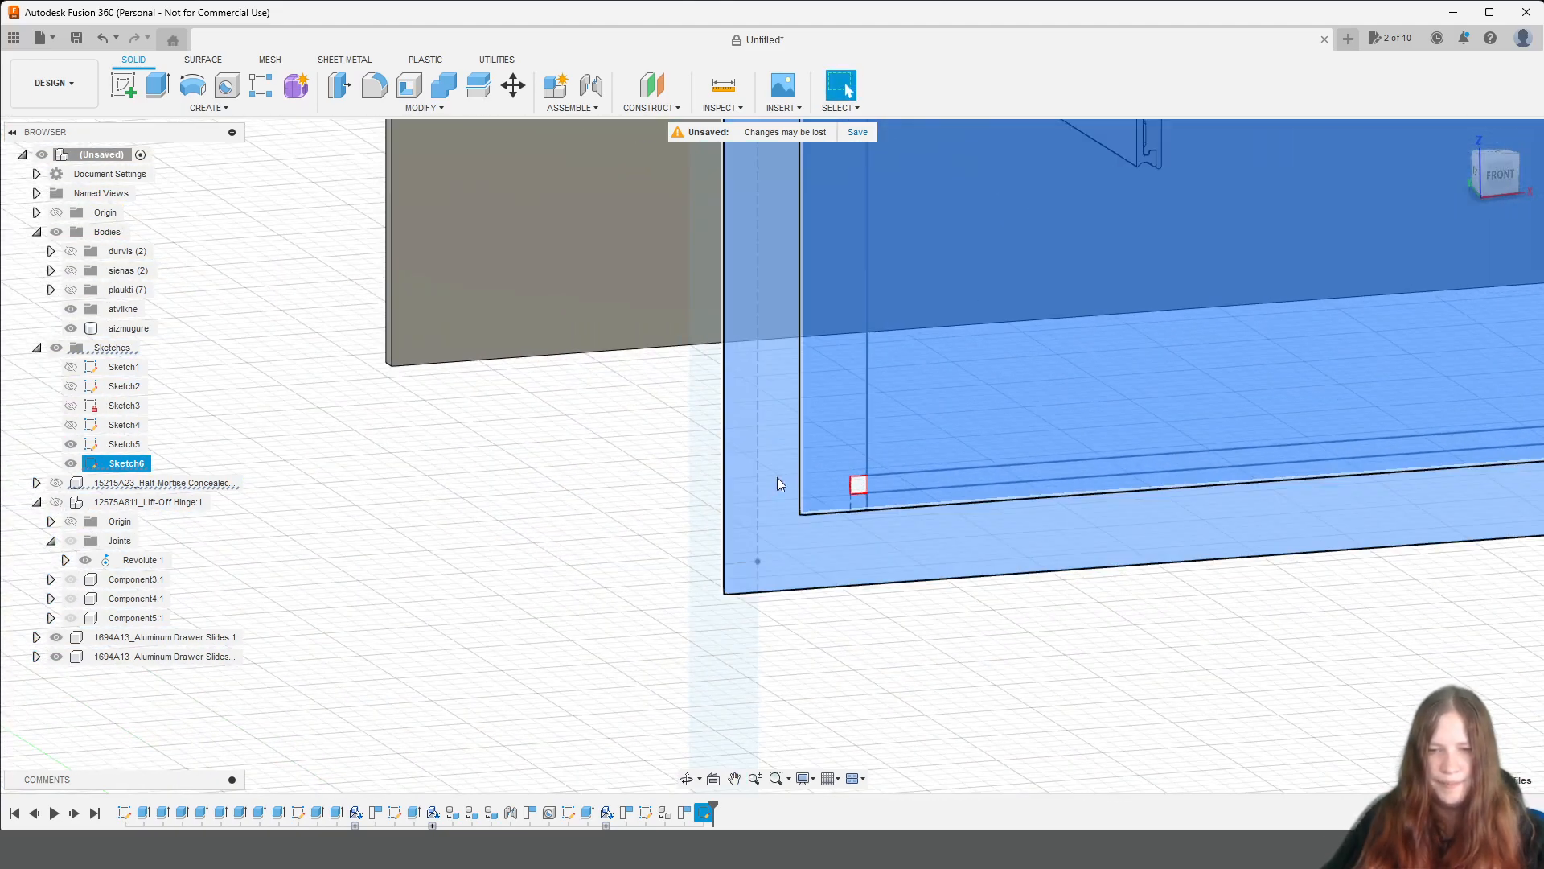
scroll(876, 492, "down", 5)
scroll(1118, 373, "up", 3)
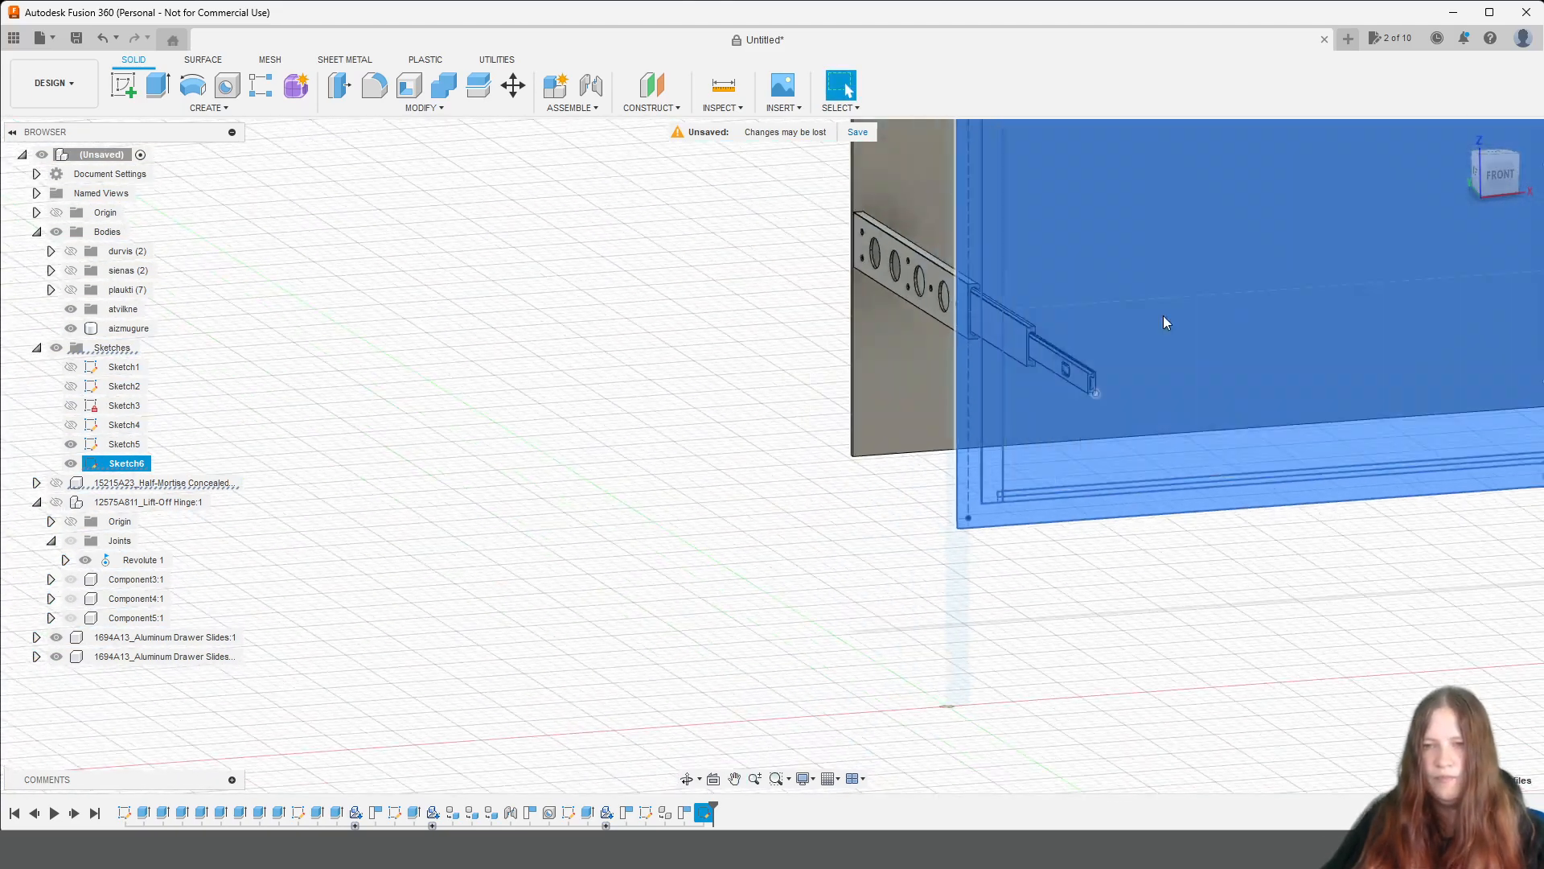
Start extruding the selected drawer front profiles from a 250 mm offset, with the distance set to biezums.
left_click(1483, 178)
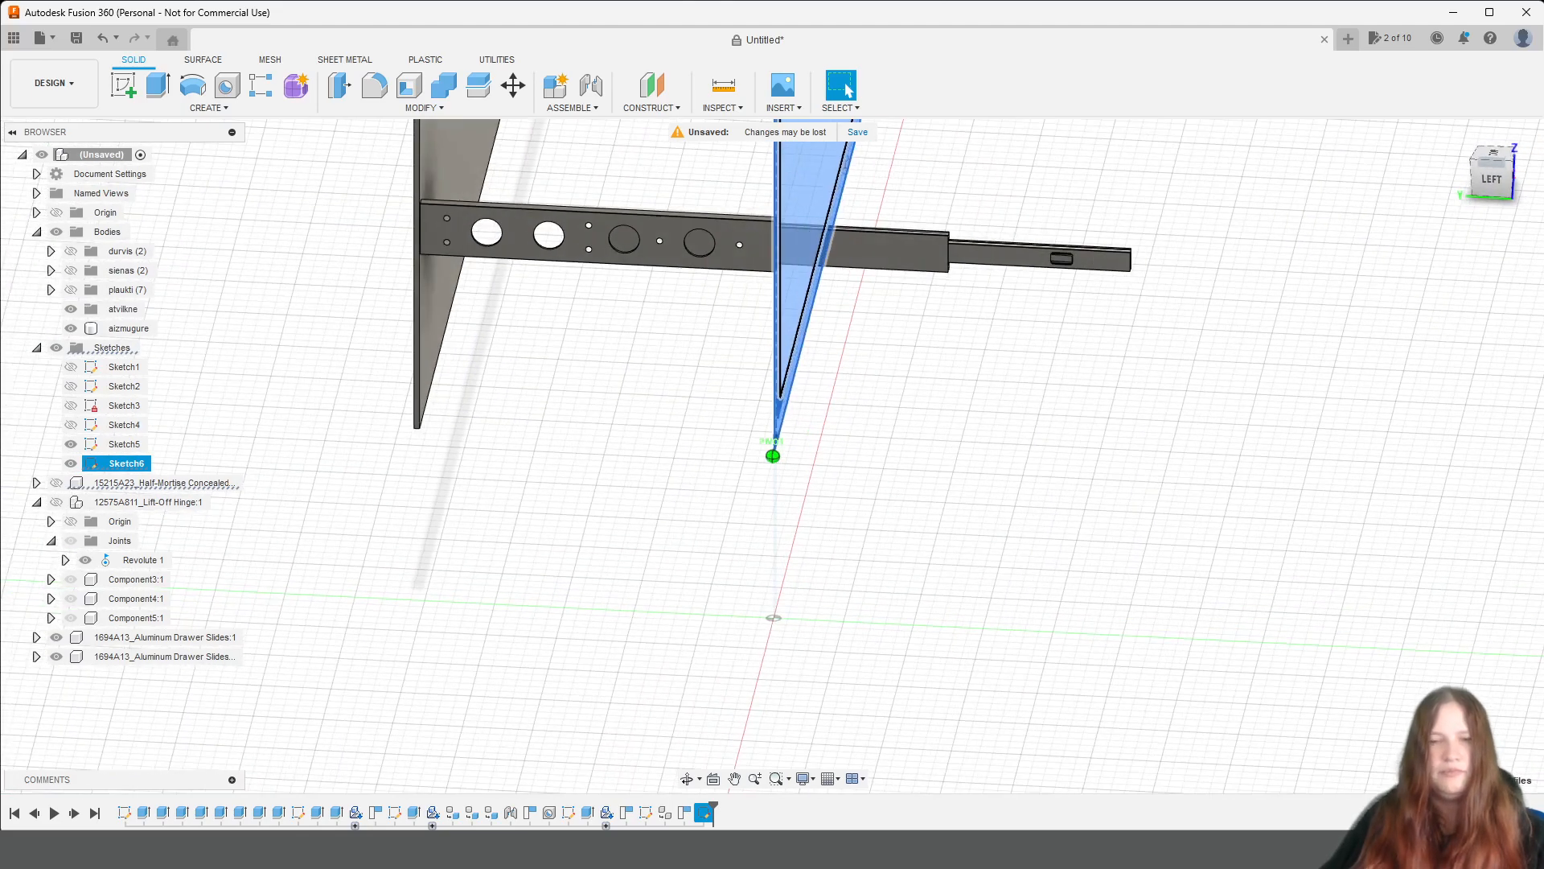
key("Escape")
scroll(819, 360, "down", 4)
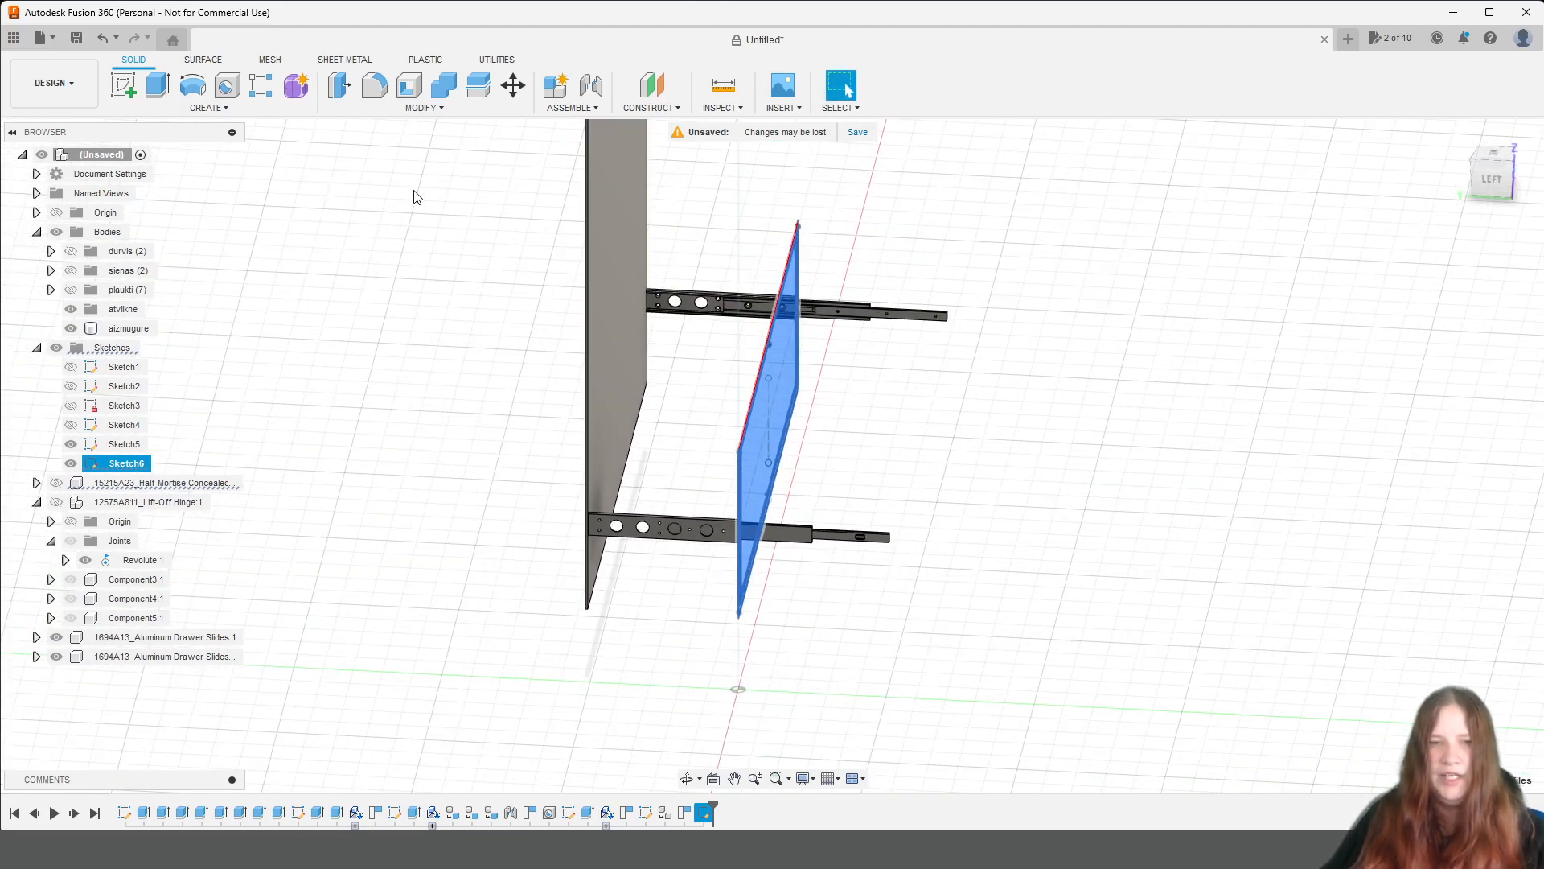
left_click(159, 88)
left_click(1469, 300)
left_click(1476, 337)
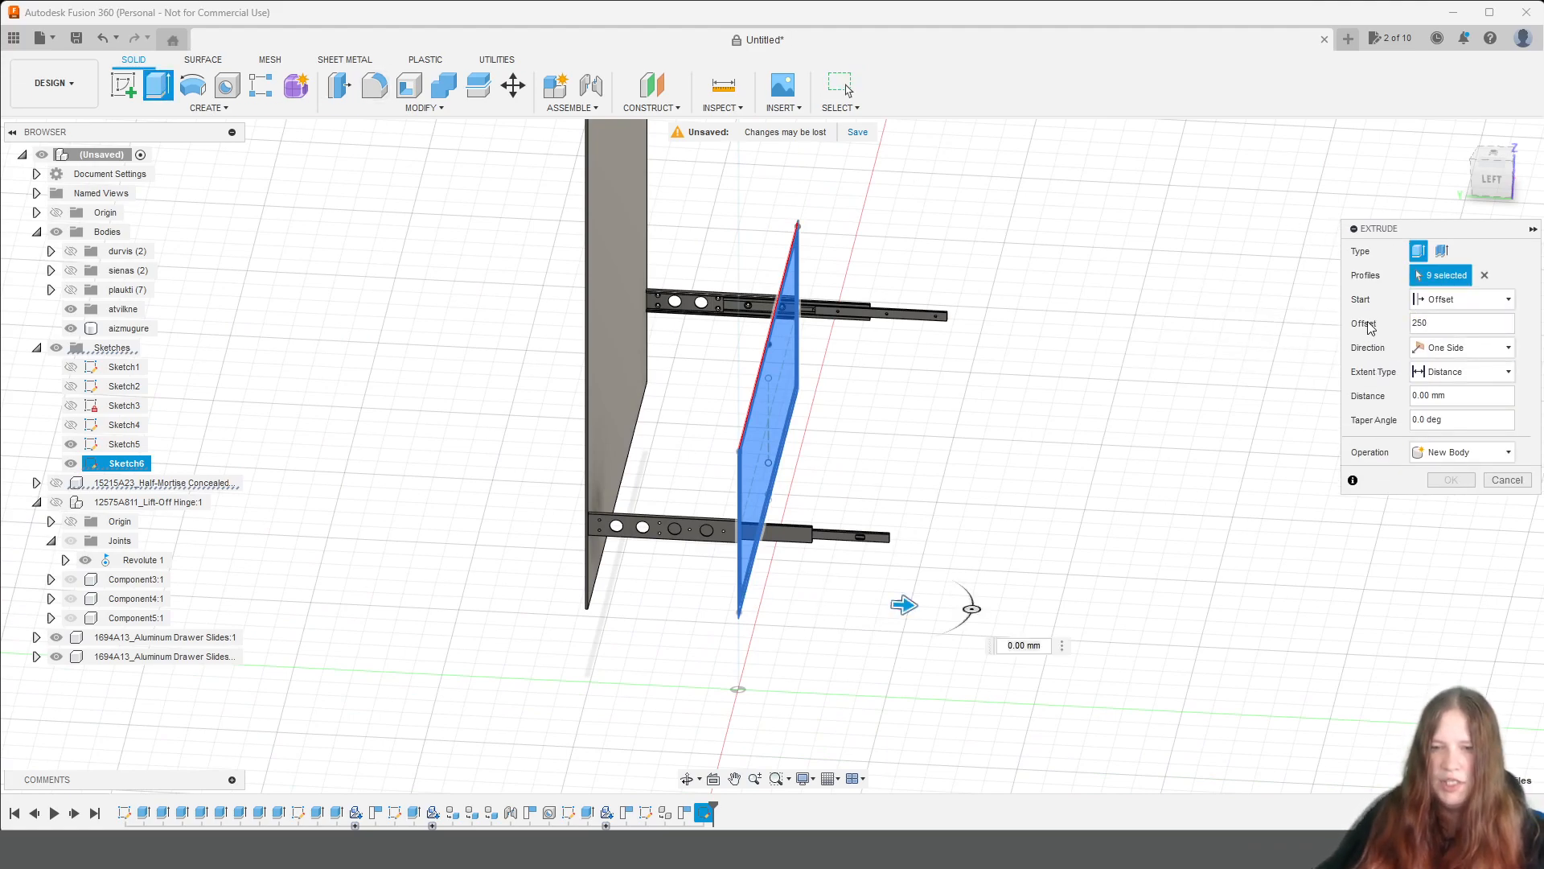
type("biezums")
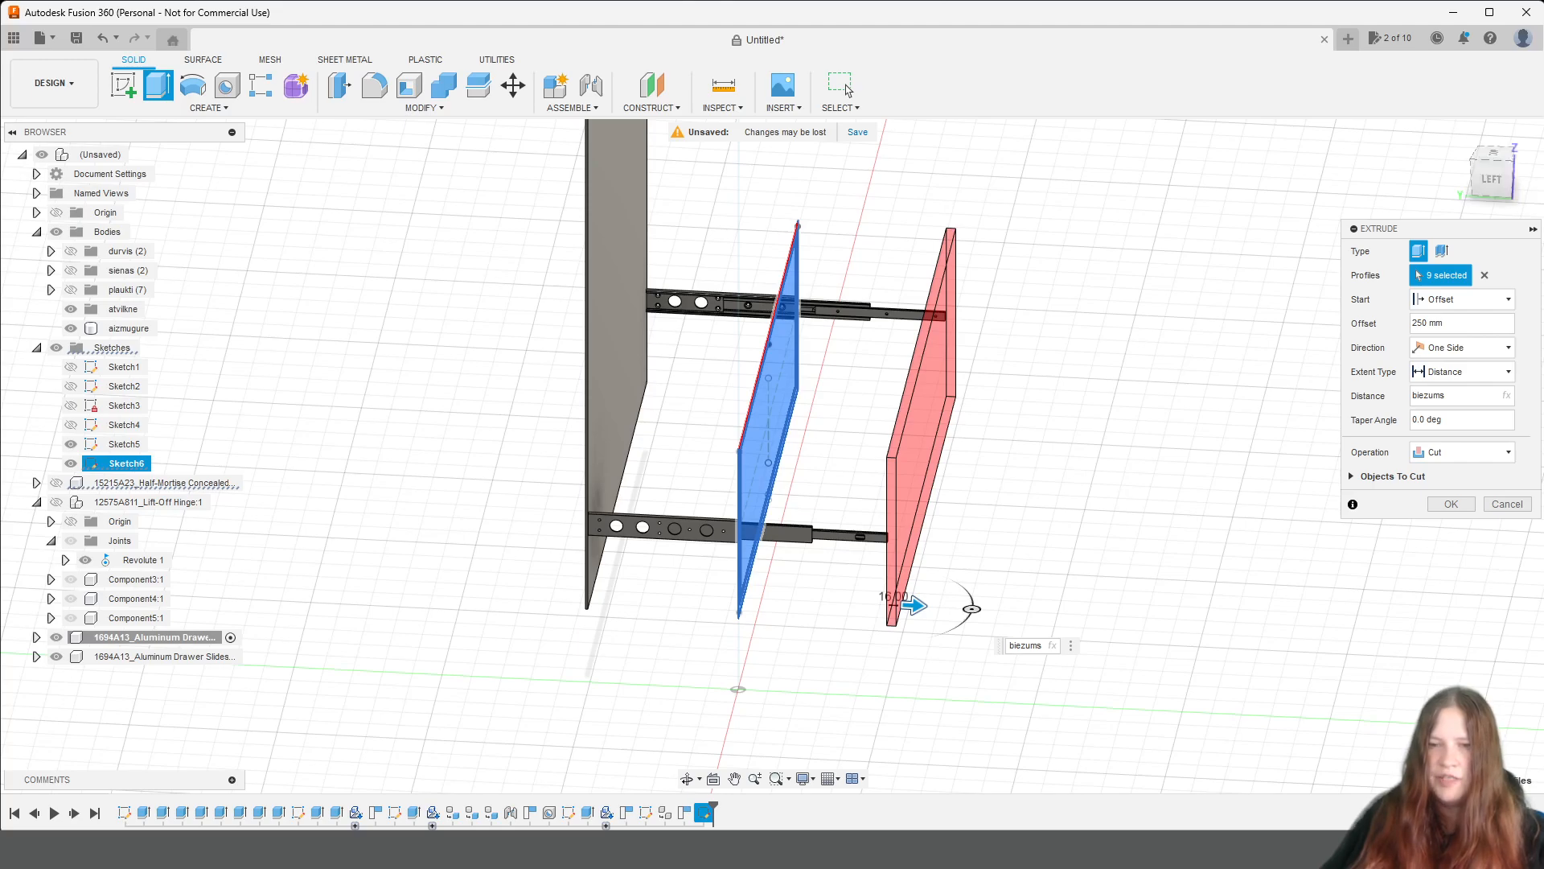
Set the drawer front's extrude start offset to 252 mm and check its position against the end of the extended slide.
scroll(893, 592, "down", 3)
scroll(911, 578, "up", 8)
middle_click_drag(909, 580, 1159, 364)
left_click(1492, 179)
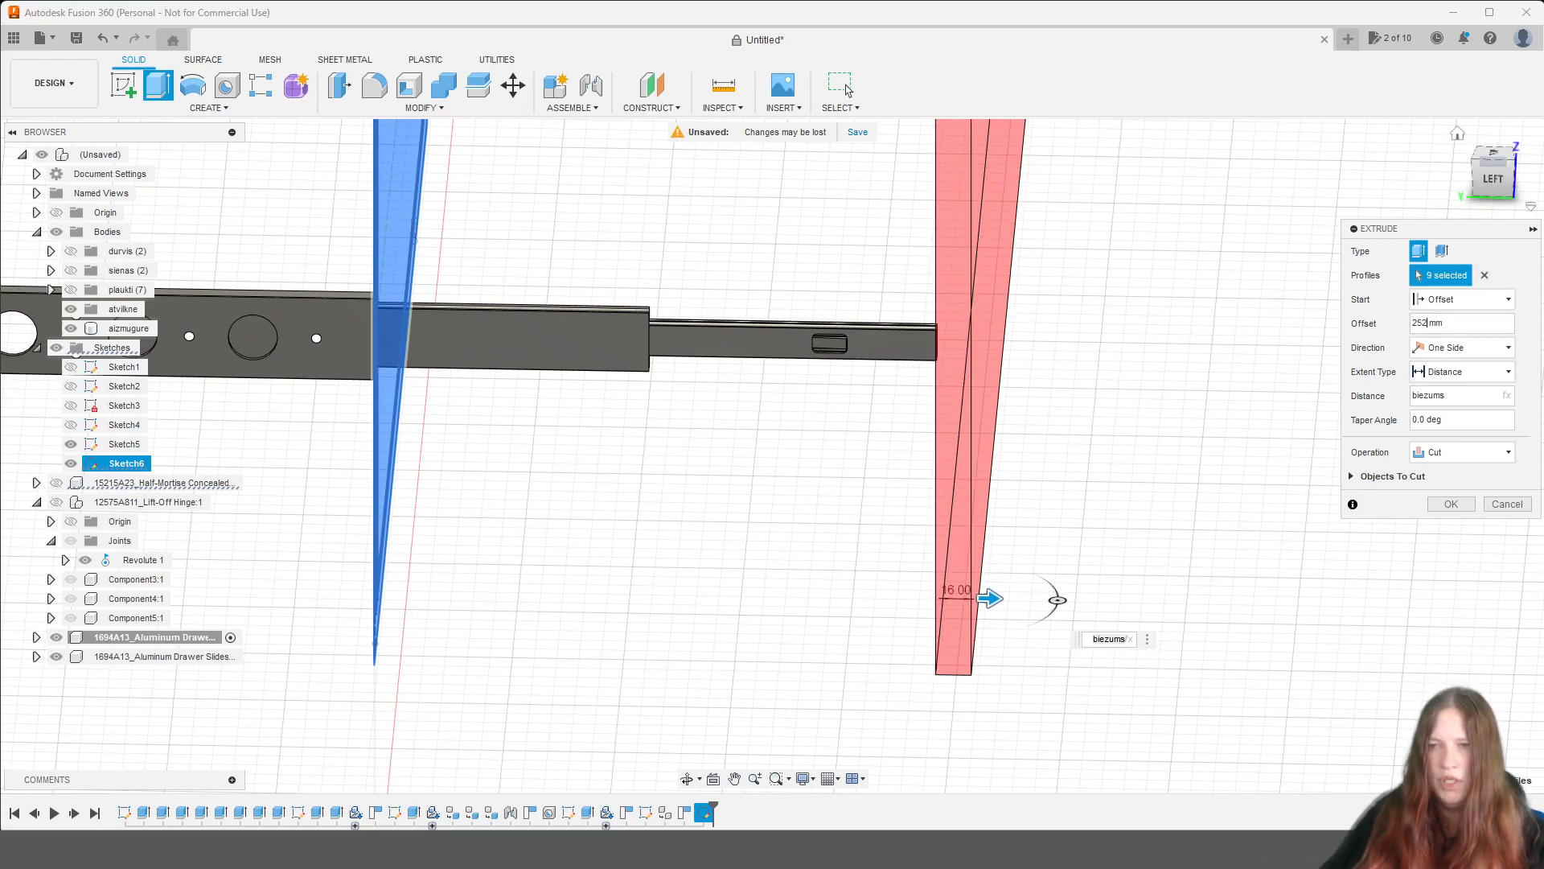
mouse_move(1494, 190)
left_mouse_down()
mouse_move(1518, 185)
mouse_move(1499, 189)
left_mouse_up()
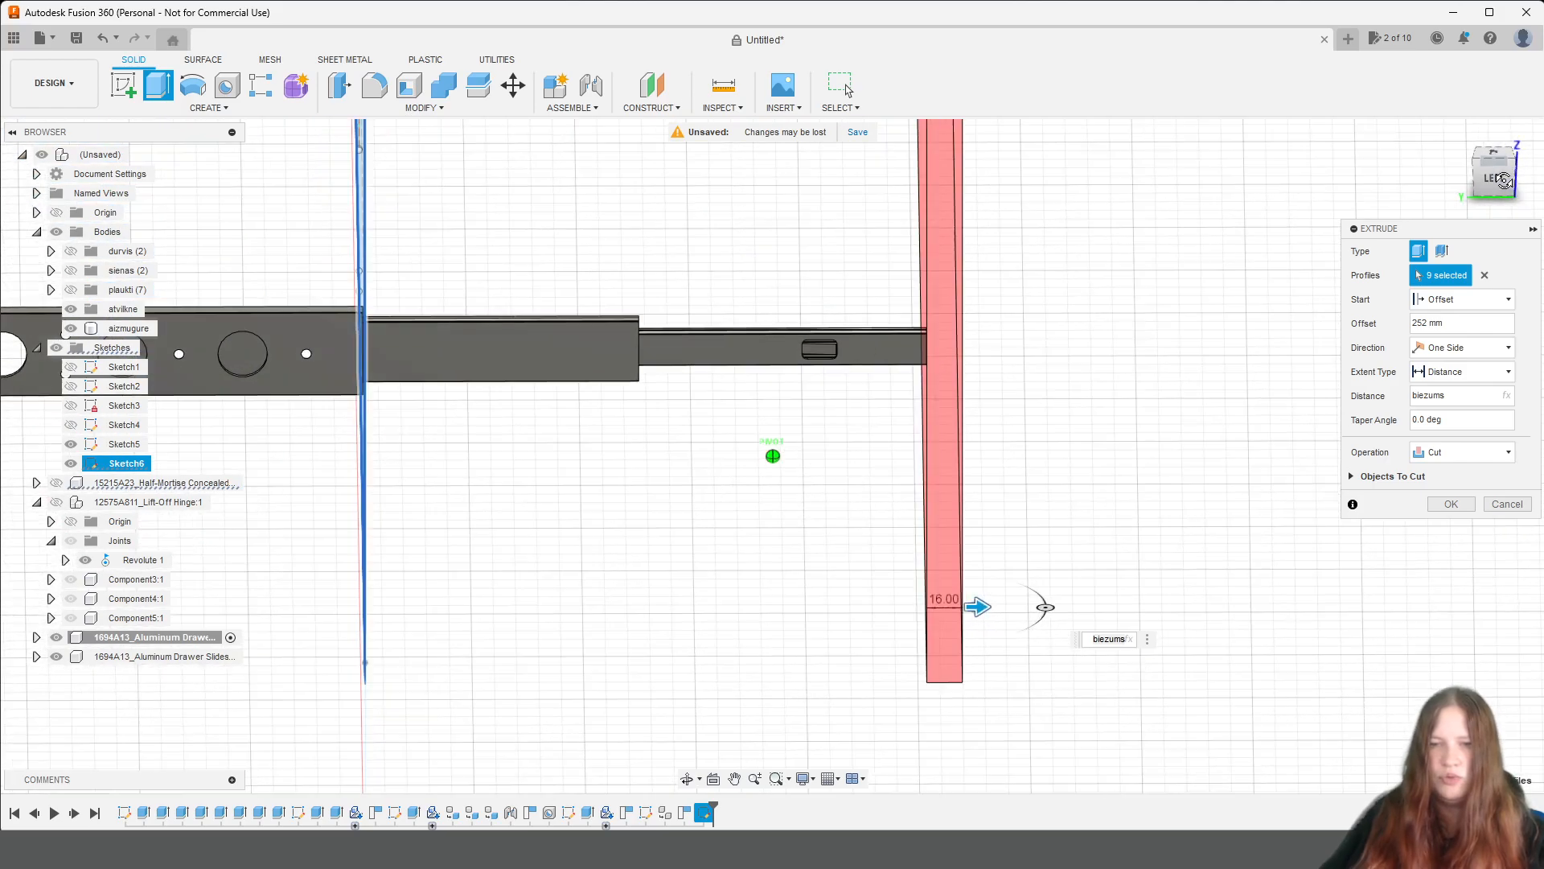
scroll(1234, 276, "up", 5)
middle_click_drag(970, 469, 1221, 348)
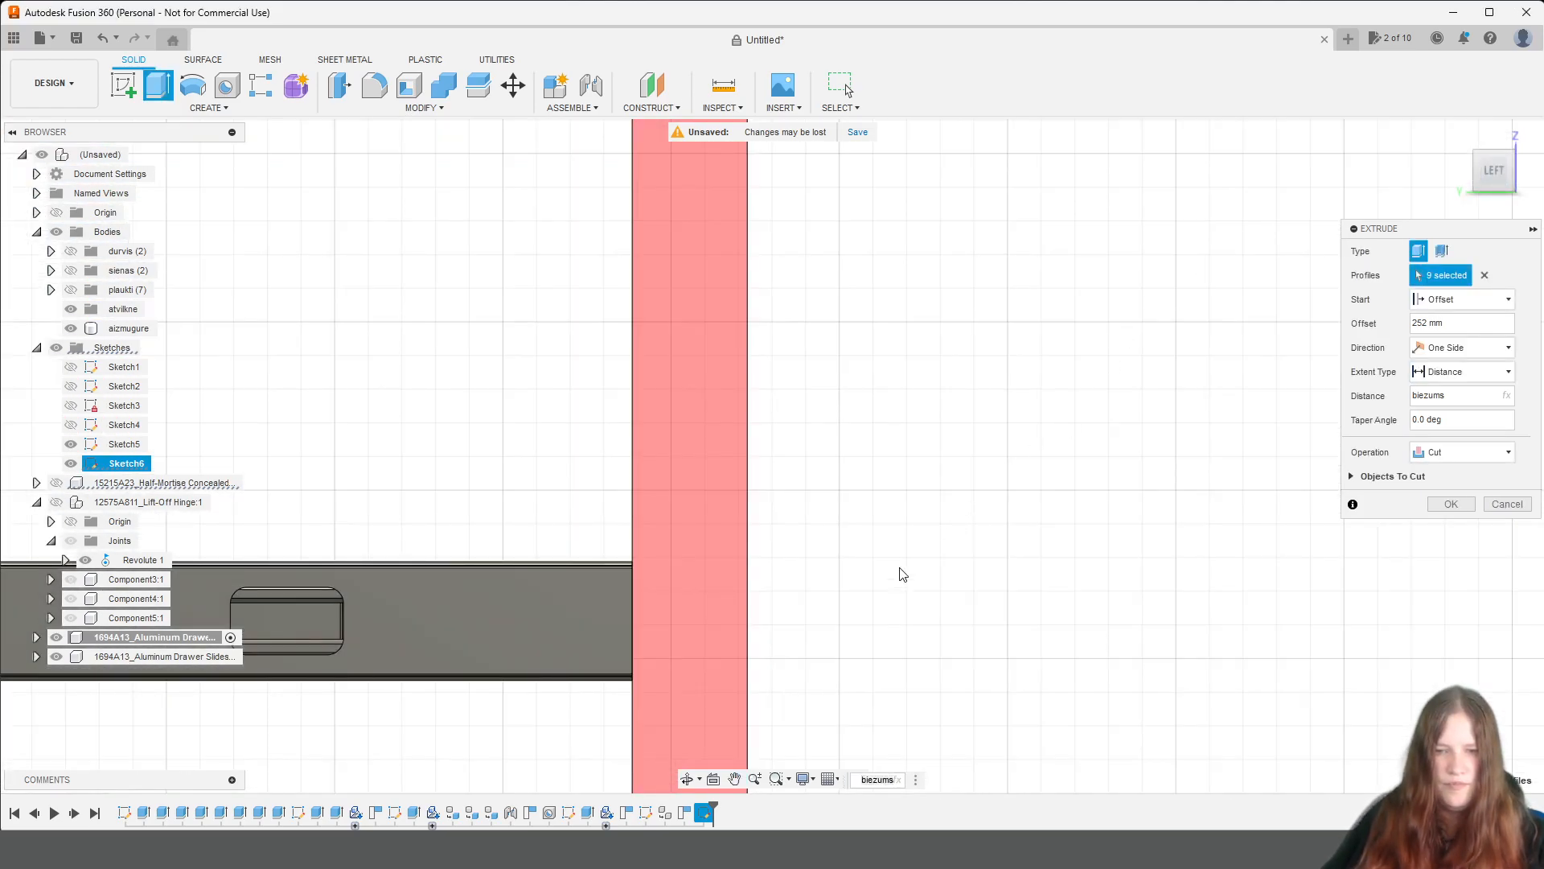
Finish extruding the drawer front as a new body.
left_click(1415, 448)
left_click(1448, 508)
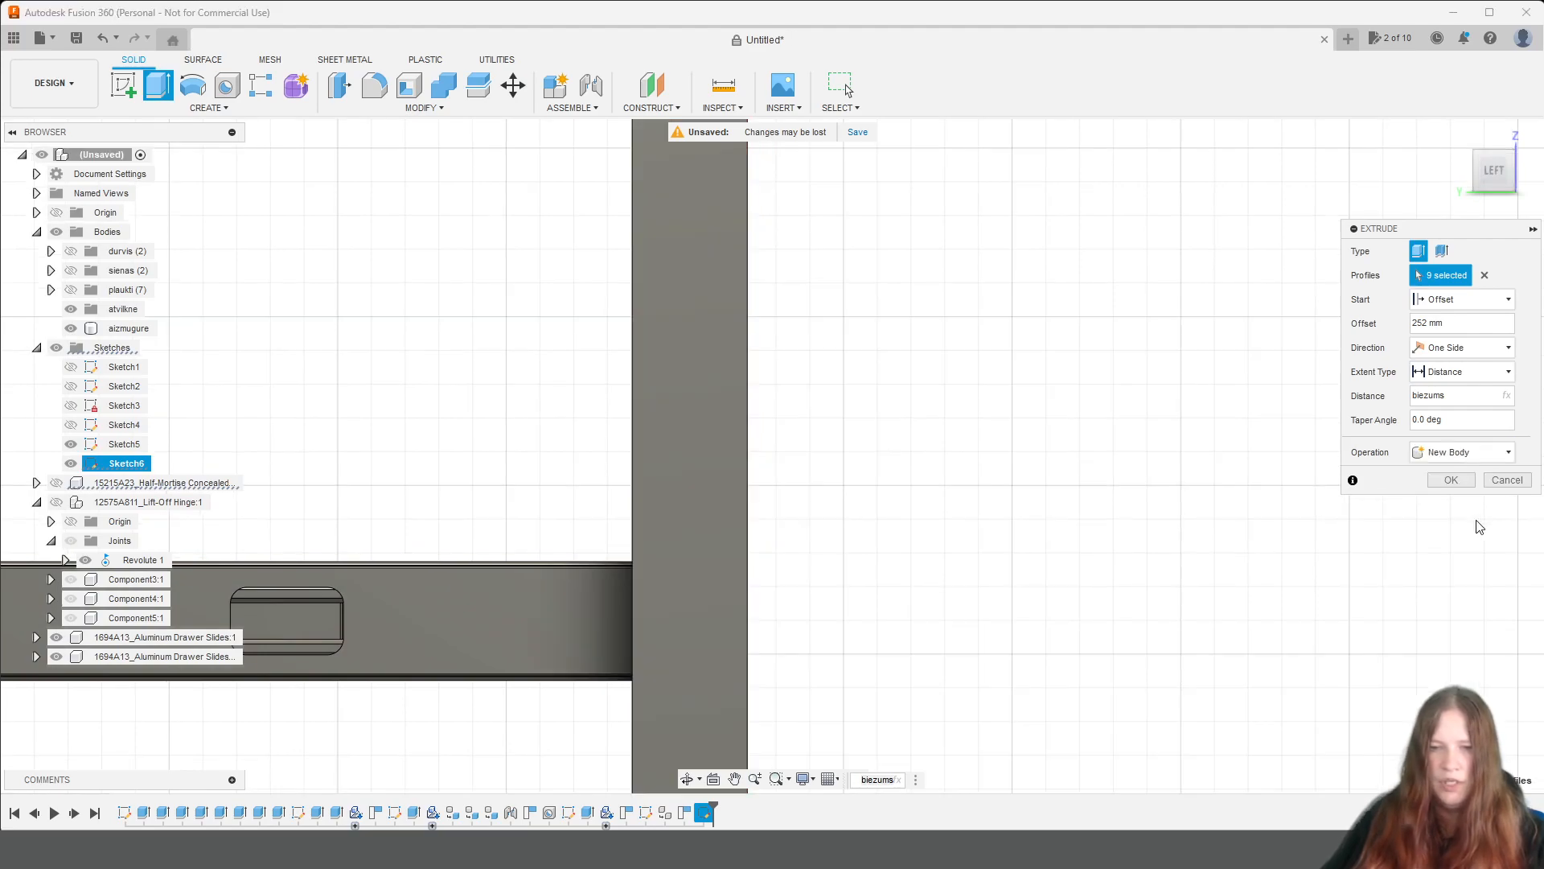
scroll(904, 467, "down", 5)
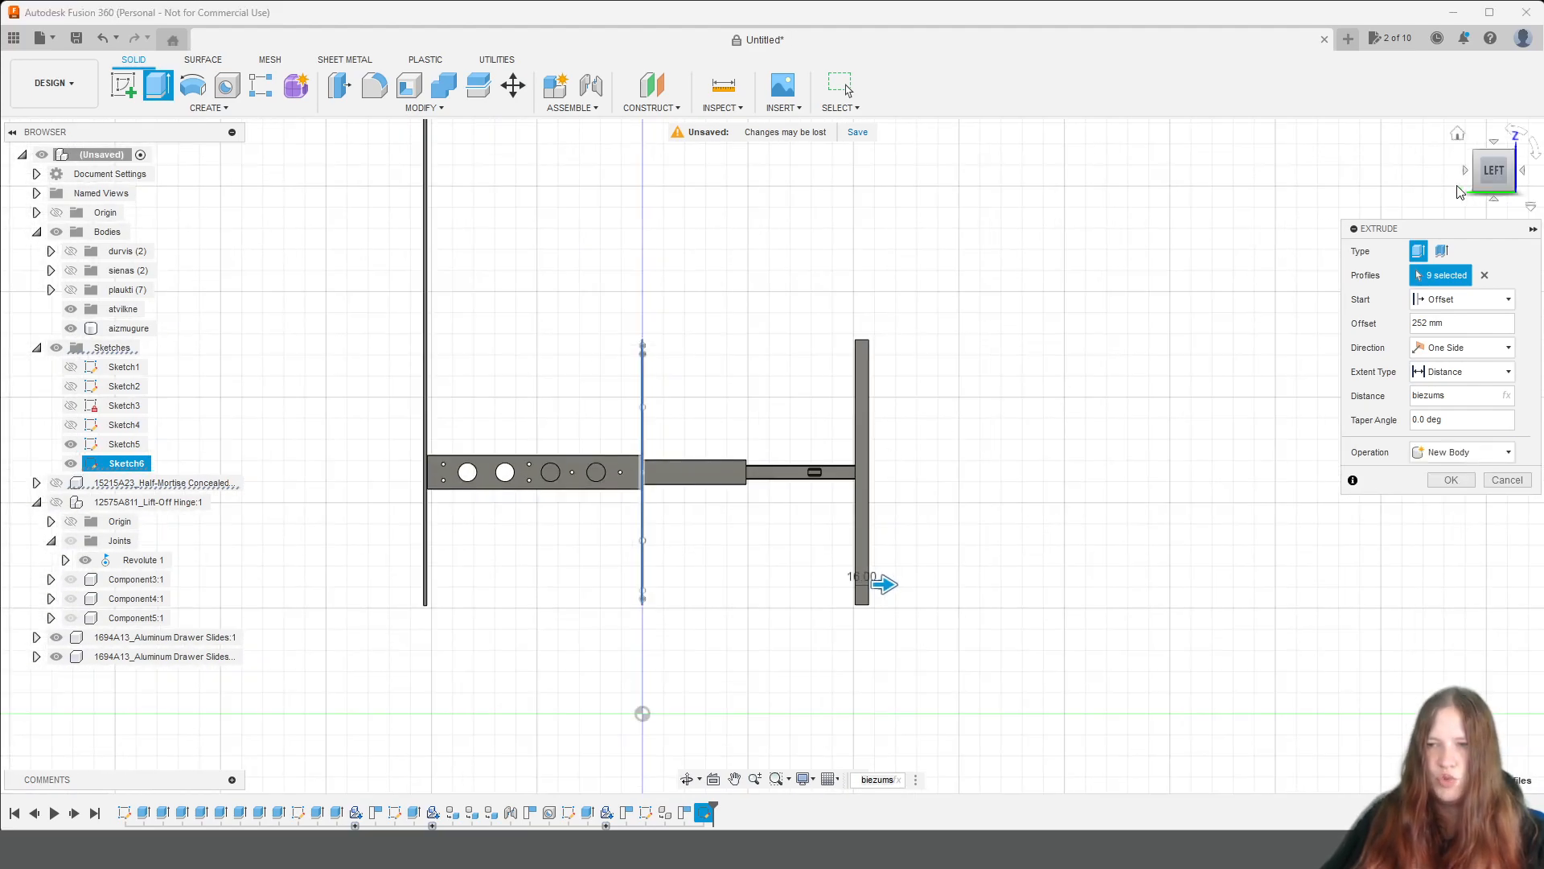
left_click_drag(1501, 197, 1502, 242)
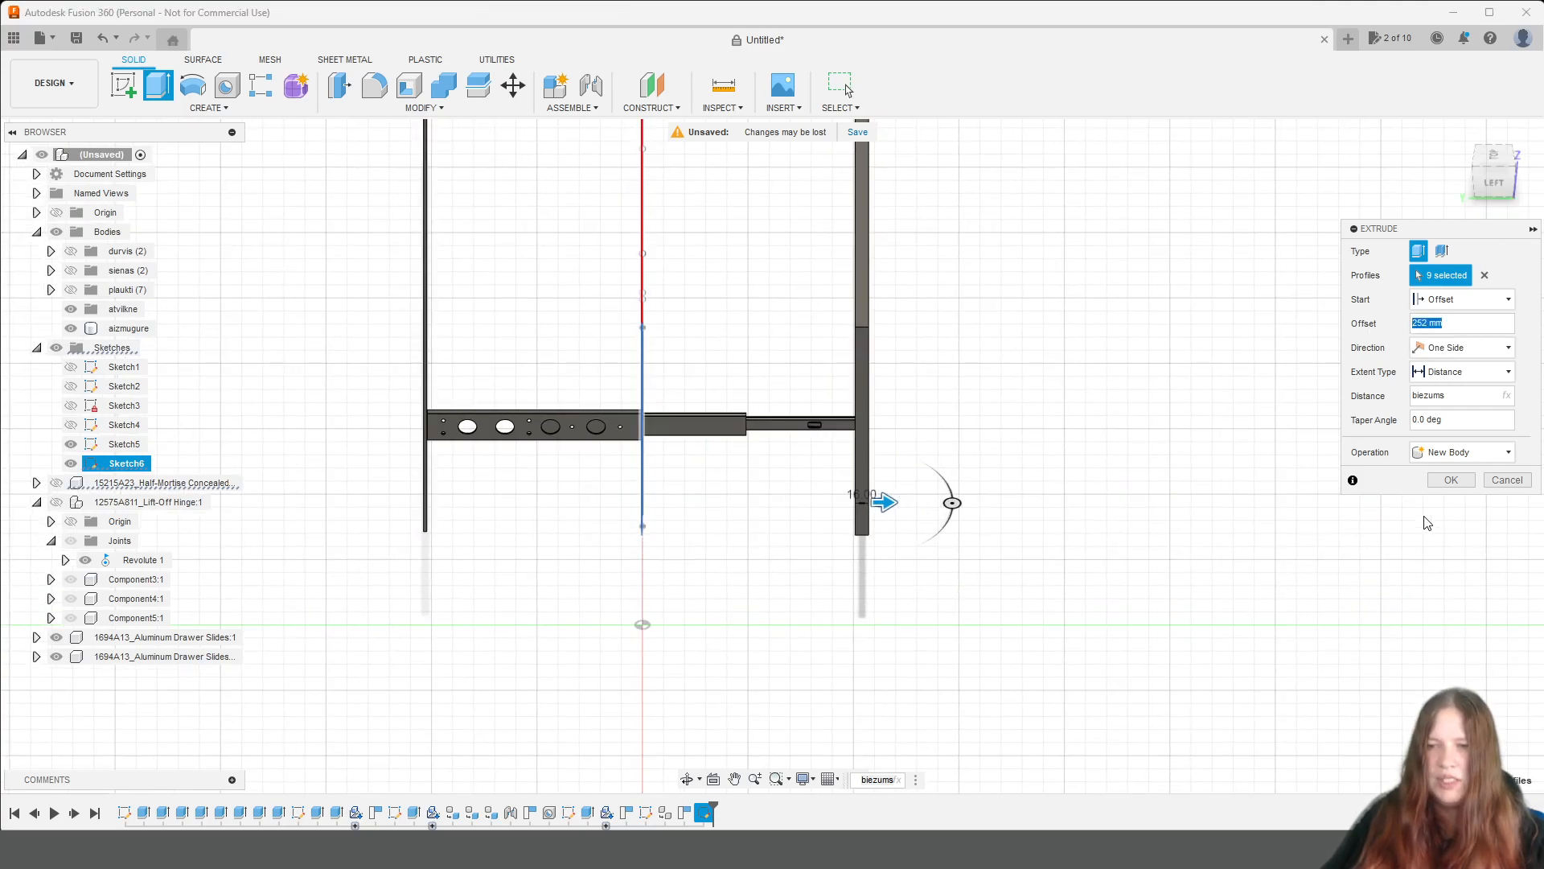
left_click(1447, 482)
Show the drawer sketch again and inspect it behind the front from the home view.
scroll(984, 609, "down", 3)
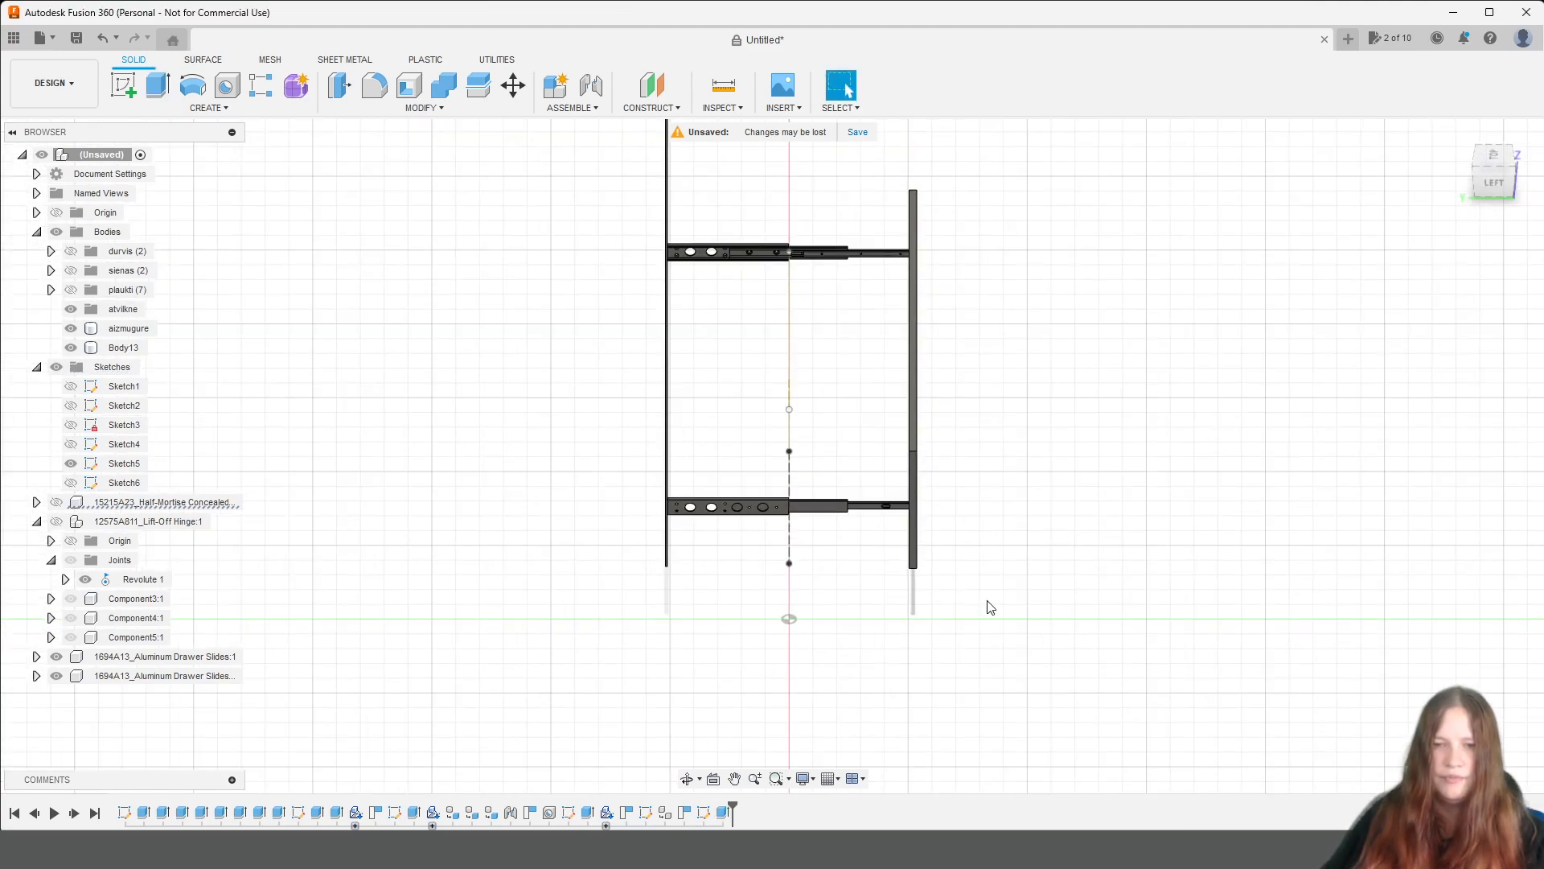
scroll(809, 404, "up", 3)
left_click(71, 483)
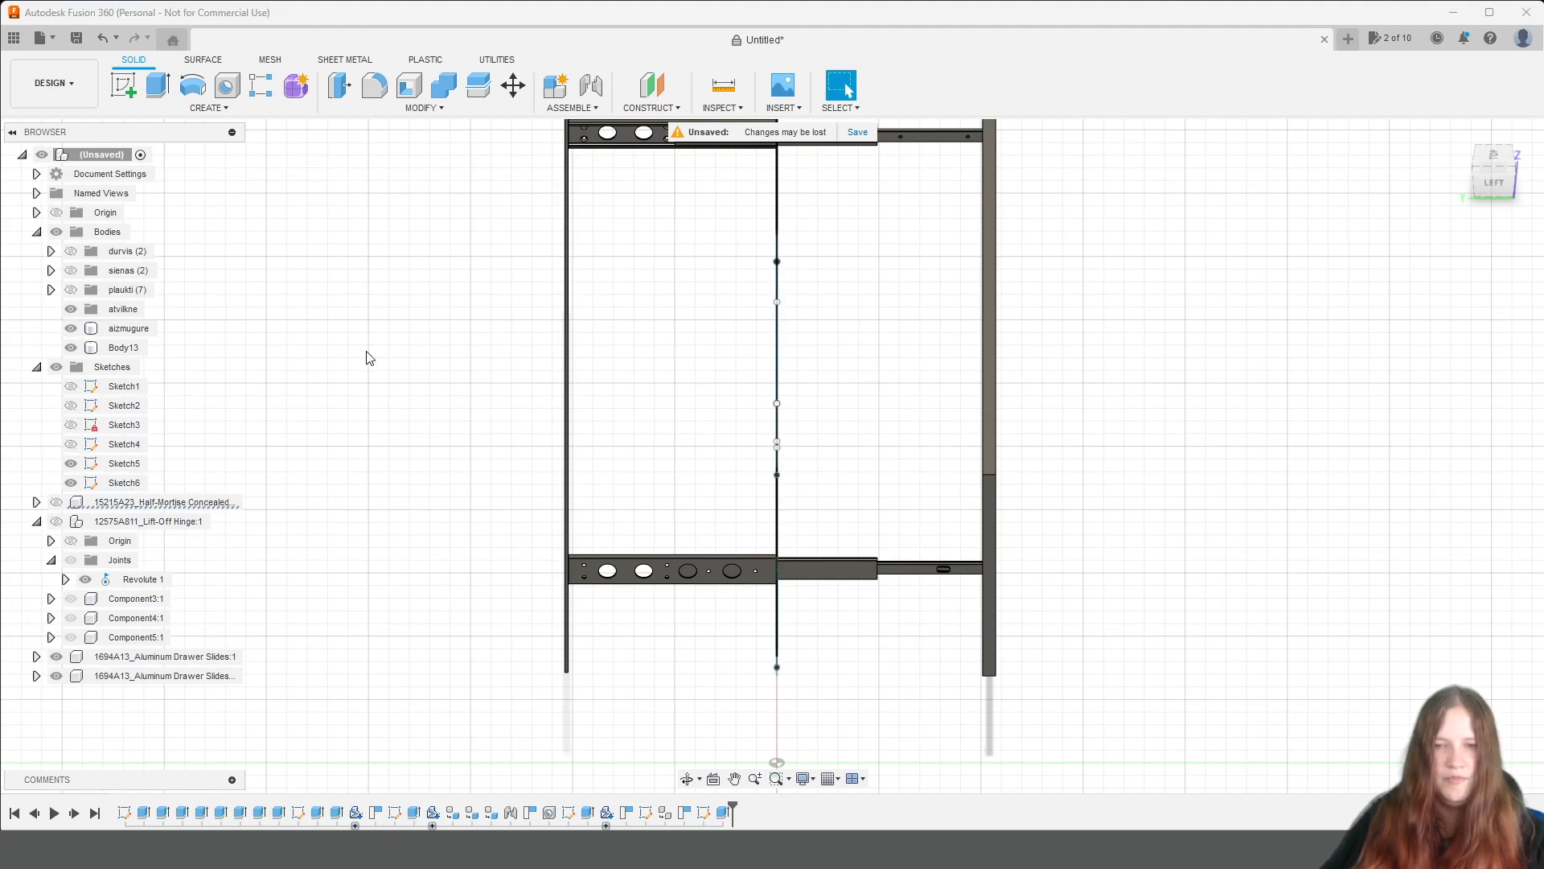
left_click(1458, 133)
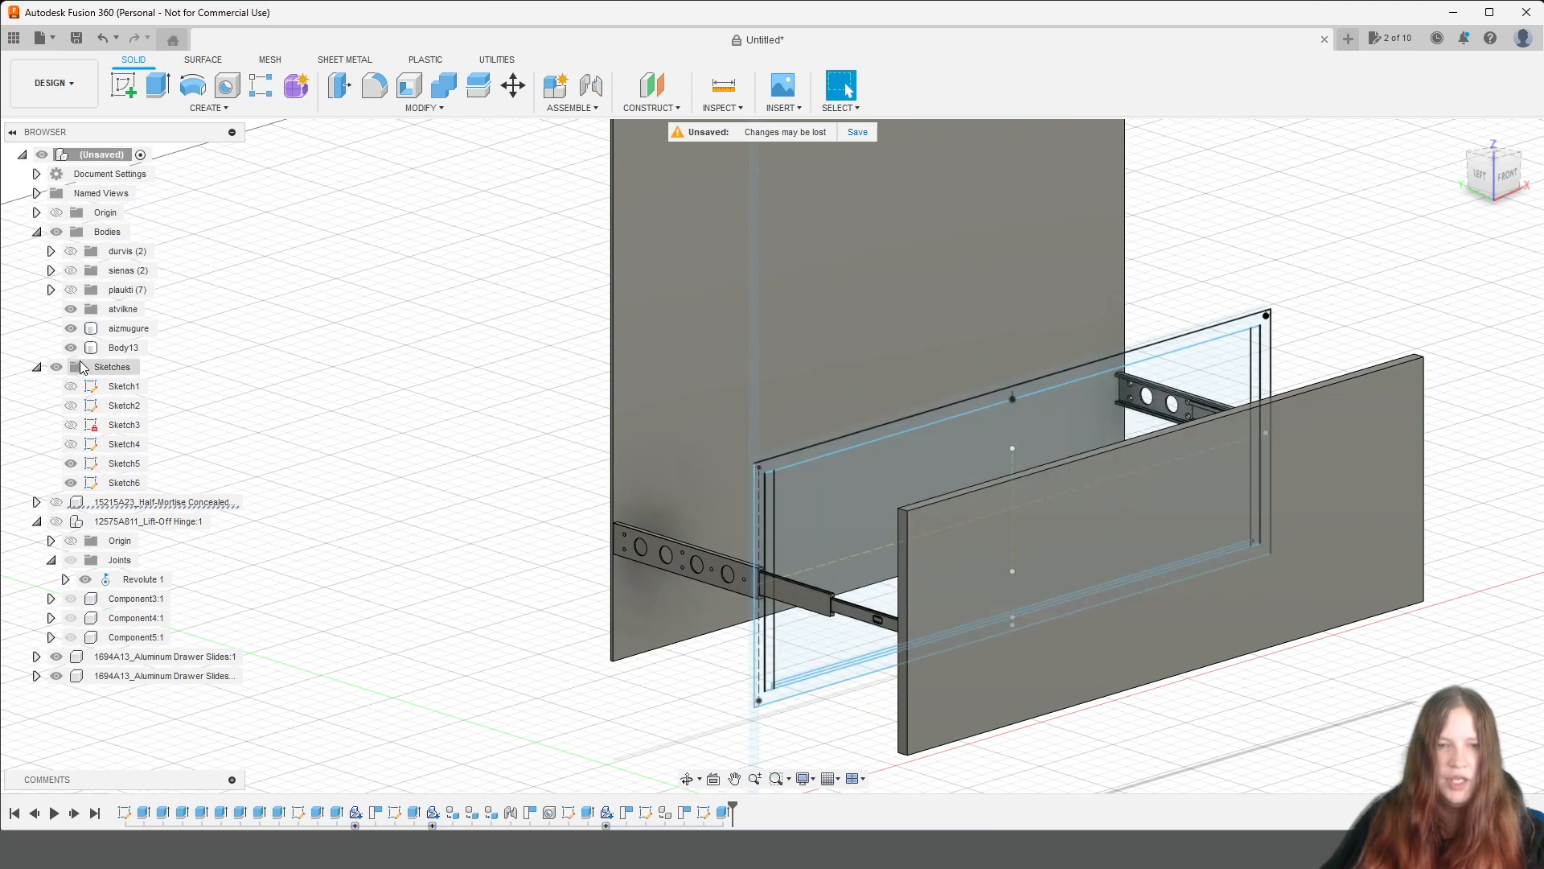
Move the drawer front body into the atvilkne folder and hide it.
left_click(122, 348)
left_click_drag(89, 349, 99, 318)
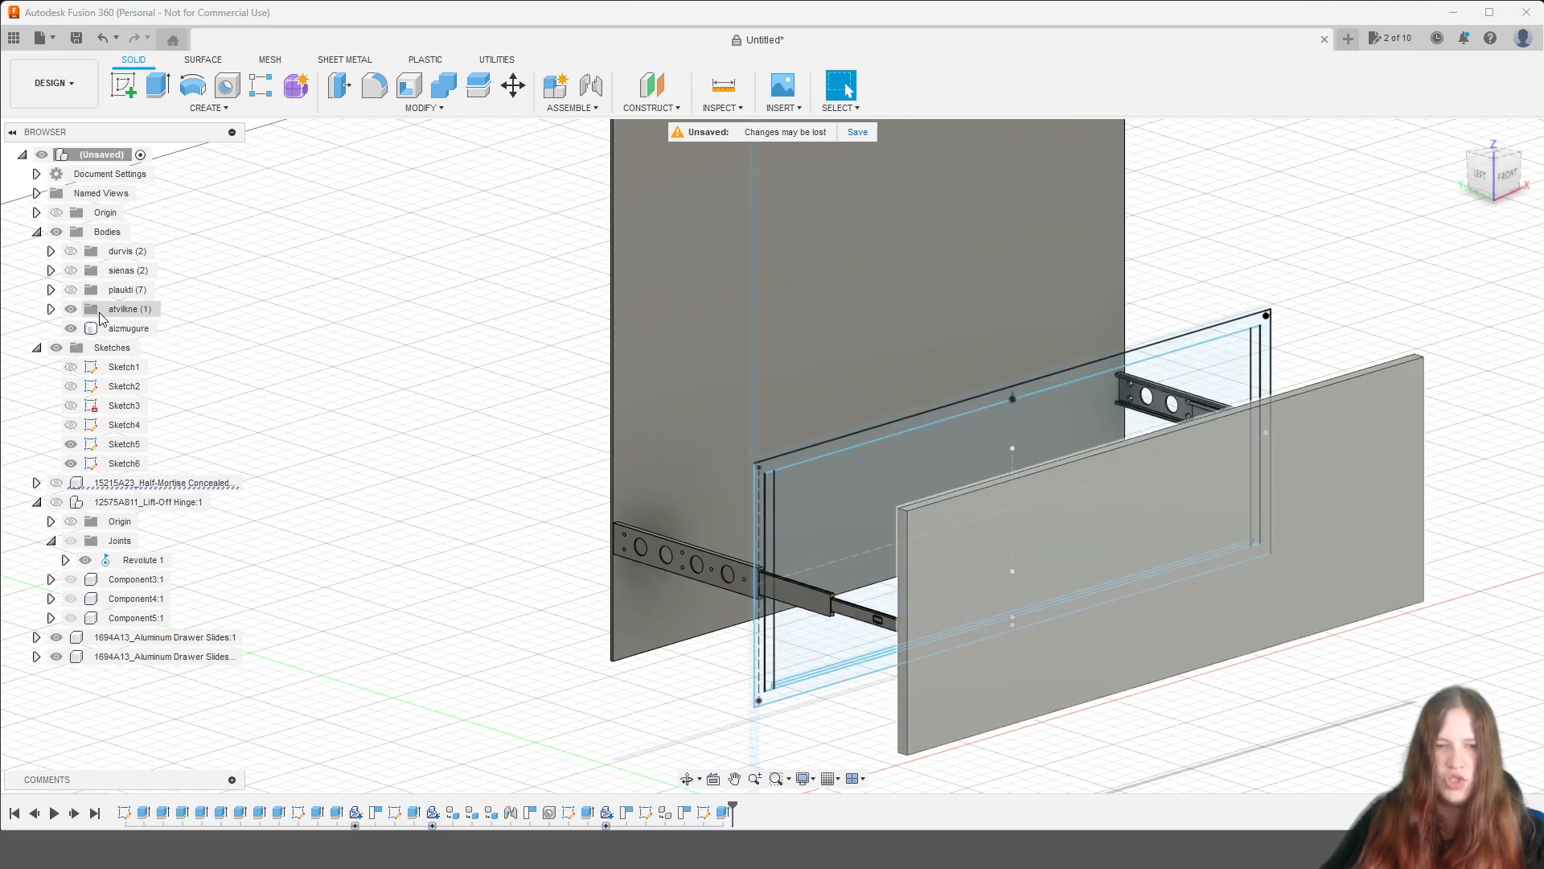
left_click(51, 308)
left_click(85, 329)
Select the drawer's two side profiles in the sketch and view them against the slides from the left.
scroll(1215, 644, "down", 2)
scroll(1174, 608, "up", 8)
scroll(1118, 626, "down", 3)
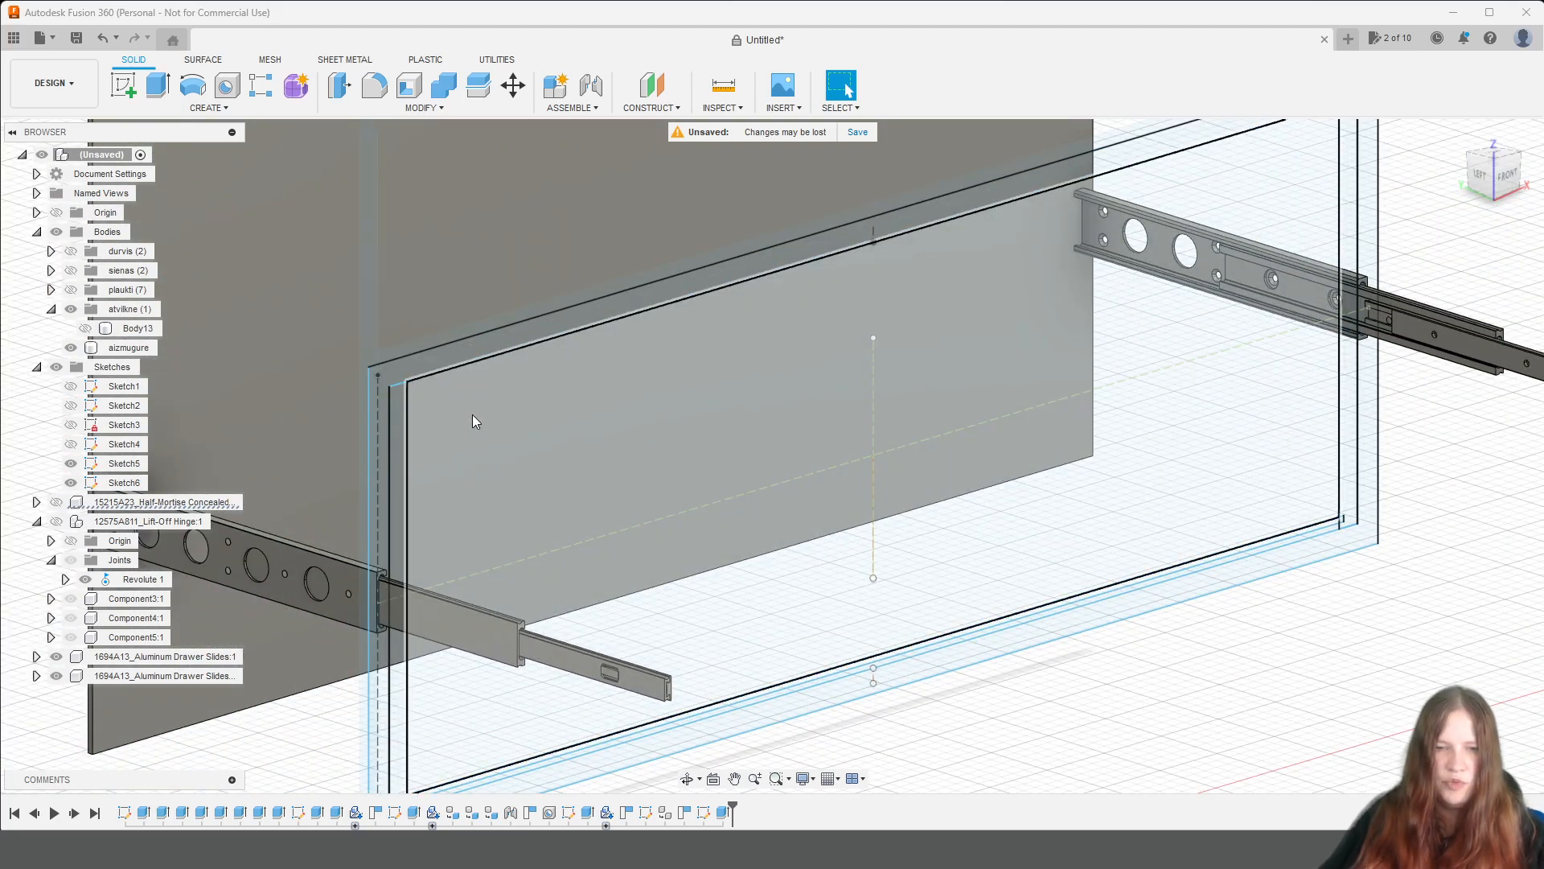
left_click(398, 431)
left_click(1351, 237, "ctrl")
mouse_move(1507, 171)
left_mouse_down()
mouse_move(1542, 167)
mouse_move(1522, 156)
left_mouse_up()
scroll(413, 525, "down", 3)
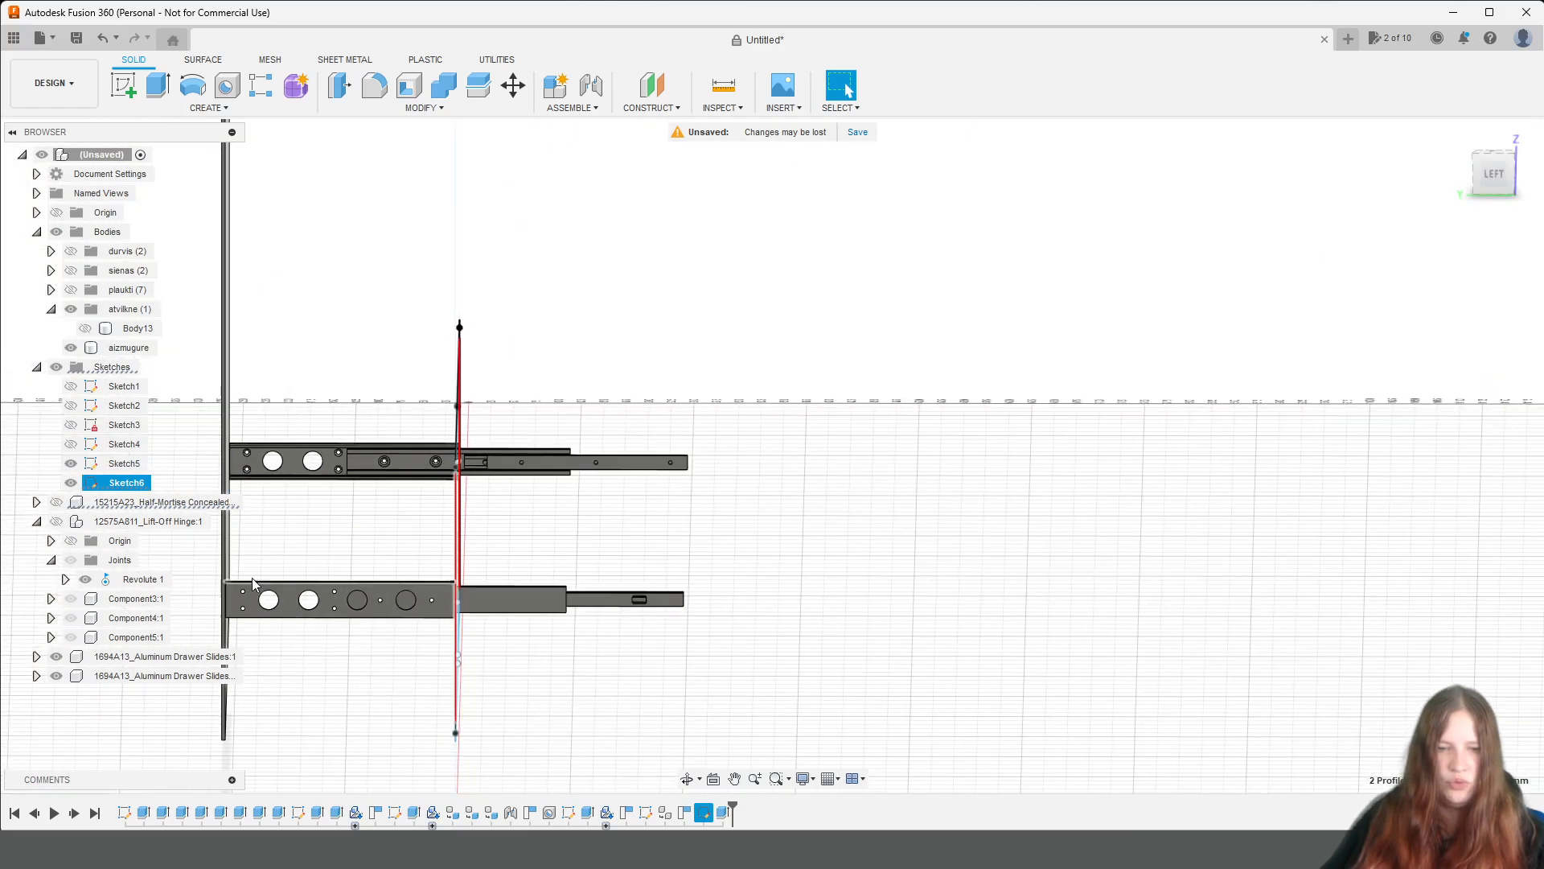
Measure the distance from the drawer side profile to the slide's rear edge next to the back panel.
left_click(723, 85)
scroll(562, 538, "up", 8)
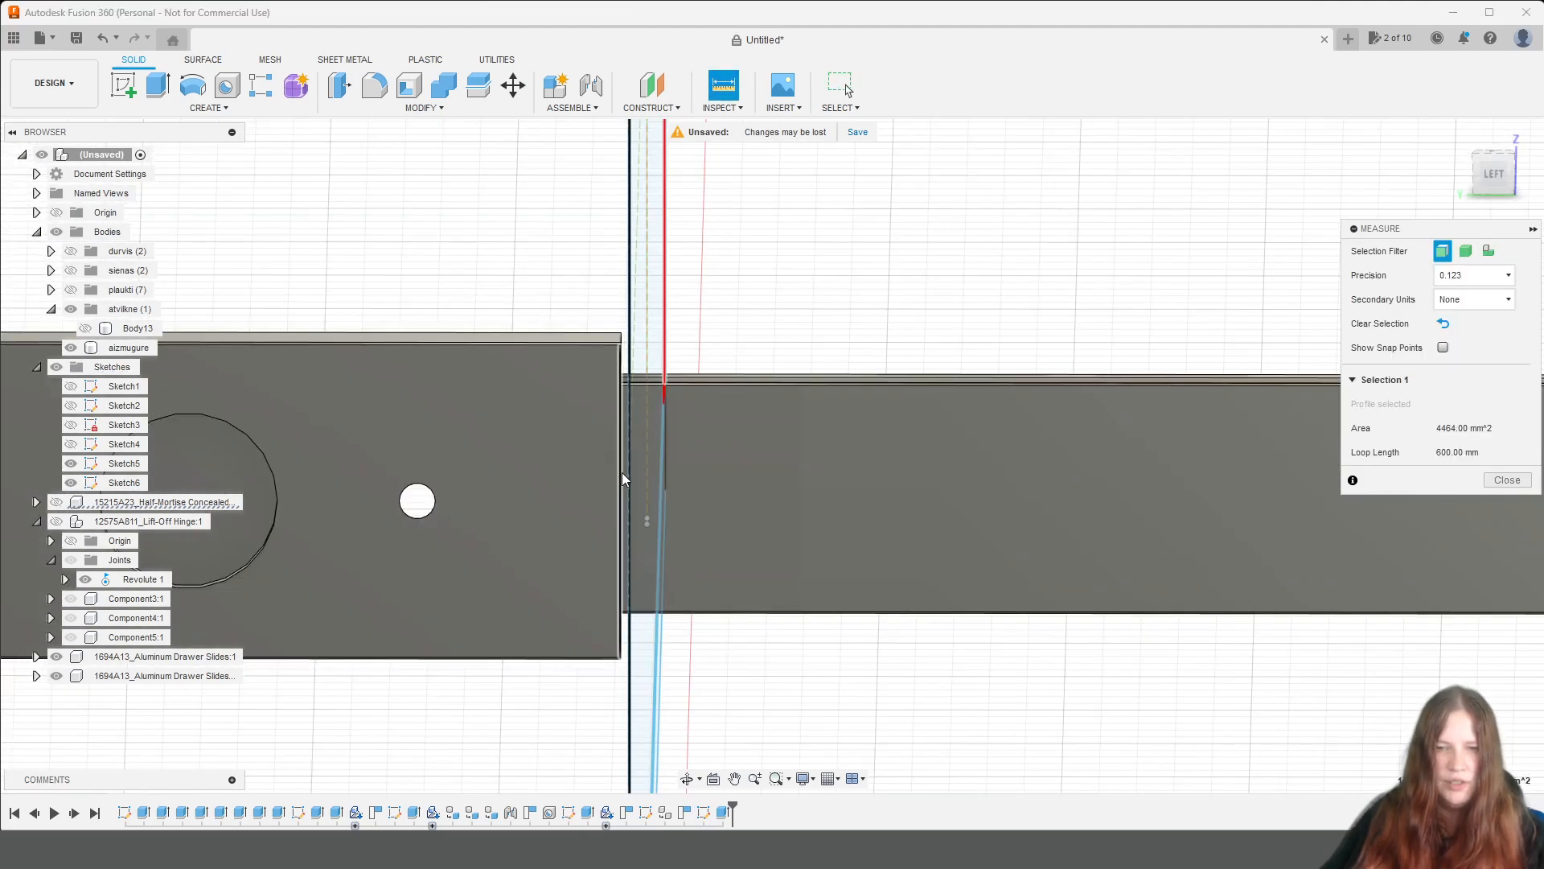
scroll(623, 466, "up", 2)
left_click(634, 460)
scroll(605, 483, "down", 5)
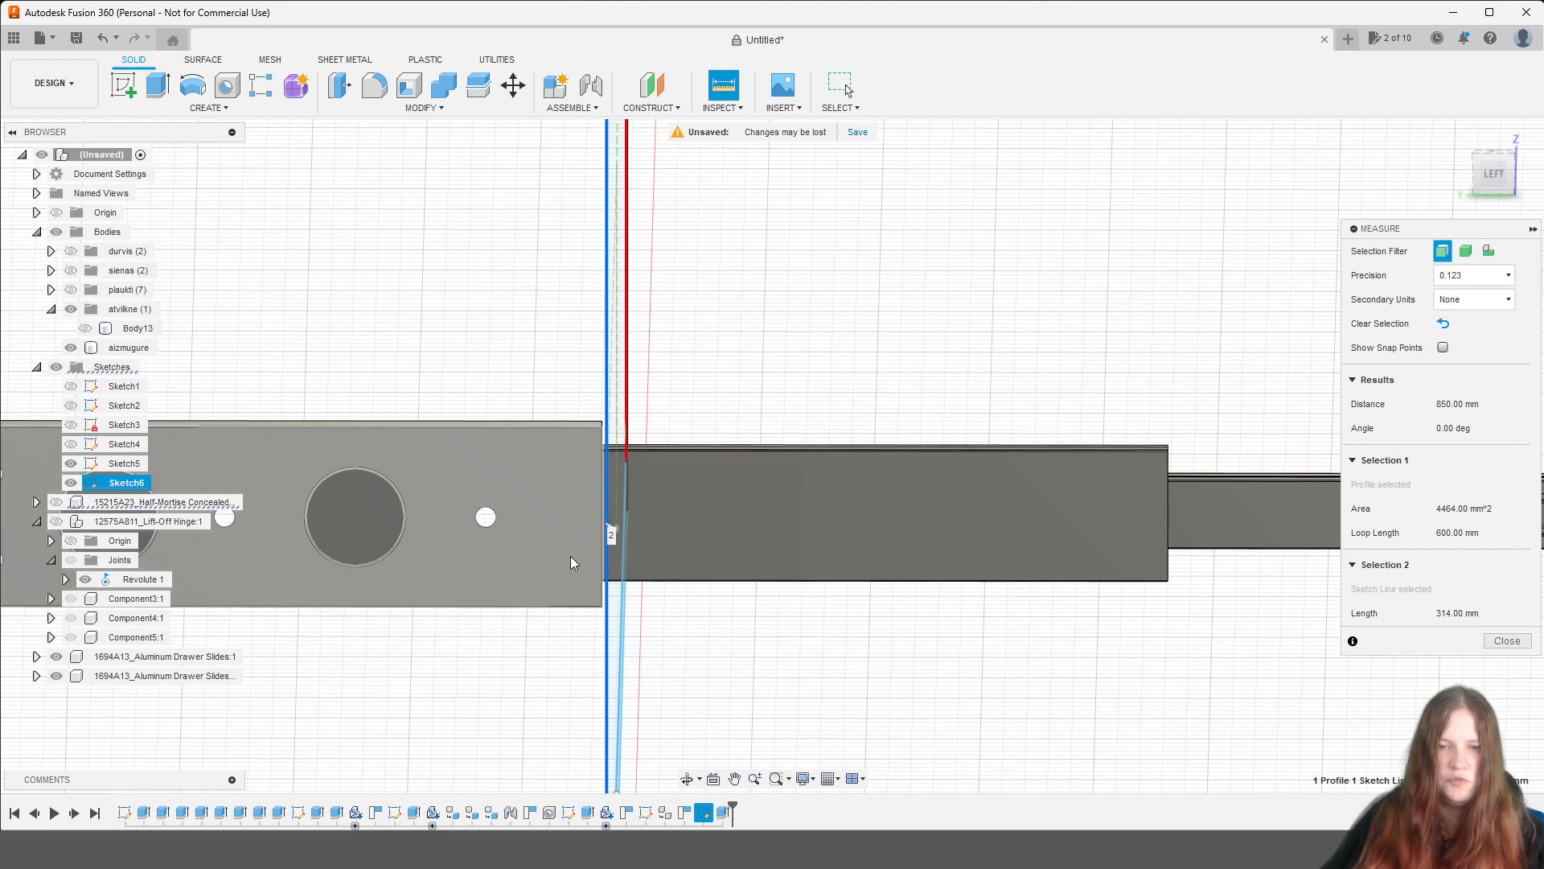
scroll(473, 547, "up", 5)
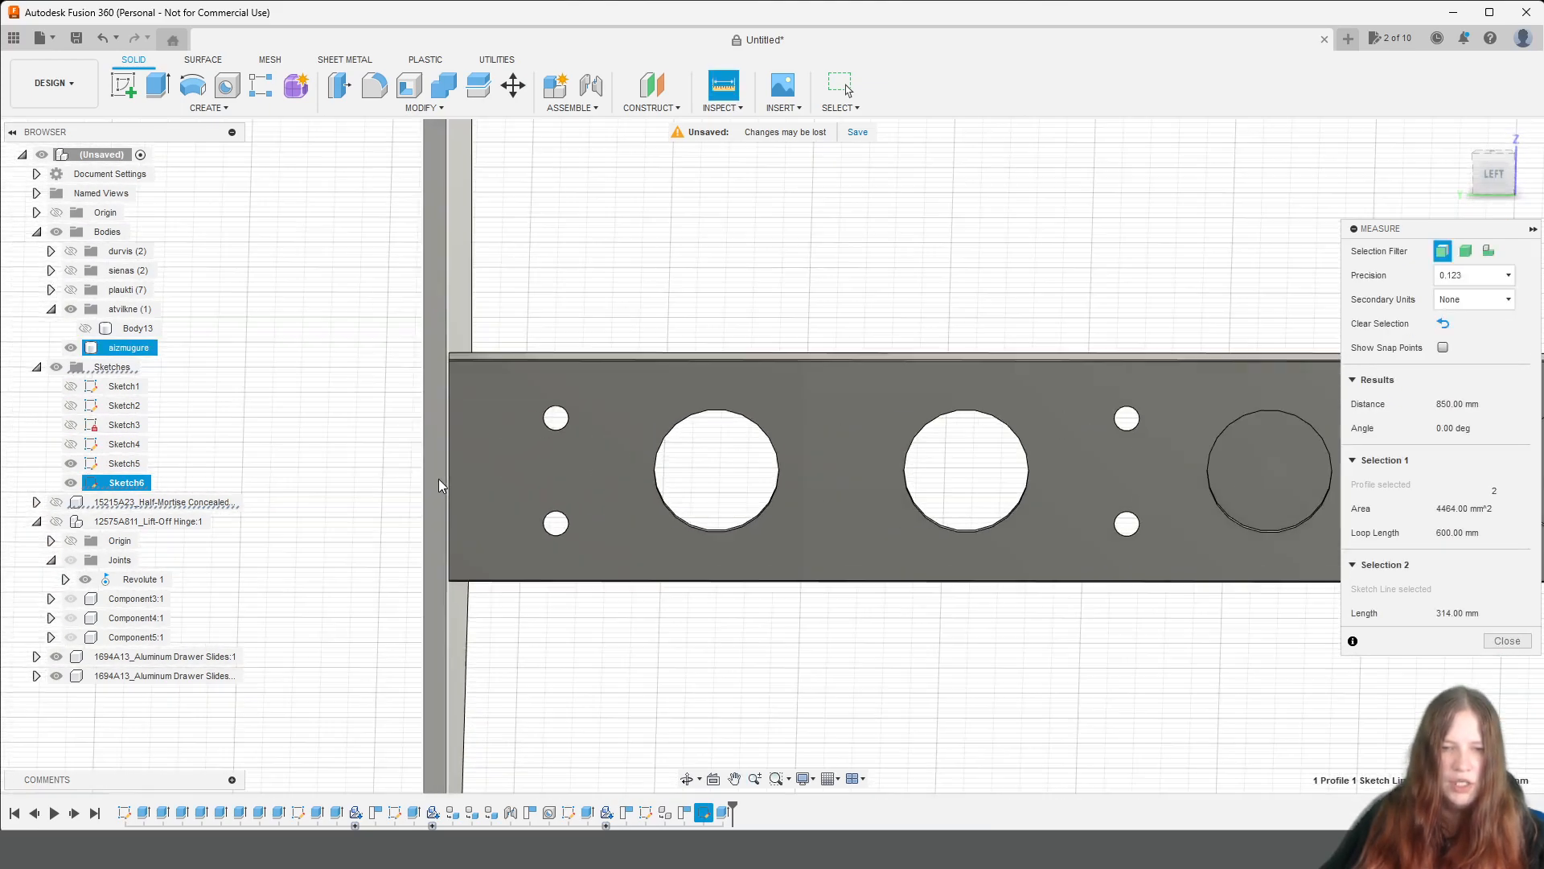
scroll(452, 413, "up", 3)
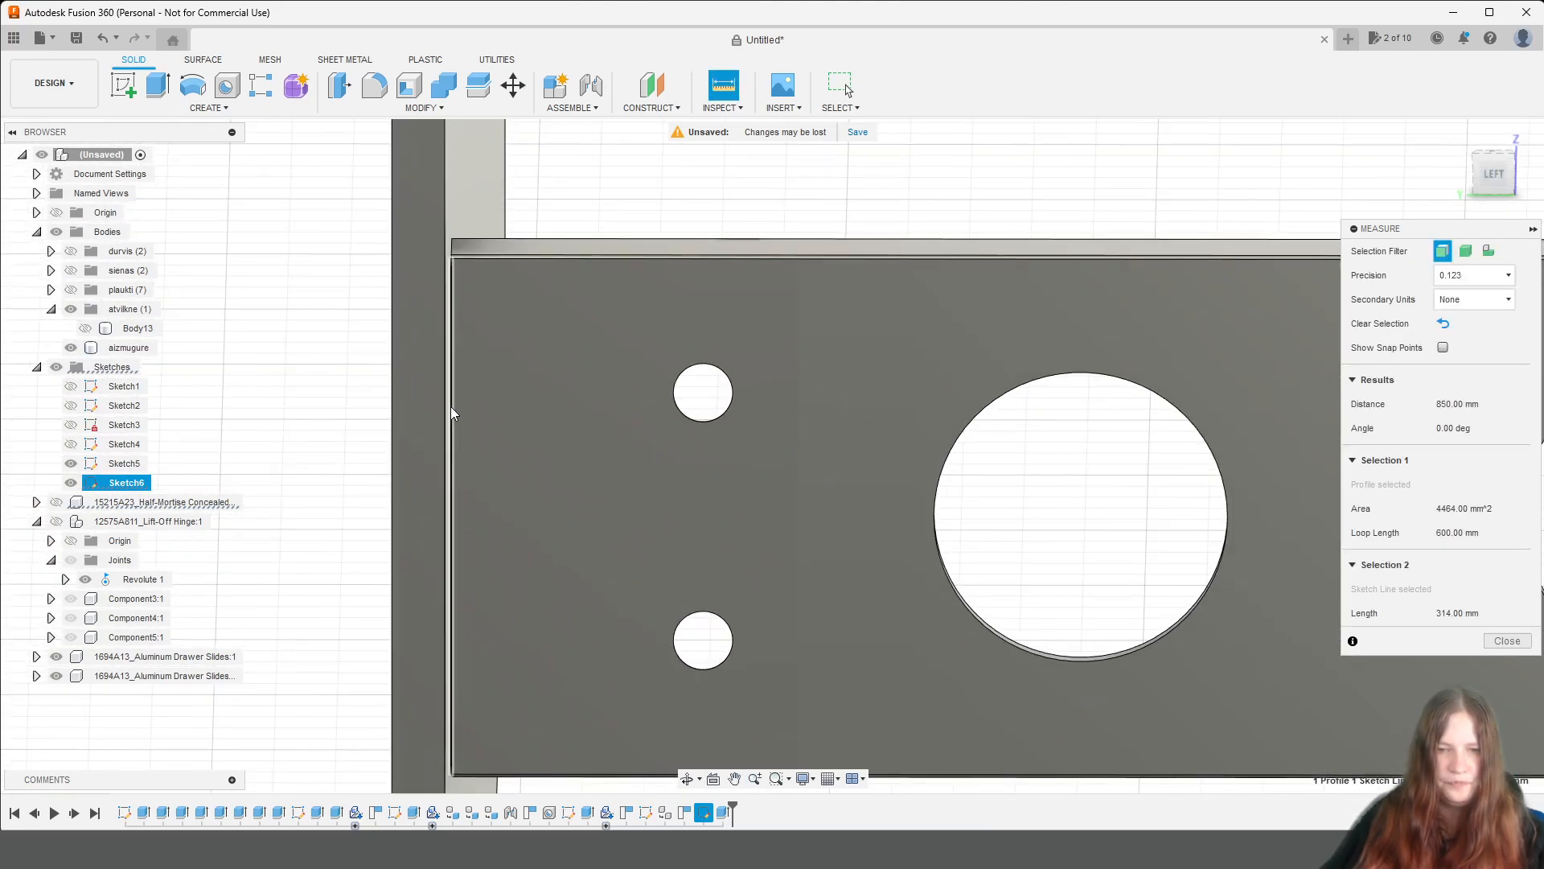
left_click(452, 408)
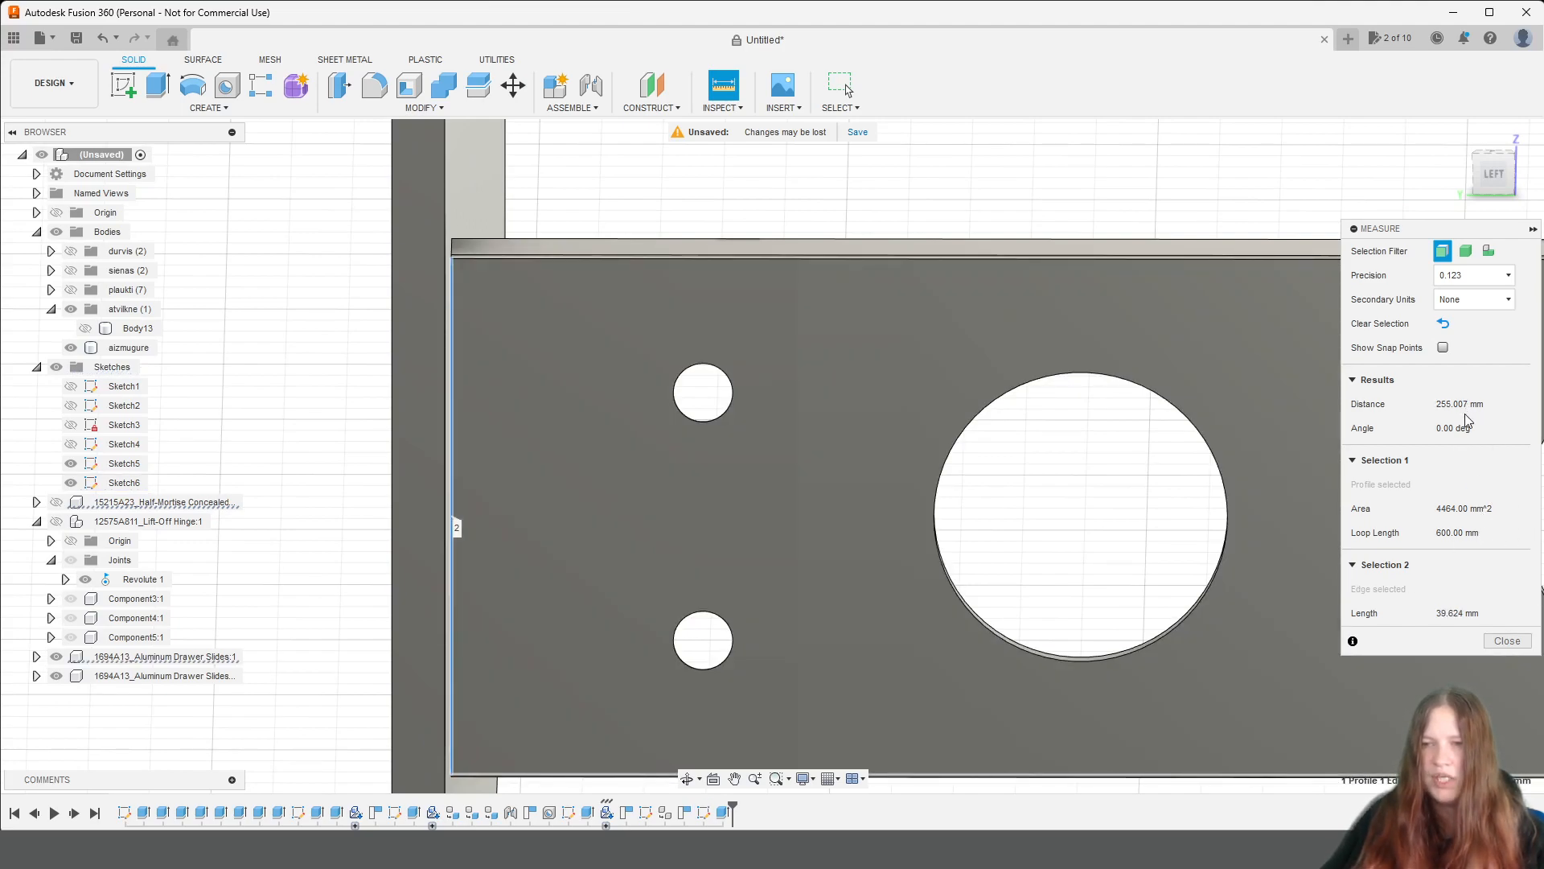
left_click(1491, 641)
Select the narrow vertical profiles at both ends of the drawer sketch for the drawer sides.
scroll(988, 531, "down", 7)
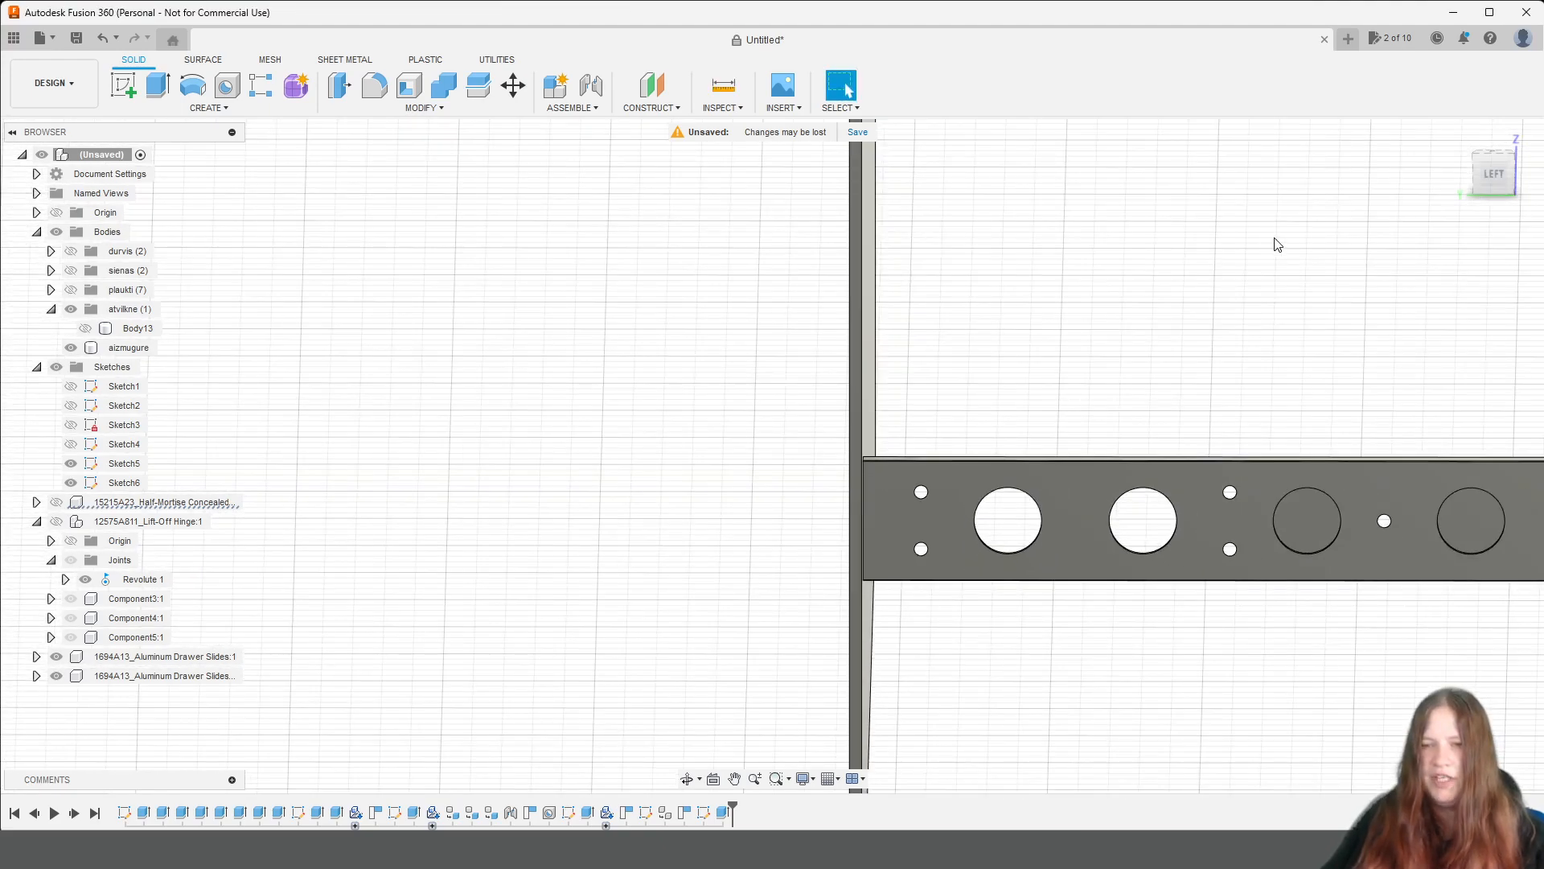
left_click_drag(1498, 176, 1511, 211)
scroll(1359, 559, "down", 6)
middle_click_drag(1360, 552, 727, 587)
scroll(744, 564, "up", 4)
scroll(911, 521, "up", 3)
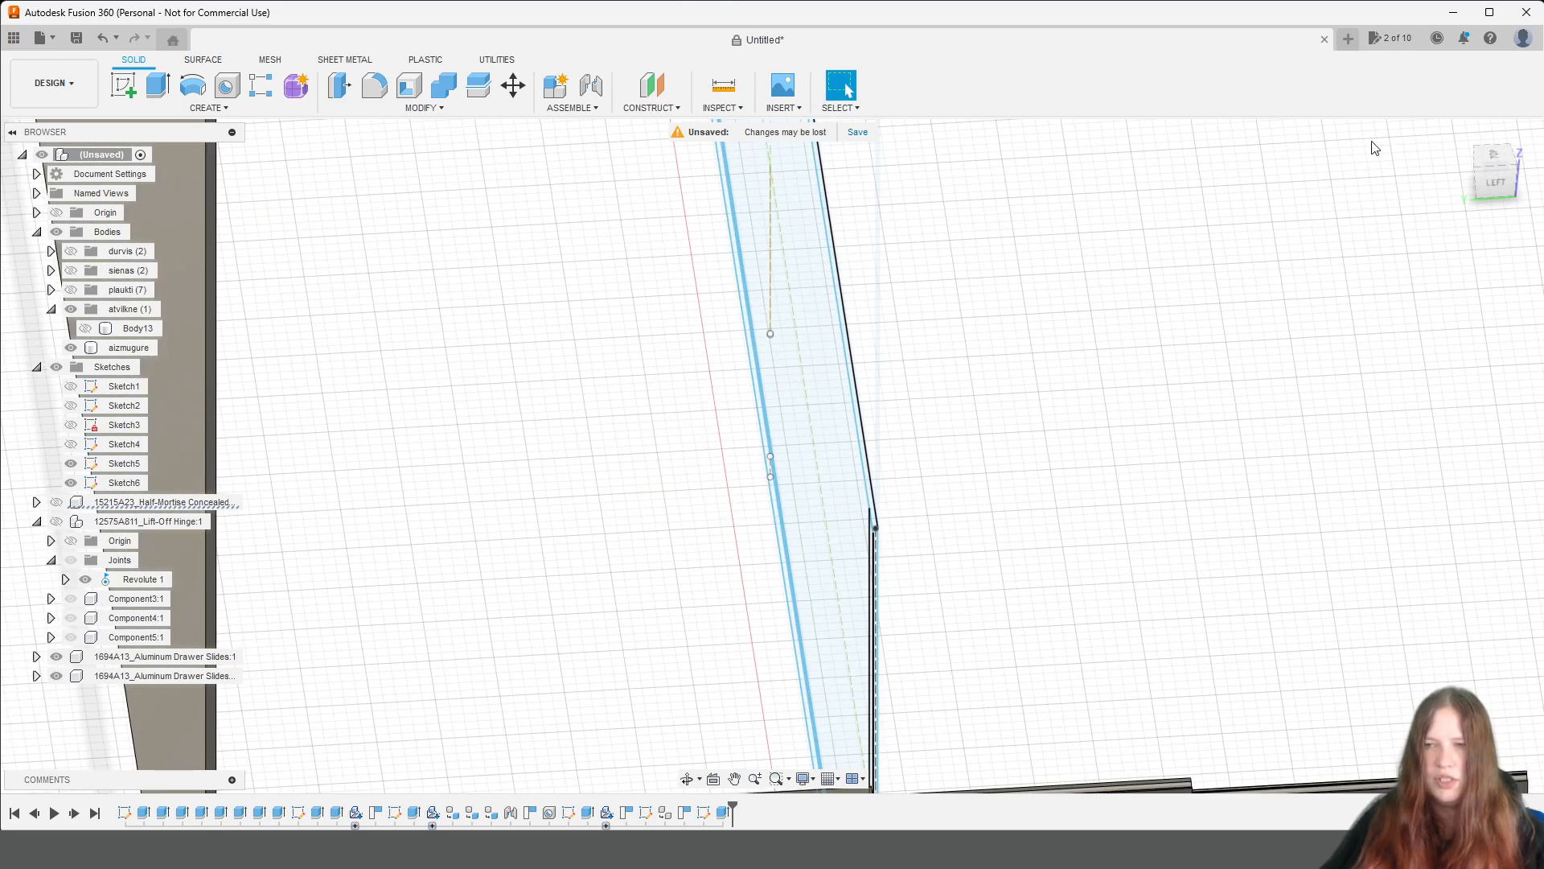
mouse_move(1491, 183)
left_mouse_down()
mouse_move(1467, 157)
mouse_move(1435, 177)
left_mouse_up()
scroll(1086, 515, "down", 6)
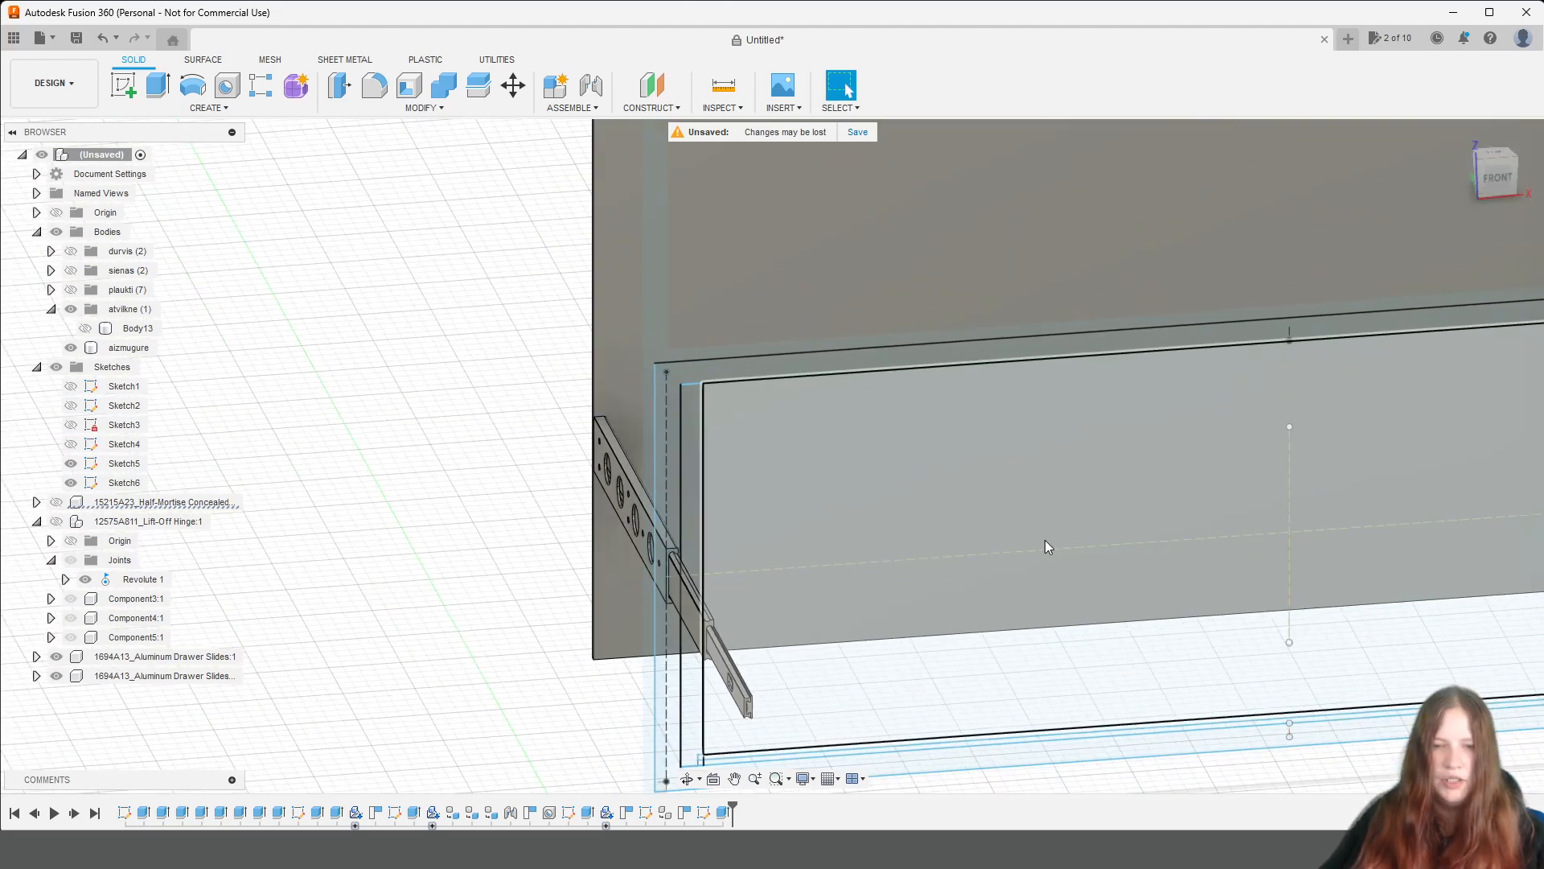
middle_click_drag(1137, 590, 899, 519)
scroll(547, 432, "up", 3)
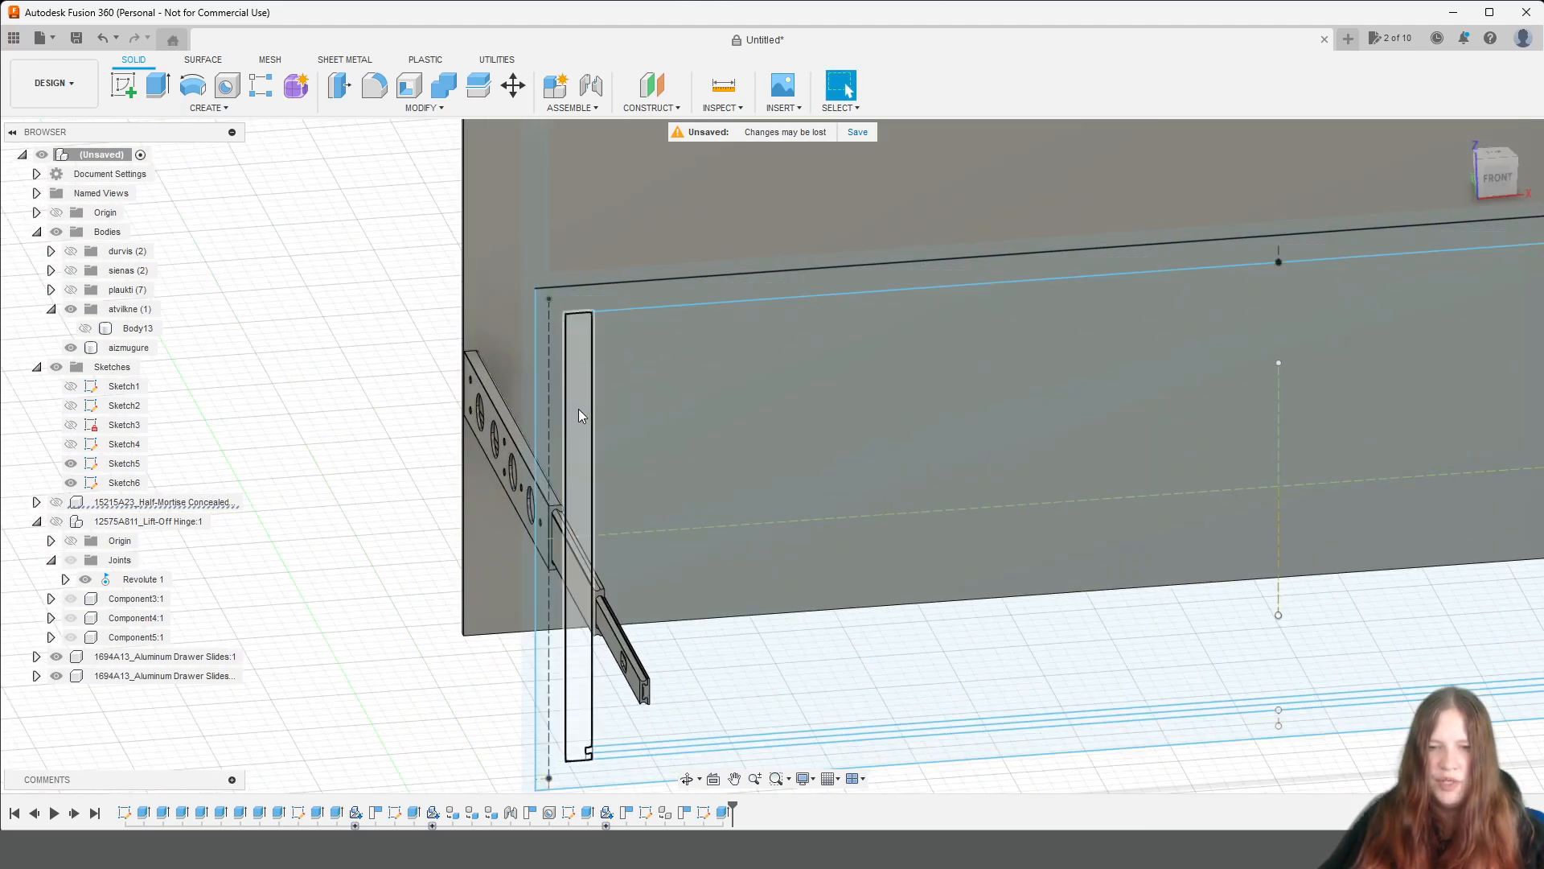
left_click(578, 515)
scroll(1224, 529, "down", 3)
middle_click_drag(1417, 561, 993, 555)
scroll(1296, 441, "up", 3)
left_click(1179, 346, "ctrl")
scroll(713, 579, "down", 6)
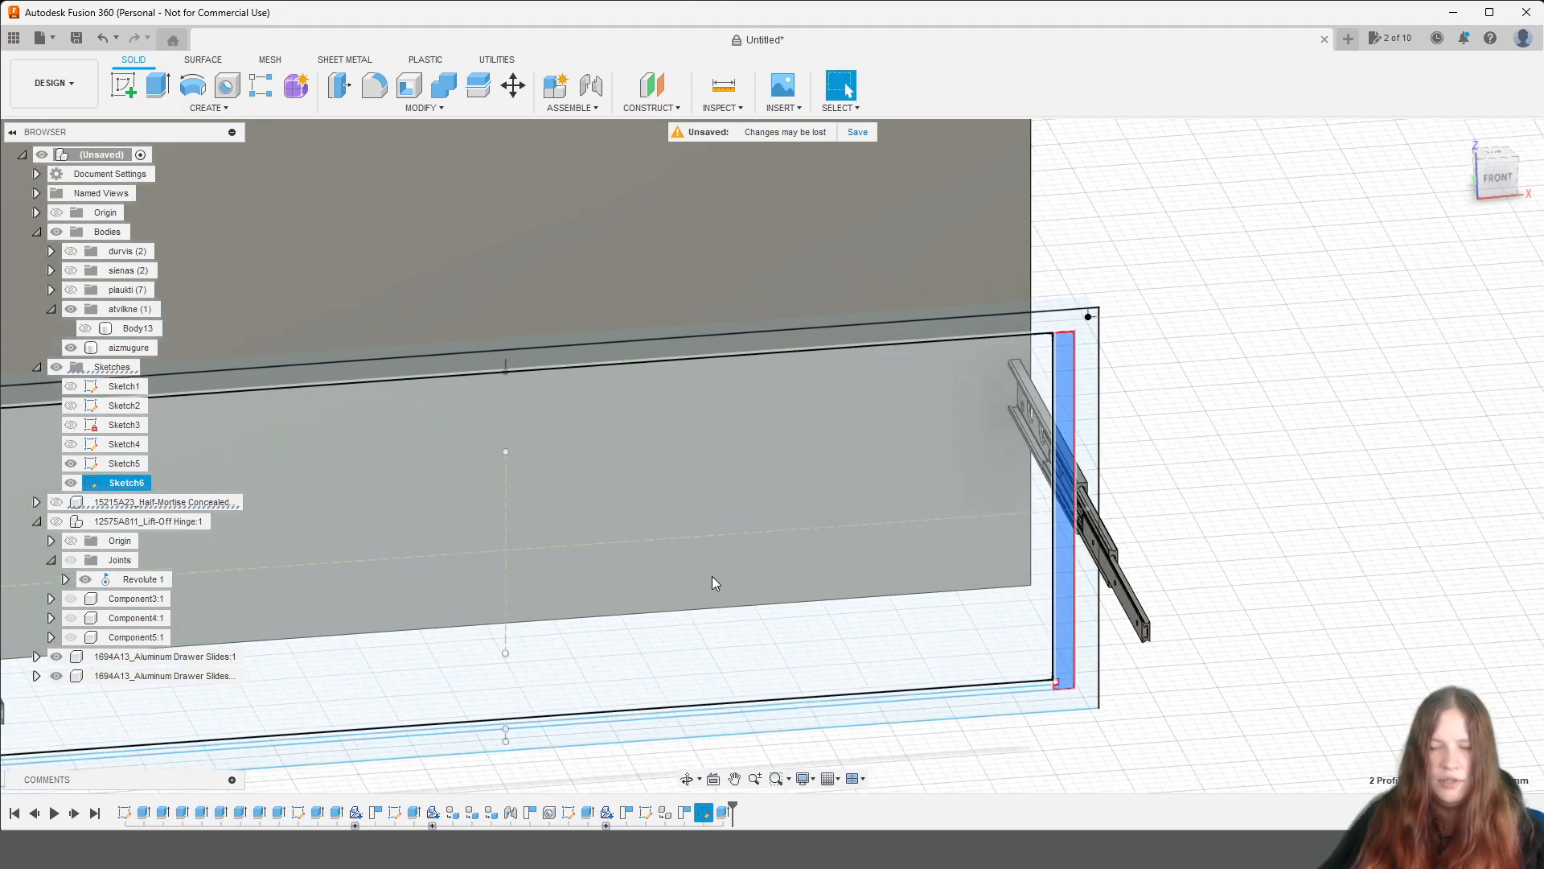
mouse_move(637, 650)
middle_mouse_down()
mouse_move(854, 564)
mouse_move(1086, 635)
mouse_move(1066, 631)
middle_mouse_up()
Show the drawer front and extrude both side profiles from the profile plane up to the front's inner face.
left_click(158, 84)
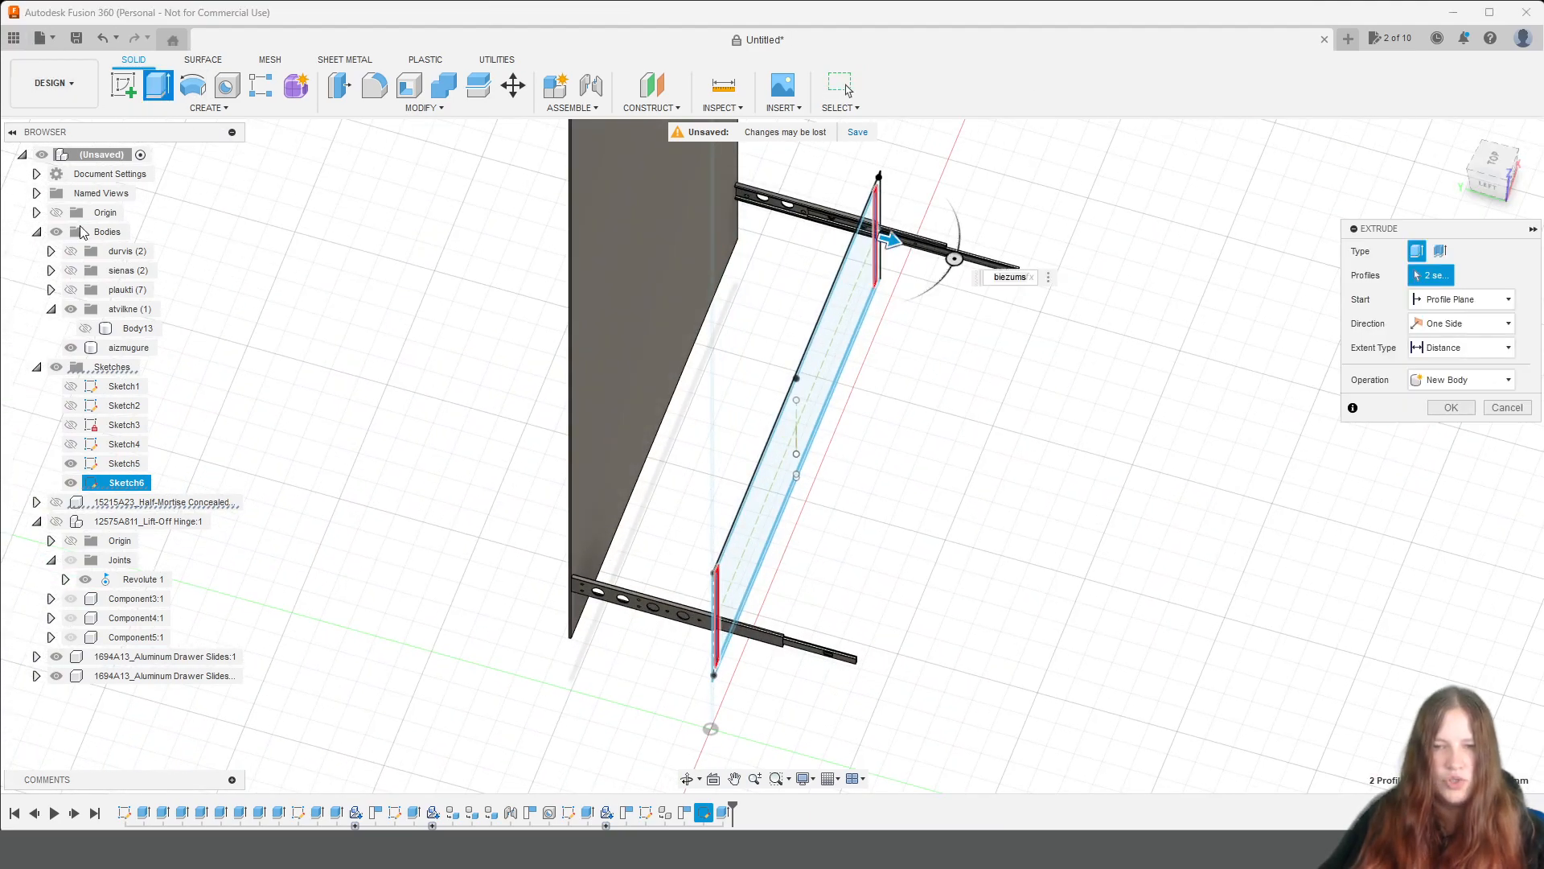
left_click(85, 329)
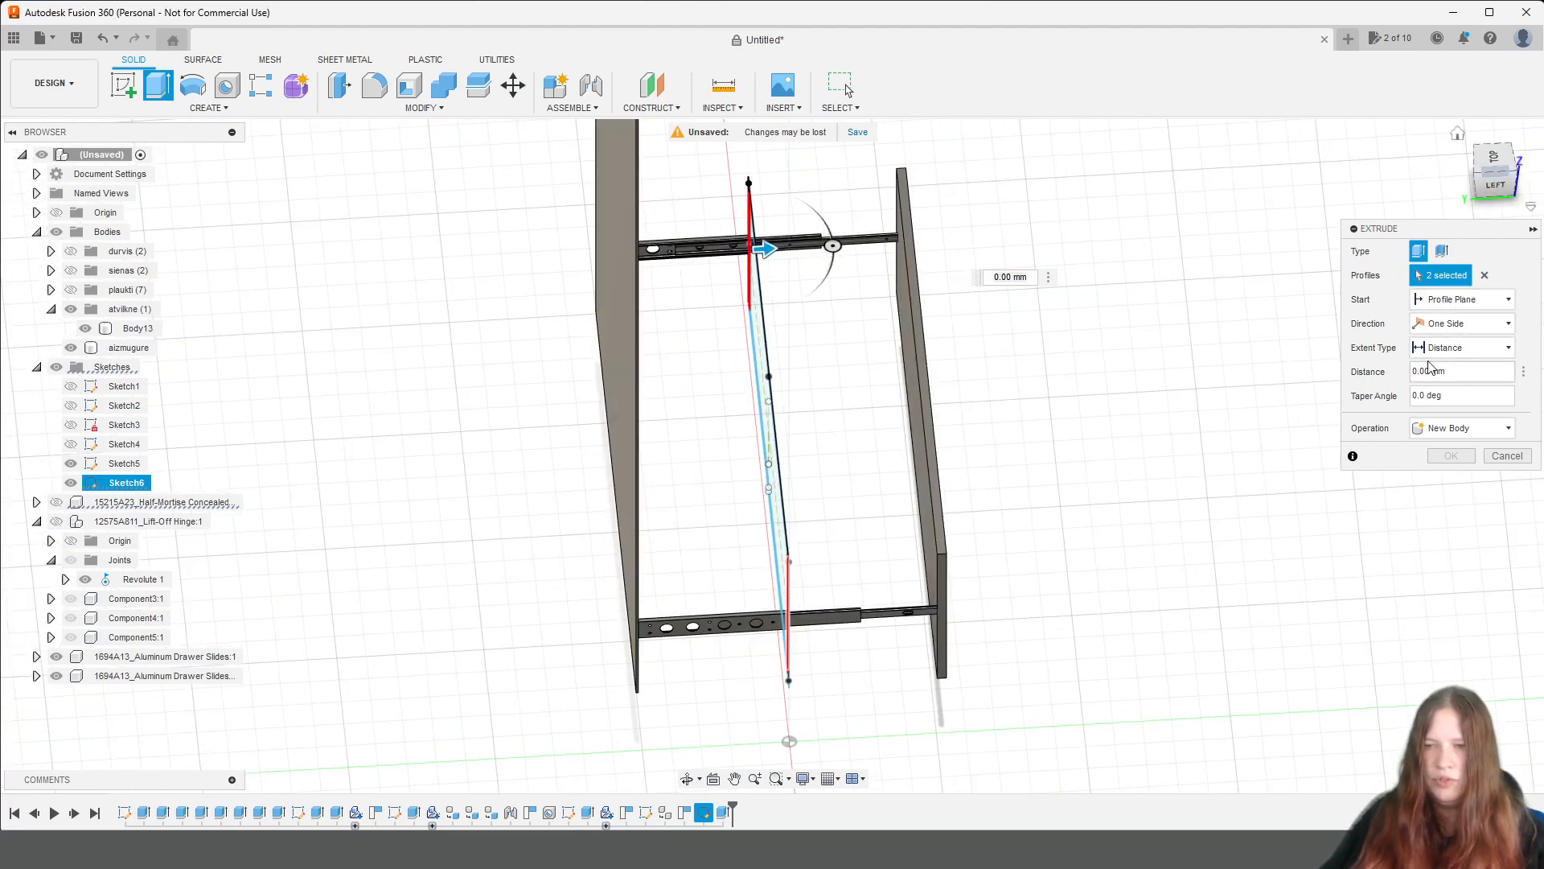
left_click(1462, 348)
left_click(1450, 385)
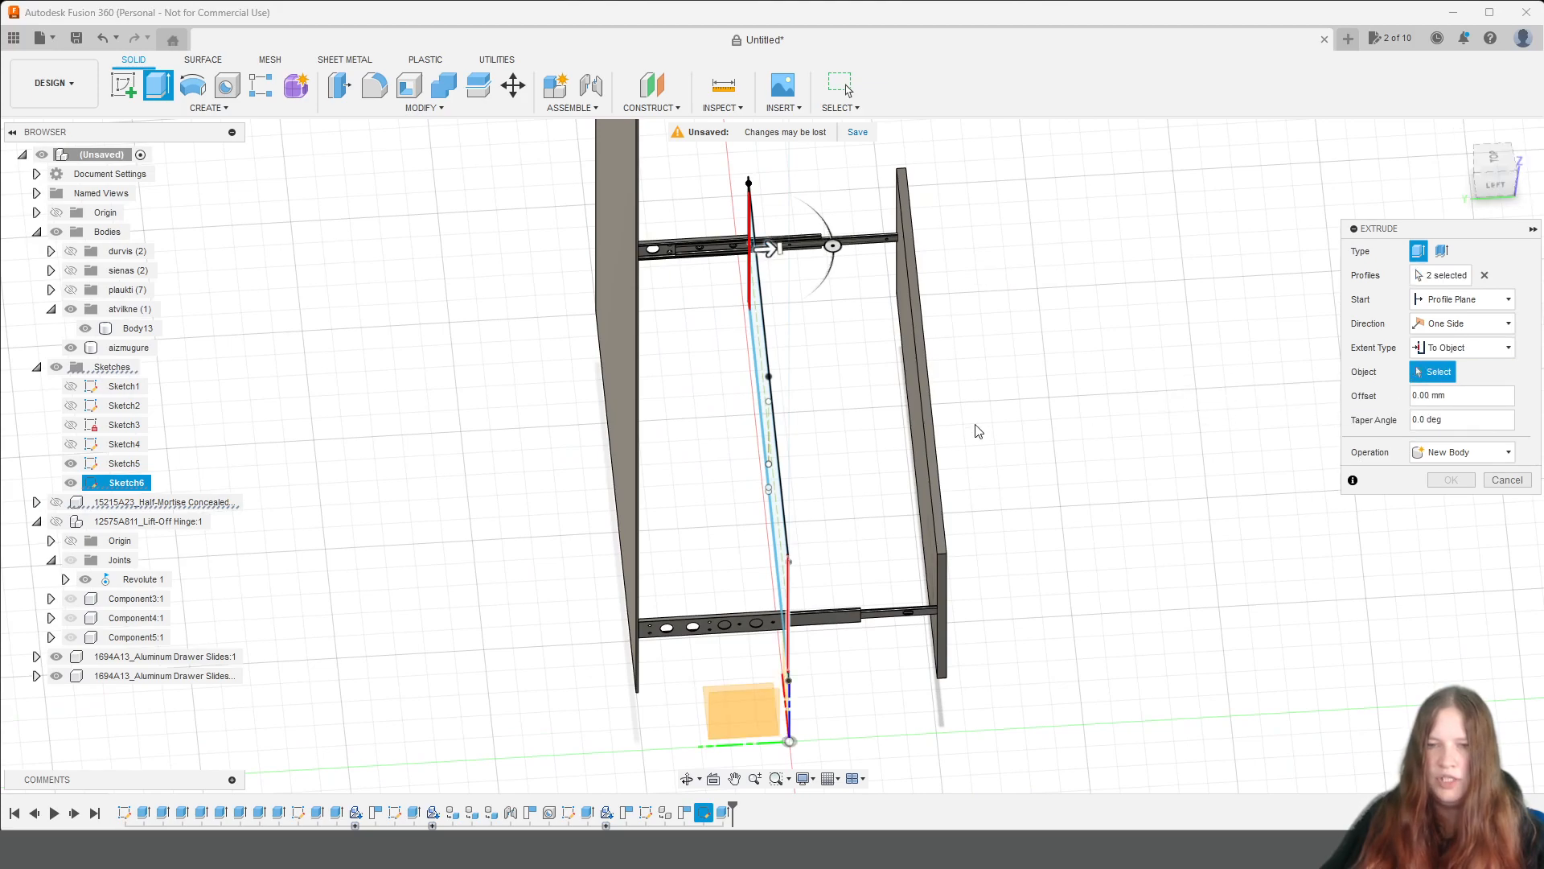
scroll(917, 406, "up", 5)
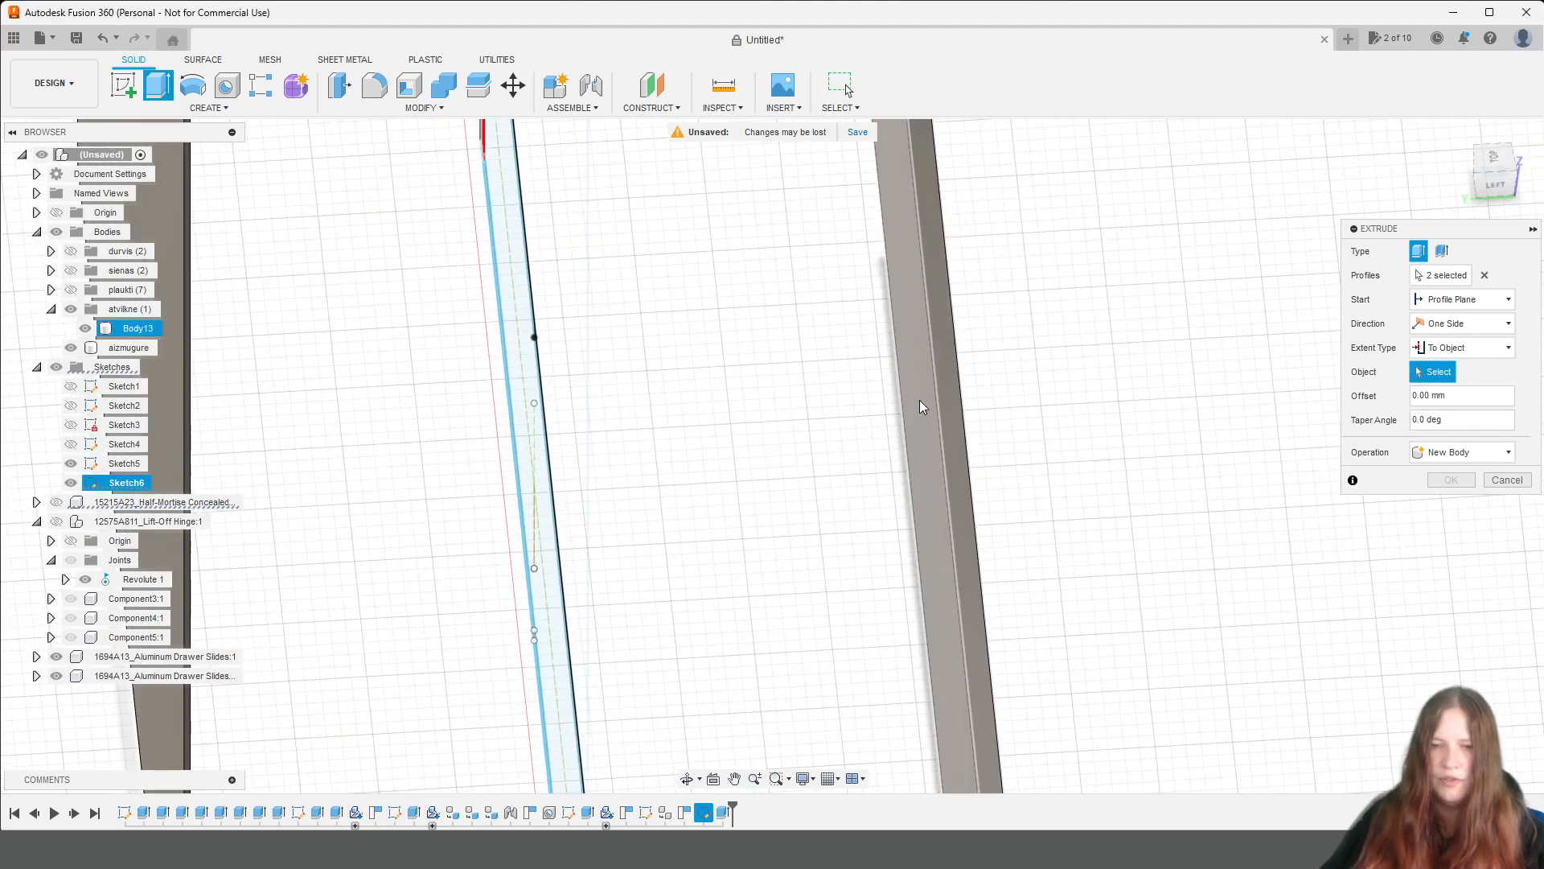
left_click(921, 407)
scroll(975, 487, "down", 5)
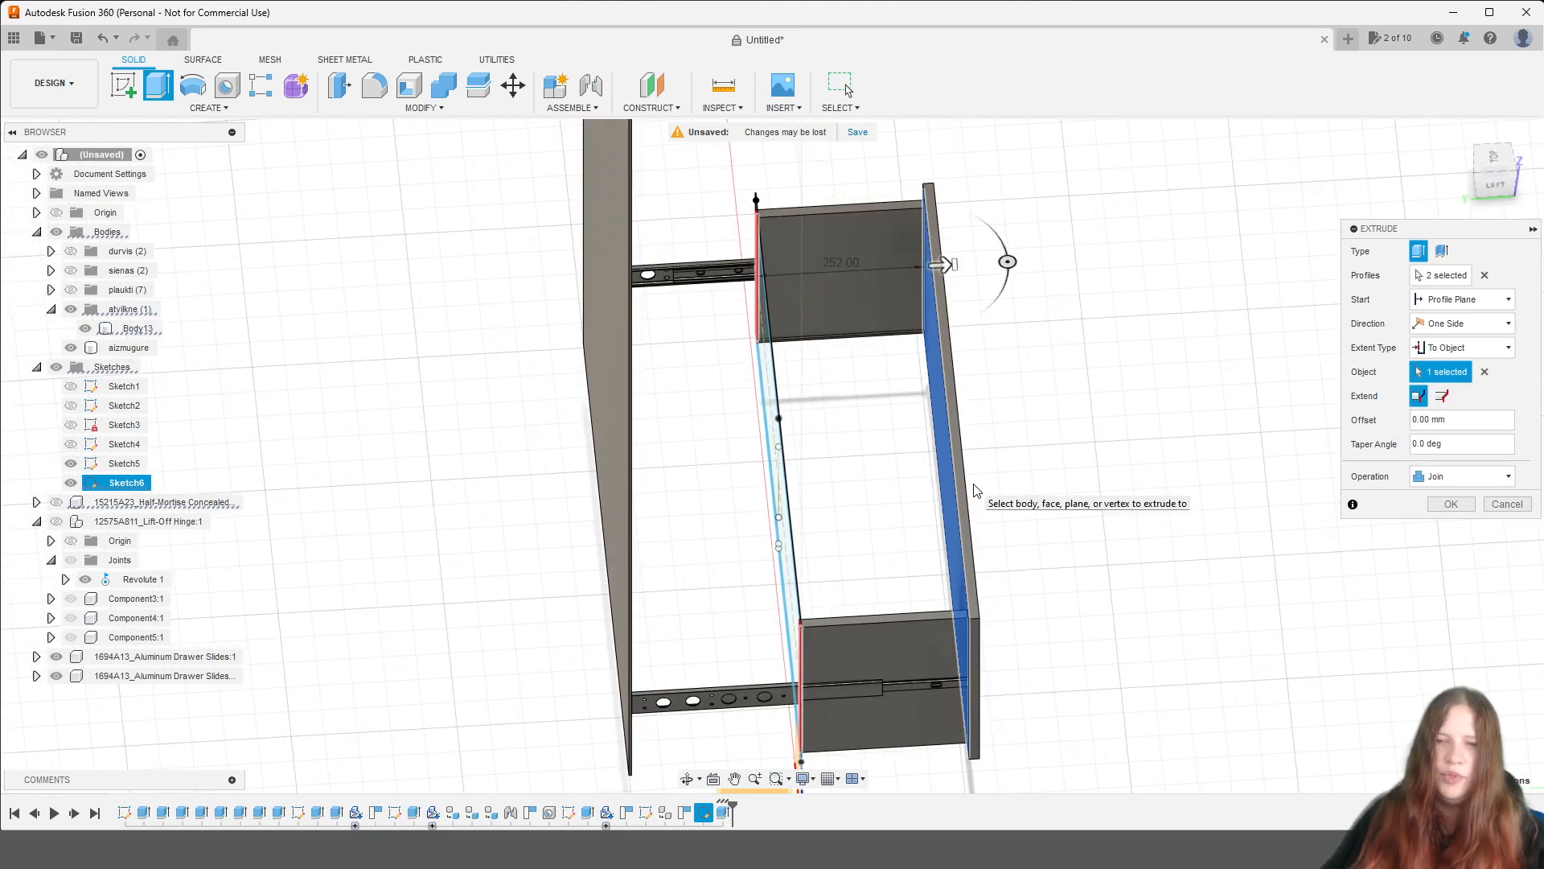
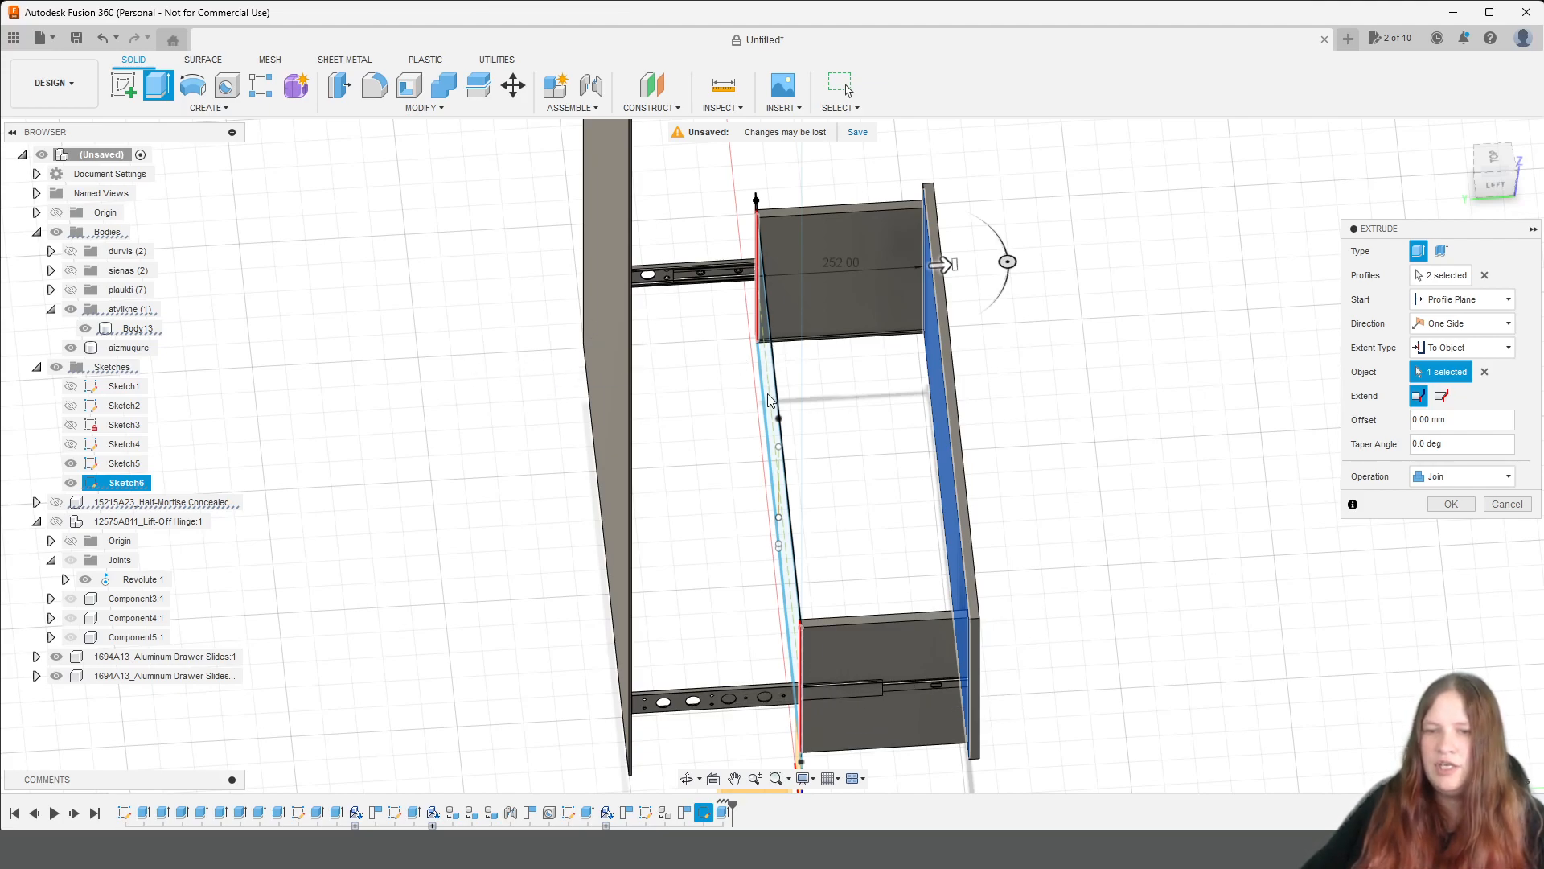
Extrude the two drawer side profiles as new bodies up to the front panel, starting from an offset equal to the biezums parameter.
left_click(1460, 299)
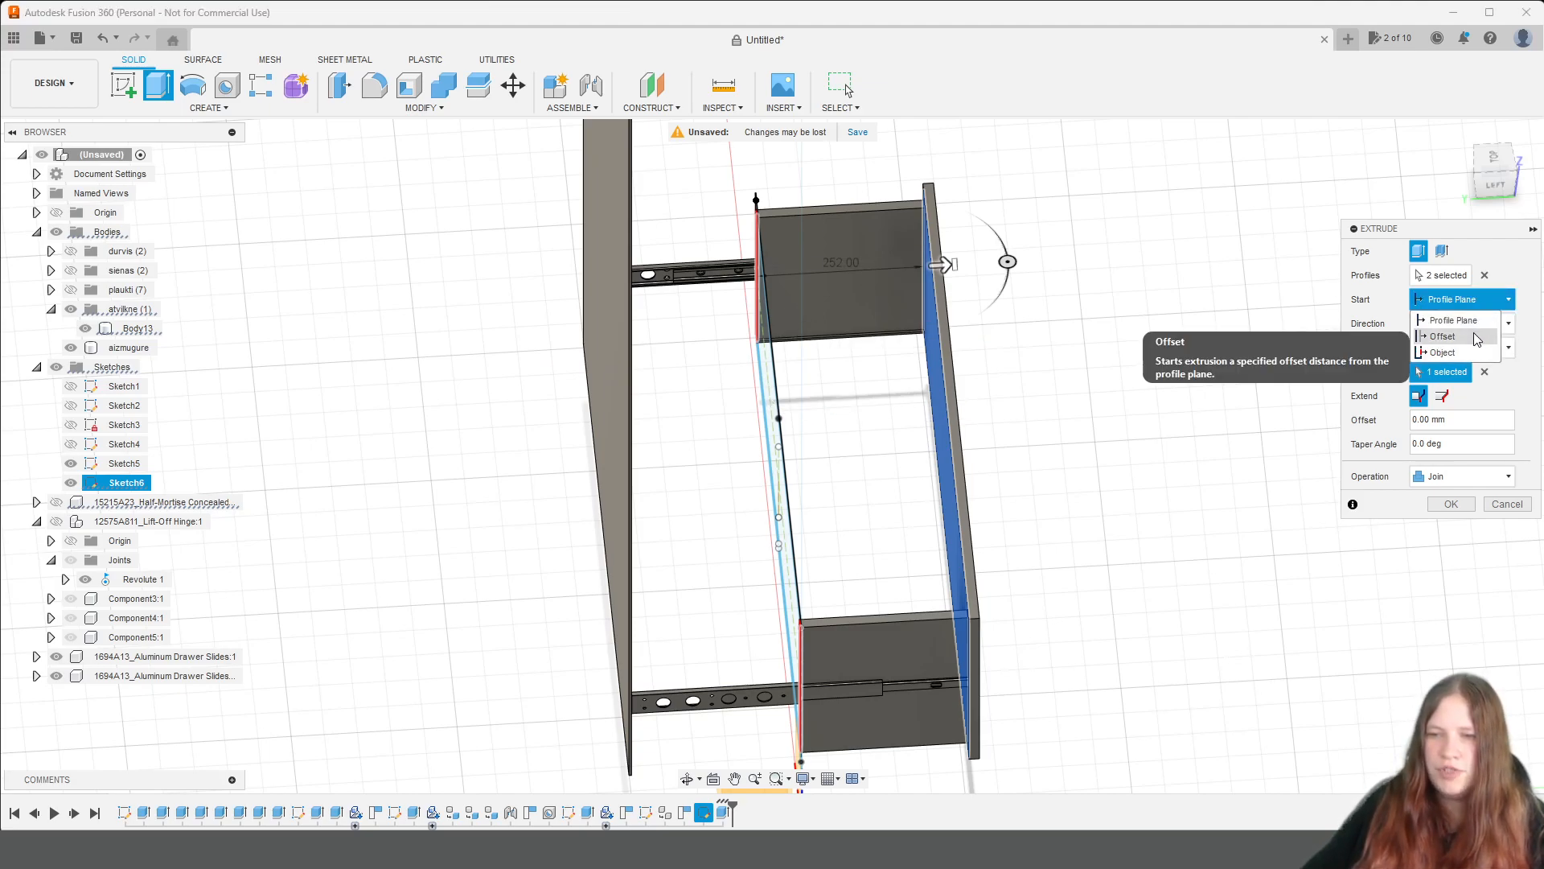
left_click(1456, 336)
type("biez")
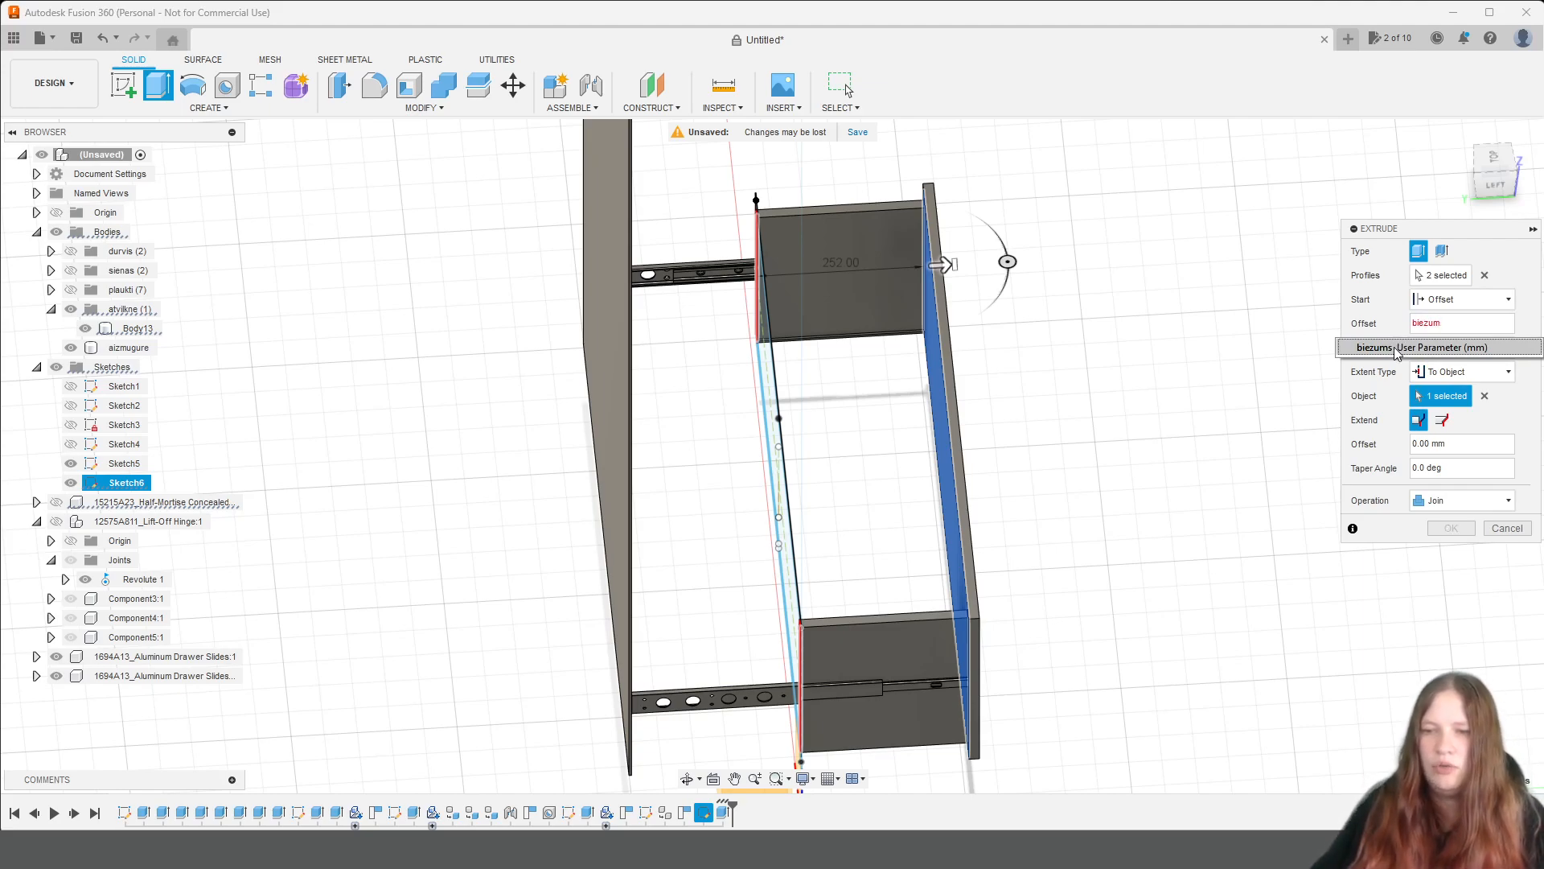
type("um")
left_click(1397, 347)
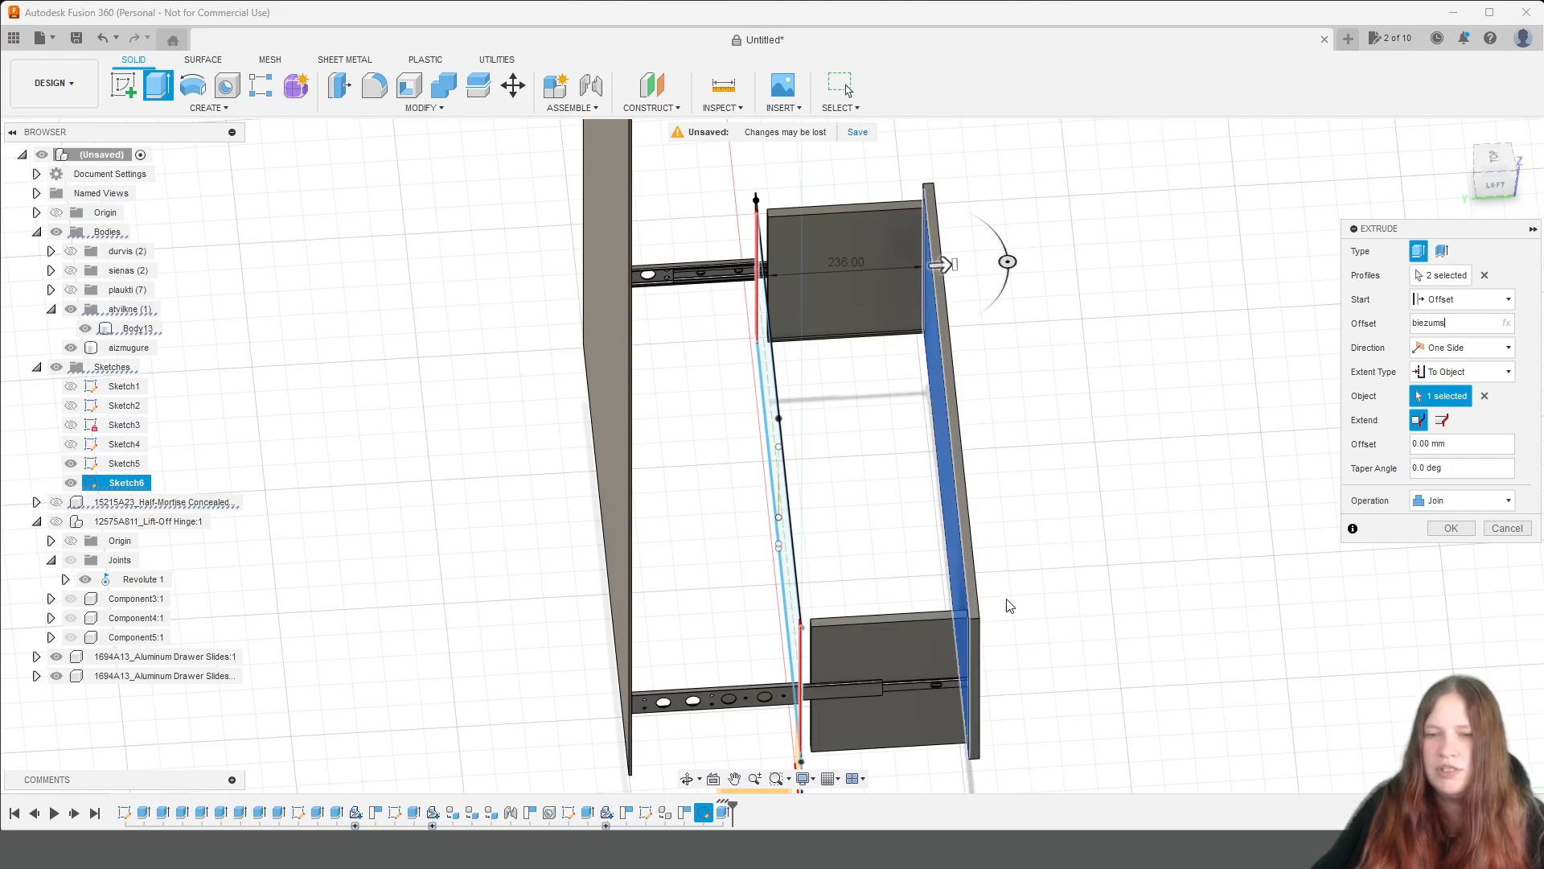
left_click(1462, 500)
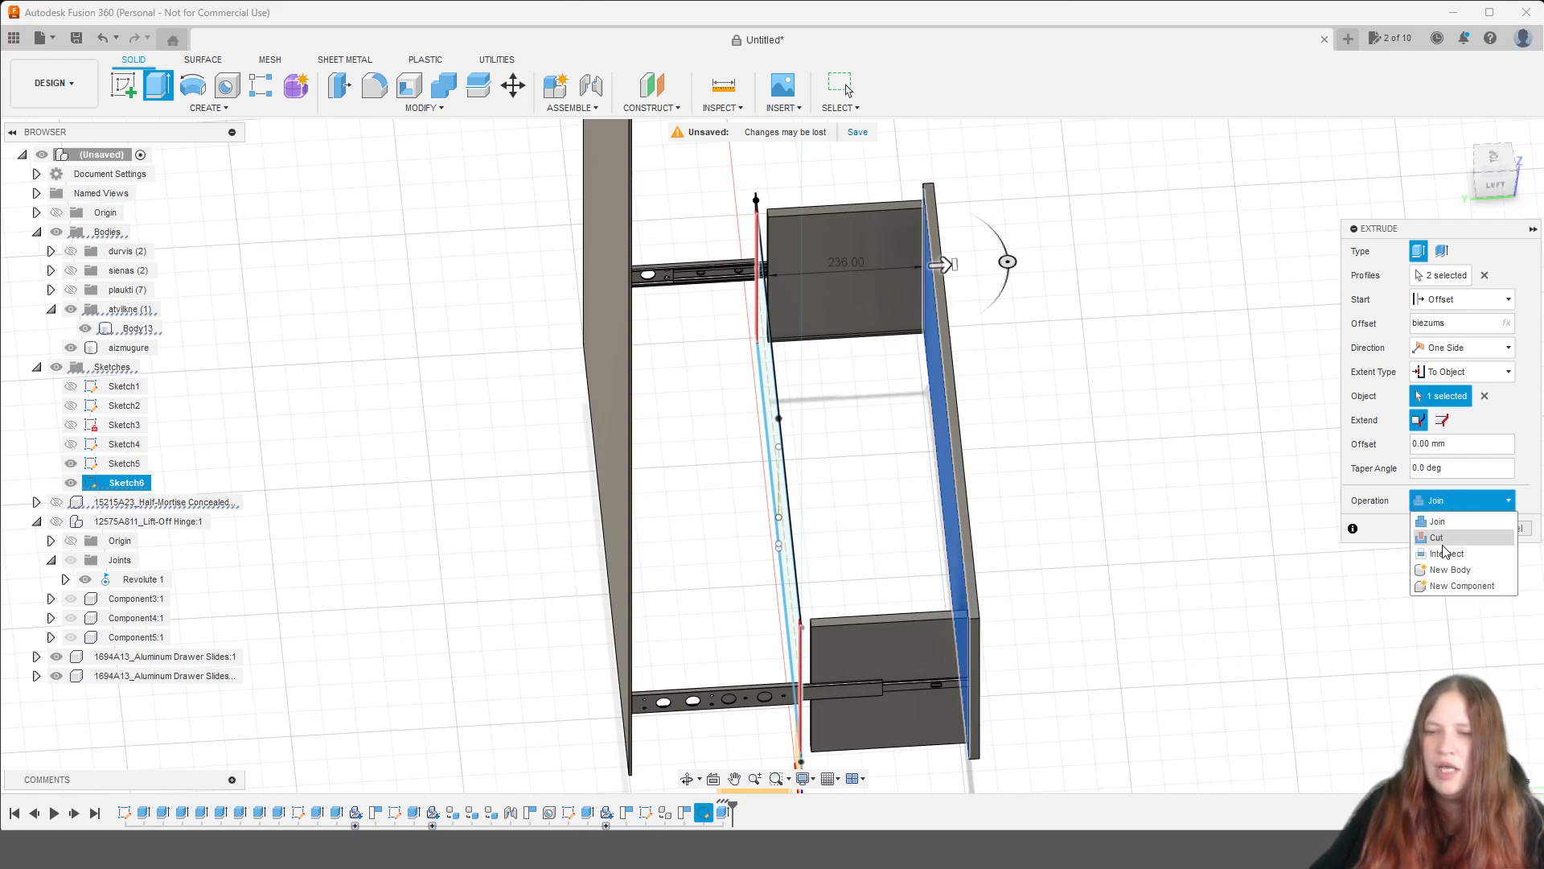
left_click(1452, 570)
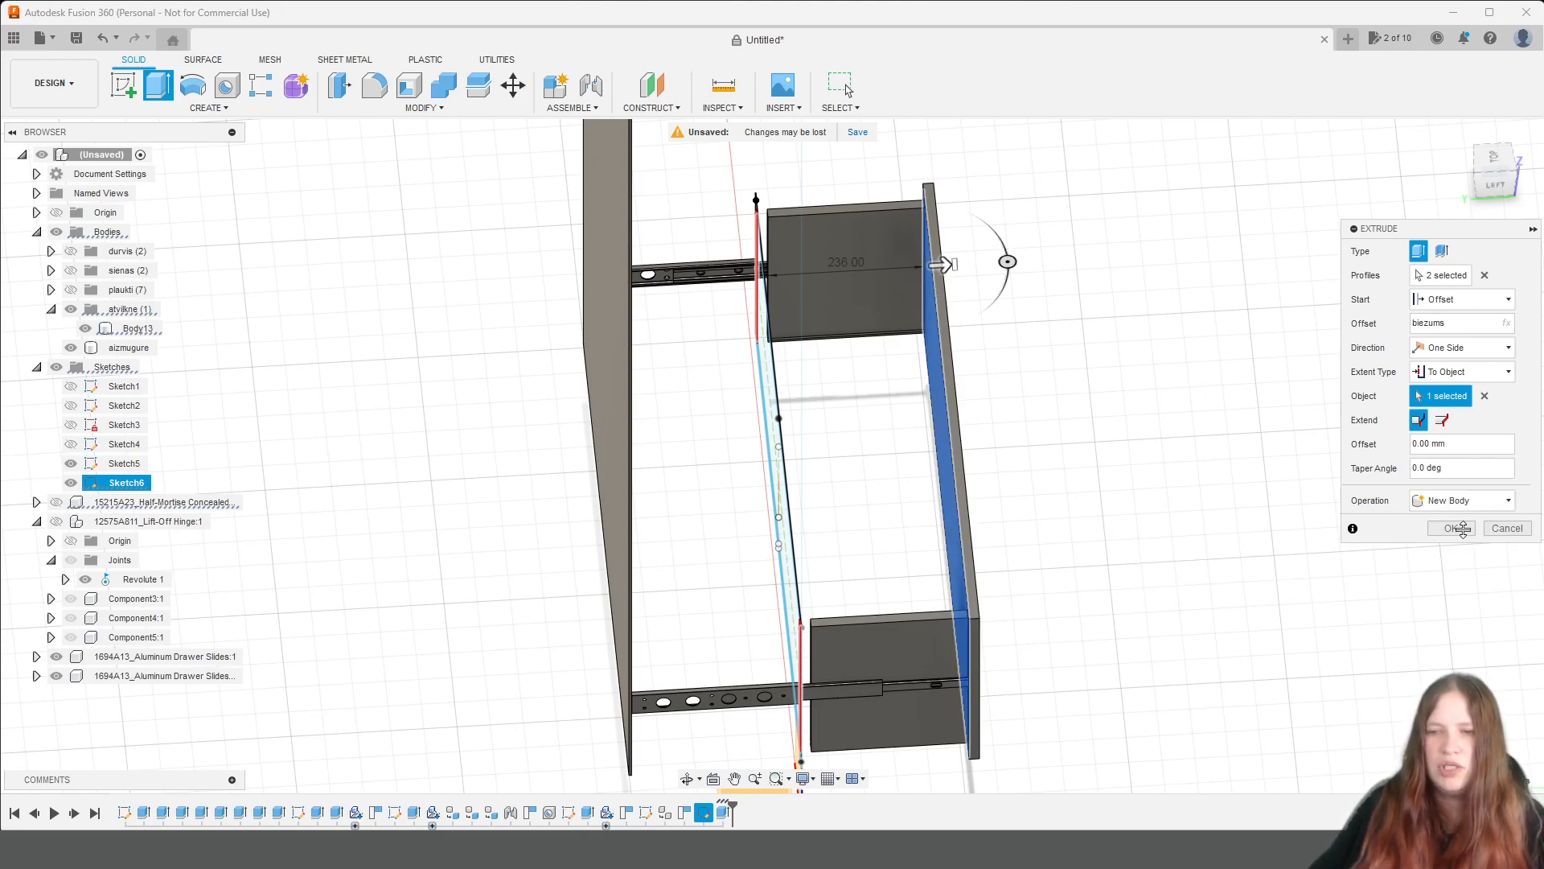
left_click(1472, 528)
Hide the aizmugure body and select the Sketch6 profiles that make up the drawer's back, including the side strip and bottom groove areas.
scroll(900, 305, "up", 2)
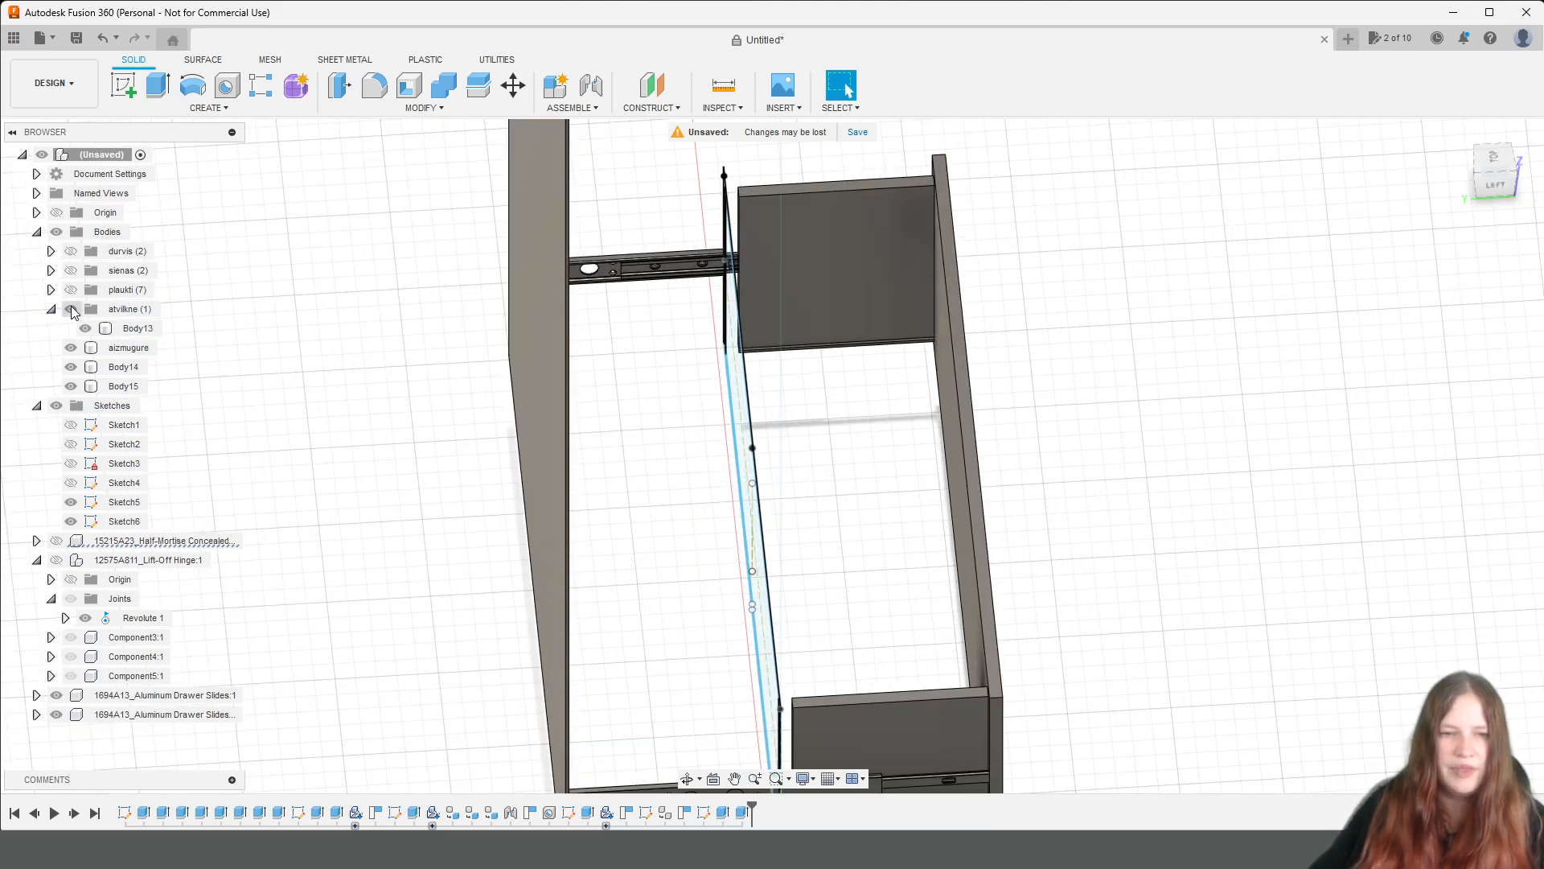
left_click(71, 347)
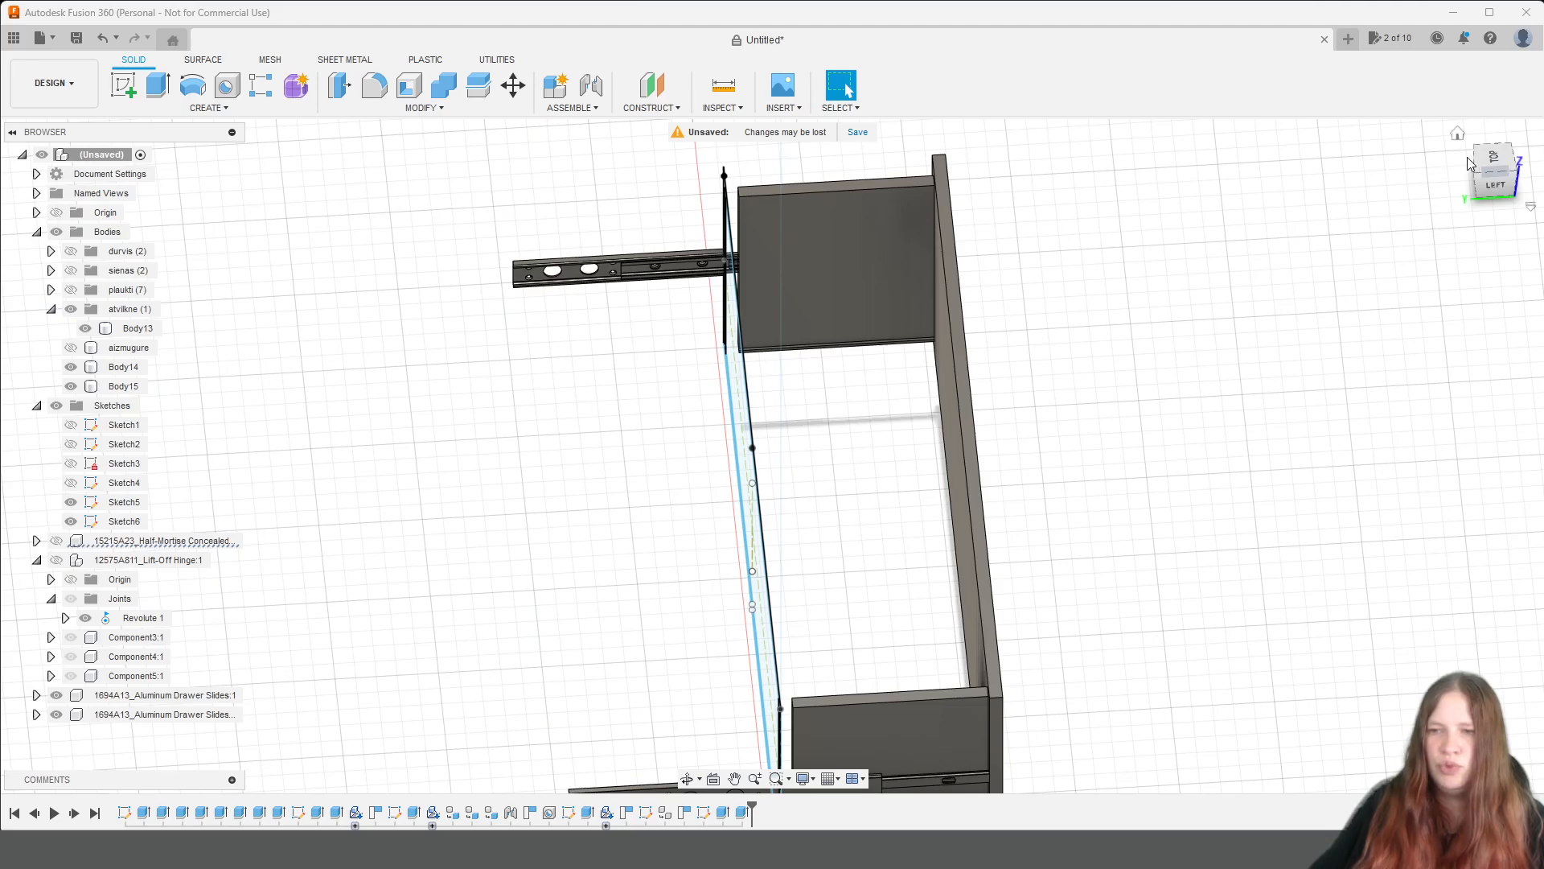
left_click_drag(1494, 185, 1535, 178)
scroll(636, 516, "up", 5)
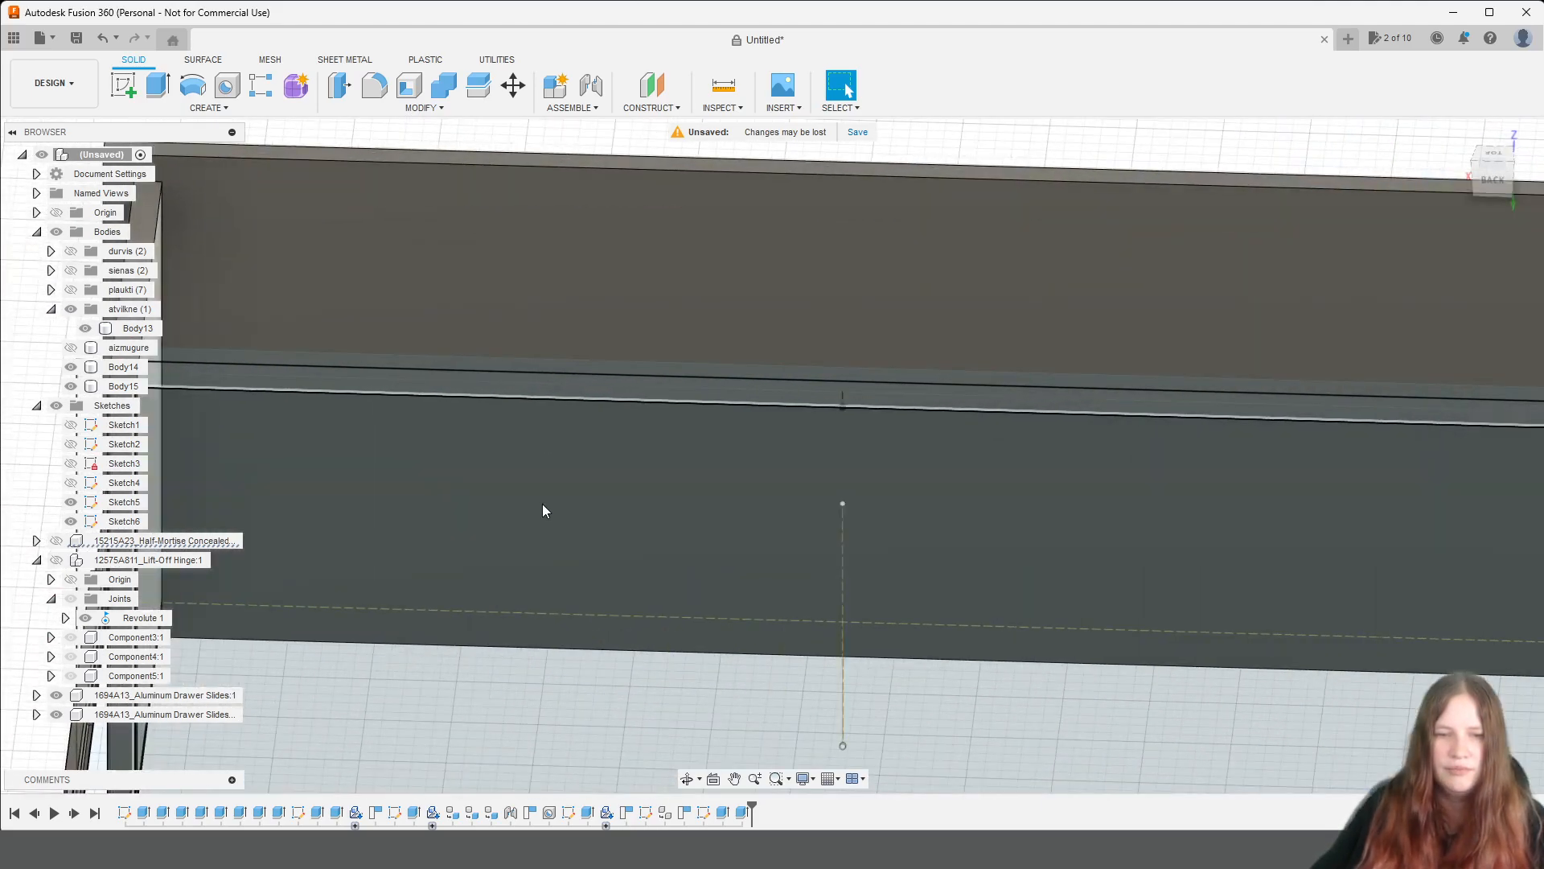
scroll(426, 514, "down", 4)
middle_click_drag(354, 495, 440, 366)
scroll(338, 335, "up", 5)
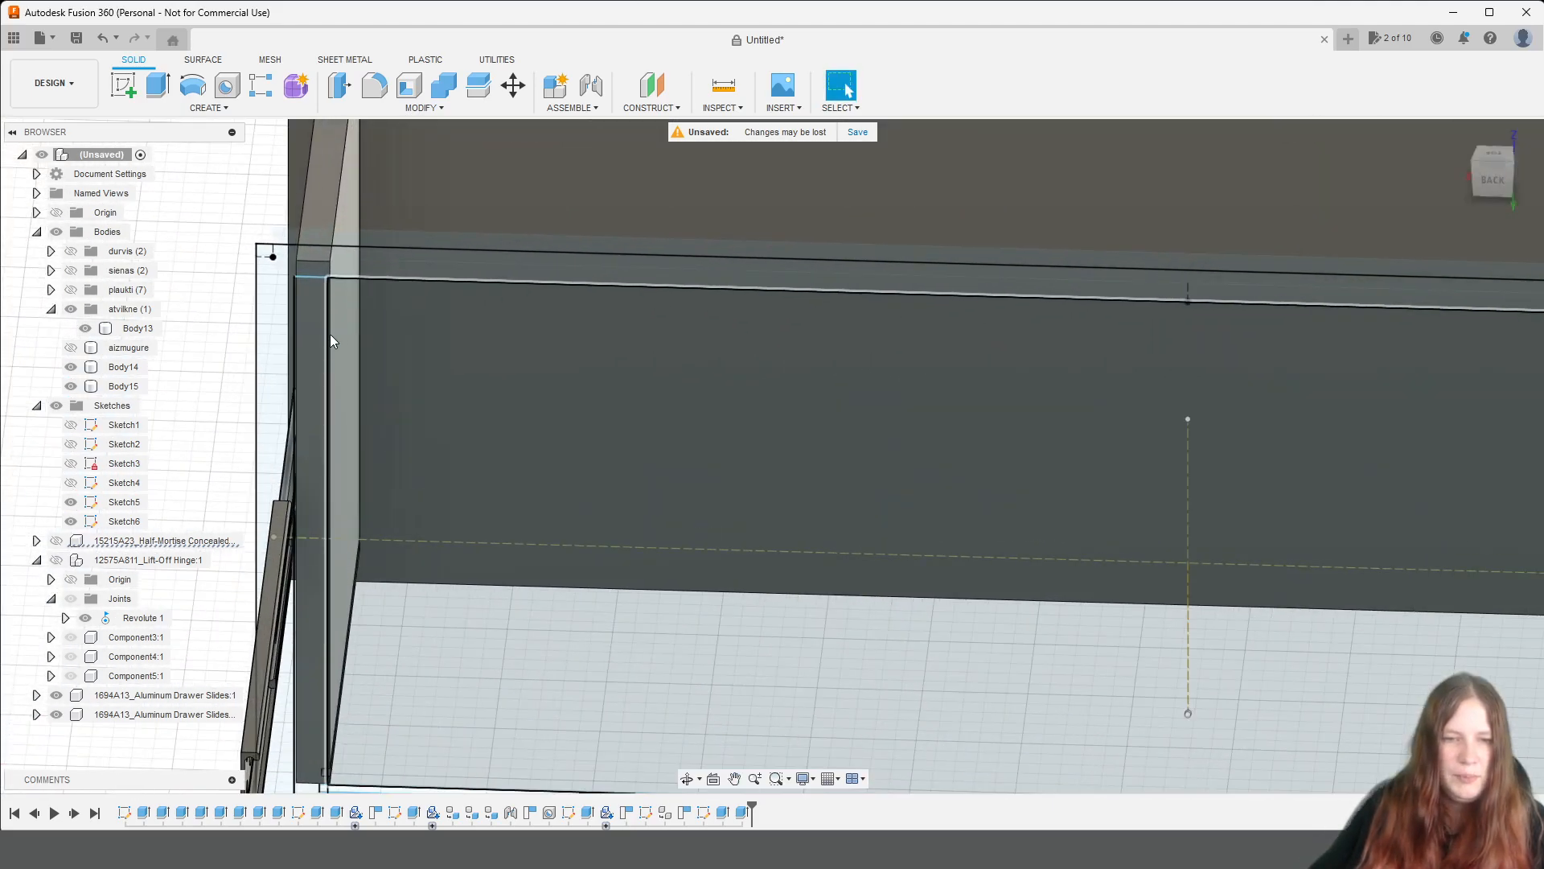
left_click(317, 335)
scroll(411, 432, "up", 2)
scroll(521, 433, "down", 2)
scroll(522, 428, "down", 3)
scroll(669, 586, "up", 4)
middle_click_drag(608, 598, 780, 275)
scroll(509, 512, "up", 3)
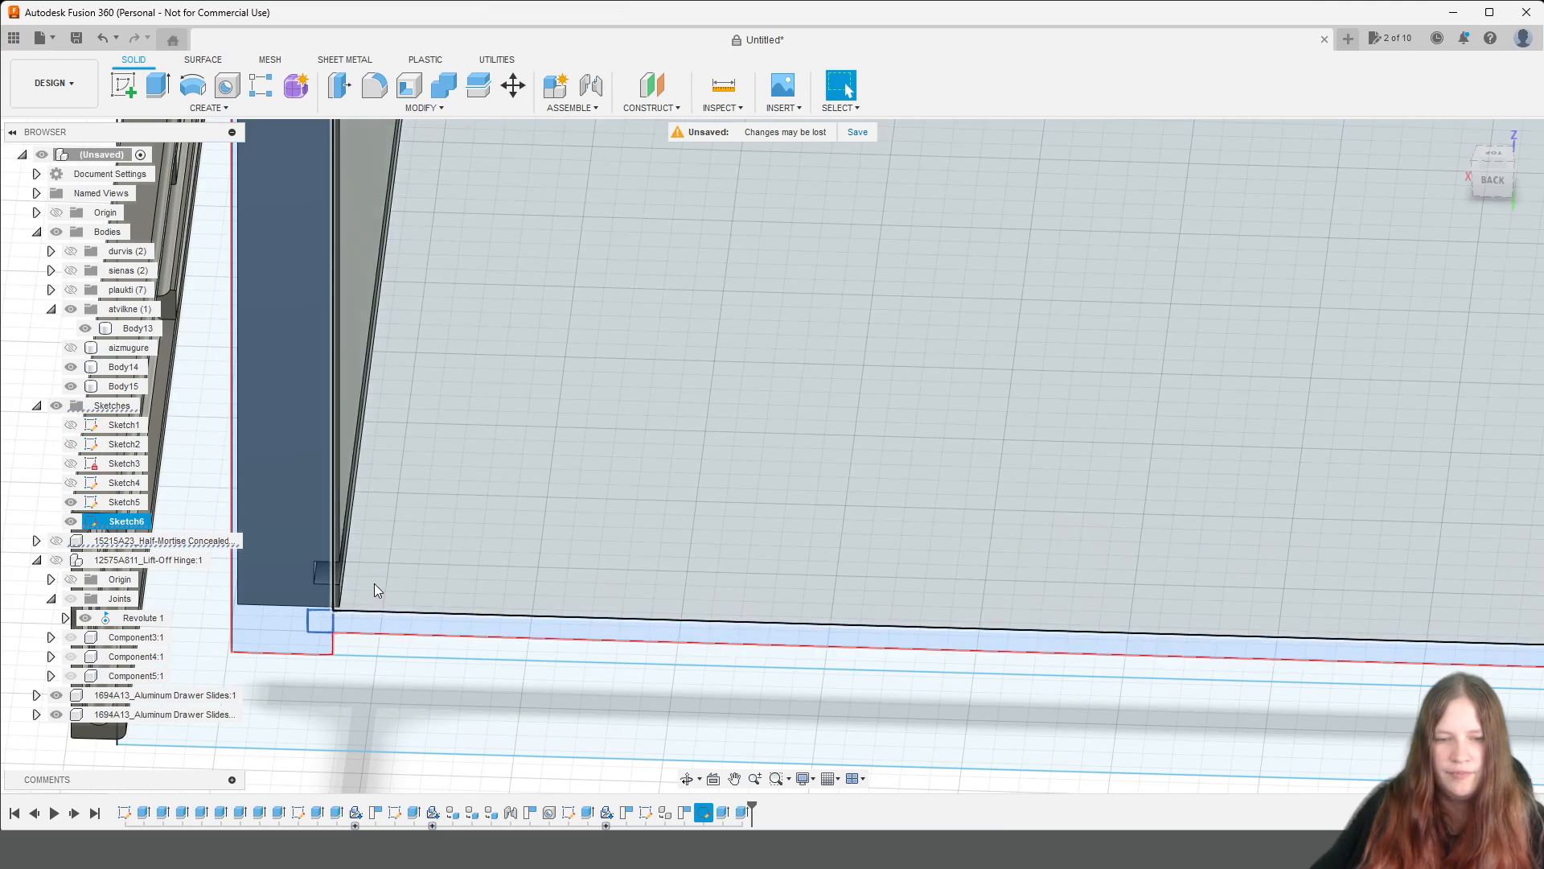
left_click(374, 587)
left_click(368, 648)
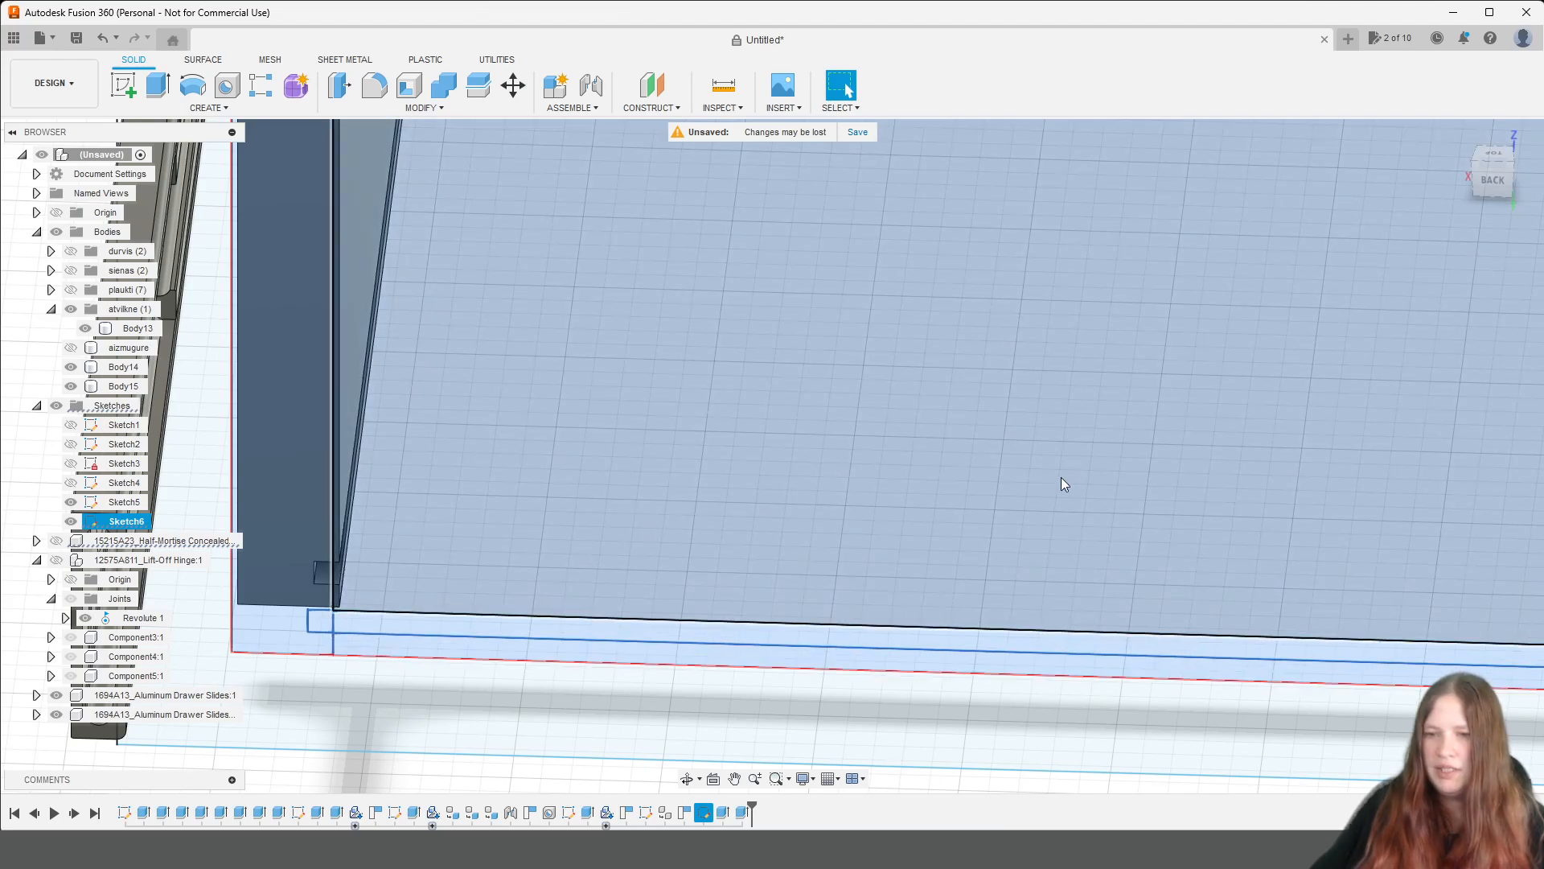
scroll(972, 481, "down", 5)
middle_click_drag(1413, 486, 89, 471)
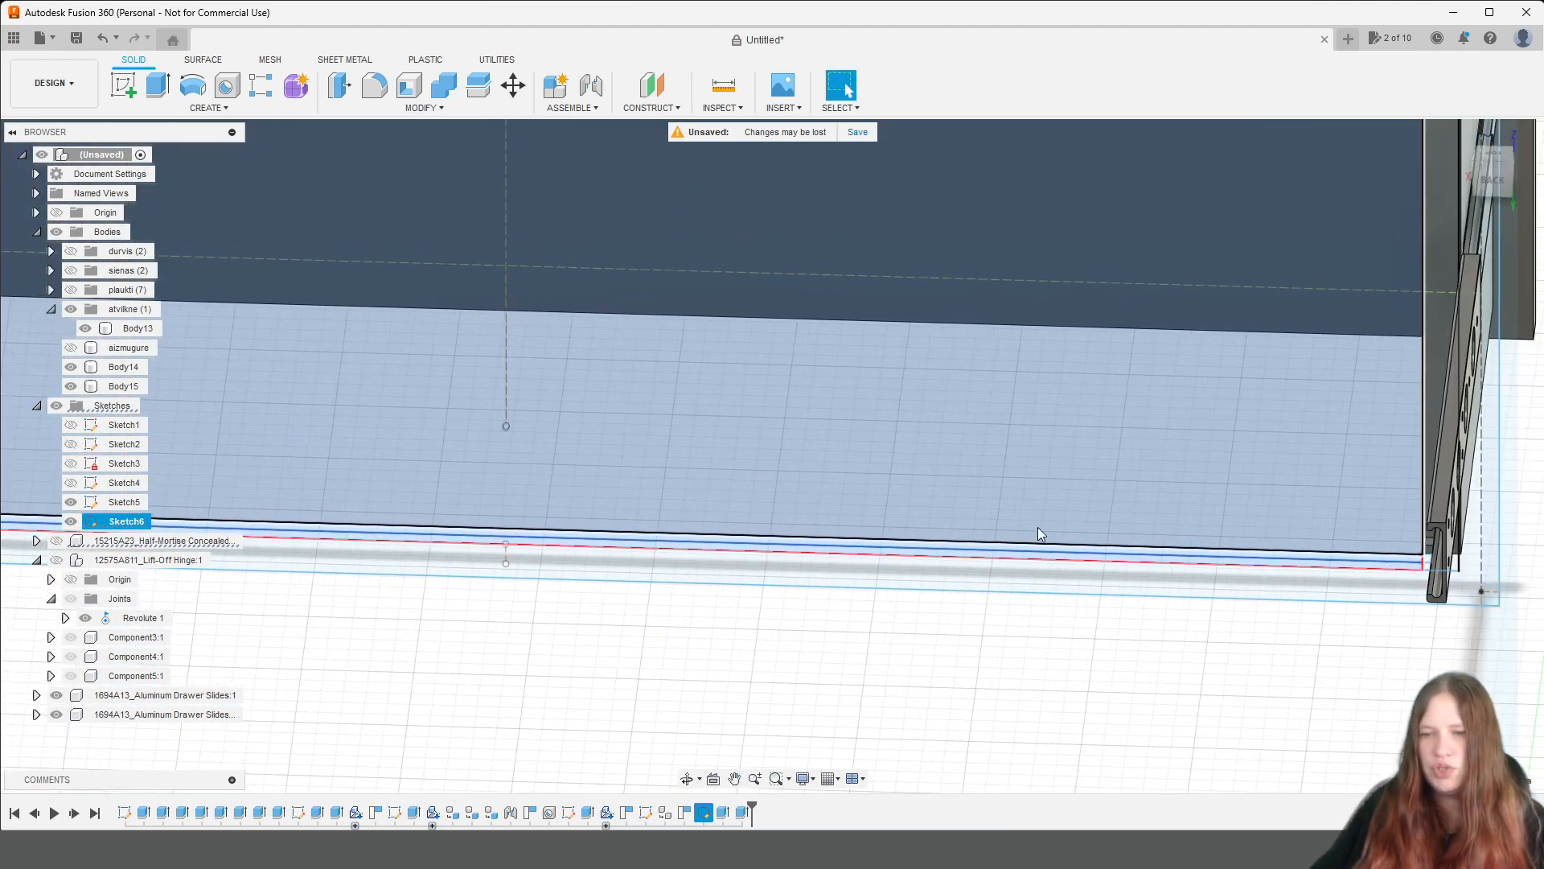
scroll(1036, 535, "down", 2)
scroll(1329, 455, "up", 2)
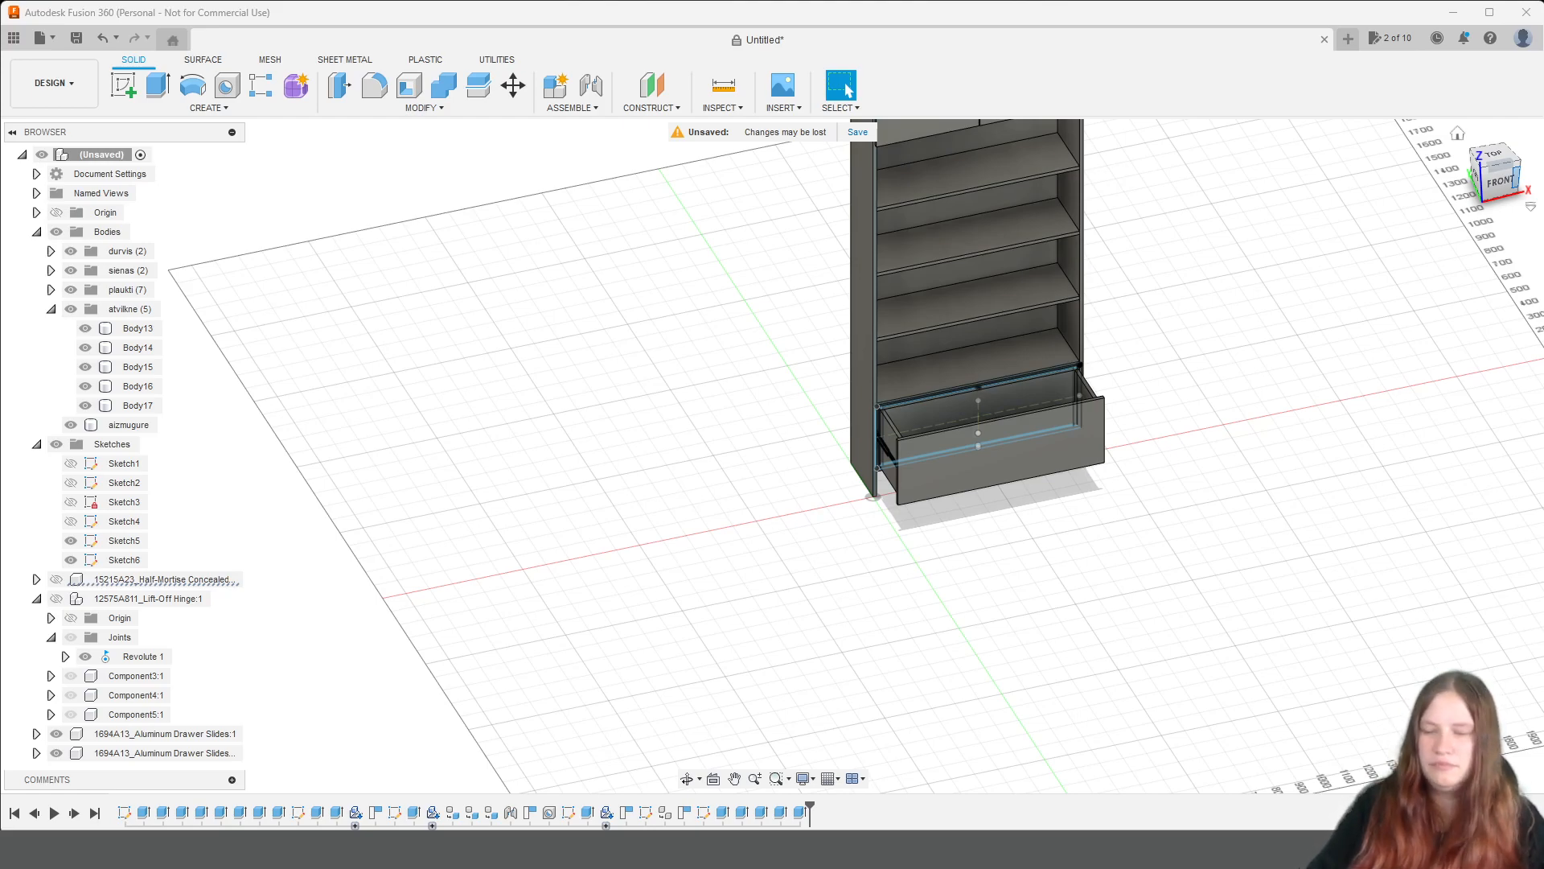
Search the McMaster-Carr component catalogue for wood dowels.
left_click(785, 107)
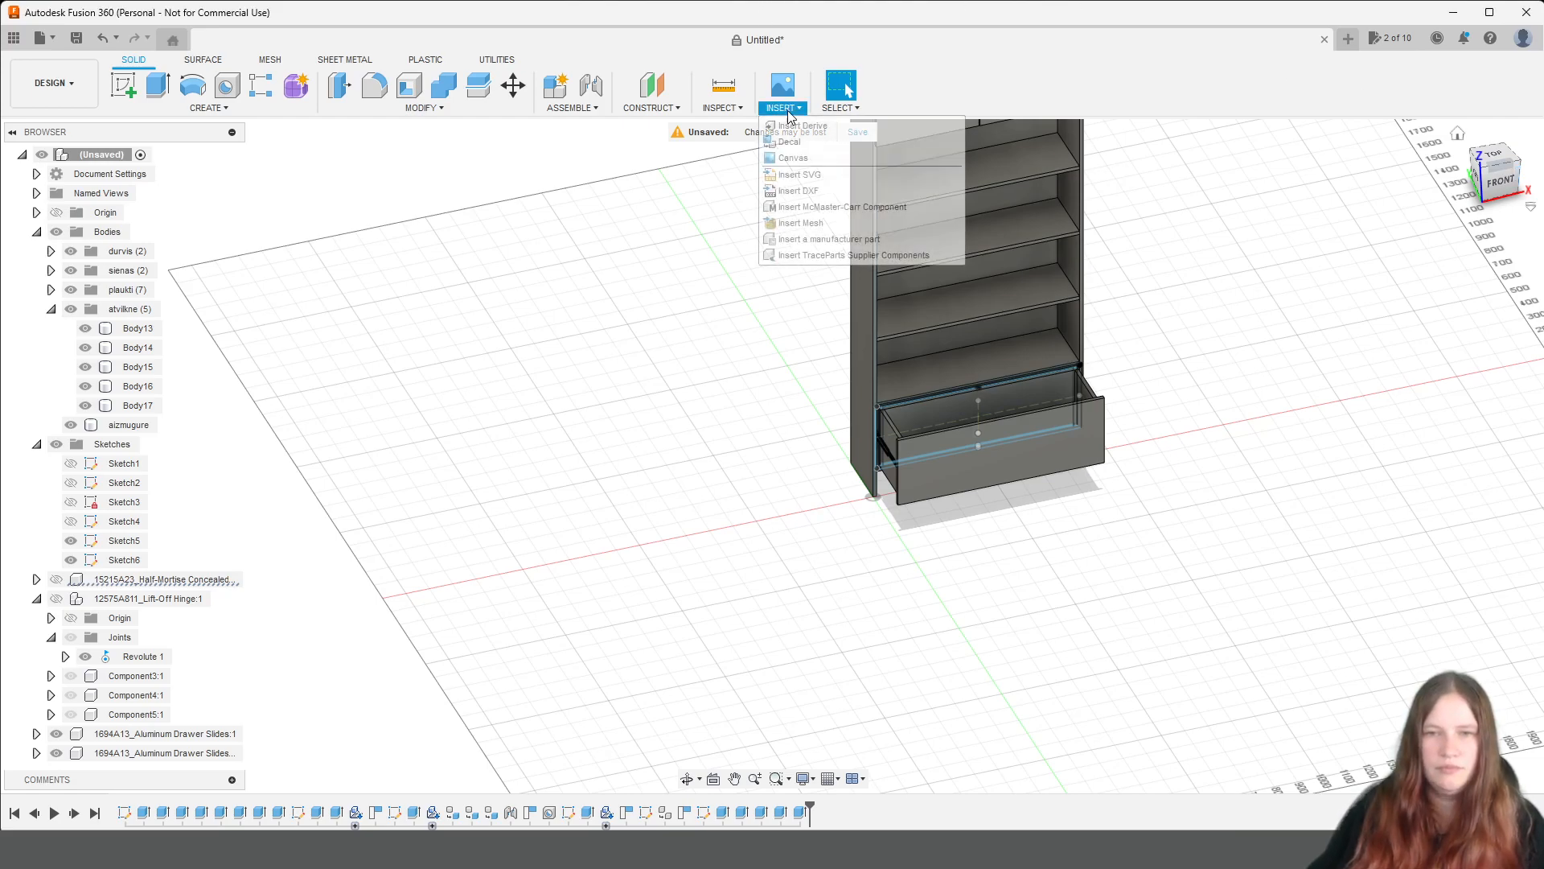
left_click(810, 208)
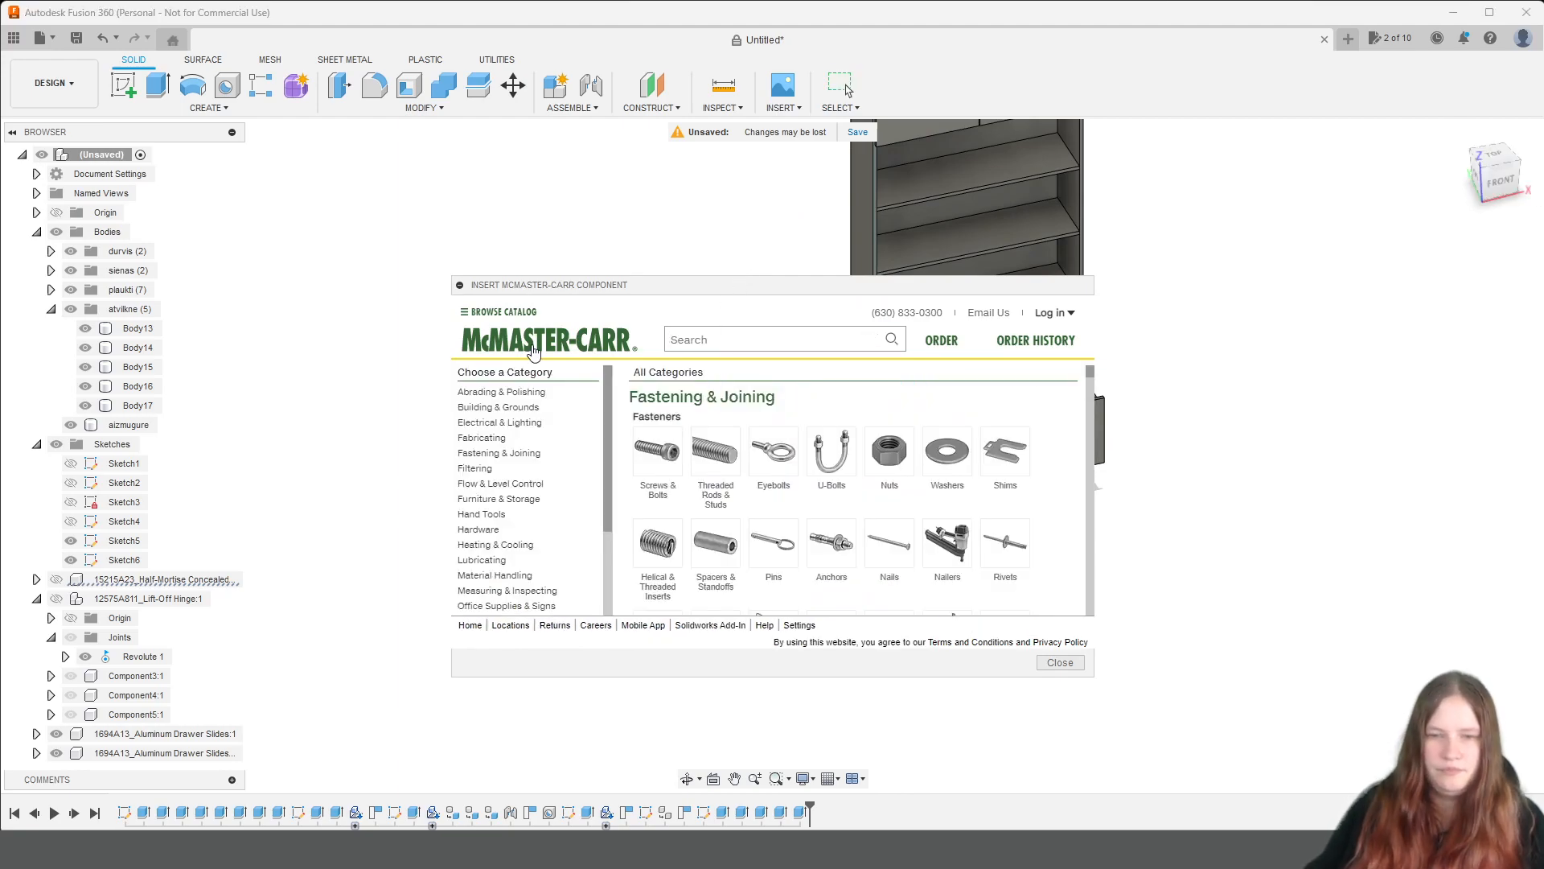
type("dowel")
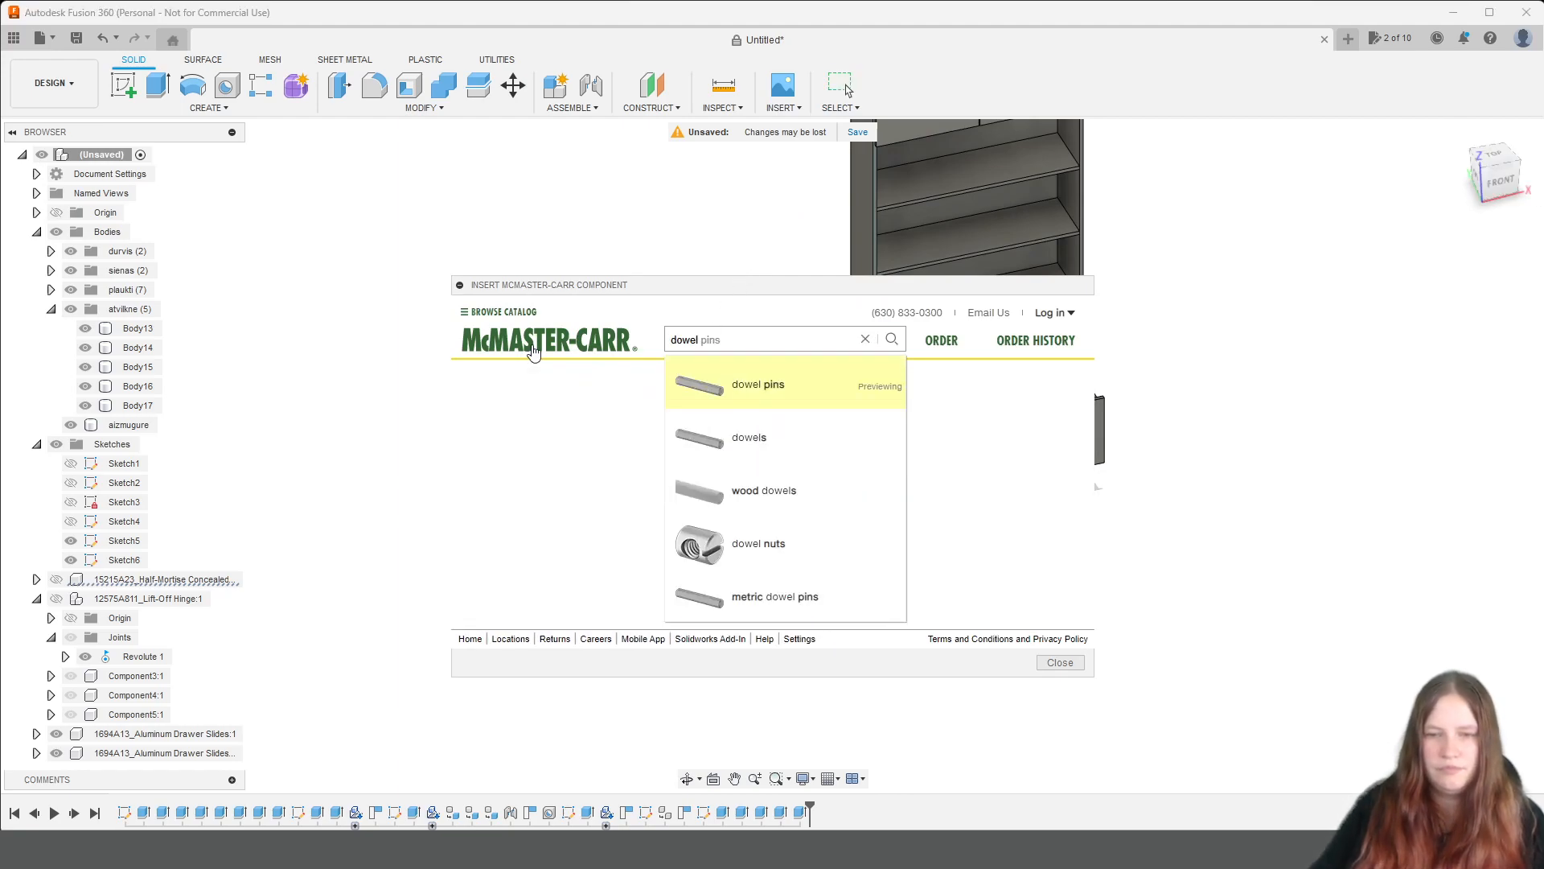
left_click(764, 485)
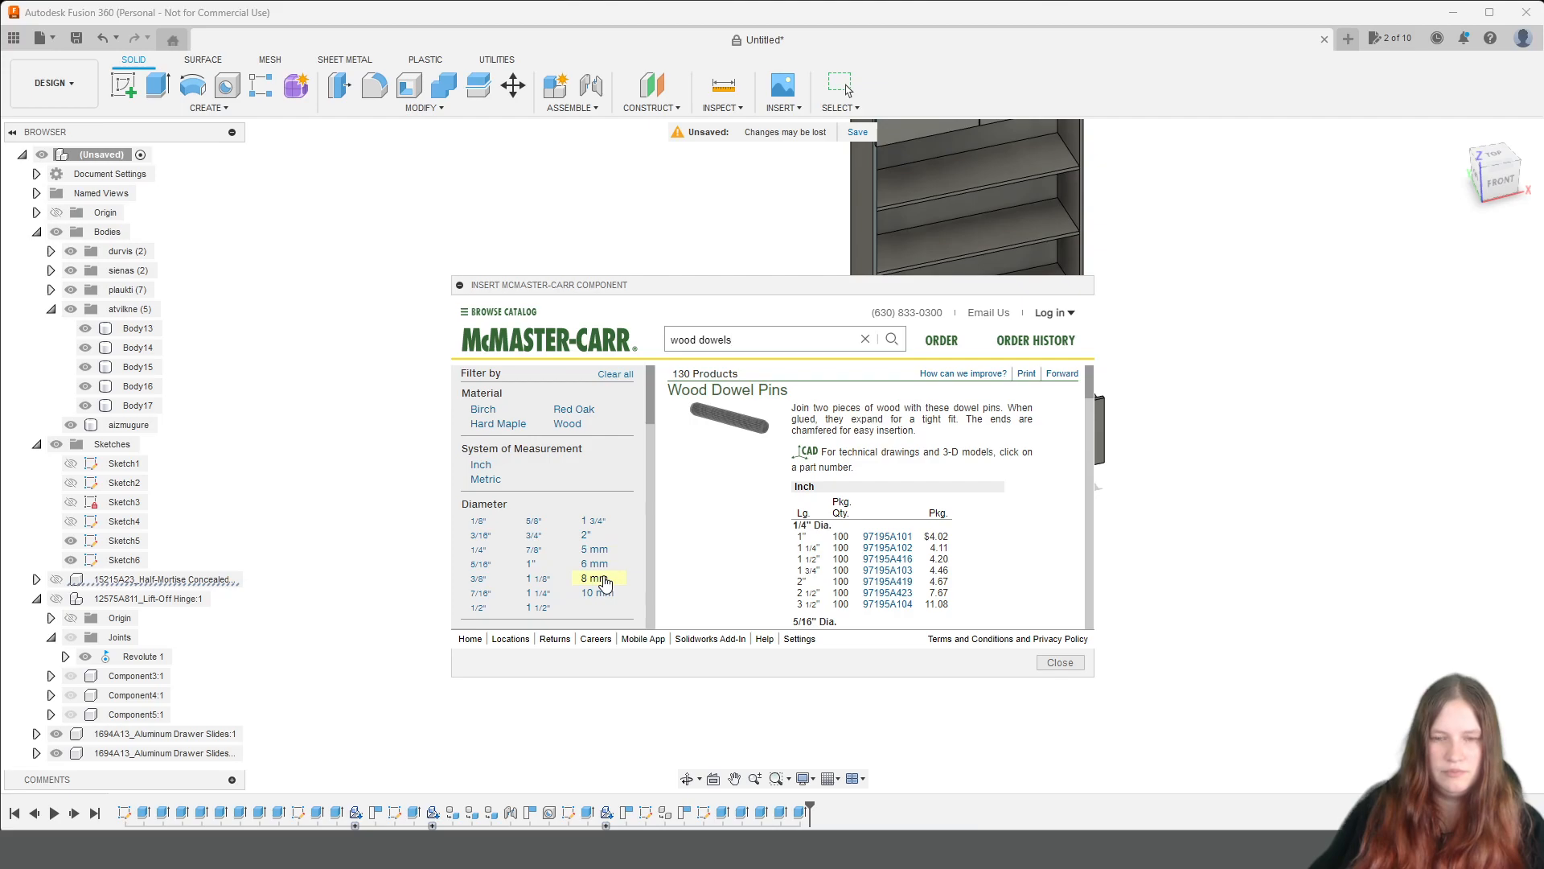
Filter the wood dowel pins to 10 mm diameter and view the details of the 30 mm long pin, part 97195A147.
left_click(599, 593)
scroll(818, 491, "down", 1)
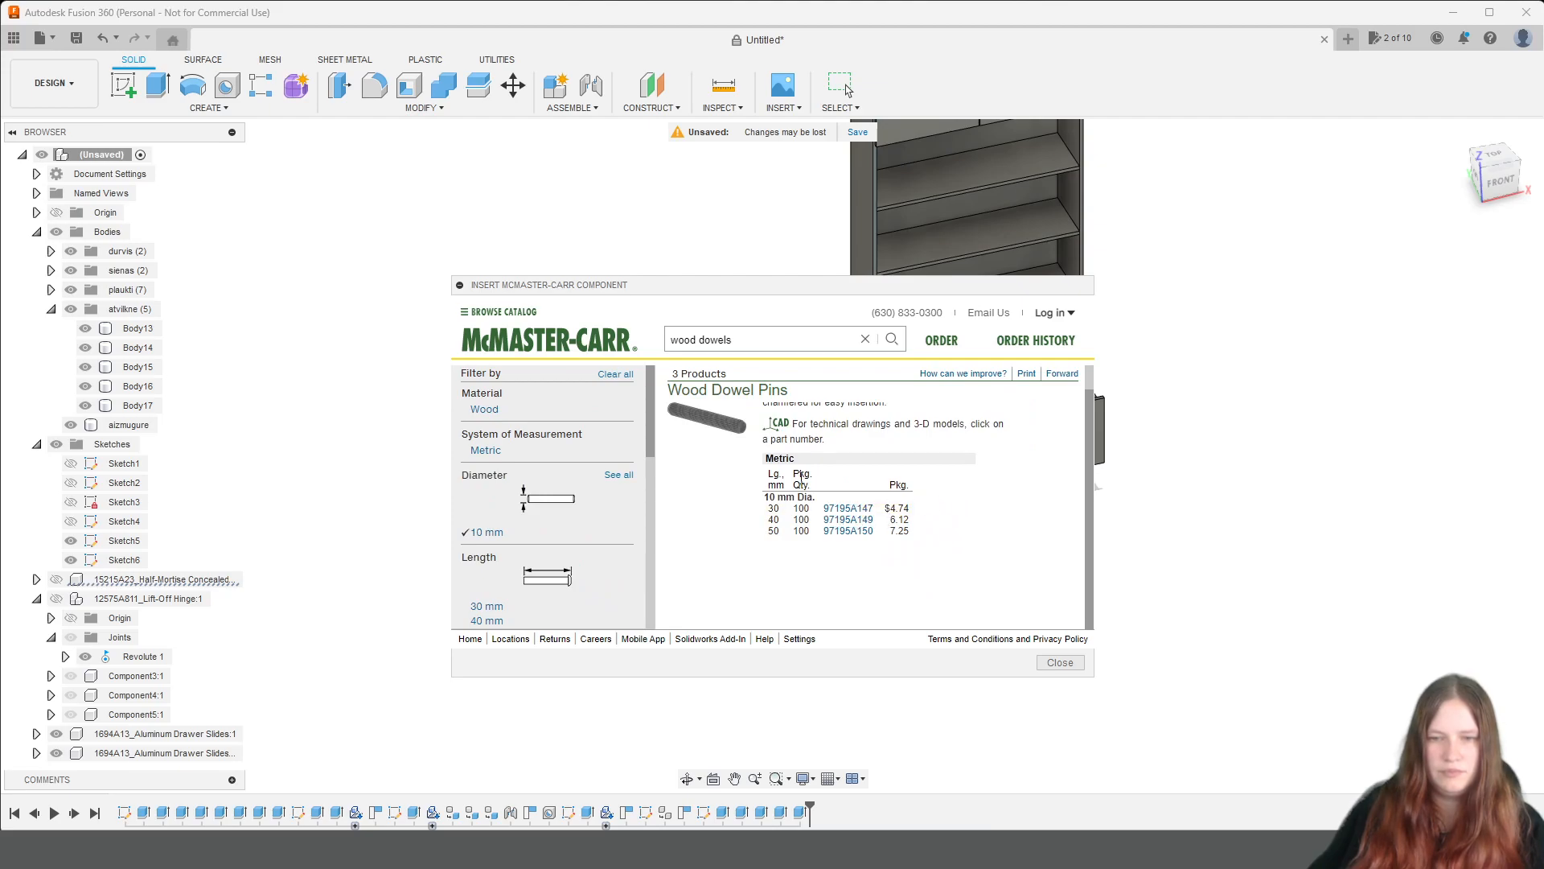
scroll(776, 438, "up", 1)
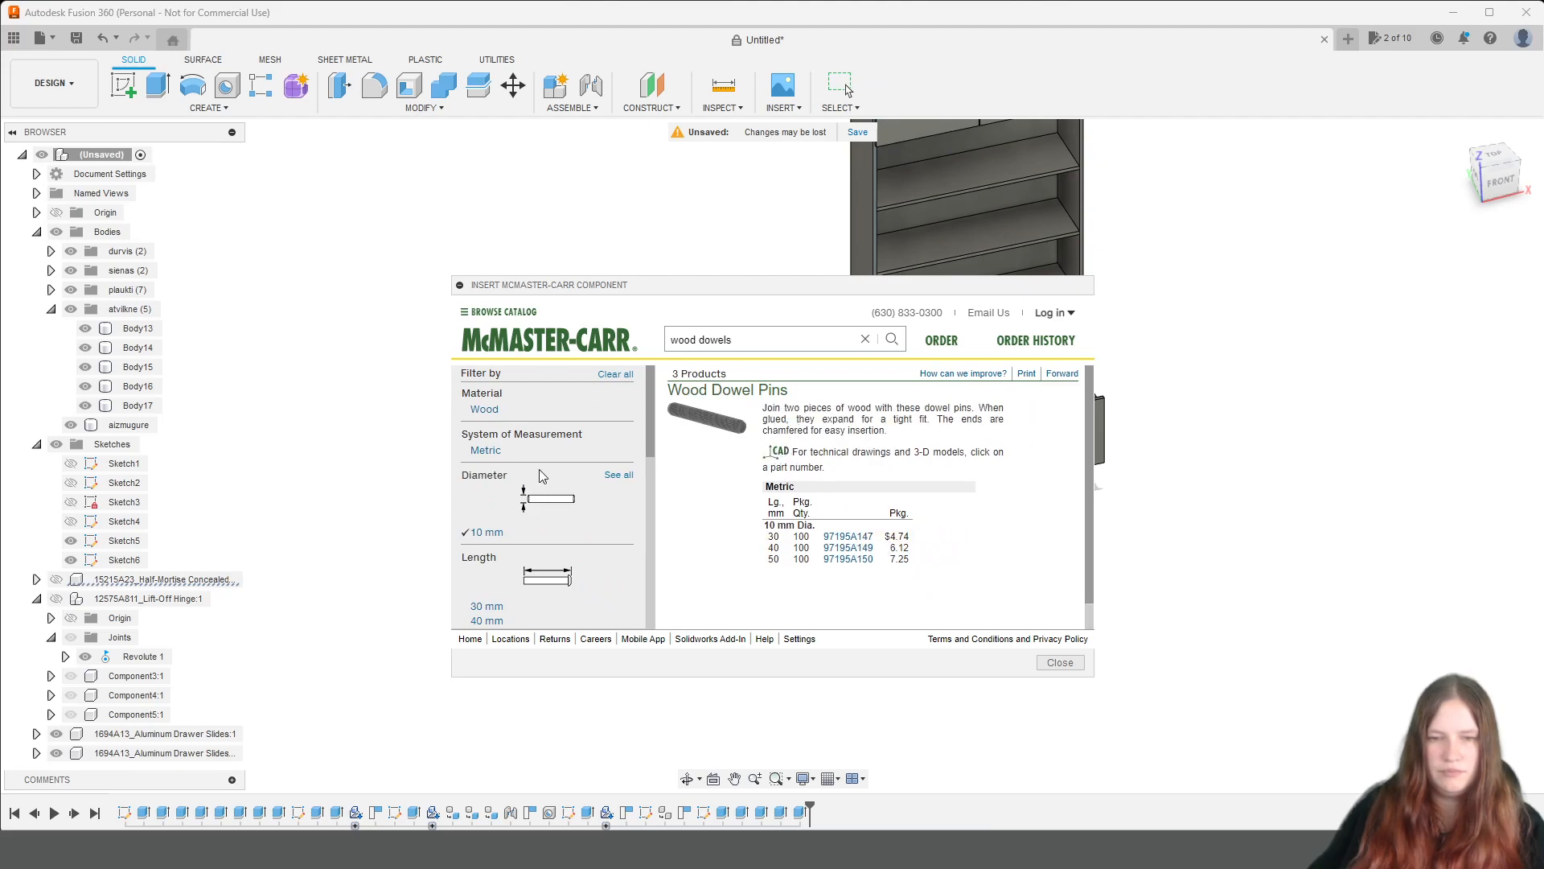
scroll(547, 492, "down", 1)
scroll(844, 513, "down", 1)
scroll(884, 516, "up", 1)
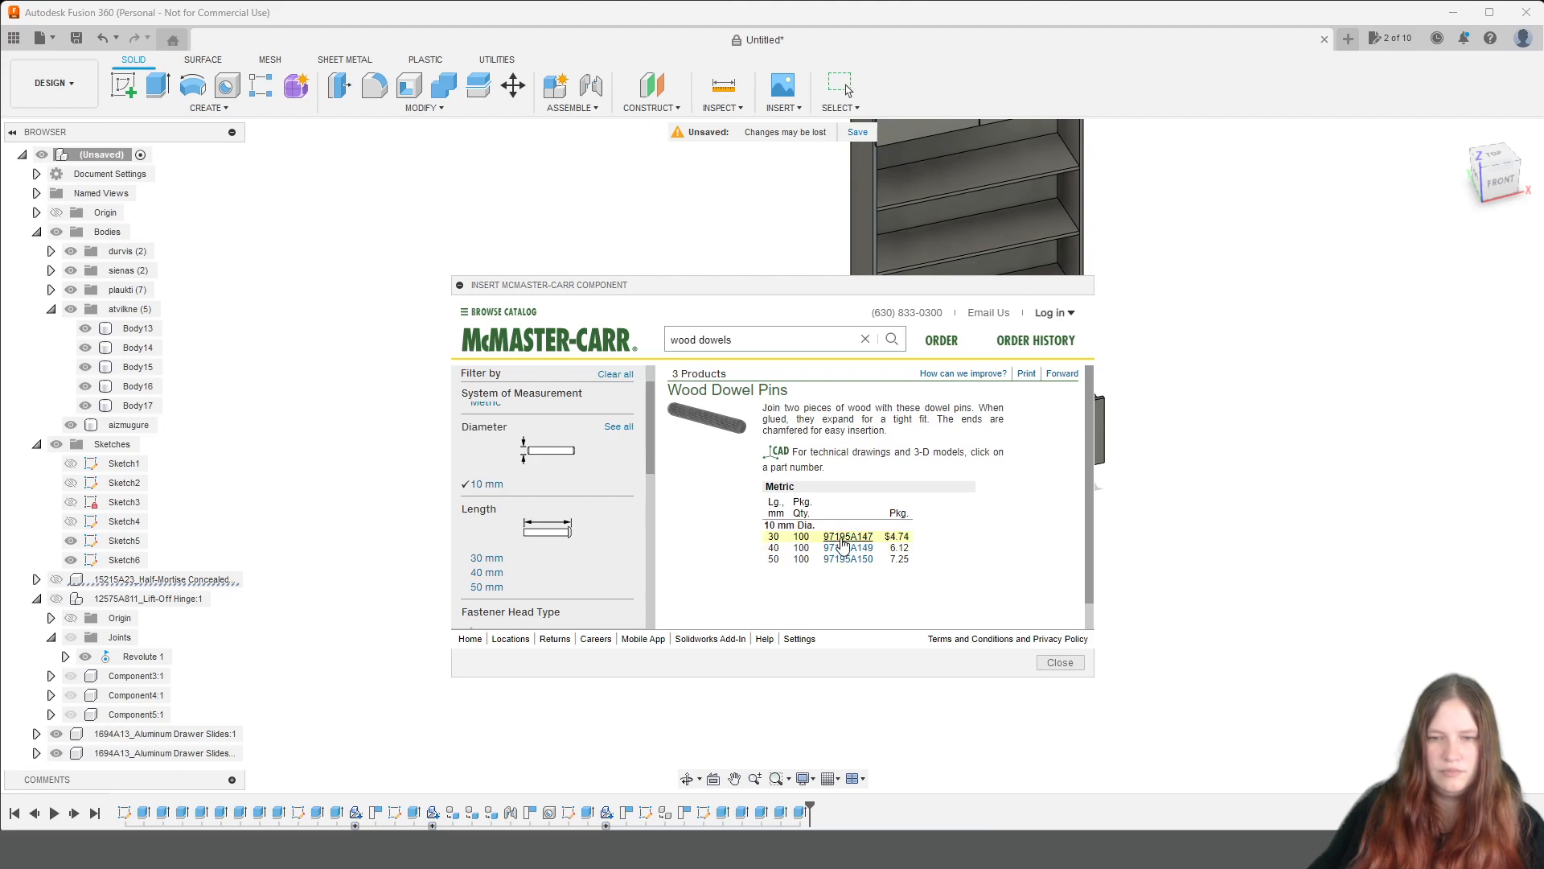
left_click(844, 539)
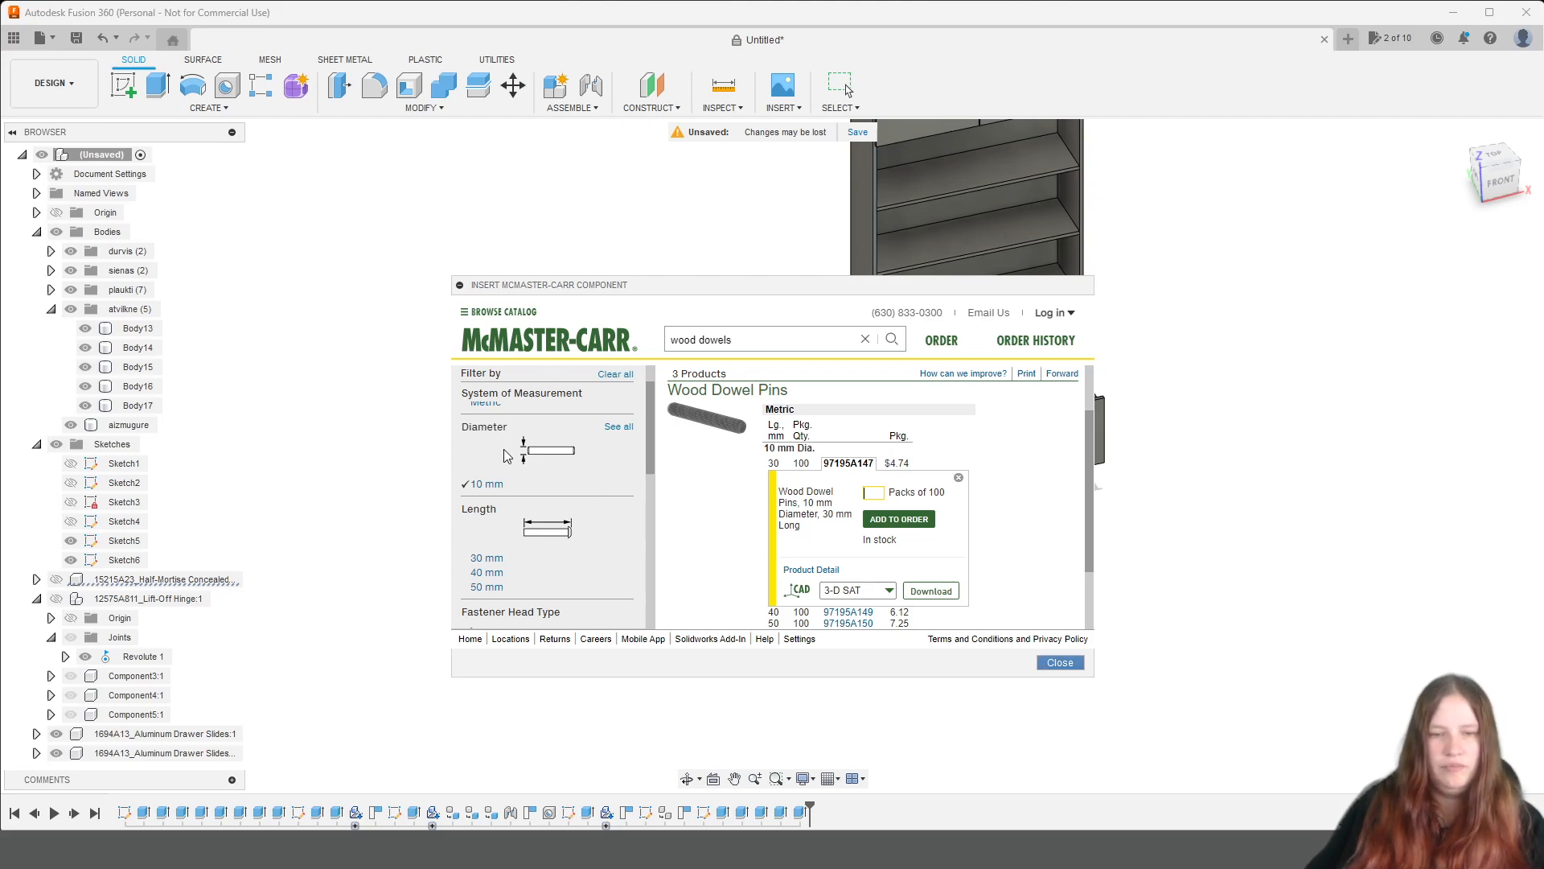
Remove the 10 mm diameter filter, look through the metric dowel pin sizes, and close the catalogue without inserting a part.
left_click(615, 497)
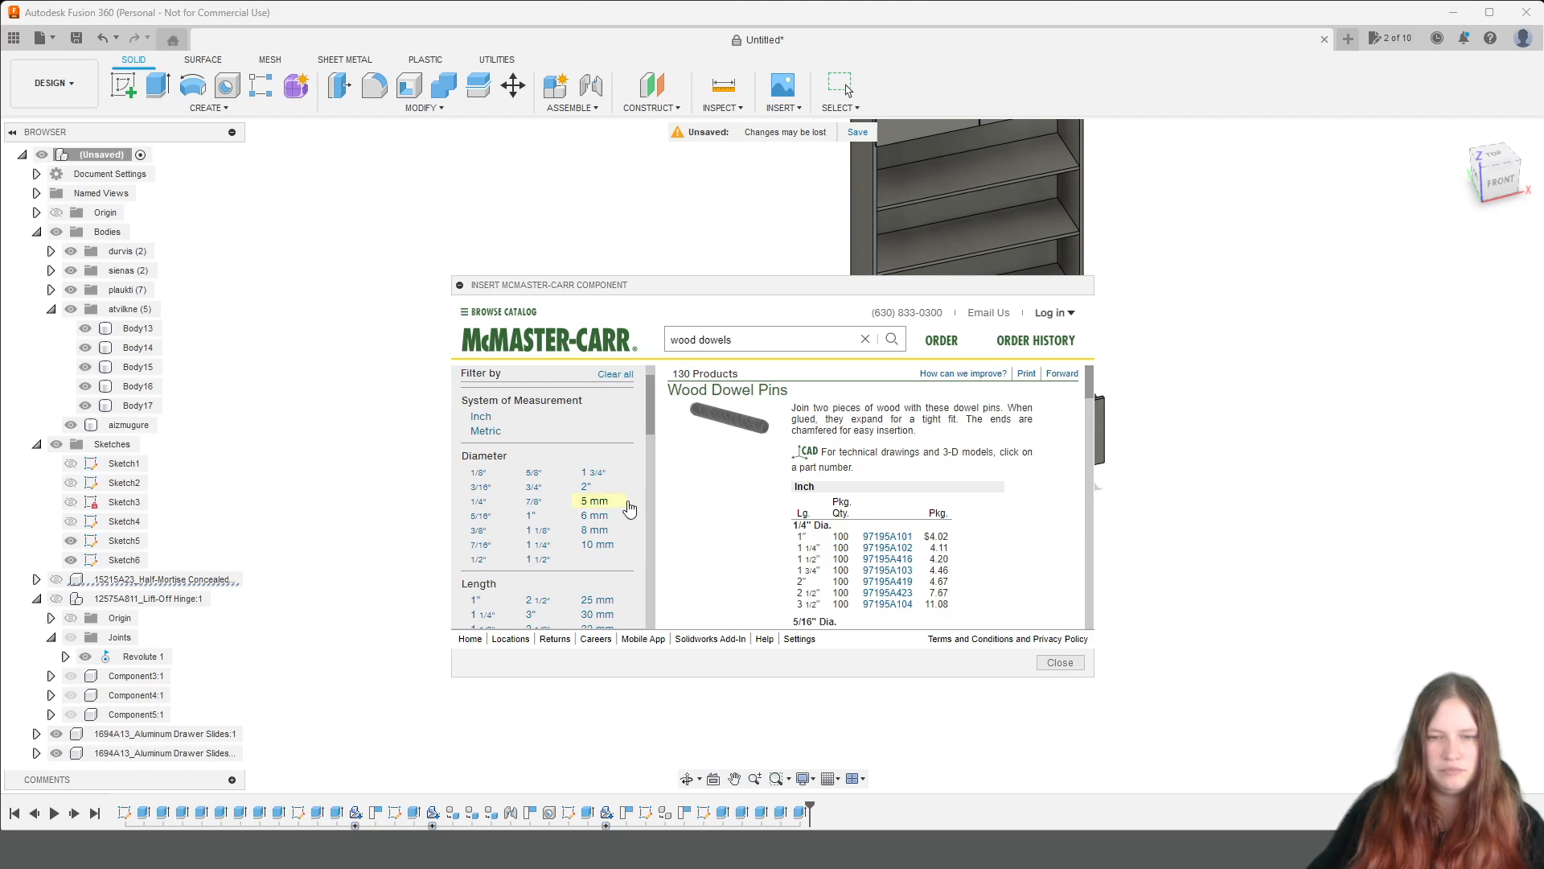
scroll(612, 481, "down", 1)
scroll(611, 480, "down", 5)
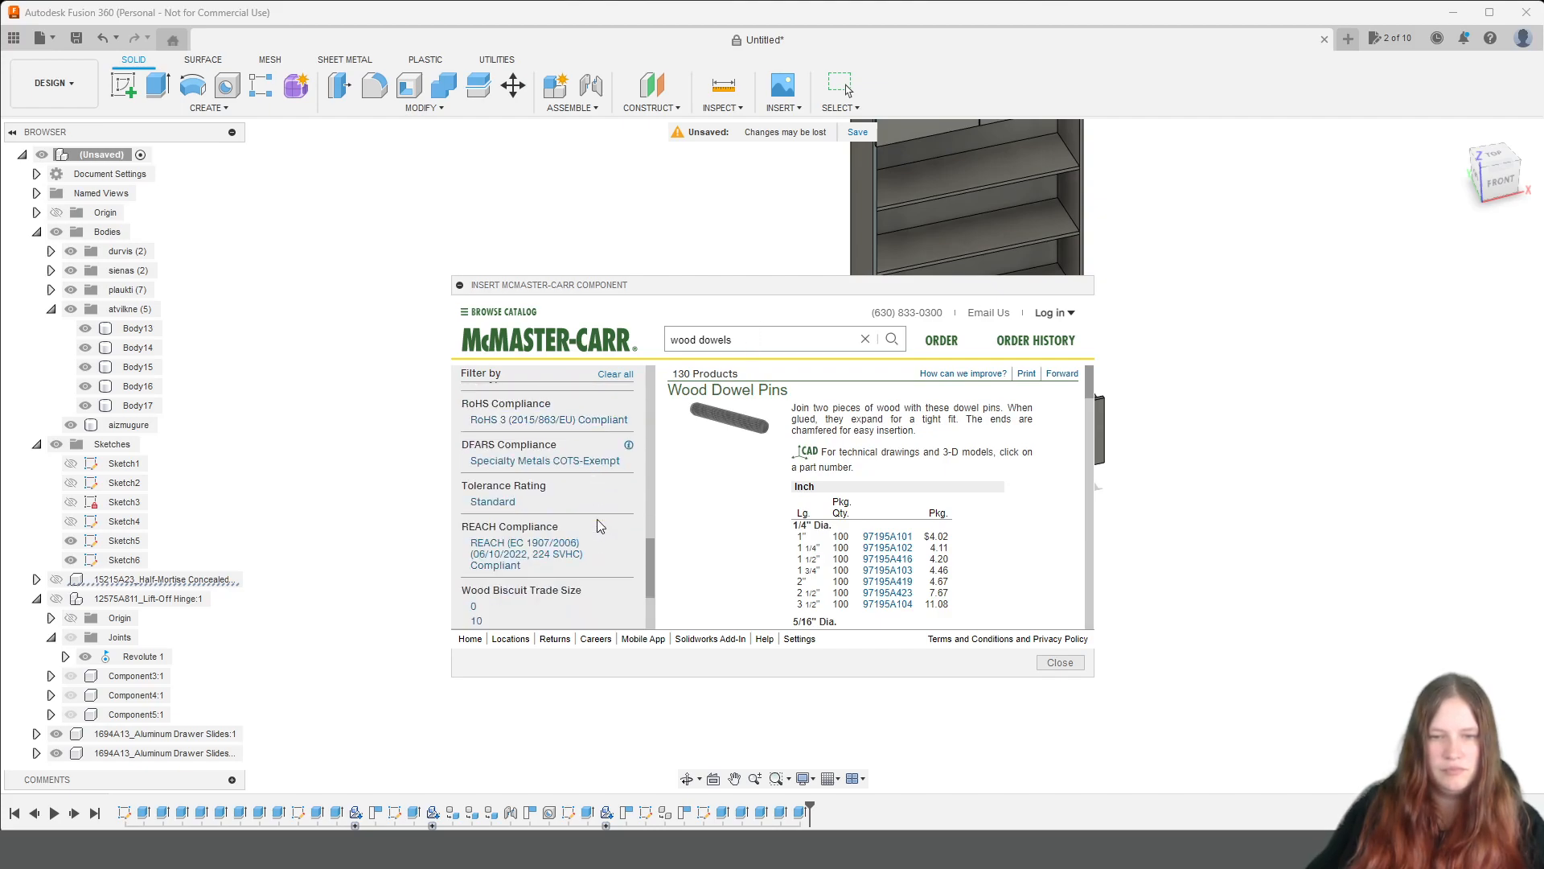
scroll(605, 524, "up", 2)
scroll(605, 524, "up", 3)
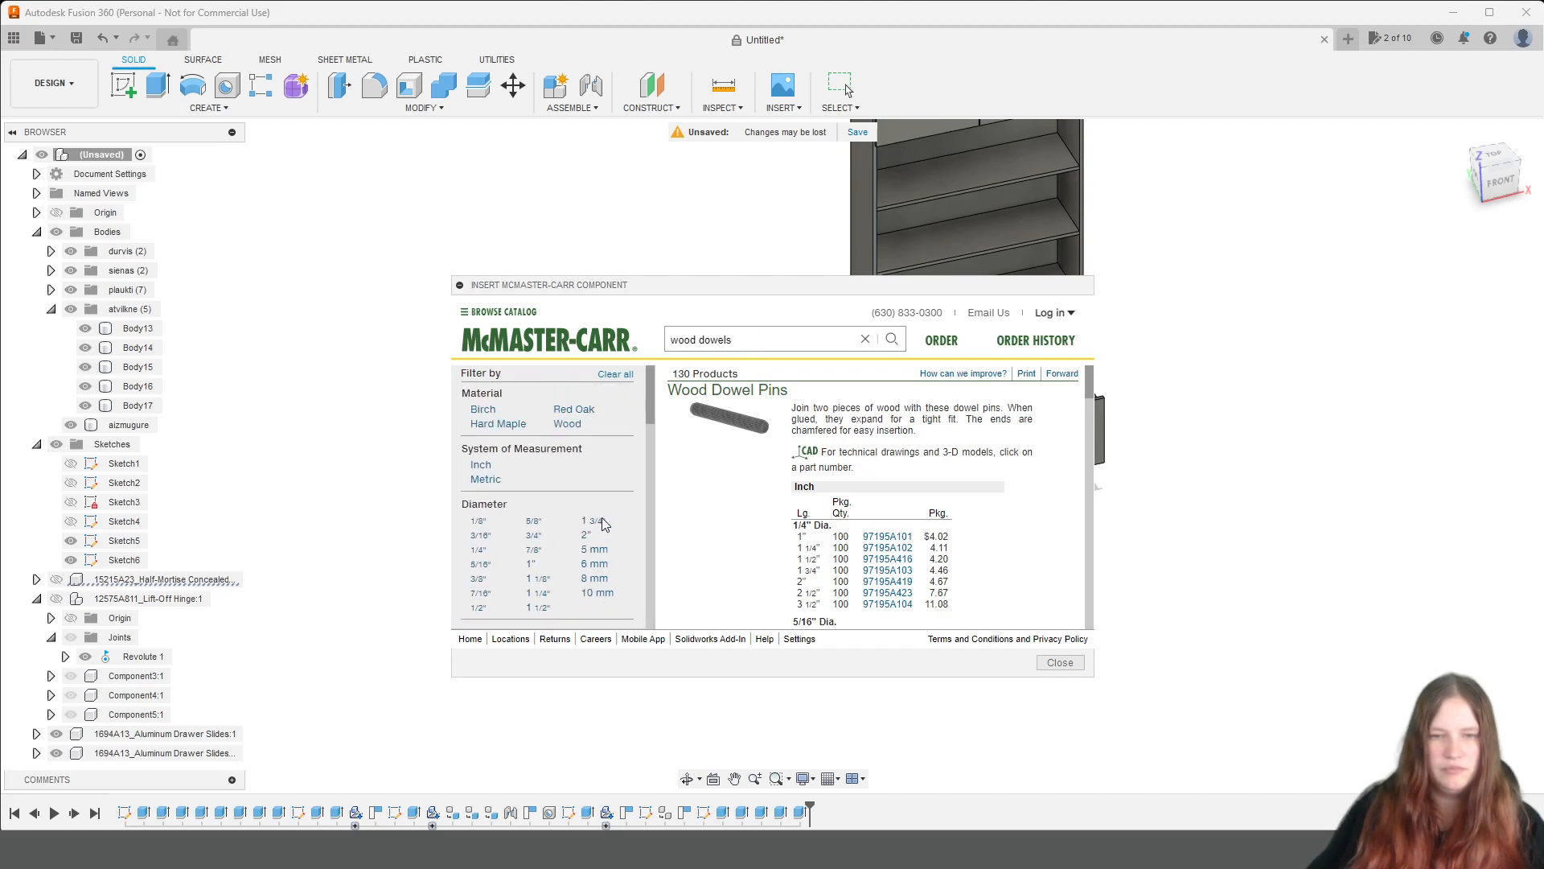
left_click(488, 480)
scroll(576, 555, "down", 1)
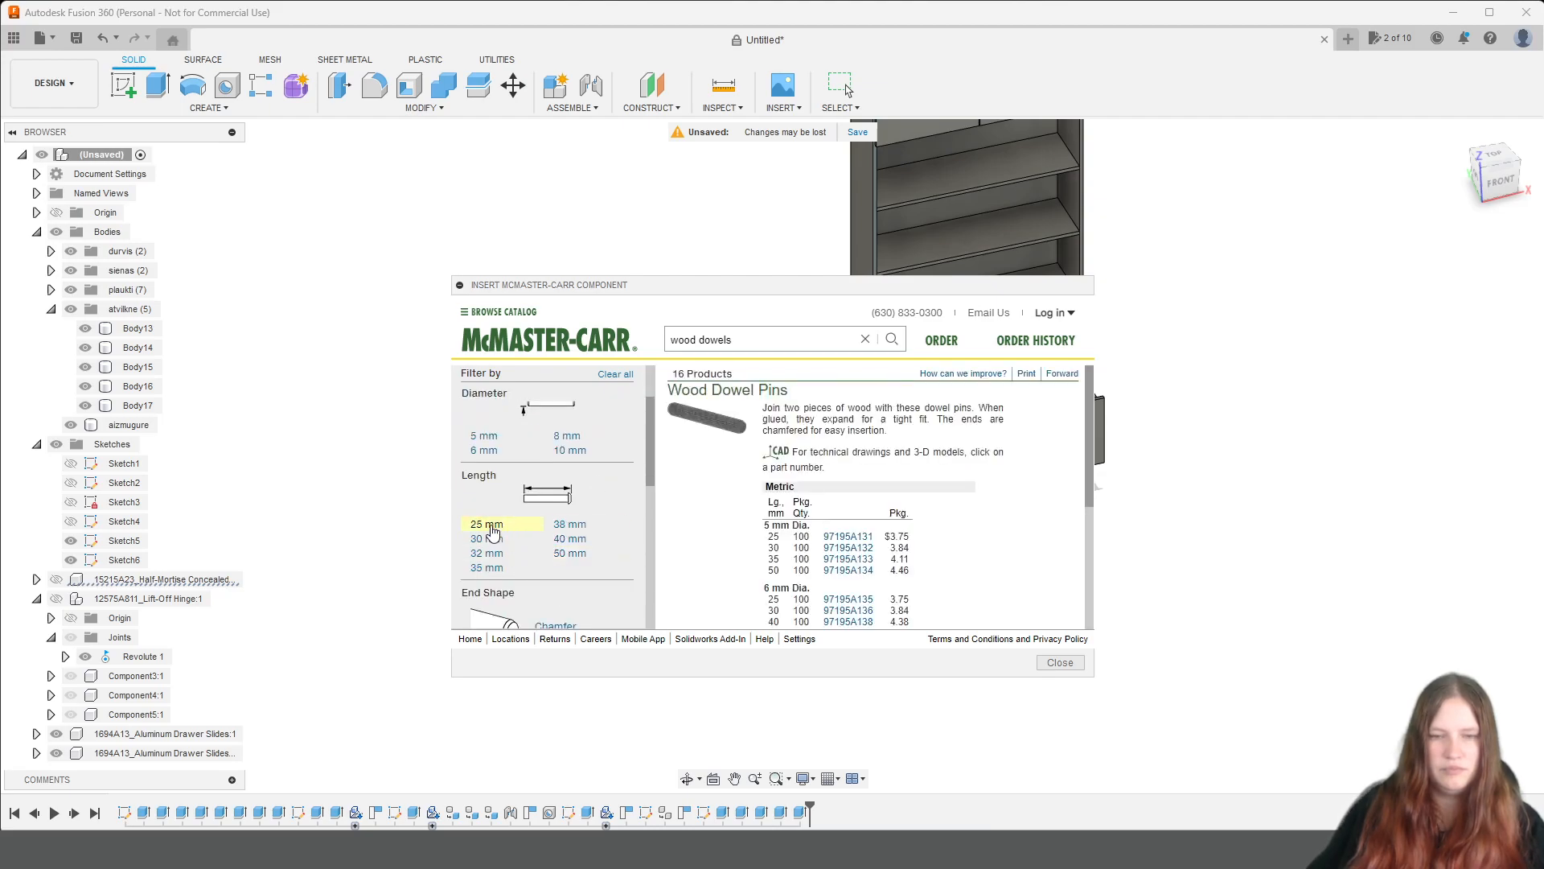
left_click(1060, 662)
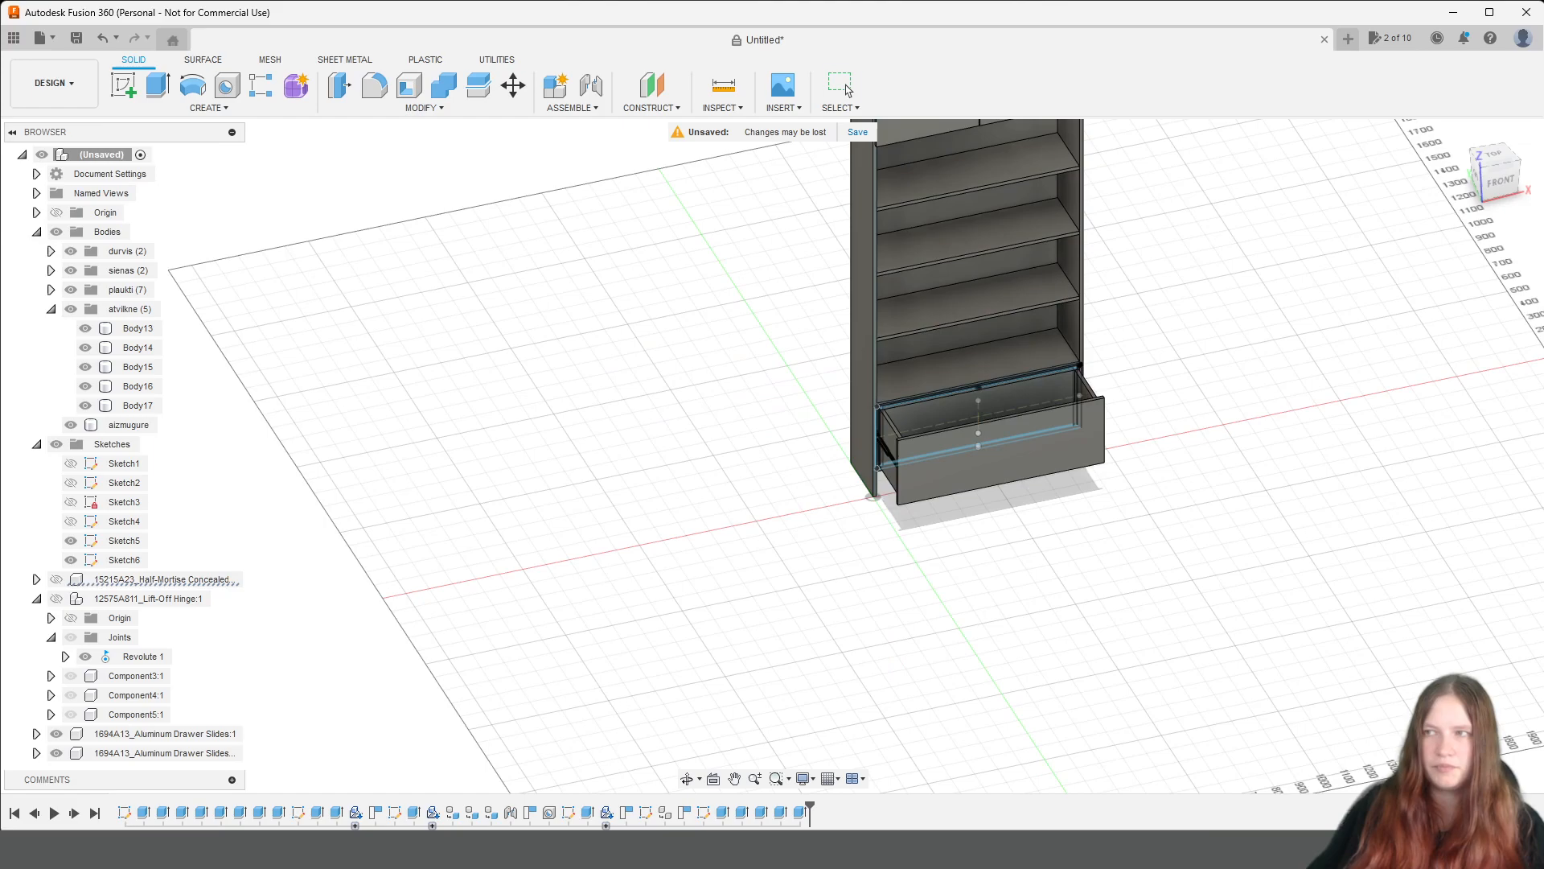